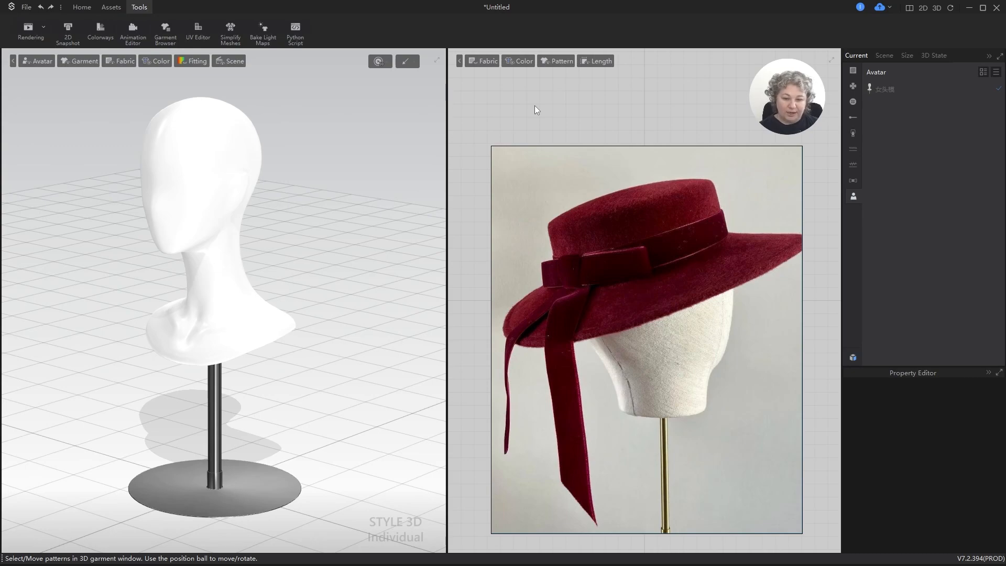
Examine the mannequin head avatar from above, the front and the side at different distances.
{"action": "scroll", "coordinate": [238, 218], "scroll_direction": "down", "scroll_amount": 2}
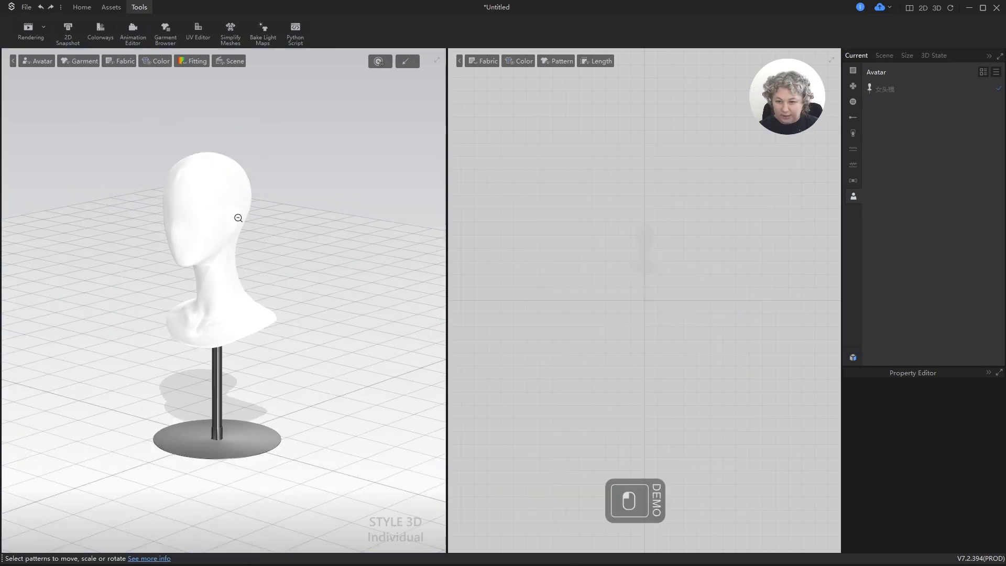
{"action": "right_click_drag", "start_coordinate": [238, 218], "coordinate": [323, 265]}
{"action": "scroll", "coordinate": [240, 193], "scroll_direction": "up", "scroll_amount": 5}
{"action": "left_click_drag", "start_coordinate": [324, 265], "coordinate": [369, 400], "text": "alt"}
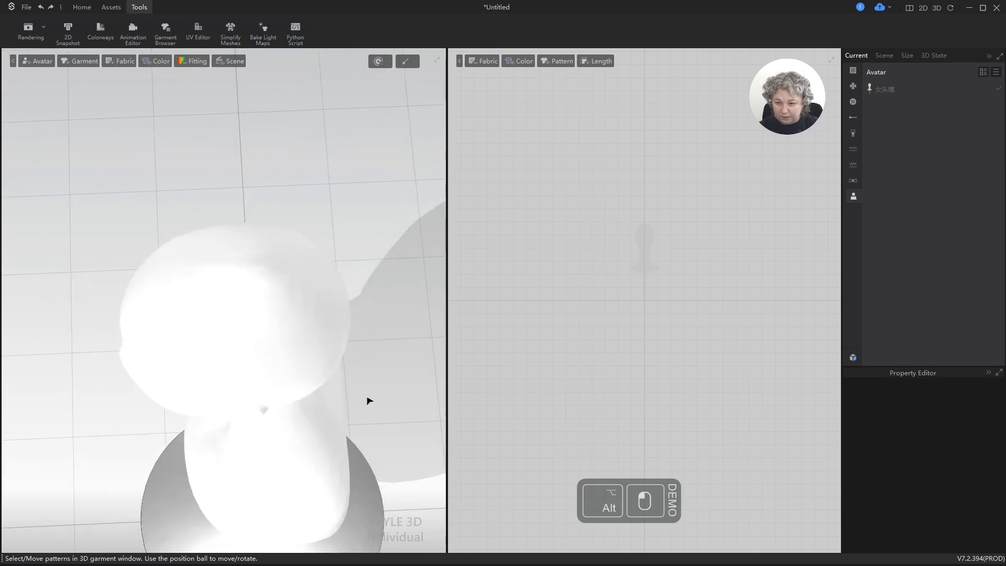
{"action": "right_click_drag", "start_coordinate": [369, 400], "coordinate": [360, 269], "text": "alt"}
{"action": "scroll", "coordinate": [376, 361], "scroll_direction": "up", "scroll_amount": 3}
{"action": "left_click", "coordinate": [278, 205]}
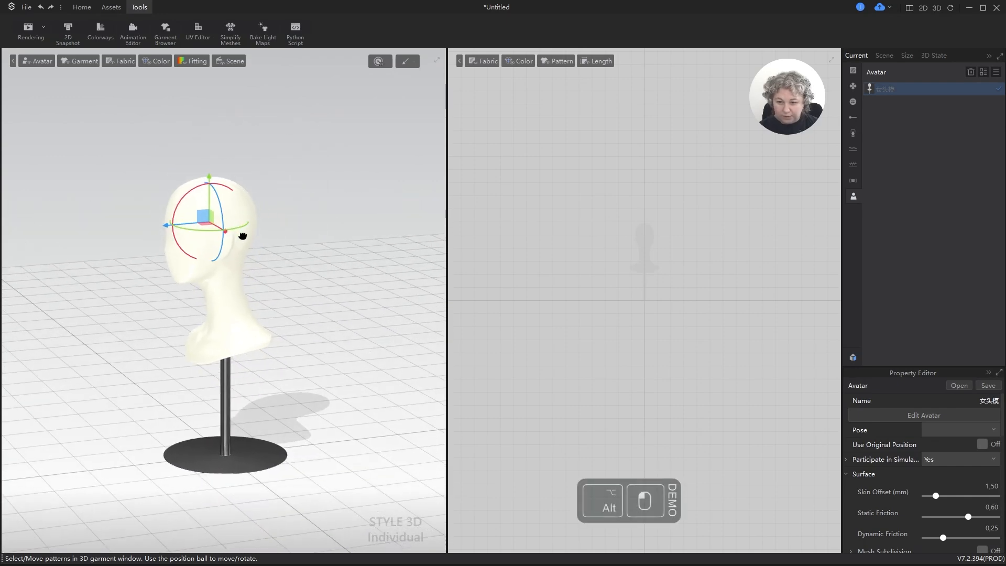
{"action": "right_click_drag", "start_coordinate": [235, 241], "coordinate": [274, 236]}
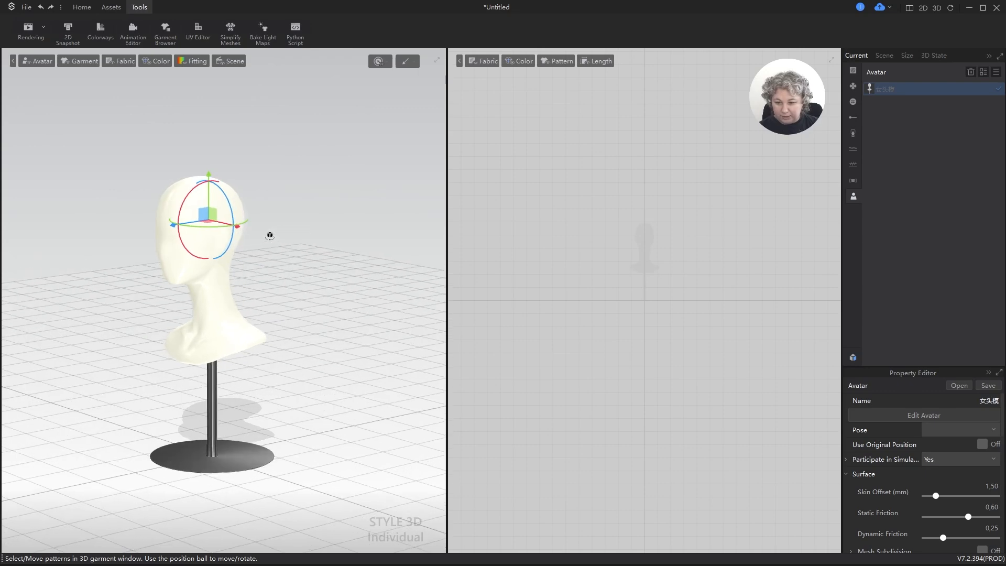
{"action": "mouse_move", "coordinate": [270, 236]}
{"action": "middle_mouse_down", "text": "alt"}
{"action": "mouse_move", "coordinate": [299, 249]}
{"action": "mouse_move", "coordinate": [284, 235]}
{"action": "middle_mouse_up", "text": "alt"}
{"action": "scroll", "coordinate": [276, 222], "scroll_direction": "up", "scroll_amount": 5}
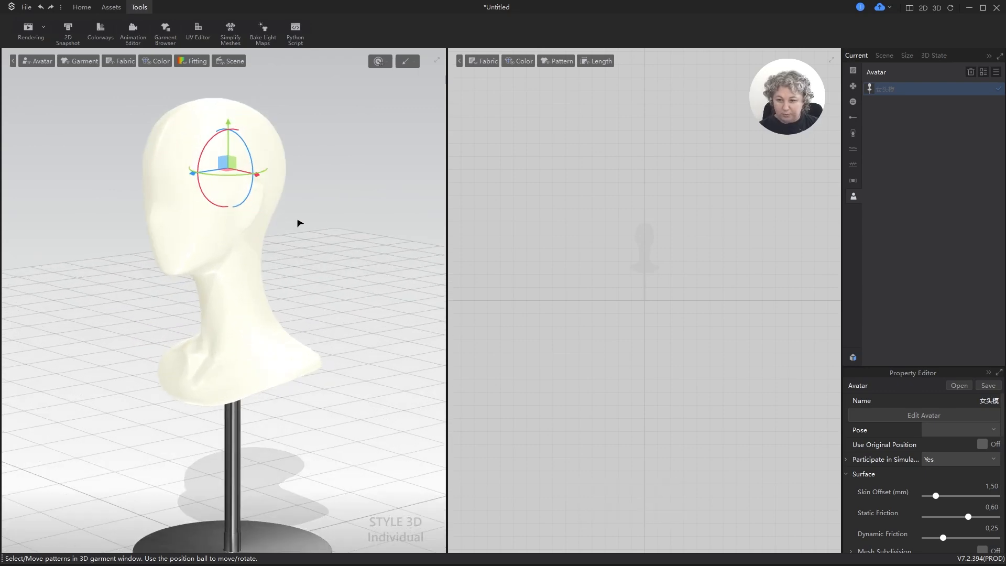
{"action": "left_click_drag", "start_coordinate": [313, 214], "coordinate": [291, 206], "text": "alt"}
{"action": "right_click_drag", "start_coordinate": [295, 218], "coordinate": [301, 217]}
{"action": "scroll", "coordinate": [300, 212], "scroll_direction": "down", "scroll_amount": 2}
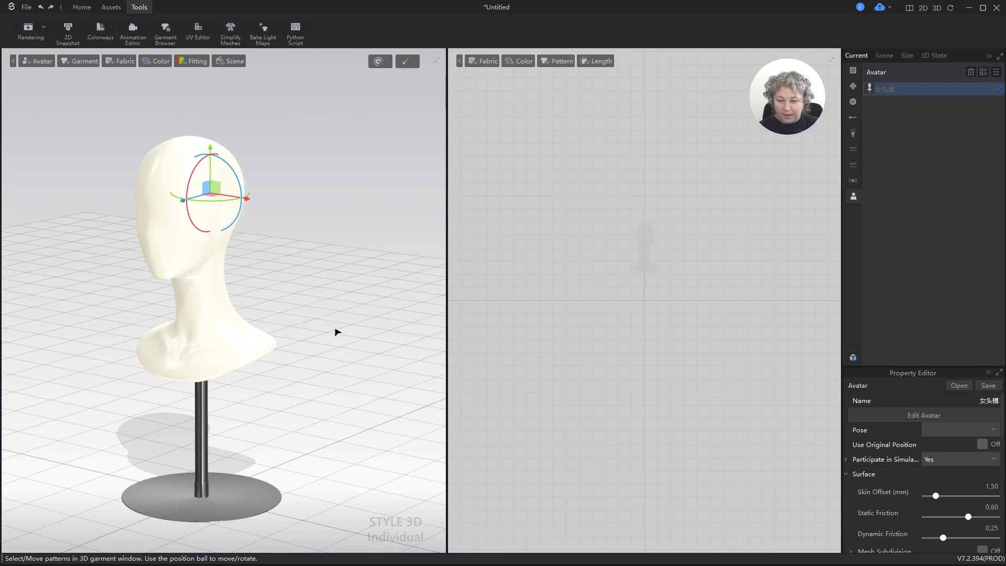
{"action": "right_click_drag", "start_coordinate": [337, 332], "coordinate": [346, 275]}
{"action": "left_click", "coordinate": [345, 275]}
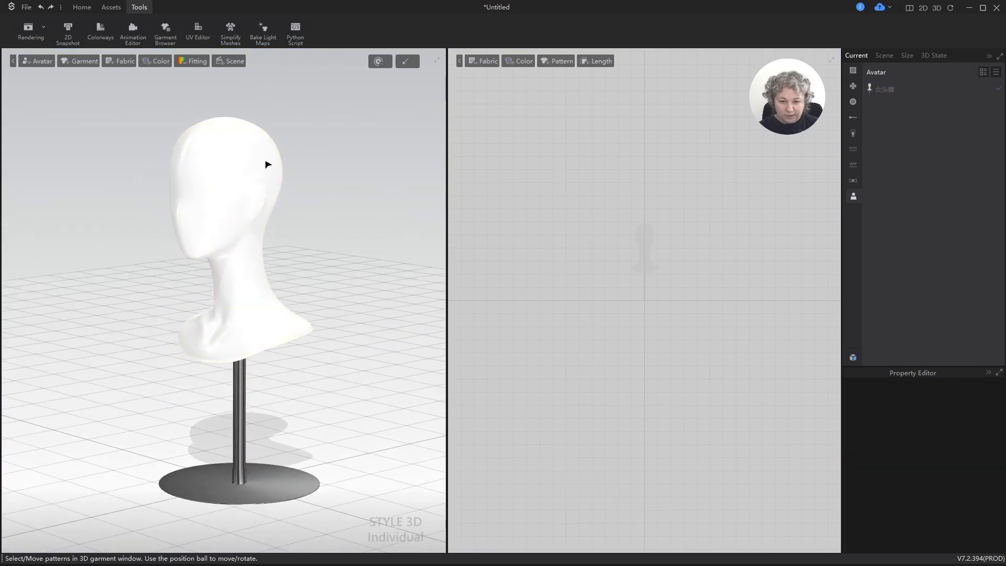
{"action": "middle_click_drag", "start_coordinate": [338, 284], "coordinate": [308, 272], "text": "alt"}
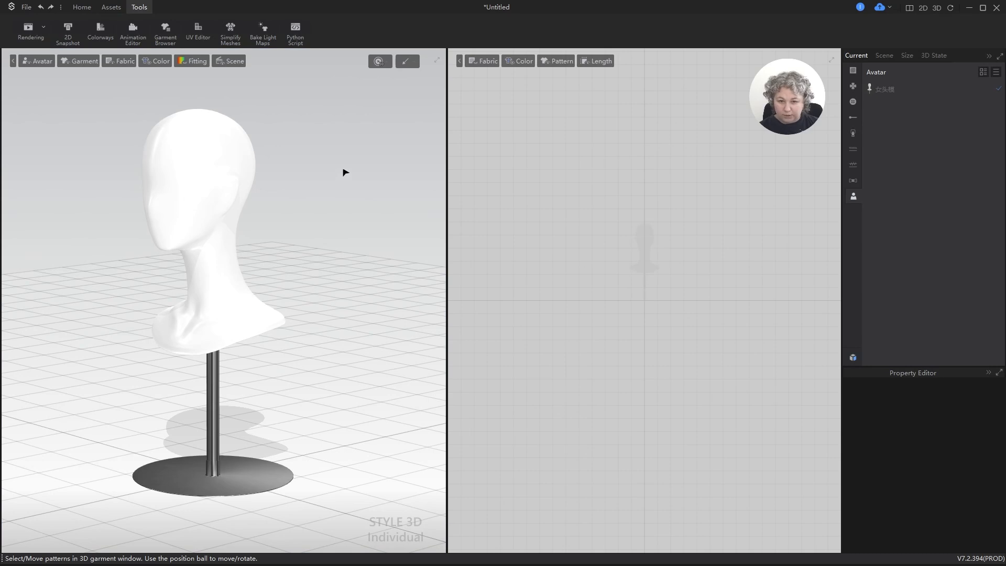
{"action": "middle_click_drag", "start_coordinate": [343, 170], "coordinate": [347, 176]}
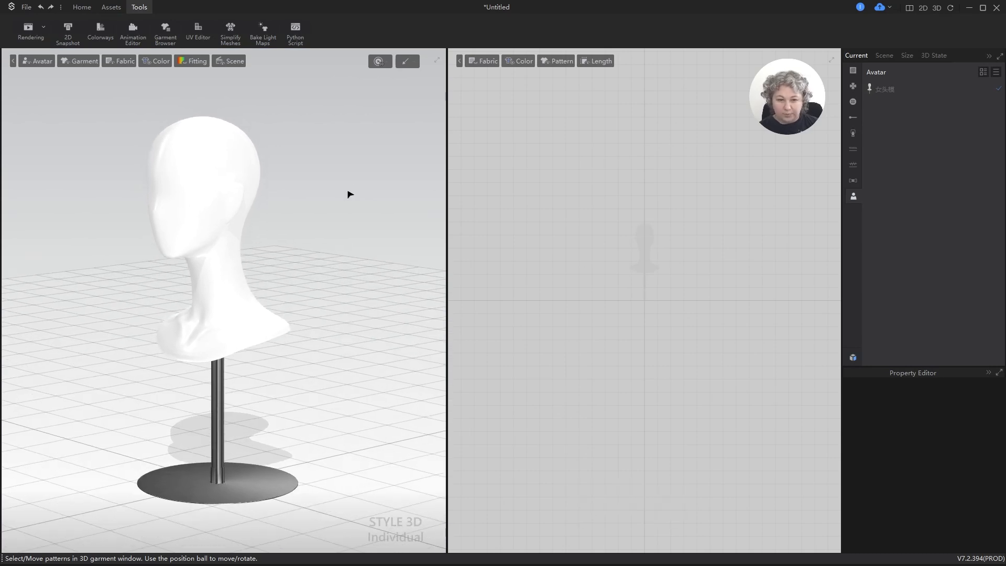
{"action": "left_click", "coordinate": [651, 218]}
{"action": "scroll", "coordinate": [267, 204], "scroll_direction": "up", "scroll_amount": 1}
{"action": "scroll", "coordinate": [266, 204], "scroll_direction": "down", "scroll_amount": 2}
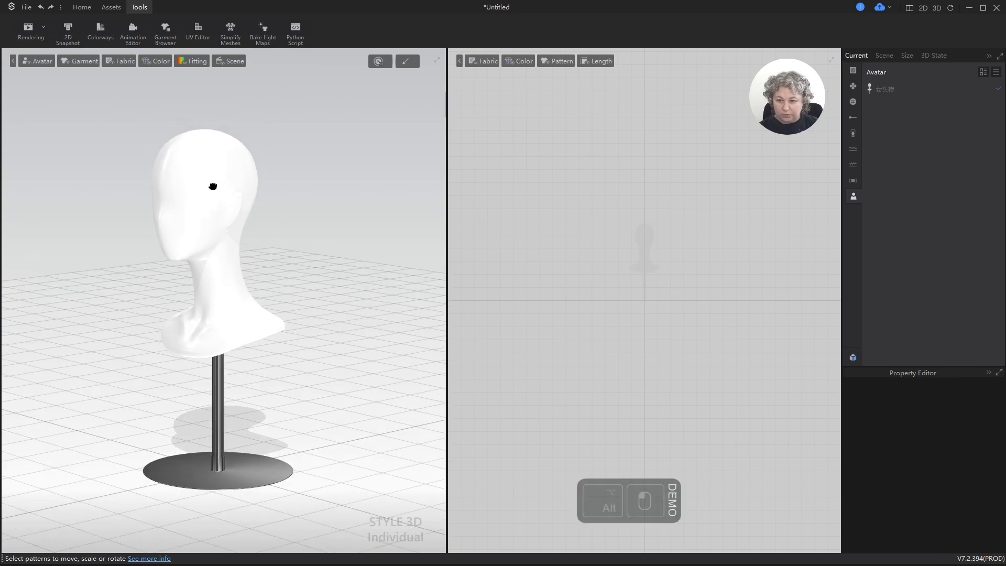
{"action": "right_click_drag", "start_coordinate": [212, 186], "coordinate": [589, 118]}
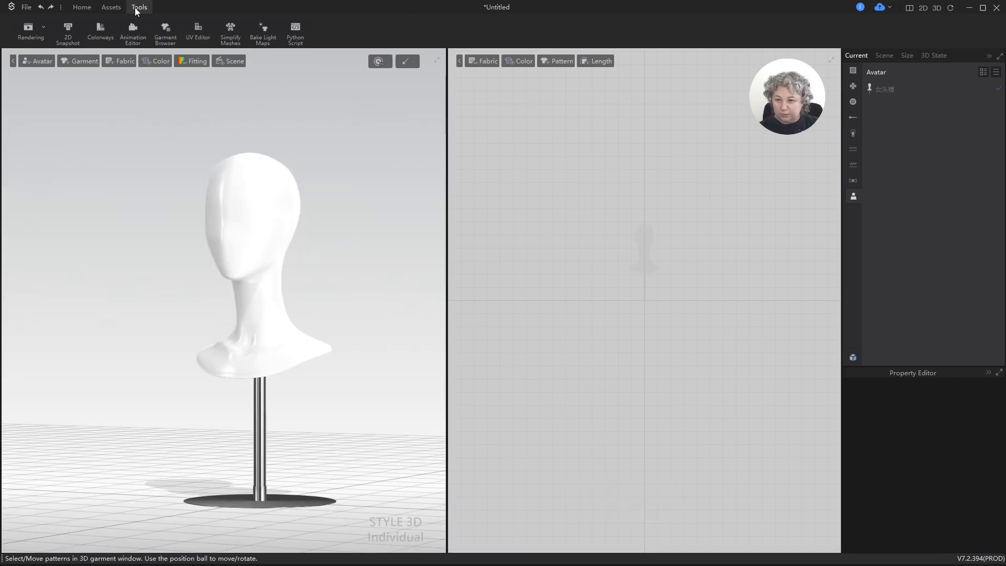
Measure the avatar's head circumference at forehead level with a three-point Basic Circumference measure.
{"action": "left_click", "coordinate": [110, 8]}
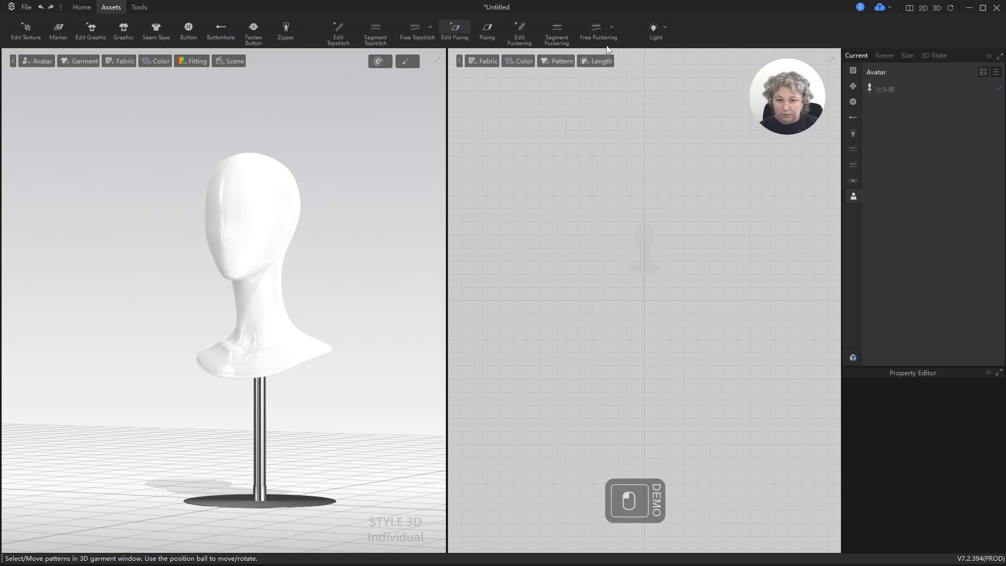
{"action": "left_click", "coordinate": [81, 7]}
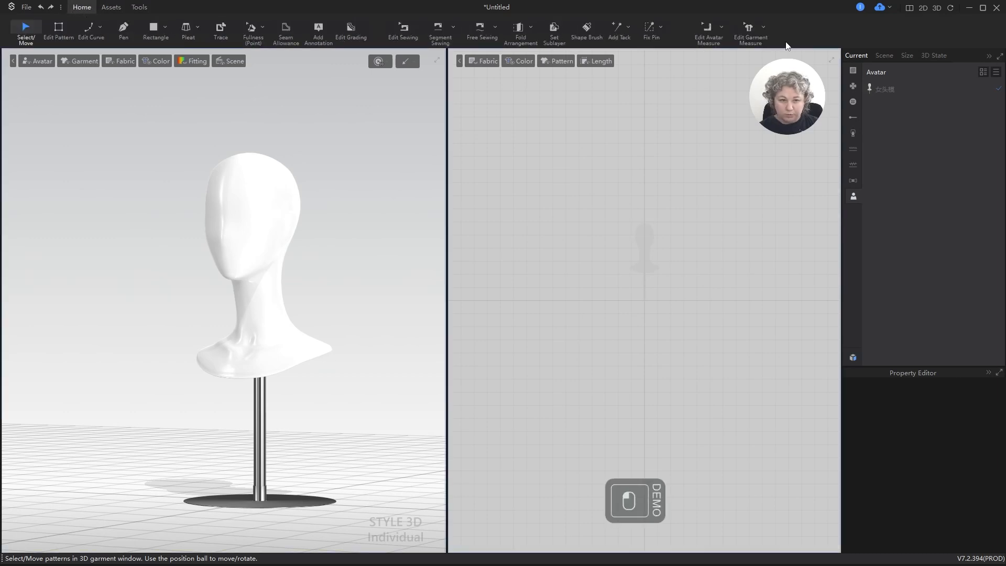
{"action": "left_click", "coordinate": [720, 28]}
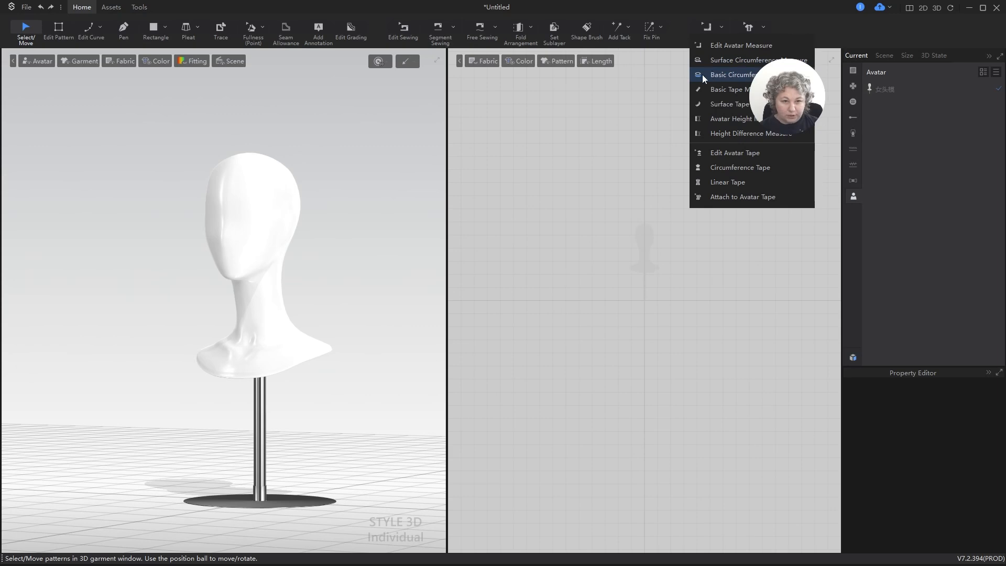
{"action": "left_click", "coordinate": [724, 71]}
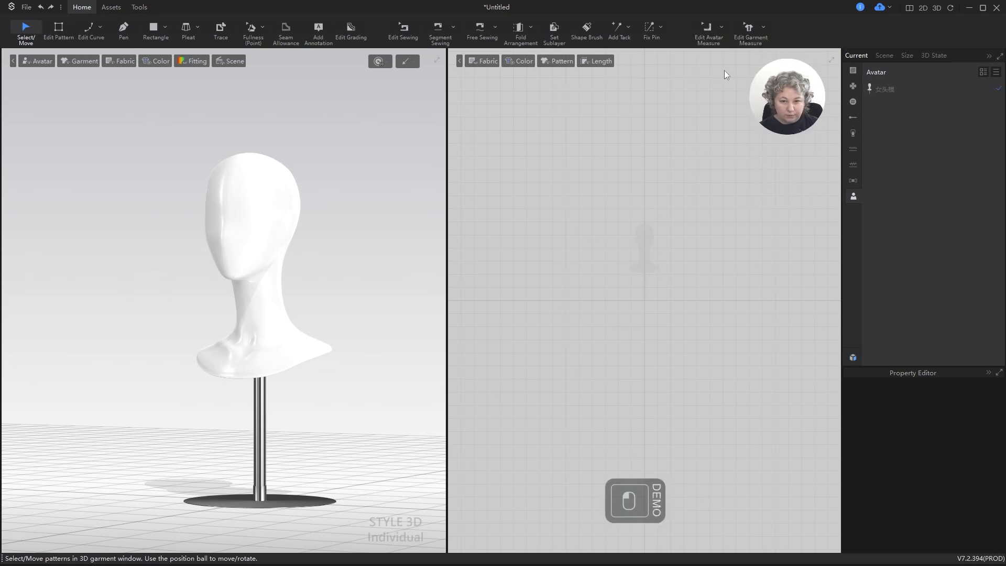
{"action": "scroll", "coordinate": [287, 160], "scroll_direction": "up", "scroll_amount": 3}
{"action": "scroll", "coordinate": [220, 189], "scroll_direction": "up", "scroll_amount": 4}
{"action": "left_click", "coordinate": [208, 284]}
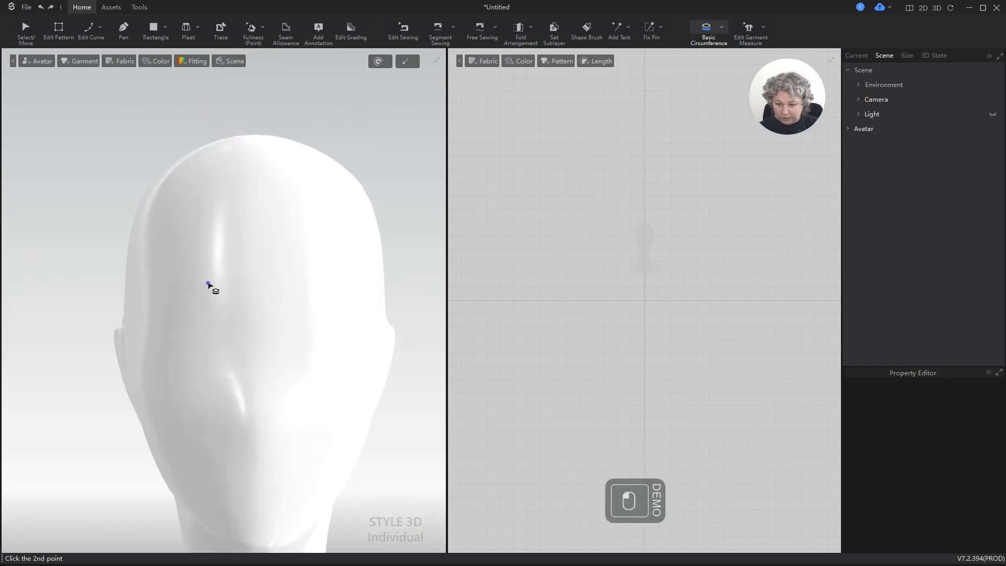
{"action": "left_click", "coordinate": [309, 282]}
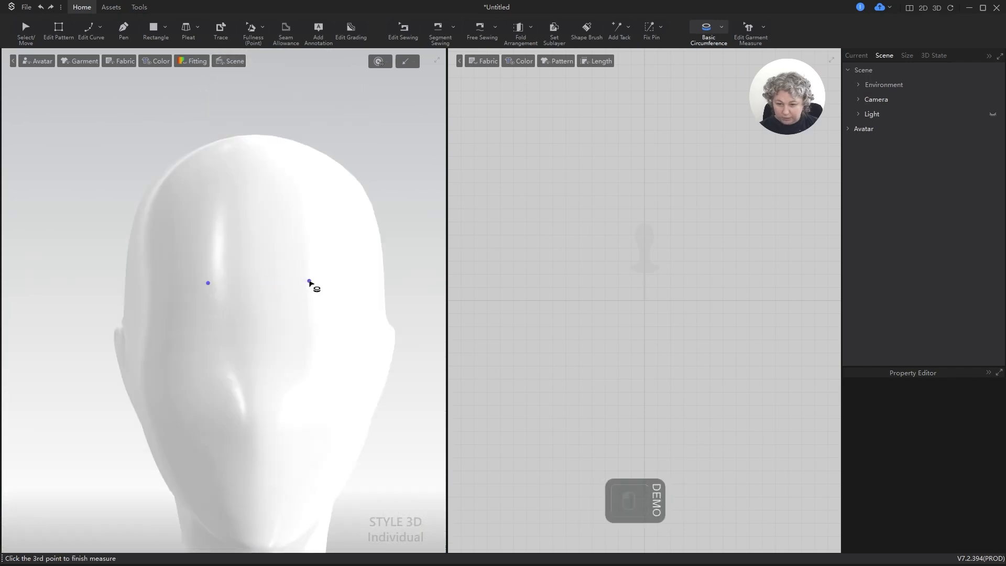
{"action": "right_click_drag", "start_coordinate": [390, 294], "coordinate": [174, 294]}
{"action": "left_click", "coordinate": [152, 265]}
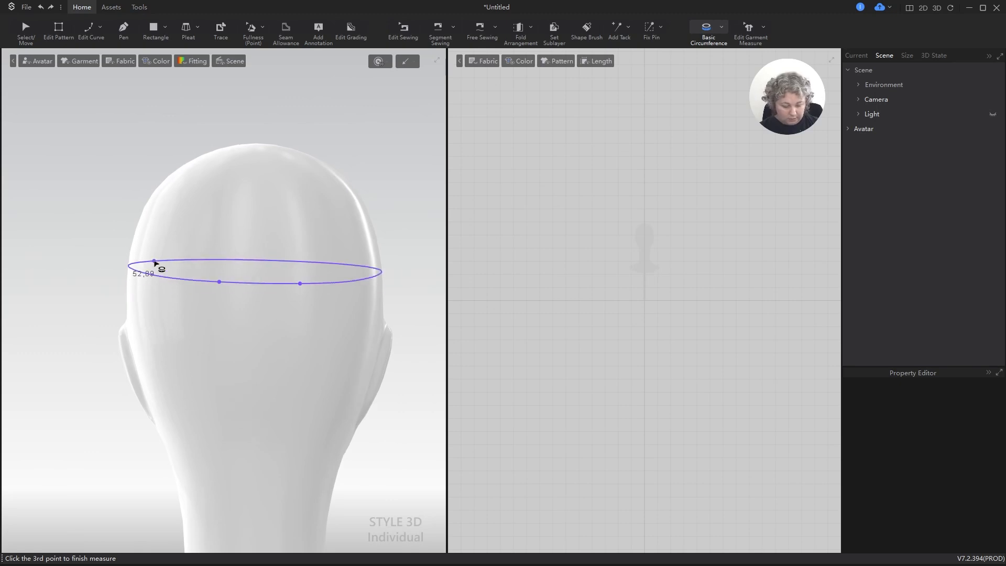
{"action": "key", "text": "KP_8"}
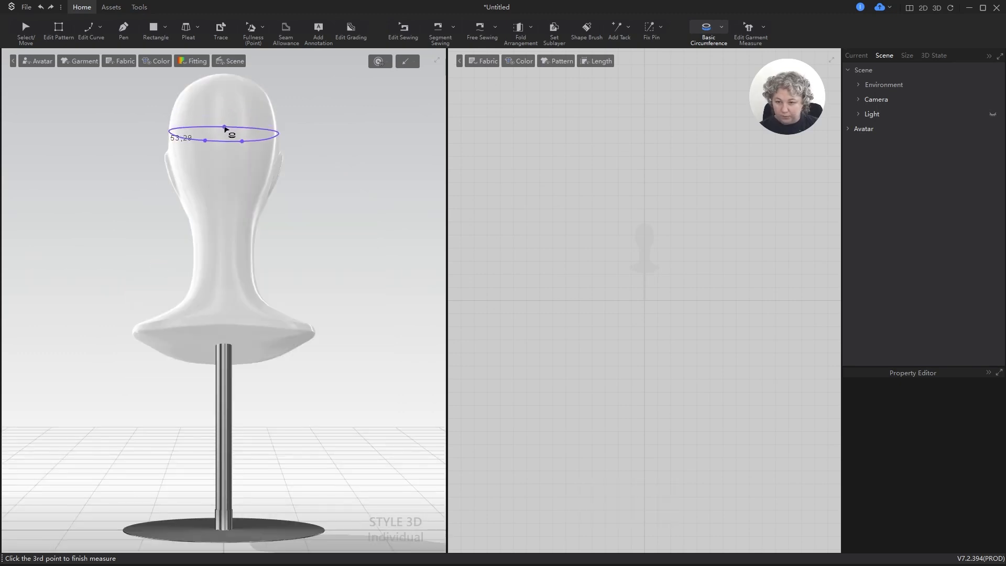
{"action": "left_click", "coordinate": [225, 128]}
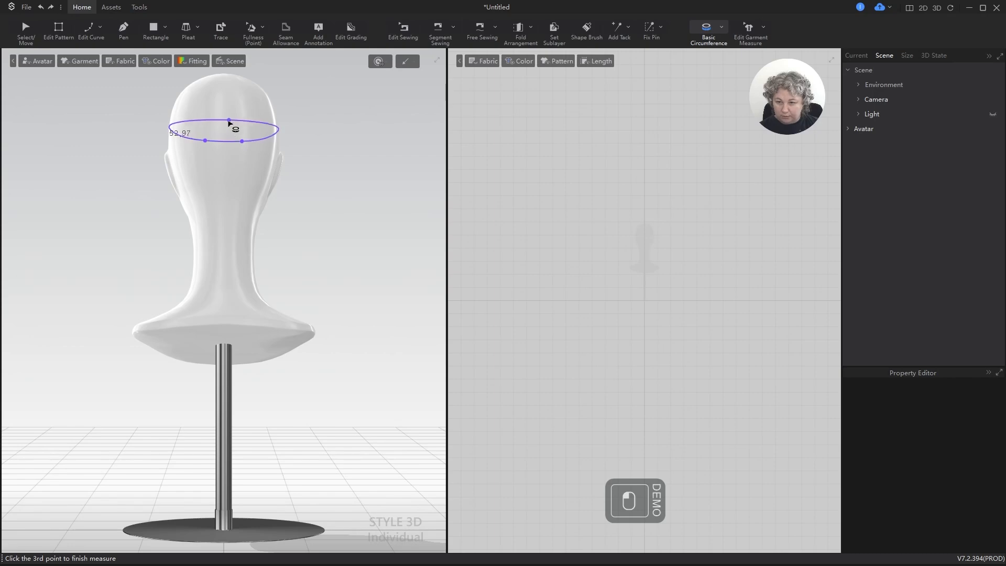
{"action": "left_click", "coordinate": [226, 127]}
Undo the head circumference measure on the avatar.
{"action": "right_click_drag", "start_coordinate": [225, 132], "coordinate": [406, 151]}
{"action": "scroll", "coordinate": [322, 145], "scroll_direction": "up", "scroll_amount": 3}
{"action": "middle_click_drag", "start_coordinate": [364, 153], "coordinate": [371, 315], "text": "alt"}
{"action": "key", "text": "ctrl+z"}
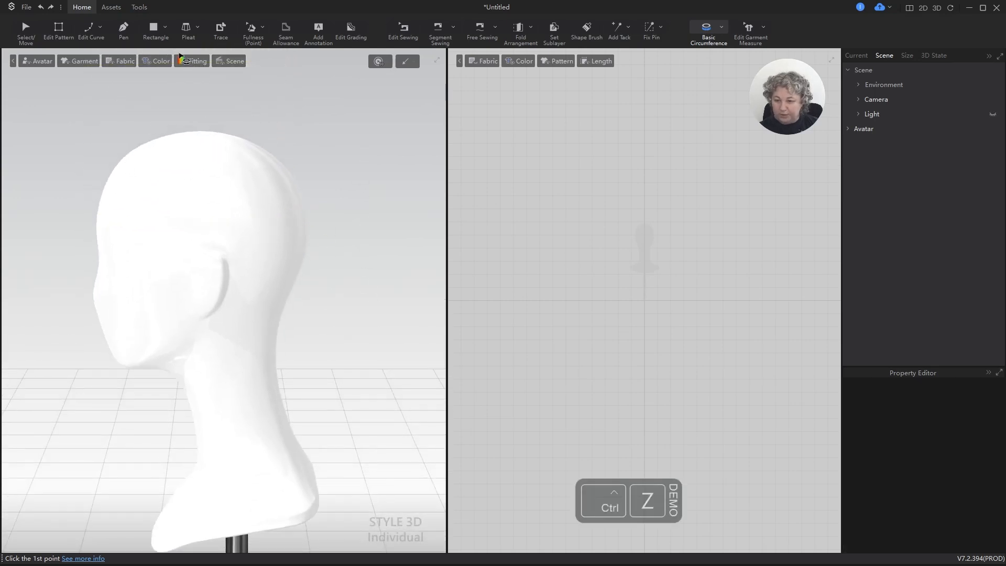
{"action": "scroll", "coordinate": [324, 177], "scroll_direction": "down", "scroll_amount": 3}
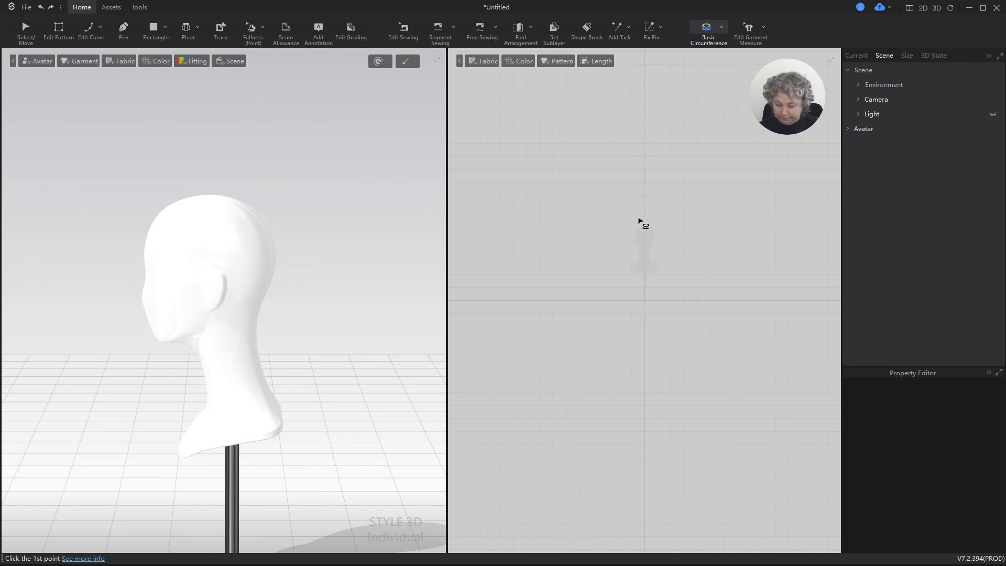
{"action": "key", "text": "s"}
{"action": "scroll", "coordinate": [668, 207], "scroll_direction": "up", "scroll_amount": 2}
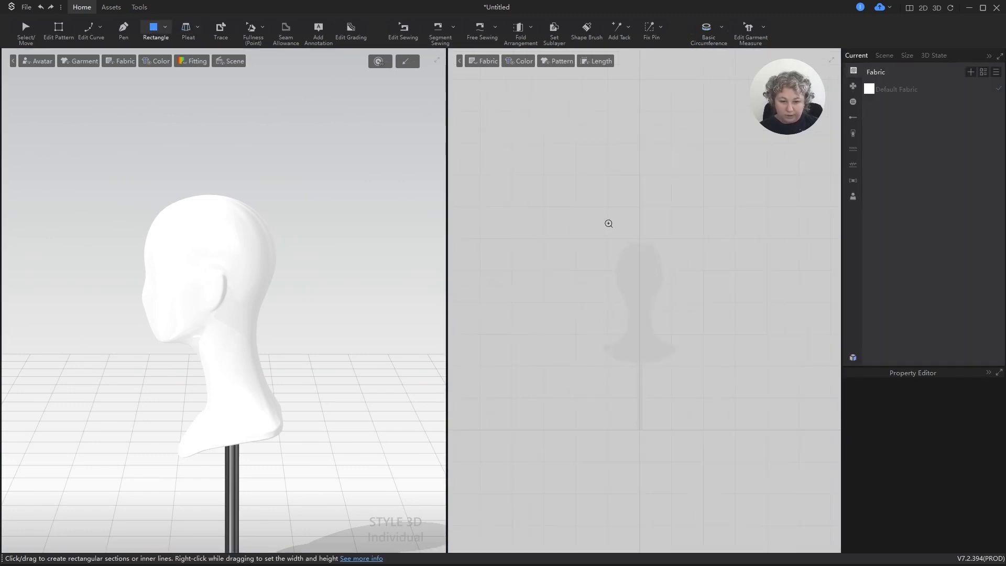
{"action": "scroll", "coordinate": [606, 222], "scroll_direction": "up", "scroll_amount": 3}
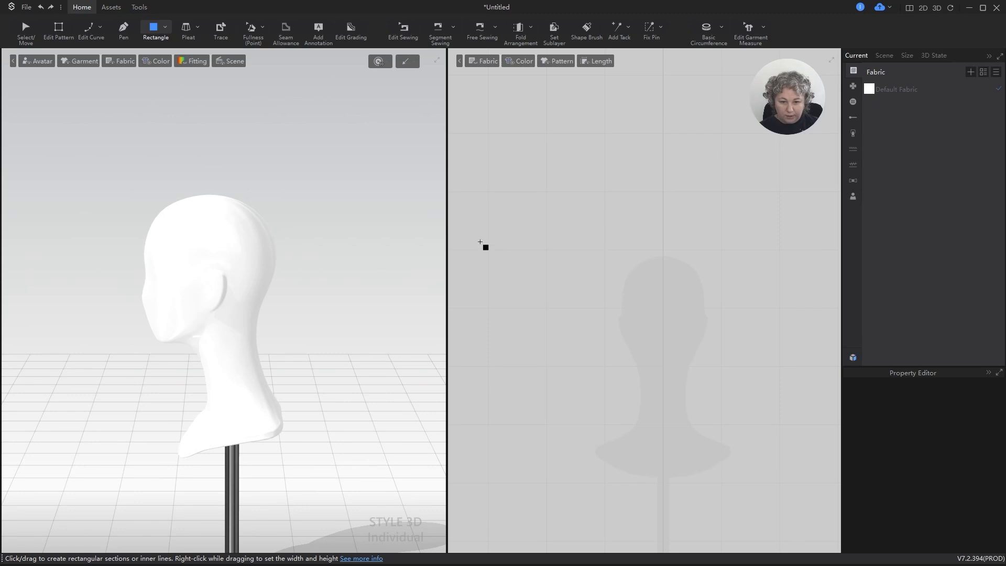
{"action": "left_click_drag", "start_coordinate": [462, 239], "coordinate": [836, 291]}
{"action": "right_click", "coordinate": [835, 290]}
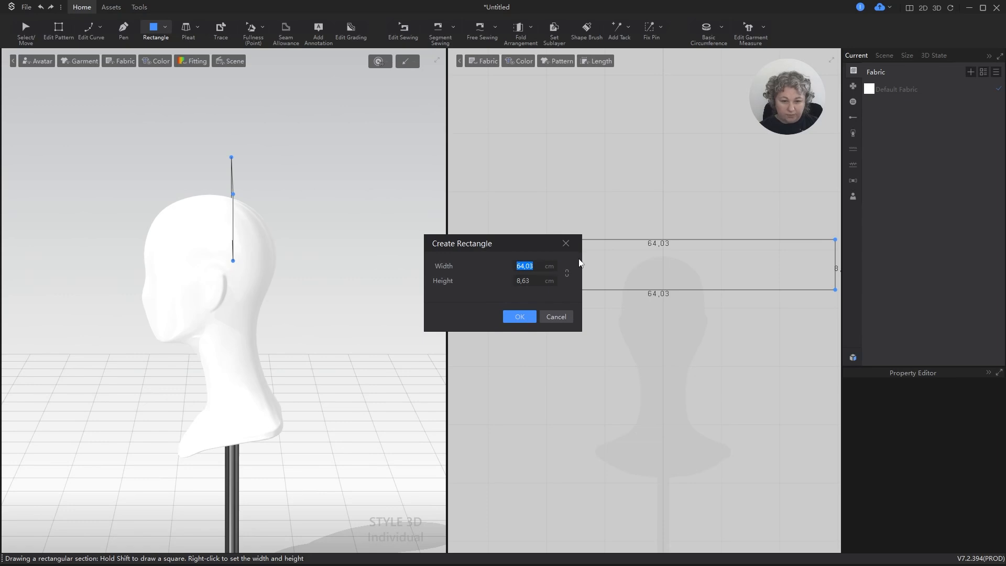
{"action": "key", "text": "Escape"}
Create a rectangular pattern 54 cm wide and 10 cm high over the upper part of the avatar's 2D silhouette.
{"action": "scroll", "coordinate": [537, 251], "scroll_direction": "down", "scroll_amount": 3}
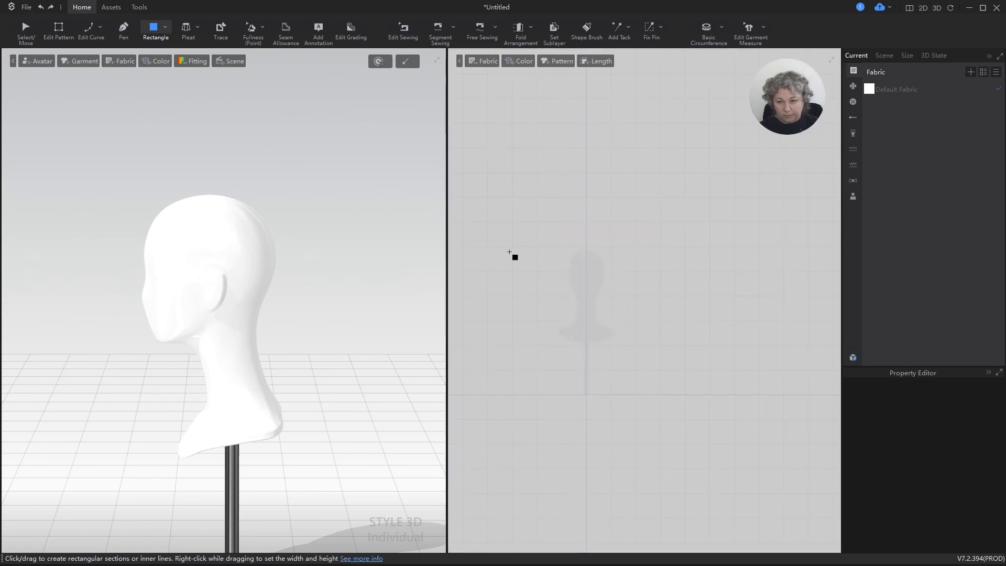
{"action": "left_click", "coordinate": [492, 244]}
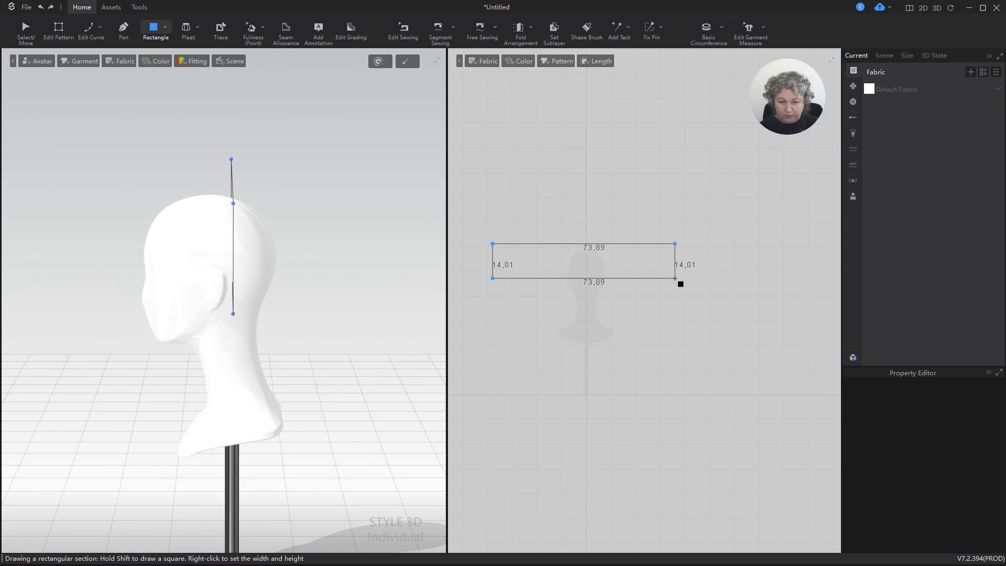
{"action": "right_click", "coordinate": [675, 278]}
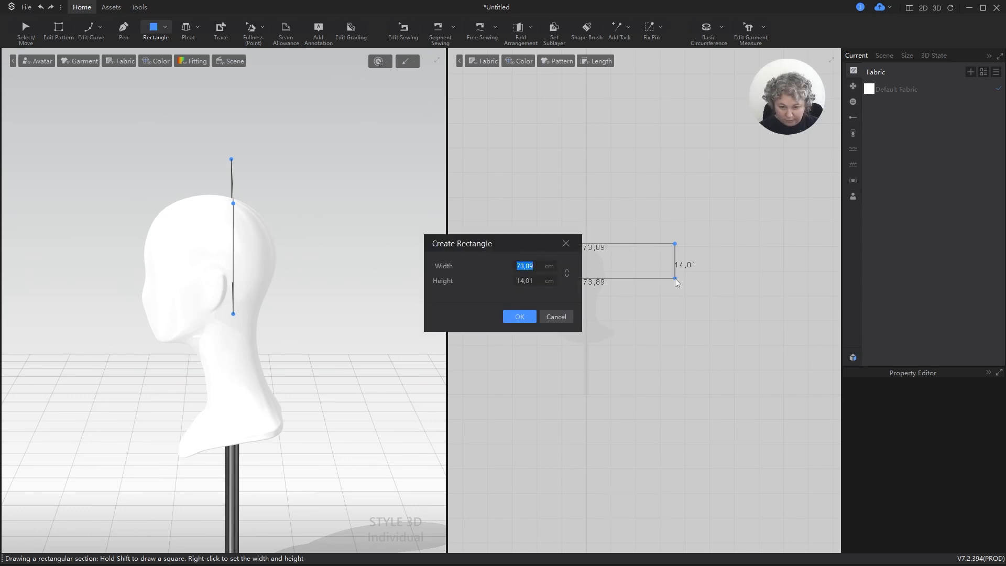
{"action": "key", "text": "ctrl+a"}
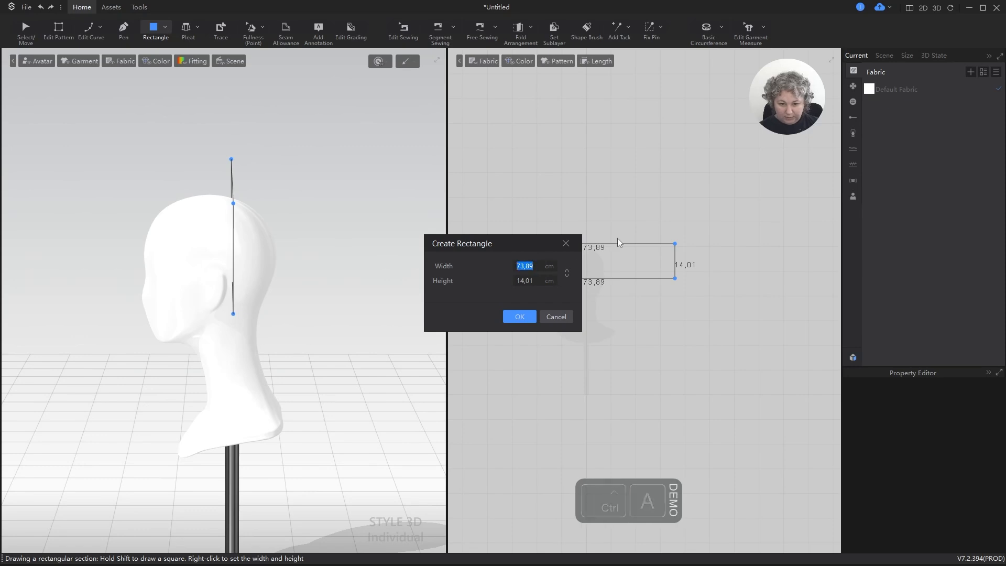
{"action": "type", "text": "54"}
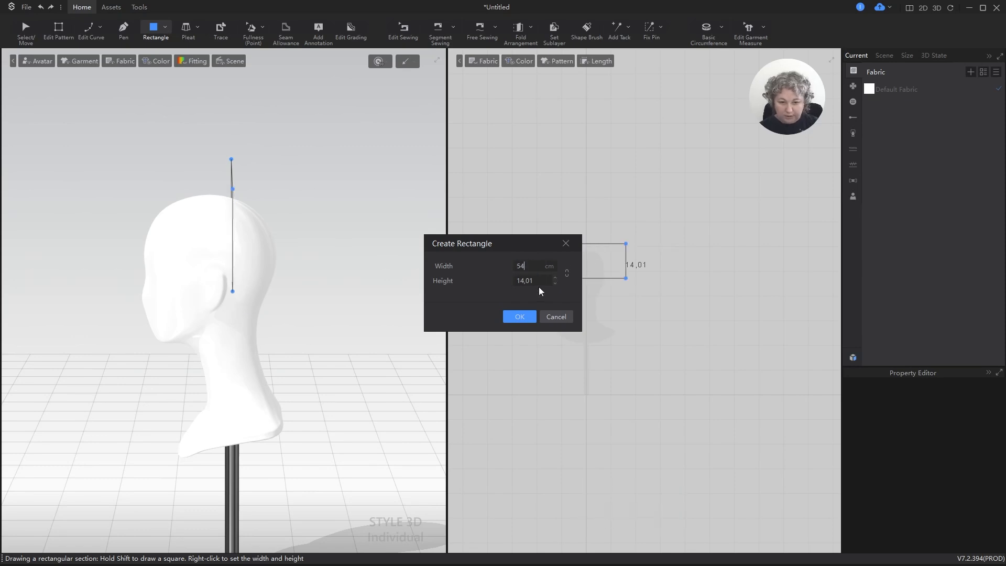
{"action": "key", "text": "Tab"}
{"action": "type", "text": "10"}
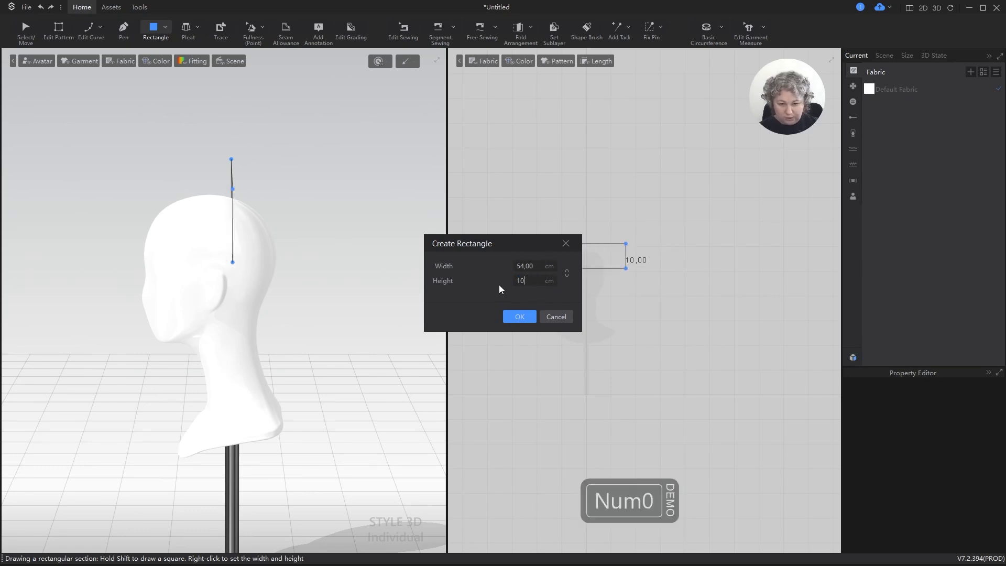
{"action": "key", "text": "Return"}
Examine the rectangular pattern's placement in front of the mannequin head in 3D from several angles.
{"action": "scroll", "coordinate": [231, 249], "scroll_direction": "up", "scroll_amount": 3}
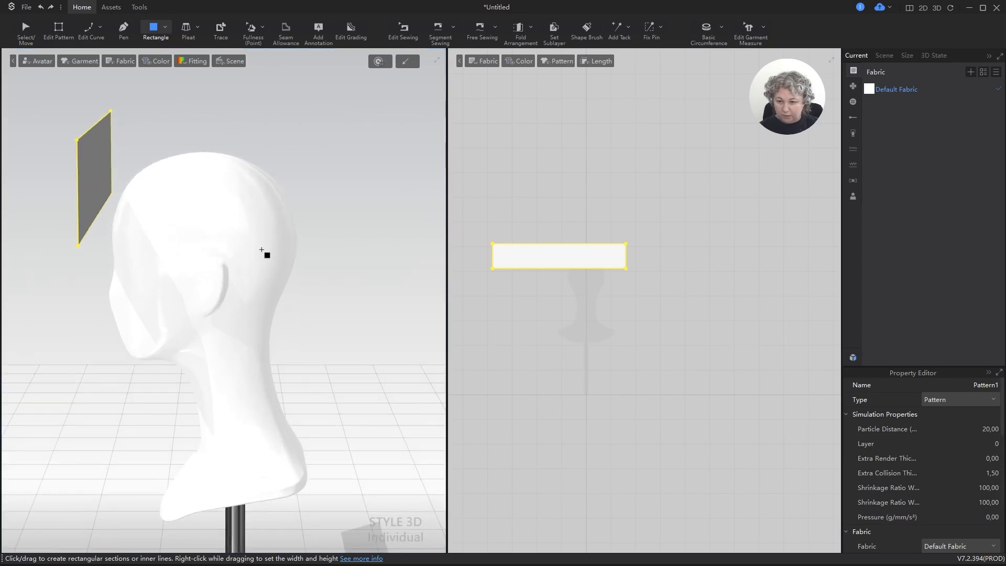
{"action": "left_click_drag", "start_coordinate": [204, 187], "coordinate": [287, 193], "text": "alt"}
{"action": "right_click_drag", "start_coordinate": [288, 194], "coordinate": [386, 193]}
{"action": "scroll", "coordinate": [292, 237], "scroll_direction": "down", "scroll_amount": 3}
{"action": "key", "text": "a"}
{"action": "left_click_drag", "start_coordinate": [236, 240], "coordinate": [285, 236]}
{"action": "right_click_drag", "start_coordinate": [285, 236], "coordinate": [175, 274]}
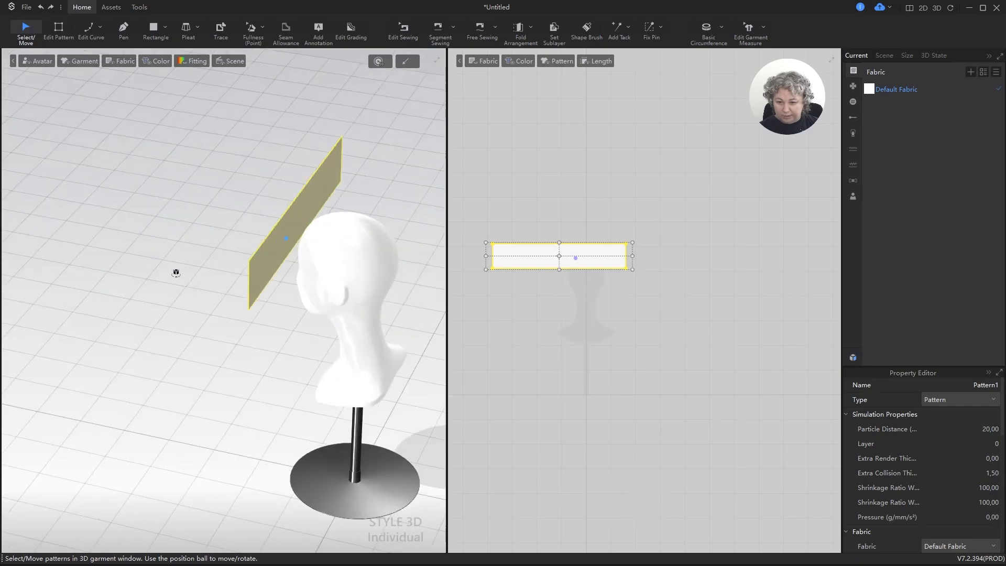
{"action": "right_click", "coordinate": [168, 249]}
{"action": "left_click", "coordinate": [154, 161]}
{"action": "right_click_drag", "start_coordinate": [156, 193], "coordinate": [121, 196]}
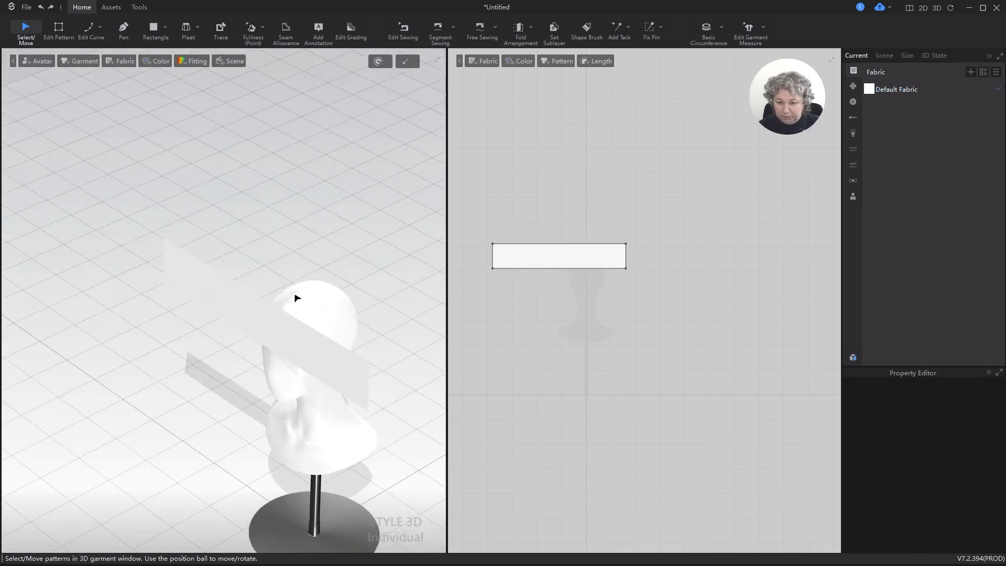
{"action": "right_click_drag", "start_coordinate": [296, 298], "coordinate": [253, 278]}
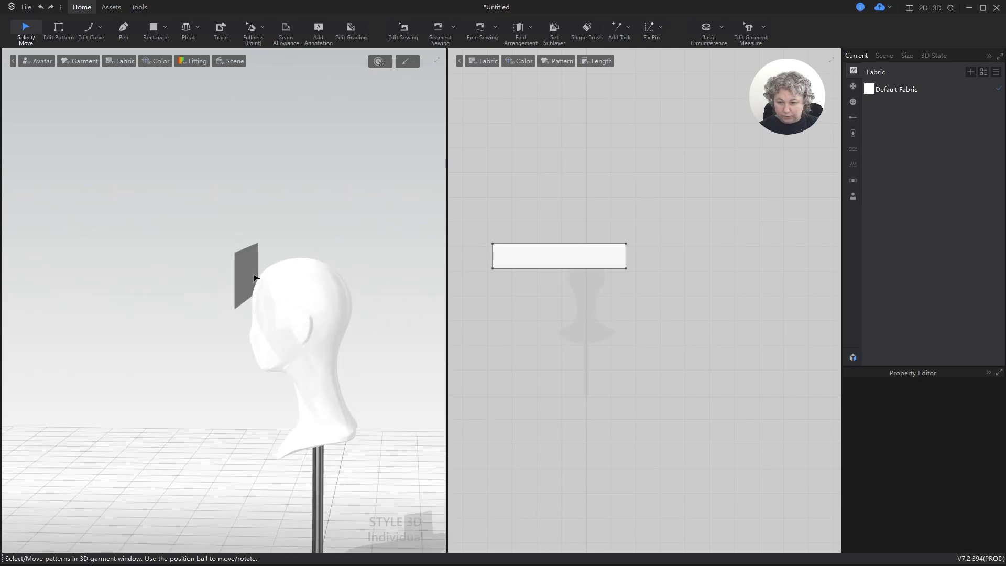
Rotate the rectangular pattern in 3D until it lies flat and raise it above the mannequin head.
{"action": "left_click", "coordinate": [304, 293]}
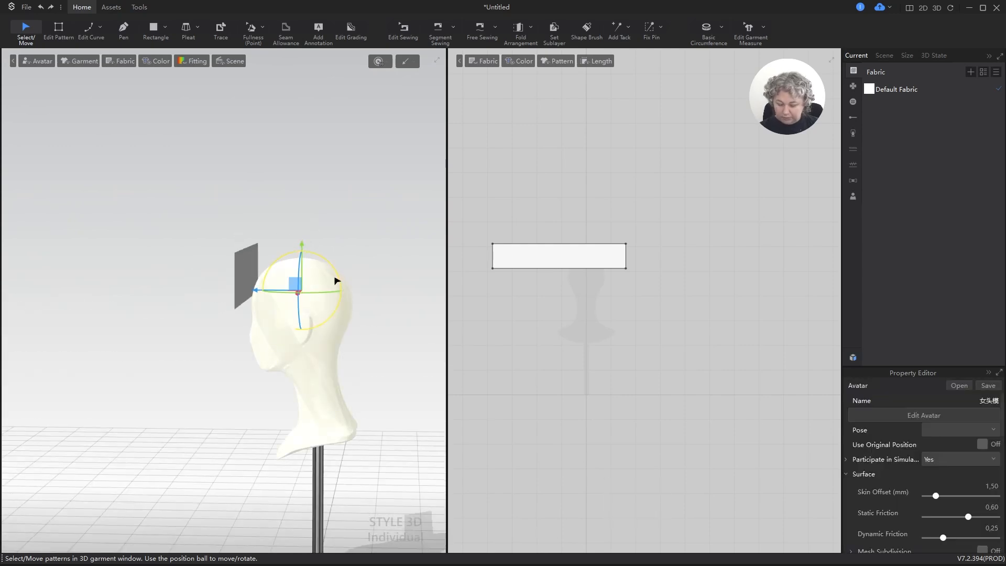
{"action": "key", "text": "shift+f"}
{"action": "left_click", "coordinate": [259, 195]}
{"action": "left_click_drag", "start_coordinate": [428, 245], "coordinate": [202, 209], "text": "alt"}
{"action": "left_click", "coordinate": [202, 210]}
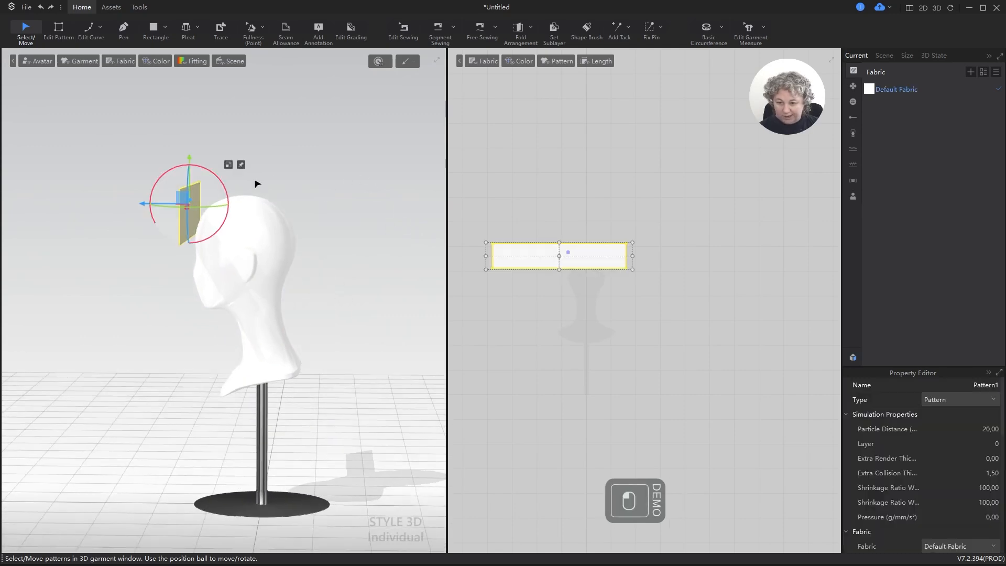
{"action": "key", "text": "KP_2"}
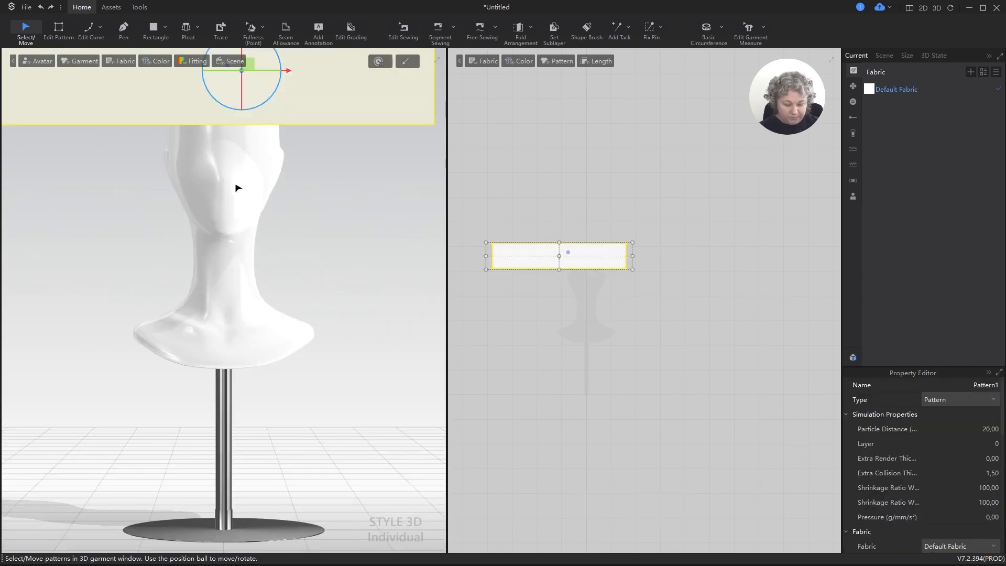
{"action": "key", "text": "KP_4"}
{"action": "left_click_drag", "start_coordinate": [237, 188], "coordinate": [198, 199], "text": "alt"}
{"action": "left_click_drag", "start_coordinate": [144, 144], "coordinate": [204, 202]}
{"action": "left_click_drag", "start_coordinate": [138, 178], "coordinate": [211, 127]}
{"action": "key", "text": "KP_5"}
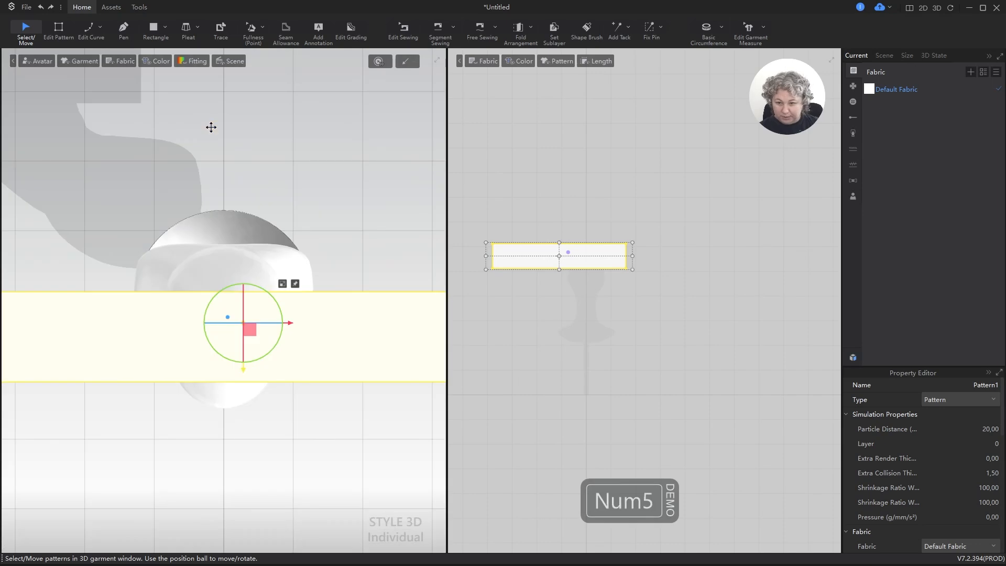
Shift the flat pattern in 3D to centre it better over the top of the head.
{"action": "mouse_move", "coordinate": [251, 326]}
{"action": "left_mouse_down"}
{"action": "mouse_move", "coordinate": [241, 326]}
{"action": "mouse_move", "coordinate": [249, 314]}
{"action": "left_mouse_up"}
{"action": "scroll", "coordinate": [279, 246], "scroll_direction": "down", "scroll_amount": 4}
{"action": "left_click", "coordinate": [281, 151]}
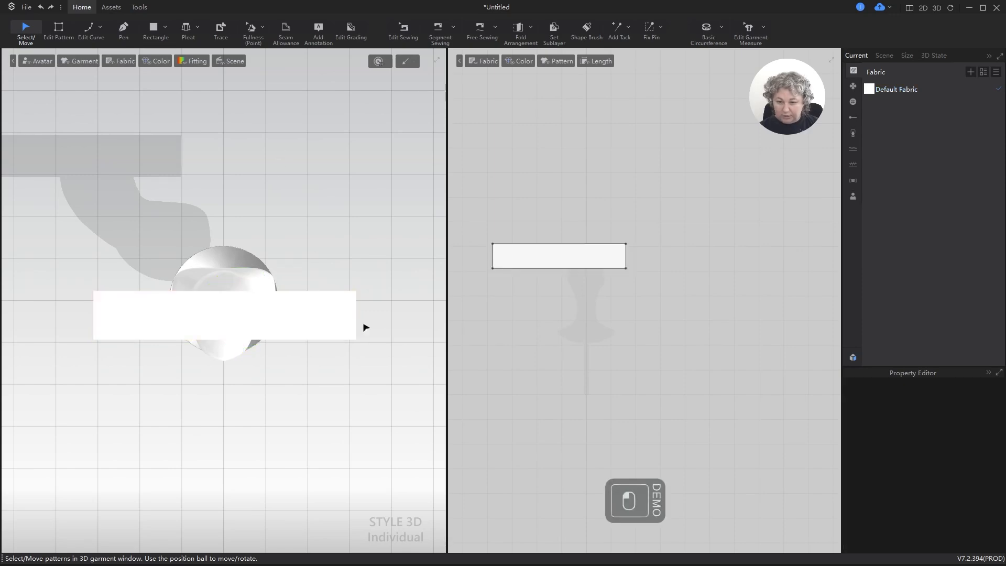
{"action": "scroll", "coordinate": [256, 328], "scroll_direction": "up", "scroll_amount": 4}
{"action": "left_click_drag", "start_coordinate": [310, 453], "coordinate": [345, 319], "text": "alt"}
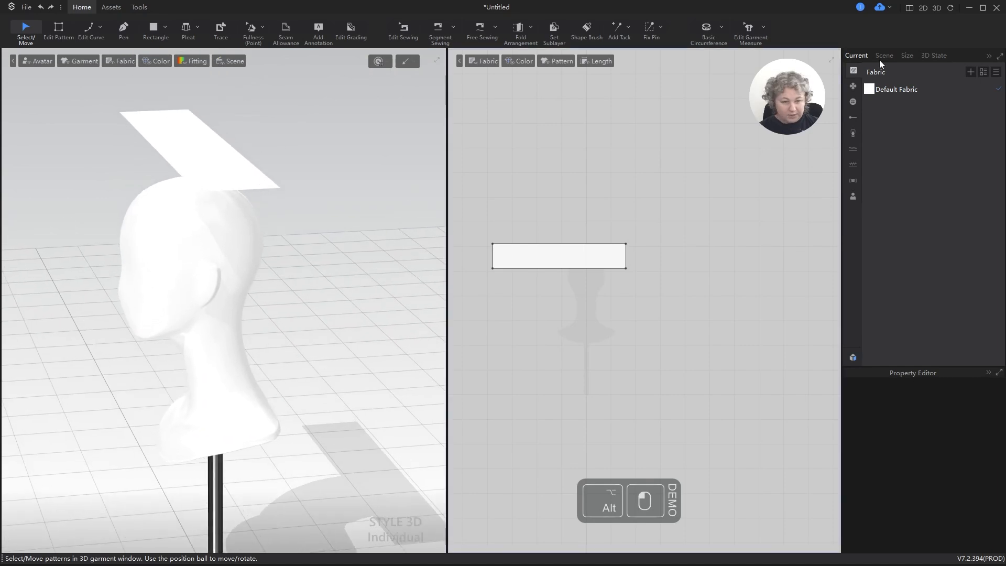
Apply the Cow Leather preset from the Trims group to the default fabric's physical properties.
{"action": "left_click", "coordinate": [881, 89]}
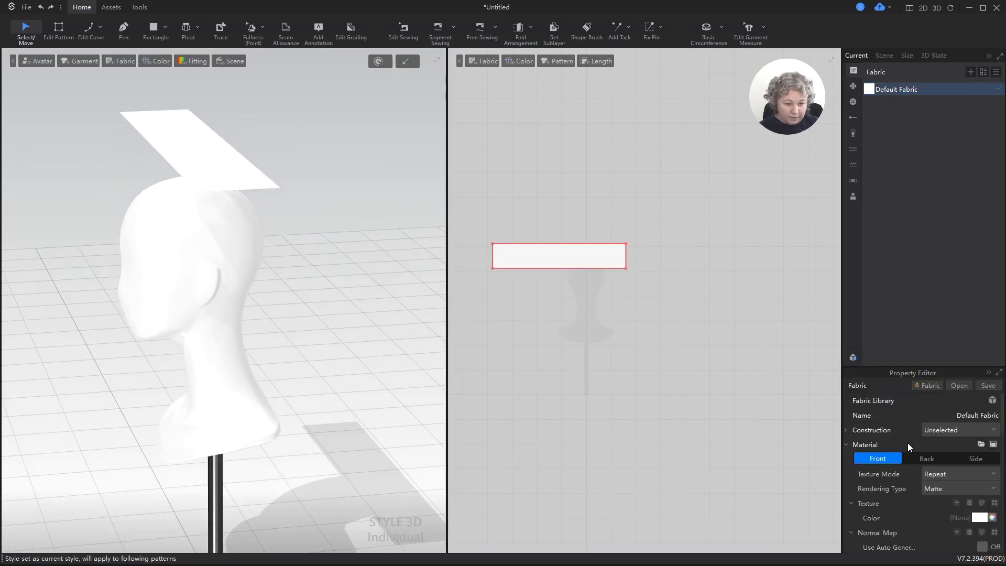
{"action": "scroll", "coordinate": [904, 453], "scroll_direction": "down", "scroll_amount": 3}
{"action": "scroll", "coordinate": [903, 451], "scroll_direction": "up", "scroll_amount": 3}
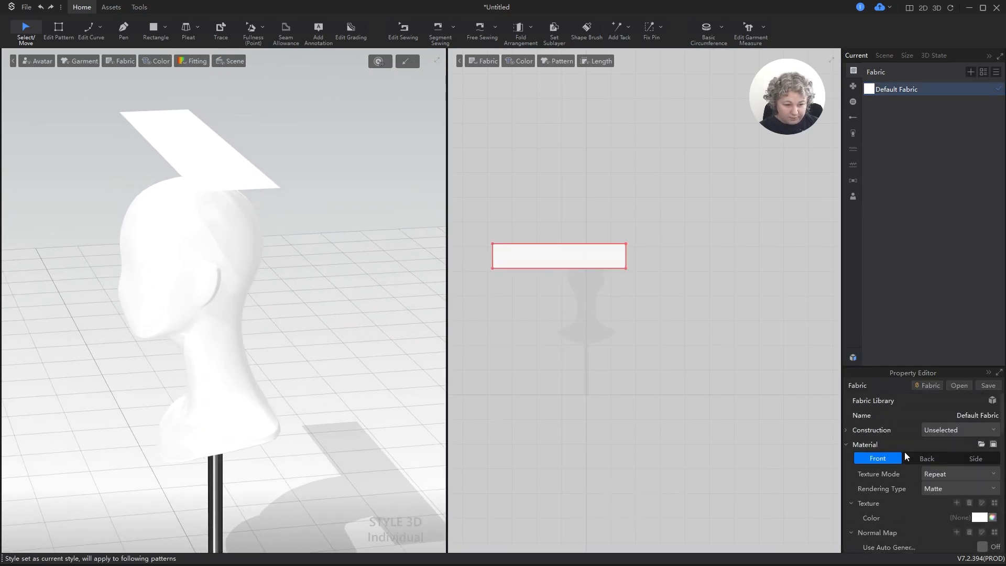
{"action": "left_click", "coordinate": [846, 444]}
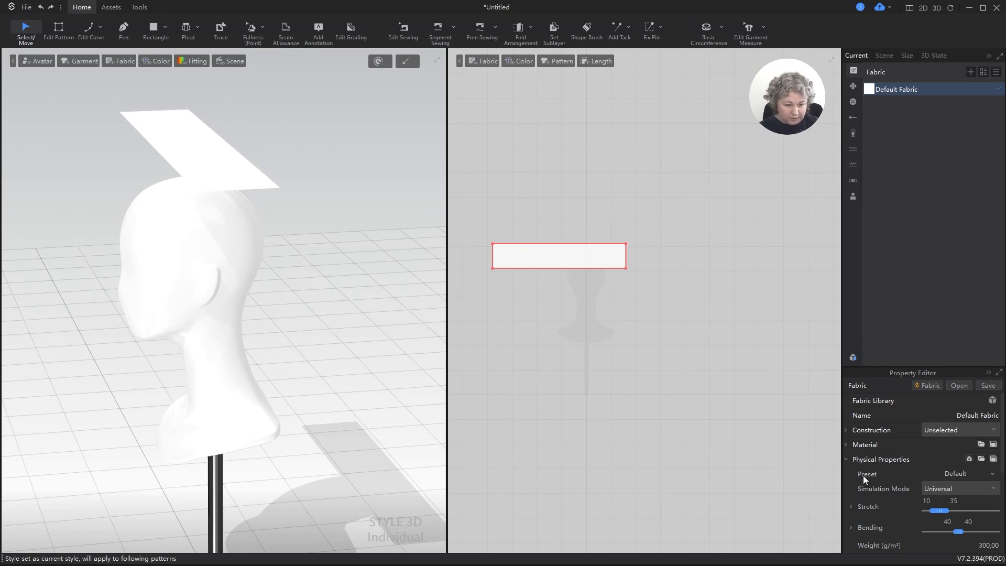
{"action": "left_click", "coordinate": [977, 471]}
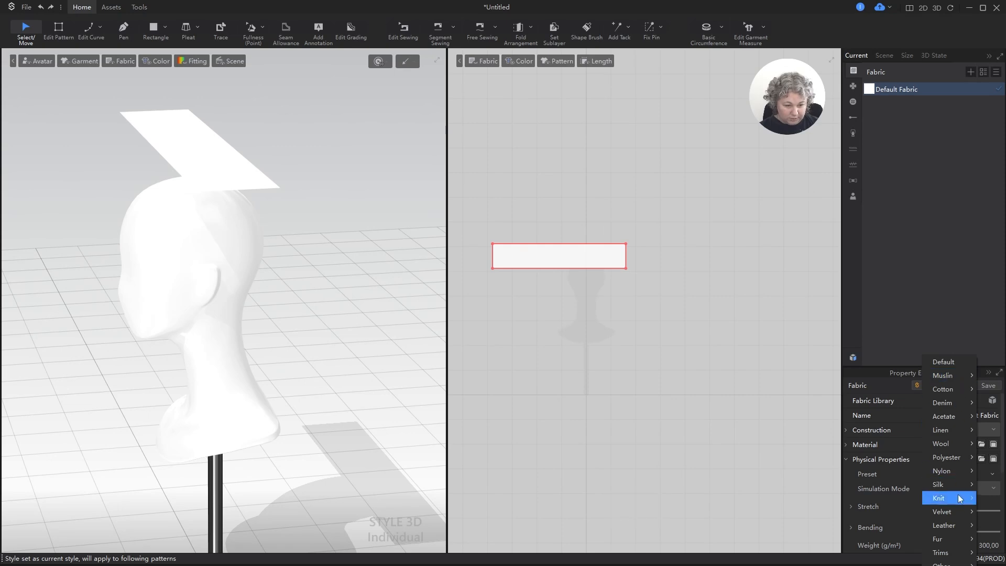
{"action": "mouse_move", "coordinate": [956, 554]}
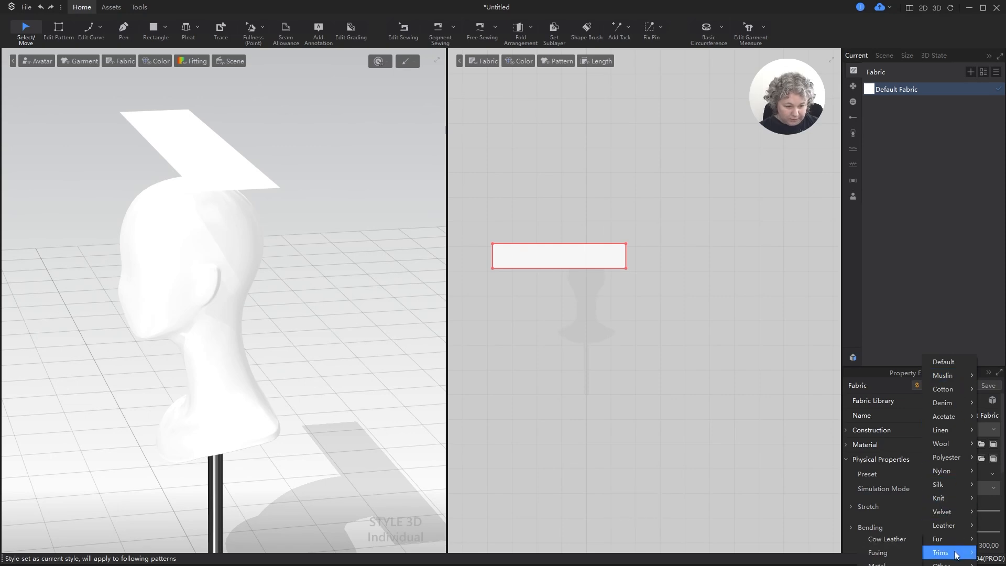
{"action": "left_click", "coordinate": [887, 539]}
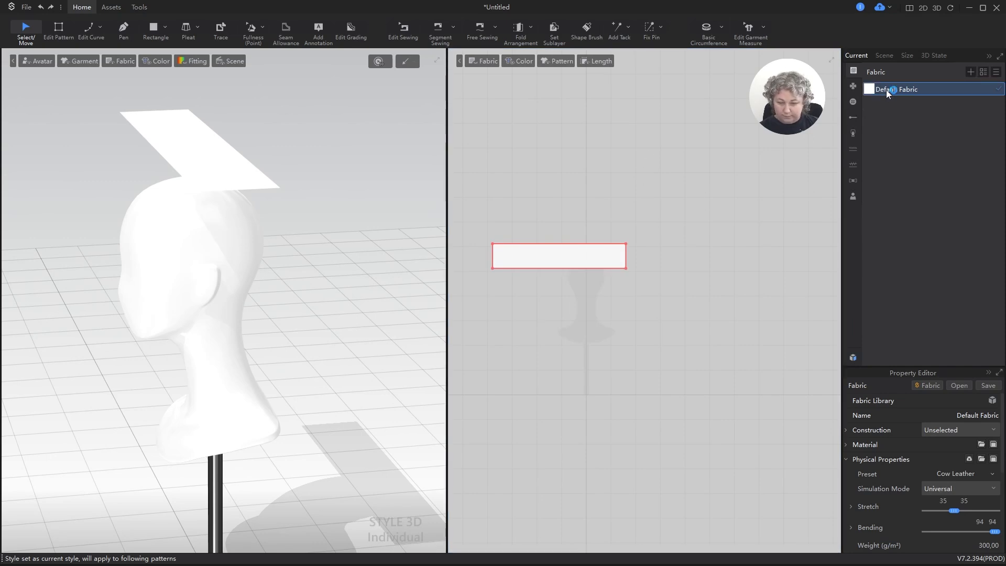
Rename the default fabric as Leather.
{"action": "key", "text": "ctrl+a"}
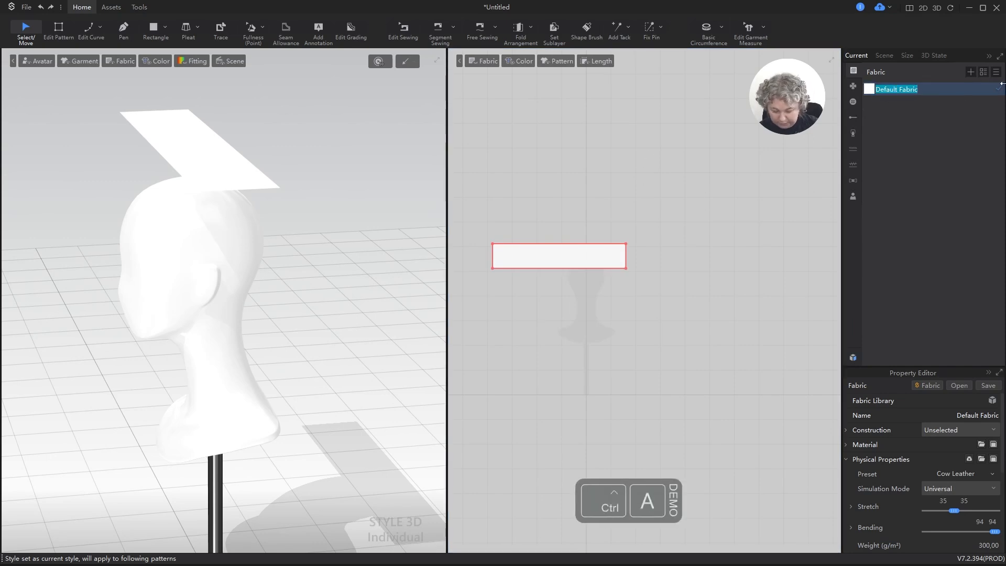
{"action": "type", "text": "Ду"}
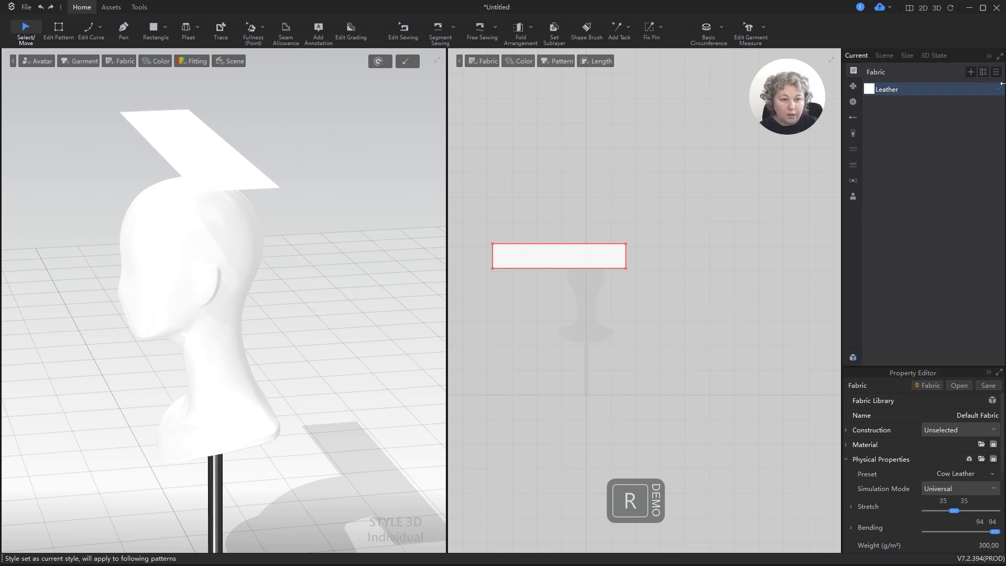
{"action": "key", "text": "Return"}
Set the rectangular pattern's particle distance to 10.
{"action": "scroll", "coordinate": [306, 211], "scroll_direction": "down", "scroll_amount": 1}
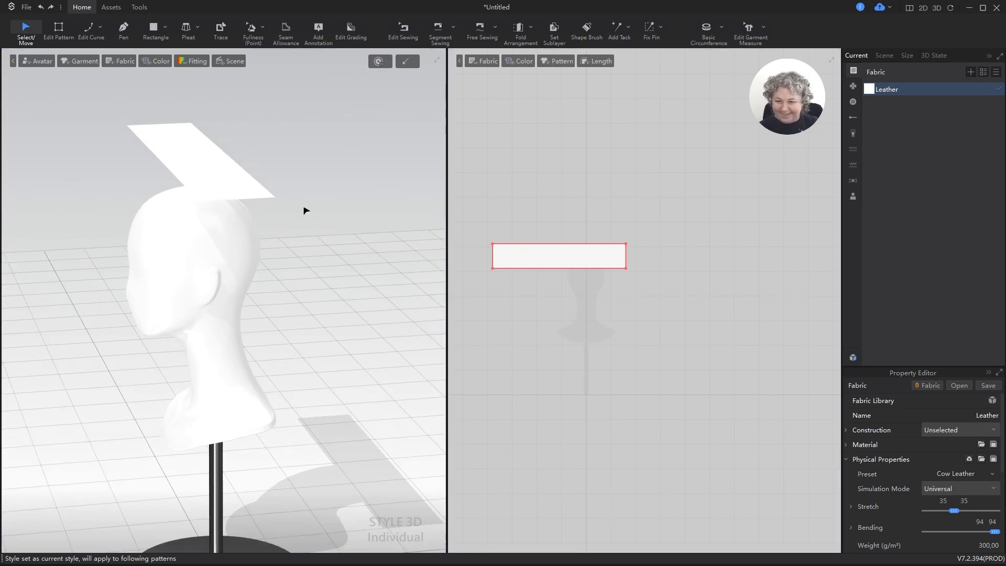
{"action": "scroll", "coordinate": [306, 211], "scroll_direction": "up", "scroll_amount": 3}
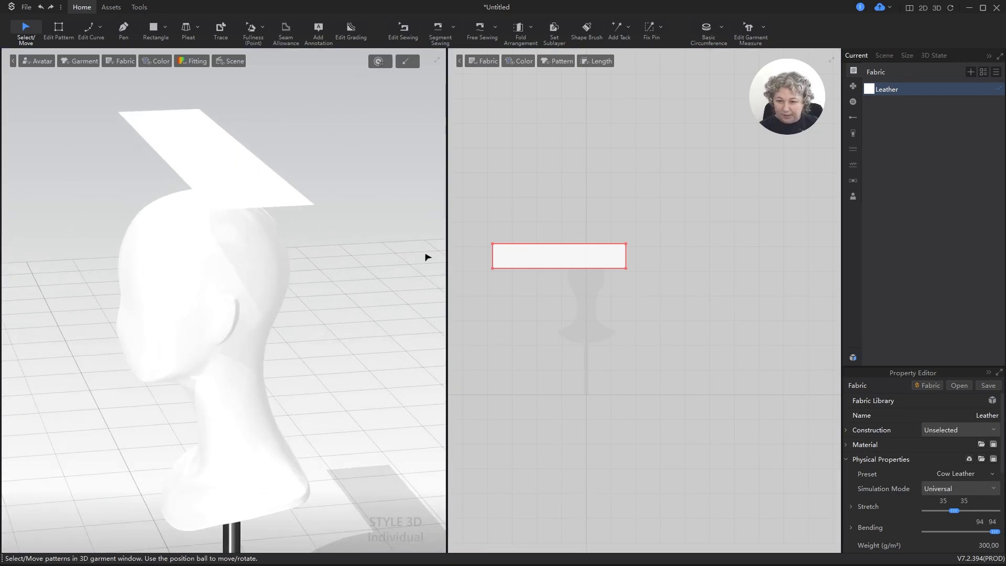
{"action": "left_click", "coordinate": [572, 253]}
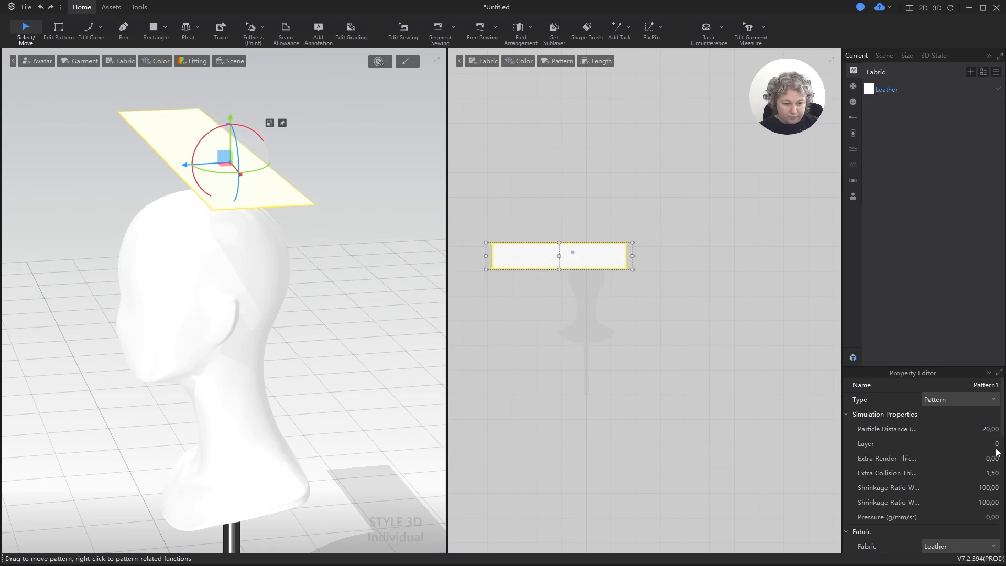
{"action": "left_click", "coordinate": [990, 431]}
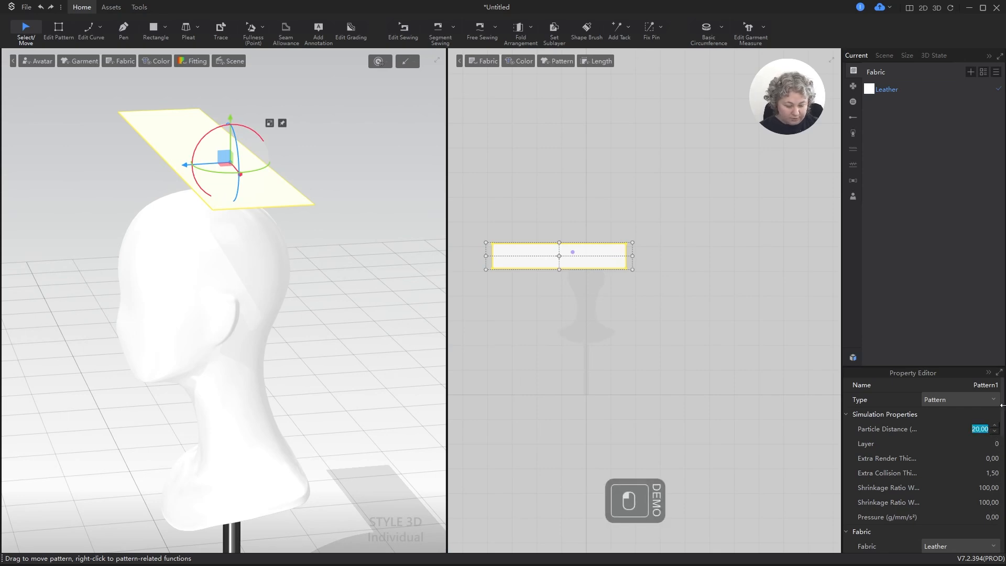
{"action": "type", "text": "10"}
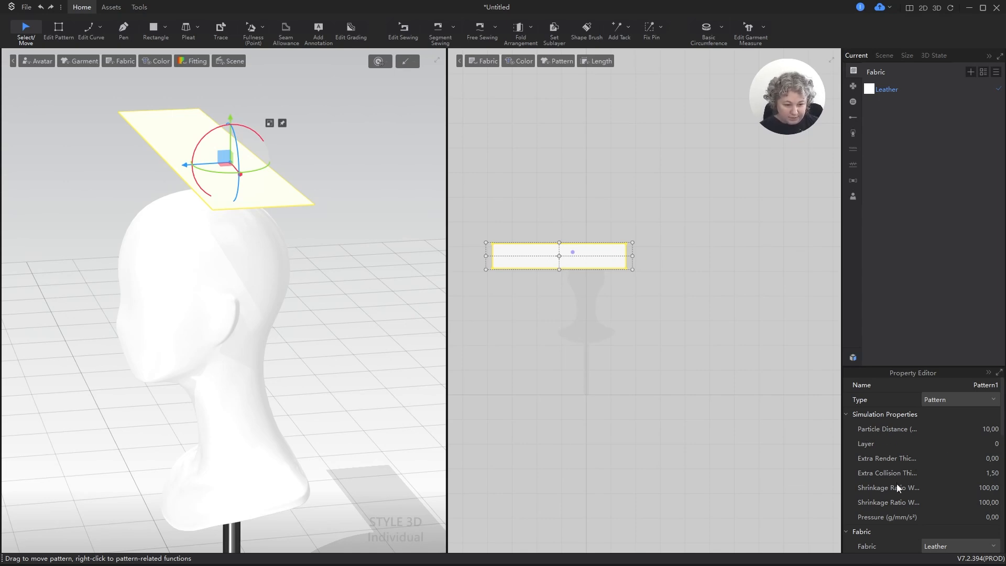
Display the pattern's mesh in the 2D window for a close look at its triangles.
{"action": "scroll", "coordinate": [901, 488], "scroll_direction": "down", "scroll_amount": 10}
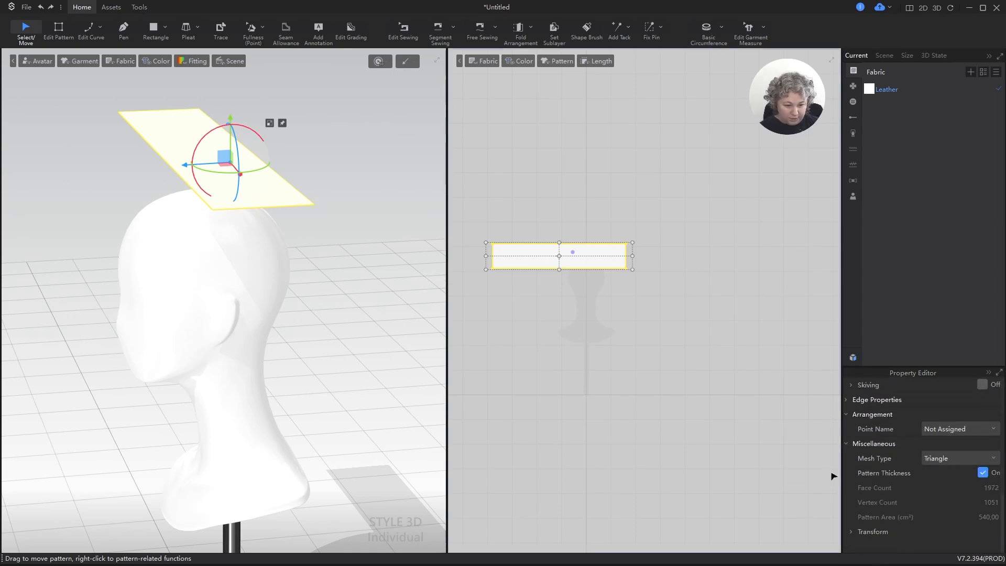
{"action": "left_click", "coordinate": [936, 458]}
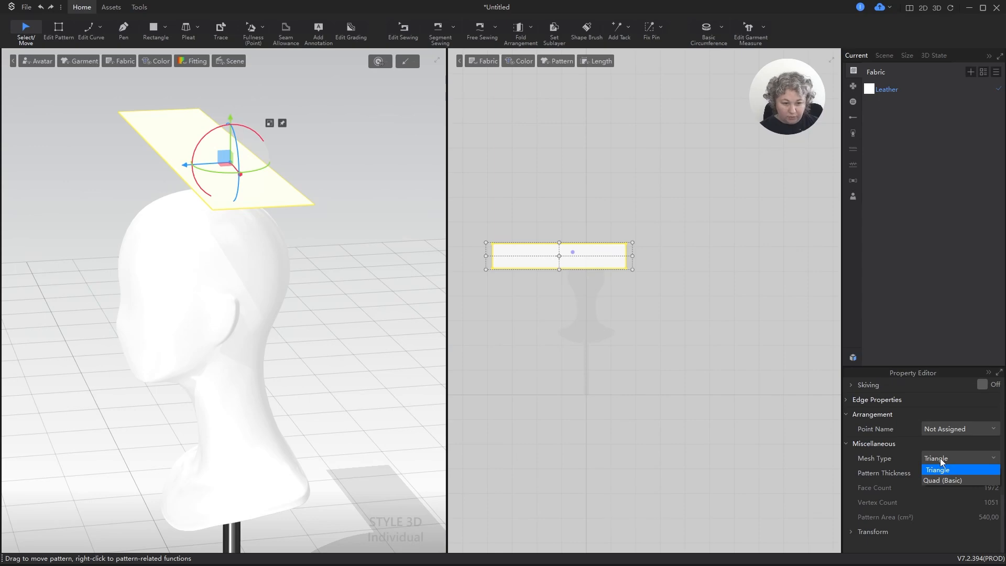
{"action": "left_click", "coordinate": [707, 193]}
{"action": "left_click", "coordinate": [483, 58]}
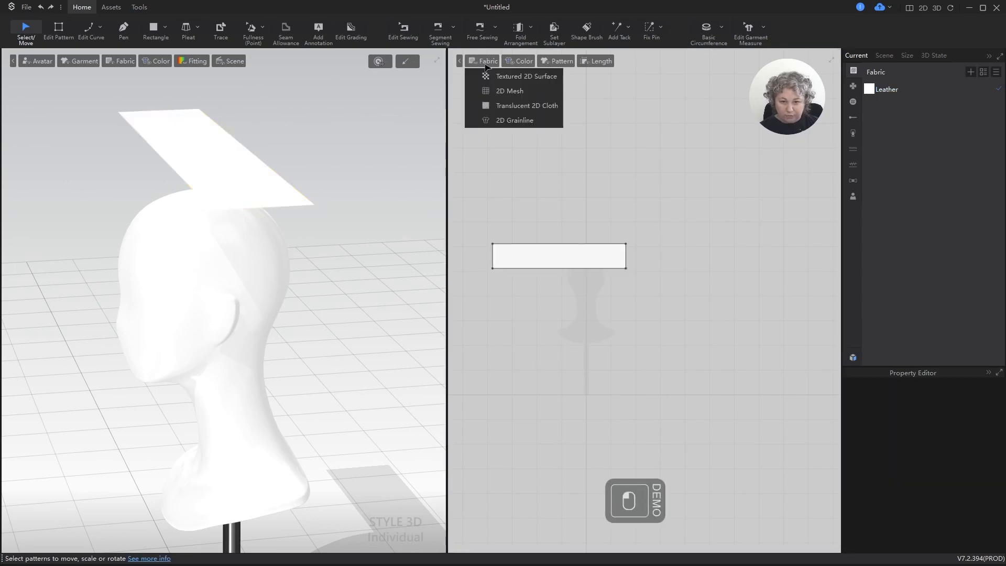
{"action": "left_click", "coordinate": [509, 91]}
{"action": "scroll", "coordinate": [582, 259], "scroll_direction": "up", "scroll_amount": 2}
{"action": "scroll", "coordinate": [532, 204], "scroll_direction": "up", "scroll_amount": 4}
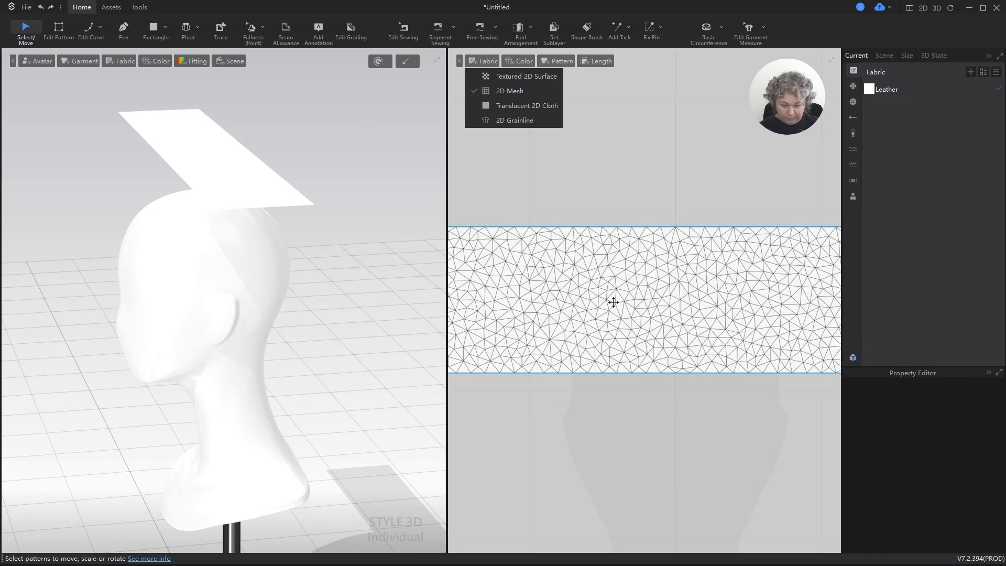
Change the rectangular pattern's mesh type to Quad (Basic).
{"action": "left_click", "coordinate": [584, 283]}
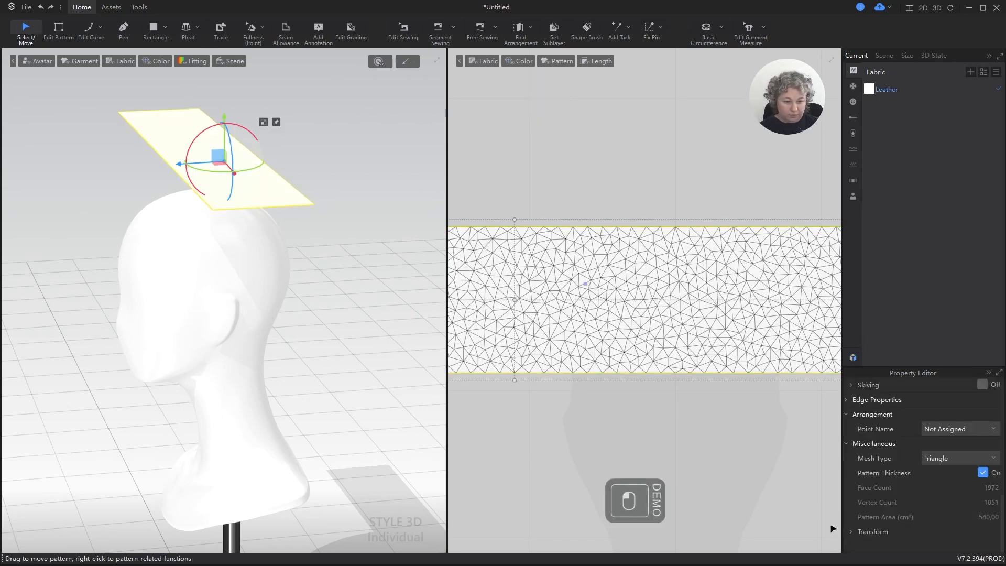
{"action": "left_click", "coordinate": [944, 455]}
{"action": "left_click", "coordinate": [943, 487]}
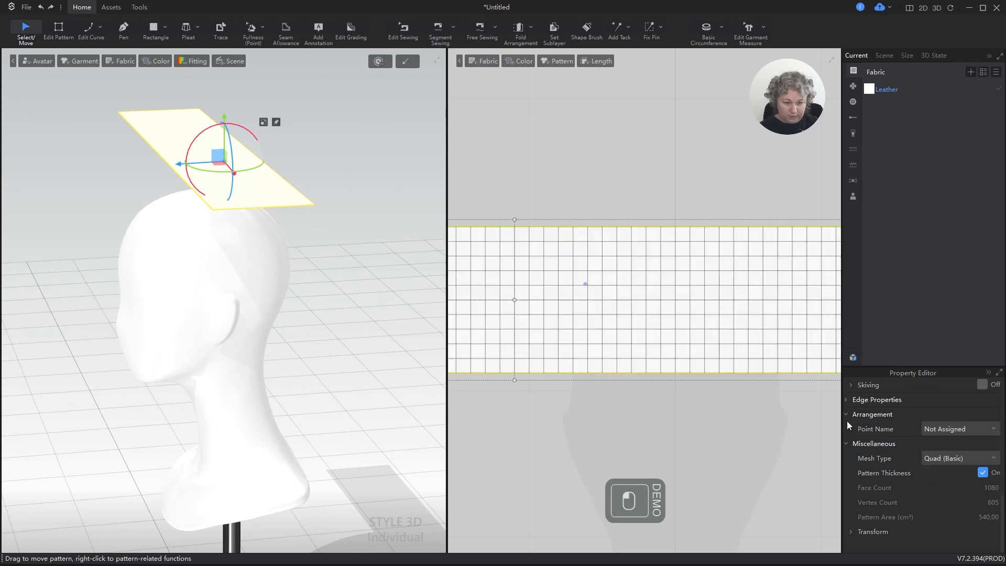
Move the rectangular pattern in 2D so it is centred above the avatar's silhouette.
{"action": "left_click", "coordinate": [636, 197]}
{"action": "scroll", "coordinate": [565, 341], "scroll_direction": "down", "scroll_amount": 5}
{"action": "middle_click_drag", "start_coordinate": [515, 229], "coordinate": [617, 199], "text": "alt"}
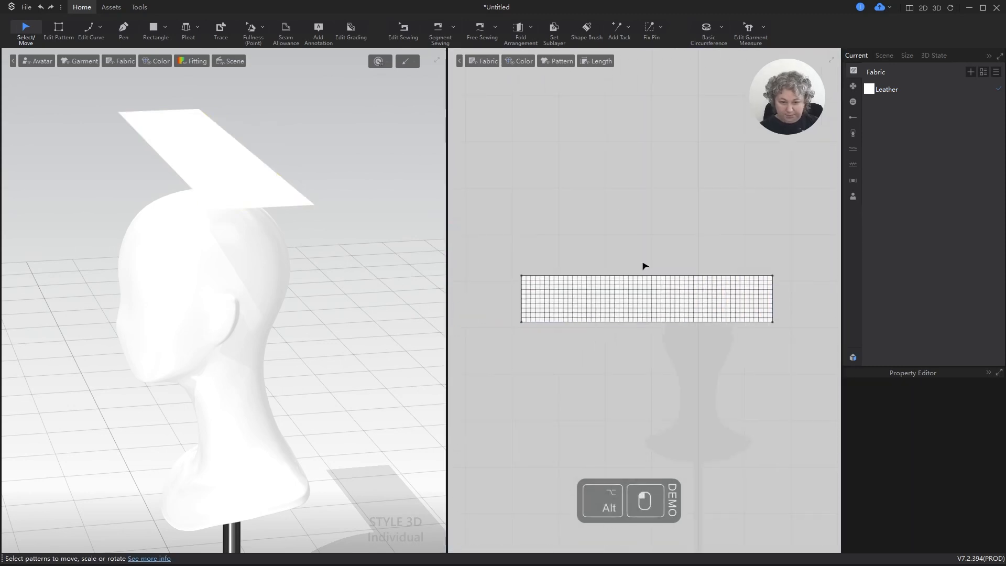
{"action": "left_click_drag", "start_coordinate": [672, 308], "coordinate": [714, 300]}
{"action": "left_click", "coordinate": [356, 171]}
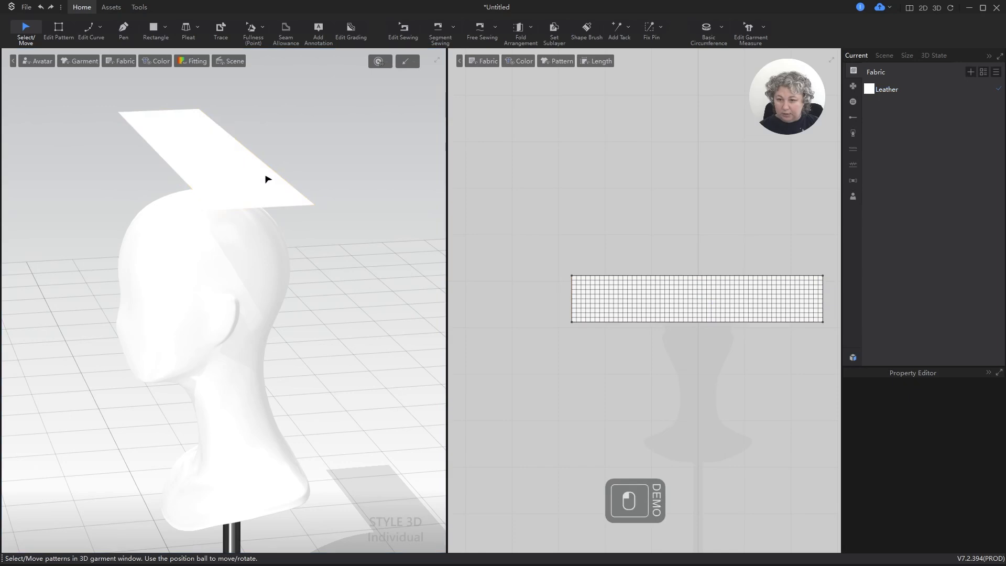
Simulate the leather rectangle so it bends over the head, switching the simulation mode to Normal.
{"action": "left_click", "coordinate": [379, 61]}
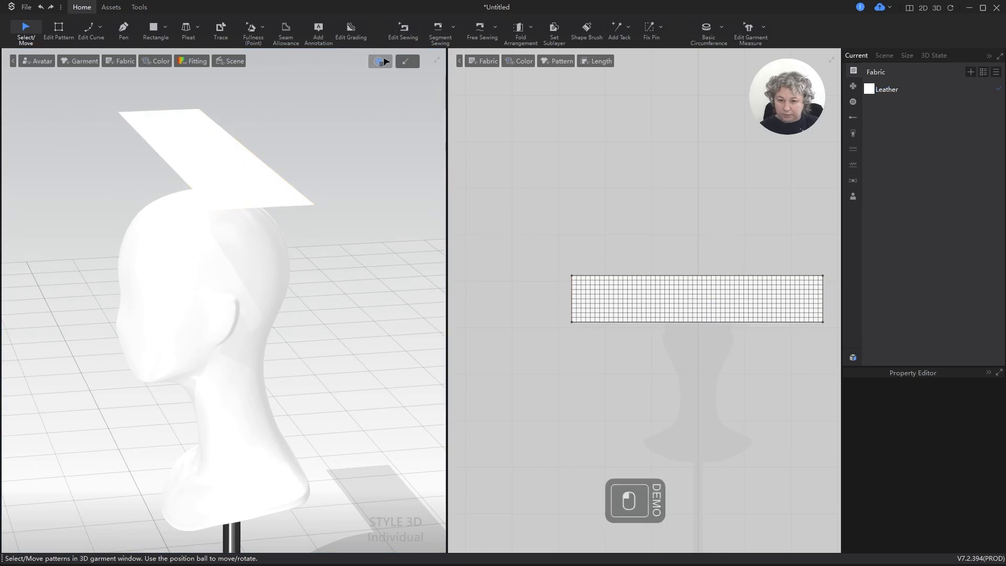
{"action": "left_click", "coordinate": [387, 62]}
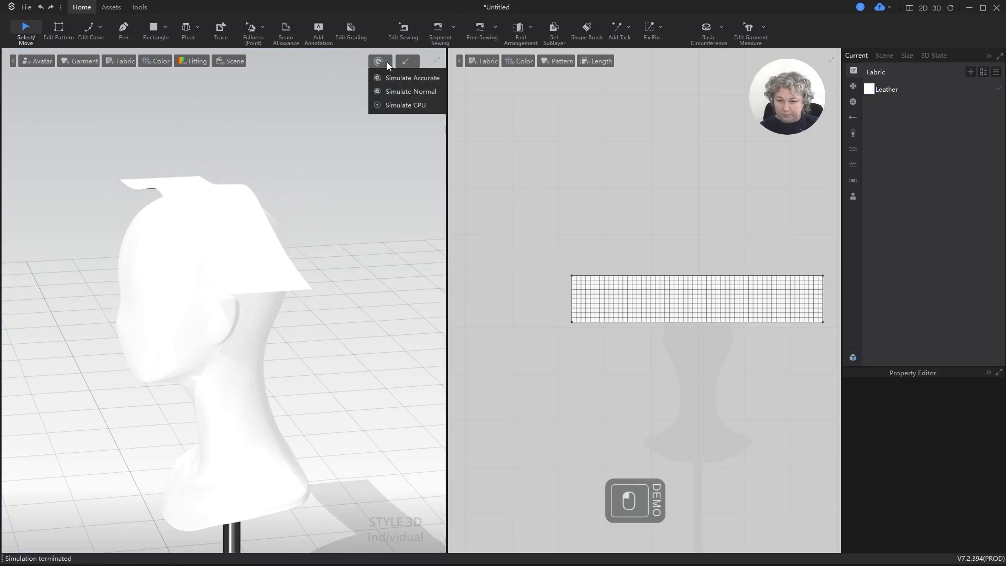
{"action": "left_click", "coordinate": [383, 91]}
{"action": "key", "text": "space"}
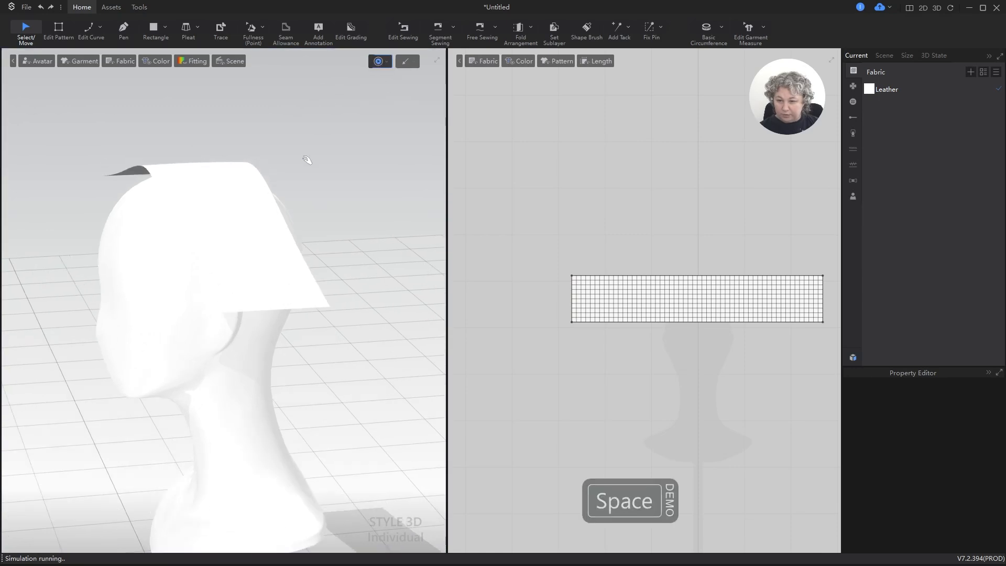
{"action": "key", "text": "space"}
Turn the bent band horizontal and move it around the head at forehead level, with its open ends at the back.
{"action": "right_click_drag", "start_coordinate": [298, 202], "coordinate": [269, 168]}
{"action": "left_click", "coordinate": [278, 177]}
{"action": "key", "text": "KP_2"}
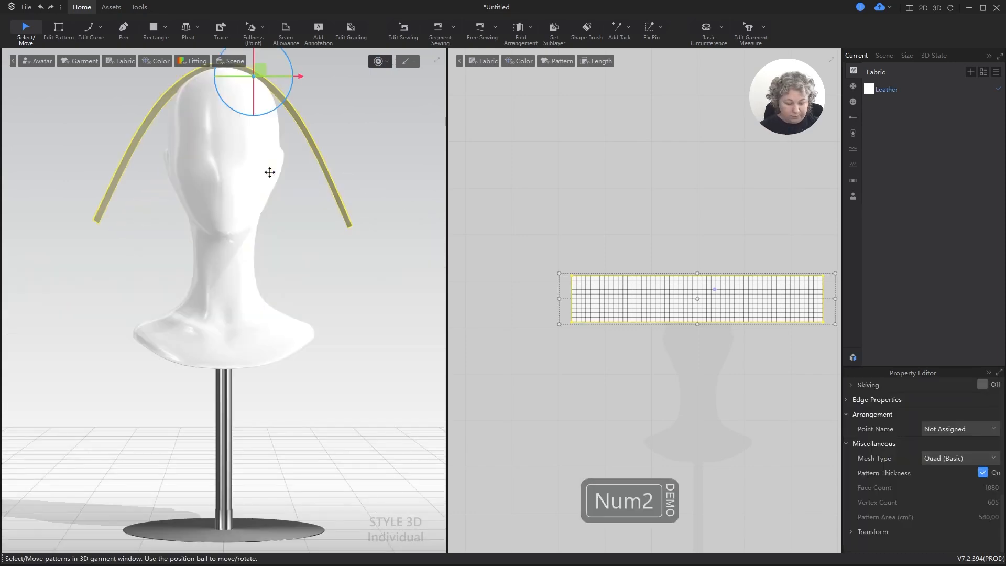
{"action": "key", "text": "KP_4"}
{"action": "left_click_drag", "start_coordinate": [296, 192], "coordinate": [199, 146], "text": "alt"}
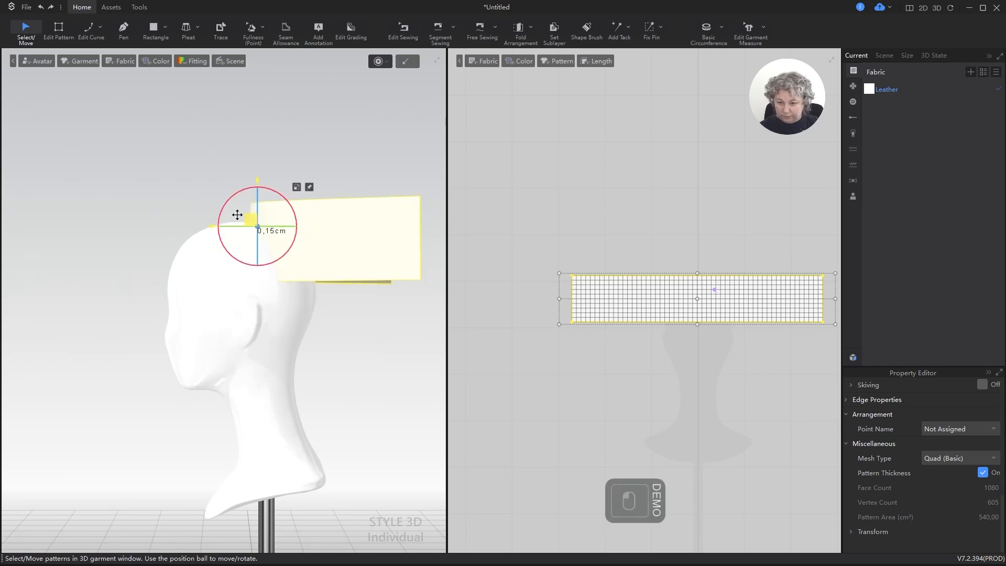
{"action": "left_click_drag", "start_coordinate": [237, 215], "coordinate": [177, 195]}
{"action": "left_click", "coordinate": [348, 131]}
{"action": "right_click_drag", "start_coordinate": [348, 130], "coordinate": [162, 294]}
Sew the band's two 10 cm short edges together with Segment Sewing.
{"action": "scroll", "coordinate": [501, 291], "scroll_direction": "down", "scroll_amount": 5}
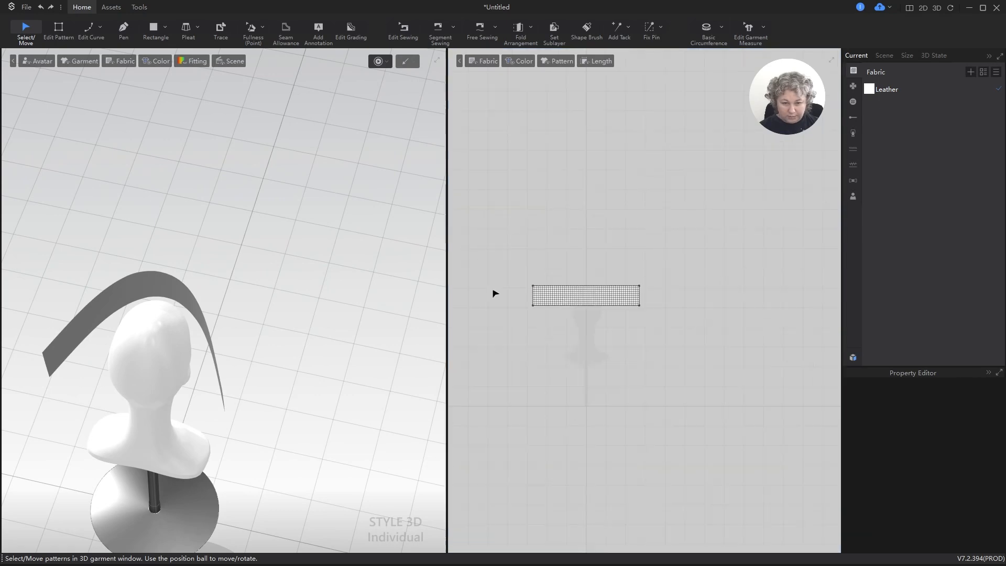
{"action": "scroll", "coordinate": [564, 294], "scroll_direction": "up", "scroll_amount": 4}
{"action": "key", "text": "n"}
{"action": "left_click", "coordinate": [504, 286]}
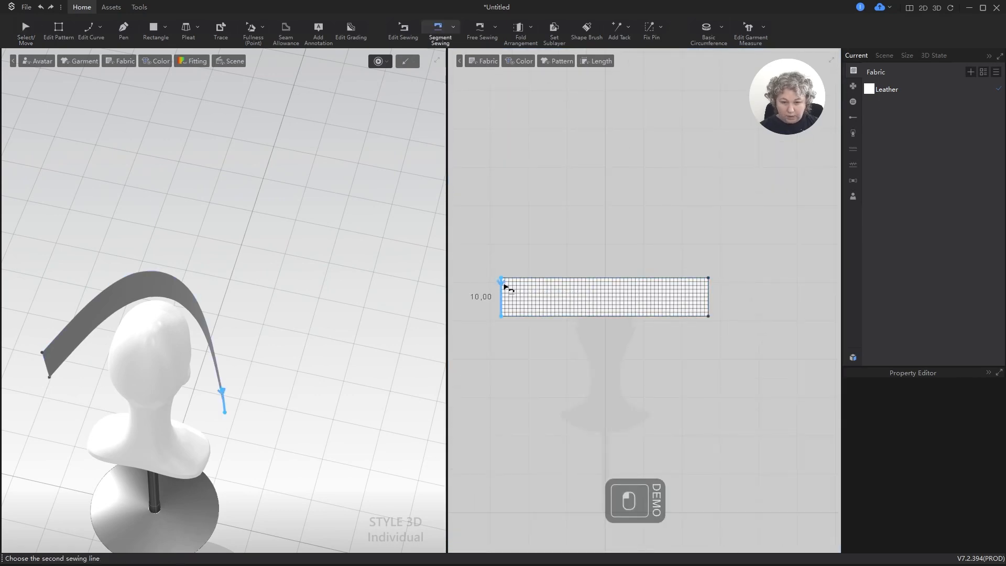
{"action": "left_click", "coordinate": [704, 289]}
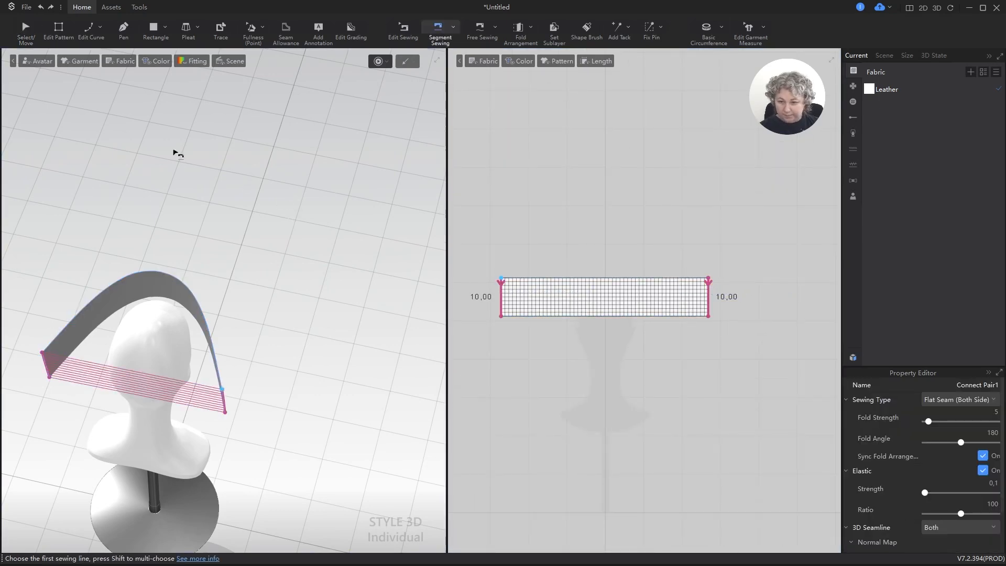
Reposition the sewn band on the upper head and simulate it so the seam closes at the back.
{"action": "double_click", "coordinate": [273, 187]}
{"action": "right_click_drag", "start_coordinate": [263, 267], "coordinate": [160, 211]}
{"action": "left_click_drag", "start_coordinate": [204, 269], "coordinate": [204, 259]}
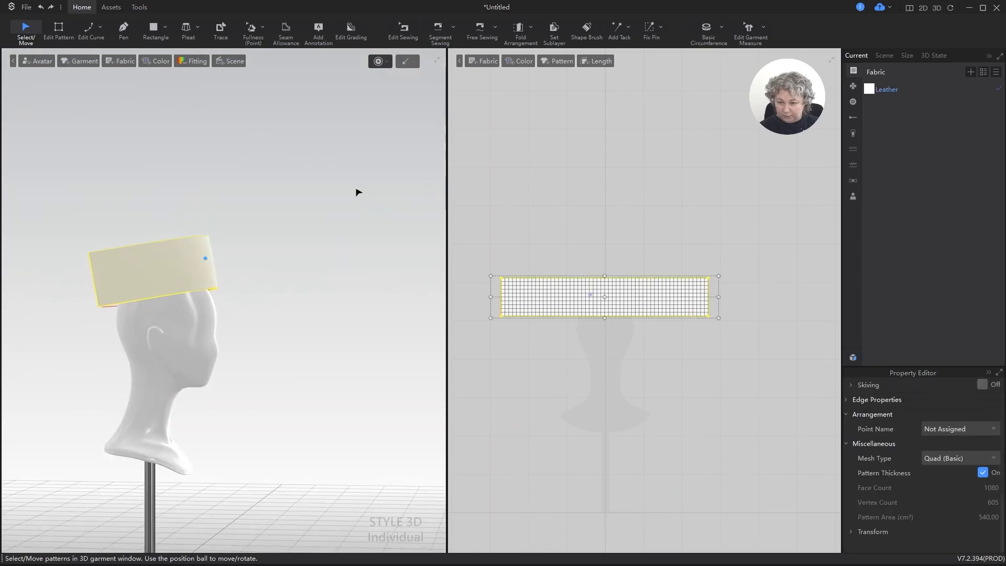
{"action": "left_click", "coordinate": [356, 192]}
{"action": "key", "text": "space"}
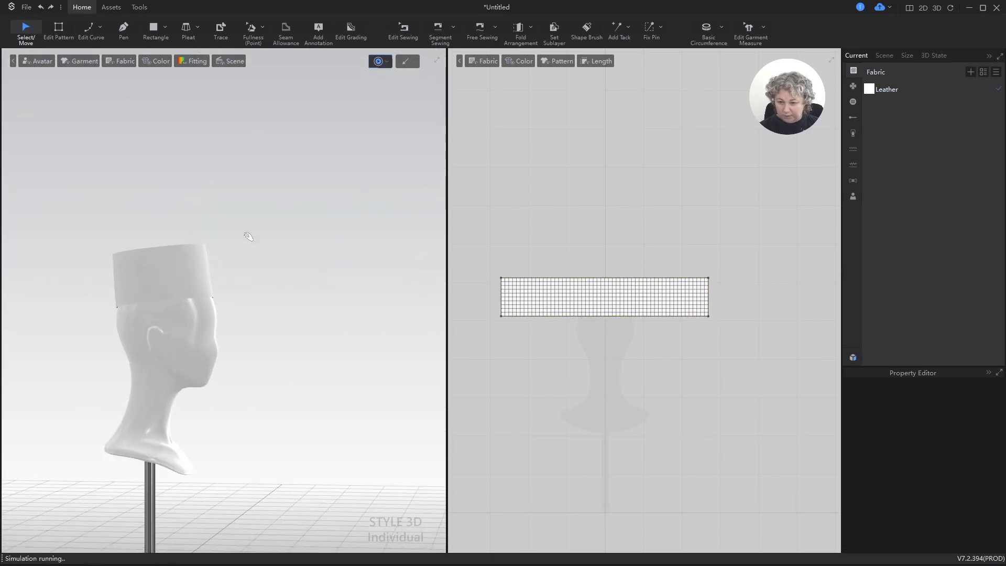
{"action": "right_click_drag", "start_coordinate": [249, 237], "coordinate": [363, 246]}
{"action": "scroll", "coordinate": [169, 258], "scroll_direction": "up", "scroll_amount": 5}
{"action": "left_click_drag", "start_coordinate": [204, 246], "coordinate": [328, 213], "text": "alt"}
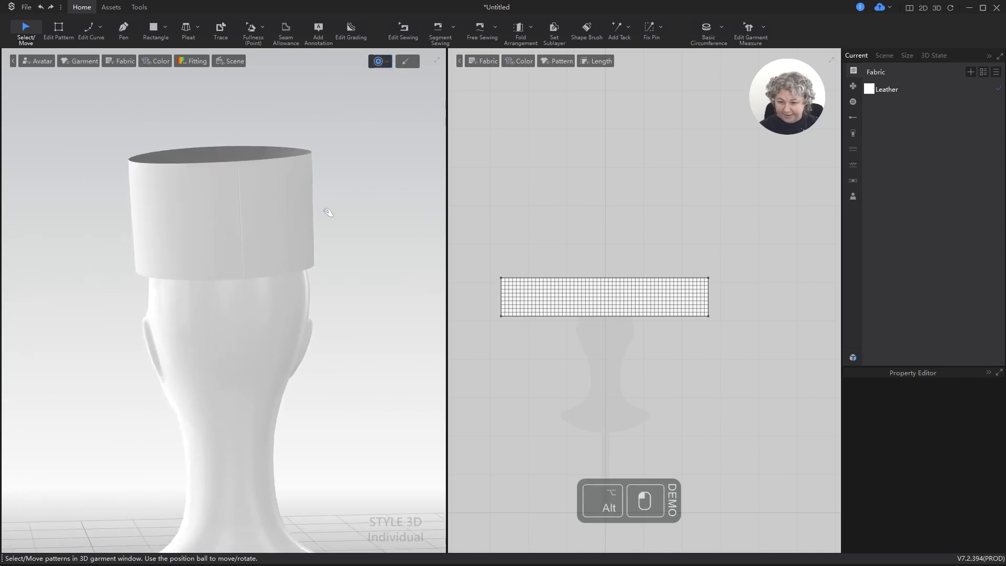
Set the avatar's skin offset to 1 mm and rerun the simulation so the band sits closer to the head.
{"action": "left_click", "coordinate": [305, 209]}
{"action": "mouse_move", "coordinate": [305, 211]}
{"action": "right_mouse_down"}
{"action": "mouse_move", "coordinate": [319, 217]}
{"action": "mouse_move", "coordinate": [300, 270]}
{"action": "mouse_move", "coordinate": [381, 274]}
{"action": "mouse_move", "coordinate": [265, 237]}
{"action": "mouse_move", "coordinate": [337, 243]}
{"action": "mouse_move", "coordinate": [312, 240]}
{"action": "mouse_move", "coordinate": [287, 208]}
{"action": "right_mouse_up"}
{"action": "right_click_drag", "start_coordinate": [291, 269], "coordinate": [236, 279]}
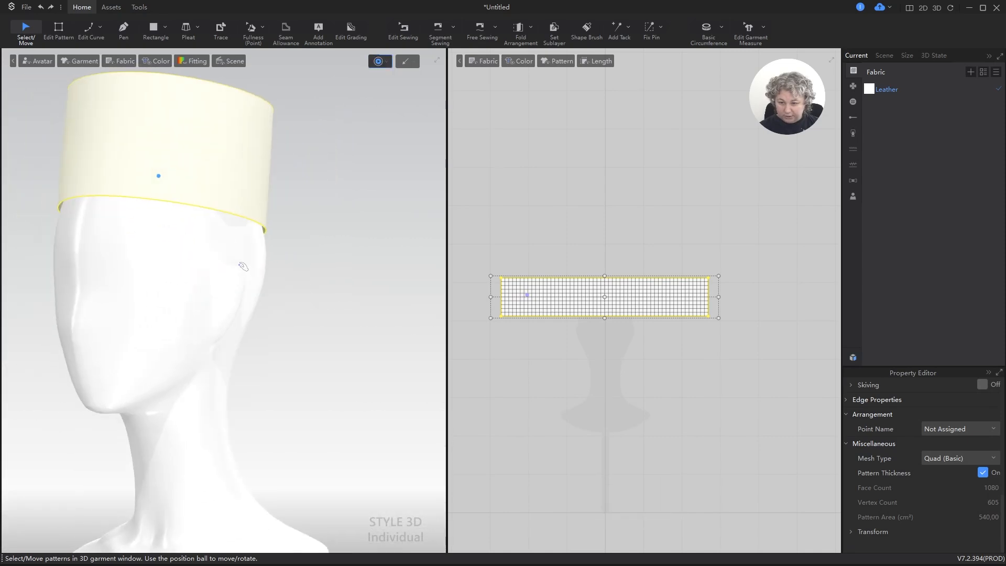
{"action": "left_click", "coordinate": [243, 266]}
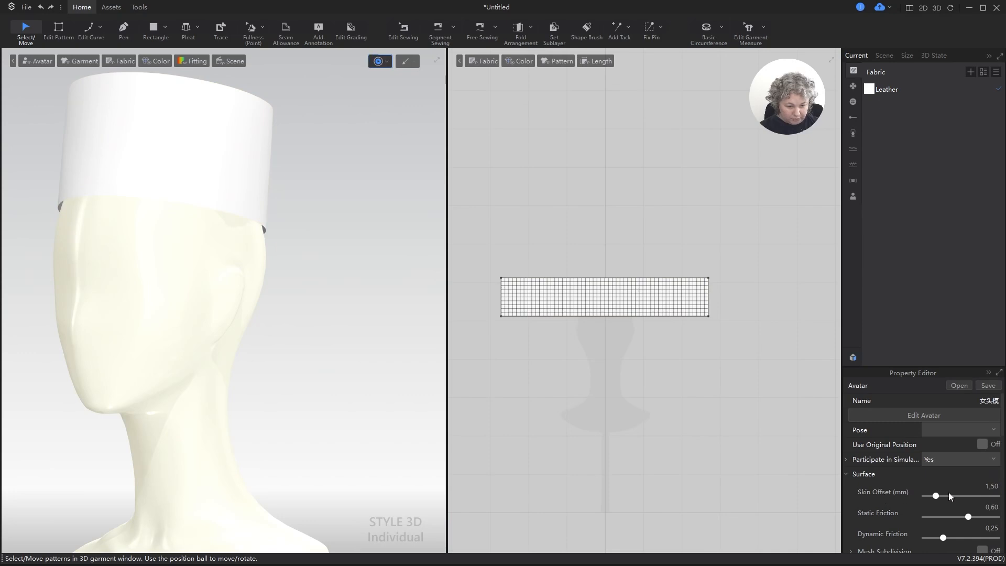
{"action": "left_click", "coordinate": [991, 486]}
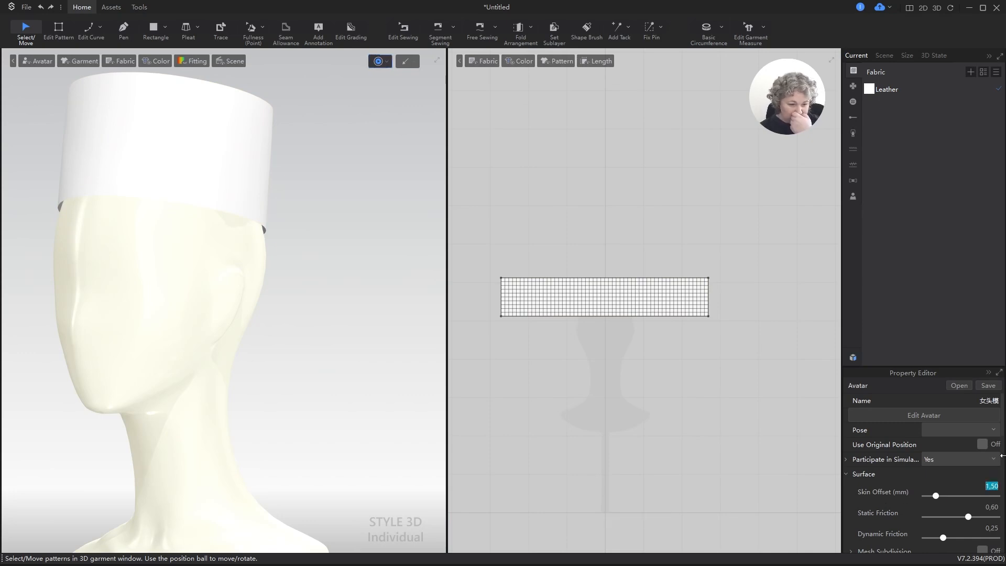
{"action": "type", "text": "1"}
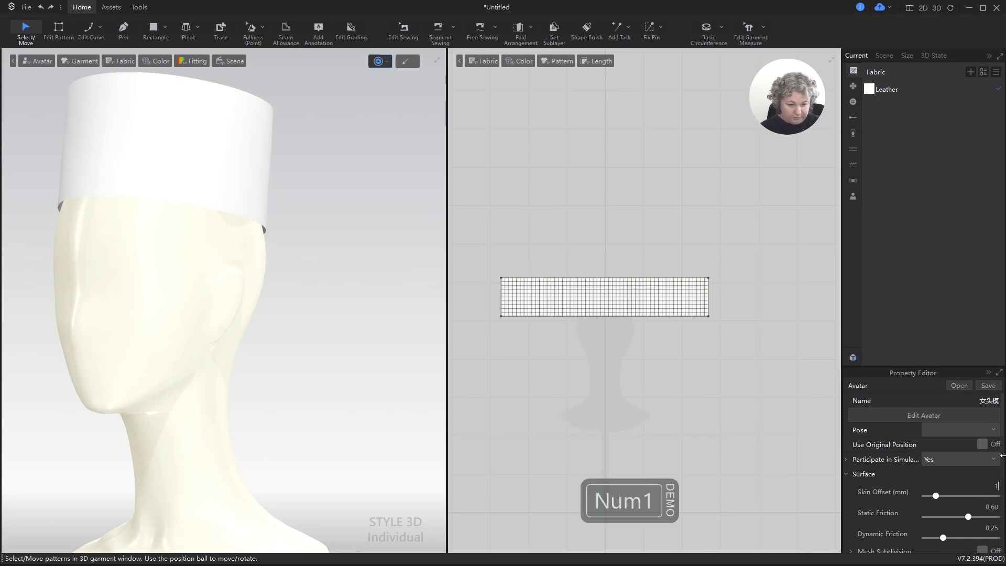
{"action": "key", "text": "Return"}
{"action": "key", "text": "space"}
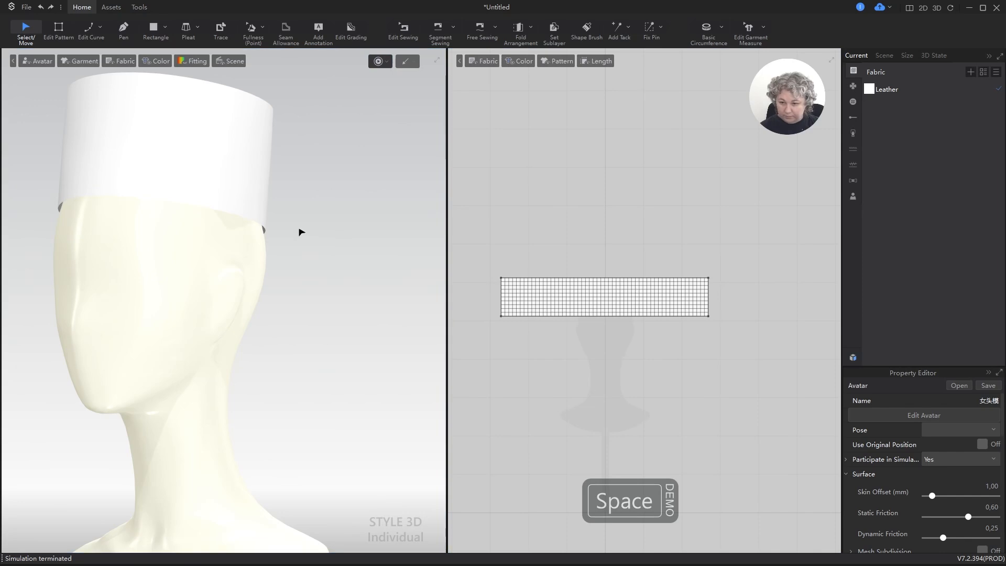
{"action": "right_click_drag", "start_coordinate": [298, 229], "coordinate": [215, 249]}
{"action": "key", "text": "space"}
{"action": "scroll", "coordinate": [300, 229], "scroll_direction": "down", "scroll_amount": 5}
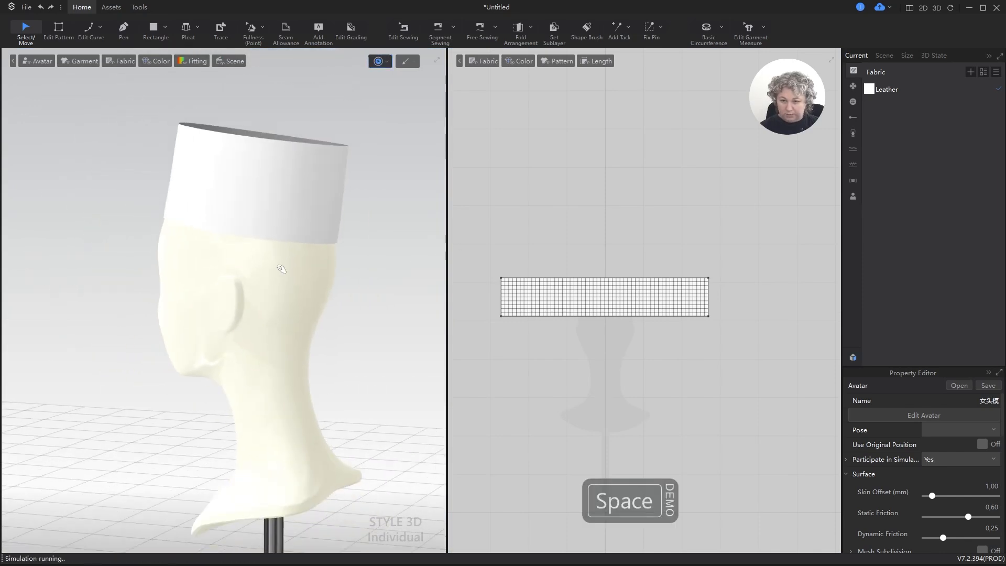
Stop the simulation, move the band down on the head, and simulate it again.
{"action": "left_click", "coordinate": [284, 259]}
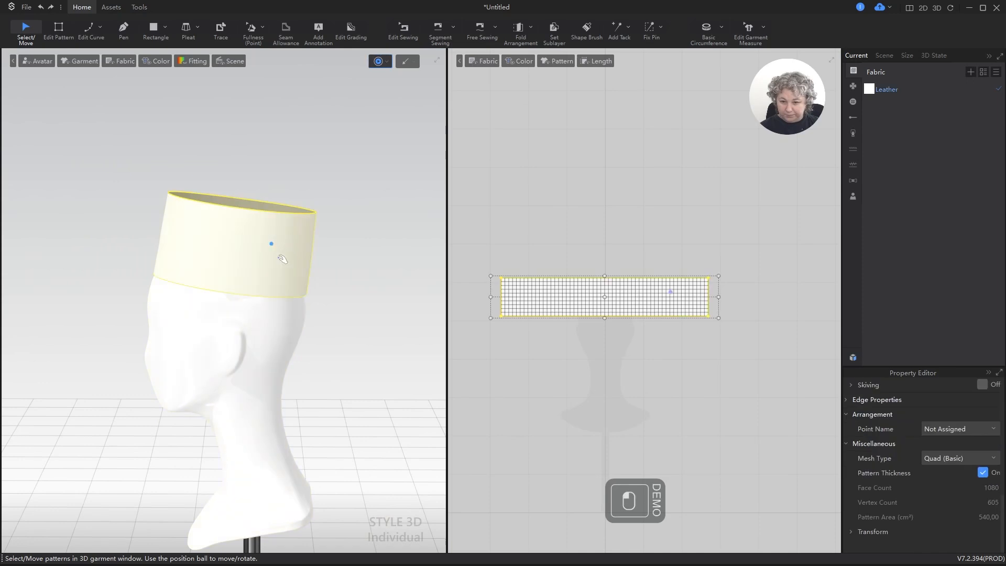
{"action": "key", "text": "space"}
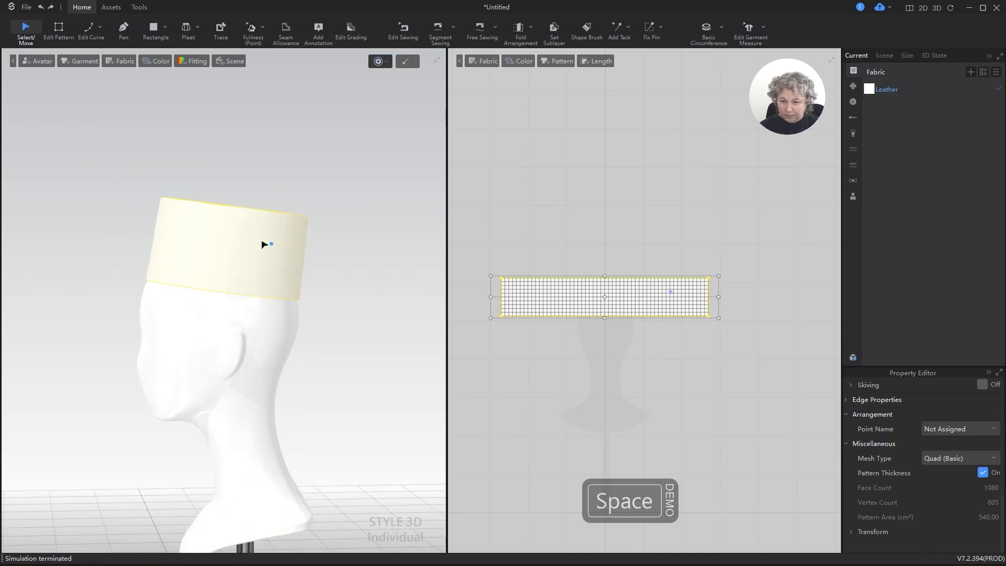
{"action": "right_click_drag", "start_coordinate": [344, 317], "coordinate": [323, 311]}
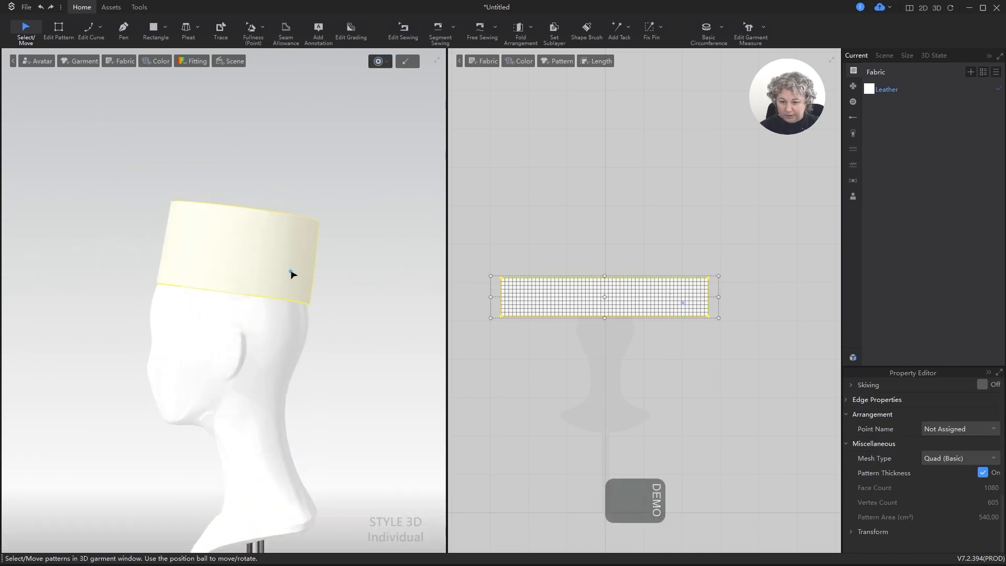
{"action": "left_click", "coordinate": [292, 274]}
{"action": "left_click_drag", "start_coordinate": [291, 245], "coordinate": [278, 258]}
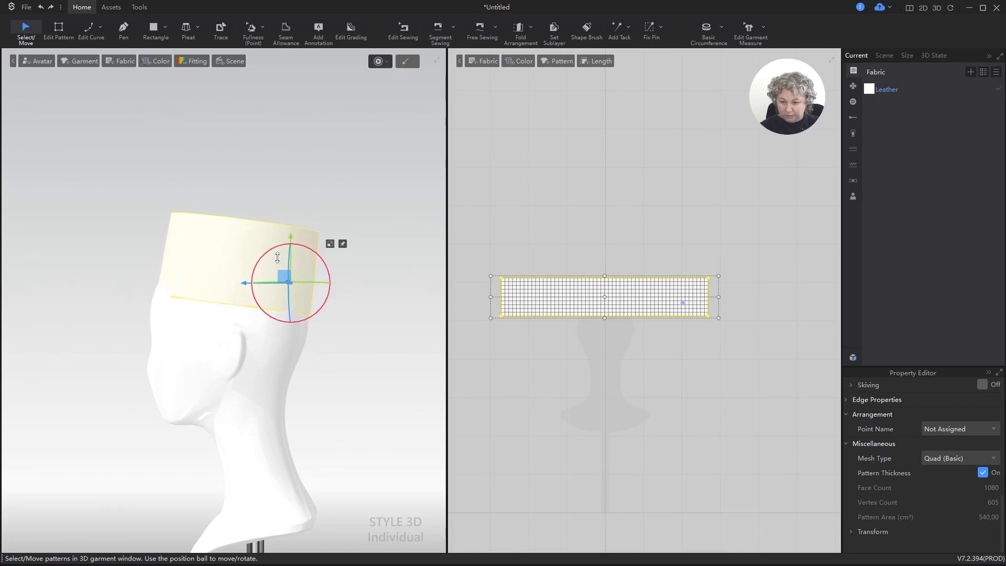
{"action": "key", "text": "space"}
{"action": "key", "text": "space"}
{"action": "right_click_drag", "start_coordinate": [361, 264], "coordinate": [320, 271]}
{"action": "key", "text": "space"}
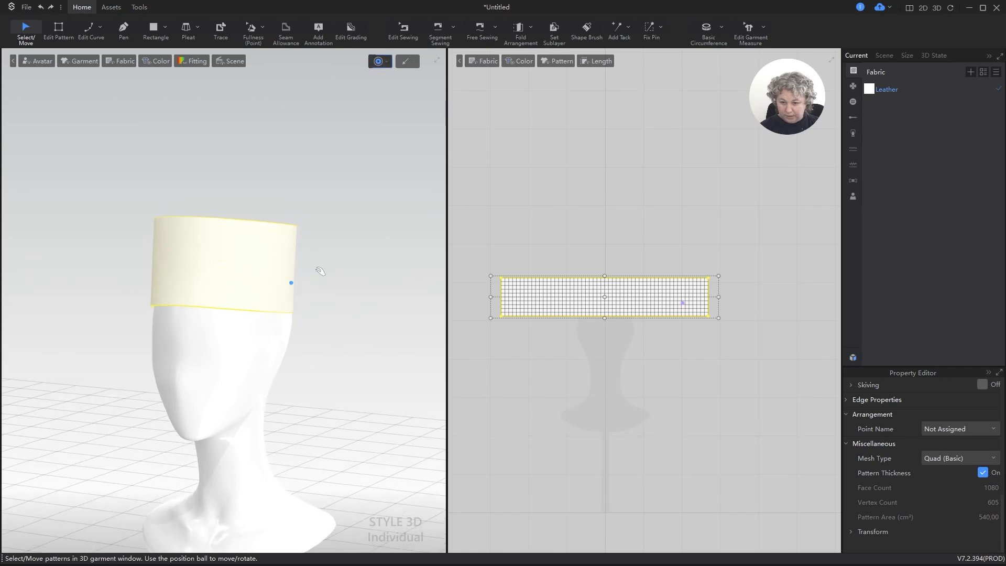
In side view, lower the band a little further on the head with the simulation paused, and simulate briefly.
{"action": "key", "text": "KP_4"}
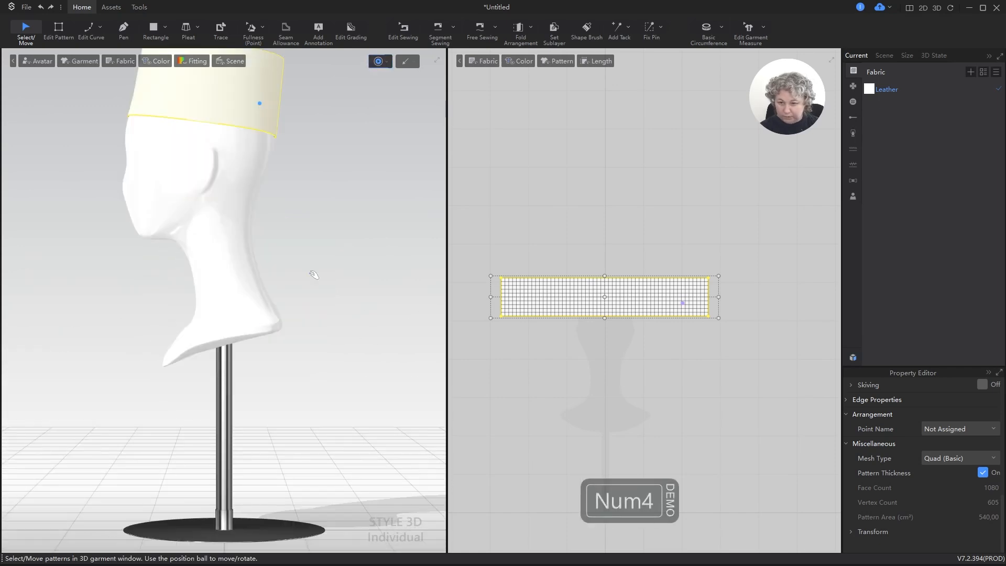
{"action": "middle_click_drag", "start_coordinate": [325, 191], "coordinate": [354, 364], "text": "alt"}
{"action": "left_click", "coordinate": [267, 257]}
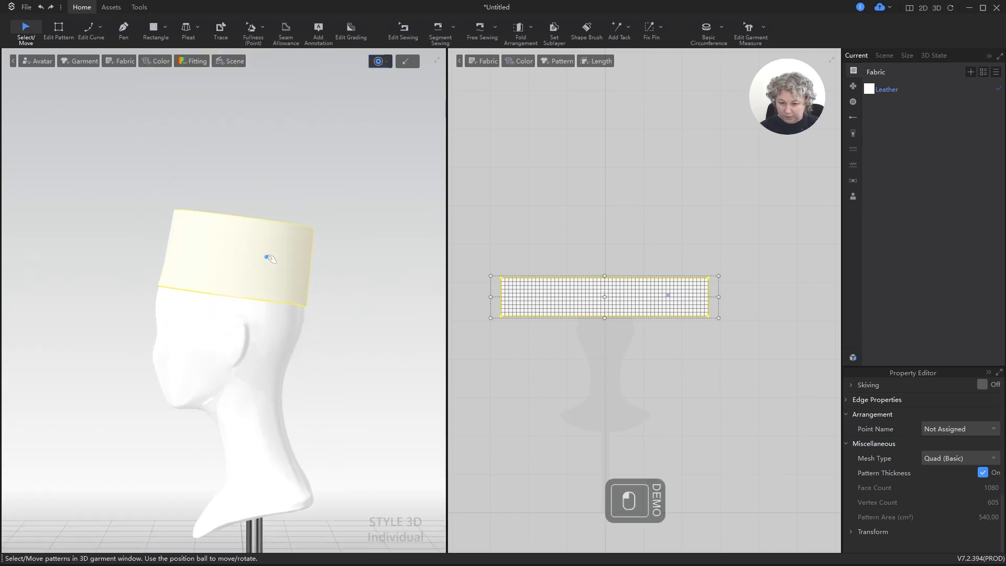
{"action": "key", "text": "space"}
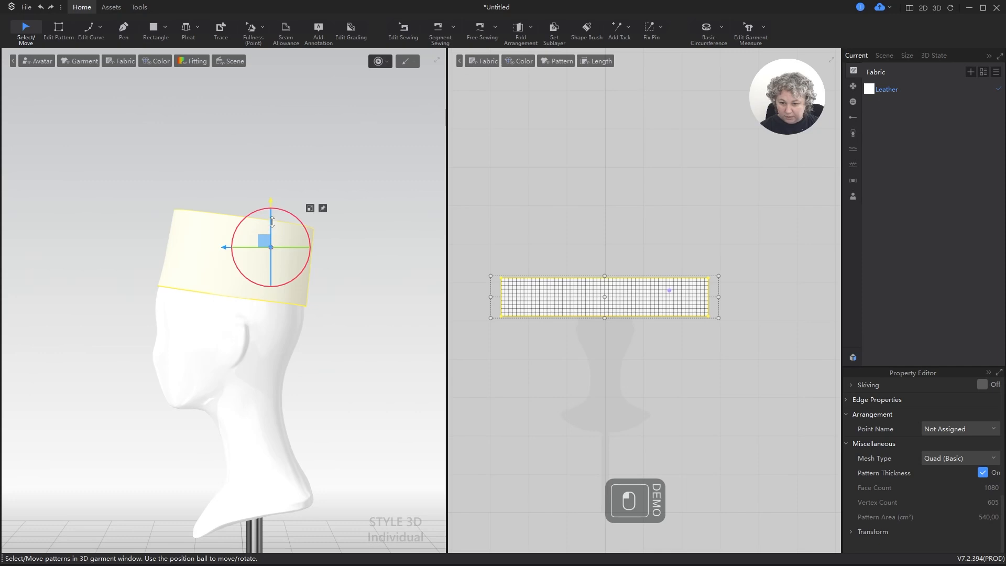
{"action": "left_click_drag", "start_coordinate": [271, 201], "coordinate": [292, 224]}
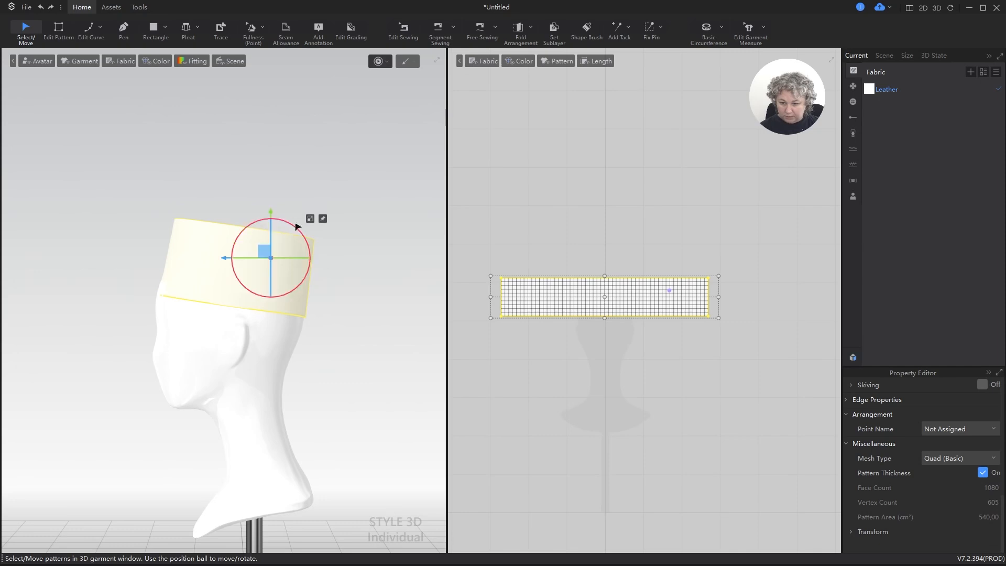
{"action": "key", "text": "space"}
{"action": "key", "text": "space"}
In front view, lower the band again, adjust its sideways tilt slightly, and resume the simulation.
{"action": "right_click_drag", "start_coordinate": [347, 307], "coordinate": [471, 297]}
{"action": "key", "text": "KP_2"}
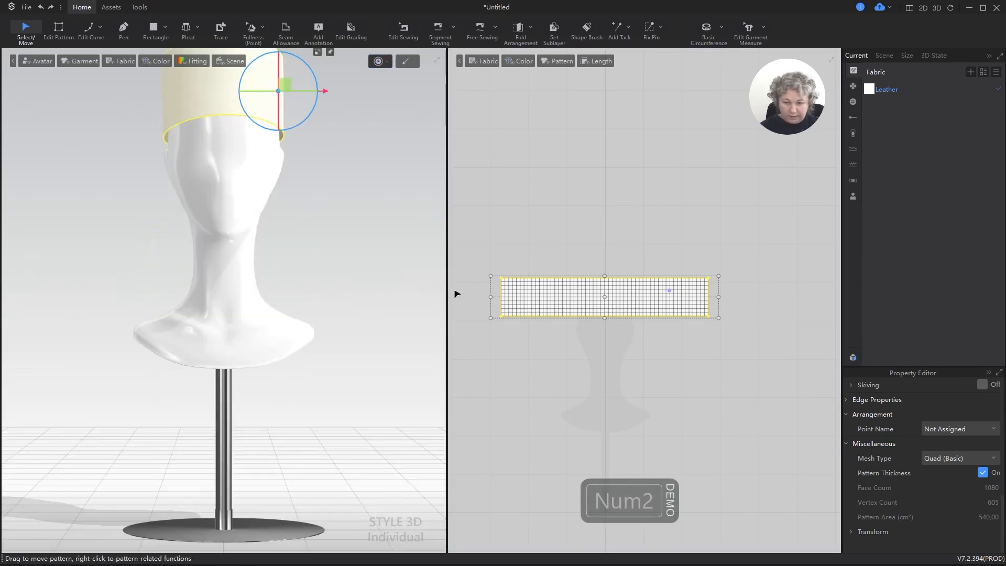
{"action": "left_click_drag", "start_coordinate": [336, 306], "coordinate": [299, 515], "text": "alt"}
{"action": "scroll", "coordinate": [275, 348], "scroll_direction": "up", "scroll_amount": 5}
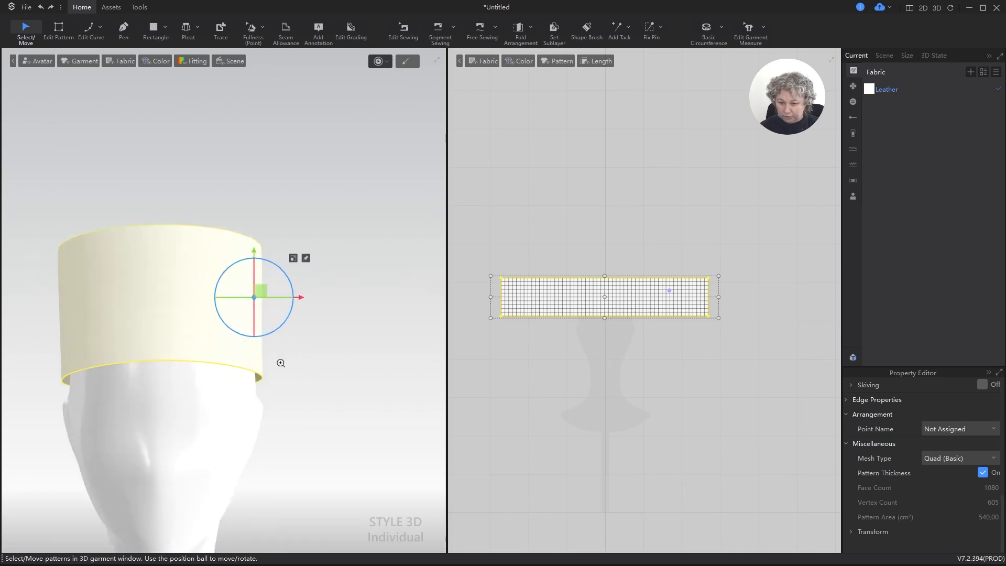
{"action": "mouse_move", "coordinate": [288, 282]}
{"action": "left_mouse_down"}
{"action": "mouse_move", "coordinate": [258, 292]}
{"action": "mouse_move", "coordinate": [262, 304]}
{"action": "mouse_move", "coordinate": [289, 286]}
{"action": "left_mouse_up"}
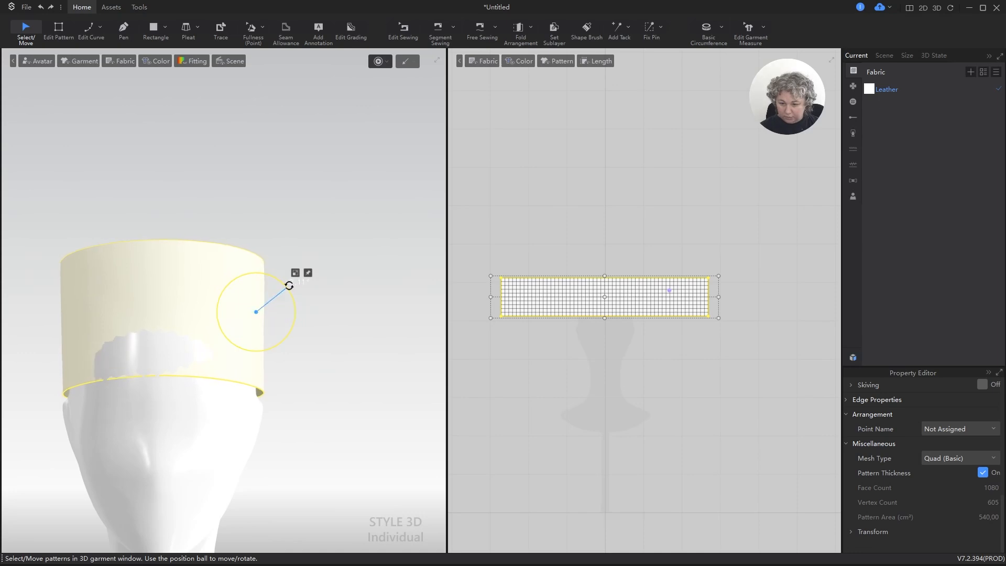
{"action": "key", "text": "space"}
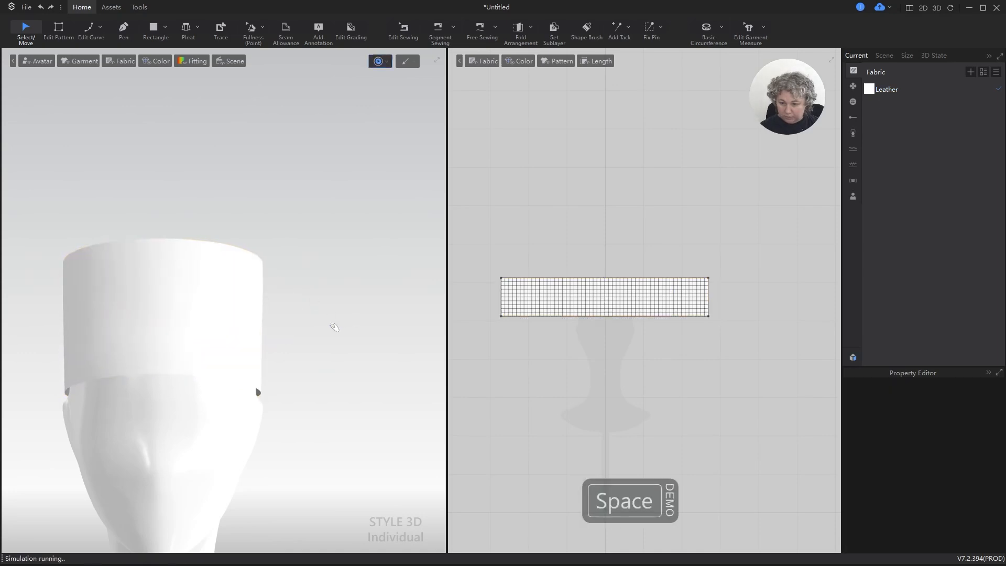
From the back view, pull the band sideways in the simulation to turn its seam towards the centre of the head.
{"action": "right_click_drag", "start_coordinate": [332, 323], "coordinate": [114, 330]}
{"action": "left_click", "coordinate": [199, 382]}
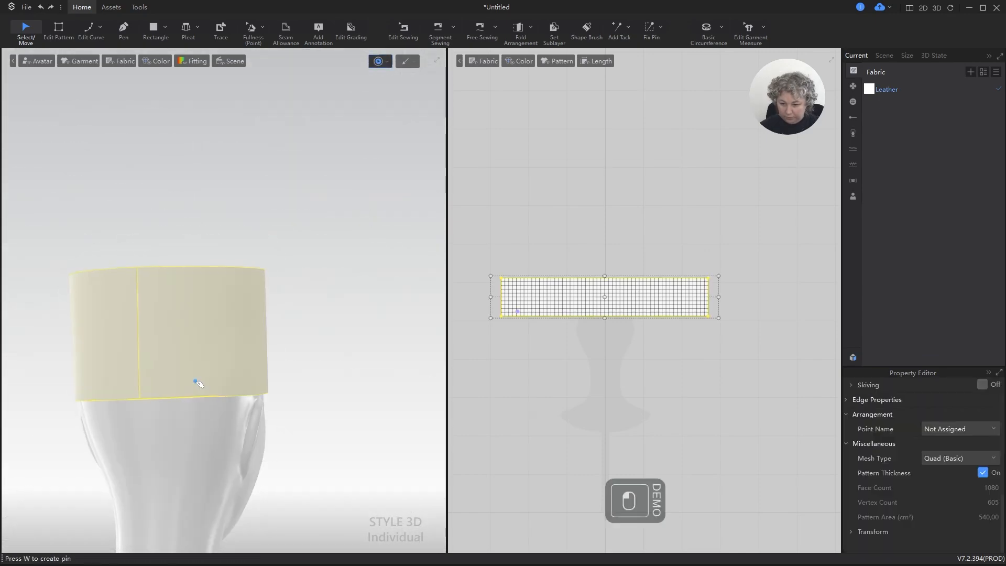
{"action": "right_click_drag", "start_coordinate": [252, 343], "coordinate": [325, 354]}
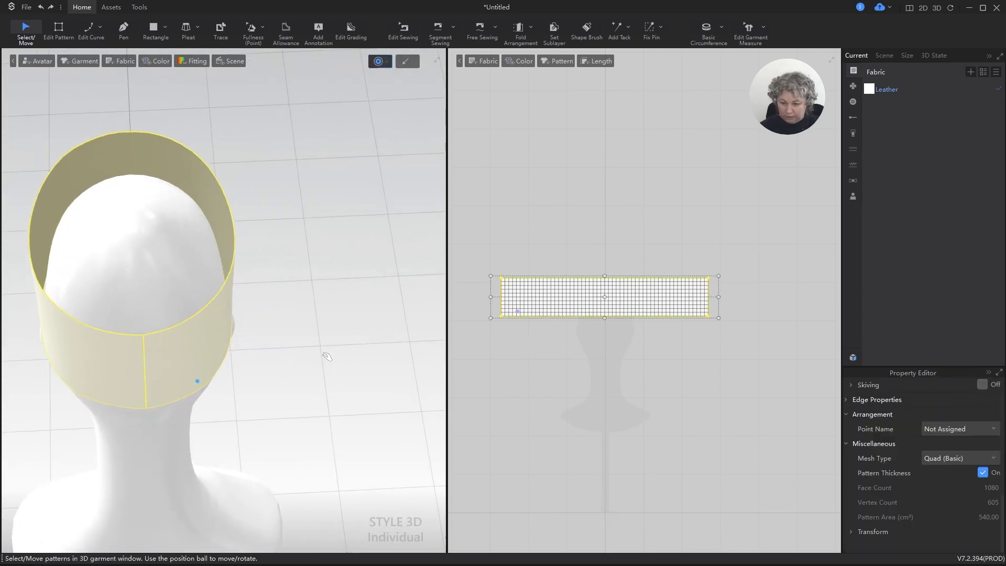
{"action": "key", "text": "KP_2"}
{"action": "key", "text": "KP_8"}
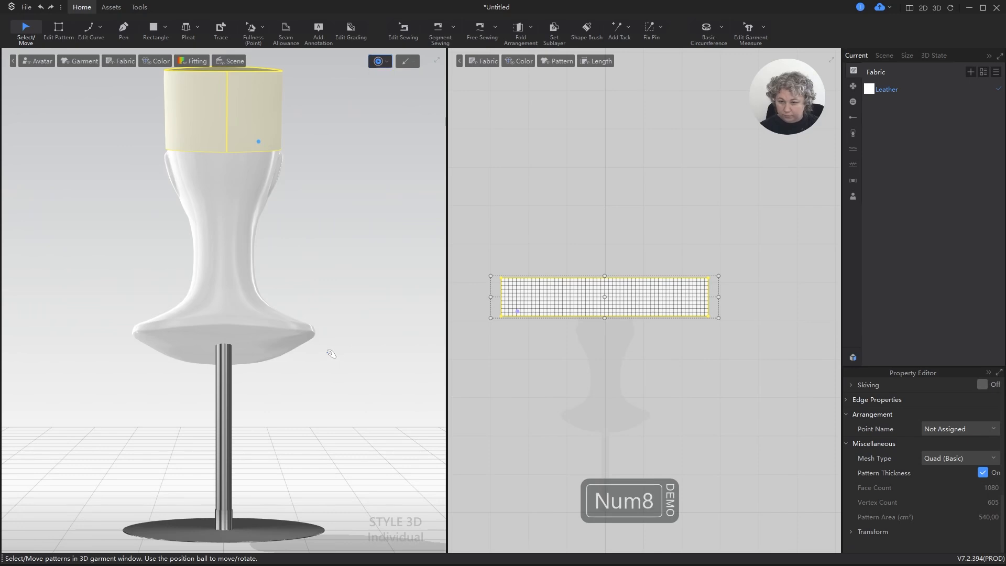
{"action": "left_click_drag", "start_coordinate": [332, 323], "coordinate": [290, 540], "text": "alt"}
{"action": "scroll", "coordinate": [219, 417], "scroll_direction": "up", "scroll_amount": 5}
{"action": "left_click_drag", "start_coordinate": [320, 450], "coordinate": [393, 309], "text": "alt"}
{"action": "right_click_drag", "start_coordinate": [391, 339], "coordinate": [381, 325]}
{"action": "left_click_drag", "start_coordinate": [229, 319], "coordinate": [207, 318]}
{"action": "left_click_drag", "start_coordinate": [302, 303], "coordinate": [325, 301]}
{"action": "left_click_drag", "start_coordinate": [180, 307], "coordinate": [186, 309]}
{"action": "key", "text": "space"}
Nudge both lower sides of the band at the back so it sits evenly with its seam upright.
{"action": "mouse_move", "coordinate": [221, 370]}
{"action": "right_mouse_down"}
{"action": "mouse_move", "coordinate": [246, 353]}
{"action": "mouse_move", "coordinate": [208, 361]}
{"action": "right_mouse_up"}
{"action": "mouse_move", "coordinate": [164, 304]}
{"action": "left_mouse_down"}
{"action": "mouse_move", "coordinate": [202, 310]}
{"action": "mouse_move", "coordinate": [180, 304]}
{"action": "left_mouse_up"}
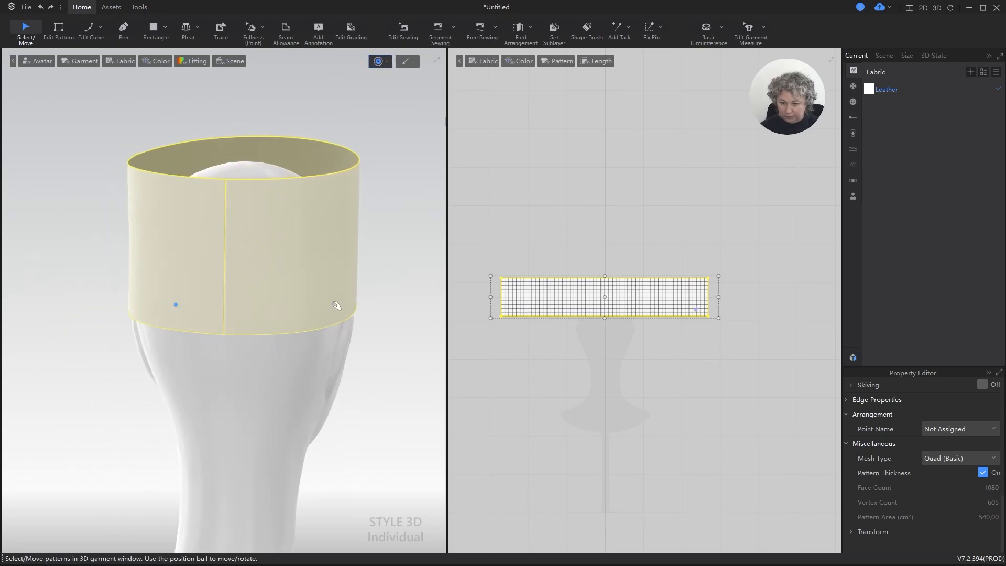
{"action": "right_click_drag", "start_coordinate": [336, 306], "coordinate": [313, 295]}
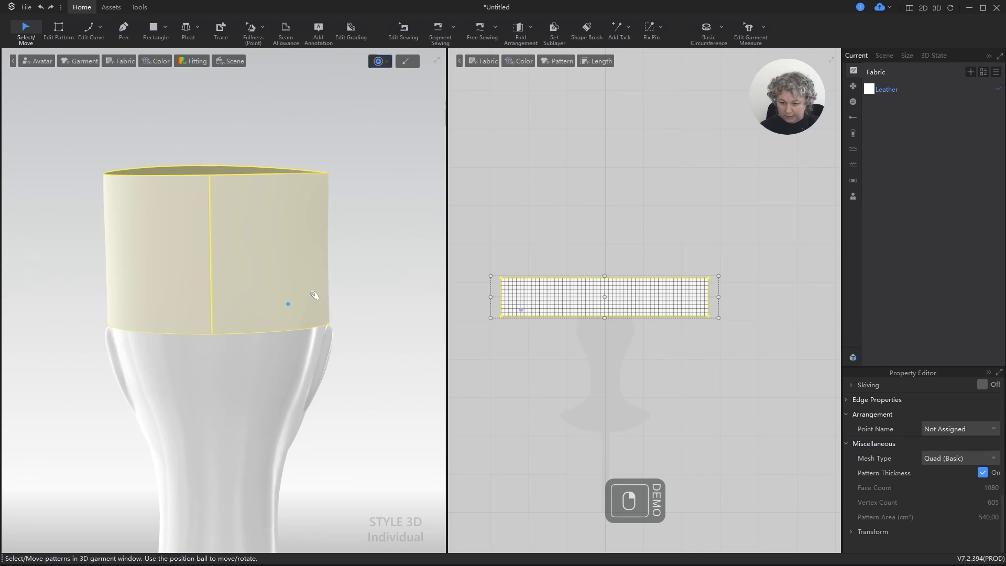
{"action": "left_click_drag", "start_coordinate": [313, 296], "coordinate": [318, 291]}
{"action": "left_click_drag", "start_coordinate": [128, 287], "coordinate": [141, 283]}
{"action": "key", "text": "space"}
Raise the band slightly in side view to match the reference hat's position, and simulate it briefly.
{"action": "right_click_drag", "start_coordinate": [140, 283], "coordinate": [330, 321]}
{"action": "scroll", "coordinate": [223, 338], "scroll_direction": "down", "scroll_amount": 5}
{"action": "left_click_drag", "start_coordinate": [230, 341], "coordinate": [284, 298], "text": "alt"}
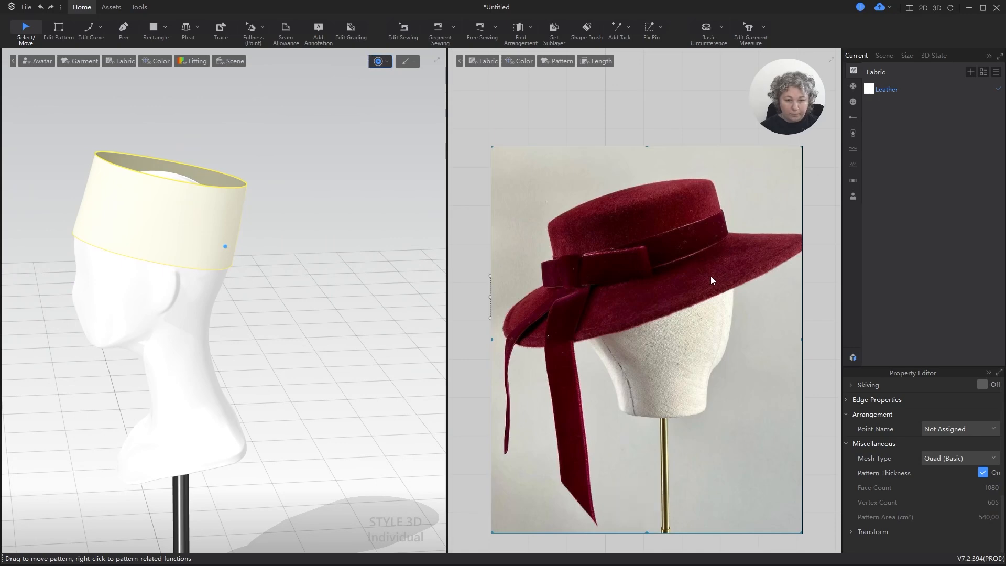
{"action": "left_click_drag", "start_coordinate": [270, 252], "coordinate": [286, 268], "text": "alt"}
{"action": "right_click_drag", "start_coordinate": [287, 268], "coordinate": [289, 245]}
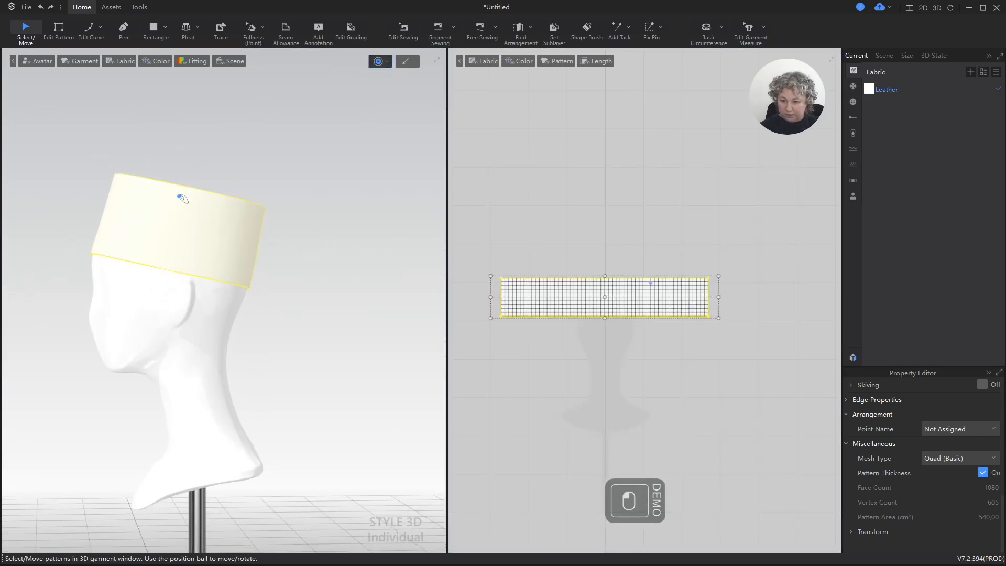
{"action": "key", "text": "space"}
{"action": "left_click", "coordinate": [178, 206]}
{"action": "left_click_drag", "start_coordinate": [168, 205], "coordinate": [169, 195]}
{"action": "key", "text": "space"}
{"action": "key", "text": "space"}
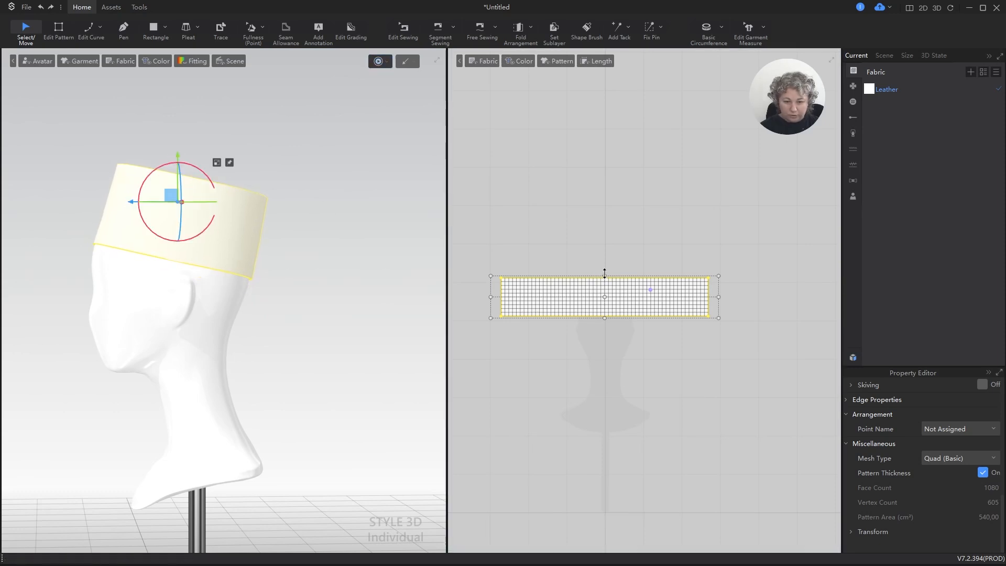
Try scaling the band pattern's height to 4 cm from its upper edge, and undo the change.
{"action": "left_click_drag", "start_coordinate": [604, 275], "coordinate": [604, 282]}
{"action": "right_click", "coordinate": [605, 294]}
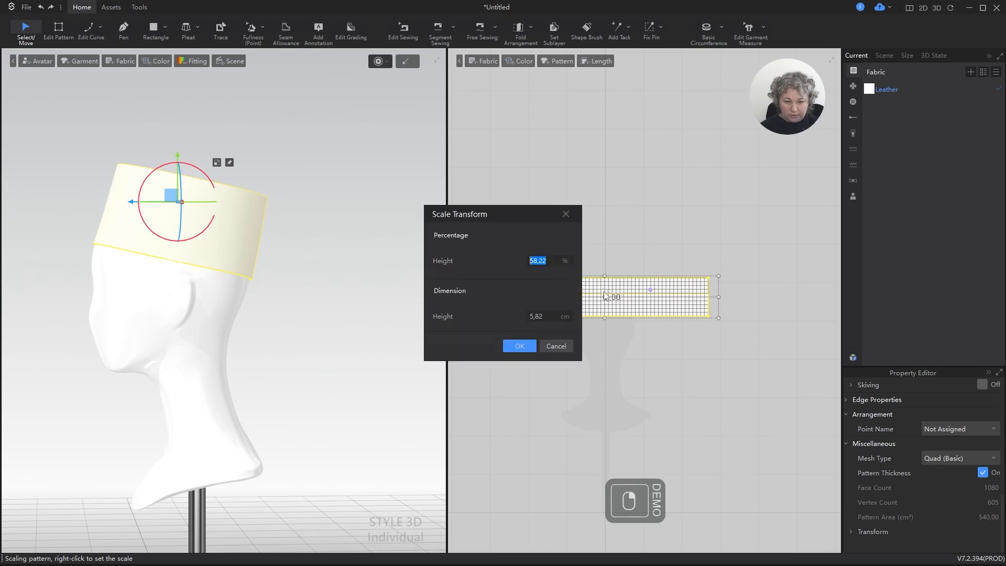
{"action": "left_click", "coordinate": [546, 312]}
{"action": "type", "text": "4"}
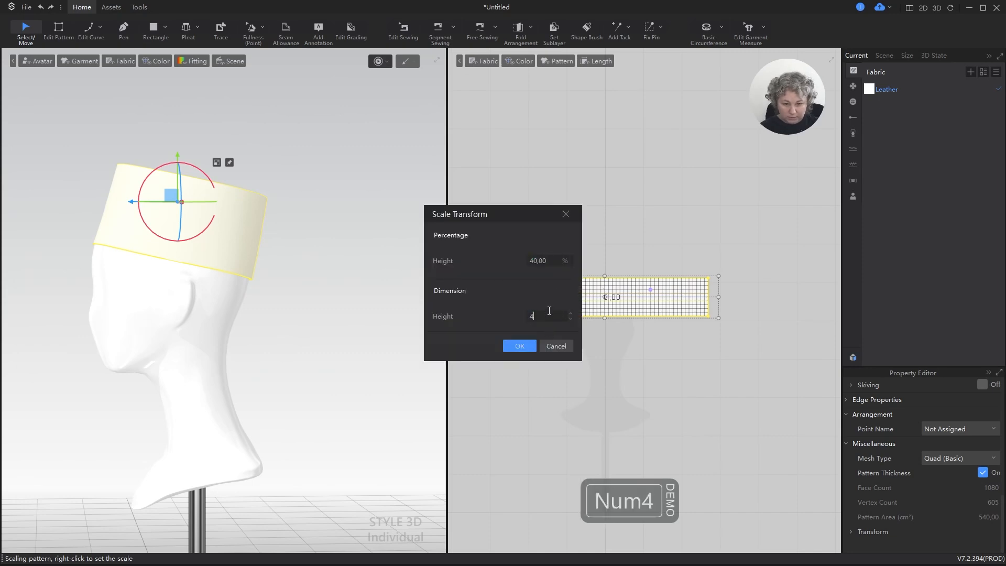
{"action": "key", "text": "Return"}
{"action": "key", "text": "ctrl+z"}
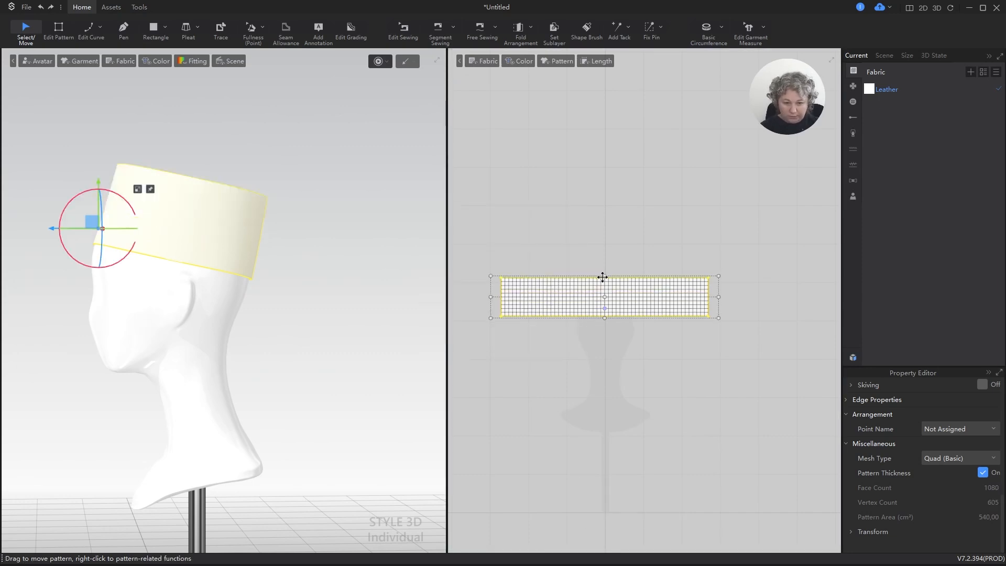
Scale the band pattern from its upper edge to a height of 6 cm, keeping the lower edge in place.
{"action": "left_click_drag", "start_coordinate": [606, 275], "coordinate": [605, 293]}
{"action": "right_click", "coordinate": [606, 292]}
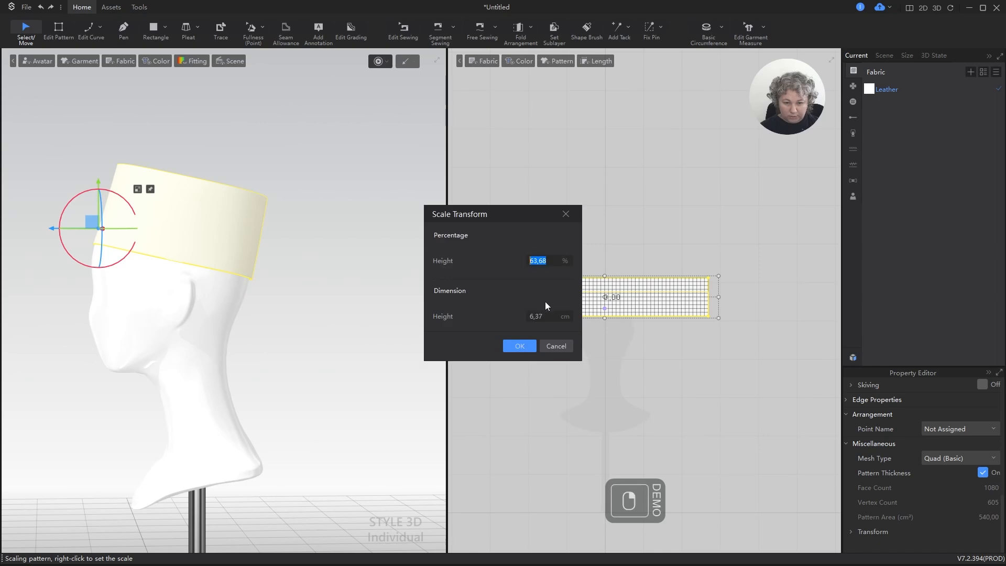
{"action": "type", "text": "6"}
{"action": "key", "text": "Return"}
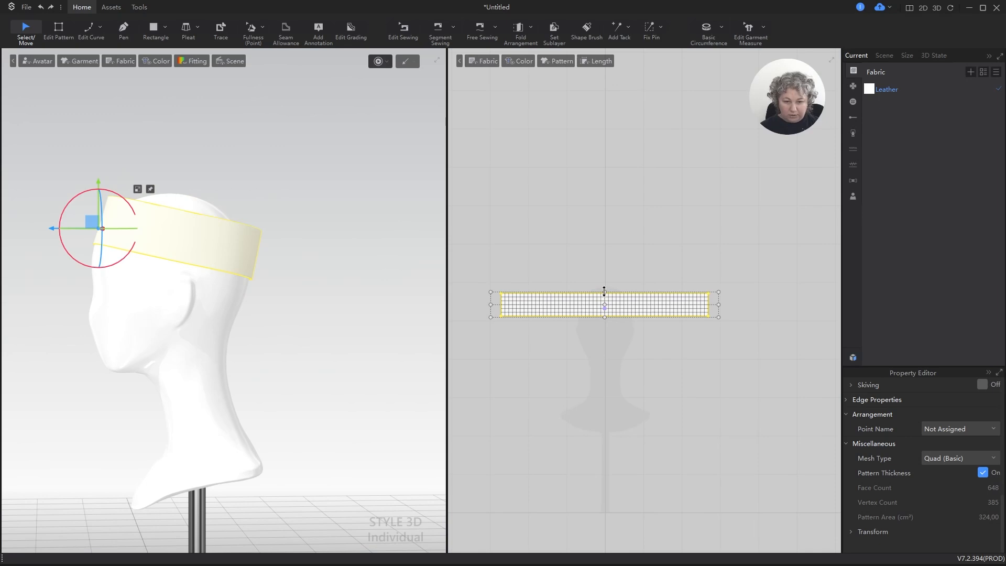
{"action": "left_click_drag", "start_coordinate": [604, 292], "coordinate": [601, 268]}
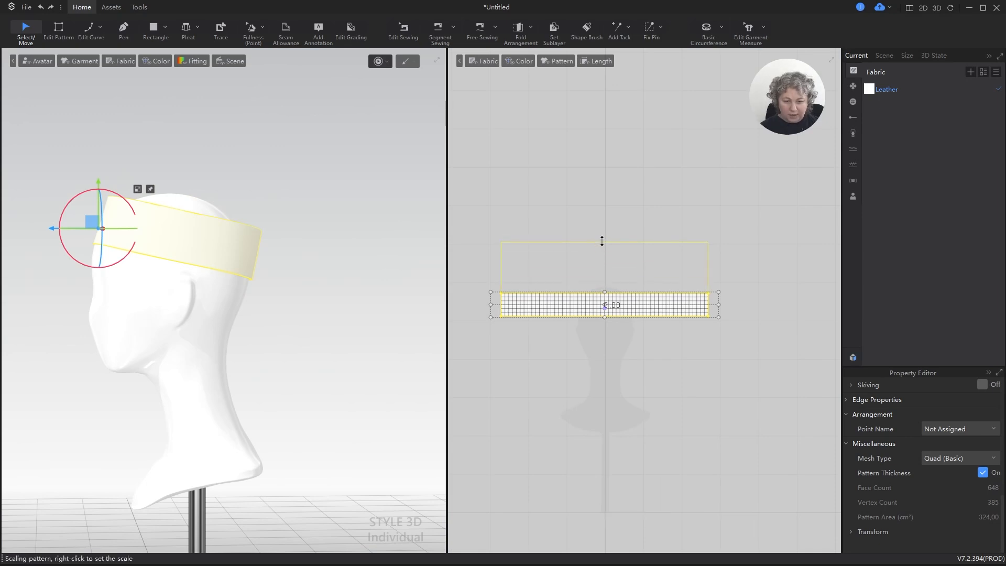
{"action": "right_click", "coordinate": [607, 246]}
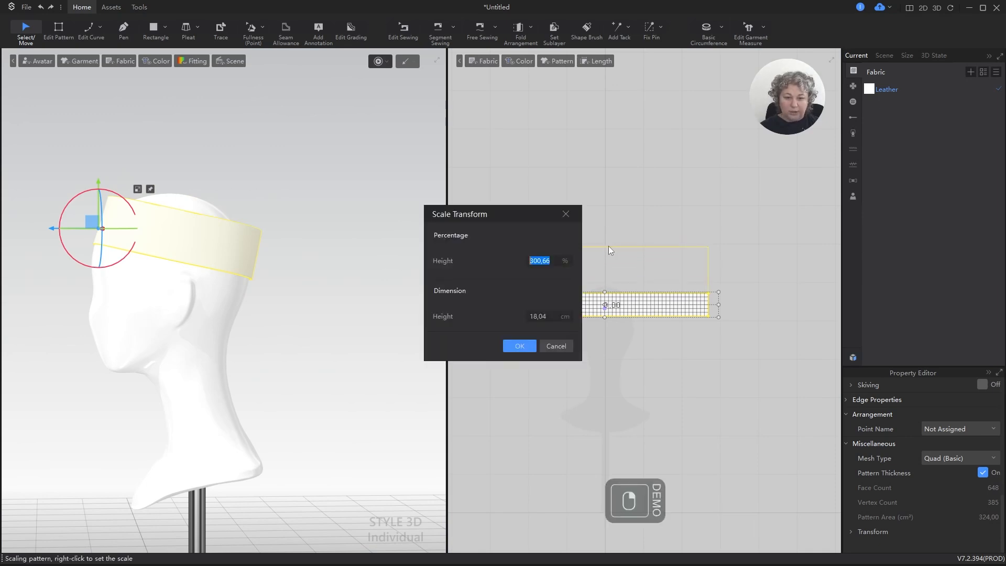
{"action": "left_click", "coordinate": [567, 216]}
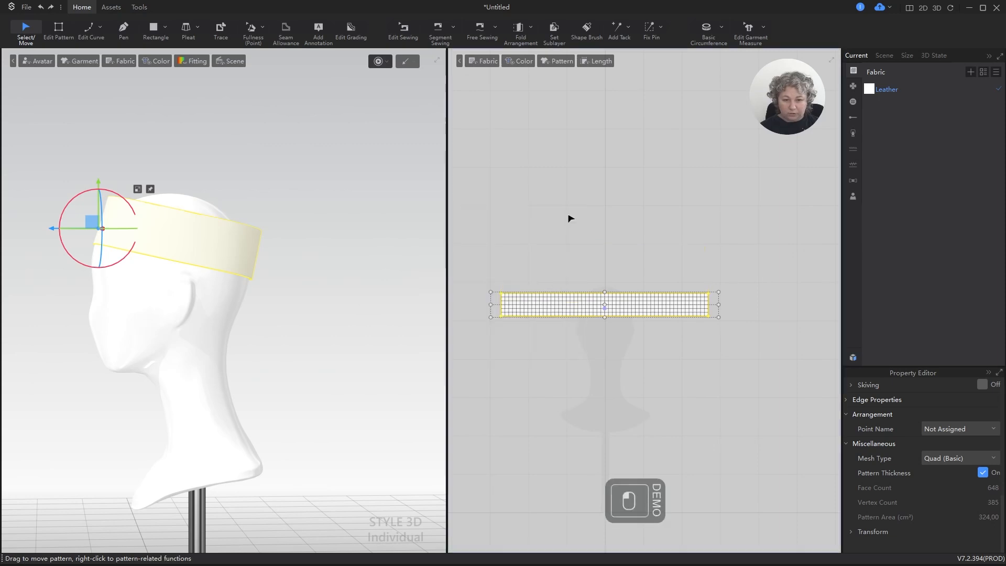
Scale the band pattern from its upper edge to a height of 7 cm, using the reference photo for proportion.
{"action": "left_click", "coordinate": [296, 146]}
{"action": "scroll", "coordinate": [244, 185], "scroll_direction": "up", "scroll_amount": 4}
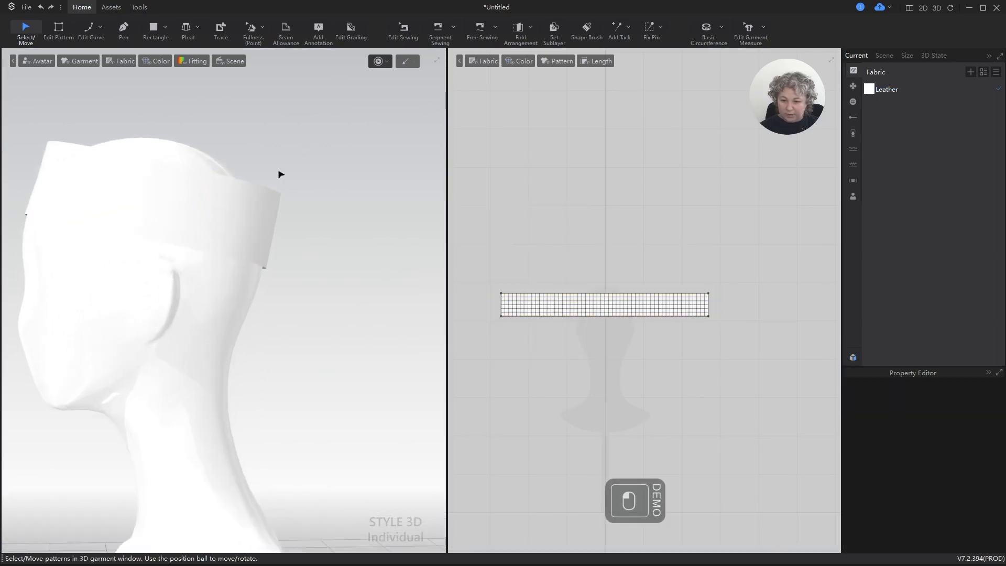
{"action": "left_click_drag", "start_coordinate": [281, 173], "coordinate": [313, 226], "text": "alt"}
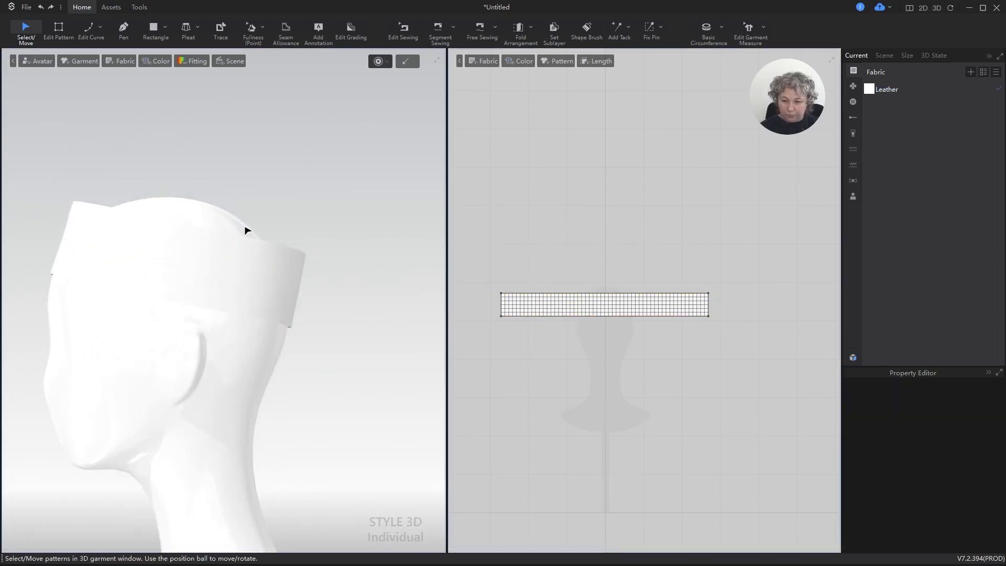
{"action": "key", "text": "alt+Tab"}
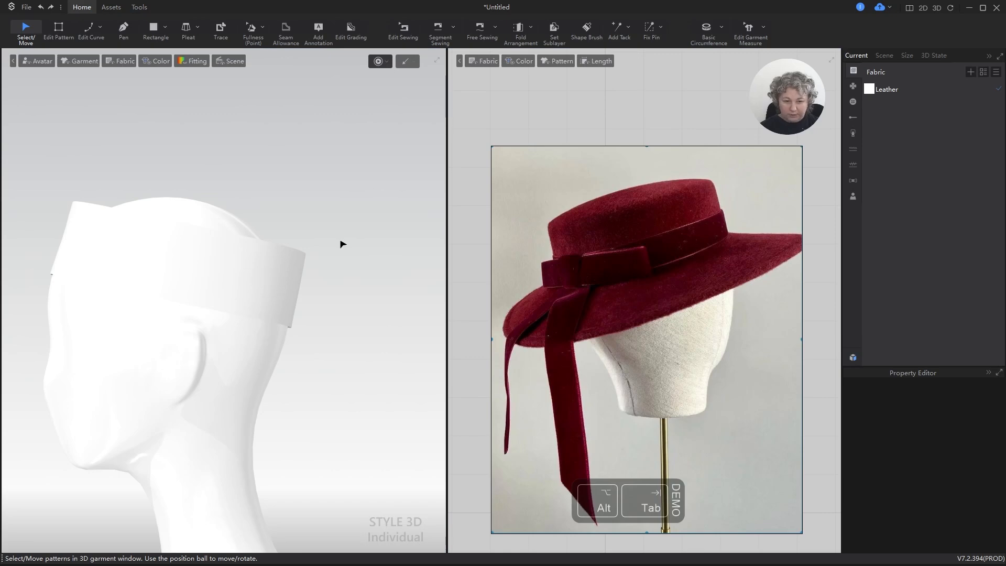
{"action": "key", "text": "alt+Tab"}
{"action": "left_click", "coordinate": [611, 309]}
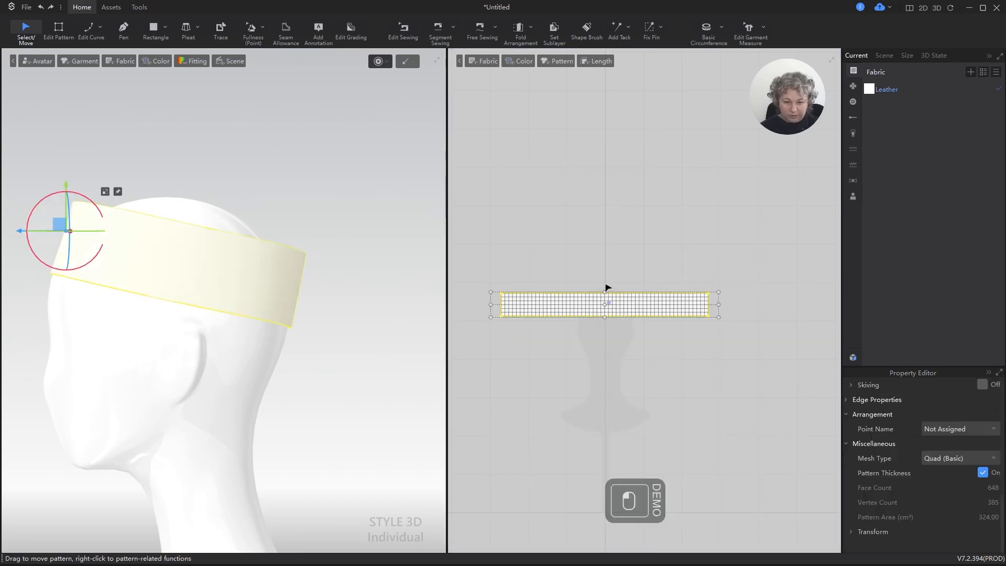
{"action": "left_click_drag", "start_coordinate": [605, 287], "coordinate": [602, 285]}
{"action": "right_click", "coordinate": [602, 285]}
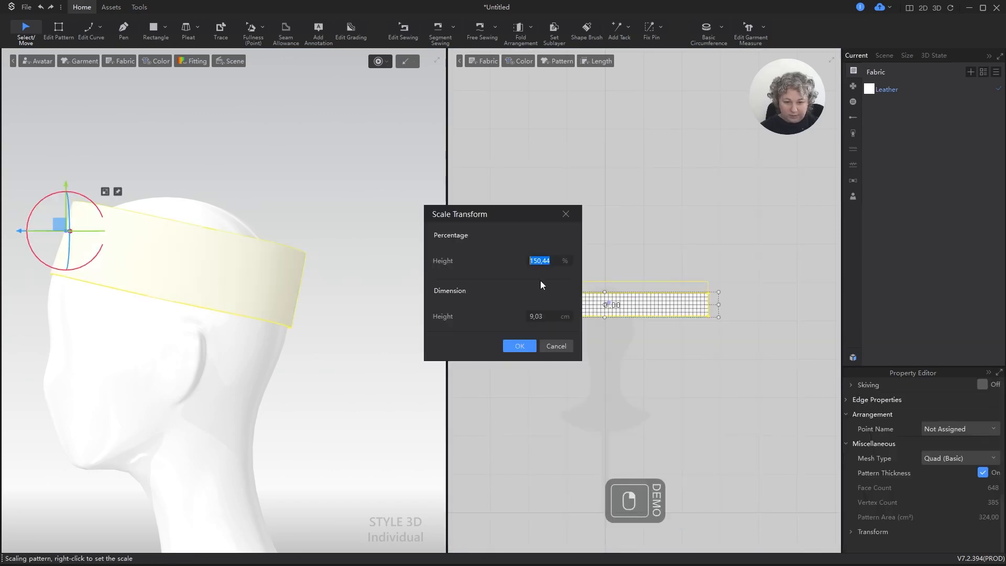
{"action": "double_click", "coordinate": [542, 314]}
{"action": "type", "text": "7"}
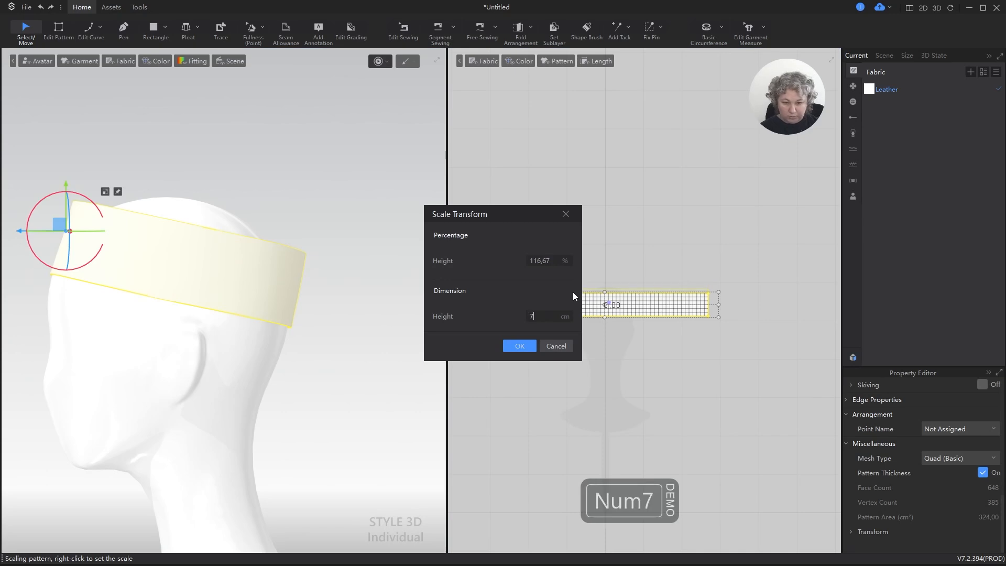
{"action": "left_click", "coordinate": [518, 344]}
{"action": "left_click", "coordinate": [359, 179]}
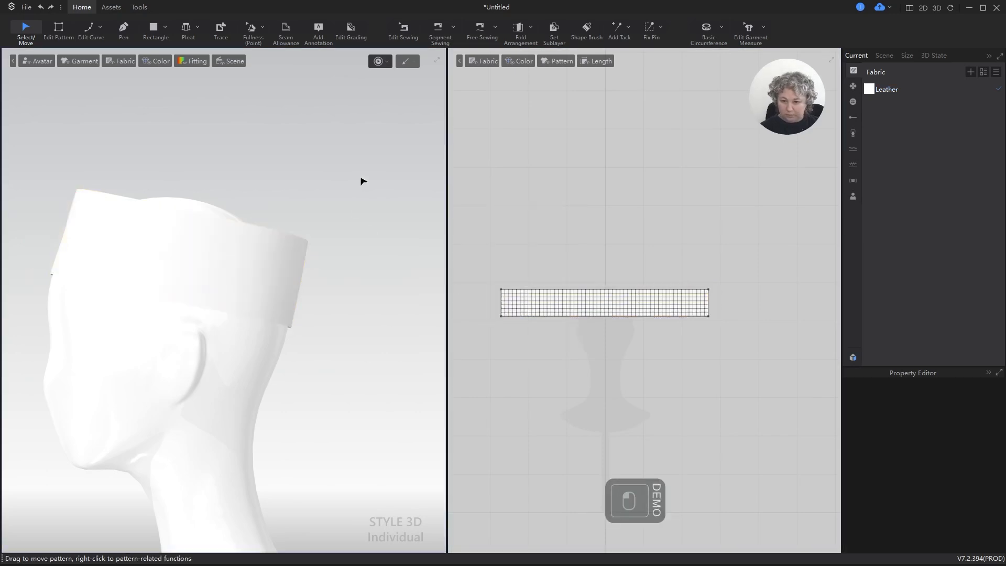
Check the taller band against the reference photo, raise it slightly on the head and start the simulation.
{"action": "scroll", "coordinate": [303, 164], "scroll_direction": "down", "scroll_amount": 3}
{"action": "scroll", "coordinate": [303, 163], "scroll_direction": "down", "scroll_amount": 2}
{"action": "right_click_drag", "start_coordinate": [303, 163], "coordinate": [307, 189]}
{"action": "key", "text": "alt+Tab"}
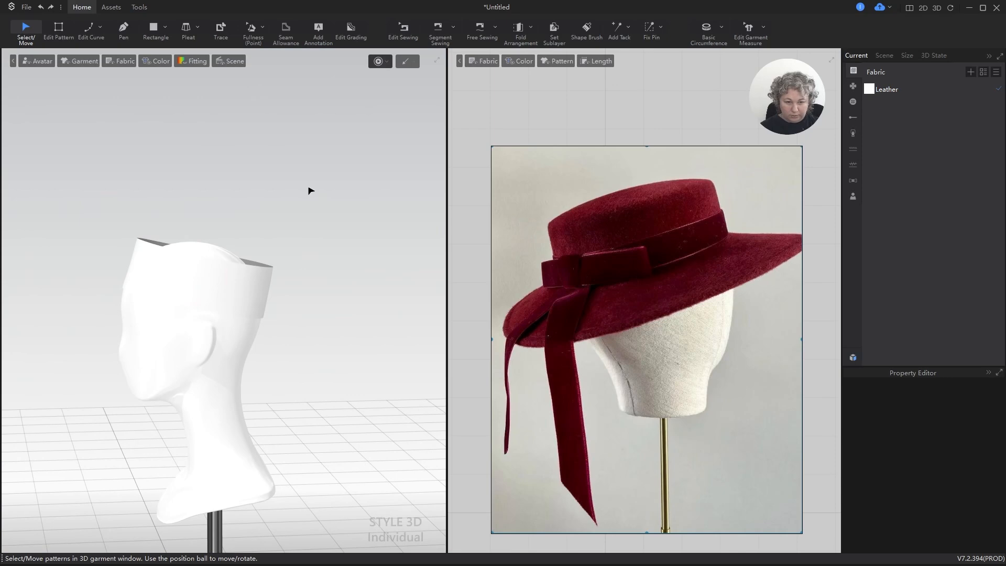
{"action": "key", "text": "alt+Tab"}
{"action": "scroll", "coordinate": [290, 198], "scroll_direction": "up", "scroll_amount": 5}
{"action": "left_click", "coordinate": [218, 258]}
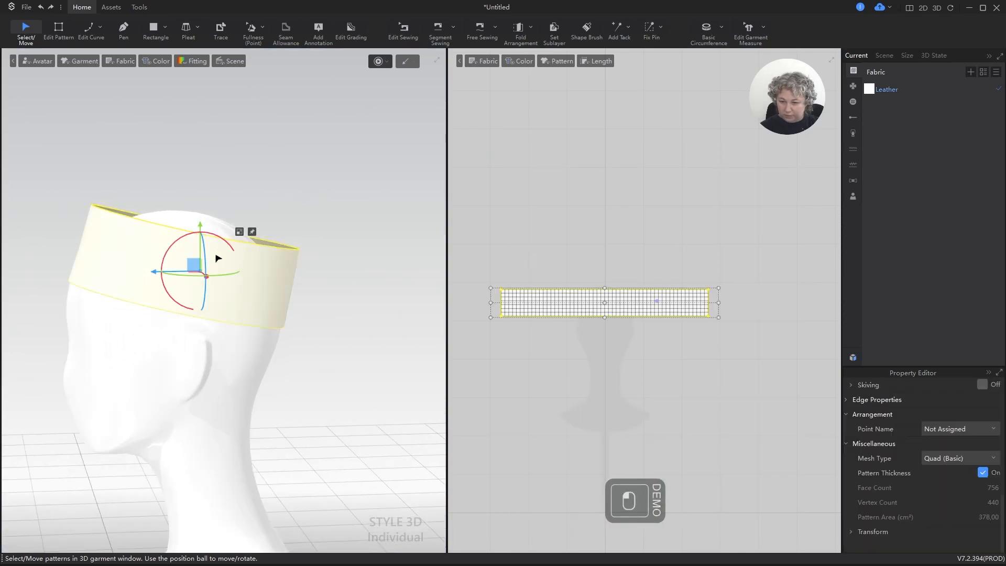
{"action": "mouse_move", "coordinate": [202, 231]}
{"action": "left_mouse_down"}
{"action": "mouse_move", "coordinate": [197, 224]}
{"action": "mouse_move", "coordinate": [201, 253]}
{"action": "mouse_move", "coordinate": [203, 242]}
{"action": "left_mouse_up"}
{"action": "key", "text": "space"}
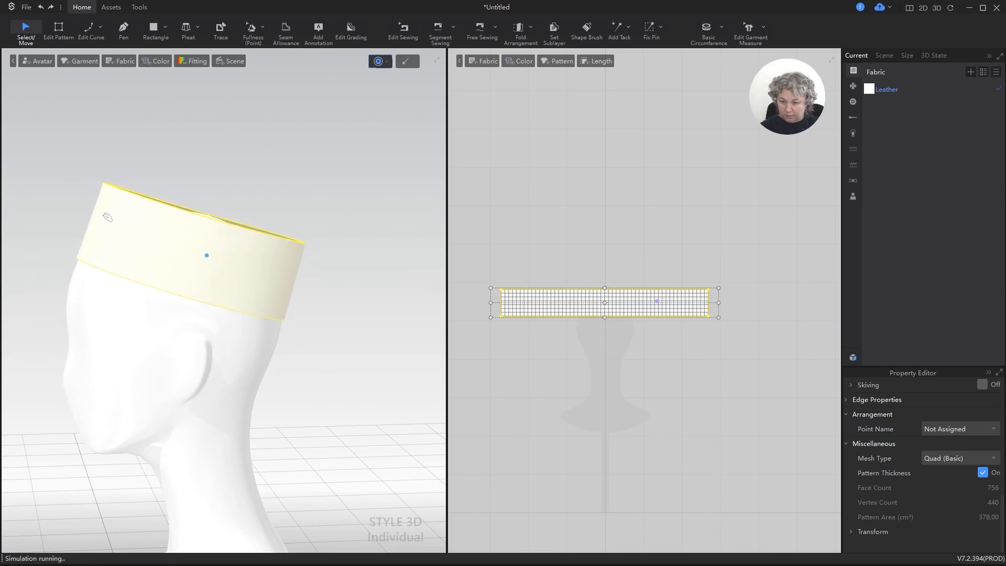
Tug the simulated band at the front, back and side so it sits evenly around the head.
{"action": "left_click_drag", "start_coordinate": [104, 215], "coordinate": [98, 220]}
{"action": "left_click_drag", "start_coordinate": [287, 256], "coordinate": [287, 257]}
{"action": "left_click_drag", "start_coordinate": [212, 237], "coordinate": [212, 236]}
{"action": "right_click_drag", "start_coordinate": [294, 175], "coordinate": [289, 120]}
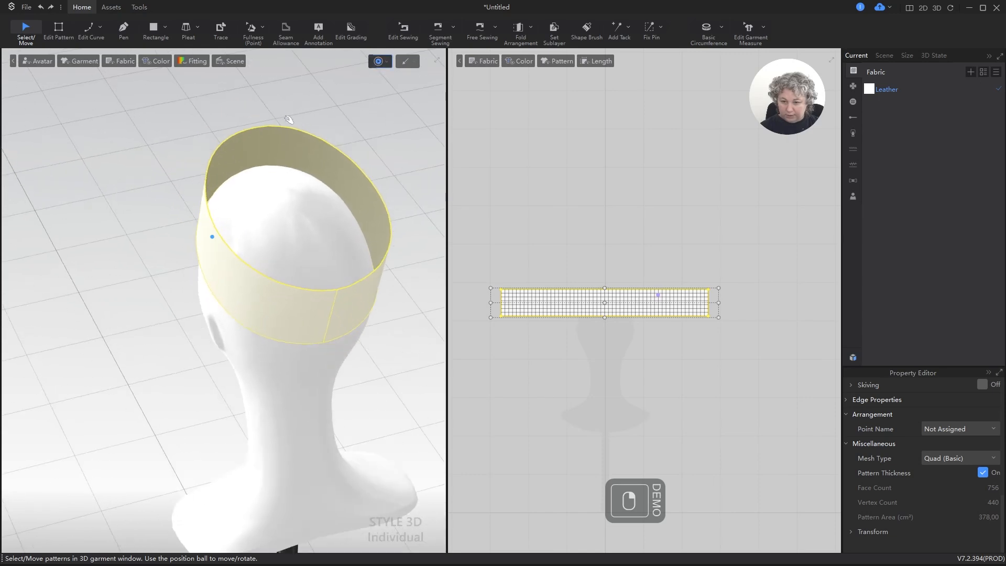
{"action": "right_click_drag", "start_coordinate": [264, 235], "coordinate": [341, 213]}
Pull the back of the simulated band slightly lower in side view to match the reference hat's tilt.
{"action": "key", "text": "KP_2"}
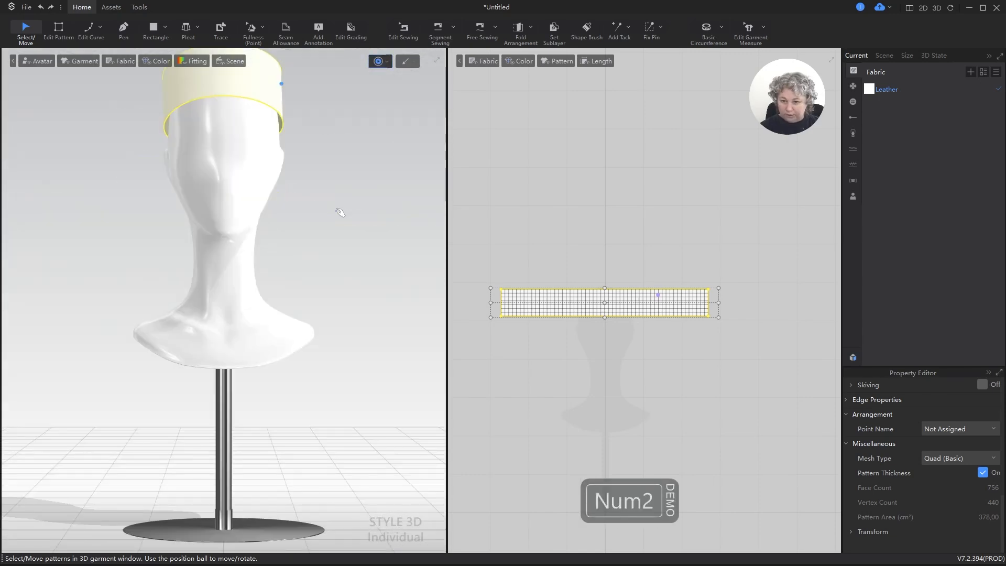
{"action": "key", "text": "KP_4"}
{"action": "left_click_drag", "start_coordinate": [312, 261], "coordinate": [332, 419], "text": "alt"}
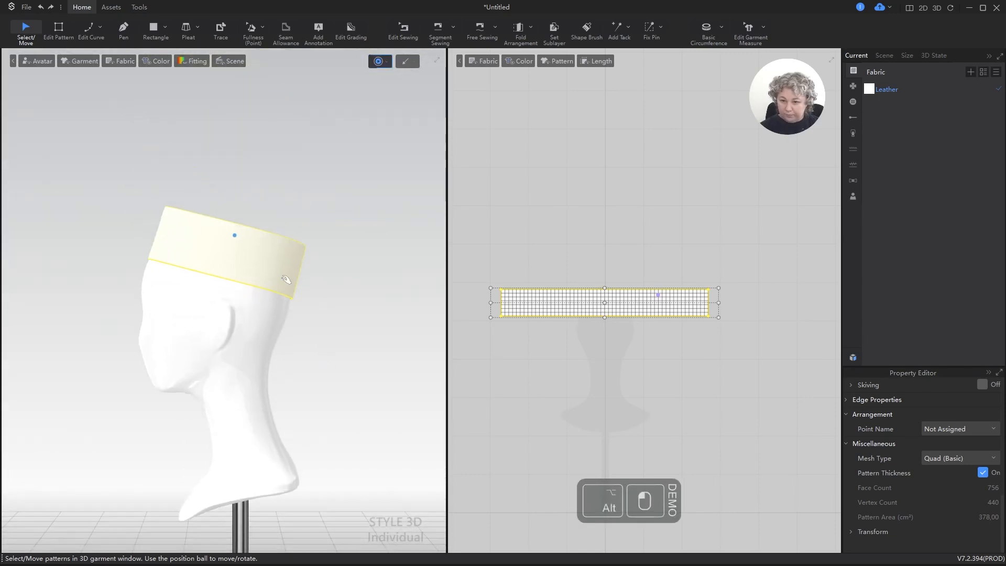
{"action": "left_click_drag", "start_coordinate": [265, 279], "coordinate": [287, 301]}
{"action": "left_click", "coordinate": [239, 258]}
{"action": "left_click", "coordinate": [160, 252]}
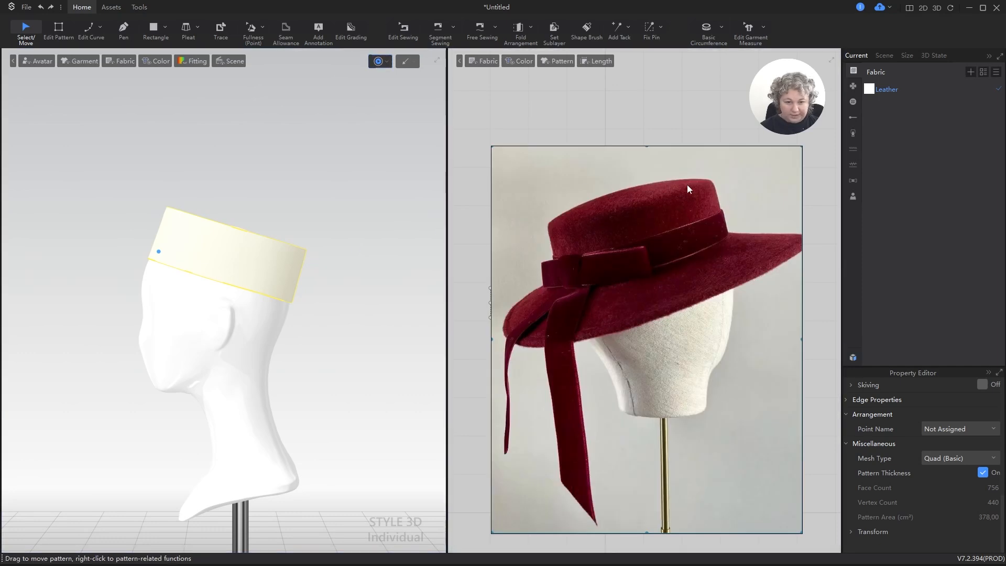
Compare the band's height, tilt and upper opening with the reference photo from the side, at an angle and from above.
{"action": "left_click", "coordinate": [317, 173]}
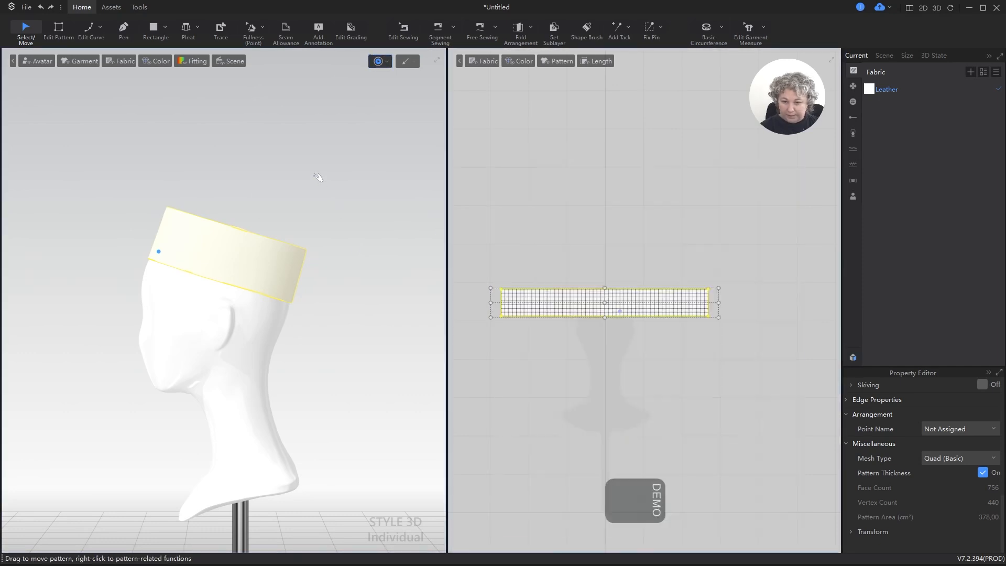
{"action": "scroll", "coordinate": [326, 189], "scroll_direction": "up", "scroll_amount": 4}
{"action": "key", "text": "alt+Tab"}
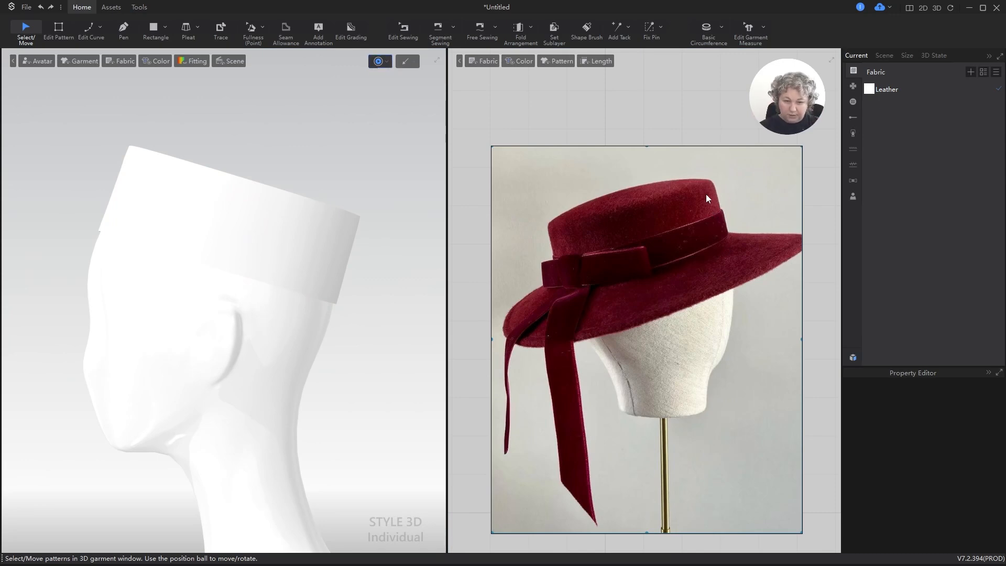
{"action": "right_click_drag", "start_coordinate": [294, 163], "coordinate": [319, 225], "text": "alt"}
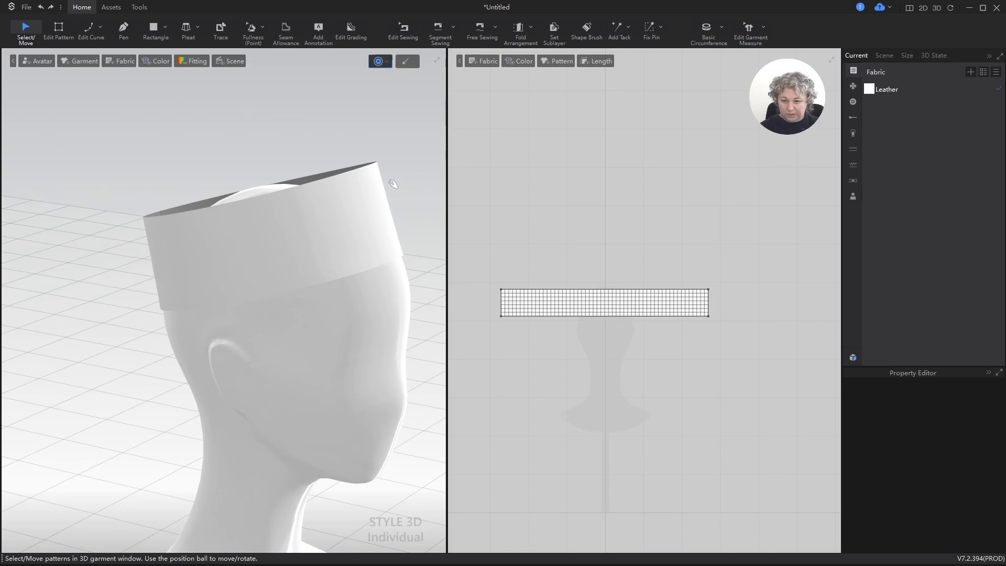
{"action": "right_click_drag", "start_coordinate": [393, 184], "coordinate": [278, 186], "text": "alt"}
{"action": "key", "text": "alt+Tab"}
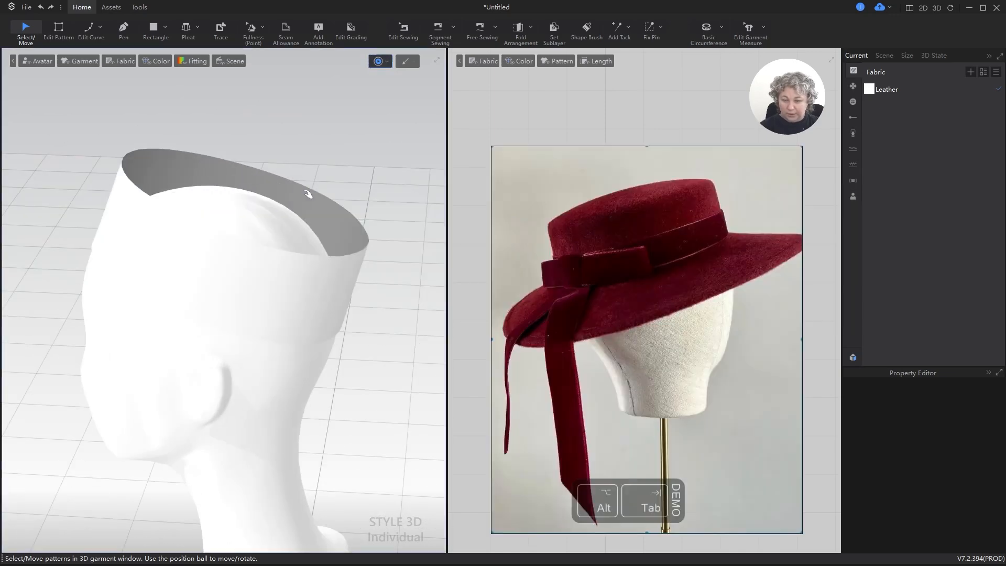
{"action": "key", "text": "alt+Tab"}
{"action": "right_click_drag", "start_coordinate": [372, 186], "coordinate": [290, 236], "text": "alt"}
{"action": "key", "text": "KP_5"}
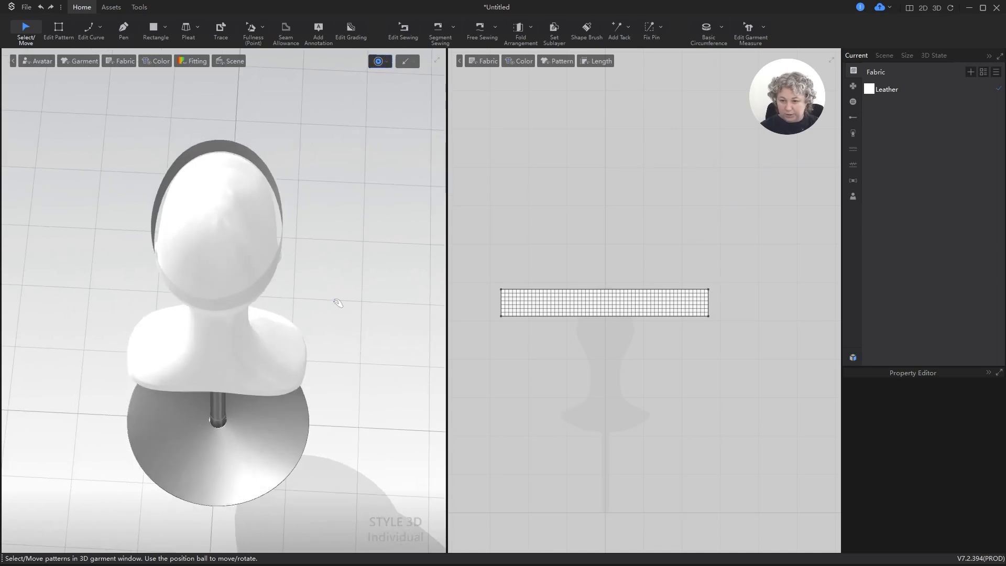
{"action": "key", "text": "alt+Tab"}
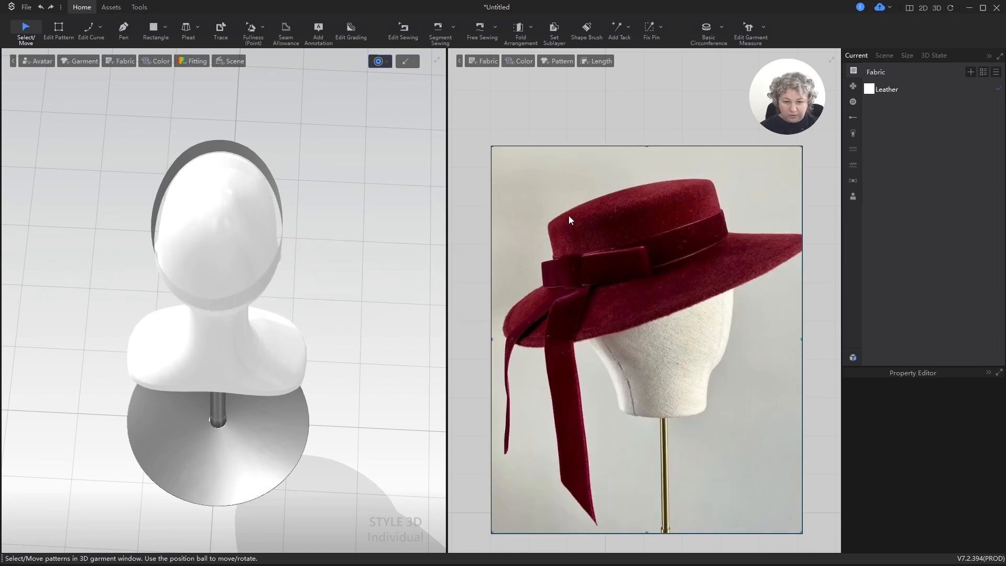
{"action": "right_click_drag", "start_coordinate": [334, 236], "coordinate": [302, 335]}
{"action": "key", "text": "alt+Tab"}
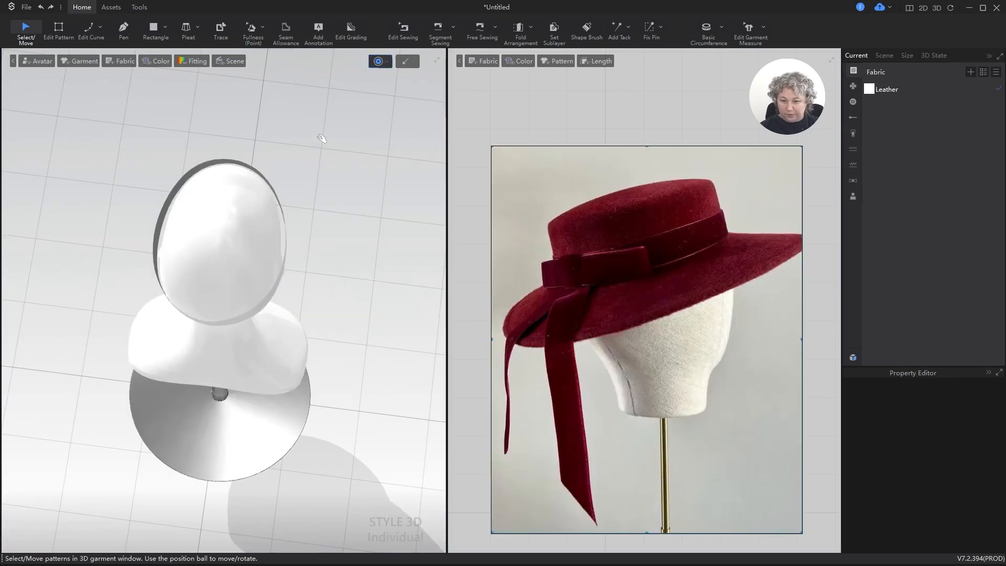
{"action": "left_click", "coordinate": [289, 205]}
{"action": "mouse_move", "coordinate": [288, 204]}
{"action": "right_mouse_down", "text": "alt"}
{"action": "mouse_move", "coordinate": [314, 210]}
{"action": "mouse_move", "coordinate": [293, 210]}
{"action": "right_mouse_up", "text": "alt"}
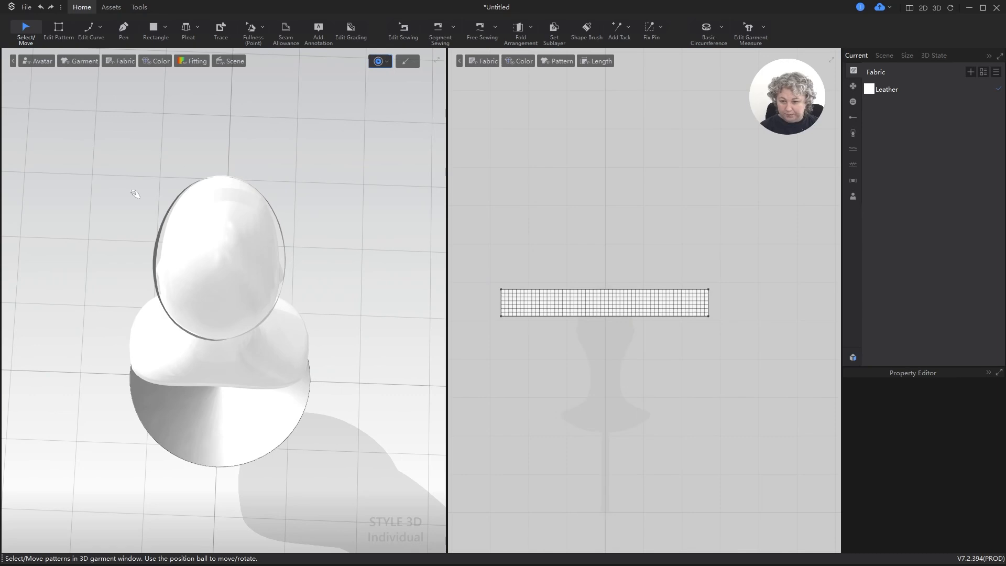
Select the upper edge of the band pattern to read its length, and check the opening from above.
{"action": "scroll", "coordinate": [573, 268], "scroll_direction": "up", "scroll_amount": 4}
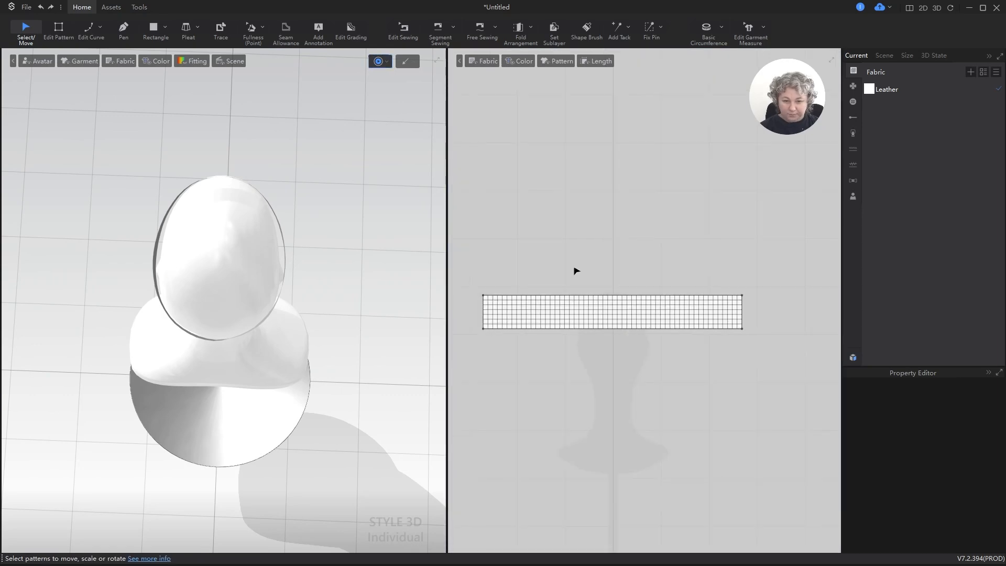
{"action": "key", "text": "z"}
{"action": "left_click", "coordinate": [588, 311]}
{"action": "scroll", "coordinate": [617, 233], "scroll_direction": "down", "scroll_amount": 3}
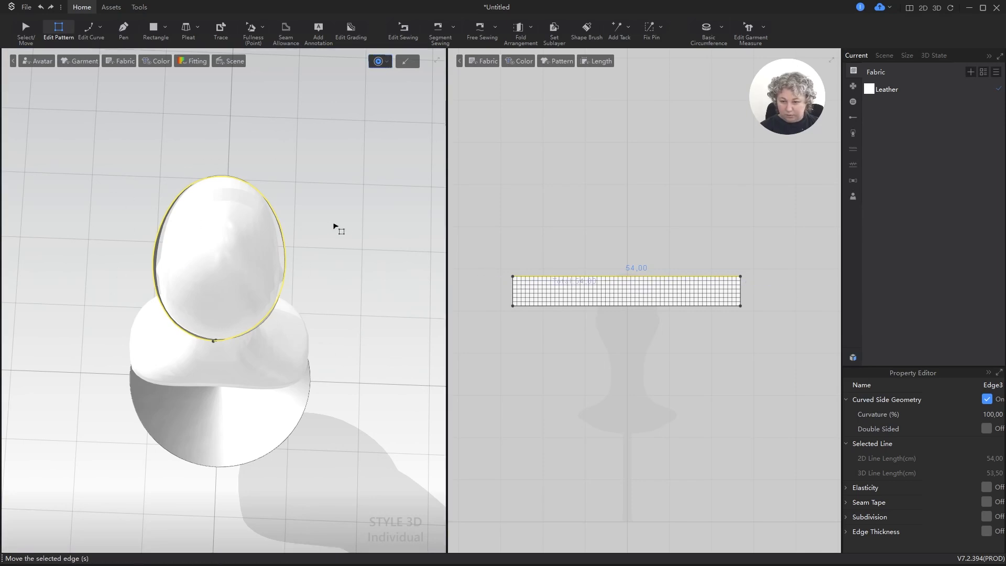
{"action": "right_click_drag", "start_coordinate": [358, 225], "coordinate": [359, 225], "text": "alt"}
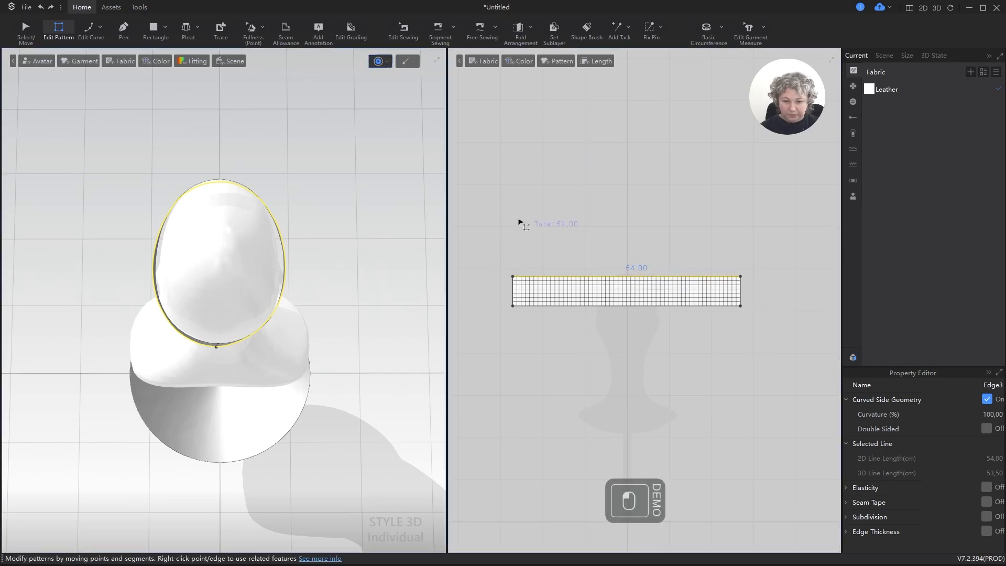
In Calculator, divide the 54 cm edge length by 3.14 to work out the crown top's diameter, and close it.
{"action": "key", "text": "XF86Calculator"}
{"action": "left_click_drag", "start_coordinate": [113, 234], "coordinate": [398, 125]}
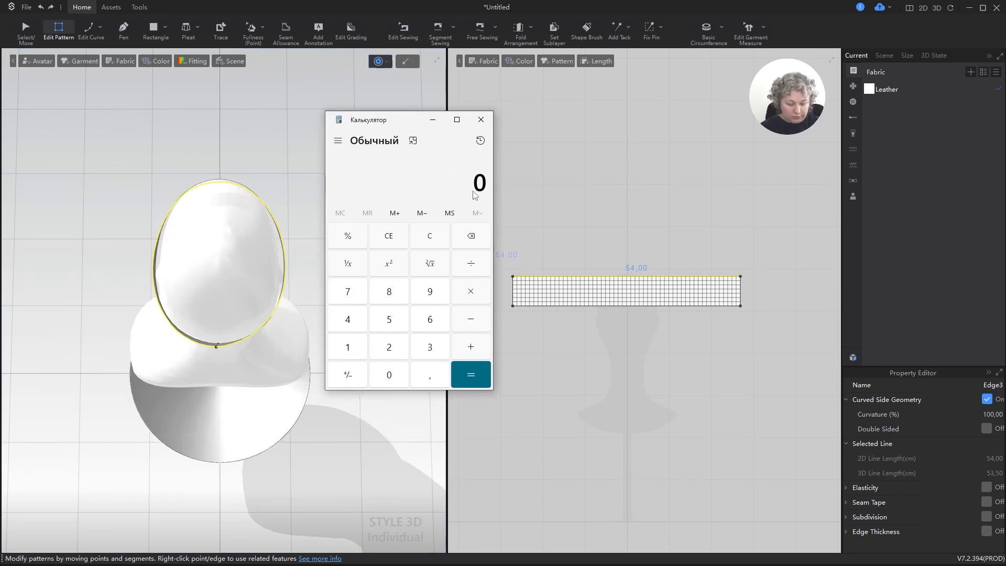
{"action": "type", "text": "54"}
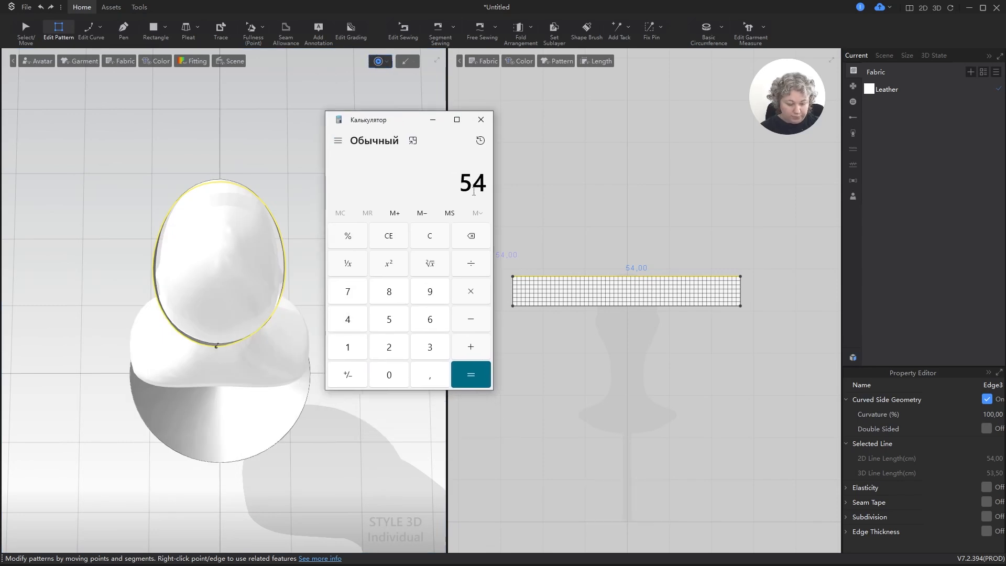
{"action": "type", "text": "/3,14"}
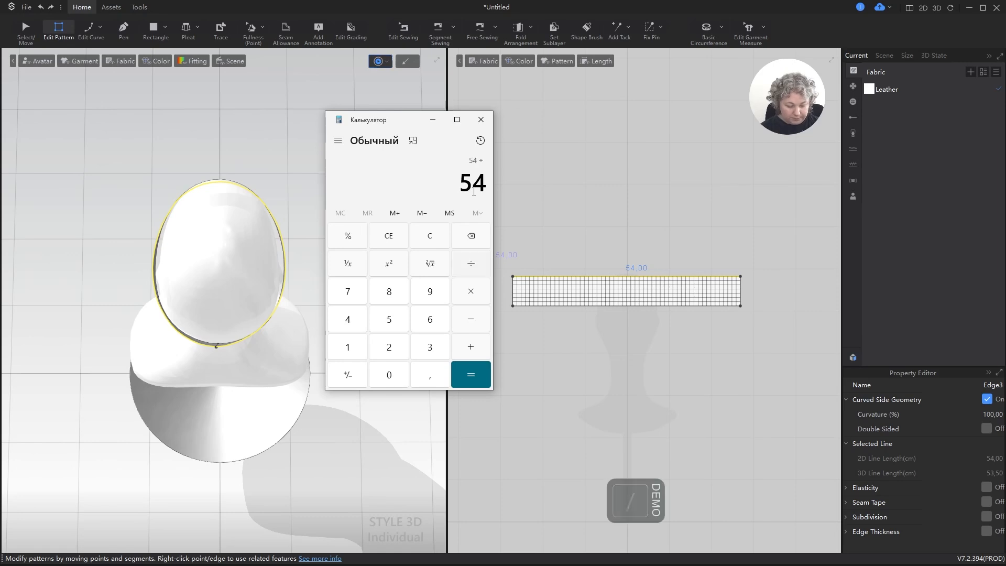
{"action": "key", "text": "Return"}
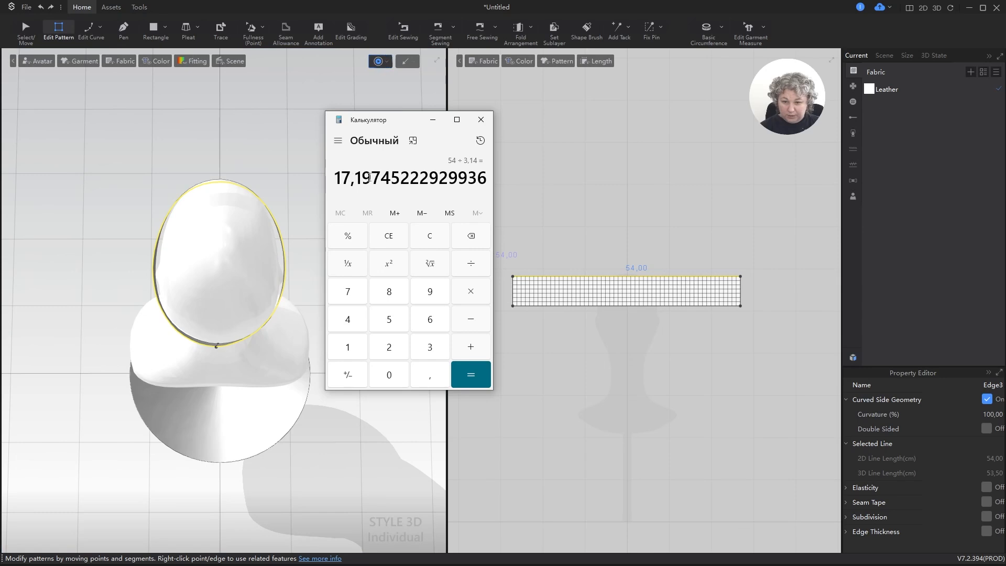
{"action": "left_click_drag", "start_coordinate": [371, 177], "coordinate": [334, 177]}
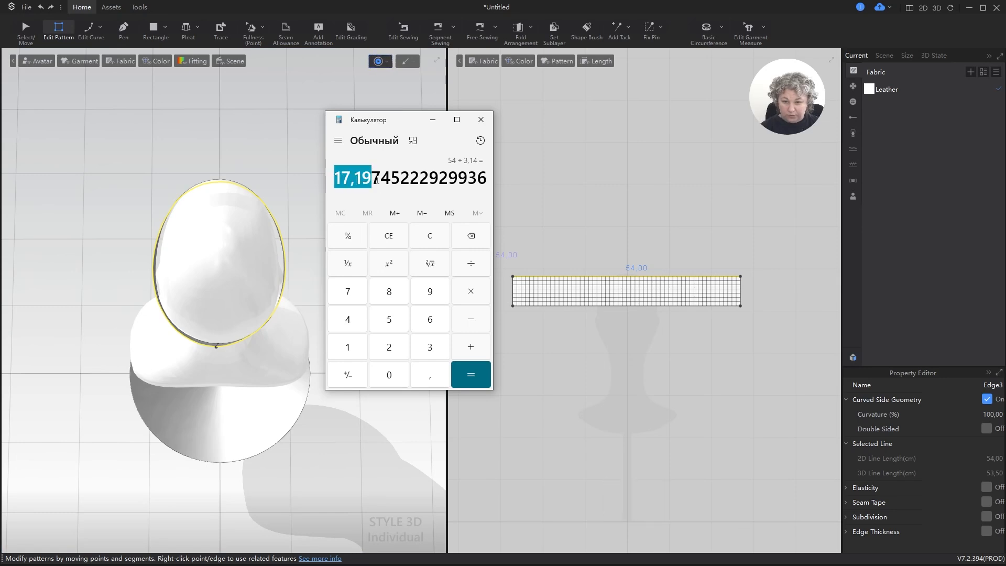
{"action": "left_click", "coordinate": [478, 125]}
{"action": "scroll", "coordinate": [569, 253], "scroll_direction": "down", "scroll_amount": 3}
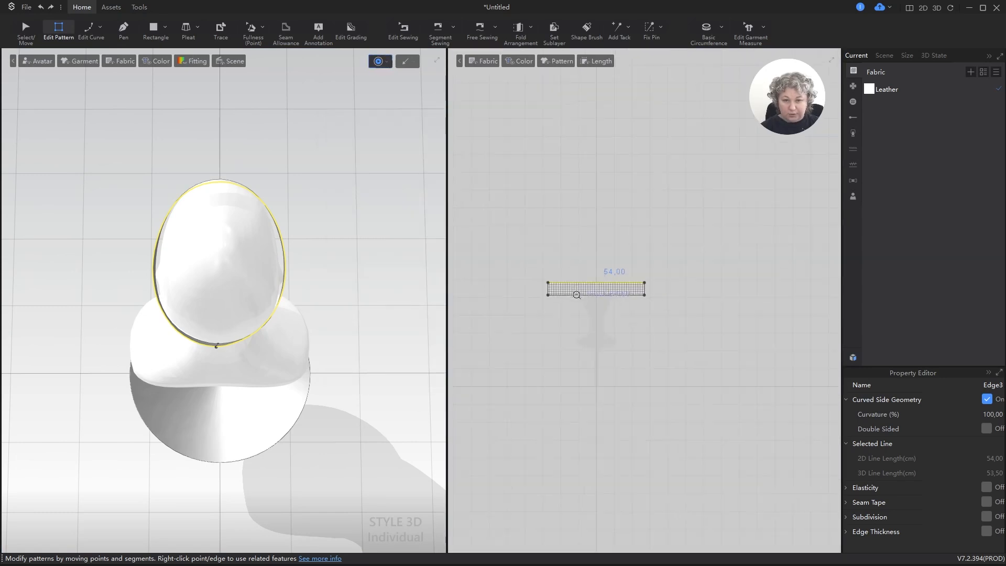
{"action": "scroll", "coordinate": [597, 251], "scroll_direction": "up", "scroll_amount": 3}
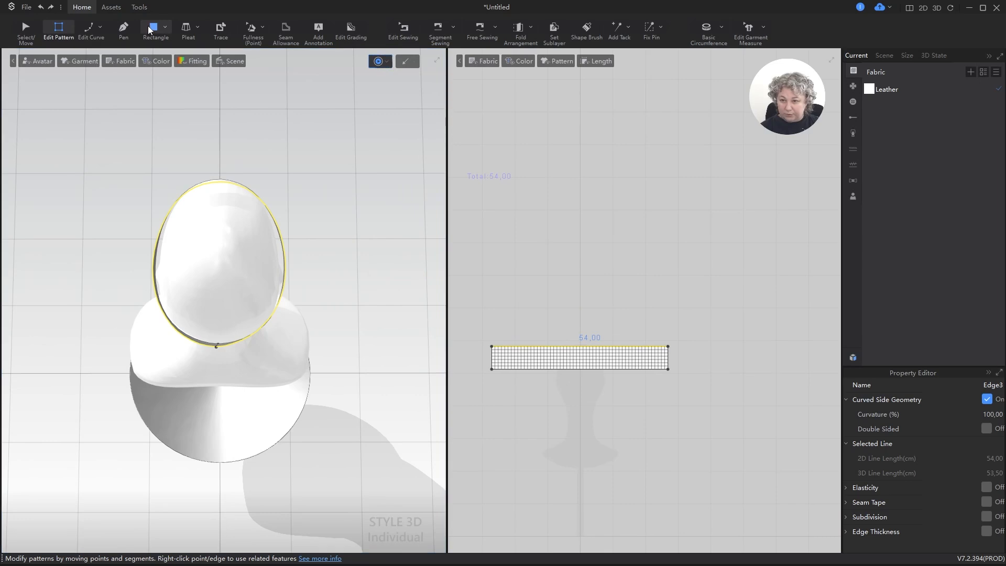
Sketch a circle about 18 cm across with the Oval tool above the band pattern and open its size settings.
{"action": "left_click", "coordinate": [165, 26]}
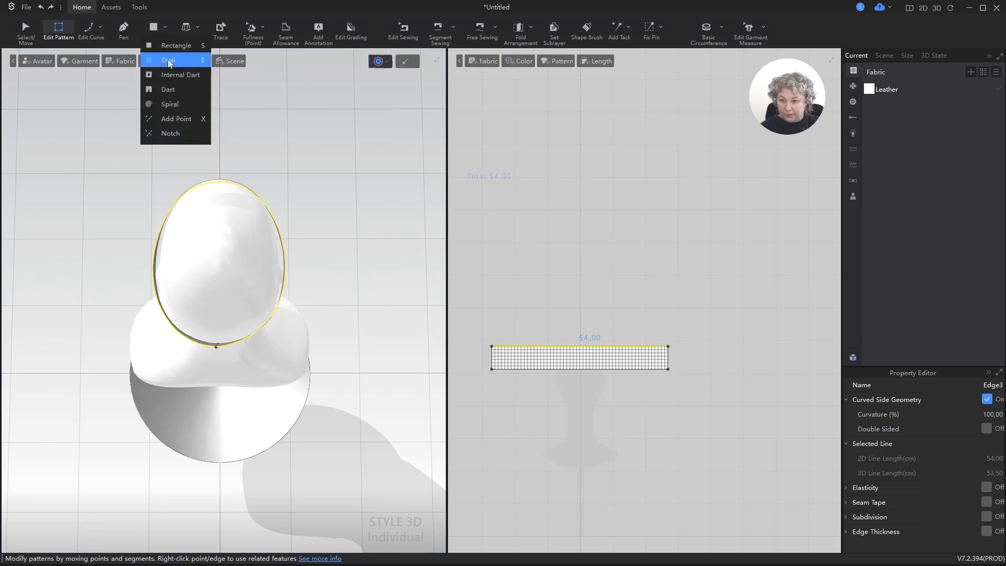
{"action": "left_click", "coordinate": [168, 59]}
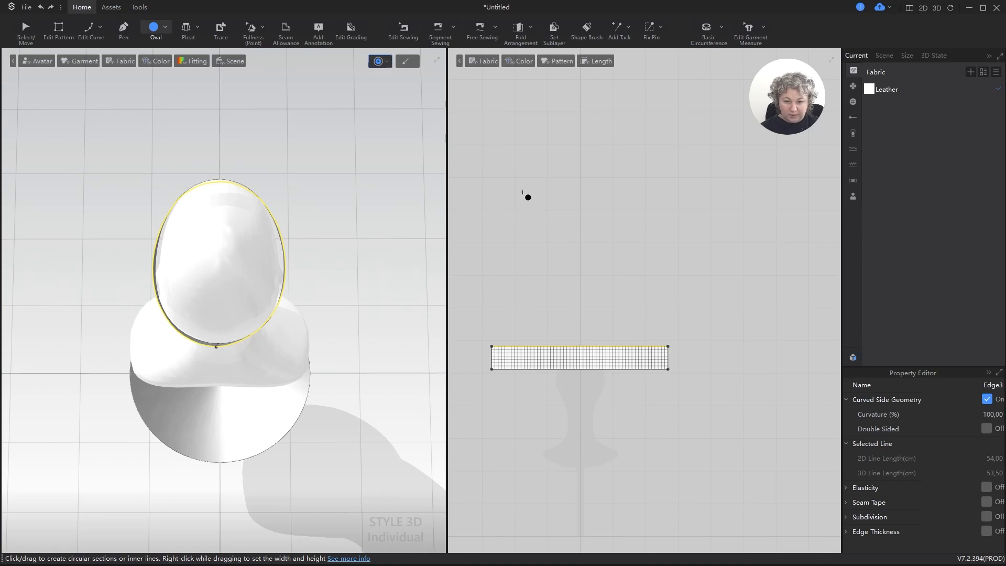
{"action": "left_click_drag", "start_coordinate": [522, 192], "coordinate": [576, 242], "text": "shift"}
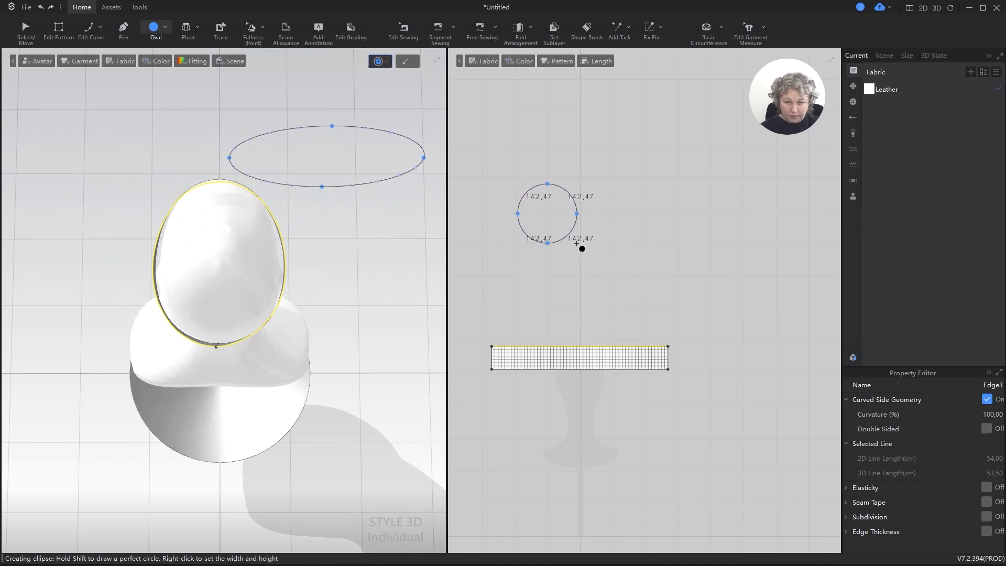
{"action": "right_click", "coordinate": [577, 243]}
{"action": "left_click", "coordinate": [544, 279]}
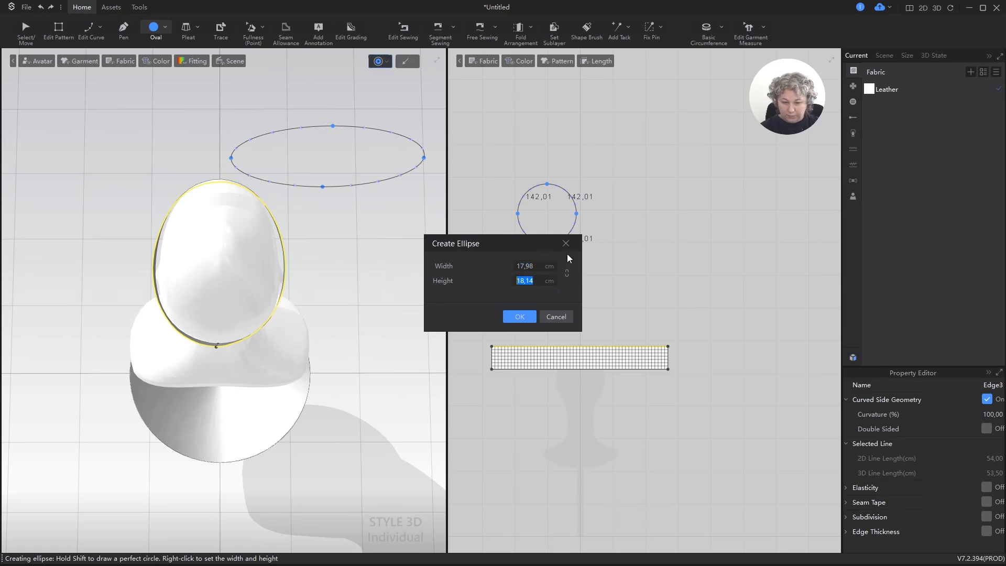
Set the ellipse's width and height to 15 cm each and create it as the crown top pattern.
{"action": "type", "text": "15"}
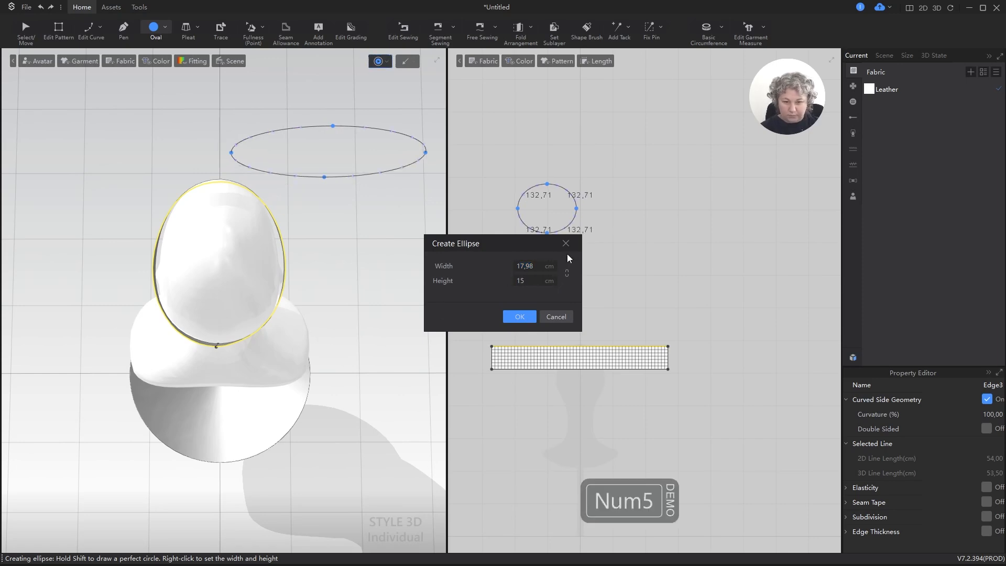
{"action": "key", "text": "ctrl+z"}
{"action": "left_click", "coordinate": [566, 273]}
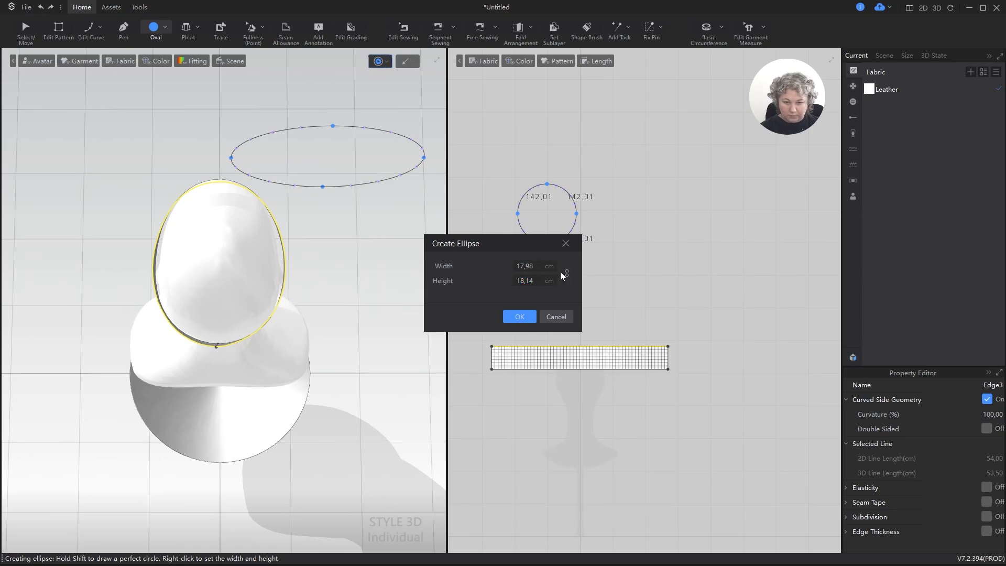
{"action": "left_click", "coordinate": [565, 274]}
{"action": "left_click_drag", "start_coordinate": [538, 267], "coordinate": [454, 268]}
{"action": "type", "text": "15"}
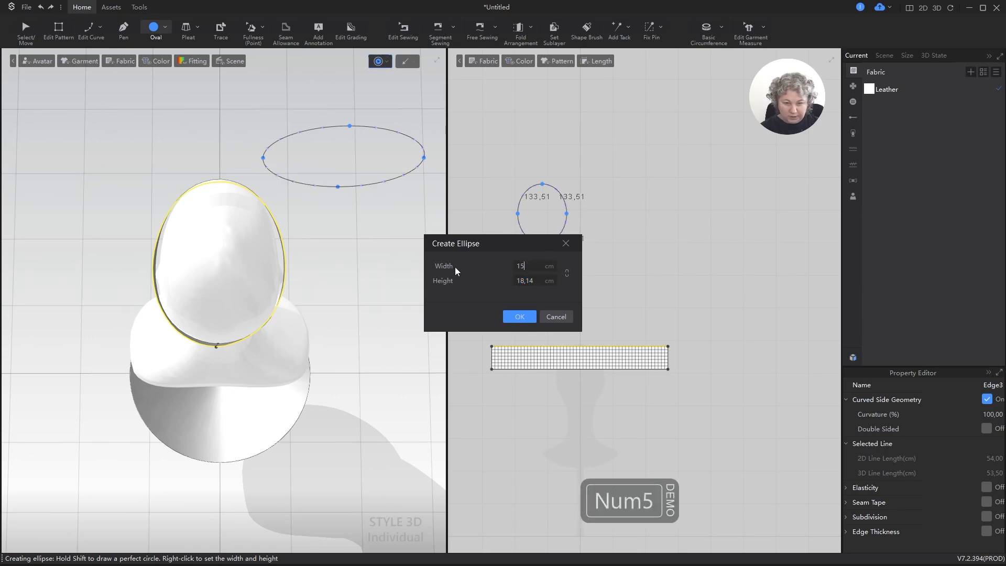
{"action": "left_click_drag", "start_coordinate": [539, 280], "coordinate": [489, 287]}
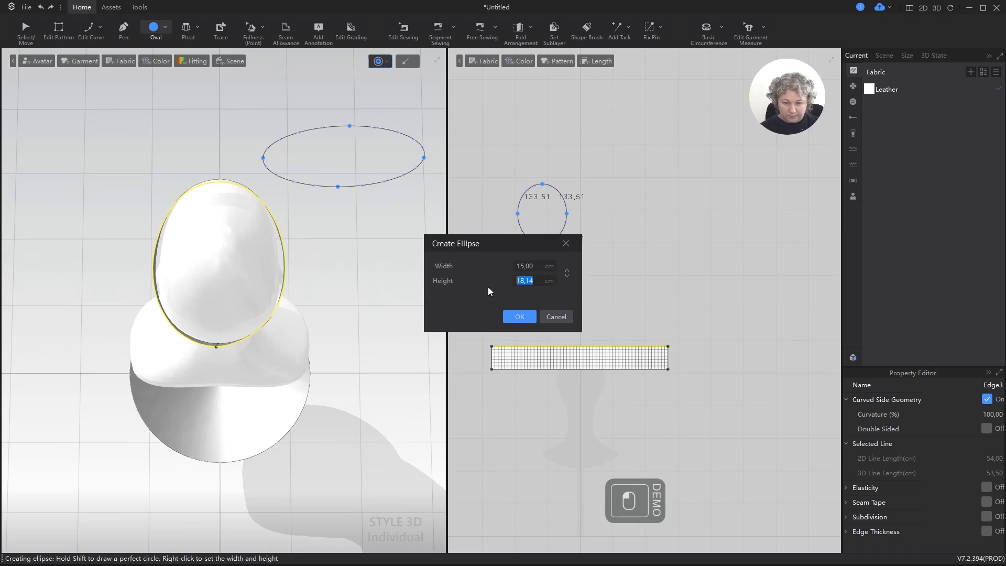
{"action": "type", "text": "15"}
{"action": "key", "text": "Return"}
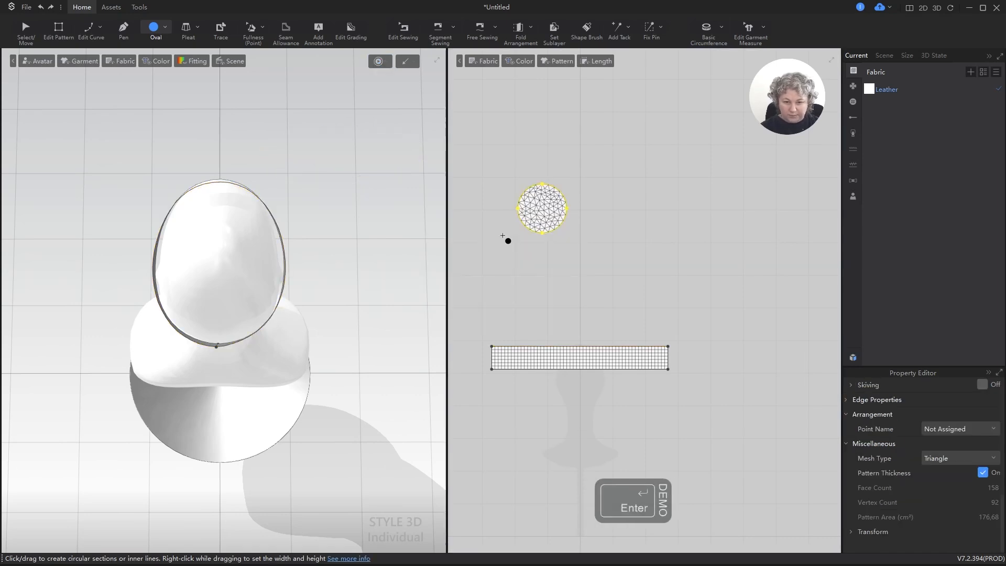
Select the two arcs forming the left half of the circle's outline to read their combined length.
{"action": "scroll", "coordinate": [539, 207], "scroll_direction": "up", "scroll_amount": 5}
{"action": "key", "text": "a"}
{"action": "scroll", "coordinate": [568, 212], "scroll_direction": "down", "scroll_amount": 5}
{"action": "left_click", "coordinate": [581, 207]}
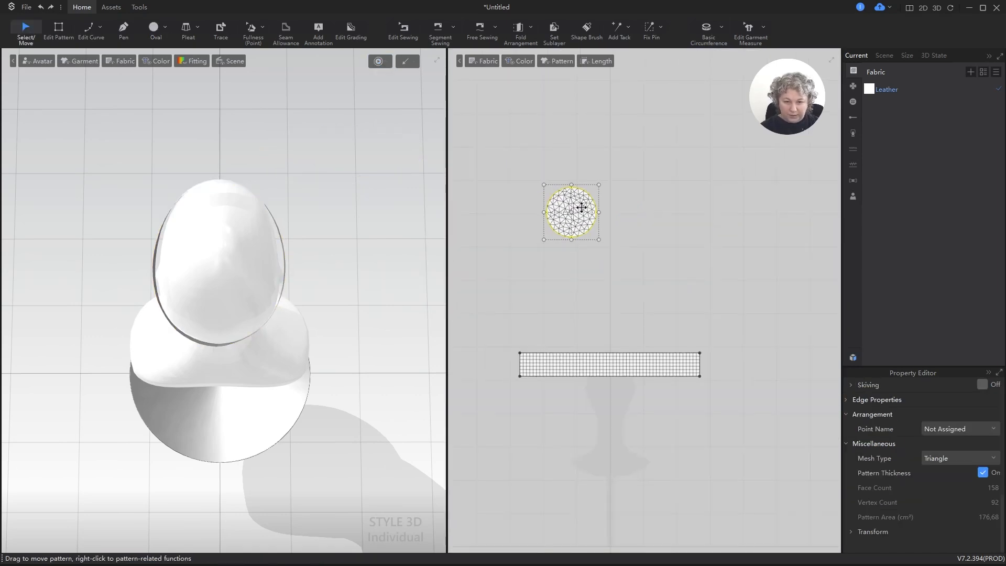
{"action": "scroll", "coordinate": [622, 299], "scroll_direction": "up", "scroll_amount": 3}
{"action": "key", "text": "z"}
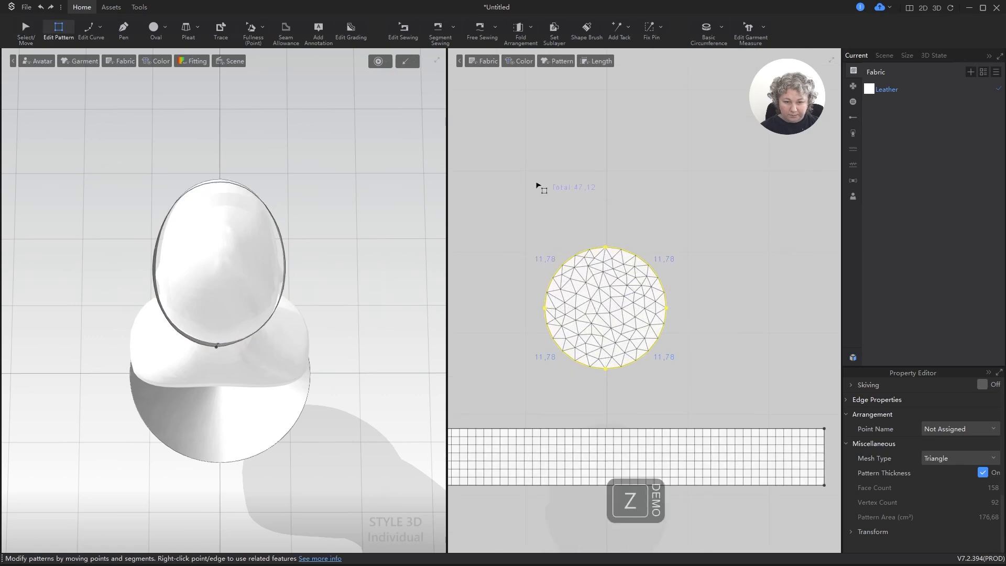
{"action": "left_click", "coordinate": [538, 187]}
{"action": "left_click", "coordinate": [576, 263]}
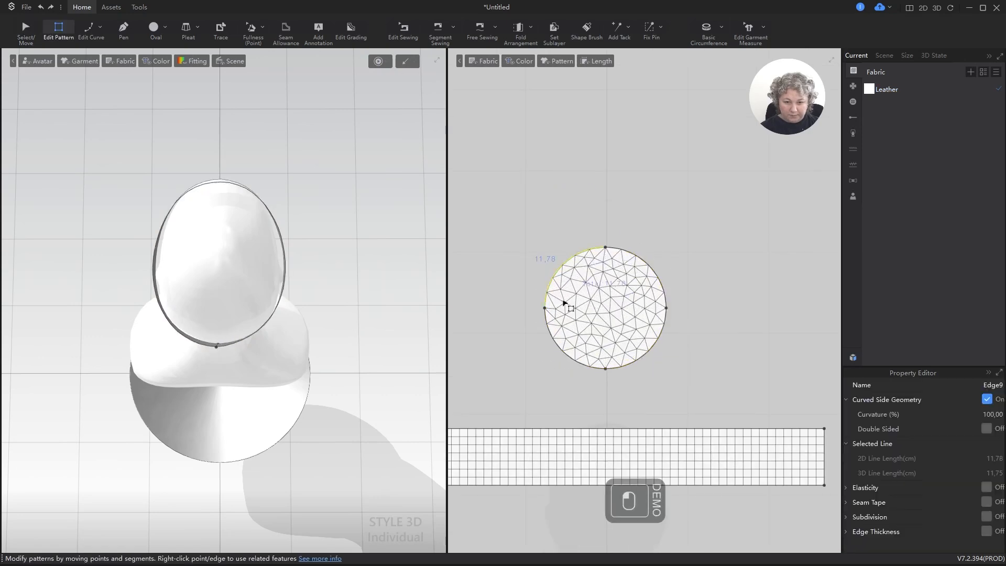
{"action": "left_click", "coordinate": [557, 346], "text": "shift"}
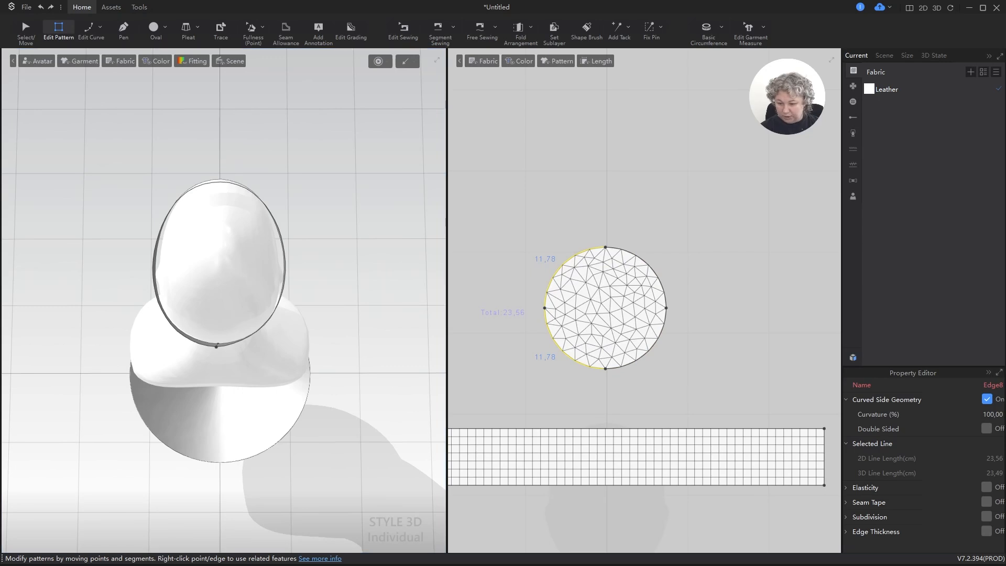
In Calculator, divide the 54 cm band edge by 2 to work out the target half-outline length.
{"action": "left_click", "coordinate": [170, 563]}
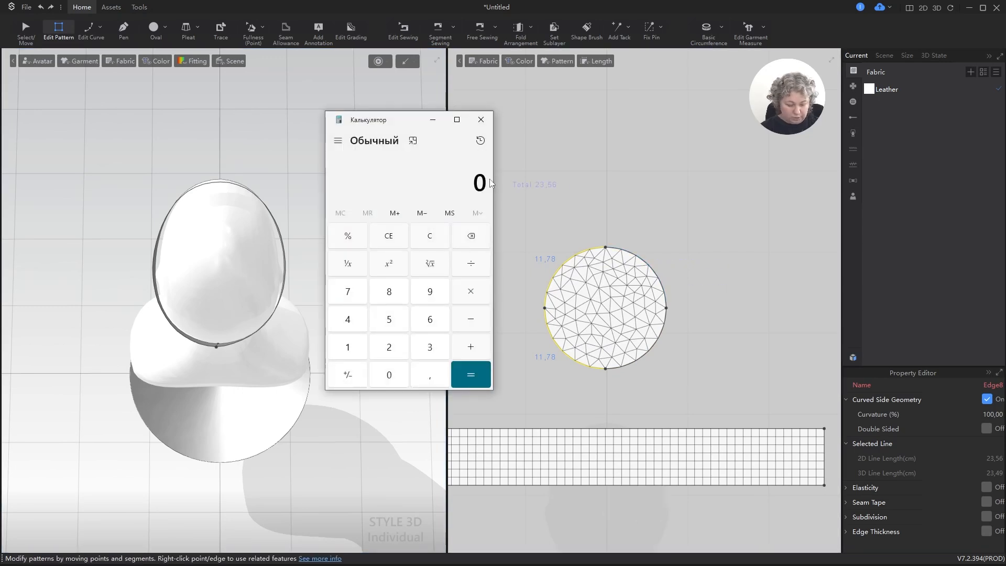
{"action": "type", "text": "54"}
{"action": "type", "text": "/2"}
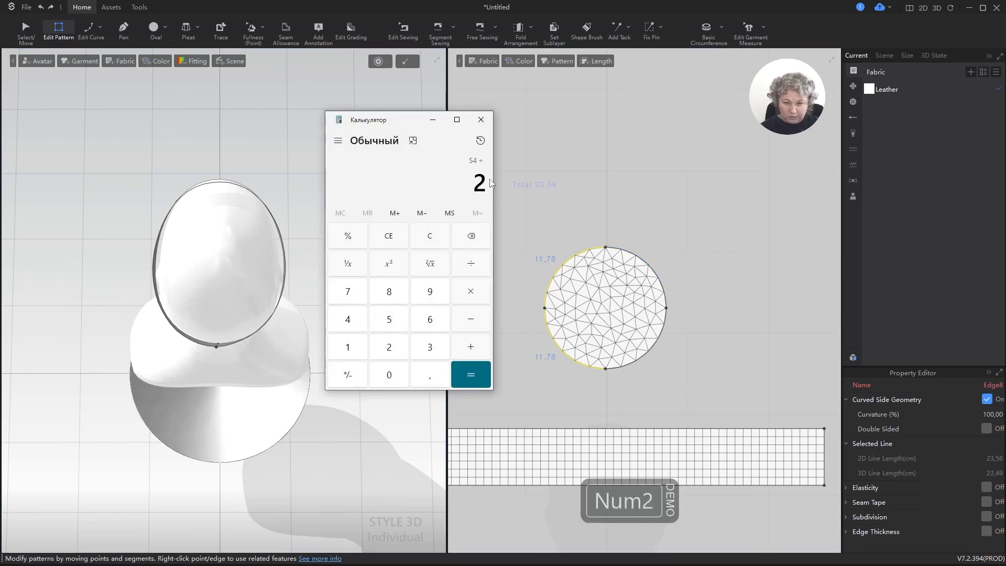
{"action": "key", "text": "Return"}
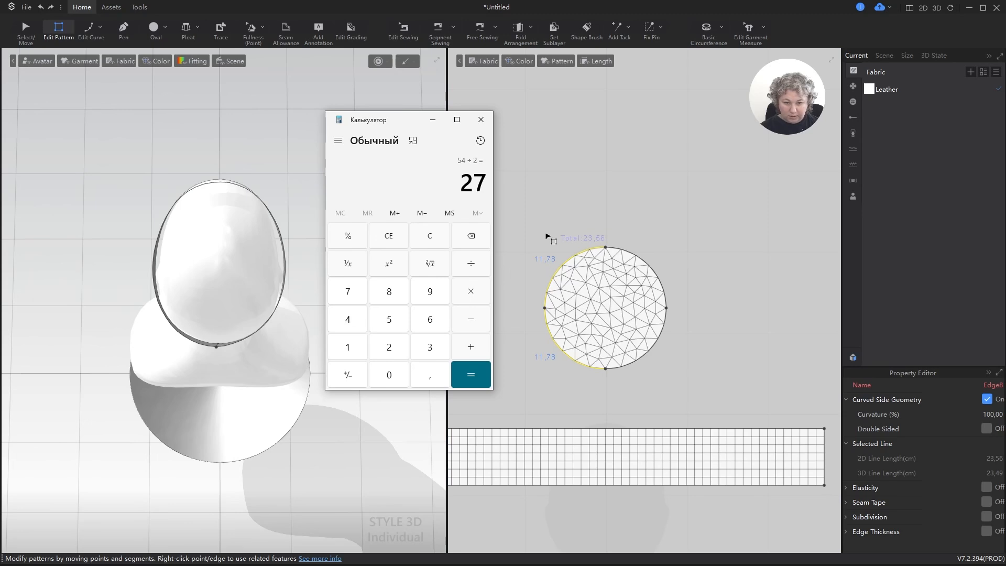
{"action": "left_click", "coordinate": [577, 199]}
Change the circle pattern's mesh type to Quad (Basic).
{"action": "key", "text": "a"}
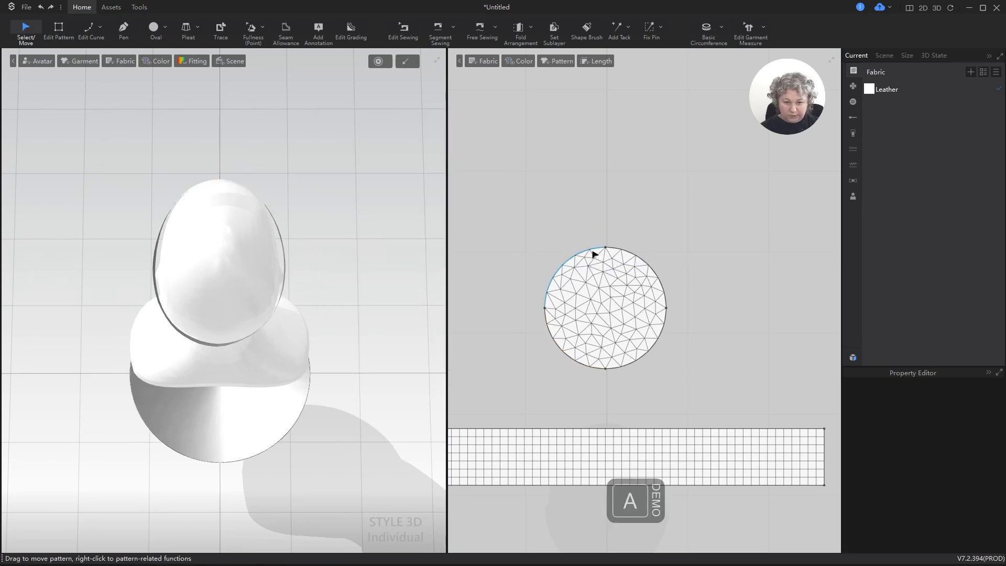
{"action": "left_click", "coordinate": [595, 254]}
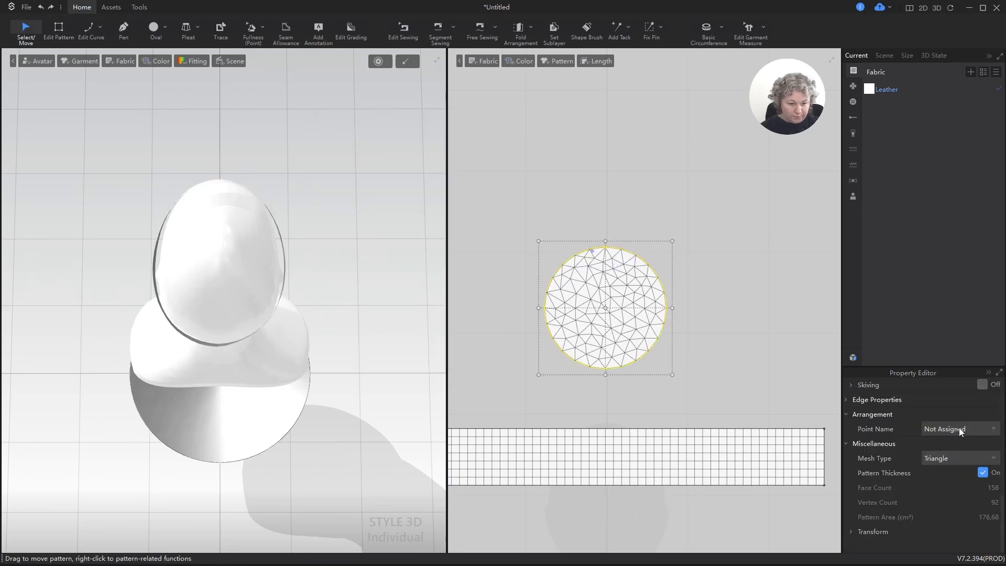
{"action": "left_click", "coordinate": [941, 459]}
{"action": "left_click", "coordinate": [941, 480]}
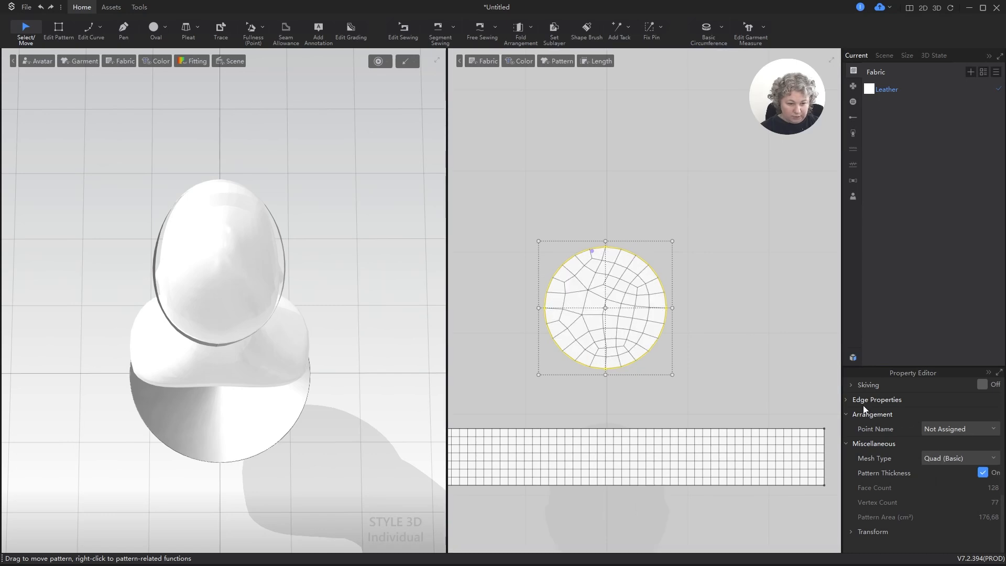
{"action": "left_click", "coordinate": [682, 235]}
Set the circle pattern's particle distance to 10.
{"action": "left_click", "coordinate": [628, 254]}
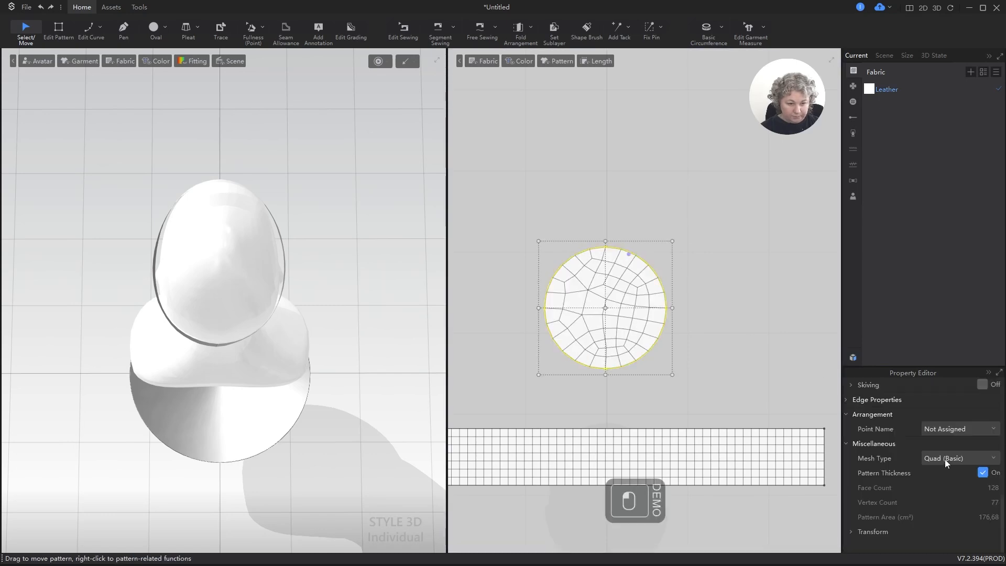
{"action": "scroll", "coordinate": [935, 451], "scroll_direction": "up", "scroll_amount": 3}
{"action": "scroll", "coordinate": [930, 442], "scroll_direction": "up", "scroll_amount": 6}
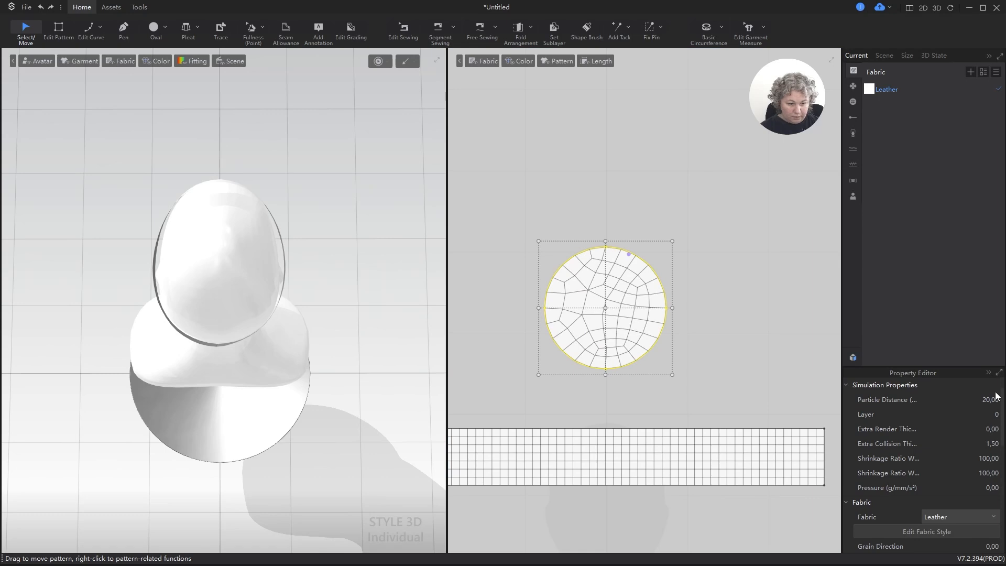
{"action": "left_click", "coordinate": [998, 397]}
{"action": "type", "text": "10"}
{"action": "key", "text": "Return"}
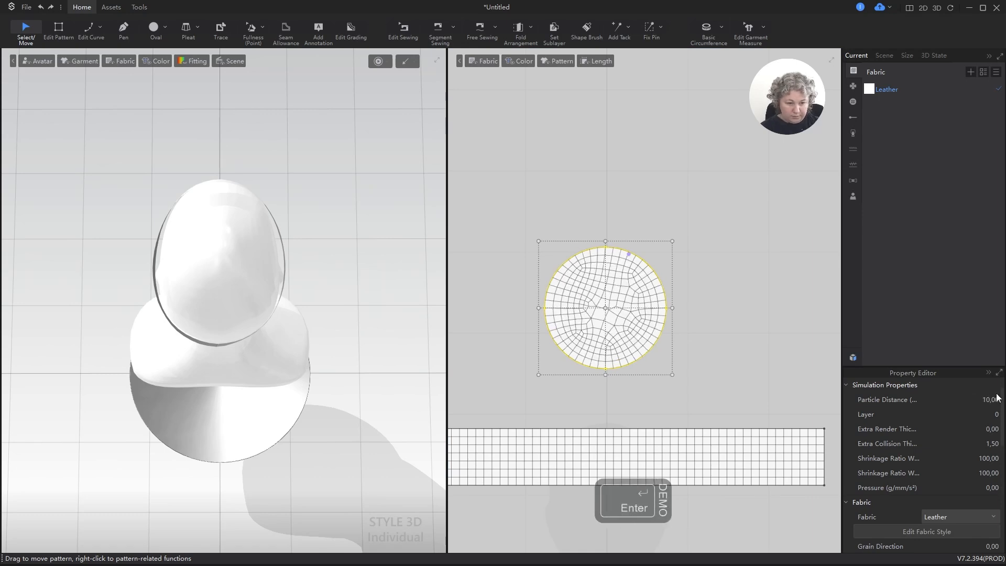
{"action": "left_click", "coordinate": [625, 207]}
{"action": "left_click", "coordinate": [608, 251]}
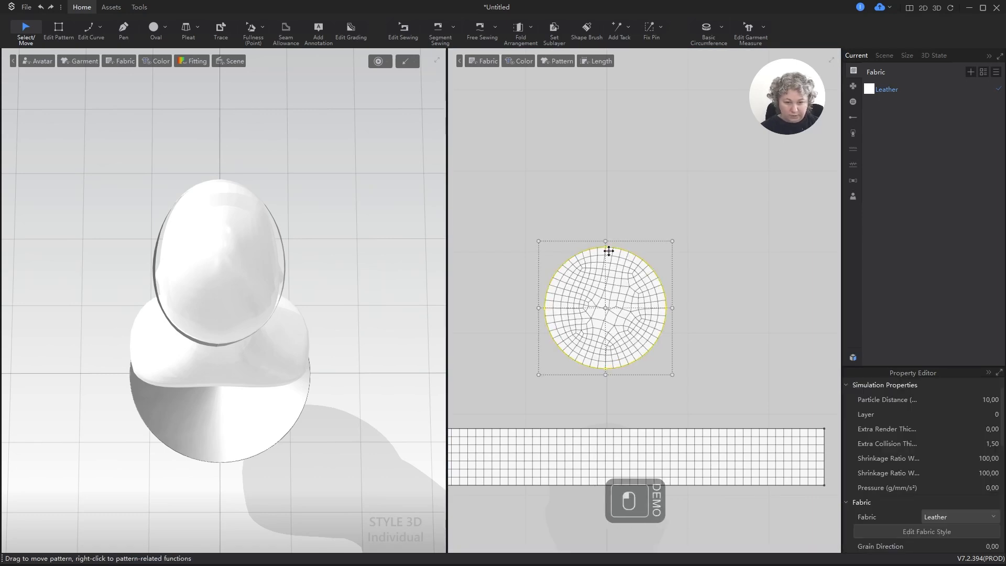
{"action": "mouse_move", "coordinate": [606, 240]}
{"action": "left_mouse_down"}
{"action": "mouse_move", "coordinate": [605, 214]}
{"action": "mouse_move", "coordinate": [610, 224]}
{"action": "left_mouse_up"}
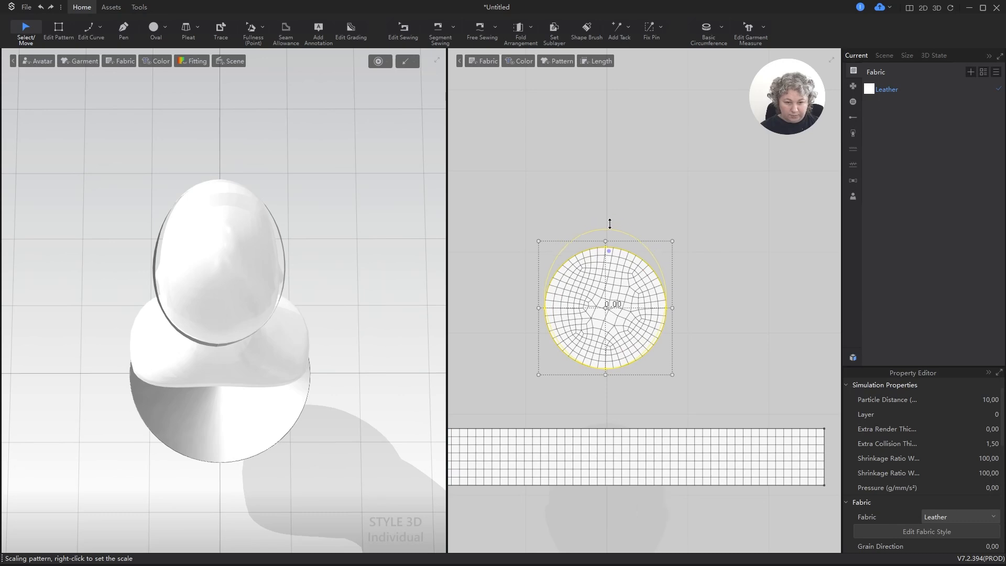
{"action": "key", "text": "Escape"}
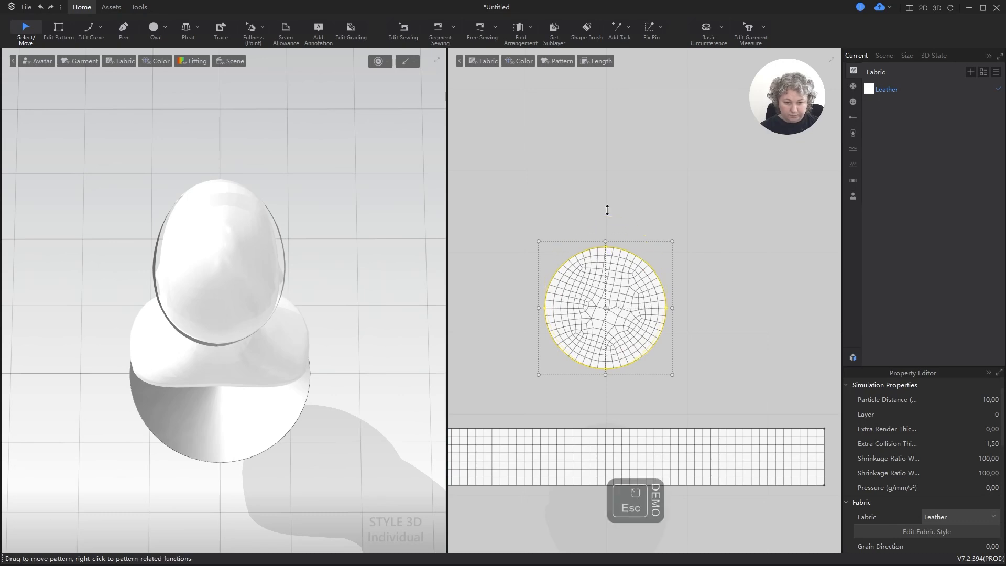
Scale the circle's height about its centre to stretch it into an oval that is taller than it is wide.
{"action": "left_click", "coordinate": [606, 309]}
{"action": "left_click_drag", "start_coordinate": [606, 241], "coordinate": [608, 221]}
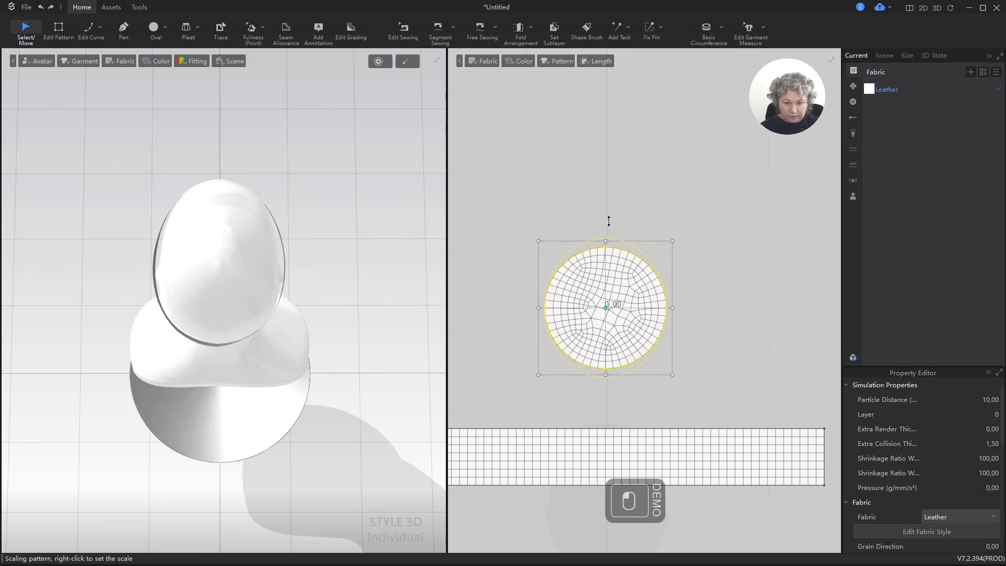
{"action": "right_click", "coordinate": [613, 202]}
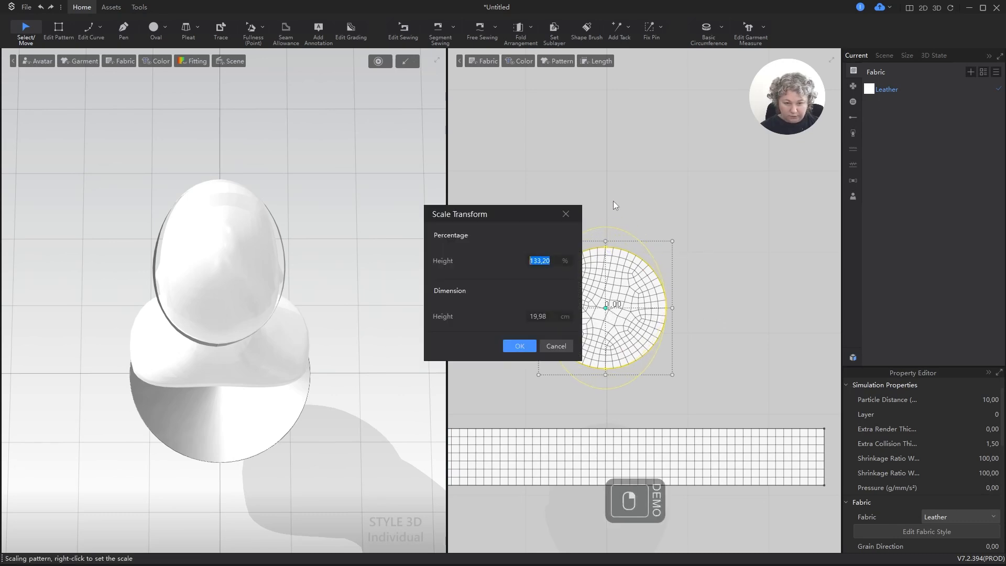
{"action": "left_click", "coordinate": [560, 319]}
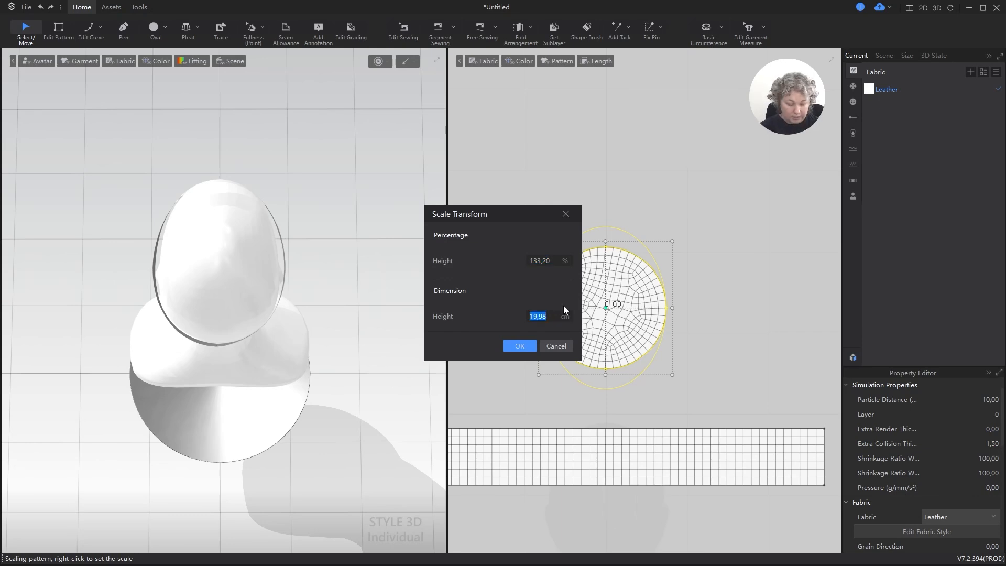
{"action": "key", "text": "Return"}
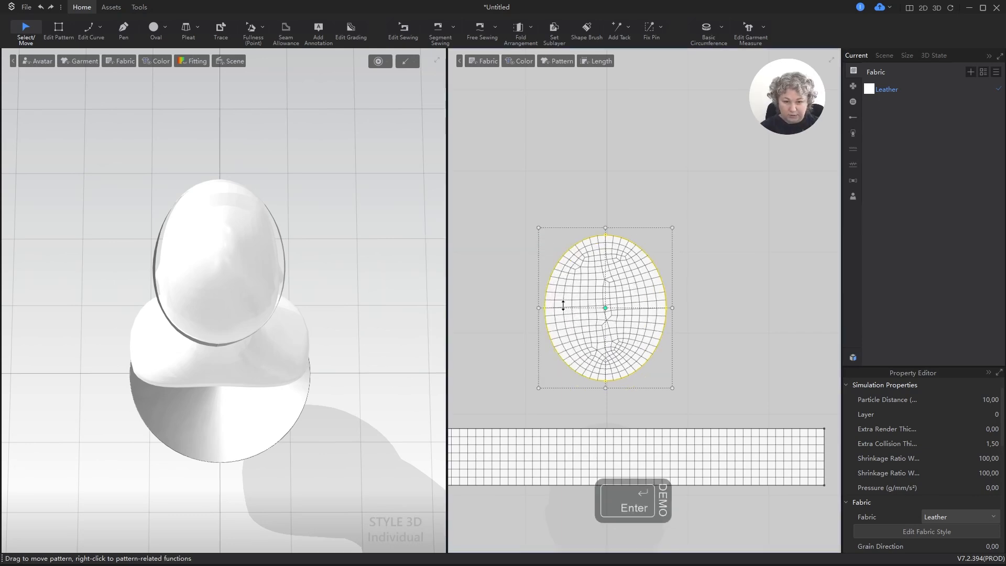
Select the two left arcs of the oval's outline to read their combined length for comparison with half the band edge.
{"action": "left_click", "coordinate": [672, 178]}
{"action": "scroll", "coordinate": [581, 235], "scroll_direction": "up", "scroll_amount": 3}
{"action": "key", "text": "z"}
{"action": "left_click", "coordinate": [584, 249]}
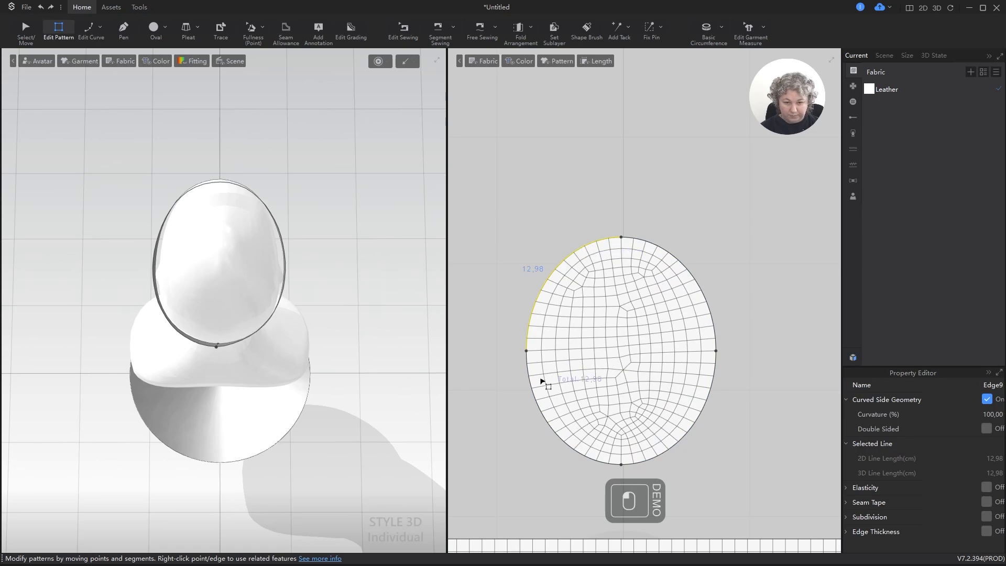
{"action": "left_click", "coordinate": [534, 399], "text": "shift"}
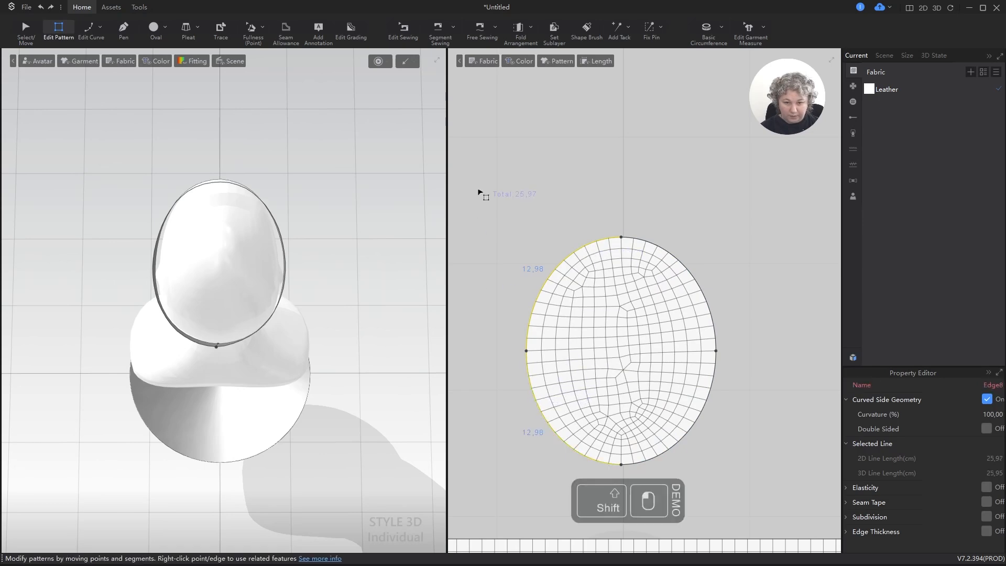
{"action": "scroll", "coordinate": [553, 201], "scroll_direction": "down", "scroll_amount": 5}
Move the oval pattern in the 3D scene so that it sits centred just above the crown band on the mannequin head.
{"action": "key", "text": "a"}
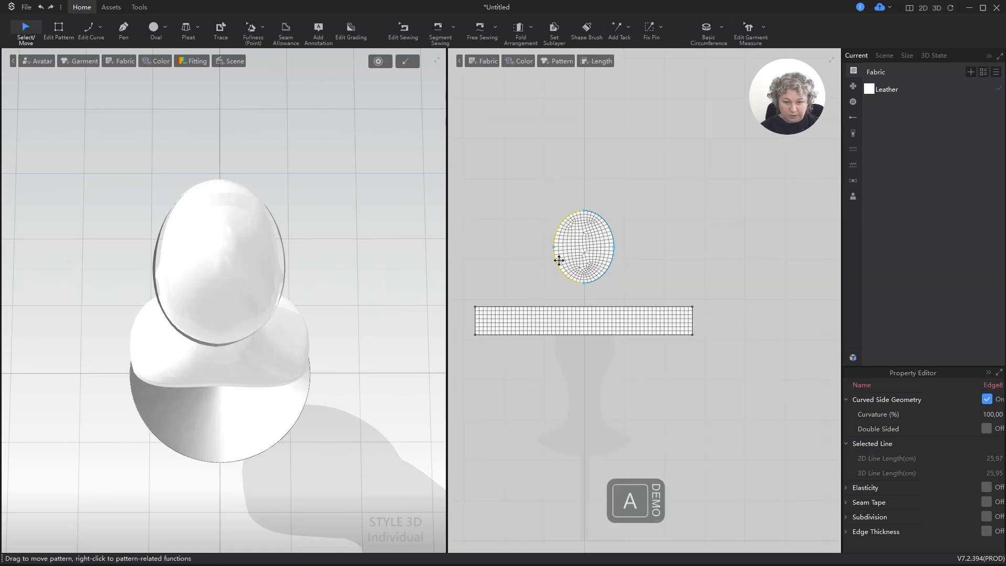
{"action": "scroll", "coordinate": [249, 243], "scroll_direction": "down", "scroll_amount": 5}
{"action": "left_click", "coordinate": [299, 166]}
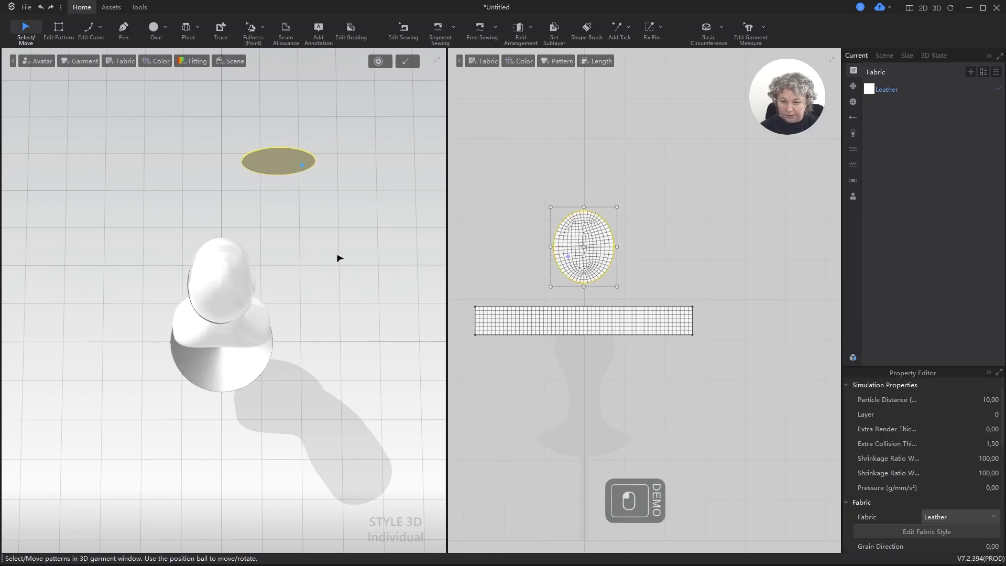
{"action": "left_click_drag", "start_coordinate": [337, 256], "coordinate": [262, 73], "text": "alt"}
{"action": "left_click", "coordinate": [306, 173]}
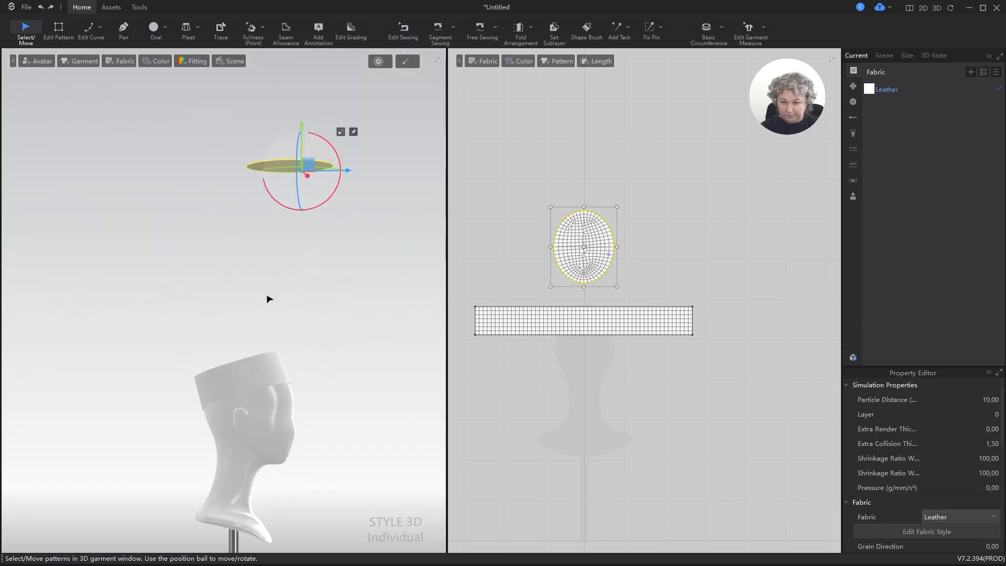
{"action": "left_click_drag", "start_coordinate": [310, 166], "coordinate": [246, 339]}
{"action": "right_click_drag", "start_coordinate": [251, 359], "coordinate": [377, 493]}
{"action": "key", "text": "KP_5"}
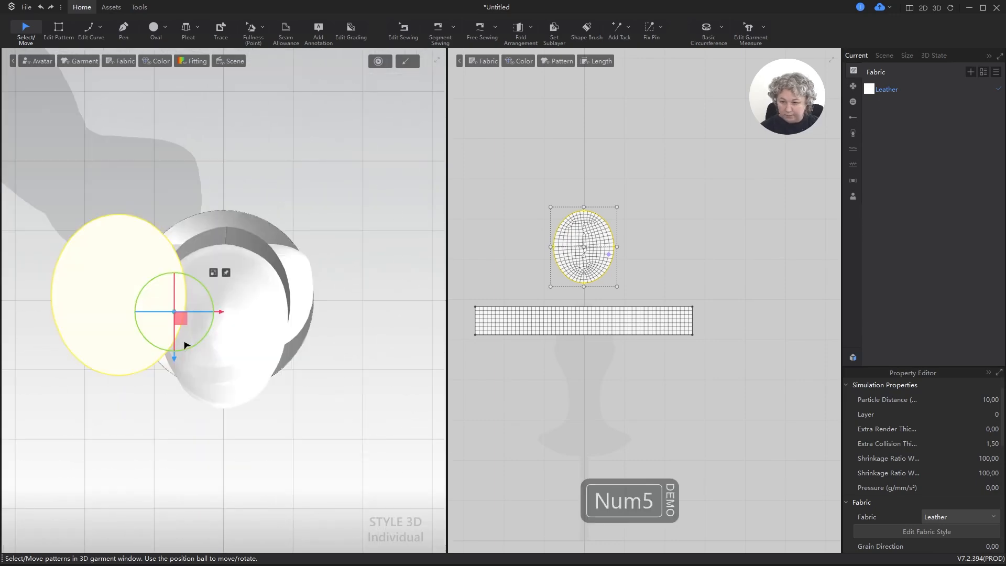
{"action": "left_click_drag", "start_coordinate": [184, 313], "coordinate": [289, 319]}
{"action": "right_click_drag", "start_coordinate": [365, 405], "coordinate": [330, 408]}
Freeze the crown band pattern in the 3D scene.
{"action": "left_click", "coordinate": [331, 407]}
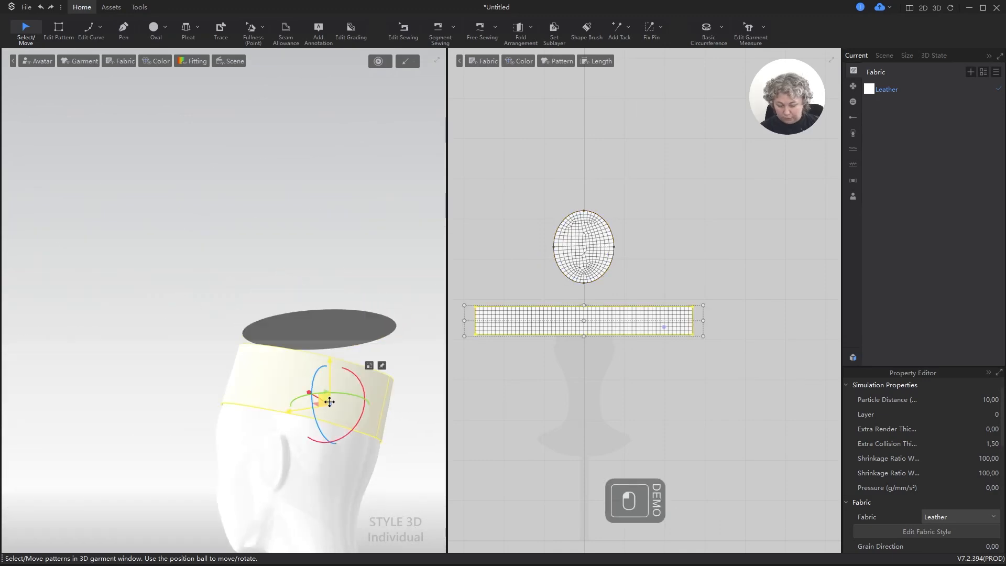
{"action": "key", "text": "ctrl+k"}
{"action": "scroll", "coordinate": [206, 265], "scroll_direction": "down", "scroll_amount": 5}
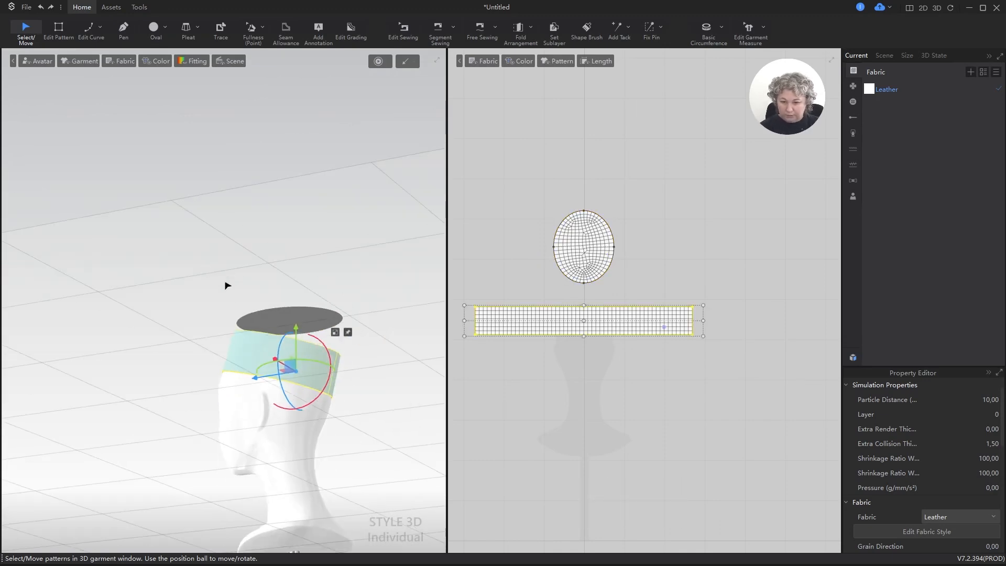
Tilt the oval in 3D to match the slope of the band's upper edge and lower it close to the band.
{"action": "right_click_drag", "start_coordinate": [226, 285], "coordinate": [353, 302], "text": "alt"}
{"action": "scroll", "coordinate": [345, 309], "scroll_direction": "up", "scroll_amount": 3}
{"action": "left_click", "coordinate": [340, 314]}
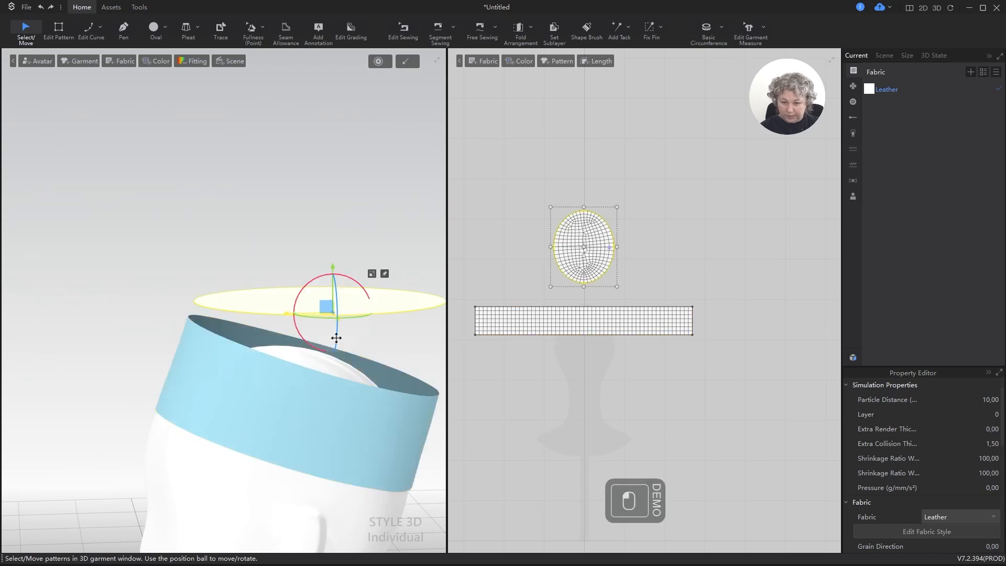
{"action": "right_click_drag", "start_coordinate": [337, 337], "coordinate": [367, 309], "text": "alt"}
{"action": "mouse_move", "coordinate": [367, 309]}
{"action": "left_mouse_down"}
{"action": "mouse_move", "coordinate": [370, 298]}
{"action": "mouse_move", "coordinate": [329, 349]}
{"action": "mouse_move", "coordinate": [357, 326]}
{"action": "left_mouse_up"}
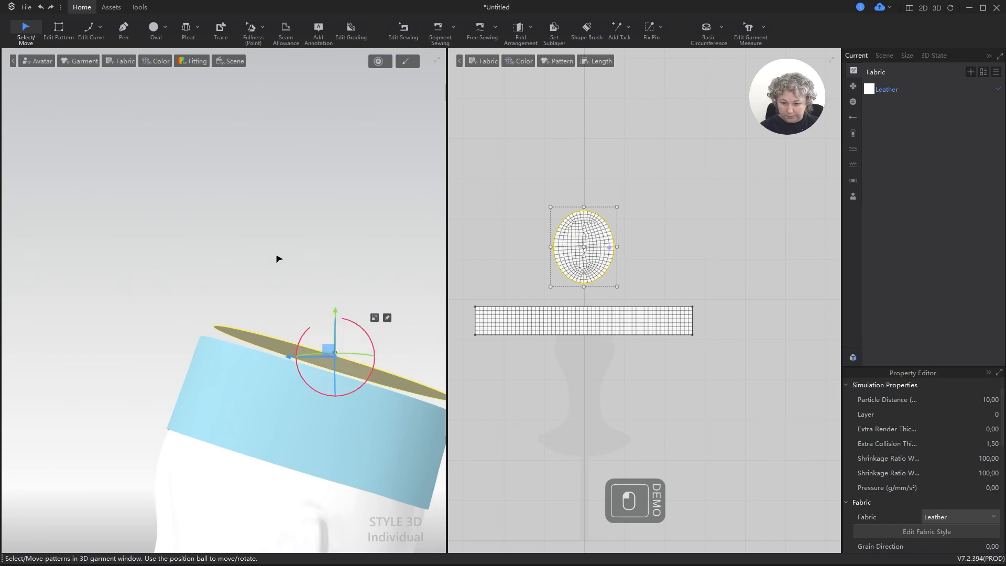
{"action": "right_click_drag", "start_coordinate": [278, 259], "coordinate": [366, 225], "text": "alt"}
Check how the oval covers the band in 3D and remeasure the combined length of its two left arcs.
{"action": "left_click", "coordinate": [686, 263]}
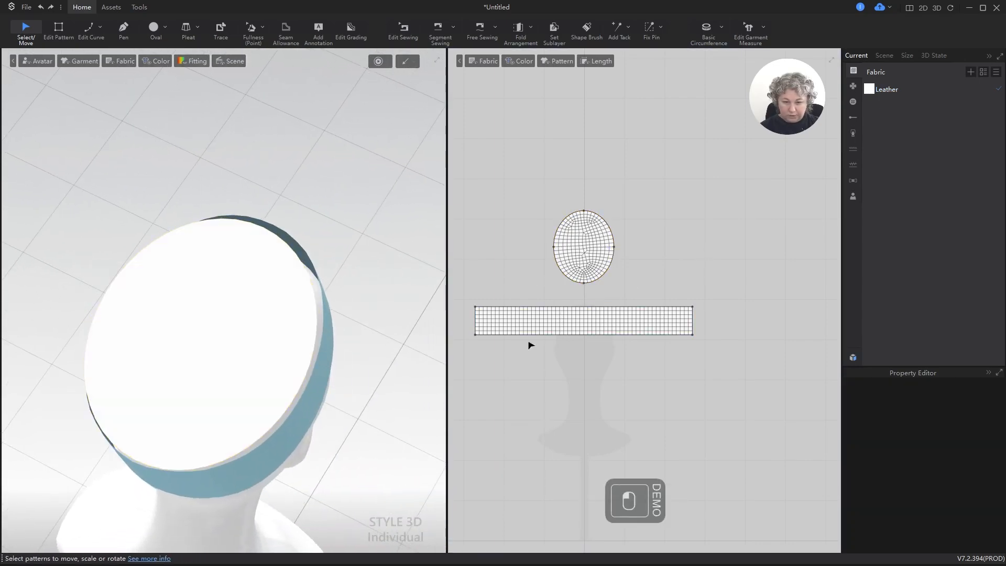
{"action": "scroll", "coordinate": [529, 344], "scroll_direction": "up", "scroll_amount": 3}
{"action": "scroll", "coordinate": [639, 320], "scroll_direction": "down", "scroll_amount": 3}
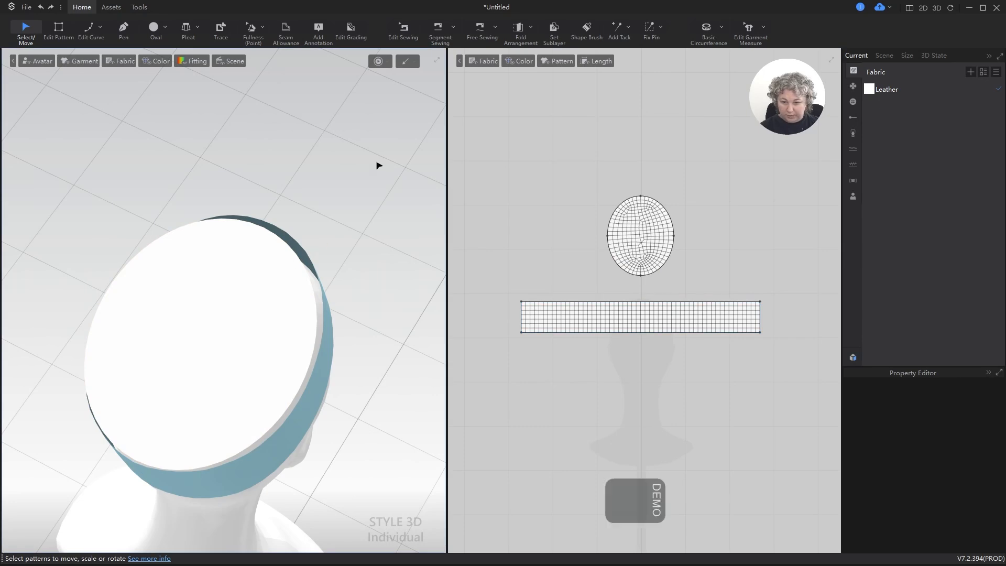
{"action": "right_click_drag", "start_coordinate": [337, 200], "coordinate": [269, 257], "text": "alt"}
{"action": "left_click", "coordinate": [261, 258]}
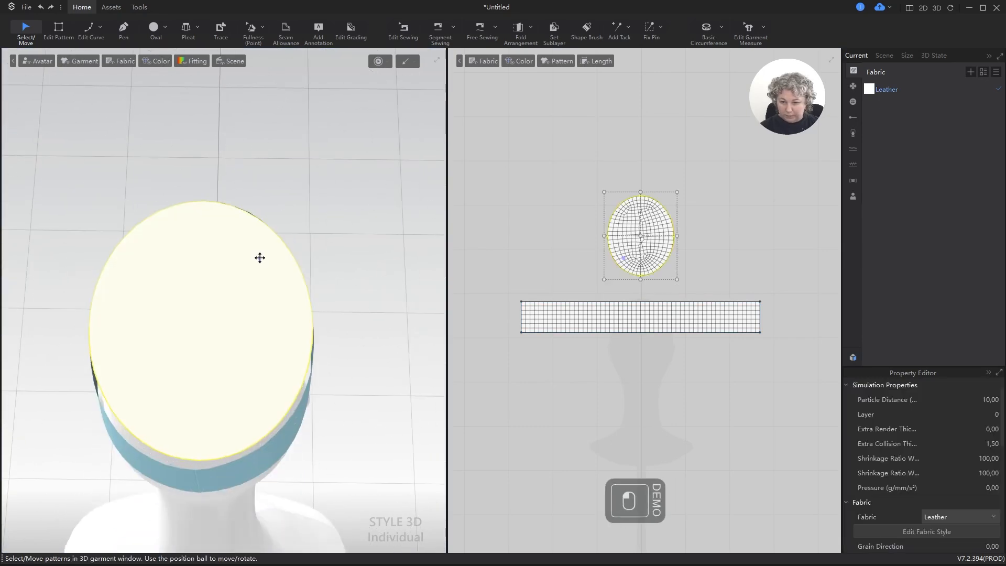
{"action": "left_click", "coordinate": [550, 215]}
{"action": "scroll", "coordinate": [633, 215], "scroll_direction": "up", "scroll_amount": 3}
{"action": "key", "text": "z"}
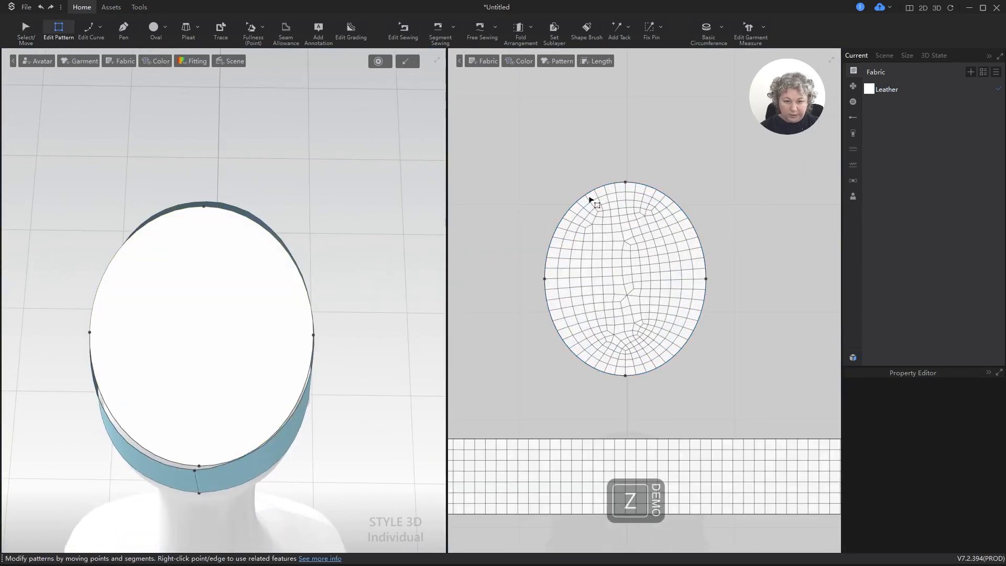
{"action": "left_click", "coordinate": [588, 195]}
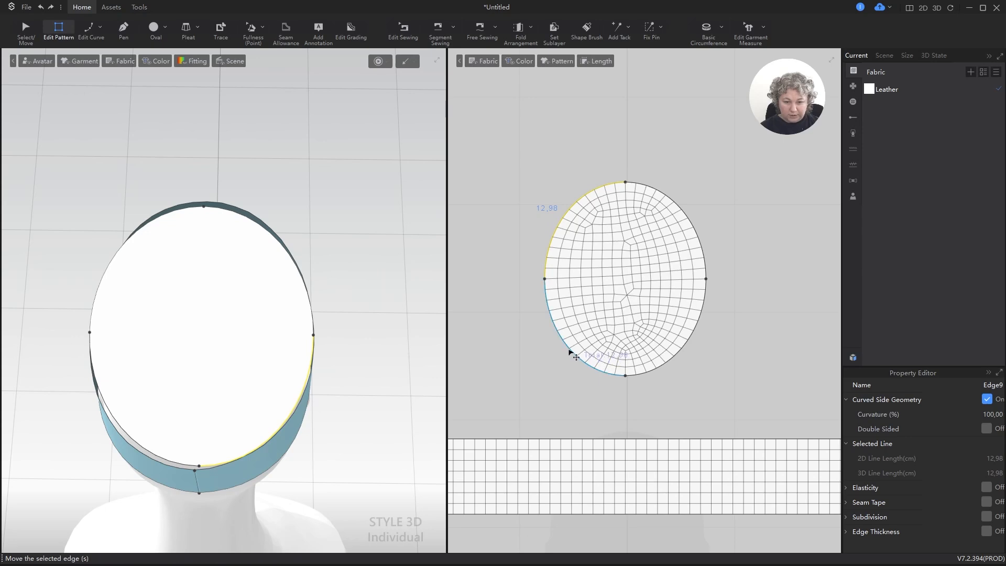
{"action": "left_click", "coordinate": [569, 375], "text": "shift"}
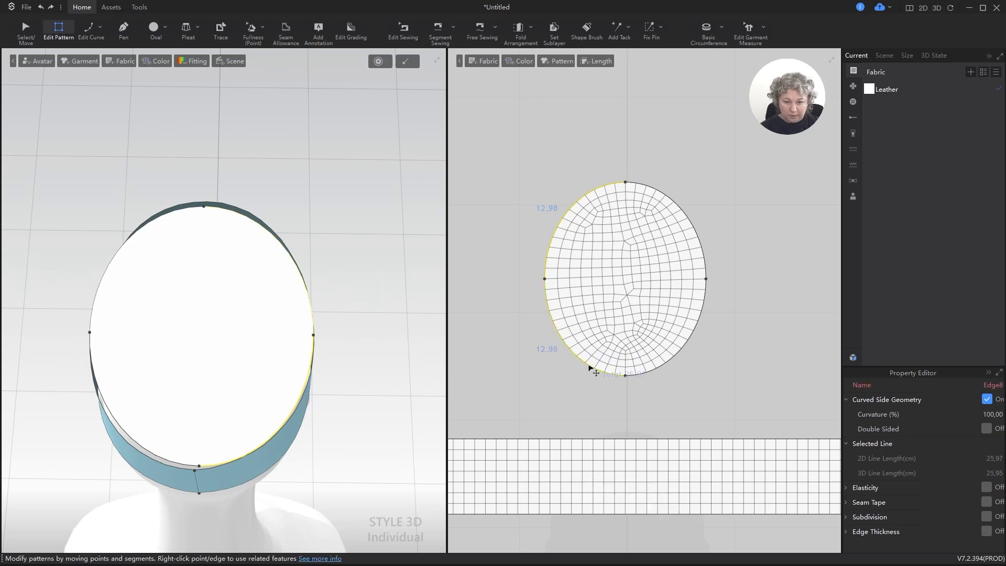
{"action": "scroll", "coordinate": [595, 372], "scroll_direction": "down", "scroll_amount": 5}
{"action": "key", "text": "z"}
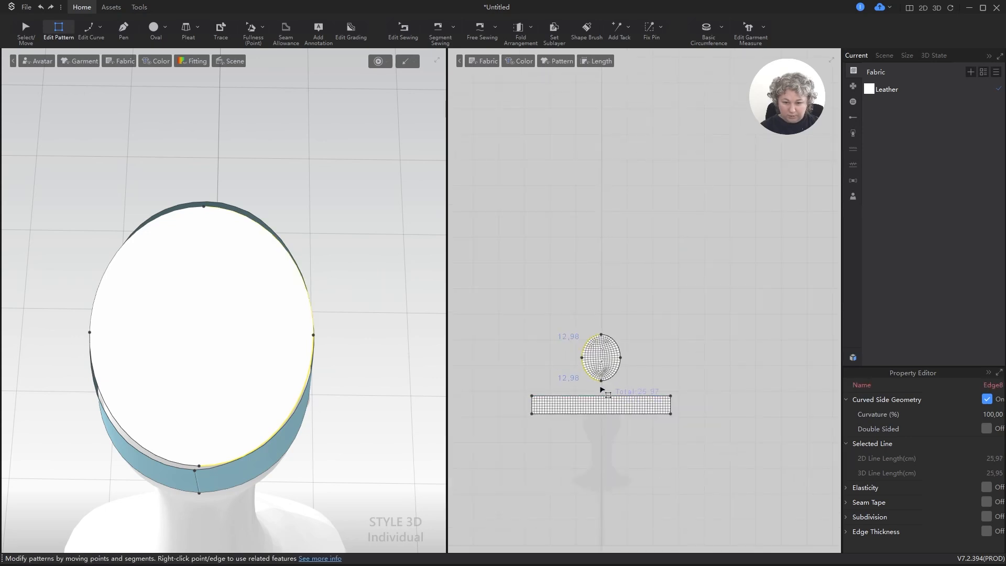
{"action": "left_click", "coordinate": [602, 392]}
Add a point at the middle of the band's upper edge and of its lower edge, splitting each into 27.00 cm halves.
{"action": "scroll", "coordinate": [602, 403], "scroll_direction": "up", "scroll_amount": 3}
{"action": "scroll", "coordinate": [608, 405], "scroll_direction": "down", "scroll_amount": 1}
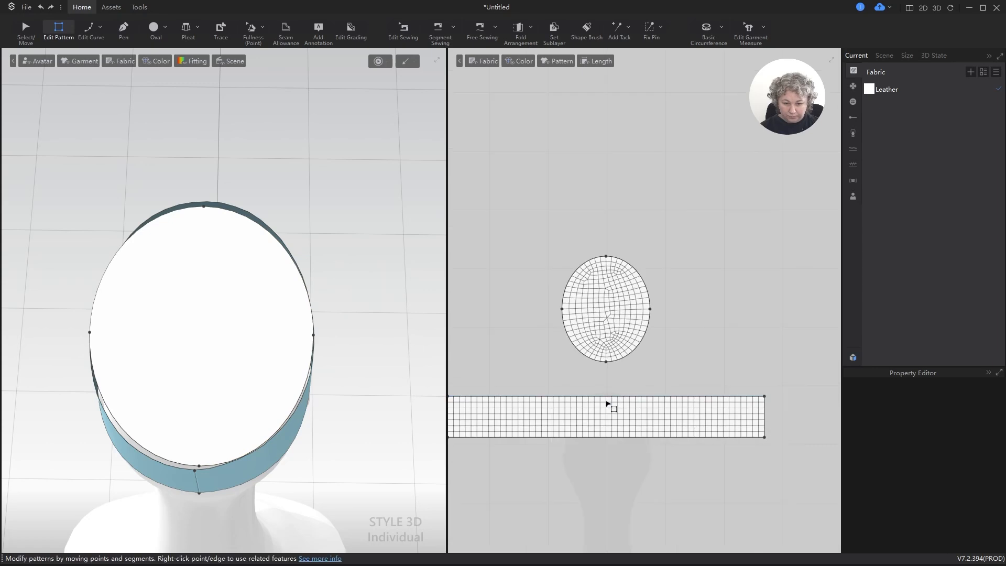
{"action": "key", "text": "x"}
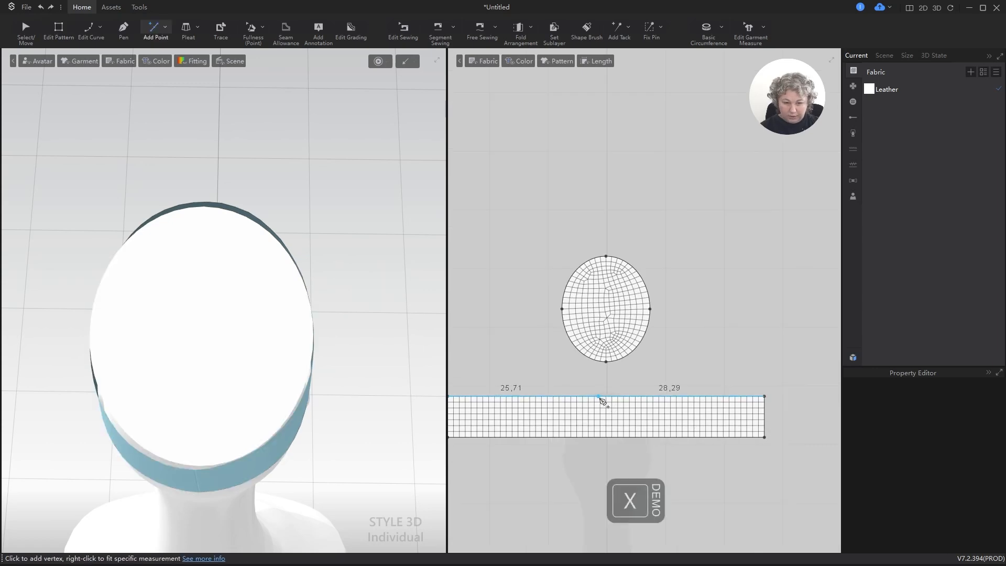
{"action": "left_click", "coordinate": [606, 397]}
{"action": "left_click", "coordinate": [608, 437]}
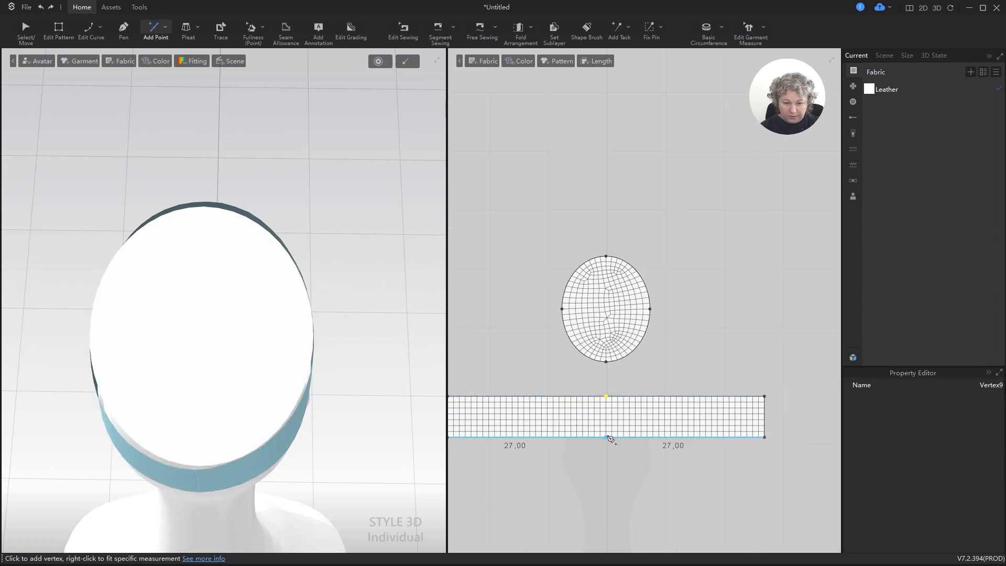
Delete the band's right end edge so that only its left half up to the new midpoints remains.
{"action": "key", "text": "z"}
{"action": "scroll", "coordinate": [689, 371], "scroll_direction": "down", "scroll_amount": 3}
{"action": "key", "text": "a"}
{"action": "scroll", "coordinate": [690, 382], "scroll_direction": "up", "scroll_amount": 2}
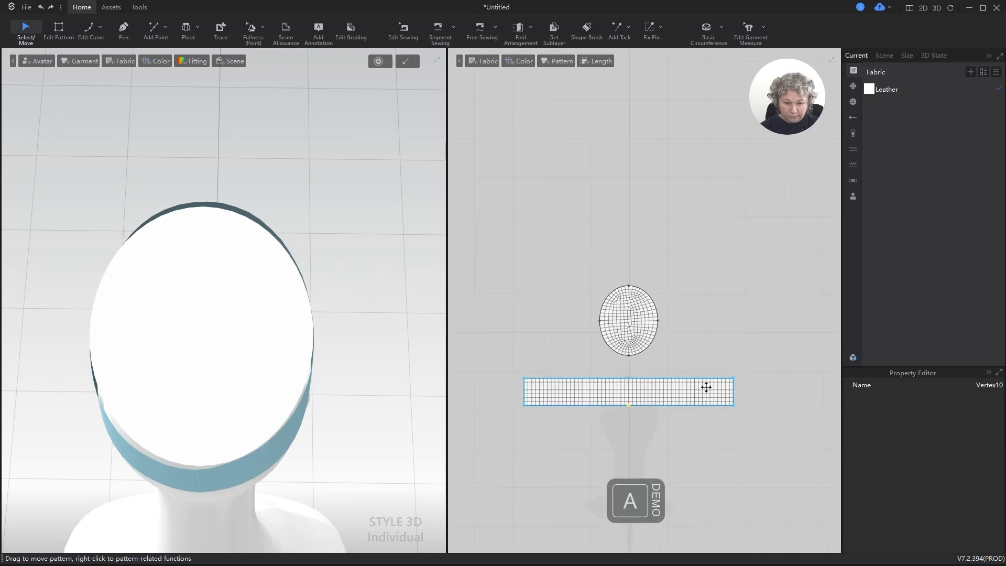
{"action": "key", "text": "z"}
{"action": "left_click", "coordinate": [734, 396]}
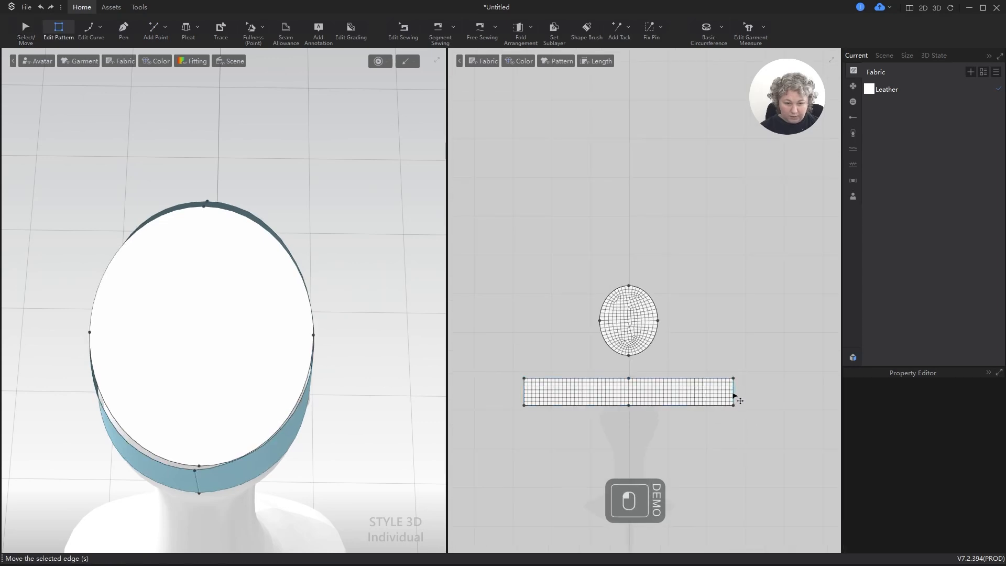
{"action": "key", "text": "Delete"}
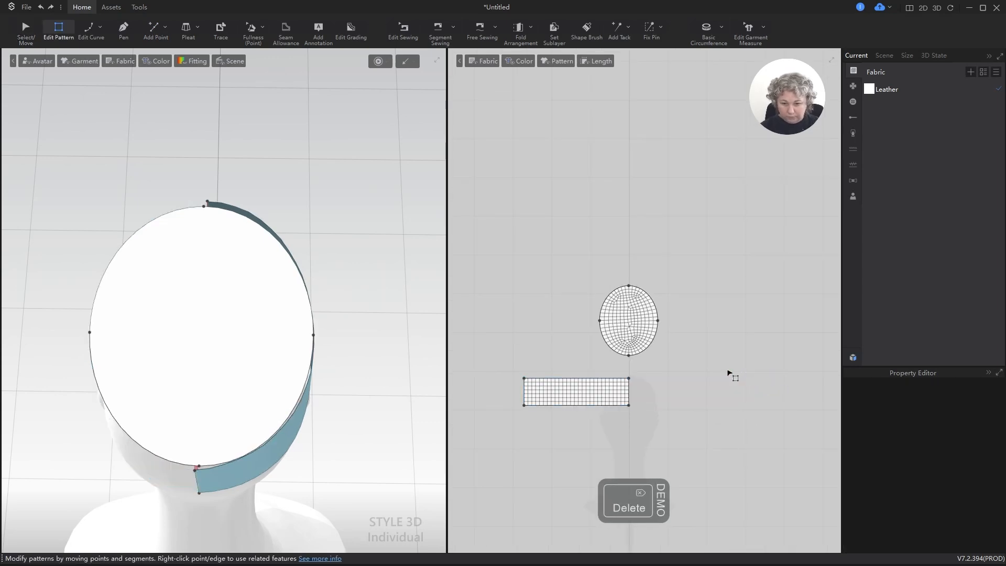
Create a symmetric linked copy of the half band and place it level with the original, just to its right.
{"action": "key", "text": "a"}
{"action": "left_click", "coordinate": [586, 386]}
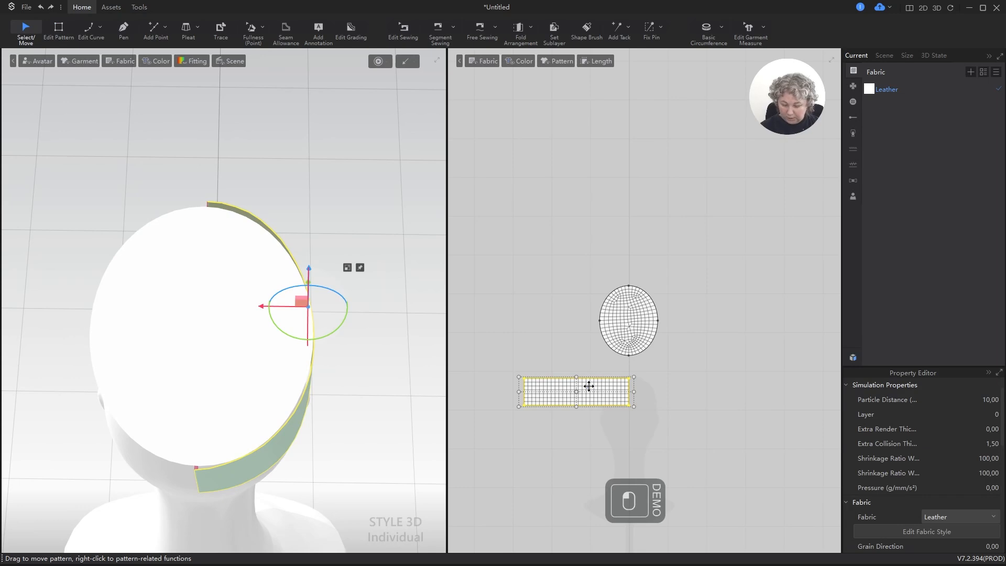
{"action": "key", "text": "ctrl+d"}
{"action": "left_click", "coordinate": [688, 390]}
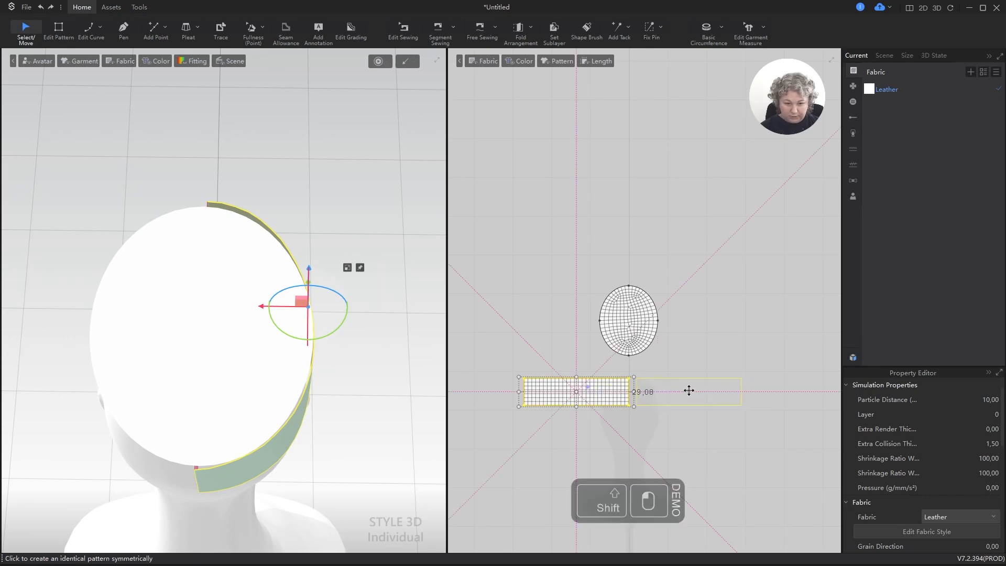
Move the mirrored band half about 1.19 cm sideways in 3D so its end meets the original half at the head.
{"action": "left_click", "coordinate": [38, 290]}
{"action": "left_click", "coordinate": [87, 306]}
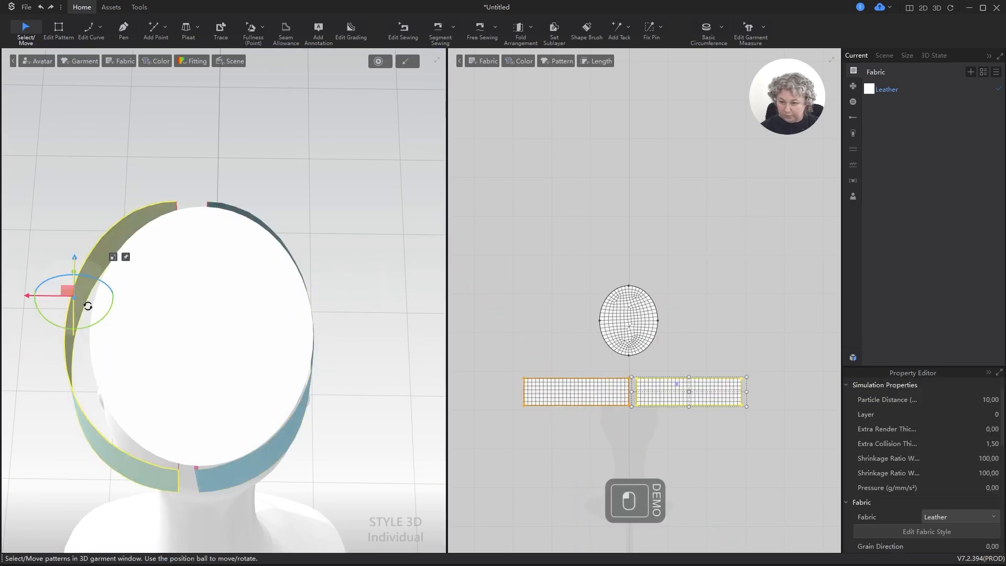
{"action": "left_click_drag", "start_coordinate": [50, 297], "coordinate": [67, 296]}
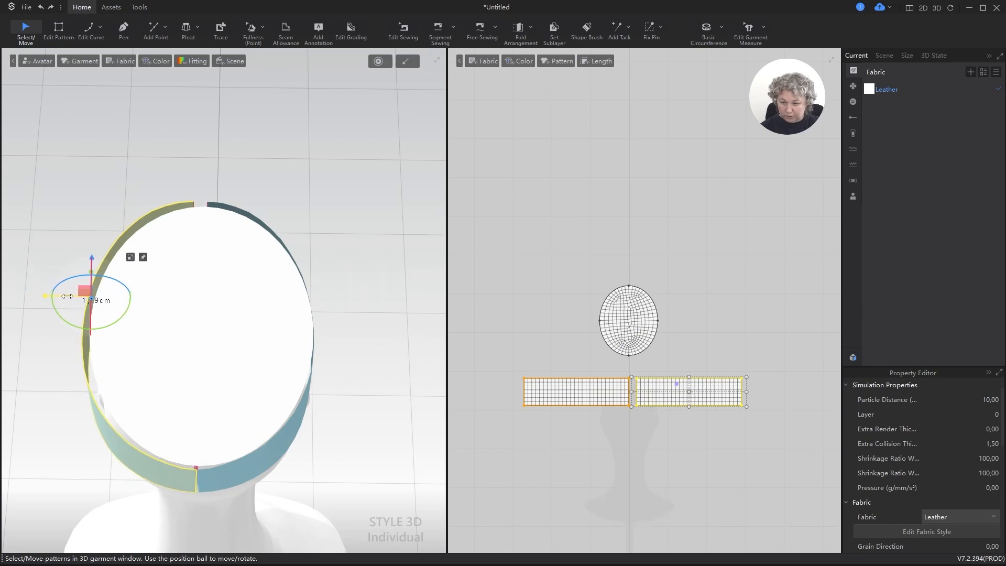
{"action": "left_click", "coordinate": [667, 368]}
{"action": "scroll", "coordinate": [647, 377], "scroll_direction": "up", "scroll_amount": 3}
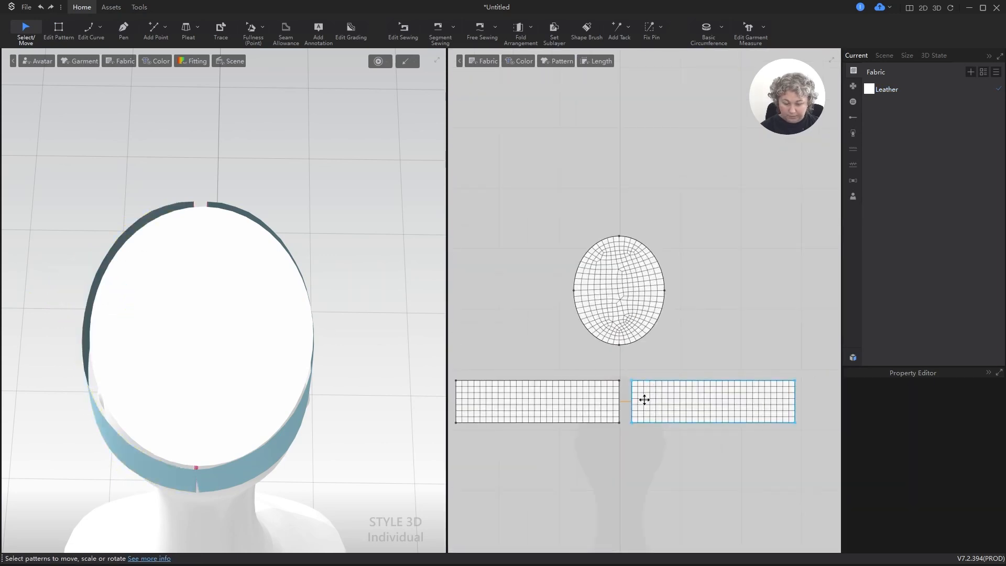
Unfreeze the mirrored band half in the 3D scene.
{"action": "key", "text": "m"}
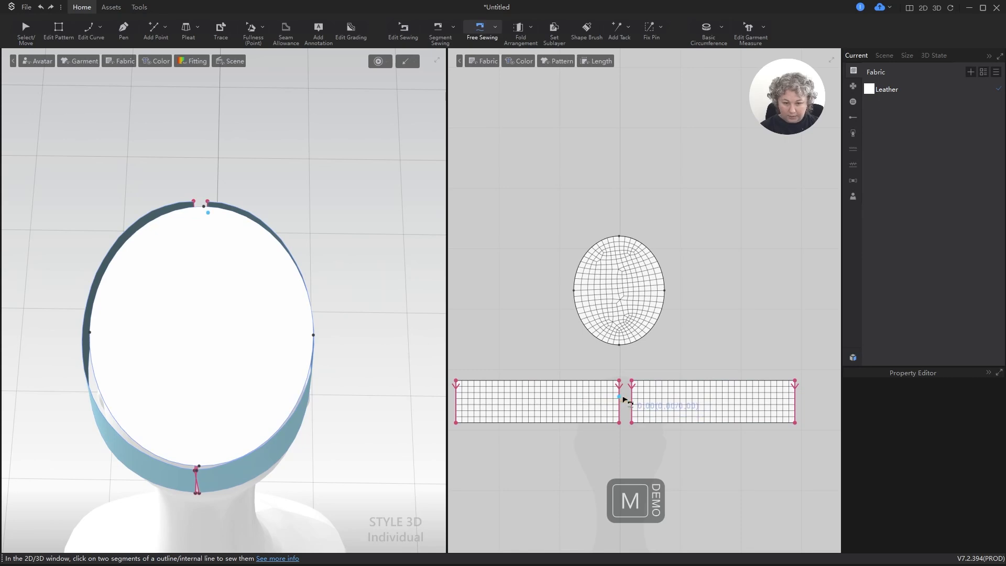
{"action": "key", "text": "Escape"}
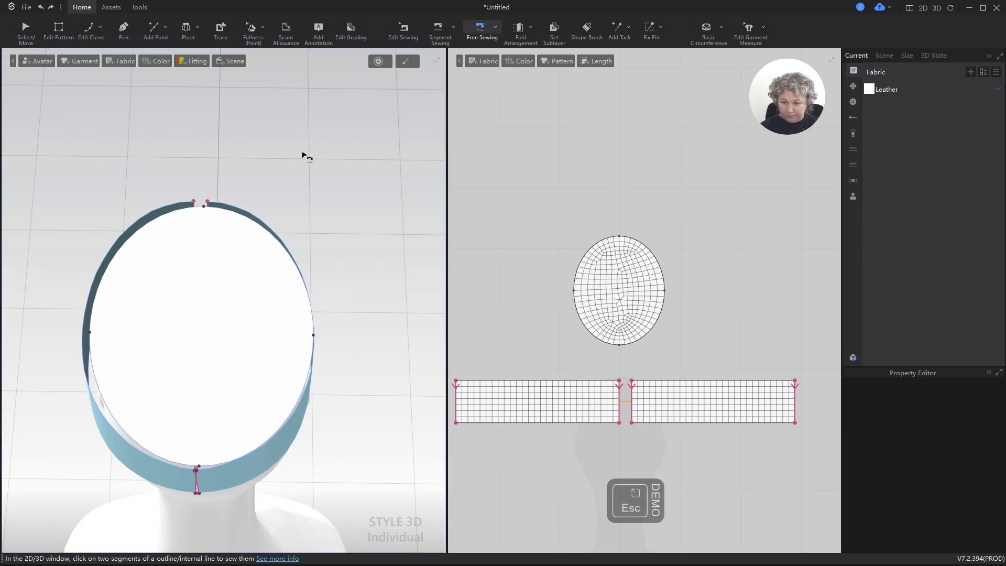
{"action": "key", "text": "a"}
{"action": "left_click", "coordinate": [167, 207]}
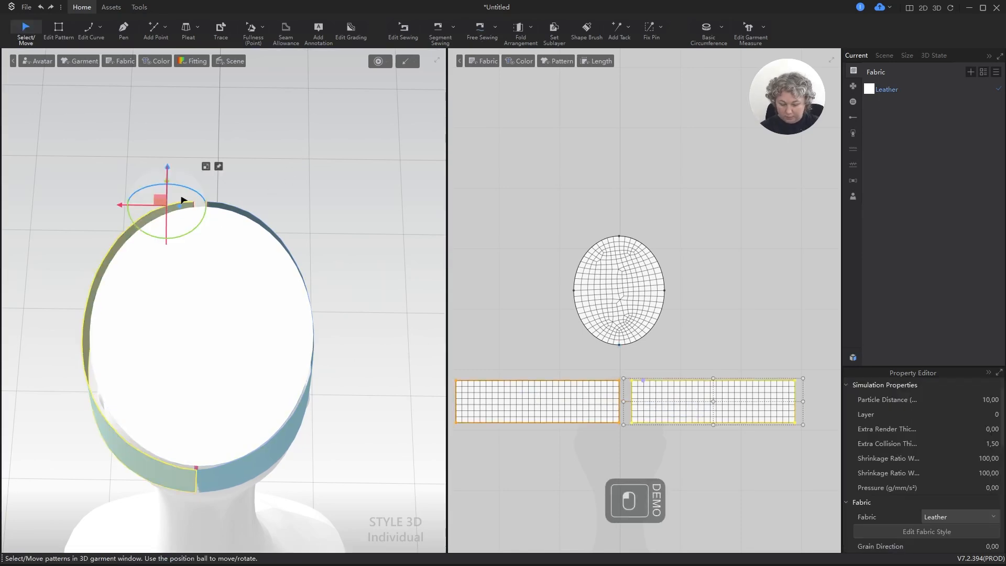
{"action": "key", "text": "ctrl+k"}
Try simulating the mirrored band half together with the oval, and undo the simulated movement.
{"action": "key", "text": "space"}
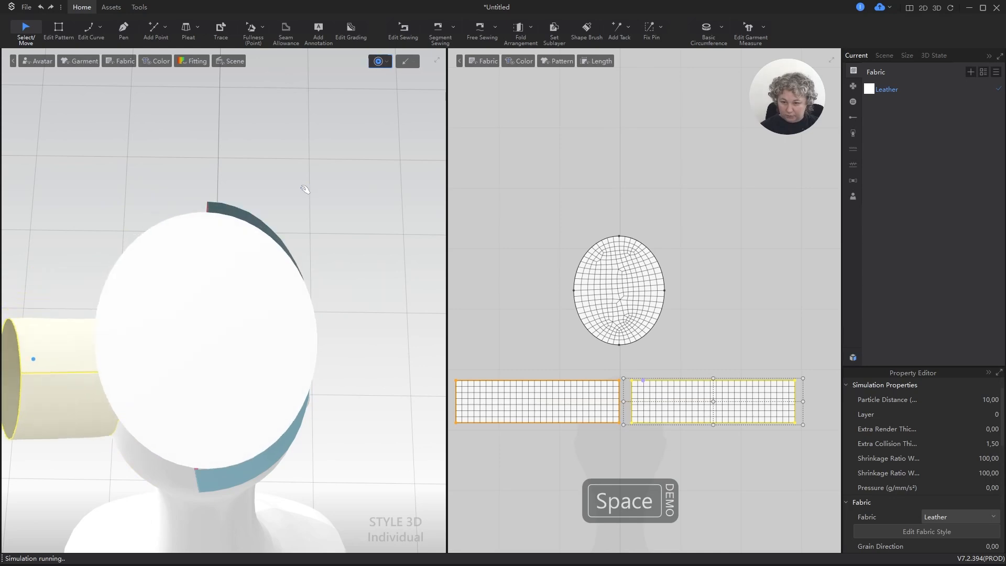
{"action": "key", "text": "ctrl+z"}
{"action": "left_click", "coordinate": [523, 331]}
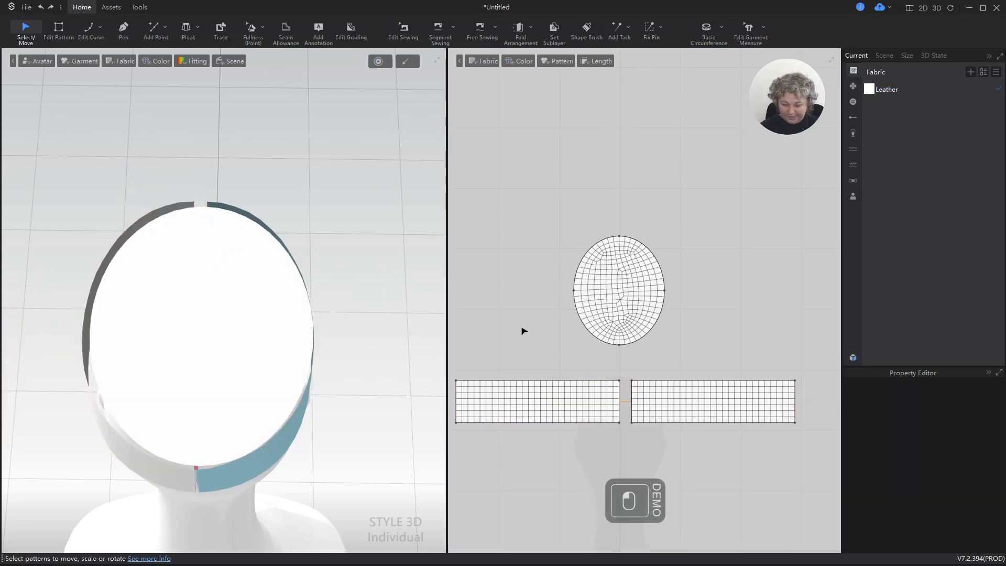
Delete the existing seam on the short edges of the band halves.
{"action": "key", "text": "b"}
{"action": "left_click", "coordinate": [633, 407]}
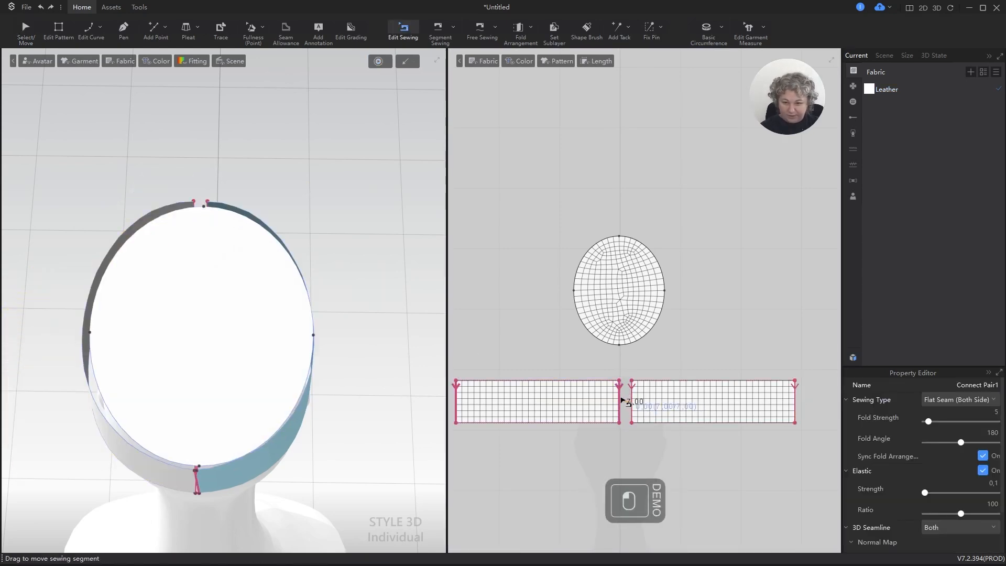
{"action": "key", "text": "Delete"}
Sew the facing inner short edges of the two band halves together, and join their outer short edges with a second segment seam.
{"action": "key", "text": "m"}
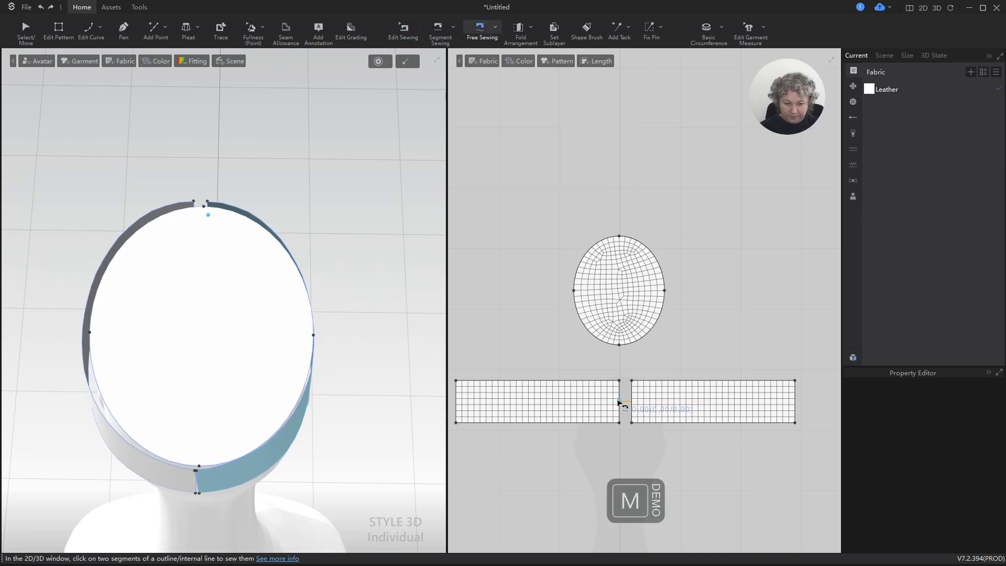
{"action": "key", "text": "n"}
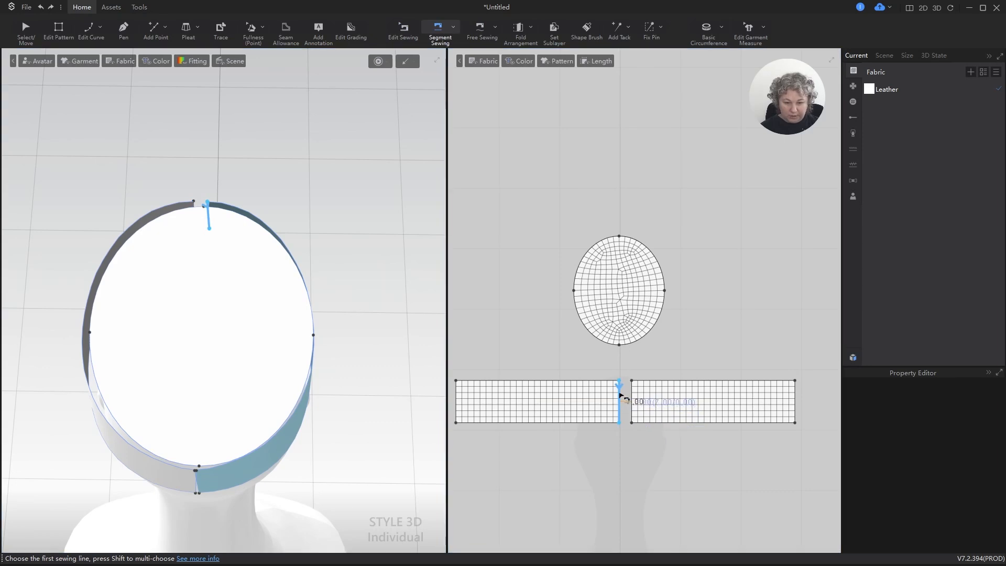
{"action": "left_click", "coordinate": [621, 403]}
{"action": "left_click", "coordinate": [632, 399]}
{"action": "left_click", "coordinate": [795, 399]}
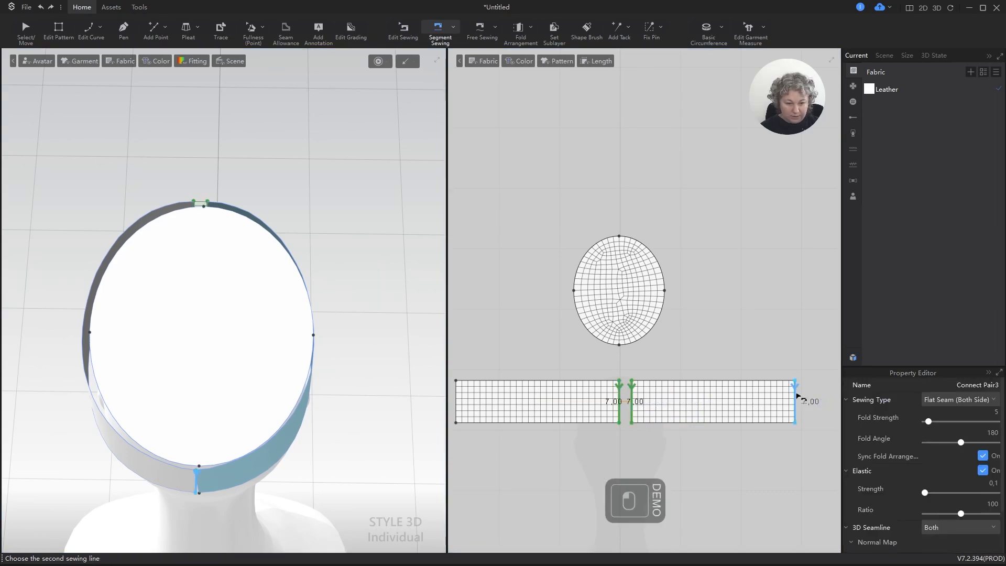
{"action": "left_click", "coordinate": [456, 402]}
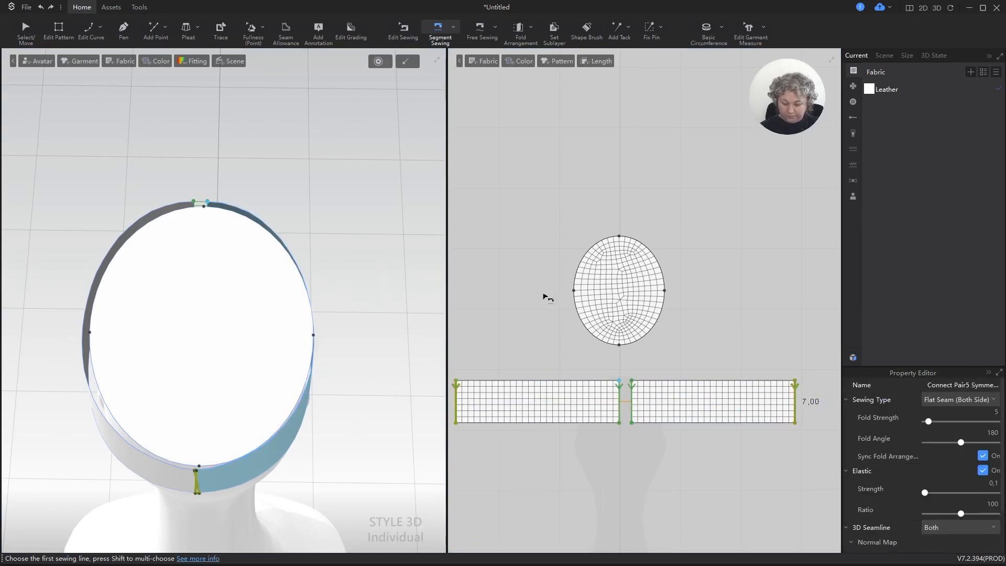
{"action": "key", "text": "a"}
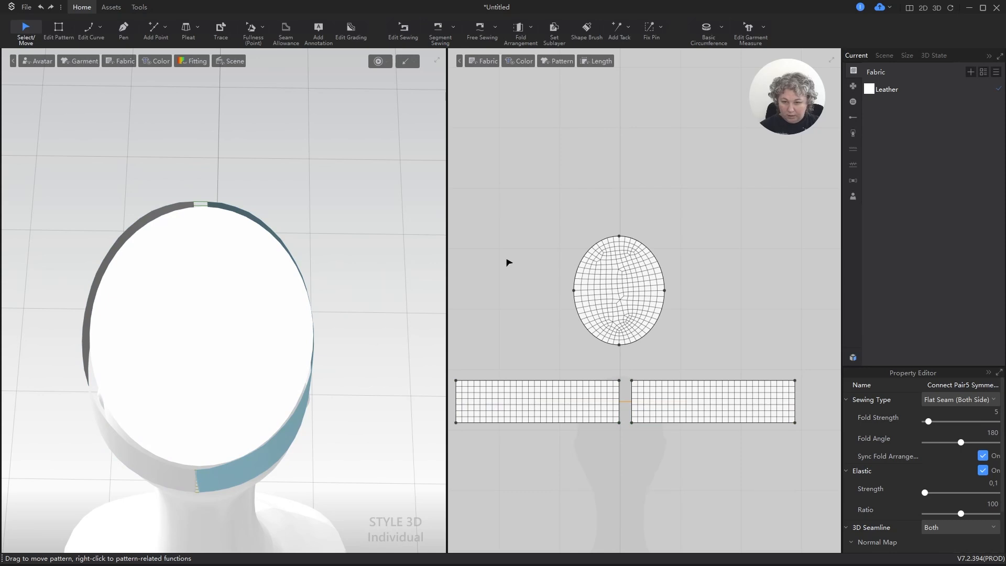
Simulate the sewn band so its seams close around the head, and freeze the oval crown top in the 3D scene.
{"action": "left_click", "coordinate": [325, 153]}
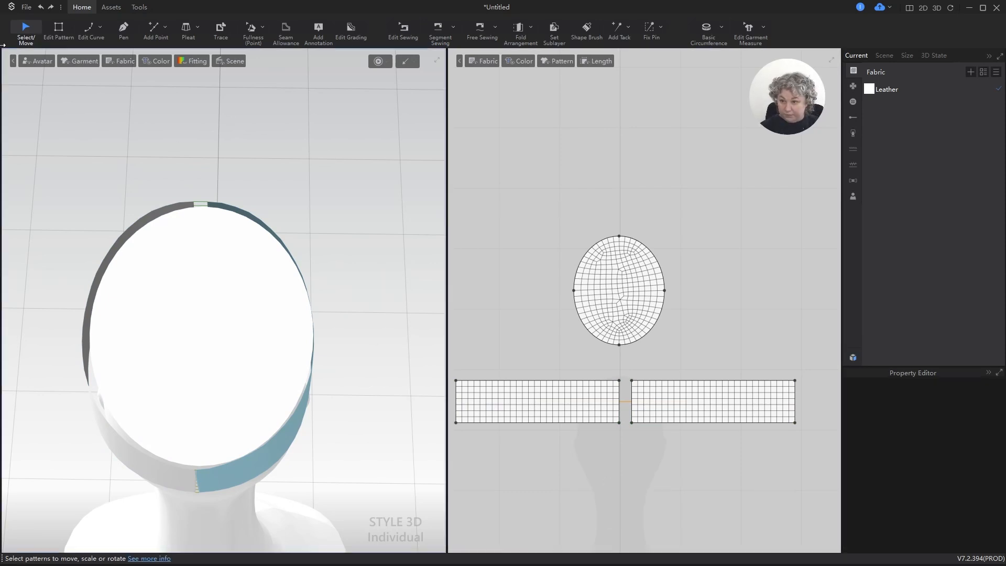
{"action": "key", "text": "space"}
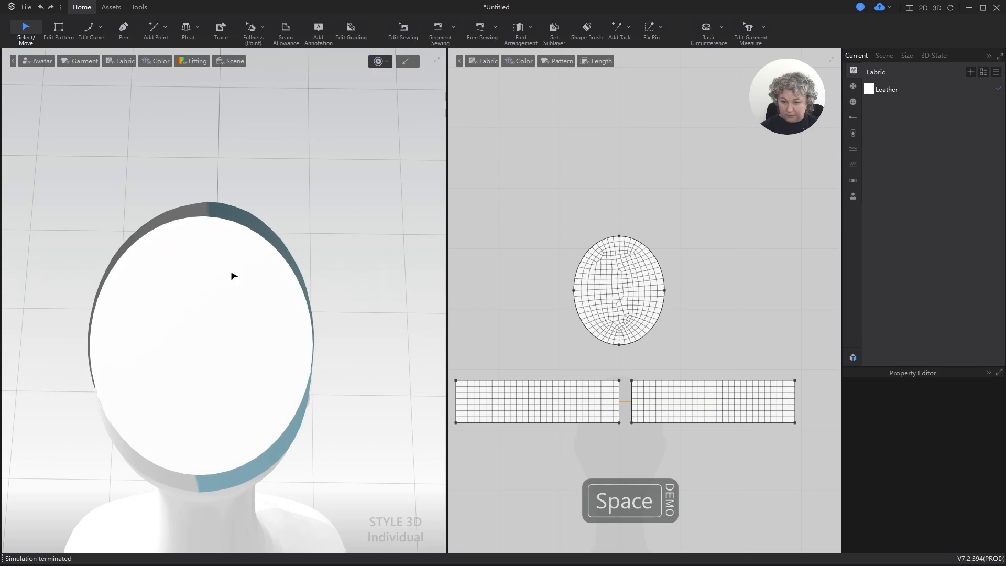
{"action": "left_click", "coordinate": [232, 275]}
{"action": "key", "text": "ctrl+k"}
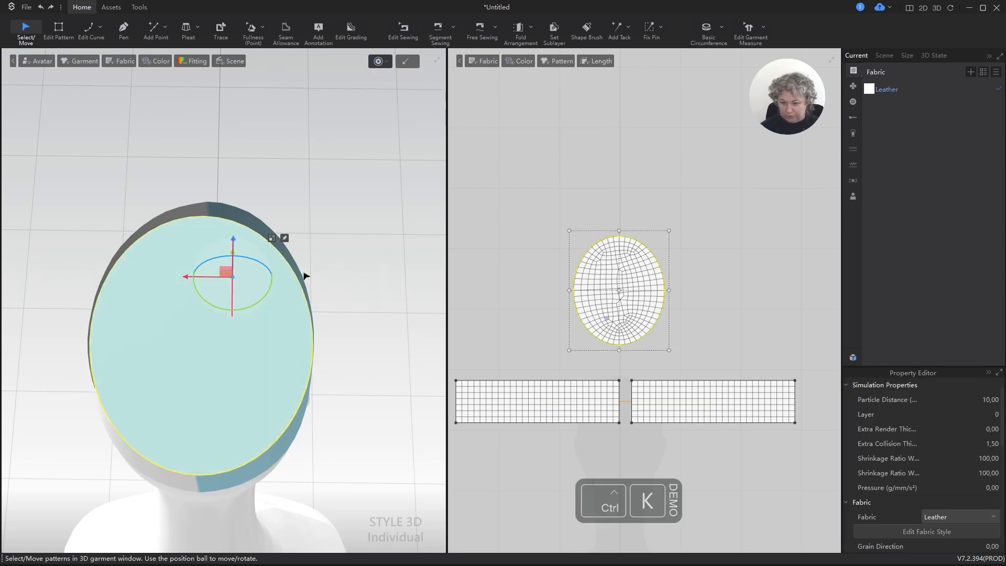
{"action": "scroll", "coordinate": [306, 276], "scroll_direction": "down", "scroll_amount": 3}
{"action": "right_click_drag", "start_coordinate": [272, 336], "coordinate": [367, 281], "text": "alt"}
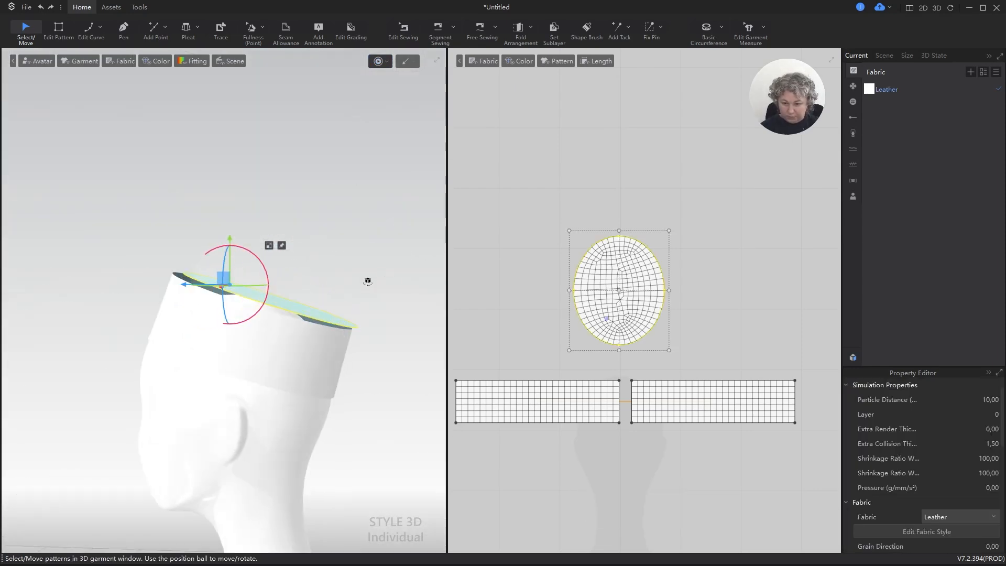
Merge the two band halves into one pattern piece along their facing inner short edges.
{"action": "left_click", "coordinate": [700, 362]}
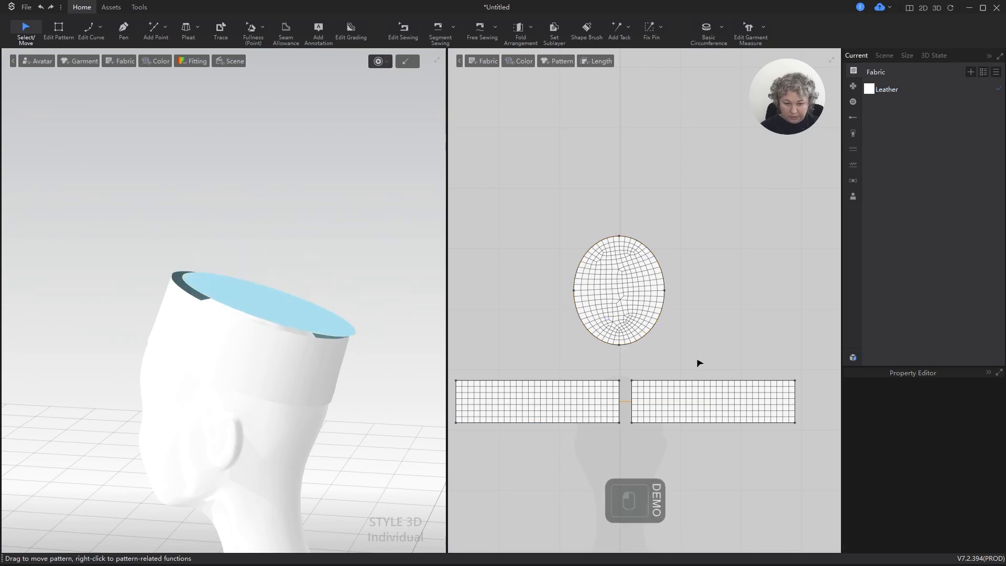
{"action": "scroll", "coordinate": [588, 399], "scroll_direction": "up", "scroll_amount": 5}
{"action": "key", "text": "z"}
{"action": "left_click", "coordinate": [563, 378]}
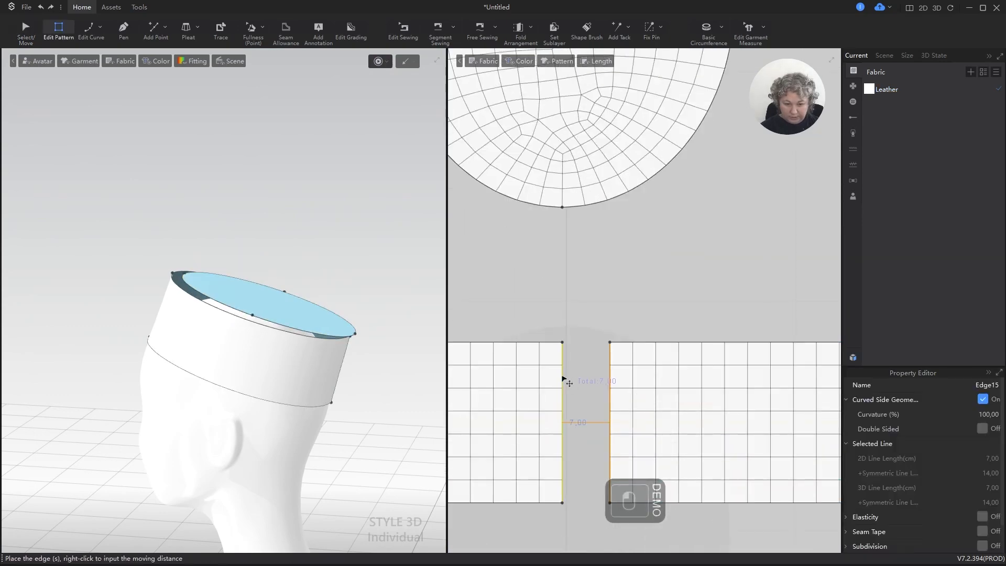
{"action": "left_click", "coordinate": [610, 373], "text": "shift"}
{"action": "right_click", "coordinate": [609, 368]}
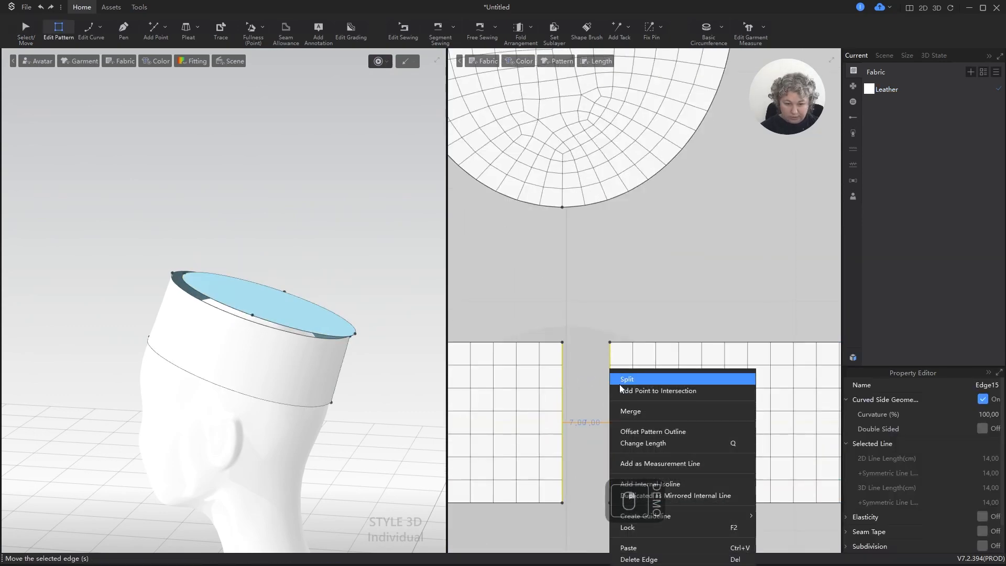
{"action": "left_click", "coordinate": [630, 411]}
{"action": "scroll", "coordinate": [613, 330], "scroll_direction": "down", "scroll_amount": 5}
Move the merged band in the 2D layout so its centre line aligns with the oval's vertical centre.
{"action": "key", "text": "a"}
{"action": "left_click", "coordinate": [601, 341]}
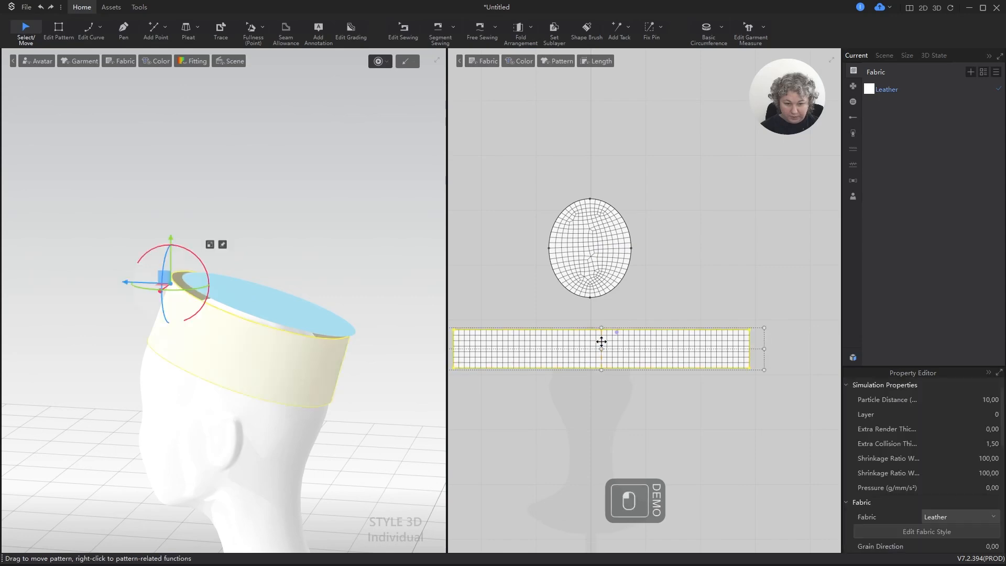
{"action": "scroll", "coordinate": [601, 341], "scroll_direction": "up", "scroll_amount": 5}
{"action": "left_click_drag", "start_coordinate": [597, 323], "coordinate": [569, 313]}
{"action": "left_click", "coordinate": [647, 250]}
{"action": "left_click", "coordinate": [627, 344]}
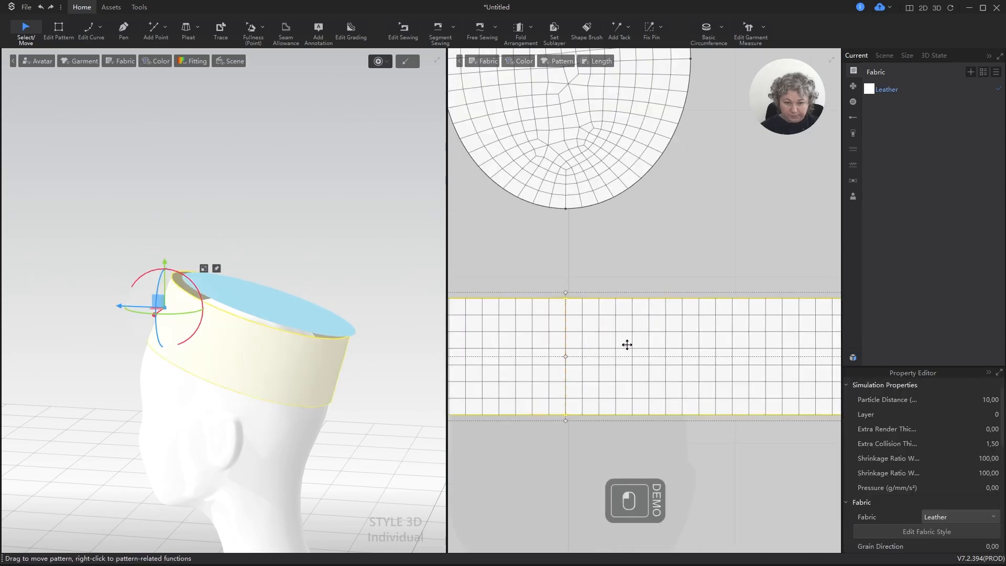
{"action": "scroll", "coordinate": [627, 344], "scroll_direction": "down", "scroll_amount": 4}
{"action": "scroll", "coordinate": [602, 231], "scroll_direction": "up", "scroll_amount": 3}
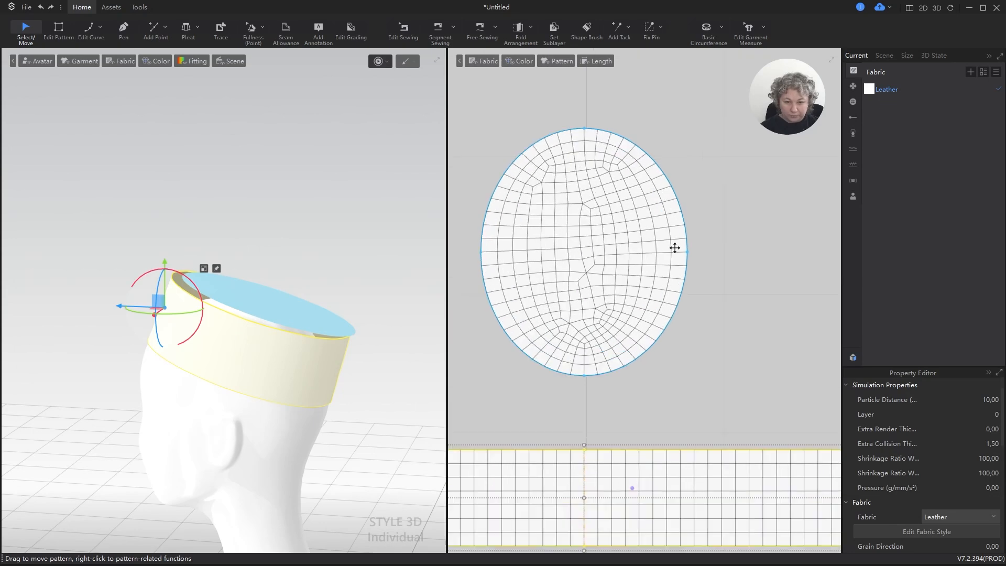
Delete the oval's right side point and unfold the remaining half symmetrically across its straight vertical edge.
{"action": "key", "text": "z"}
{"action": "left_click", "coordinate": [687, 252]}
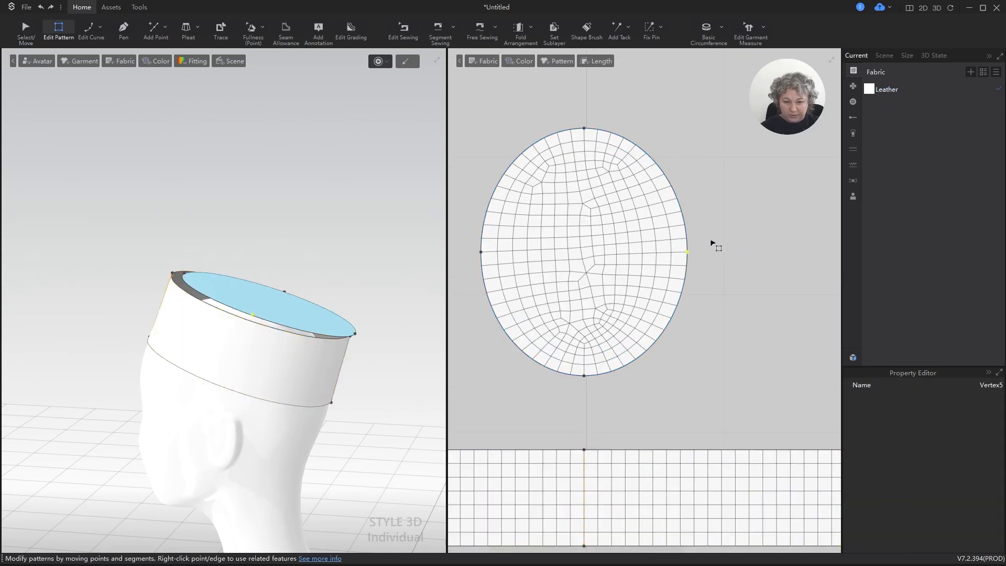
{"action": "key", "text": "Delete"}
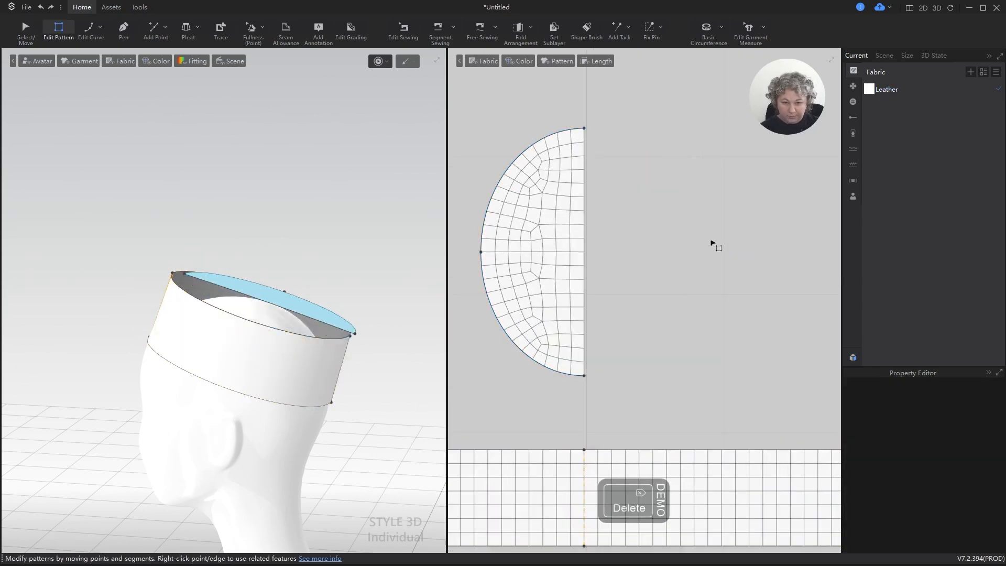
{"action": "left_click", "coordinate": [585, 216]}
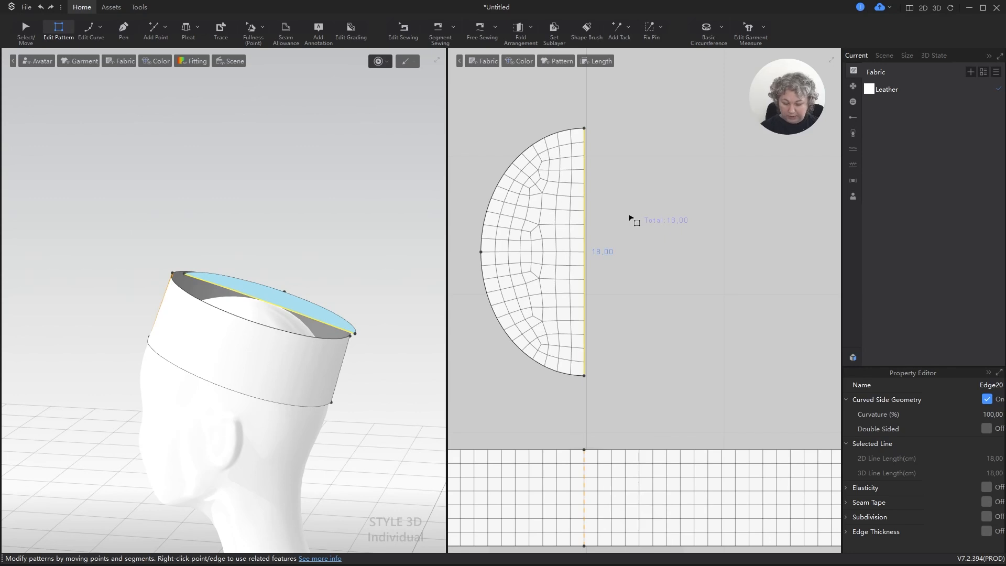
{"action": "key", "text": "alt+y"}
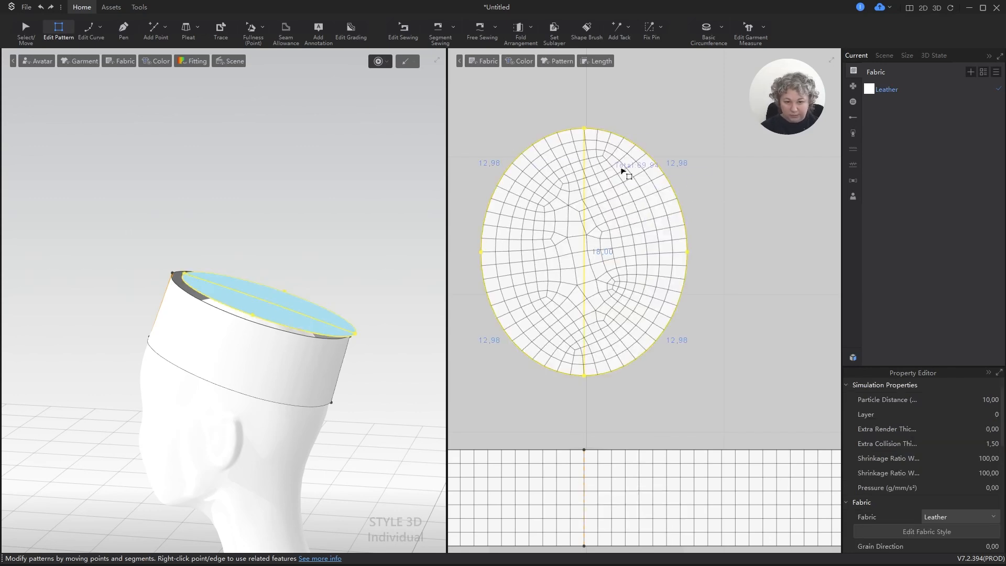
Raise the symmetric oval slightly in 3D and shift it towards the face so it sits over the band's upper opening.
{"action": "key", "text": "q"}
{"action": "left_click", "coordinate": [599, 187]}
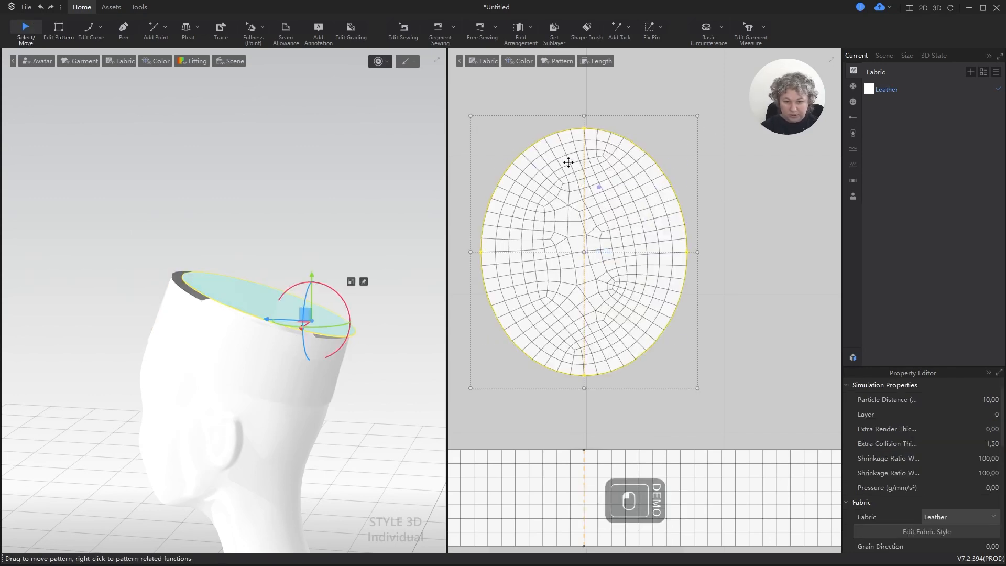
{"action": "scroll", "coordinate": [294, 193], "scroll_direction": "down", "scroll_amount": 1}
{"action": "left_click_drag", "start_coordinate": [299, 272], "coordinate": [299, 264]}
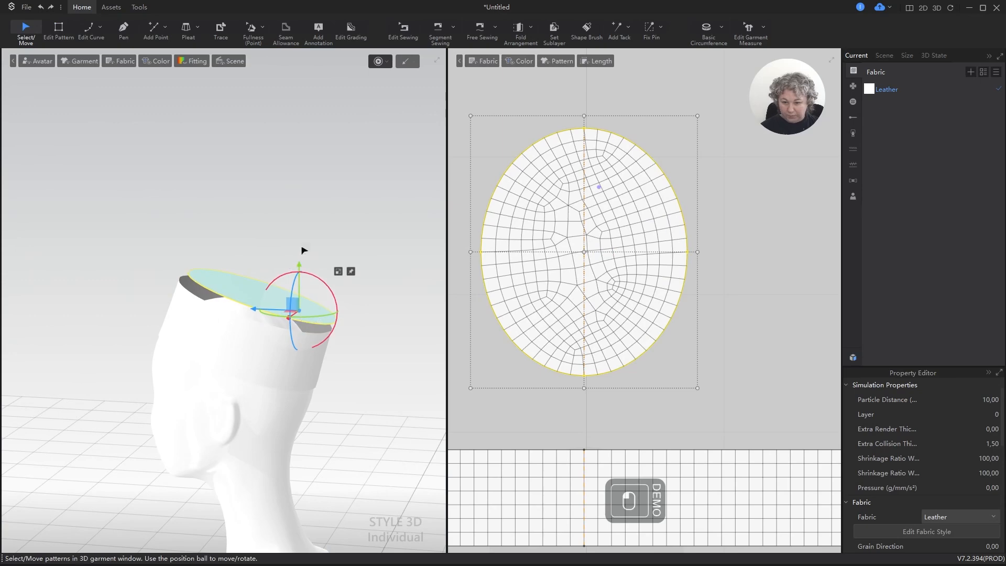
{"action": "left_click_drag", "start_coordinate": [293, 302], "coordinate": [289, 301]}
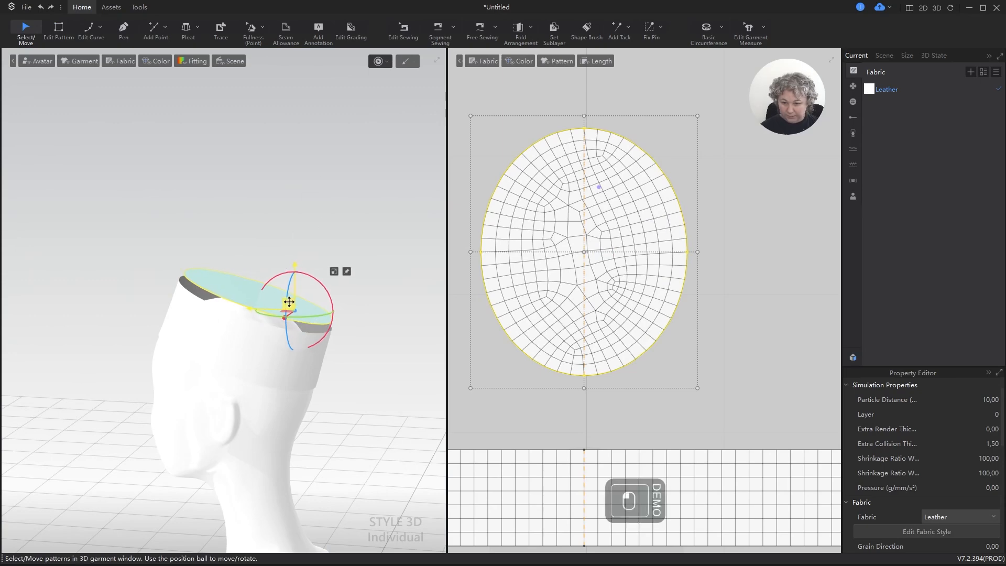
{"action": "left_click", "coordinate": [318, 193]}
{"action": "right_click_drag", "start_coordinate": [317, 193], "coordinate": [319, 235], "text": "alt"}
{"action": "scroll", "coordinate": [635, 238], "scroll_direction": "down", "scroll_amount": 4}
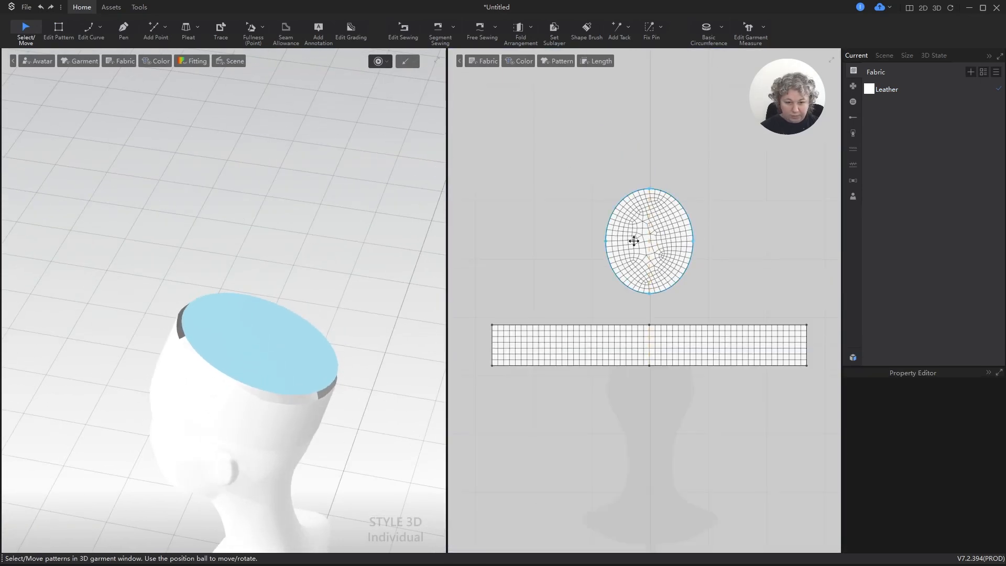
Measure half of the band's upper edge and the combined length of the oval's two left arcs for comparison.
{"action": "scroll", "coordinate": [640, 241], "scroll_direction": "up", "scroll_amount": 3}
{"action": "key", "text": "z"}
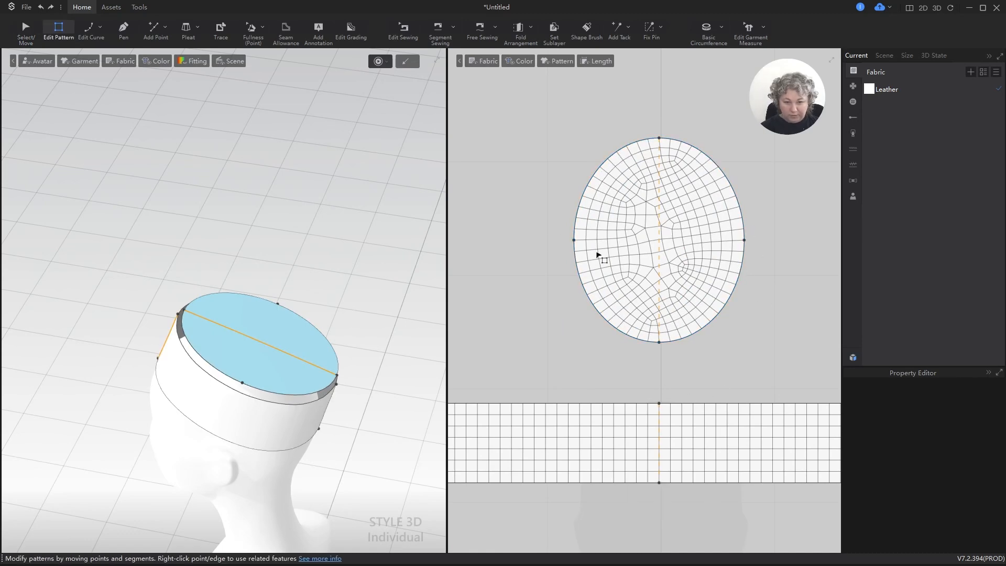
{"action": "scroll", "coordinate": [598, 256], "scroll_direction": "down", "scroll_amount": 2}
{"action": "scroll", "coordinate": [578, 364], "scroll_direction": "down", "scroll_amount": 2}
{"action": "scroll", "coordinate": [656, 305], "scroll_direction": "up", "scroll_amount": 2}
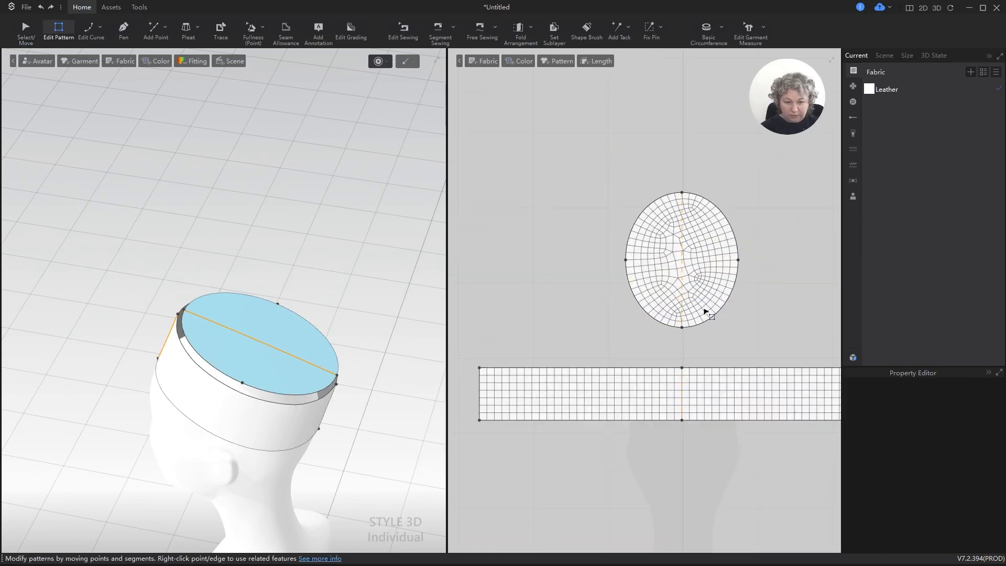
{"action": "scroll", "coordinate": [694, 253], "scroll_direction": "up", "scroll_amount": 3}
{"action": "scroll", "coordinate": [632, 208], "scroll_direction": "down", "scroll_amount": 2}
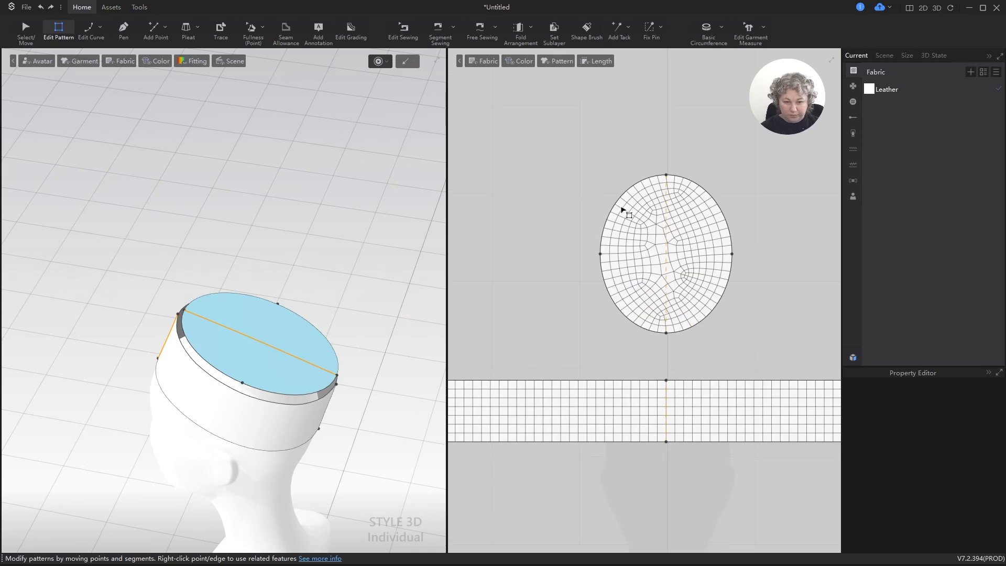
{"action": "left_click", "coordinate": [544, 382]}
{"action": "left_click", "coordinate": [610, 295]}
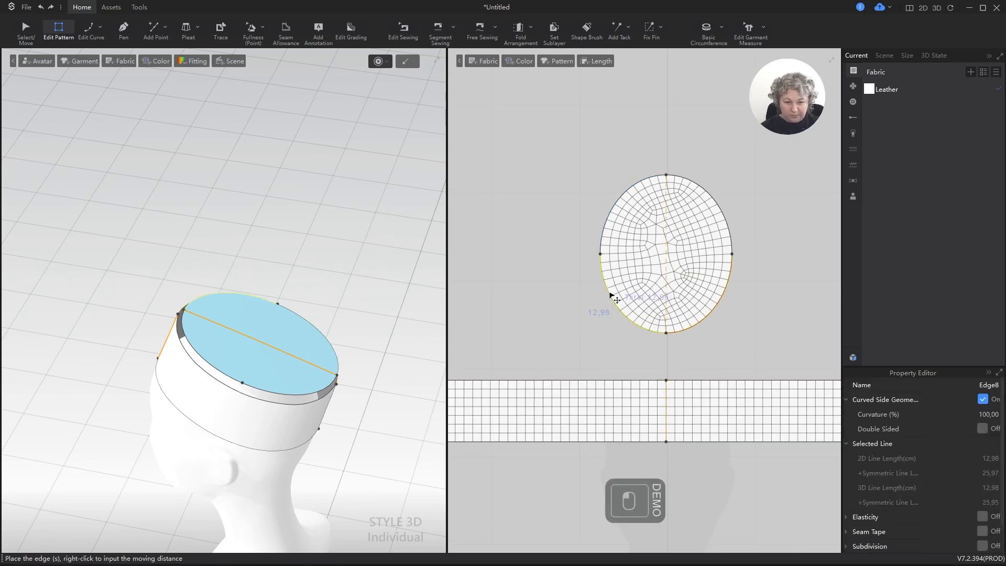
{"action": "left_click", "coordinate": [608, 217], "text": "shift"}
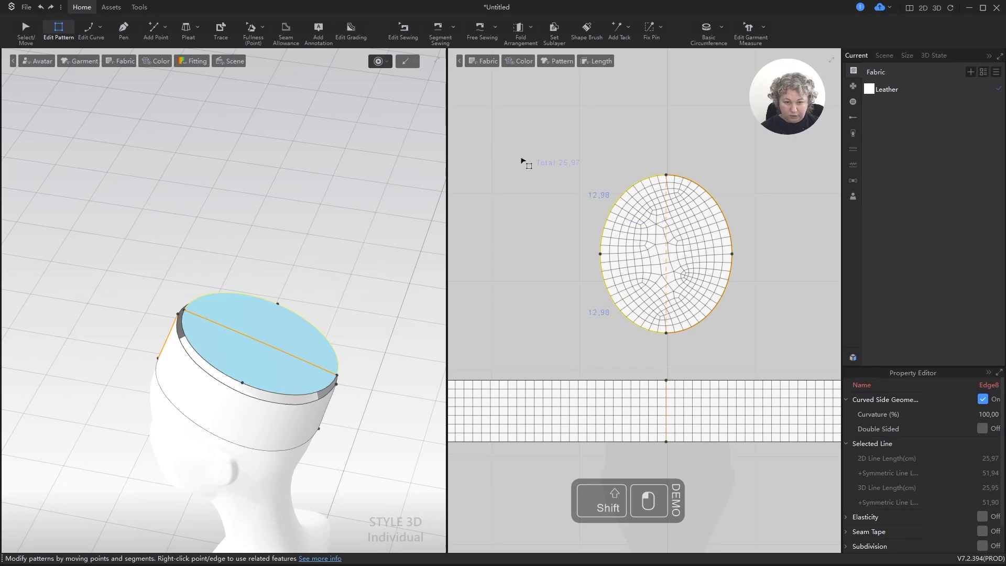
{"action": "scroll", "coordinate": [597, 202], "scroll_direction": "down", "scroll_amount": 3}
{"action": "scroll", "coordinate": [545, 218], "scroll_direction": "up", "scroll_amount": 5}
Try scaling the oval crown top to a width of 16 cm, and undo the change.
{"action": "key", "text": "a"}
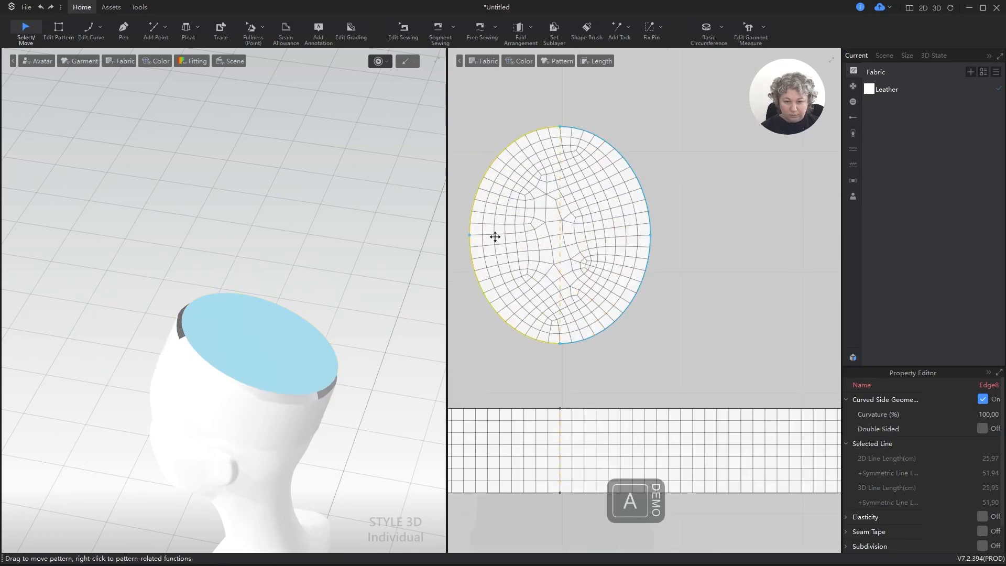
{"action": "scroll", "coordinate": [583, 238], "scroll_direction": "down", "scroll_amount": 1}
{"action": "left_click", "coordinate": [581, 238]}
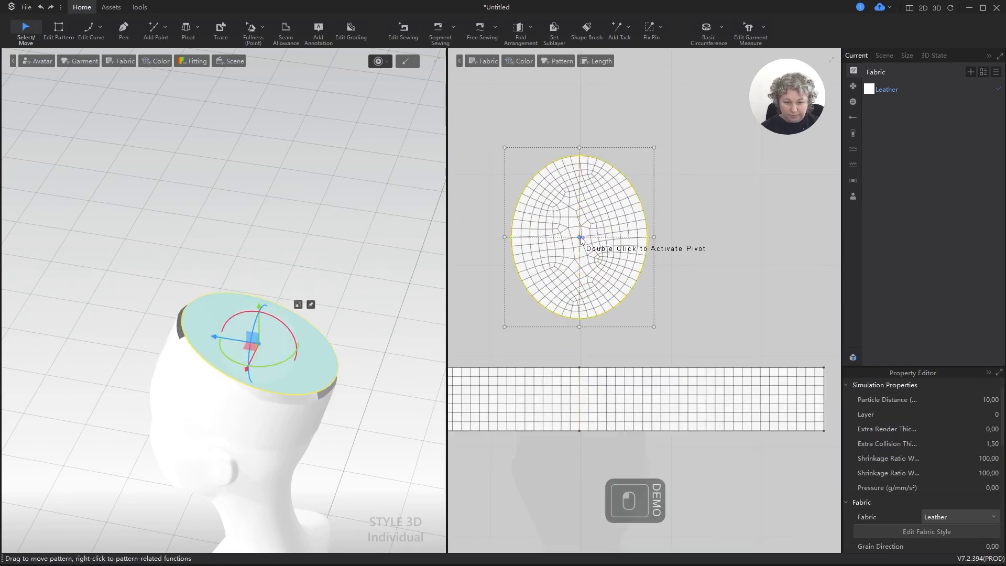
{"action": "scroll", "coordinate": [543, 281], "scroll_direction": "up", "scroll_amount": 4}
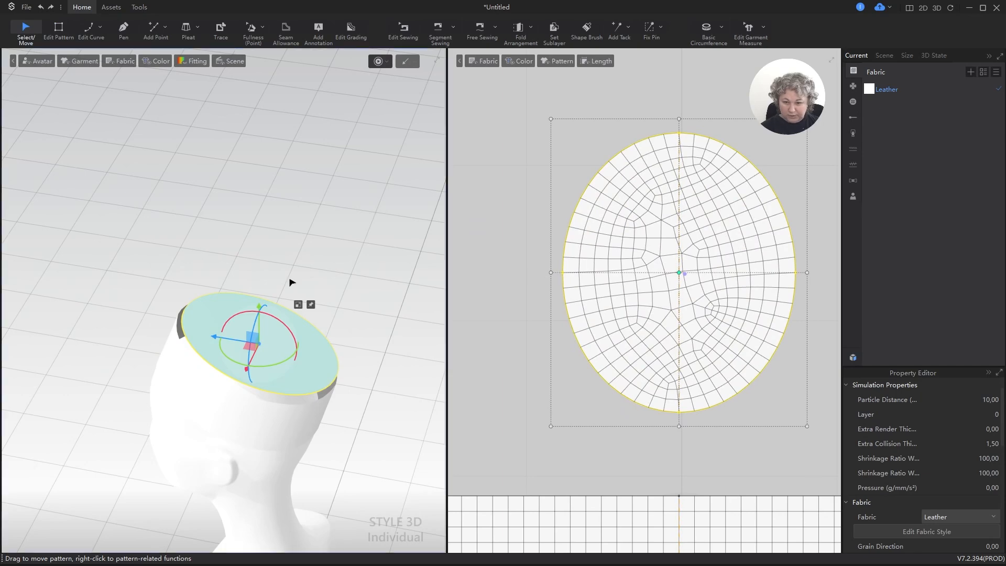
{"action": "right_click_drag", "start_coordinate": [341, 355], "coordinate": [265, 377], "text": "alt"}
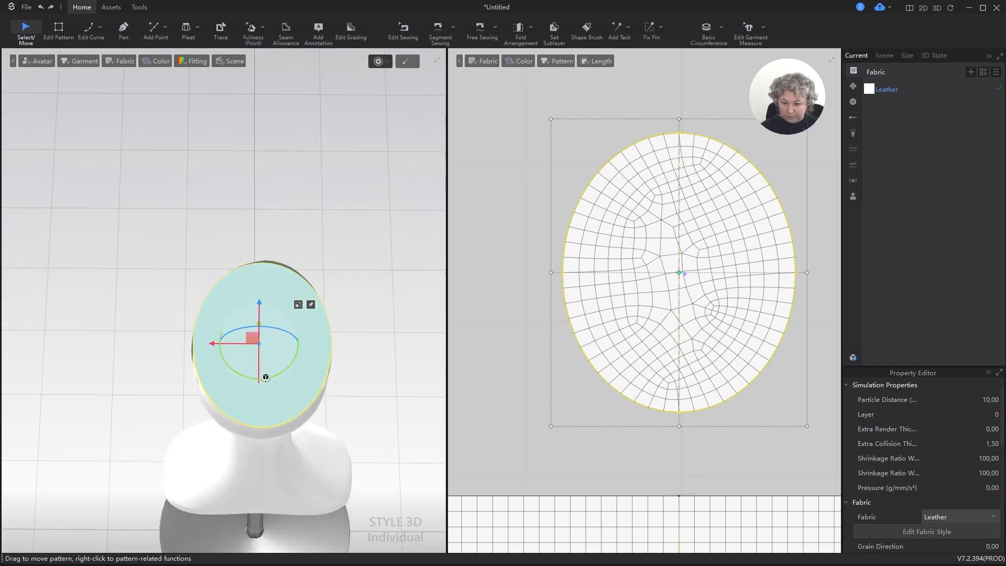
{"action": "scroll", "coordinate": [579, 278], "scroll_direction": "up", "scroll_amount": 4}
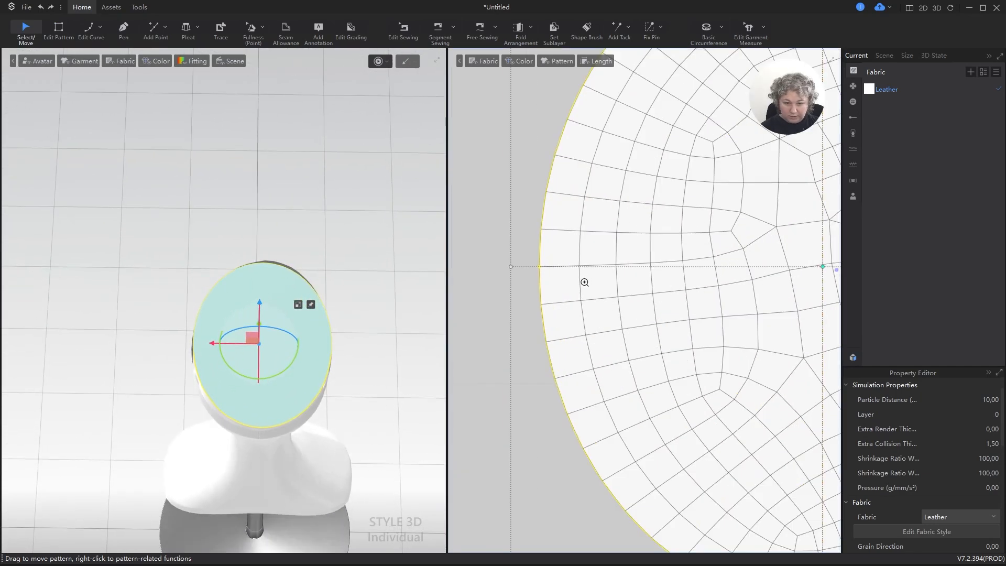
{"action": "left_click_drag", "start_coordinate": [511, 267], "coordinate": [503, 268]}
{"action": "right_click", "coordinate": [502, 269]}
{"action": "double_click", "coordinate": [545, 291]}
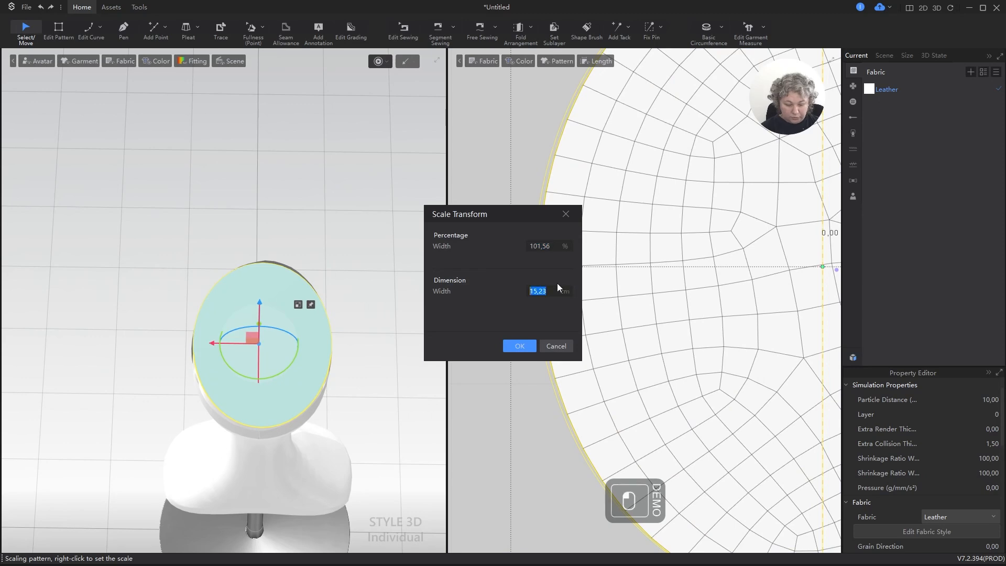
{"action": "type", "text": "16"}
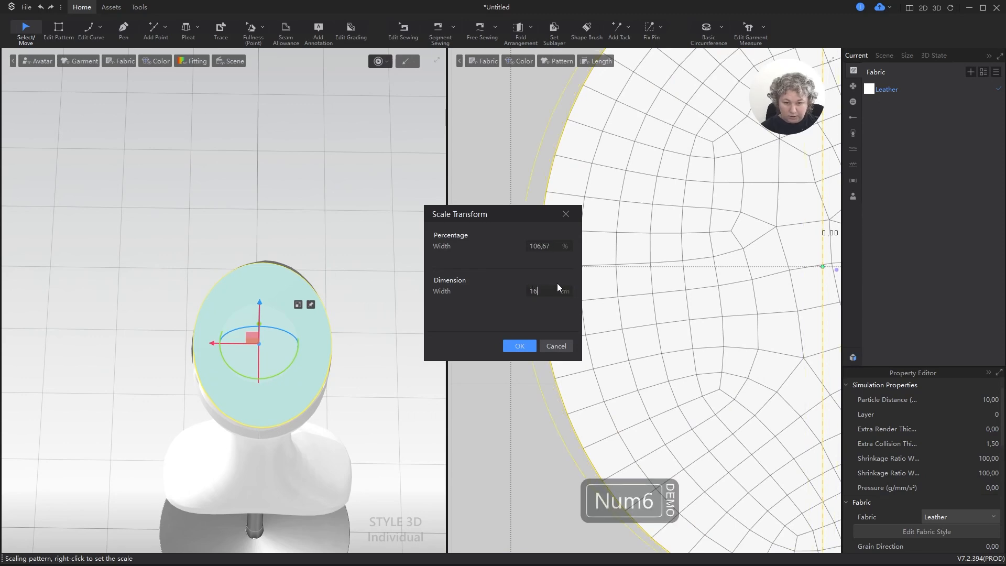
{"action": "key", "text": "Return"}
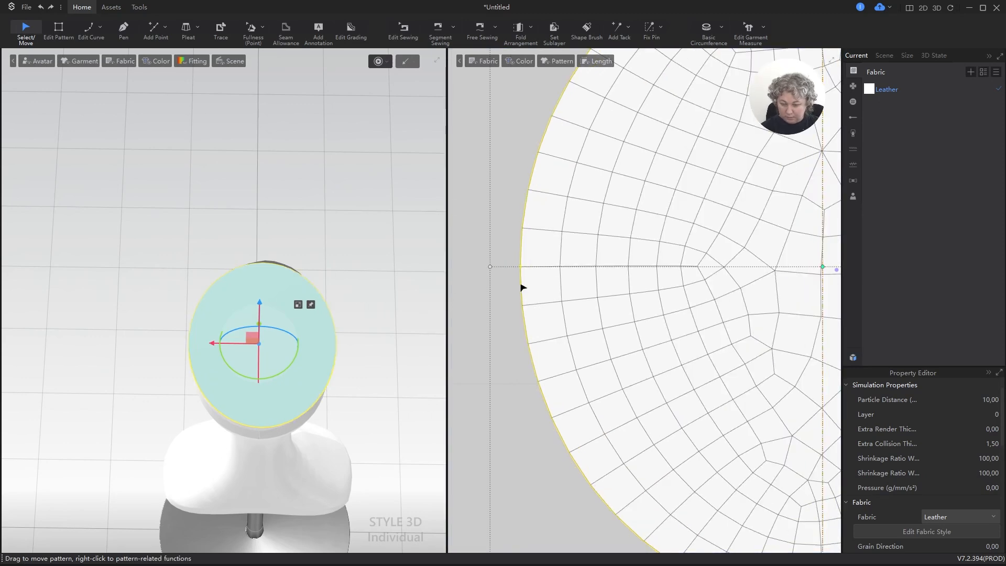
{"action": "key", "text": "ctrl+z"}
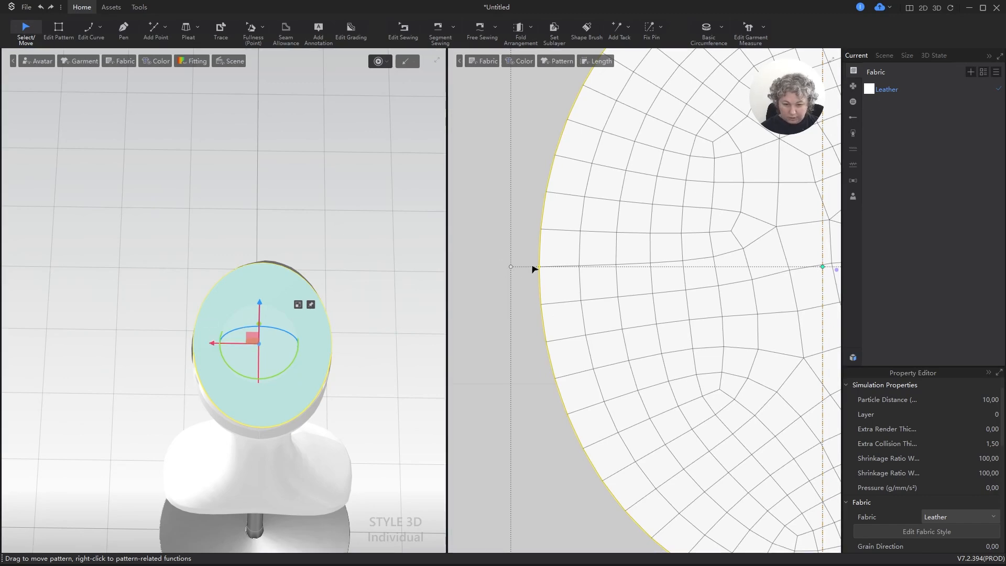
Scale the oval crown top vertically to a height of 19 cm.
{"action": "scroll", "coordinate": [558, 324], "scroll_direction": "down", "scroll_amount": 5}
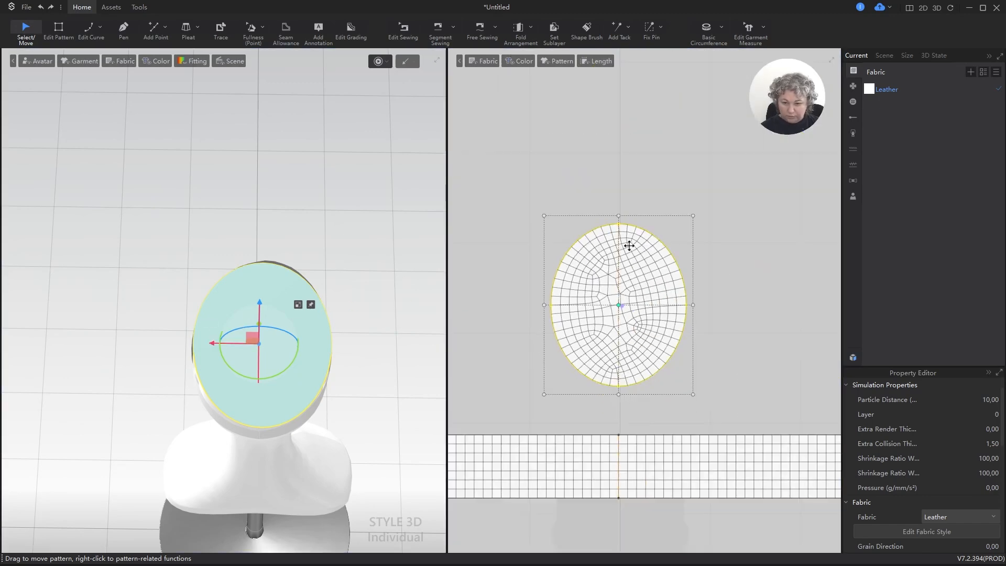
{"action": "scroll", "coordinate": [628, 246], "scroll_direction": "up", "scroll_amount": 5}
{"action": "left_click_drag", "start_coordinate": [593, 153], "coordinate": [595, 135]}
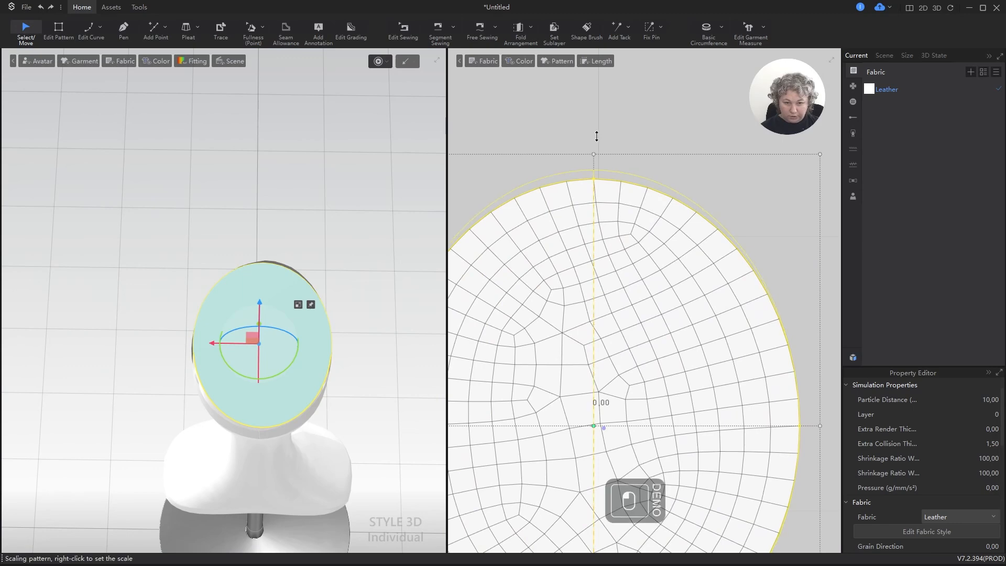
{"action": "right_click", "coordinate": [595, 135]}
{"action": "left_click", "coordinate": [550, 318]}
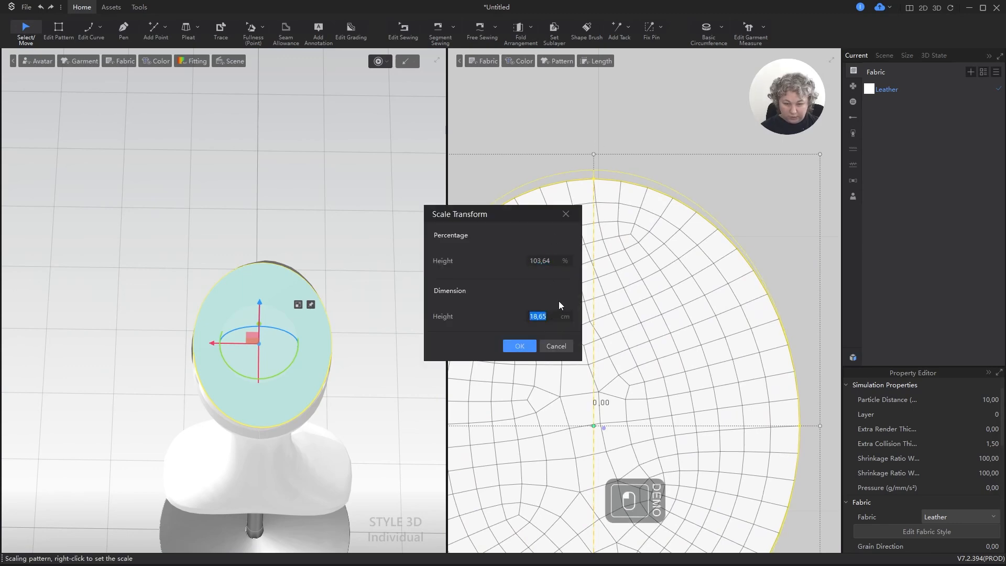
{"action": "type", "text": "19"}
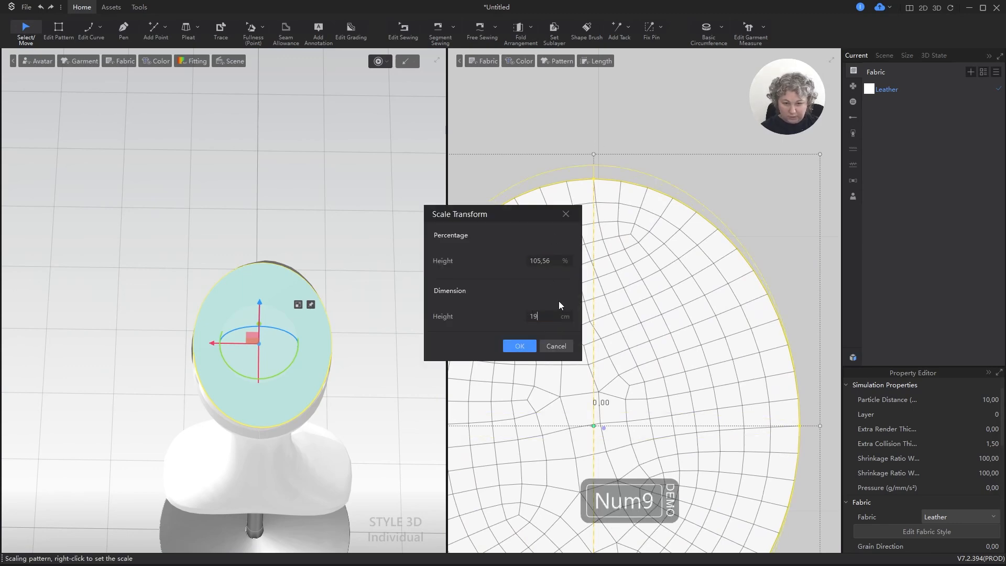
{"action": "key", "text": "Return"}
Measure the combined length of the oval's two left arcs after the height scaling.
{"action": "key", "text": "z"}
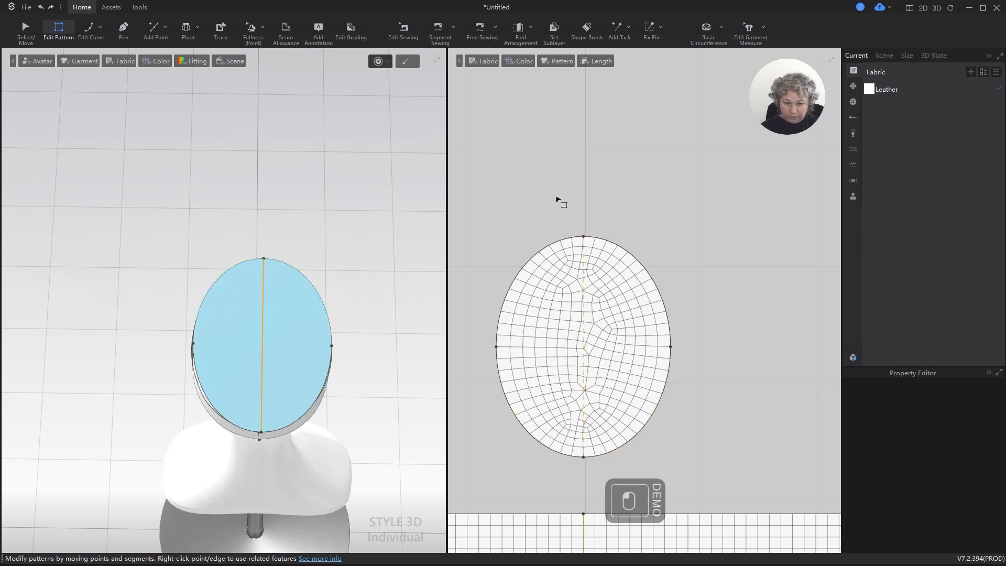
{"action": "left_click", "coordinate": [547, 249]}
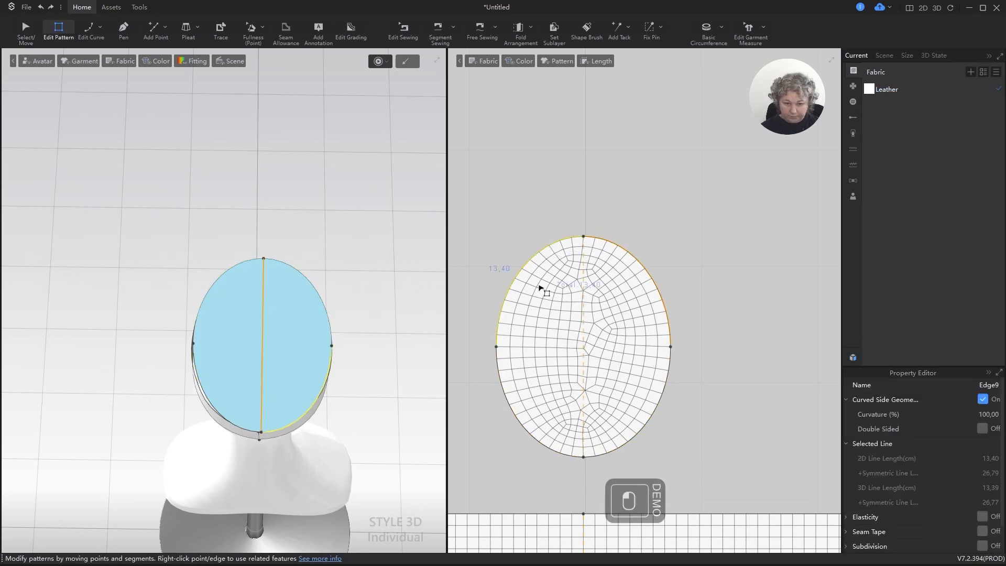
{"action": "left_click", "coordinate": [502, 385], "text": "shift"}
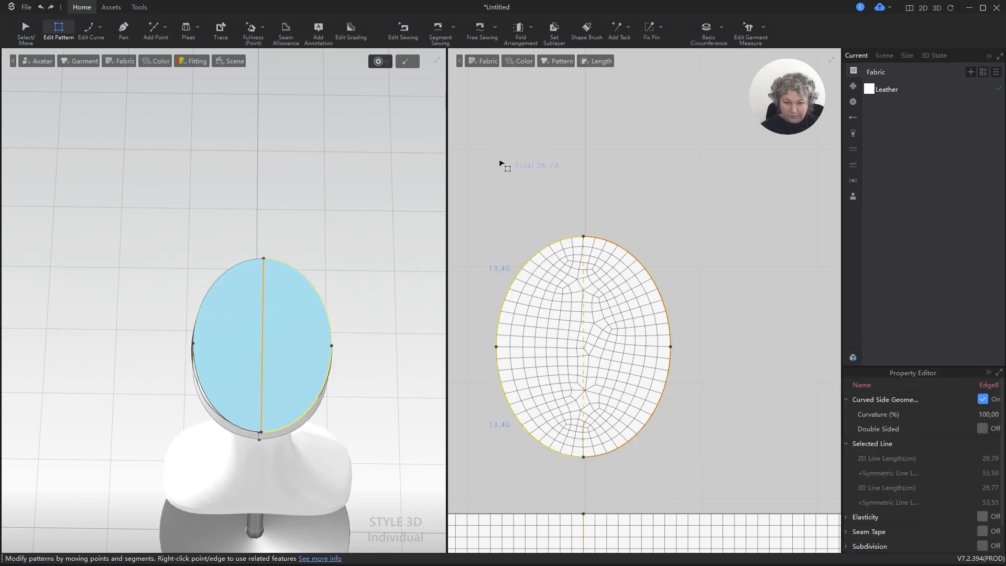
{"action": "key", "text": "z"}
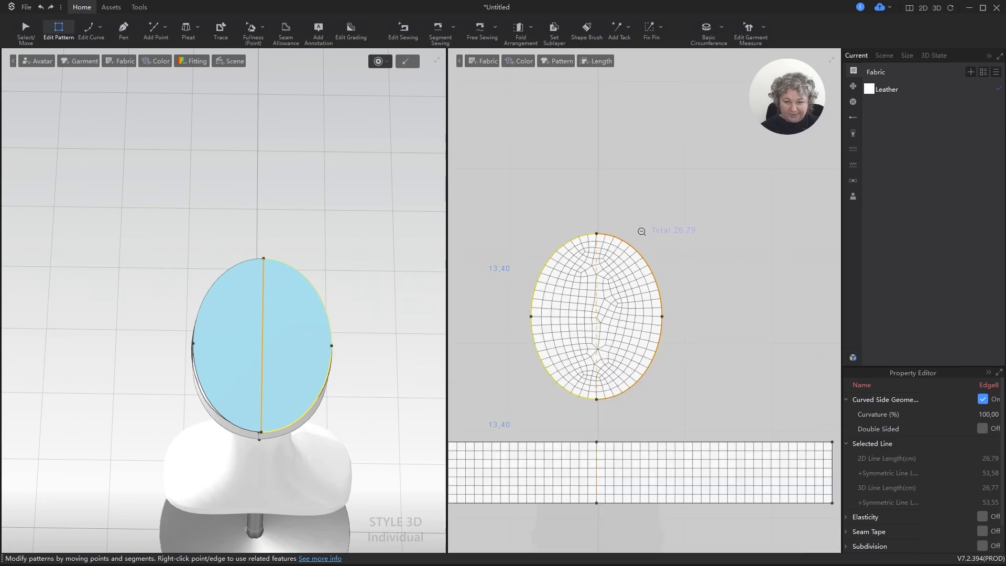
Move the oval's left side point 0.3 cm horizontally outwards to widen the crown top.
{"action": "left_click", "coordinate": [515, 295]}
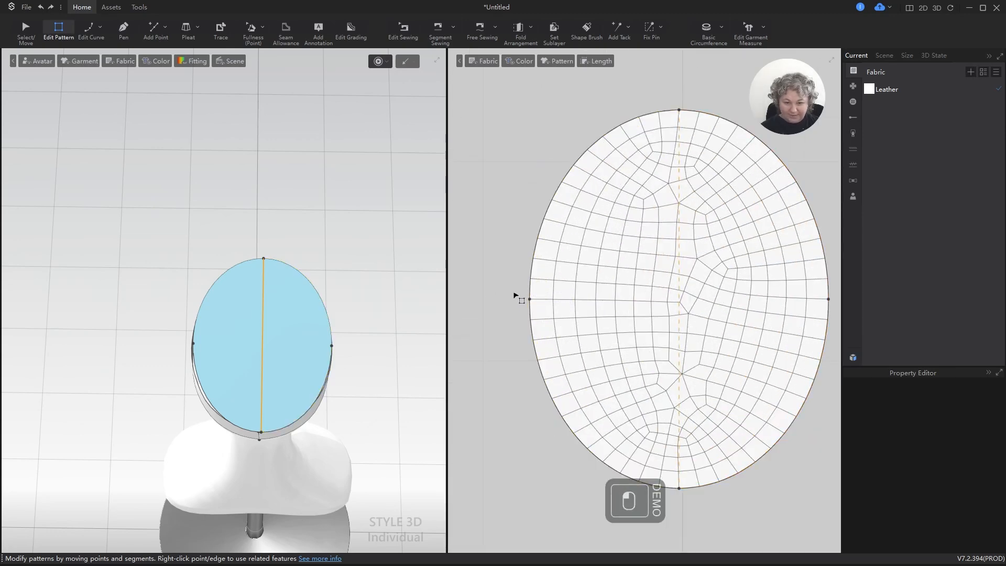
{"action": "scroll", "coordinate": [515, 296], "scroll_direction": "up", "scroll_amount": 5}
{"action": "left_click_drag", "start_coordinate": [551, 305], "coordinate": [546, 305]}
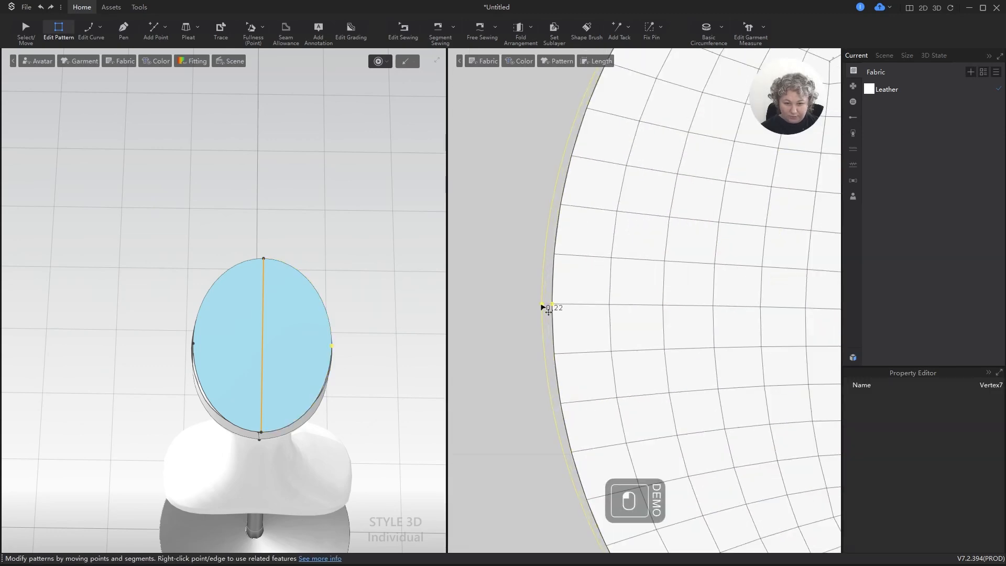
{"action": "right_click", "coordinate": [541, 304]}
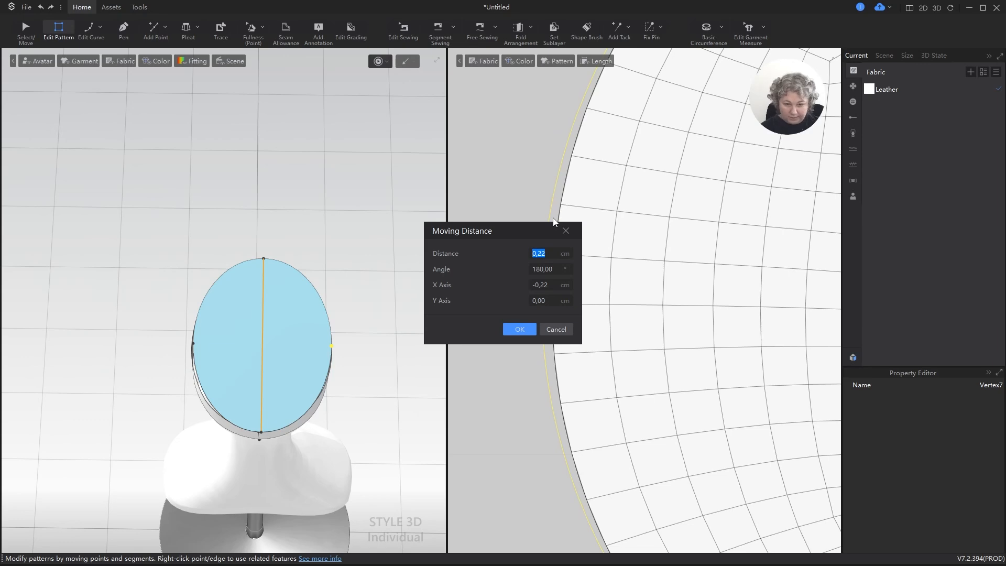
{"action": "key", "text": "Right"}
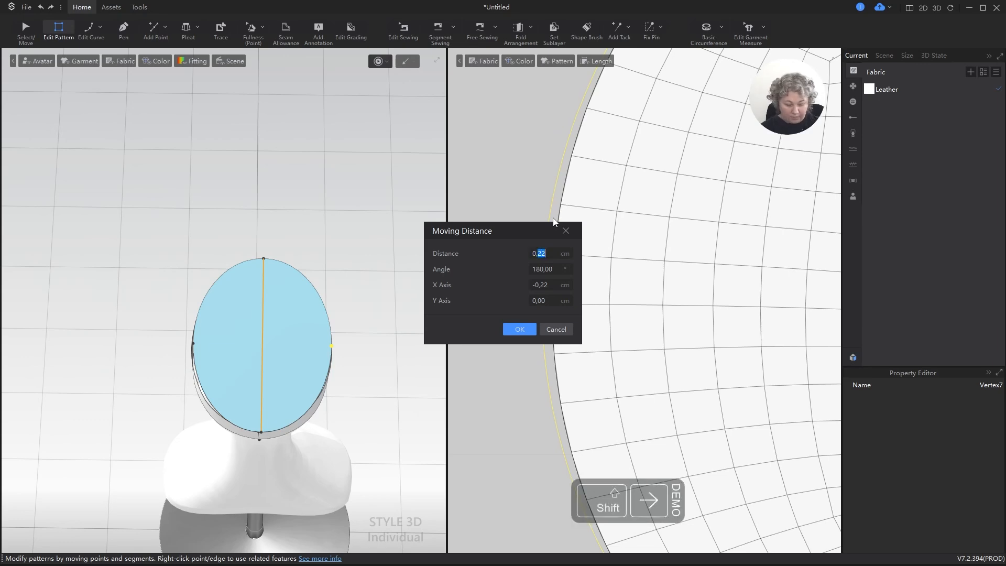
{"action": "type", "text": "3"}
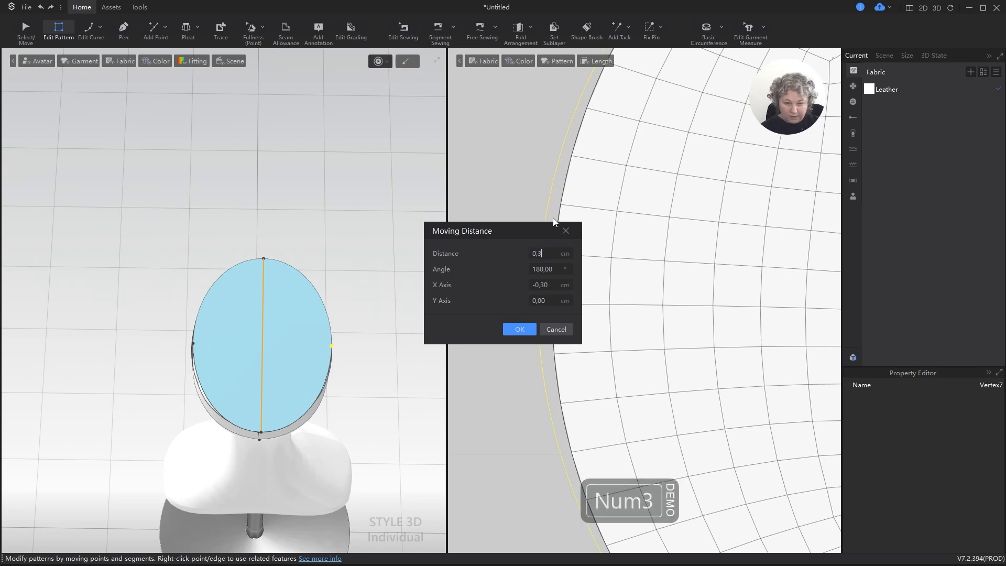
{"action": "left_click", "coordinate": [519, 329]}
{"action": "left_click", "coordinate": [491, 290]}
Measure the two left arcs of the widened oval together.
{"action": "scroll", "coordinate": [497, 304], "scroll_direction": "down", "scroll_amount": 5}
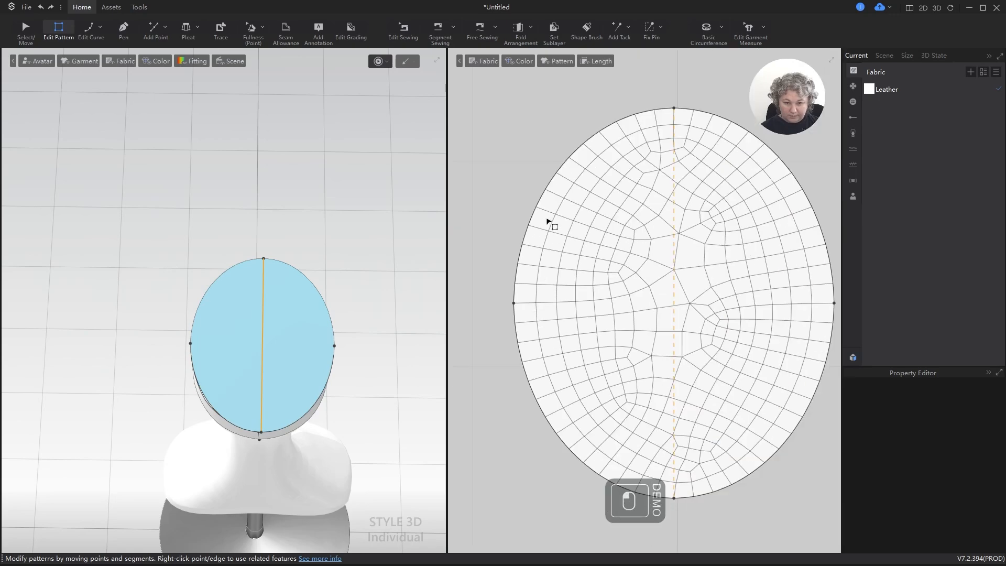
{"action": "left_click", "coordinate": [545, 203]}
{"action": "left_click", "coordinate": [524, 358], "text": "shift"}
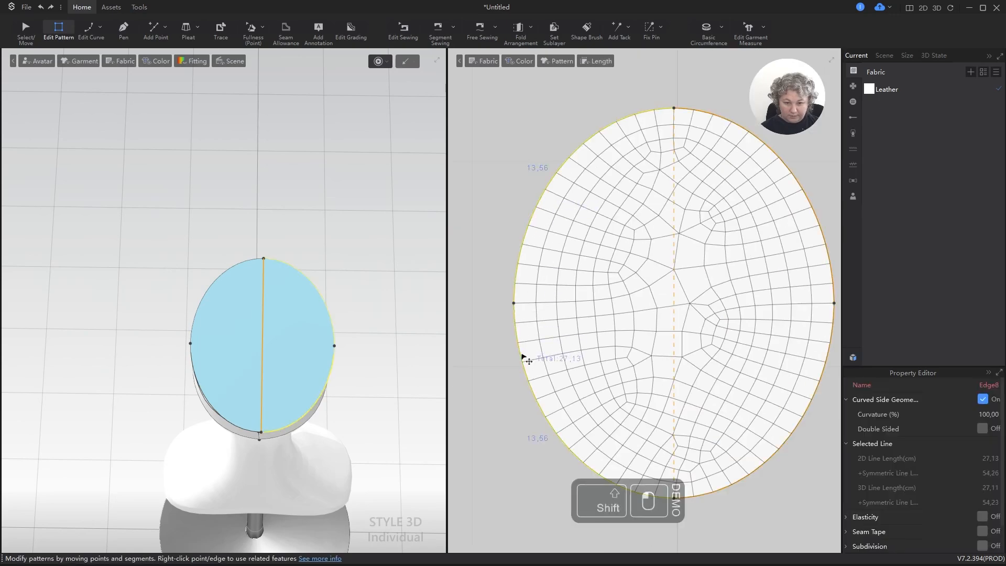
Move the oval's left side point 0.1 cm horizontally back towards the centre.
{"action": "scroll", "coordinate": [499, 291], "scroll_direction": "up", "scroll_amount": 8}
{"action": "key", "text": "z"}
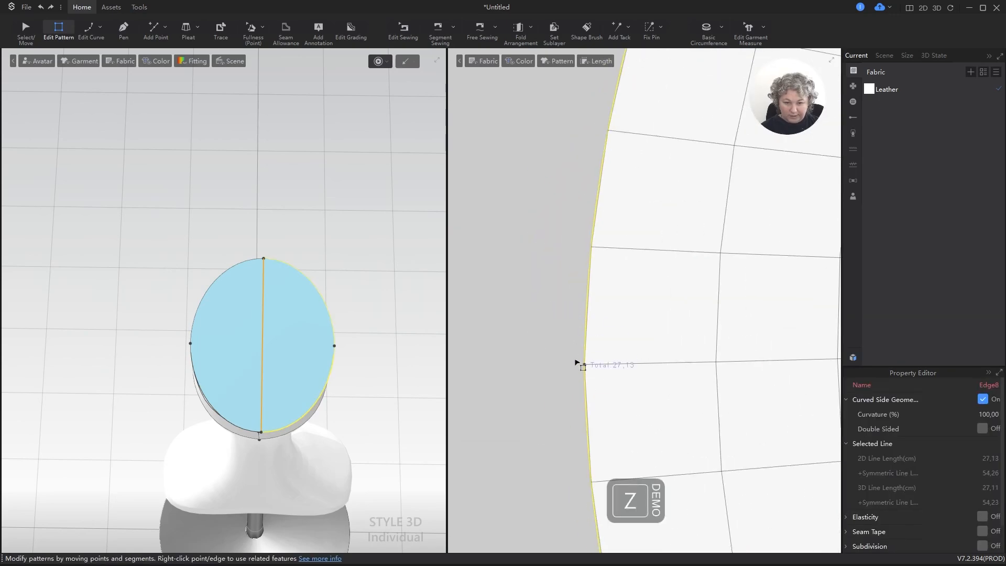
{"action": "left_click", "coordinate": [585, 365]}
{"action": "left_click_drag", "start_coordinate": [585, 365], "coordinate": [600, 363], "text": "shift"}
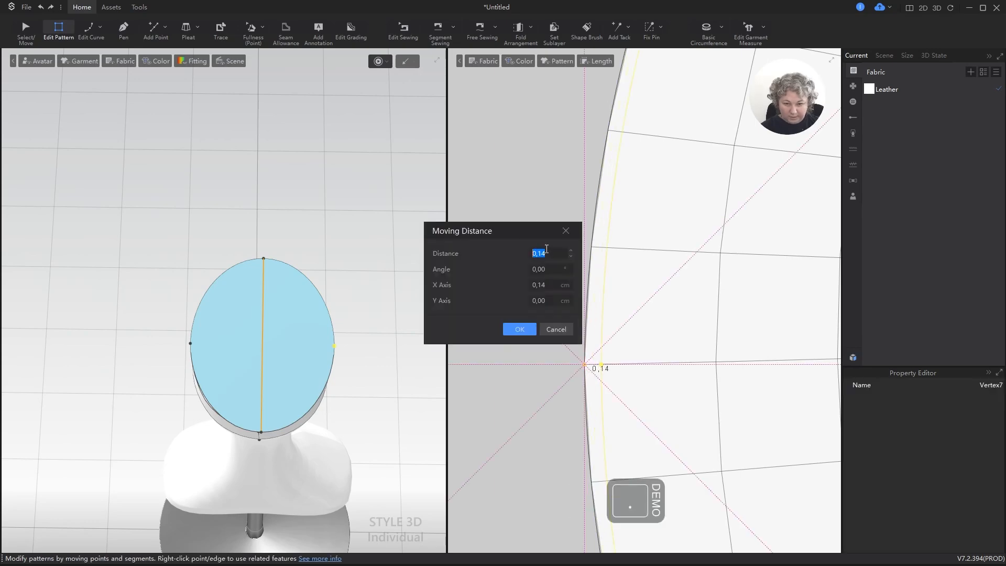
{"action": "type", "text": "1"}
{"action": "key", "text": "Return"}
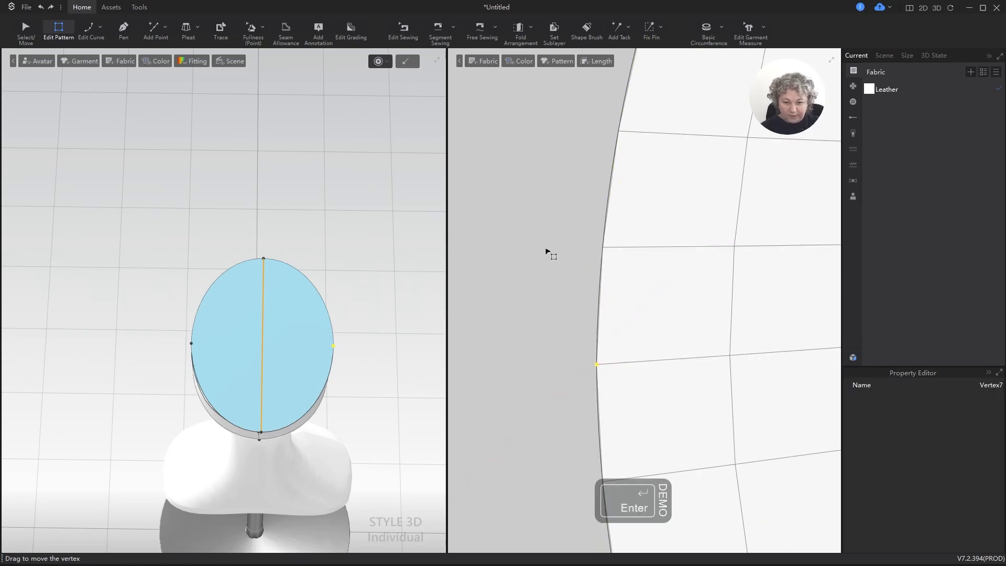
Recheck the total length of the oval's upper and lower left arcs.
{"action": "key", "text": "z"}
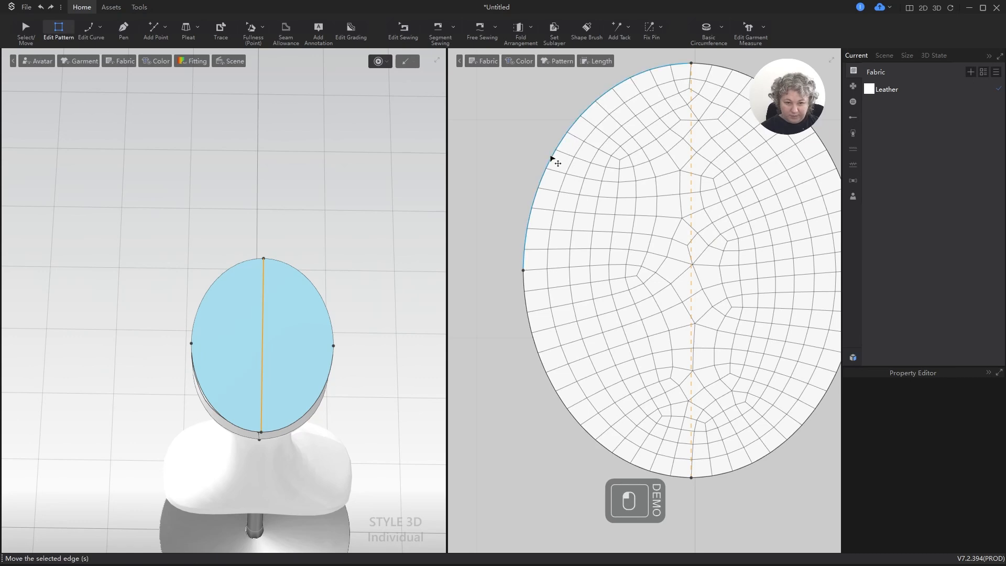
{"action": "left_click", "coordinate": [552, 159]}
{"action": "left_click", "coordinate": [527, 313], "text": "shift"}
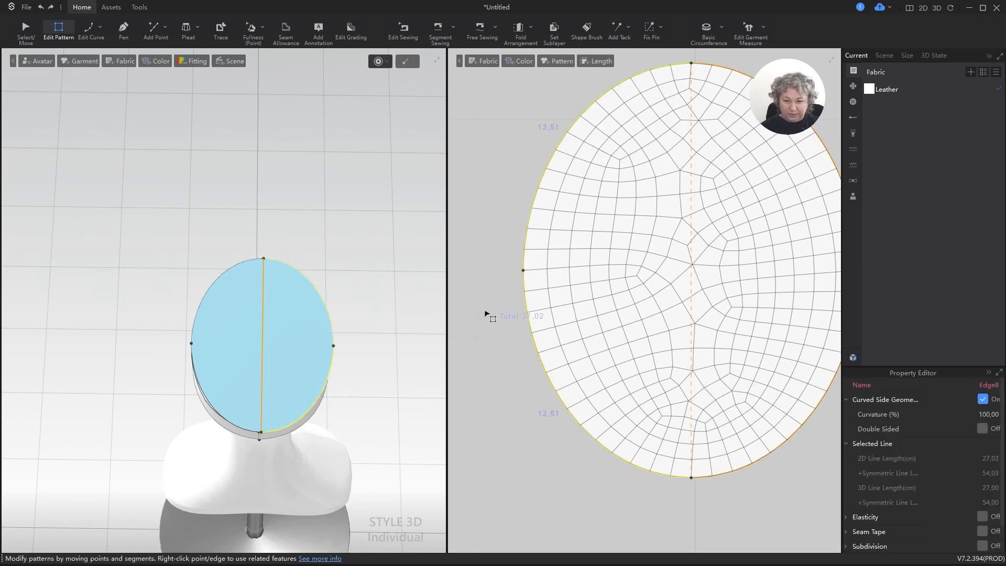
Shift the oval's left side point inwards by 0.01 cm at an angle of 0°.
{"action": "scroll", "coordinate": [522, 275], "scroll_direction": "up", "scroll_amount": 6}
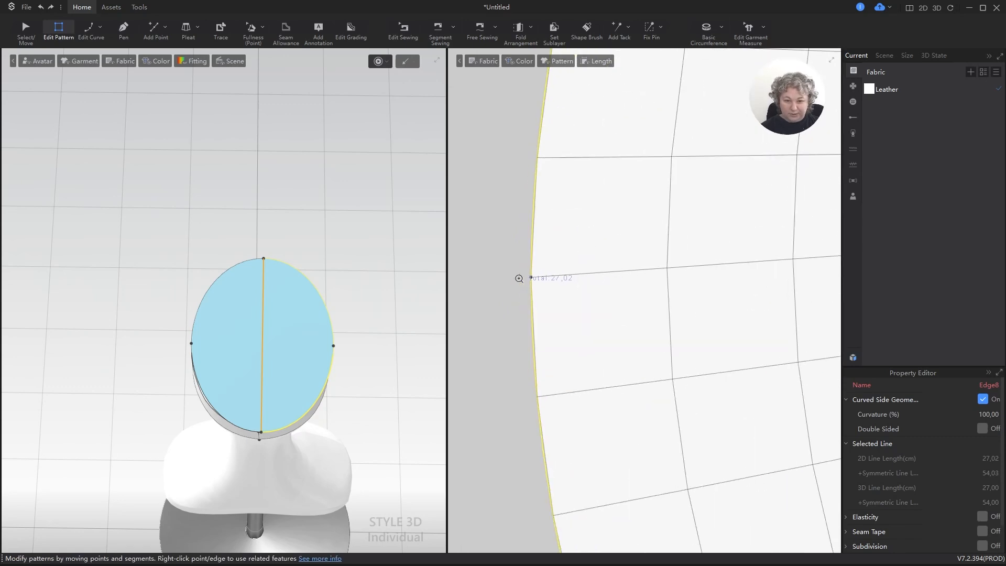
{"action": "scroll", "coordinate": [518, 278], "scroll_direction": "up", "scroll_amount": 2}
{"action": "left_click", "coordinate": [559, 279]}
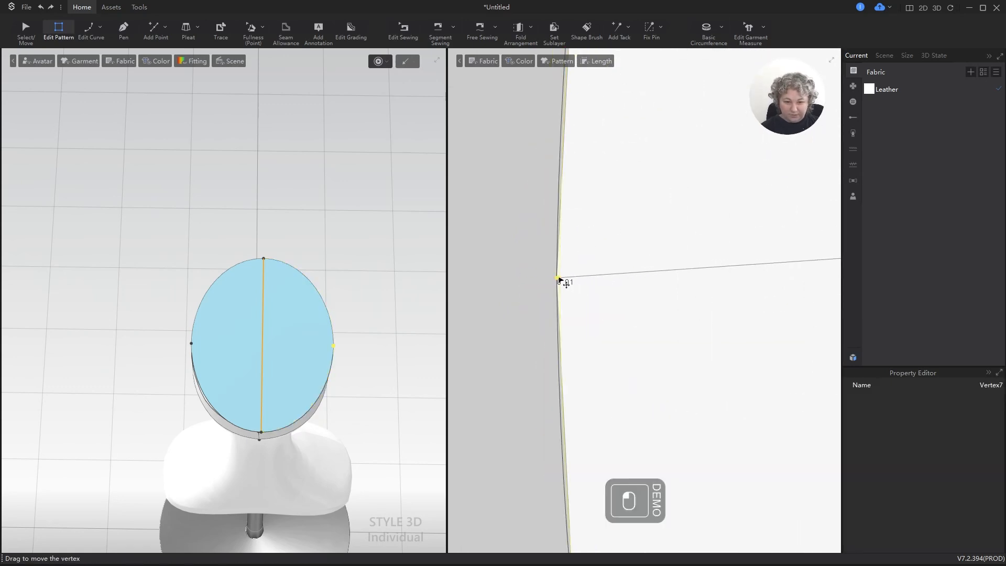
{"action": "key", "text": "Return"}
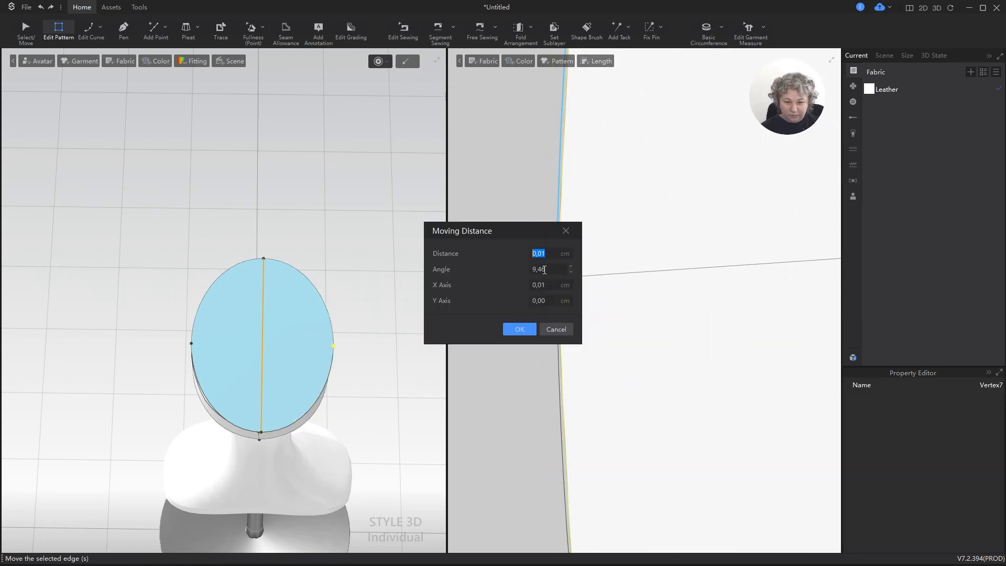
{"action": "double_click", "coordinate": [544, 270]}
{"action": "type", "text": "0"}
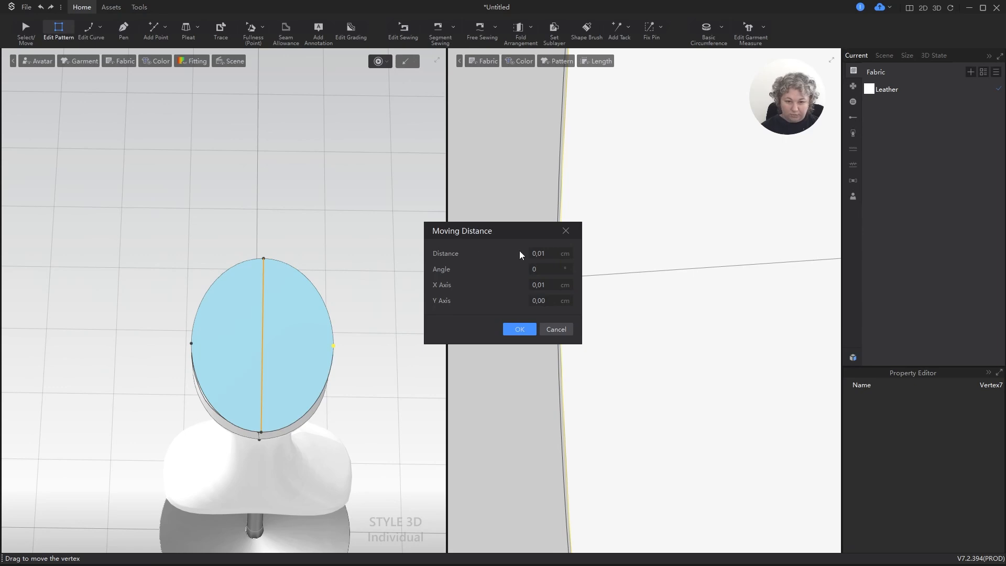
{"action": "key", "text": "Return"}
Select the upper and lower arcs on the oval's left side together to check their combined length.
{"action": "scroll", "coordinate": [560, 220], "scroll_direction": "up", "scroll_amount": 5}
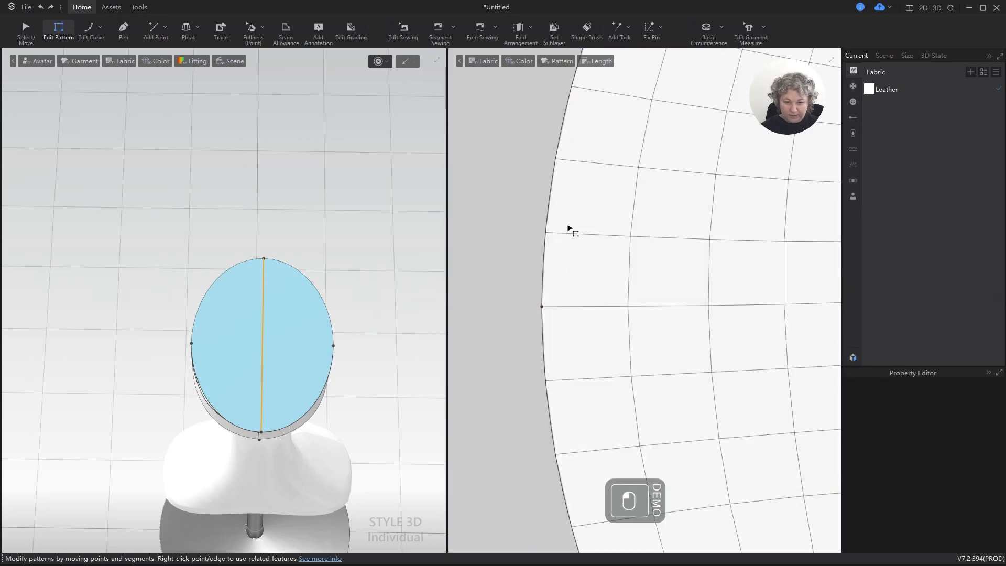
{"action": "left_click", "coordinate": [549, 201]}
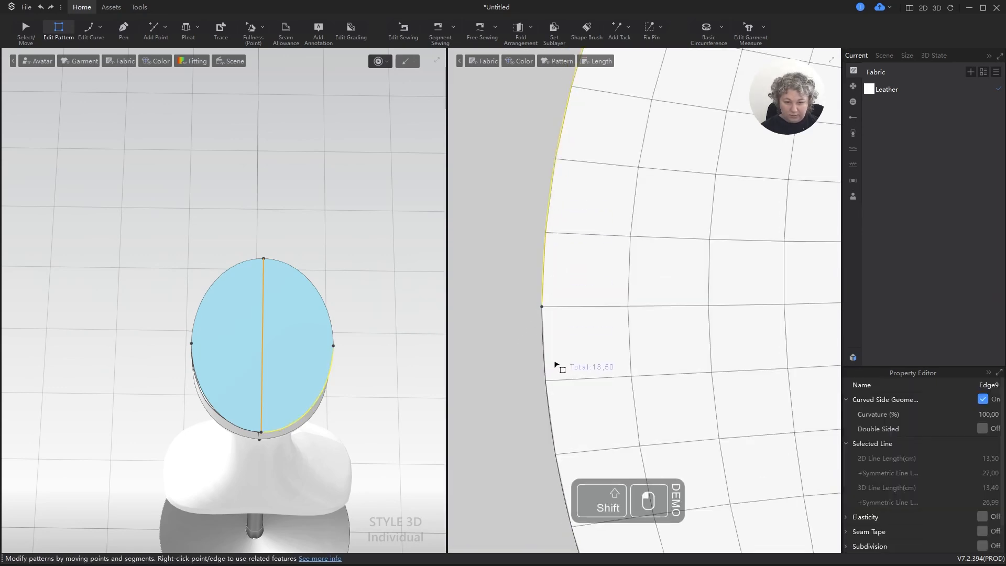
{"action": "left_click", "coordinate": [546, 365], "text": "shift"}
{"action": "scroll", "coordinate": [487, 279], "scroll_direction": "down", "scroll_amount": 5}
{"action": "scroll", "coordinate": [487, 279], "scroll_direction": "down", "scroll_amount": 3}
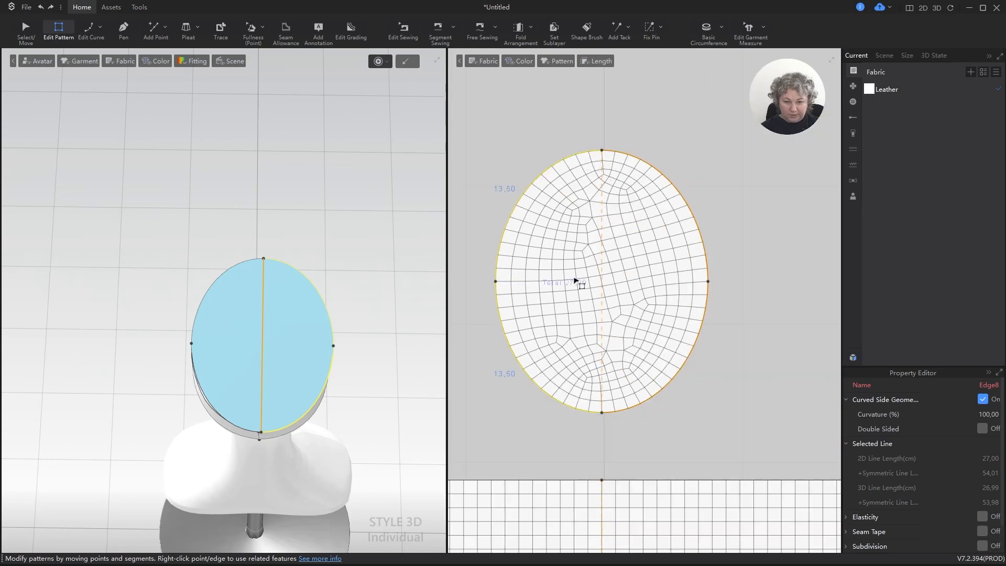
{"action": "scroll", "coordinate": [555, 253], "scroll_direction": "down", "scroll_amount": 3}
Raise the oval crown top slightly above the crown band in the 3D view.
{"action": "key", "text": "a"}
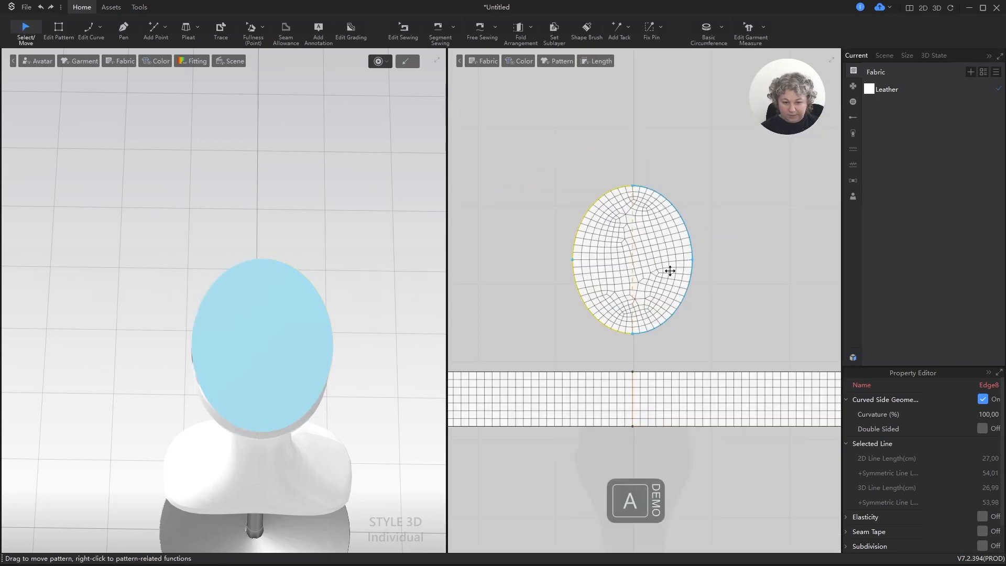
{"action": "right_click_drag", "start_coordinate": [294, 246], "coordinate": [265, 243]}
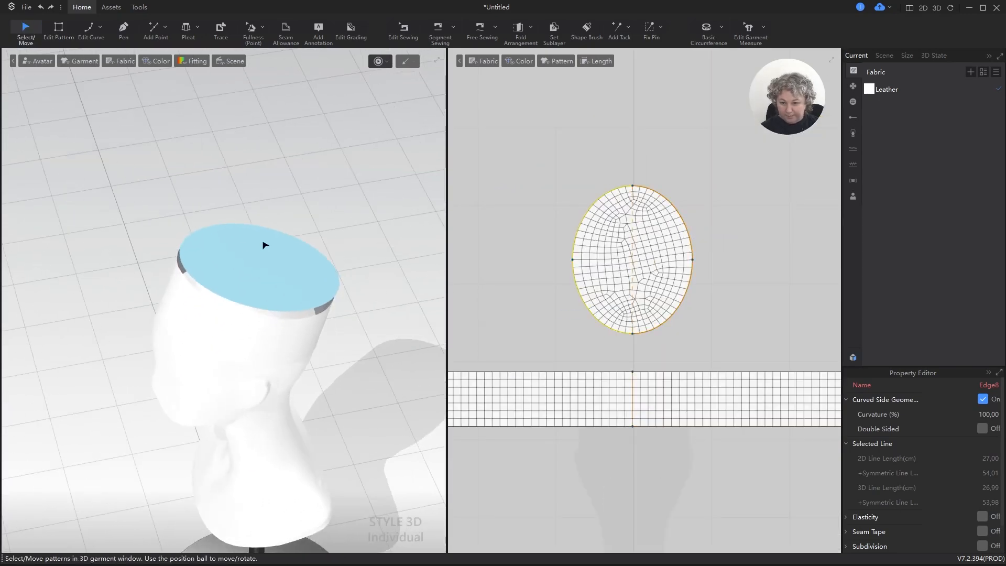
{"action": "left_click", "coordinate": [248, 241]}
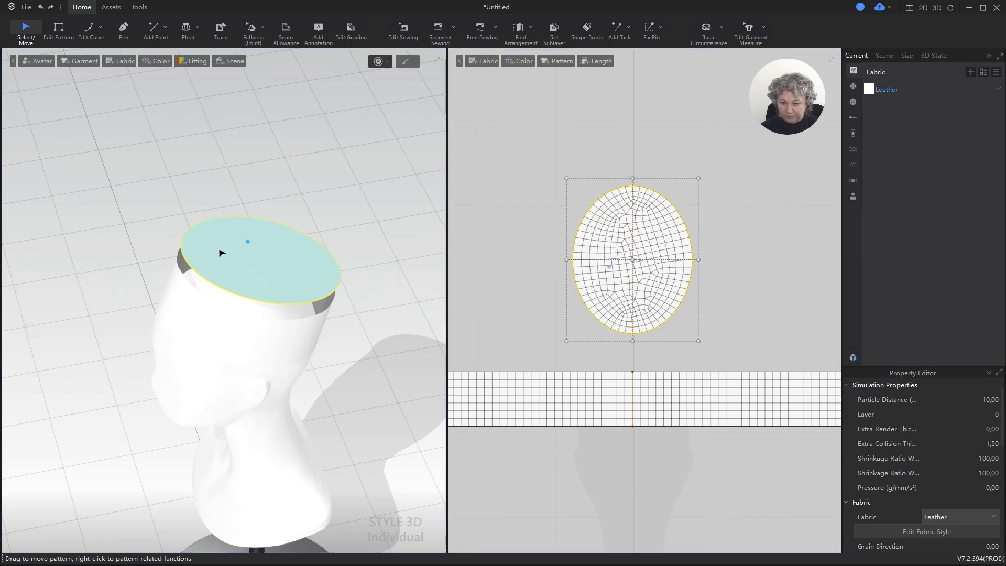
{"action": "left_click", "coordinate": [205, 259]}
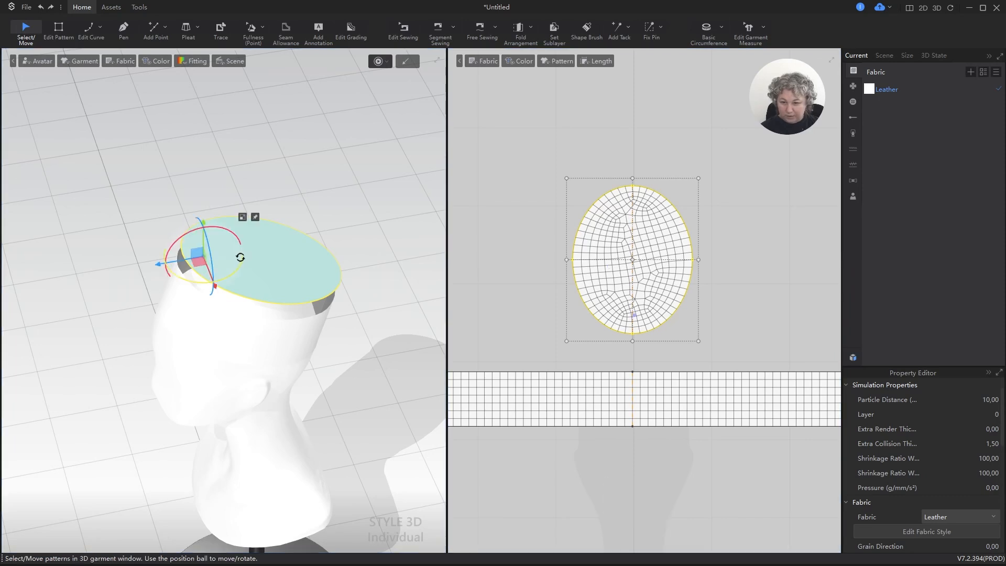
{"action": "left_click", "coordinate": [801, 317]}
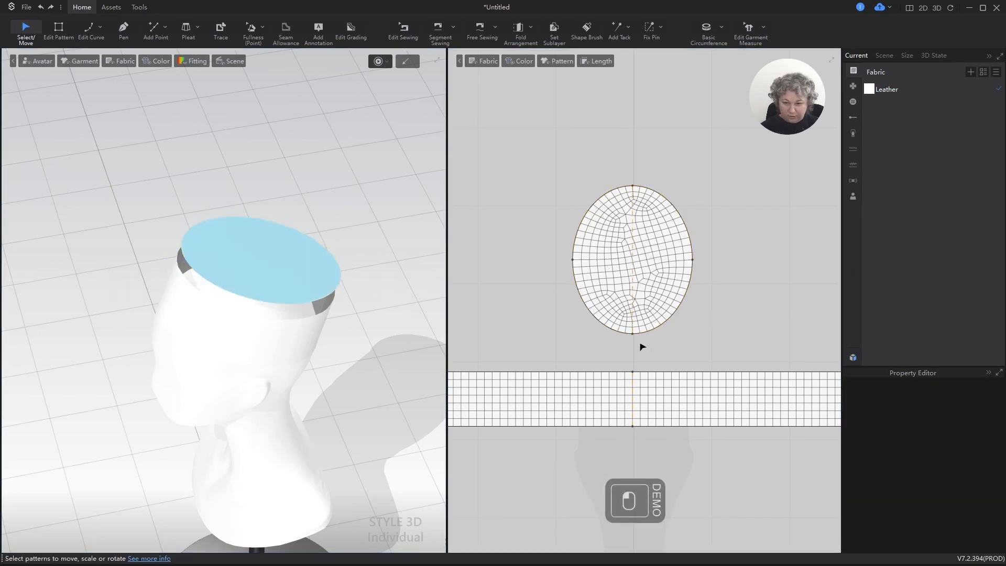
Free-sew the oval's right half, from its bottom centre point to its top centre point, to the right half of the band's upper edge.
{"action": "scroll", "coordinate": [658, 357], "scroll_direction": "up", "scroll_amount": 1}
{"action": "scroll", "coordinate": [660, 357], "scroll_direction": "up", "scroll_amount": 2}
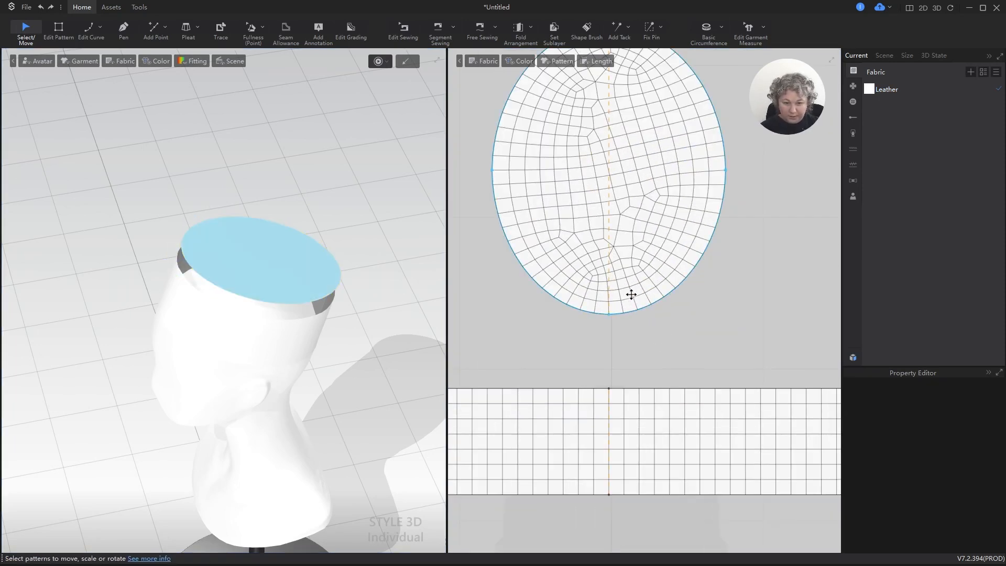
{"action": "left_click", "coordinate": [204, 253]}
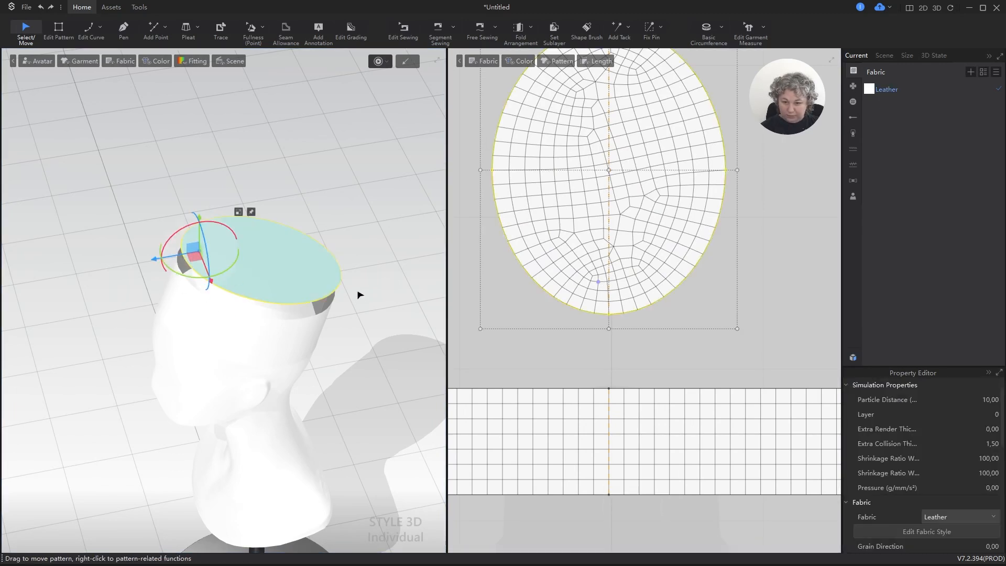
{"action": "left_click", "coordinate": [607, 403]}
{"action": "right_click_drag", "start_coordinate": [221, 355], "coordinate": [307, 365], "text": "alt"}
{"action": "scroll", "coordinate": [574, 374], "scroll_direction": "down", "scroll_amount": 5}
{"action": "scroll", "coordinate": [596, 345], "scroll_direction": "up", "scroll_amount": 2}
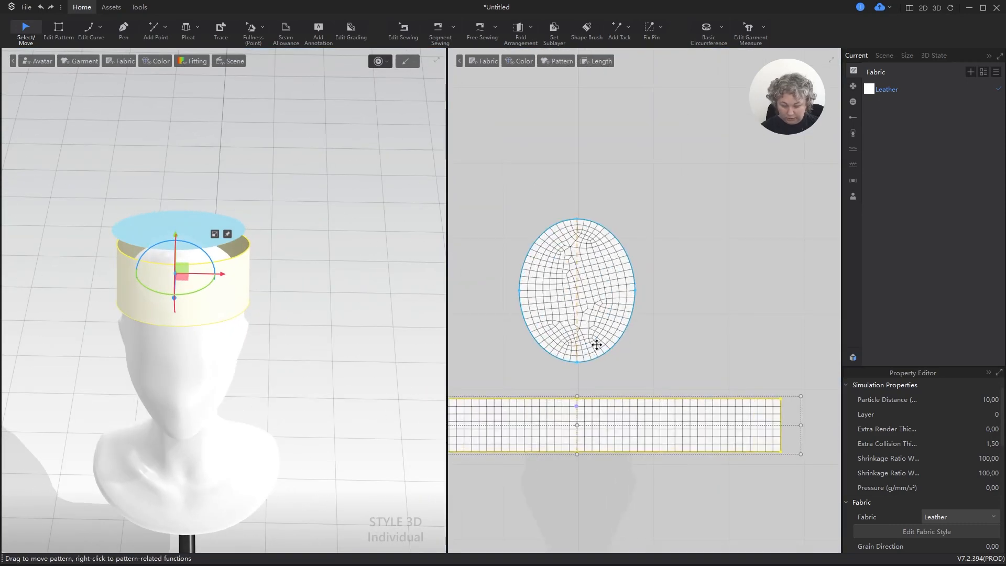
{"action": "key", "text": "m"}
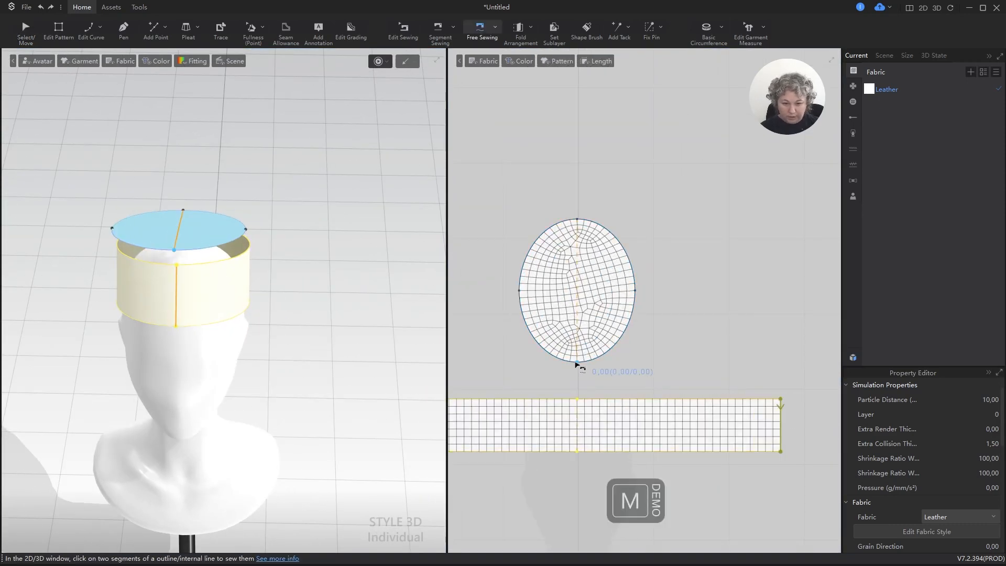
{"action": "left_click", "coordinate": [578, 362]}
{"action": "left_click", "coordinate": [577, 221]}
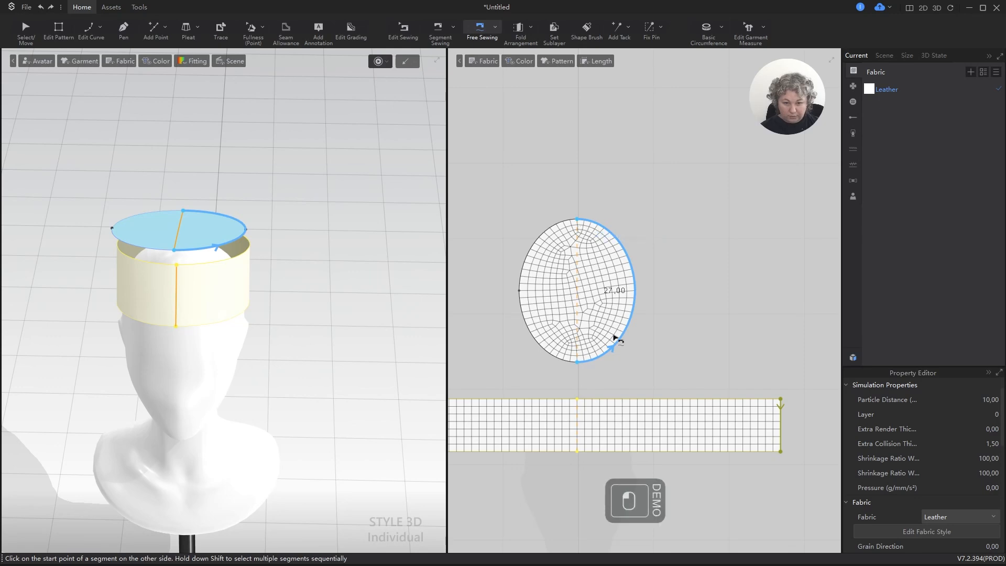
{"action": "left_click", "coordinate": [577, 400]}
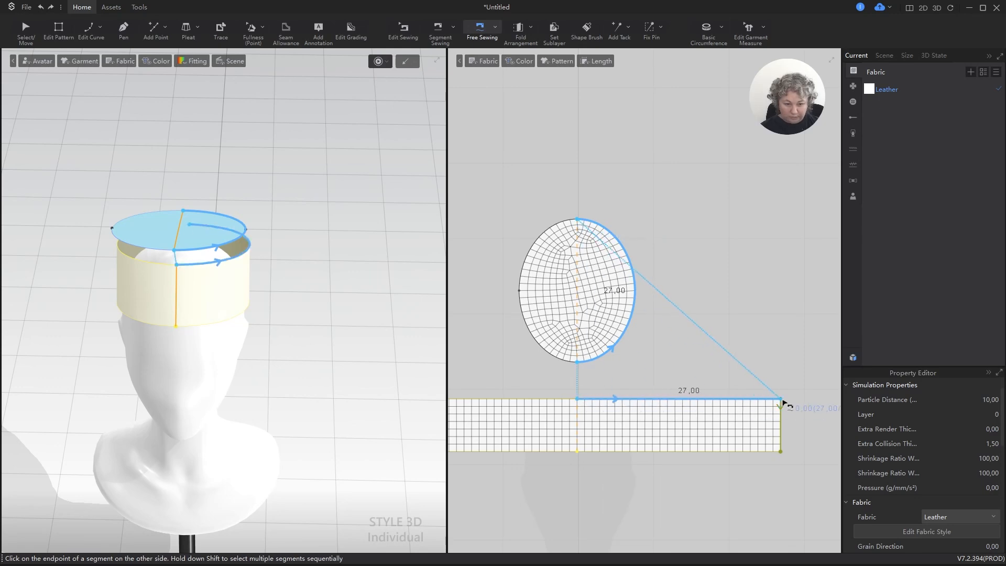
{"action": "left_click", "coordinate": [780, 400]}
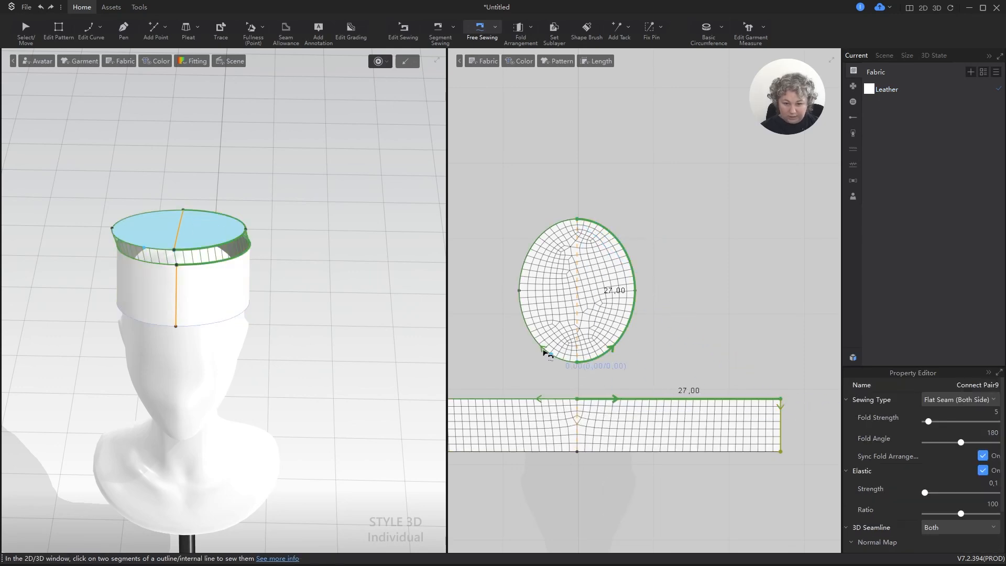
Unfreeze the oval crown top and freeze the crown band.
{"action": "key", "text": "a"}
{"action": "left_click", "coordinate": [186, 218]}
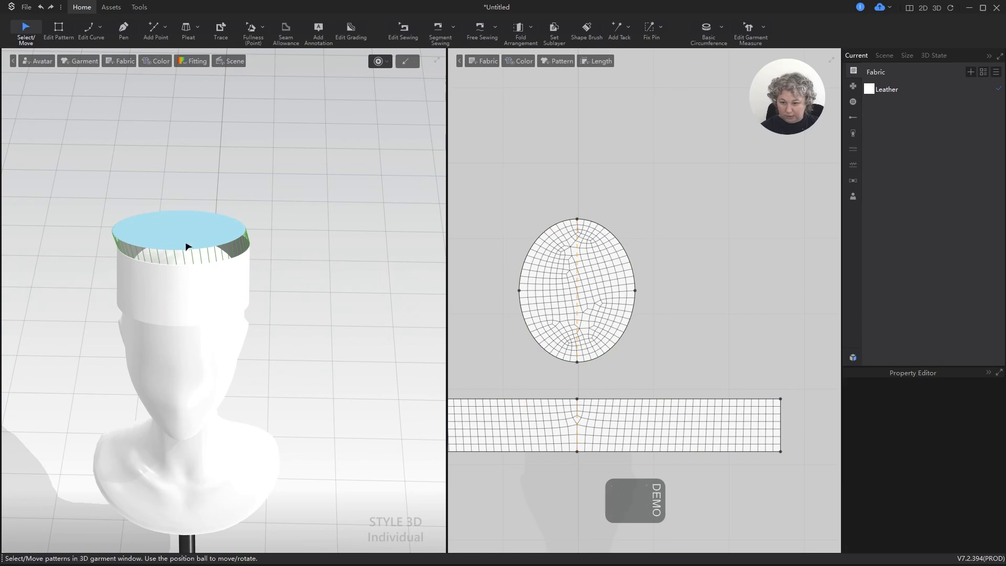
{"action": "key", "text": "ctrl+k"}
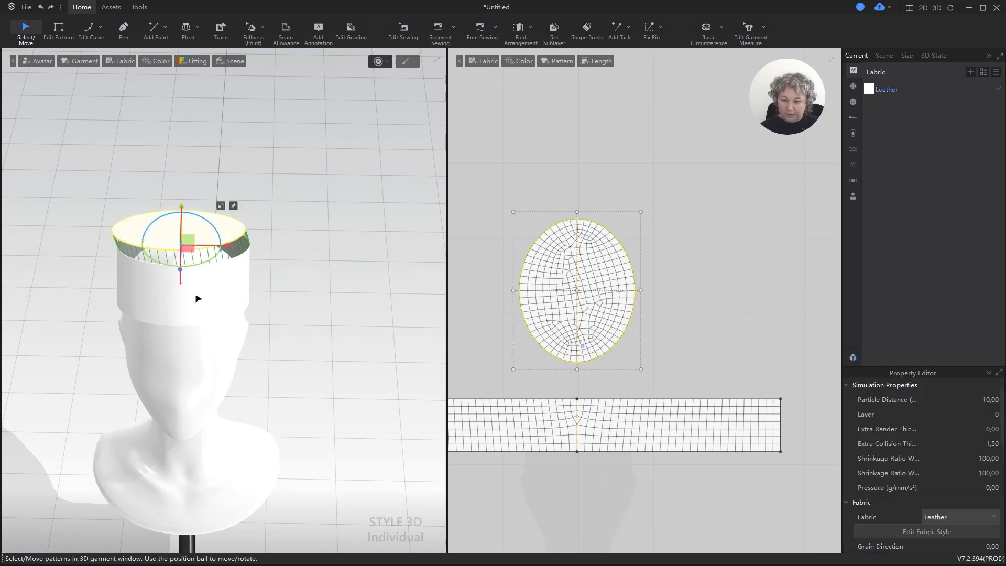
{"action": "left_click", "coordinate": [198, 294]}
{"action": "key", "text": "ctrl+z"}
{"action": "key", "text": "ctrl+k"}
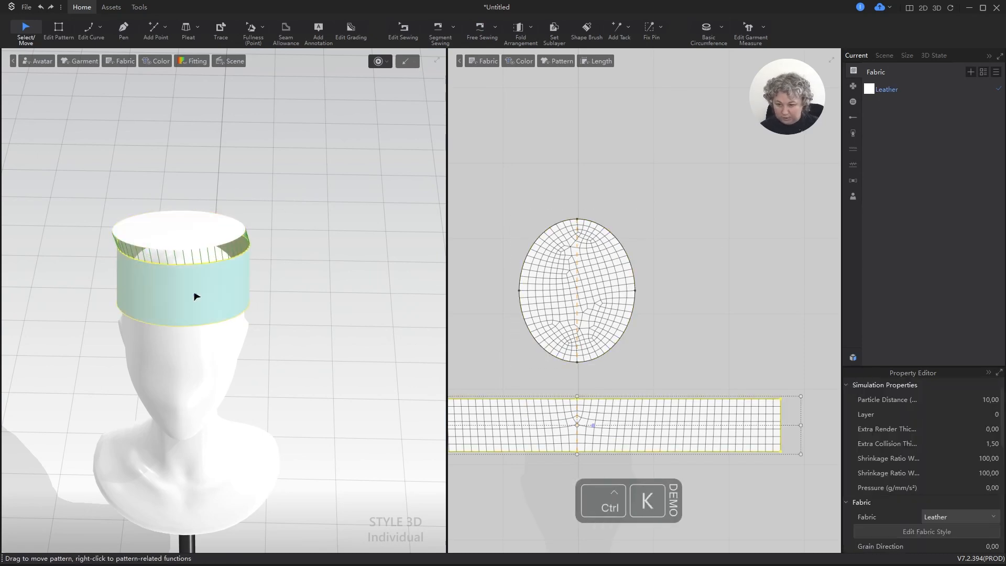
Simulate the crown top onto the frozen band and inspect the seam from the back and side.
{"action": "key", "text": "space"}
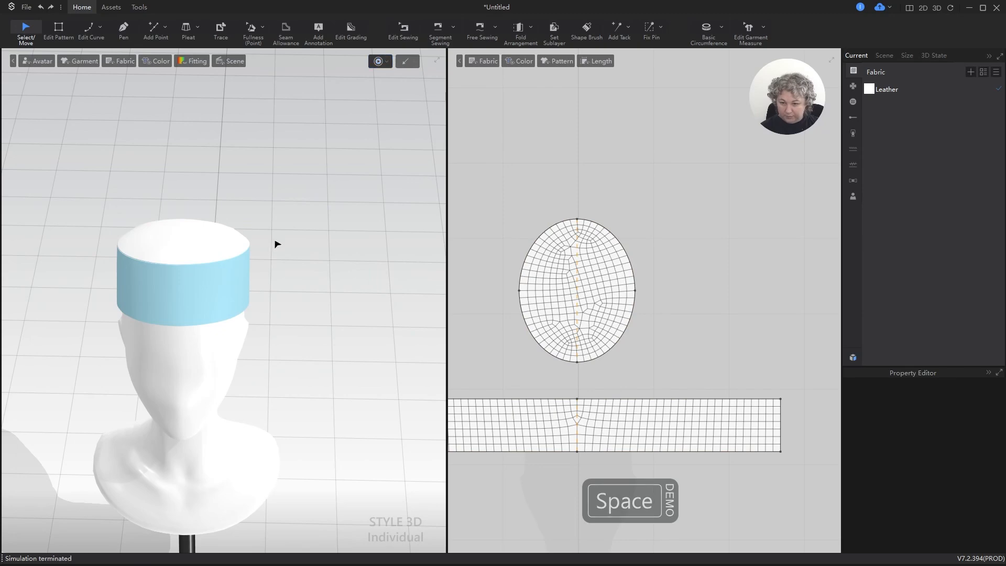
{"action": "right_click_drag", "start_coordinate": [241, 277], "coordinate": [108, 240]}
{"action": "scroll", "coordinate": [253, 187], "scroll_direction": "up", "scroll_amount": 3}
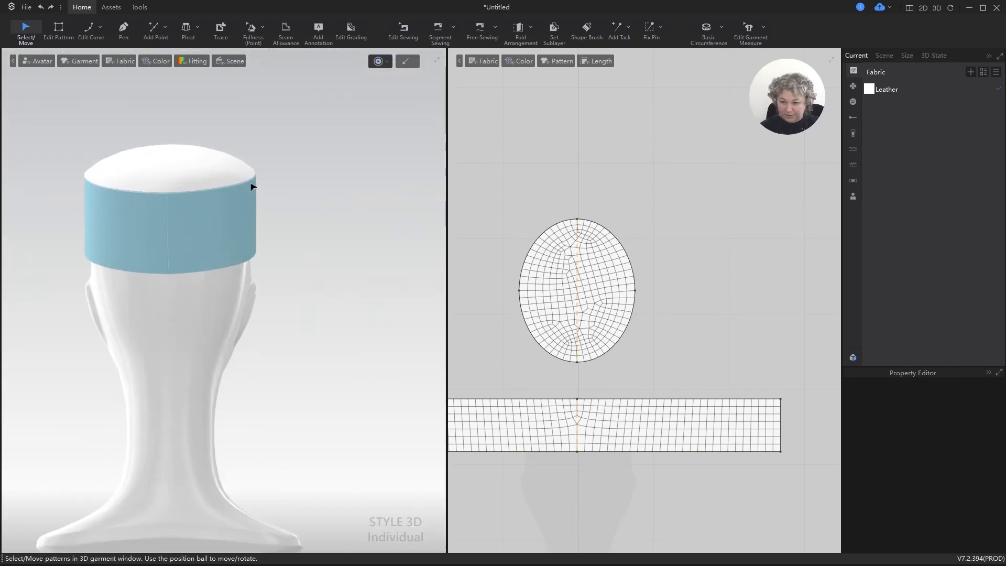
{"action": "scroll", "coordinate": [253, 187], "scroll_direction": "up", "scroll_amount": 3}
{"action": "right_click_drag", "start_coordinate": [254, 208], "coordinate": [358, 288]}
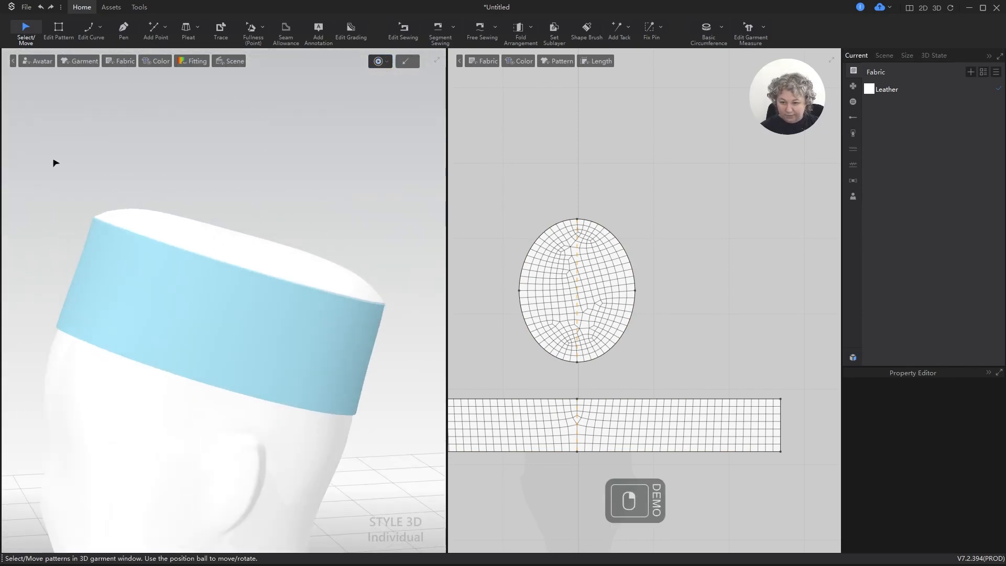
Set the fold angle of the seam joining the crown top to the band to 90°.
{"action": "left_click", "coordinate": [577, 276]}
{"action": "scroll", "coordinate": [621, 357], "scroll_direction": "up", "scroll_amount": 2}
{"action": "key", "text": "b"}
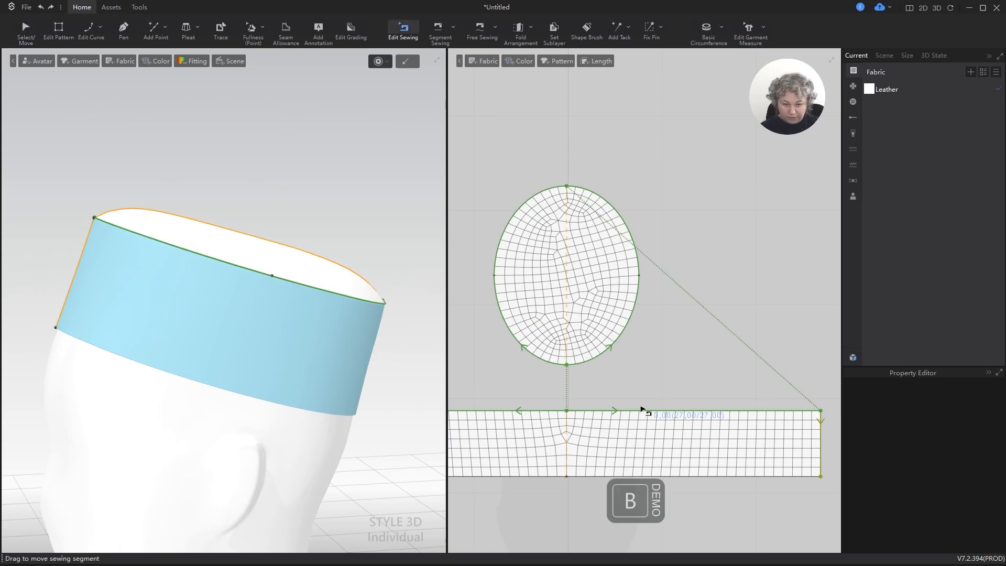
{"action": "left_click", "coordinate": [648, 412]}
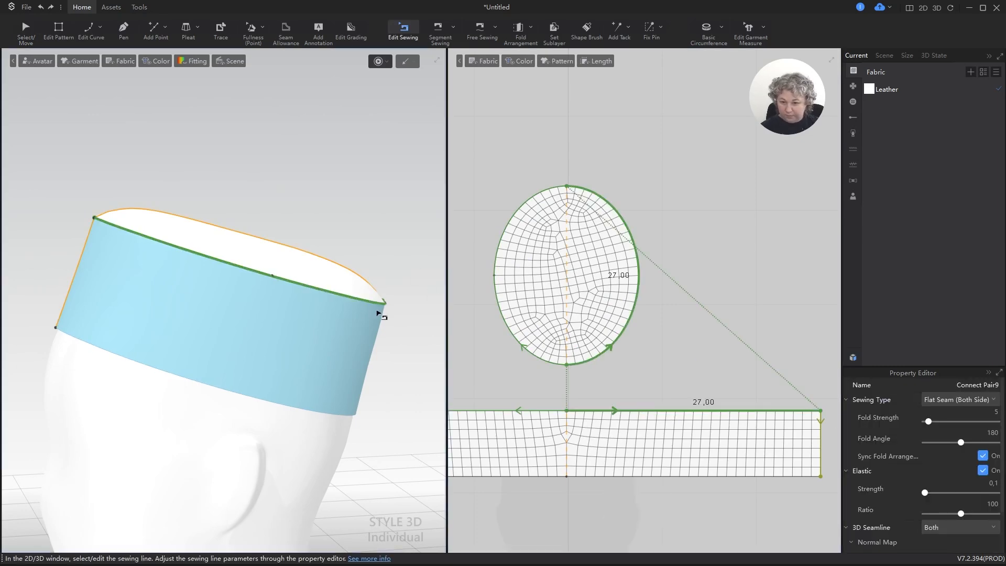
{"action": "left_click", "coordinate": [994, 432]}
{"action": "type", "text": "90"}
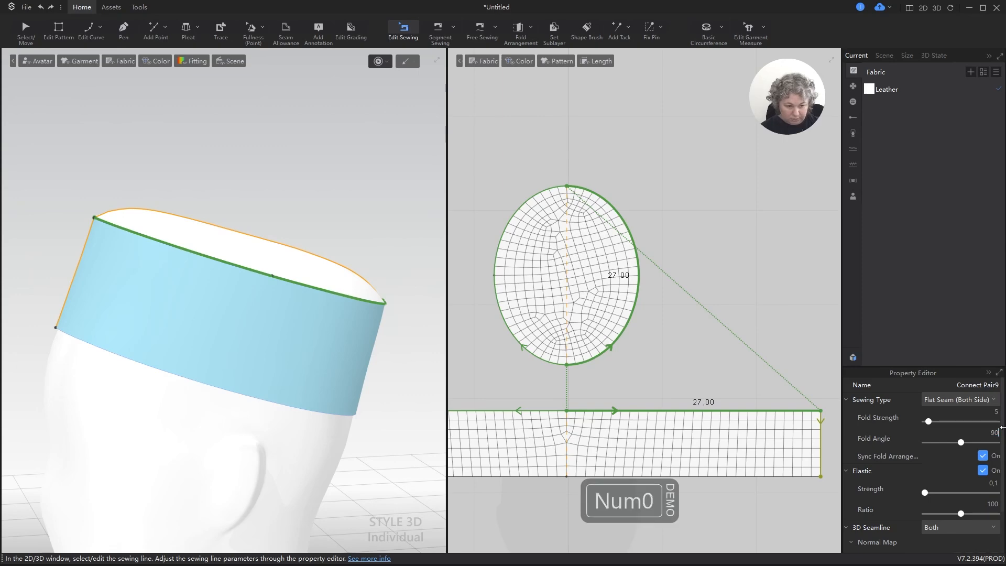
{"action": "key", "text": "Return"}
Simulate again with the new seam angle and inspect the crown top from behind.
{"action": "key", "text": "space"}
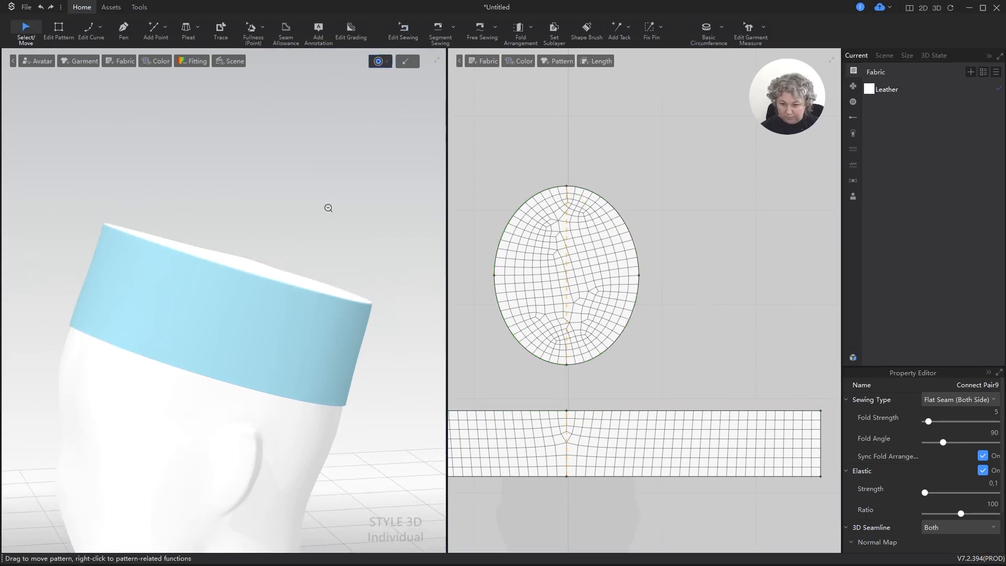
{"action": "right_click_drag", "start_coordinate": [328, 209], "coordinate": [179, 213], "text": "alt"}
{"action": "key", "text": "a"}
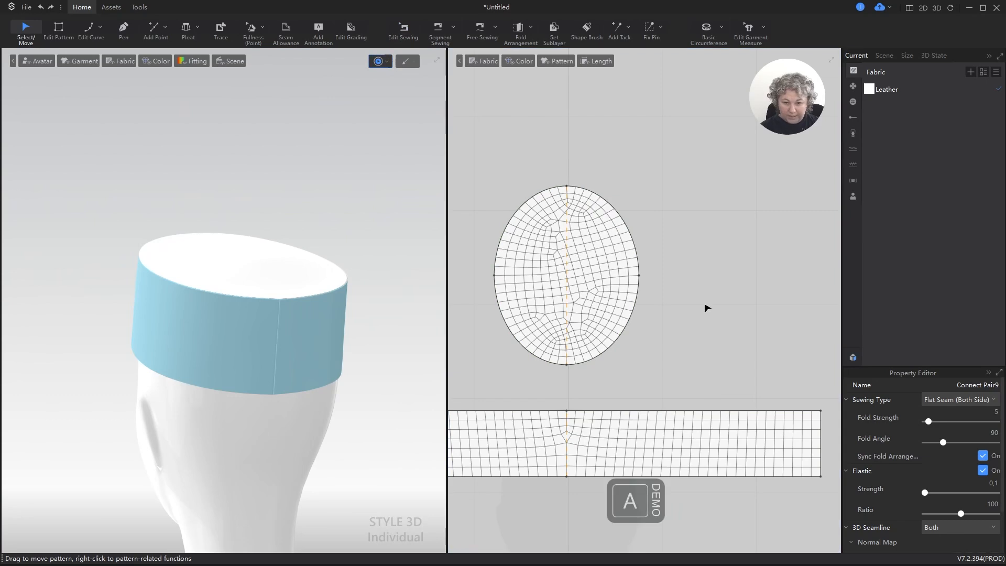
{"action": "left_click", "coordinate": [736, 215]}
Set the Leather fabric's thickness to 1.5 mm.
{"action": "left_click", "coordinate": [895, 93]}
{"action": "scroll", "coordinate": [926, 522], "scroll_direction": "down", "scroll_amount": 5}
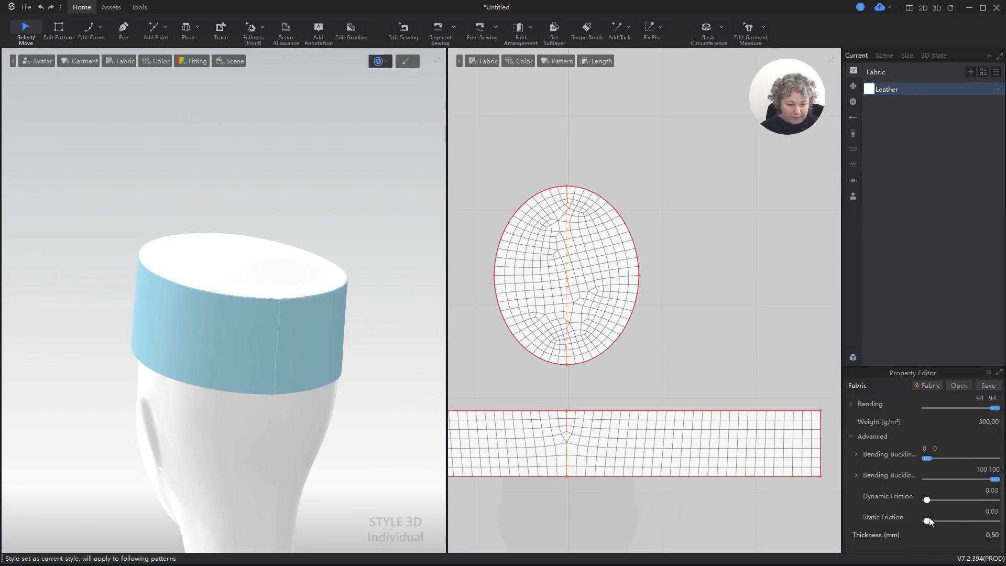
{"action": "left_click", "coordinate": [984, 534]}
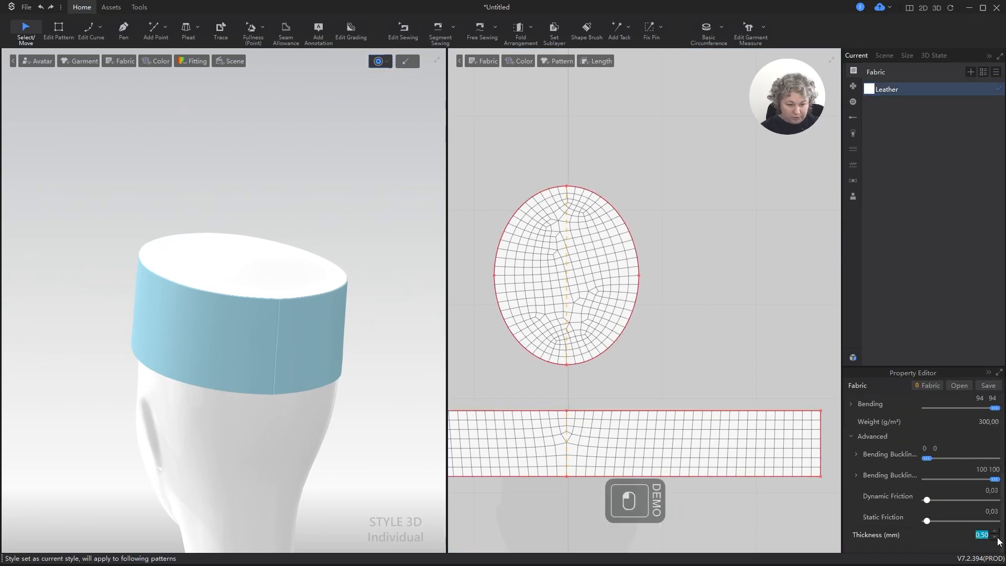
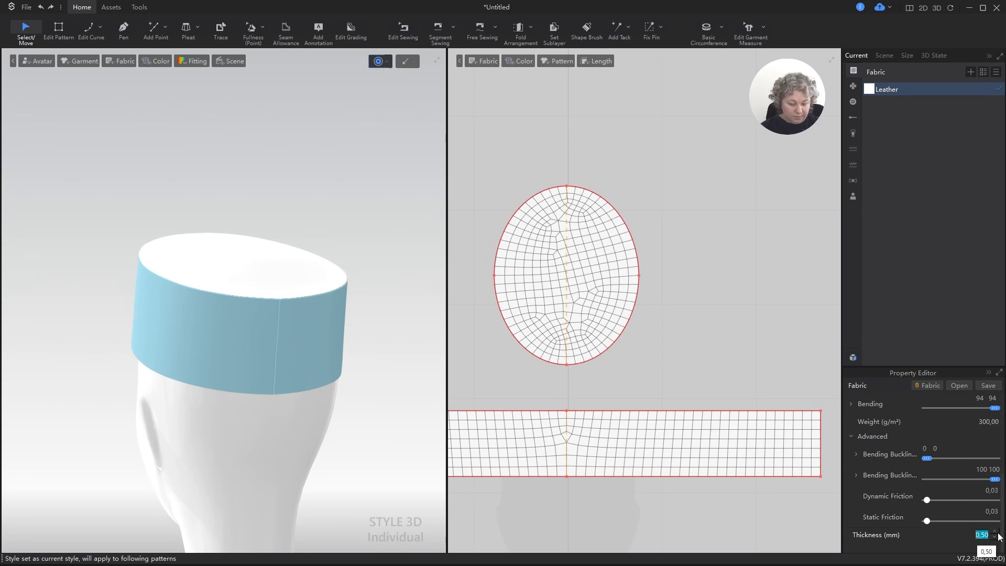
{"action": "type", "text": "1"}
{"action": "key", "text": "Return"}
{"action": "left_click", "coordinate": [995, 534]}
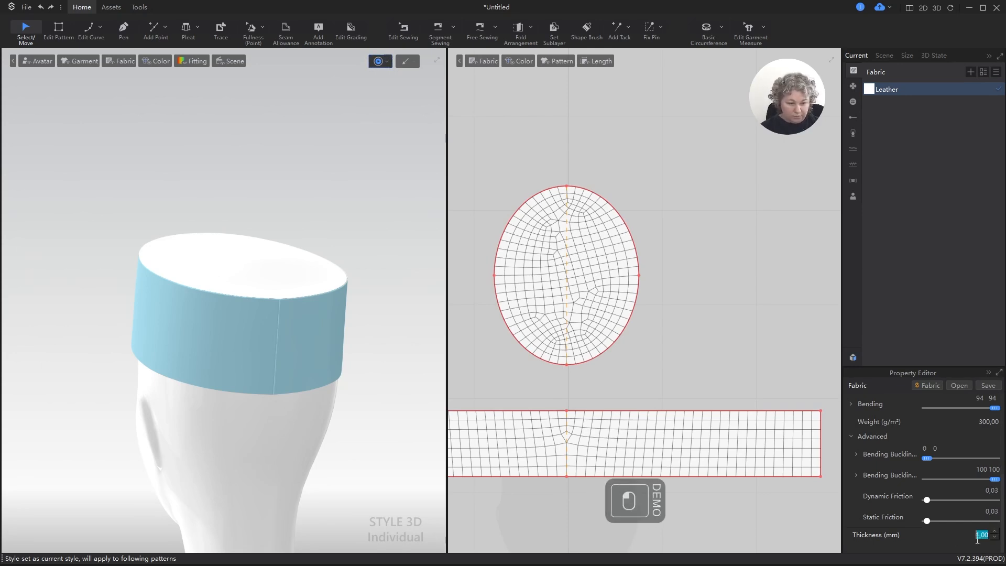
{"action": "type", "text": "1,5"}
{"action": "key", "text": "Return"}
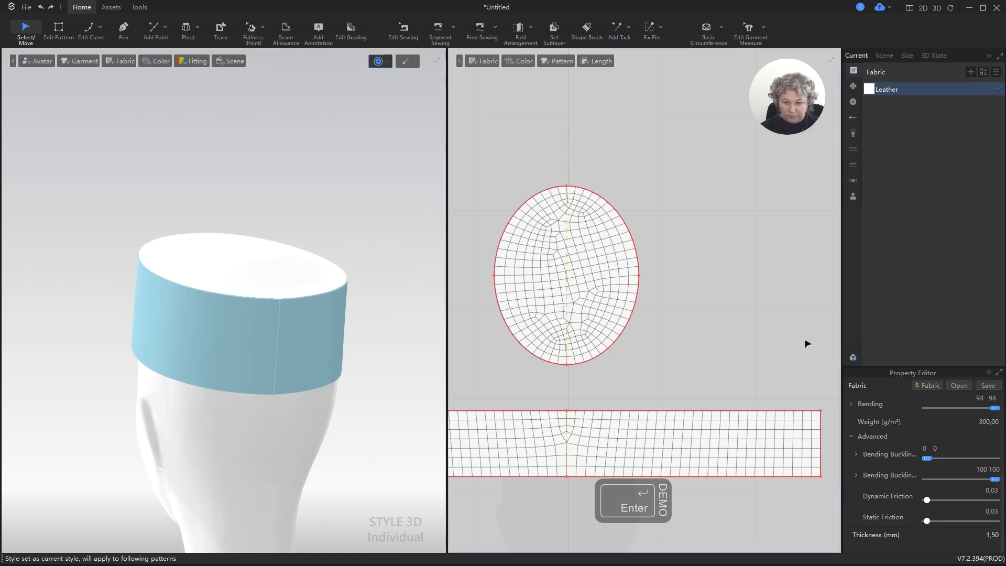
Show the Cloth 3D Thickness on the garment and inspect the crown from below and from the side.
{"action": "left_click", "coordinate": [728, 253]}
{"action": "scroll", "coordinate": [372, 340], "scroll_direction": "up", "scroll_amount": 5}
{"action": "right_click_drag", "start_coordinate": [164, 288], "coordinate": [361, 278]}
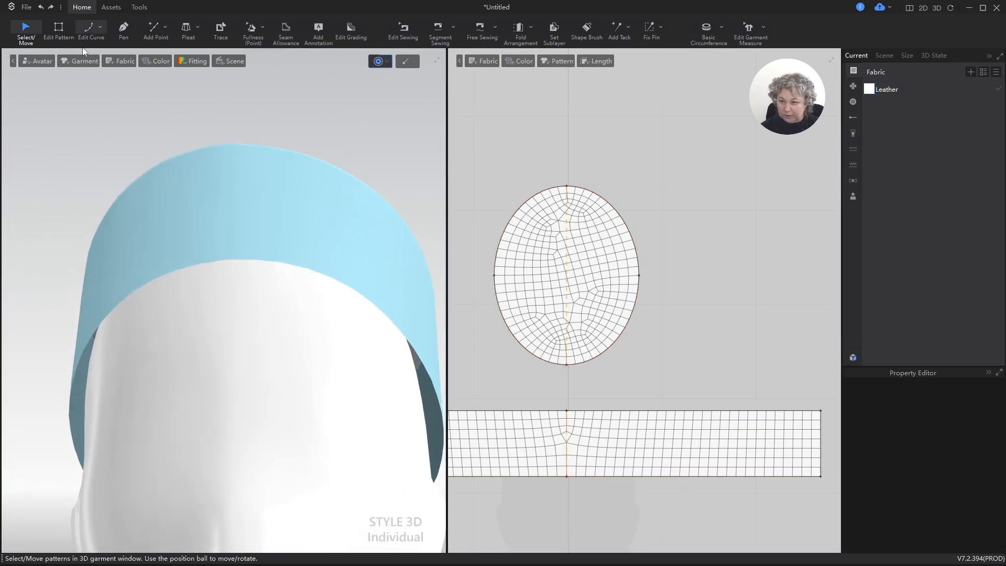
{"action": "left_click", "coordinate": [126, 62]}
{"action": "left_click", "coordinate": [126, 124]}
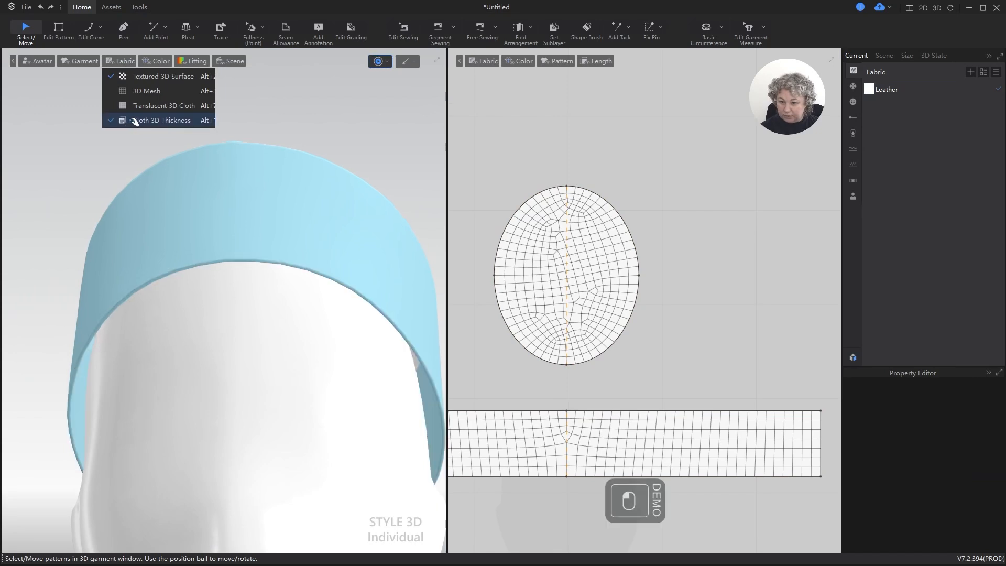
{"action": "left_click", "coordinate": [325, 111]}
{"action": "scroll", "coordinate": [269, 146], "scroll_direction": "down", "scroll_amount": 4}
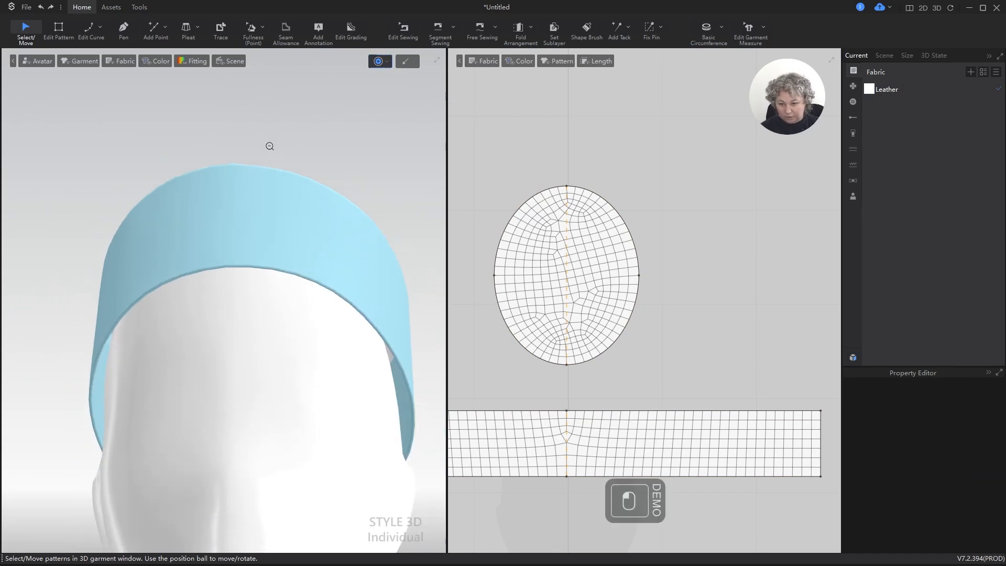
{"action": "middle_click_drag", "start_coordinate": [293, 145], "coordinate": [292, 131]}
{"action": "right_click_drag", "start_coordinate": [292, 133], "coordinate": [204, 184], "text": "alt"}
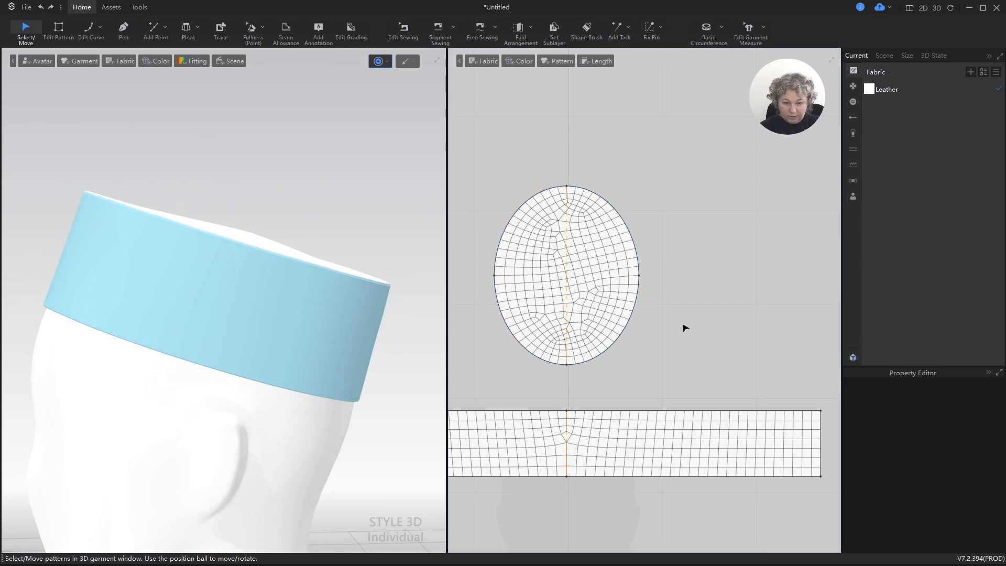
Select the seam joining the crown top to the band and compare the crown edge with the reference hat photo.
{"action": "key", "text": "b"}
{"action": "left_click", "coordinate": [654, 413]}
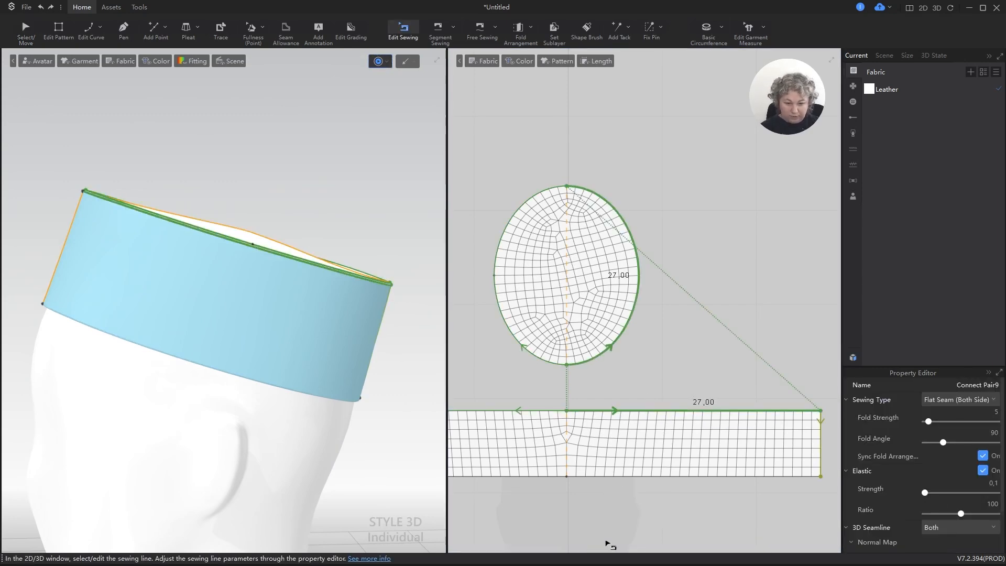
{"action": "left_click", "coordinate": [599, 562]}
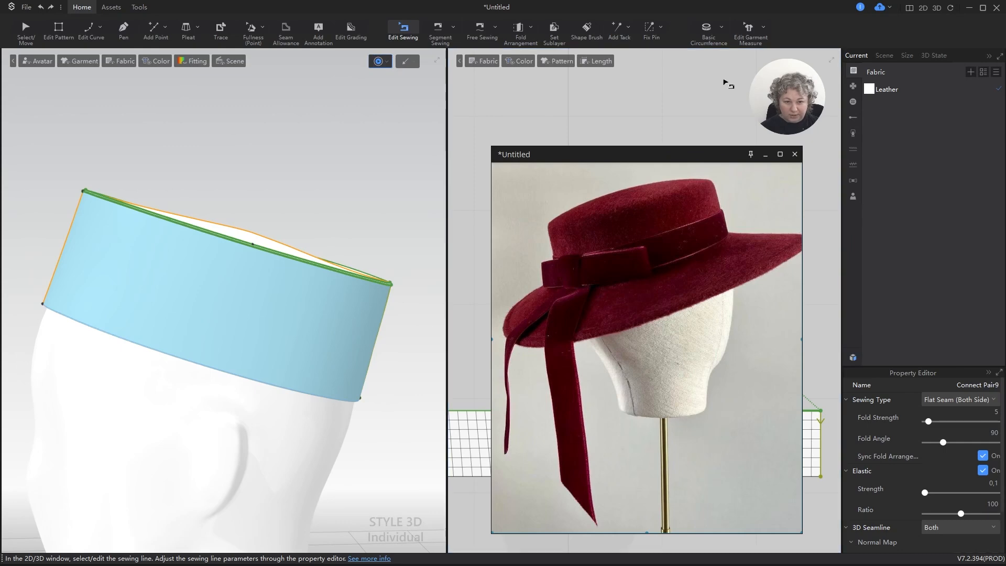
{"action": "key", "text": "a"}
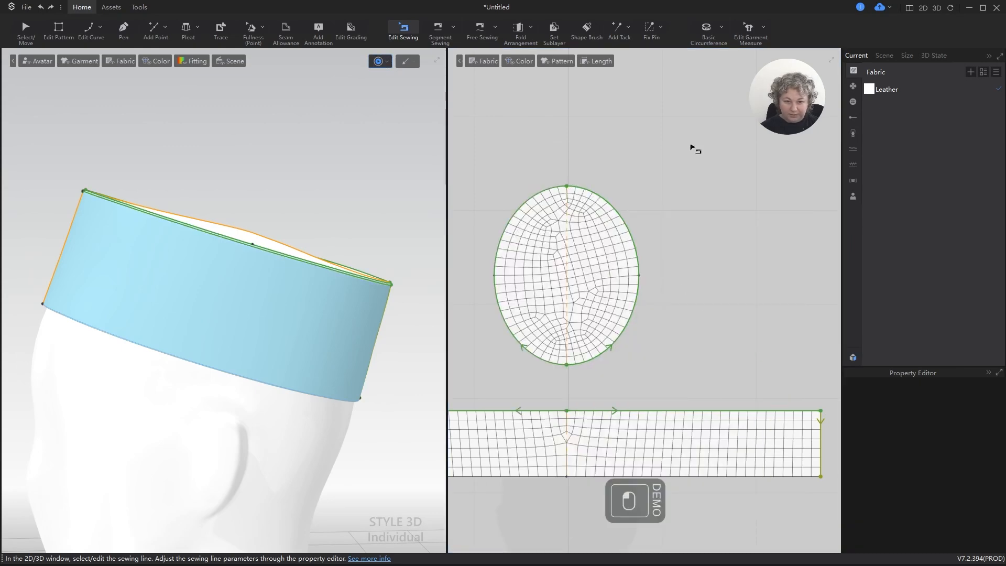
Remove the 3D seamline's normal map from the seam joining the crown top to the band and set its thickness to 0.
{"action": "left_click", "coordinate": [655, 417]}
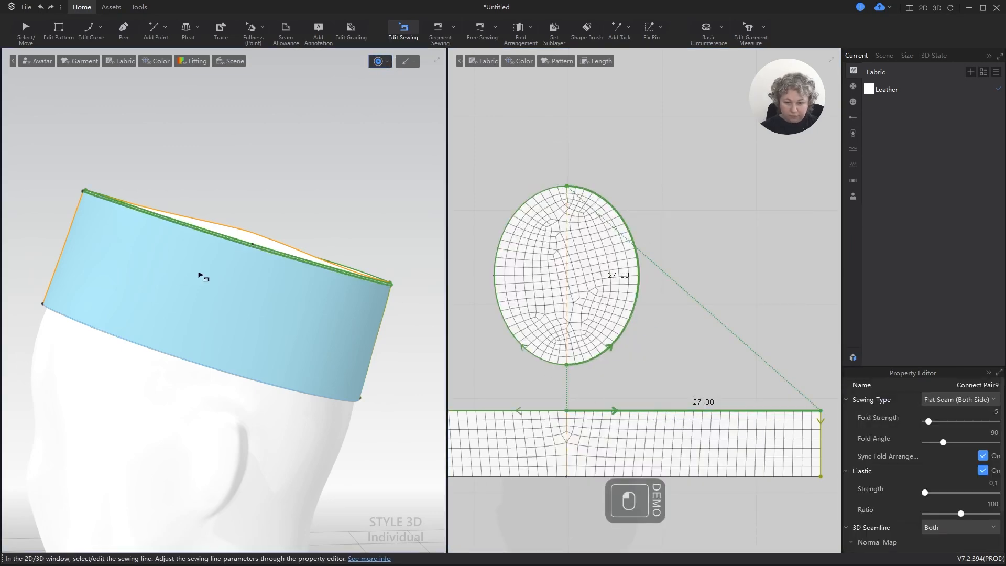
{"action": "scroll", "coordinate": [873, 513], "scroll_direction": "down", "scroll_amount": 2}
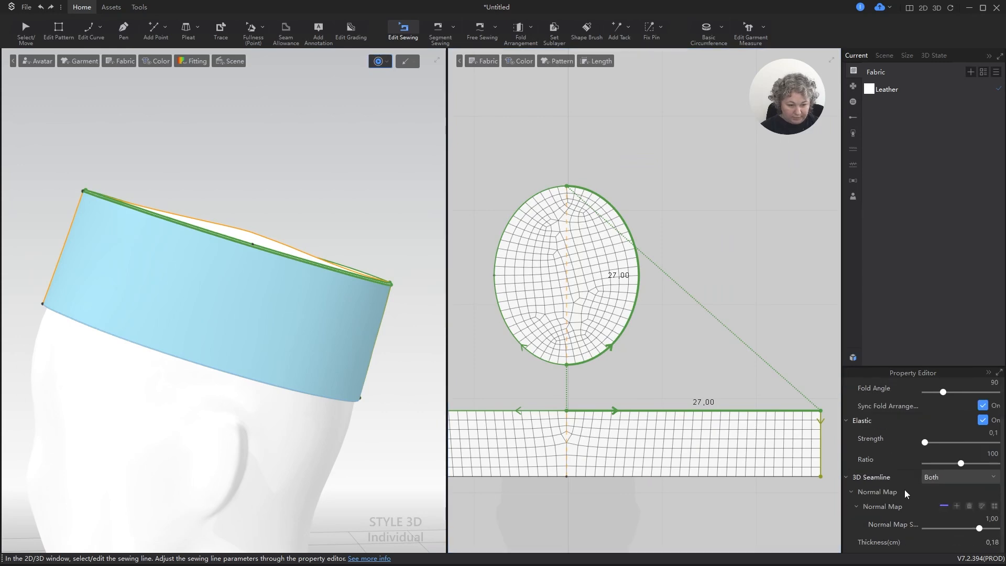
{"action": "left_click", "coordinate": [969, 502]}
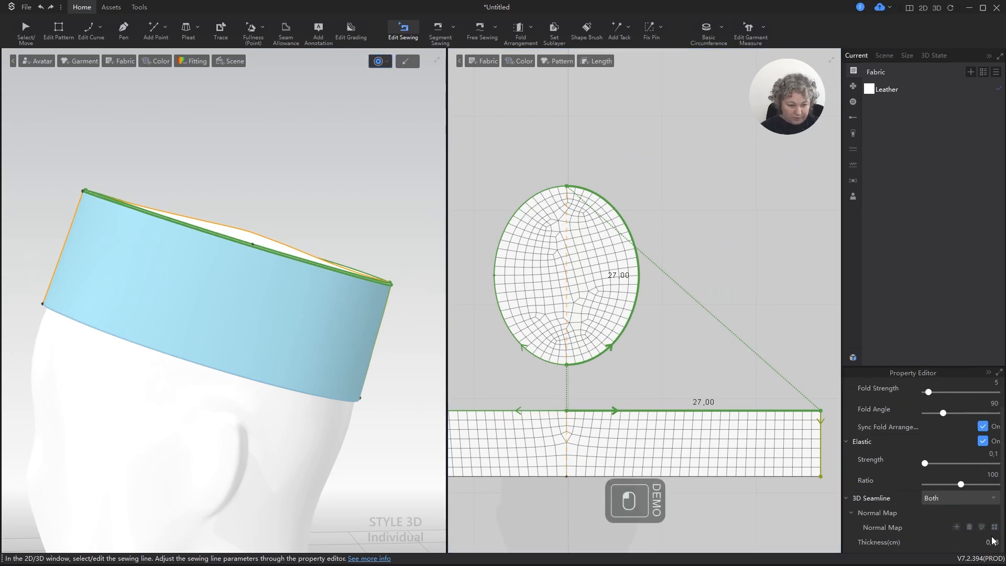
{"action": "double_click", "coordinate": [990, 541]}
{"action": "type", "text": "0"}
{"action": "key", "text": "Return"}
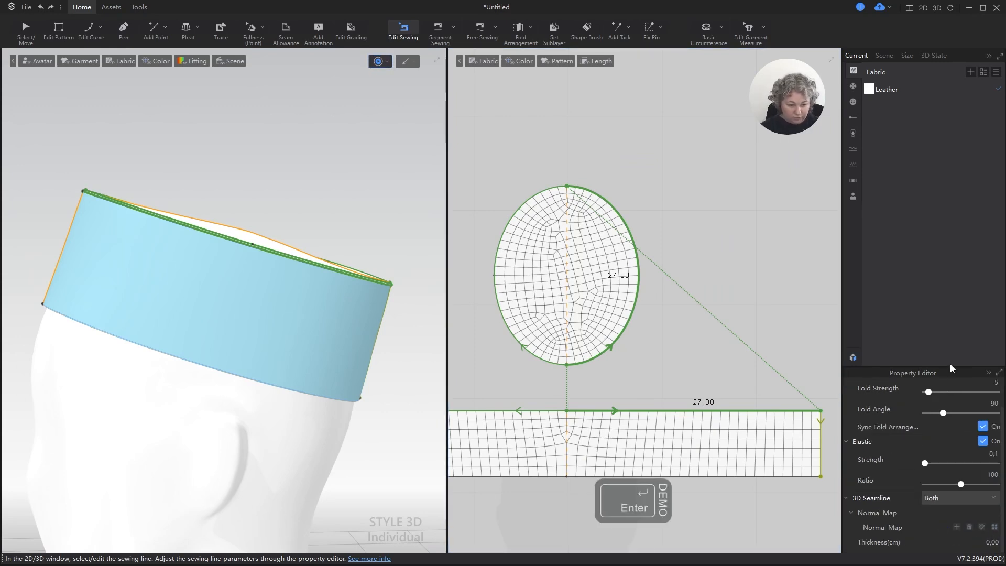
Turn off Sync Fold Arrangement and Elastic for the crown-to-band seam, and run the simulation.
{"action": "left_click", "coordinate": [984, 427]}
{"action": "left_click", "coordinate": [983, 441]}
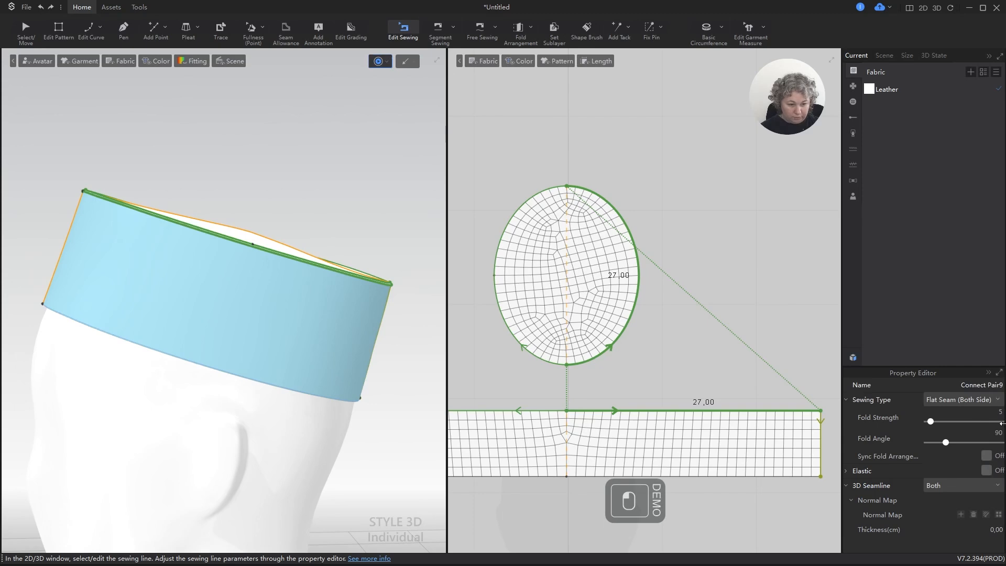
{"action": "key", "text": "a"}
{"action": "scroll", "coordinate": [384, 280], "scroll_direction": "up", "scroll_amount": 3}
{"action": "key", "text": "space"}
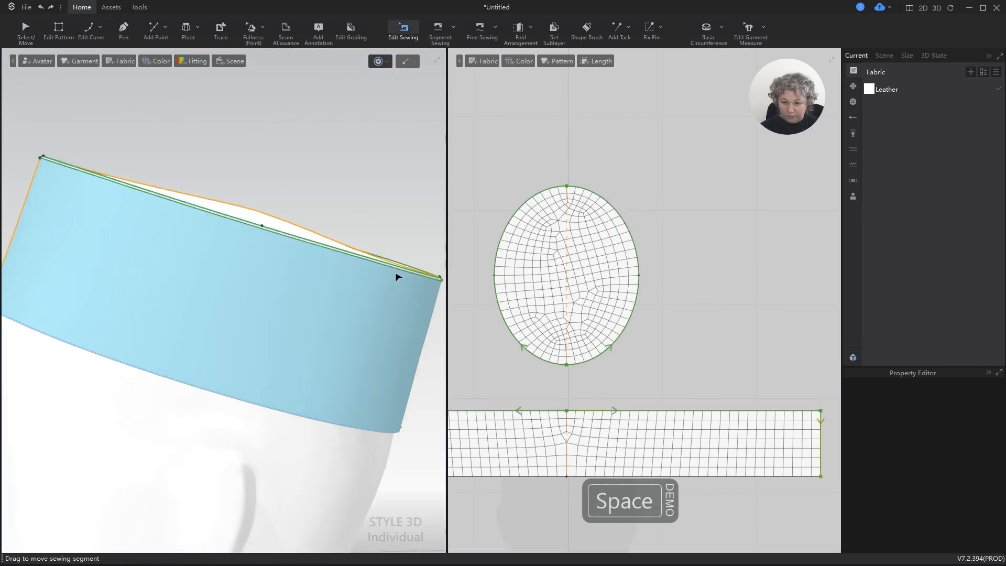
Unfreeze the hat band and simulate it together with the crown top.
{"action": "key", "text": "a"}
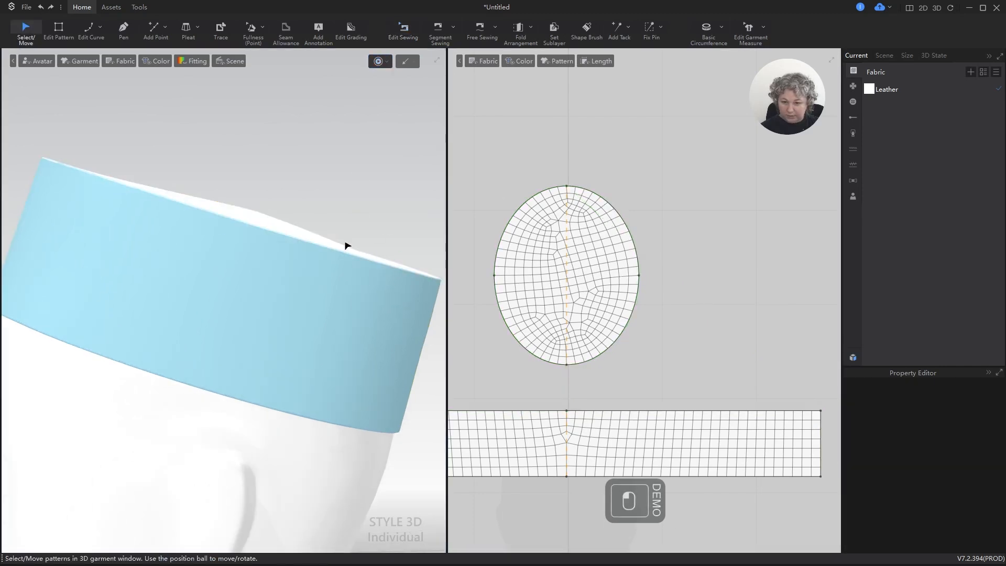
{"action": "left_click", "coordinate": [364, 335]}
{"action": "key", "text": "ctrl+k"}
{"action": "key", "text": "space"}
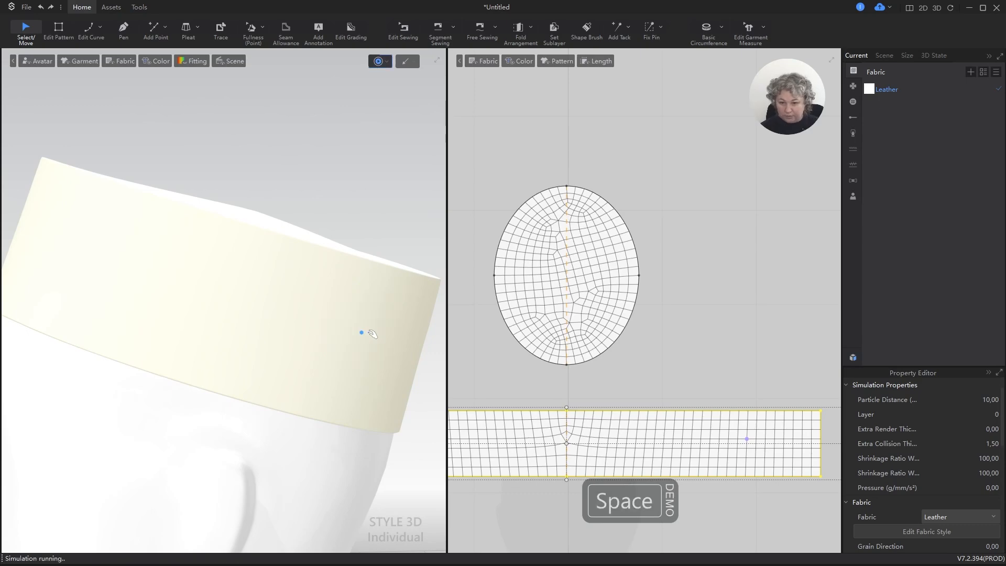
{"action": "scroll", "coordinate": [304, 230], "scroll_direction": "down", "scroll_amount": 3}
{"action": "key", "text": "space"}
{"action": "right_click_drag", "start_coordinate": [304, 230], "coordinate": [367, 251], "text": "alt"}
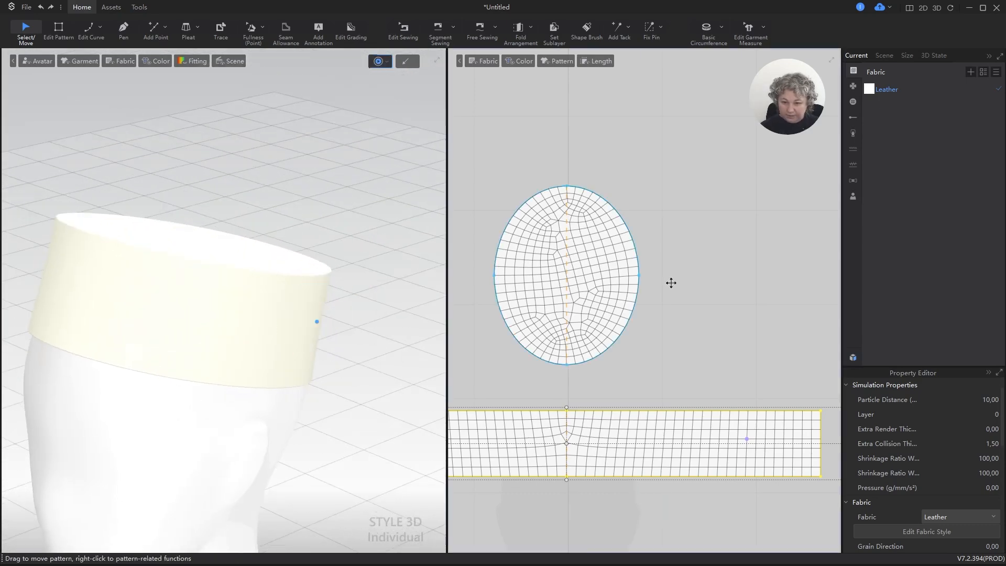
Compare the crown with the reference hat photo and examine the edge between the crown top and the band up close.
{"action": "key", "text": "alt+Tab"}
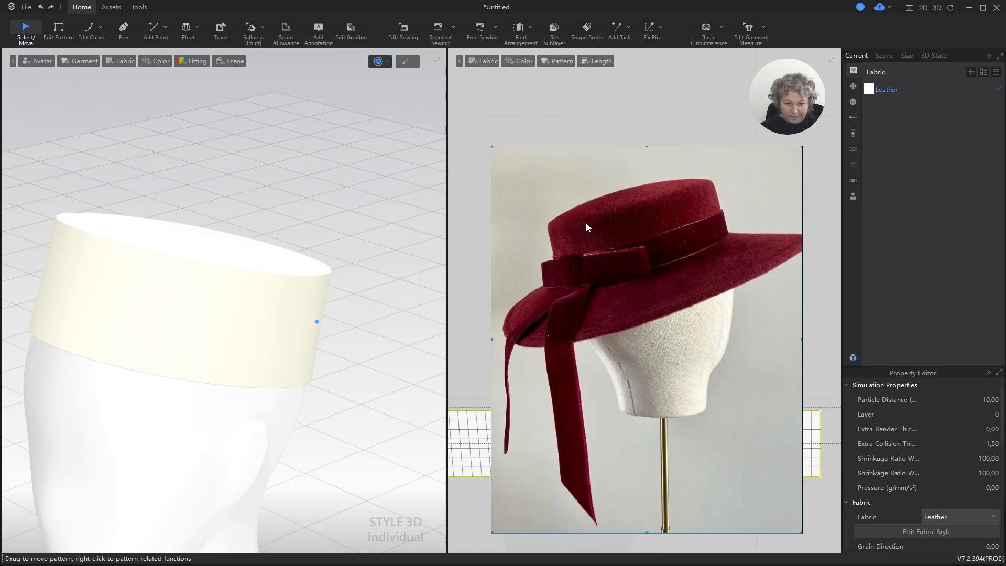
{"action": "left_click", "coordinate": [342, 218]}
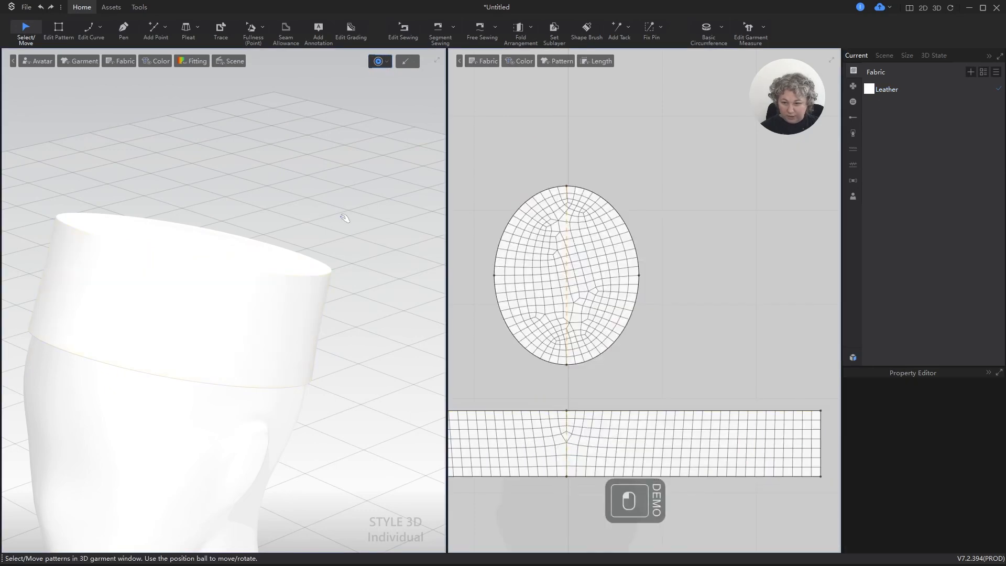
{"action": "scroll", "coordinate": [372, 286], "scroll_direction": "up", "scroll_amount": 5}
{"action": "right_click_drag", "start_coordinate": [371, 306], "coordinate": [265, 298], "text": "alt"}
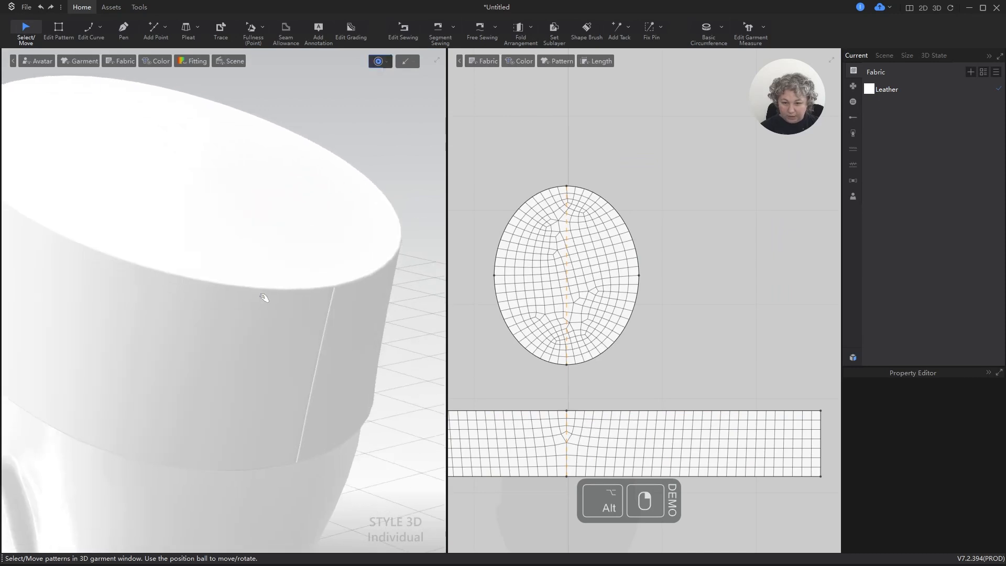
{"action": "scroll", "coordinate": [389, 283], "scroll_direction": "up", "scroll_amount": 4}
{"action": "scroll", "coordinate": [295, 260], "scroll_direction": "down", "scroll_amount": 4}
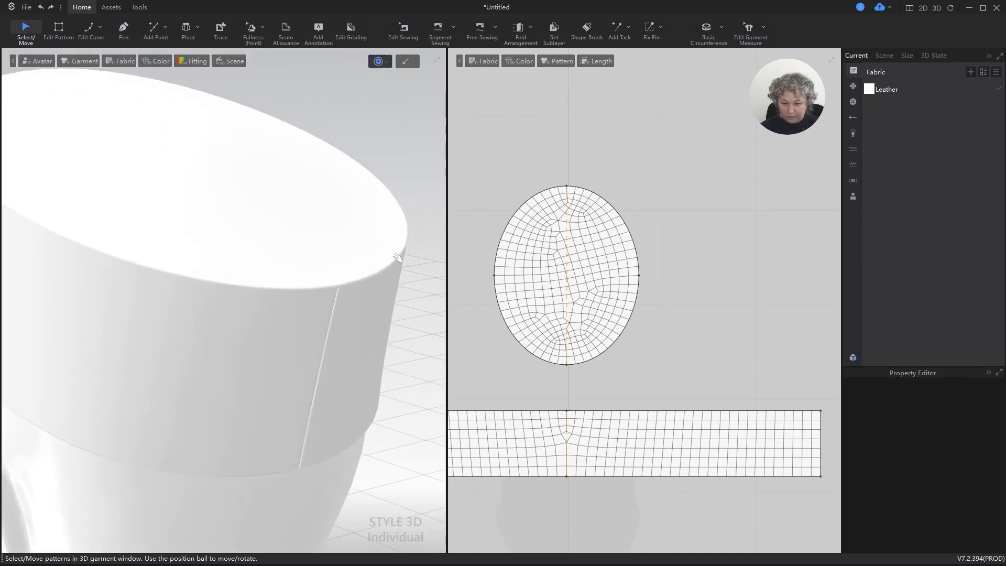
{"action": "middle_click_drag", "start_coordinate": [411, 290], "coordinate": [368, 317], "text": "alt"}
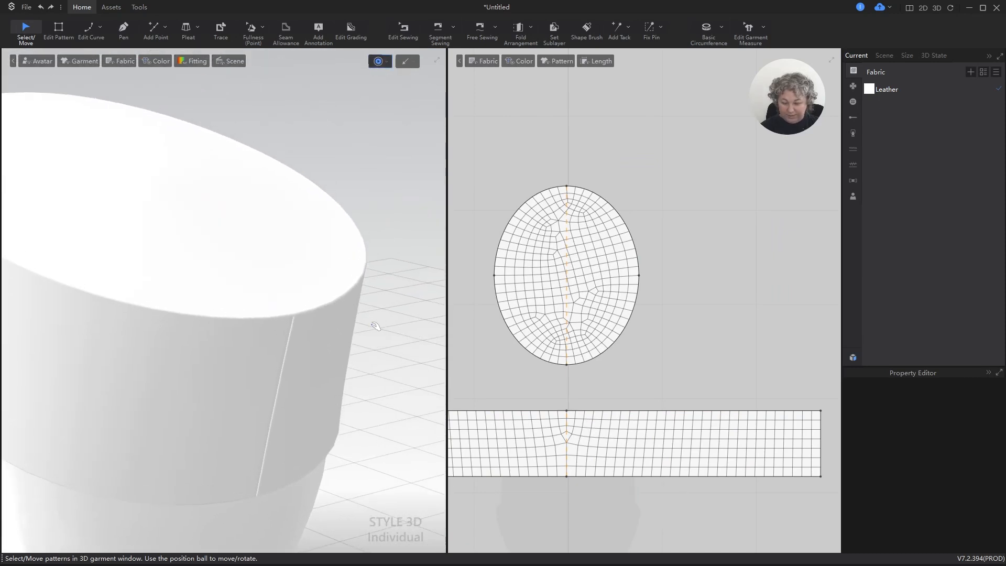
{"action": "mouse_move", "coordinate": [395, 330]}
{"action": "right_mouse_down", "text": "alt"}
{"action": "mouse_move", "coordinate": [366, 318]}
{"action": "mouse_move", "coordinate": [414, 332]}
{"action": "mouse_move", "coordinate": [397, 326]}
{"action": "right_mouse_up", "text": "alt"}
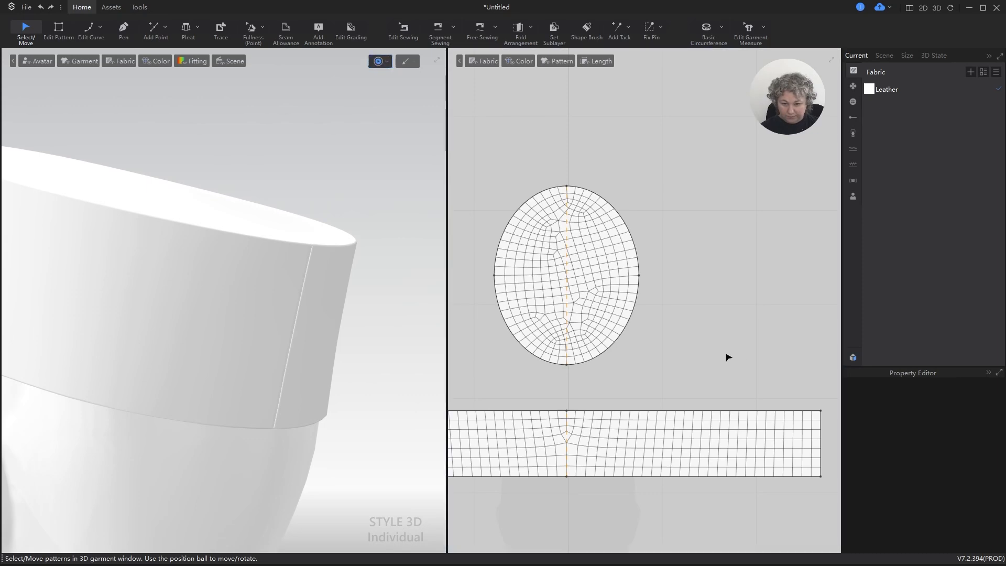
Check the combined length of the two curved edges on one half of the crown oval and locate them on the 3D hat.
{"action": "scroll", "coordinate": [631, 252], "scroll_direction": "up", "scroll_amount": 5}
{"action": "key", "text": "z"}
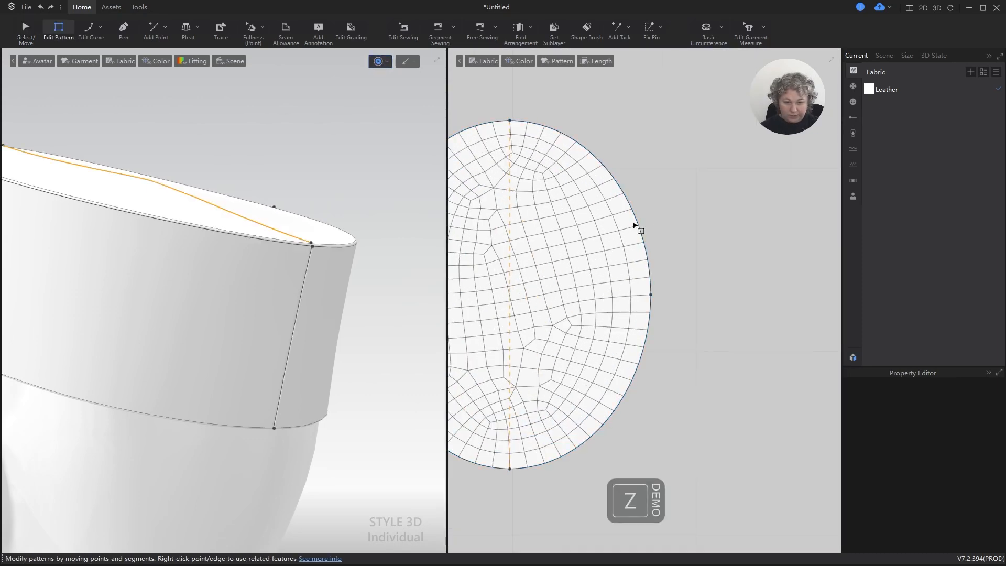
{"action": "left_click", "coordinate": [637, 223]}
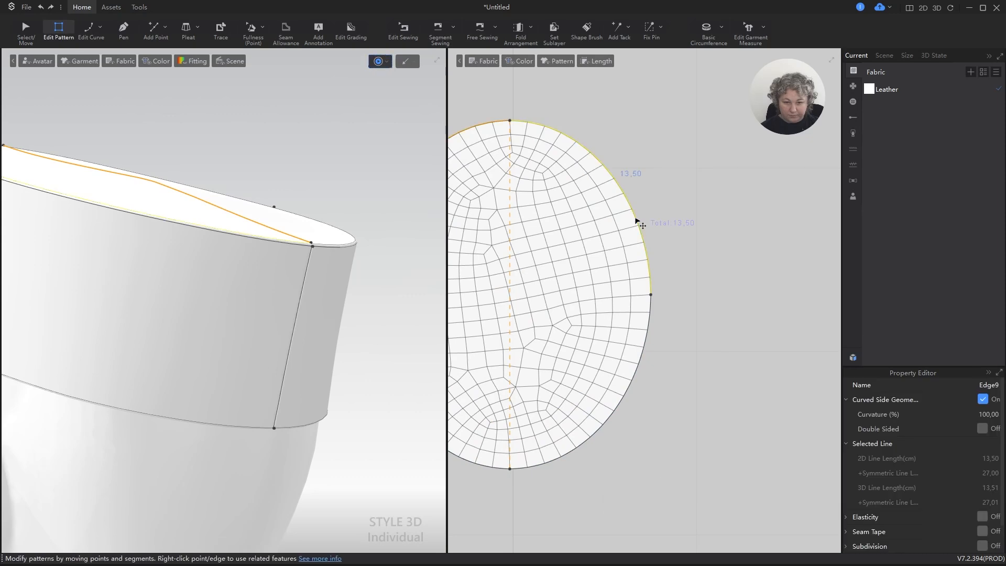
{"action": "left_click", "coordinate": [648, 332], "text": "shift"}
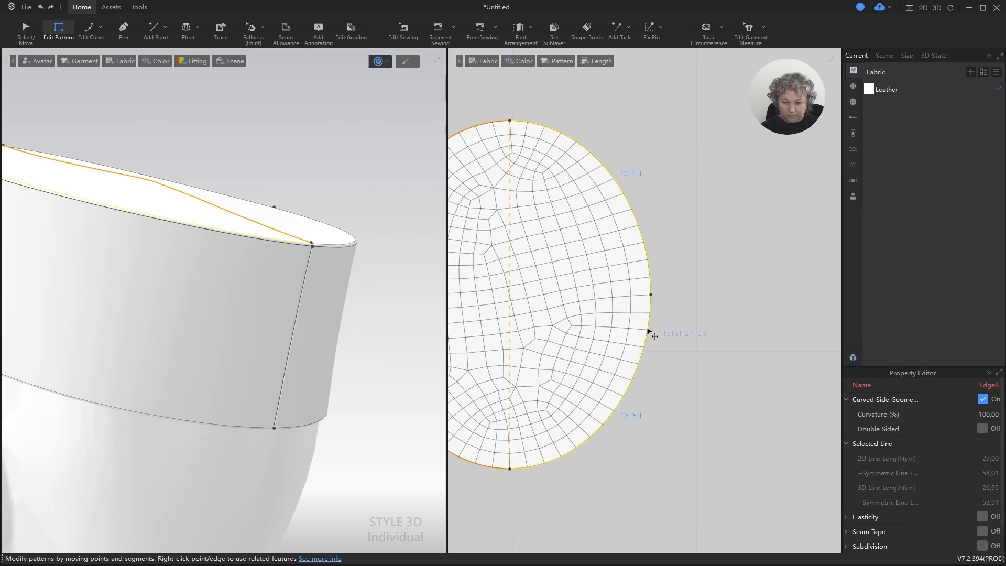
{"action": "scroll", "coordinate": [337, 204], "scroll_direction": "down", "scroll_amount": 3}
{"action": "left_click_drag", "start_coordinate": [337, 204], "coordinate": [320, 261], "text": "alt"}
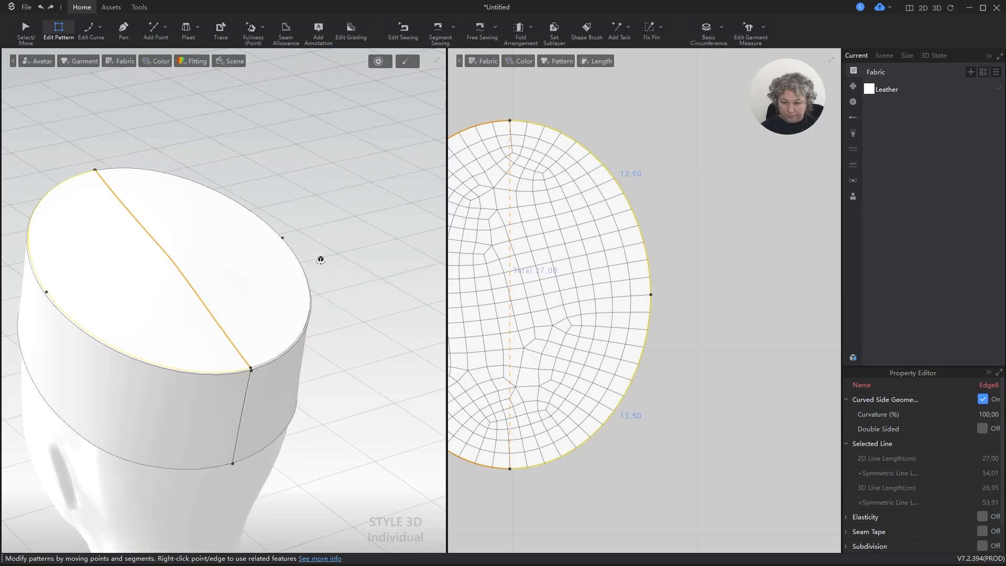
{"action": "scroll", "coordinate": [321, 258], "scroll_direction": "down", "scroll_amount": 3}
{"action": "key", "text": "a"}
{"action": "left_click", "coordinate": [646, 253]}
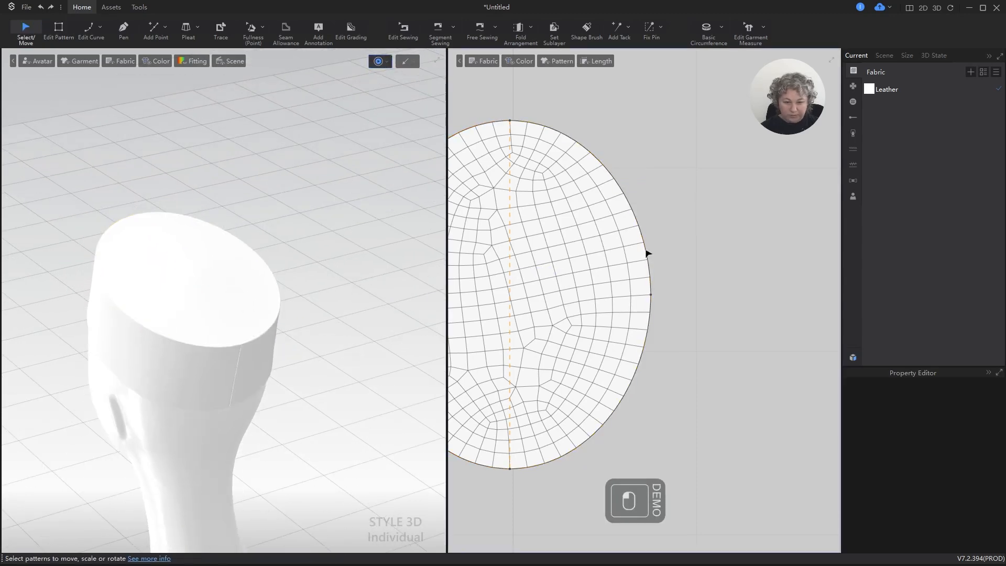
Add one internal isoline to the band, spaced 0.50 cm inward from its upper edge.
{"action": "scroll", "coordinate": [646, 253], "scroll_direction": "down", "scroll_amount": 3}
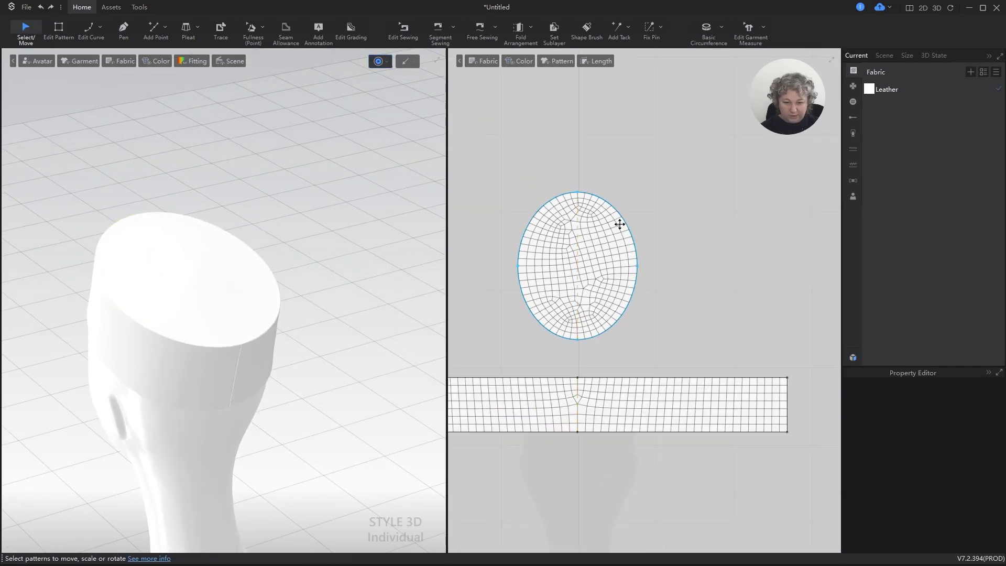
{"action": "left_click", "coordinate": [620, 224]}
{"action": "key", "text": "z"}
{"action": "left_click", "coordinate": [663, 382]}
{"action": "scroll", "coordinate": [679, 390], "scroll_direction": "up", "scroll_amount": 2}
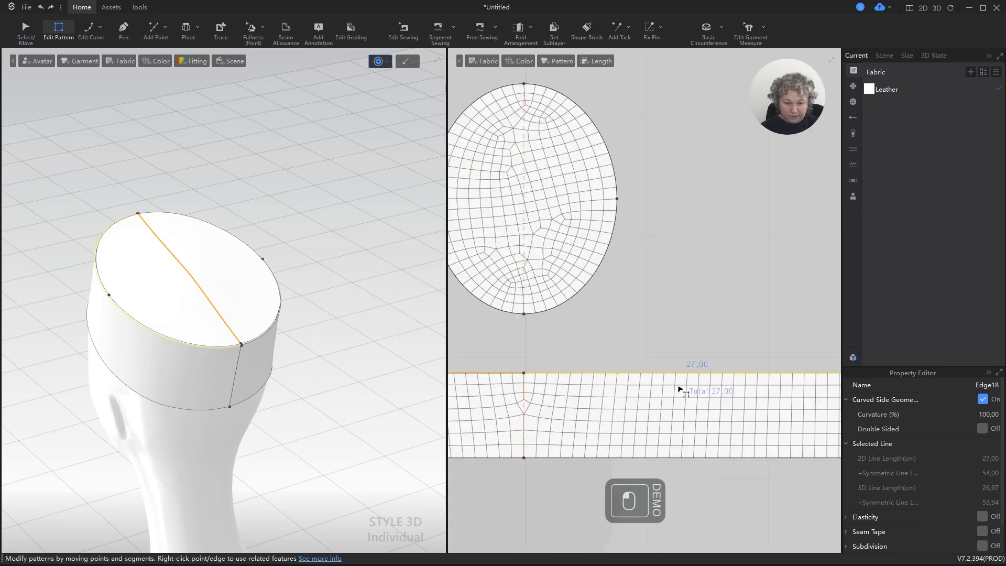
{"action": "scroll", "coordinate": [679, 389], "scroll_direction": "up", "scroll_amount": 1}
{"action": "right_click", "coordinate": [684, 365]}
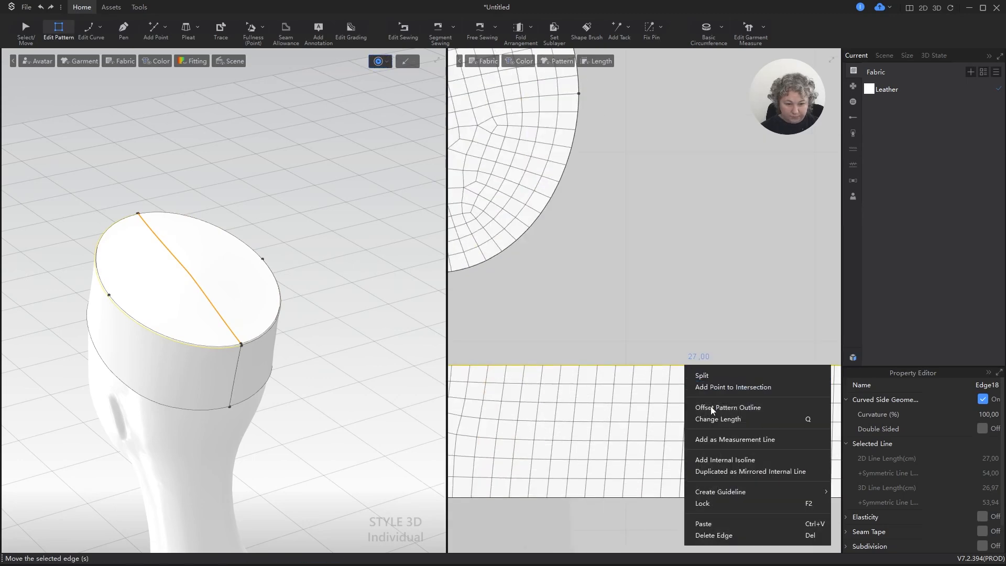
{"action": "left_click", "coordinate": [721, 462]}
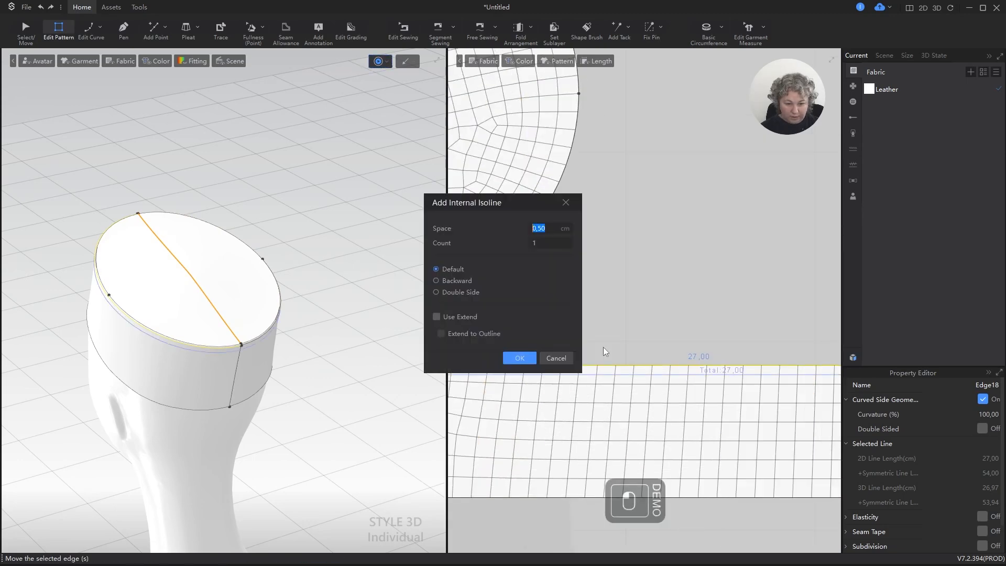
{"action": "left_click", "coordinate": [526, 361]}
{"action": "left_click", "coordinate": [651, 307]}
{"action": "scroll", "coordinate": [248, 352], "scroll_direction": "down", "scroll_amount": 2}
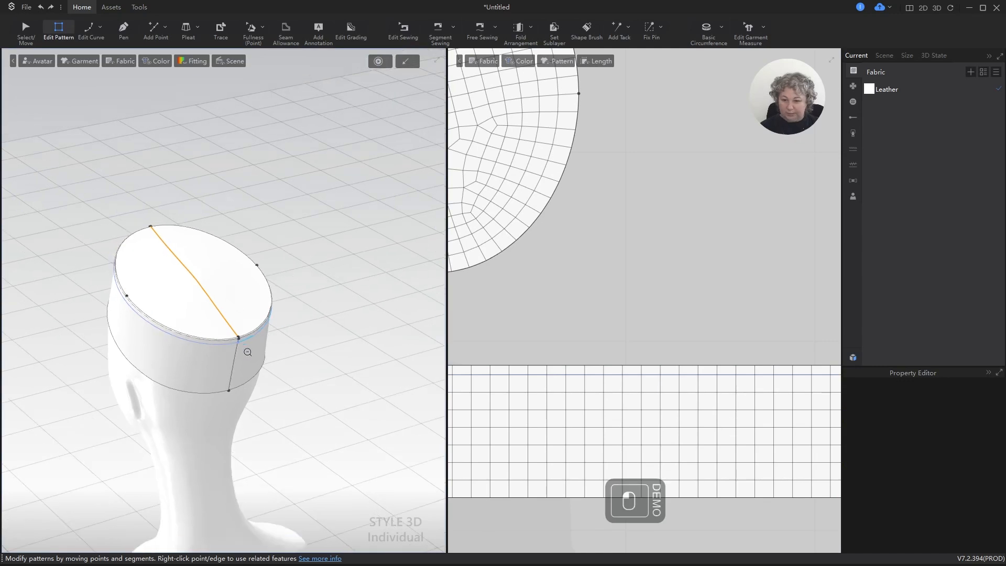
Deactivate the oval crown top and hide it in the 3D view.
{"action": "right_click_drag", "start_coordinate": [248, 352], "coordinate": [280, 274]}
{"action": "scroll", "coordinate": [314, 269], "scroll_direction": "up", "scroll_amount": 6}
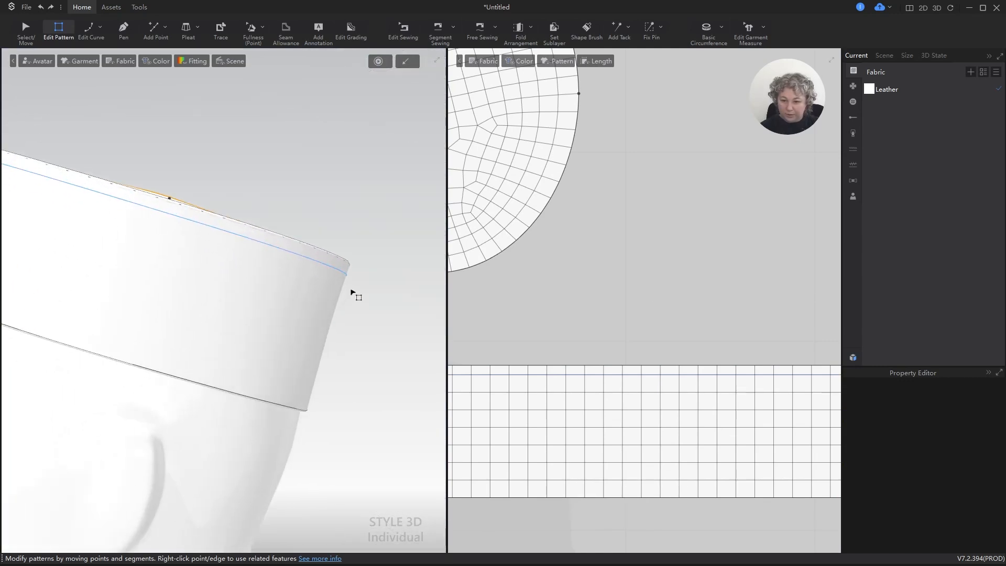
{"action": "right_click_drag", "start_coordinate": [351, 292], "coordinate": [278, 369]}
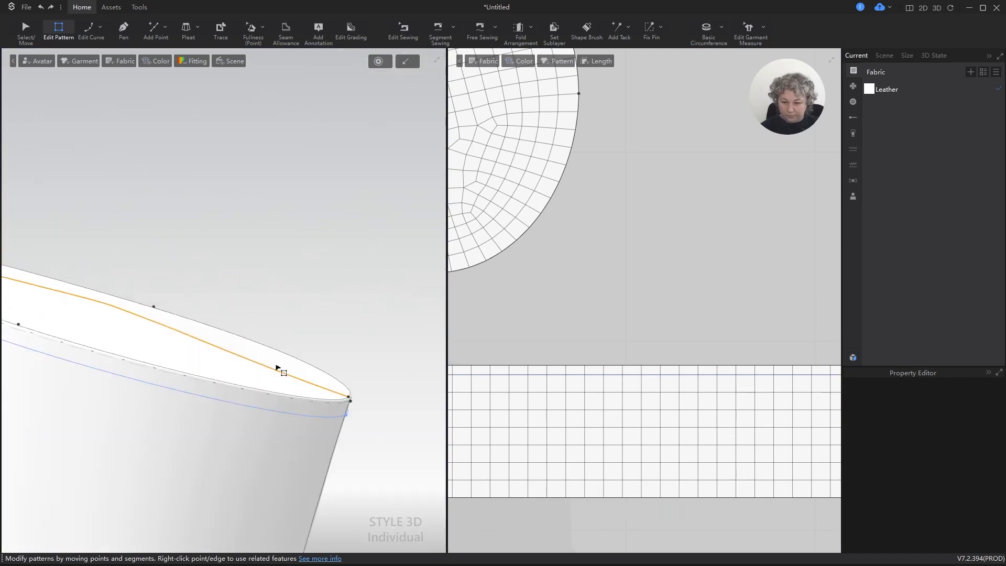
{"action": "key", "text": "a"}
{"action": "left_click", "coordinate": [226, 354]}
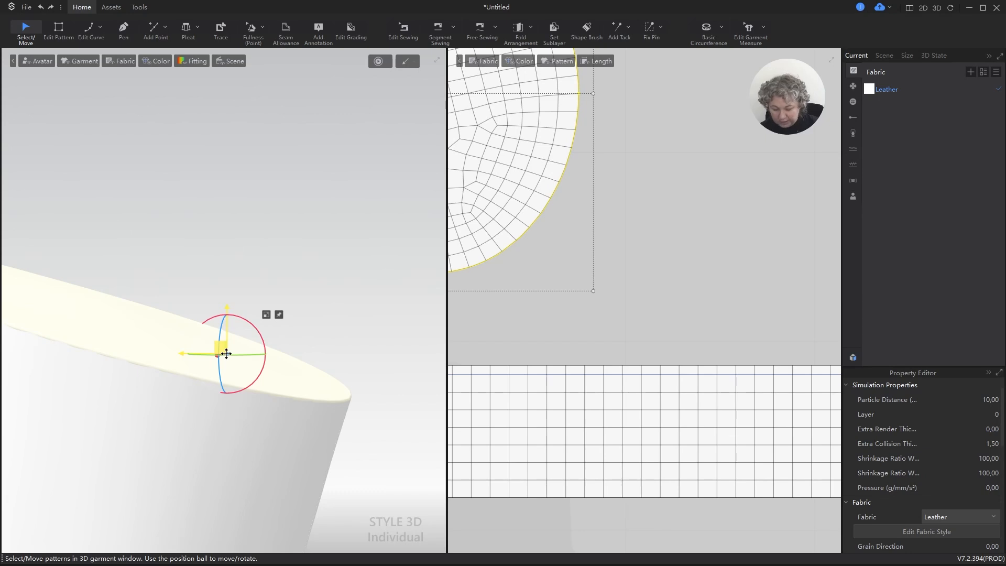
{"action": "key", "text": "ctrl+shift+j"}
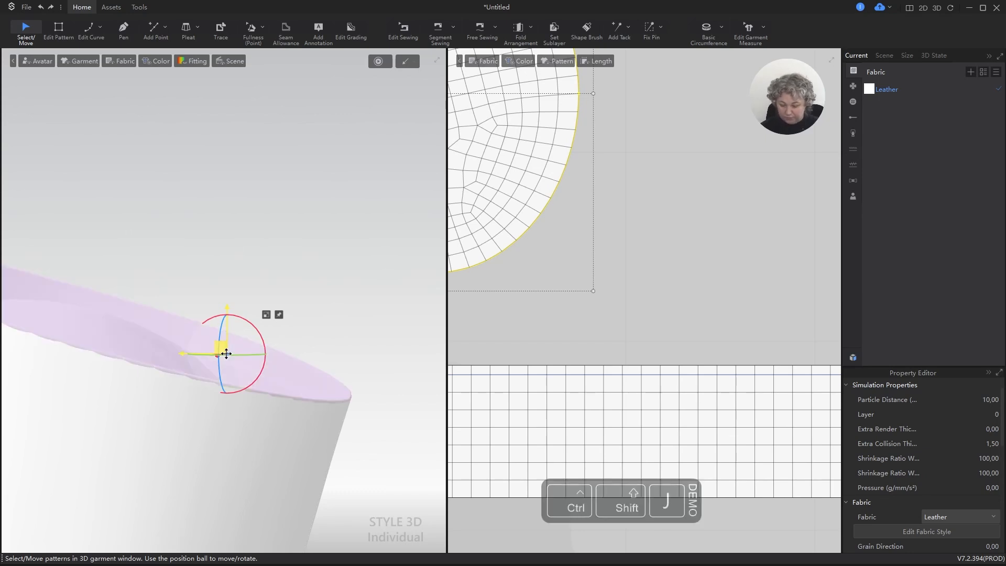
{"action": "key", "text": "shift+q"}
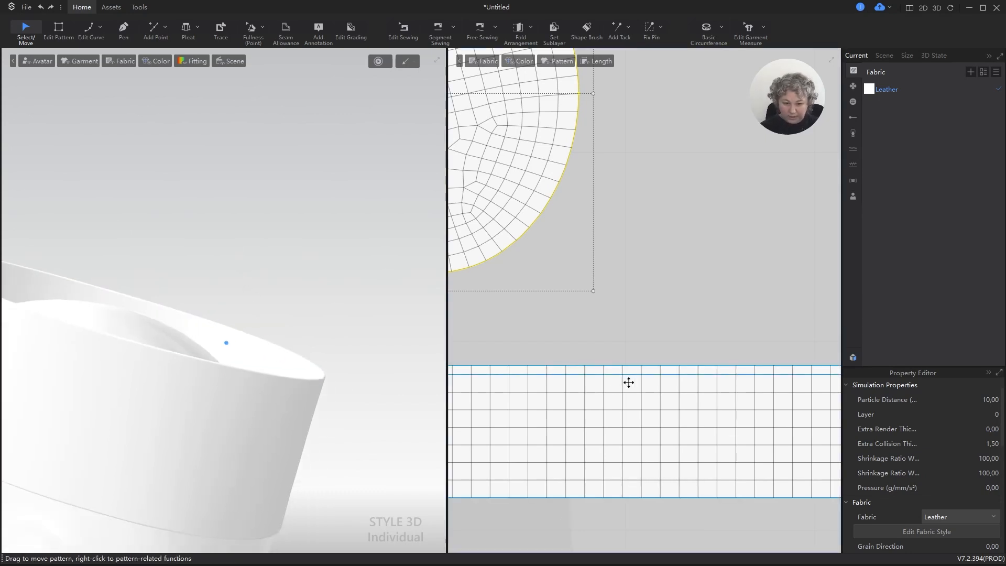
Set the fold angle of the internal line near the band's upper edge to 90.
{"action": "left_click", "coordinate": [633, 314]}
{"action": "key", "text": "z"}
{"action": "left_click", "coordinate": [638, 375]}
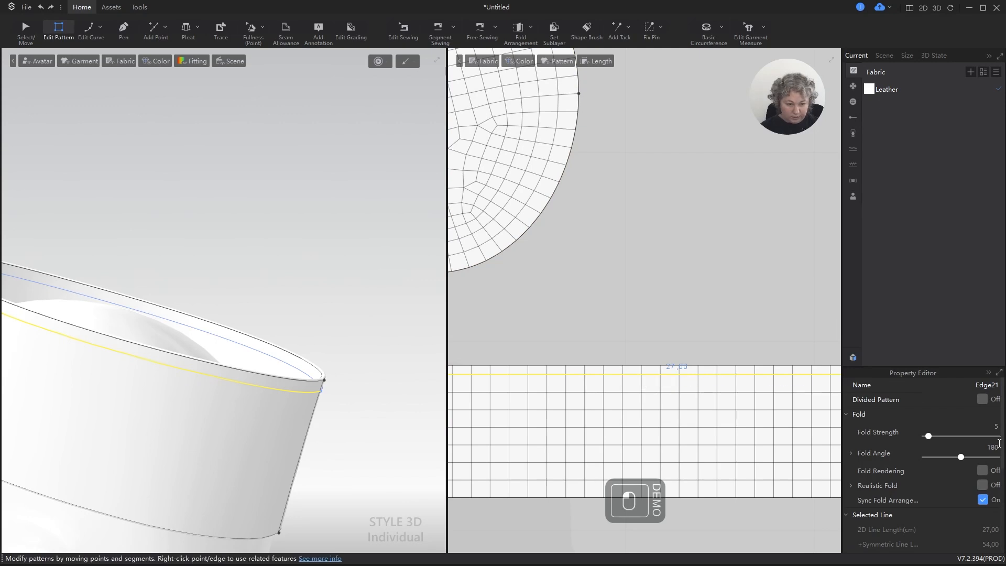
{"action": "left_click", "coordinate": [989, 445]}
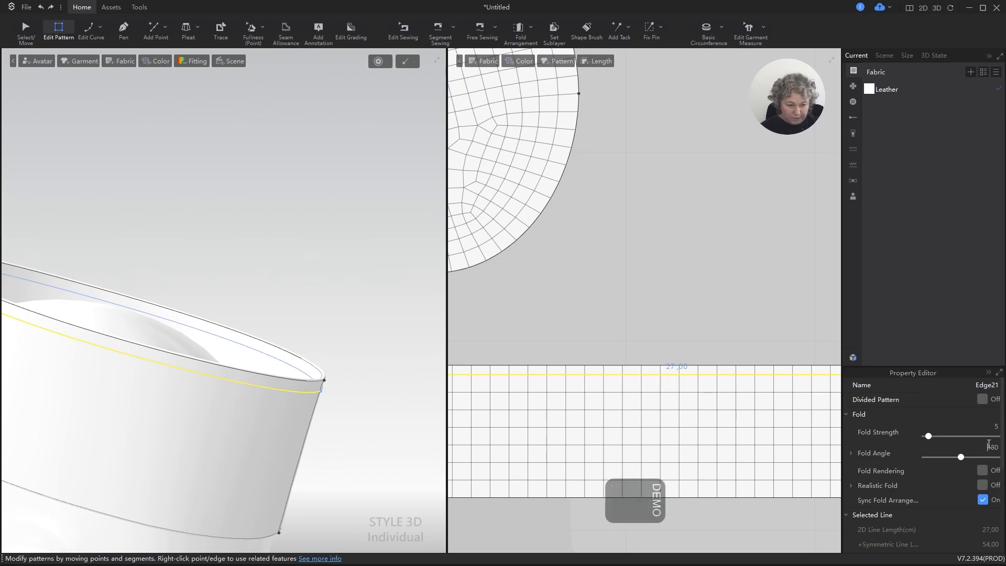
{"action": "type", "text": "90"}
{"action": "key", "text": "Return"}
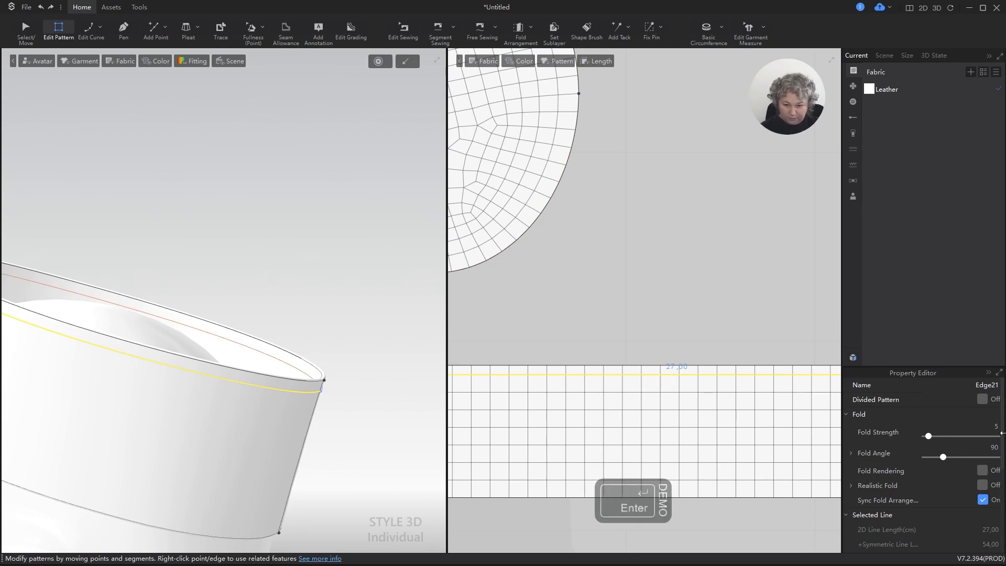
Simulate the garment and inspect how the band's upper edge folds inward.
{"action": "key", "text": "space"}
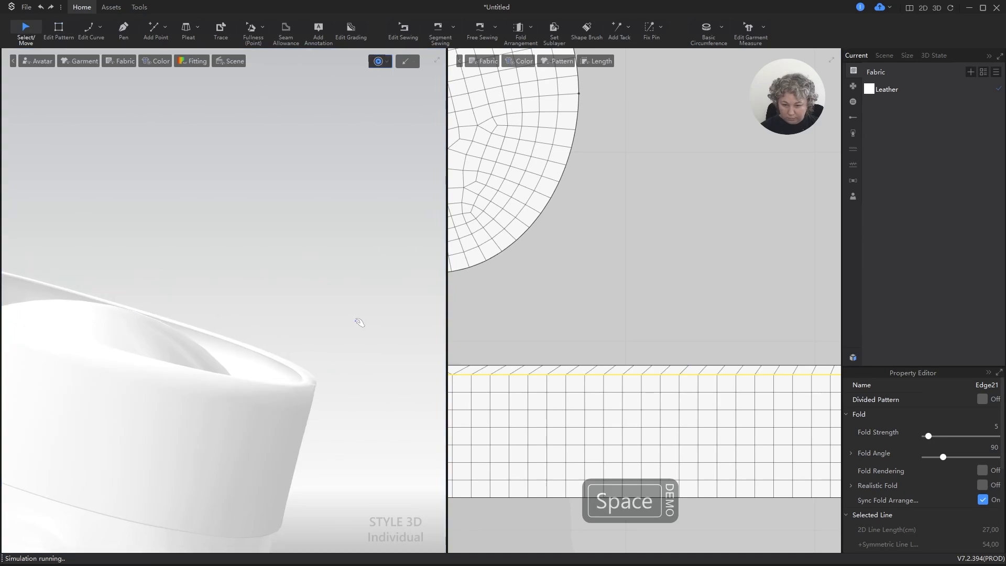
{"action": "right_click_drag", "start_coordinate": [354, 355], "coordinate": [351, 378]}
{"action": "scroll", "coordinate": [366, 401], "scroll_direction": "up", "scroll_amount": 3}
{"action": "right_click_drag", "start_coordinate": [386, 424], "coordinate": [371, 379], "text": "alt"}
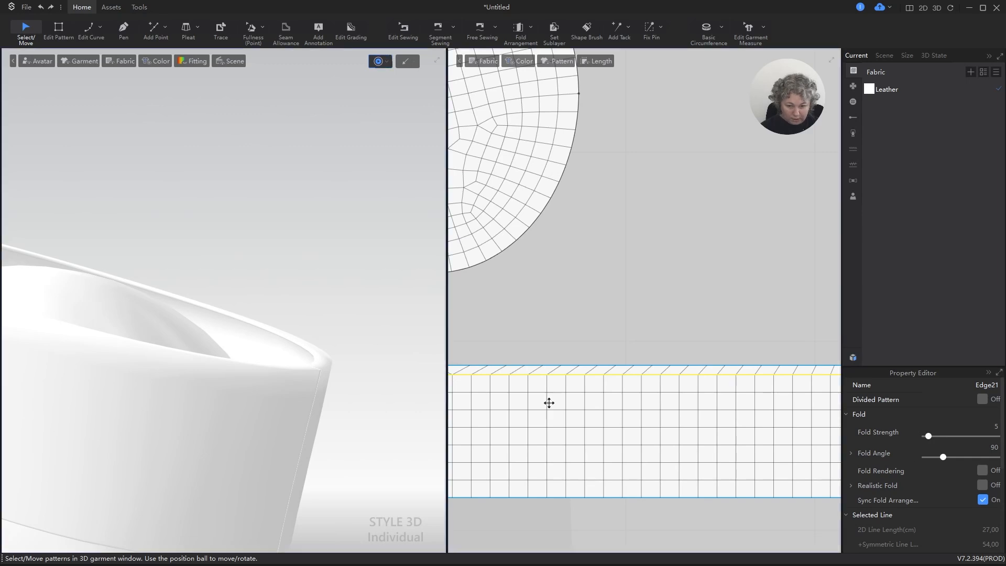
Turn on Realistic Fold for the internal line near the band's upper edge.
{"action": "key", "text": "z"}
{"action": "left_click", "coordinate": [574, 378]}
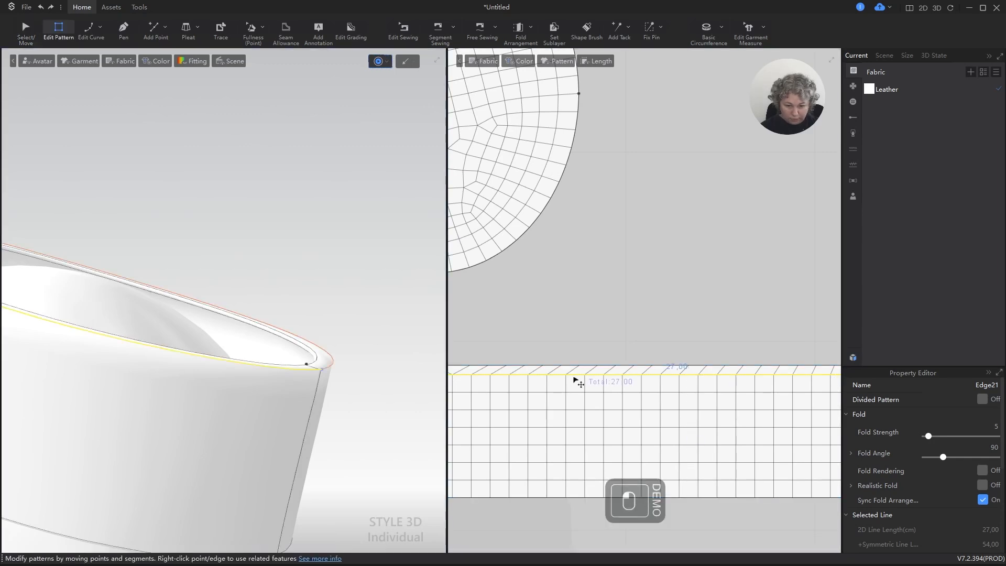
{"action": "left_click", "coordinate": [611, 341]}
{"action": "scroll", "coordinate": [611, 341], "scroll_direction": "down", "scroll_amount": 5}
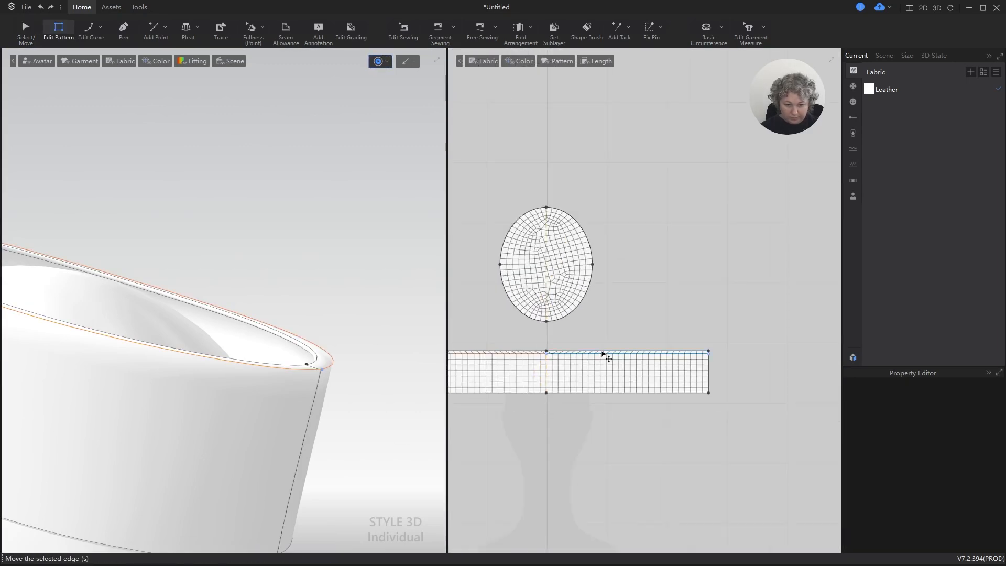
{"action": "right_click", "coordinate": [603, 355]}
{"action": "scroll", "coordinate": [602, 346], "scroll_direction": "up", "scroll_amount": 5}
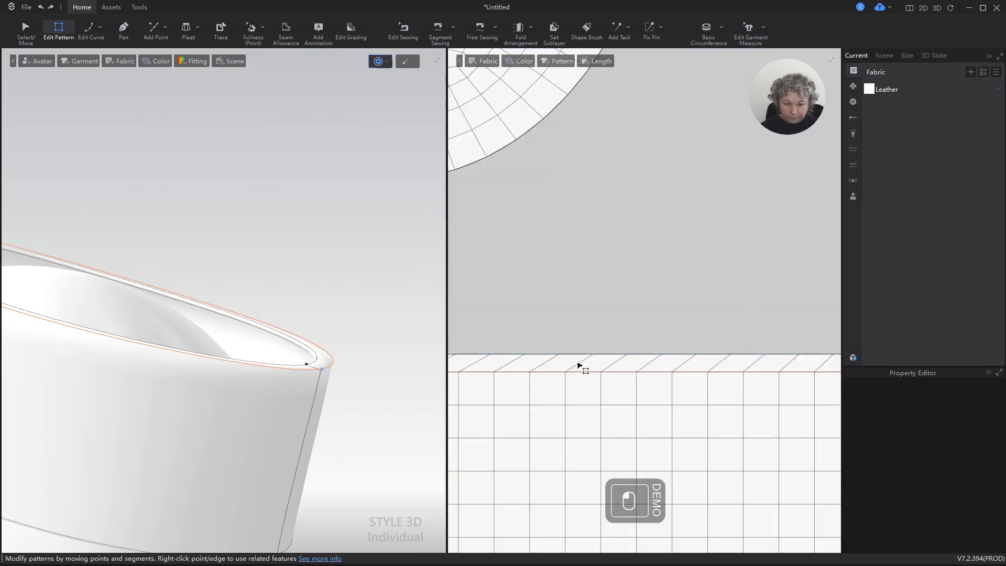
{"action": "left_click", "coordinate": [579, 373]}
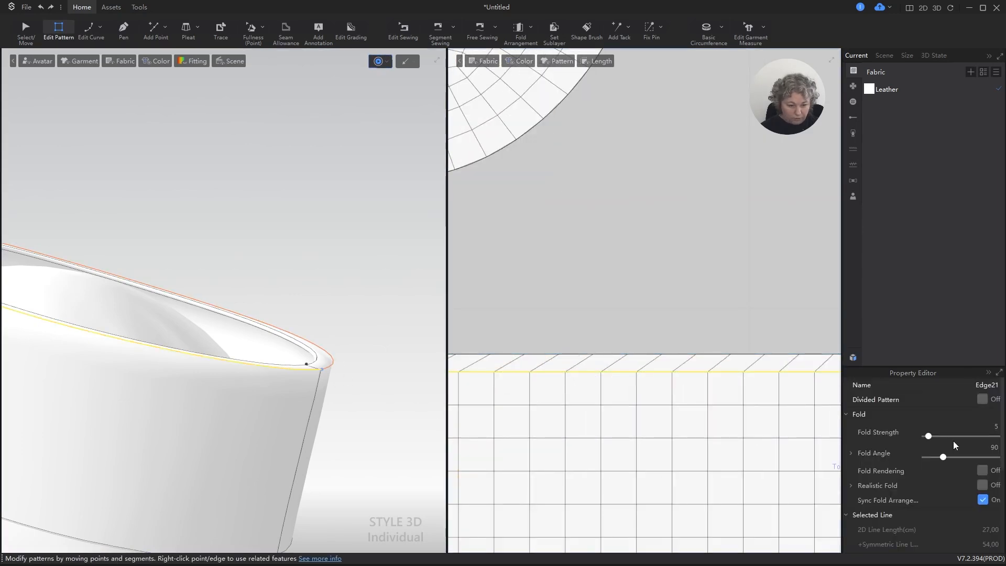
{"action": "left_click", "coordinate": [982, 485]}
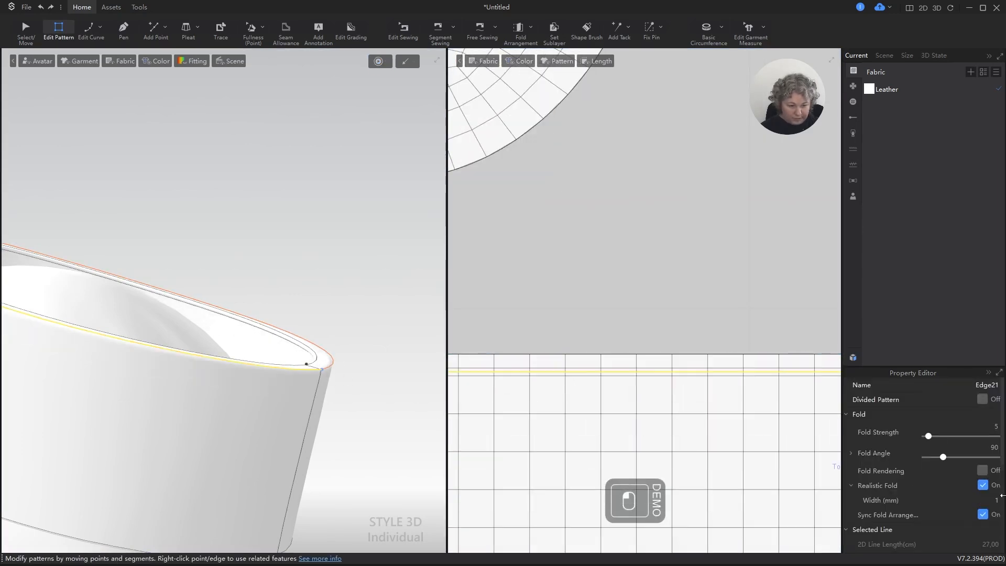
Run a brief simulation with the realistic fold and check the band's rim and overall fit on the head.
{"action": "scroll", "coordinate": [420, 386], "scroll_direction": "up", "scroll_amount": 5}
{"action": "left_click_drag", "start_coordinate": [404, 330], "coordinate": [390, 311], "text": "alt"}
{"action": "left_click_drag", "start_coordinate": [386, 258], "coordinate": [372, 269], "text": "alt"}
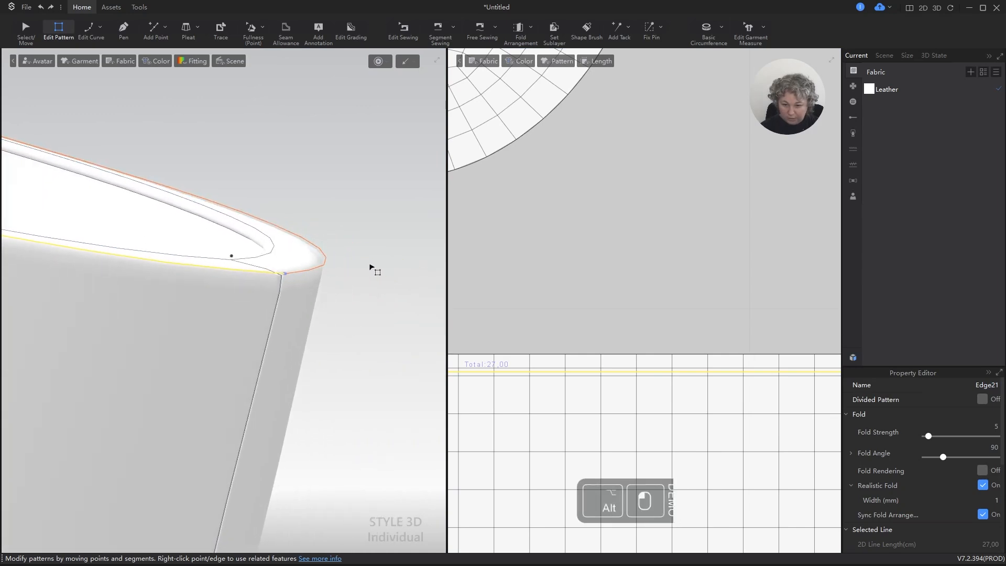
{"action": "key", "text": "space"}
{"action": "key", "text": "space"}
{"action": "scroll", "coordinate": [335, 361], "scroll_direction": "down", "scroll_amount": 5}
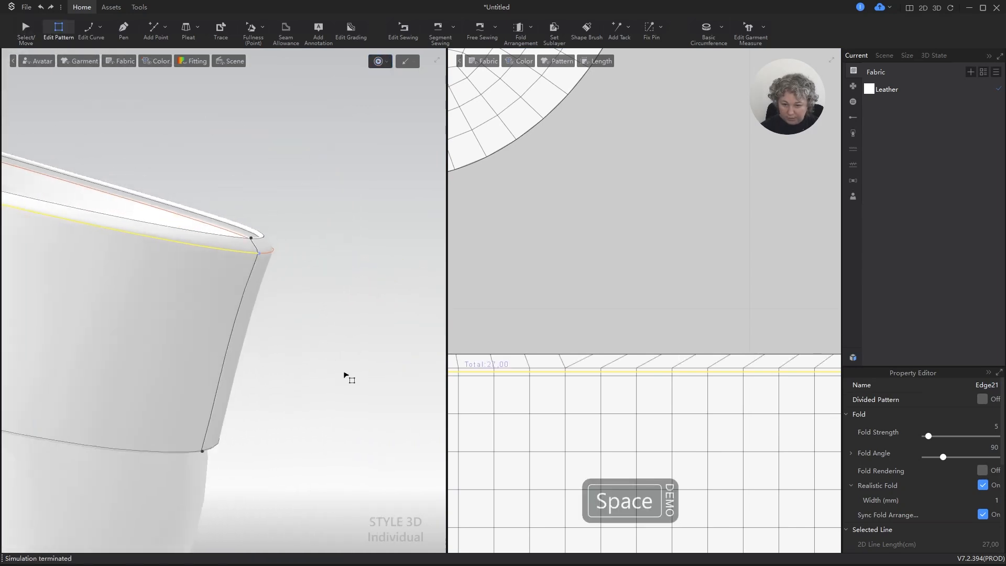
{"action": "left_click_drag", "start_coordinate": [341, 385], "coordinate": [361, 351], "text": "alt"}
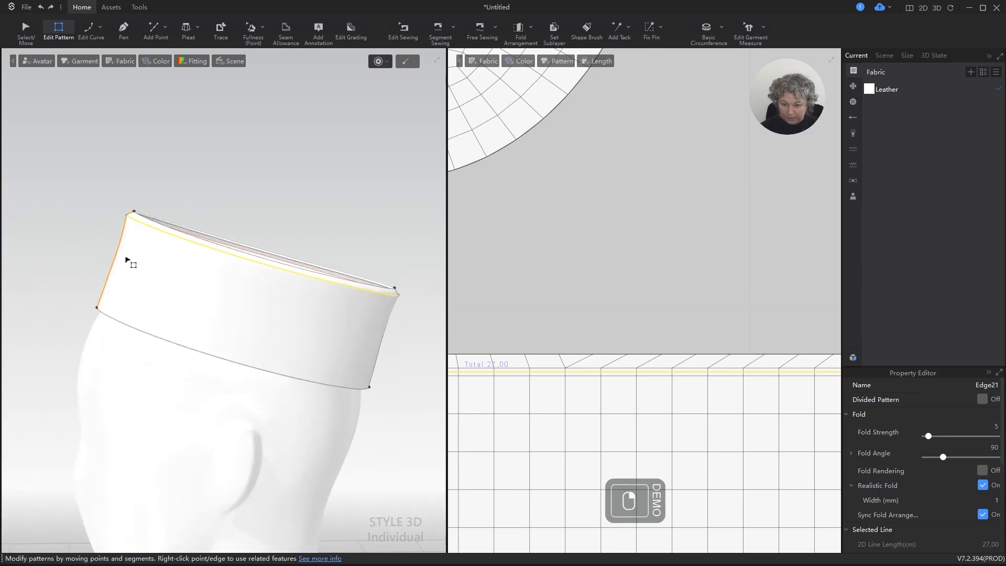
Try to pull the band lower on the mannequin head during simulation, and undo the move.
{"action": "key", "text": "a"}
{"action": "left_click_drag", "start_coordinate": [126, 258], "coordinate": [114, 287]}
{"action": "key", "text": "space"}
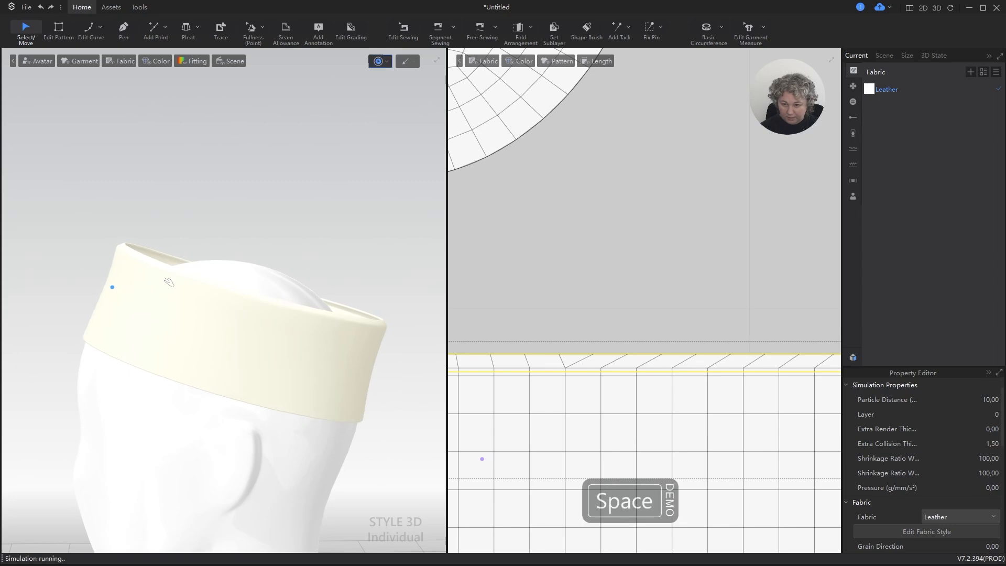
{"action": "left_click", "coordinate": [105, 314]}
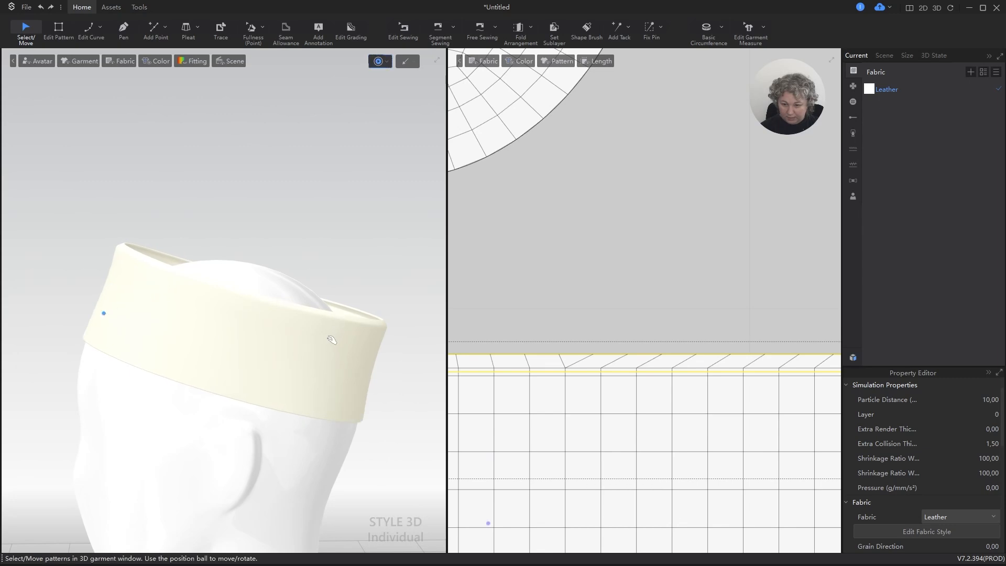
{"action": "key", "text": "ctrl+z"}
{"action": "key", "text": "z"}
{"action": "key", "text": "ctrl+z"}
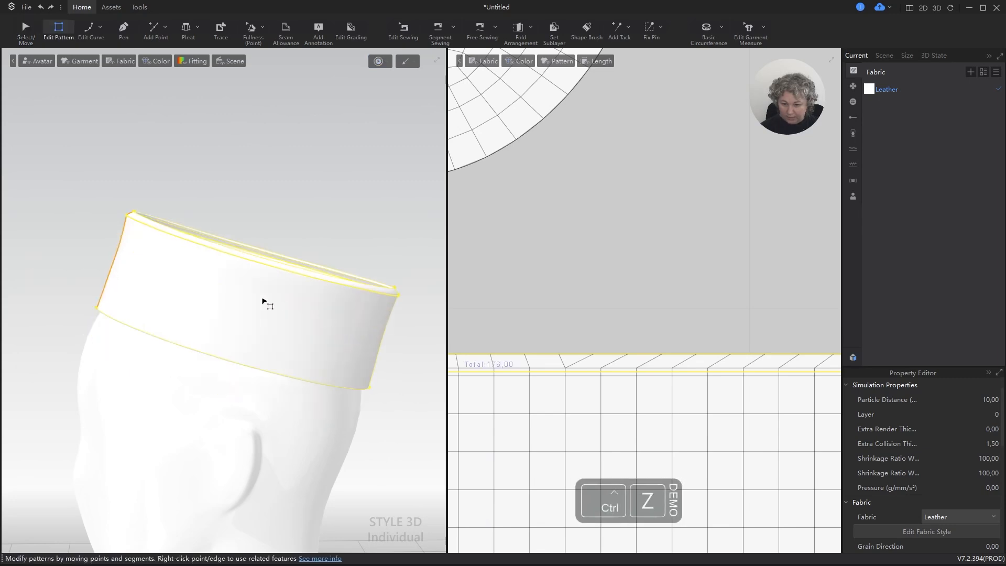
Set the Realistic Fold width of the band's internal line to 3 mm.
{"action": "key", "text": "a"}
{"action": "right_click_drag", "start_coordinate": [354, 246], "coordinate": [413, 310]}
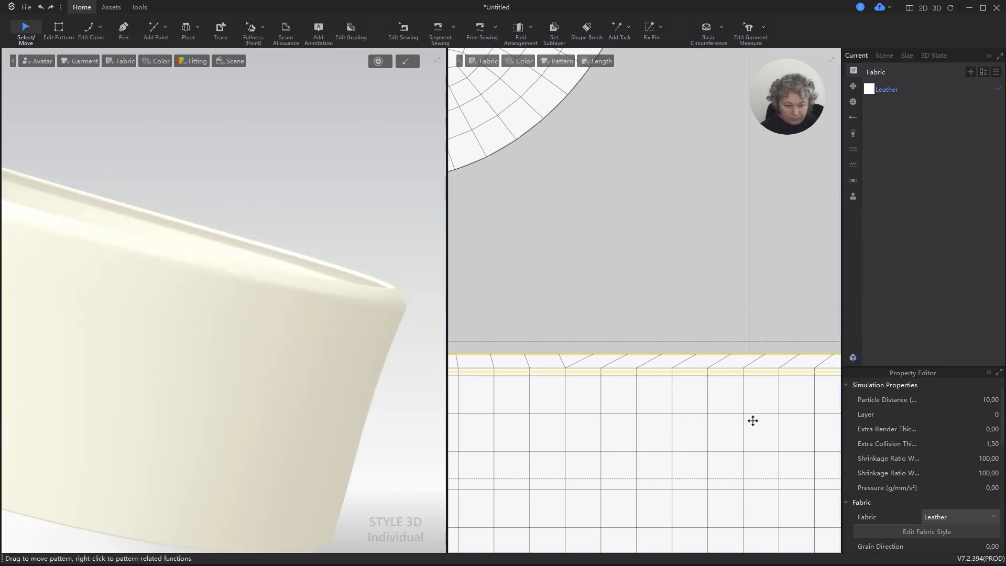
{"action": "double_click", "coordinate": [606, 372]}
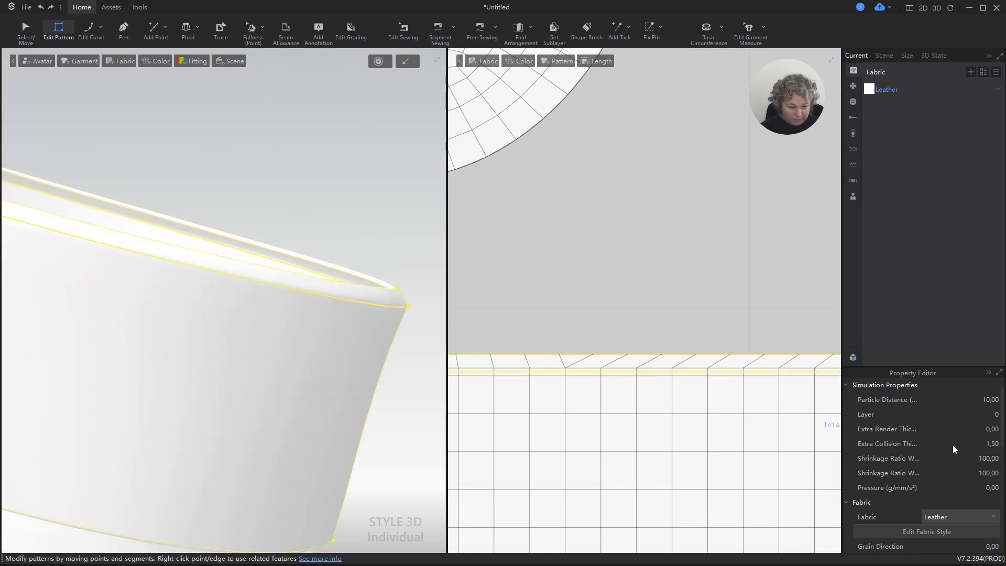
{"action": "left_click", "coordinate": [742, 374]}
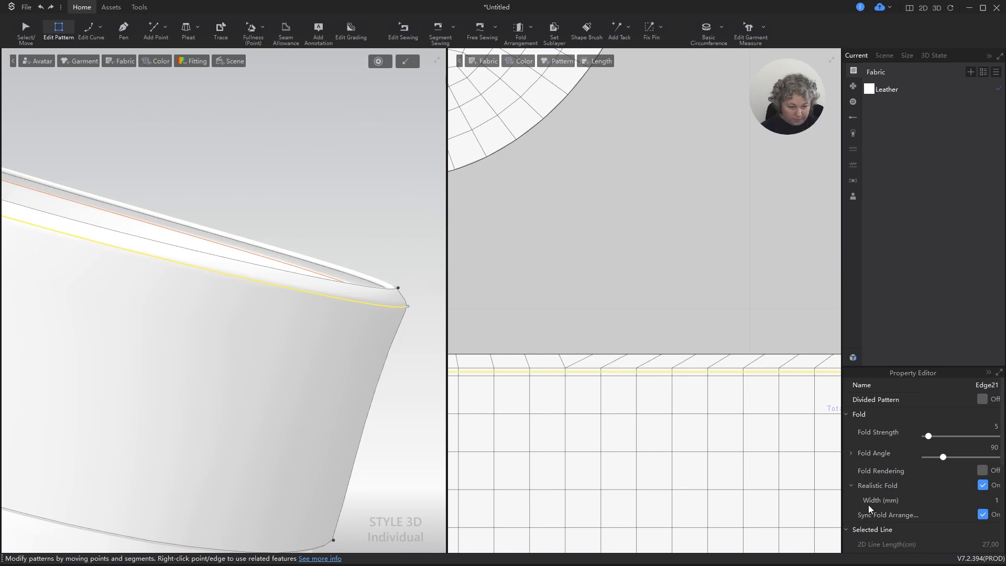
{"action": "left_click", "coordinate": [996, 501]}
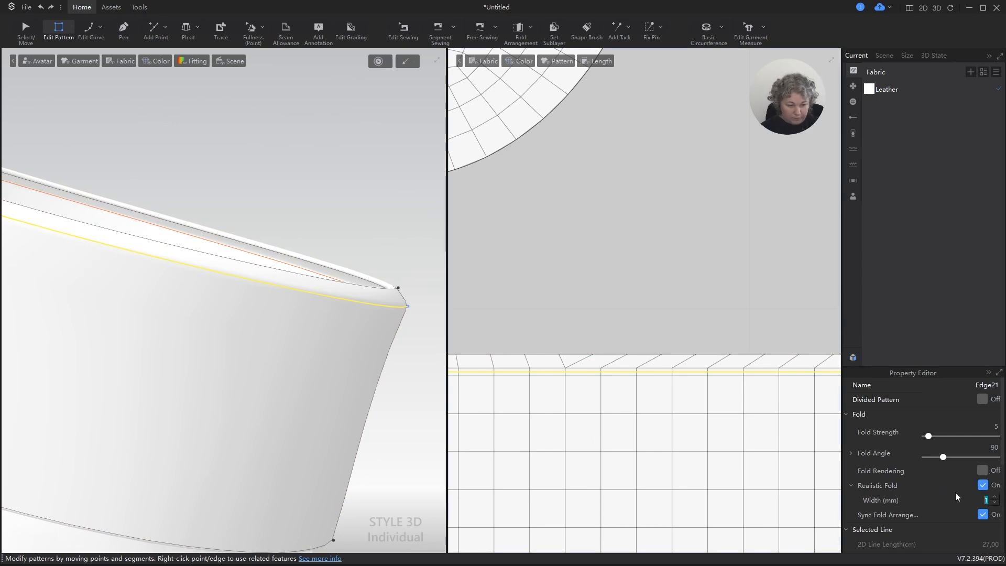
{"action": "left_click", "coordinate": [997, 496]}
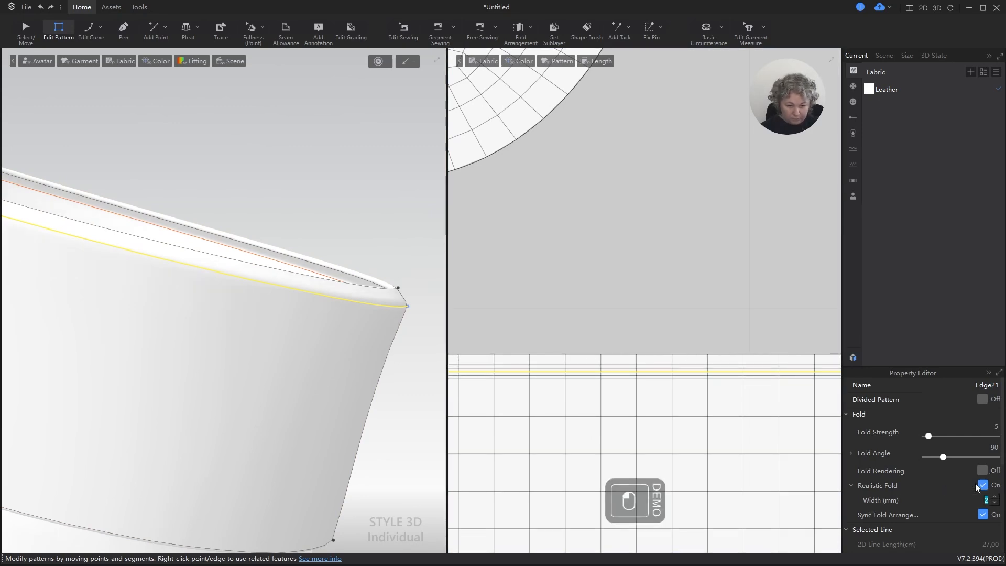
{"action": "scroll", "coordinate": [707, 369], "scroll_direction": "up", "scroll_amount": 5}
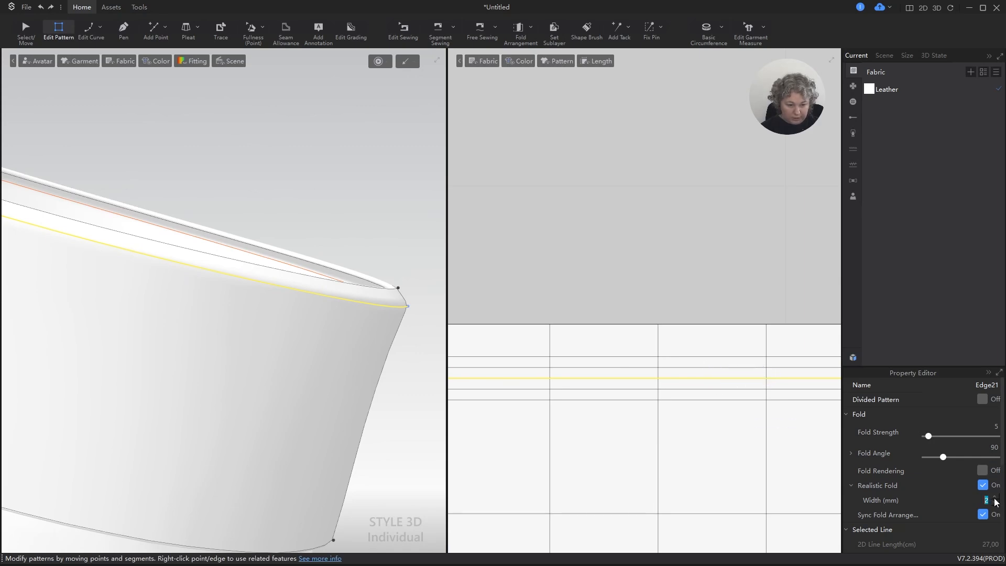
{"action": "left_click", "coordinate": [994, 499]}
{"action": "left_click", "coordinate": [694, 243]}
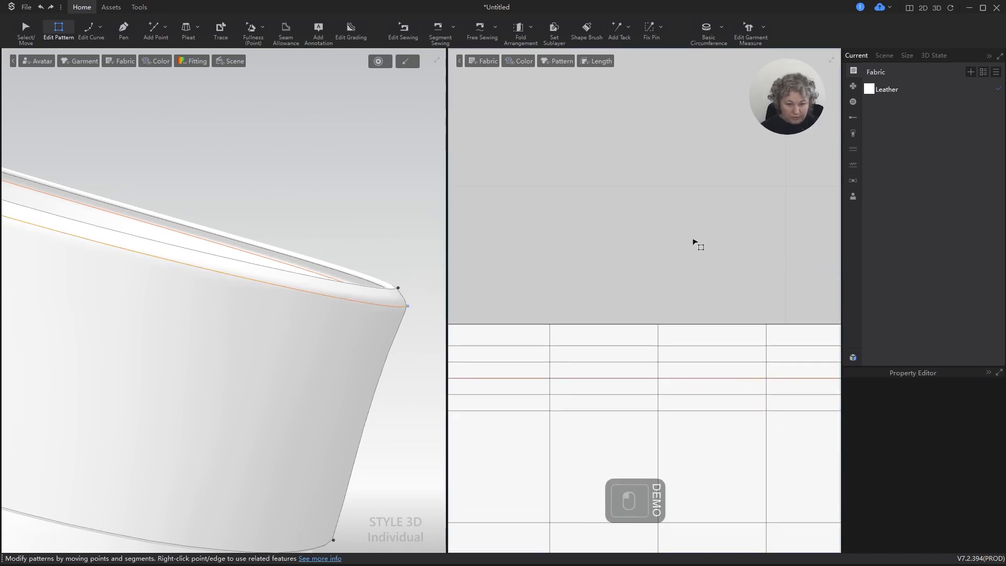
Simulate the band with the wider realistic fold and inspect its rounded rim from the side.
{"action": "key", "text": "space"}
{"action": "scroll", "coordinate": [370, 254], "scroll_direction": "down", "scroll_amount": 3}
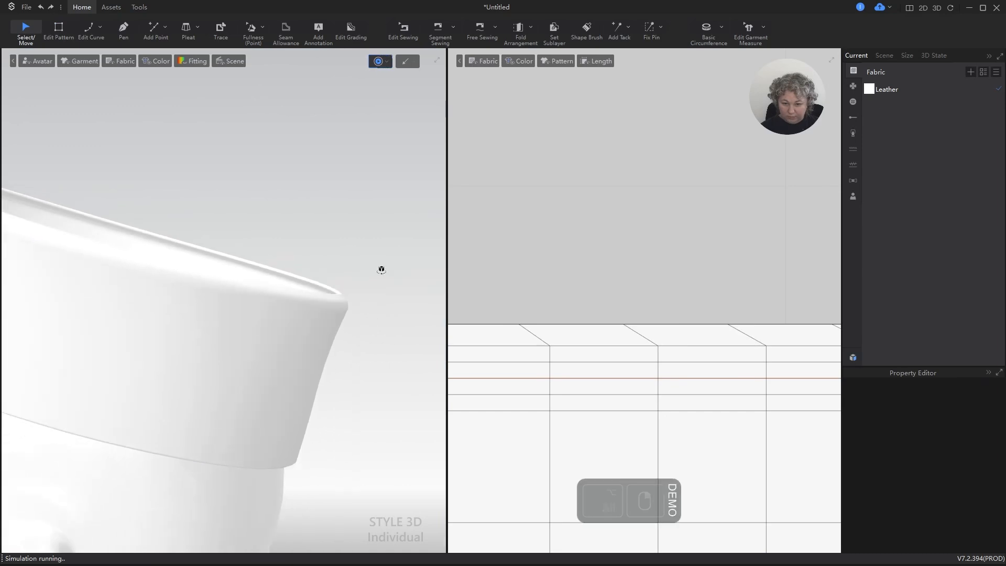
{"action": "mouse_move", "coordinate": [382, 269]}
{"action": "right_mouse_down", "text": "alt"}
{"action": "mouse_move", "coordinate": [393, 276]}
{"action": "mouse_move", "coordinate": [387, 301]}
{"action": "mouse_move", "coordinate": [370, 285]}
{"action": "mouse_move", "coordinate": [382, 276]}
{"action": "mouse_move", "coordinate": [365, 279]}
{"action": "mouse_move", "coordinate": [386, 278]}
{"action": "right_mouse_up", "text": "alt"}
{"action": "scroll", "coordinate": [349, 319], "scroll_direction": "down", "scroll_amount": 3}
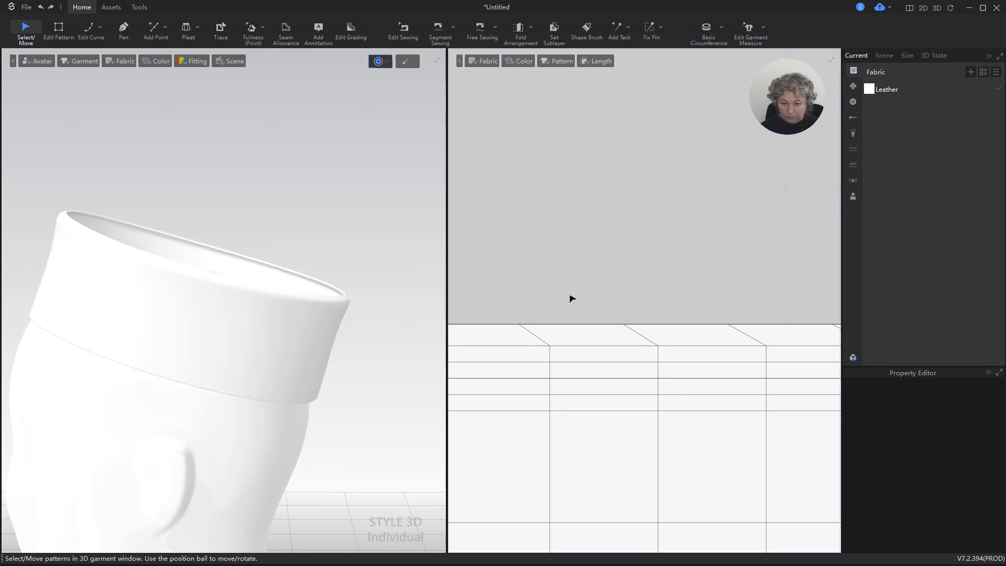
Turn on Elasticity for the band's upper edge.
{"action": "key", "text": "z"}
{"action": "left_click", "coordinate": [585, 326]}
{"action": "scroll", "coordinate": [624, 306], "scroll_direction": "down", "scroll_amount": 5}
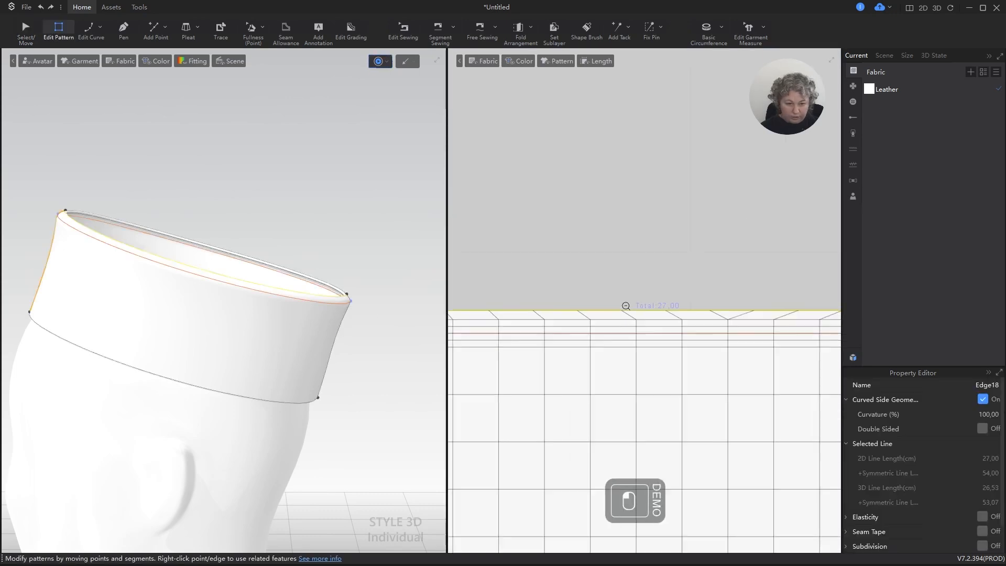
{"action": "scroll", "coordinate": [755, 315], "scroll_direction": "up", "scroll_amount": 3}
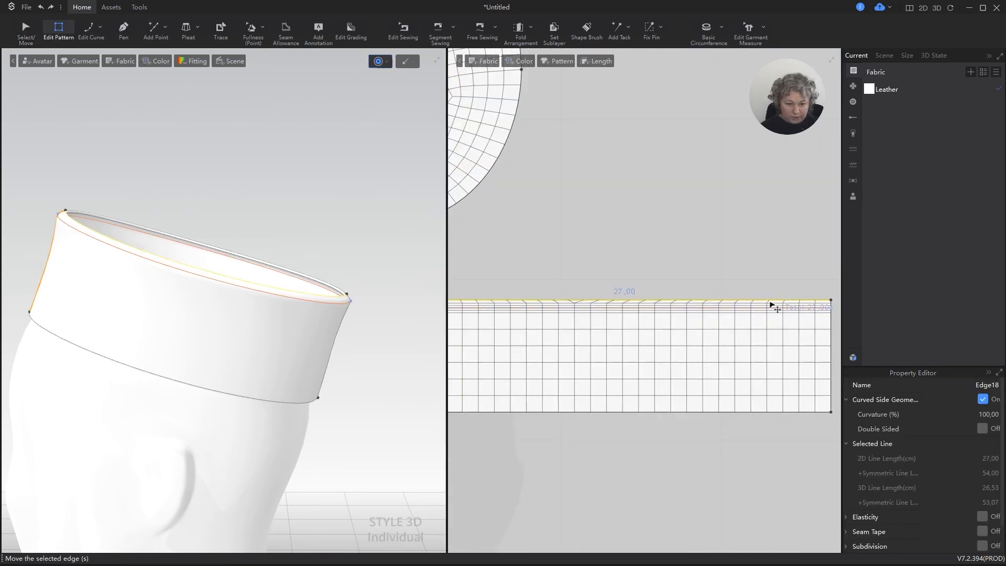
{"action": "scroll", "coordinate": [749, 319], "scroll_direction": "up", "scroll_amount": 5}
{"action": "scroll", "coordinate": [736, 301], "scroll_direction": "up", "scroll_amount": 1}
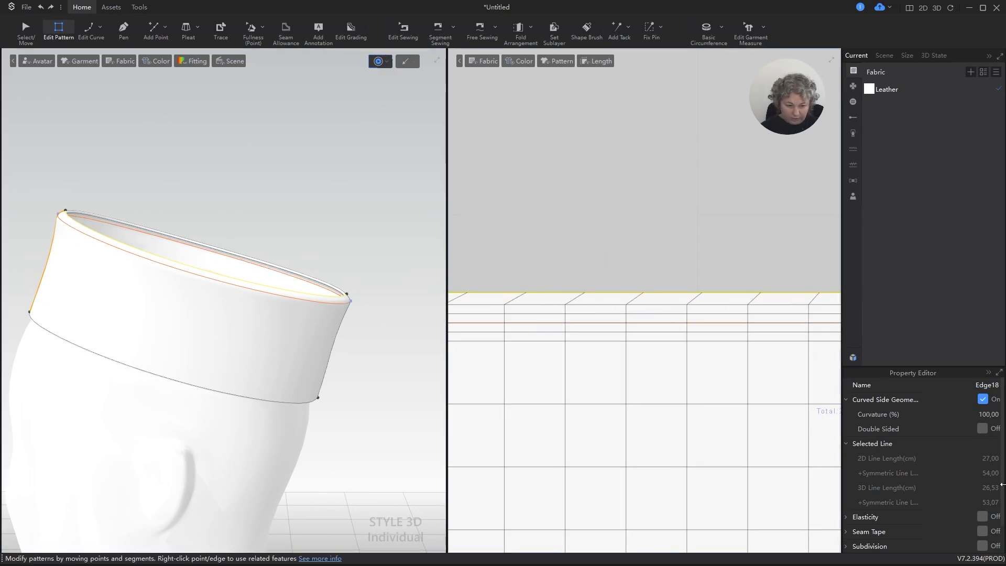
{"action": "left_click", "coordinate": [981, 516]}
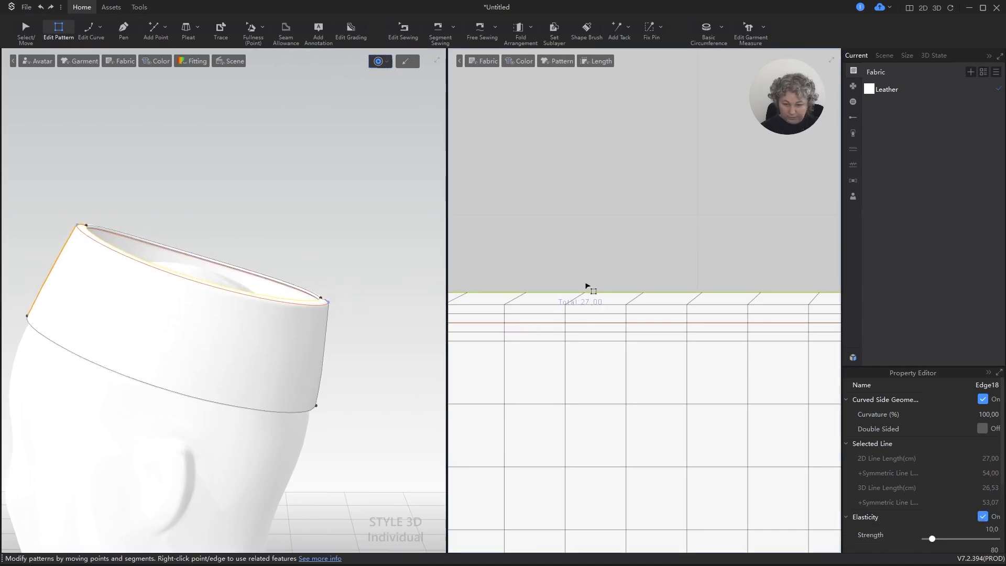
Set the elasticity ratio of the band's upper edge to 90%.
{"action": "scroll", "coordinate": [957, 498], "scroll_direction": "down", "scroll_amount": 2}
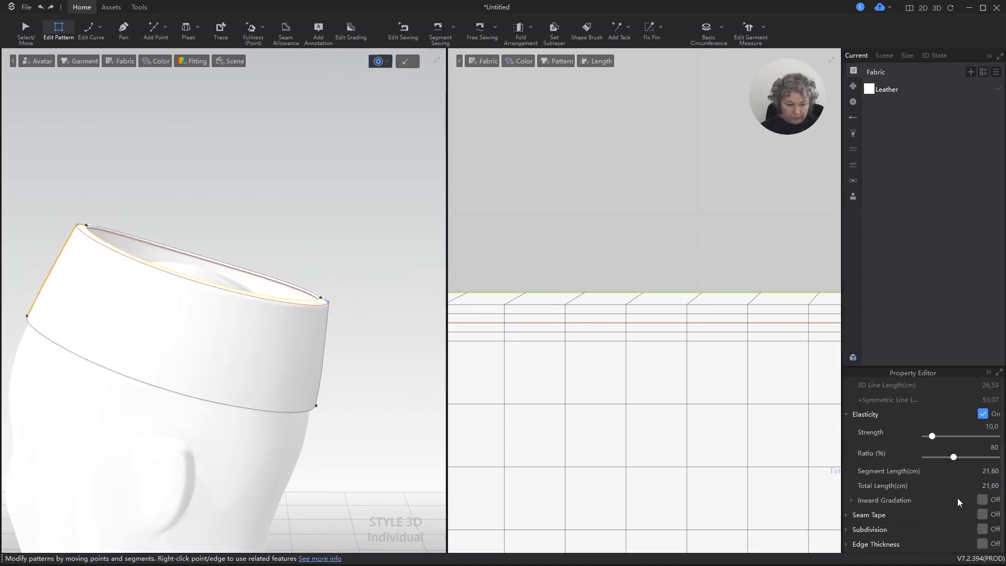
{"action": "left_click", "coordinate": [994, 446]}
{"action": "type", "text": "90"}
{"action": "key", "text": "Return"}
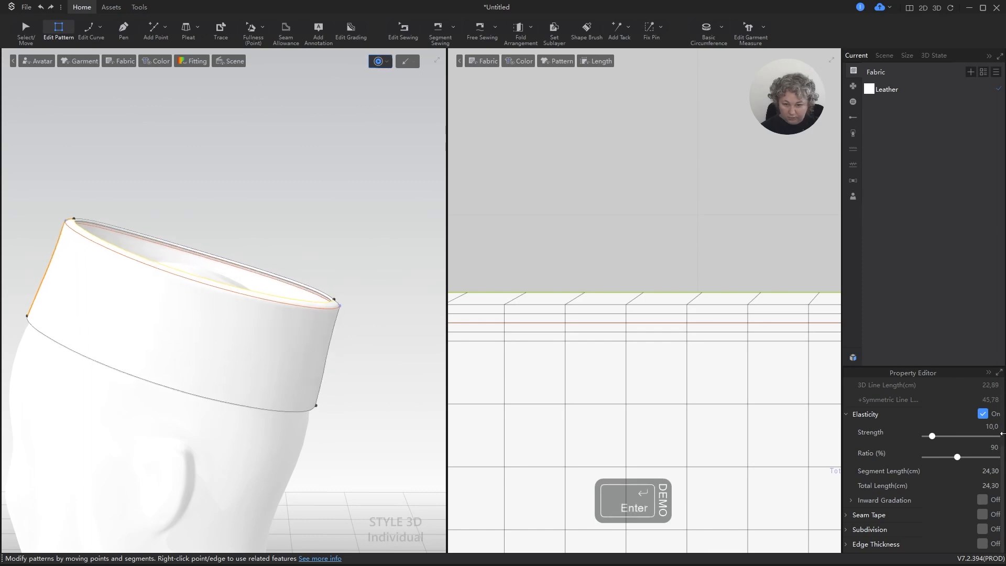
Set the elastic segment length of the band's upper edge to 25 cm.
{"action": "scroll", "coordinate": [330, 312], "scroll_direction": "down", "scroll_amount": 1}
{"action": "scroll", "coordinate": [335, 313], "scroll_direction": "up", "scroll_amount": 4}
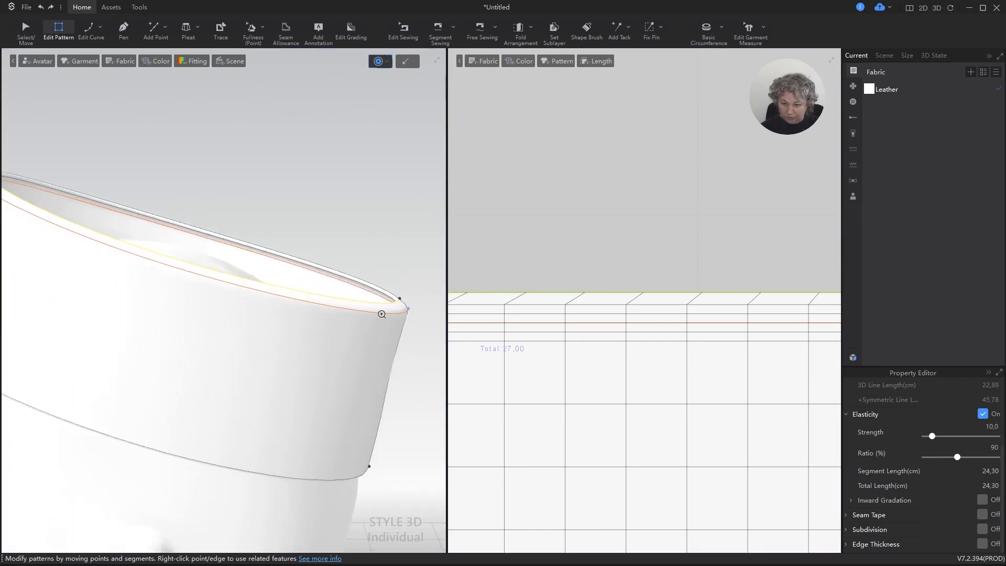
{"action": "right_click_drag", "start_coordinate": [380, 314], "coordinate": [274, 355], "text": "alt"}
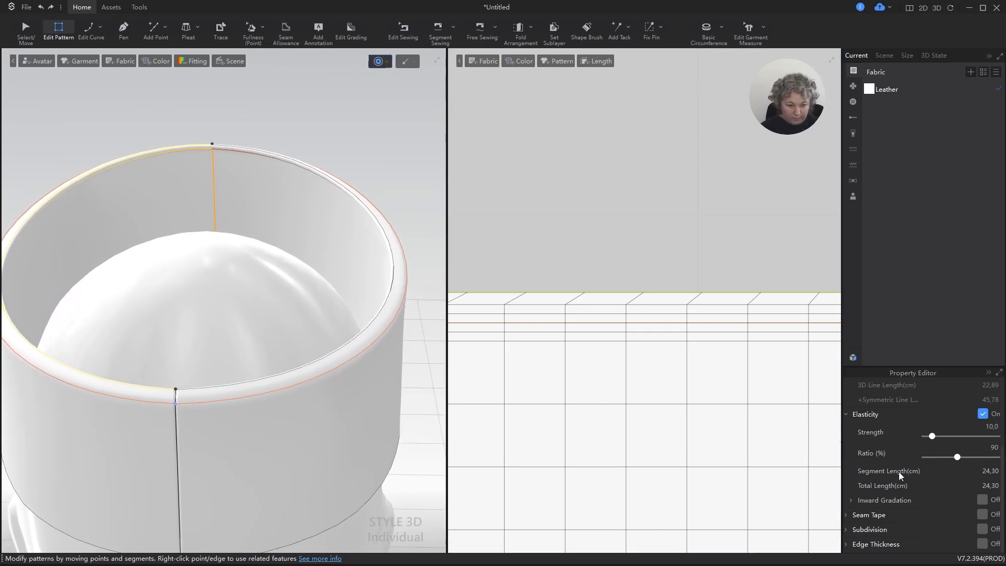
{"action": "left_click", "coordinate": [992, 471]}
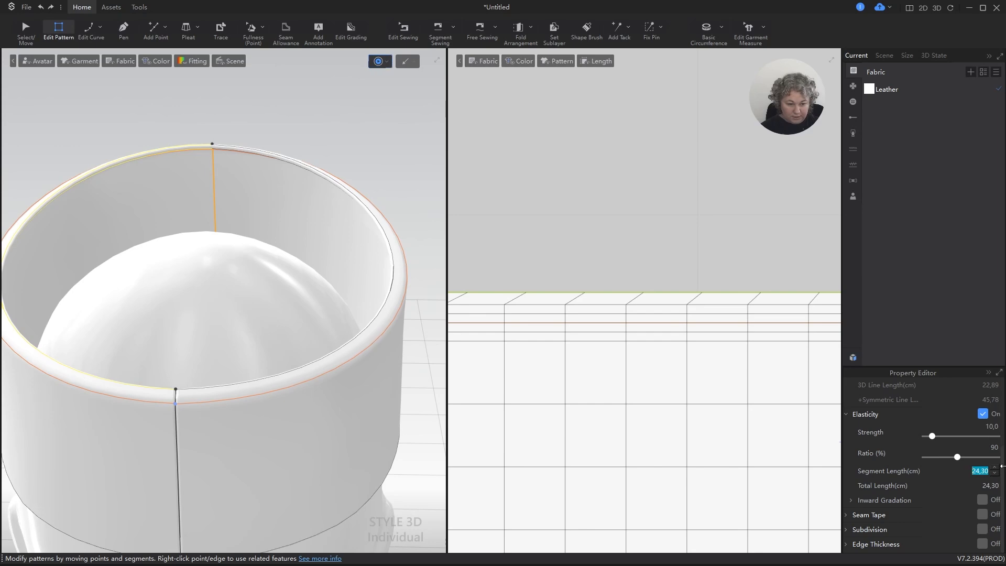
{"action": "type", "text": "25"}
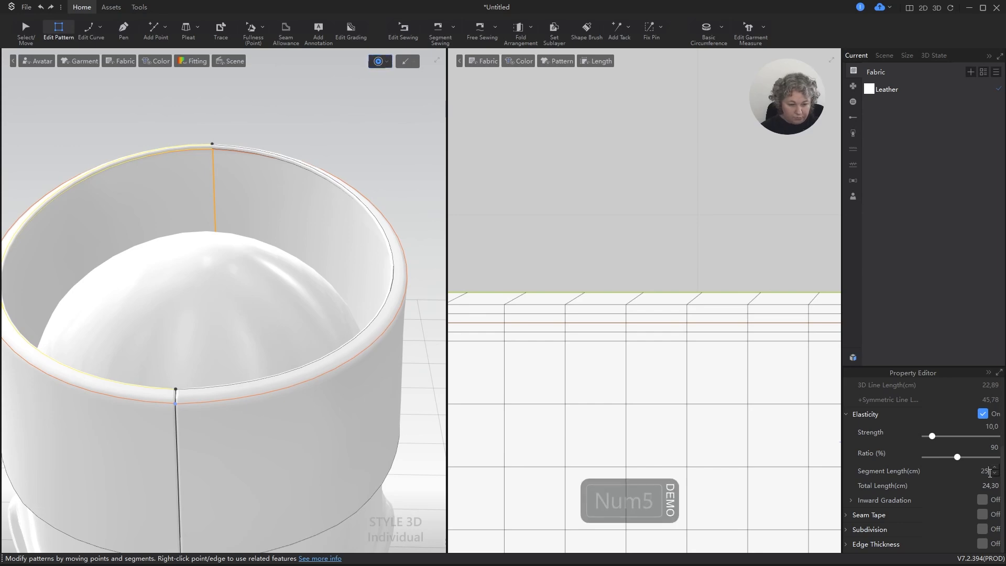
{"action": "key", "text": "Return"}
Inspect the simulated curl of the band's rim from the side and close up.
{"action": "scroll", "coordinate": [314, 393], "scroll_direction": "down", "scroll_amount": 4}
{"action": "right_click_drag", "start_coordinate": [177, 400], "coordinate": [282, 384], "text": "alt"}
{"action": "key", "text": "space"}
{"action": "scroll", "coordinate": [354, 308], "scroll_direction": "up", "scroll_amount": 5}
{"action": "right_click_drag", "start_coordinate": [365, 311], "coordinate": [282, 342], "text": "alt"}
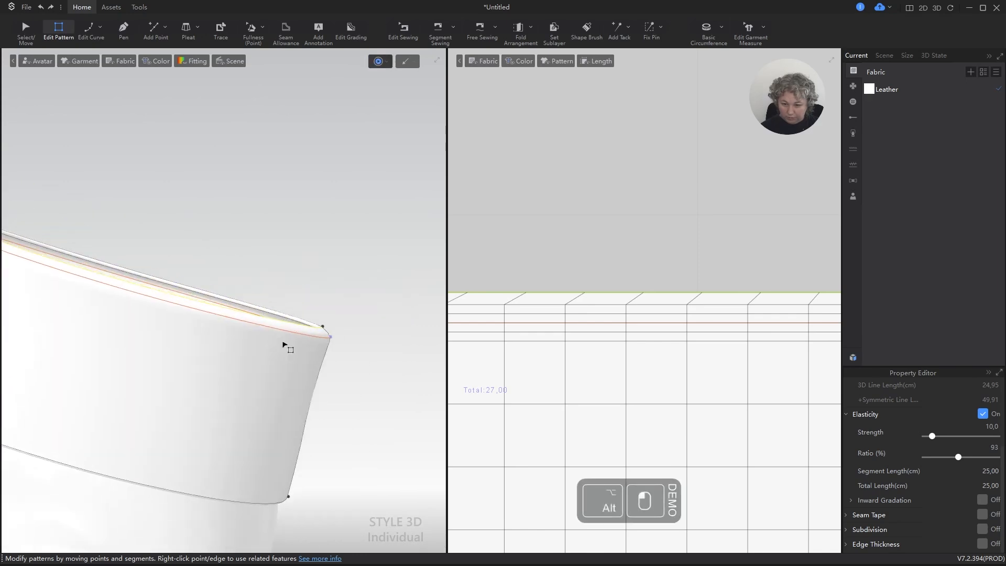
{"action": "scroll", "coordinate": [375, 327], "scroll_direction": "up", "scroll_amount": 4}
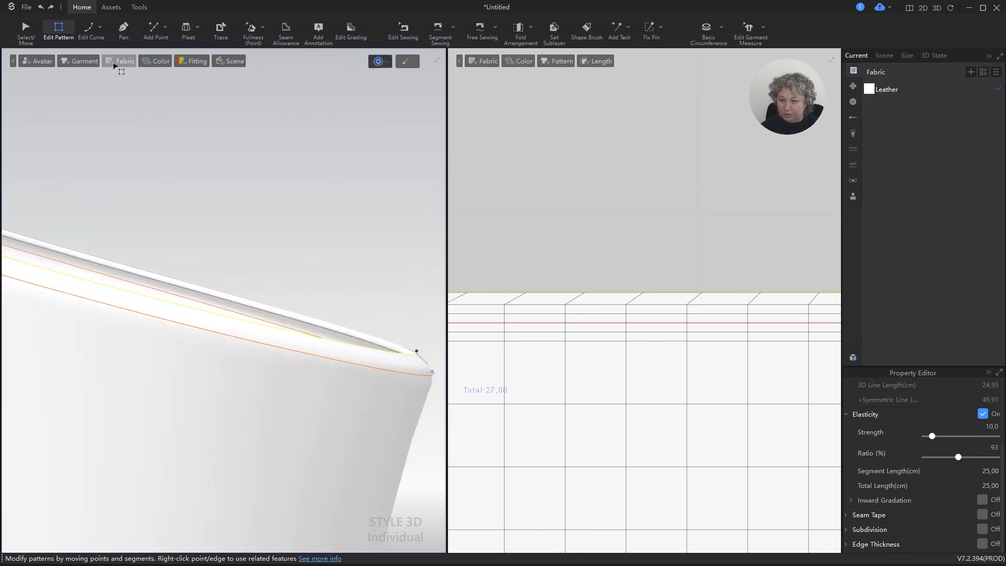
Check the garment display options and view the band's rim from the side without pattern lines.
{"action": "left_click", "coordinate": [79, 61]}
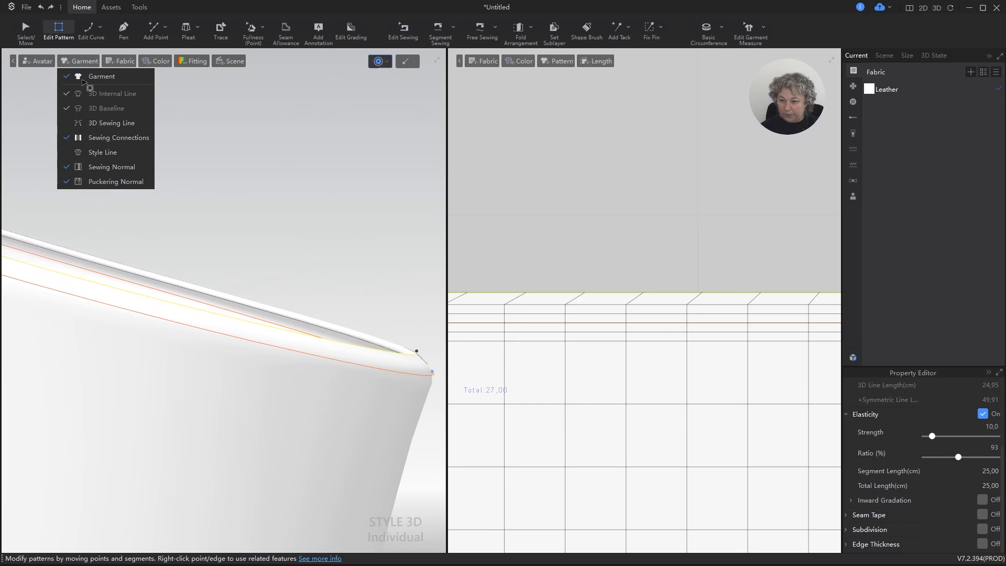
{"action": "key", "text": "a"}
{"action": "left_click", "coordinate": [294, 222]}
{"action": "left_click", "coordinate": [79, 61]}
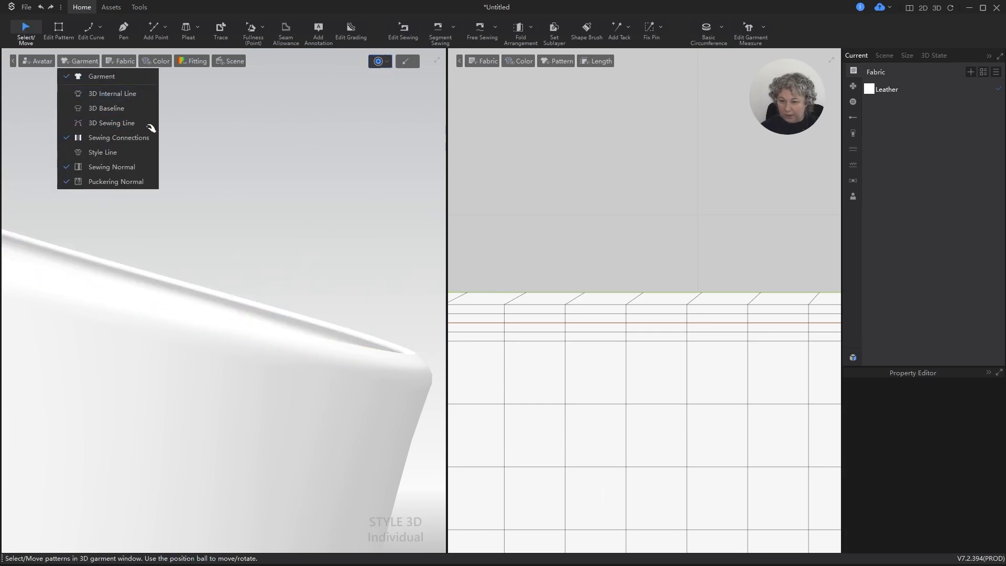
{"action": "left_click", "coordinate": [331, 221]}
{"action": "scroll", "coordinate": [336, 231], "scroll_direction": "down", "scroll_amount": 5}
{"action": "left_click_drag", "start_coordinate": [345, 247], "coordinate": [406, 290], "text": "alt"}
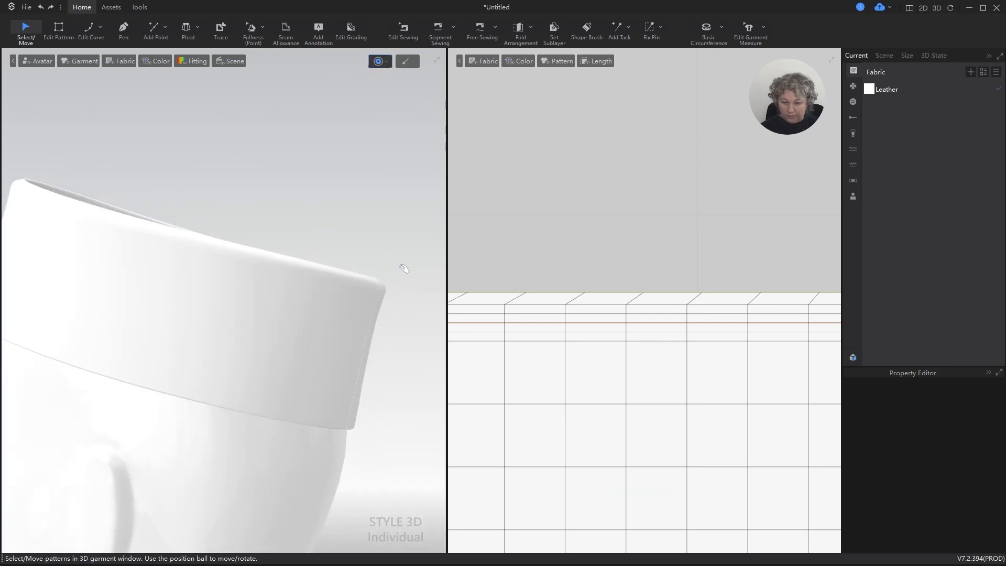
Set the elastic segment length of the band's upper edge to 24 cm.
{"action": "key", "text": "a"}
{"action": "key", "text": "z"}
{"action": "left_click", "coordinate": [597, 293]}
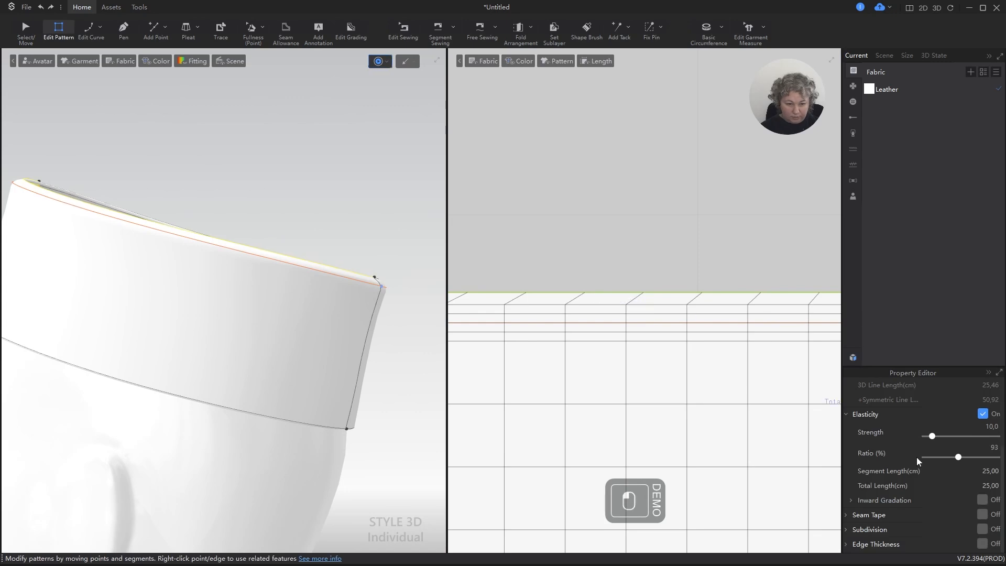
{"action": "double_click", "coordinate": [994, 474]}
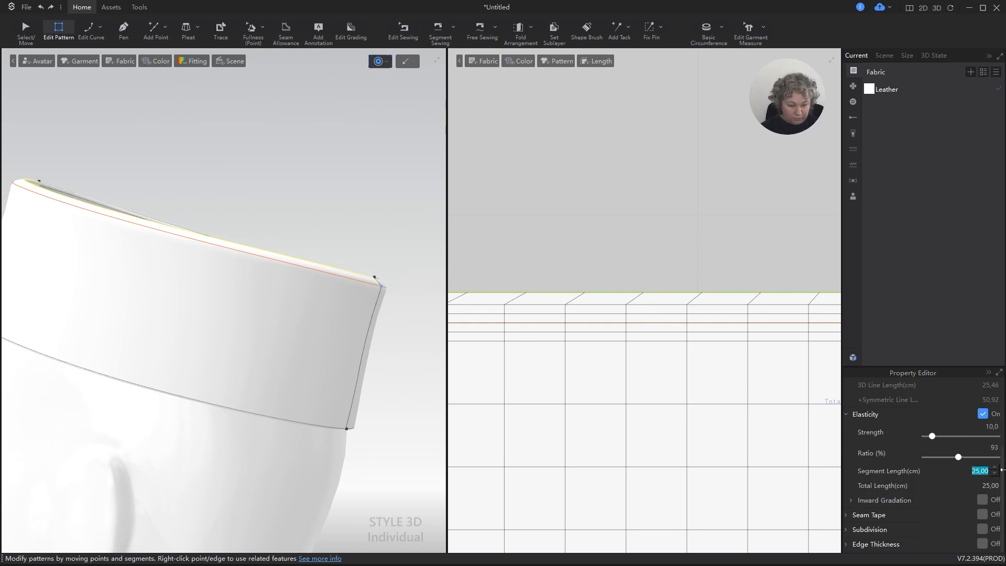
{"action": "type", "text": "24"}
{"action": "key", "text": "Return"}
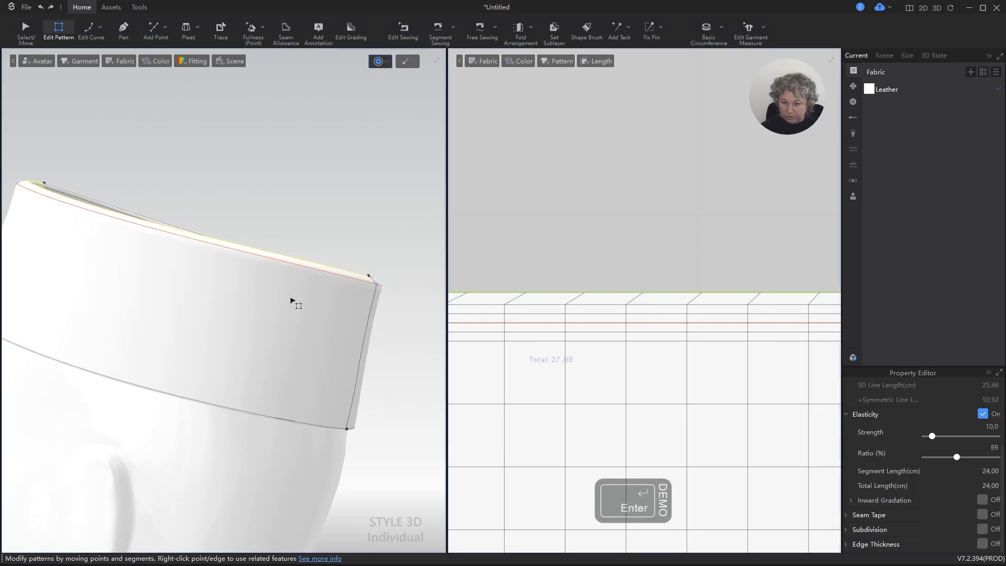
Freeze the crown band pattern so it holds its simulated shape on the head.
{"action": "left_click_drag", "start_coordinate": [291, 298], "coordinate": [237, 332], "text": "alt"}
{"action": "scroll", "coordinate": [644, 356], "scroll_direction": "down", "scroll_amount": 3}
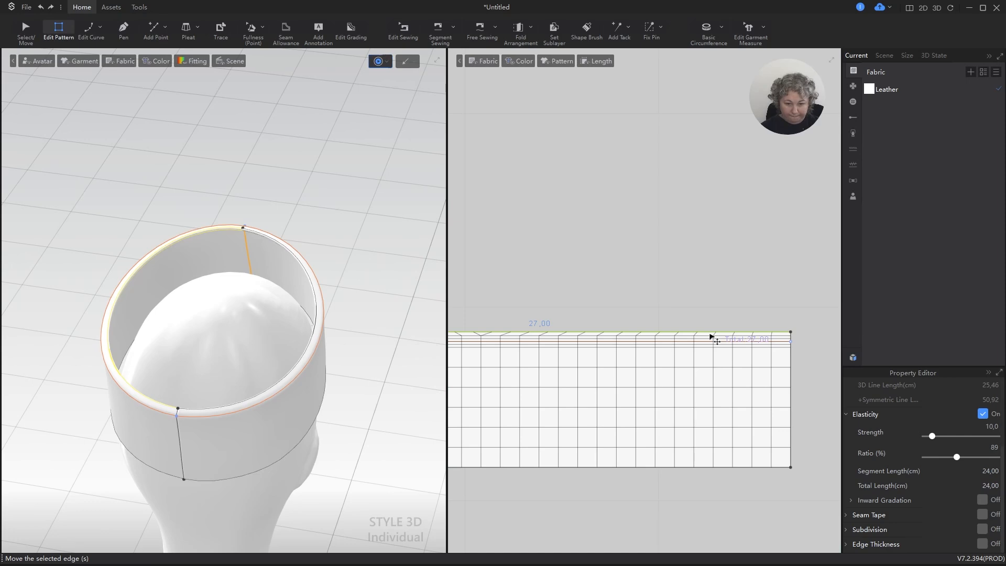
{"action": "scroll", "coordinate": [712, 338], "scroll_direction": "down", "scroll_amount": 3}
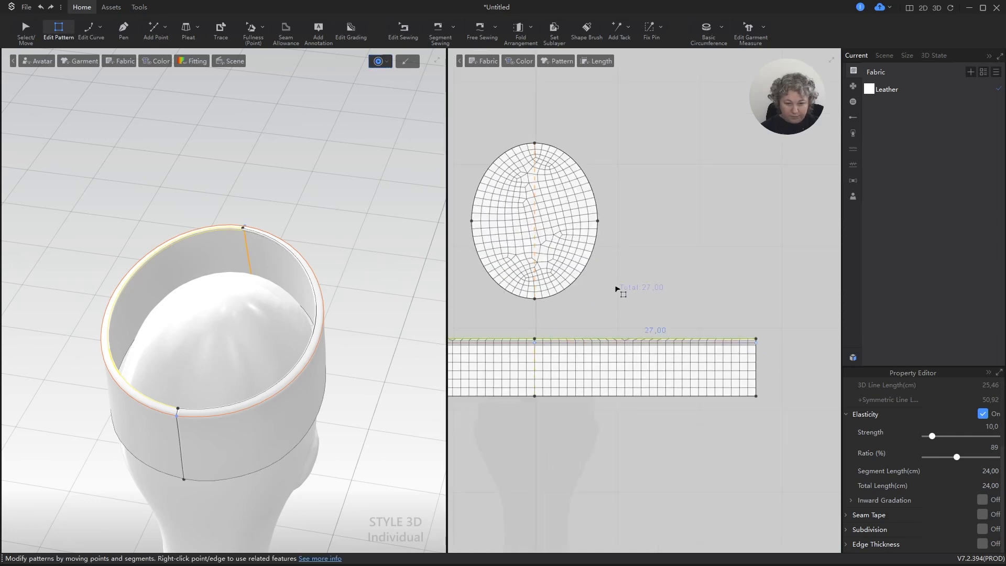
{"action": "key", "text": "a"}
{"action": "left_click", "coordinate": [533, 219]}
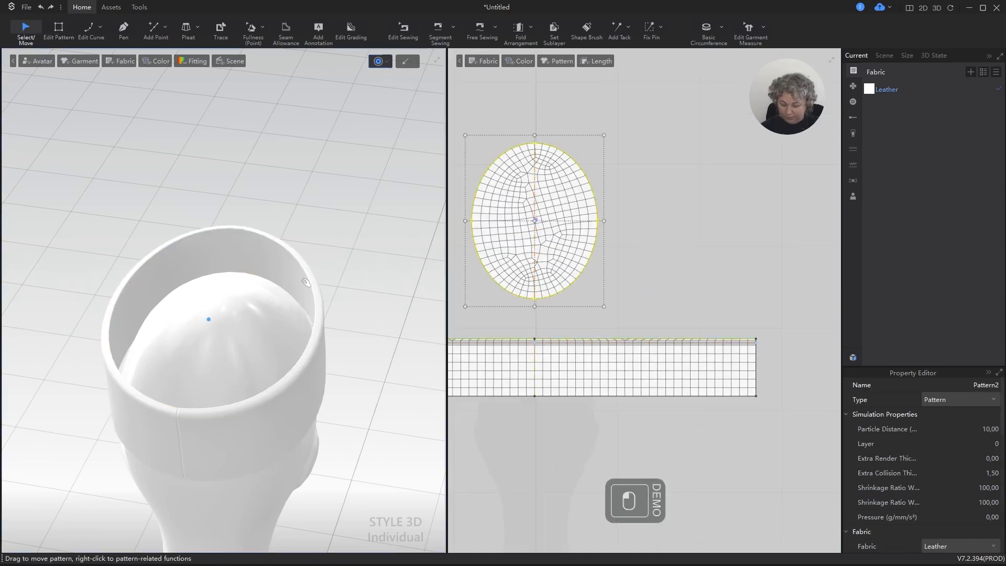
{"action": "left_click", "coordinate": [280, 425]}
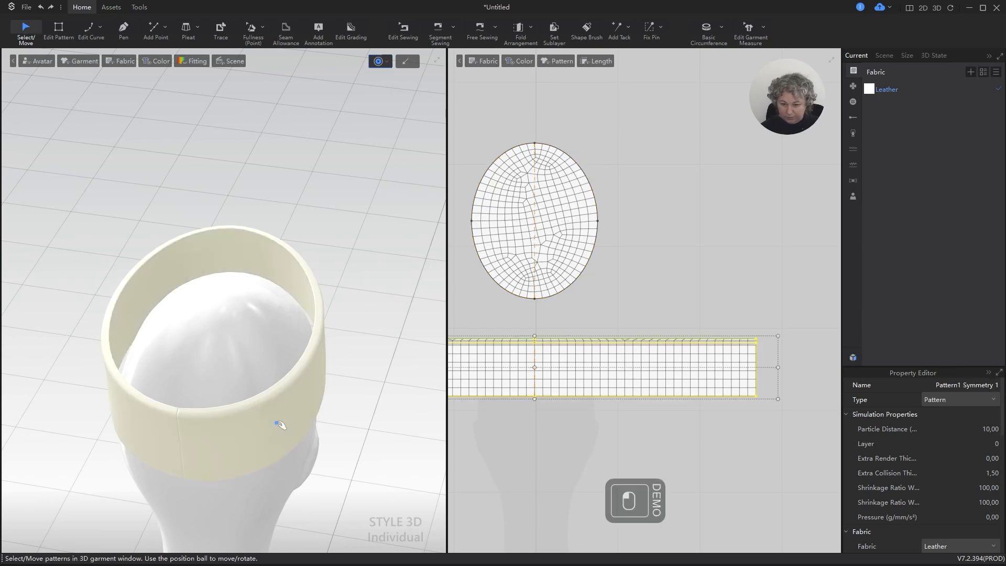
{"action": "key", "text": "ctrl+k"}
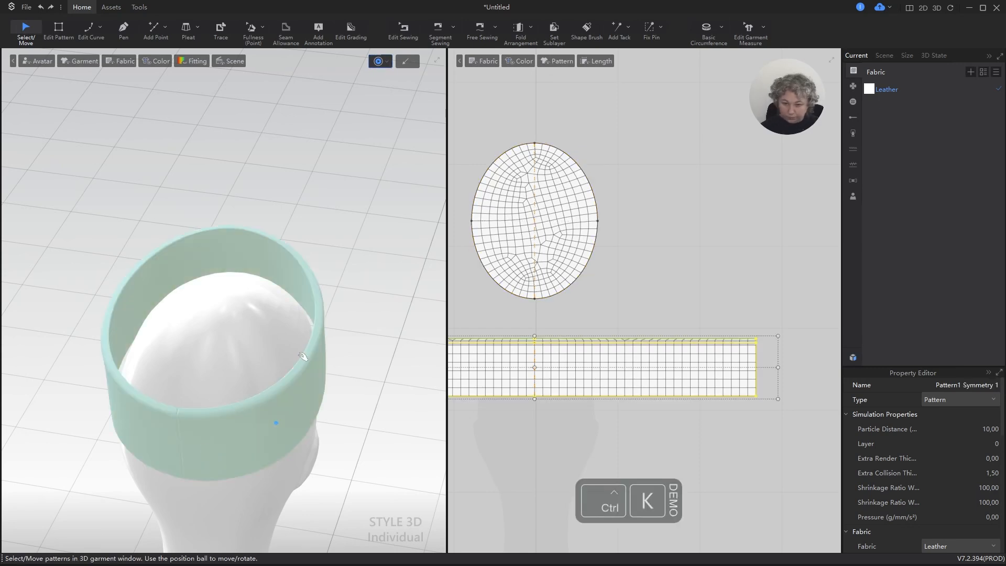
Show the oval crown top in 3D and reactivate it together with its sewing.
{"action": "left_click", "coordinate": [527, 206]}
{"action": "key", "text": "shift+q"}
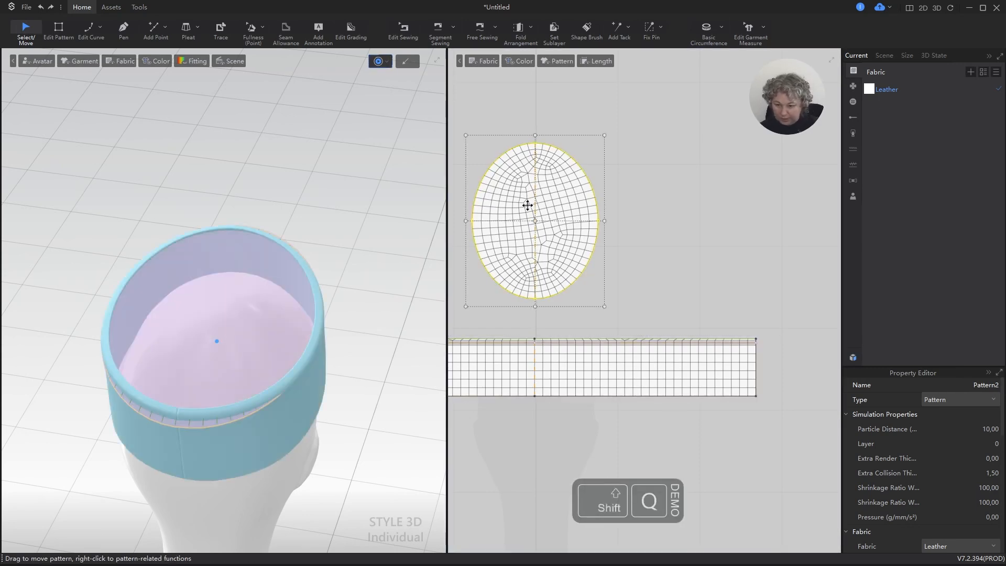
{"action": "key", "text": "ctrl+shift+j"}
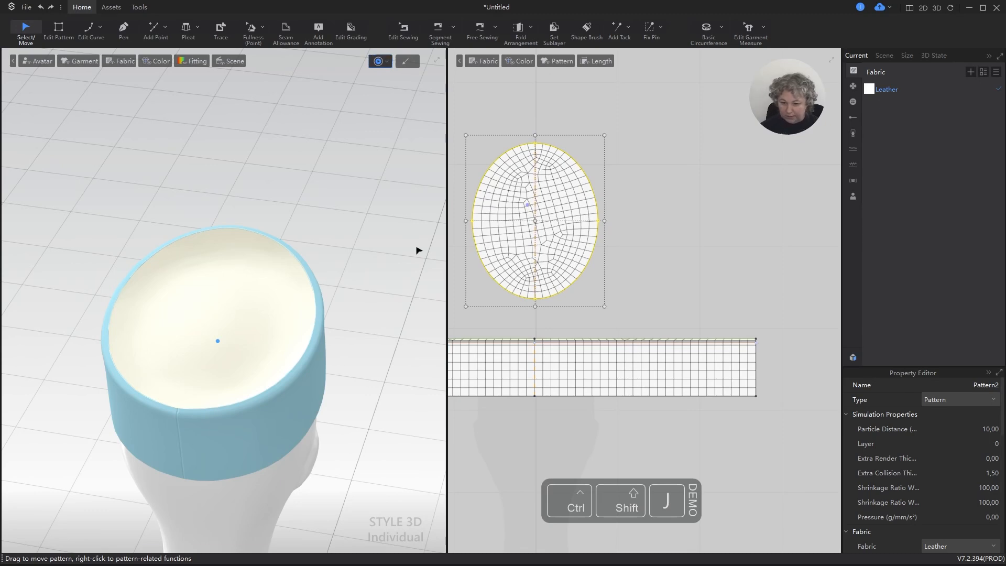
{"action": "scroll", "coordinate": [272, 326], "scroll_direction": "down", "scroll_amount": 3}
{"action": "left_click_drag", "start_coordinate": [275, 361], "coordinate": [323, 326], "text": "alt"}
{"action": "scroll", "coordinate": [257, 325], "scroll_direction": "up", "scroll_amount": 4}
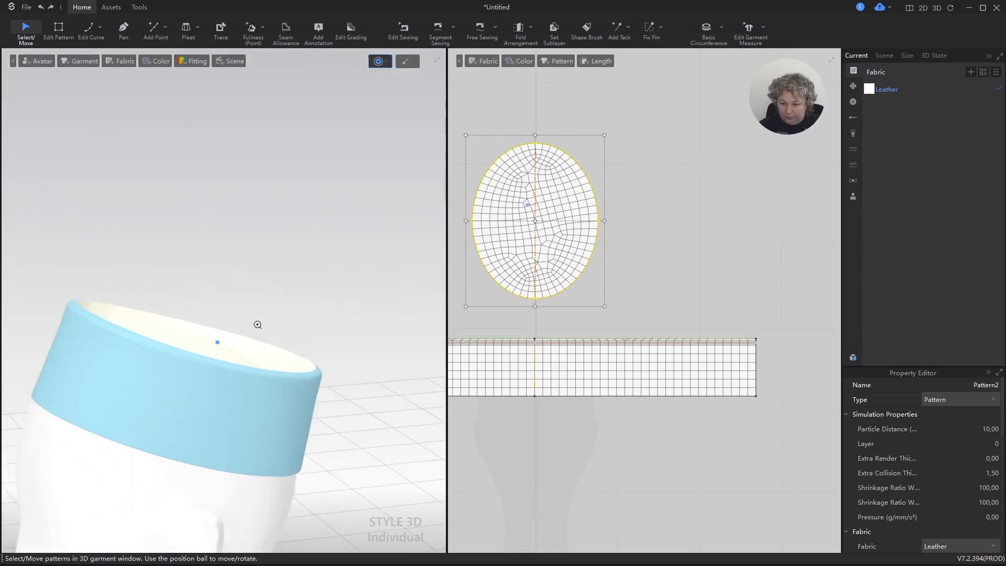
{"action": "scroll", "coordinate": [257, 324], "scroll_direction": "up", "scroll_amount": 2}
Stop the simulation and move the oval crown top up until it sits above the frozen band.
{"action": "mouse_move", "coordinate": [214, 354]}
{"action": "left_mouse_down"}
{"action": "mouse_move", "coordinate": [224, 330]}
{"action": "mouse_move", "coordinate": [222, 348]}
{"action": "left_mouse_up"}
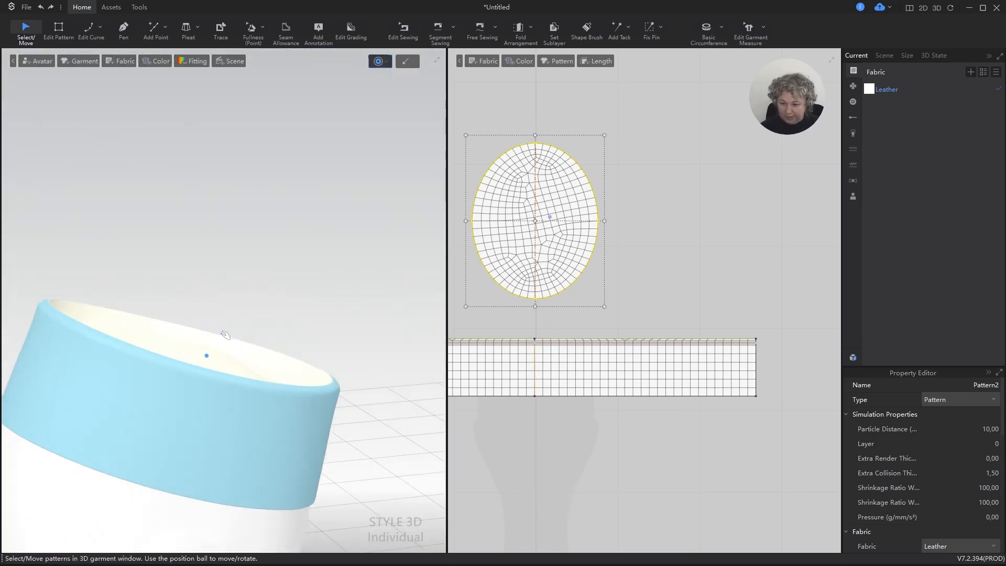
{"action": "key", "text": "space"}
{"action": "key", "text": "a"}
{"action": "left_click", "coordinate": [208, 356]}
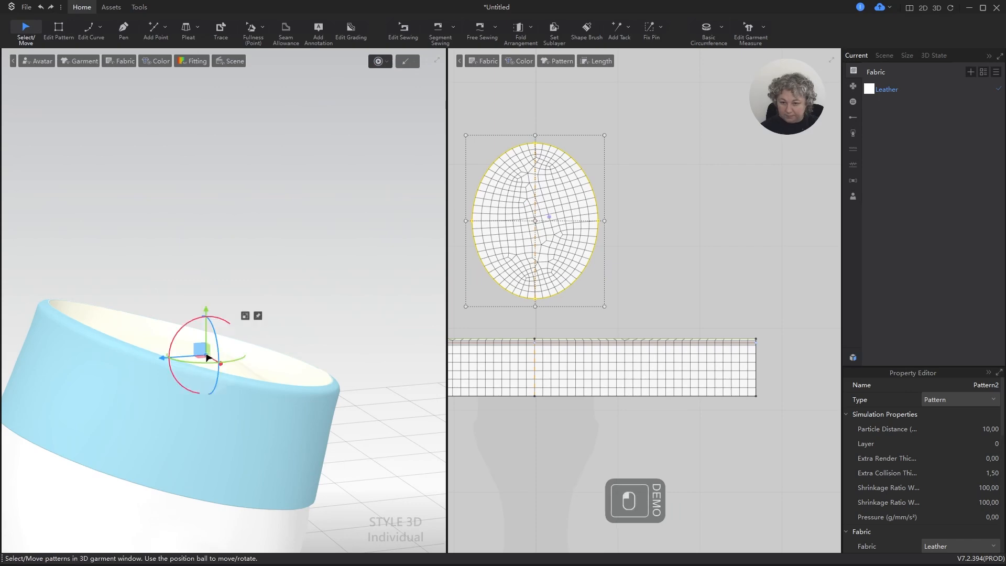
{"action": "left_click_drag", "start_coordinate": [208, 351], "coordinate": [220, 315]}
{"action": "right_click_drag", "start_coordinate": [330, 319], "coordinate": [257, 321], "text": "alt"}
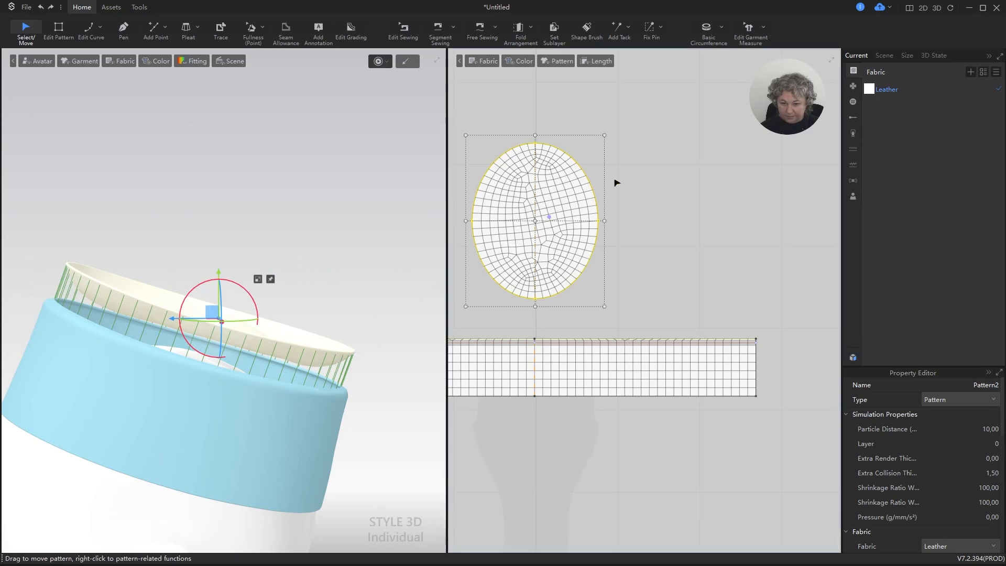
Check the oval crown top's edge lengths and simulate it onto the frozen band.
{"action": "scroll", "coordinate": [665, 362], "scroll_direction": "down", "scroll_amount": 3}
{"action": "scroll", "coordinate": [552, 189], "scroll_direction": "up", "scroll_amount": 3}
{"action": "scroll", "coordinate": [743, 304], "scroll_direction": "up", "scroll_amount": 2}
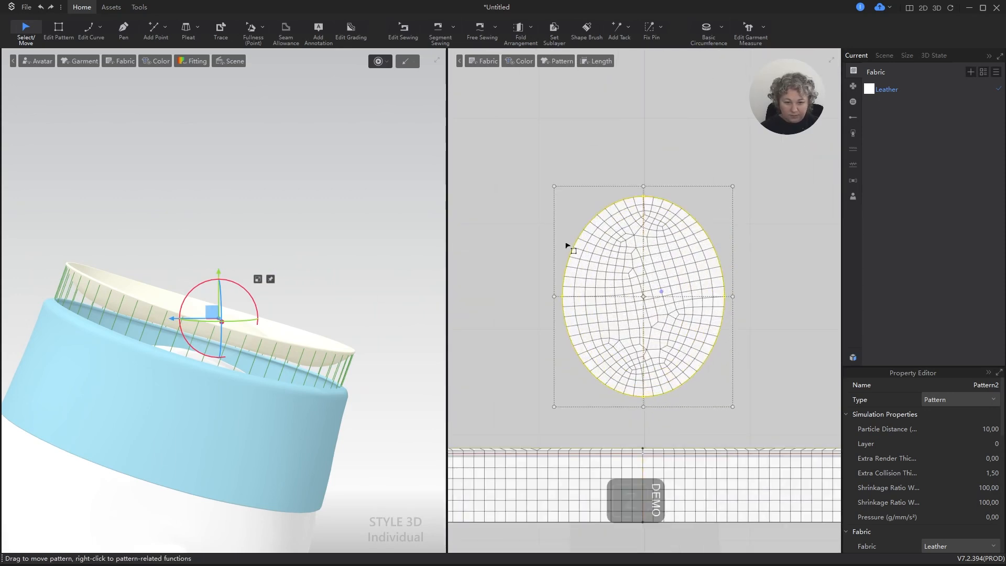
{"action": "key", "text": "z"}
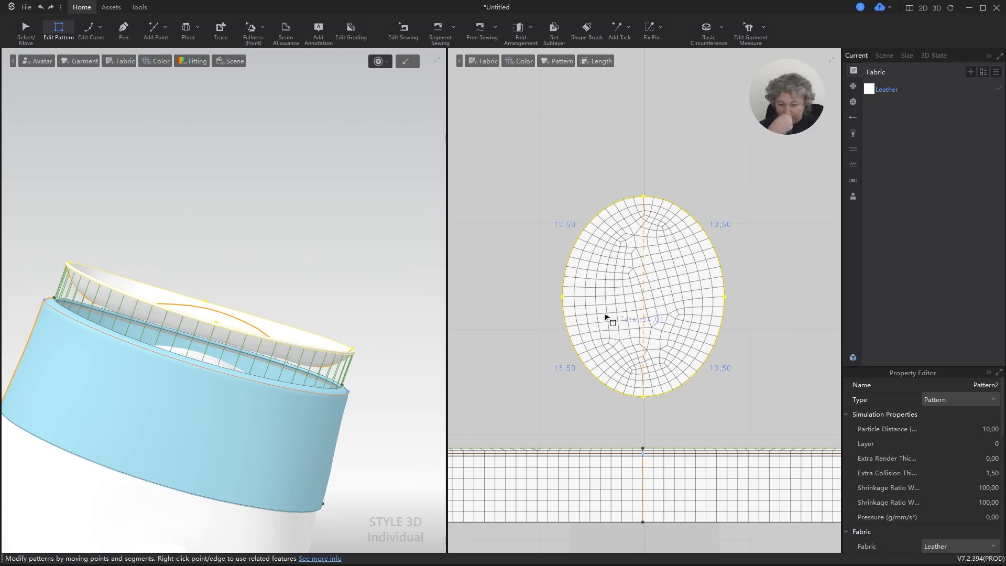
{"action": "key", "text": "a"}
{"action": "left_click", "coordinate": [622, 247]}
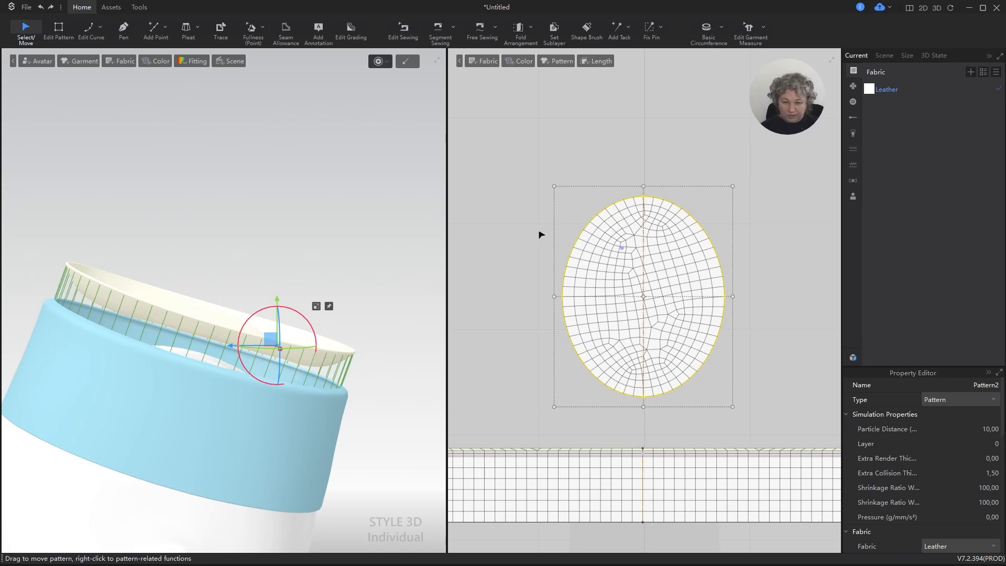
{"action": "scroll", "coordinate": [541, 234], "scroll_direction": "down", "scroll_amount": 1}
{"action": "scroll", "coordinate": [624, 225], "scroll_direction": "up", "scroll_amount": 3}
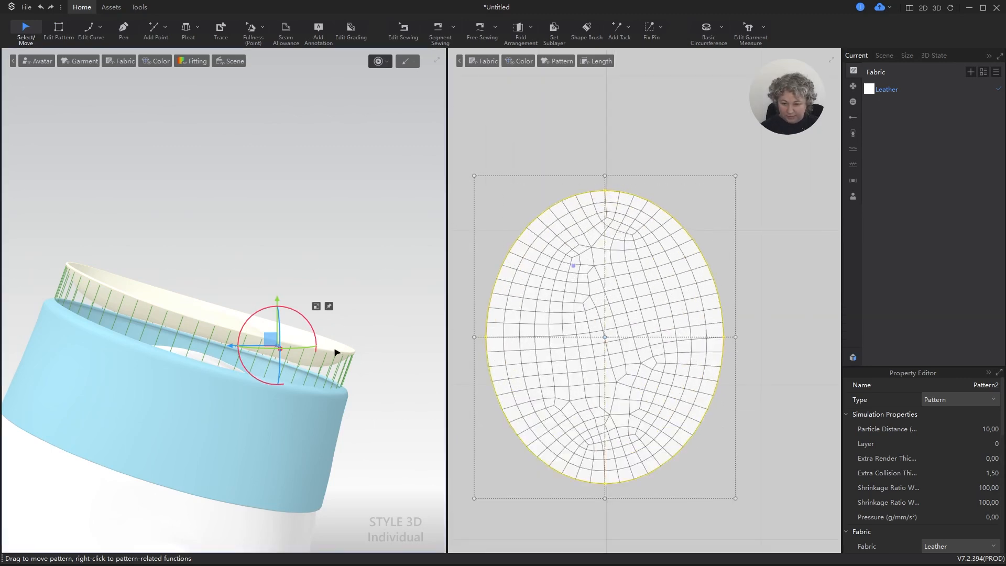
{"action": "key", "text": "space"}
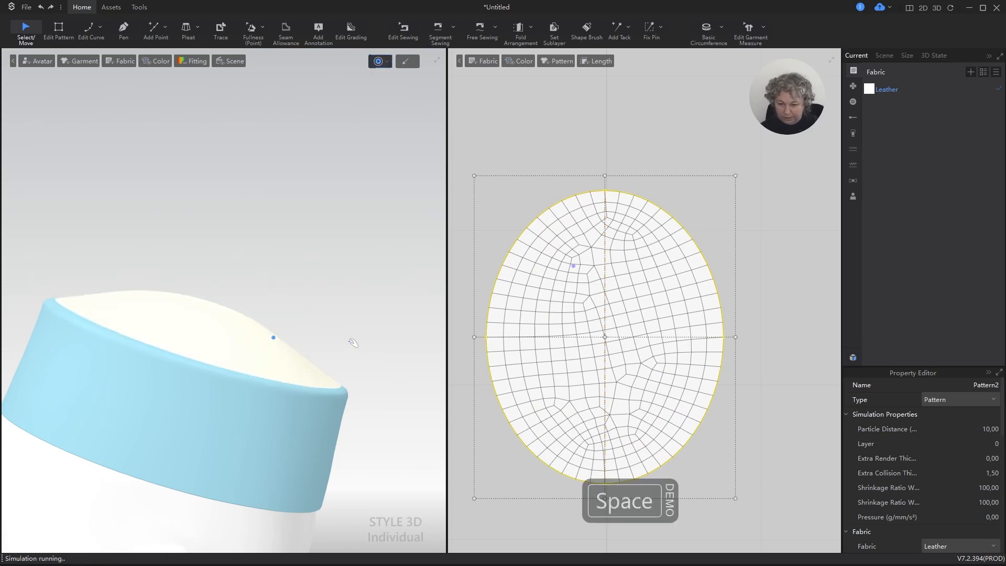
{"action": "key", "text": "space"}
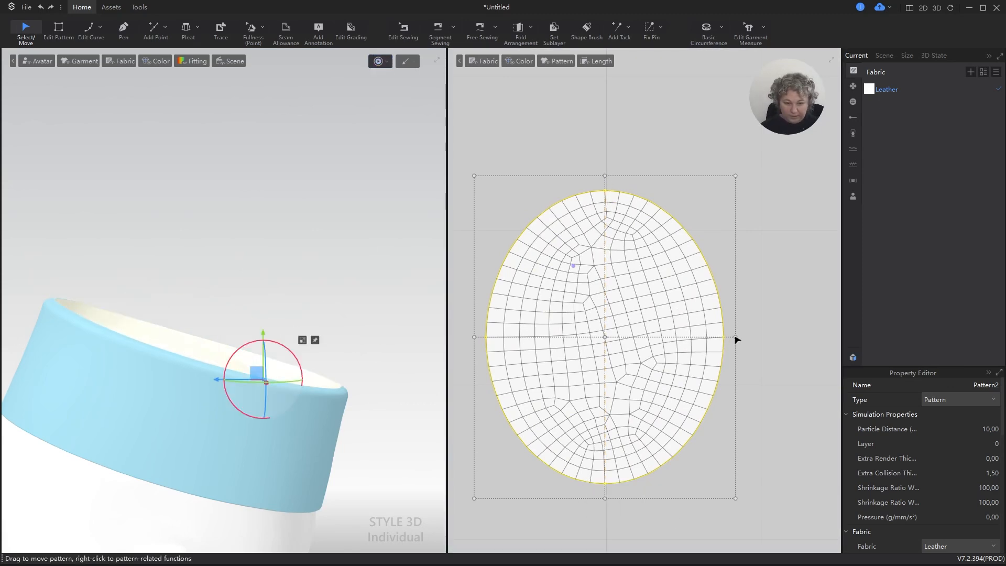
Scale the oval crown top pattern slightly narrower in width about its centre.
{"action": "double_click", "coordinate": [605, 337]}
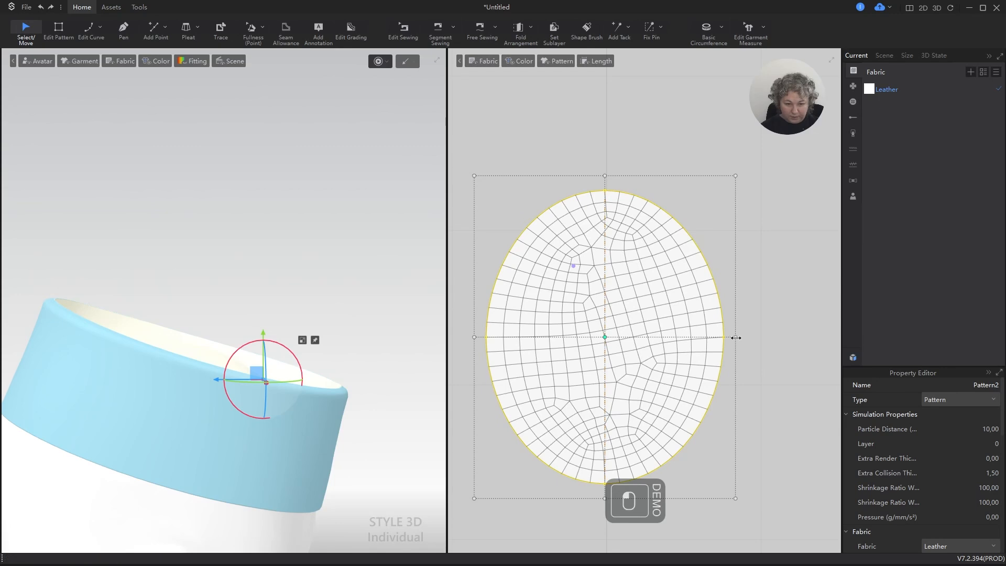
{"action": "left_click_drag", "start_coordinate": [736, 336], "coordinate": [725, 335]}
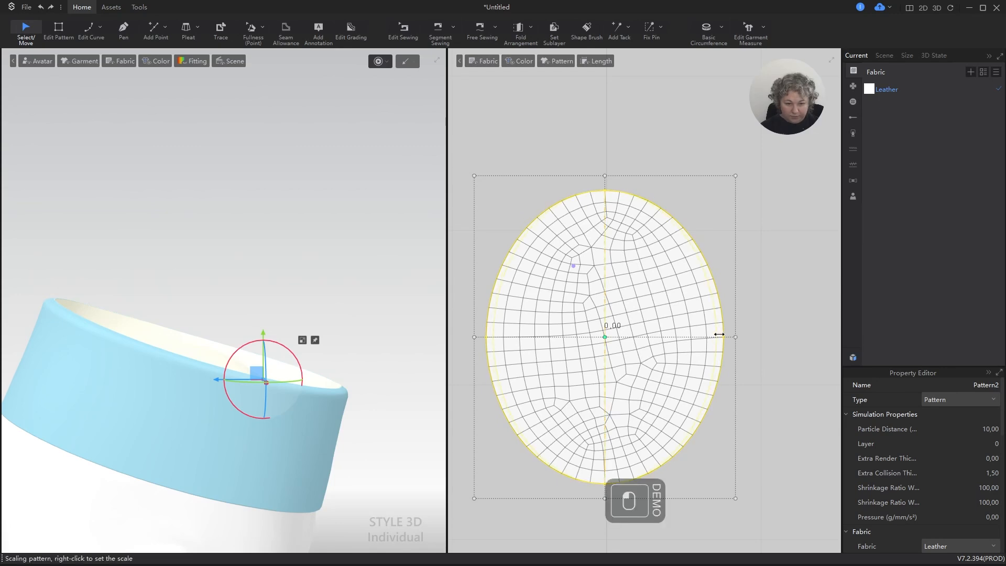
Scale the oval crown pattern to a width of 14 cm and simulate the hat.
{"action": "right_click", "coordinate": [713, 334], "text": "alt"}
{"action": "left_click", "coordinate": [545, 290]}
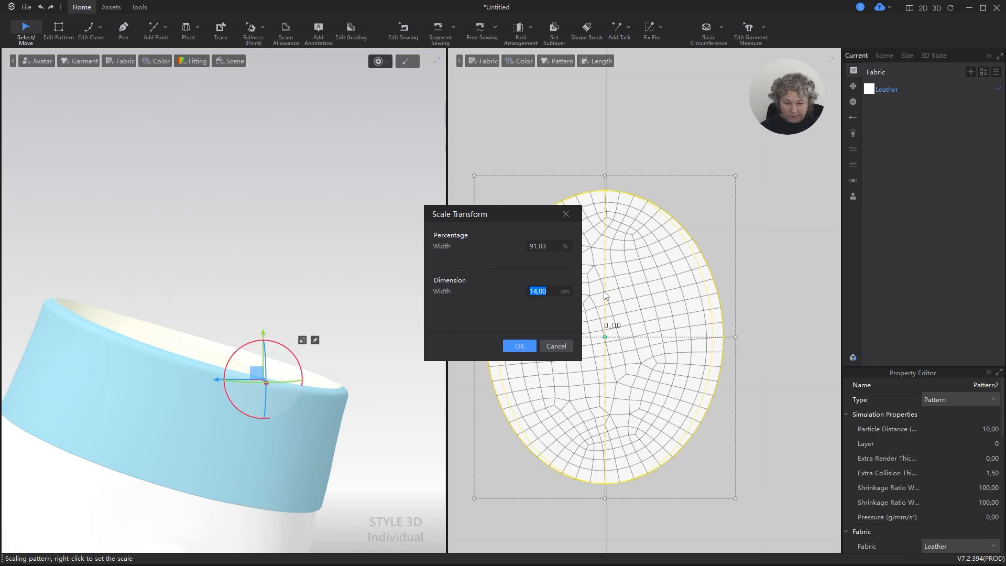
{"action": "key", "text": "Return"}
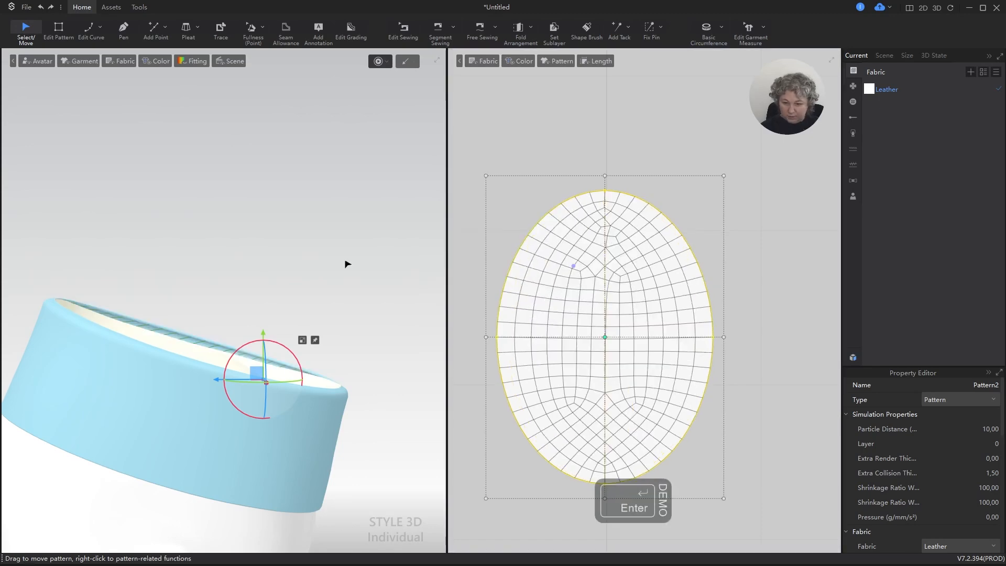
{"action": "right_click_drag", "start_coordinate": [346, 263], "coordinate": [273, 262], "text": "alt"}
{"action": "key", "text": "space"}
{"action": "key", "text": "space"}
{"action": "key", "text": "space"}
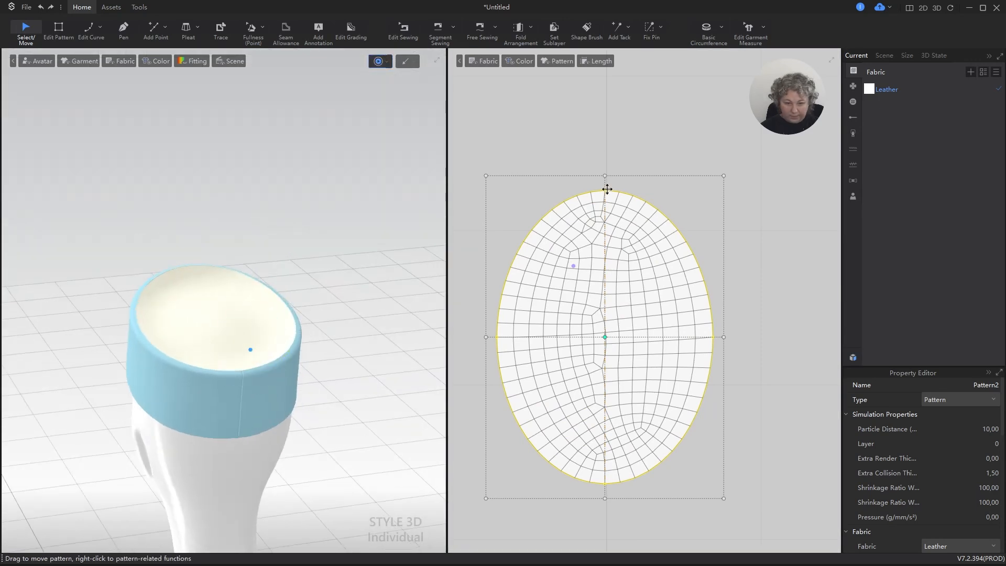
Scale the oval crown pattern to a height of 17 cm and simulate the hat again.
{"action": "left_click_drag", "start_coordinate": [603, 172], "coordinate": [606, 202]}
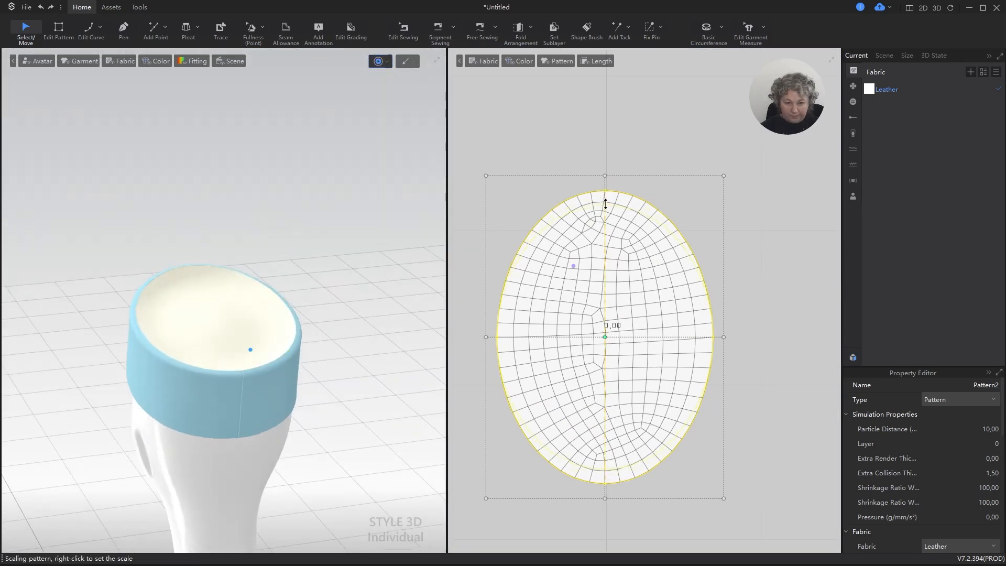
{"action": "right_click", "coordinate": [606, 203]}
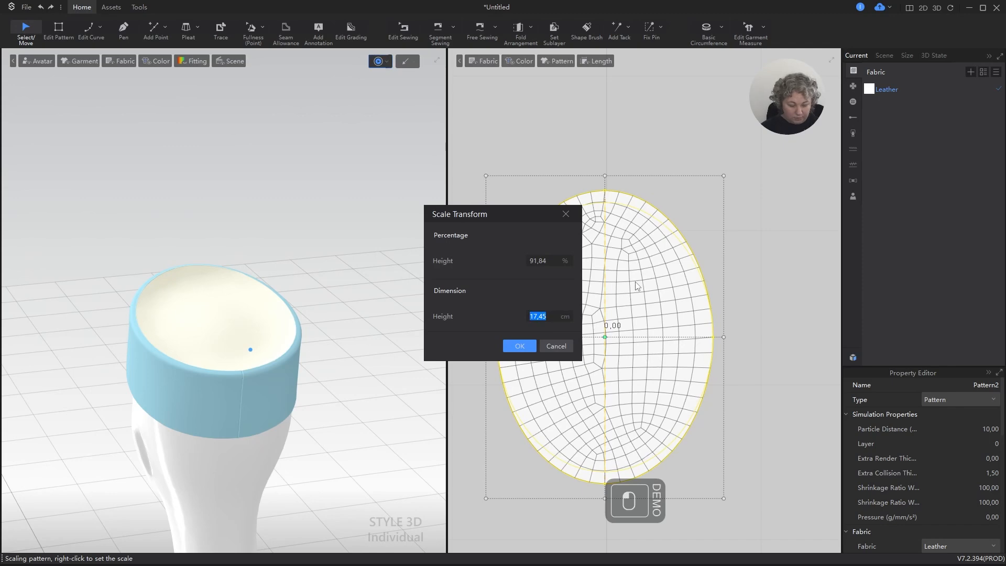
{"action": "type", "text": "17"}
{"action": "key", "text": "Return"}
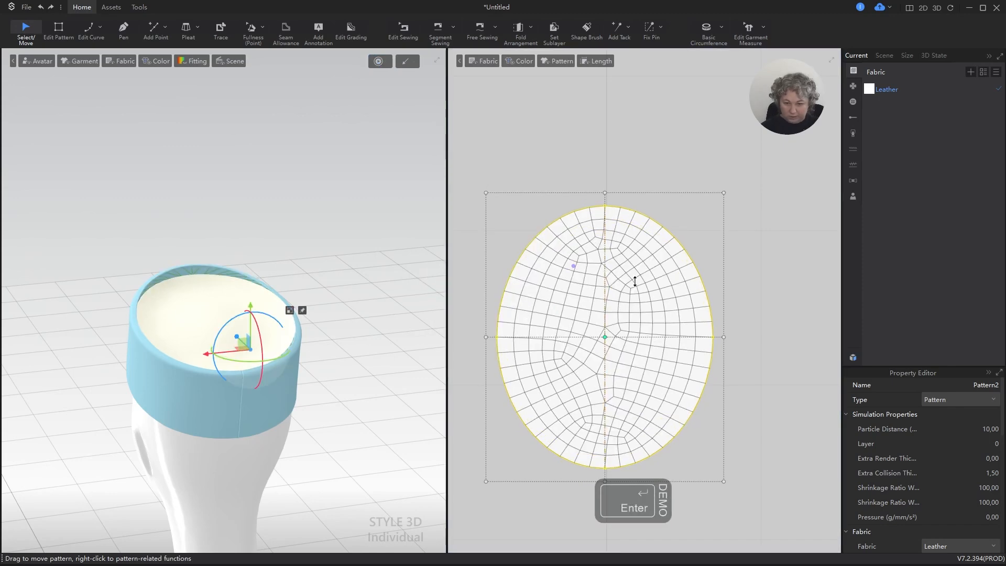
{"action": "key", "text": "space"}
Measure the combined length of the two edges forming the left half of the oval crown's outline.
{"action": "left_click", "coordinate": [291, 292]}
{"action": "right_click_drag", "start_coordinate": [292, 293], "coordinate": [378, 268]}
{"action": "scroll", "coordinate": [340, 314], "scroll_direction": "up", "scroll_amount": 5}
{"action": "left_click_drag", "start_coordinate": [338, 318], "coordinate": [334, 242], "text": "alt"}
{"action": "right_click_drag", "start_coordinate": [335, 243], "coordinate": [217, 301], "text": "alt"}
{"action": "key", "text": "z"}
{"action": "left_click", "coordinate": [534, 142]}
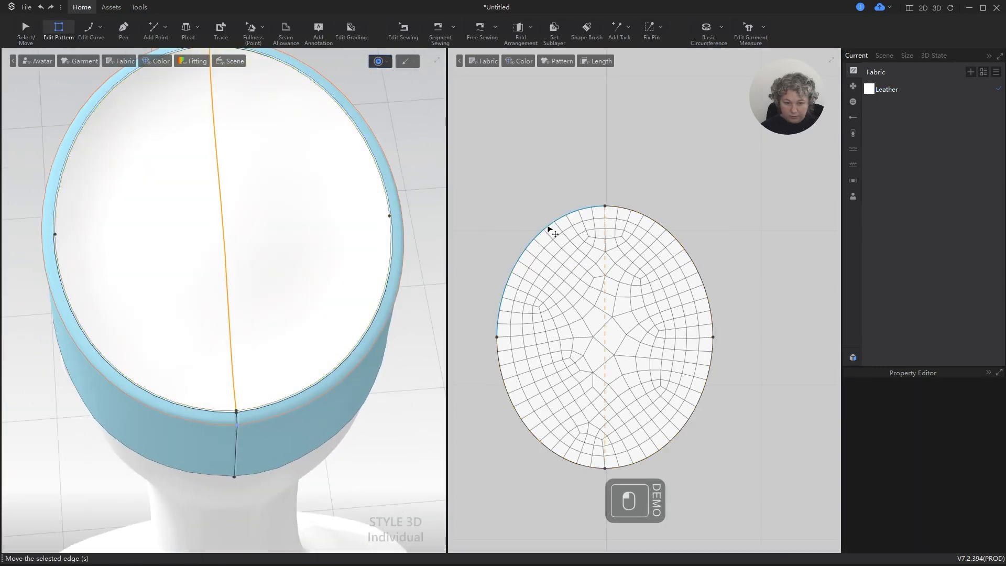
{"action": "left_click", "coordinate": [548, 231]}
{"action": "left_click", "coordinate": [504, 373], "text": "shift"}
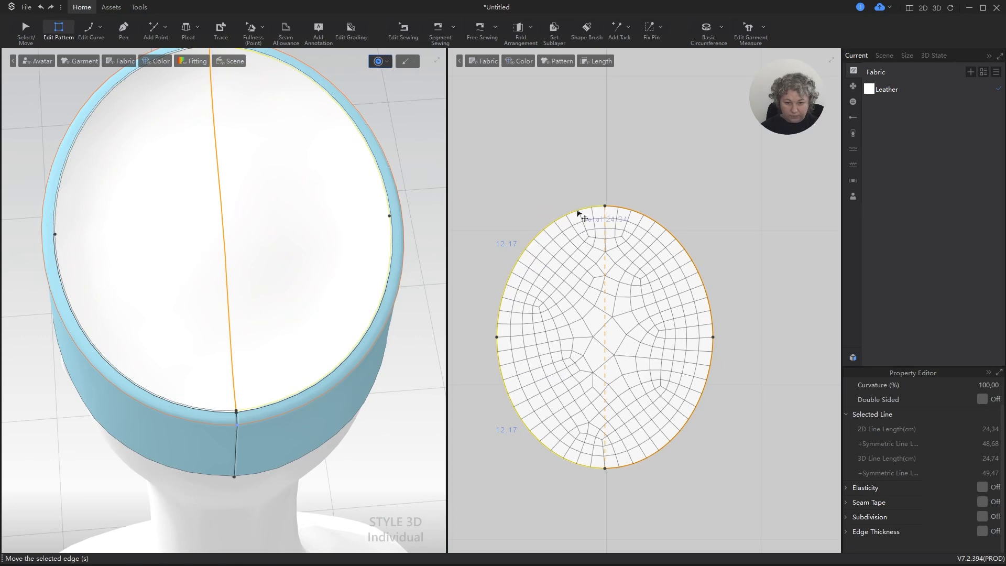
{"action": "key", "text": "a"}
{"action": "left_click", "coordinate": [602, 185]}
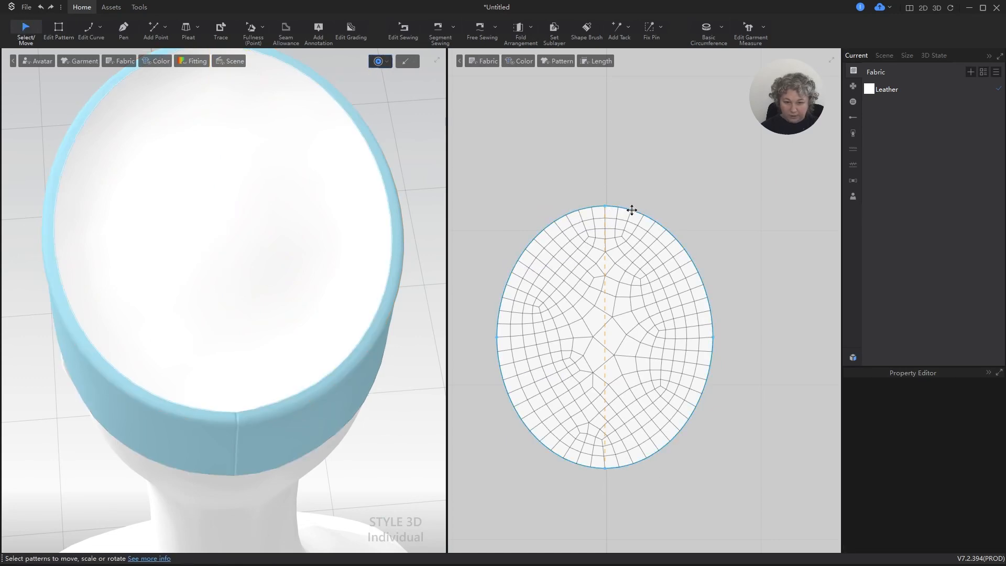
Scale the oval crown pattern to a height of 16 cm and simulate the result.
{"action": "key", "text": "z"}
{"action": "key", "text": "a"}
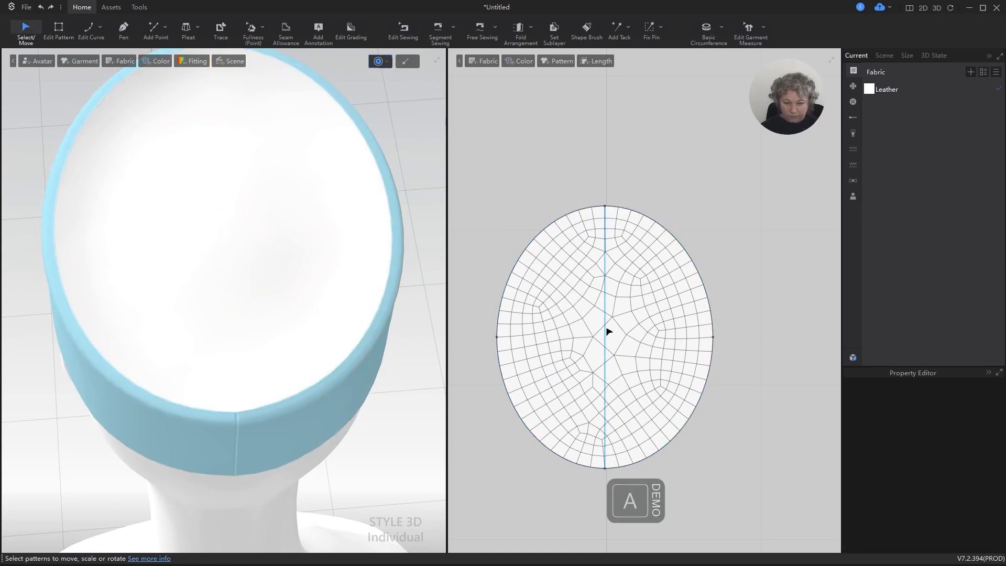
{"action": "left_click", "coordinate": [608, 330]}
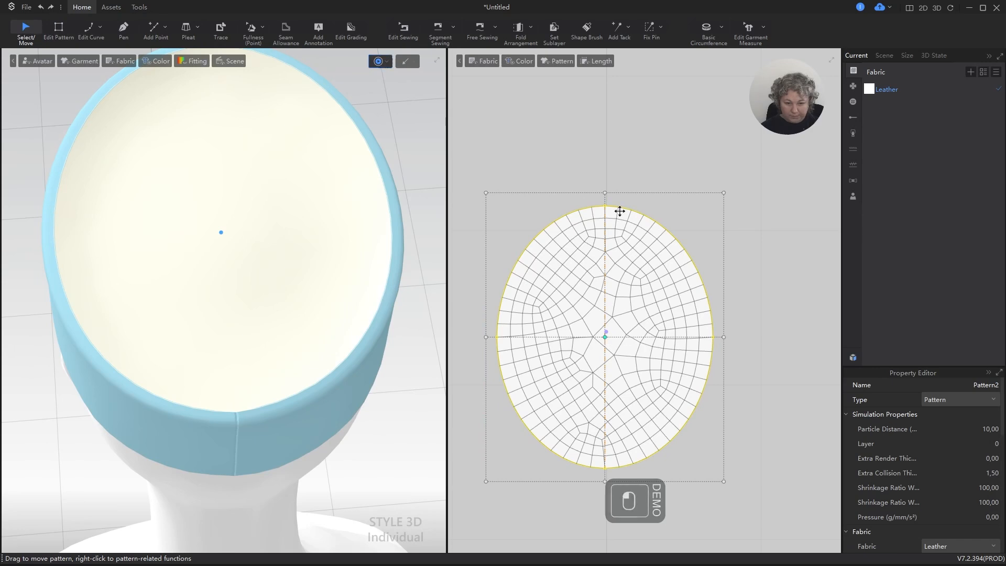
{"action": "left_click_drag", "start_coordinate": [606, 189], "coordinate": [607, 193]}
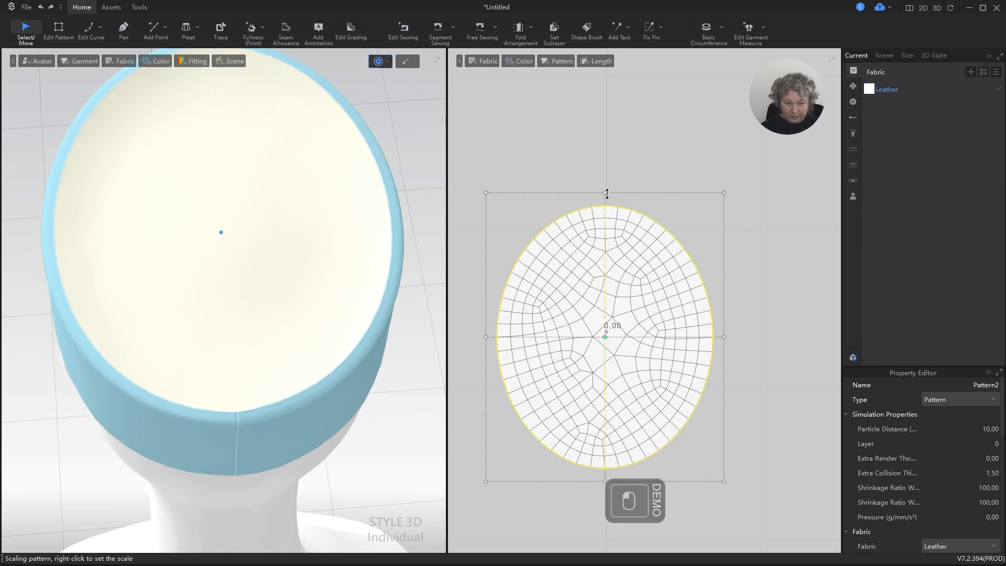
{"action": "right_click", "coordinate": [606, 201]}
{"action": "left_click", "coordinate": [540, 316]}
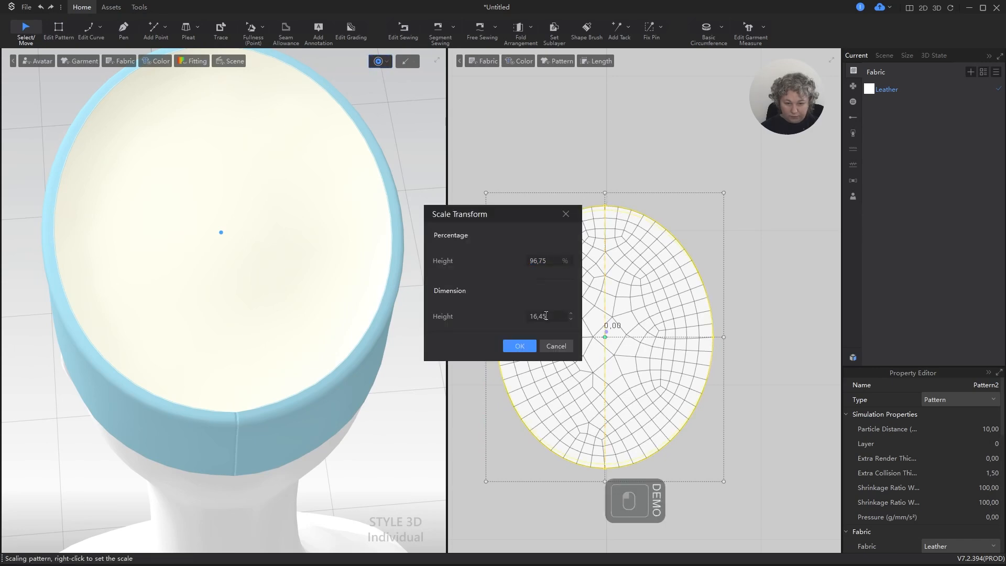
{"action": "type", "text": "16"}
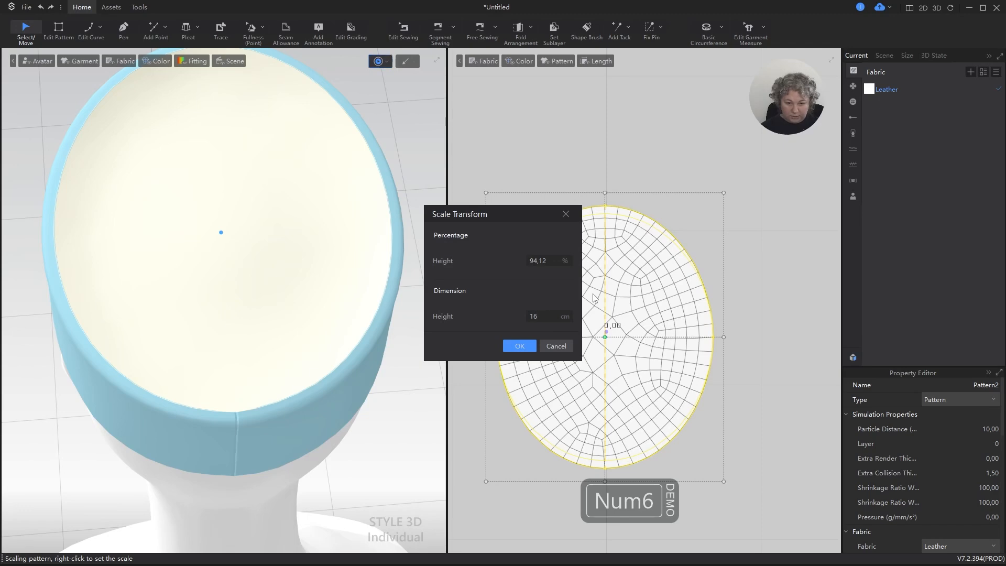
{"action": "key", "text": "Return"}
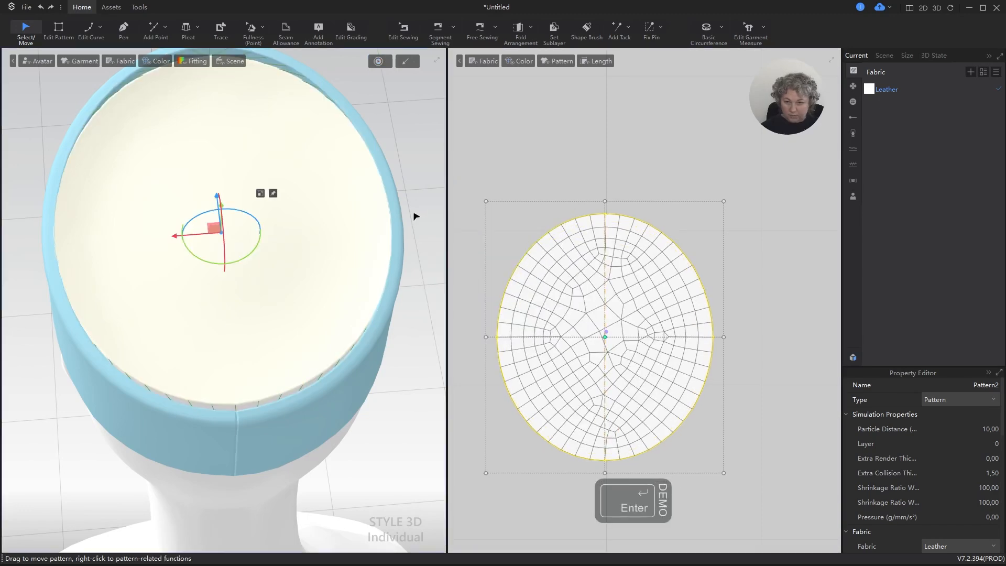
{"action": "key", "text": "space"}
Check the length of the oval crown's upper-left edge.
{"action": "left_click", "coordinate": [521, 145]}
{"action": "key", "text": "z"}
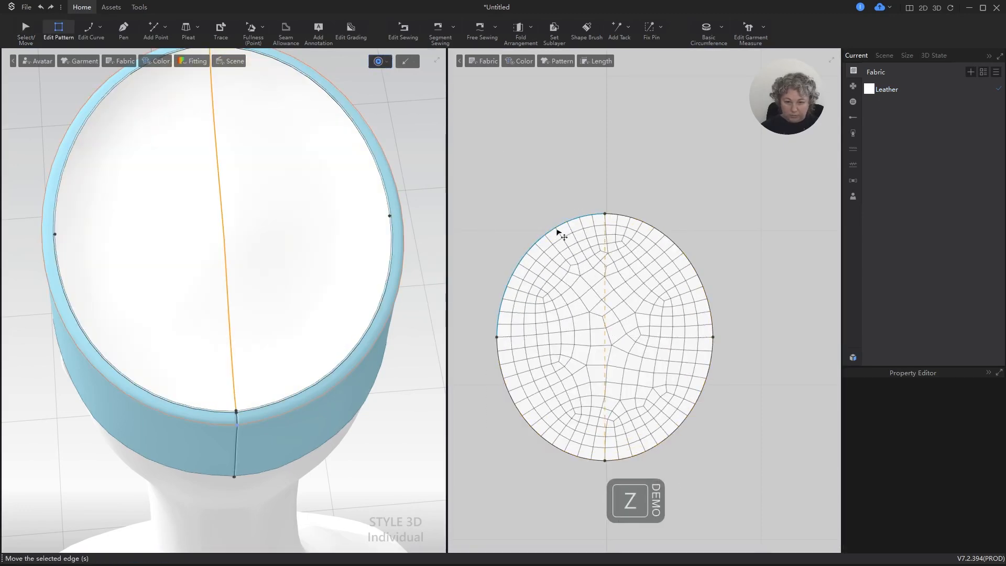
{"action": "left_click", "coordinate": [559, 226]}
{"action": "key", "text": "ctrl+z"}
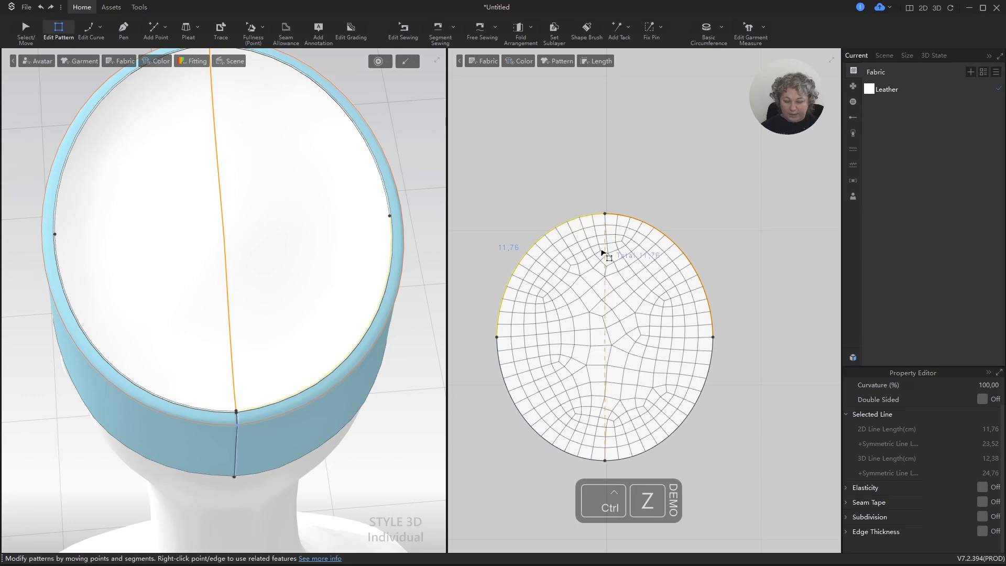
Set the fold angle to 180 and the fold strength to 20 on the seam around the oval crown.
{"action": "key", "text": "b"}
{"action": "left_click", "coordinate": [567, 229]}
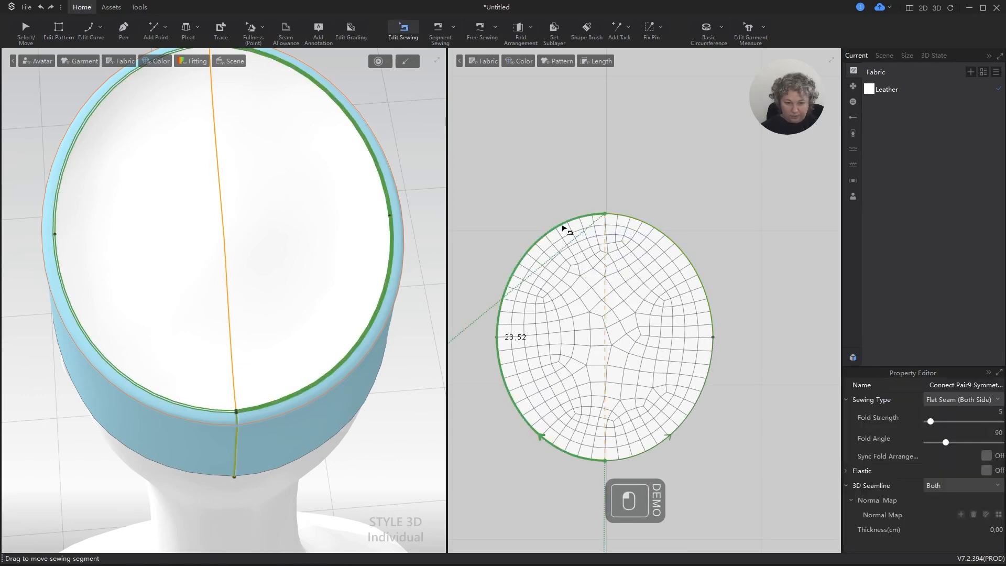
{"action": "type", "text": "18"}
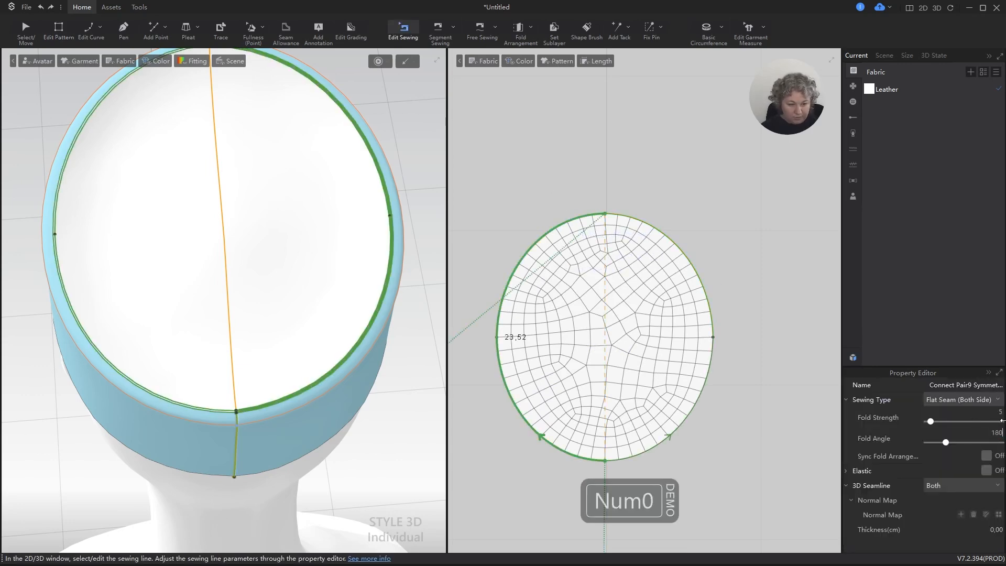
{"action": "key", "text": "Return"}
{"action": "double_click", "coordinate": [1000, 413]}
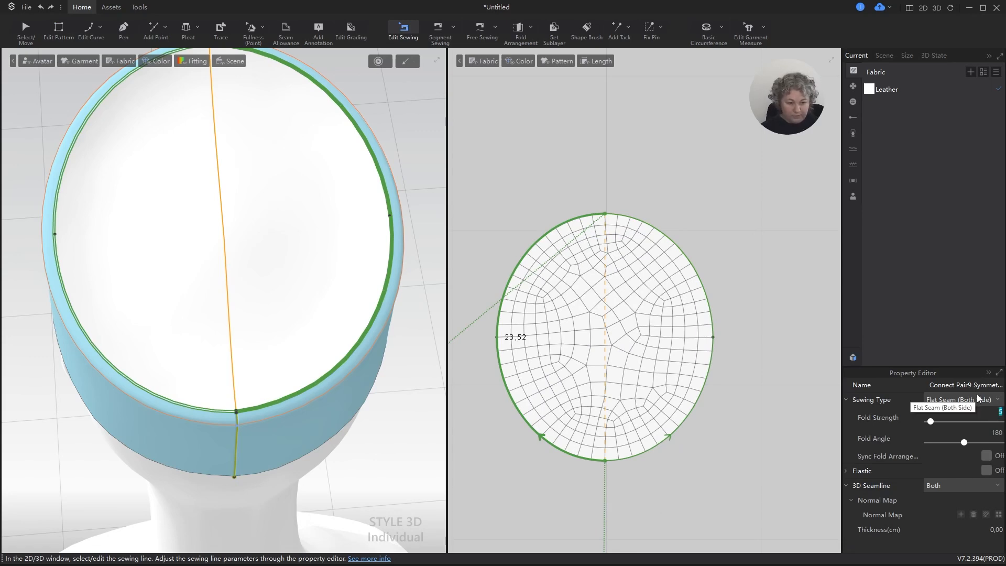
{"action": "type", "text": "20"}
{"action": "key", "text": "Return"}
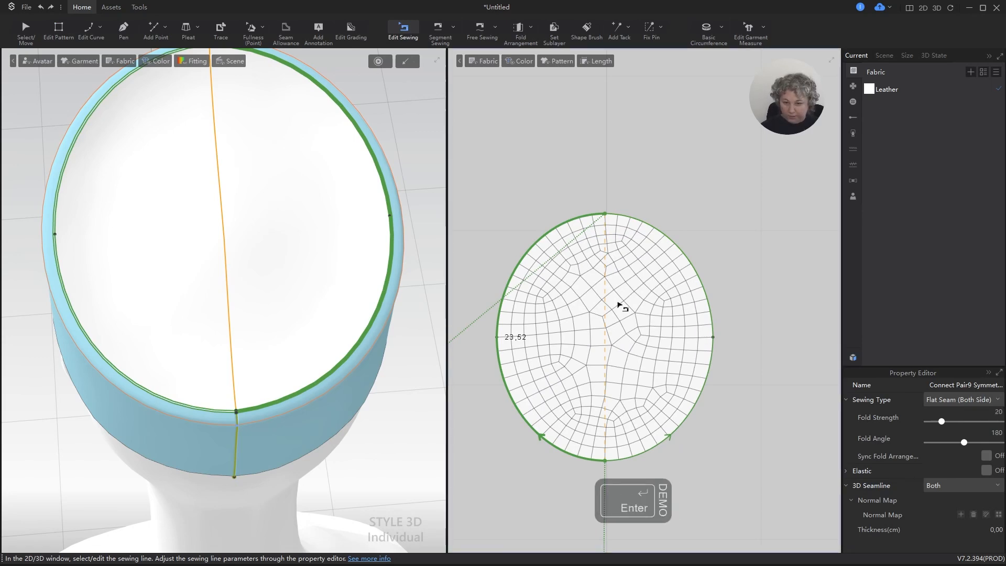
Simulate the hat with the edited seam and inspect its profile from both sides.
{"action": "key", "text": "space"}
{"action": "right_click_drag", "start_coordinate": [403, 235], "coordinate": [209, 310]}
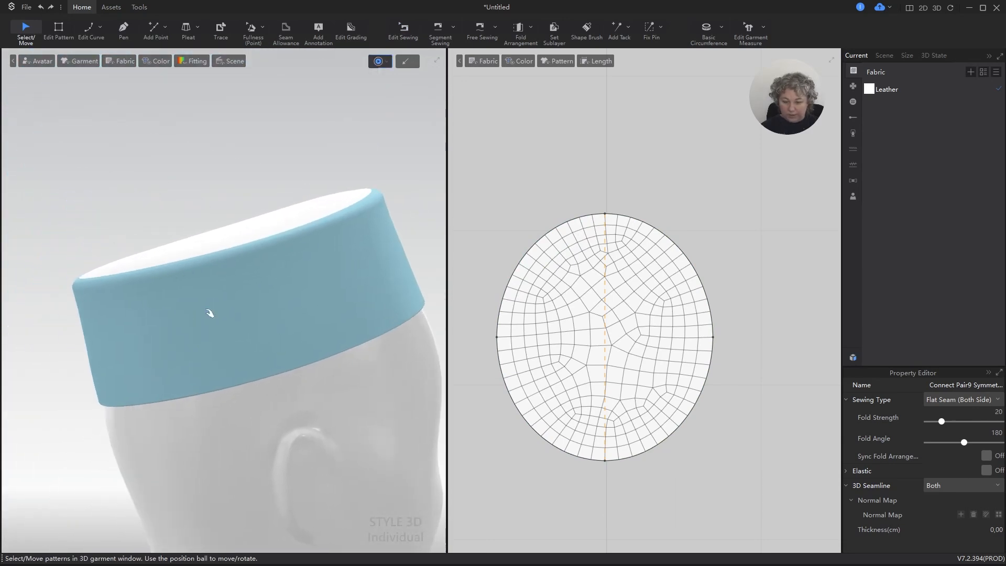
{"action": "right_click_drag", "start_coordinate": [296, 206], "coordinate": [440, 246]}
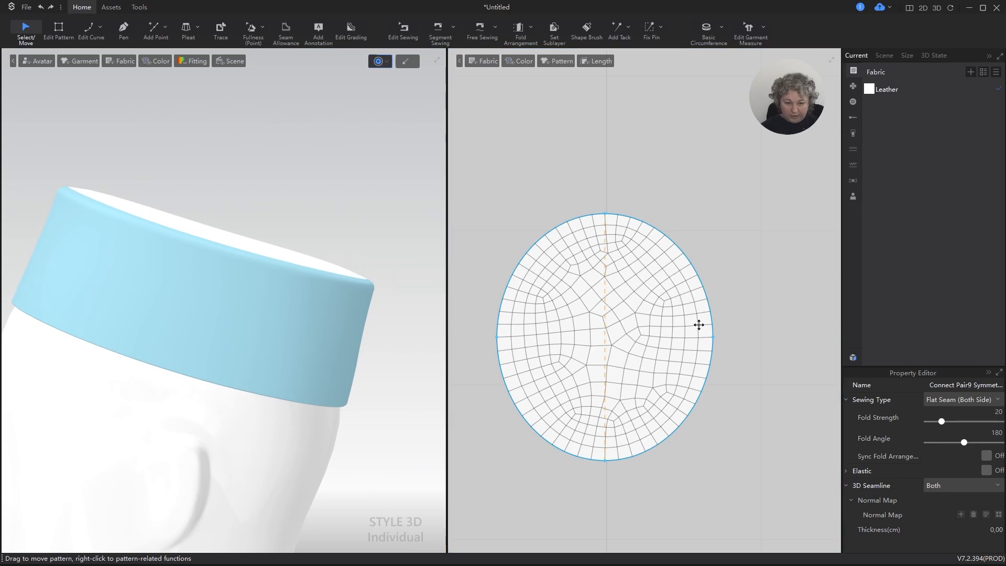
Measure the total length of the oval crown's upper-left and lower-left edges.
{"action": "left_click", "coordinate": [608, 299]}
{"action": "key", "text": "z"}
{"action": "left_click", "coordinate": [548, 184]}
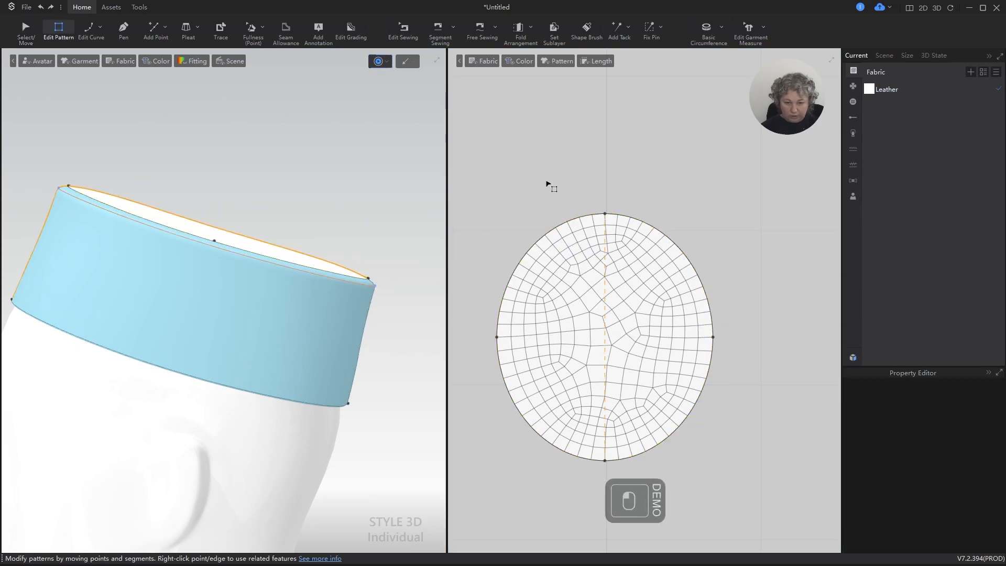
{"action": "left_click", "coordinate": [545, 236]}
{"action": "left_click", "coordinate": [504, 375], "text": "shift"}
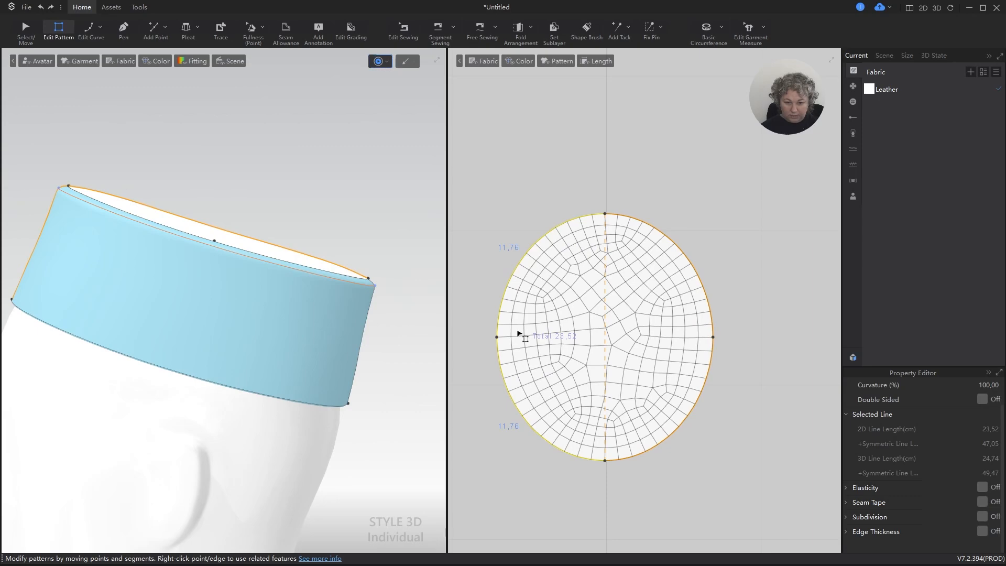
{"action": "key", "text": "a"}
{"action": "left_click", "coordinate": [491, 267]}
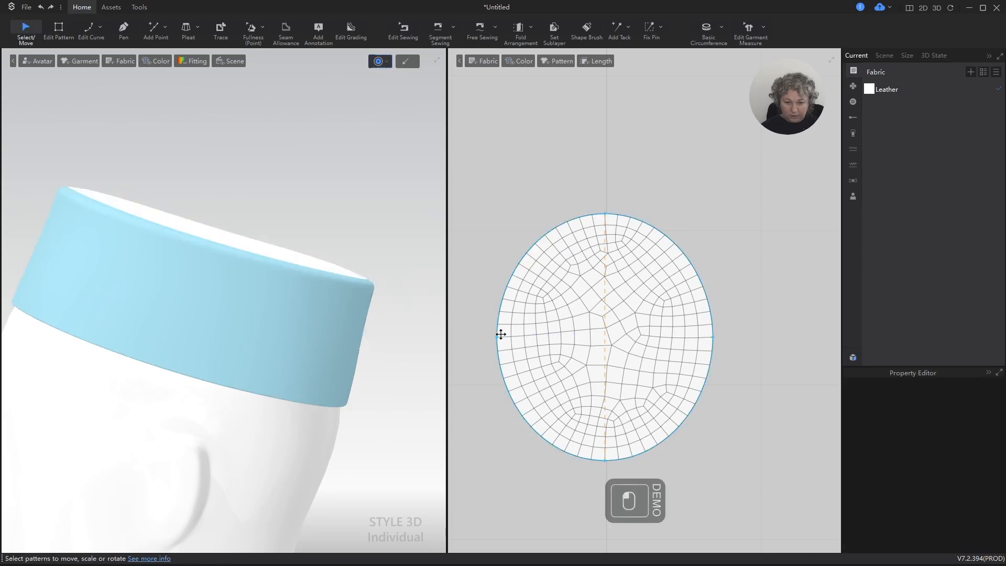
Begin an exact move of the oval crown's leftmost vertex, setting the movement angle to 180°.
{"action": "scroll", "coordinate": [500, 338], "scroll_direction": "up", "scroll_amount": 3}
{"action": "scroll", "coordinate": [499, 343], "scroll_direction": "up", "scroll_amount": 3}
{"action": "key", "text": "z"}
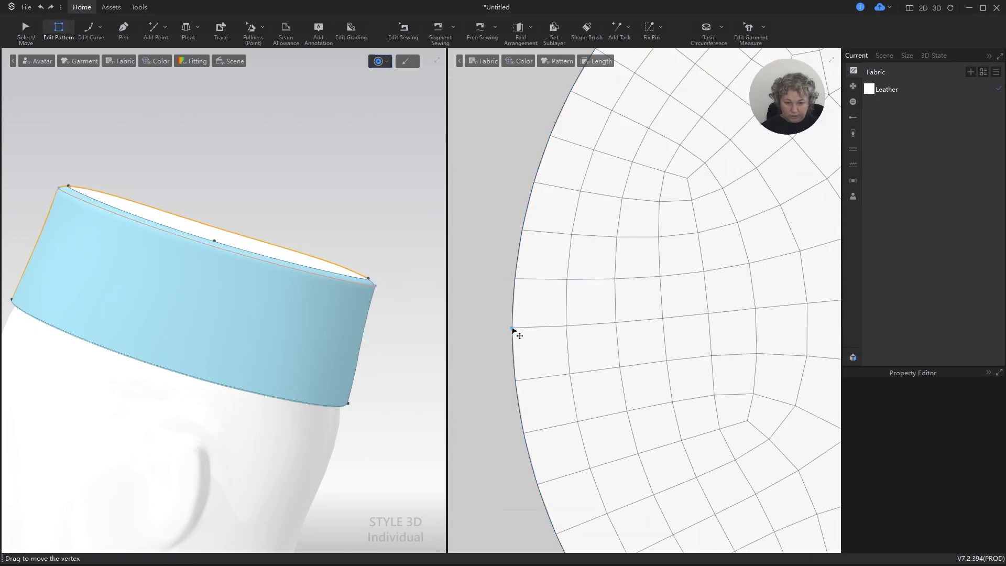
{"action": "left_click", "coordinate": [509, 330]}
{"action": "right_click", "coordinate": [503, 329]}
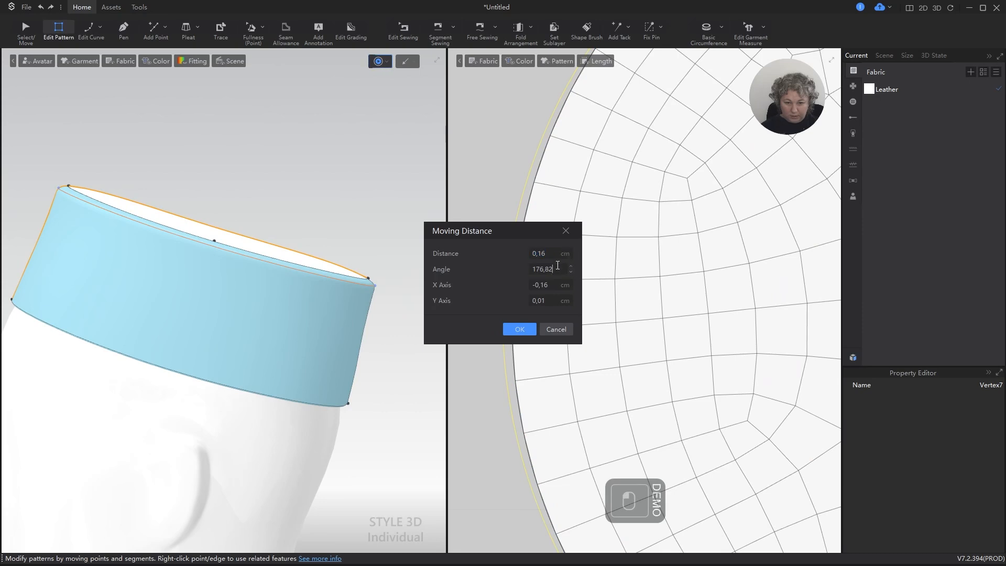
{"action": "double_click", "coordinate": [557, 265]}
{"action": "type", "text": "180"}
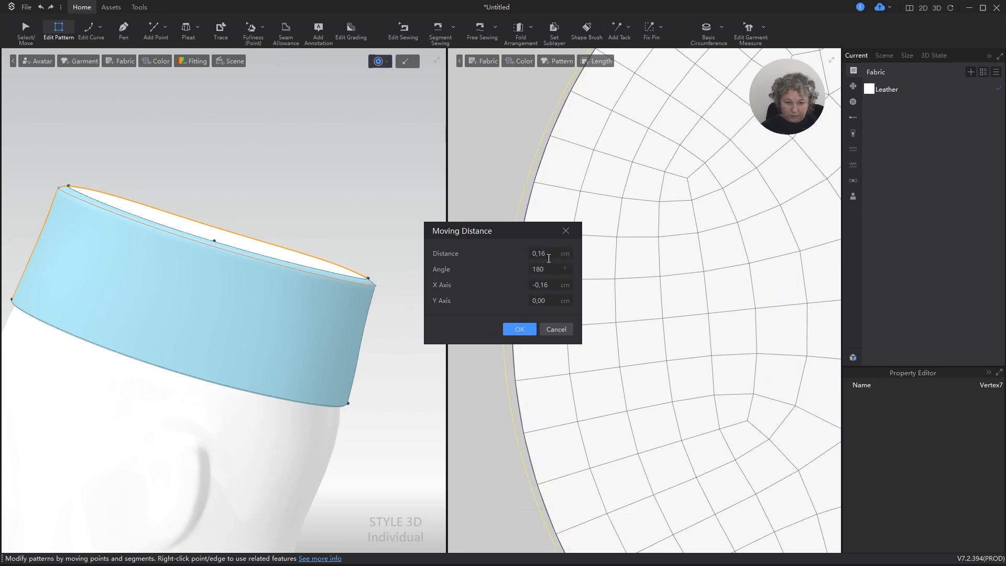
{"action": "key", "text": "Return"}
Apply a 0.2 cm move distance to the oval's leftmost vertex and simulate the hat.
{"action": "type", "text": "2"}
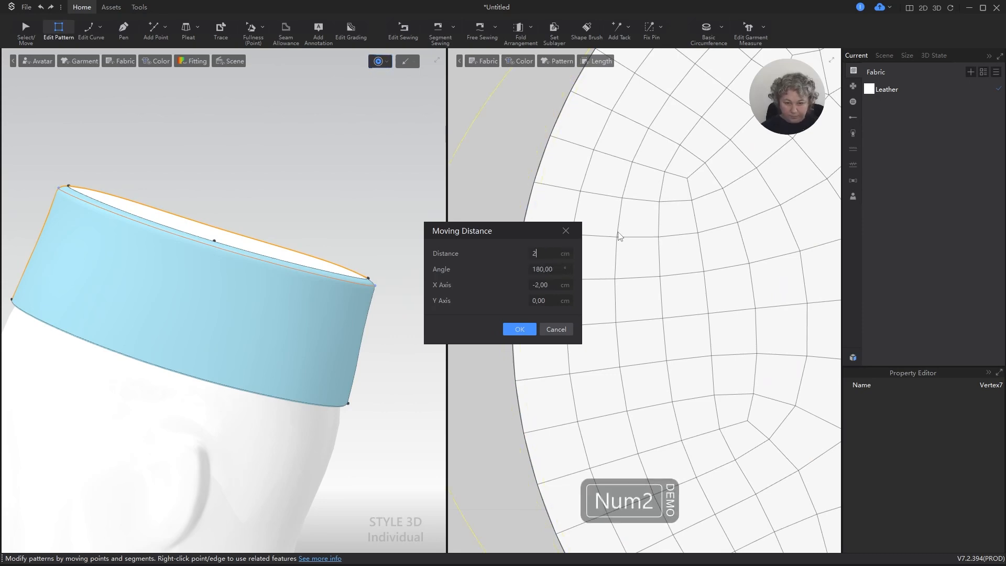
{"action": "key", "text": "ctrl+a"}
{"action": "type", "text": "2"}
{"action": "key", "text": "ctrl+a"}
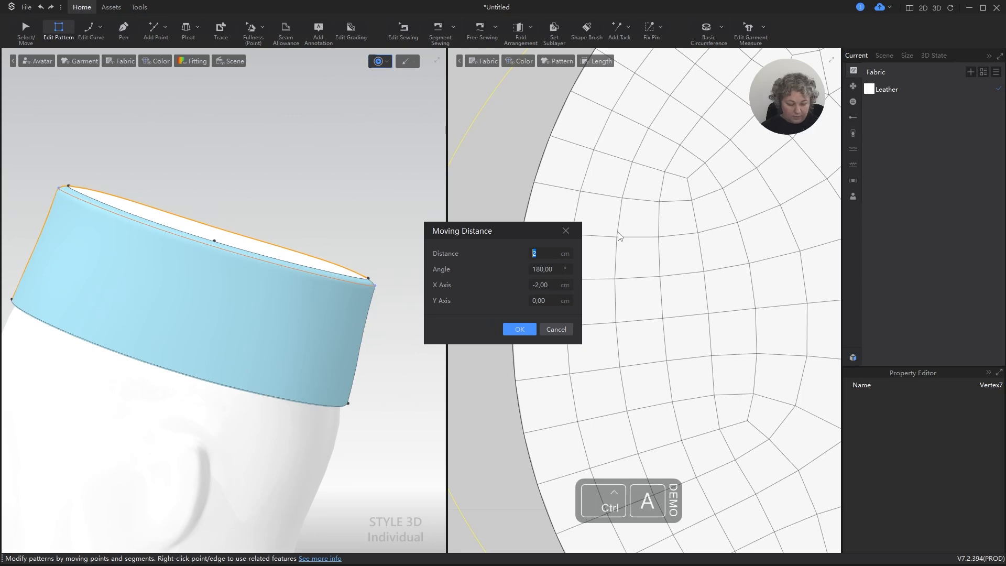
{"action": "type", "text": ",2"}
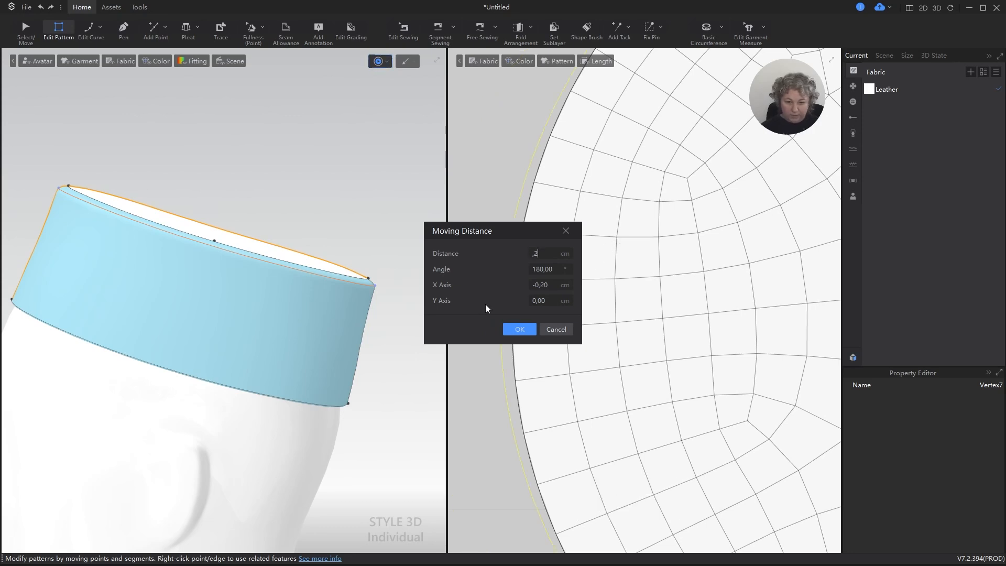
{"action": "left_click", "coordinate": [523, 328]}
{"action": "key", "text": "space"}
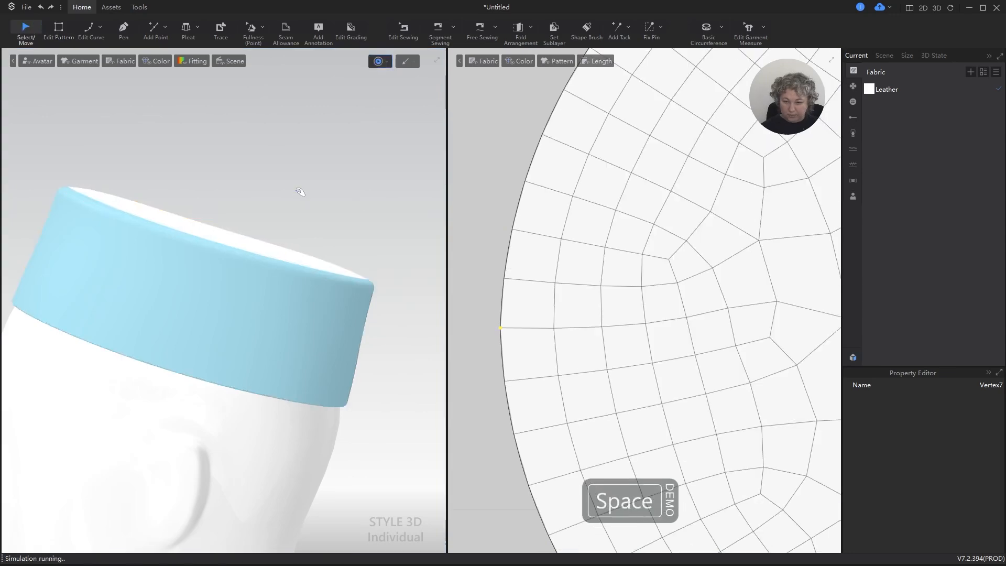
{"action": "mouse_move", "coordinate": [303, 192]}
{"action": "right_mouse_down"}
{"action": "mouse_move", "coordinate": [347, 179]}
{"action": "mouse_move", "coordinate": [303, 179]}
{"action": "mouse_move", "coordinate": [303, 202]}
{"action": "right_mouse_up"}
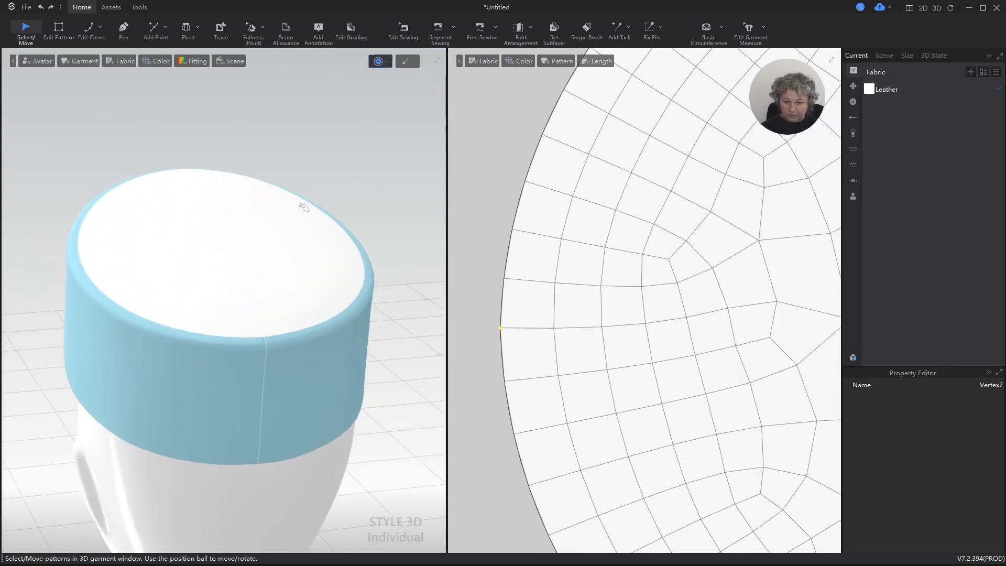
Measure the combined length of the oval crown's two left edges and inspect the hat's profile from the side.
{"action": "scroll", "coordinate": [513, 245], "scroll_direction": "down", "scroll_amount": 10}
{"action": "key", "text": "z"}
{"action": "left_click", "coordinate": [516, 219]}
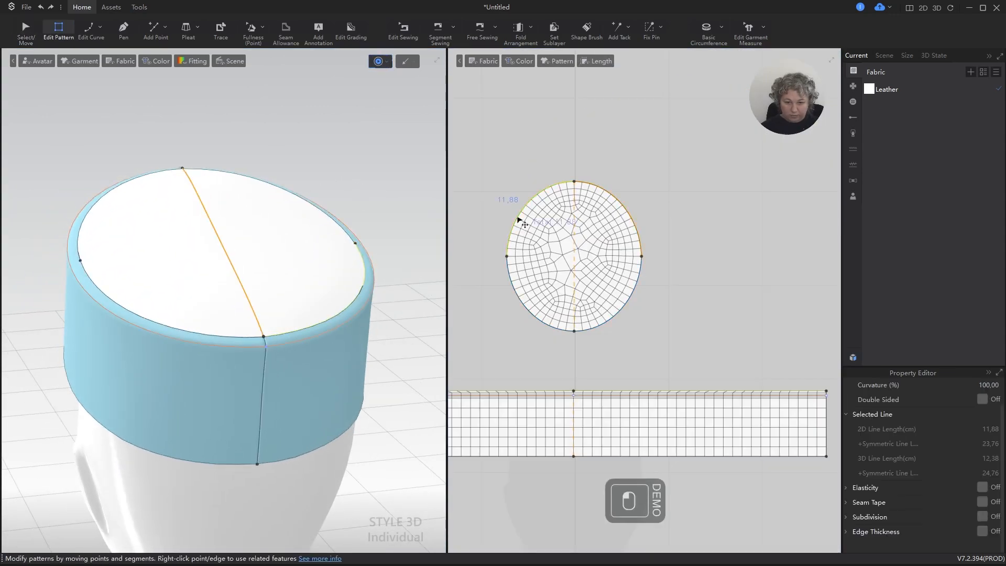
{"action": "left_click", "coordinate": [517, 297], "text": "shift"}
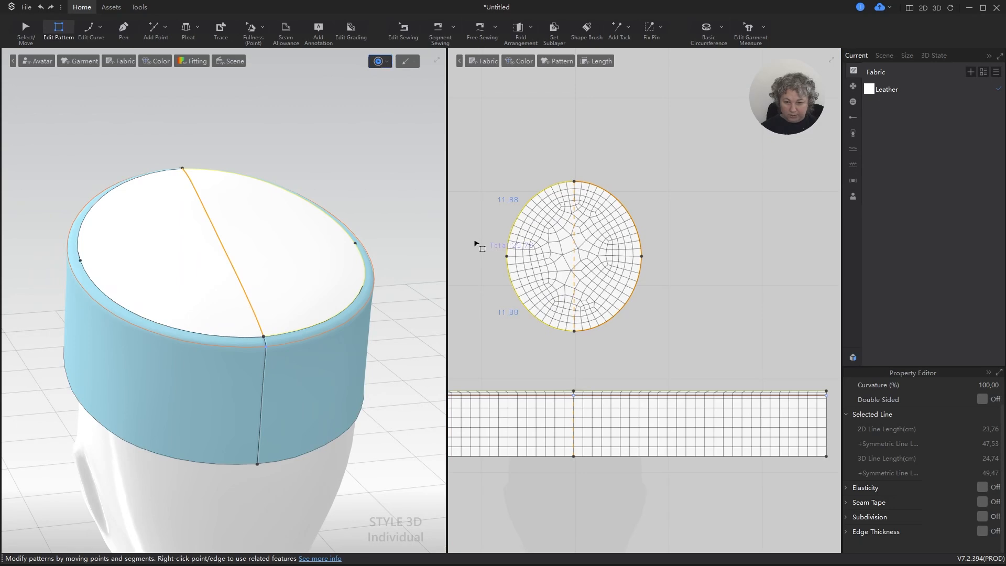
{"action": "right_click_drag", "start_coordinate": [230, 225], "coordinate": [326, 172], "text": "alt"}
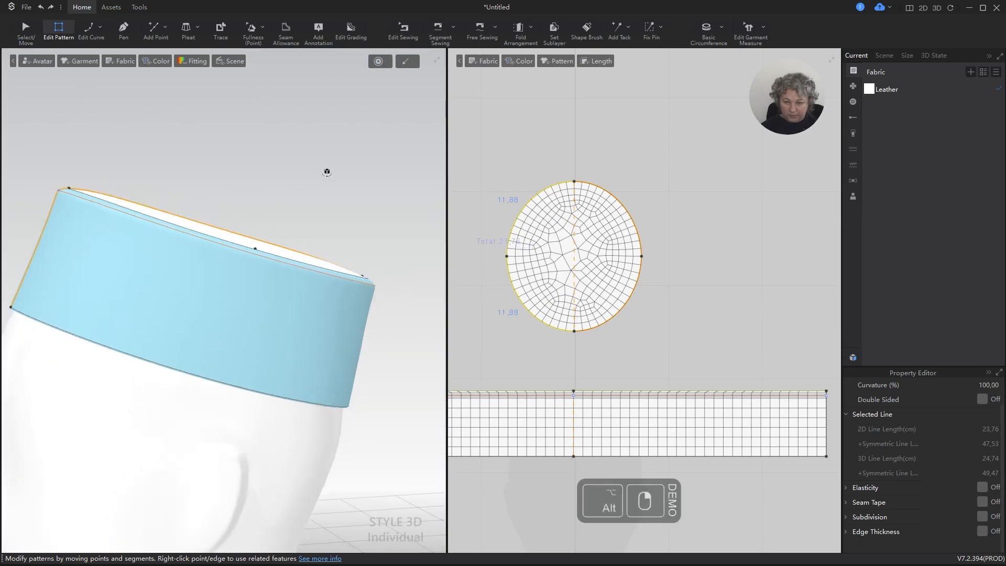
{"action": "right_click_drag", "start_coordinate": [350, 238], "coordinate": [356, 237], "text": "alt"}
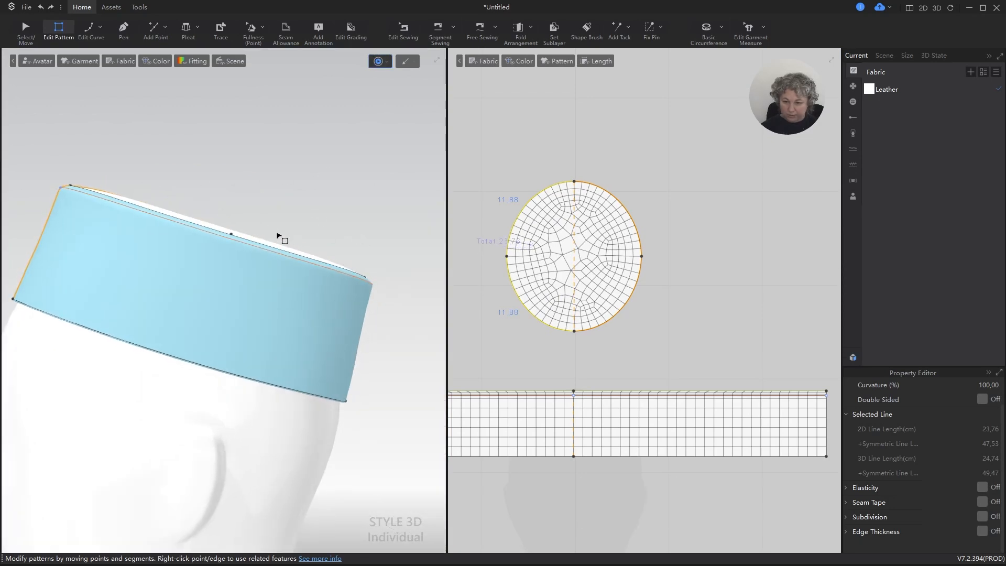
Scale the oval crown pattern vertically from its upper edge to a height of 16.4 cm.
{"action": "key", "text": "z"}
{"action": "left_click", "coordinate": [569, 151]}
{"action": "scroll", "coordinate": [585, 174], "scroll_direction": "up", "scroll_amount": 6}
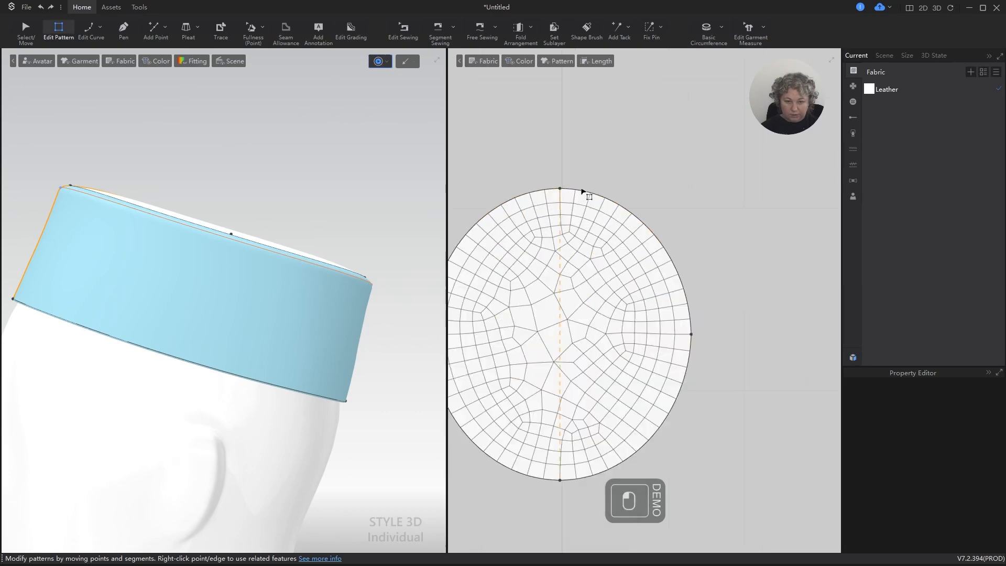
{"action": "scroll", "coordinate": [594, 191], "scroll_direction": "down", "scroll_amount": 5}
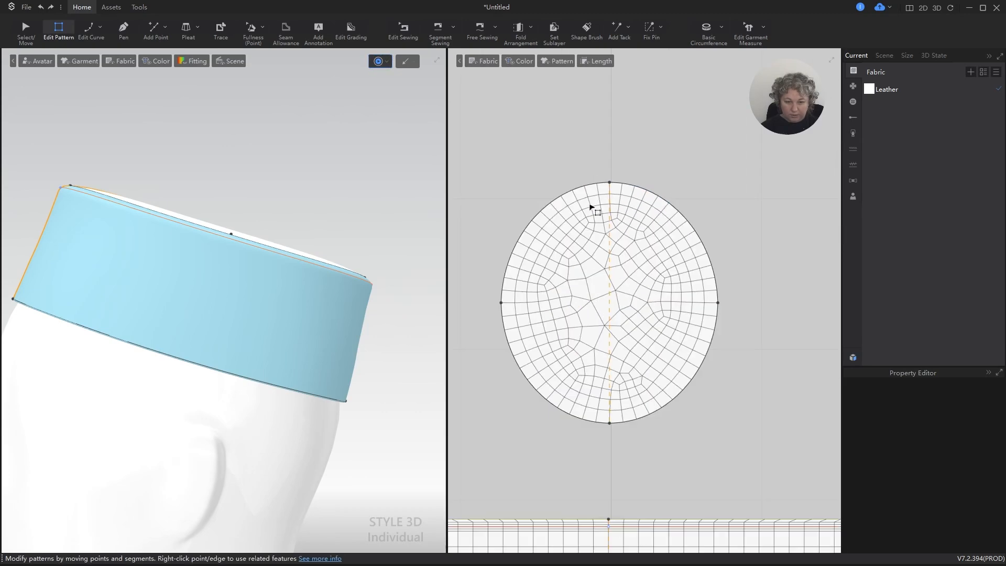
{"action": "key", "text": "a"}
{"action": "left_click", "coordinate": [589, 211]}
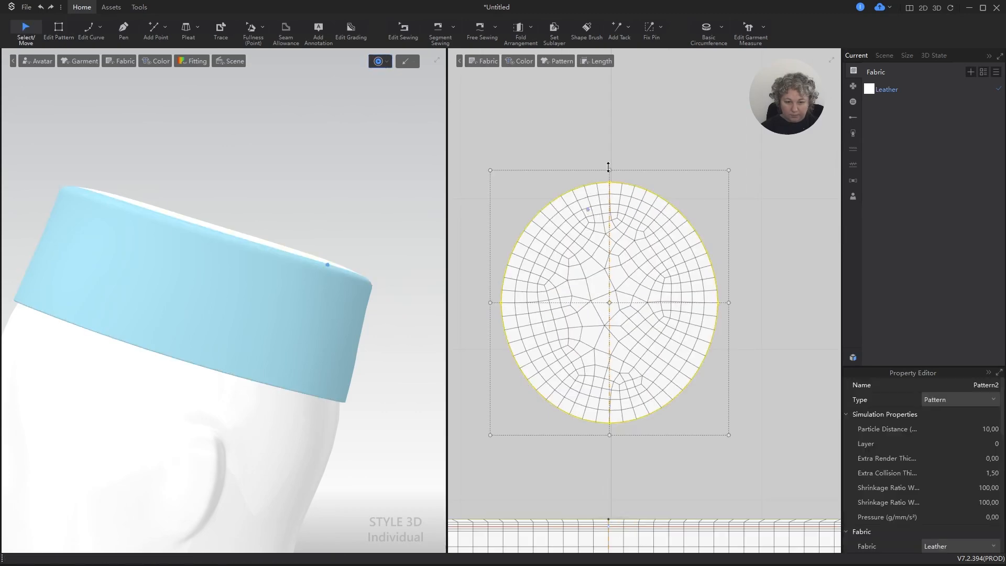
{"action": "left_click_drag", "start_coordinate": [609, 167], "coordinate": [609, 166]}
{"action": "right_click", "coordinate": [609, 166]}
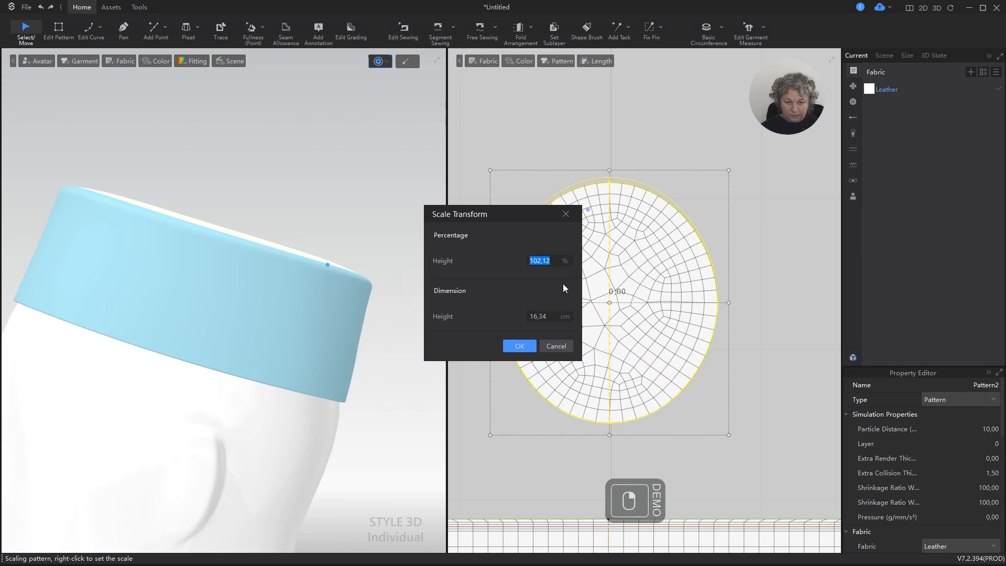
{"action": "left_click", "coordinate": [555, 314]}
{"action": "type", "text": "16"}
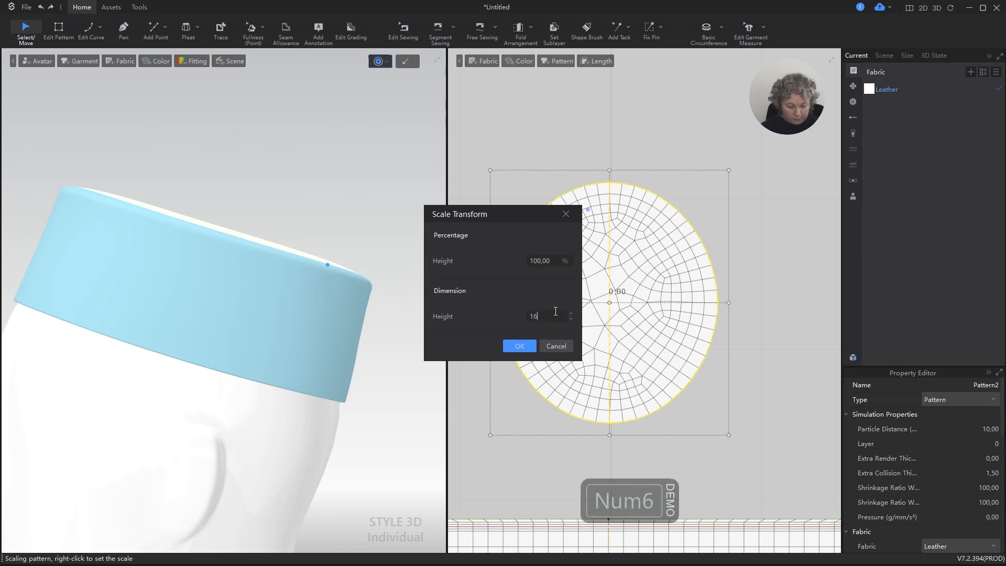
{"action": "type", "text": ",4"}
{"action": "key", "text": "Return"}
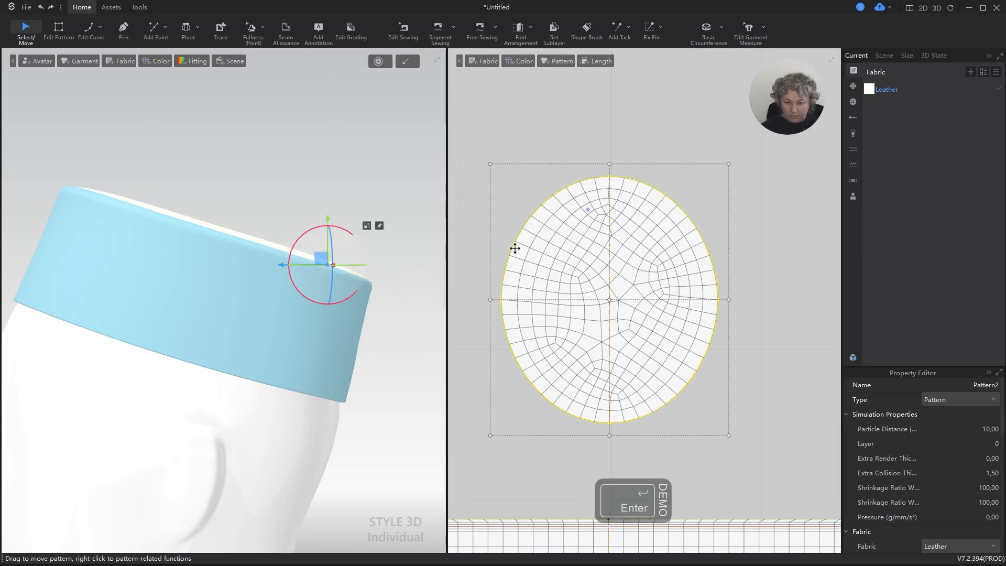
Simulate the hat with the taller crown, pulling the crown surface upward in 3D to test its fit.
{"action": "key", "text": "space"}
{"action": "mouse_move", "coordinate": [381, 190]}
{"action": "right_mouse_down"}
{"action": "mouse_move", "coordinate": [363, 238]}
{"action": "mouse_move", "coordinate": [379, 198]}
{"action": "right_mouse_up"}
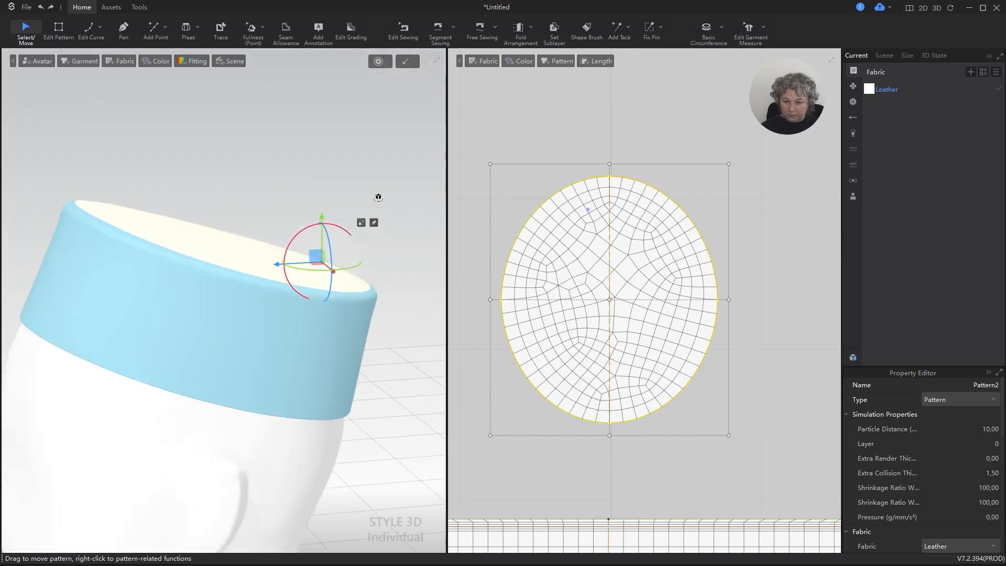
{"action": "key", "text": "space"}
{"action": "left_click_drag", "start_coordinate": [233, 249], "coordinate": [271, 135]}
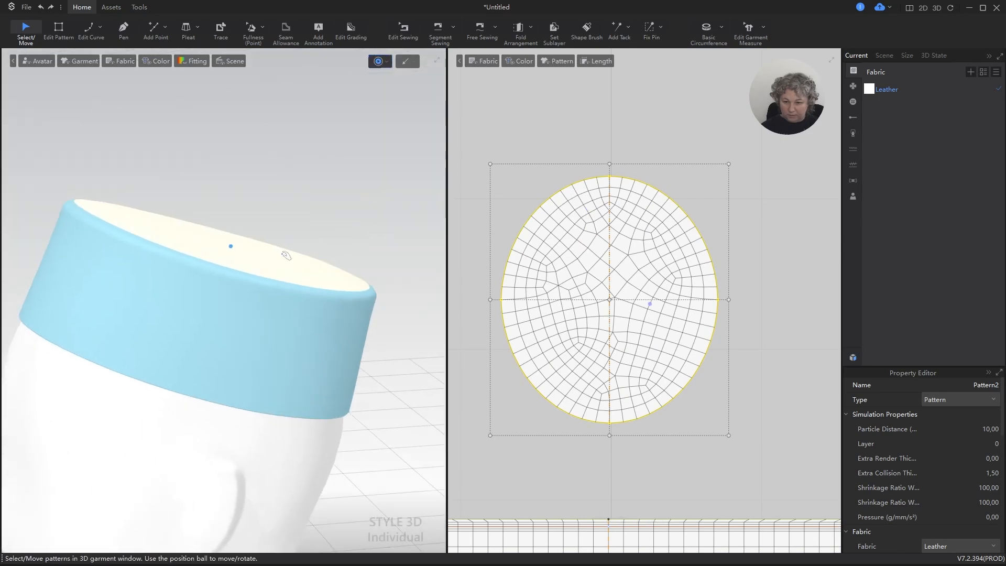
{"action": "left_click_drag", "start_coordinate": [265, 257], "coordinate": [272, 167]}
{"action": "left_click", "coordinate": [334, 160]}
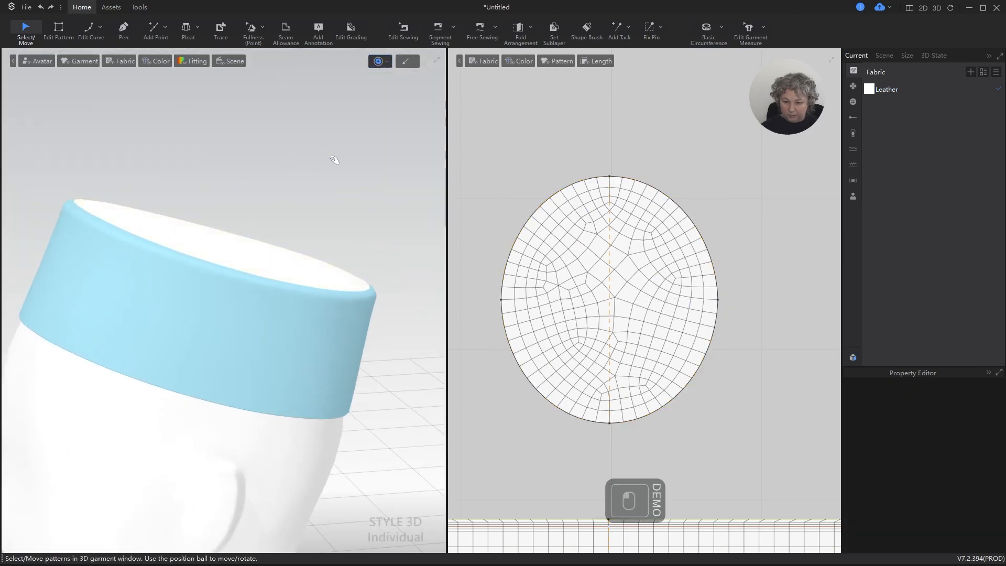
{"action": "right_click_drag", "start_coordinate": [339, 213], "coordinate": [287, 202]}
{"action": "key", "text": "space"}
Measure the combined length of the scaled oval crown's upper-left and lower-left edges.
{"action": "key", "text": "b"}
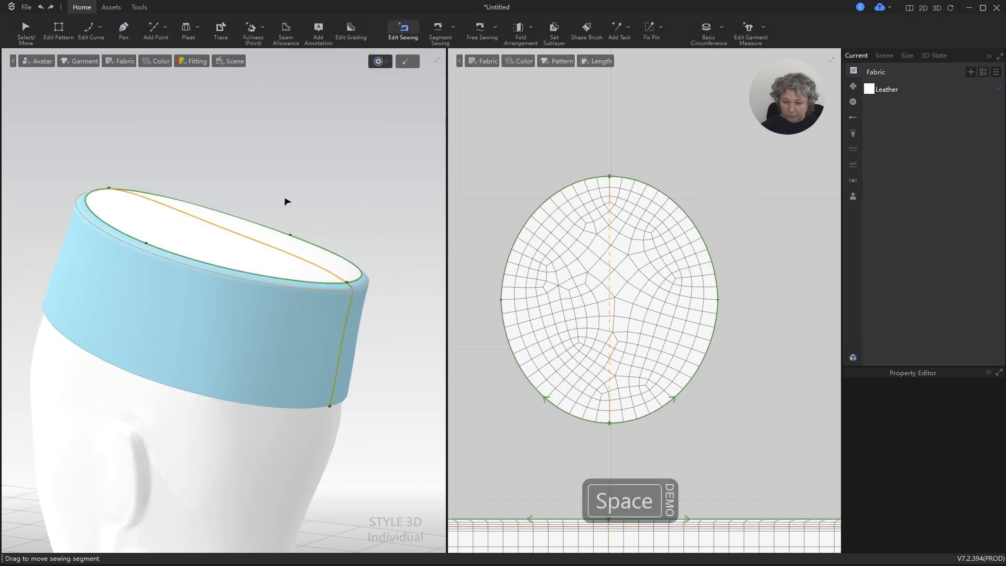
{"action": "left_click", "coordinate": [552, 198]}
{"action": "key", "text": "z"}
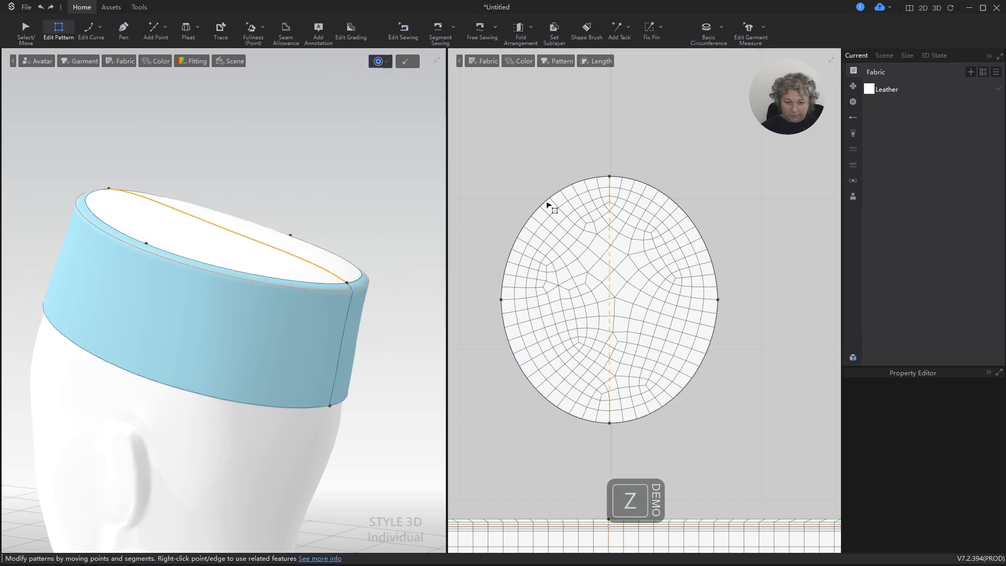
{"action": "left_click", "coordinate": [548, 202]}
{"action": "left_click", "coordinate": [507, 341], "text": "shift"}
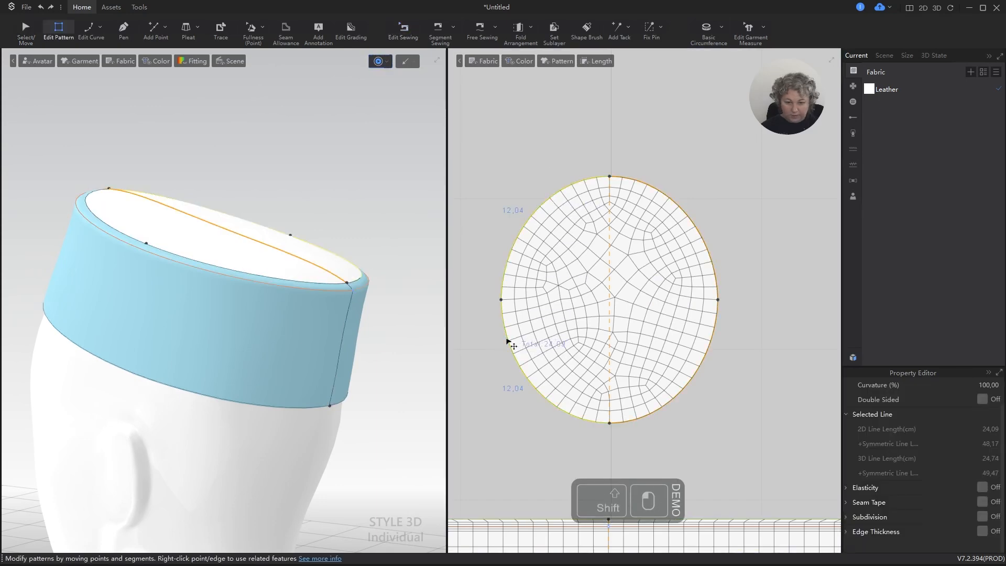
Move the oval crown's topmost vertex straight down by 0.01 cm and check the upper-left edge's length.
{"action": "left_click", "coordinate": [488, 160]}
{"action": "right_click_drag", "start_coordinate": [378, 218], "coordinate": [315, 213]}
{"action": "scroll", "coordinate": [613, 180], "scroll_direction": "up", "scroll_amount": 10}
{"action": "key", "text": "z"}
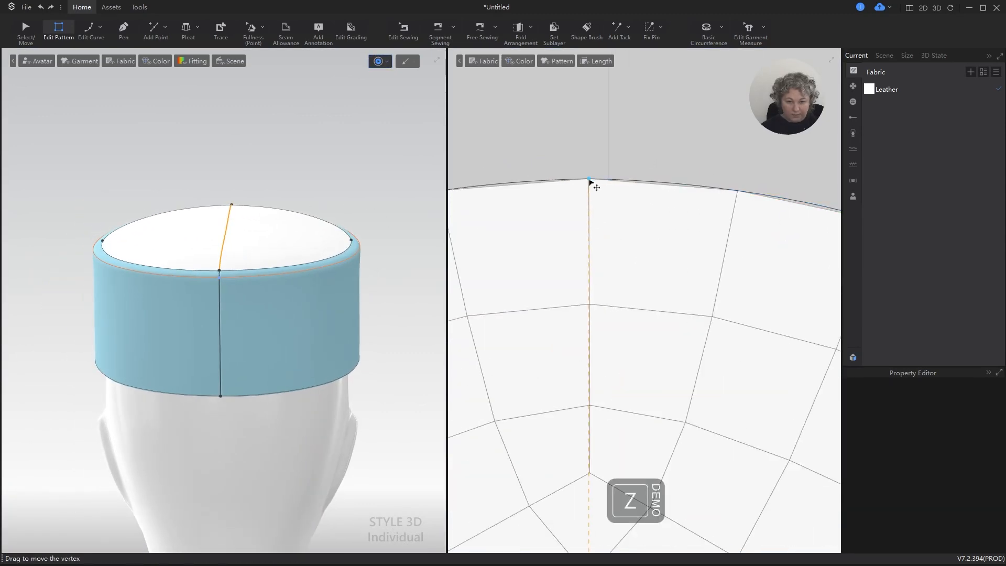
{"action": "left_click_drag", "start_coordinate": [588, 179], "coordinate": [590, 186]}
{"action": "right_click", "coordinate": [590, 187], "text": "shift"}
{"action": "left_click", "coordinate": [552, 249]}
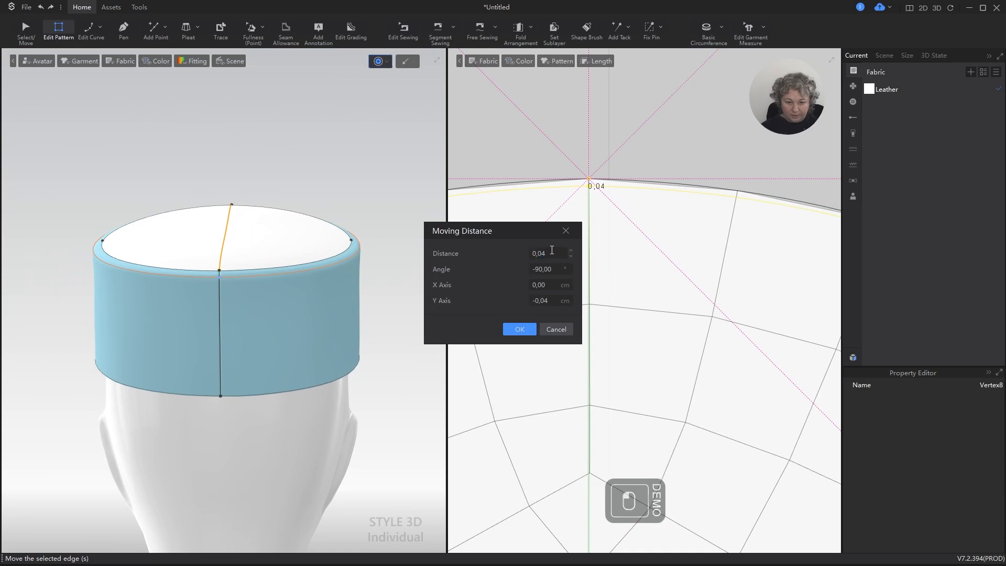
{"action": "key", "text": "shift+Left"}
{"action": "type", "text": "1"}
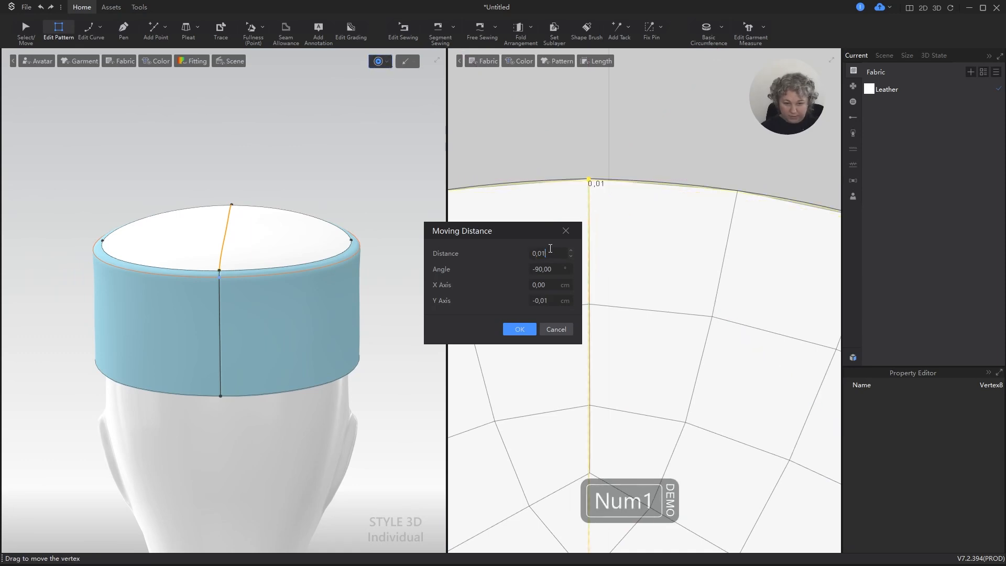
{"action": "left_click", "coordinate": [532, 334]}
{"action": "scroll", "coordinate": [741, 197], "scroll_direction": "down", "scroll_amount": 8}
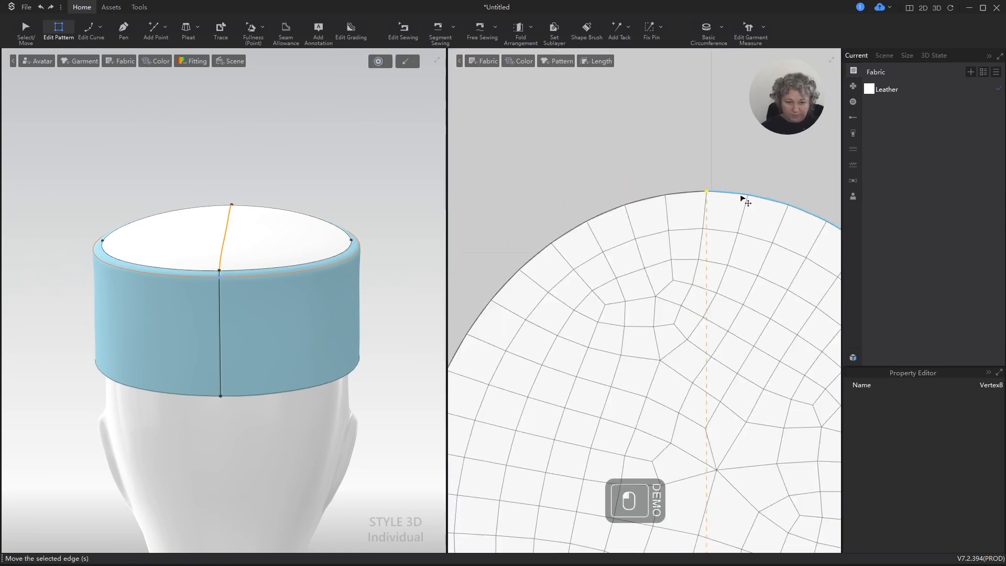
{"action": "left_click", "coordinate": [621, 203]}
Move the oval crown's topmost vertex a further 0.1 cm straight down and remeasure the upper-left edge.
{"action": "scroll", "coordinate": [730, 188], "scroll_direction": "up", "scroll_amount": 6}
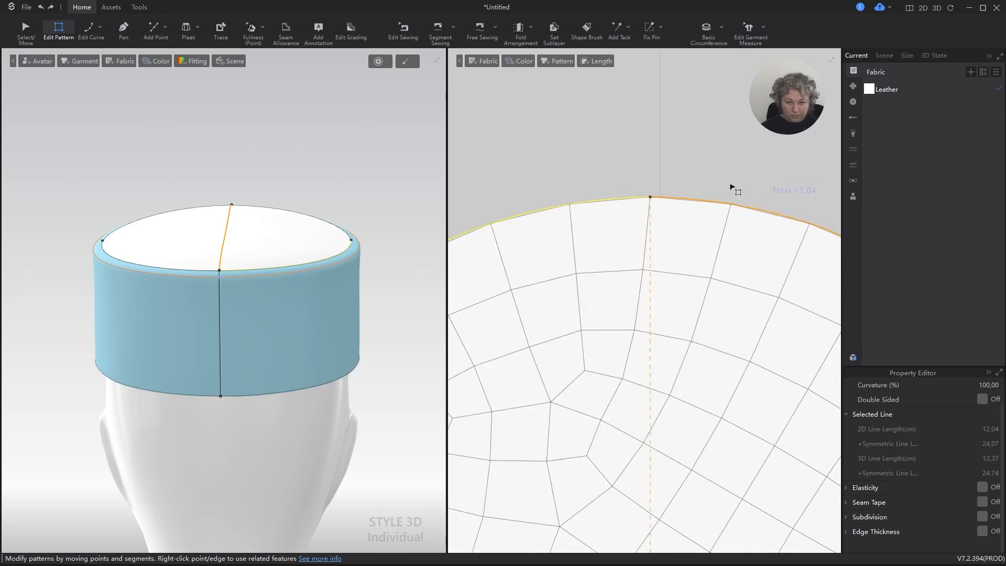
{"action": "left_click", "coordinate": [645, 188]}
{"action": "left_click_drag", "start_coordinate": [645, 214], "coordinate": [644, 234]}
{"action": "right_click", "coordinate": [644, 233], "text": "shift"}
{"action": "left_click", "coordinate": [551, 253]}
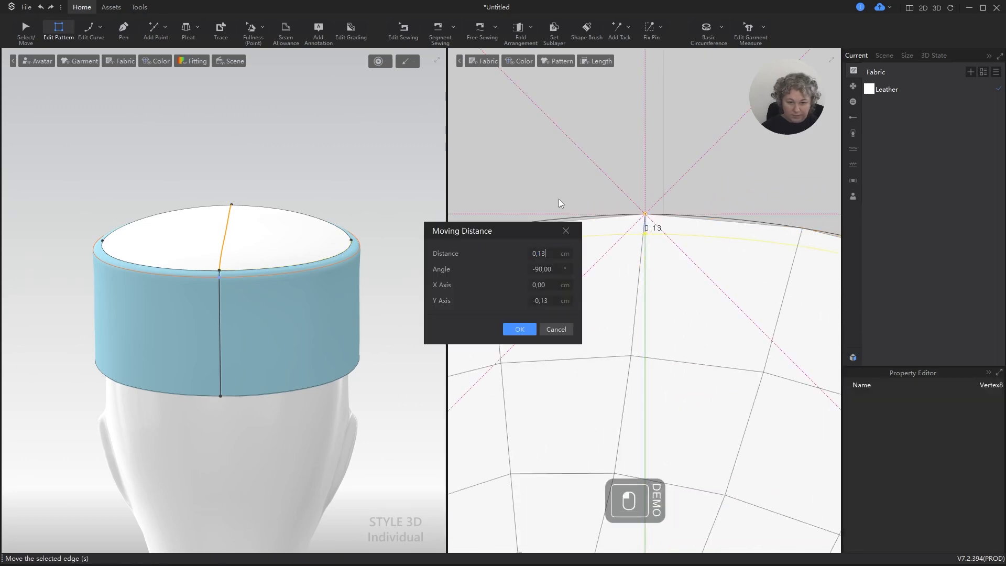
{"action": "key", "text": "BackSpace"}
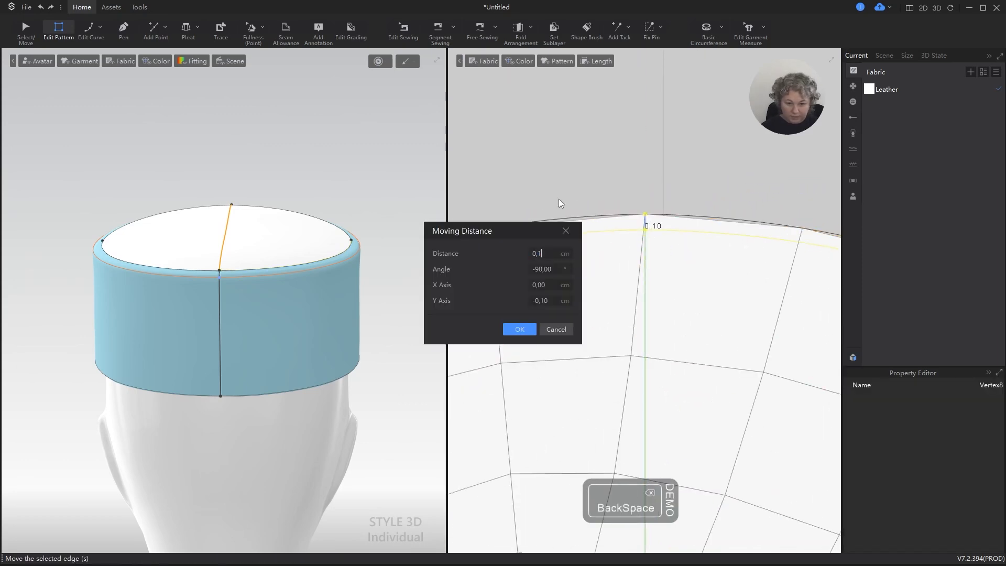
{"action": "left_click", "coordinate": [525, 329]}
{"action": "left_click", "coordinate": [640, 128]}
{"action": "scroll", "coordinate": [628, 147], "scroll_direction": "down", "scroll_amount": 5}
{"action": "scroll", "coordinate": [610, 134], "scroll_direction": "up", "scroll_amount": 2}
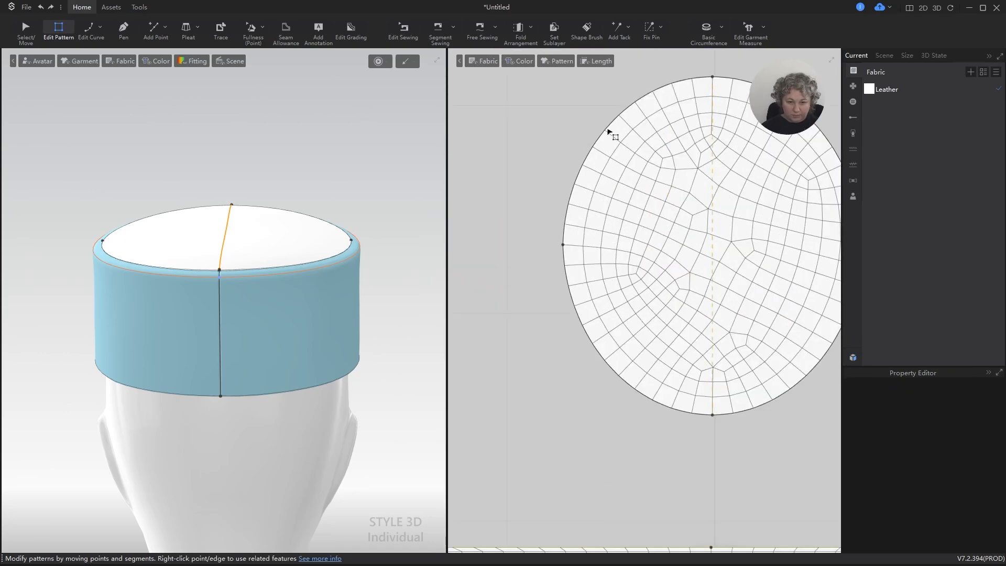
{"action": "left_click", "coordinate": [610, 129]}
{"action": "scroll", "coordinate": [606, 152], "scroll_direction": "down", "scroll_amount": 2}
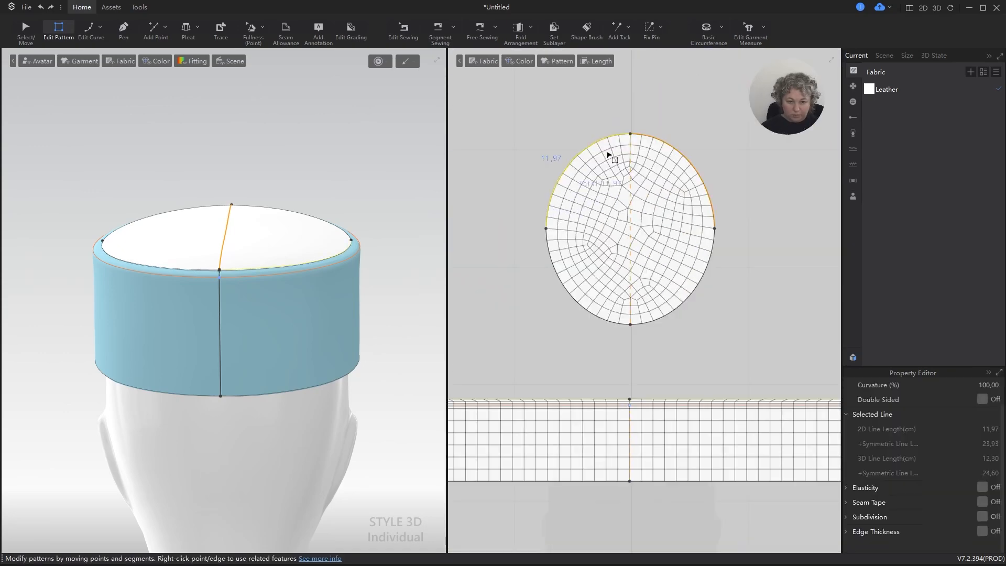
Move the oval crown's topmost vertex 0.05 cm straight up and measure both left edges together.
{"action": "scroll", "coordinate": [629, 124], "scroll_direction": "up", "scroll_amount": 6}
{"action": "left_click_drag", "start_coordinate": [539, 193], "coordinate": [540, 181], "text": "shift"}
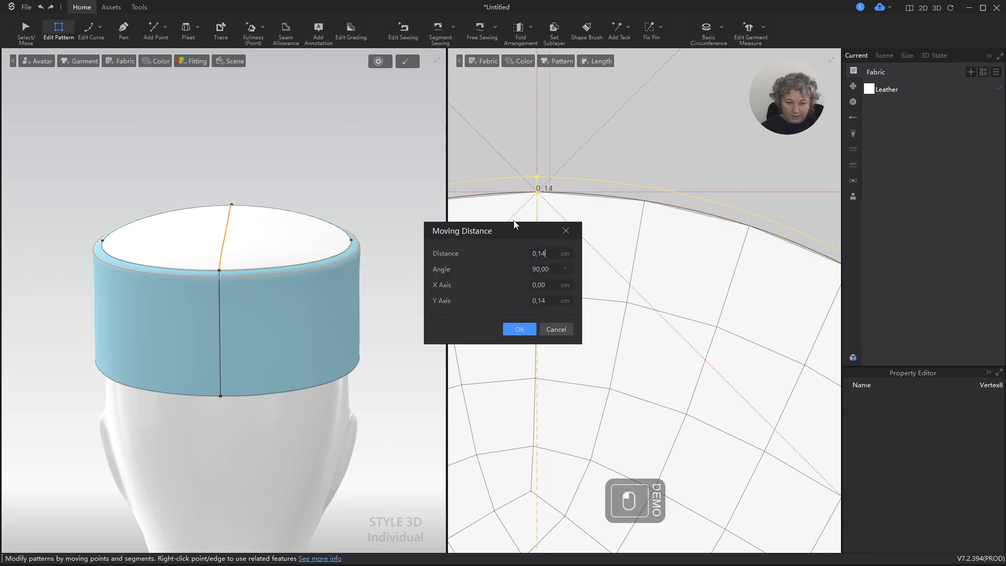
{"action": "key", "text": "shift+Left"}
{"action": "key", "text": "shift+Left"}
{"action": "type", "text": "05"}
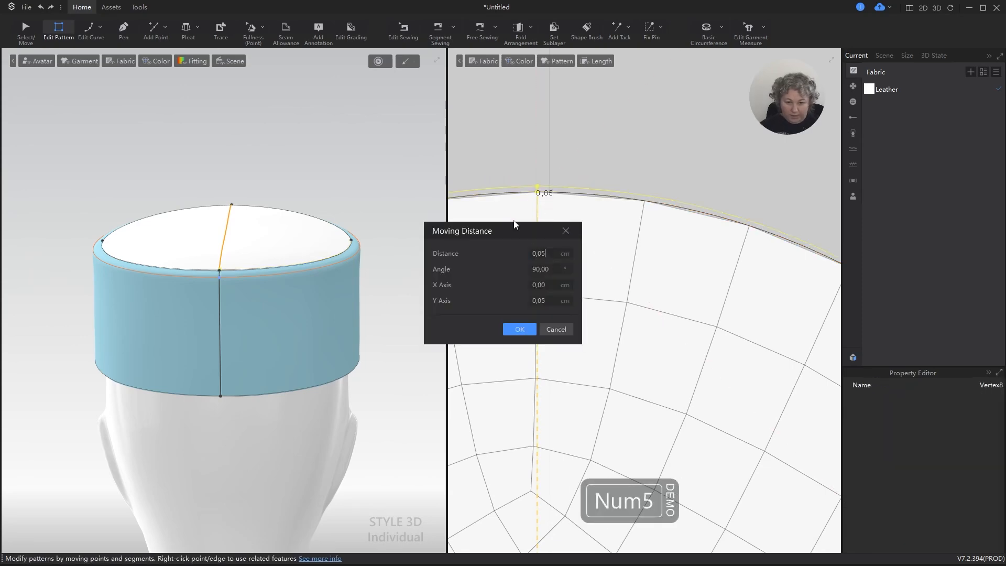
{"action": "left_click", "coordinate": [529, 330]}
{"action": "scroll", "coordinate": [673, 265], "scroll_direction": "down", "scroll_amount": 6}
{"action": "left_click", "coordinate": [606, 268]}
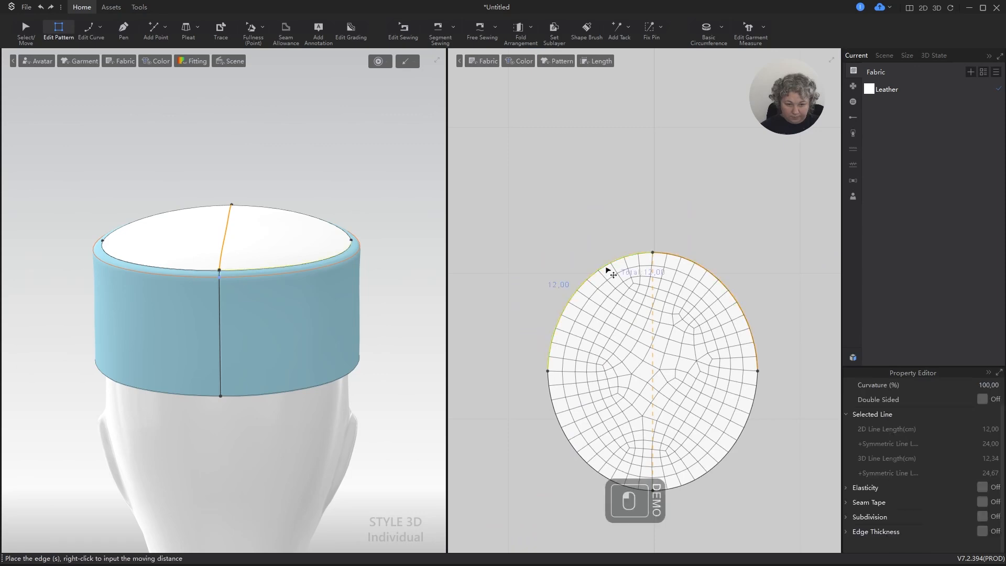
{"action": "left_click", "coordinate": [549, 397], "text": "shift"}
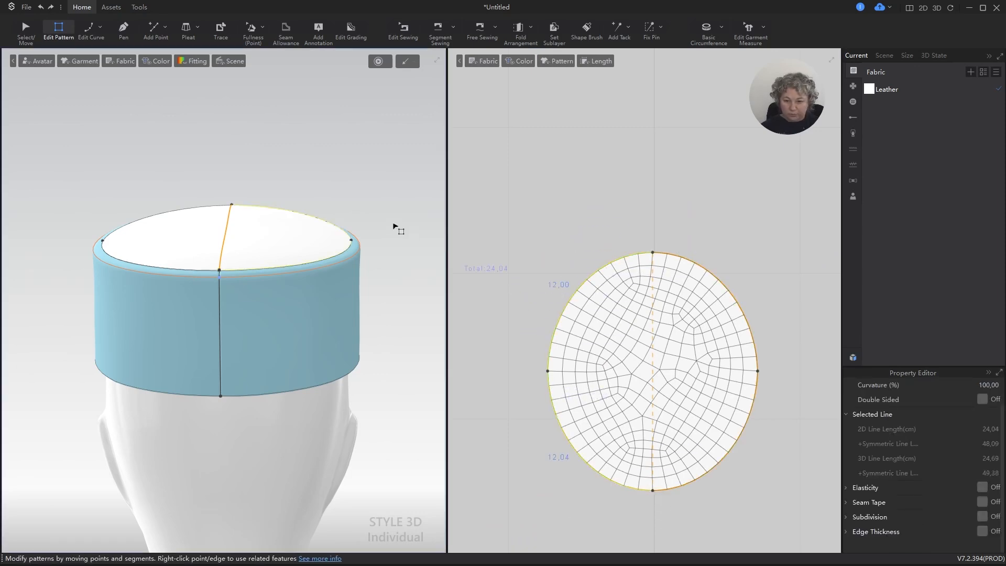
Simulate the hat with the adjusted crown and view it from the side.
{"action": "key", "text": "space"}
{"action": "right_click_drag", "start_coordinate": [331, 201], "coordinate": [343, 313]}
{"action": "key", "text": "space"}
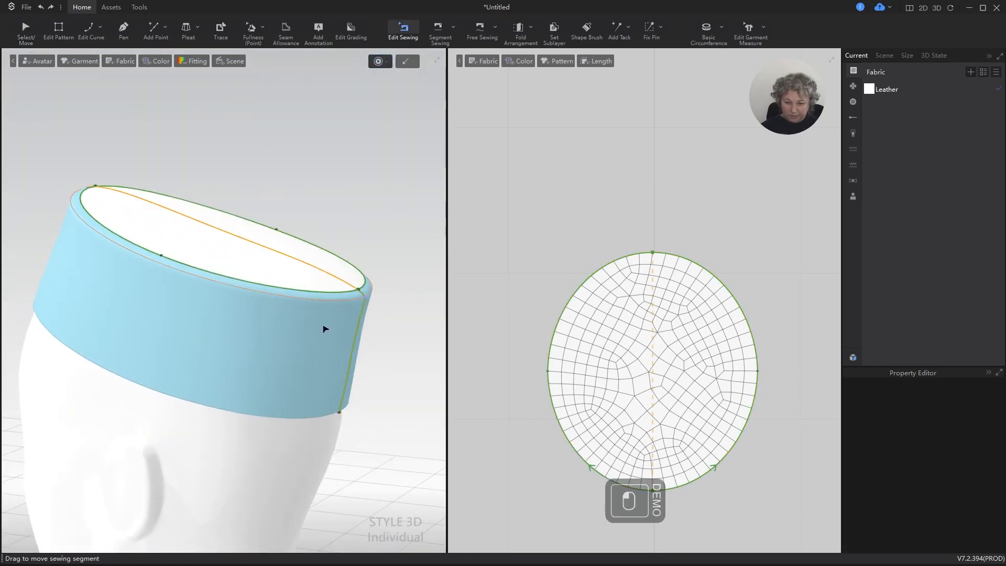
Unfreeze all pattern pieces and simulate the whole hat to inspect the crown's fit along the side band.
{"action": "key", "text": "a"}
{"action": "key", "text": "ctrl+a"}
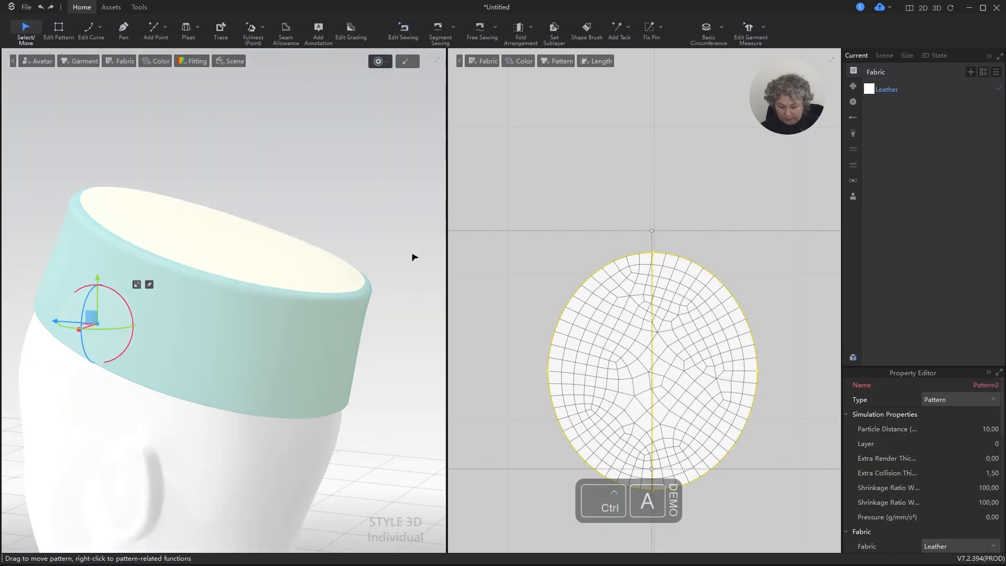
{"action": "key", "text": "ctrl+k"}
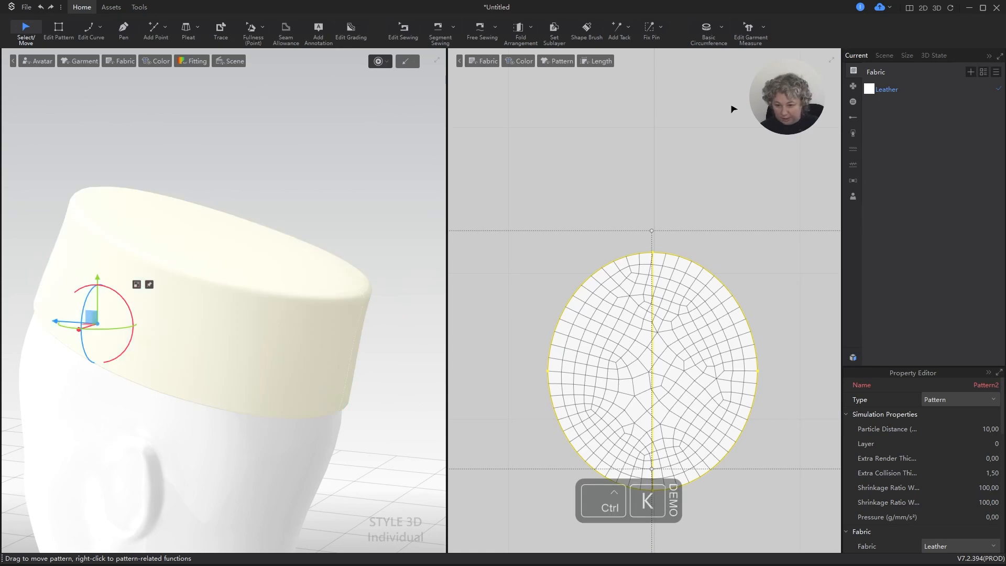
{"action": "key", "text": "space"}
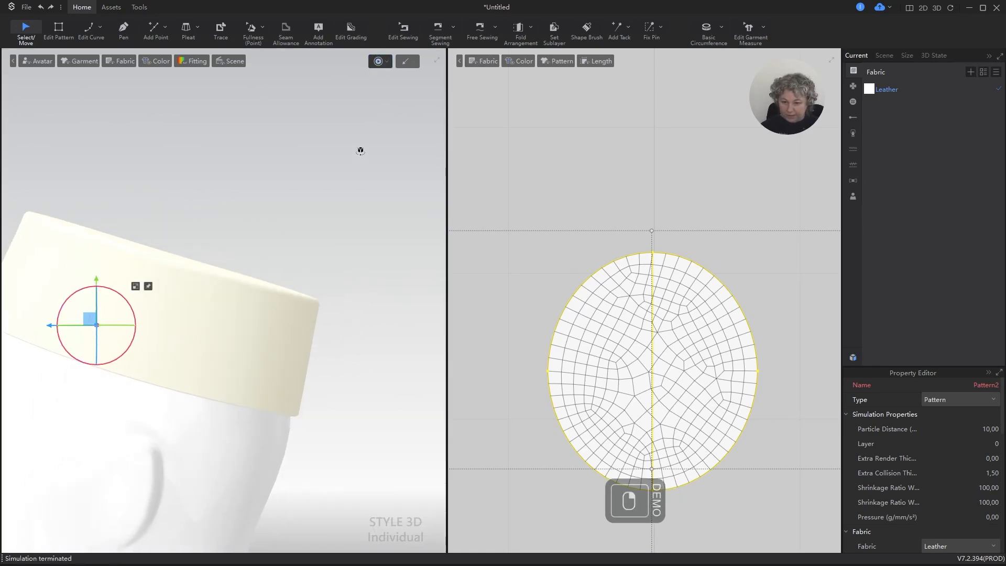
{"action": "right_click_drag", "start_coordinate": [359, 151], "coordinate": [256, 159]}
{"action": "scroll", "coordinate": [400, 298], "scroll_direction": "up", "scroll_amount": 10}
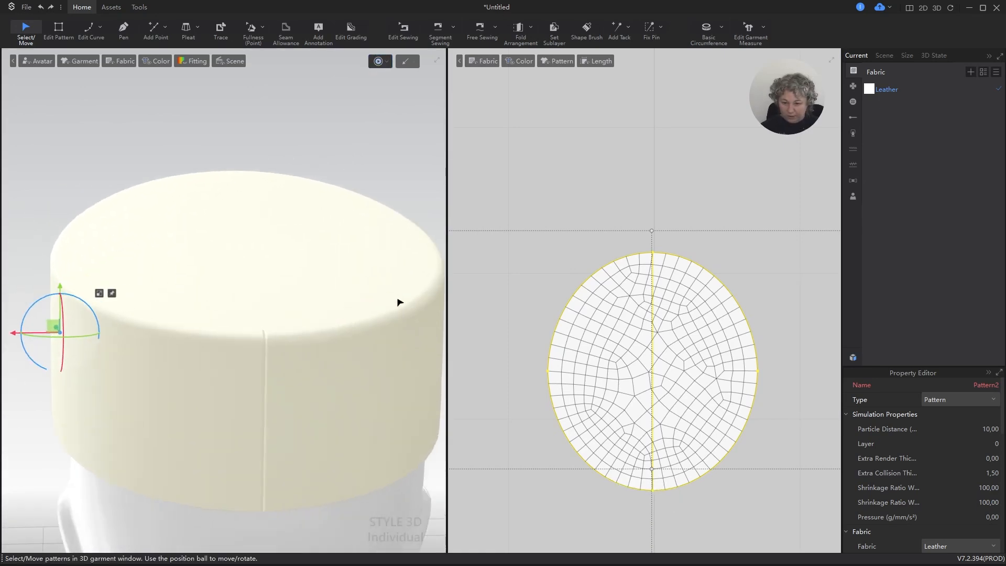
{"action": "scroll", "coordinate": [350, 253], "scroll_direction": "down", "scroll_amount": 10}
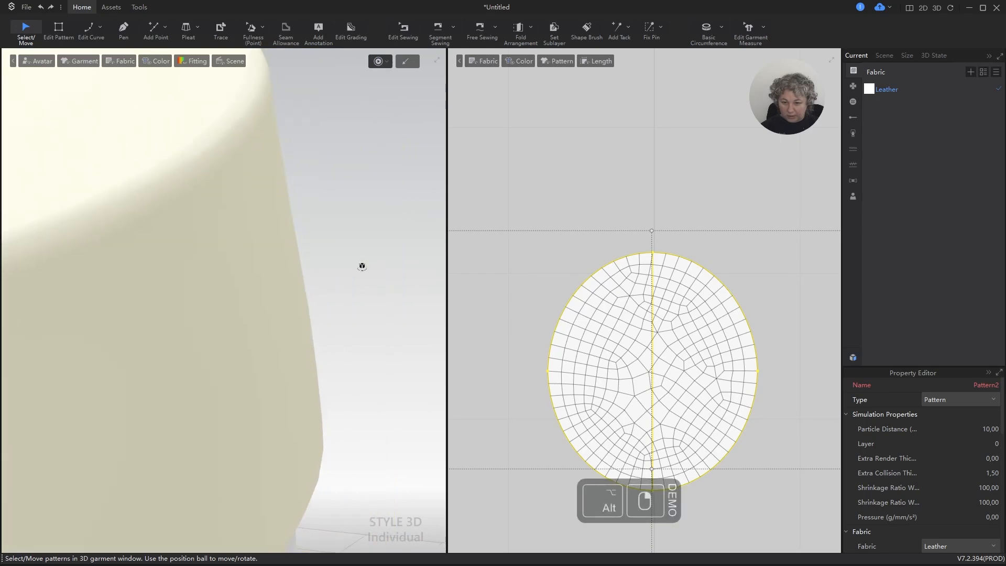
Add four internal isolines spaced 1 cm apart inside the oval crown, offset from both of its left outline edges.
{"action": "scroll", "coordinate": [599, 310], "scroll_direction": "down", "scroll_amount": 8}
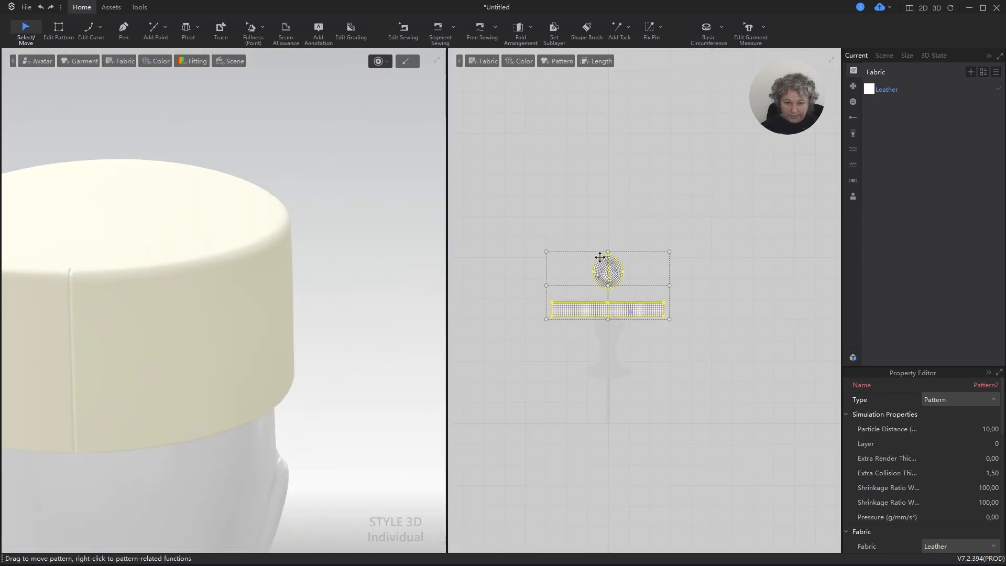
{"action": "scroll", "coordinate": [603, 273], "scroll_direction": "up", "scroll_amount": 4}
{"action": "key", "text": "z"}
{"action": "left_click", "coordinate": [597, 189]}
{"action": "scroll", "coordinate": [599, 265], "scroll_direction": "up", "scroll_amount": 5}
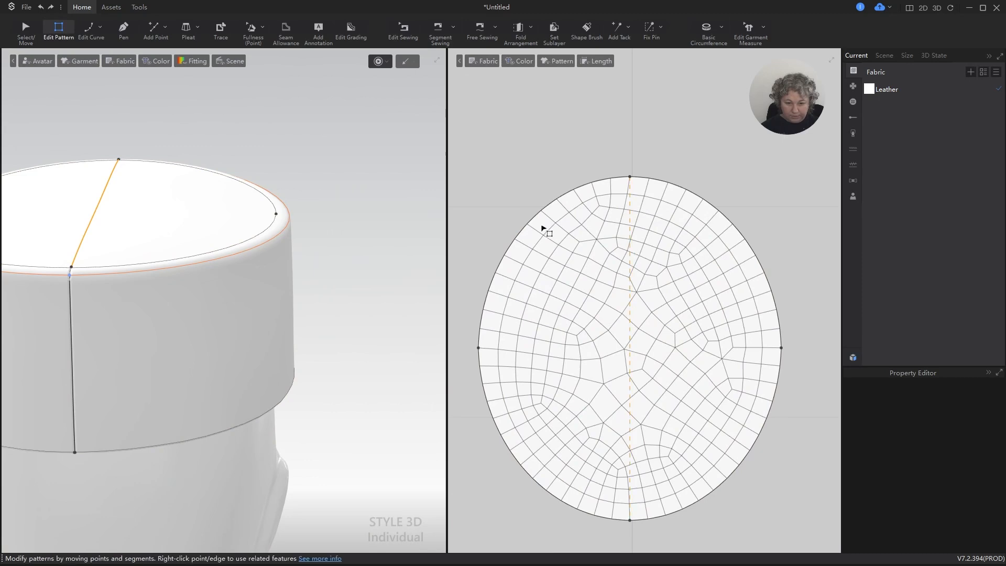
{"action": "right_click", "coordinate": [546, 210]}
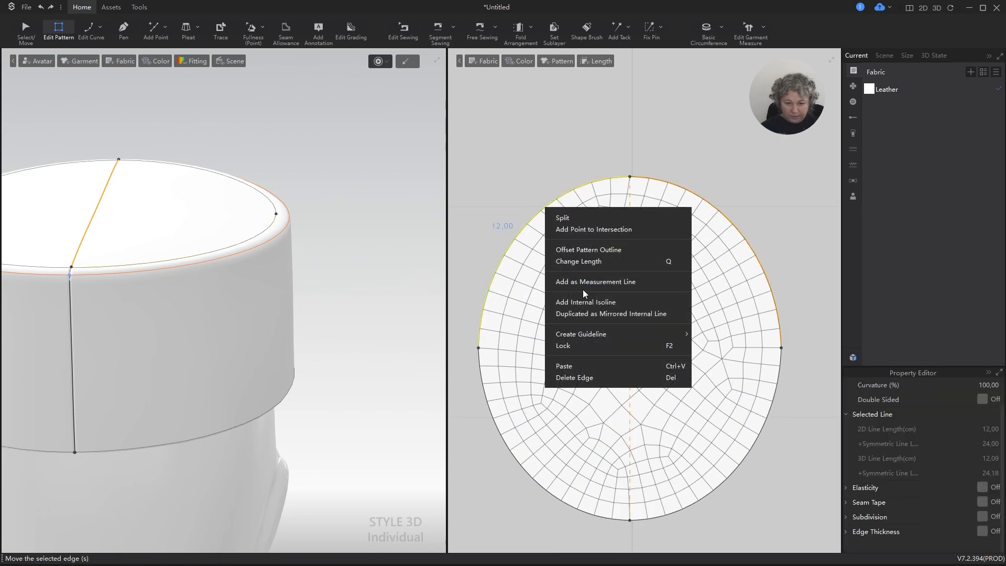
{"action": "key", "text": "Escape"}
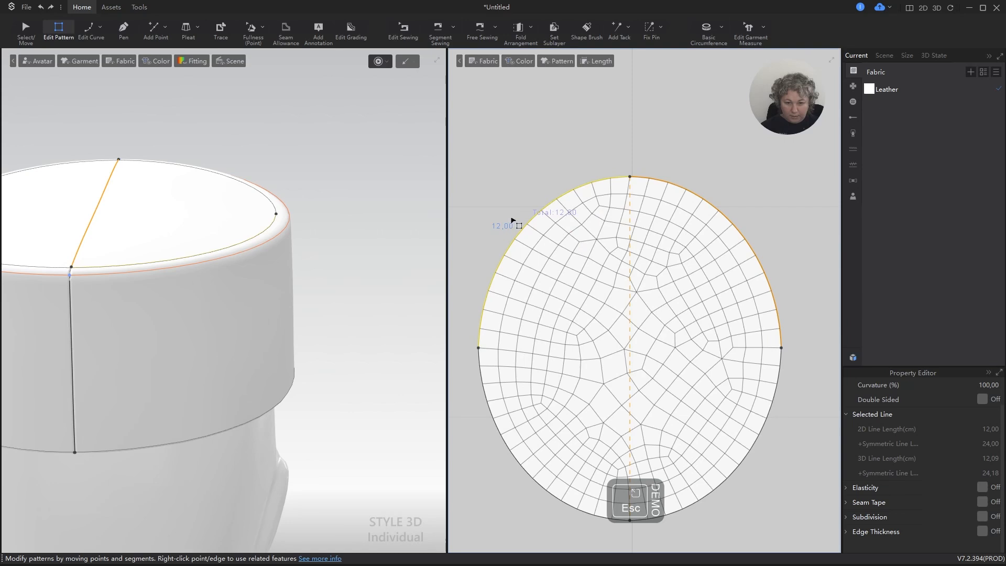
{"action": "left_click", "coordinate": [487, 400], "text": "shift"}
{"action": "right_click", "coordinate": [500, 262]}
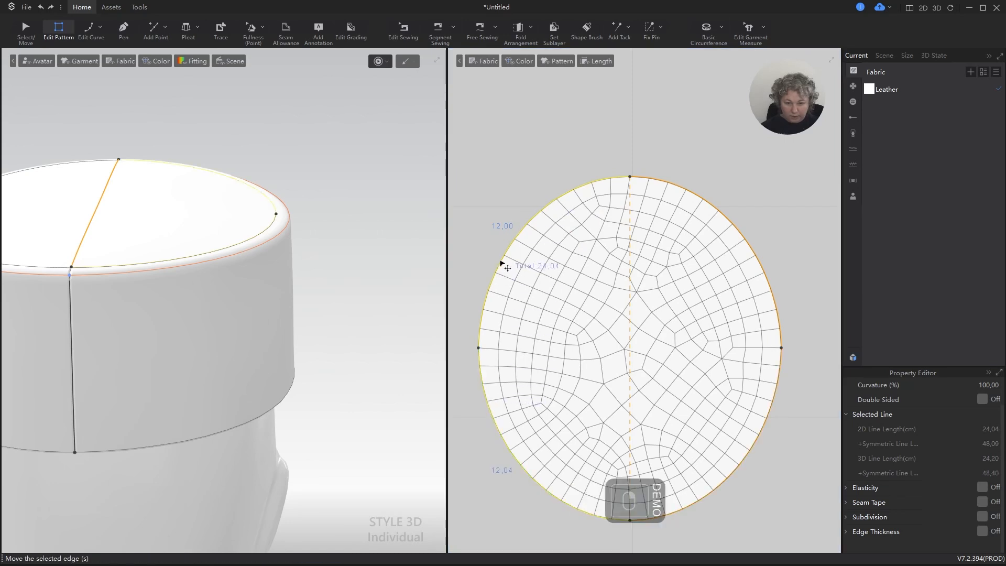
{"action": "left_click", "coordinate": [533, 331]}
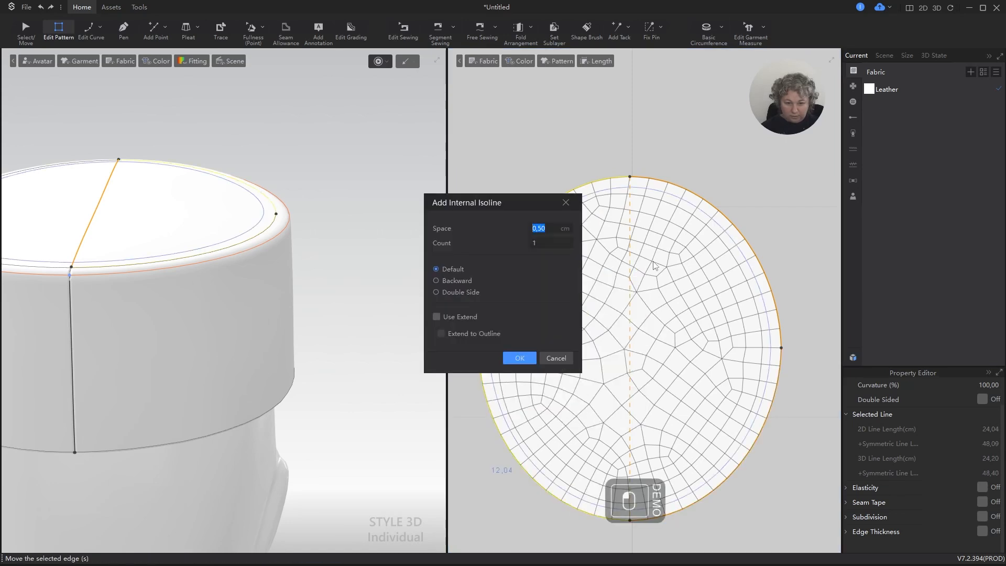
{"action": "type", "text": "1"}
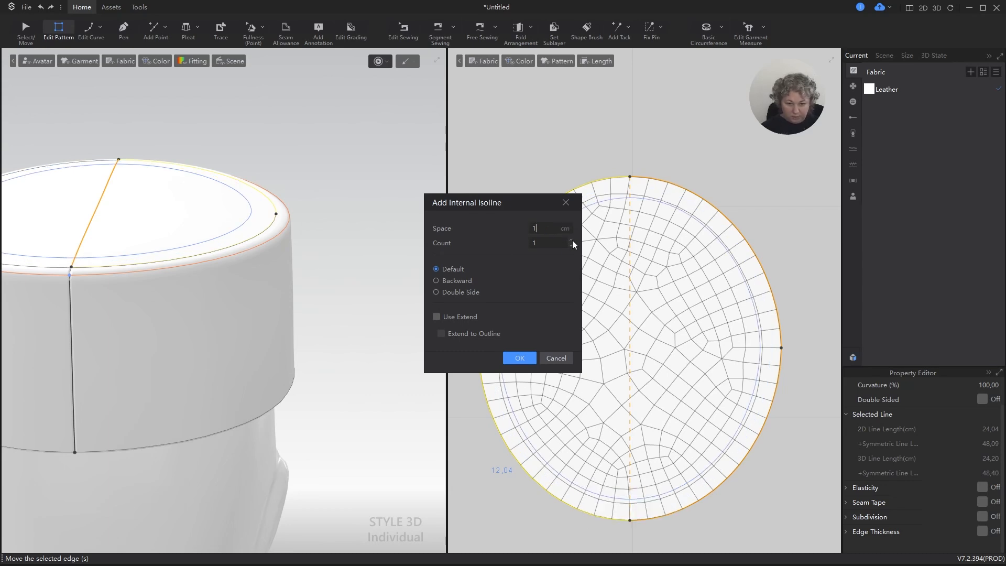
{"action": "left_click", "coordinate": [571, 240]}
{"action": "left_click", "coordinate": [571, 239]}
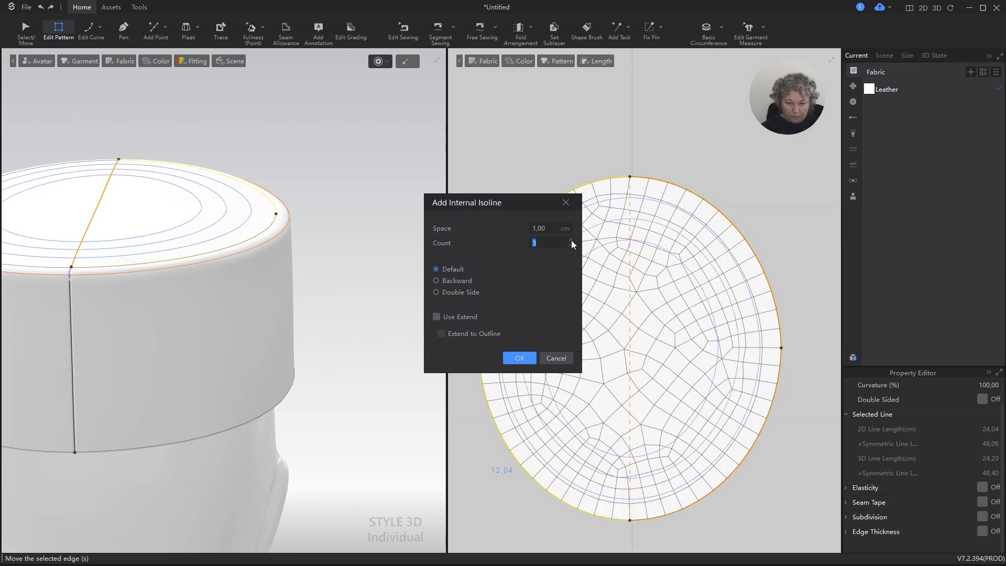
{"action": "left_click", "coordinate": [570, 240]}
{"action": "left_click", "coordinate": [519, 358]}
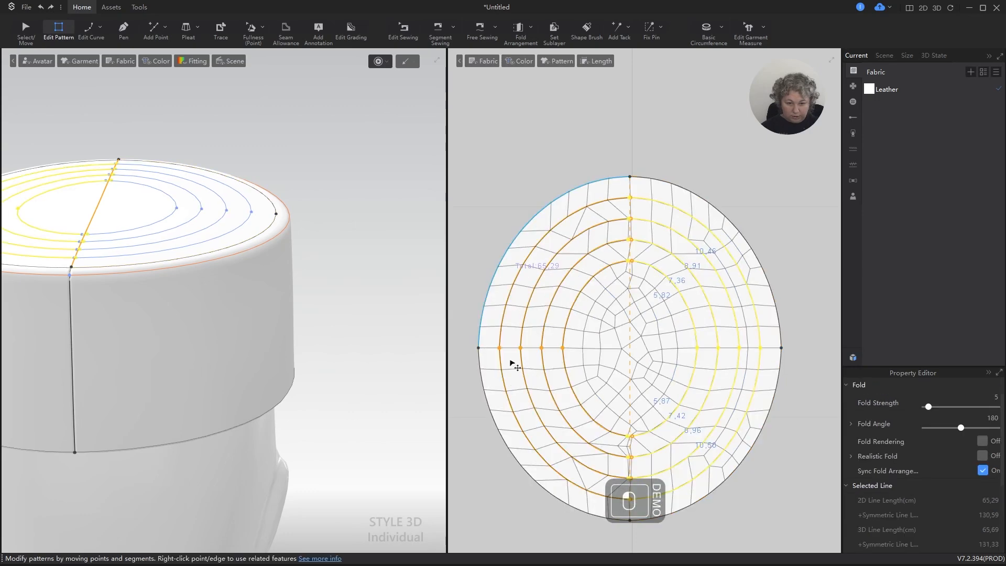
{"action": "left_click", "coordinate": [623, 119]}
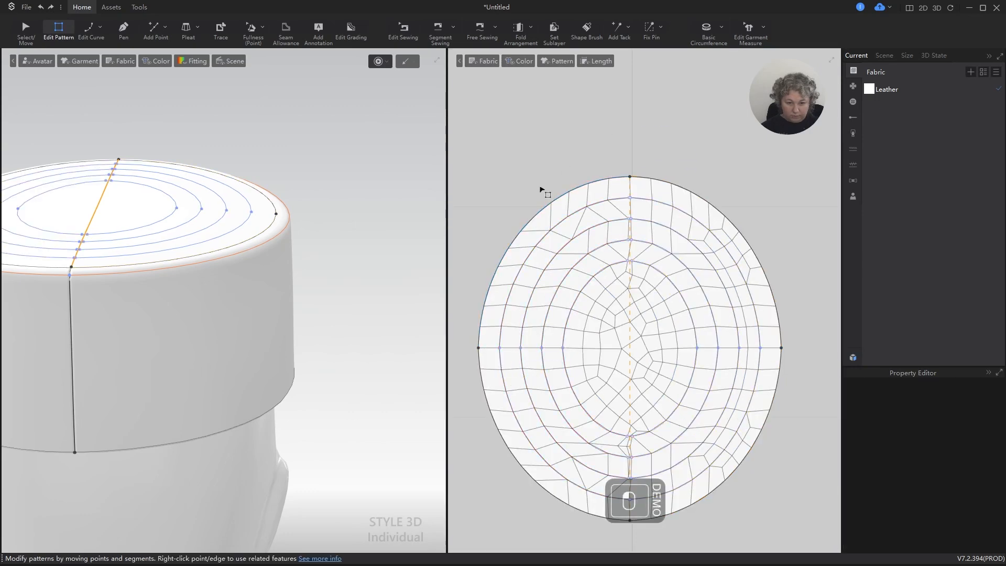
Lock the four internal isolines on the oval crown pattern.
{"action": "key", "text": "ctrl+z"}
{"action": "key", "text": "a"}
{"action": "scroll", "coordinate": [602, 196], "scroll_direction": "down", "scroll_amount": 5}
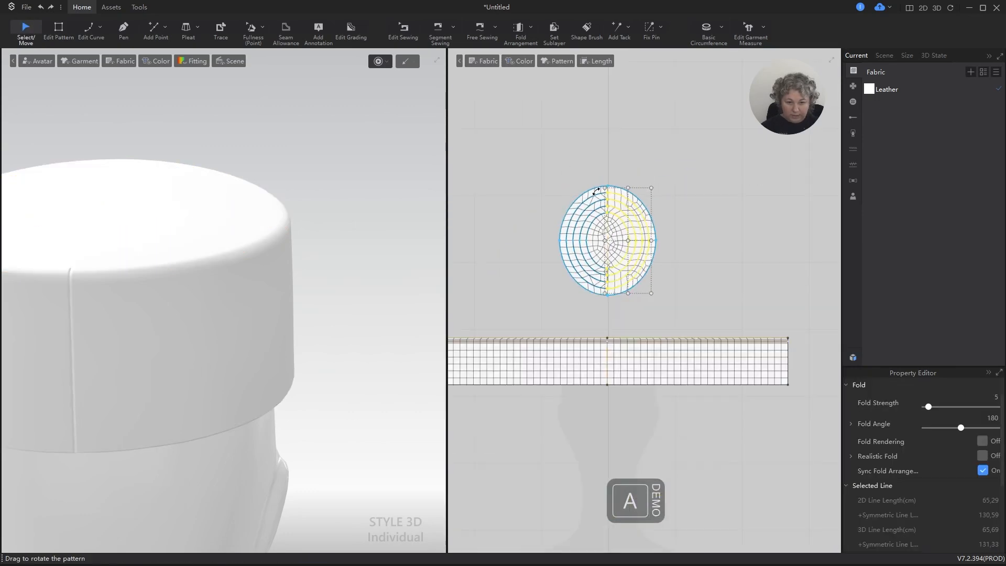
{"action": "left_click", "coordinate": [555, 199]}
{"action": "scroll", "coordinate": [623, 222], "scroll_direction": "up", "scroll_amount": 5}
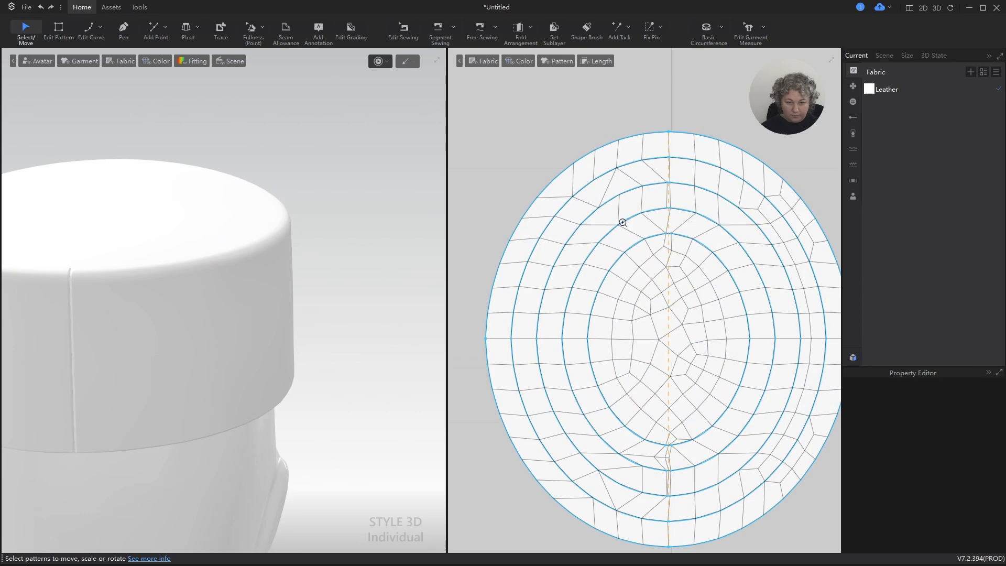
{"action": "left_click", "coordinate": [593, 183]}
{"action": "left_click", "coordinate": [606, 202], "text": "shift"}
{"action": "left_click", "coordinate": [622, 224], "text": "shift"}
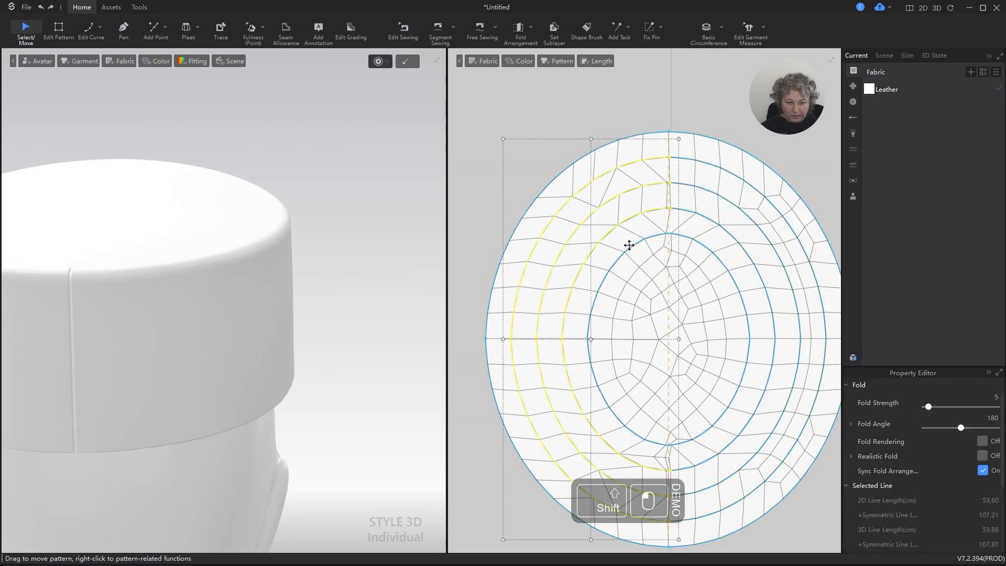
{"action": "left_click", "coordinate": [628, 244], "text": "shift"}
{"action": "key", "text": "F2"}
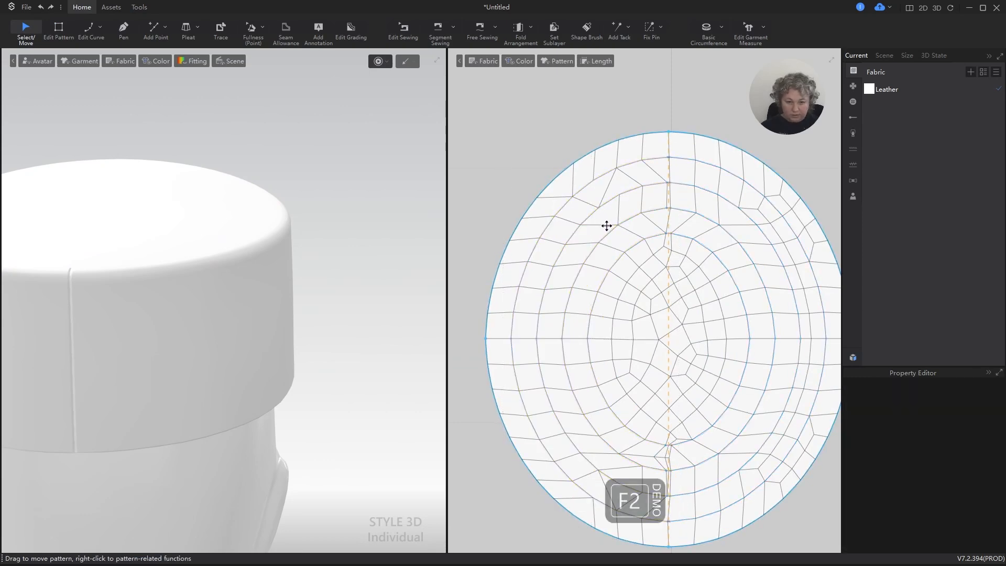
Lock the fold line near the side band's upper edge and nudge the band slightly down and to the right.
{"action": "scroll", "coordinate": [617, 328], "scroll_direction": "down", "scroll_amount": 5}
{"action": "scroll", "coordinate": [675, 346], "scroll_direction": "up", "scroll_amount": 8}
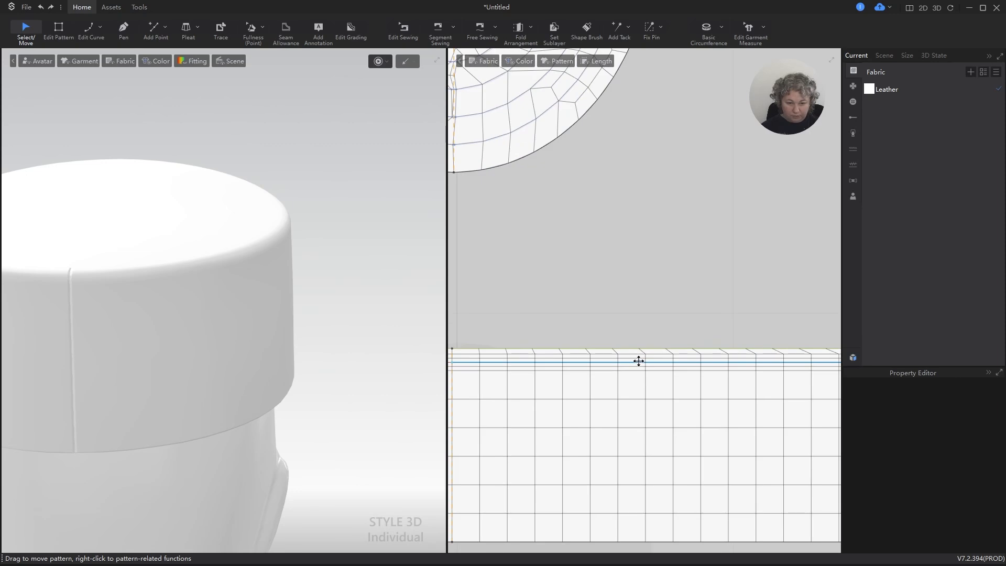
{"action": "right_click", "coordinate": [639, 361]}
{"action": "key", "text": "Escape"}
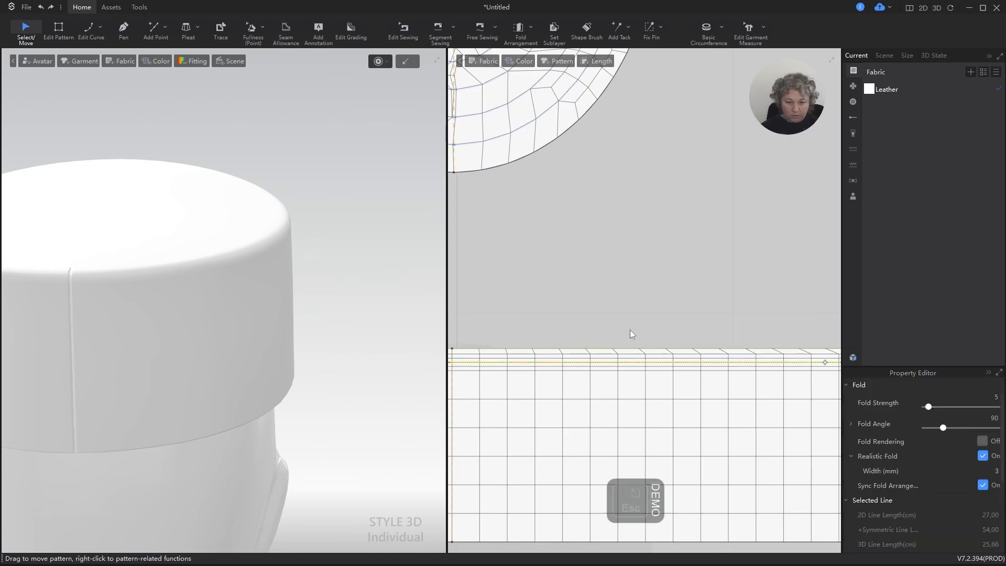
{"action": "key", "text": "2"}
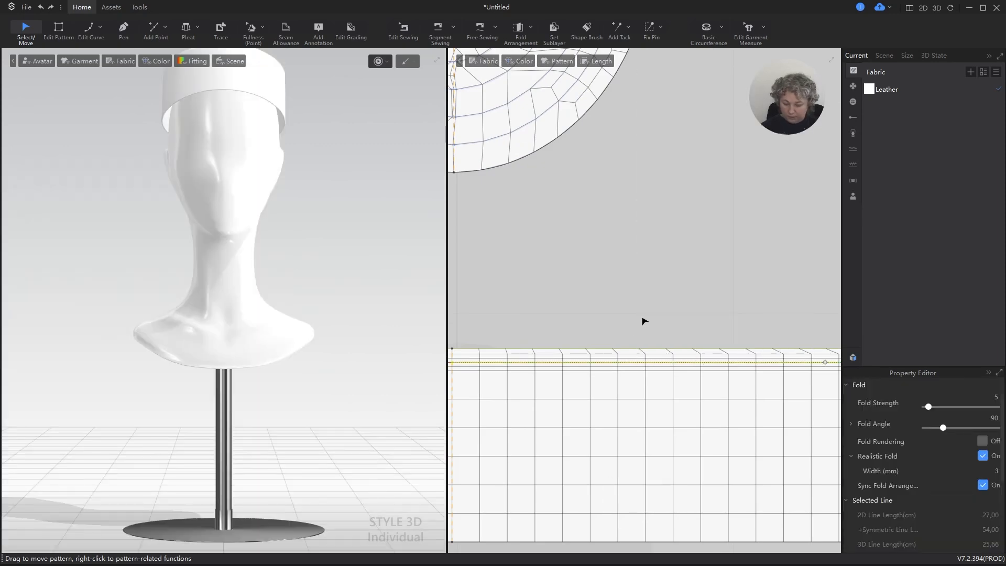
{"action": "key", "text": "F2"}
{"action": "scroll", "coordinate": [643, 325], "scroll_direction": "down", "scroll_amount": 5}
{"action": "scroll", "coordinate": [652, 331], "scroll_direction": "up", "scroll_amount": 3}
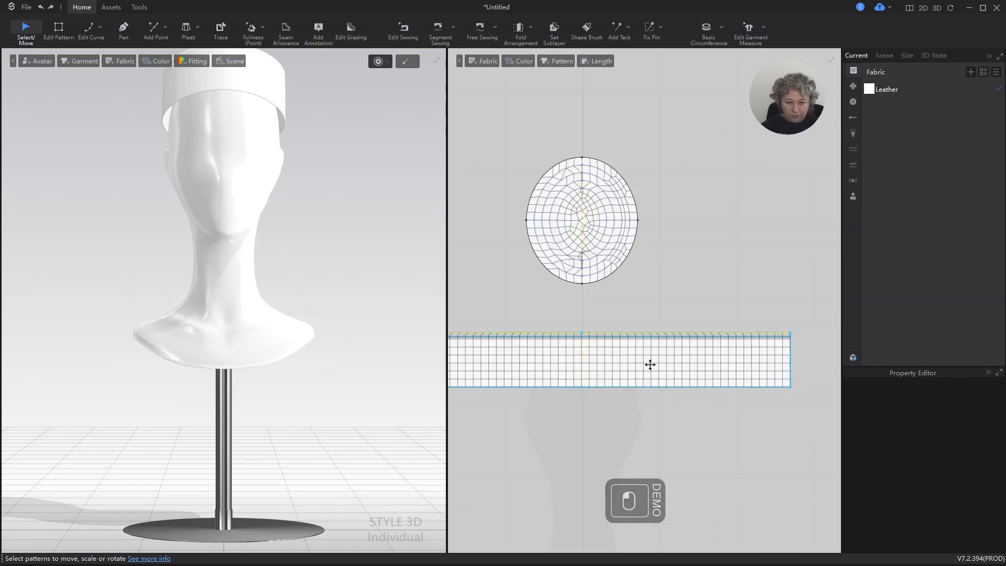
{"action": "mouse_move", "coordinate": [649, 363]}
{"action": "left_mouse_down"}
{"action": "mouse_move", "coordinate": [651, 306]}
{"action": "mouse_move", "coordinate": [671, 298]}
{"action": "mouse_move", "coordinate": [656, 368]}
{"action": "left_mouse_up"}
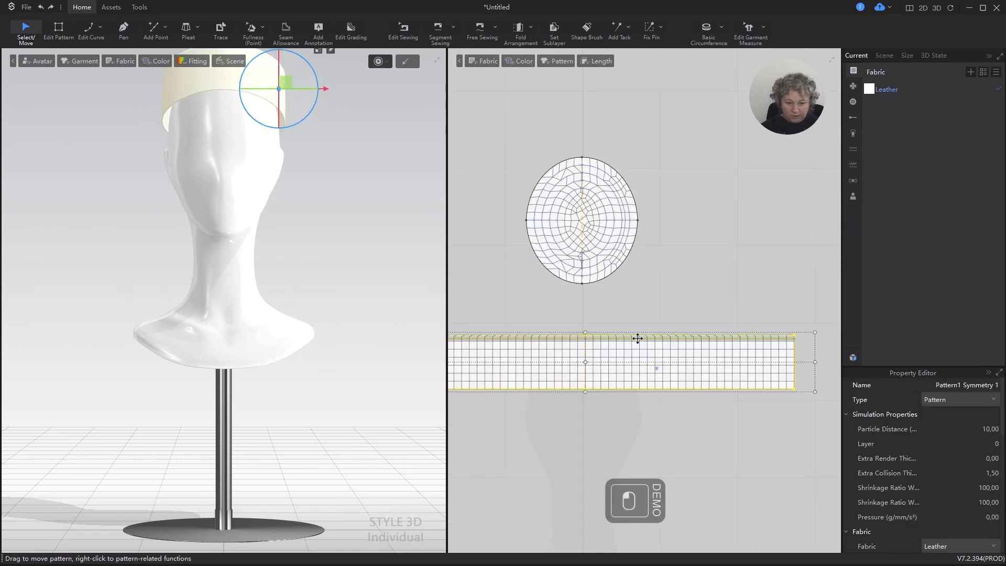
Set the particle distance of the crown and side band patterns to 5 and check the crown's mesh.
{"action": "scroll", "coordinate": [575, 203], "scroll_direction": "up", "scroll_amount": 2}
{"action": "left_click", "coordinate": [580, 204]}
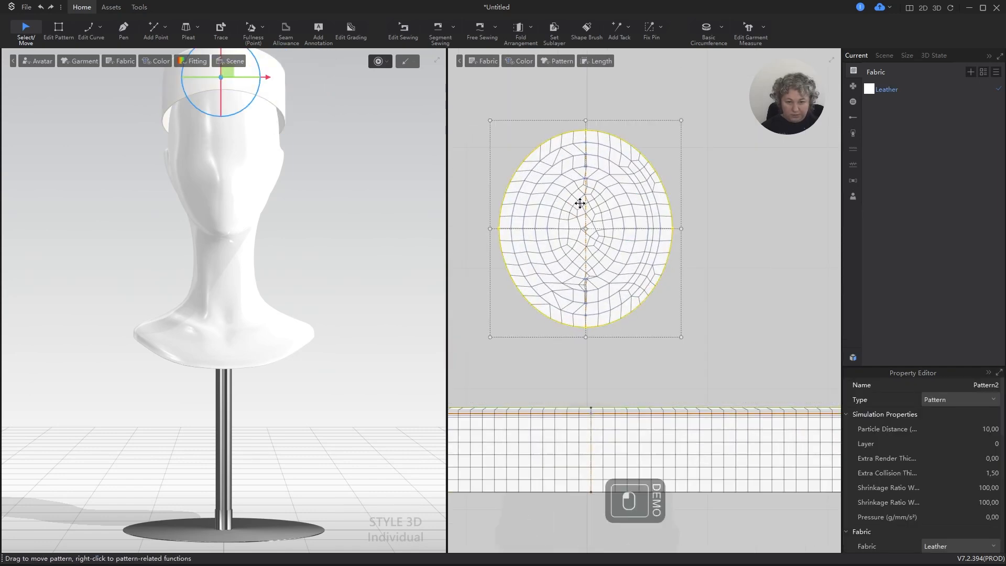
{"action": "scroll", "coordinate": [607, 366], "scroll_direction": "down", "scroll_amount": 5}
{"action": "left_click", "coordinate": [545, 312]}
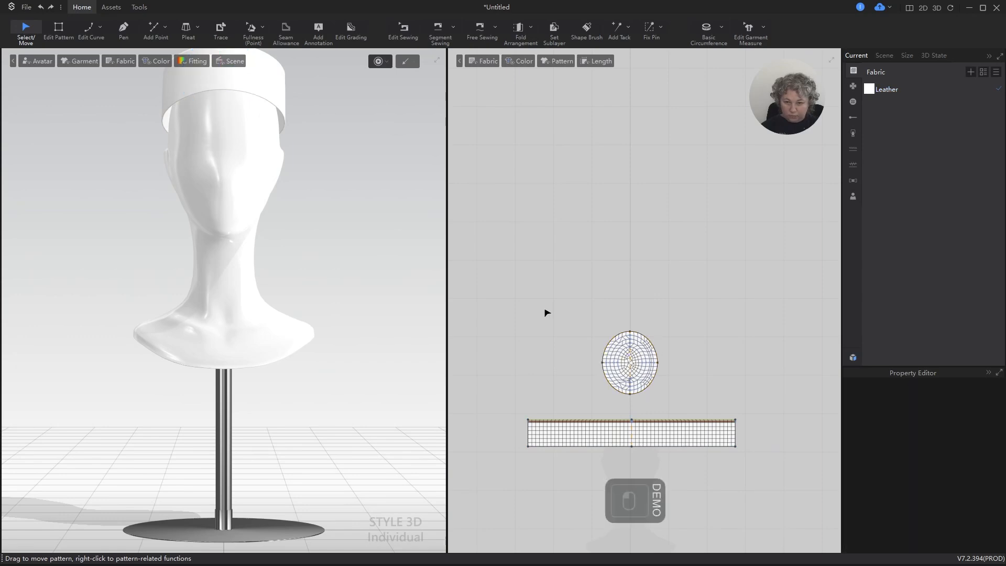
{"action": "left_click_drag", "start_coordinate": [791, 511], "coordinate": [804, 471]}
{"action": "left_click", "coordinate": [983, 429]}
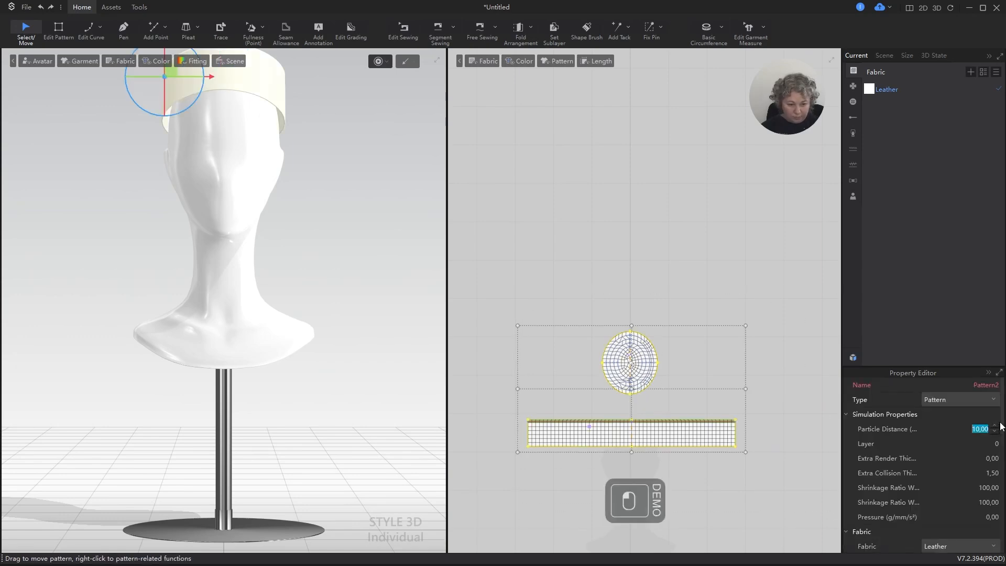
{"action": "type", "text": "5"}
{"action": "key", "text": "Return"}
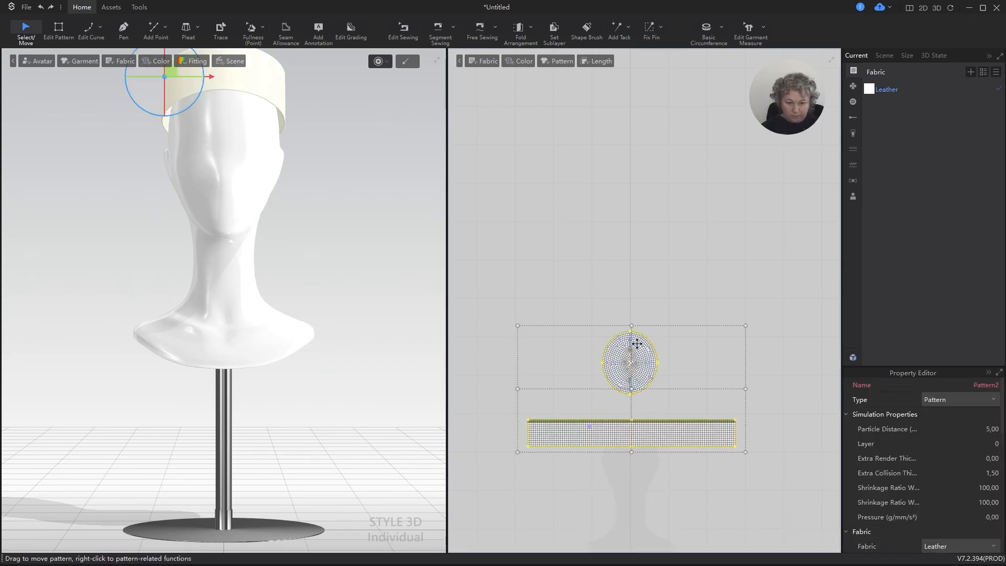
{"action": "scroll", "coordinate": [645, 350], "scroll_direction": "up", "scroll_amount": 5}
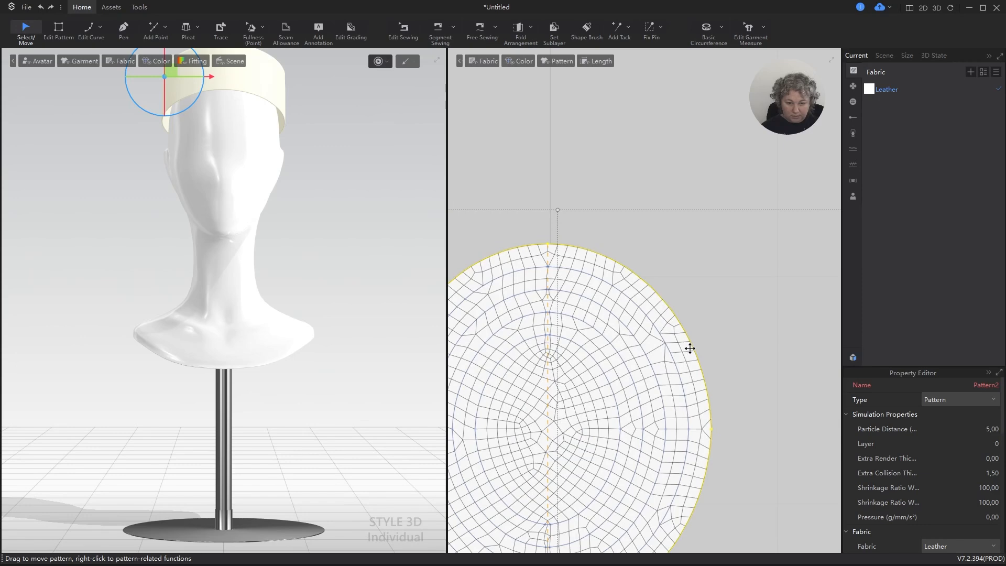
{"action": "scroll", "coordinate": [721, 323], "scroll_direction": "down", "scroll_amount": 3}
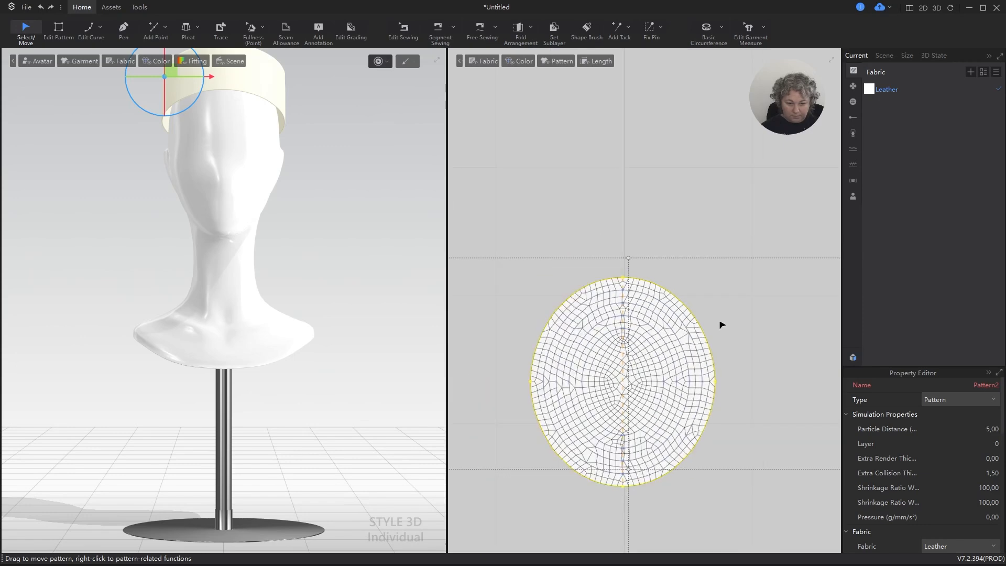
Turn on Subdivision for both right outline edges of the oval crown.
{"action": "key", "text": "z"}
{"action": "scroll", "coordinate": [709, 334], "scroll_direction": "up", "scroll_amount": 6}
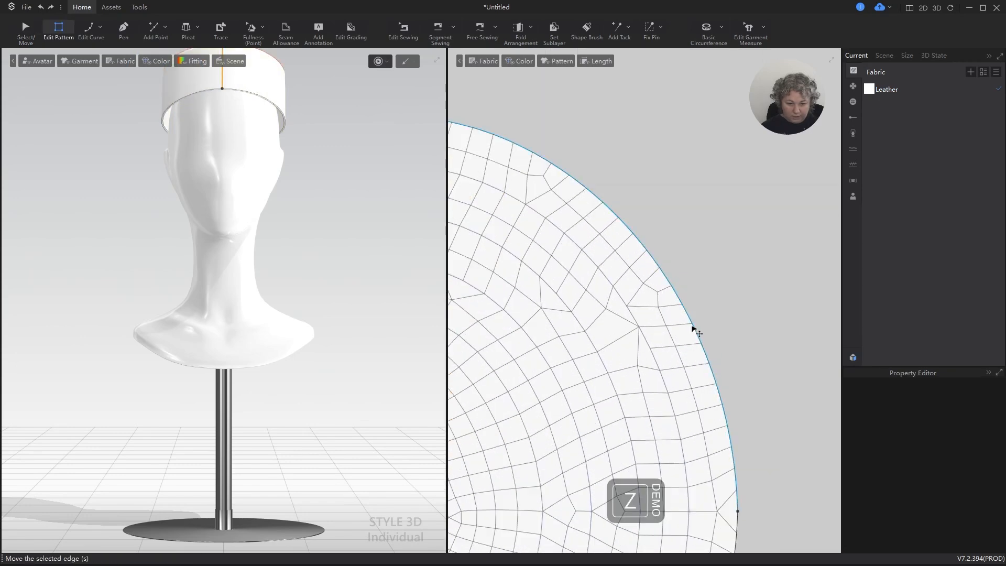
{"action": "left_click", "coordinate": [692, 328]}
{"action": "scroll", "coordinate": [723, 320], "scroll_direction": "down", "scroll_amount": 5}
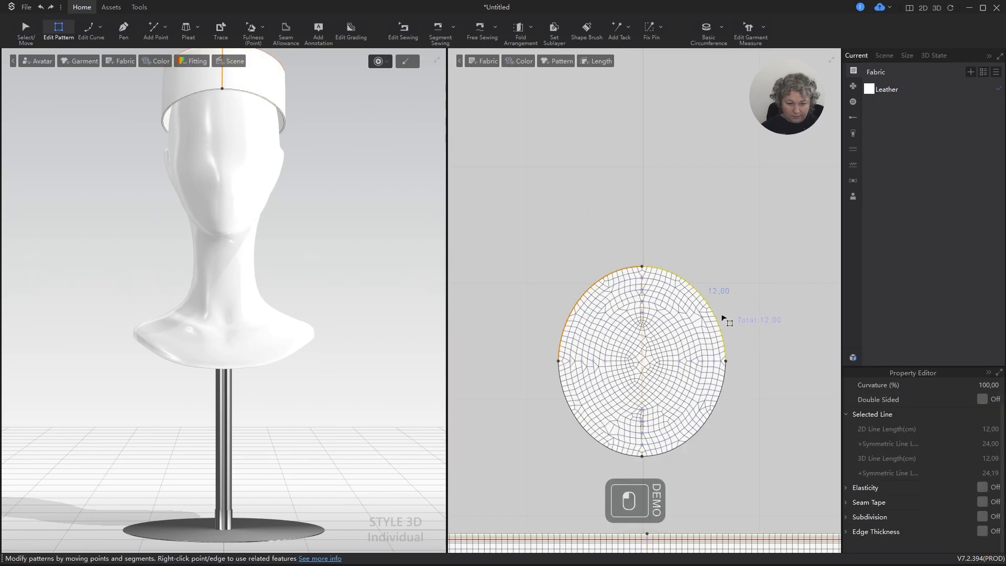
{"action": "left_click", "coordinate": [719, 386], "text": "shift"}
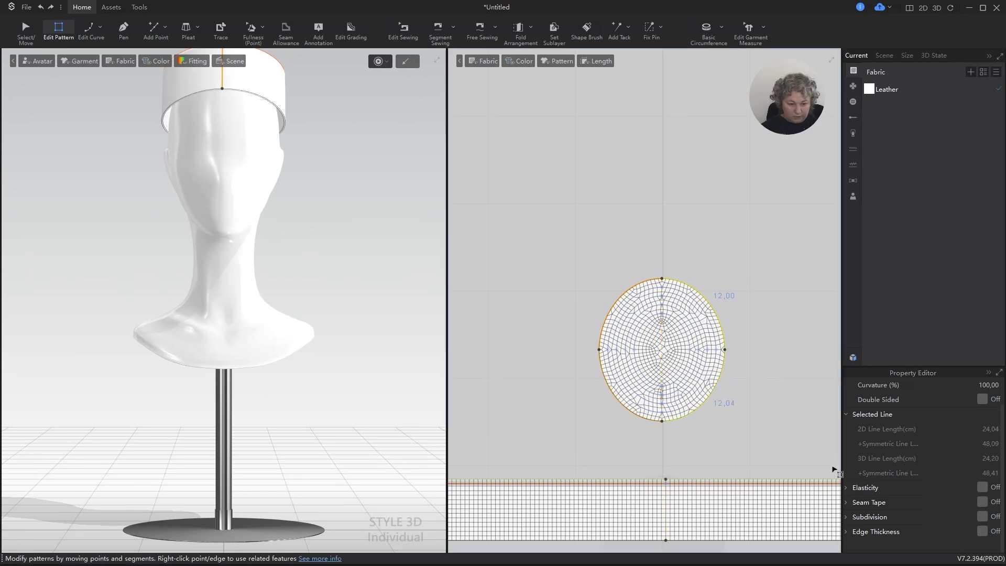
{"action": "left_click", "coordinate": [986, 520]}
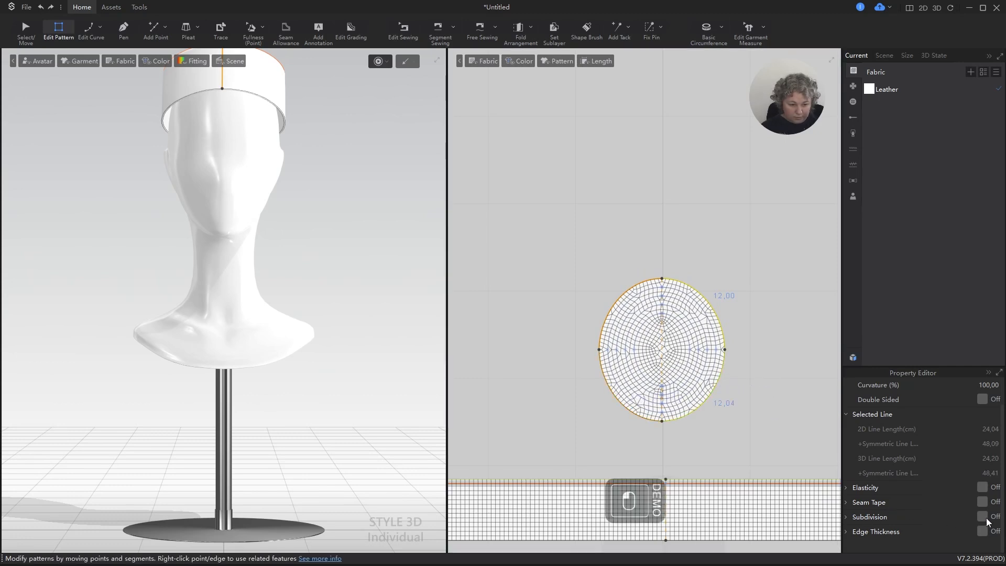
Set the crown edges' subdivision interval to 5 mm and inspect the mesh.
{"action": "scroll", "coordinate": [793, 438], "scroll_direction": "up", "scroll_amount": 2}
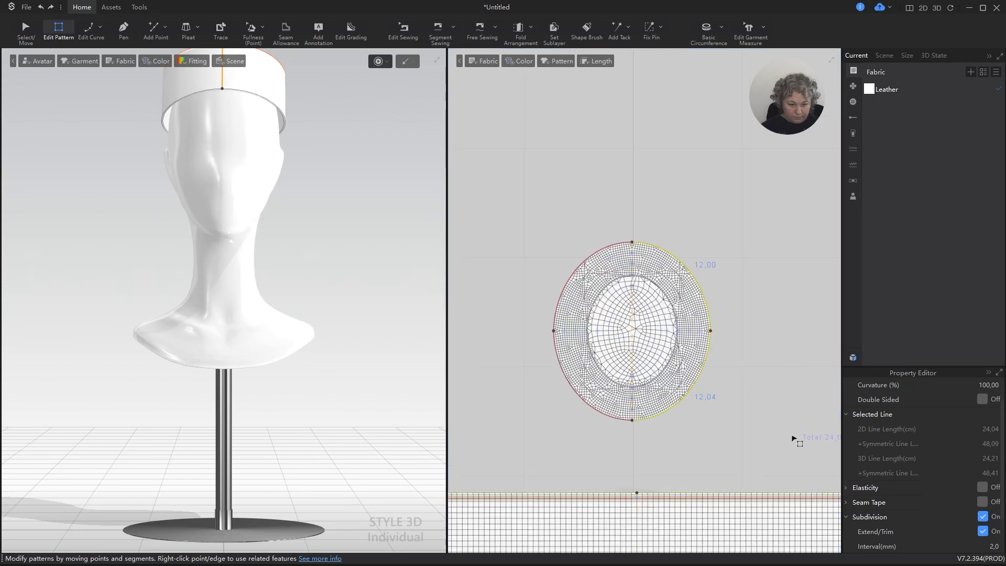
{"action": "scroll", "coordinate": [878, 531], "scroll_direction": "down", "scroll_amount": 3}
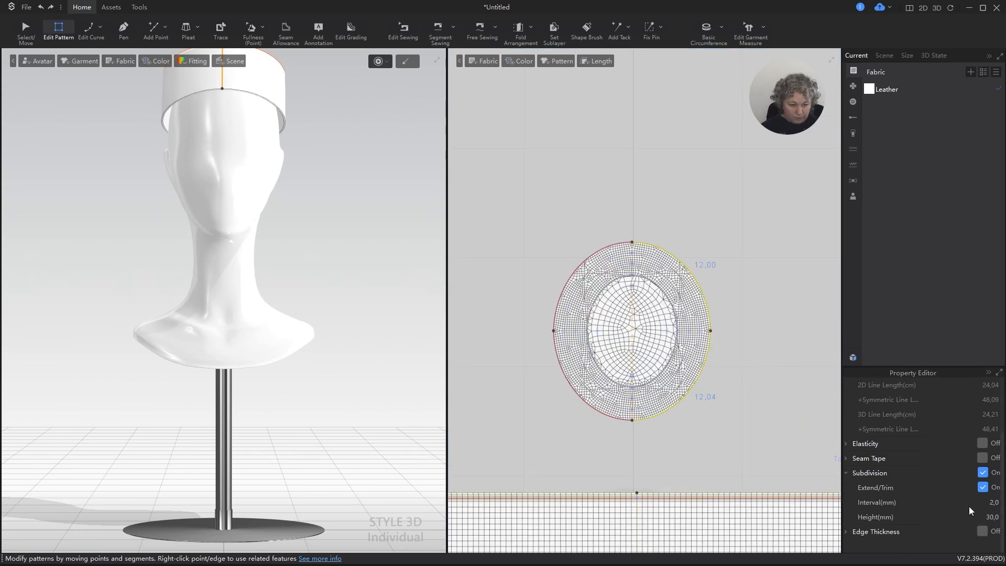
{"action": "left_click", "coordinate": [998, 503]}
{"action": "type", "text": "5"}
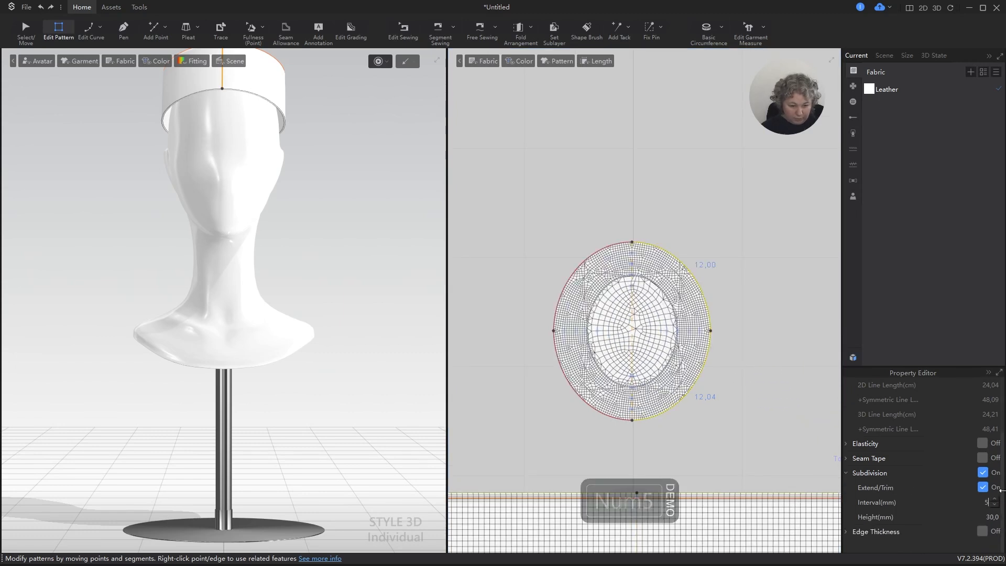
{"action": "key", "text": "ctrl+a"}
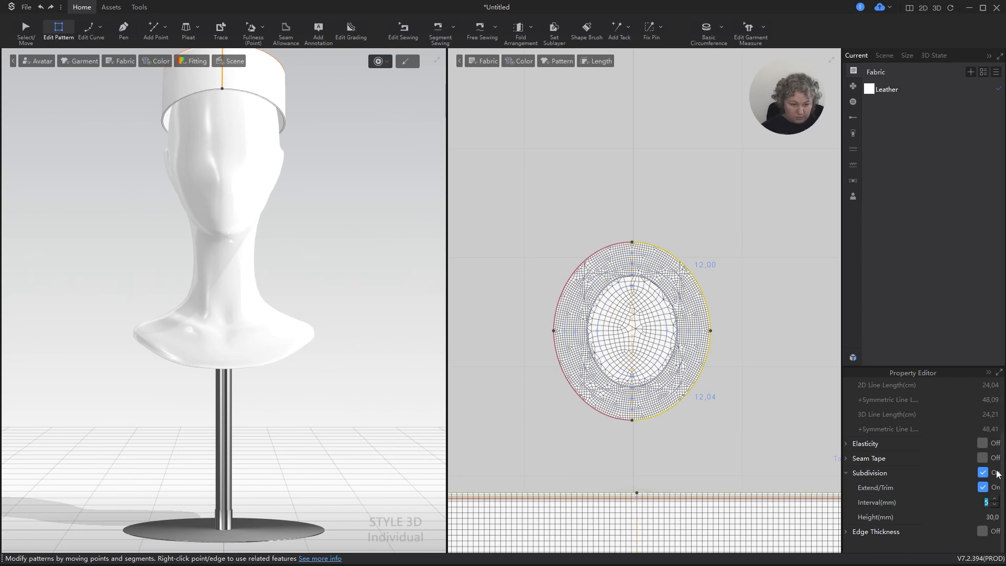
{"action": "key", "text": "Return"}
{"action": "scroll", "coordinate": [717, 335], "scroll_direction": "up", "scroll_amount": 5}
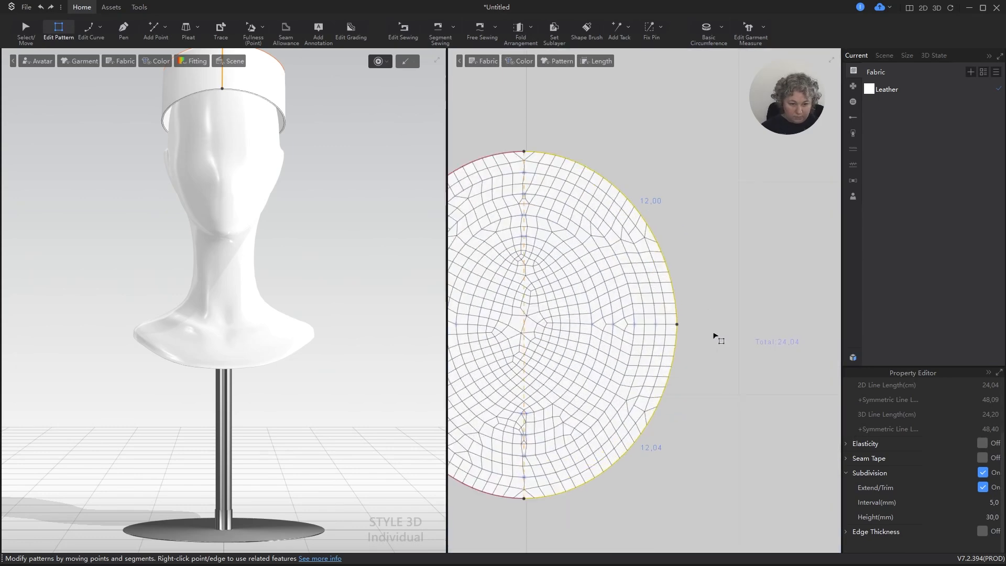
Set the crown edges' subdivision interval to 3 mm and inspect the resulting mesh.
{"action": "double_click", "coordinate": [994, 503]}
{"action": "type", "text": "3"}
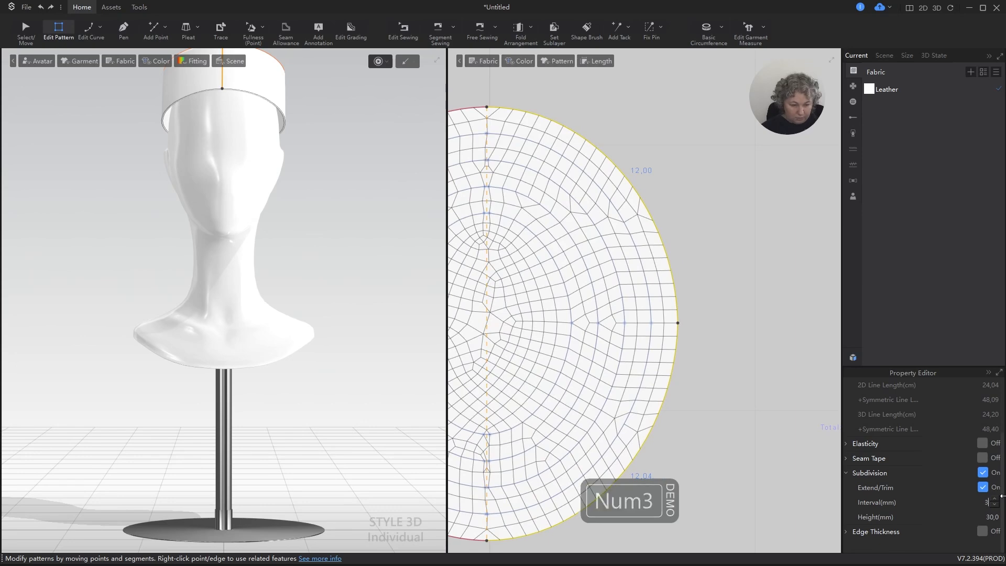
{"action": "key", "text": "Return"}
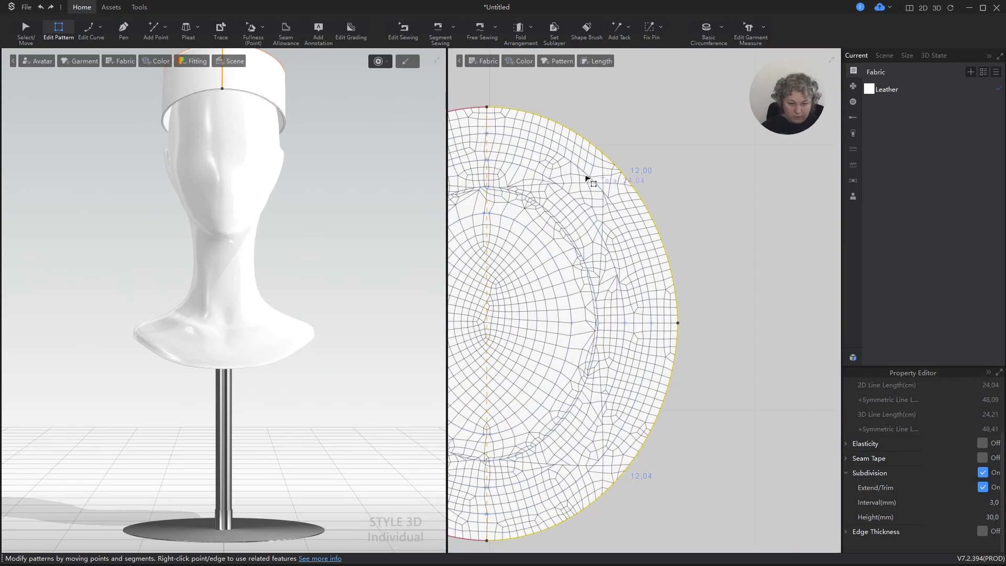
{"action": "scroll", "coordinate": [655, 239], "scroll_direction": "down", "scroll_amount": 2}
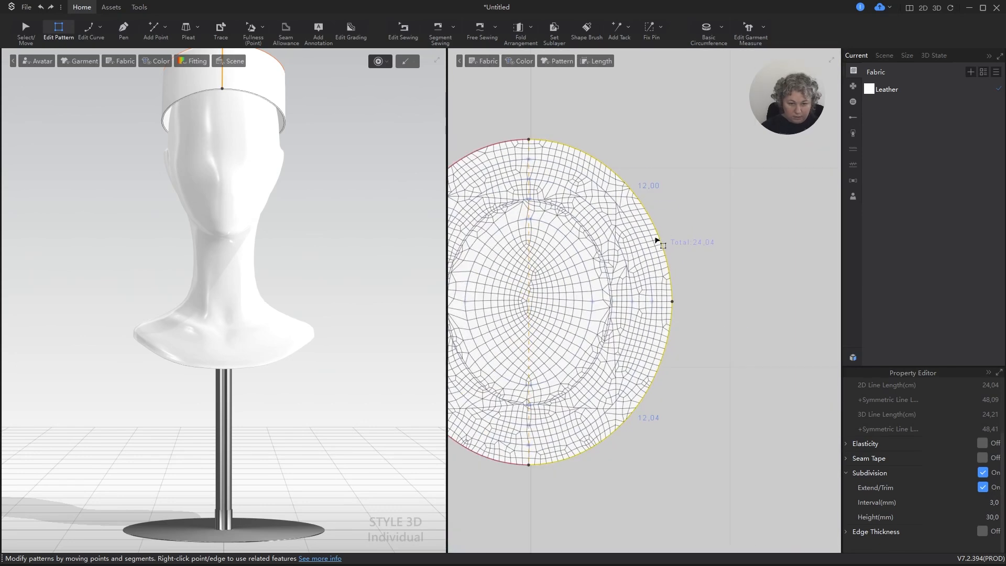
Undo the subdivision changes on the crown's right outline edges.
{"action": "key", "text": "ctrl+z"}
{"action": "key", "text": "ctrl+z"}
{"action": "key", "text": "ctrl+z"}
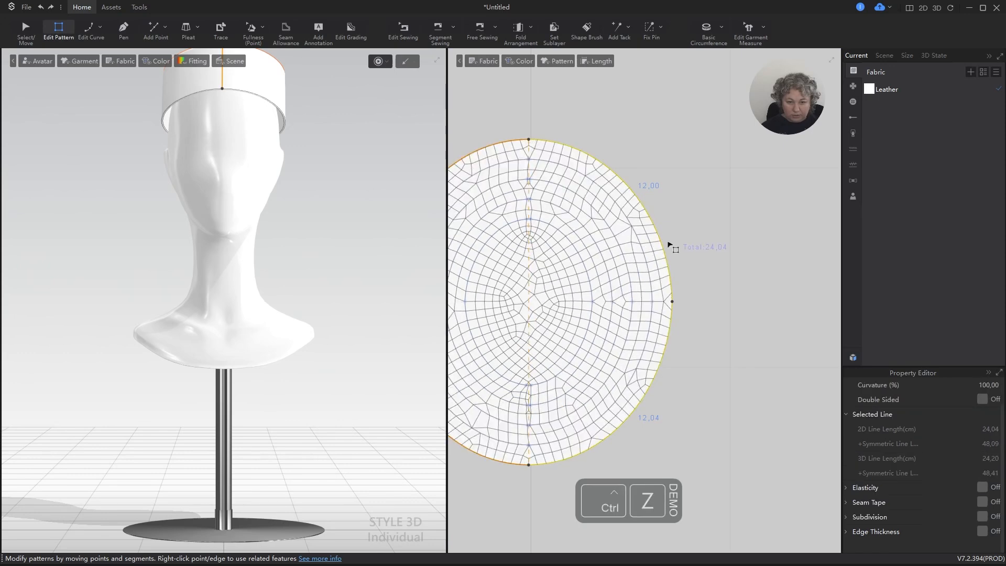
{"action": "key", "text": "alt+F2"}
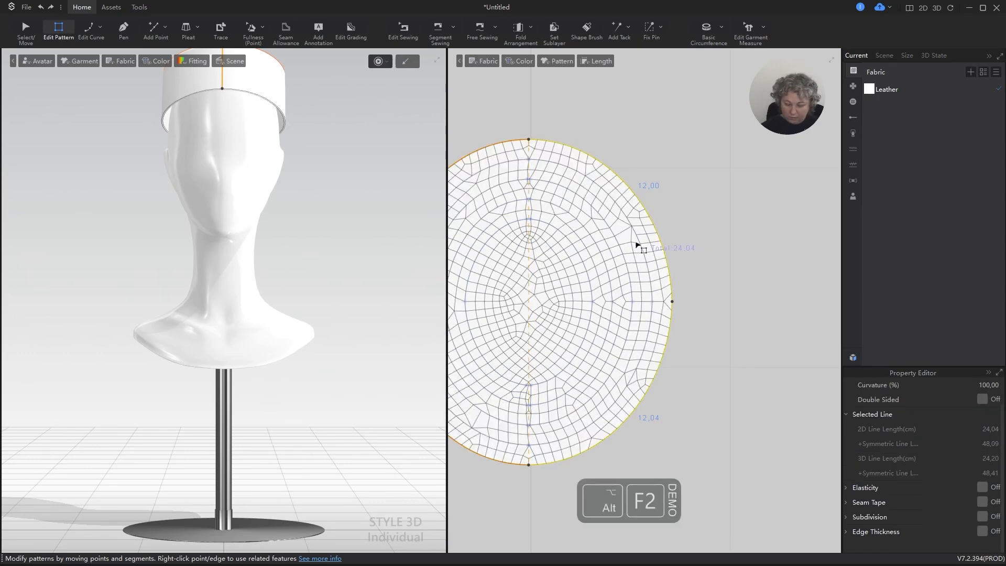
{"action": "key", "text": "ctrl+F2"}
Delete all four concentric internal lines from the oval crown.
{"action": "left_click", "coordinate": [649, 247]}
{"action": "key", "text": "a"}
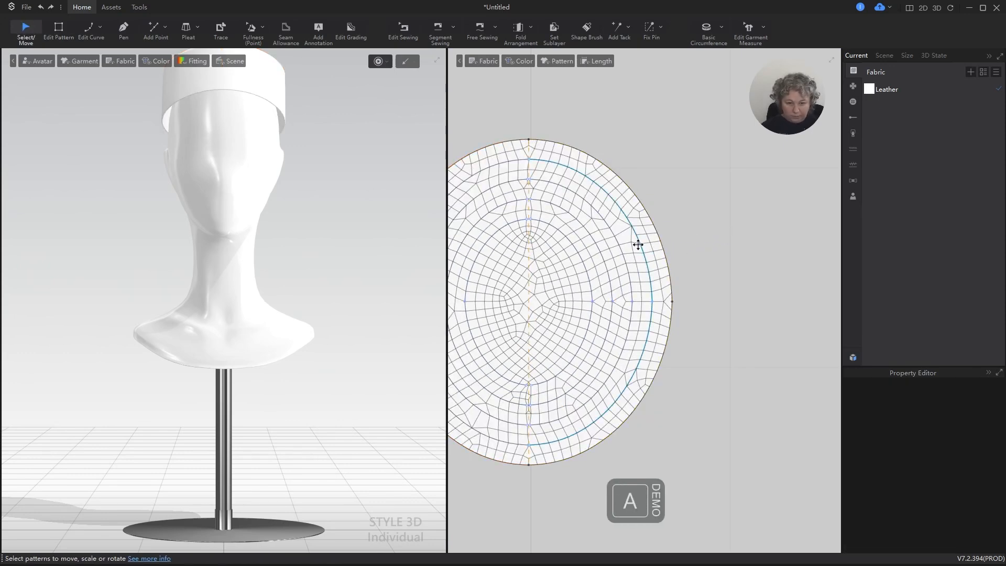
{"action": "left_click", "coordinate": [638, 246]}
{"action": "left_click", "coordinate": [621, 251], "text": "shift"}
{"action": "left_click", "coordinate": [599, 253], "text": "shift"}
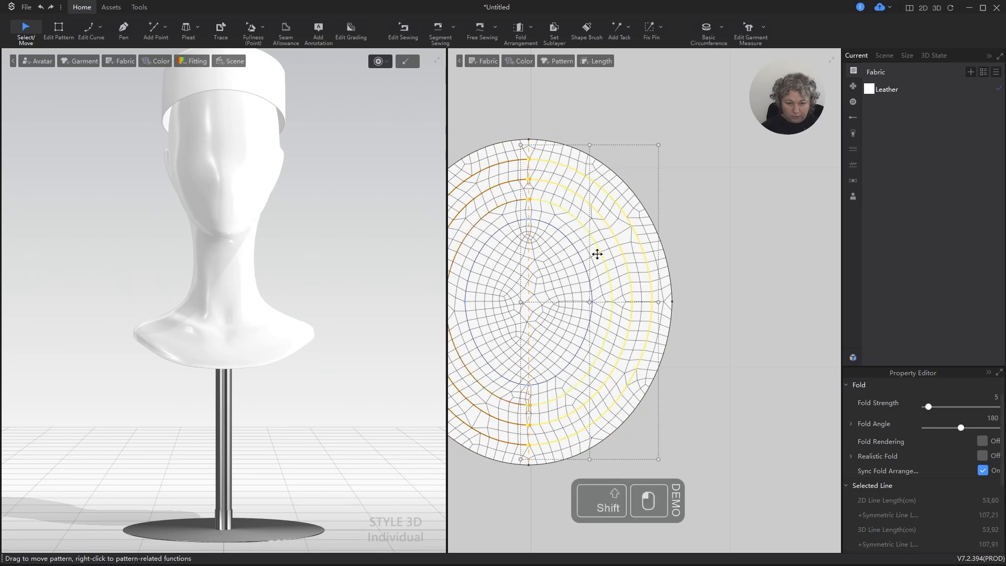
{"action": "left_click", "coordinate": [580, 255], "text": "shift"}
{"action": "key", "text": "Delete"}
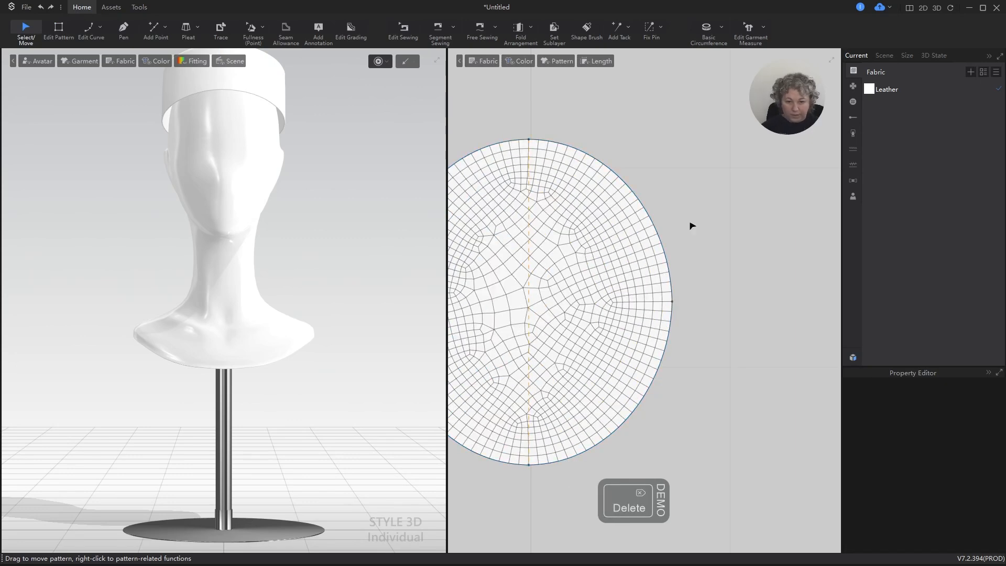
Run the simulation with the cleaned crown pattern and inspect its mesh and fit on the side band.
{"action": "scroll", "coordinate": [667, 231], "scroll_direction": "down", "scroll_amount": 3}
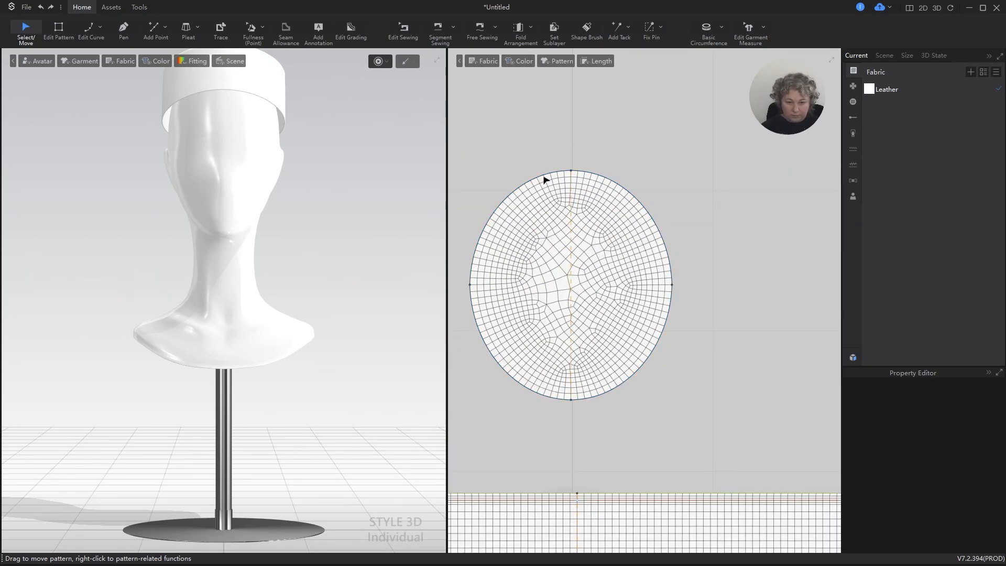
{"action": "left_click", "coordinate": [645, 291]}
{"action": "scroll", "coordinate": [649, 281], "scroll_direction": "down", "scroll_amount": 2}
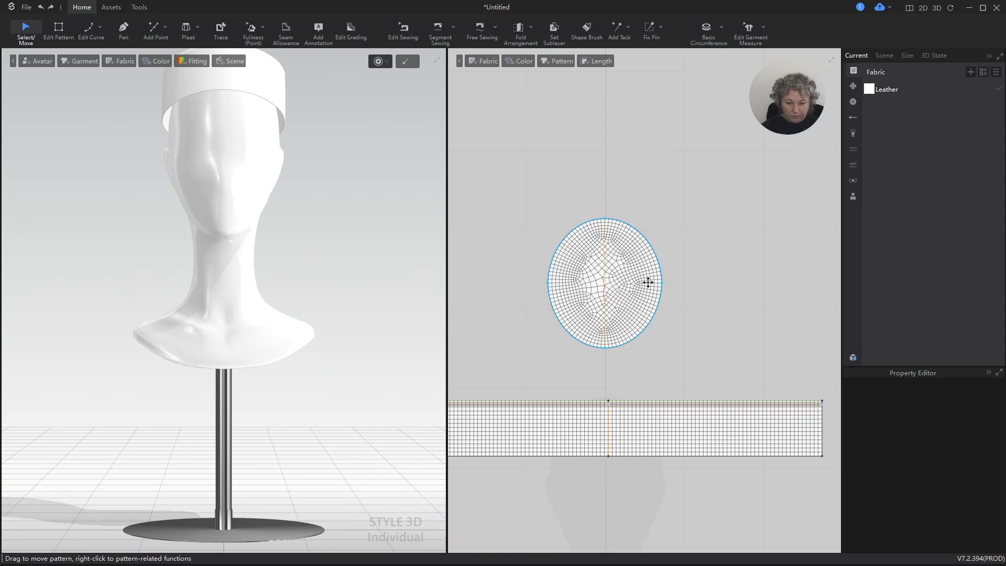
{"action": "scroll", "coordinate": [647, 283], "scroll_direction": "up", "scroll_amount": 2}
{"action": "key", "text": "space"}
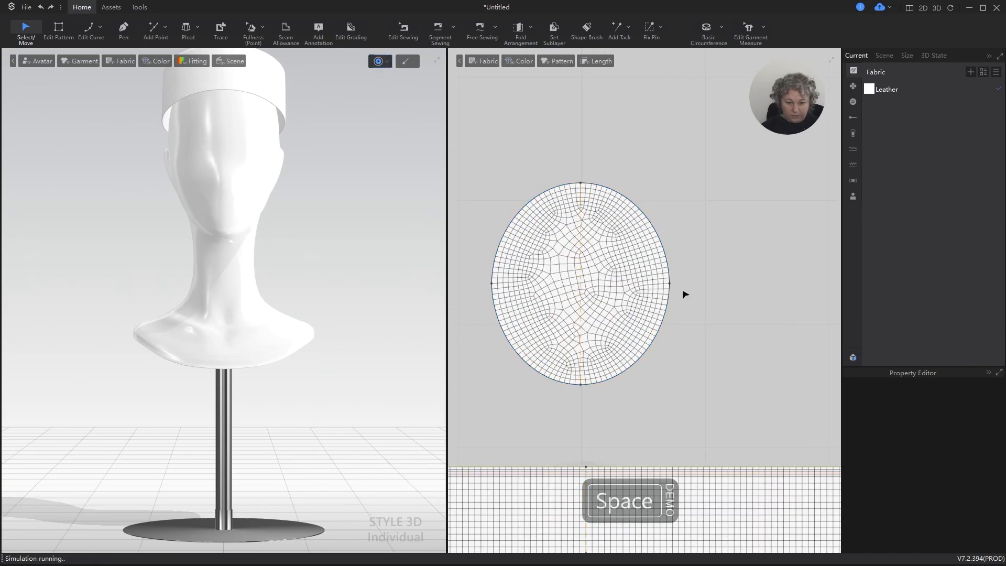
{"action": "scroll", "coordinate": [617, 273], "scroll_direction": "down", "scroll_amount": 2}
{"action": "scroll", "coordinate": [610, 399], "scroll_direction": "up", "scroll_amount": 3}
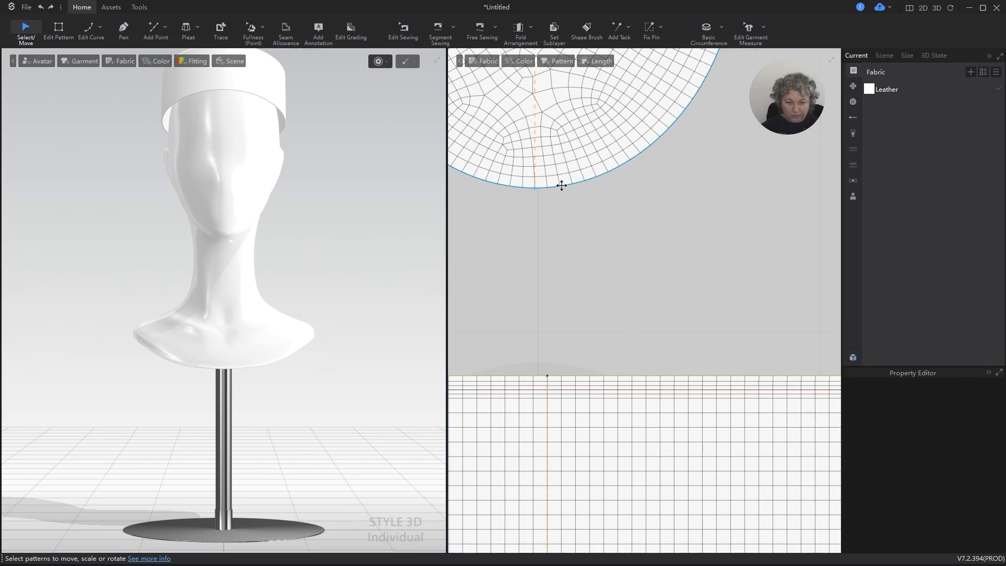
{"action": "scroll", "coordinate": [596, 236], "scroll_direction": "down", "scroll_amount": 3}
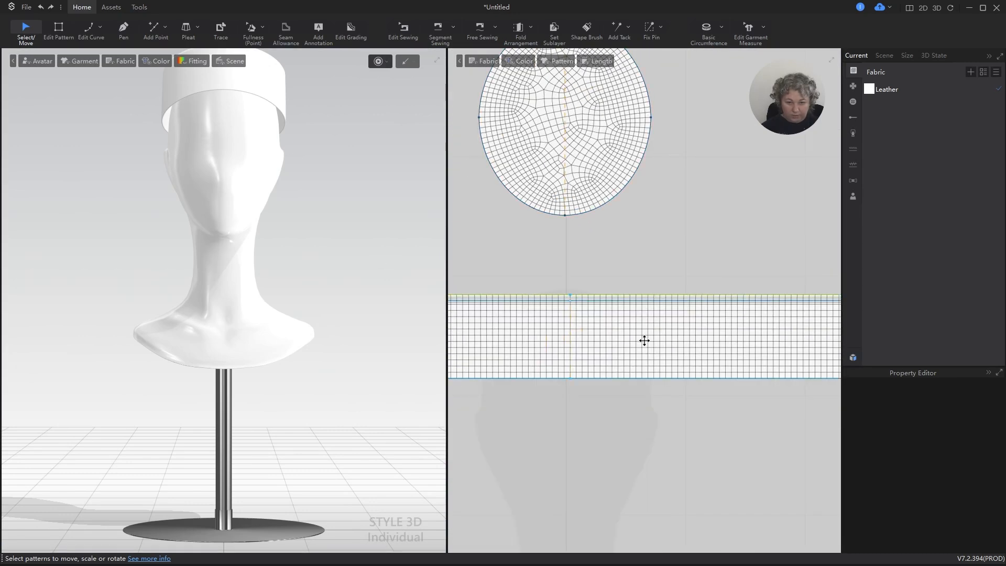
{"action": "scroll", "coordinate": [644, 340], "scroll_direction": "down", "scroll_amount": 4}
{"action": "left_click_drag", "start_coordinate": [345, 175], "coordinate": [285, 274], "text": "alt"}
{"action": "key", "text": "space"}
Check the length of the side band's lower left edge and view the simulated hat from several sides.
{"action": "key", "text": "z"}
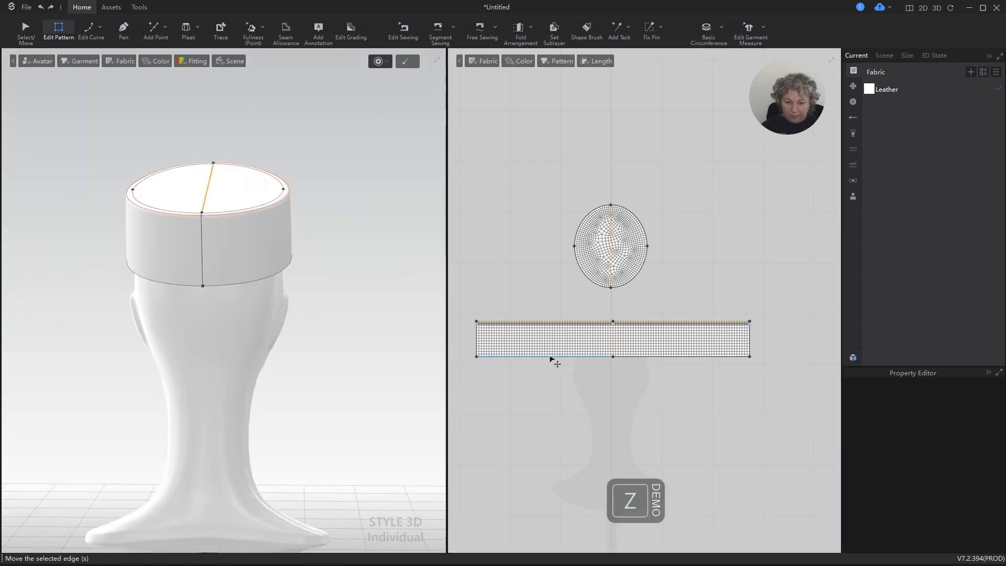
{"action": "left_click", "coordinate": [552, 358]}
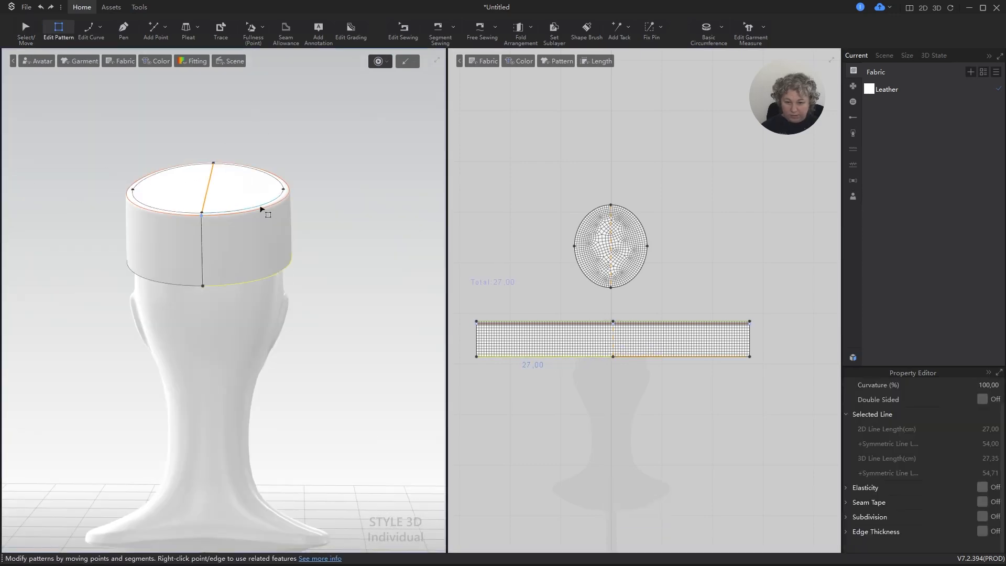
{"action": "scroll", "coordinate": [319, 238], "scroll_direction": "down", "scroll_amount": 2}
{"action": "left_click_drag", "start_coordinate": [338, 248], "coordinate": [345, 274], "text": "alt"}
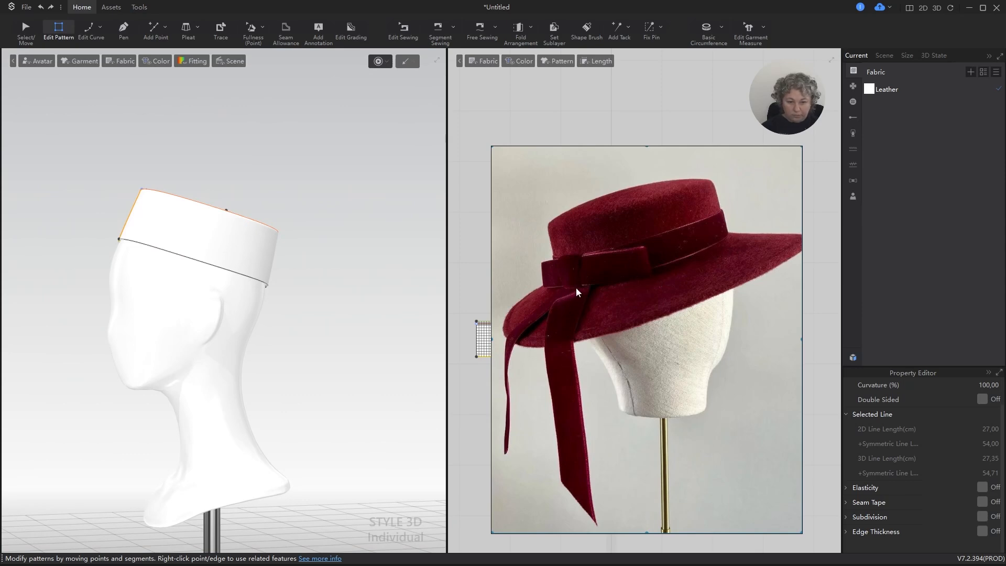
{"action": "left_click_drag", "start_coordinate": [308, 279], "coordinate": [366, 281], "text": "alt"}
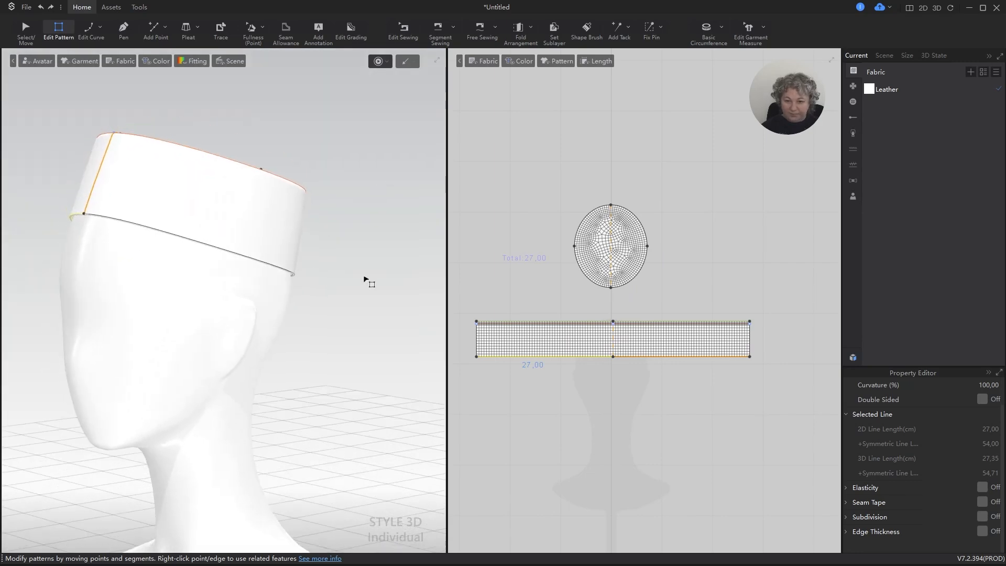
{"action": "left_click_drag", "start_coordinate": [330, 239], "coordinate": [257, 250], "text": "alt"}
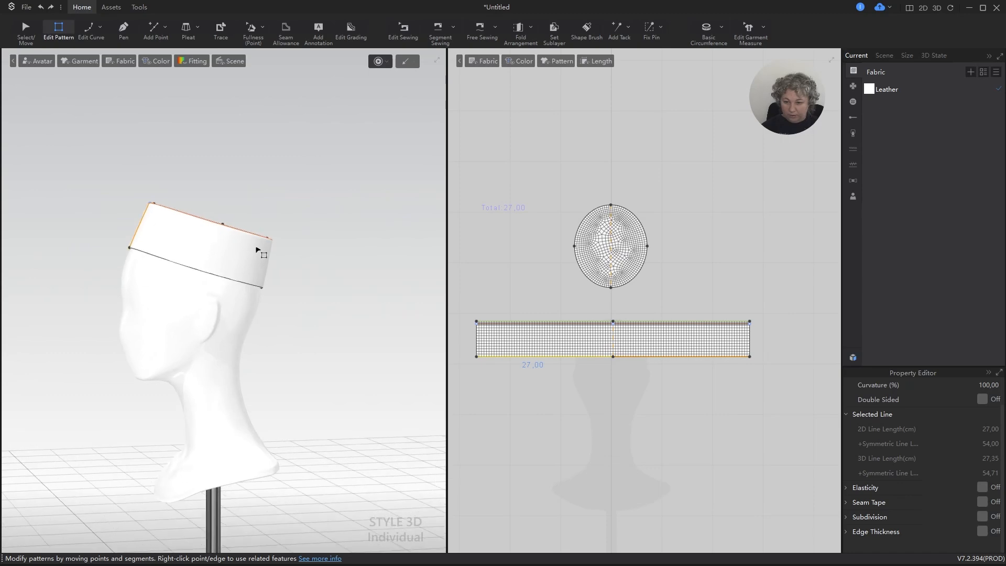
{"action": "left_click_drag", "start_coordinate": [222, 281], "coordinate": [333, 299], "text": "alt"}
{"action": "scroll", "coordinate": [694, 244], "scroll_direction": "down", "scroll_amount": 3}
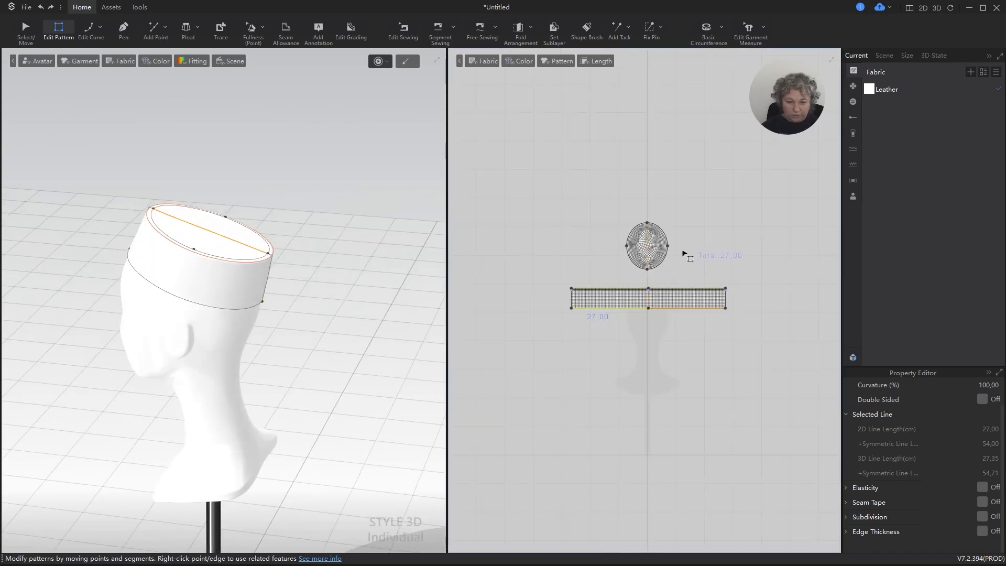
Move the oval crown pattern up, farther away from the side band, keeping it on the center axis.
{"action": "key", "text": "a"}
{"action": "left_click_drag", "start_coordinate": [655, 232], "coordinate": [685, 191]}
{"action": "left_click_drag", "start_coordinate": [652, 156], "coordinate": [652, 157]}
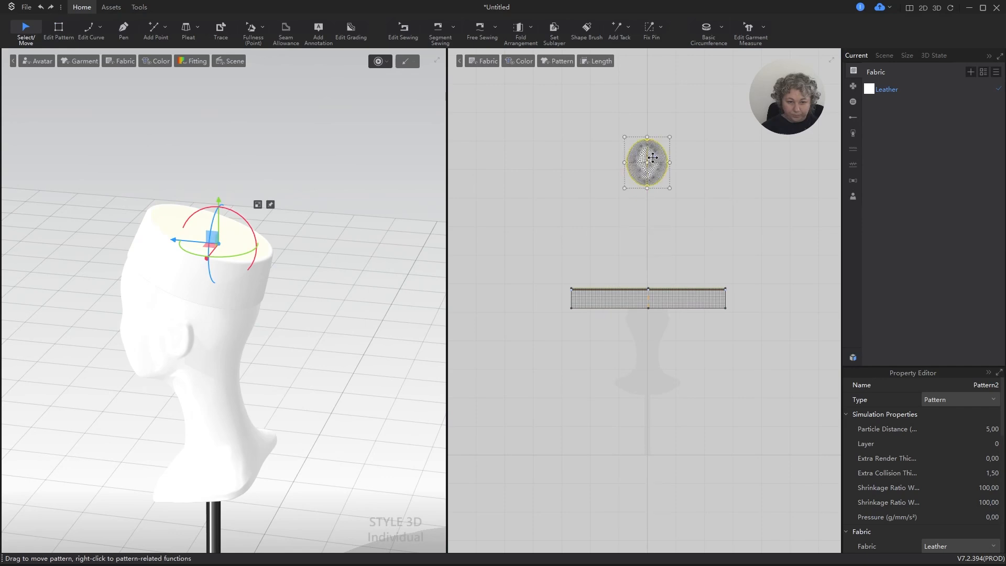
{"action": "left_click", "coordinate": [618, 222]}
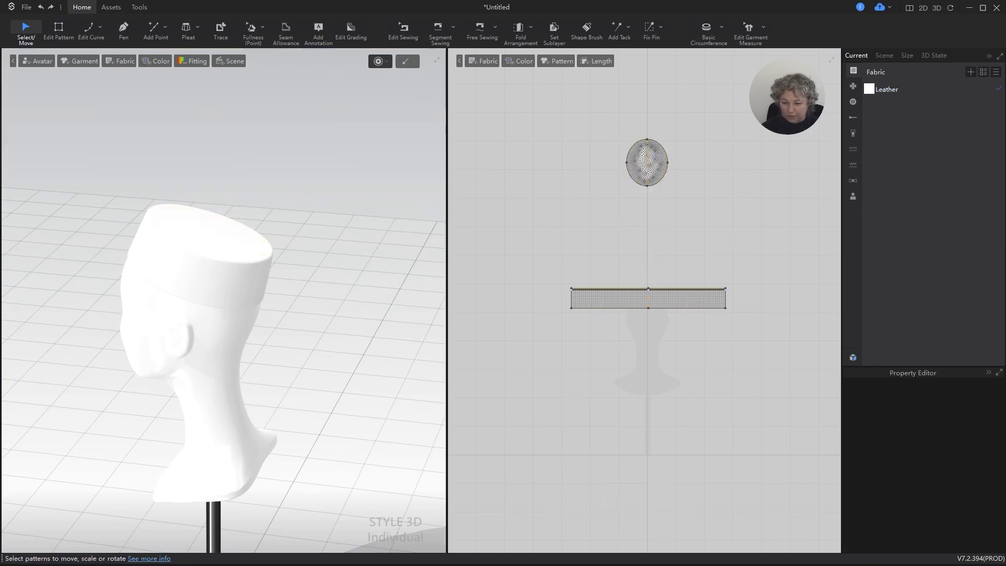
Switch to the calculator, divide 54 by 3,14 to get the head opening's diameter, and close it.
{"action": "left_click", "coordinate": [68, 548]}
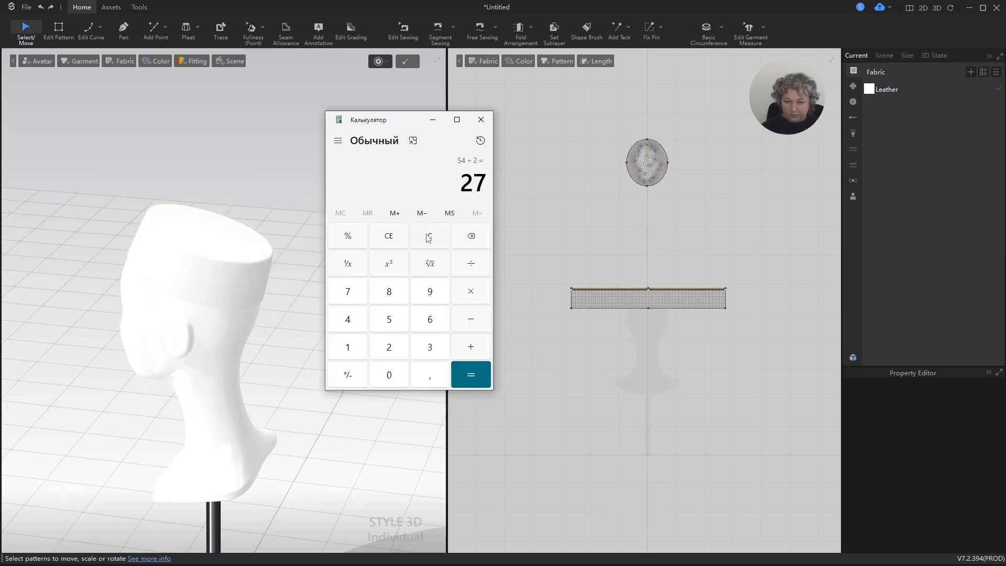
{"action": "left_click", "coordinate": [428, 237]}
{"action": "type", "text": "54/"}
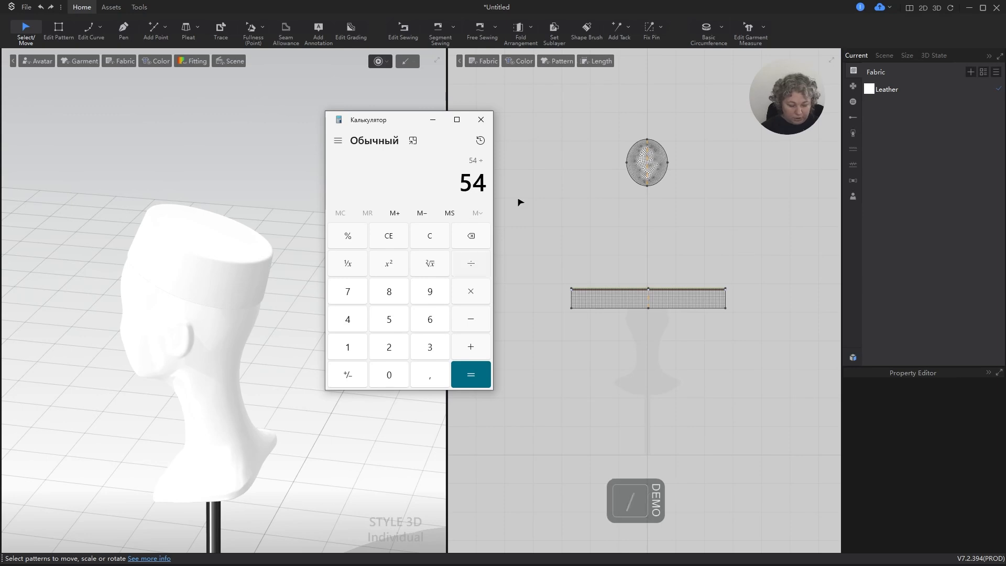
{"action": "type", "text": "3,14"}
{"action": "key", "text": "Return"}
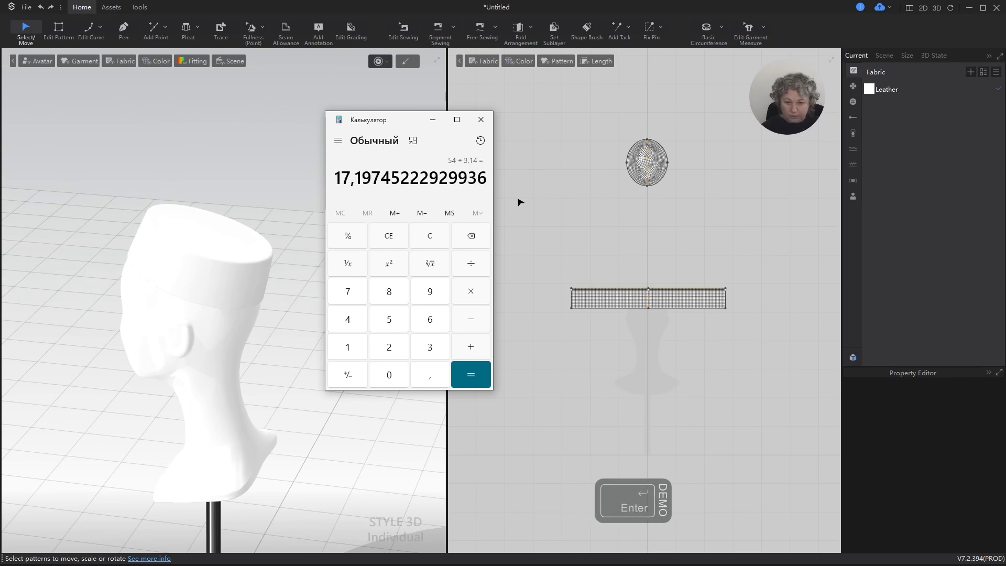
{"action": "left_click_drag", "start_coordinate": [371, 177], "coordinate": [355, 177]}
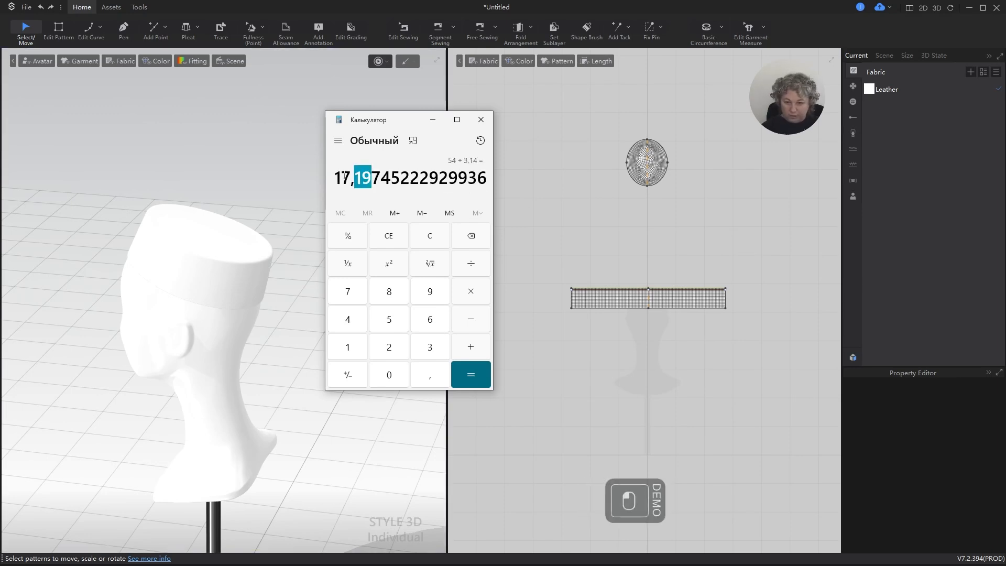
{"action": "left_click", "coordinate": [480, 120]}
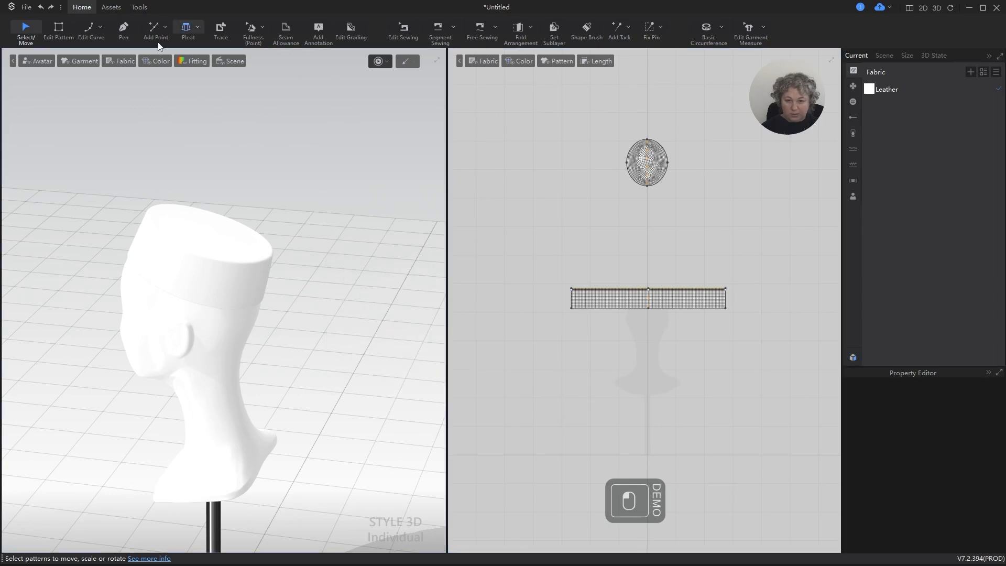
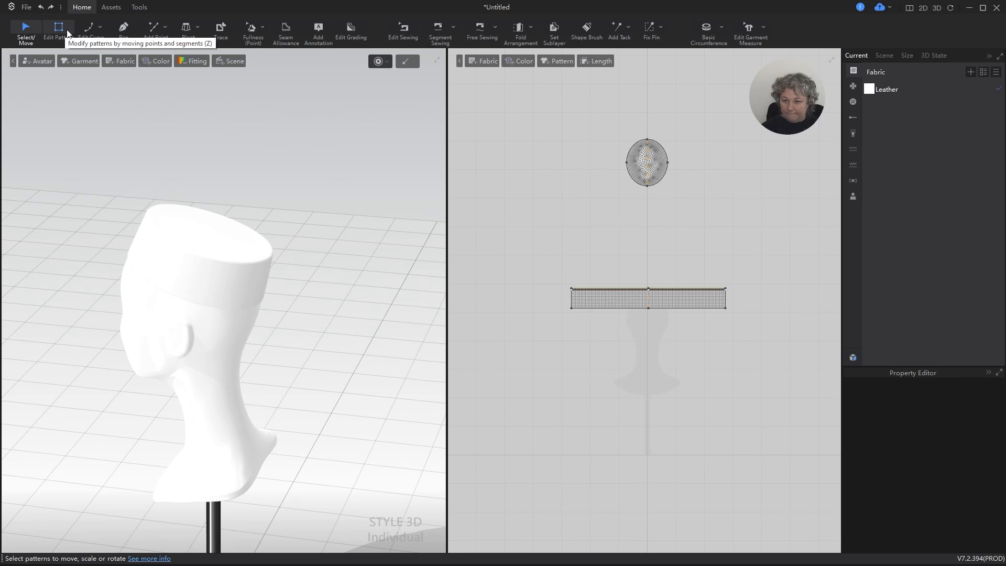
Draw a large circle pattern with the Oval tool in the empty area left of the side band.
{"action": "left_click", "coordinate": [165, 27]}
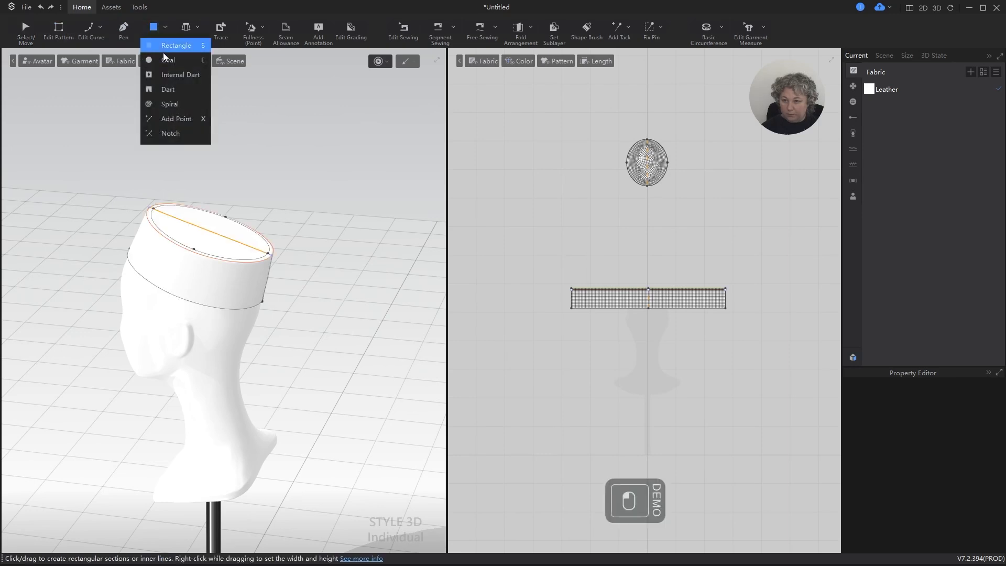
{"action": "left_click", "coordinate": [167, 60]}
{"action": "scroll", "coordinate": [628, 241], "scroll_direction": "down", "scroll_amount": 5}
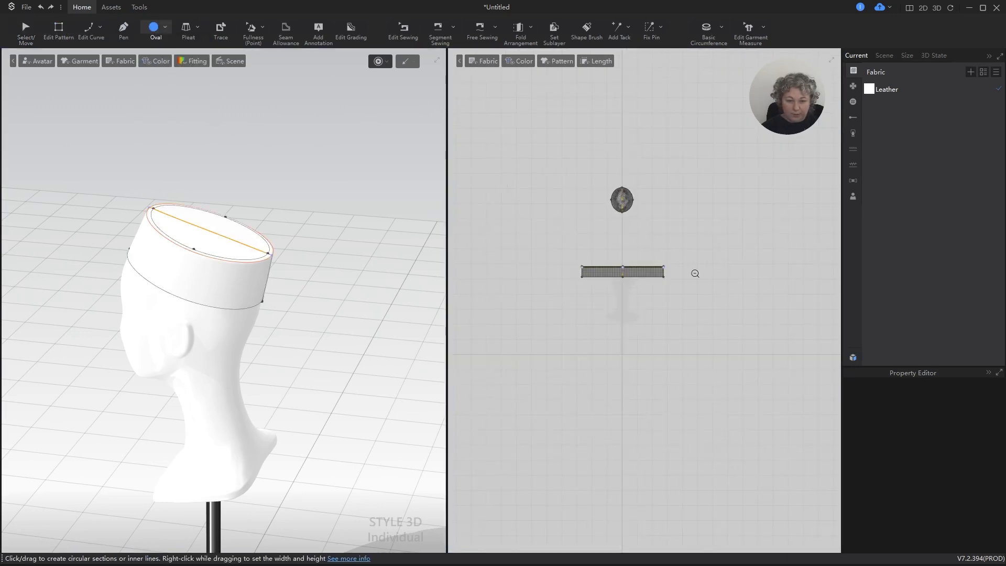
{"action": "scroll", "coordinate": [695, 273], "scroll_direction": "down", "scroll_amount": 3}
{"action": "scroll", "coordinate": [547, 265], "scroll_direction": "up", "scroll_amount": 3}
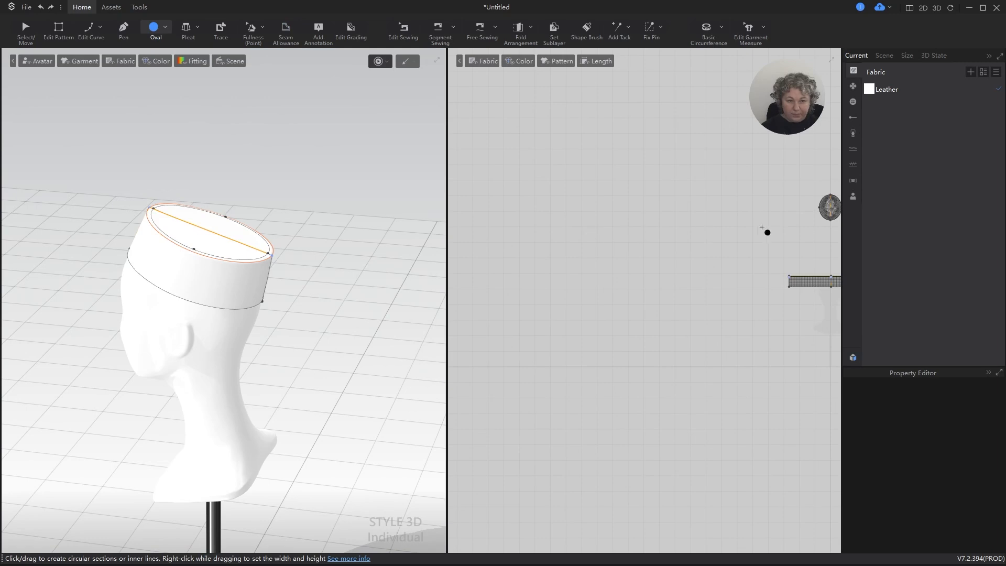
{"action": "scroll", "coordinate": [762, 227], "scroll_direction": "up", "scroll_amount": 1}
{"action": "left_click_drag", "start_coordinate": [522, 183], "coordinate": [711, 334]}
Scale the large circle pattern proportionally to a width of 60 cm.
{"action": "key", "text": "a"}
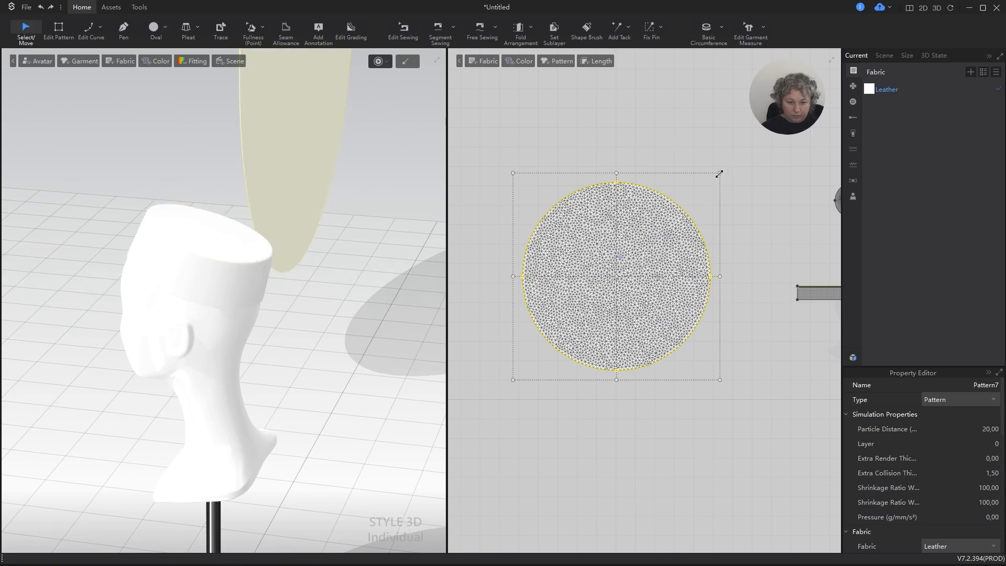
{"action": "left_click_drag", "start_coordinate": [719, 173], "coordinate": [690, 193]}
{"action": "right_click", "coordinate": [678, 200], "text": "shift"}
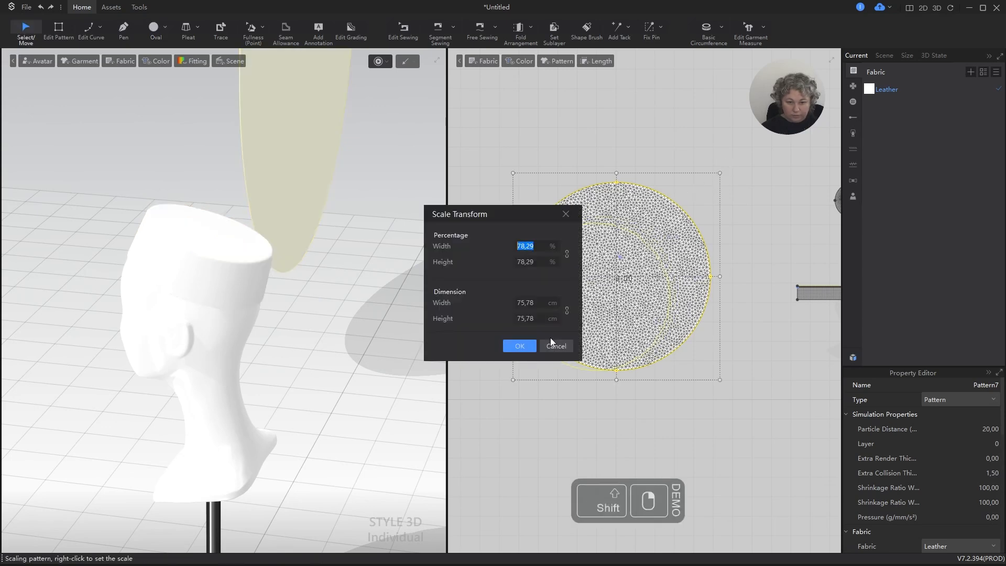
{"action": "left_click", "coordinate": [530, 307]}
{"action": "type", "text": "60"}
{"action": "key", "text": "Return"}
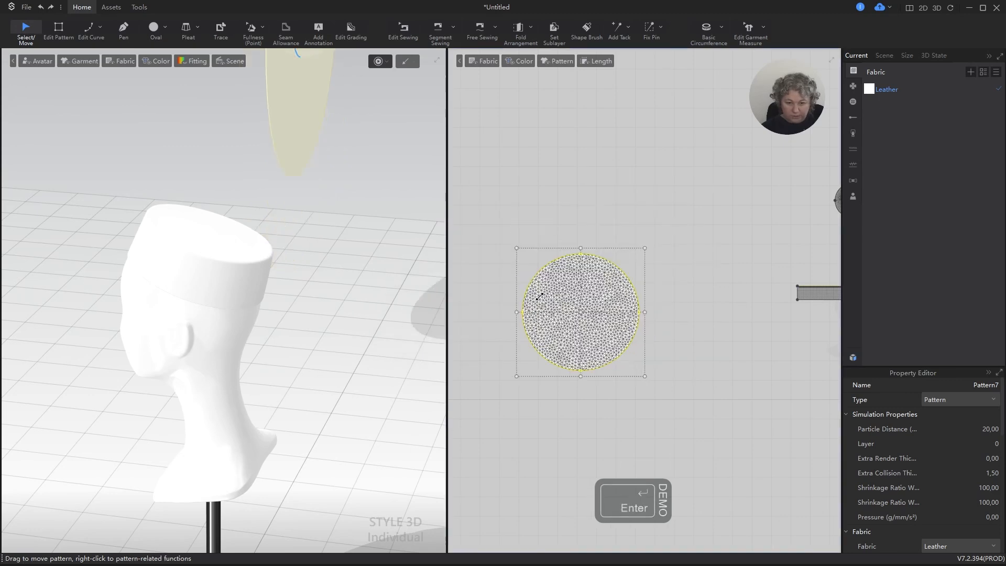
Move the large circle pattern closer to the side band's left end.
{"action": "left_click_drag", "start_coordinate": [574, 314], "coordinate": [702, 283]}
{"action": "scroll", "coordinate": [575, 280], "scroll_direction": "up", "scroll_amount": 2}
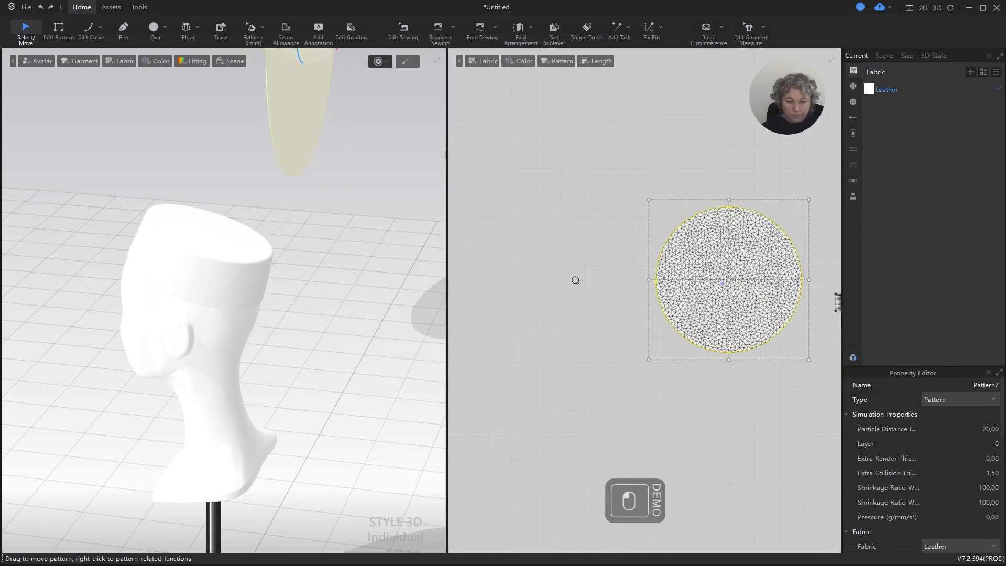
{"action": "scroll", "coordinate": [575, 280], "scroll_direction": "down", "scroll_amount": 3}
{"action": "scroll", "coordinate": [255, 195], "scroll_direction": "down", "scroll_amount": 2}
{"action": "scroll", "coordinate": [274, 235], "scroll_direction": "down", "scroll_amount": 2}
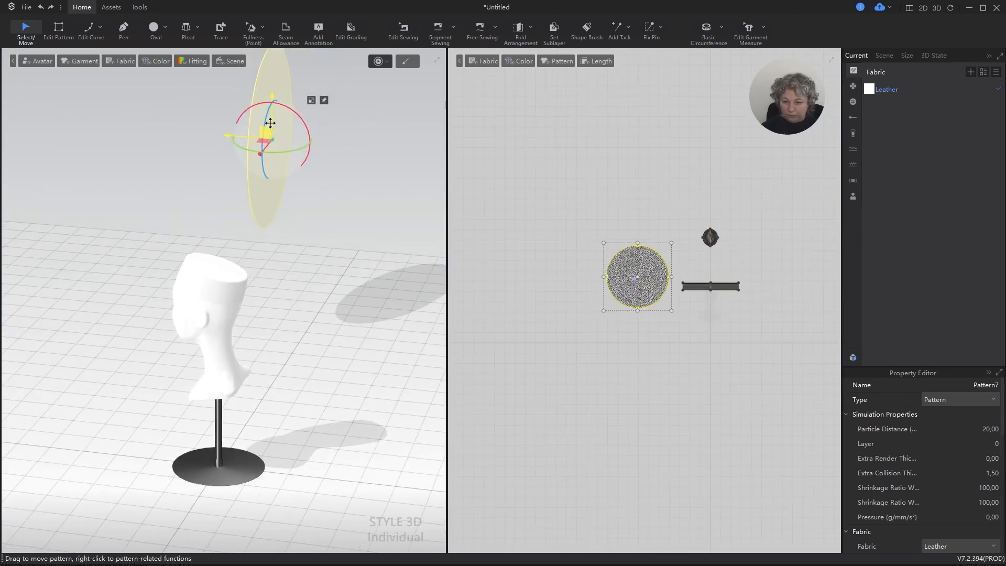
Rotate the large circle pattern to lie horizontally in 3D and move it over the mannequin head as seen from above.
{"action": "left_click_drag", "start_coordinate": [289, 108], "coordinate": [336, 179]}
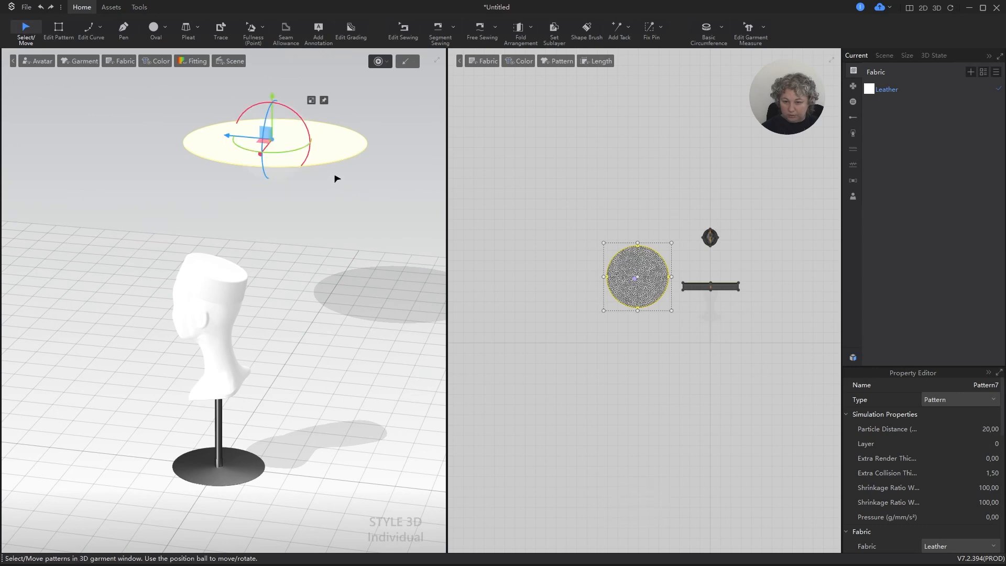
{"action": "key", "text": "5"}
{"action": "scroll", "coordinate": [251, 299], "scroll_direction": "up", "scroll_amount": 3}
{"action": "scroll", "coordinate": [251, 299], "scroll_direction": "down", "scroll_amount": 6}
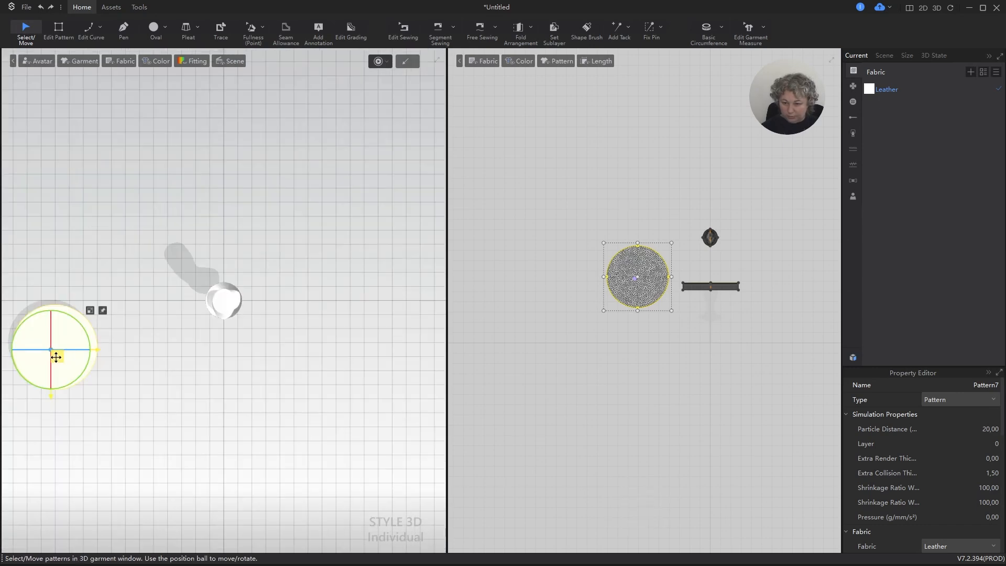
{"action": "left_click_drag", "start_coordinate": [55, 356], "coordinate": [220, 330]}
Raise the circle pattern in the front view from the stand up to the hat's side band.
{"action": "scroll", "coordinate": [261, 331], "scroll_direction": "up", "scroll_amount": 5}
{"action": "key", "text": "2"}
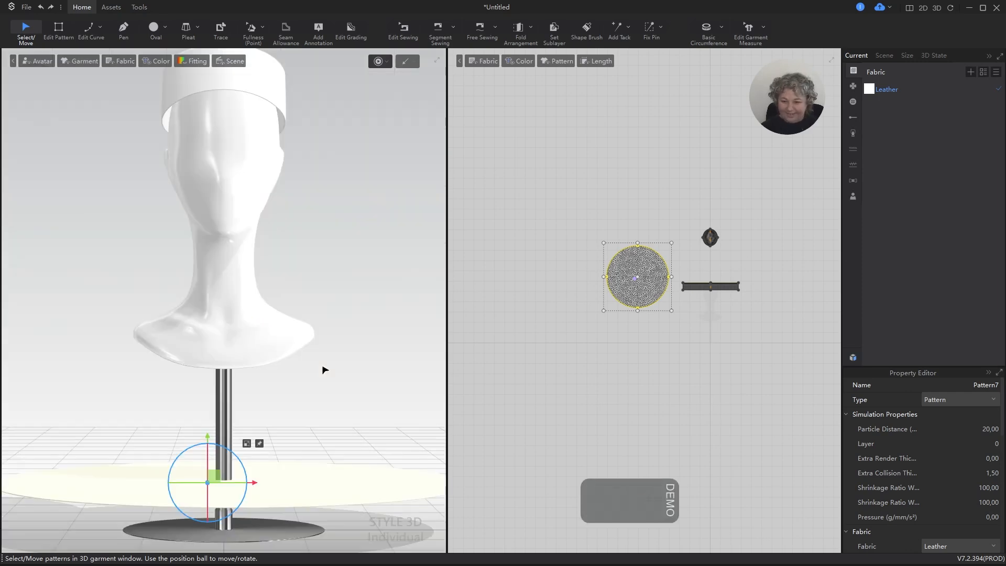
{"action": "scroll", "coordinate": [237, 489], "scroll_direction": "down", "scroll_amount": 3}
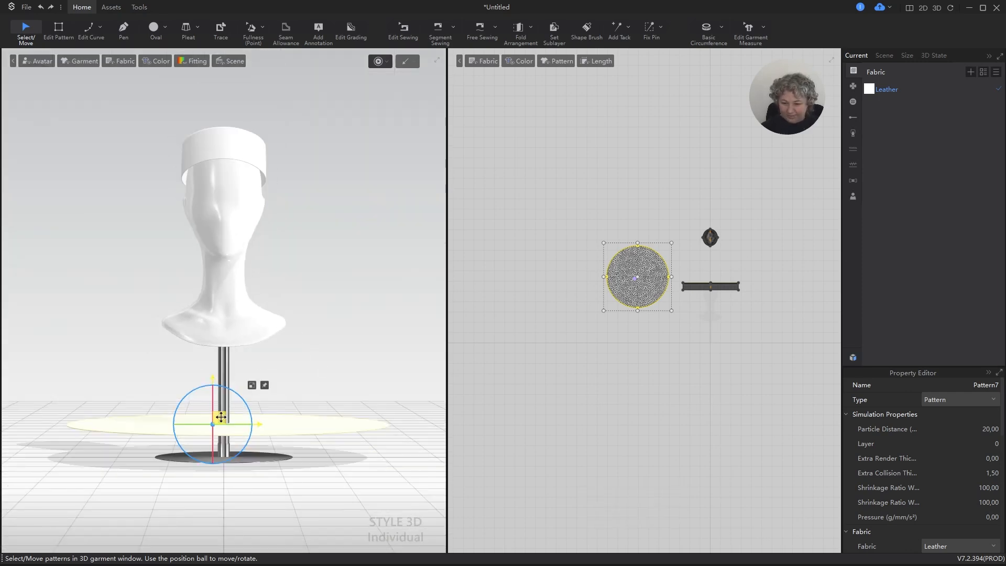
{"action": "left_click_drag", "start_coordinate": [221, 417], "coordinate": [255, 182]}
Check the brim circle from above against the reference, and scale it proportionally to a width of 40 cm.
{"action": "key", "text": "8"}
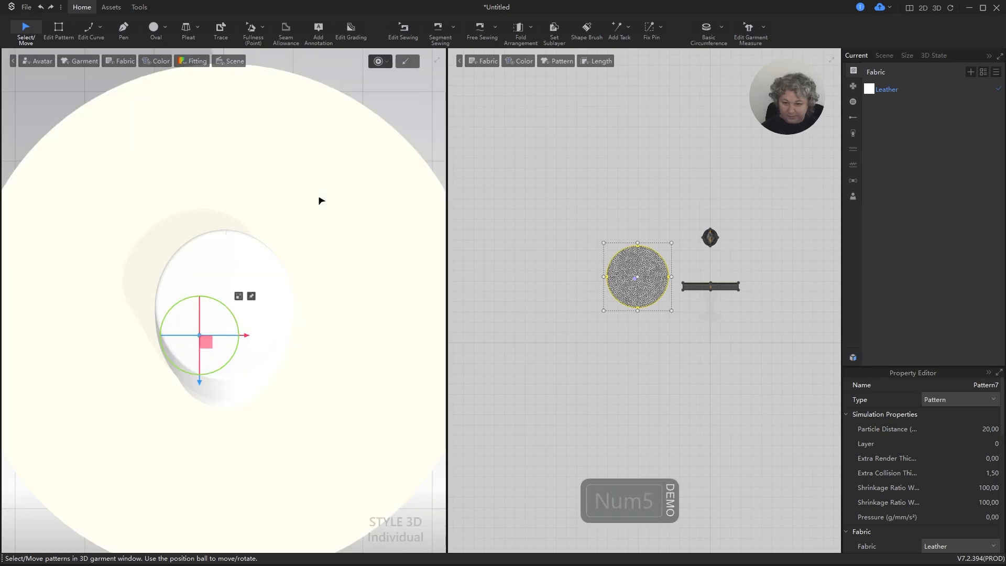
{"action": "key", "text": "5"}
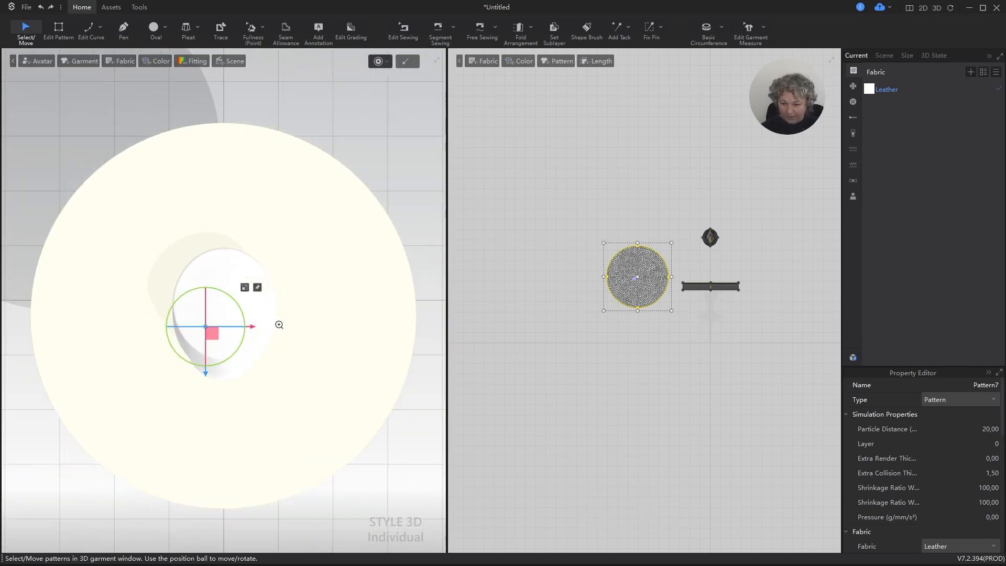
{"action": "key", "text": "alt+Tab"}
{"action": "key", "text": "alt+Tab"}
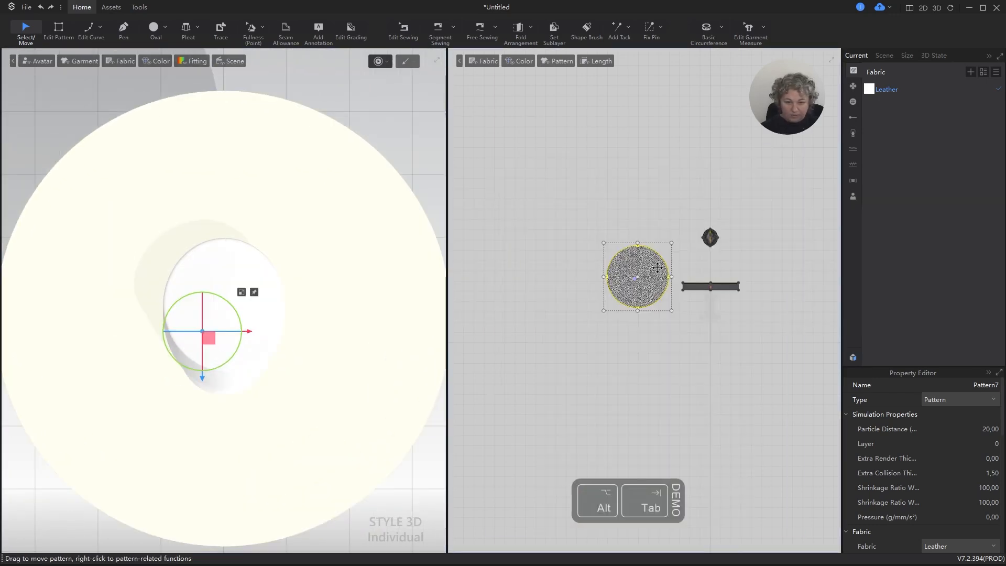
{"action": "scroll", "coordinate": [651, 263], "scroll_direction": "up", "scroll_amount": 5}
{"action": "left_click", "coordinate": [577, 338]}
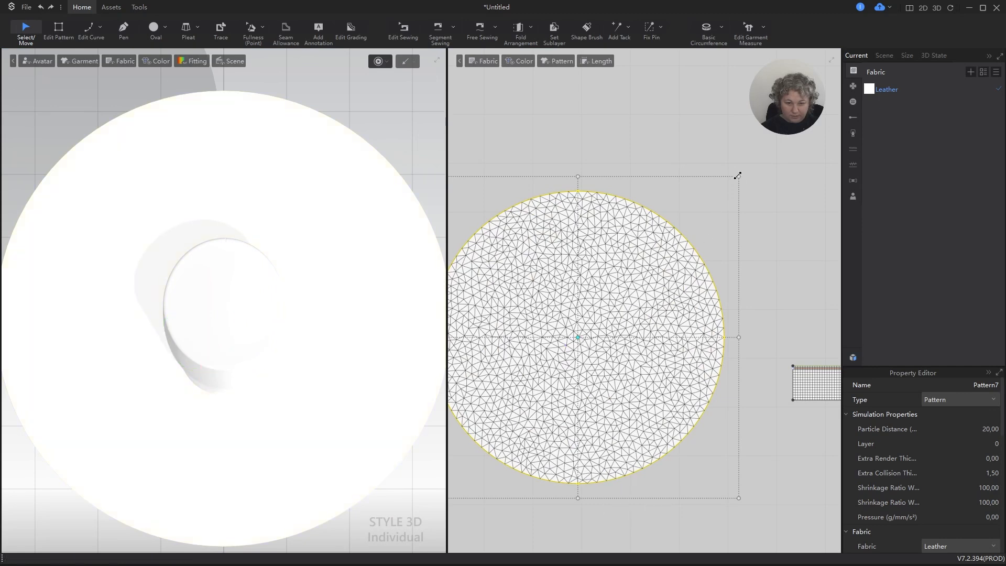
{"action": "left_click_drag", "start_coordinate": [738, 176], "coordinate": [734, 181]}
{"action": "right_click", "coordinate": [684, 224]}
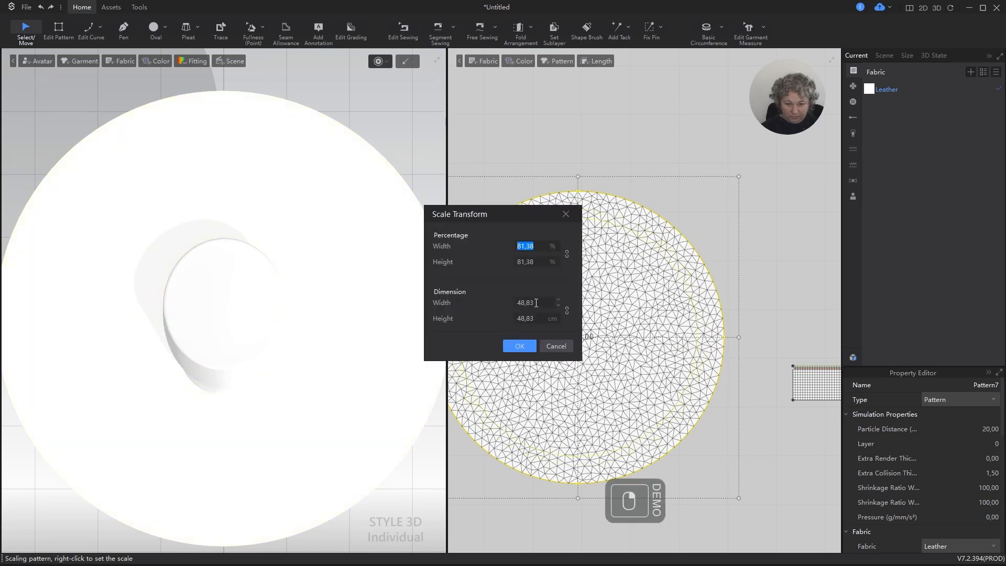
{"action": "type", "text": "40"}
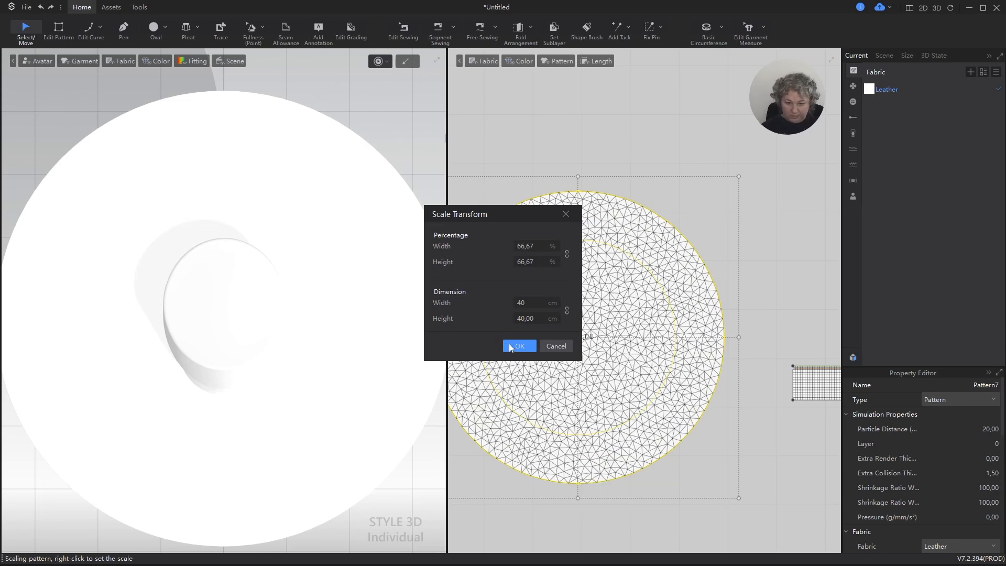
{"action": "left_click", "coordinate": [510, 345]}
Compare the brim's proportions on the 3D mannequin with the reference photo of the red hat.
{"action": "scroll", "coordinate": [262, 251], "scroll_direction": "down", "scroll_amount": 3}
{"action": "right_click_drag", "start_coordinate": [338, 338], "coordinate": [321, 279], "text": "alt"}
{"action": "key", "text": "alt+Tab"}
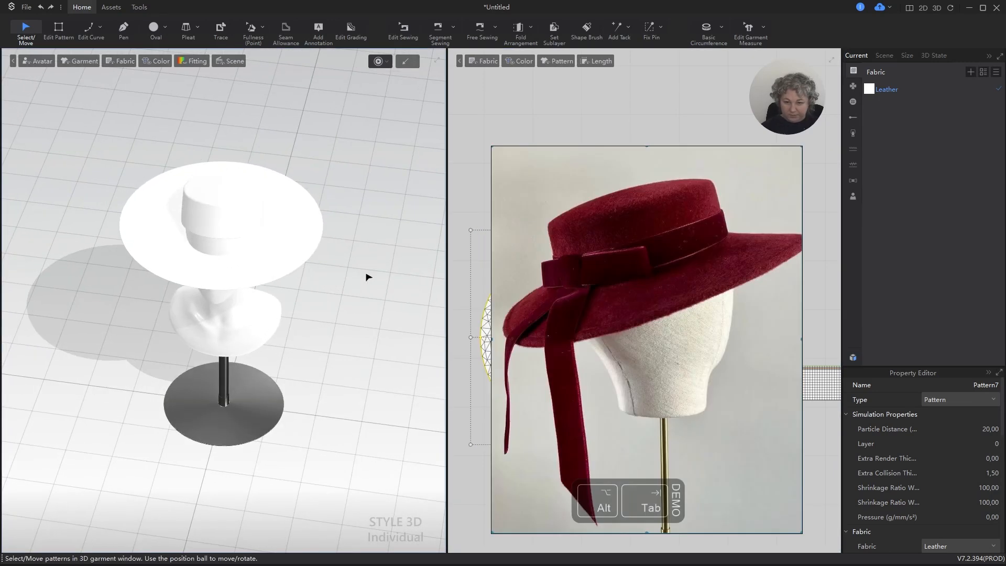
{"action": "key", "text": "alt+Tab"}
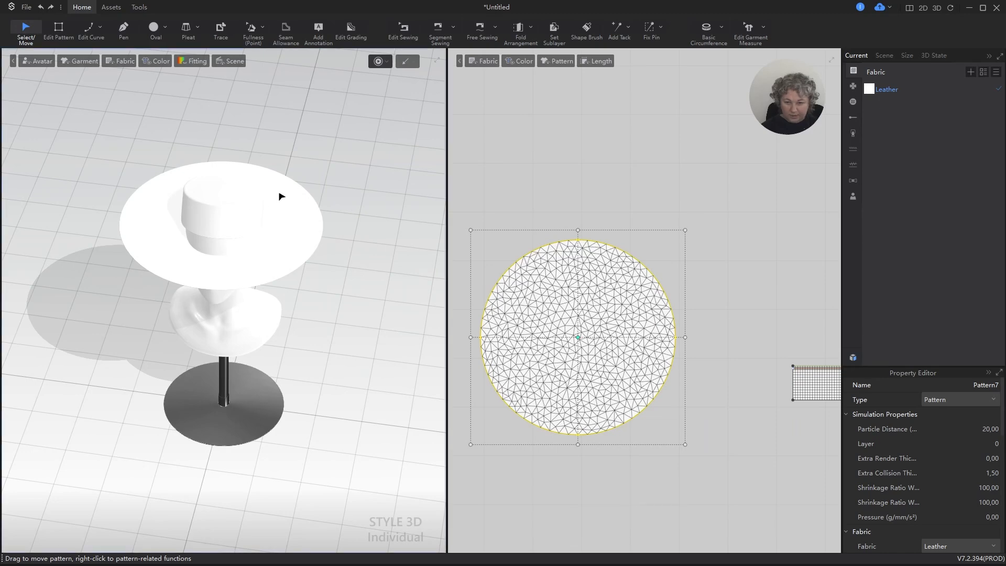
{"action": "scroll", "coordinate": [317, 225], "scroll_direction": "up", "scroll_amount": 3}
{"action": "right_click_drag", "start_coordinate": [318, 226], "coordinate": [330, 253], "text": "alt"}
{"action": "key", "text": "alt+Tab"}
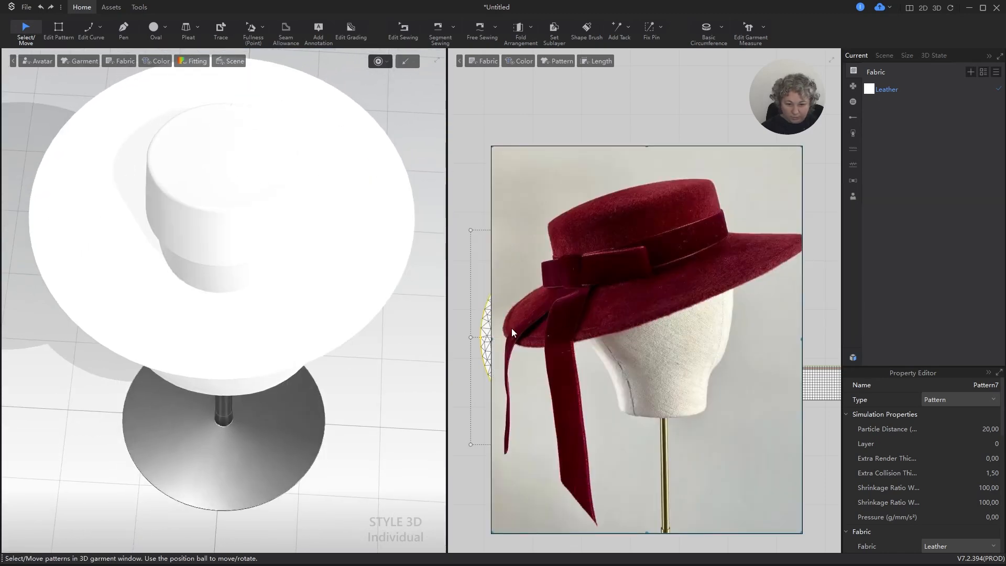
{"action": "key", "text": "alt+Tab"}
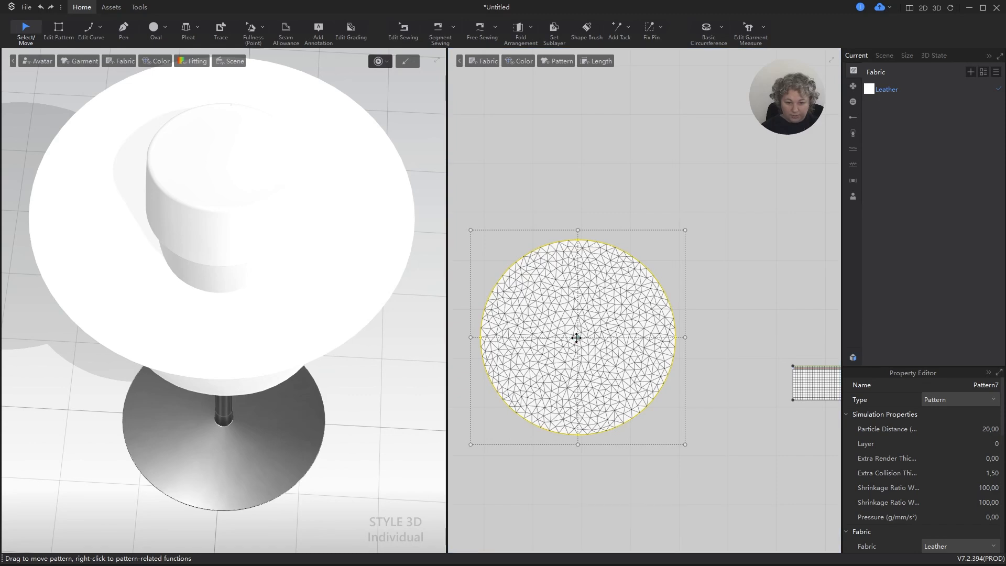
Scale the brim circle proportionally to a width of 30 cm.
{"action": "left_click", "coordinate": [578, 336]}
{"action": "double_click", "coordinate": [579, 337]}
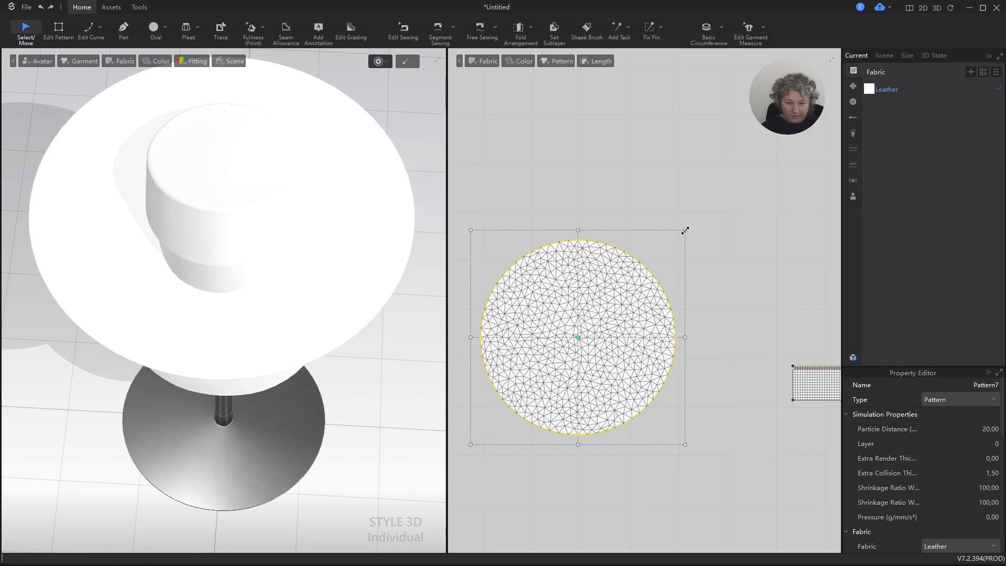
{"action": "left_click_drag", "start_coordinate": [682, 229], "coordinate": [662, 244]}
{"action": "right_click", "coordinate": [662, 244]}
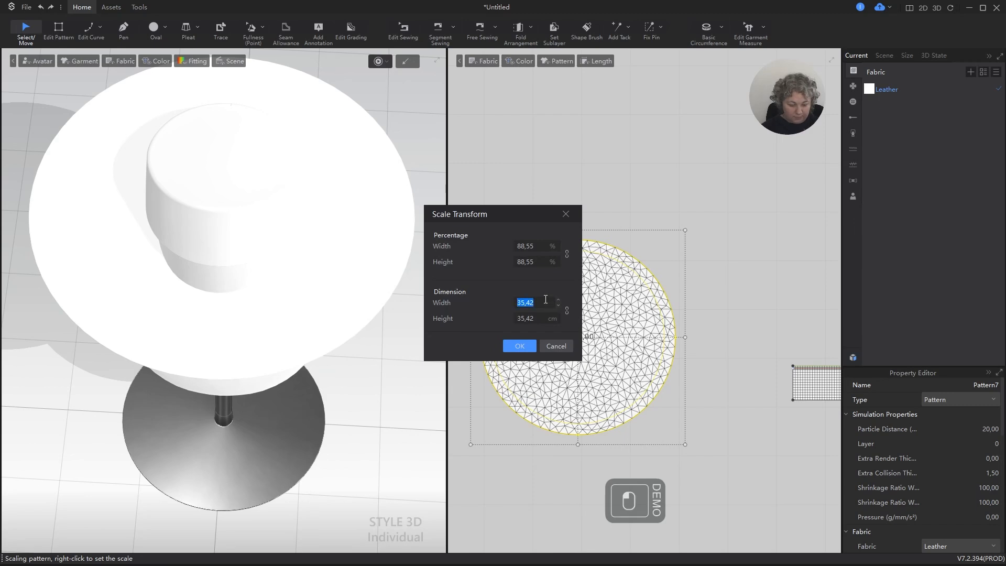
{"action": "type", "text": "30"}
{"action": "key", "text": "Return"}
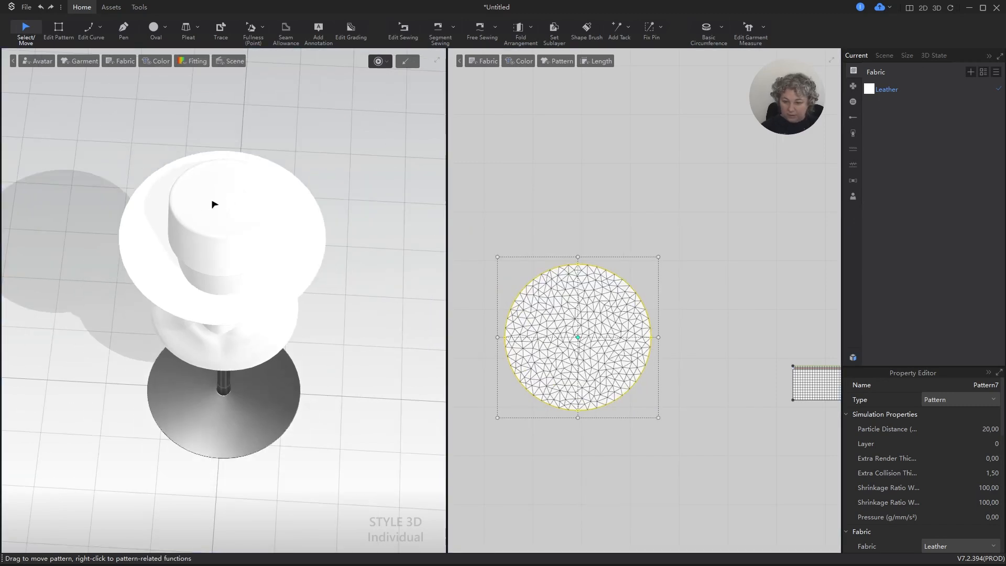
Inspect the brim circle from above and scale it proportionally to a width of 32 cm.
{"action": "key", "text": "KP_5"}
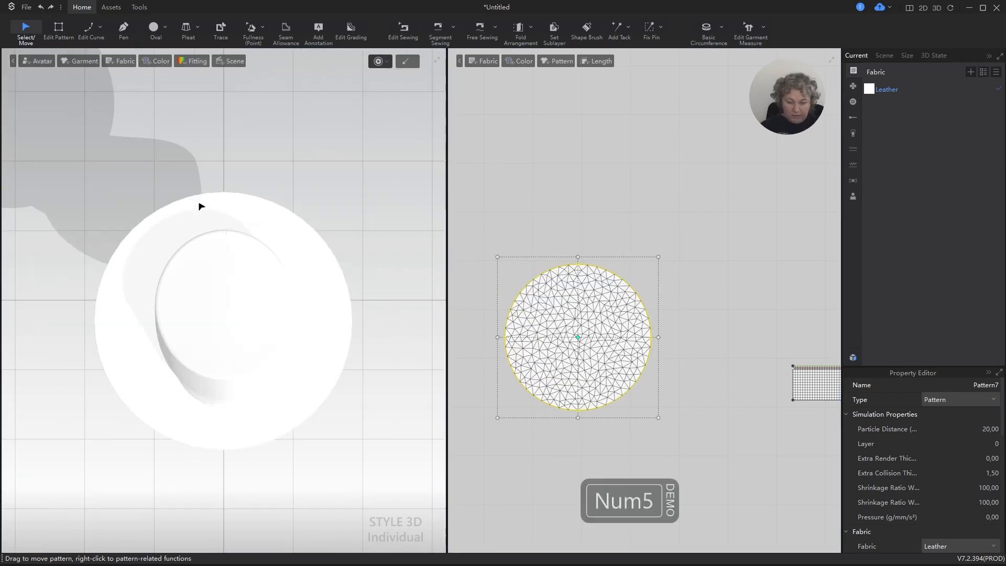
{"action": "left_click", "coordinate": [309, 274]}
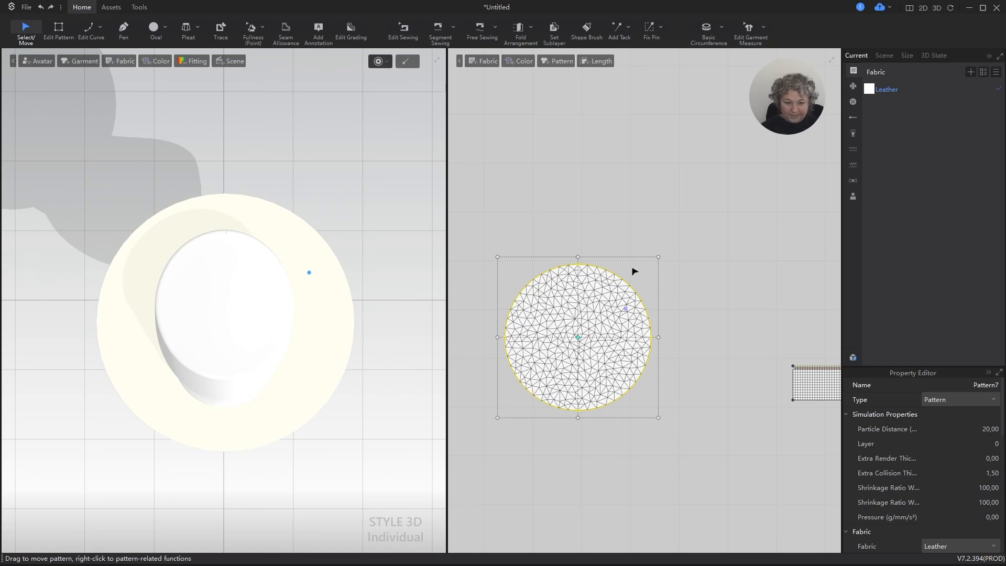
{"action": "left_click_drag", "start_coordinate": [657, 259], "coordinate": [670, 246]}
{"action": "right_click", "coordinate": [670, 246]}
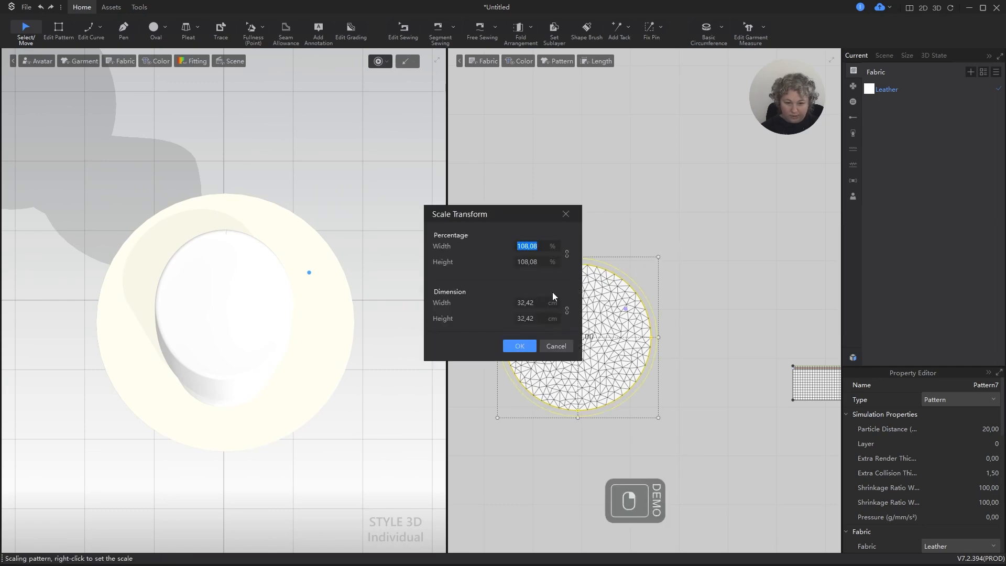
{"action": "type", "text": "32"}
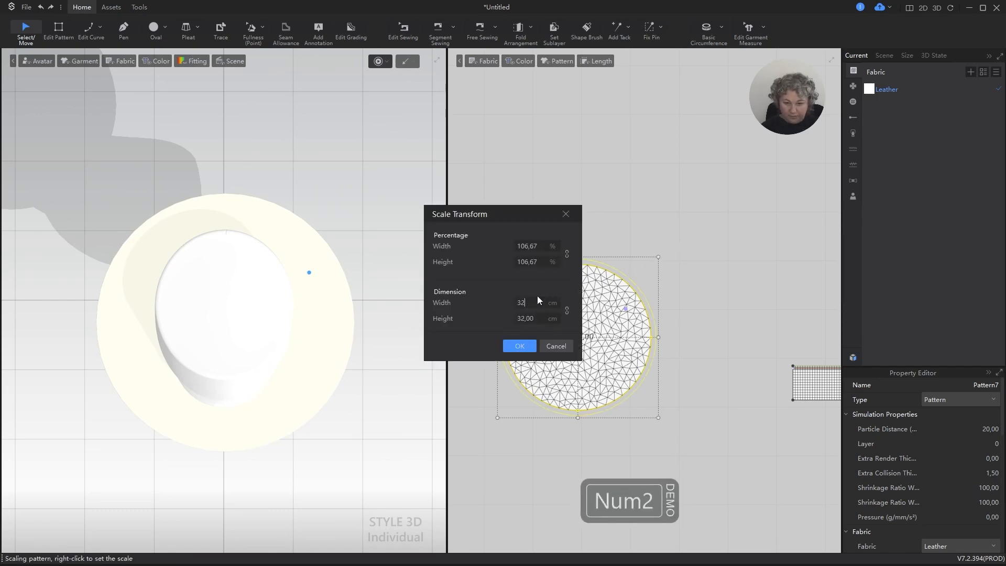
{"action": "key", "text": "Return"}
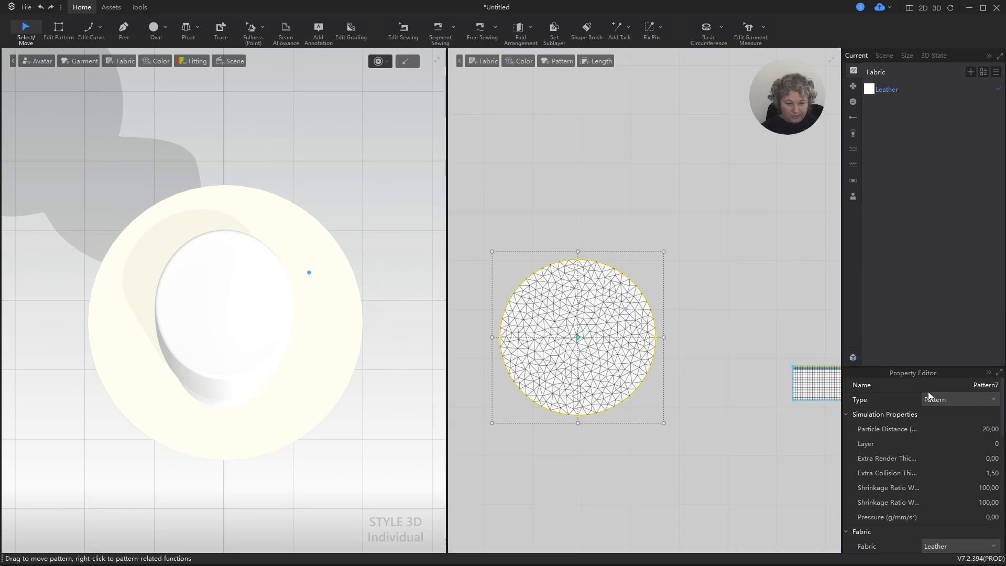
Set the brim circle's particle distance to 5 and its mesh type to Quad (Basic), and deselect the pattern.
{"action": "left_click", "coordinate": [995, 429]}
{"action": "type", "text": "5"}
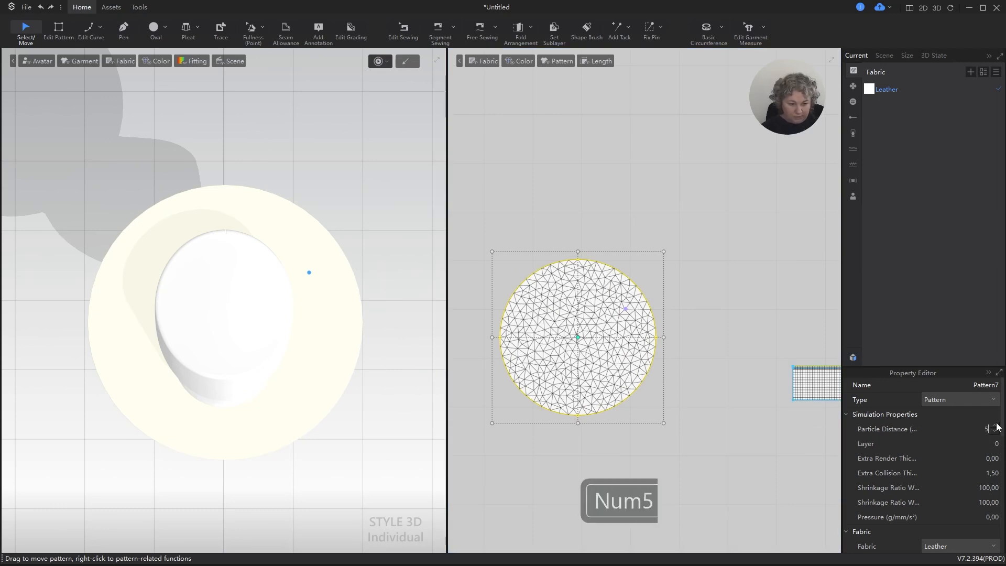
{"action": "key", "text": "Return"}
{"action": "scroll", "coordinate": [940, 449], "scroll_direction": "down", "scroll_amount": 3}
{"action": "scroll", "coordinate": [939, 451], "scroll_direction": "down", "scroll_amount": 3}
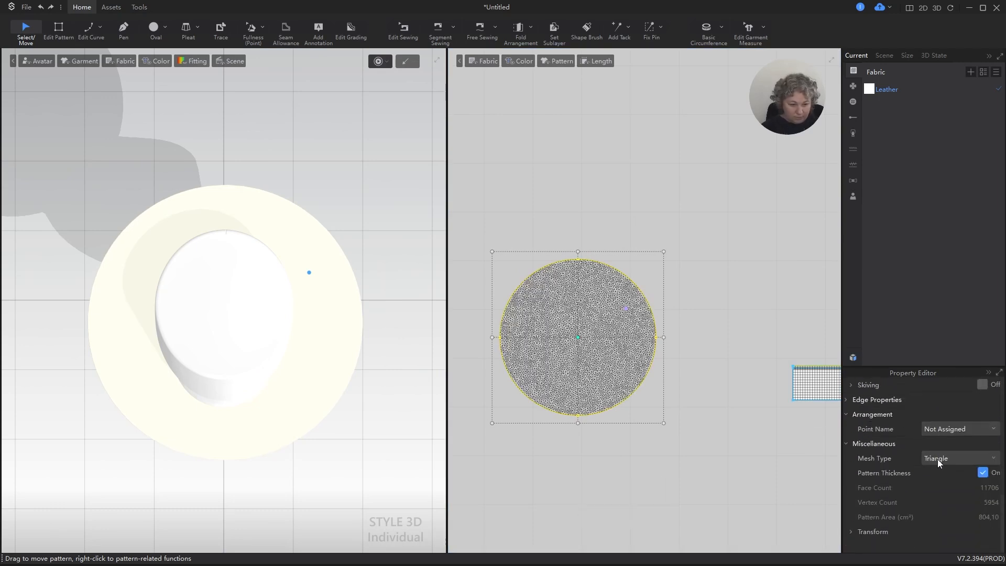
{"action": "left_click", "coordinate": [948, 458]}
{"action": "left_click", "coordinate": [944, 471]}
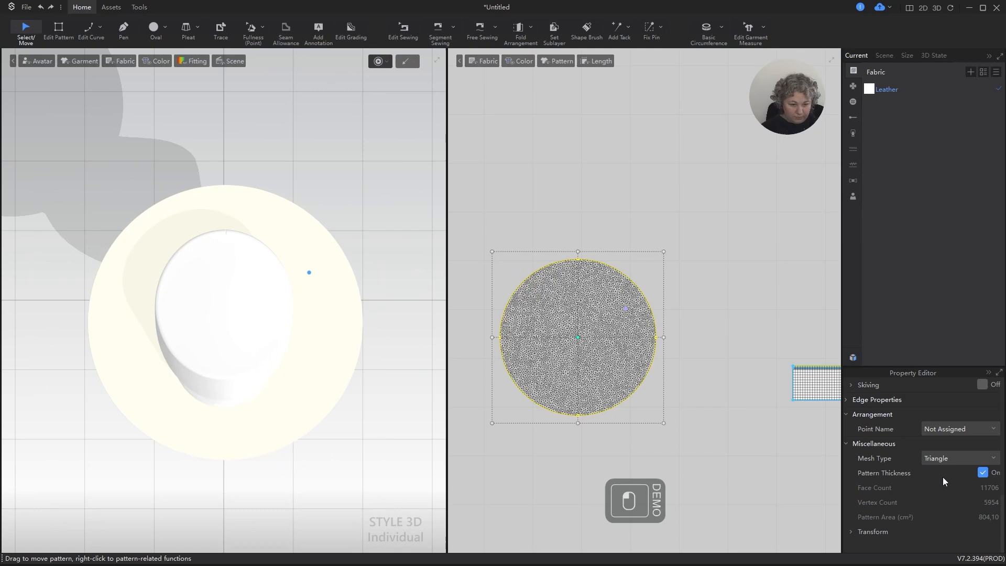
{"action": "left_click", "coordinate": [714, 234]}
Draw an inner oval on the brim circle with the Oval tool, with linked proportions and a height of 17 cm.
{"action": "scroll", "coordinate": [575, 328], "scroll_direction": "up", "scroll_amount": 7}
{"action": "scroll", "coordinate": [597, 333], "scroll_direction": "down", "scroll_amount": 6}
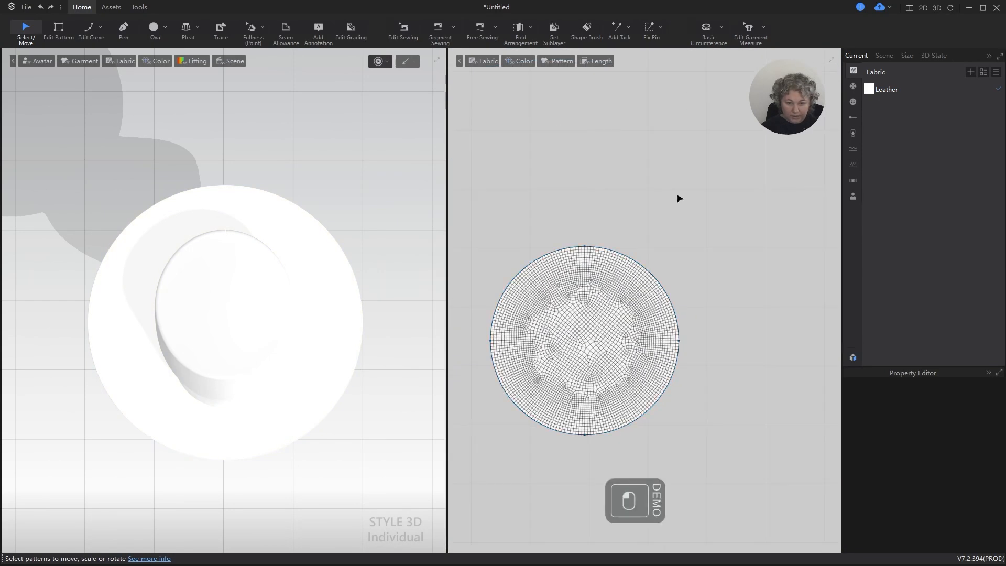
{"action": "left_click", "coordinate": [155, 27]}
{"action": "scroll", "coordinate": [543, 303], "scroll_direction": "up", "scroll_amount": 2}
{"action": "scroll", "coordinate": [613, 370], "scroll_direction": "up", "scroll_amount": 2}
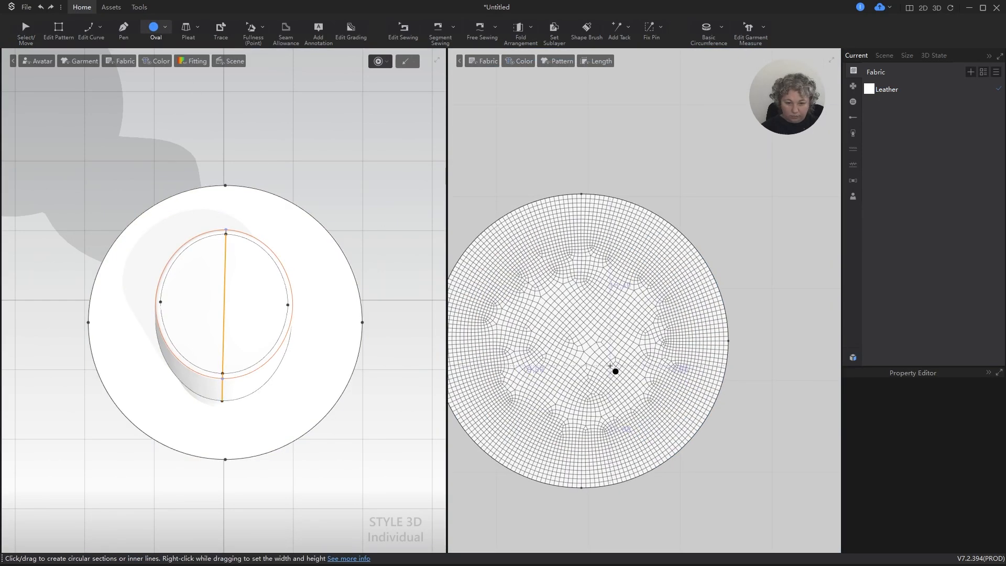
{"action": "left_click_drag", "start_coordinate": [504, 244], "coordinate": [632, 399], "text": "shift"}
{"action": "right_click", "coordinate": [633, 399]}
{"action": "left_click", "coordinate": [570, 273]}
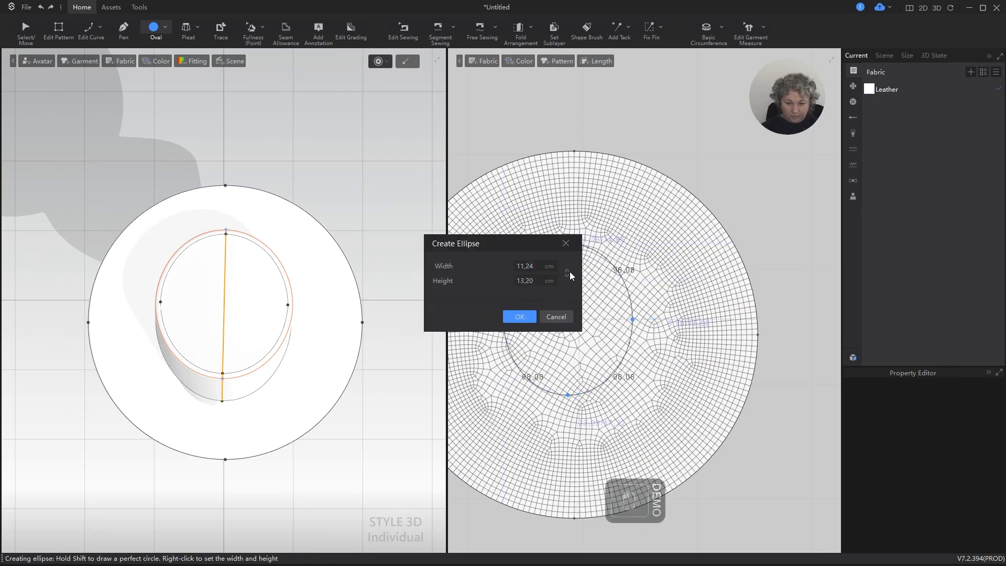
{"action": "type", "text": "17"}
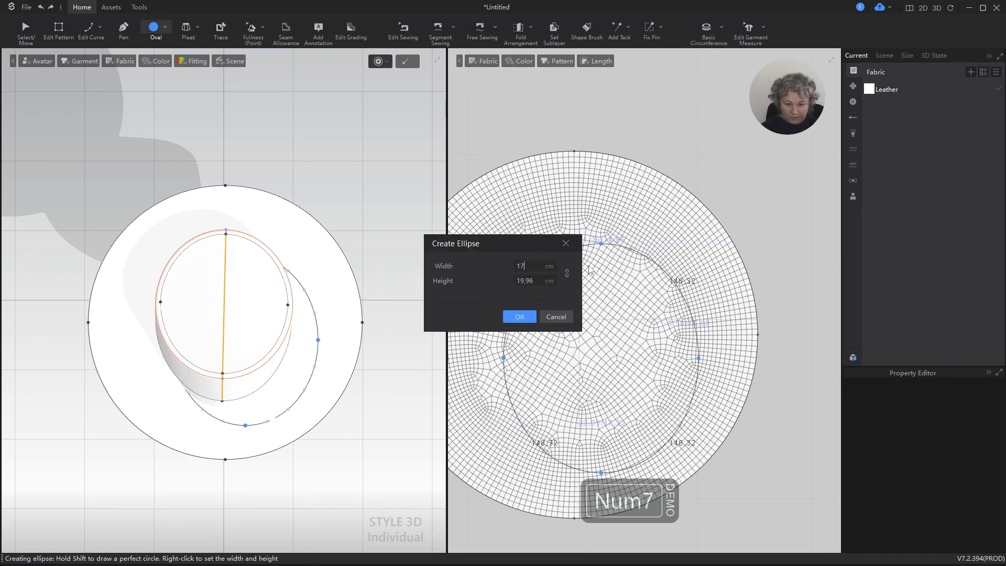
{"action": "key", "text": "Tab"}
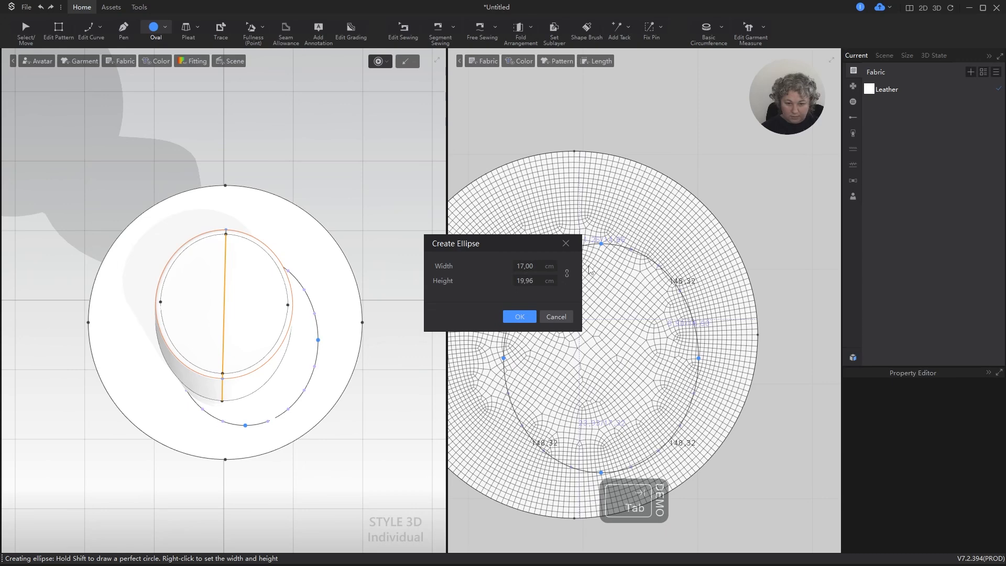
{"action": "double_click", "coordinate": [531, 280]}
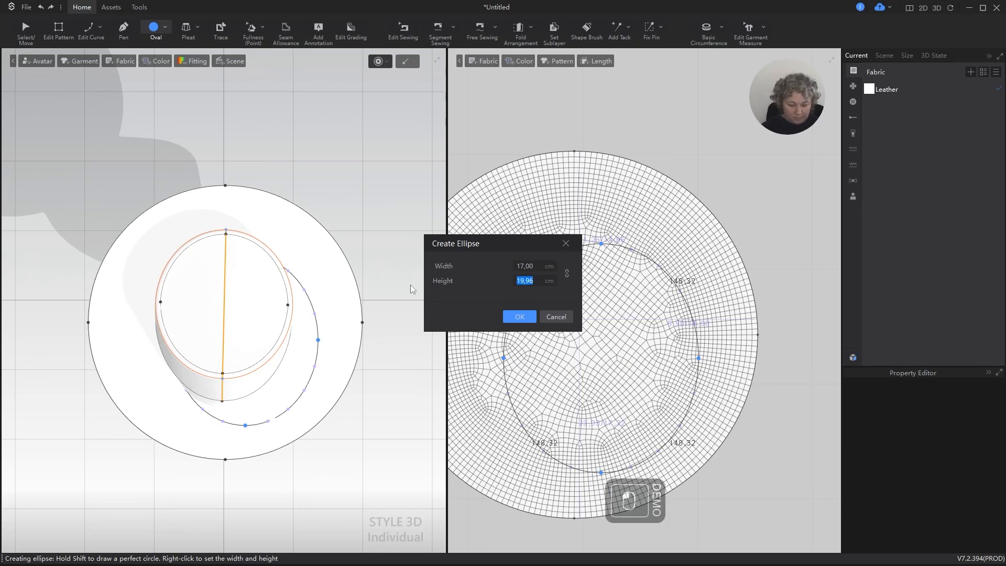
{"action": "type", "text": "17"}
{"action": "key", "text": "Return"}
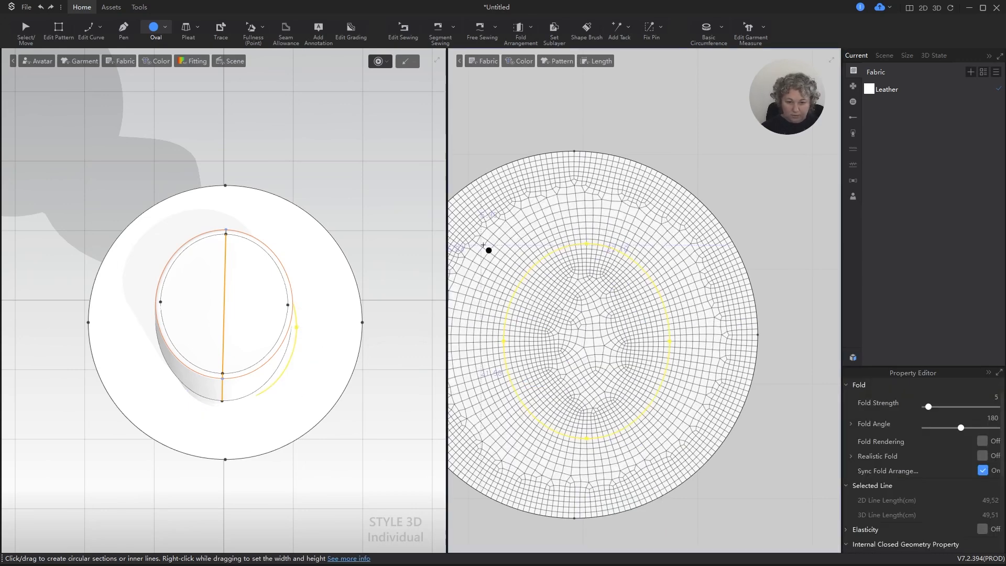
Try to shift the inner oval sideways on the brim circle, undo the move and clear the selection.
{"action": "key", "text": "a"}
{"action": "left_click", "coordinate": [639, 268]}
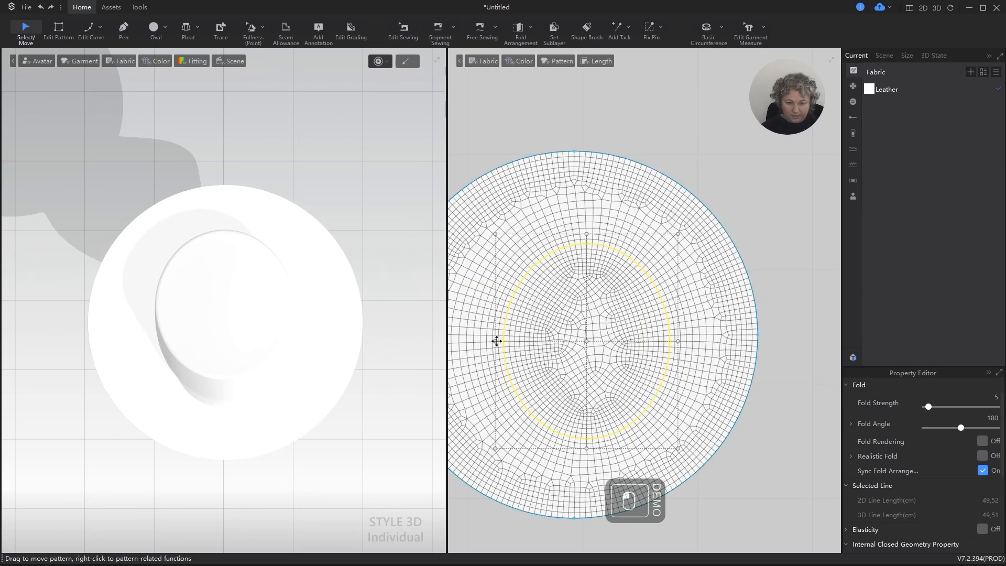
{"action": "left_click_drag", "start_coordinate": [495, 341], "coordinate": [480, 341]}
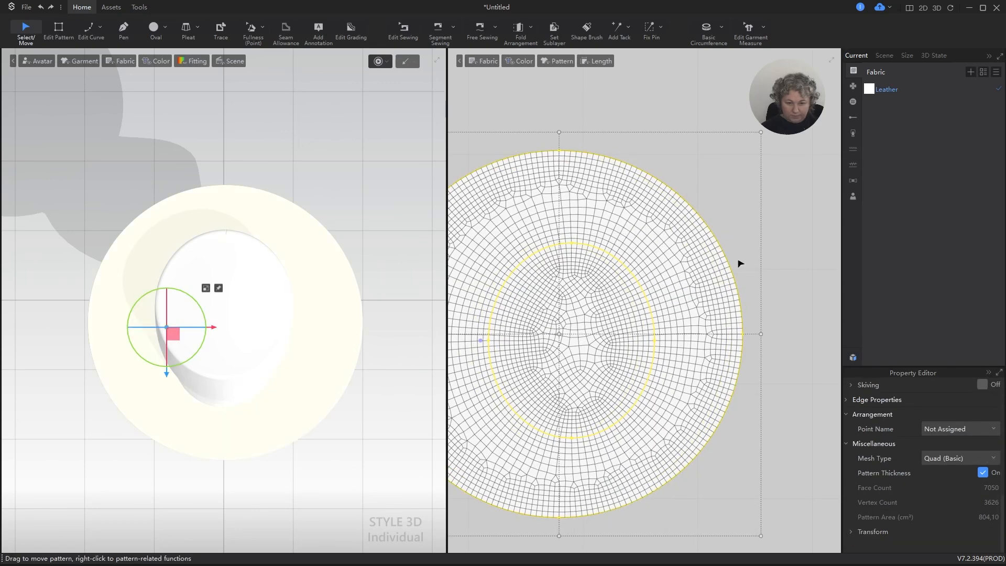
{"action": "key", "text": "ctrl+z"}
{"action": "left_click", "coordinate": [733, 178]}
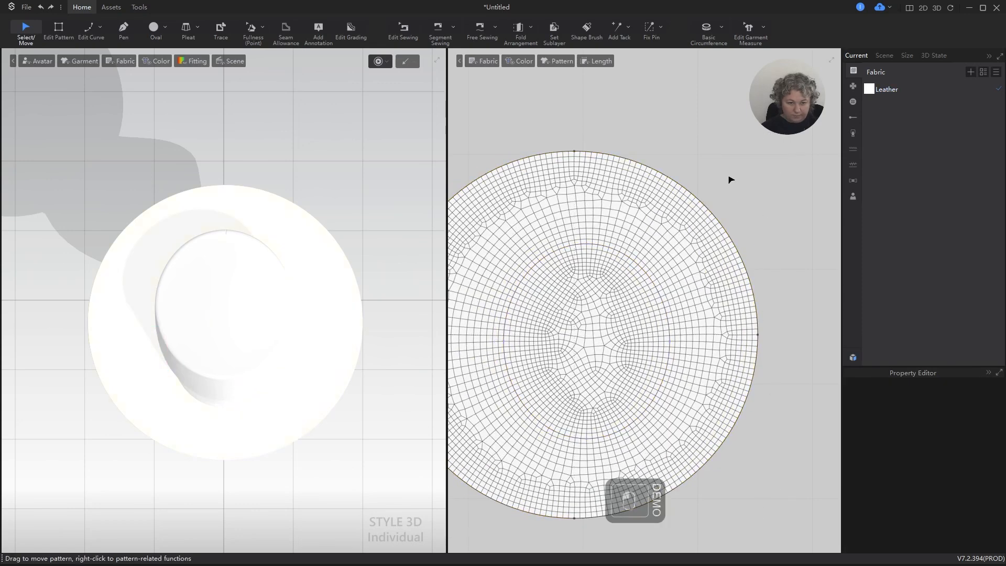
Scale the inner oval on the brim circle to a width of 17 cm.
{"action": "left_click", "coordinate": [624, 254]}
{"action": "left_click_drag", "start_coordinate": [492, 340], "coordinate": [501, 338]}
{"action": "right_click", "coordinate": [502, 338]}
{"action": "type", "text": "17"}
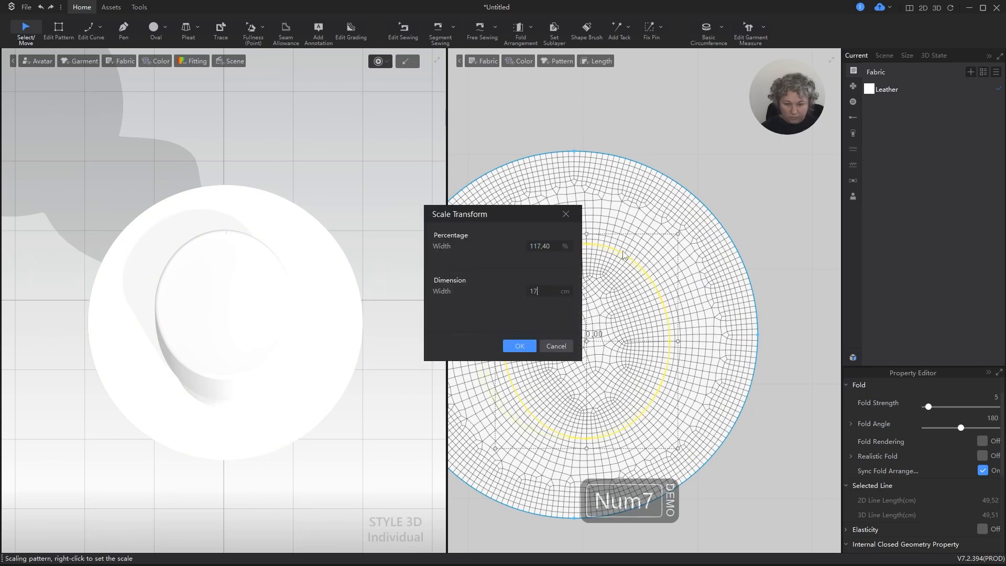
{"action": "key", "text": "Return"}
{"action": "scroll", "coordinate": [655, 251], "scroll_direction": "down", "scroll_amount": 2}
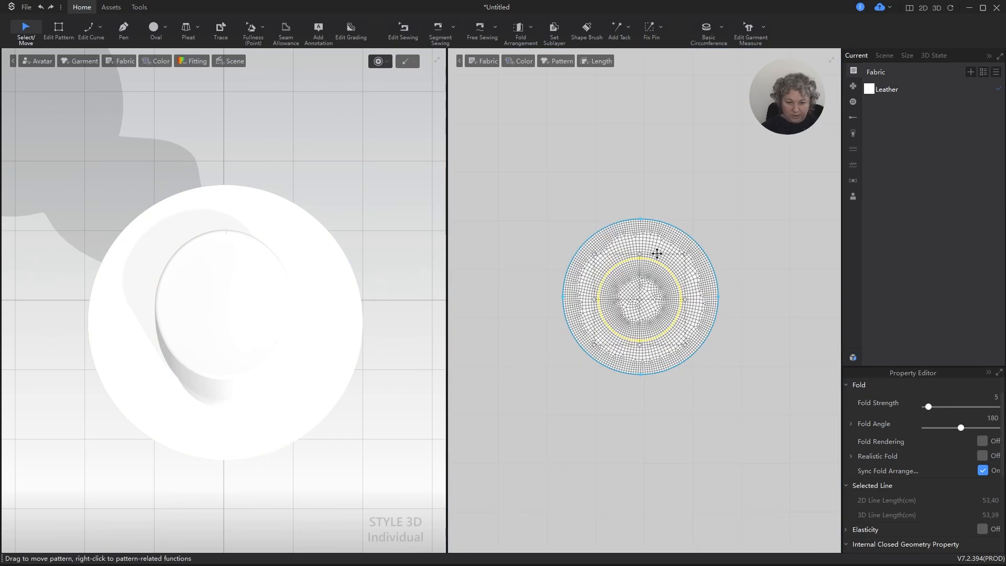
Try to nudge the resized inner circle on the brim, undo the move and deselect it.
{"action": "scroll", "coordinate": [668, 308], "scroll_direction": "up", "scroll_amount": 4}
{"action": "left_click_drag", "start_coordinate": [654, 252], "coordinate": [678, 247]}
{"action": "key", "text": "ctrl+z"}
{"action": "left_click", "coordinate": [652, 120]}
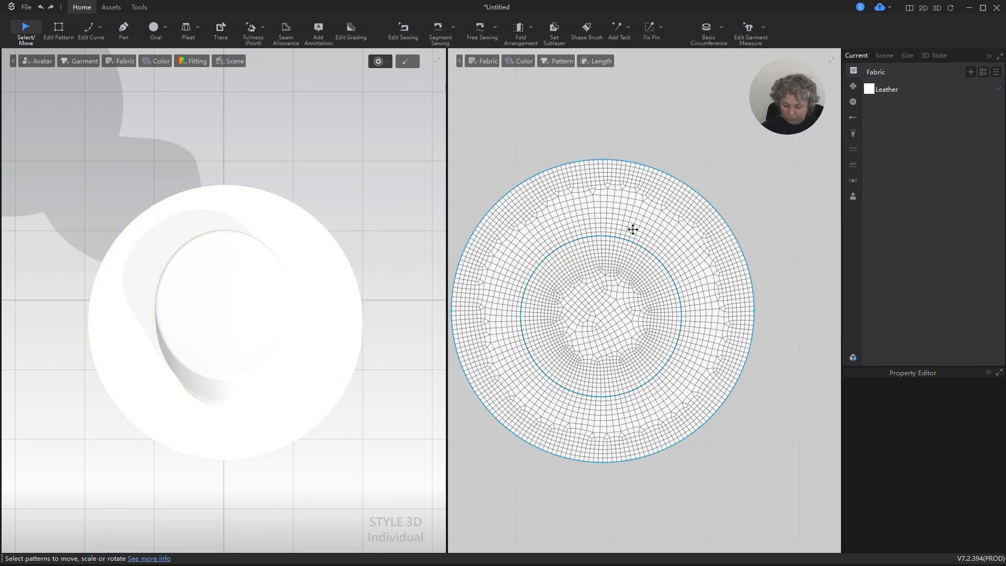
Draw vertical and horizontal centre lines across the brim circle, with the inner circle centred on their crossing.
{"action": "key", "text": "g"}
{"action": "left_click", "coordinate": [602, 160]}
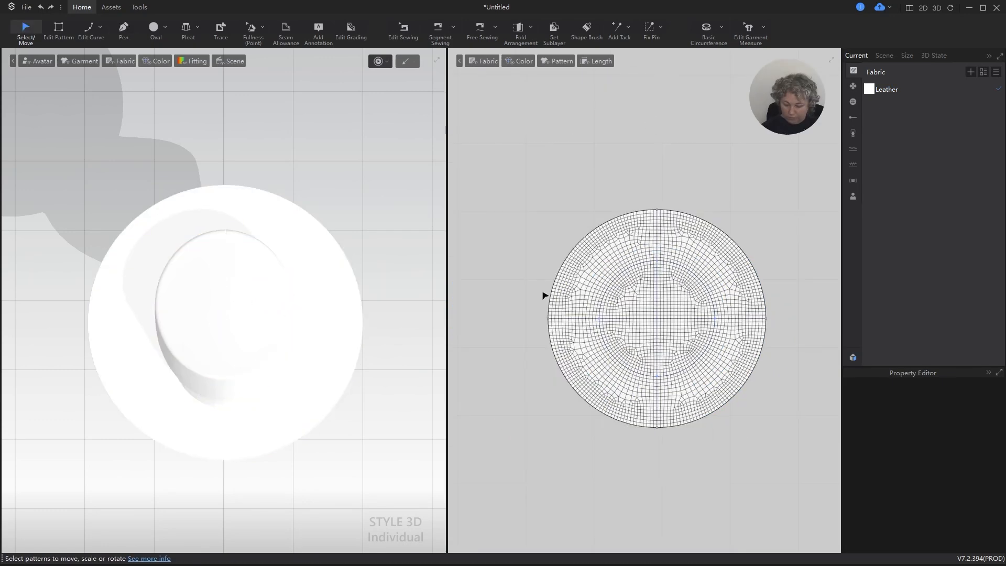
{"action": "scroll", "coordinate": [718, 298], "scroll_direction": "down", "scroll_amount": 2}
{"action": "key", "text": "d"}
Draw a tall, narrow rectangle beside the brim circle and align both patterns with Vertical Center.
{"action": "key", "text": "s"}
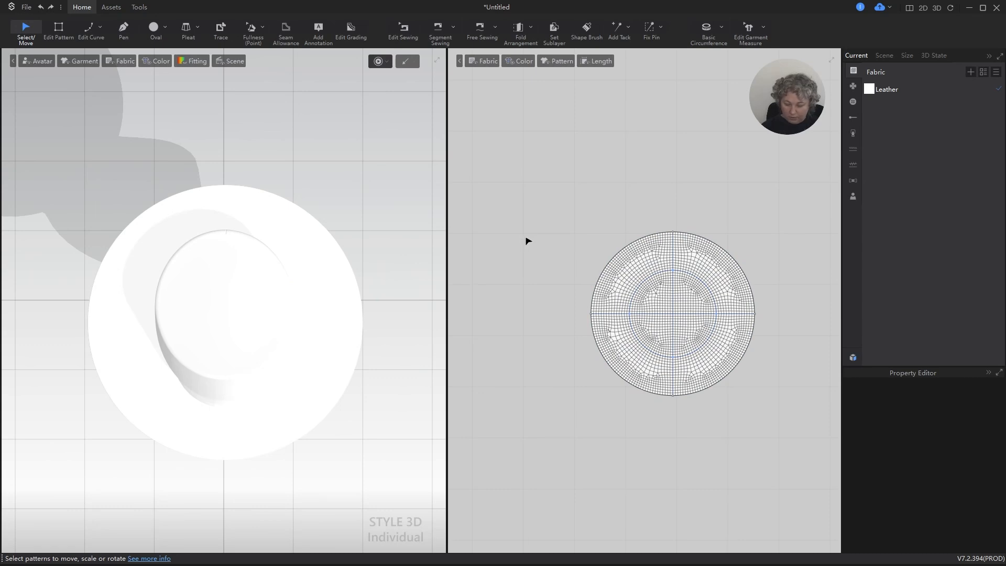
{"action": "left_click_drag", "start_coordinate": [524, 232], "coordinate": [560, 377]}
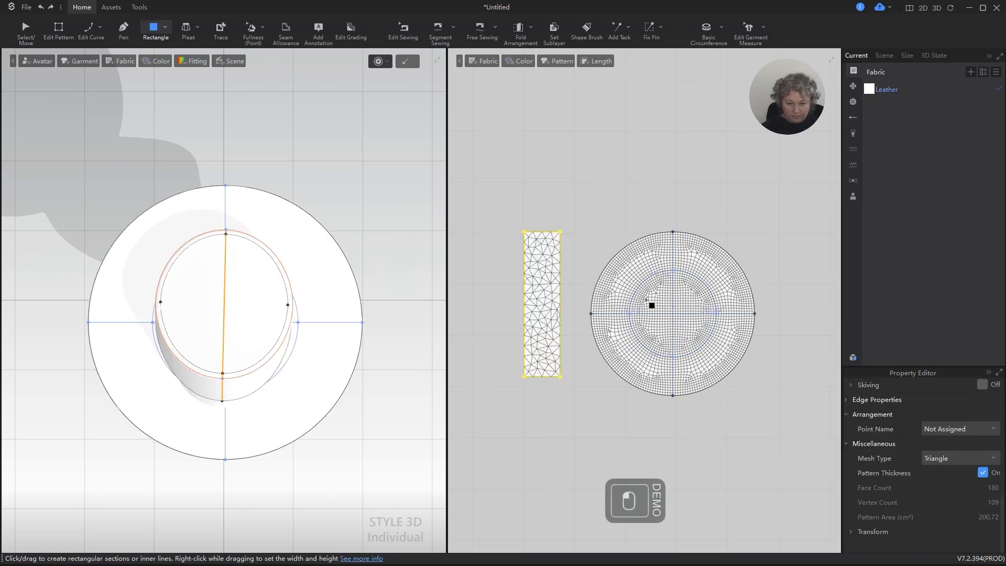
{"action": "key", "text": "a"}
{"action": "left_click", "coordinate": [622, 271]}
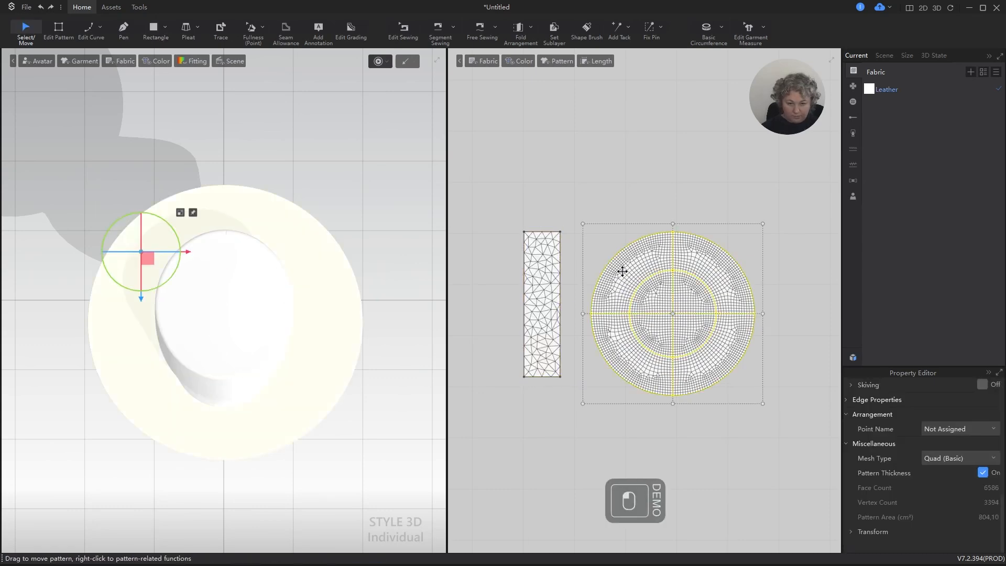
{"action": "left_click", "coordinate": [542, 262], "text": "shift"}
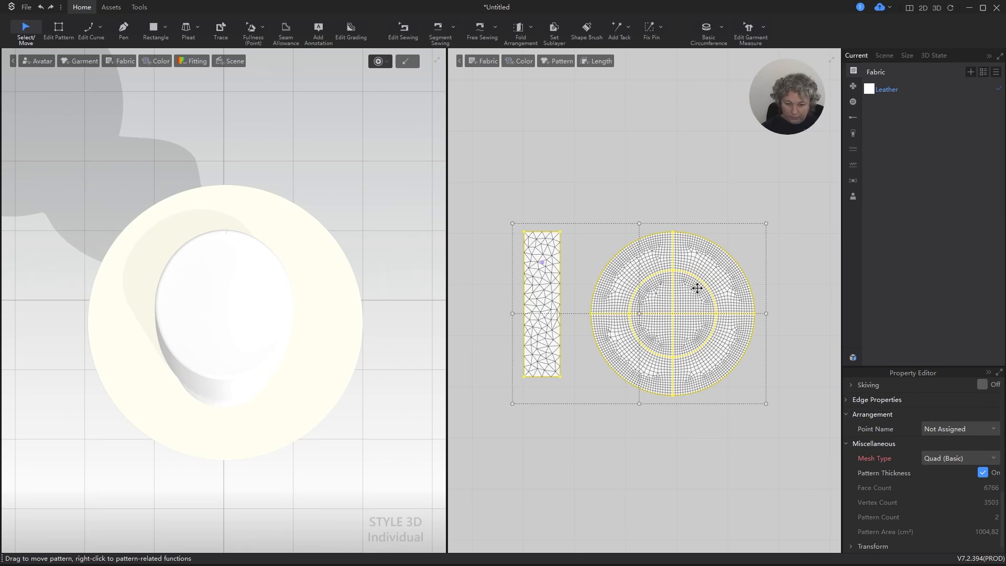
{"action": "right_click", "coordinate": [541, 275]}
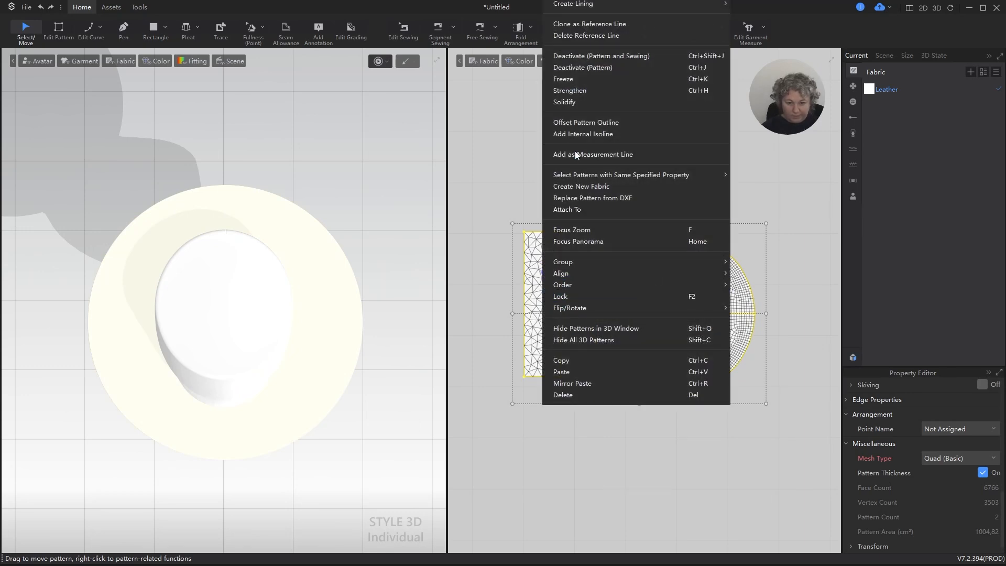
{"action": "mouse_move", "coordinate": [614, 278]}
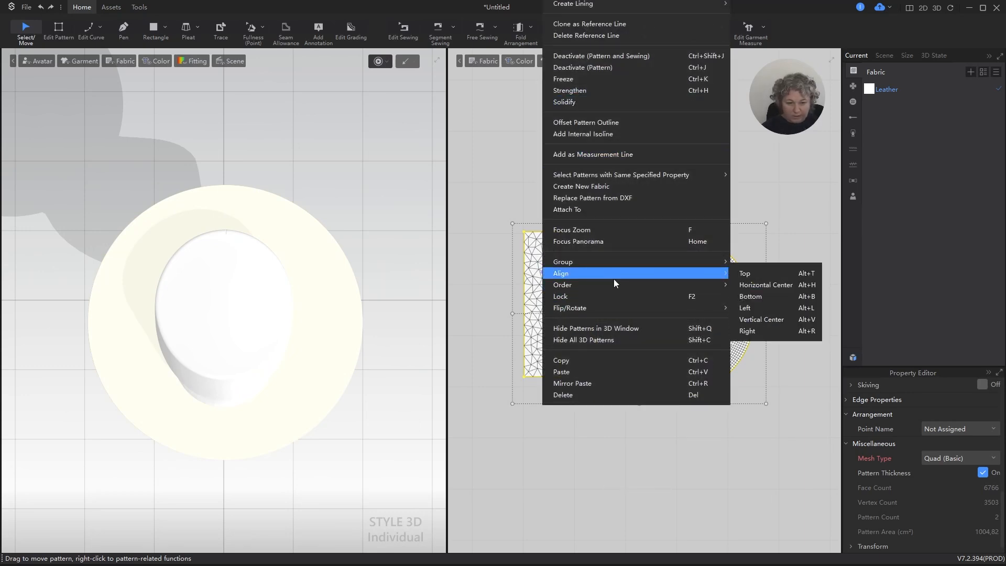
{"action": "left_click", "coordinate": [770, 321]}
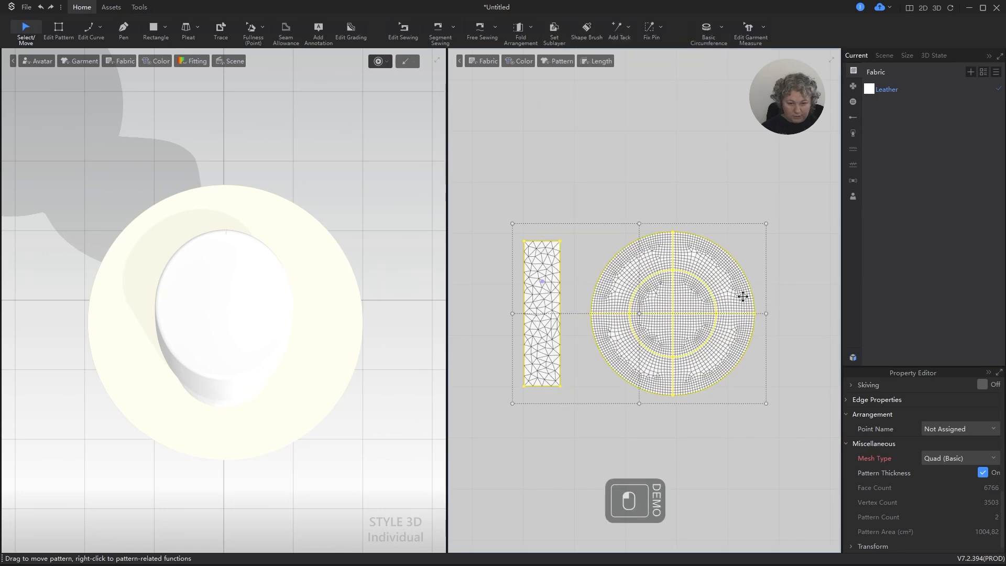
{"action": "left_click", "coordinate": [578, 160]}
Try to align the inner circle with the tall rectangle using Vertical Center, and delete the rectangle.
{"action": "left_click", "coordinate": [638, 288]}
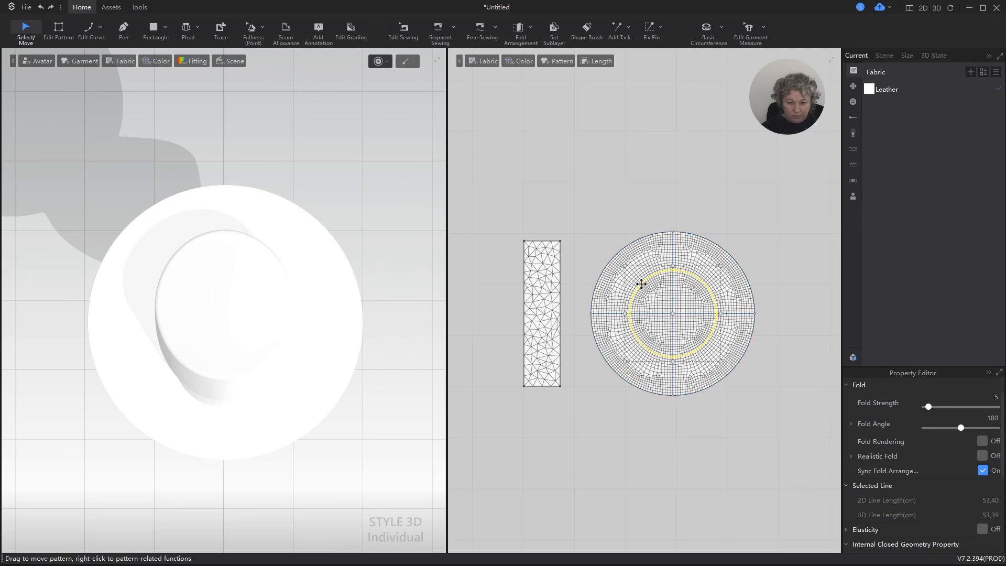
{"action": "left_click", "coordinate": [540, 287], "text": "shift"}
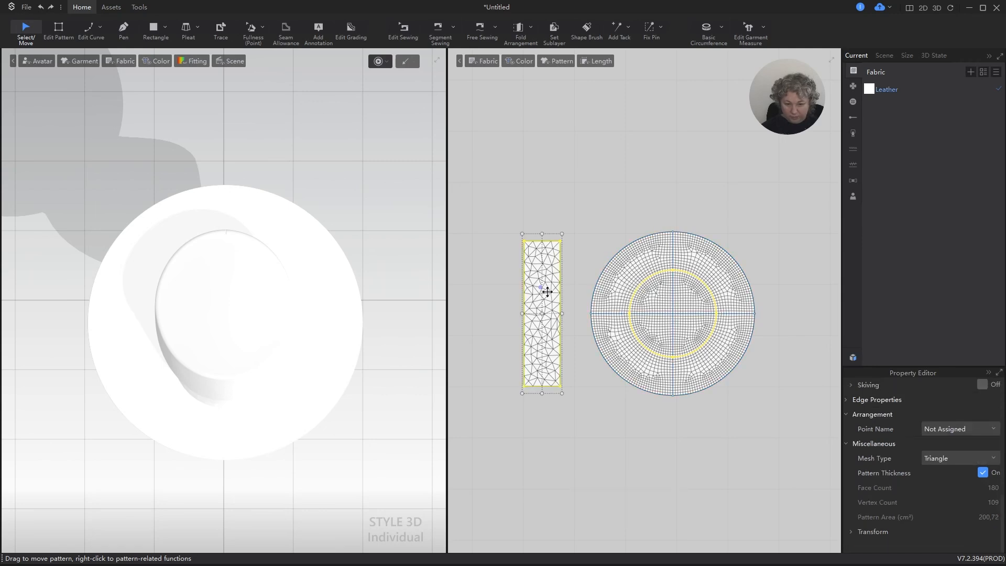
{"action": "right_click", "coordinate": [645, 284]}
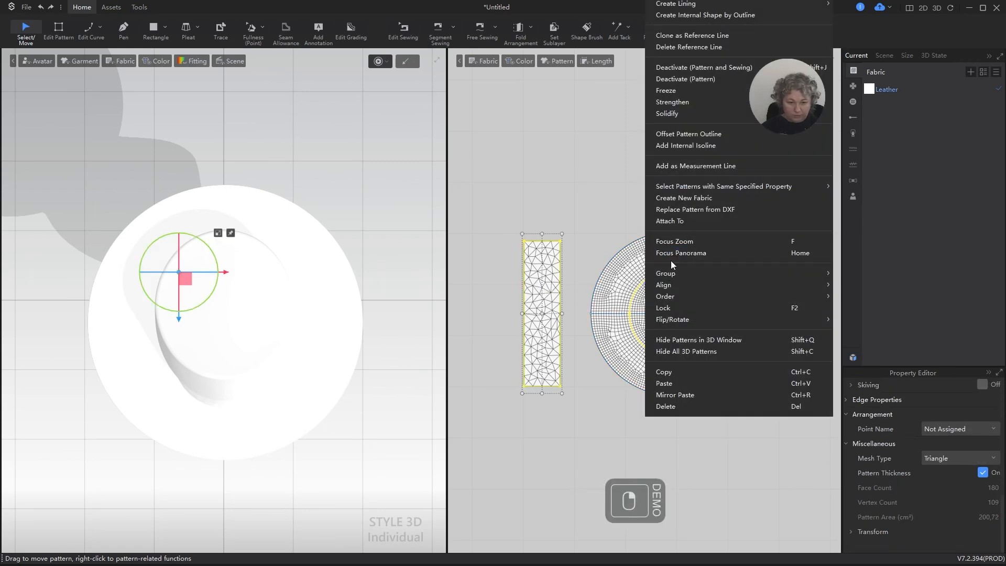
{"action": "mouse_move", "coordinate": [676, 284]}
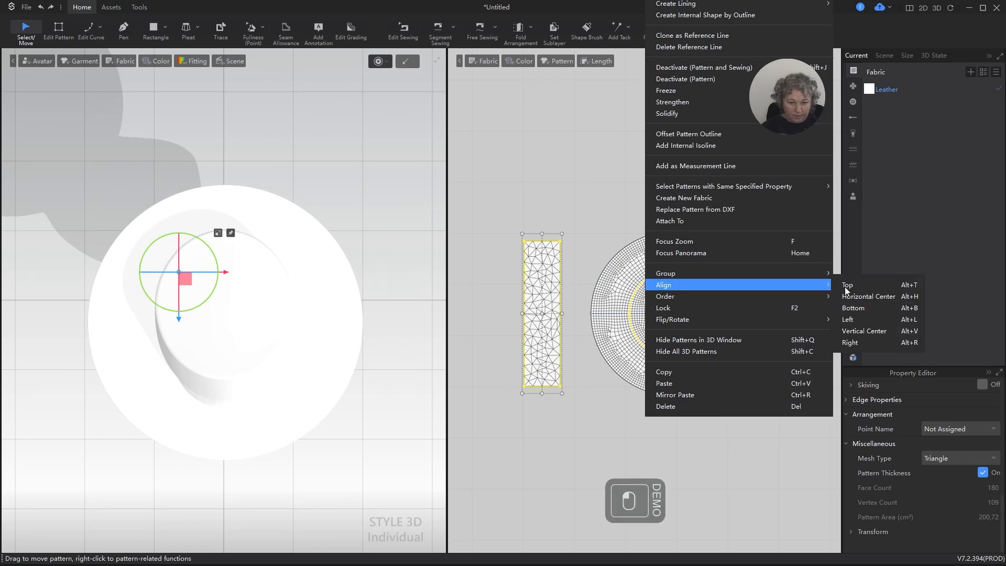
{"action": "left_click", "coordinate": [863, 330]}
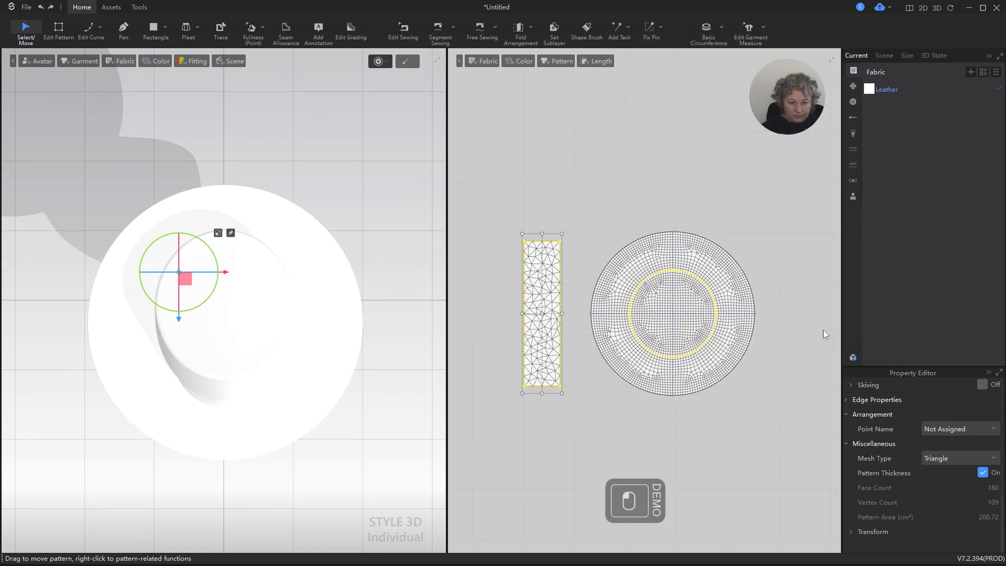
{"action": "left_click", "coordinate": [595, 187]}
{"action": "left_click", "coordinate": [542, 292]}
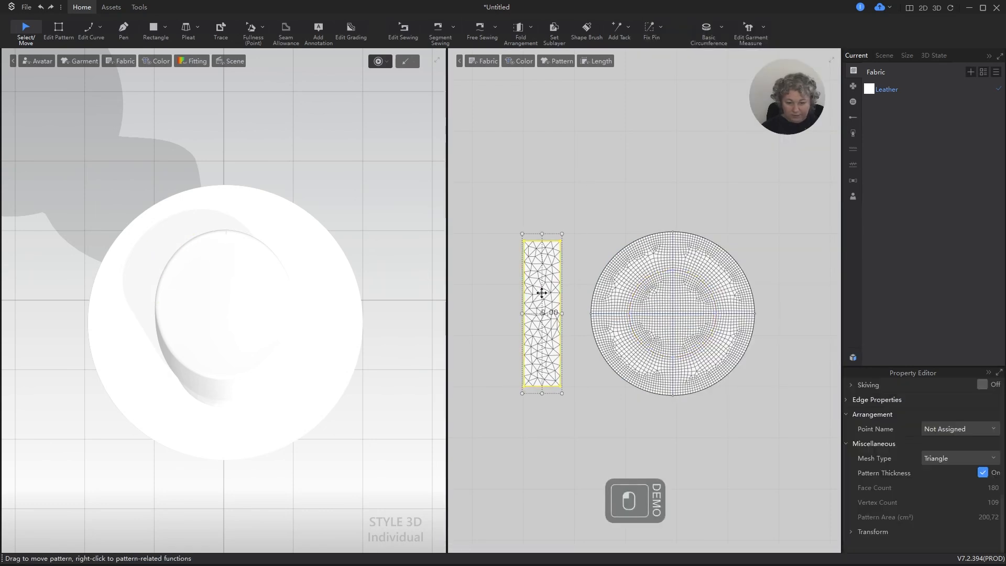
{"action": "key", "text": "Delete"}
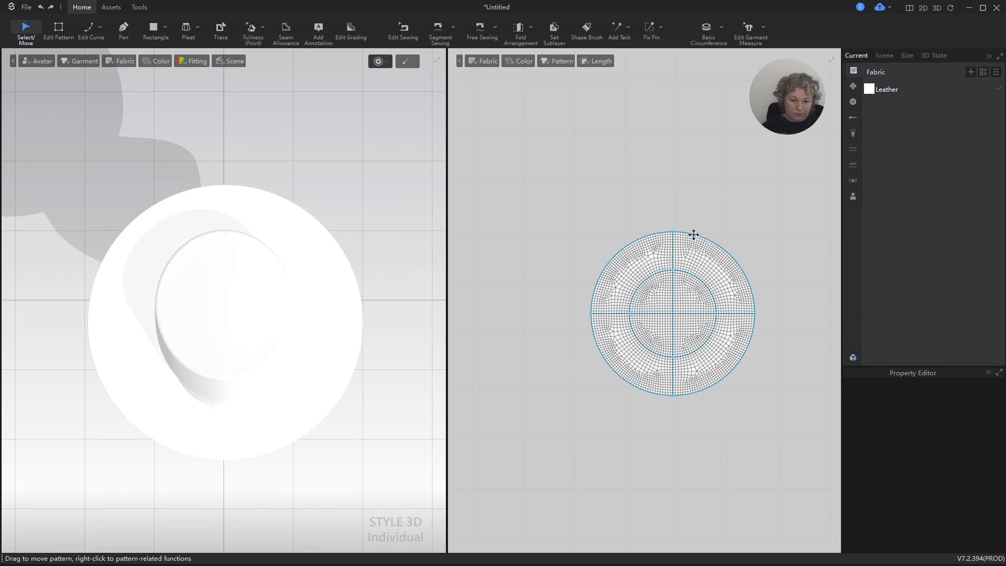
Draw a wide, shallow rectangle above the brim circle and align both patterns with Horizontal Center.
{"action": "scroll", "coordinate": [703, 269], "scroll_direction": "up", "scroll_amount": 3}
{"action": "scroll", "coordinate": [493, 270], "scroll_direction": "down", "scroll_amount": 3}
{"action": "scroll", "coordinate": [496, 198], "scroll_direction": "up", "scroll_amount": 2}
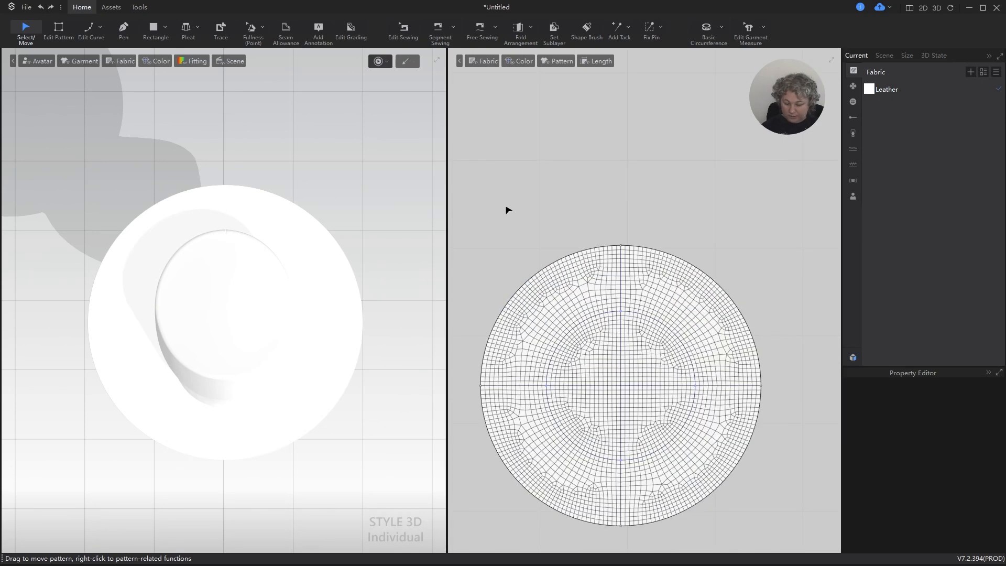
{"action": "scroll", "coordinate": [504, 208], "scroll_direction": "down", "scroll_amount": 1}
{"action": "key", "text": "s"}
{"action": "mouse_move", "coordinate": [496, 153]}
{"action": "left_mouse_down"}
{"action": "mouse_move", "coordinate": [683, 201]}
{"action": "mouse_move", "coordinate": [690, 187]}
{"action": "left_mouse_up"}
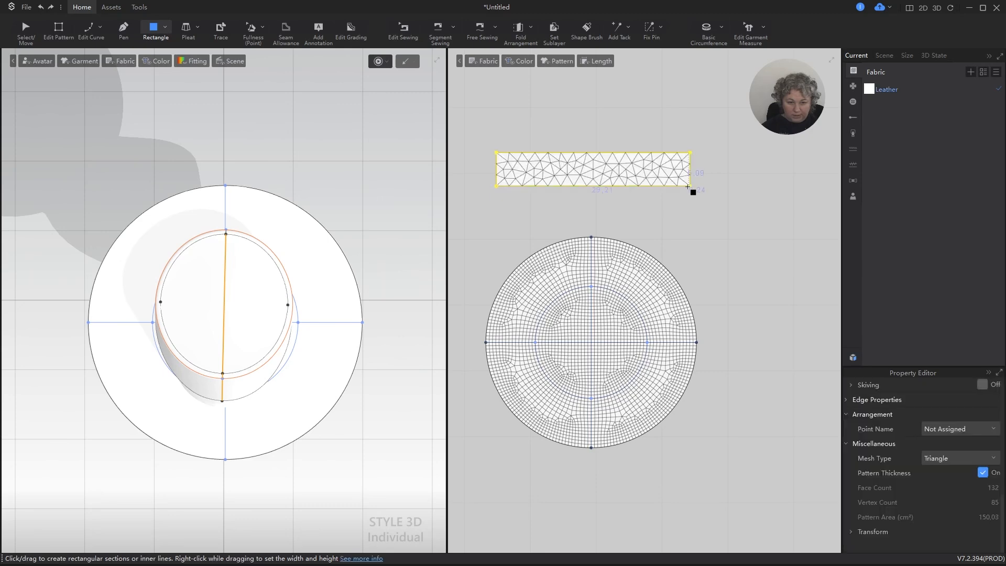
{"action": "key", "text": "a"}
{"action": "left_click", "coordinate": [640, 256], "text": "shift"}
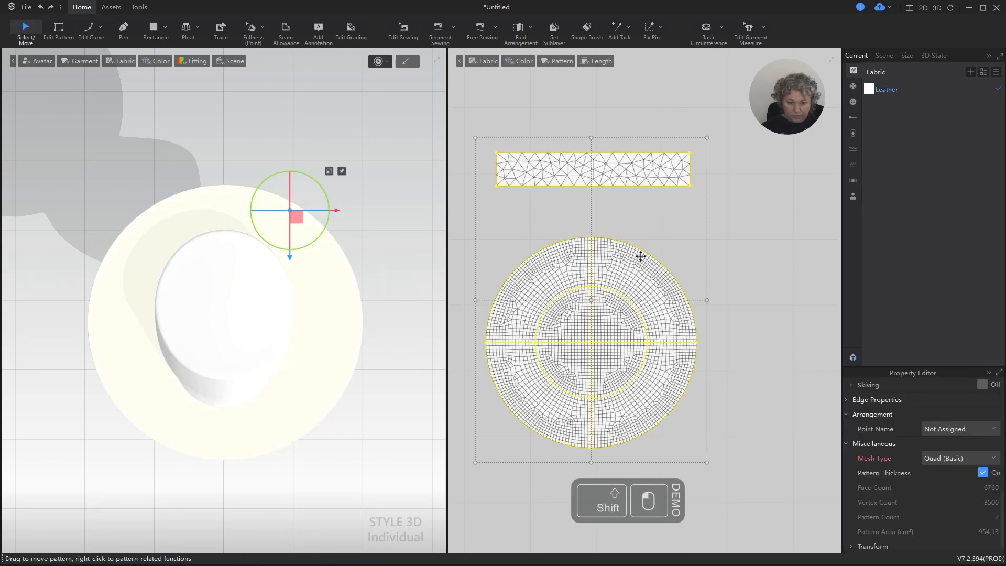
{"action": "right_click", "coordinate": [640, 256]}
{"action": "mouse_move", "coordinate": [672, 273]}
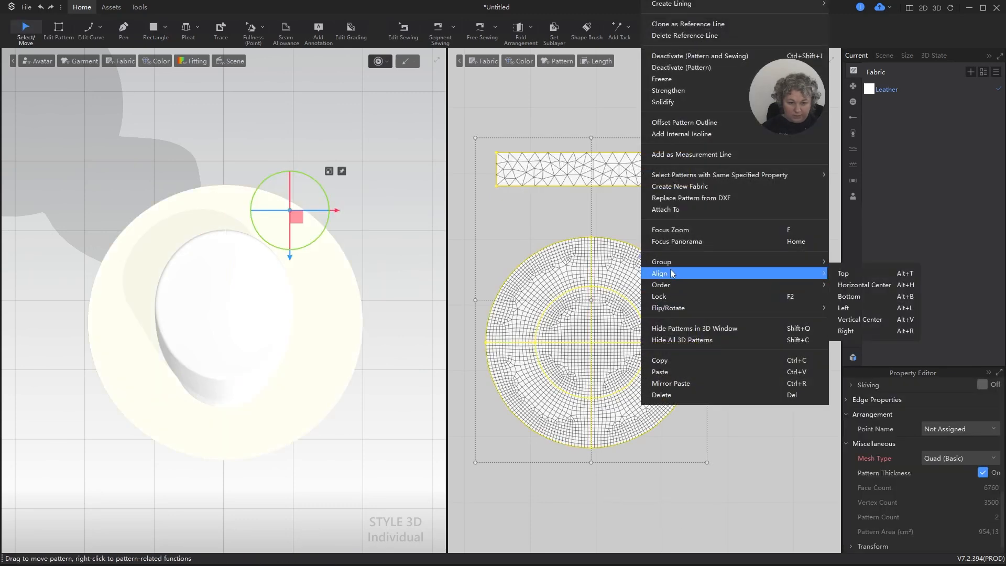
{"action": "left_click", "coordinate": [849, 284]}
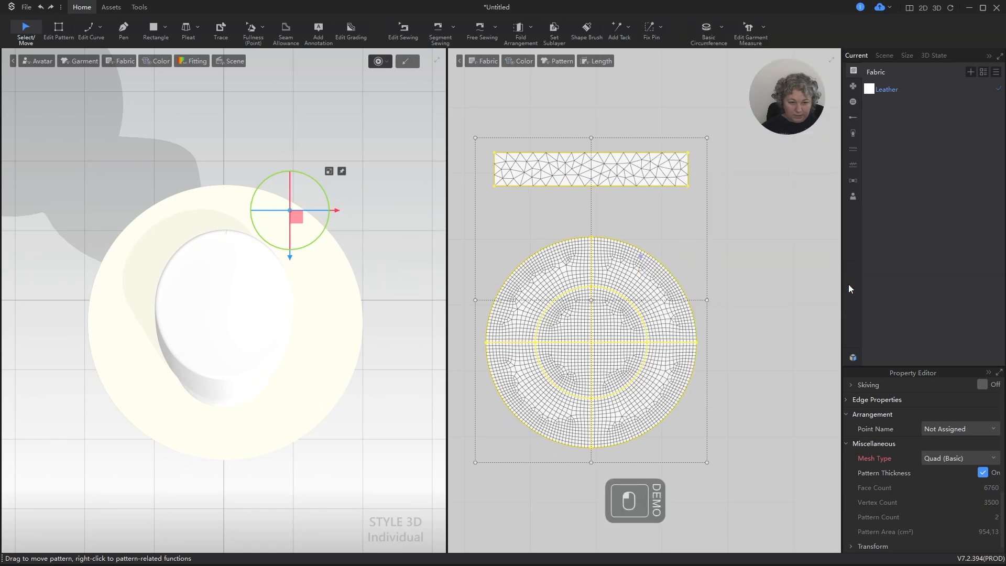
{"action": "left_click", "coordinate": [648, 244]}
Try to align the inner circle with the wide rectangle using Horizontal Center, and clear the selection.
{"action": "left_click", "coordinate": [606, 287]}
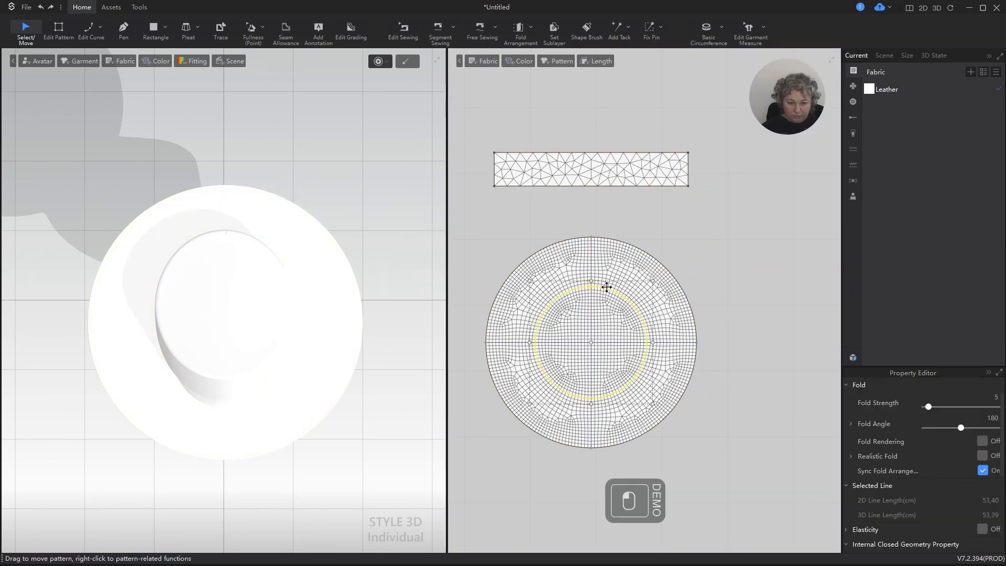
{"action": "left_click", "coordinate": [606, 168]}
{"action": "right_click", "coordinate": [606, 168]}
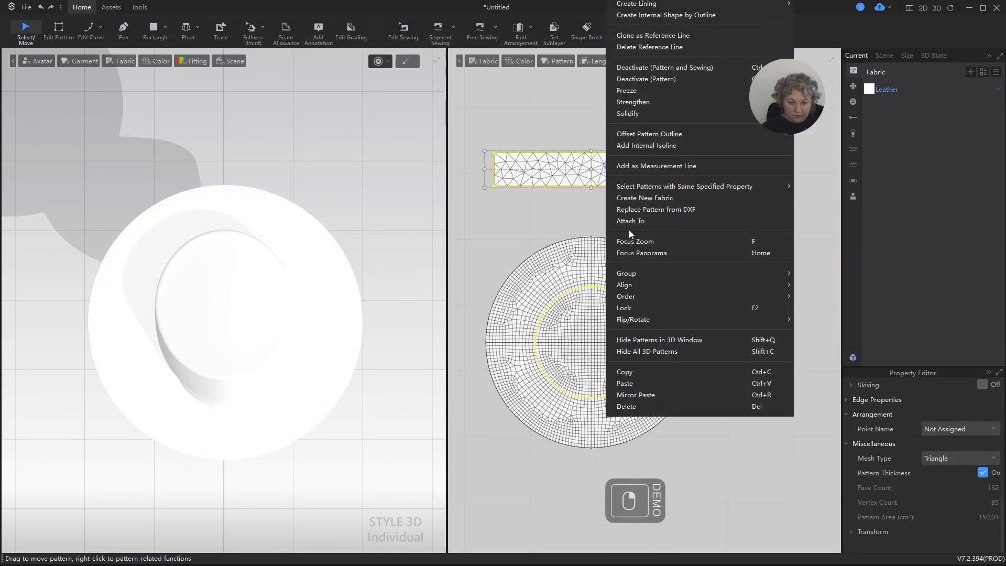
{"action": "mouse_move", "coordinate": [627, 284]}
{"action": "left_click", "coordinate": [817, 295]}
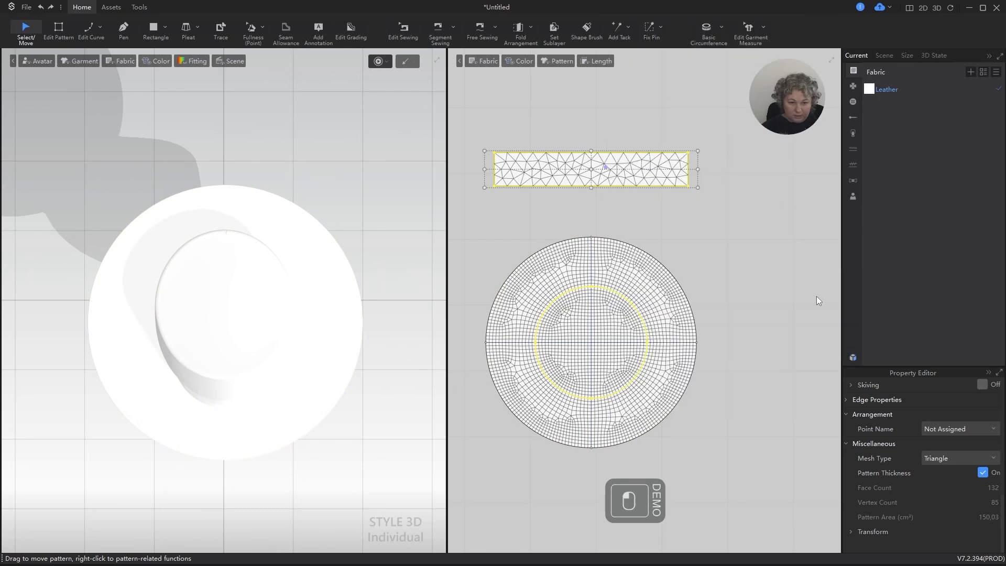
{"action": "left_click", "coordinate": [683, 256]}
Delete the two centre lines on the brim circle and the wide rectangle above it.
{"action": "left_click", "coordinate": [591, 257]}
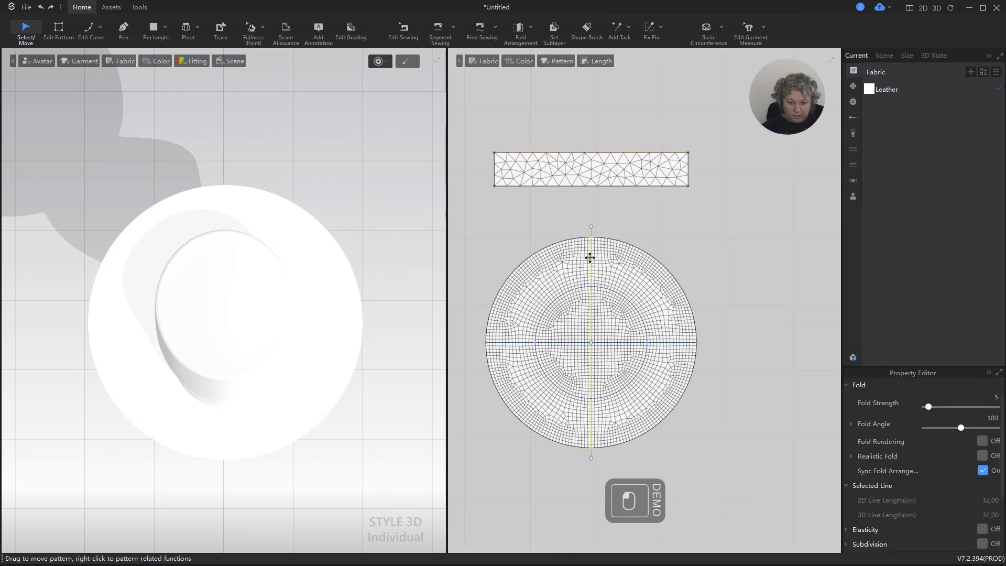
{"action": "left_click", "coordinate": [661, 341], "text": "shift"}
{"action": "key", "text": "Delete"}
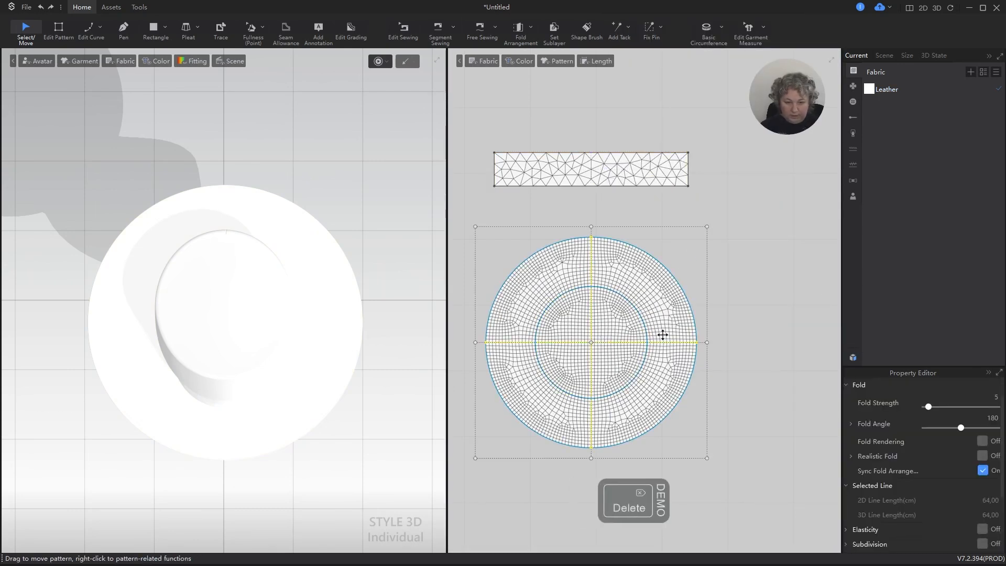
{"action": "left_click", "coordinate": [607, 289]}
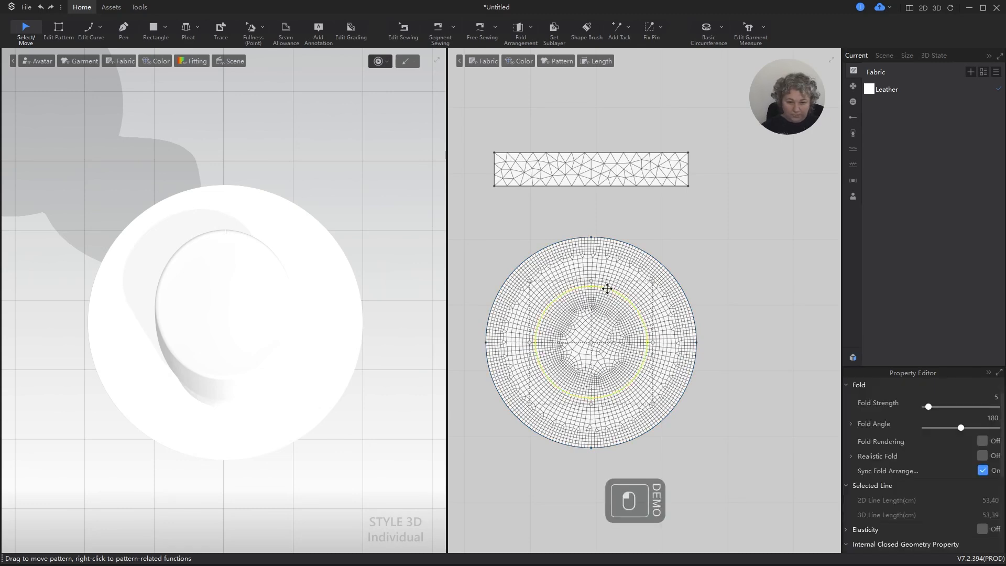
{"action": "key", "text": "ctrl+z"}
{"action": "left_click", "coordinate": [646, 158]}
{"action": "key", "text": "Delete"}
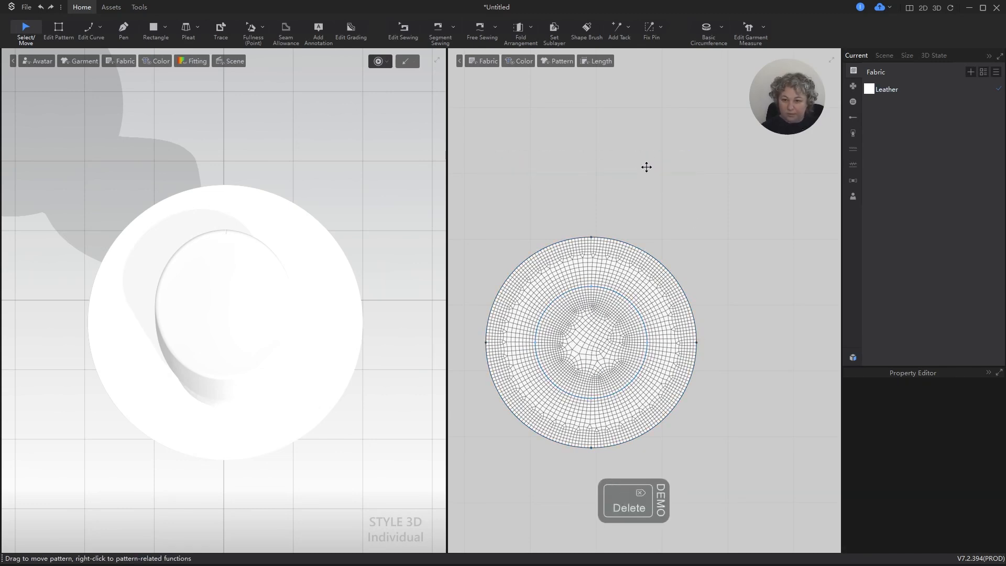
Convert the inner circle of the brim to a hole.
{"action": "left_click", "coordinate": [610, 292]}
{"action": "right_click", "coordinate": [612, 296]}
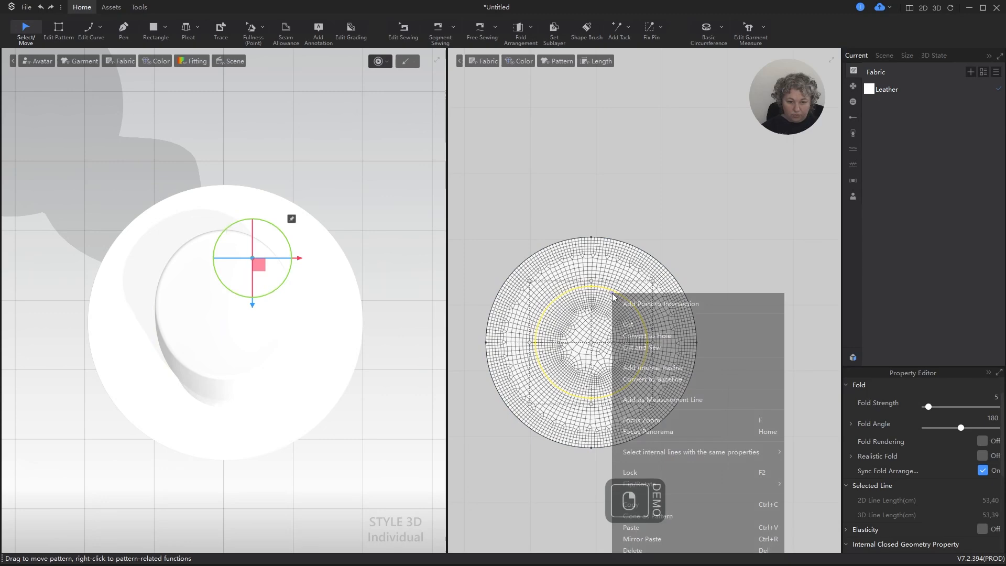
{"action": "left_click", "coordinate": [640, 336]}
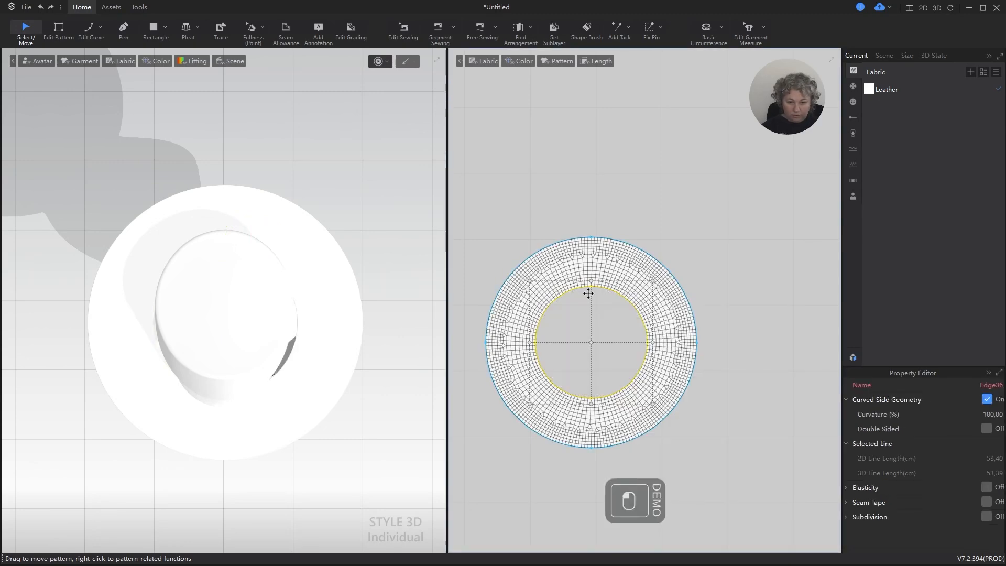
Freeze the crown's top and side band patterns in the 3D view.
{"action": "right_click_drag", "start_coordinate": [346, 309], "coordinate": [317, 397]}
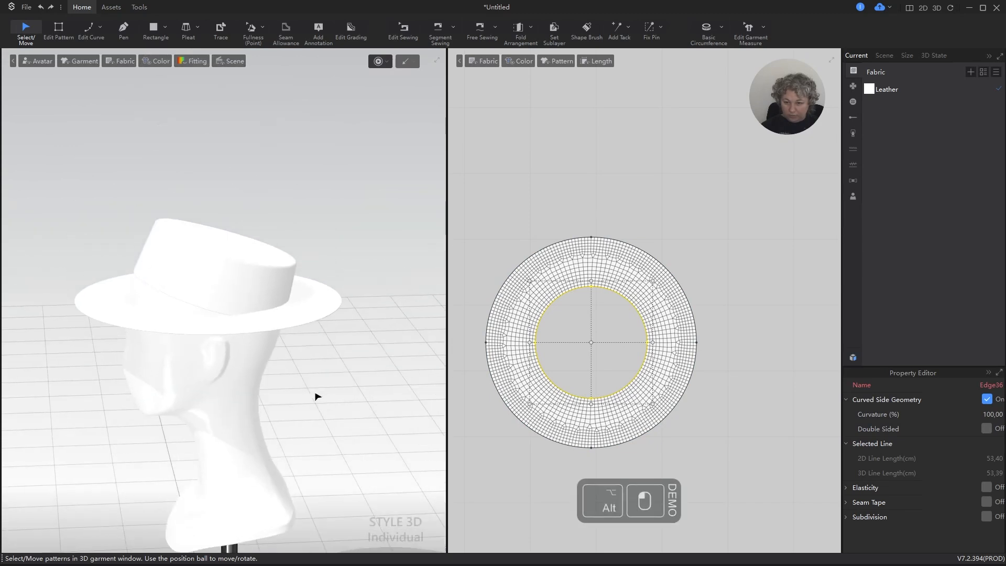
{"action": "left_click", "coordinate": [237, 274]}
{"action": "left_click", "coordinate": [185, 235], "text": "shift"}
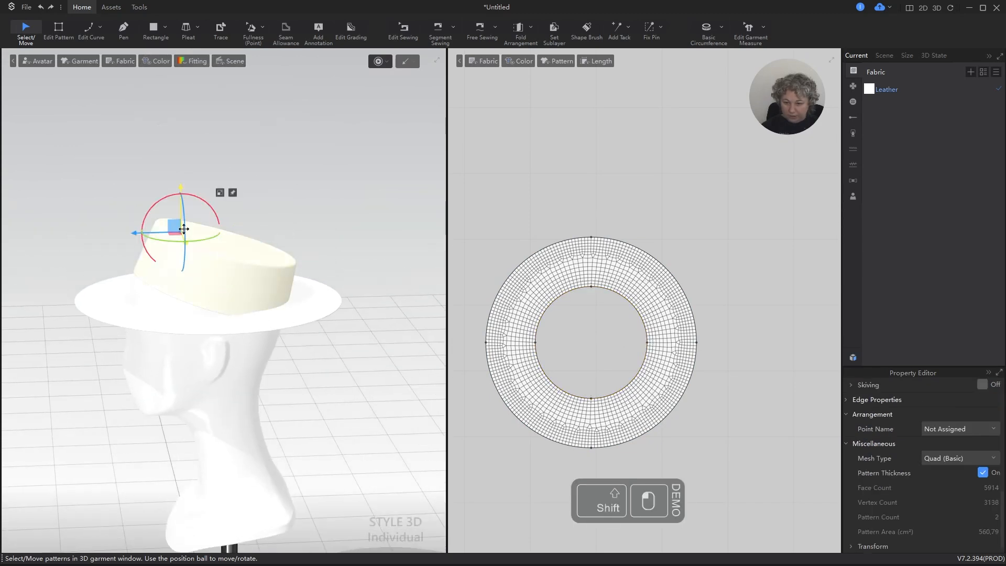
{"action": "key", "text": "ctrl+k"}
Move the brim in the 3D view toward the lower edge of the crown's side band, checking it from the front and side.
{"action": "left_click", "coordinate": [296, 320]}
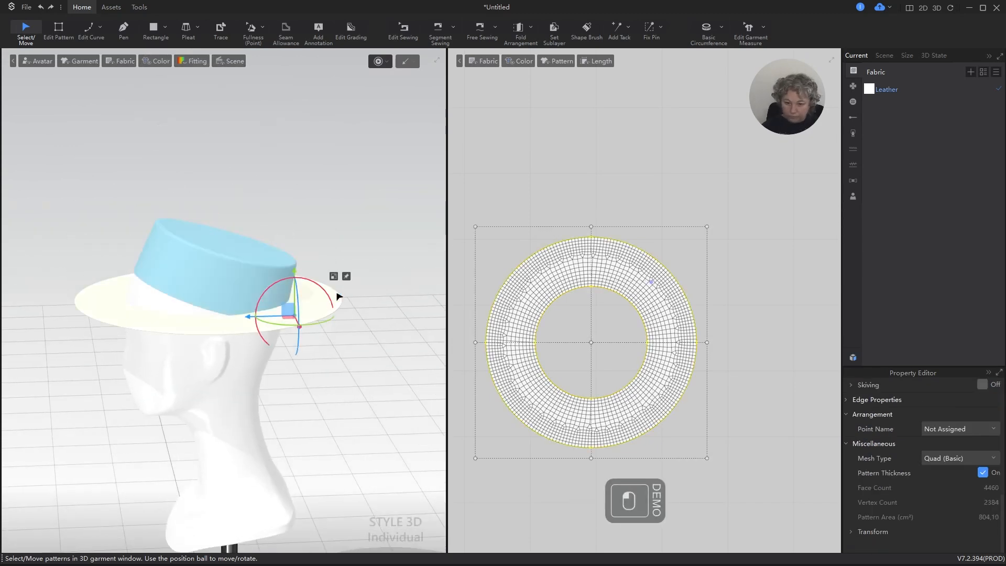
{"action": "key", "text": "KP_2"}
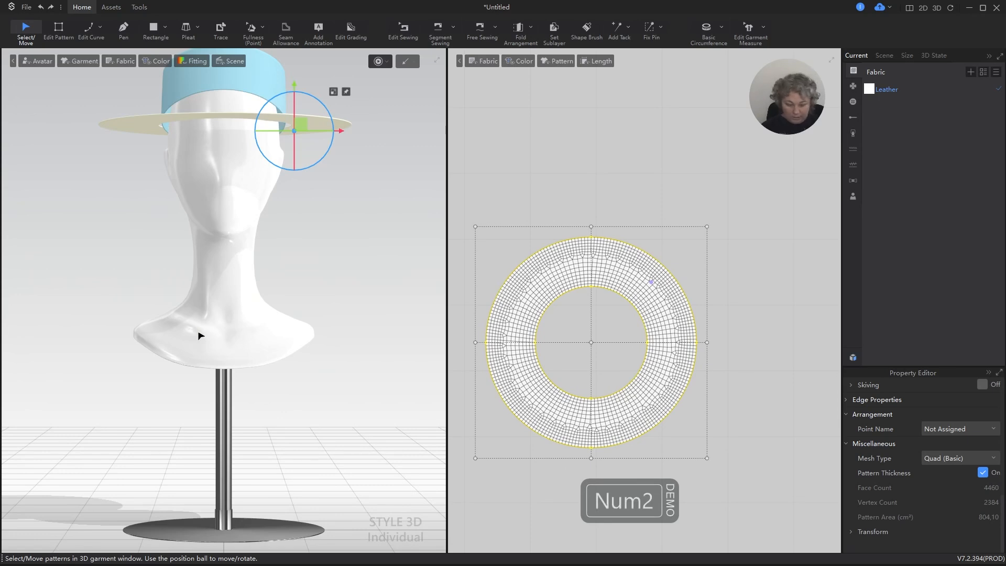
{"action": "key", "text": "KP_4"}
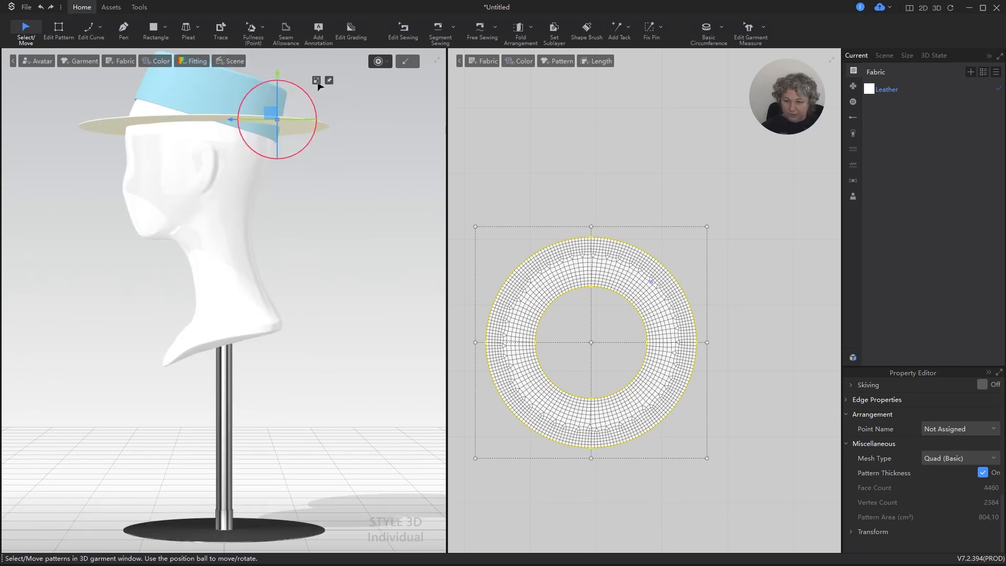
{"action": "left_click_drag", "start_coordinate": [306, 90], "coordinate": [268, 137]}
{"action": "right_click_drag", "start_coordinate": [336, 144], "coordinate": [266, 177]}
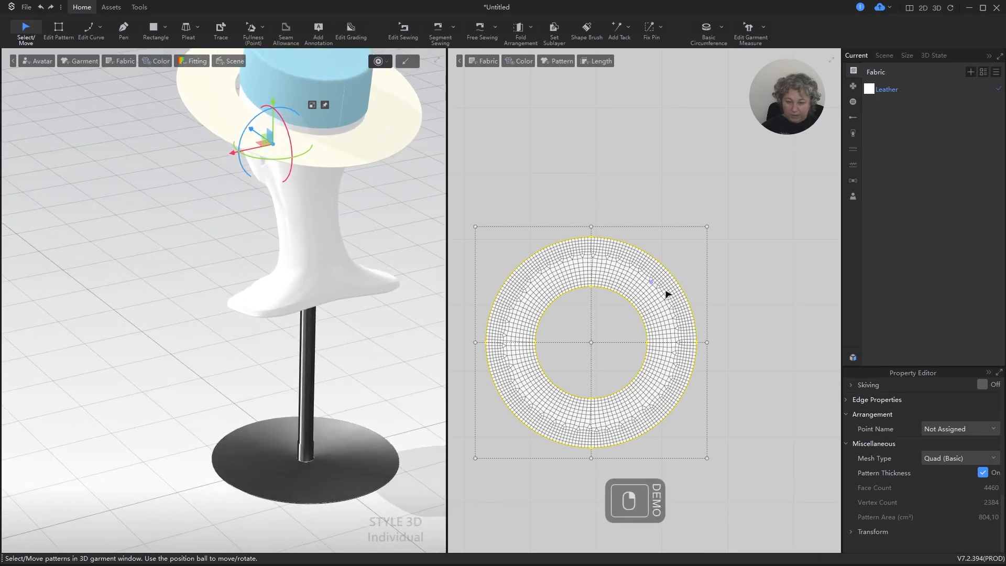
Measure the combined length of the two edges along the left half of the brim's opening with Edit Pattern.
{"action": "scroll", "coordinate": [647, 312], "scroll_direction": "down", "scroll_amount": 10}
{"action": "scroll", "coordinate": [630, 311], "scroll_direction": "up", "scroll_amount": 9}
{"action": "key", "text": "z"}
{"action": "scroll", "coordinate": [611, 348], "scroll_direction": "up", "scroll_amount": 4}
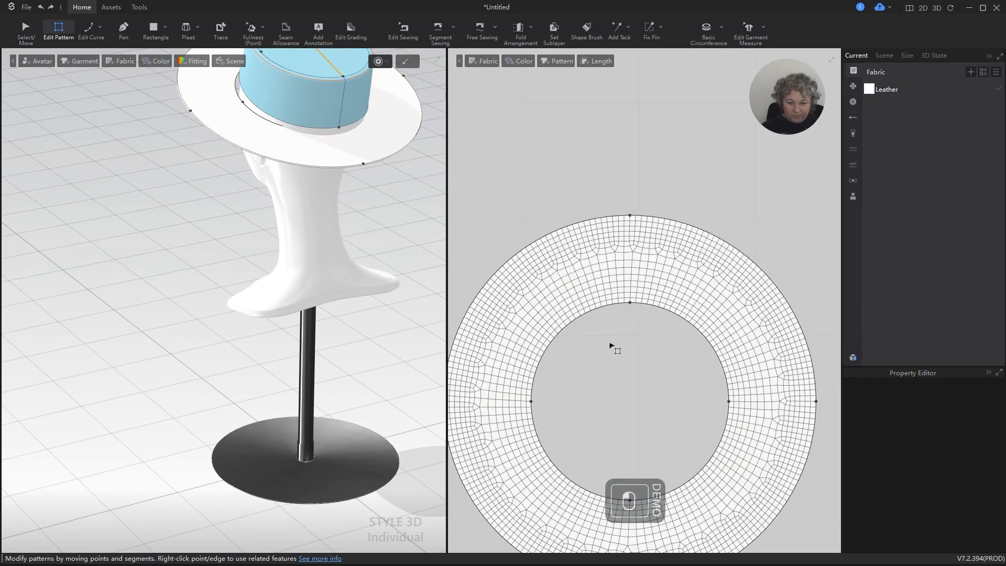
{"action": "left_click", "coordinate": [580, 320]}
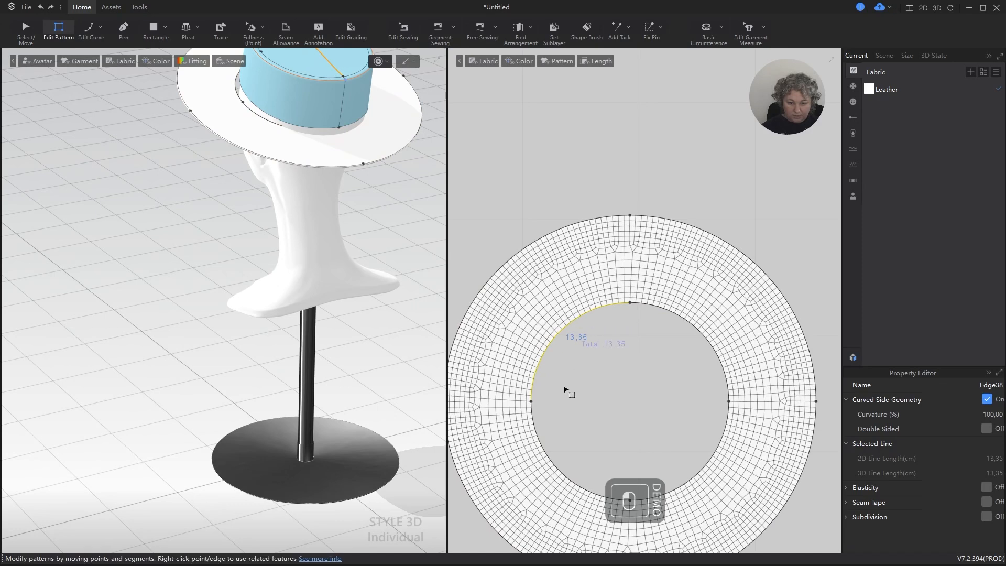
{"action": "left_click", "coordinate": [543, 443], "text": "shift"}
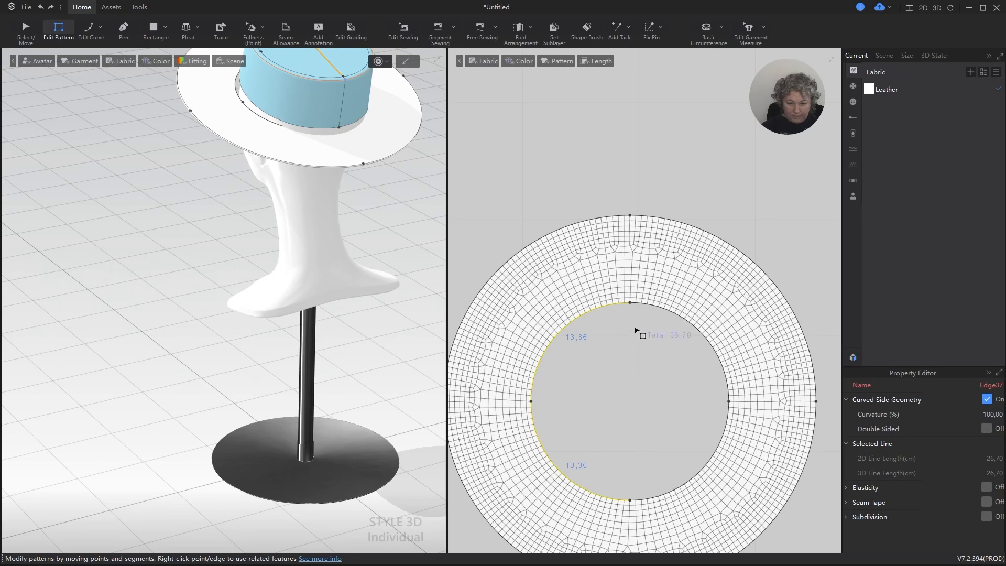
Scale the brim's inner circle to 17.20 cm in width and height.
{"action": "key", "text": "a"}
{"action": "left_click", "coordinate": [589, 317]}
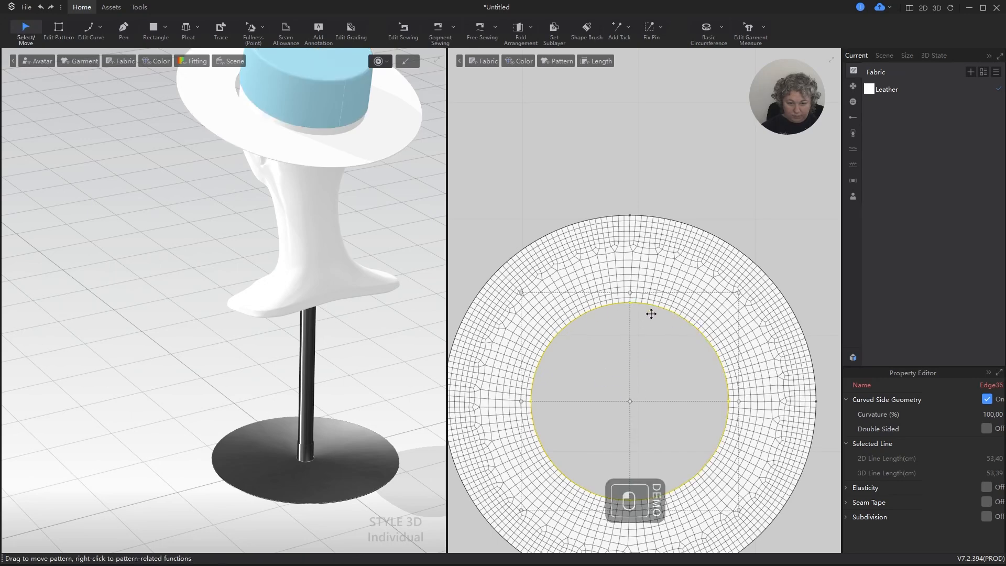
{"action": "left_click", "coordinate": [630, 407]}
{"action": "scroll", "coordinate": [497, 317], "scroll_direction": "up", "scroll_amount": 8}
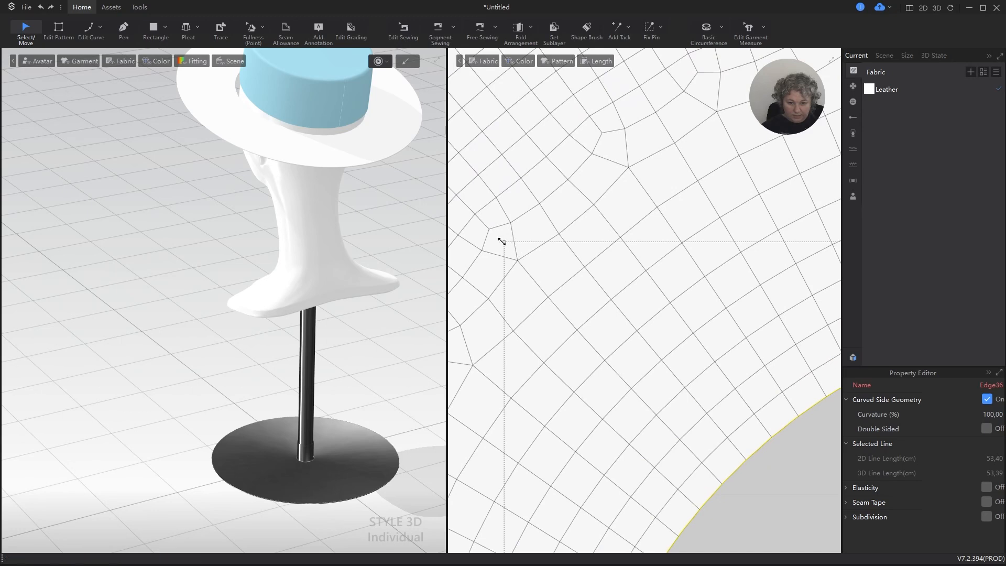
{"action": "left_click_drag", "start_coordinate": [503, 242], "coordinate": [498, 238]}
{"action": "right_click", "coordinate": [492, 232]}
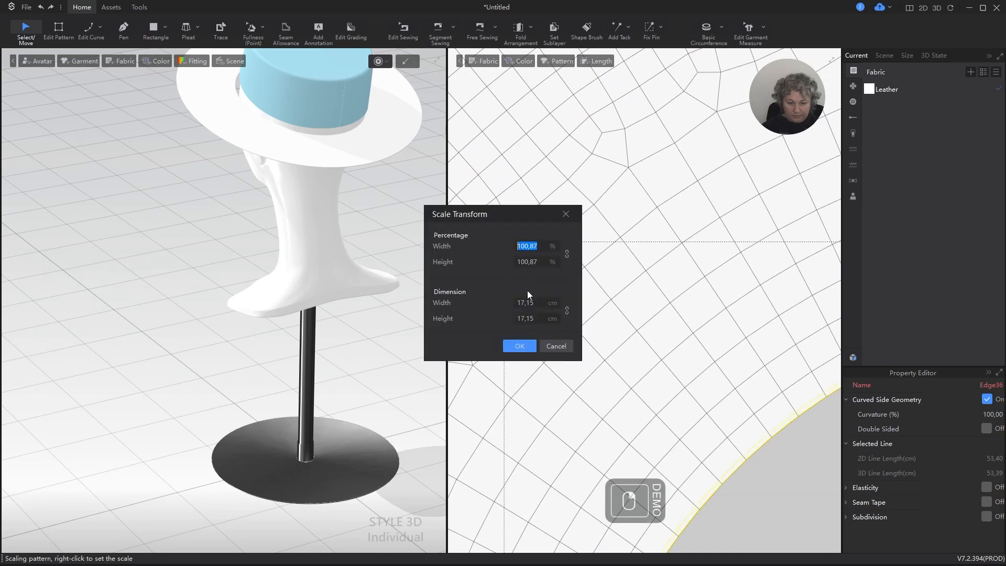
{"action": "left_click", "coordinate": [540, 301]}
{"action": "key", "text": "Right"}
{"action": "key", "text": "Right"}
{"action": "key", "text": "Right"}
{"action": "key", "text": "shift+Right"}
{"action": "key", "text": "shift+Right"}
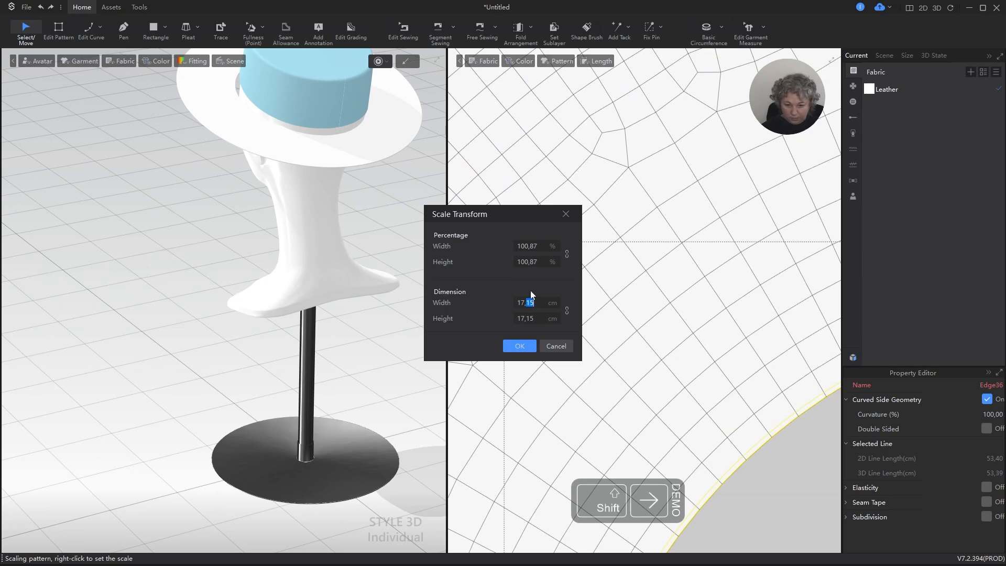
{"action": "type", "text": "20"}
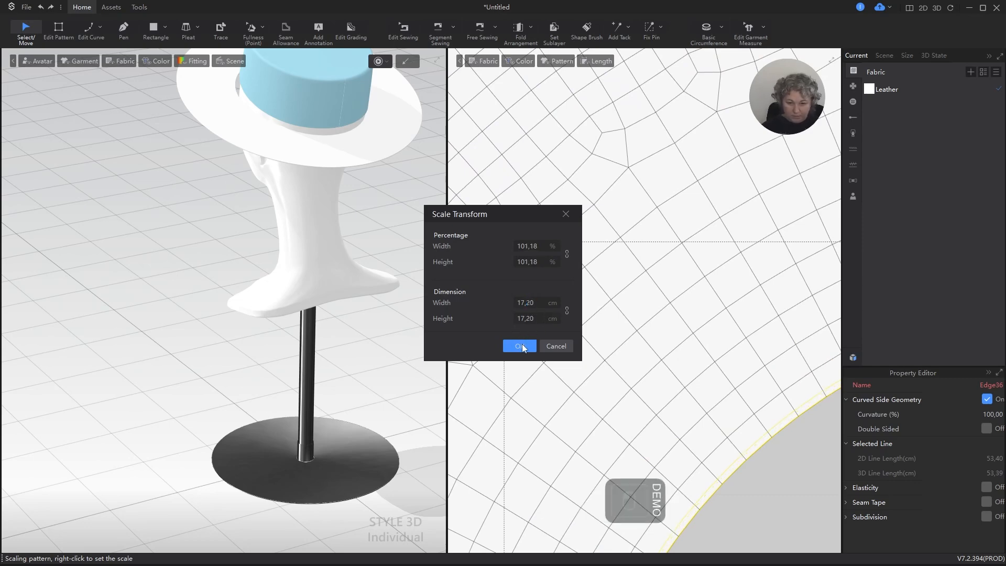
{"action": "left_click", "coordinate": [520, 345]}
Check the combined length of the resized opening's two left-half edges.
{"action": "scroll", "coordinate": [549, 329], "scroll_direction": "down", "scroll_amount": 10}
{"action": "key", "text": "z"}
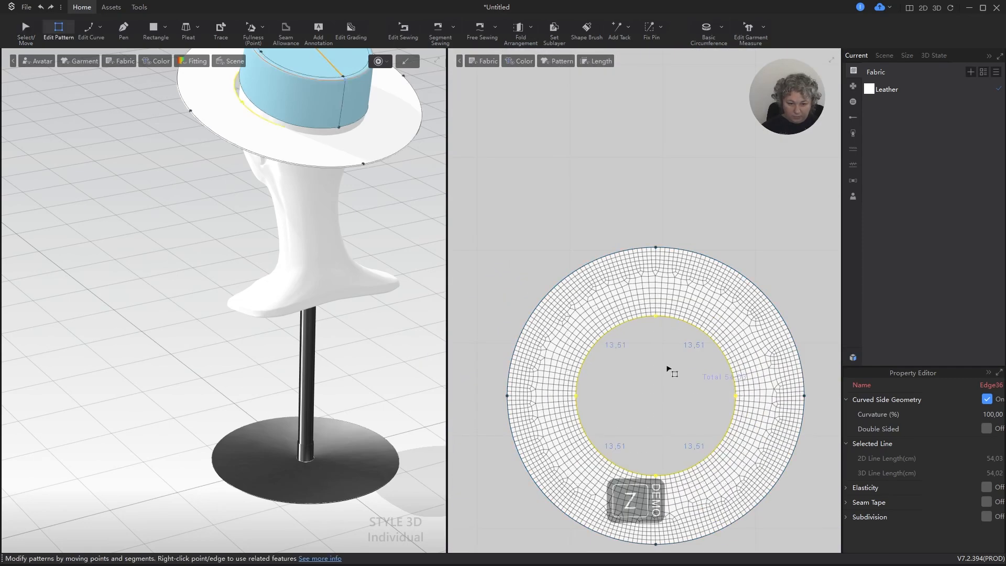
{"action": "left_click", "coordinate": [614, 372]}
{"action": "scroll", "coordinate": [611, 364], "scroll_direction": "up", "scroll_amount": 3}
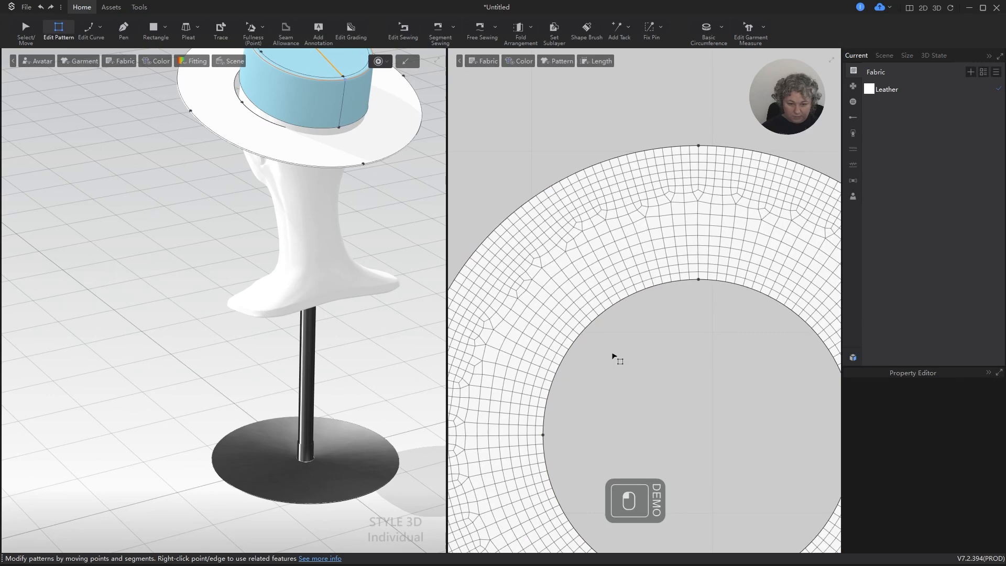
{"action": "left_click", "coordinate": [600, 318]}
{"action": "left_click", "coordinate": [552, 487], "text": "shift"}
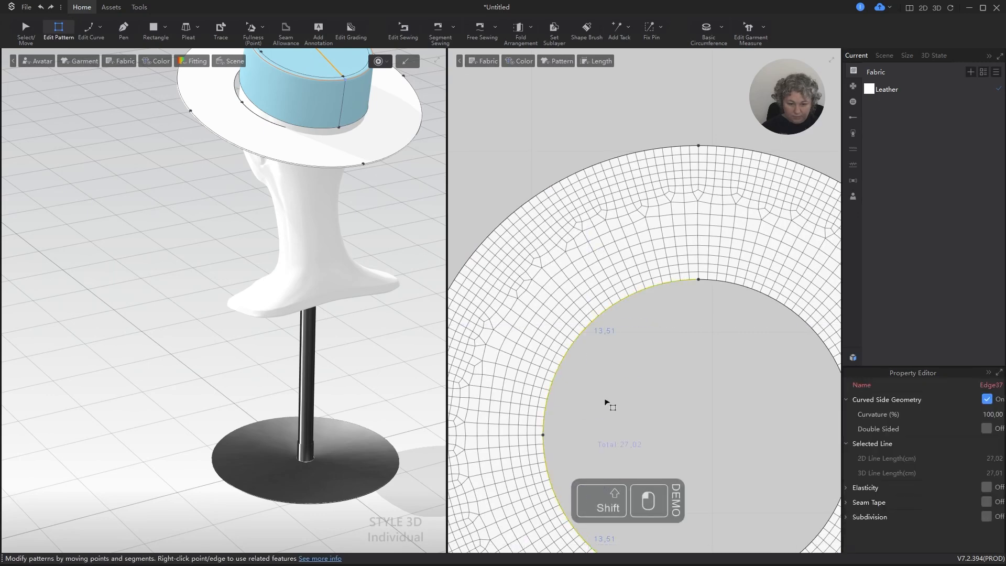
Scale the brim's inner circle to 17.18 cm in width and height, and show its edge lengths.
{"action": "scroll", "coordinate": [576, 335], "scroll_direction": "down", "scroll_amount": 3}
{"action": "key", "text": "a"}
{"action": "scroll", "coordinate": [590, 339], "scroll_direction": "up", "scroll_amount": 1}
{"action": "left_click", "coordinate": [578, 322]}
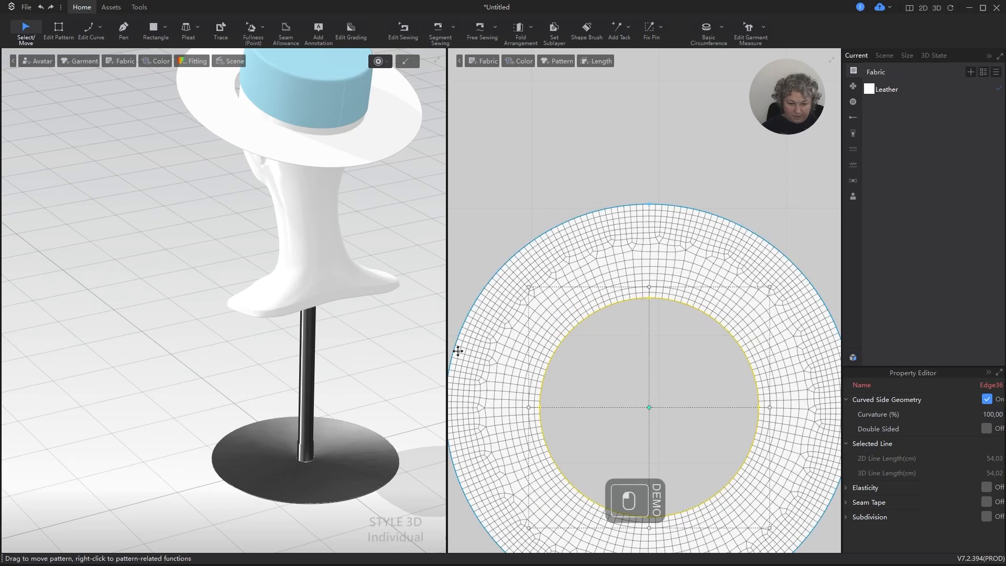
{"action": "scroll", "coordinate": [528, 310], "scroll_direction": "up", "scroll_amount": 4}
{"action": "scroll", "coordinate": [534, 256], "scroll_direction": "up", "scroll_amount": 4}
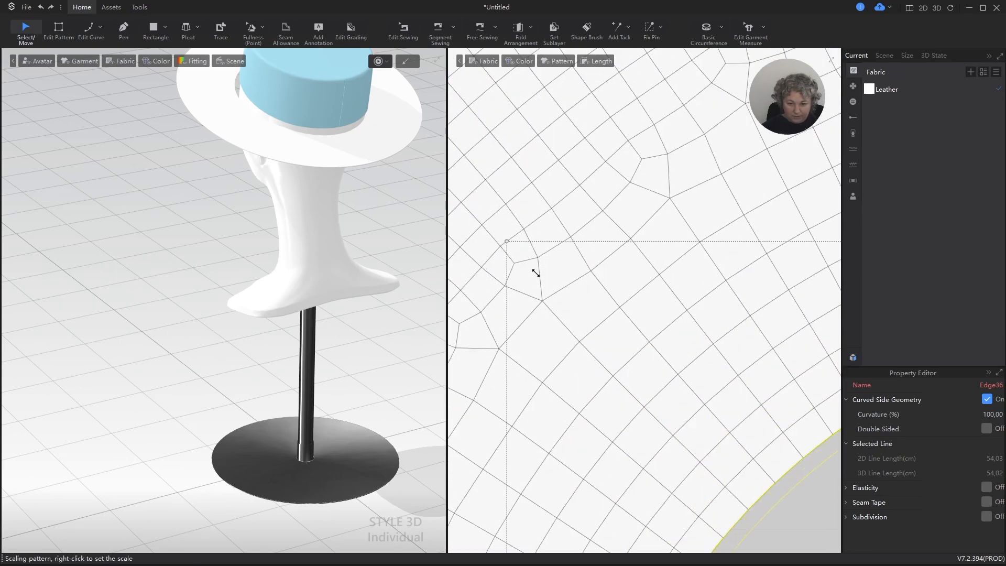
{"action": "right_click", "coordinate": [535, 275]}
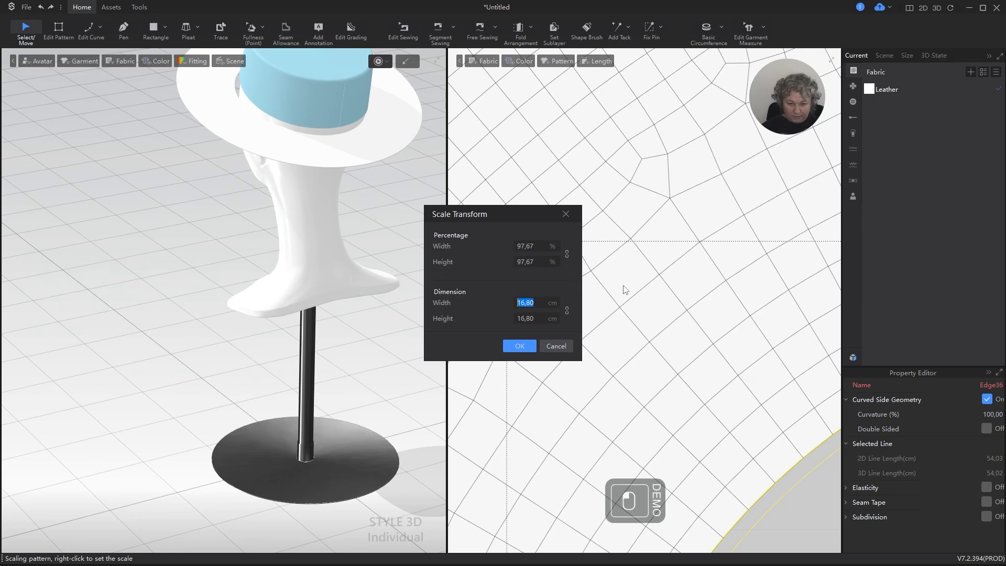
{"action": "type", "text": "17"}
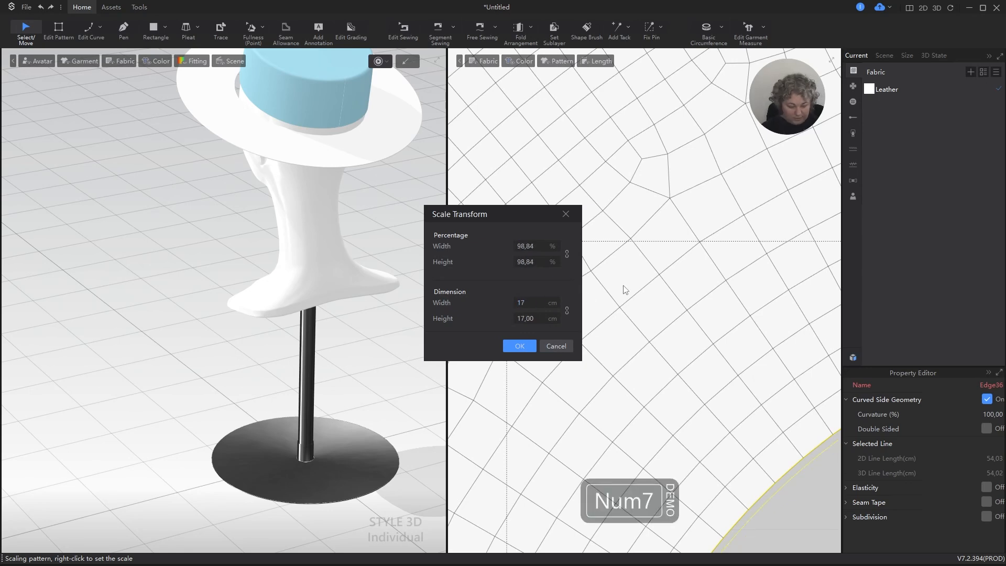
{"action": "type", "text": "."}
{"action": "type", "text": ","}
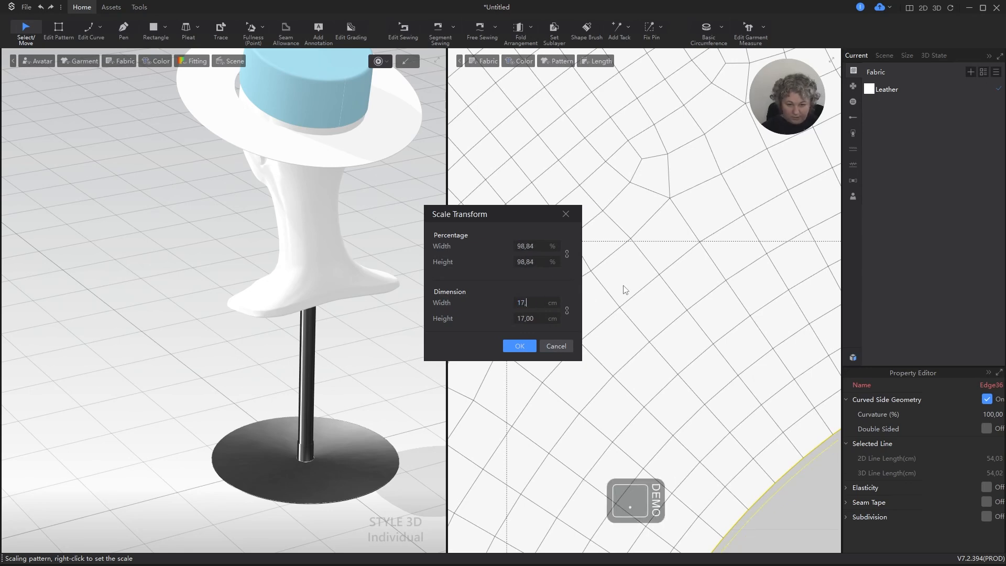
{"action": "type", "text": "1"}
{"action": "type", "text": "8"}
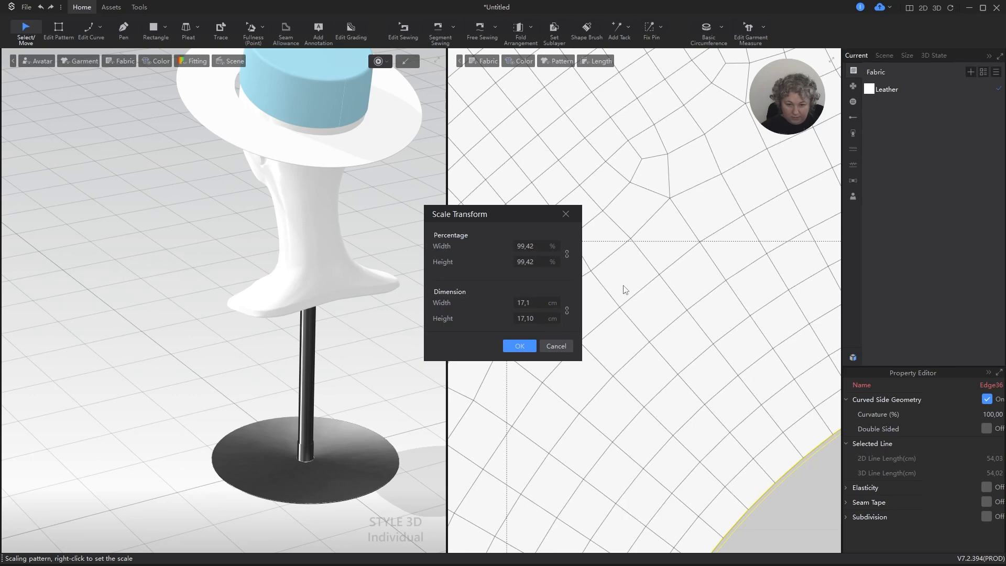
{"action": "left_click", "coordinate": [519, 345]}
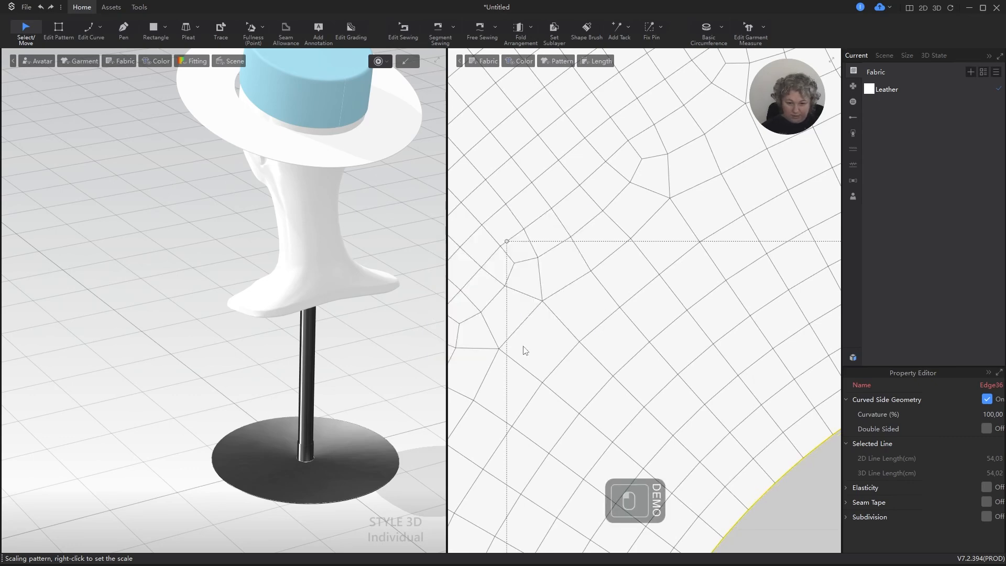
{"action": "scroll", "coordinate": [542, 331], "scroll_direction": "down", "scroll_amount": 5}
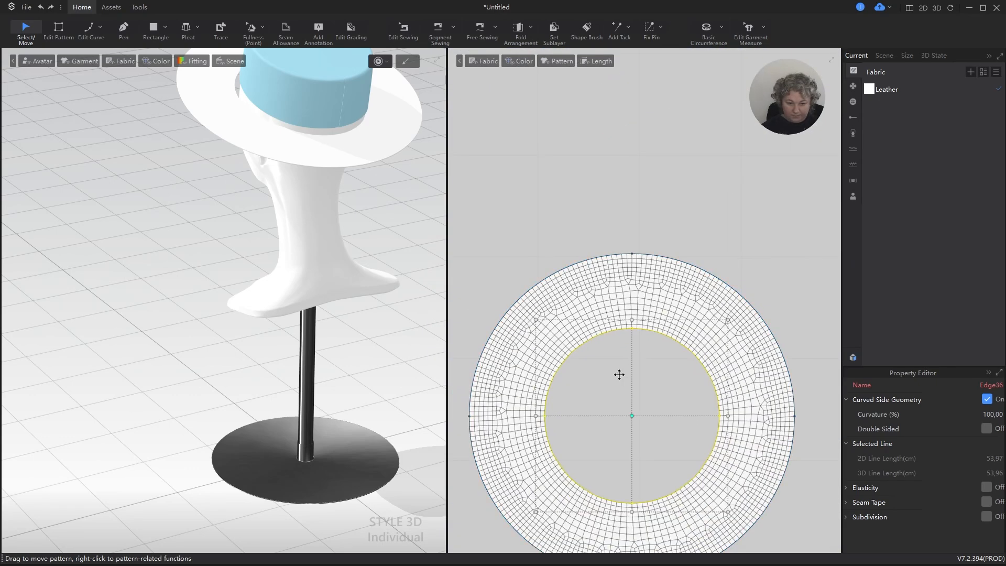
{"action": "key", "text": "z"}
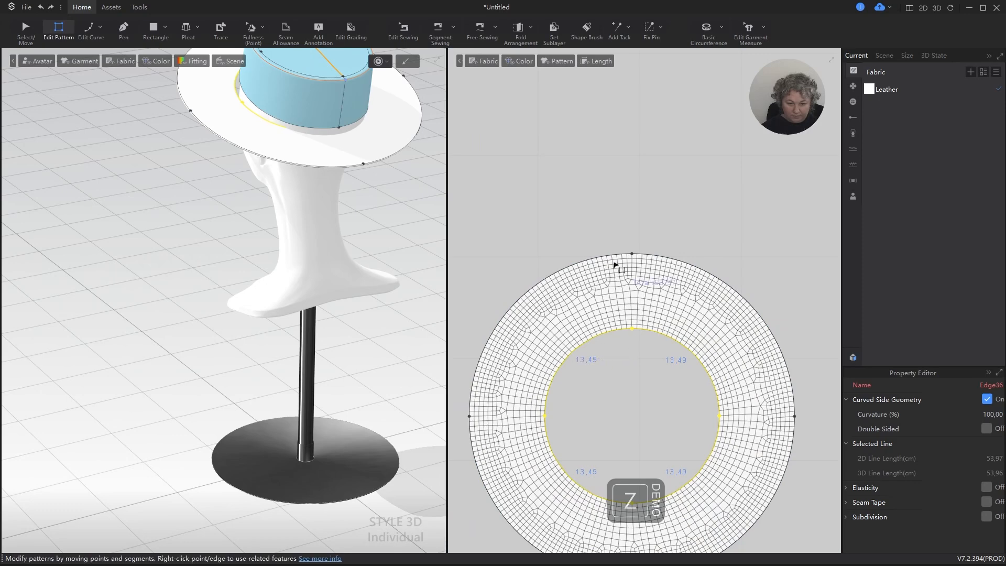
Undo the last scaling and scale the brim's inner circle to 17.19 cm in width and height instead.
{"action": "key", "text": "ctrl+z"}
{"action": "scroll", "coordinate": [576, 419], "scroll_direction": "up", "scroll_amount": 4}
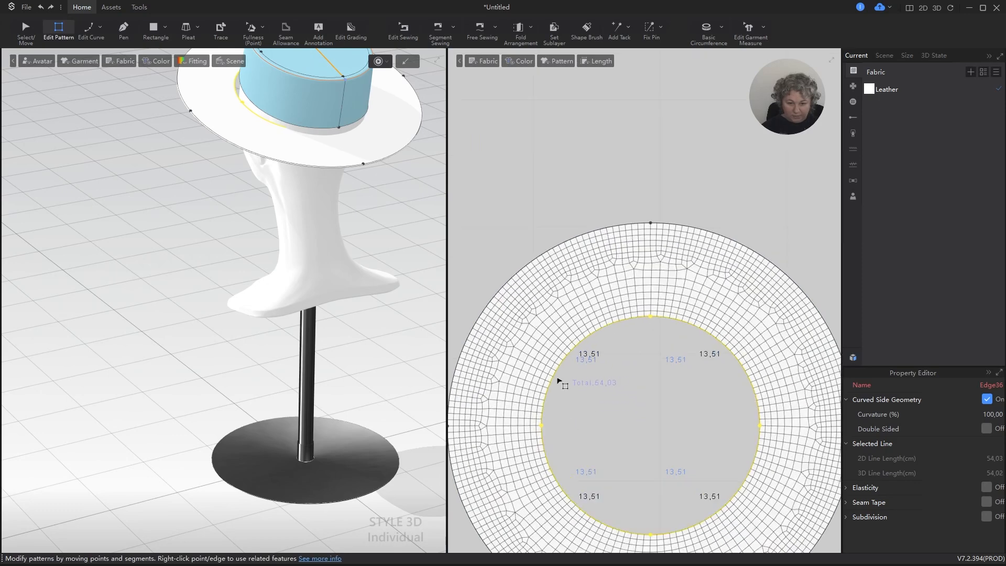
{"action": "key", "text": "a"}
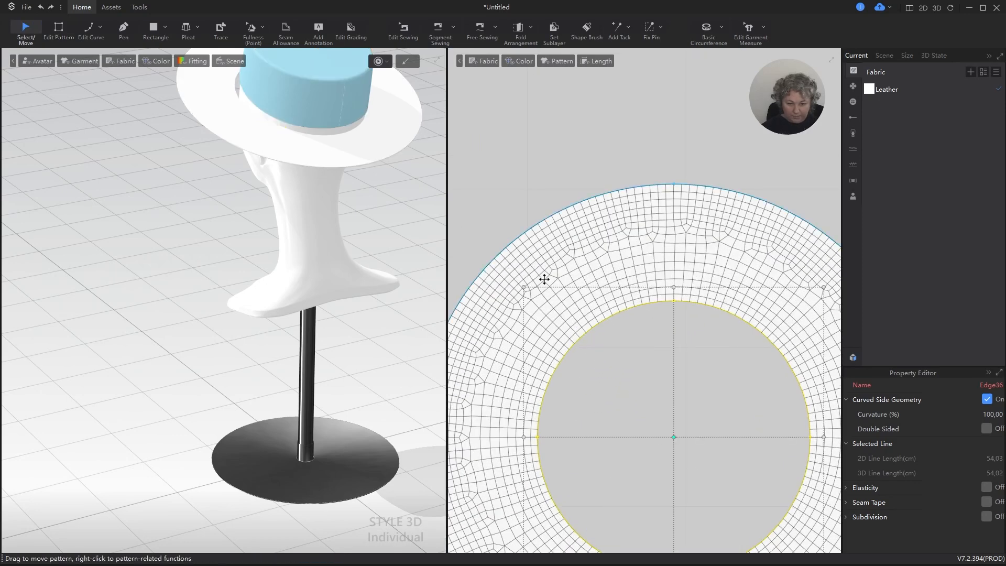
{"action": "left_click", "coordinate": [526, 287]}
{"action": "right_click", "coordinate": [529, 289]}
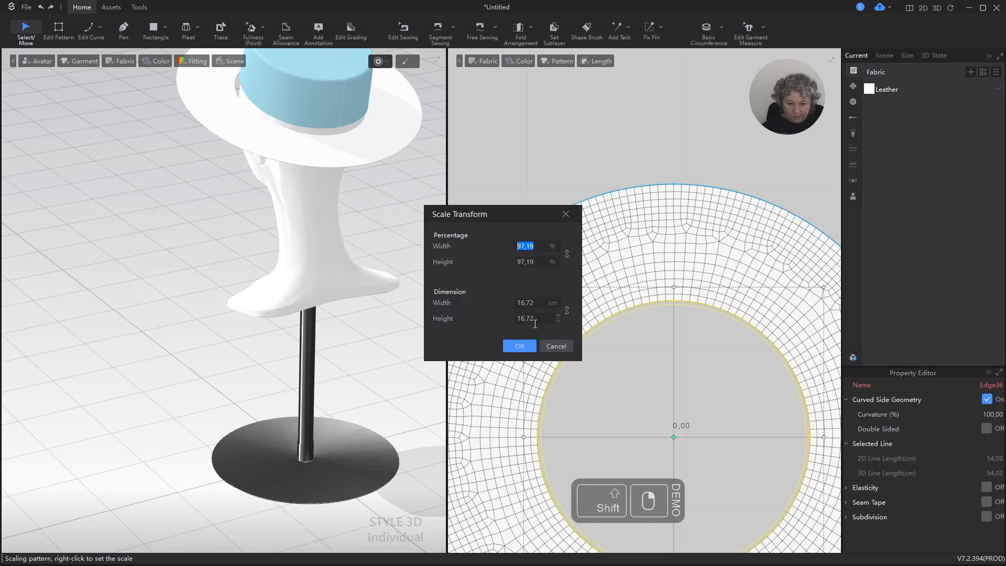
{"action": "left_click", "coordinate": [552, 312]}
{"action": "type", "text": "17,19"}
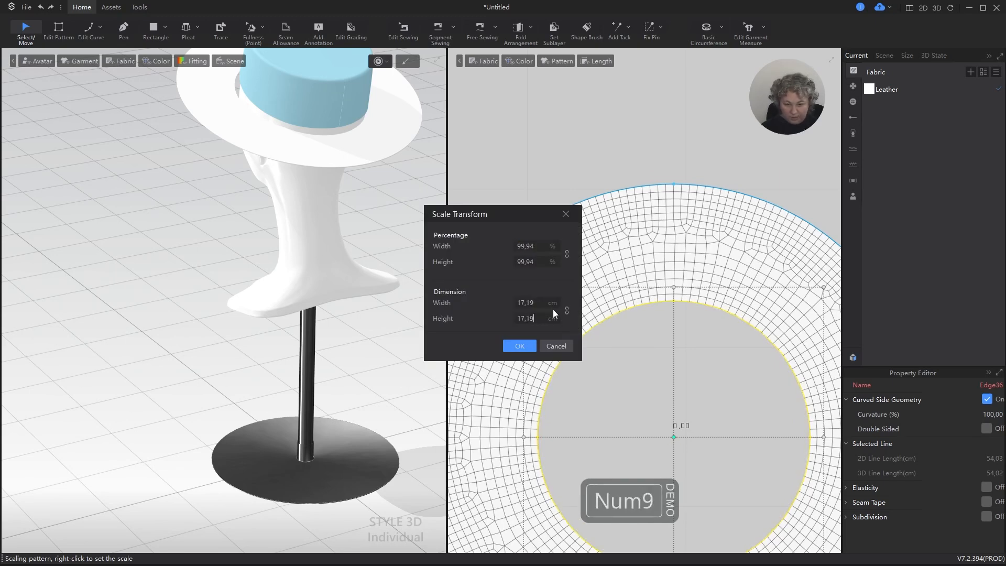
{"action": "left_click", "coordinate": [519, 346]}
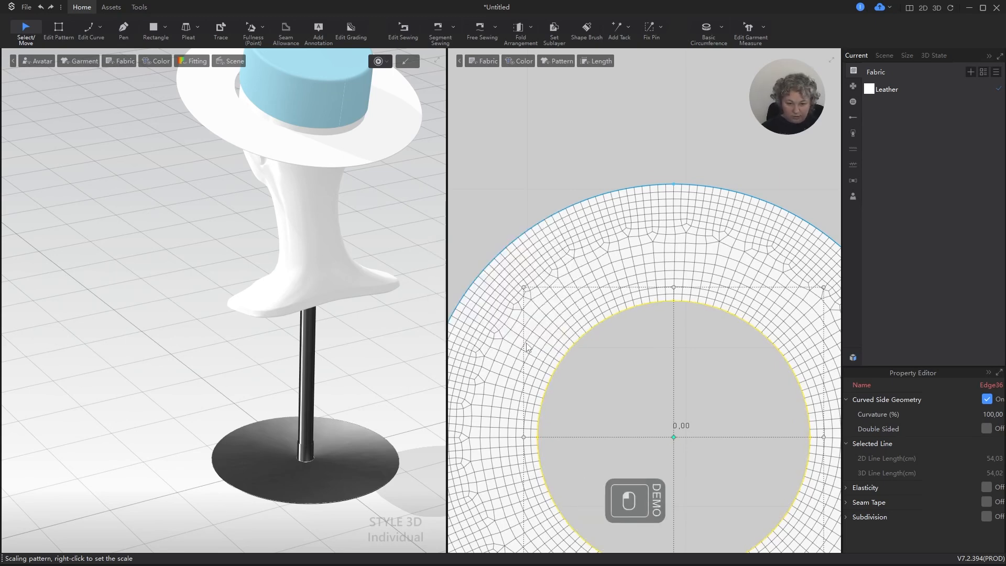
Inspect the lengths of the opening's four edges and clear the selection.
{"action": "key", "text": "z"}
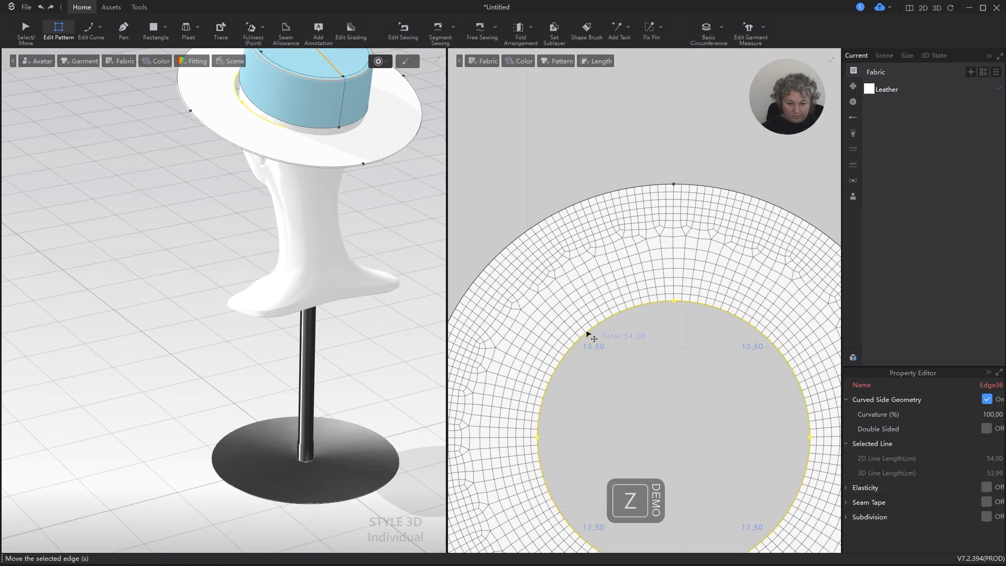
{"action": "scroll", "coordinate": [555, 327], "scroll_direction": "down", "scroll_amount": 5}
{"action": "left_click", "coordinate": [567, 294]}
{"action": "scroll", "coordinate": [564, 339], "scroll_direction": "up", "scroll_amount": 3}
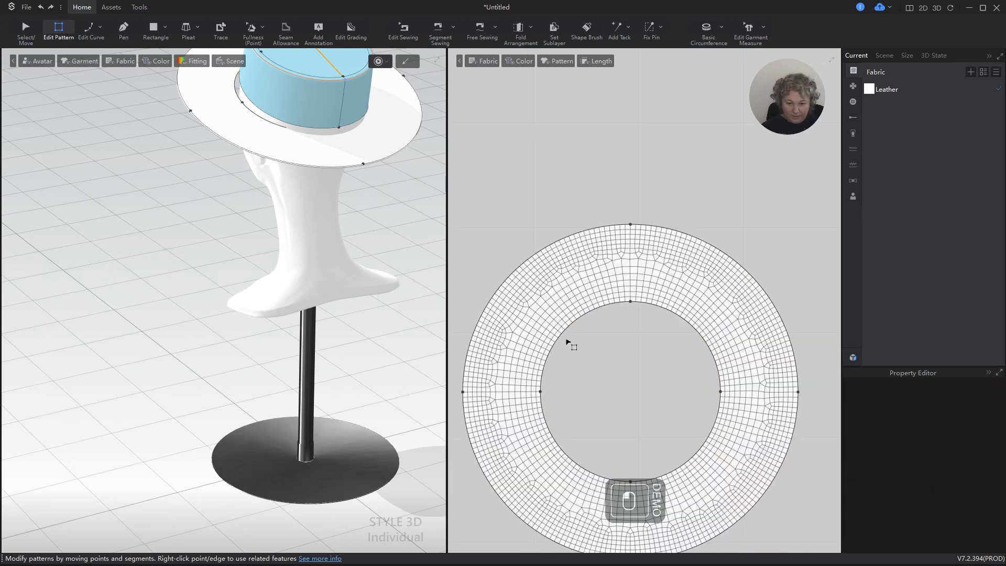
Try to measure the opening's two left-half edges, and undo the accidental shift of the upper one.
{"action": "left_click", "coordinate": [565, 335]}
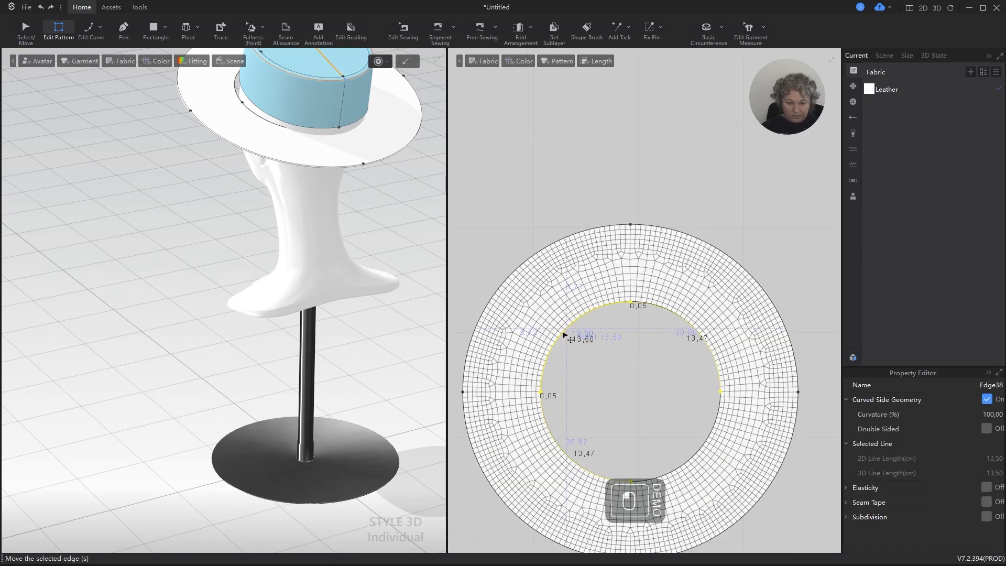
{"action": "left_click", "coordinate": [556, 436], "text": "shift"}
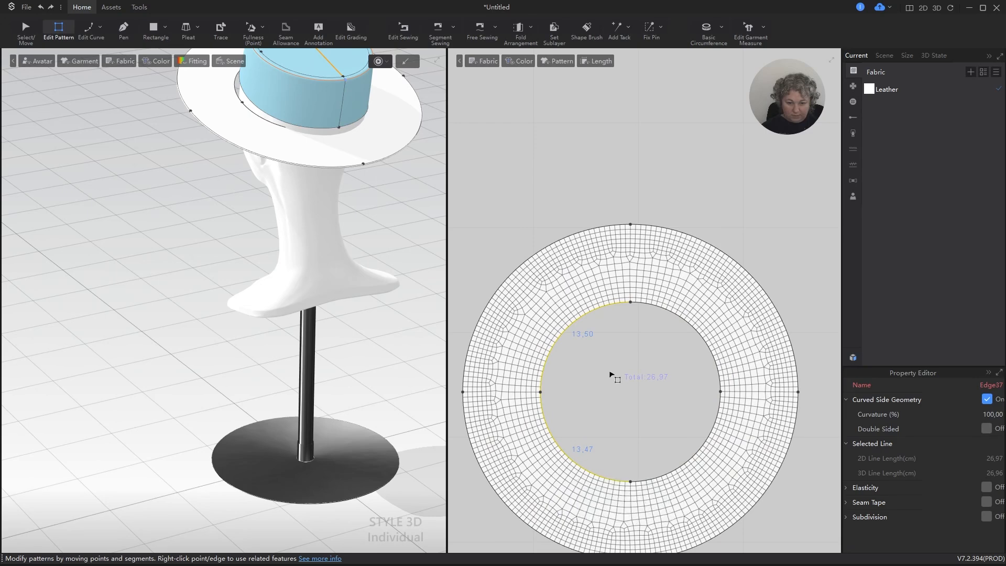
{"action": "key", "text": "ctrl+z"}
{"action": "left_click", "coordinate": [556, 438], "text": "shift"}
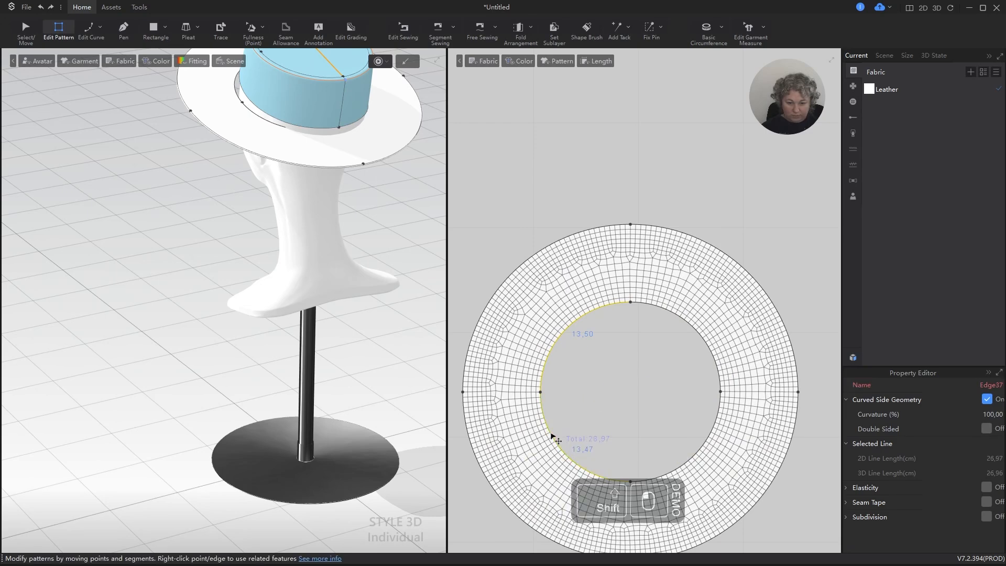
{"action": "key", "text": "ctrl+z"}
{"action": "key", "text": "ctrl+z"}
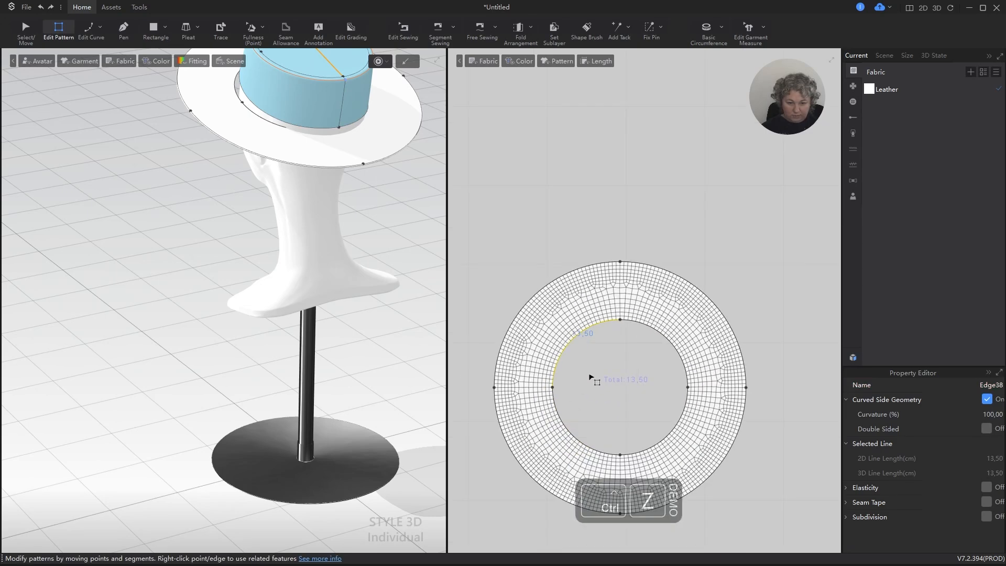
Check the lengths of the opening's two right-half edges and its lower-left edge.
{"action": "left_click", "coordinate": [656, 322]}
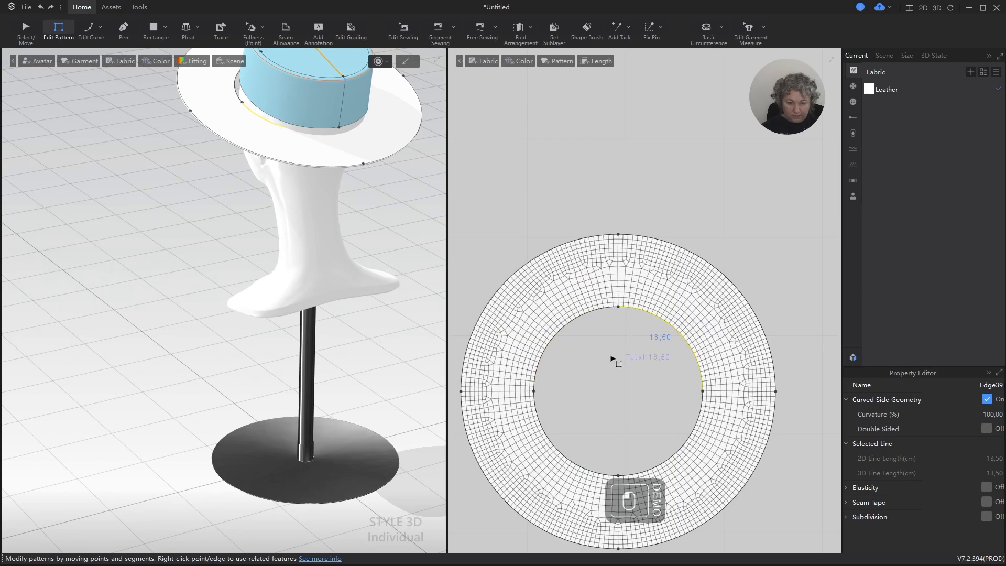
{"action": "left_click", "coordinate": [681, 455]}
{"action": "left_click", "coordinate": [571, 461]}
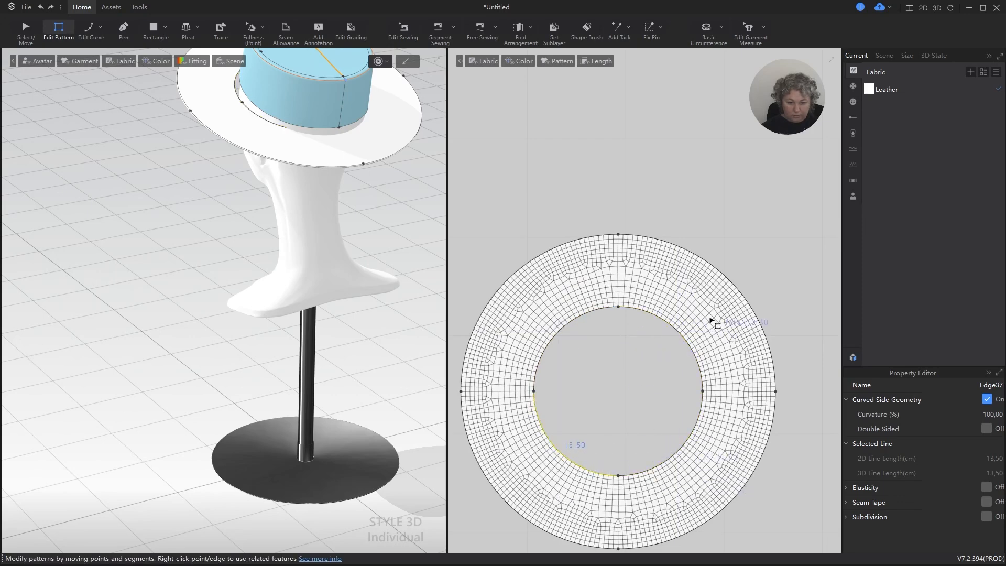
{"action": "key", "text": "ctrl+z"}
Move the brim pattern directly below the side band, centred on the vertical axis.
{"action": "scroll", "coordinate": [707, 126], "scroll_direction": "down", "scroll_amount": 5}
{"action": "key", "text": "a"}
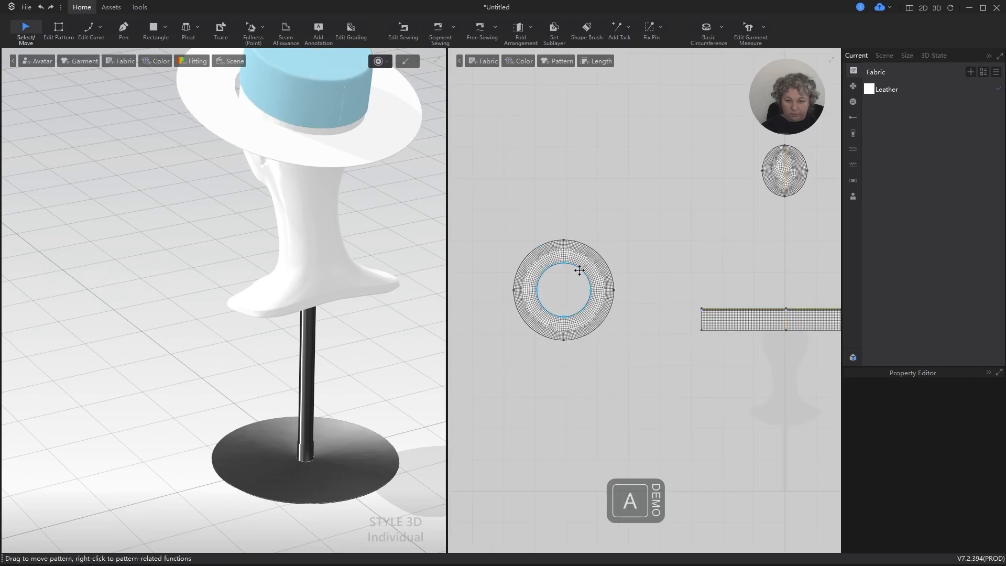
{"action": "scroll", "coordinate": [634, 304], "scroll_direction": "up", "scroll_amount": 2}
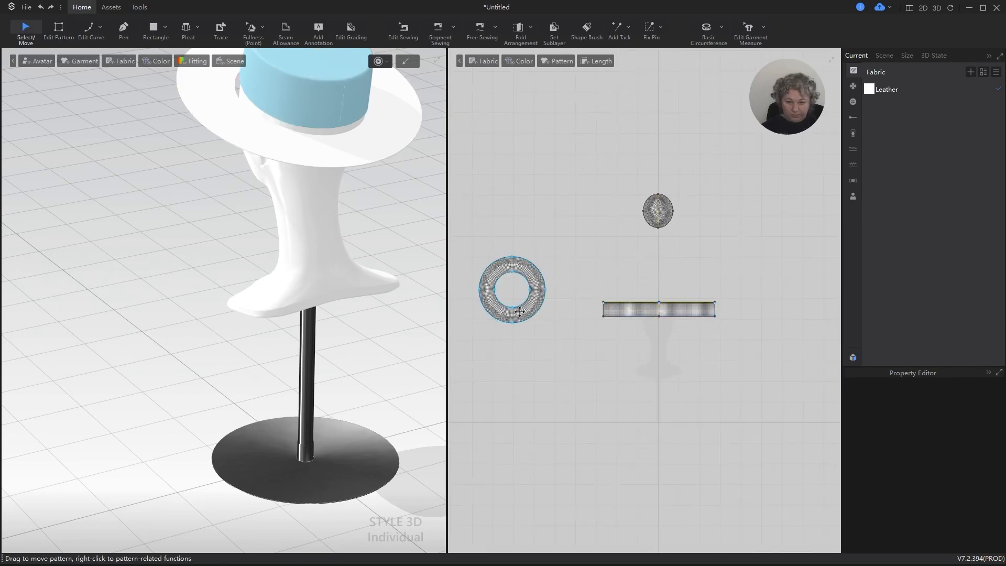
{"action": "left_click", "coordinate": [513, 316]}
{"action": "scroll", "coordinate": [229, 289], "scroll_direction": "down", "scroll_amount": 3}
{"action": "right_click_drag", "start_coordinate": [209, 260], "coordinate": [361, 309], "text": "alt"}
{"action": "left_click_drag", "start_coordinate": [535, 313], "coordinate": [599, 390]}
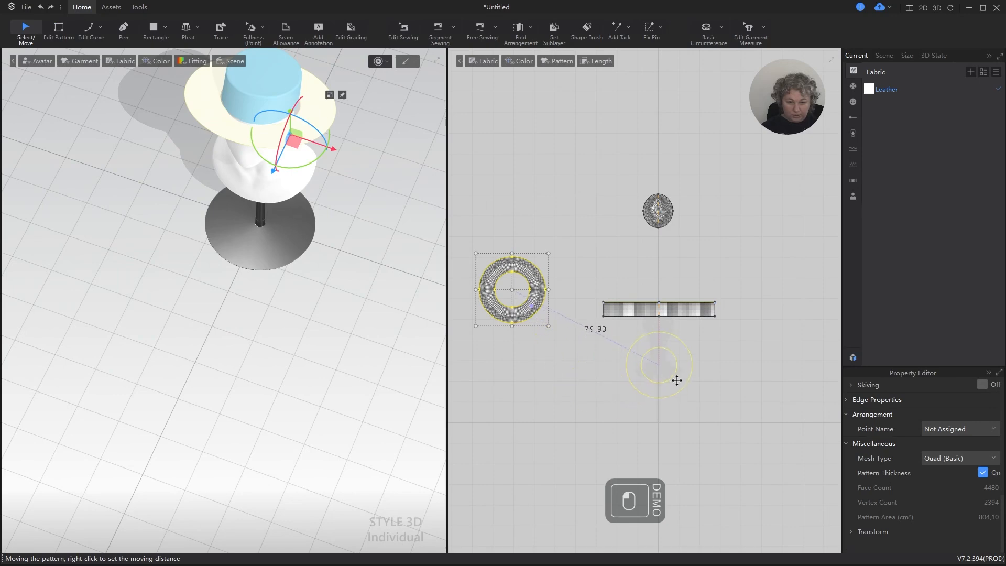
{"action": "left_click_drag", "start_coordinate": [677, 380], "coordinate": [676, 379]}
{"action": "scroll", "coordinate": [681, 356], "scroll_direction": "up", "scroll_amount": 3}
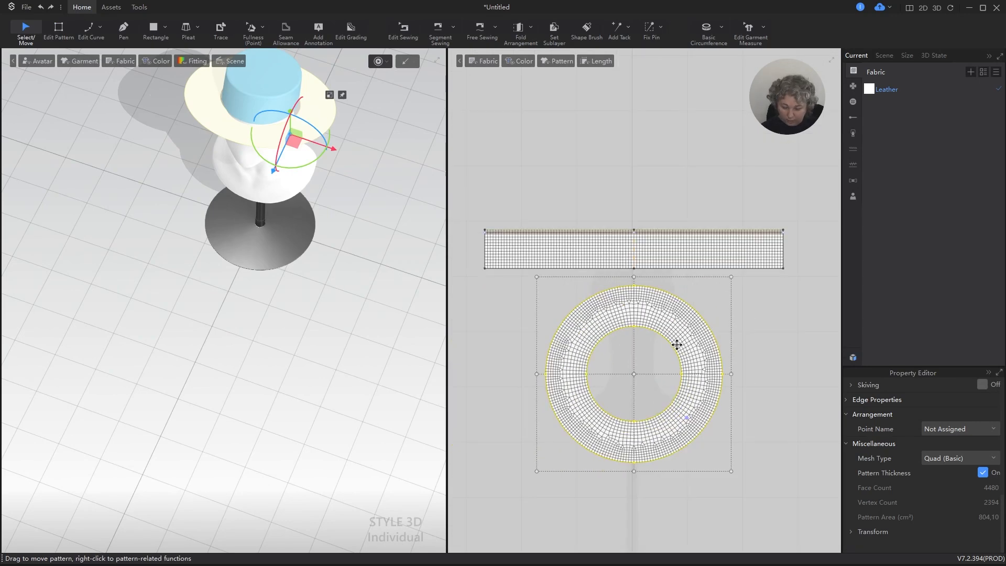
{"action": "key", "text": "m"}
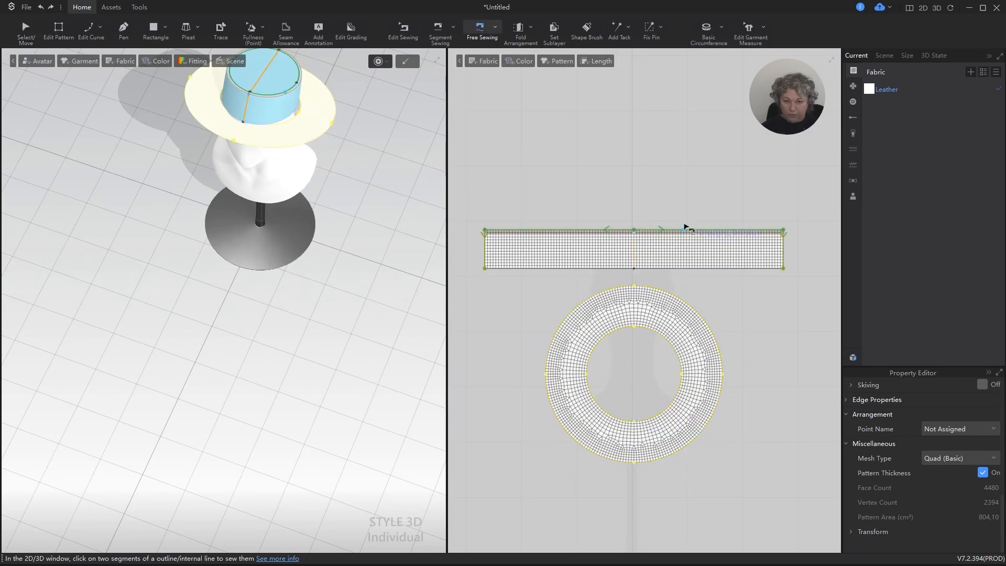
{"action": "left_click", "coordinate": [634, 422]}
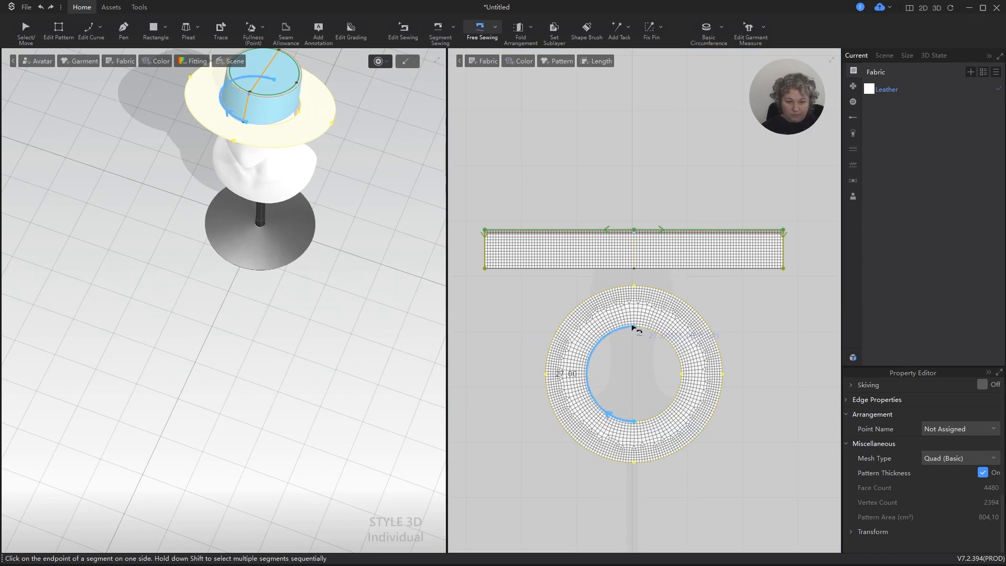
{"action": "left_click", "coordinate": [633, 328]}
{"action": "key", "text": "Escape"}
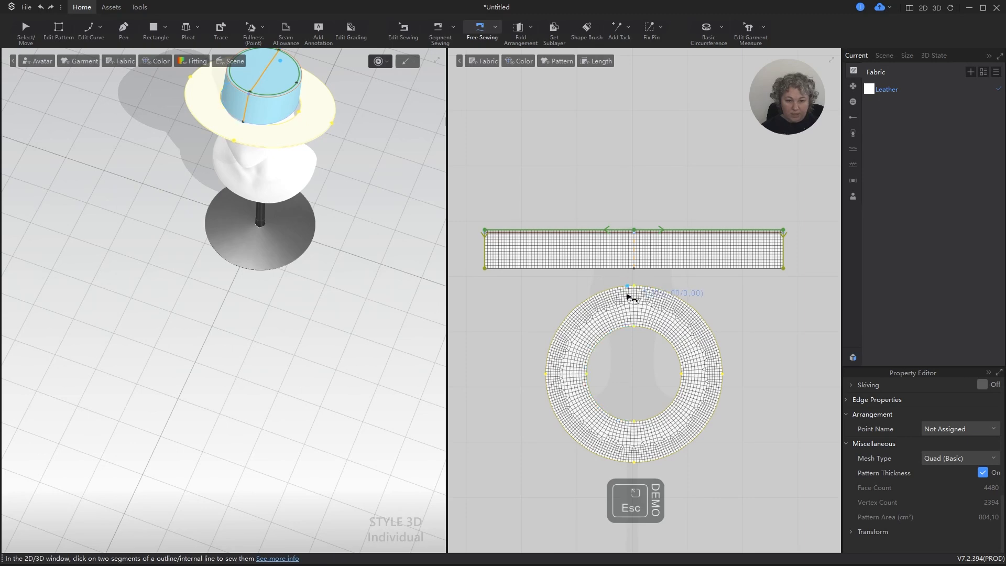
Sew the brim's full inner circle, starting at its uppermost point, to the whole lower edge of the side band with Free Sewing.
{"action": "left_click", "coordinate": [633, 328]}
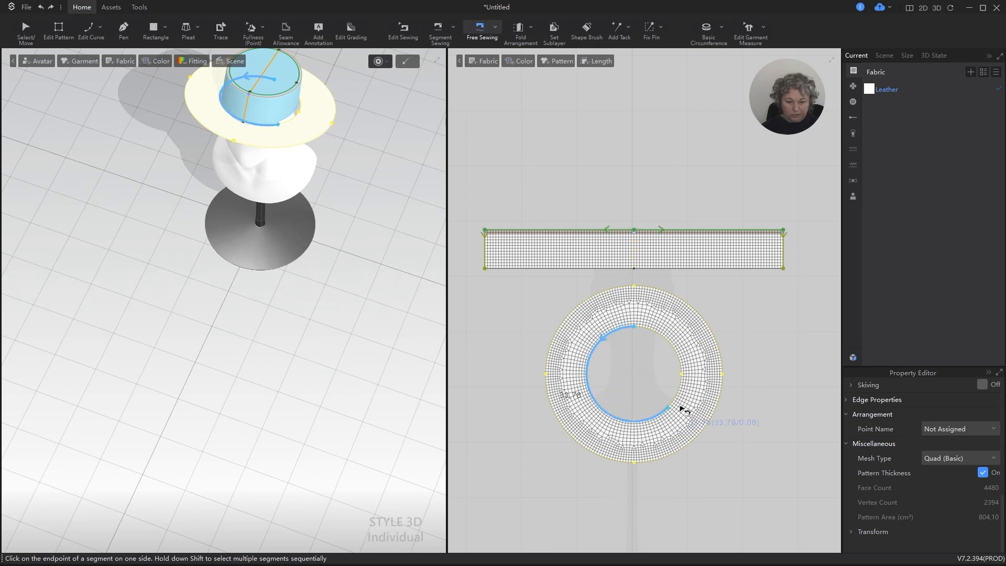
{"action": "left_click", "coordinate": [637, 331]}
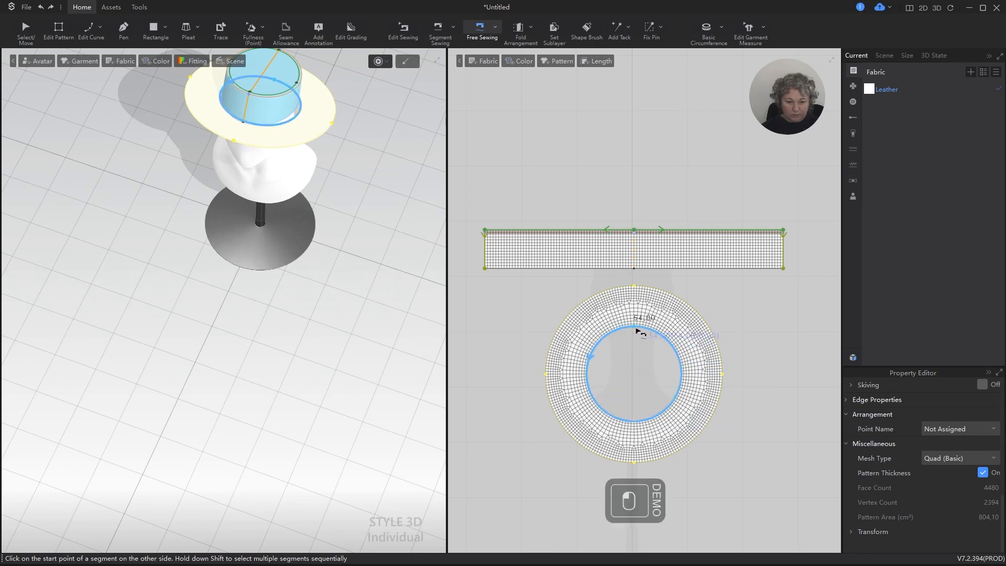
{"action": "left_click", "coordinate": [487, 268]}
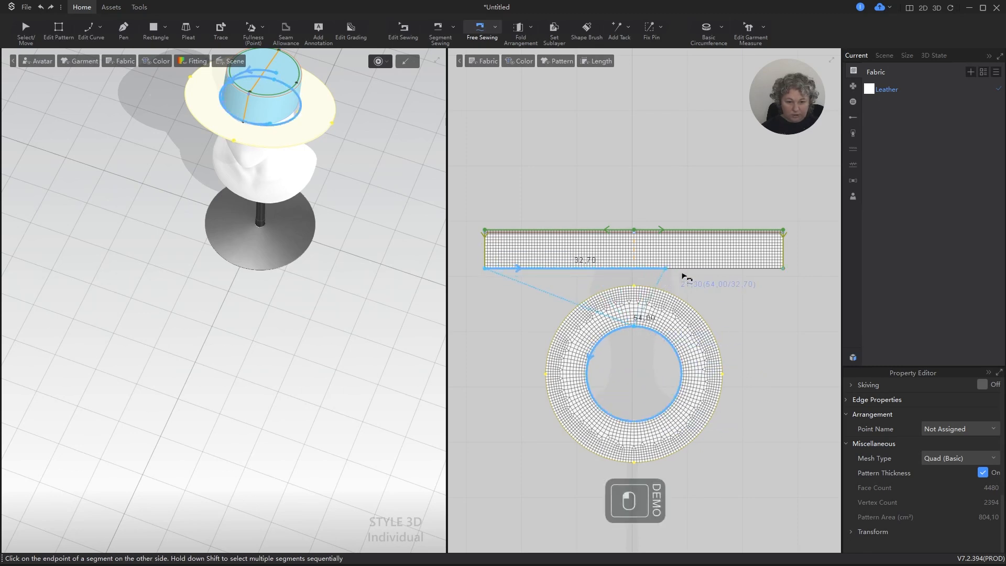
{"action": "left_click", "coordinate": [784, 268]}
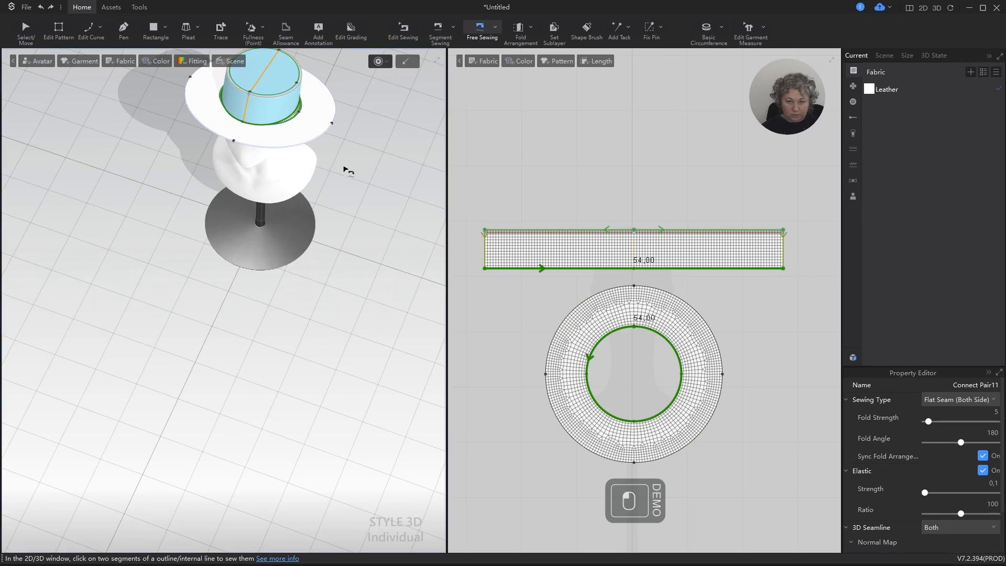
Simulate the hat so the sewn brim attaches to the frozen crown.
{"action": "scroll", "coordinate": [350, 176], "scroll_direction": "up", "scroll_amount": 2}
{"action": "left_click_drag", "start_coordinate": [351, 179], "coordinate": [313, 410], "text": "alt"}
{"action": "scroll", "coordinate": [319, 366], "scroll_direction": "up", "scroll_amount": 4}
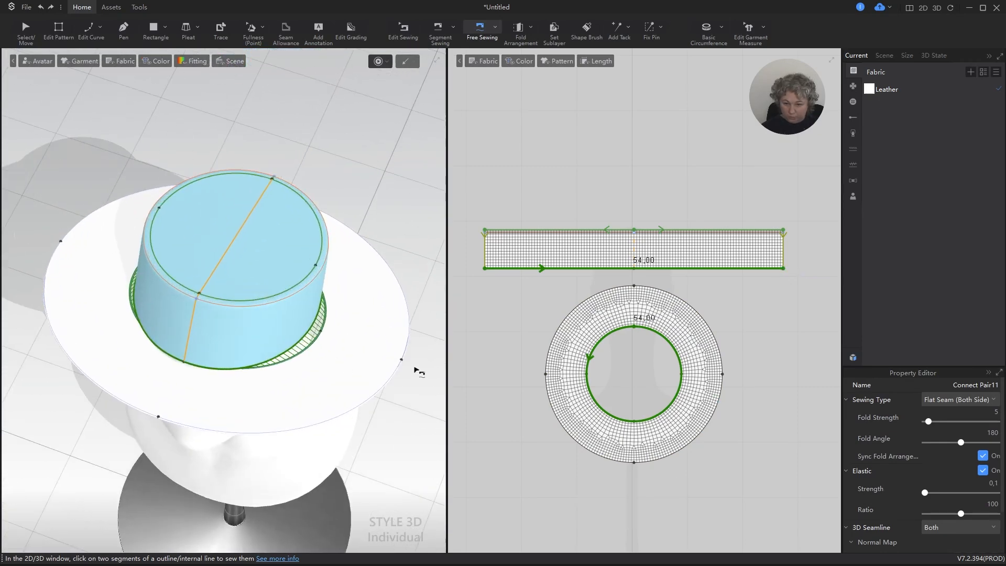
{"action": "key", "text": "space"}
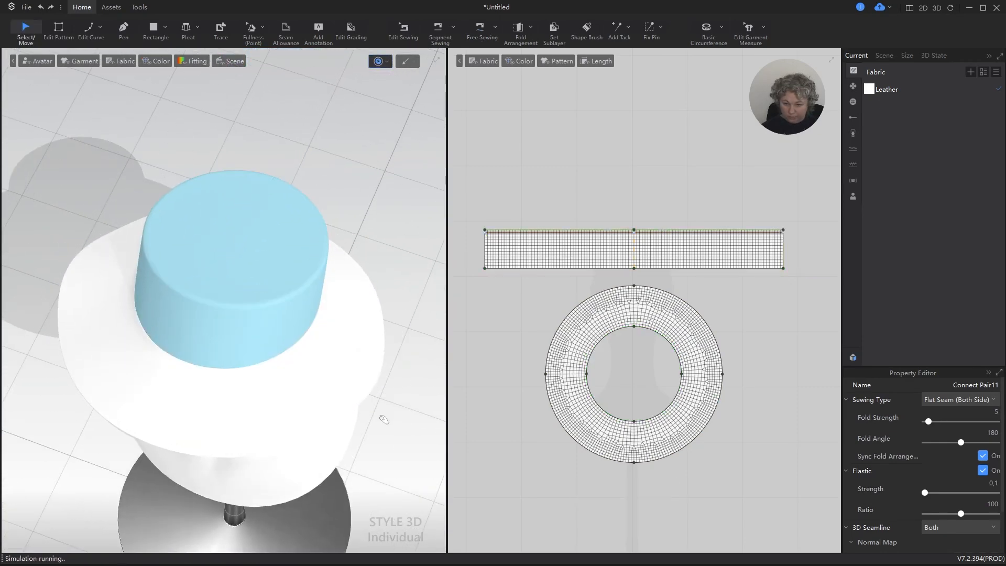
{"action": "right_click_drag", "start_coordinate": [382, 417], "coordinate": [407, 365]}
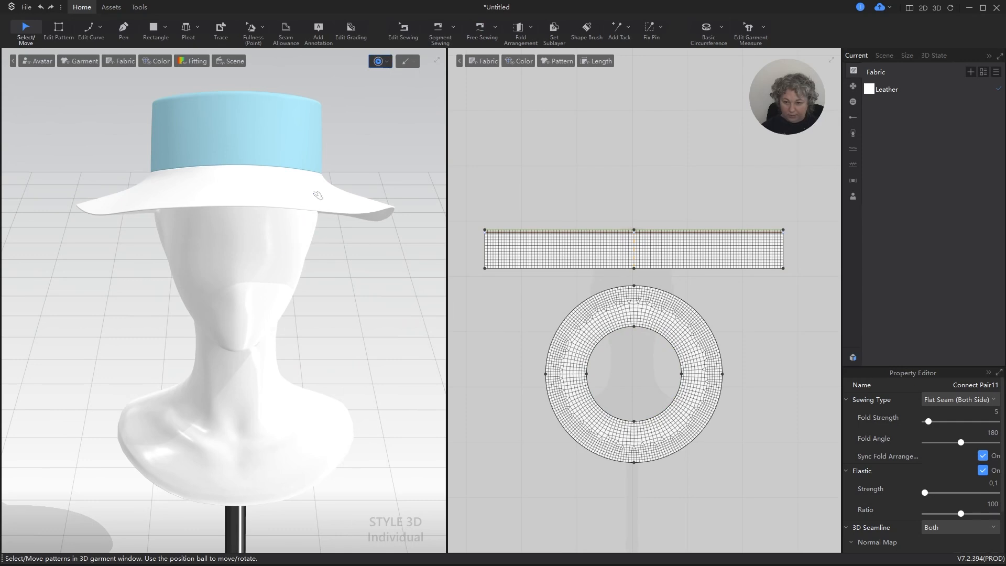
Examine the brim's drape and seam from several angles and compare its shape with the reference hat photo.
{"action": "scroll", "coordinate": [269, 184], "scroll_direction": "up", "scroll_amount": 5}
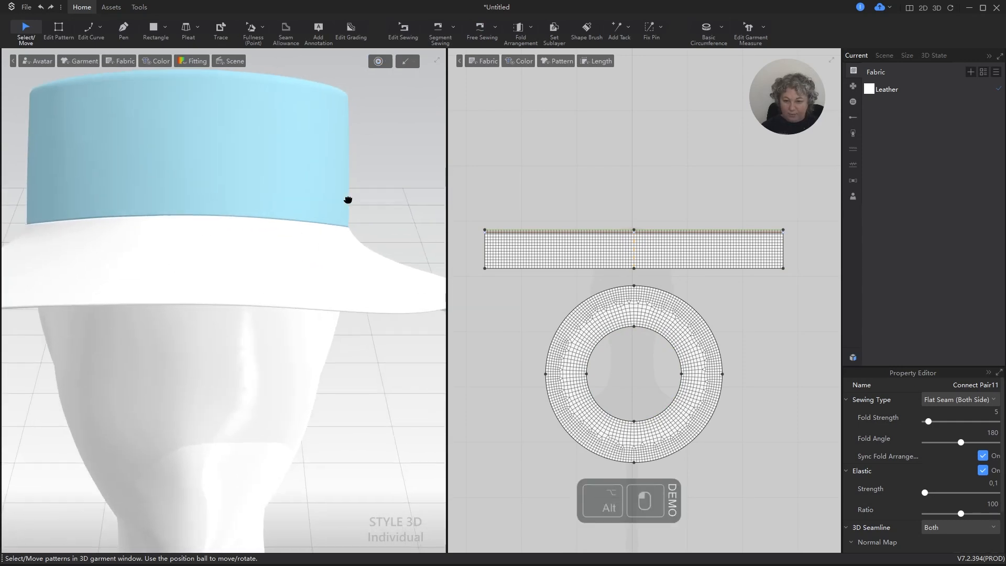
{"action": "right_click_drag", "start_coordinate": [305, 222], "coordinate": [212, 192]}
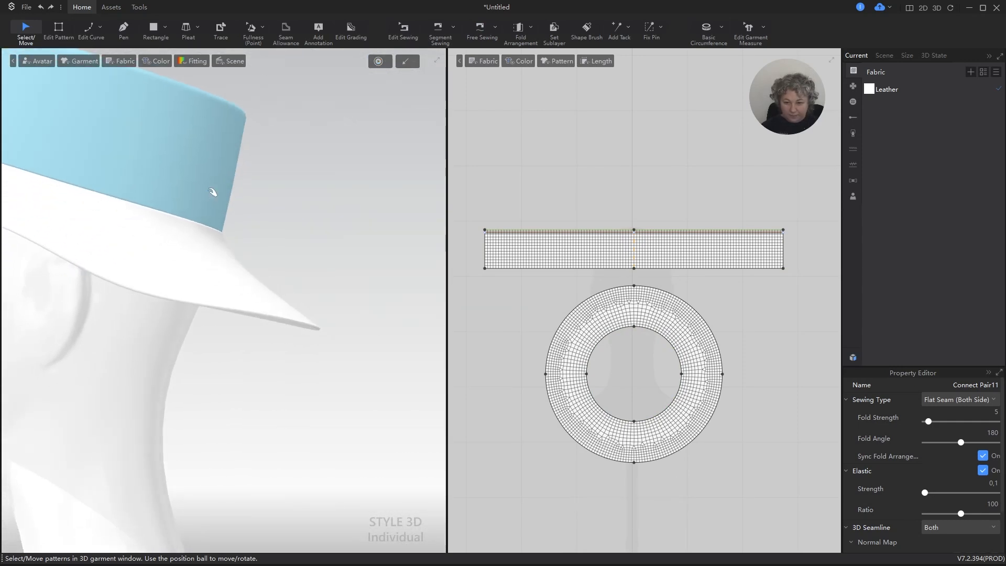
{"action": "right_click_drag", "start_coordinate": [262, 237], "coordinate": [324, 252], "text": "alt"}
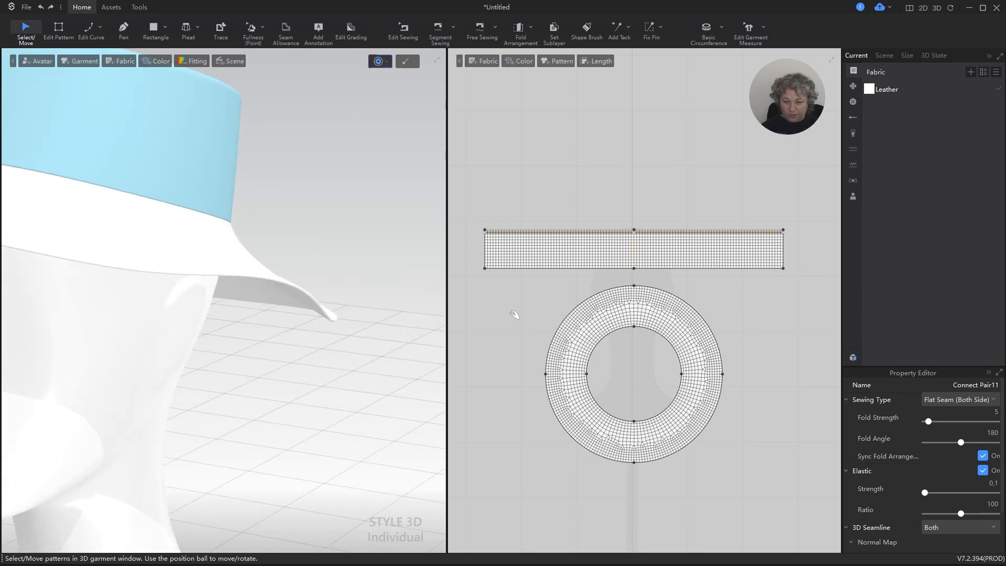
{"action": "scroll", "coordinate": [341, 304], "scroll_direction": "down", "scroll_amount": 4}
{"action": "right_click_drag", "start_coordinate": [342, 304], "coordinate": [291, 258], "text": "alt"}
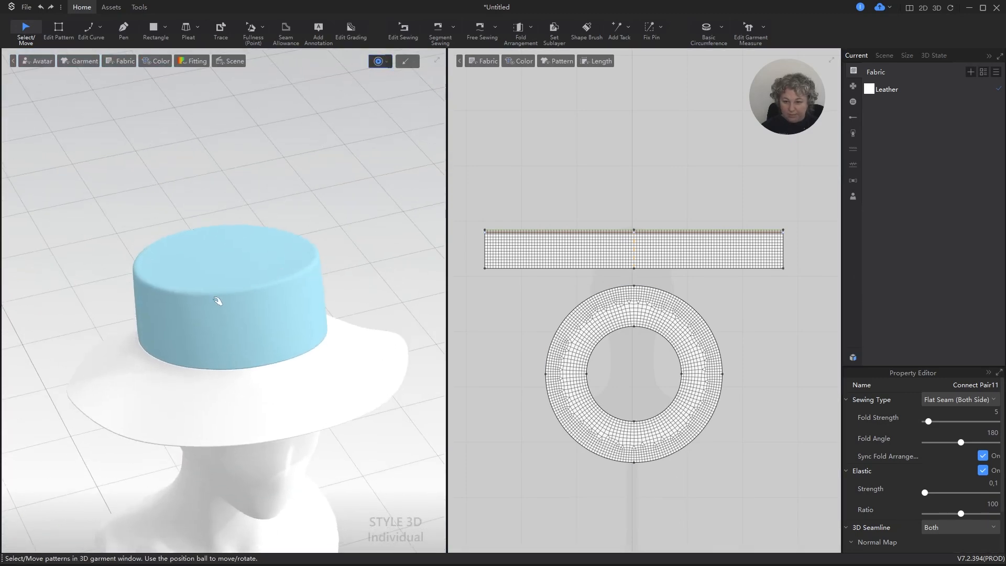
{"action": "right_click_drag", "start_coordinate": [217, 301], "coordinate": [377, 256], "text": "alt"}
{"action": "key", "text": "alt+Tab"}
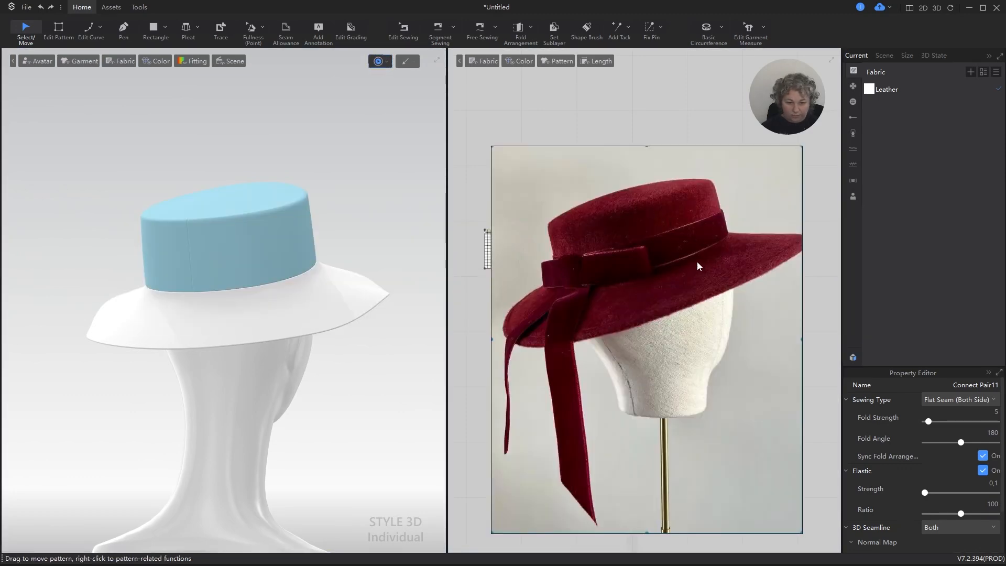
{"action": "key", "text": "alt+Tab"}
{"action": "scroll", "coordinate": [357, 248], "scroll_direction": "up", "scroll_amount": 2}
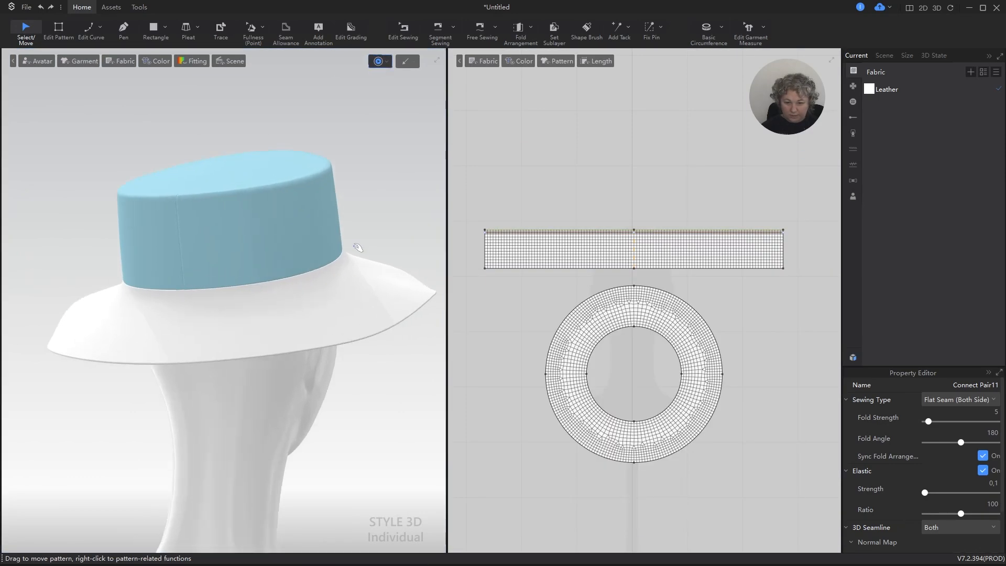
{"action": "scroll", "coordinate": [361, 259], "scroll_direction": "up", "scroll_amount": 3}
{"action": "right_click_drag", "start_coordinate": [363, 269], "coordinate": [236, 321], "text": "alt"}
Set the fold angle of the seam between the brim and the side band to 270 while simulating.
{"action": "key", "text": "space"}
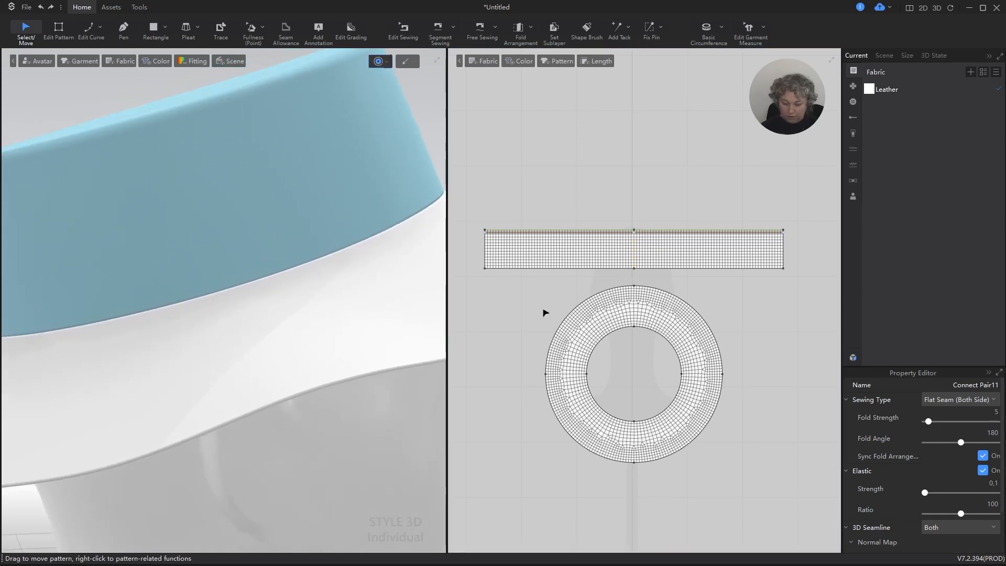
{"action": "key", "text": "b"}
{"action": "left_click", "coordinate": [611, 337]}
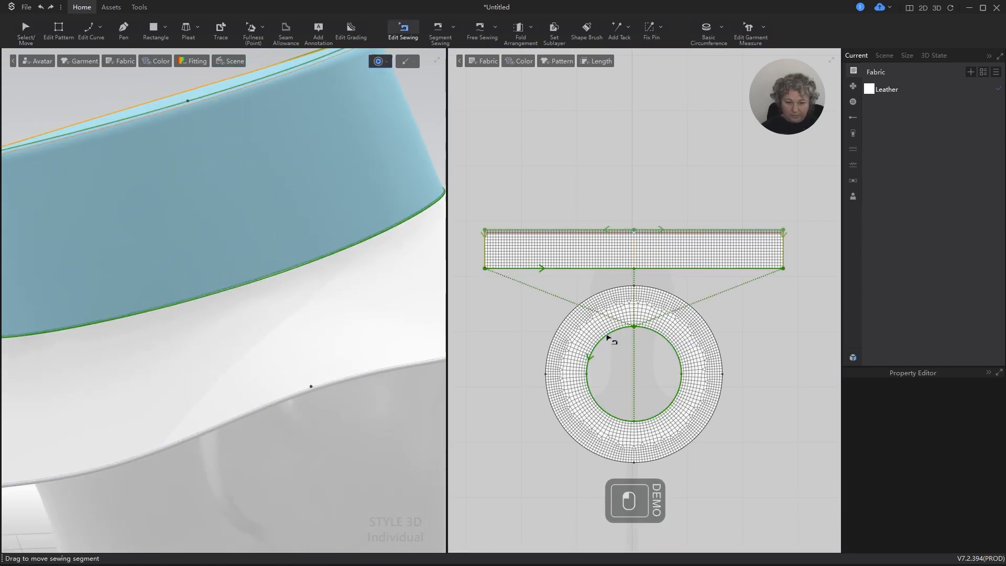
{"action": "left_click", "coordinate": [637, 337]}
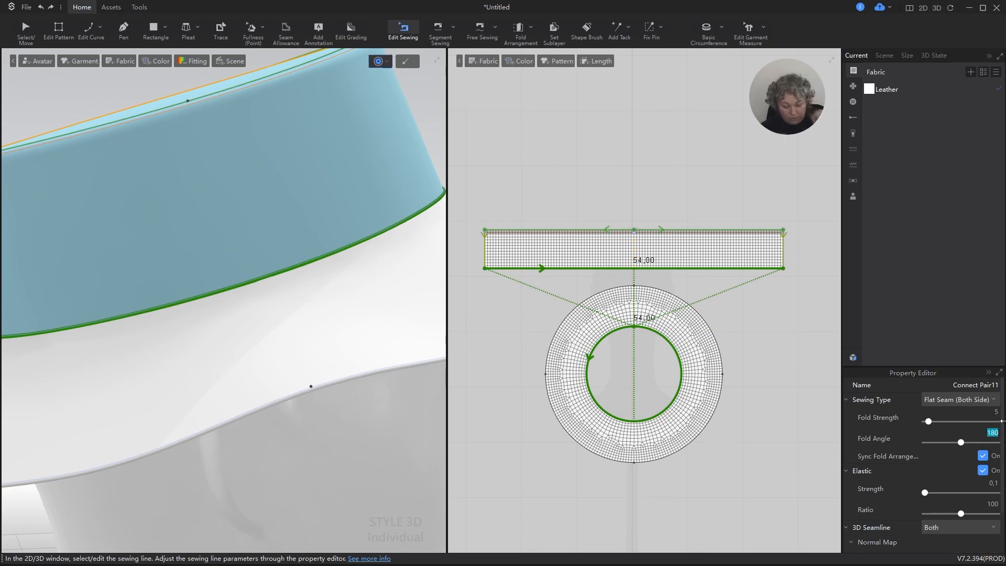
{"action": "type", "text": "270"}
{"action": "key", "text": "Return"}
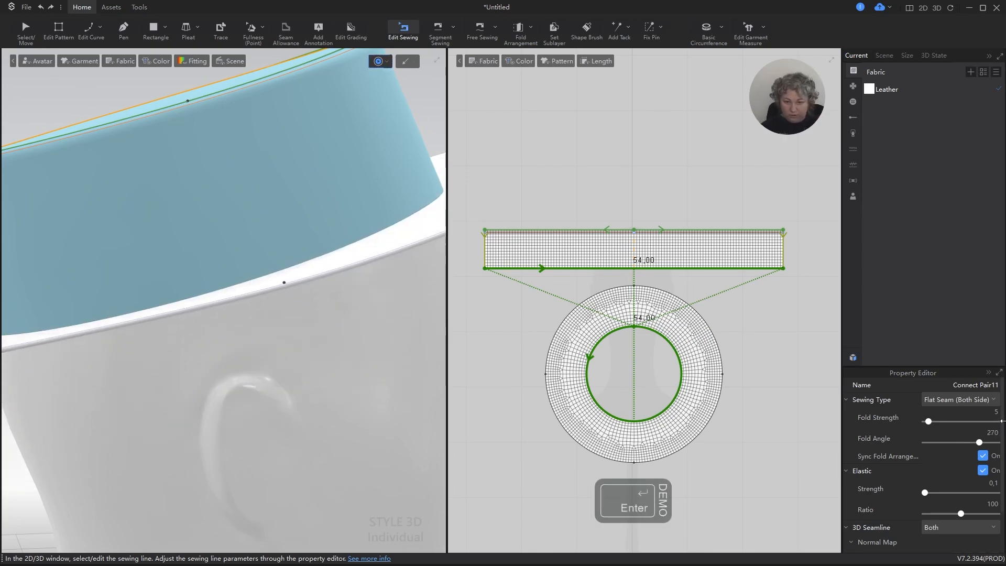
Select all the hat's patterns and unfreeze them.
{"action": "scroll", "coordinate": [282, 272], "scroll_direction": "down", "scroll_amount": 3}
{"action": "right_click_drag", "start_coordinate": [283, 271], "coordinate": [262, 255]}
{"action": "key", "text": "a"}
{"action": "left_click", "coordinate": [271, 224]}
{"action": "key", "text": "ctrl+a"}
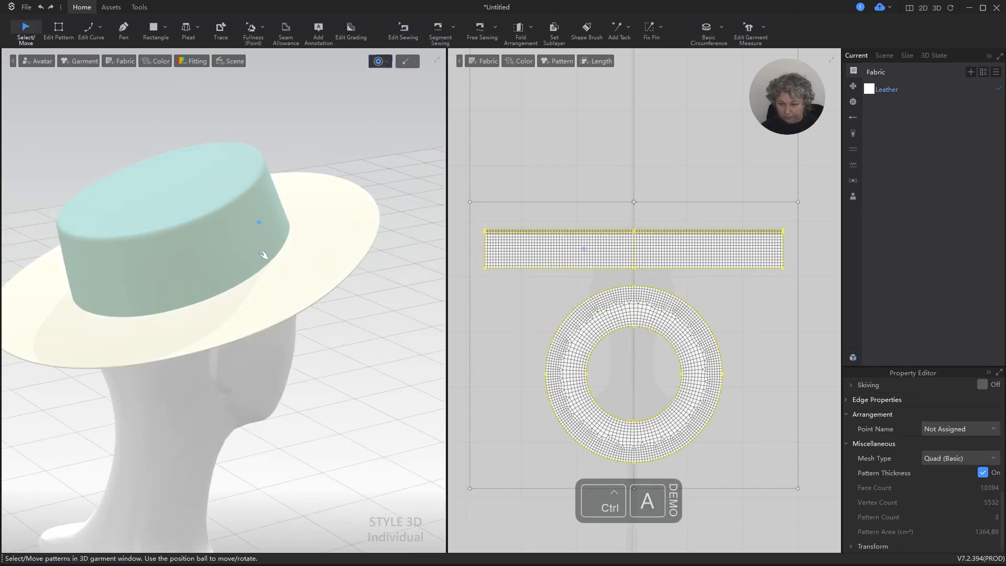
{"action": "key", "text": "ctrl+k"}
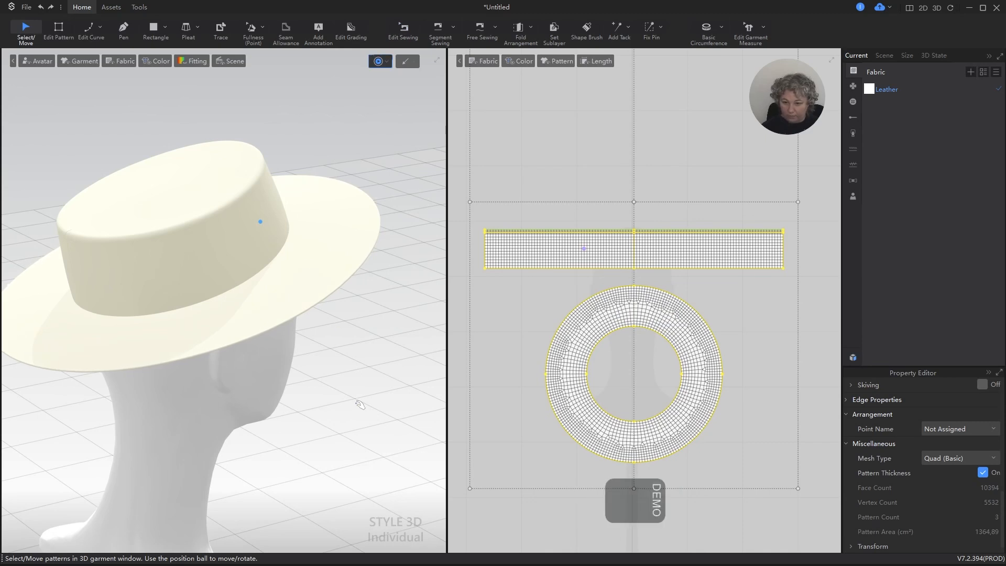
Pull the brim's back edge downward on the head while the simulation runs.
{"action": "right_click_drag", "start_coordinate": [263, 255], "coordinate": [345, 342]}
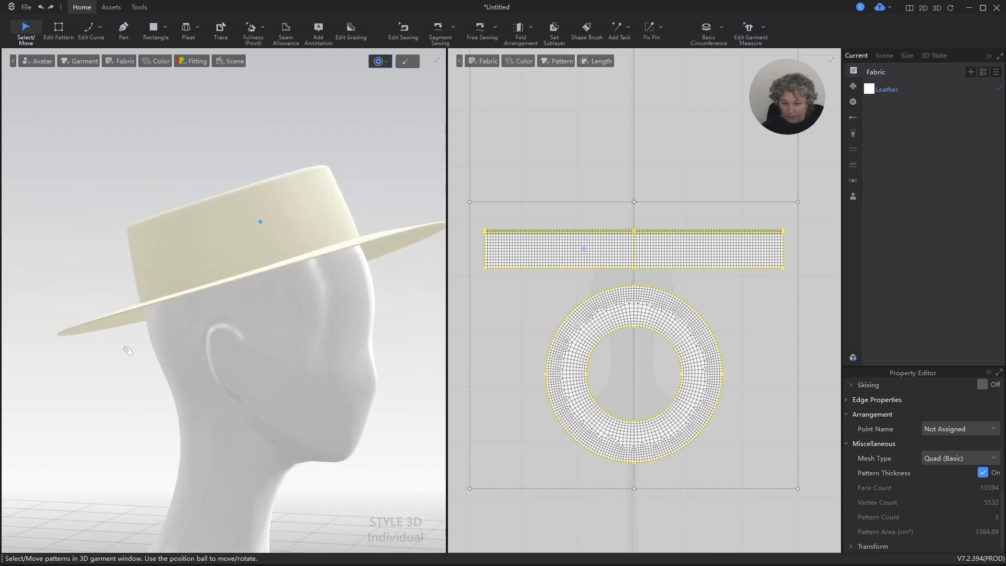
{"action": "right_click_drag", "start_coordinate": [128, 350], "coordinate": [360, 379]}
{"action": "right_click_drag", "start_coordinate": [287, 455], "coordinate": [371, 345], "text": "alt"}
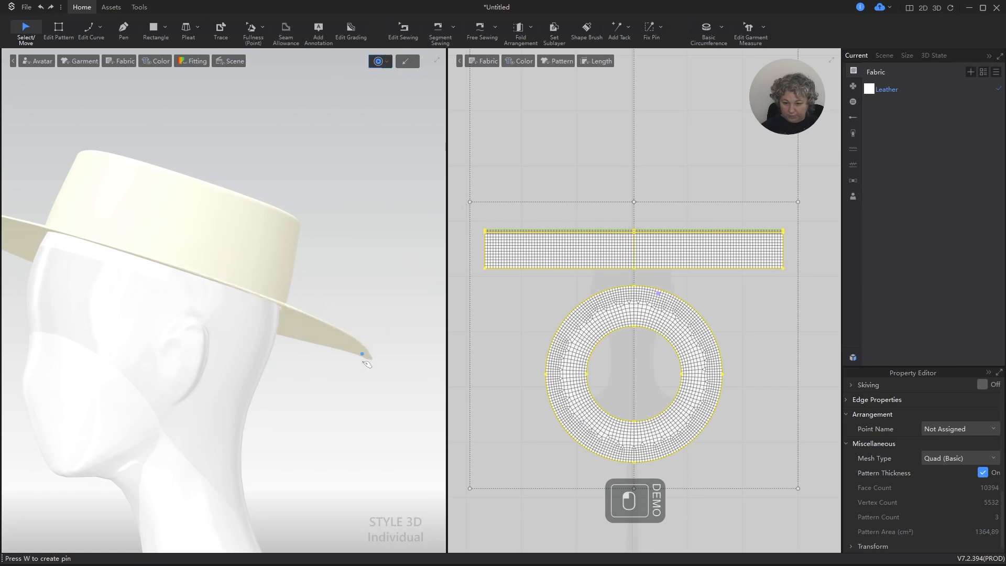
{"action": "left_click_drag", "start_coordinate": [367, 363], "coordinate": [350, 385]}
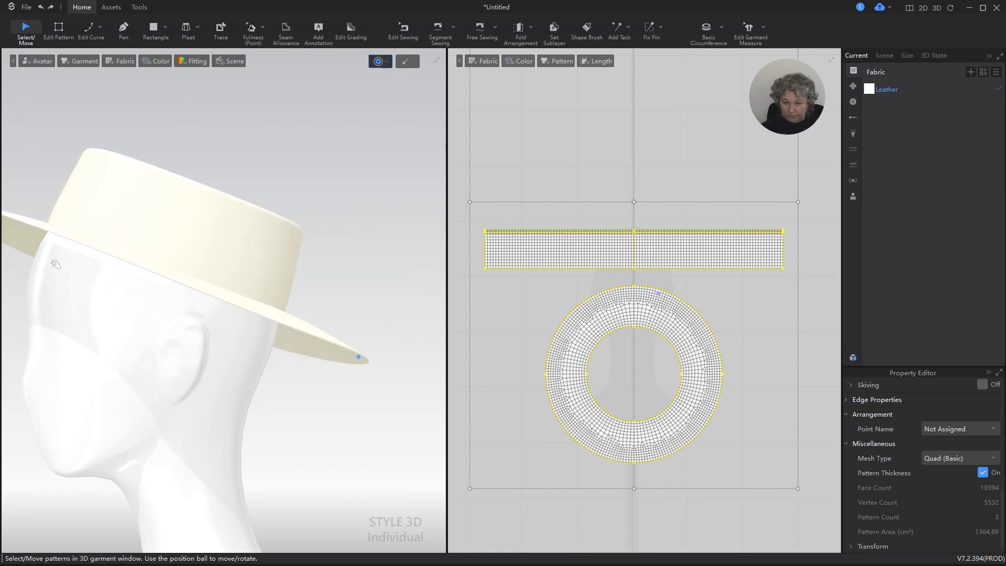
Pull the front of the brim downward and check the hat's position from the front.
{"action": "right_click_drag", "start_coordinate": [80, 302], "coordinate": [138, 336]}
{"action": "middle_click_drag", "start_coordinate": [137, 335], "coordinate": [226, 351], "text": "alt"}
{"action": "left_click_drag", "start_coordinate": [106, 226], "coordinate": [75, 258]}
{"action": "right_click_drag", "start_coordinate": [135, 266], "coordinate": [166, 344]}
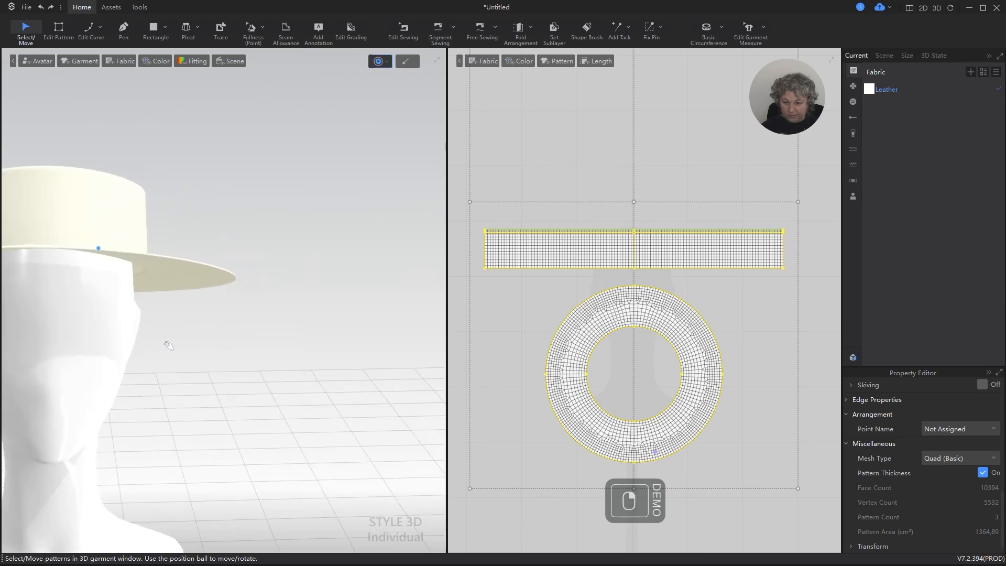
{"action": "middle_click_drag", "start_coordinate": [166, 344], "coordinate": [284, 336], "text": "alt"}
{"action": "right_click_drag", "start_coordinate": [284, 337], "coordinate": [272, 337]}
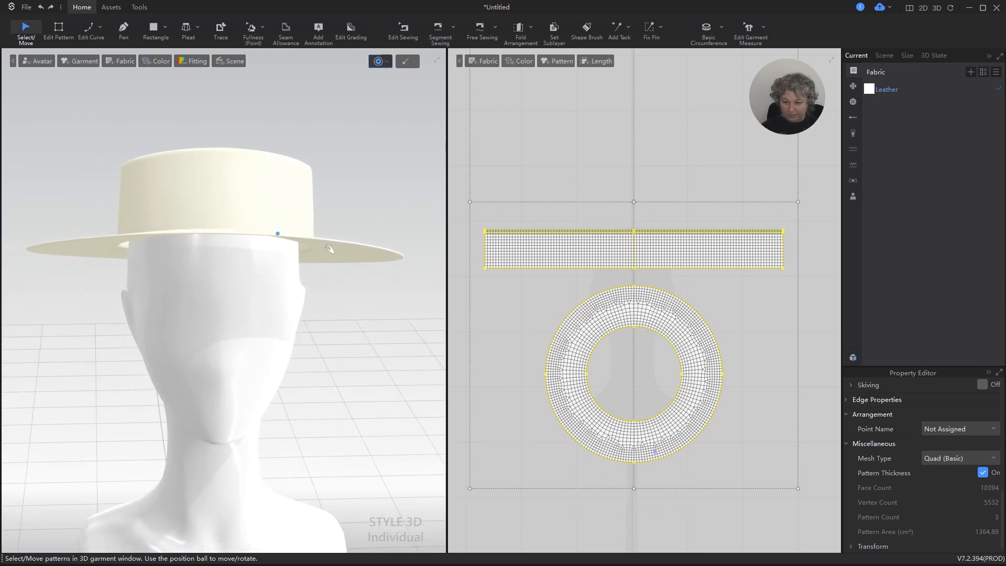
Stop the simulation and clear the selection of the hat's patterns.
{"action": "key", "text": "ctrl+a"}
{"action": "key", "text": "space"}
{"action": "key", "text": "m"}
{"action": "left_click", "coordinate": [361, 161]}
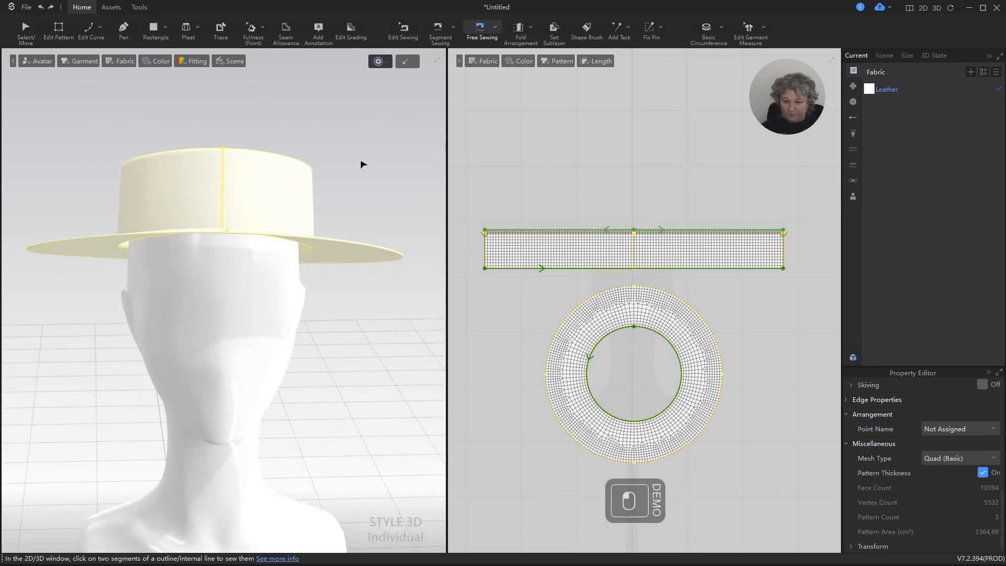
{"action": "key", "text": "a"}
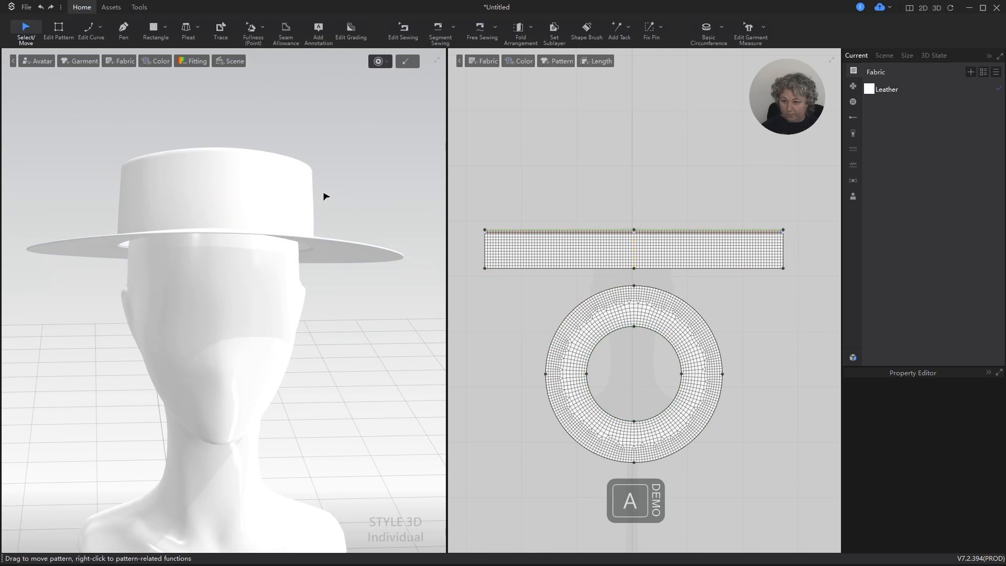
Pull the hat slightly down at the side of the head, checking its position from the side.
{"action": "key", "text": "ctrl+a"}
{"action": "left_click_drag", "start_coordinate": [121, 235], "coordinate": [121, 248]}
{"action": "right_click_drag", "start_coordinate": [149, 237], "coordinate": [131, 301]}
{"action": "key", "text": "space"}
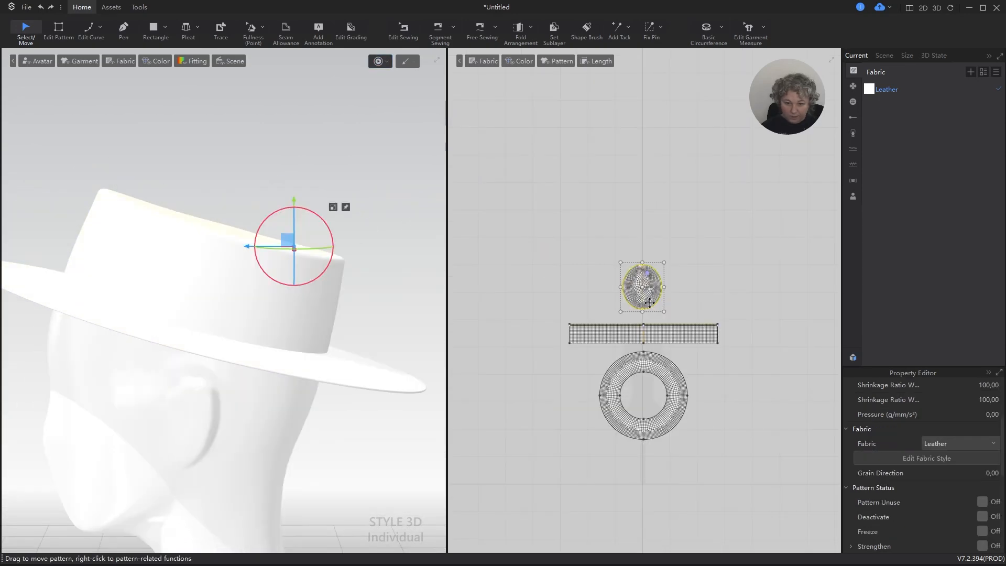
Set both shrinkage ratios of the oval crown top pattern to 105 and run the simulation.
{"action": "scroll", "coordinate": [653, 278], "scroll_direction": "up", "scroll_amount": 8}
{"action": "left_click", "coordinate": [650, 290]}
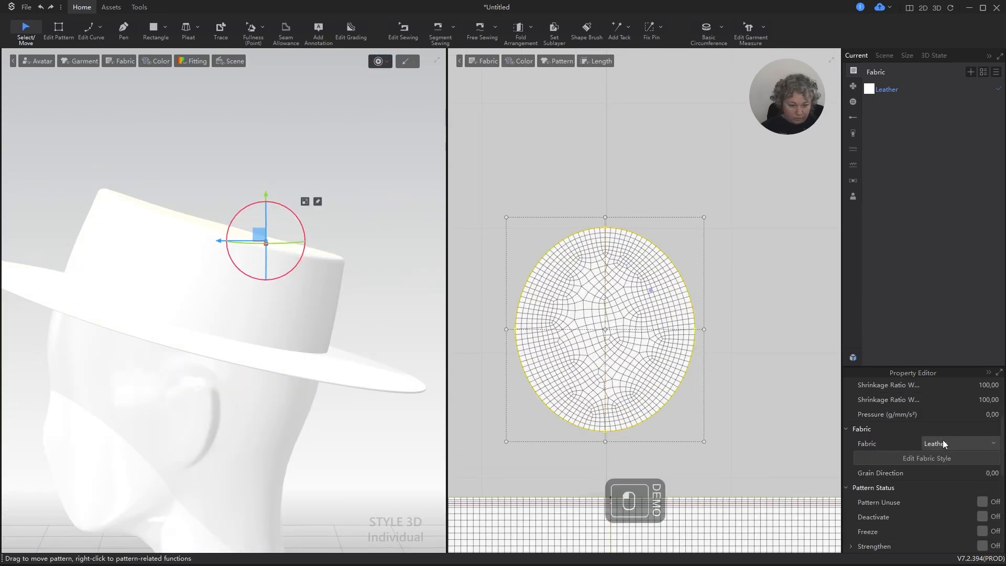
{"action": "left_click", "coordinate": [988, 385]}
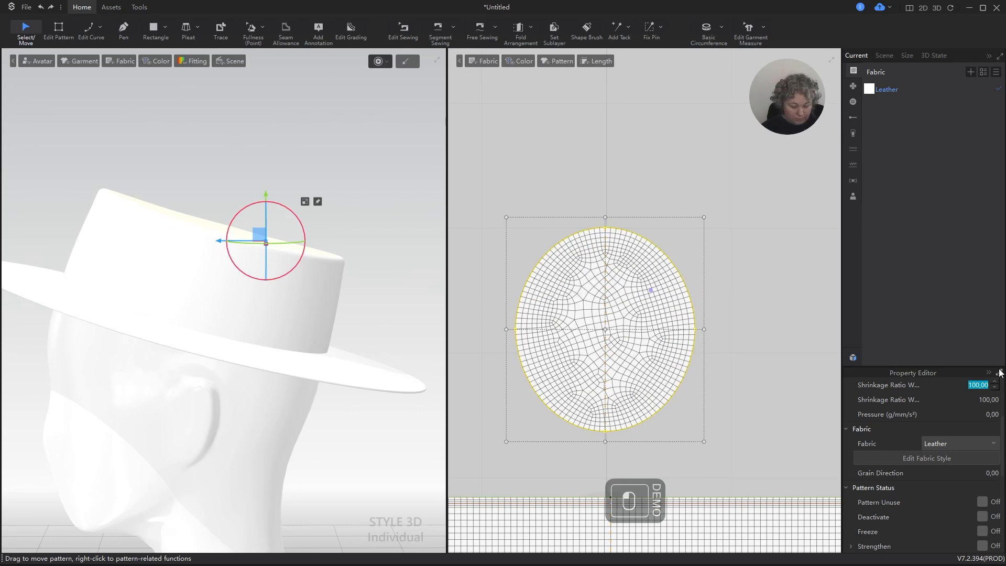
{"action": "type", "text": "105"}
{"action": "left_click", "coordinate": [991, 400]}
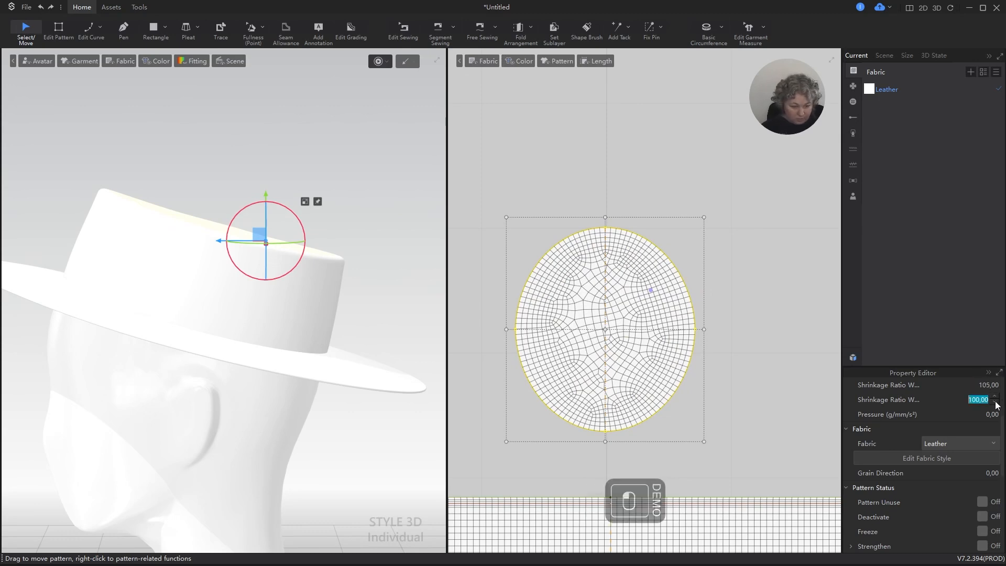
{"action": "type", "text": "105"}
{"action": "key", "text": "Return"}
{"action": "key", "text": "space"}
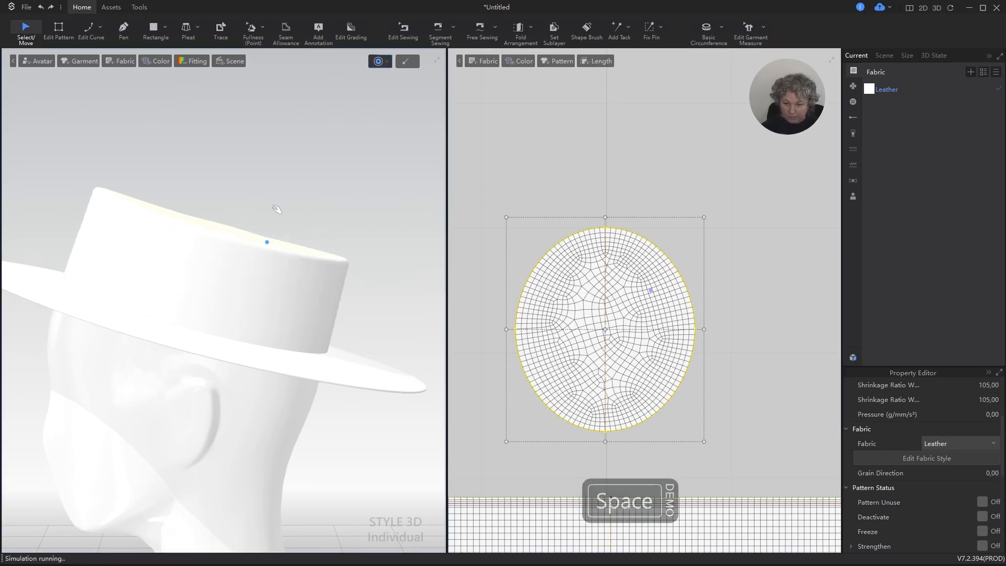
Pull the crown top's surface slightly into place during the simulation and check its shape from behind.
{"action": "left_click_drag", "start_coordinate": [204, 225], "coordinate": [202, 220]}
{"action": "left_click_drag", "start_coordinate": [87, 226], "coordinate": [85, 229]}
{"action": "key", "text": "space"}
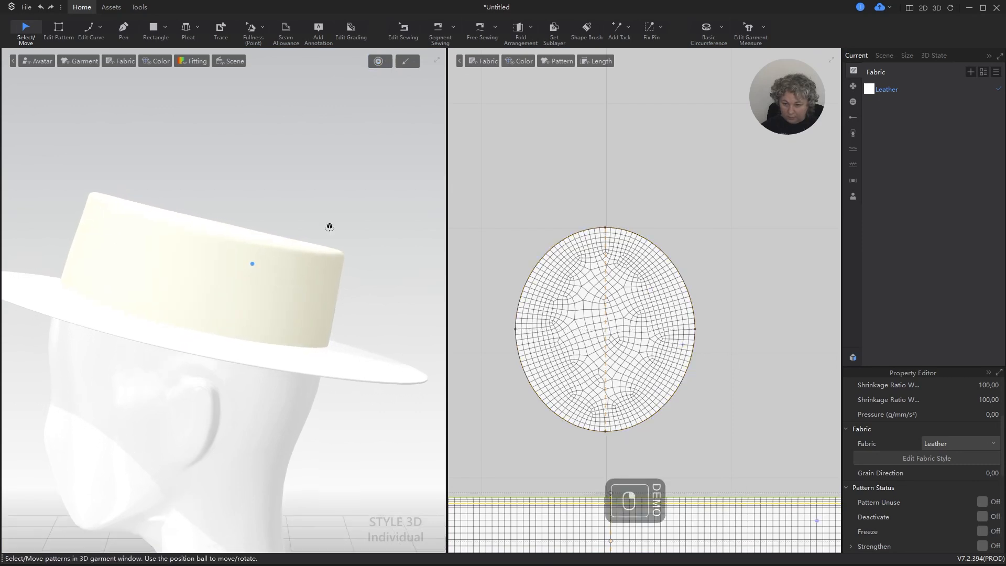
{"action": "right_click_drag", "start_coordinate": [330, 225], "coordinate": [271, 201]}
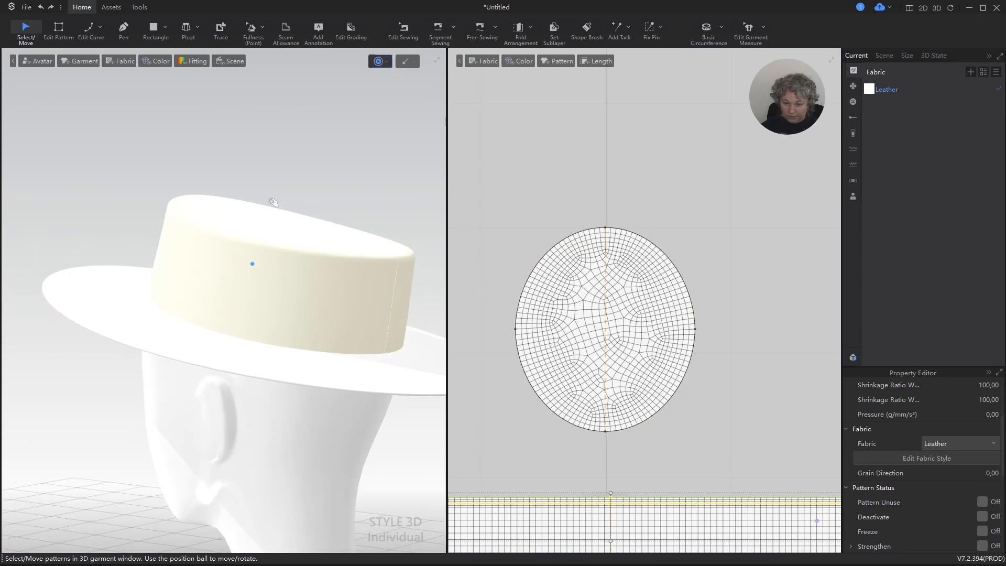
{"action": "key", "text": "z"}
{"action": "left_click", "coordinate": [678, 221]}
{"action": "scroll", "coordinate": [623, 282], "scroll_direction": "up", "scroll_amount": 4}
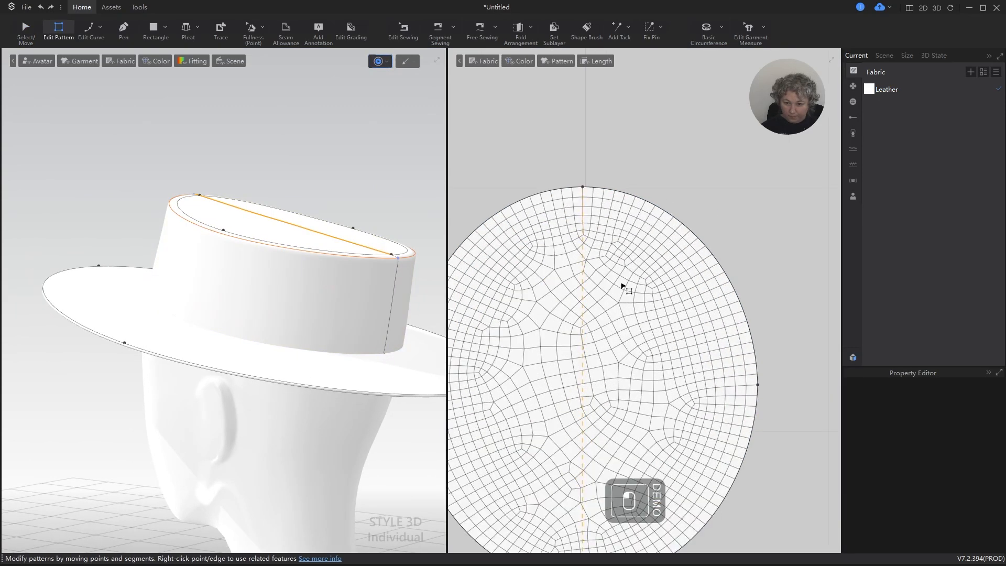
{"action": "right_click", "coordinate": [676, 218]}
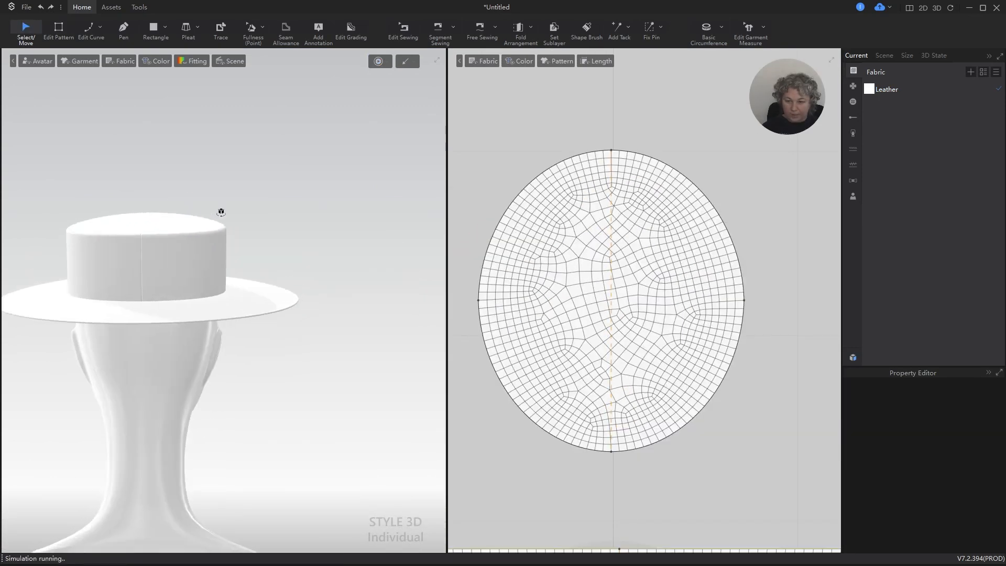
{"action": "scroll", "coordinate": [697, 290], "scroll_direction": "down", "scroll_amount": 3}
{"action": "left_click", "coordinate": [698, 290]}
Set the fold angle of the side band's internal line near its upper edge to 120 and simulate.
{"action": "scroll", "coordinate": [691, 294], "scroll_direction": "down", "scroll_amount": 5}
{"action": "scroll", "coordinate": [786, 351], "scroll_direction": "up", "scroll_amount": 8}
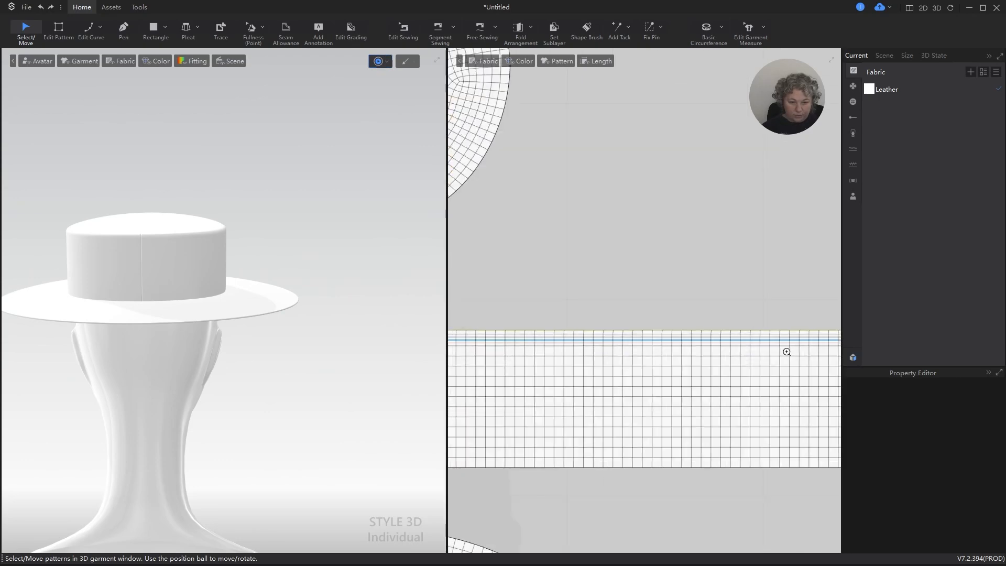
{"action": "key", "text": "z"}
{"action": "left_click", "coordinate": [716, 340]}
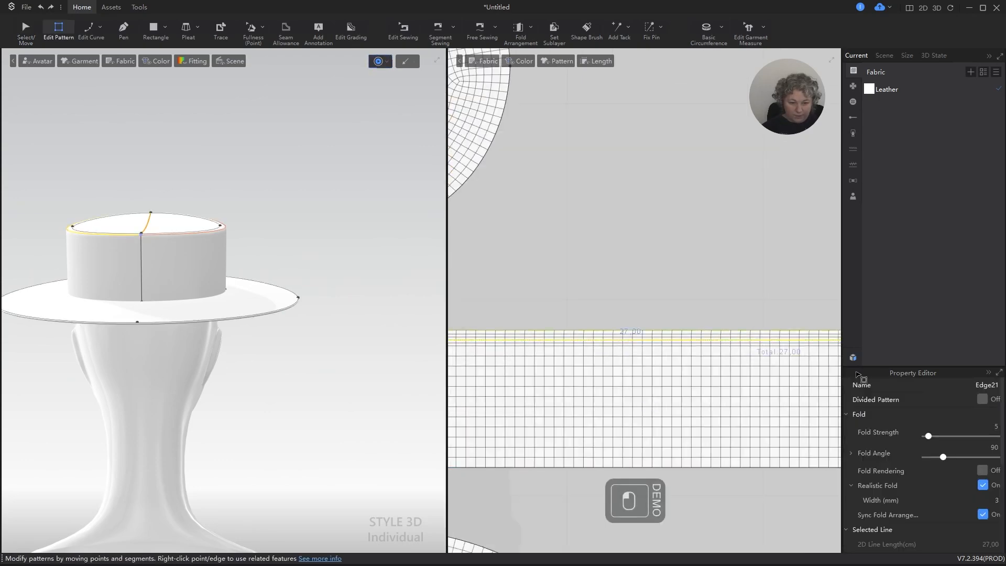
{"action": "type", "text": "120"}
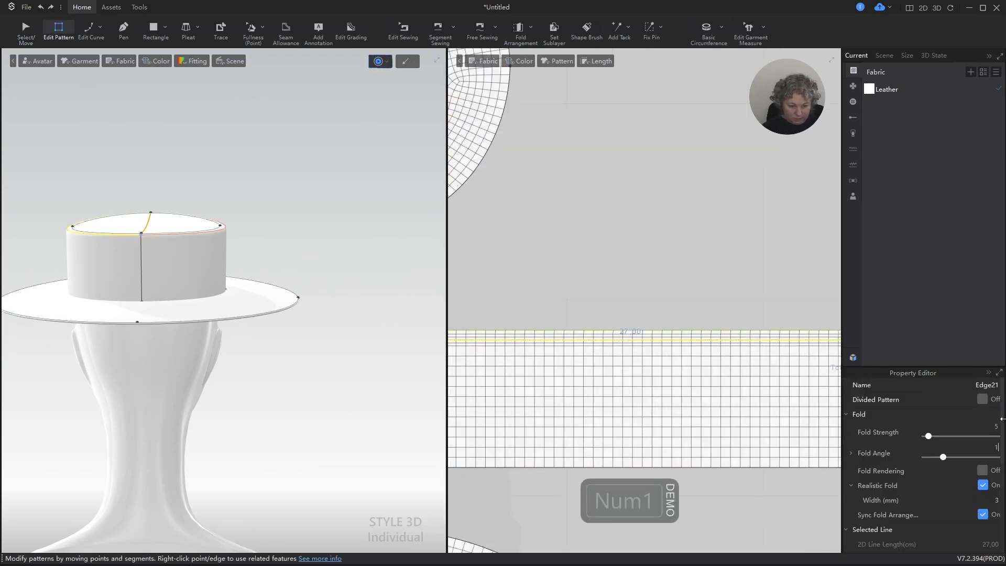
{"action": "key", "text": "Return"}
{"action": "key", "text": "space"}
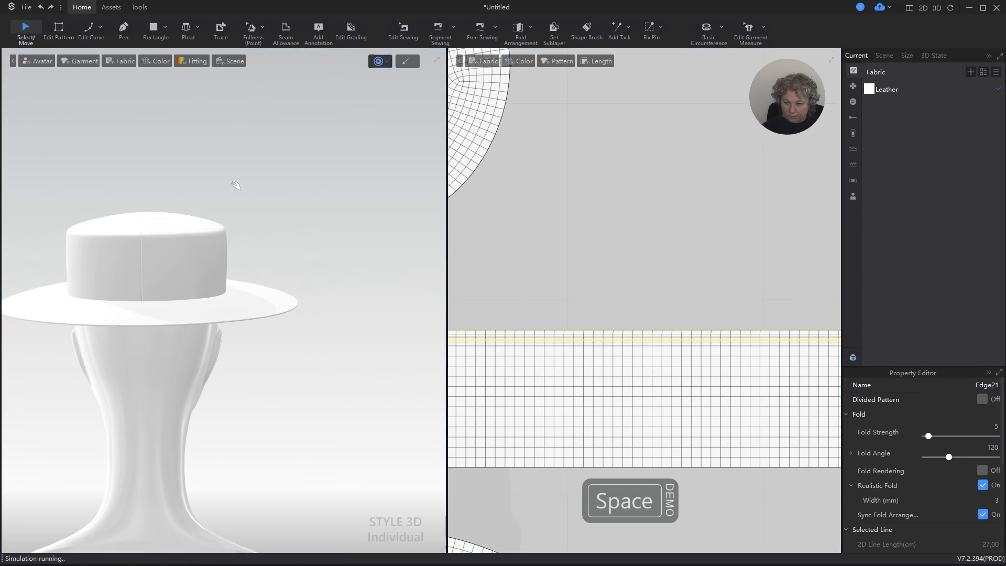
Set the fold angle of the side band's internal line near its upper edge to 100.
{"action": "right_click_drag", "start_coordinate": [237, 208], "coordinate": [359, 218]}
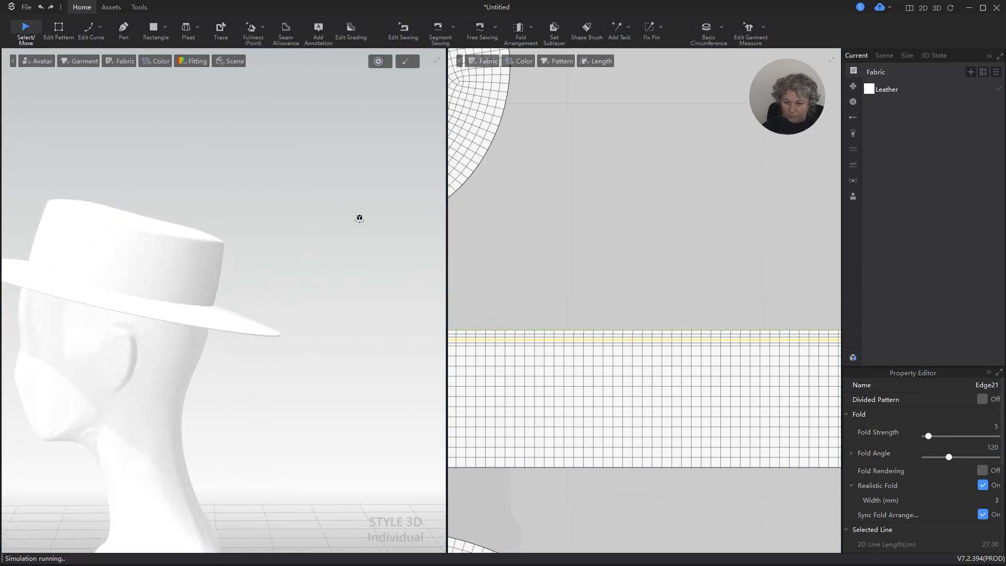
{"action": "scroll", "coordinate": [248, 219], "scroll_direction": "up", "scroll_amount": 3}
{"action": "right_click_drag", "start_coordinate": [248, 219], "coordinate": [178, 233]}
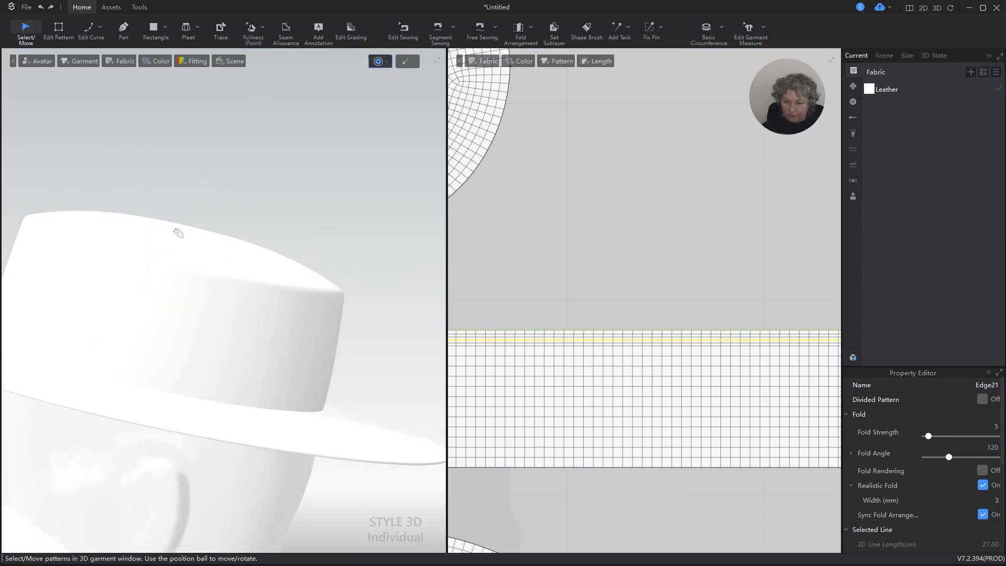
{"action": "right_click_drag", "start_coordinate": [233, 270], "coordinate": [215, 238]}
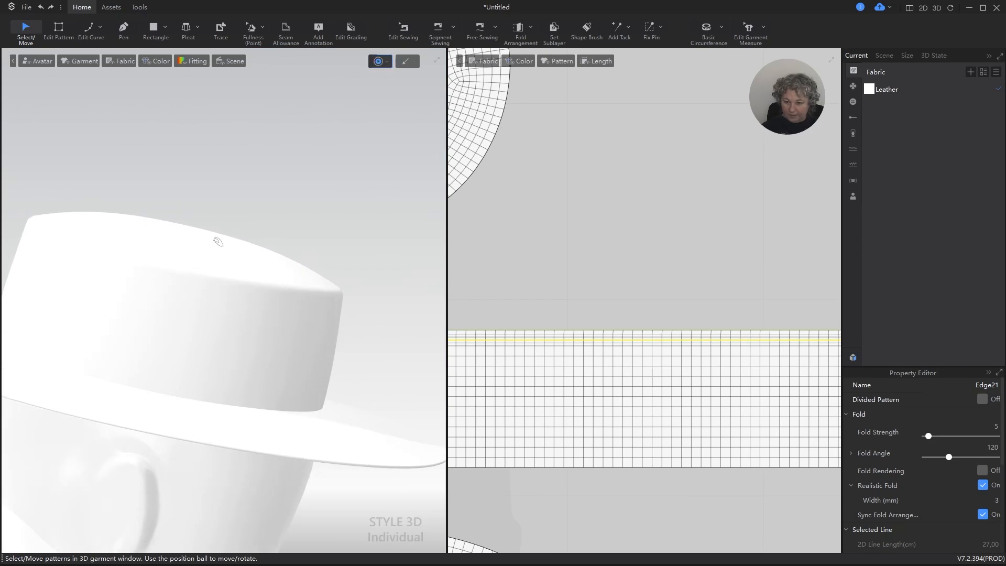
{"action": "left_click", "coordinate": [993, 446]}
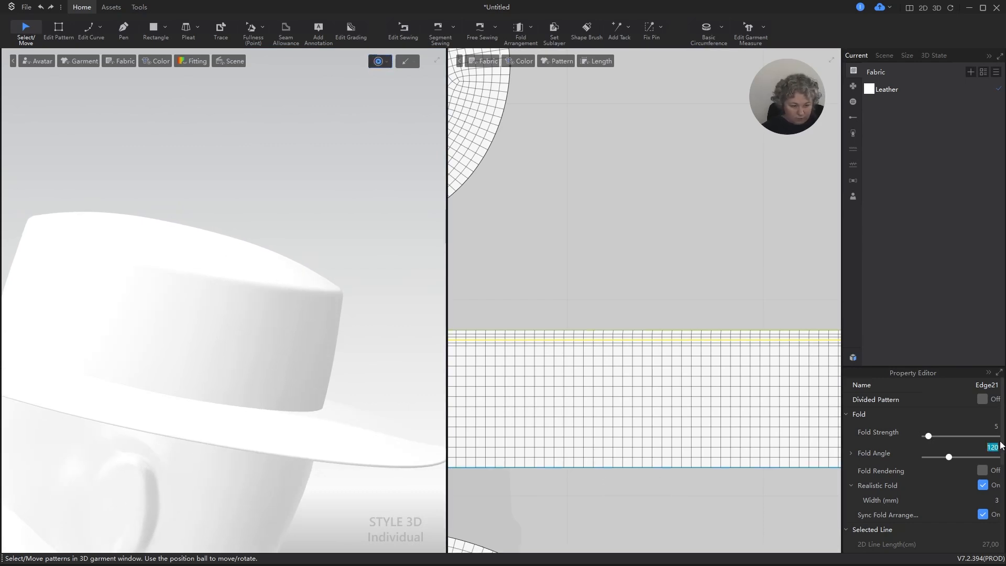
{"action": "type", "text": "100"}
{"action": "key", "text": "Return"}
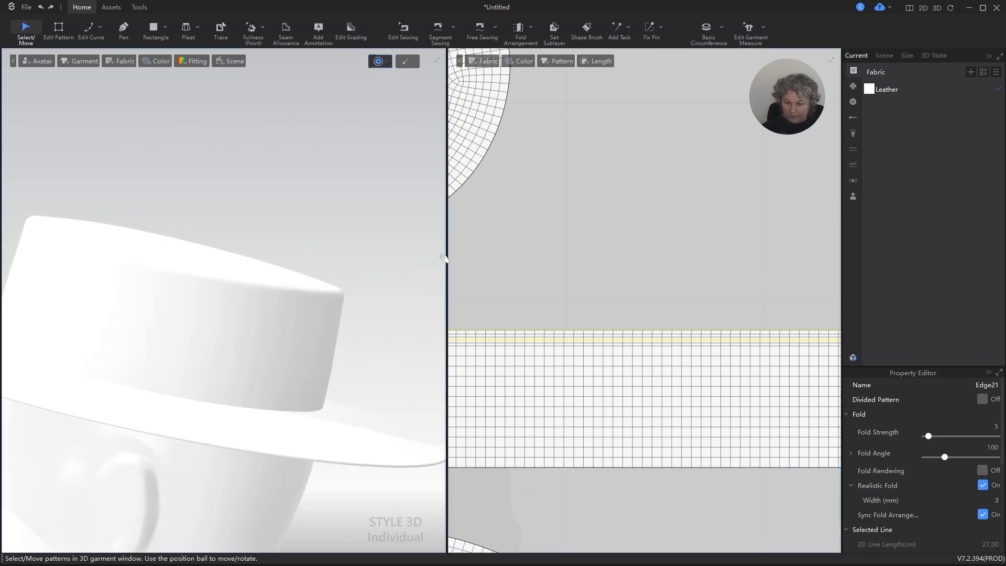
Check the lengths of the crown top oval's lower quarter edges and compare them with the upper left one.
{"action": "scroll", "coordinate": [332, 290], "scroll_direction": "down", "scroll_amount": 4}
{"action": "right_click_drag", "start_coordinate": [332, 290], "coordinate": [262, 376], "text": "alt"}
{"action": "scroll", "coordinate": [669, 319], "scroll_direction": "down", "scroll_amount": 6}
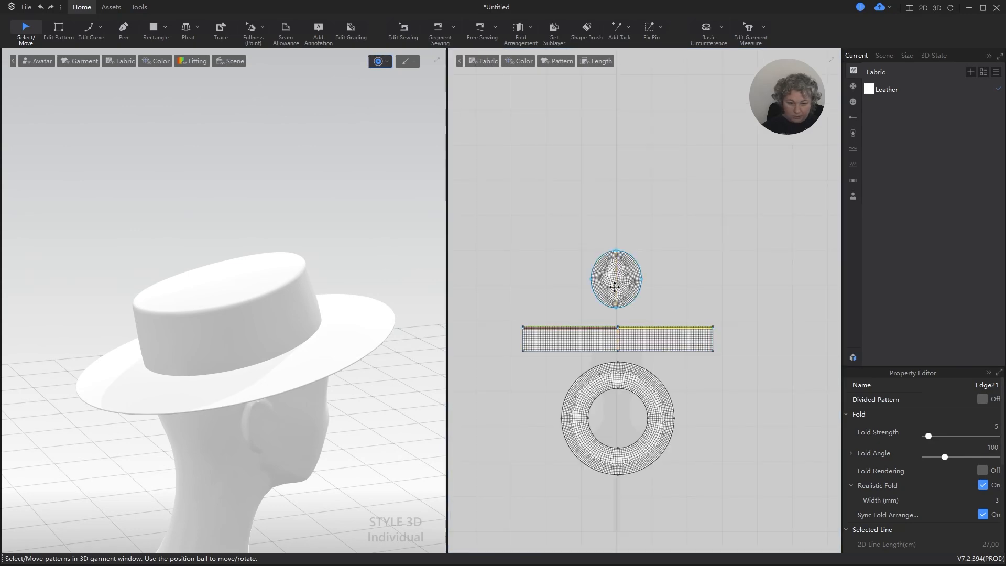
{"action": "scroll", "coordinate": [618, 290], "scroll_direction": "up", "scroll_amount": 5}
{"action": "key", "text": "z"}
{"action": "left_click", "coordinate": [661, 327]}
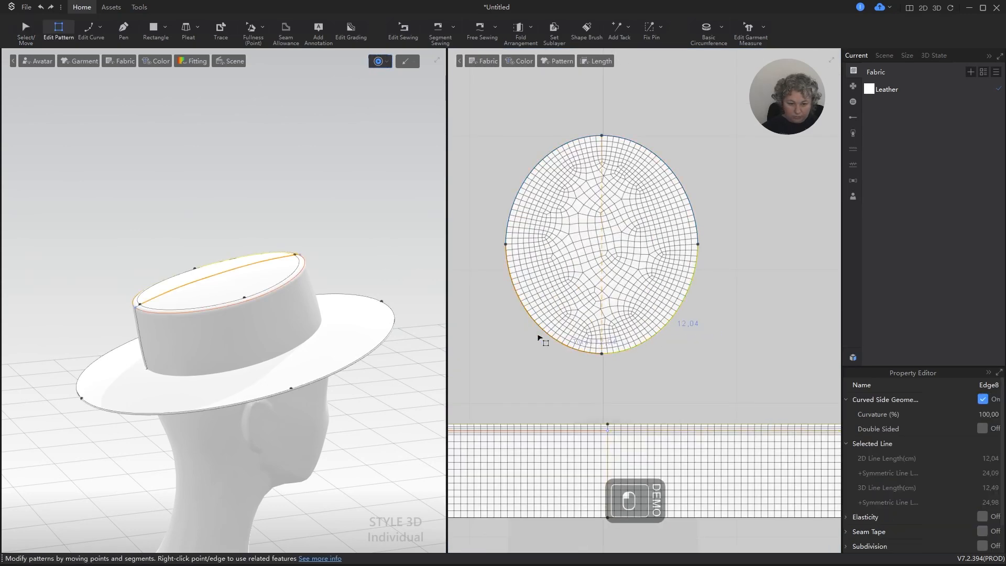
{"action": "left_click", "coordinate": [530, 319]}
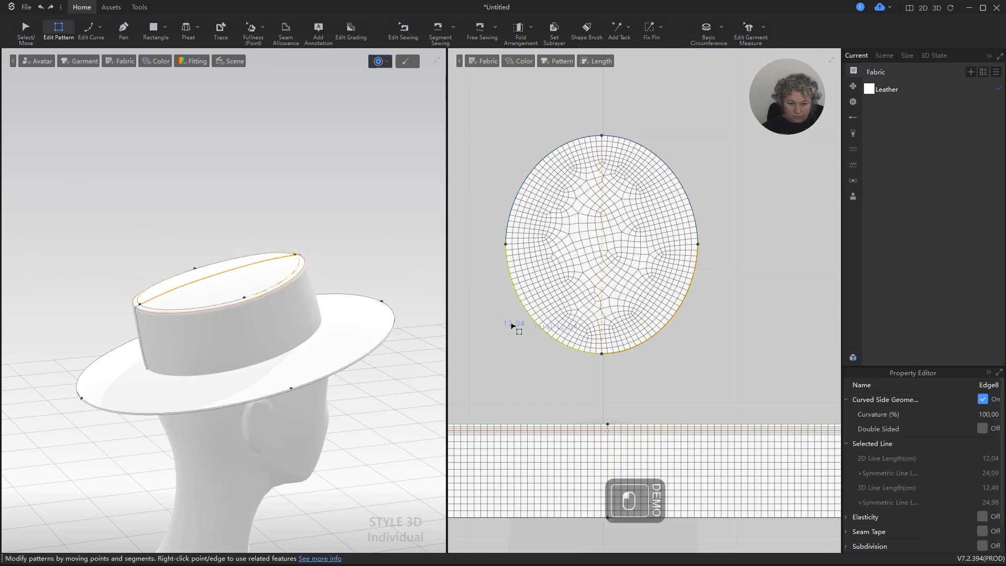
{"action": "left_click", "coordinate": [531, 176]}
Move the crown top oval's lowest point straight up by 0.05 cm.
{"action": "scroll", "coordinate": [626, 349], "scroll_direction": "up", "scroll_amount": 6}
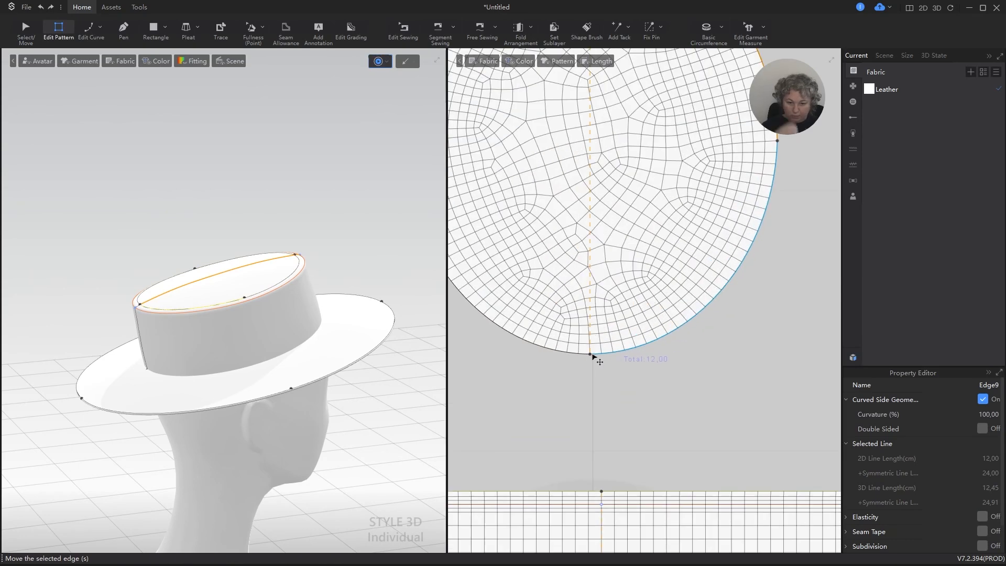
{"action": "left_click_drag", "start_coordinate": [587, 360], "coordinate": [588, 360], "text": "shift"}
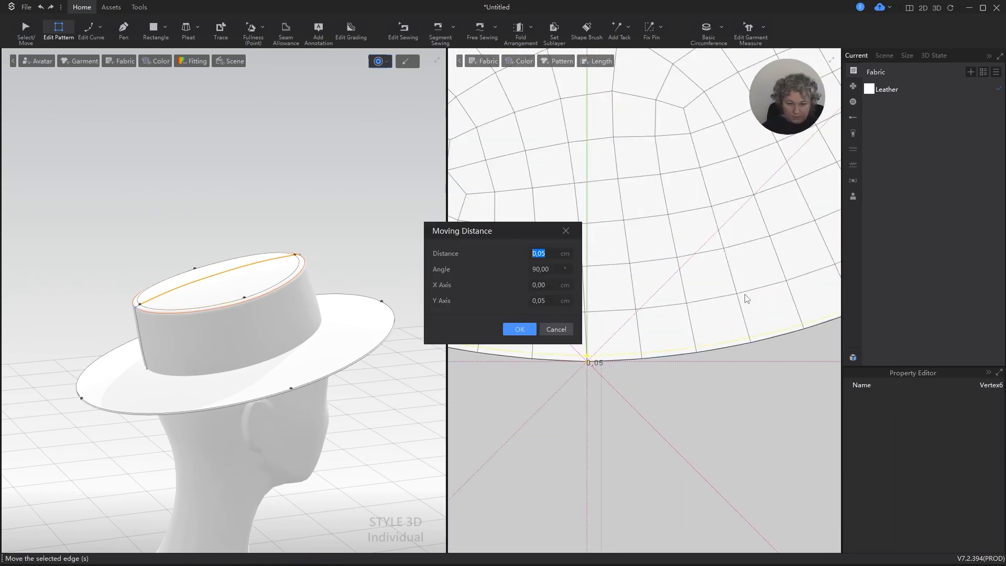
{"action": "key", "text": "Return"}
{"action": "scroll", "coordinate": [745, 298], "scroll_direction": "down", "scroll_amount": 5}
Recheck the crown top's lower edge length and move its lowest point up another 0.01 cm.
{"action": "left_click", "coordinate": [655, 343]}
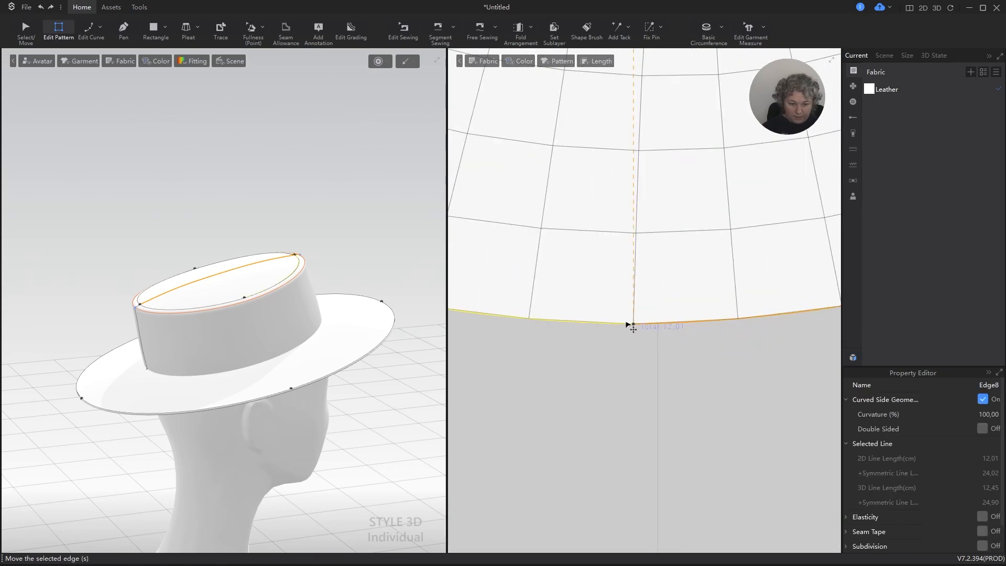
{"action": "left_click_drag", "start_coordinate": [634, 325], "coordinate": [633, 318]}
{"action": "right_click", "coordinate": [633, 319], "text": "shift"}
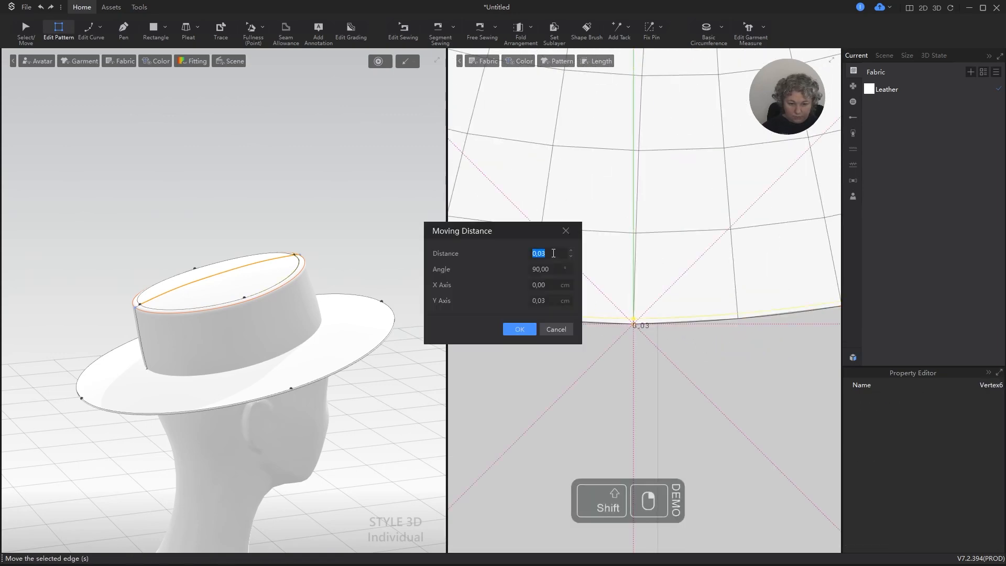
{"action": "key", "text": "BackSpace"}
{"action": "type", "text": "1"}
{"action": "key", "text": "Return"}
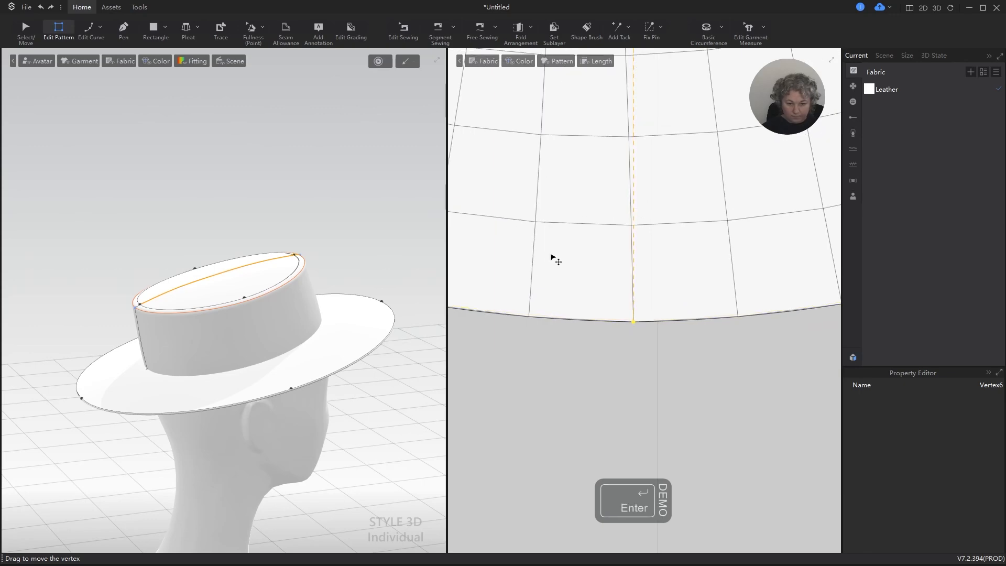
Compare the lengths of the crown top oval's lower and upper left quarter edges.
{"action": "scroll", "coordinate": [570, 332], "scroll_direction": "down", "scroll_amount": 5}
{"action": "left_click", "coordinate": [555, 329]}
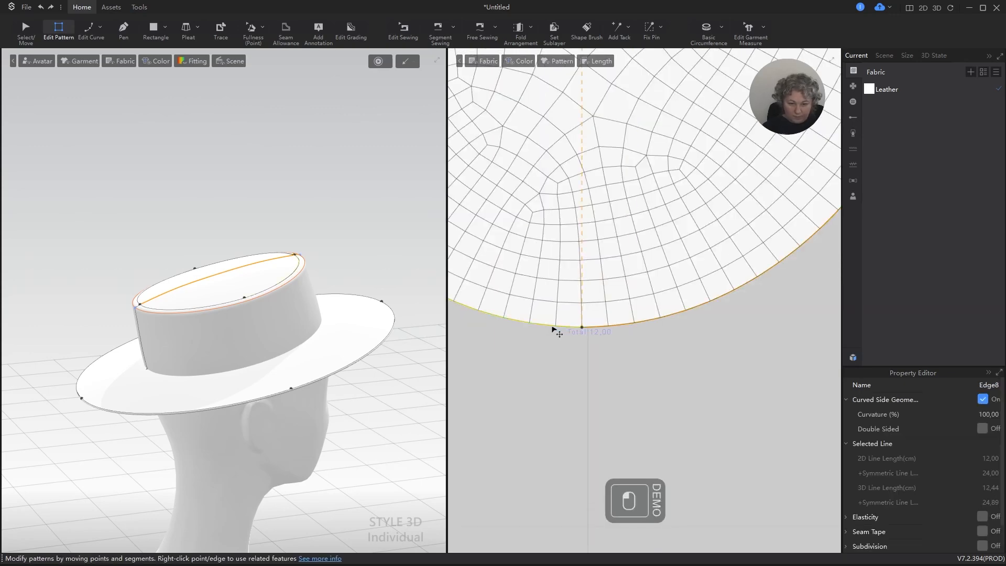
{"action": "scroll", "coordinate": [651, 374], "scroll_direction": "down", "scroll_amount": 5}
{"action": "left_click", "coordinate": [604, 264]}
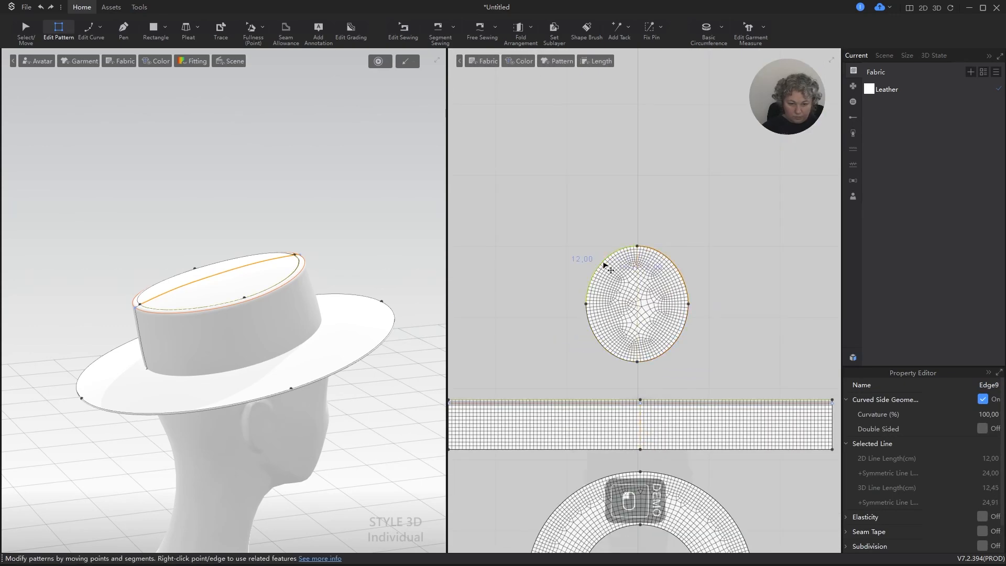
Simulate the hat briefly with the adjusted crown top and inspect the result from behind.
{"action": "left_click", "coordinate": [579, 223]}
{"action": "key", "text": "space"}
{"action": "key", "text": "space"}
{"action": "right_click_drag", "start_coordinate": [285, 227], "coordinate": [368, 227]}
{"action": "key", "text": "a"}
{"action": "scroll", "coordinate": [257, 276], "scroll_direction": "up", "scroll_amount": 5}
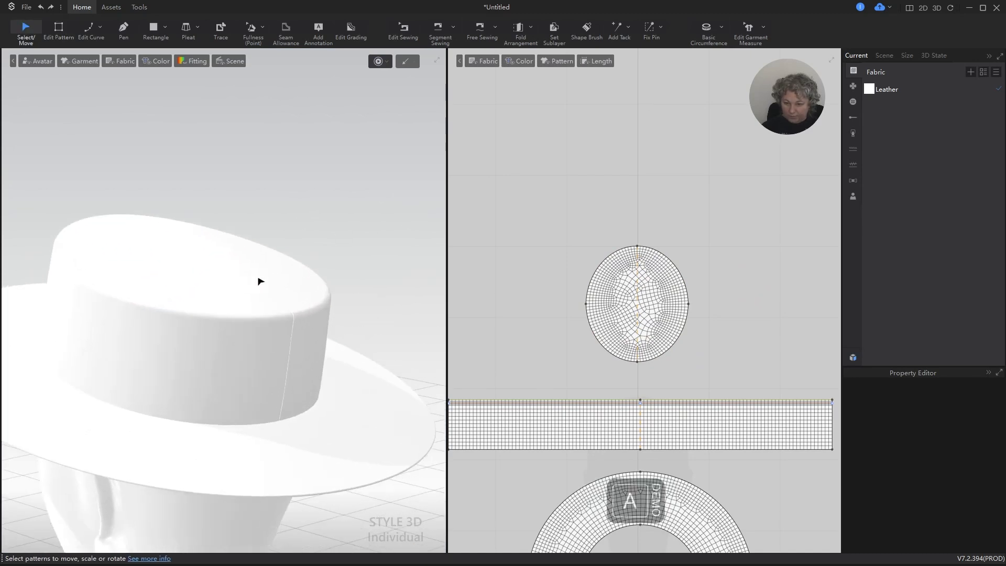
{"action": "right_click_drag", "start_coordinate": [260, 282], "coordinate": [298, 277], "text": "alt"}
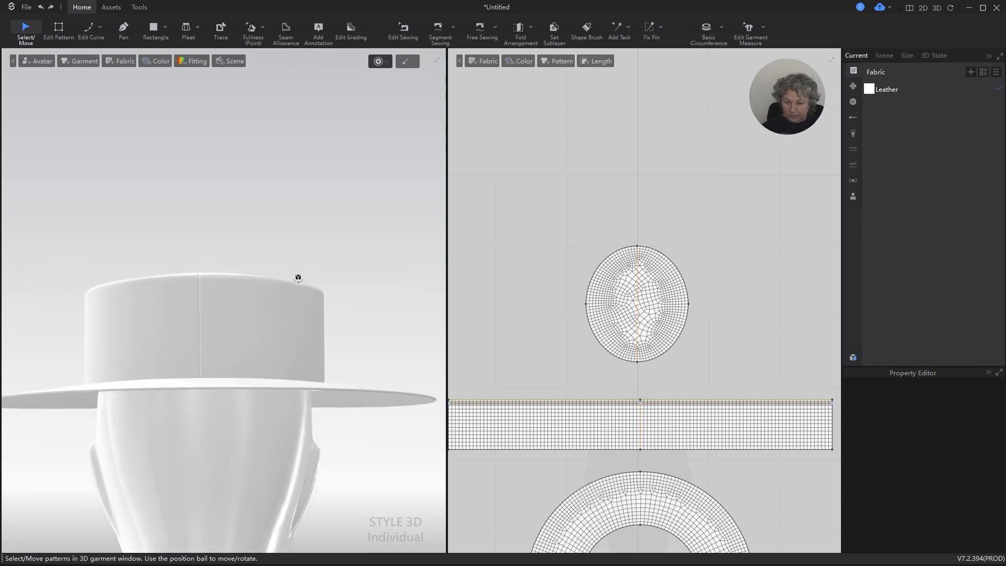
{"action": "scroll", "coordinate": [299, 279], "scroll_direction": "down", "scroll_amount": 3}
Compare the lengths of the upper left and lower left quarter edges of the brim's inner opening.
{"action": "scroll", "coordinate": [624, 294], "scroll_direction": "down", "scroll_amount": 5}
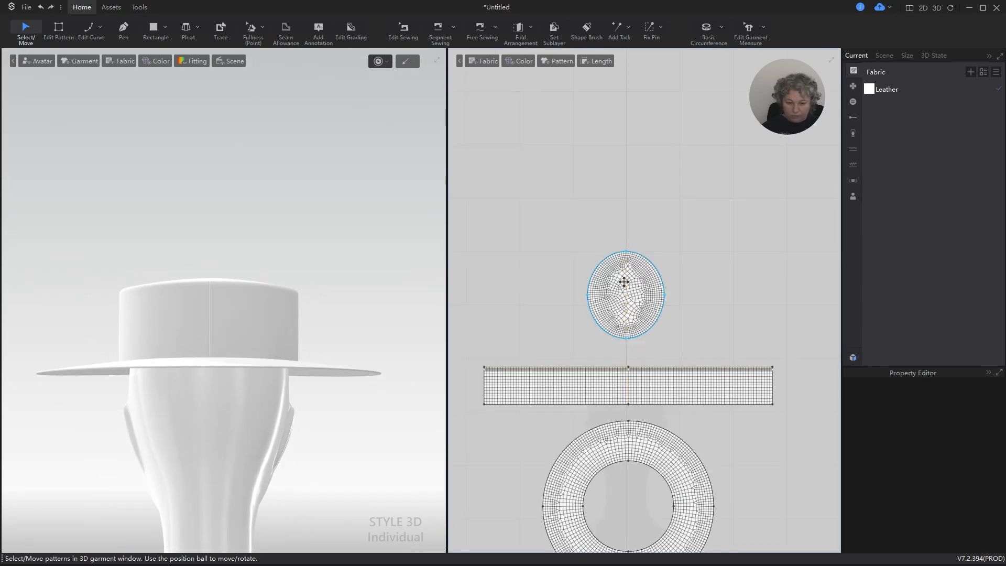
{"action": "scroll", "coordinate": [628, 325], "scroll_direction": "up", "scroll_amount": 8}
{"action": "key", "text": "z"}
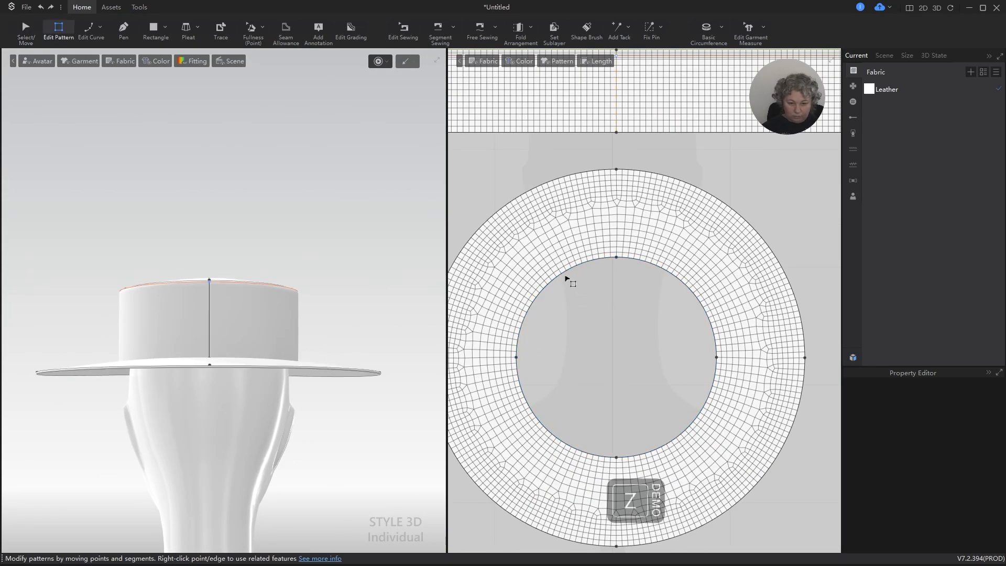
{"action": "left_click", "coordinate": [564, 277]}
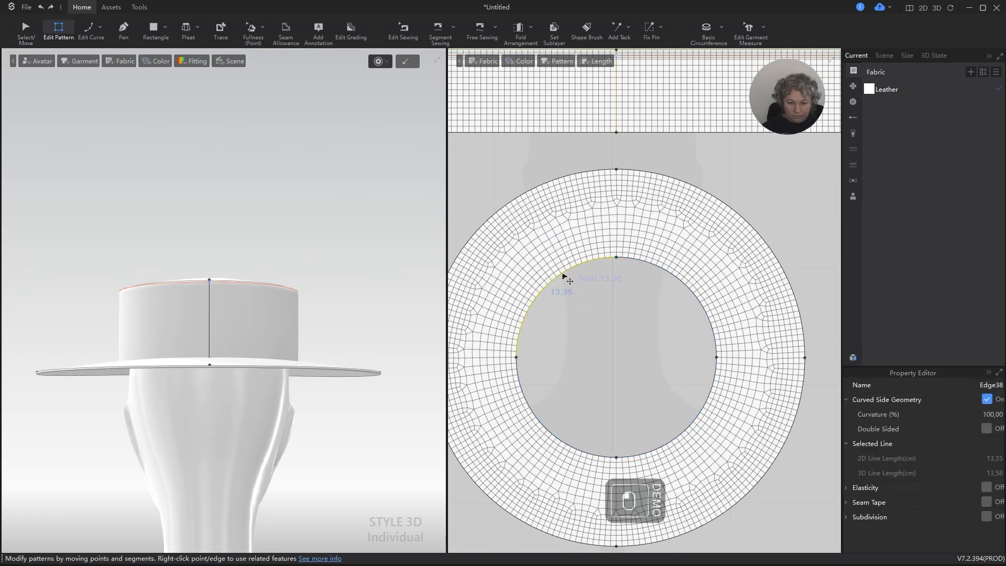
{"action": "left_click", "coordinate": [546, 426]}
{"action": "left_click", "coordinate": [536, 413]}
{"action": "scroll", "coordinate": [576, 355], "scroll_direction": "down", "scroll_amount": 2}
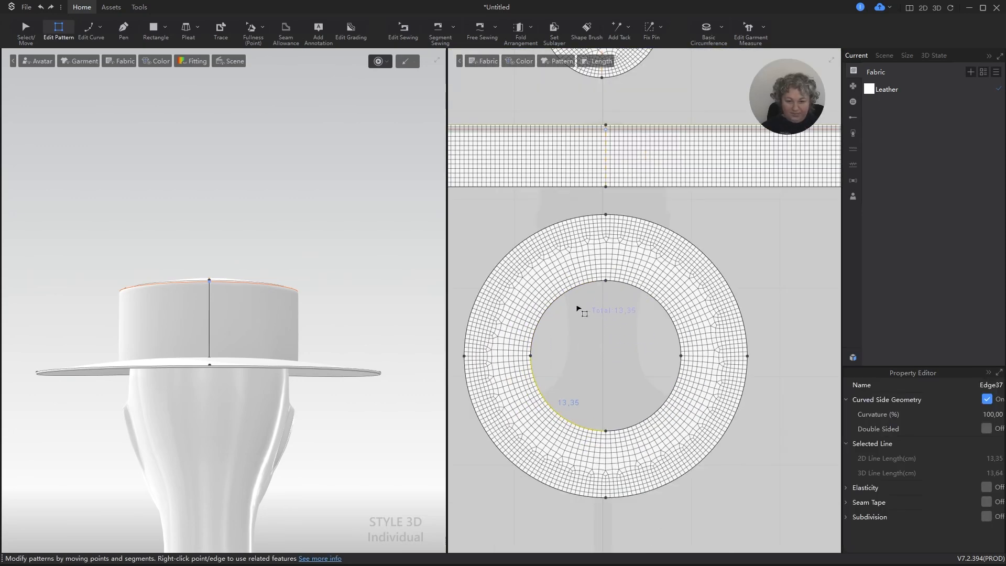
{"action": "scroll", "coordinate": [588, 254], "scroll_direction": "up", "scroll_amount": 3}
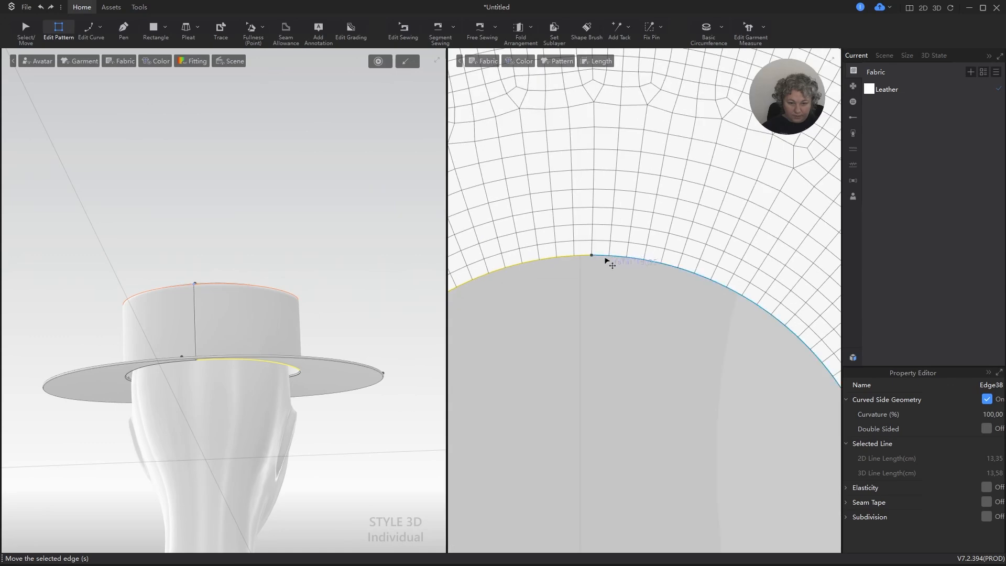
Move the topmost point of the brim's inner opening straight up by 0.22 cm and check the adjacent upper left edge's length.
{"action": "left_click_drag", "start_coordinate": [609, 258], "coordinate": [608, 254]}
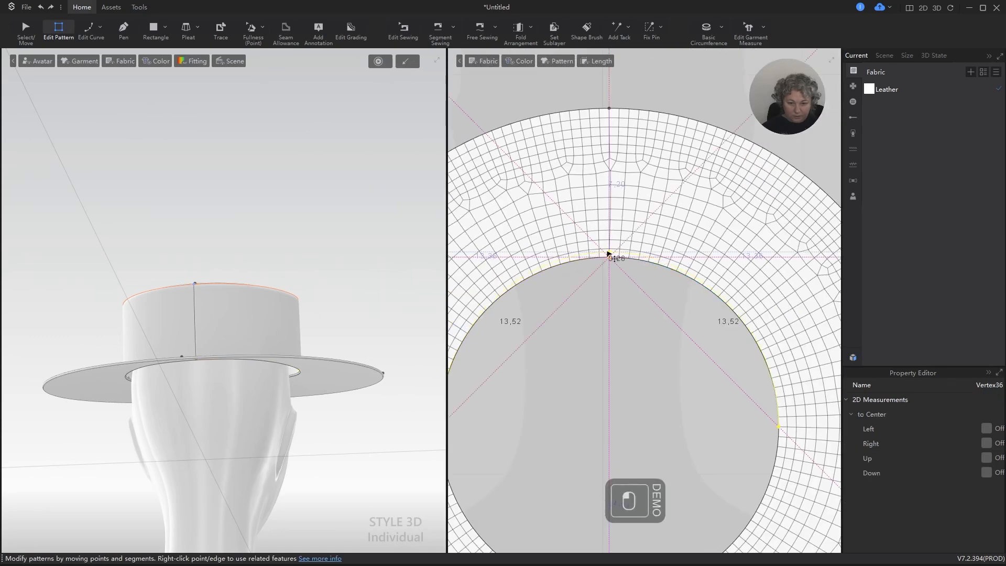
{"action": "right_click", "coordinate": [608, 254], "text": "shift"}
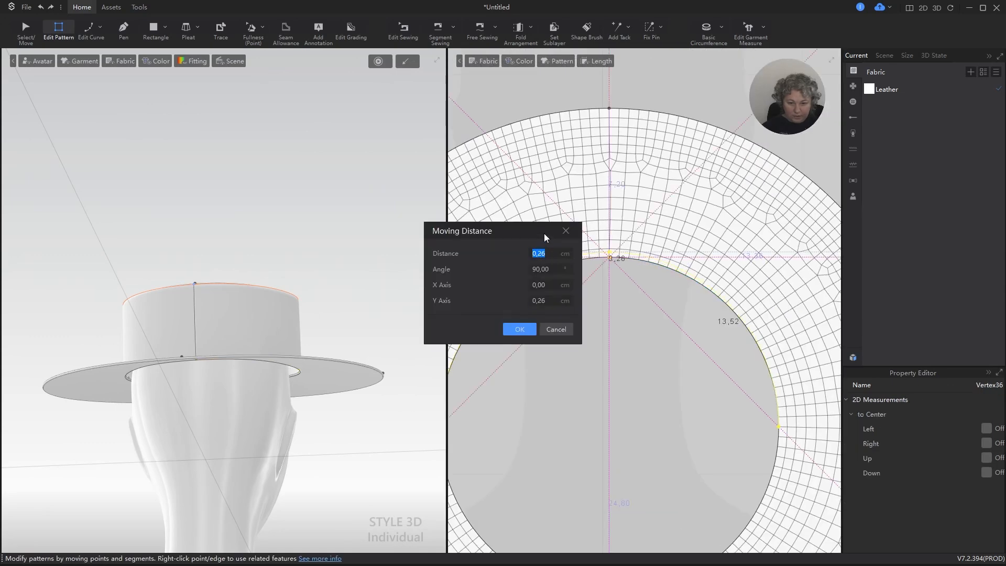
{"action": "left_click_drag", "start_coordinate": [544, 234], "coordinate": [648, 312]}
{"action": "left_click", "coordinate": [663, 334]}
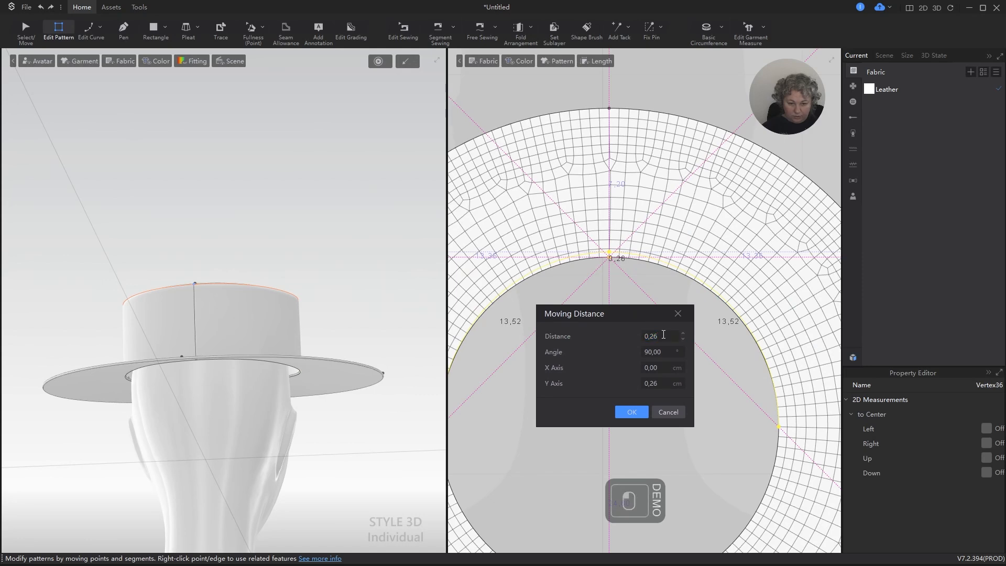
{"action": "key", "text": "shift+Left"}
{"action": "type", "text": "5"}
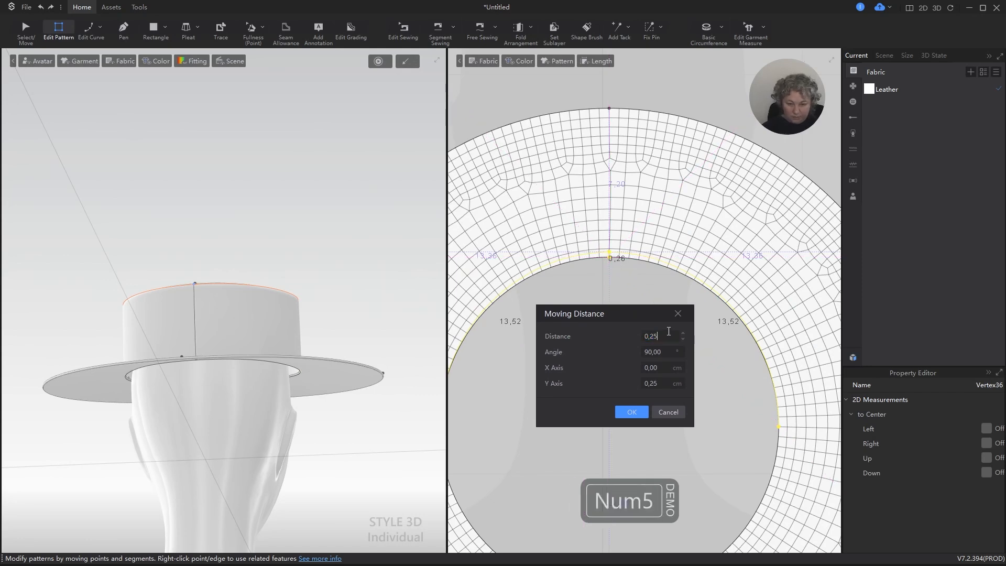
{"action": "key", "text": "shift+Left"}
{"action": "type", "text": "4"}
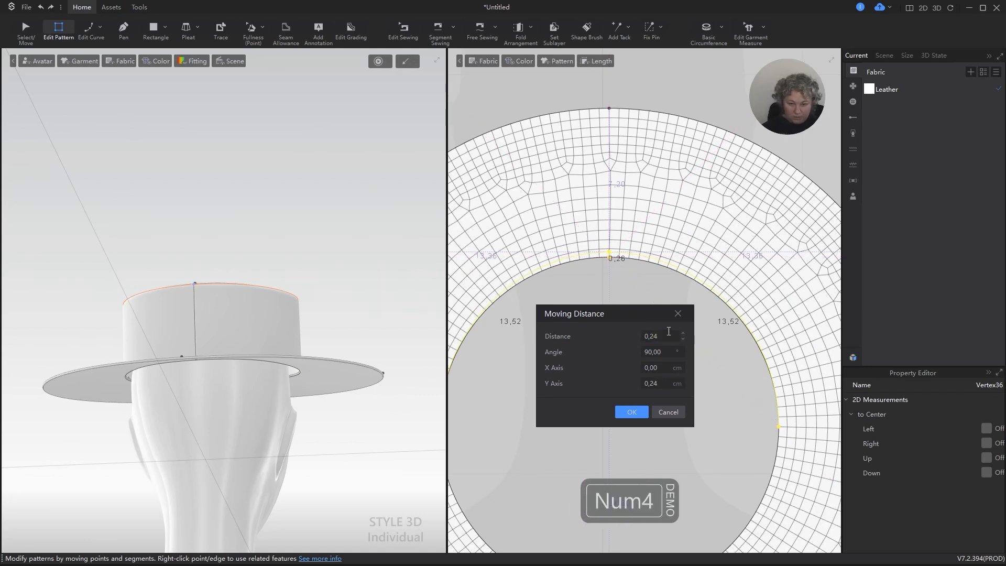
{"action": "key", "text": "shift+Left"}
{"action": "key", "text": "Delete"}
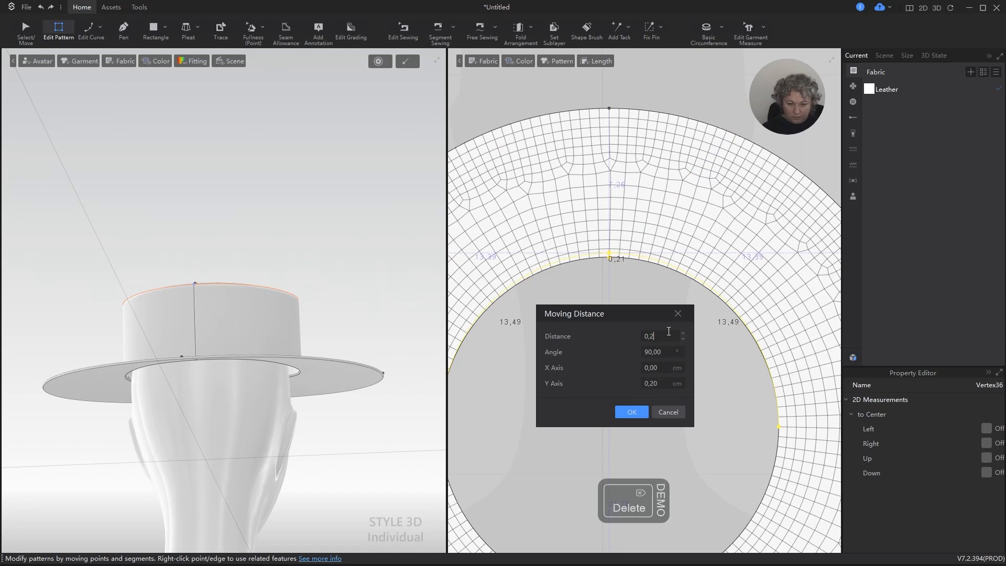
{"action": "key", "text": "shift+Left"}
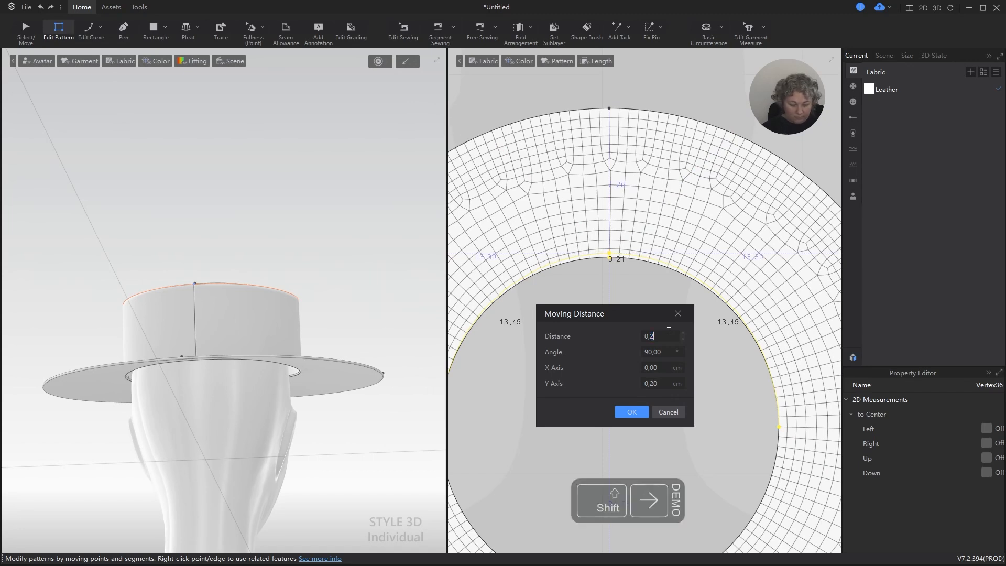
{"action": "type", "text": "2"}
{"action": "key", "text": "Tab"}
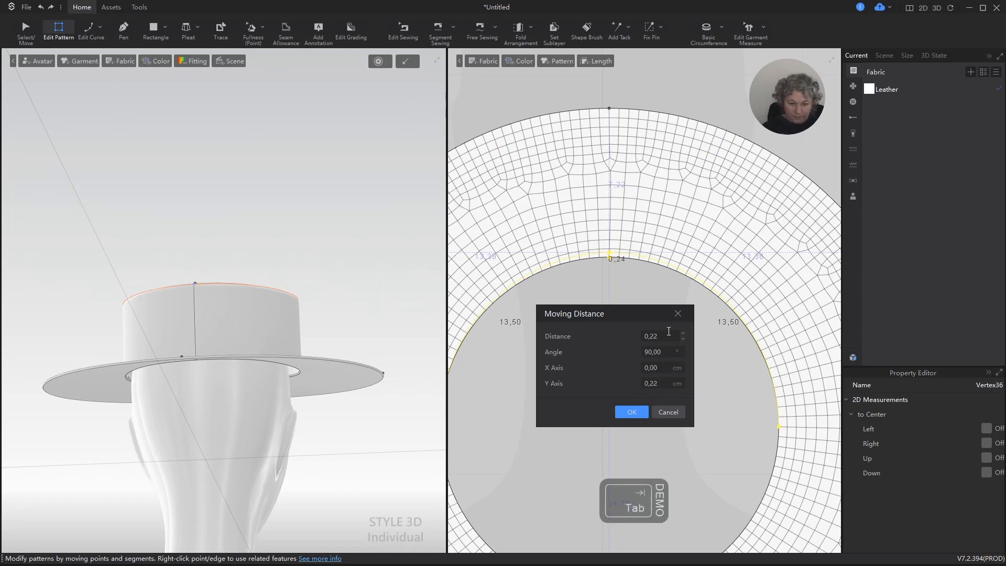
{"action": "key", "text": "shift+Left"}
{"action": "double_click", "coordinate": [662, 334]}
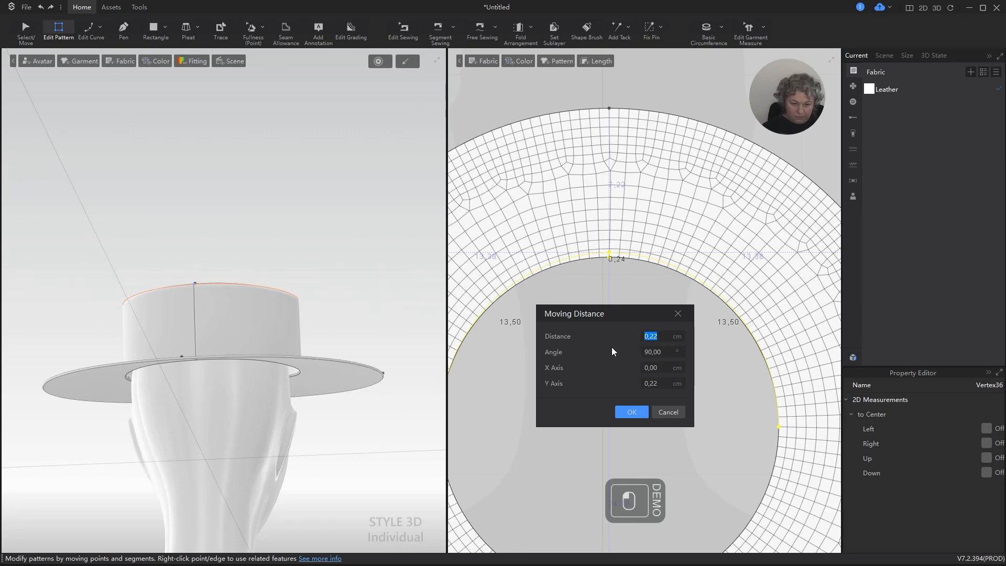
{"action": "key", "text": "Left"}
{"action": "key", "text": "Right"}
{"action": "key", "text": "Right"}
{"action": "key", "text": "Right"}
{"action": "key", "text": "shift+Right"}
{"action": "key", "text": "Return"}
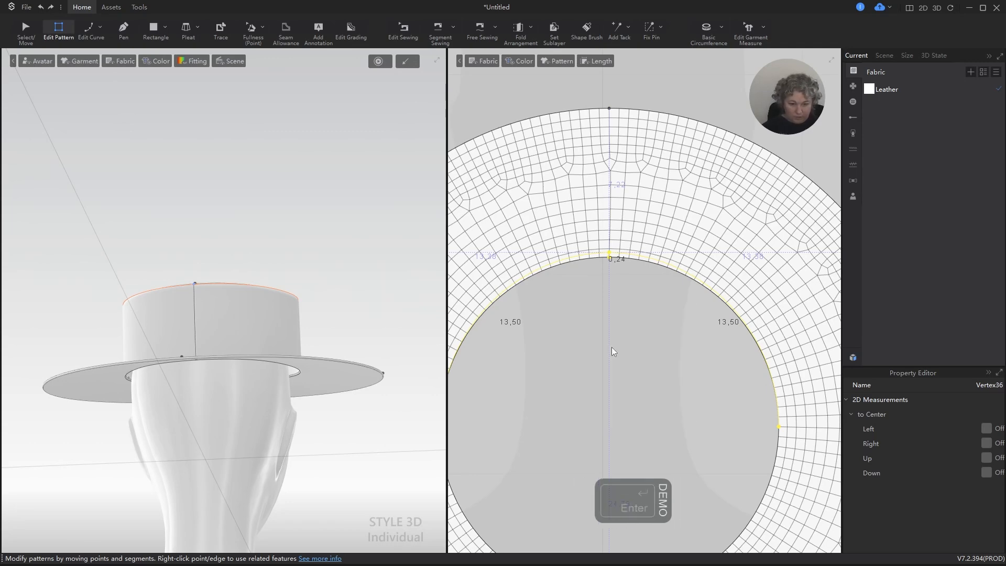
{"action": "left_click", "coordinate": [522, 283]}
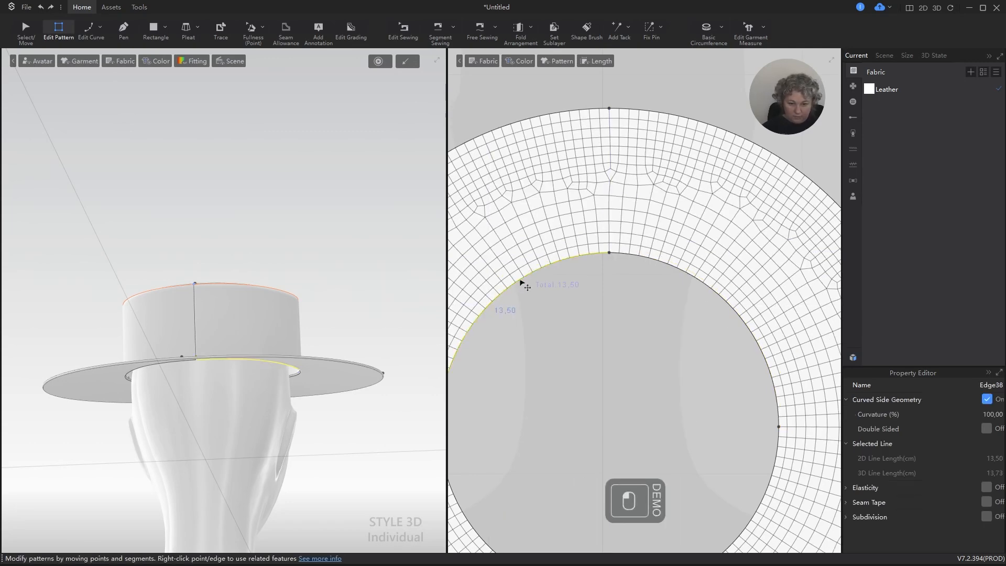
Move the lowest point of the brim's inner opening straight down by 0.23 cm and check the adjacent lower right edge's length.
{"action": "scroll", "coordinate": [563, 292], "scroll_direction": "down", "scroll_amount": 8}
{"action": "scroll", "coordinate": [547, 415], "scroll_direction": "up", "scroll_amount": 6}
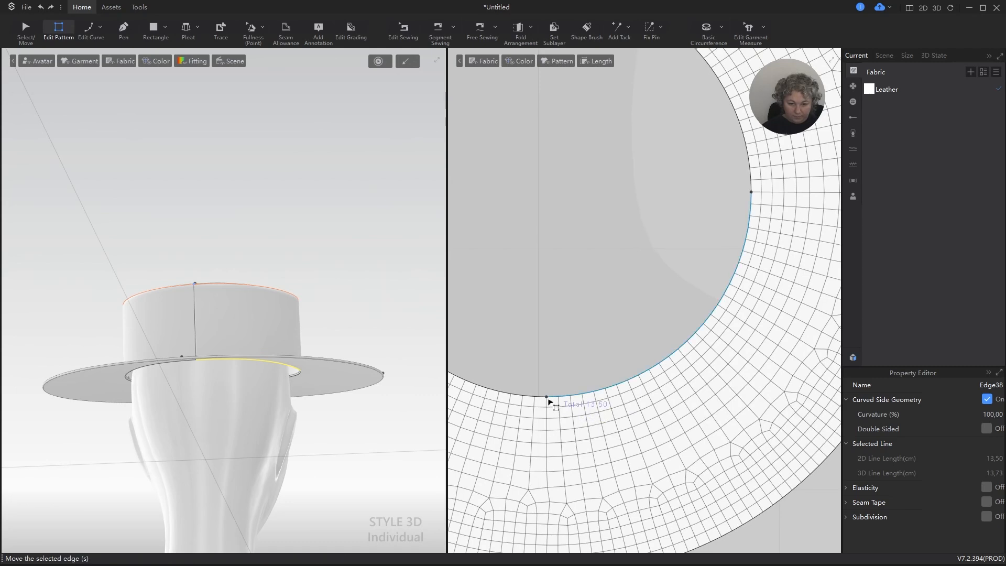
{"action": "left_click", "coordinate": [548, 402]}
{"action": "right_click", "coordinate": [549, 409], "text": "shift"}
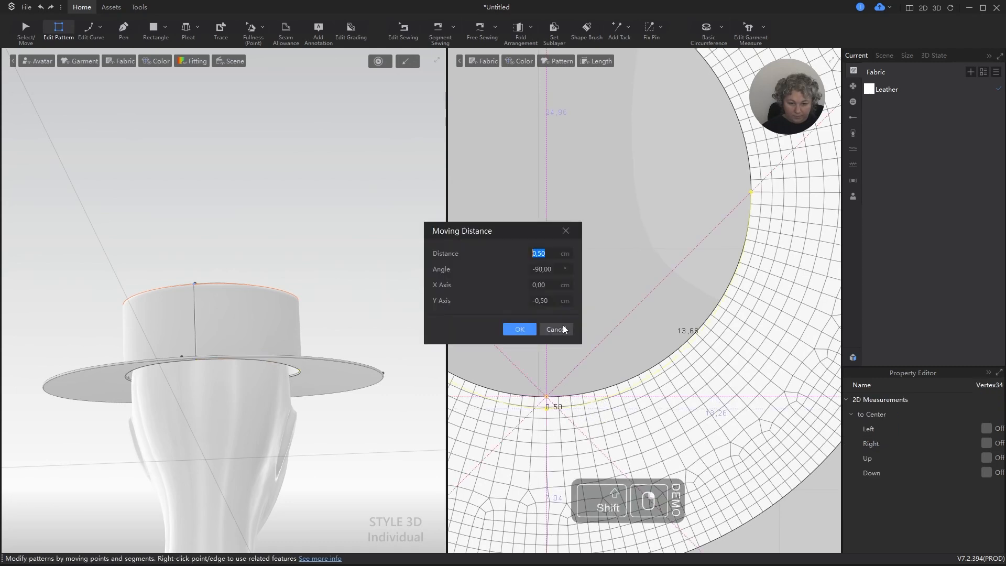
{"action": "left_click_drag", "start_coordinate": [546, 252], "coordinate": [535, 253]}
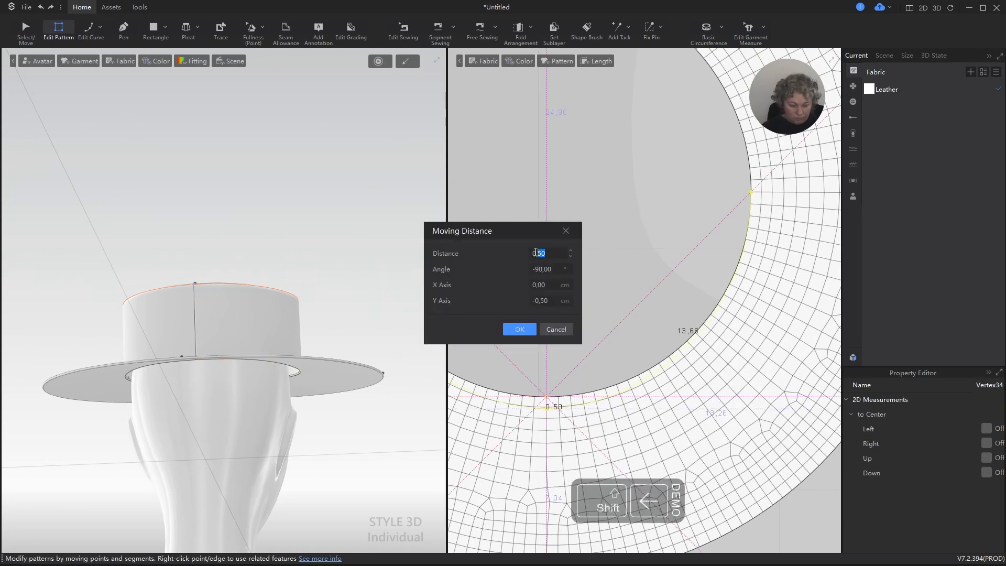
{"action": "type", "text": "23"}
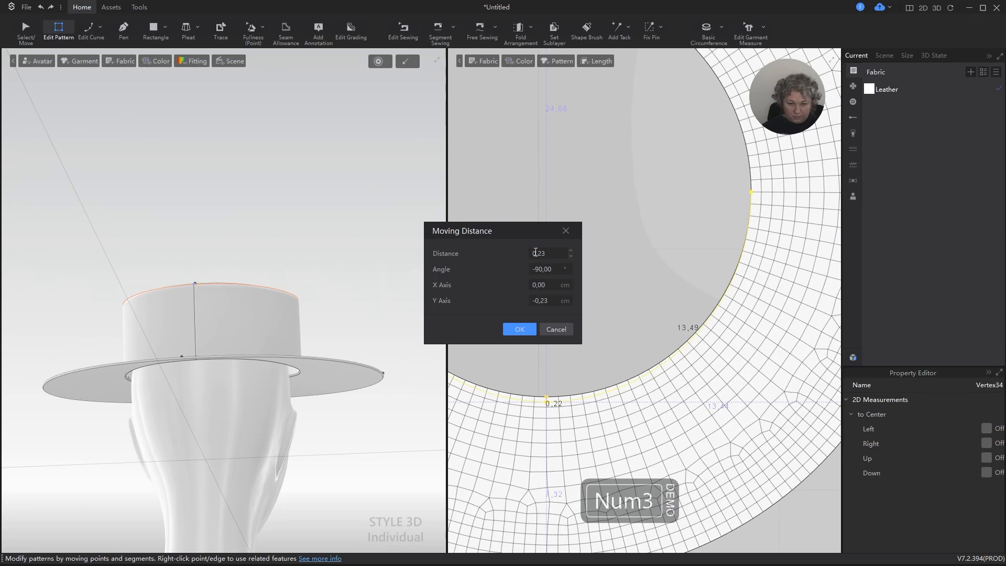
{"action": "left_click", "coordinate": [519, 328]}
{"action": "left_click", "coordinate": [691, 348]}
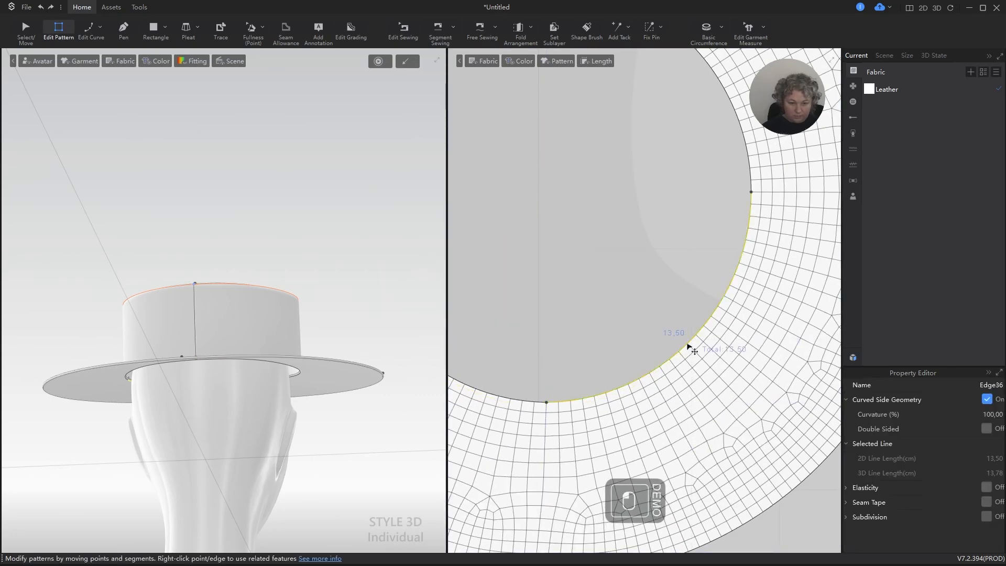
{"action": "left_click", "coordinate": [619, 282]}
Simulate the hat with the enlarged brim opening and compare its shape from several angles with the red hat reference.
{"action": "scroll", "coordinate": [619, 302], "scroll_direction": "down", "scroll_amount": 5}
{"action": "key", "text": "space"}
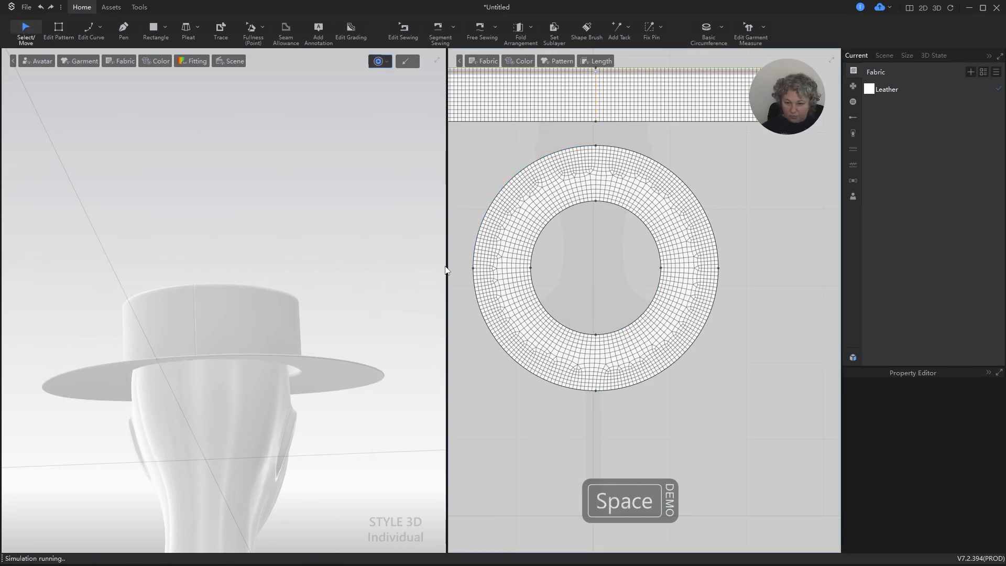
{"action": "right_click_drag", "start_coordinate": [359, 291], "coordinate": [394, 300]}
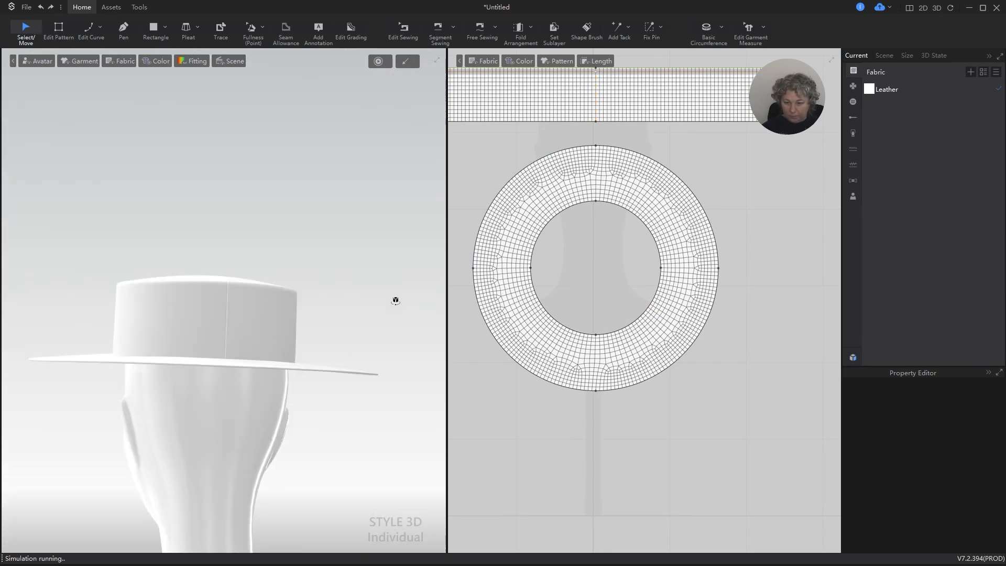
{"action": "scroll", "coordinate": [326, 293], "scroll_direction": "down", "scroll_amount": 4}
{"action": "right_click_drag", "start_coordinate": [325, 294], "coordinate": [275, 381], "text": "alt"}
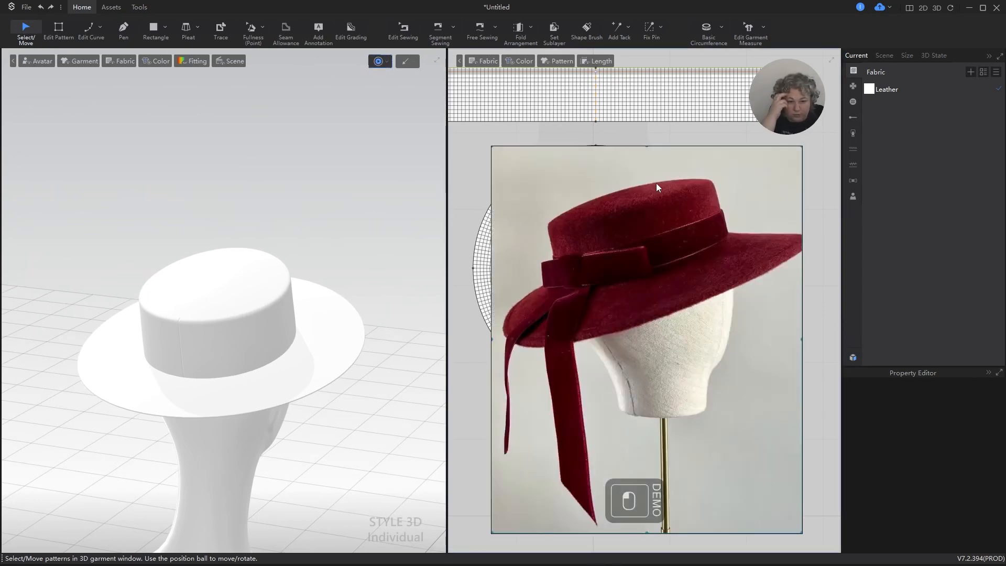
{"action": "right_click_drag", "start_coordinate": [318, 317], "coordinate": [330, 299]}
Select all four outer edge segments of the brim pattern for editing.
{"action": "key", "text": "a"}
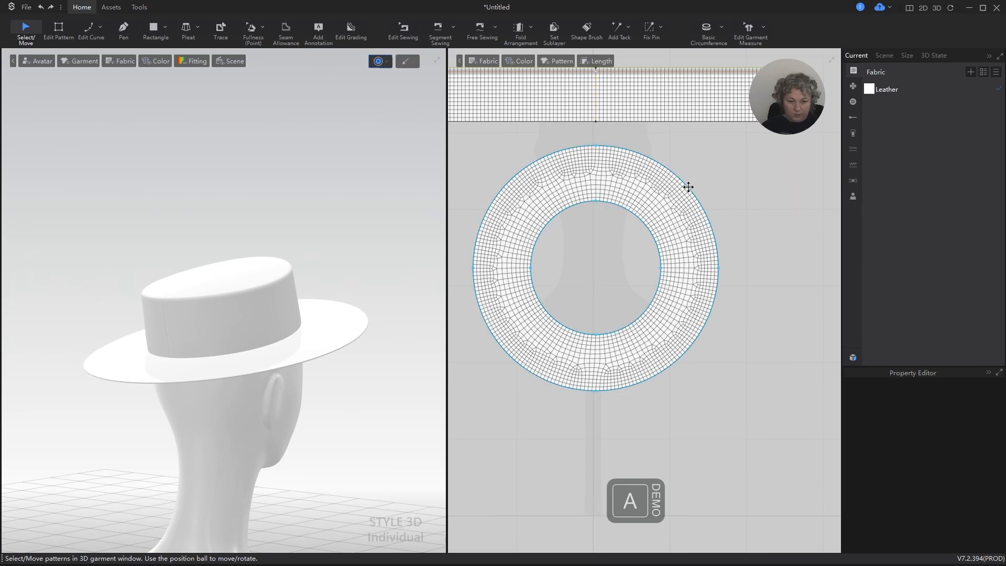
{"action": "left_click", "coordinate": [688, 187]}
{"action": "left_click", "coordinate": [714, 180]}
{"action": "key", "text": "z"}
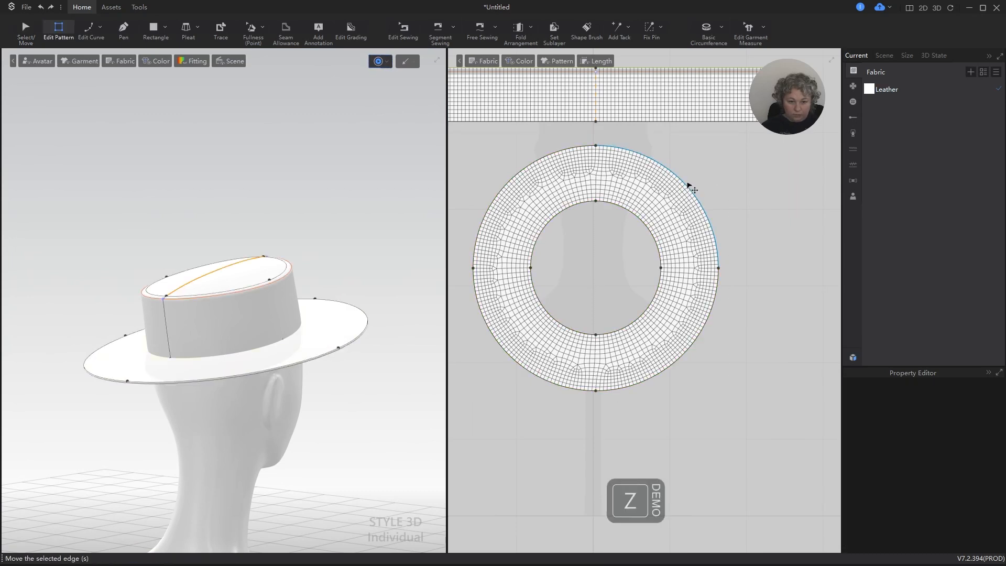
{"action": "key", "text": "a"}
{"action": "key", "text": "z"}
{"action": "left_click", "coordinate": [679, 178]}
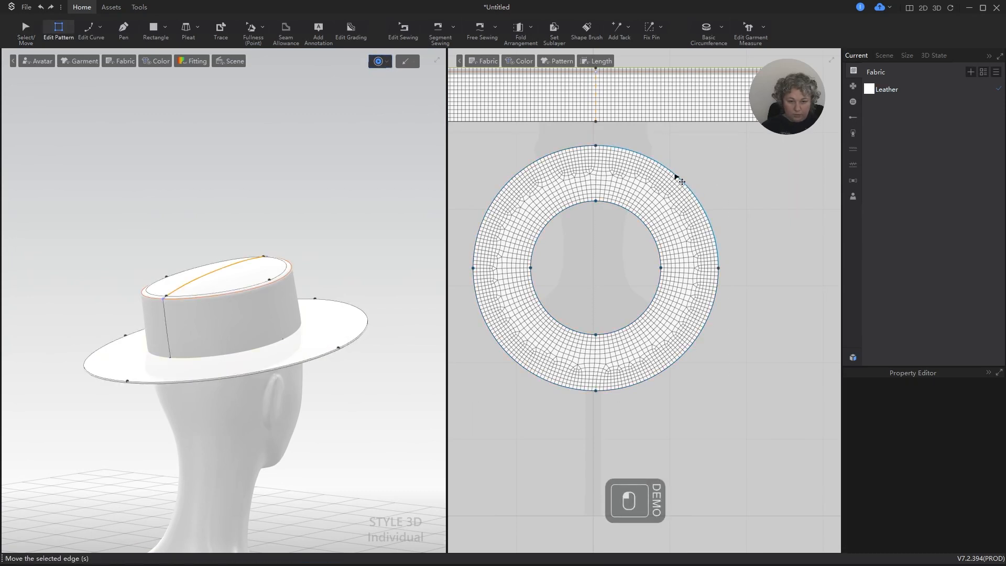
{"action": "left_click", "coordinate": [579, 152]}
{"action": "left_click", "coordinate": [696, 196]}
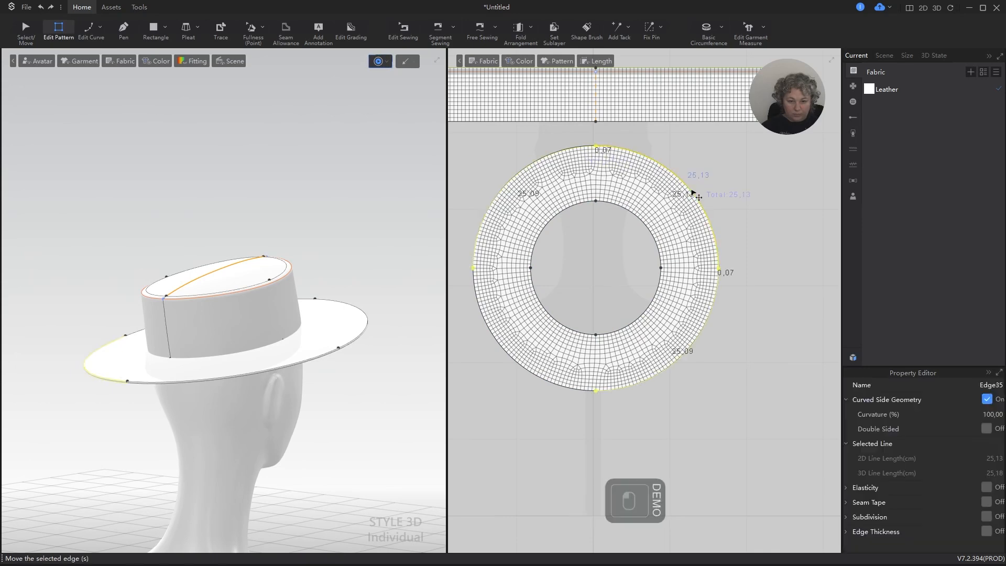
{"action": "left_click", "coordinate": [566, 152], "text": "shift"}
{"action": "left_click", "coordinate": [499, 346], "text": "shift"}
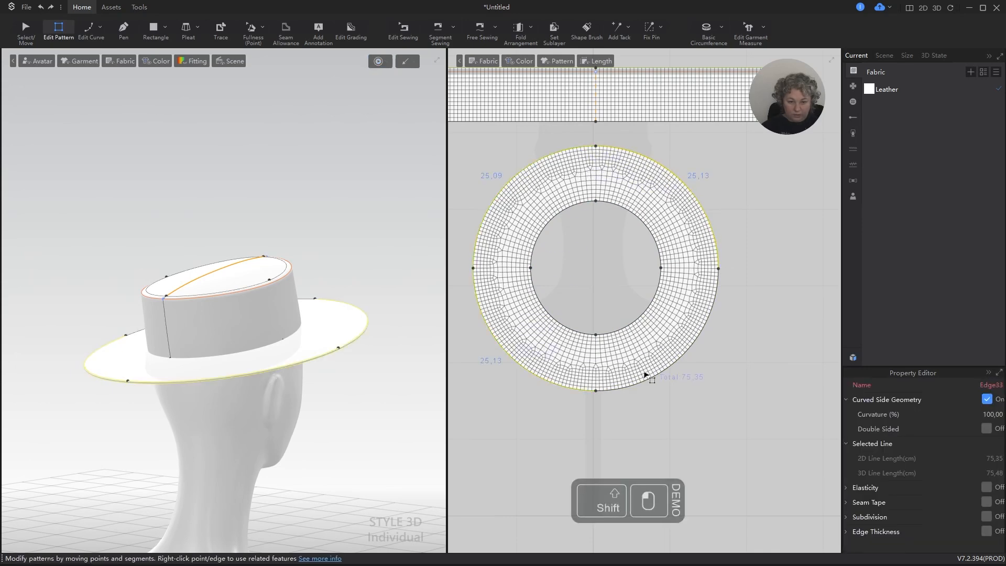
{"action": "left_click", "coordinate": [648, 382], "text": "shift"}
Try extending the brim's outer outline by 3 cm, inspect it on the hat and undo the offset.
{"action": "right_click", "coordinate": [648, 383]}
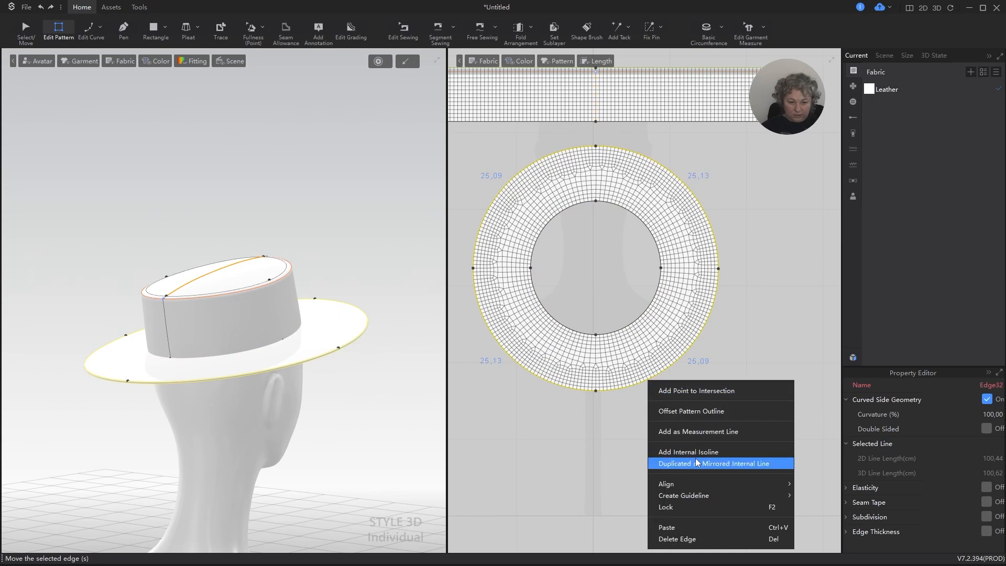
{"action": "left_click", "coordinate": [690, 411]}
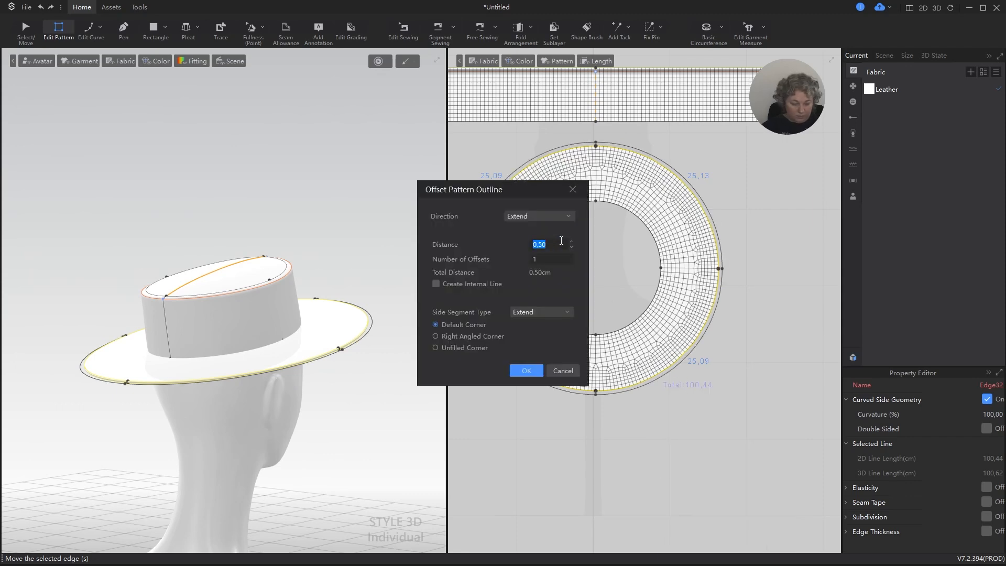
{"action": "type", "text": "3,"}
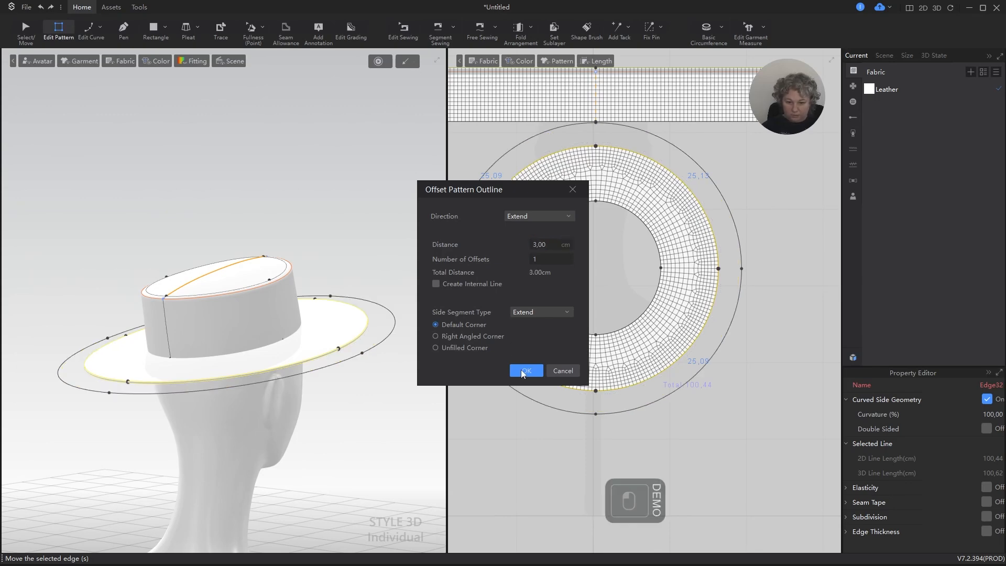
{"action": "left_click", "coordinate": [525, 370]}
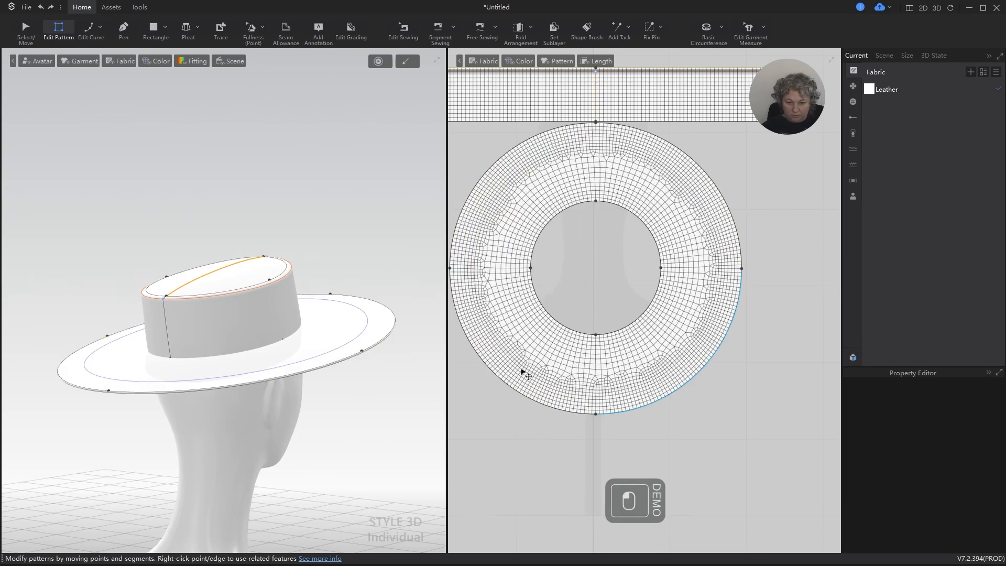
{"action": "right_click_drag", "start_coordinate": [273, 320], "coordinate": [334, 341]}
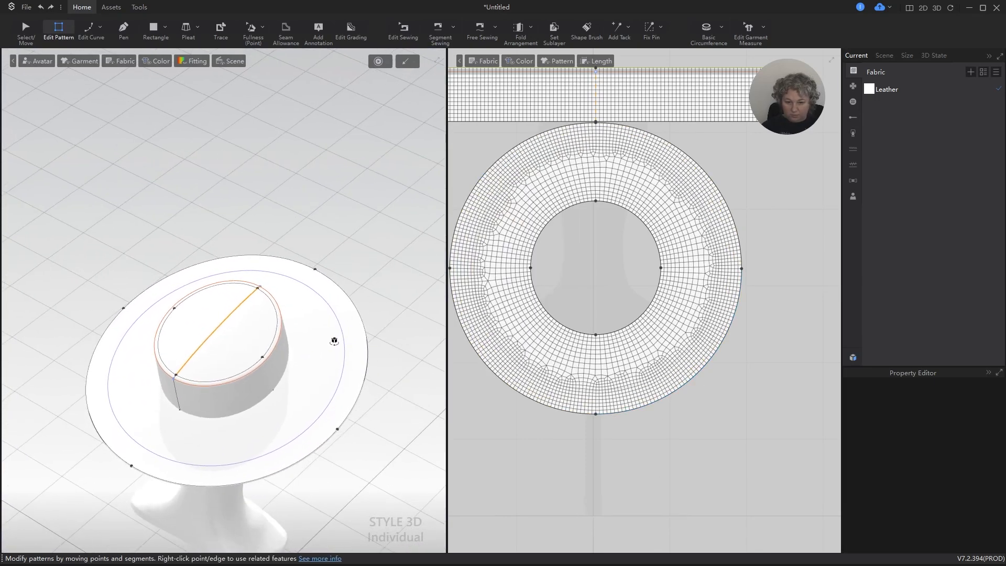
{"action": "key", "text": "ctrl+z"}
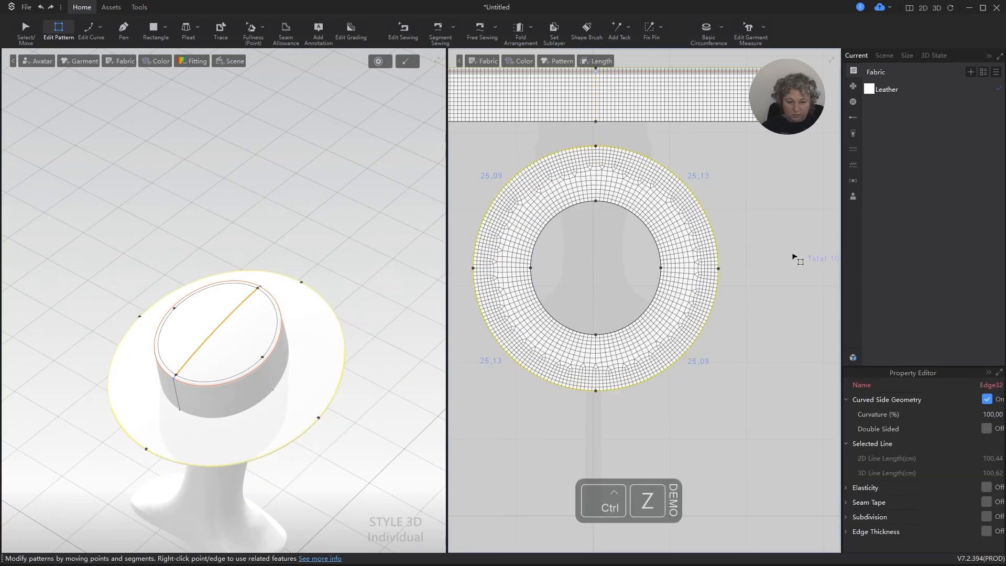
Extend the brim pattern's selected outer outline by 3 cm with a single offset and default corners.
{"action": "right_click", "coordinate": [715, 300]}
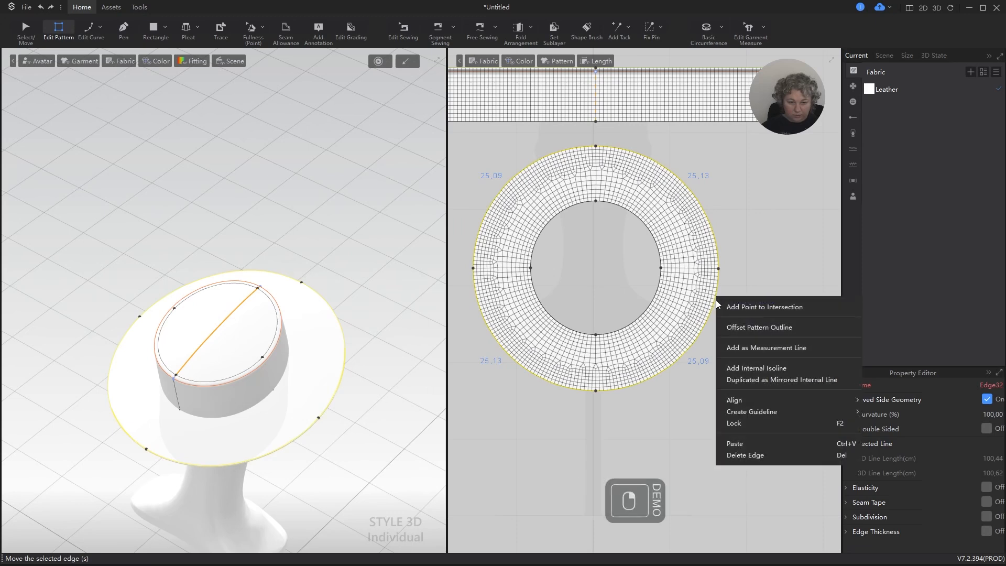
{"action": "left_click", "coordinate": [741, 327]}
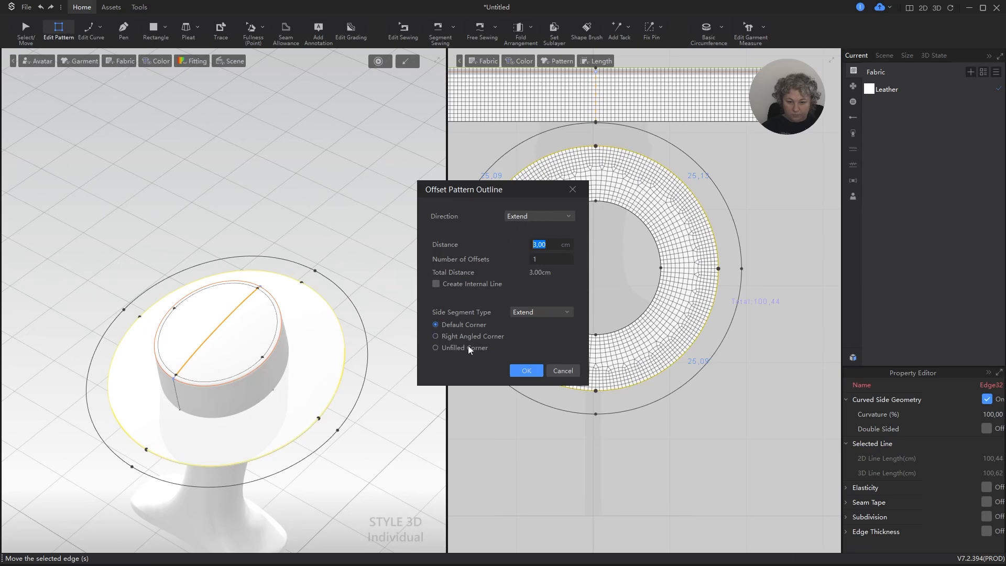
{"action": "left_click", "coordinate": [516, 365]}
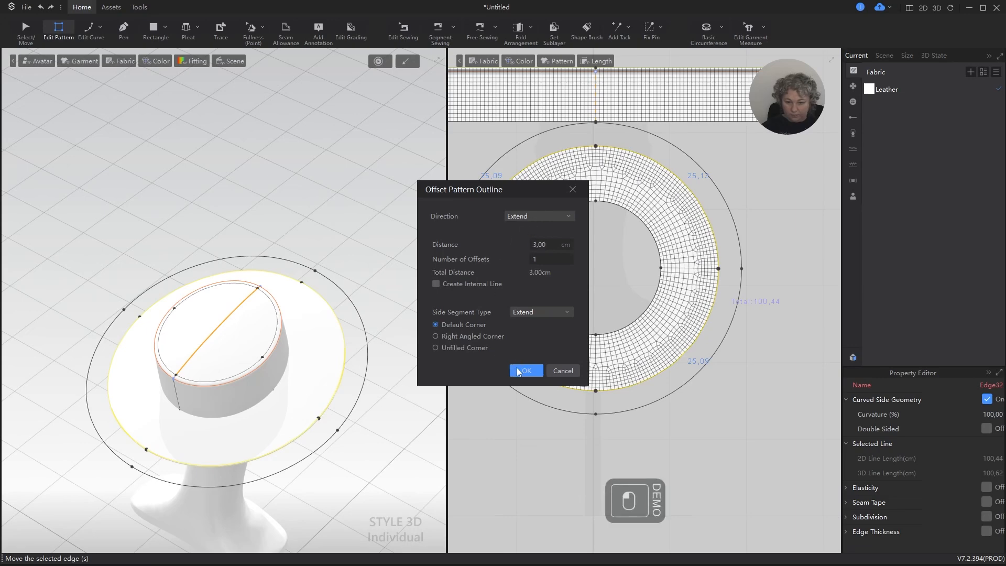
{"action": "left_click", "coordinate": [524, 371]}
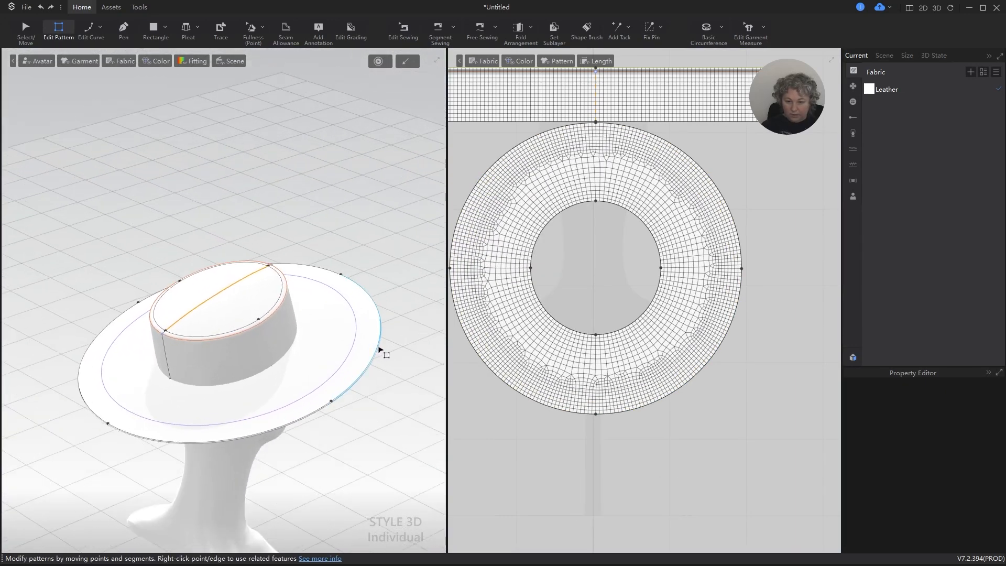
Remove all baselines from the patterns so that the enlarged brim no longer carries its old outline.
{"action": "scroll", "coordinate": [379, 349], "scroll_direction": "up", "scroll_amount": 3}
{"action": "right_click", "coordinate": [707, 307]}
{"action": "key", "text": "a"}
{"action": "left_click", "coordinate": [698, 279]}
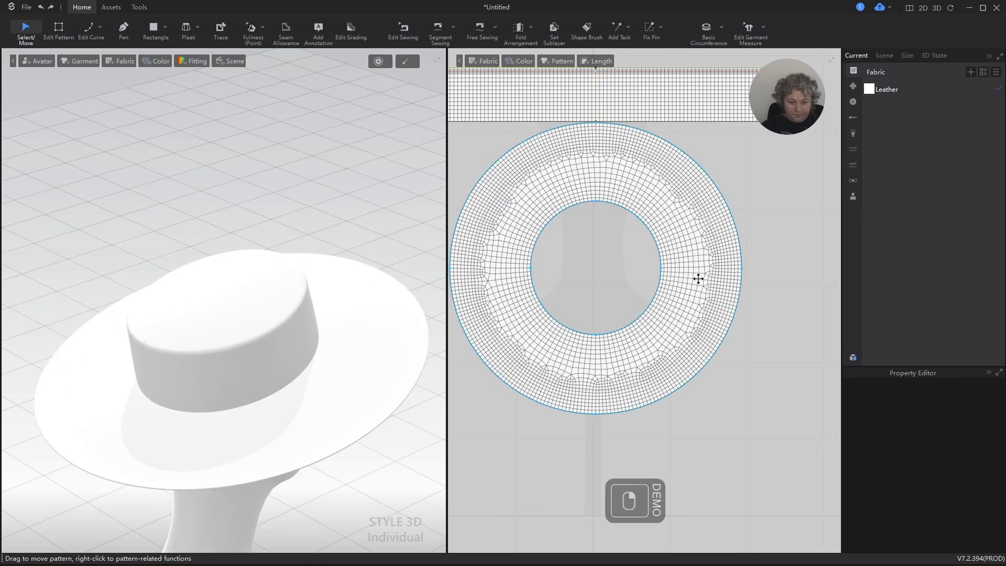
{"action": "right_click", "coordinate": [698, 278]}
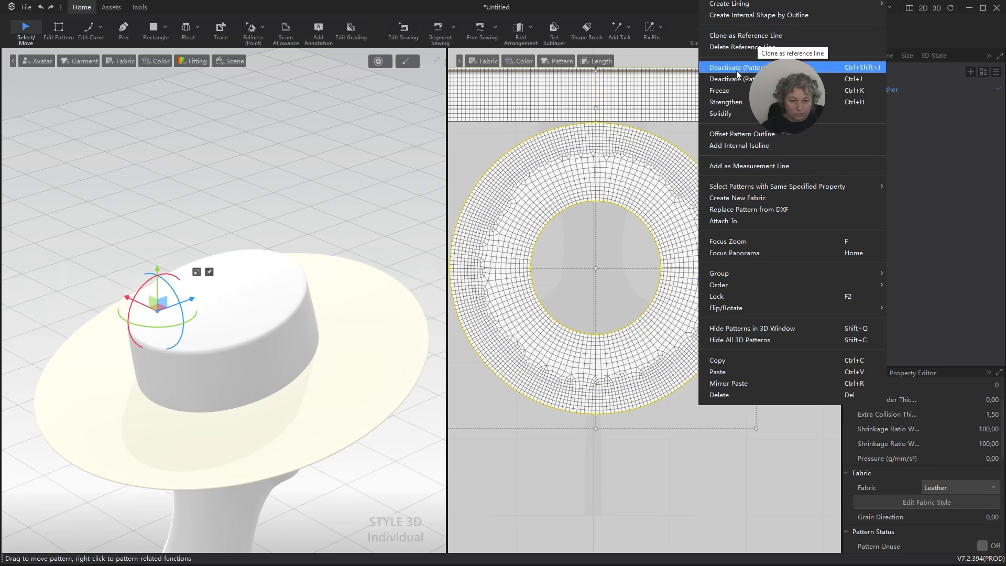
{"action": "key", "text": "Escape"}
{"action": "right_click", "coordinate": [787, 215]}
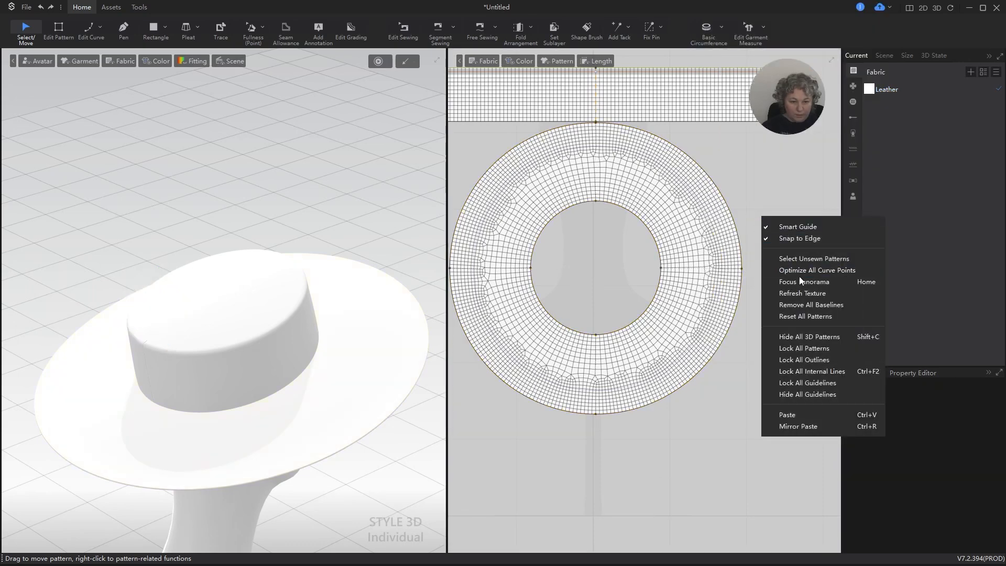
{"action": "left_click", "coordinate": [798, 305]}
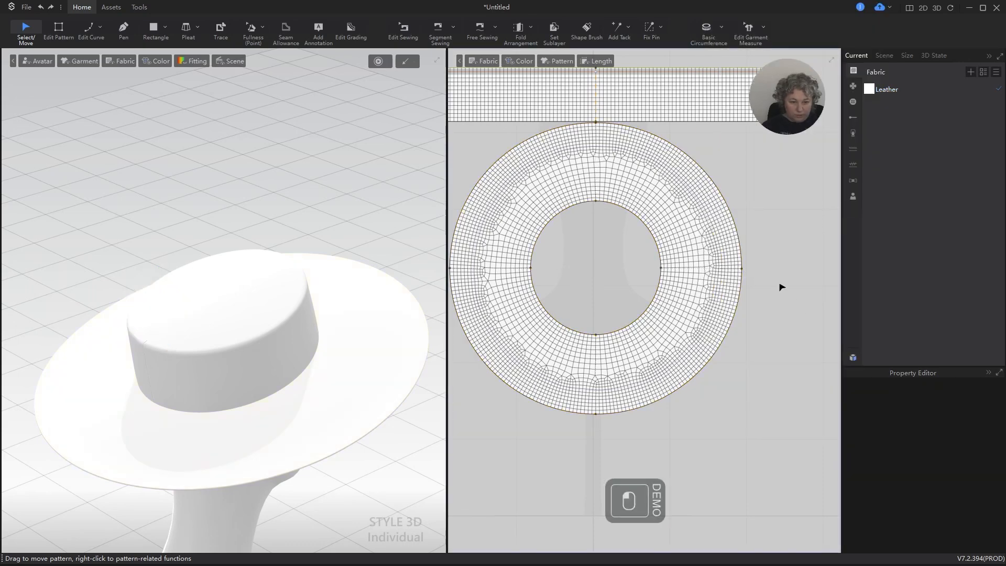
Simulate the hat with the 3 cm wider brim and inspect its shape from several angles.
{"action": "right_click_drag", "start_coordinate": [314, 256], "coordinate": [349, 249]}
{"action": "scroll", "coordinate": [348, 329], "scroll_direction": "up", "scroll_amount": 5}
{"action": "mouse_move", "coordinate": [413, 353]}
{"action": "right_mouse_down", "text": "alt"}
{"action": "mouse_move", "coordinate": [420, 362]}
{"action": "mouse_move", "coordinate": [405, 352]}
{"action": "right_mouse_up", "text": "alt"}
{"action": "scroll", "coordinate": [350, 303], "scroll_direction": "down", "scroll_amount": 3}
{"action": "right_click_drag", "start_coordinate": [349, 302], "coordinate": [286, 314], "text": "alt"}
{"action": "key", "text": "space"}
{"action": "key", "text": "space"}
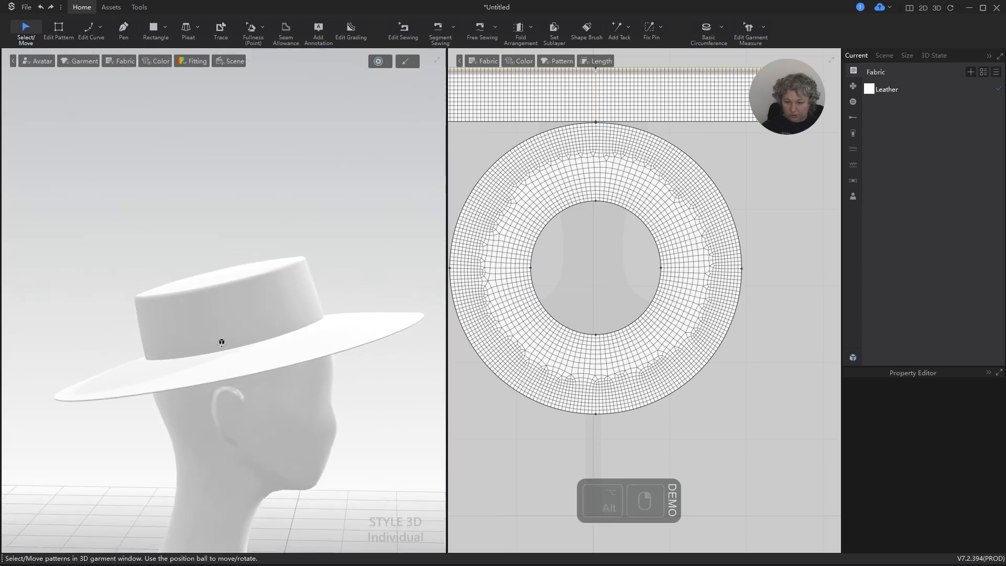
{"action": "mouse_move", "coordinate": [221, 342]}
{"action": "right_mouse_down"}
{"action": "mouse_move", "coordinate": [278, 316]}
{"action": "mouse_move", "coordinate": [294, 330]}
{"action": "mouse_move", "coordinate": [325, 325]}
{"action": "mouse_move", "coordinate": [226, 347]}
{"action": "right_mouse_up"}
{"action": "key", "text": "space"}
{"action": "right_click_drag", "start_coordinate": [291, 365], "coordinate": [355, 344]}
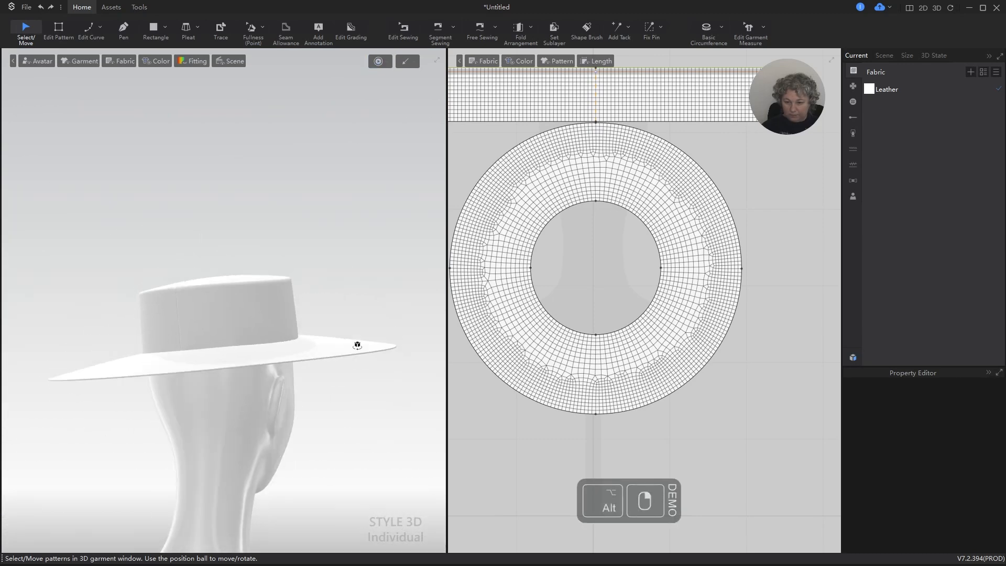
{"action": "key", "text": "space"}
Add one internal isoline 1 cm inside all four outer edge segments of the brim pattern.
{"action": "key", "text": "z"}
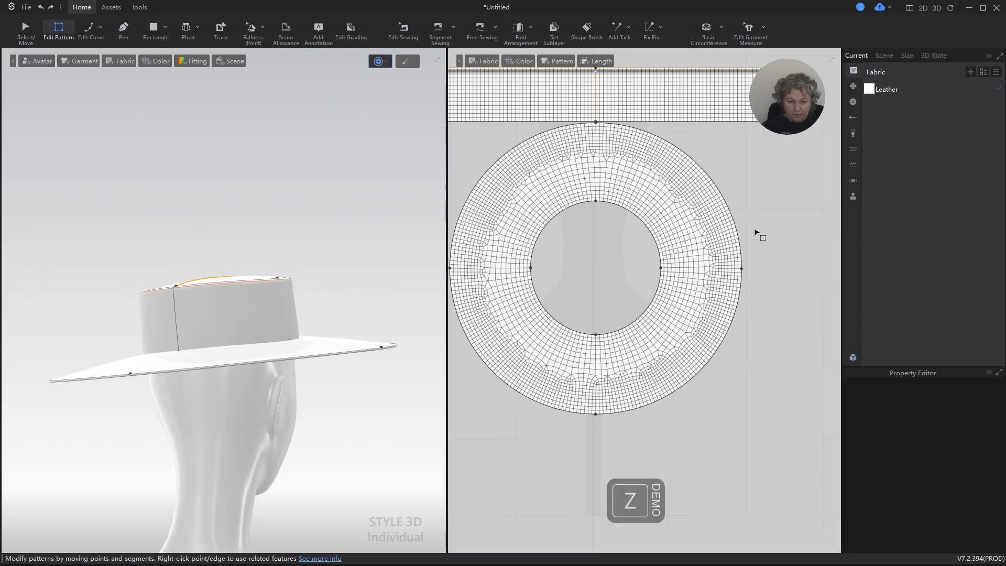
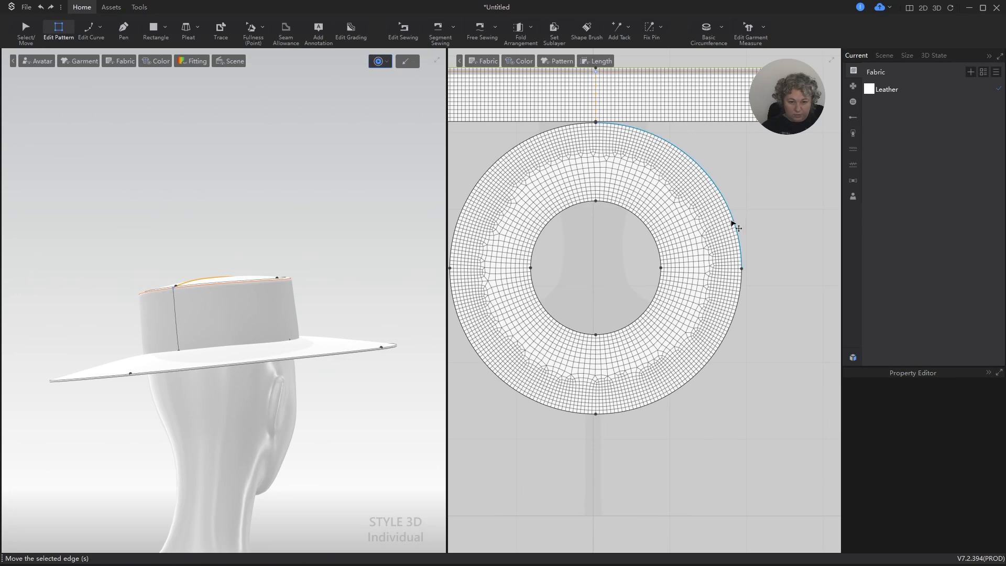
{"action": "left_click", "coordinate": [733, 222]}
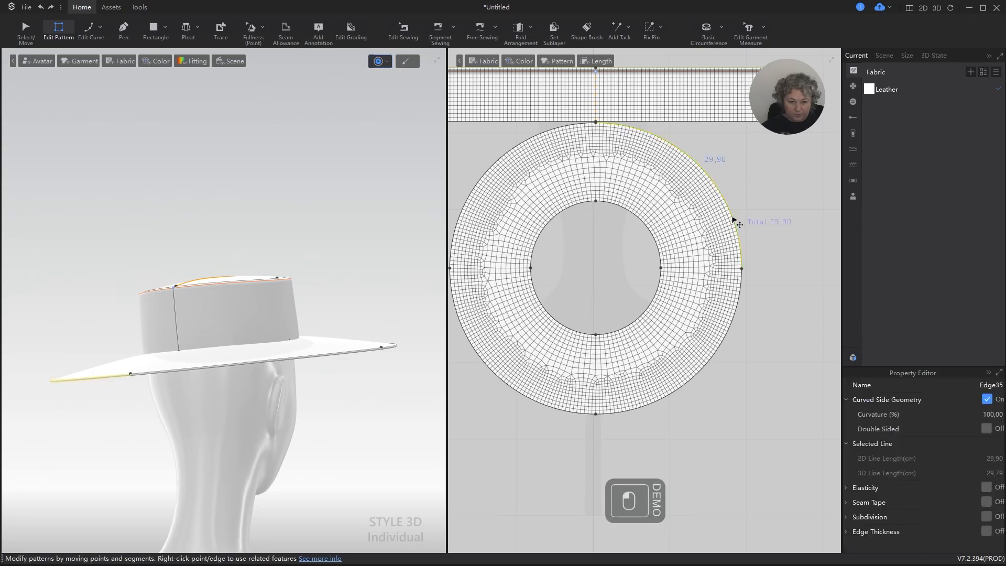
{"action": "left_click", "coordinate": [742, 292], "text": "shift"}
{"action": "left_click", "coordinate": [519, 394], "text": "shift"}
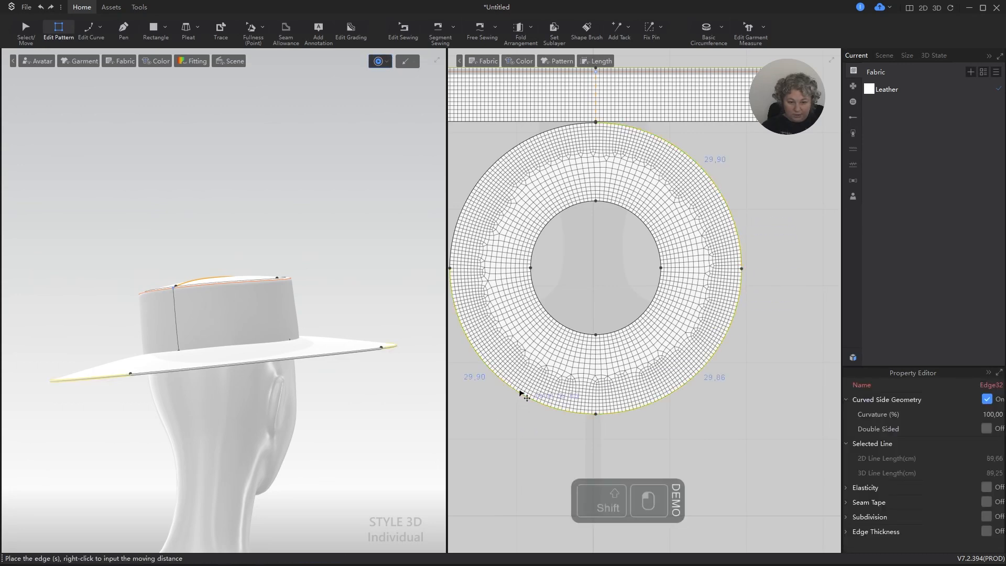
{"action": "left_click", "coordinate": [517, 152], "text": "shift"}
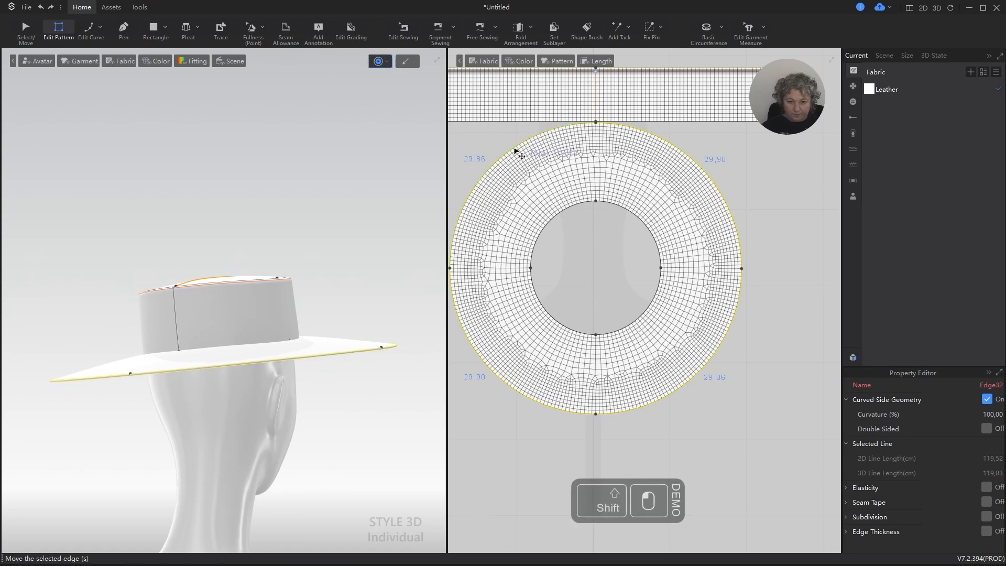
{"action": "right_click", "coordinate": [516, 152]}
{"action": "left_click", "coordinate": [544, 220]}
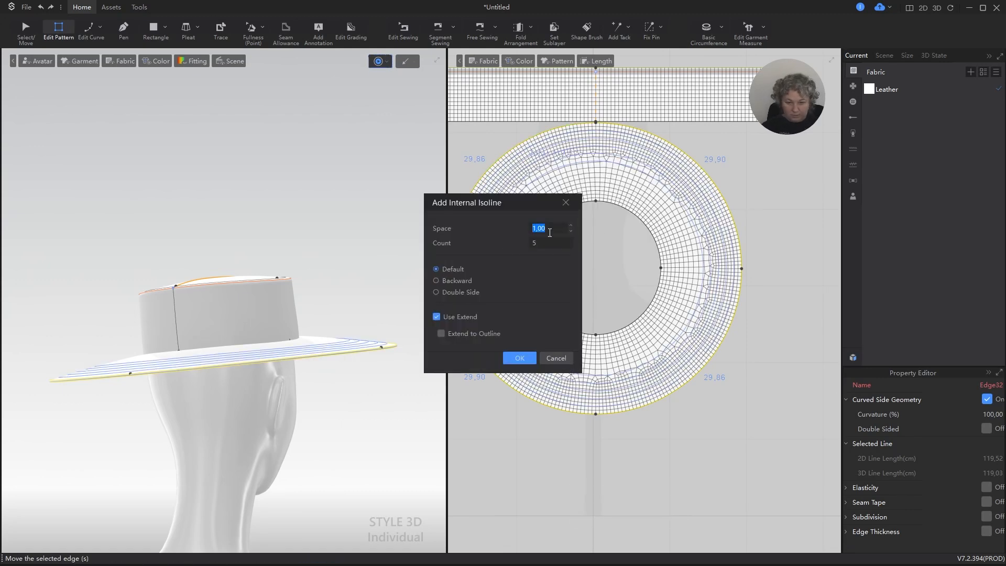
{"action": "scroll", "coordinate": [554, 244], "scroll_direction": "down", "scroll_amount": 4}
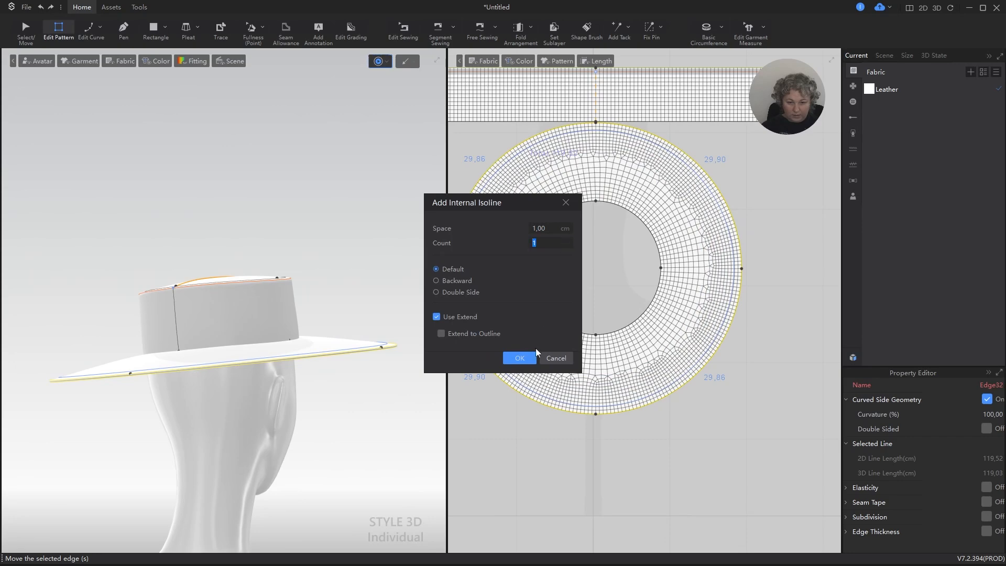
{"action": "left_click", "coordinate": [519, 357]}
Cut the brim along the 1 cm internal line and delete the narrow outer ring.
{"action": "scroll", "coordinate": [317, 266], "scroll_direction": "down", "scroll_amount": 2}
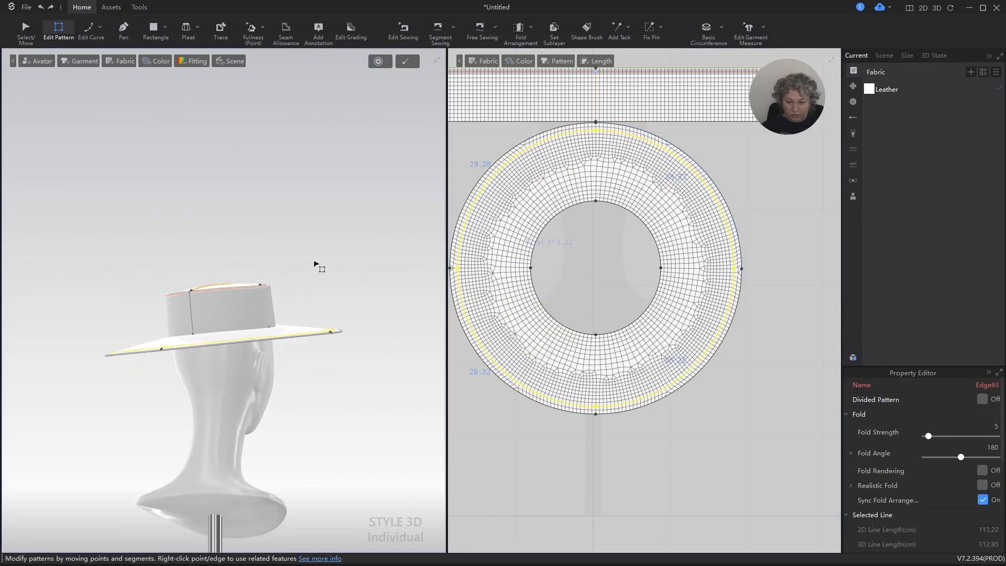
{"action": "right_click_drag", "start_coordinate": [315, 264], "coordinate": [358, 273], "text": "alt"}
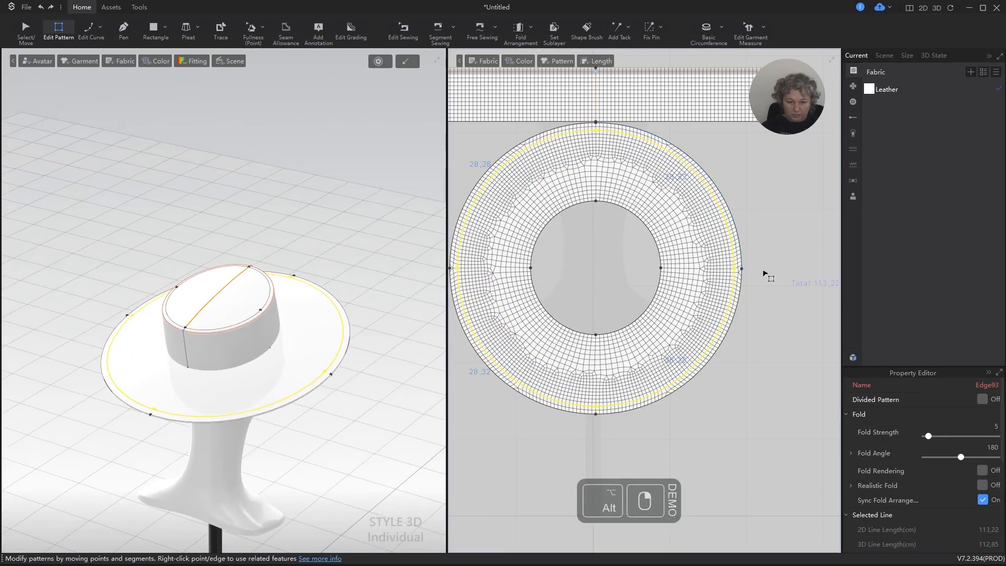
{"action": "right_click", "coordinate": [733, 250]}
{"action": "key", "text": "a"}
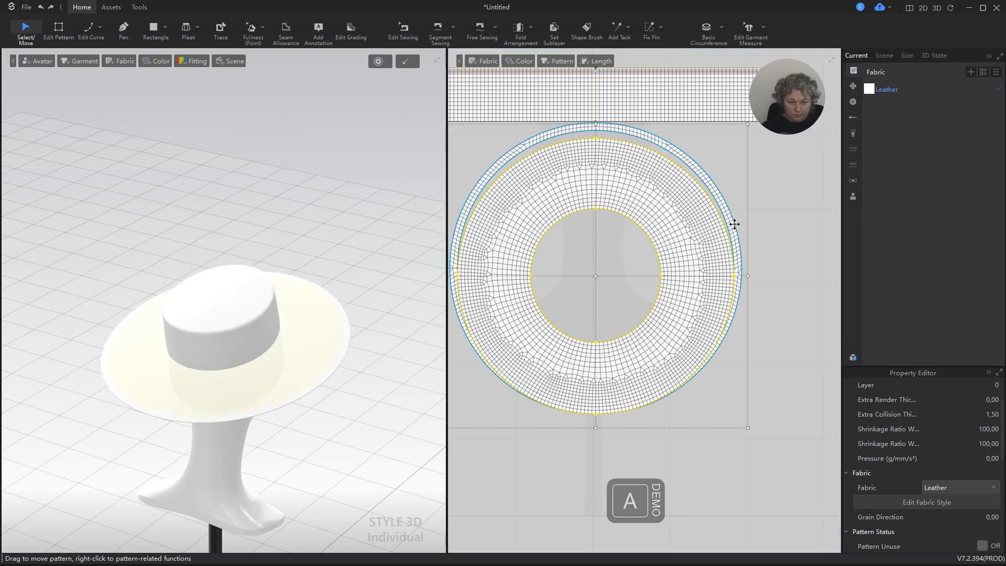
{"action": "key", "text": "Delete"}
Inspect the trimmed brim up close on the avatar and check it against the reference hat.
{"action": "scroll", "coordinate": [302, 368], "scroll_direction": "up", "scroll_amount": 2}
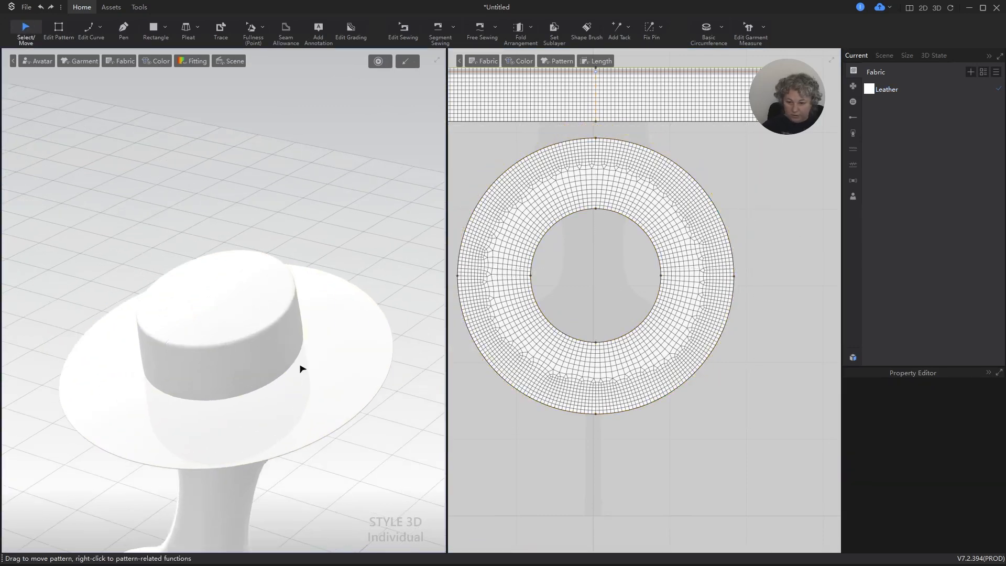
{"action": "right_click_drag", "start_coordinate": [393, 397], "coordinate": [317, 339]}
{"action": "scroll", "coordinate": [346, 261], "scroll_direction": "up", "scroll_amount": 3}
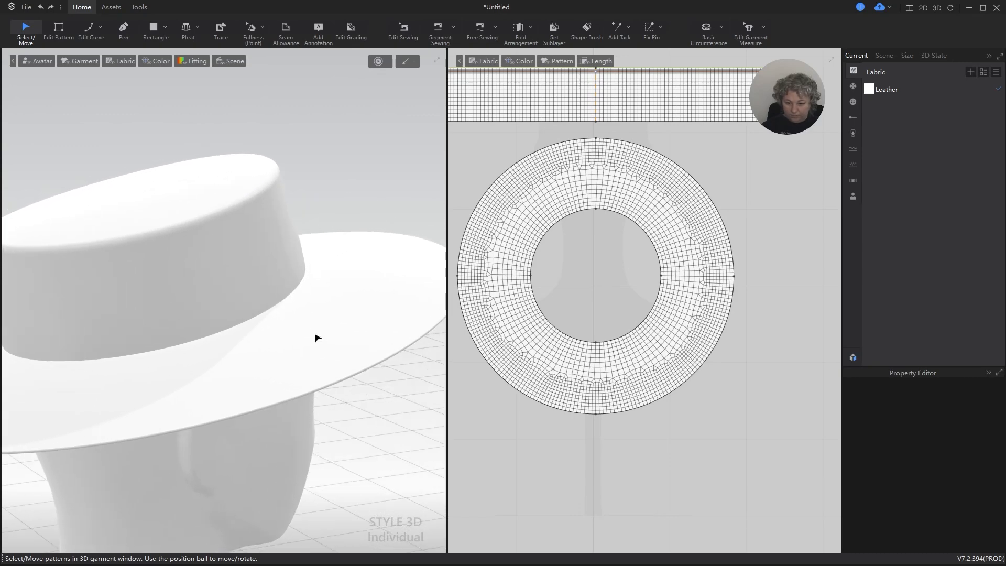
{"action": "key", "text": "alt+Tab"}
{"action": "key", "text": "alt+Tab"}
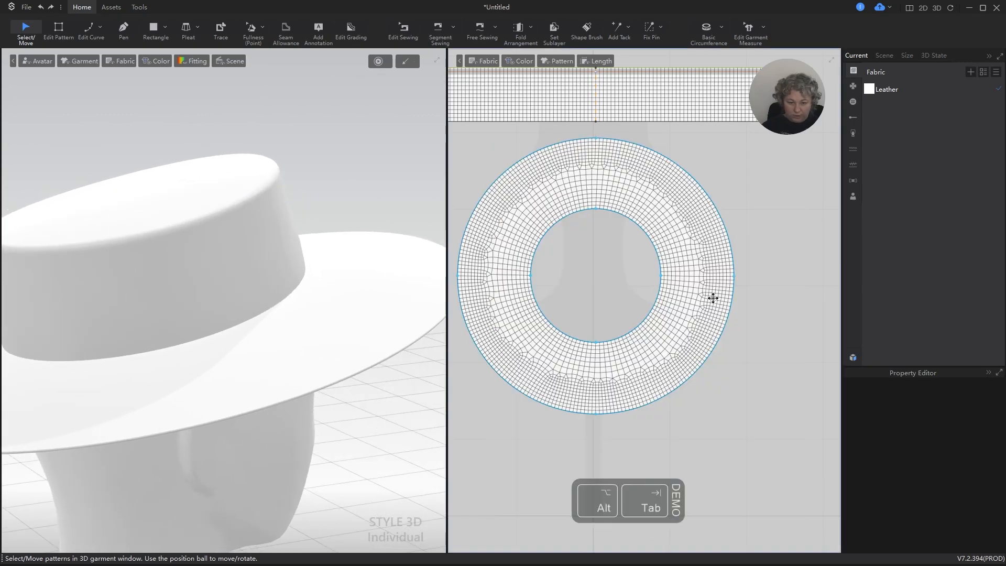
Select the two right-hand outer edge segments of the trimmed brim pattern for editing.
{"action": "key", "text": "z"}
{"action": "left_click", "coordinate": [729, 238]}
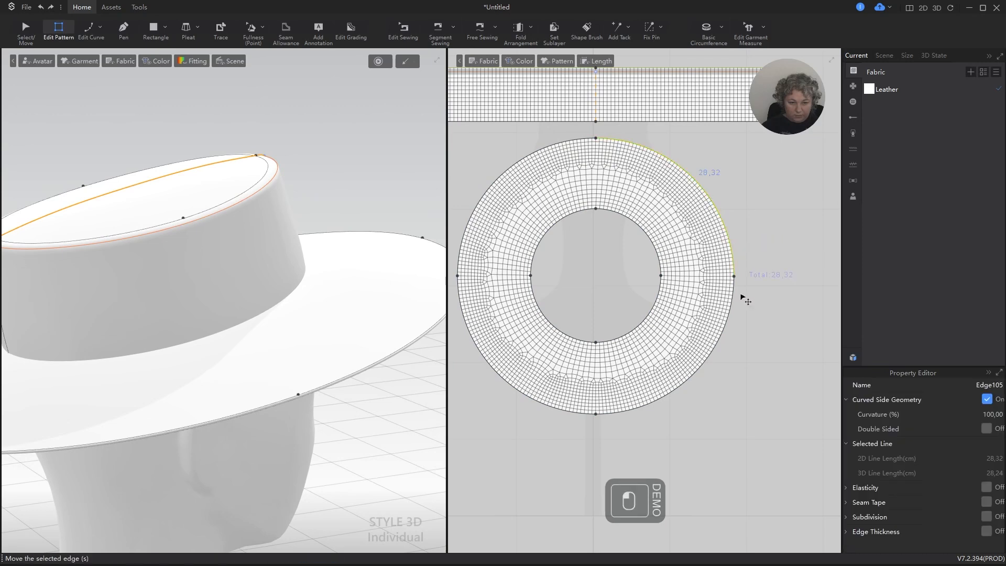
{"action": "left_click", "coordinate": [738, 308], "text": "shift"}
Try adding a 1 cm internal isoline along only the two right-hand outer edges and undo it.
{"action": "right_click", "coordinate": [742, 310]}
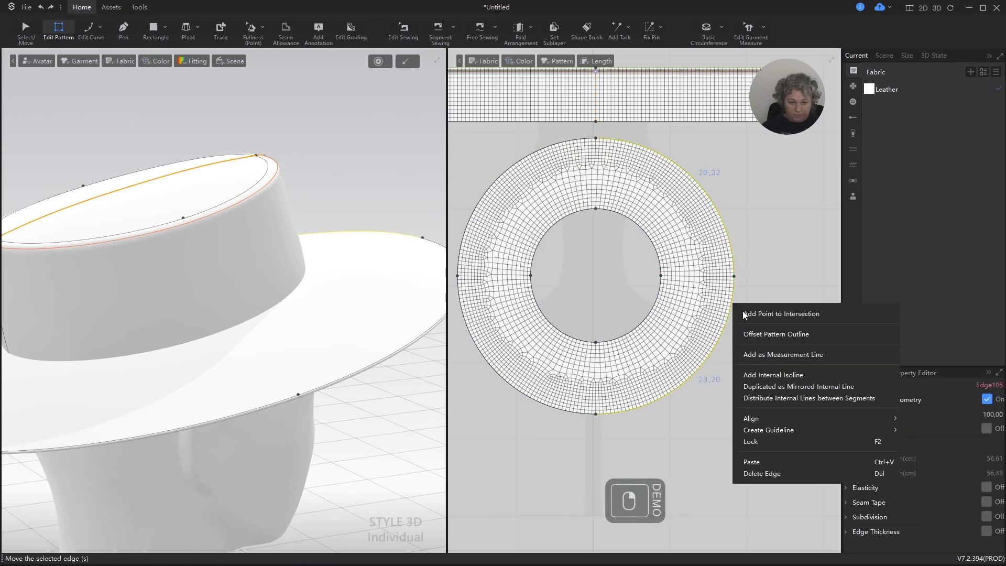
{"action": "left_click", "coordinate": [762, 374]}
{"action": "left_click", "coordinate": [519, 357]}
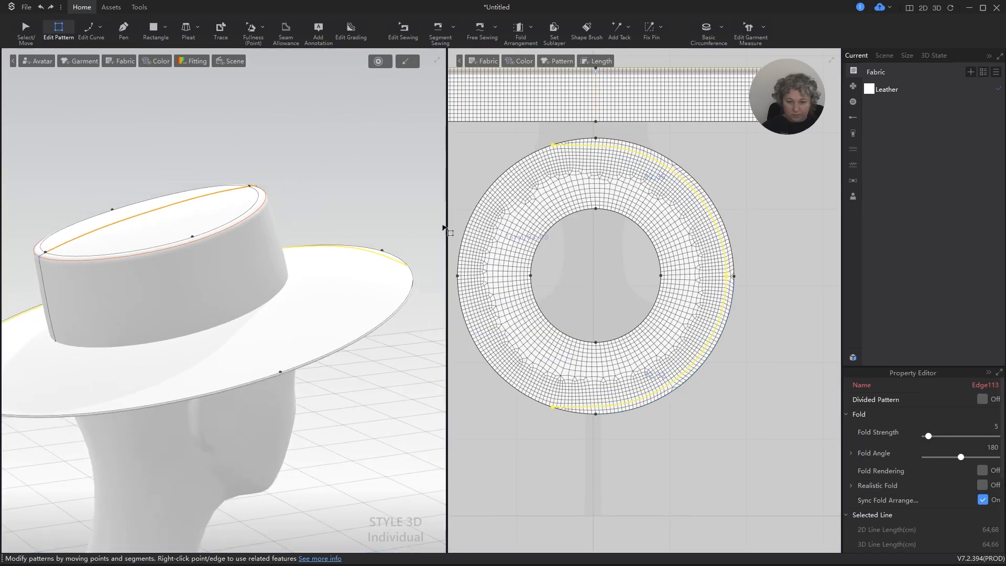
{"action": "key", "text": "ctrl+z"}
Add the two left-hand outer edges to the selection and create one internal isoline 1 cm inside the whole brim outline.
{"action": "left_click", "coordinate": [572, 142], "text": "shift"}
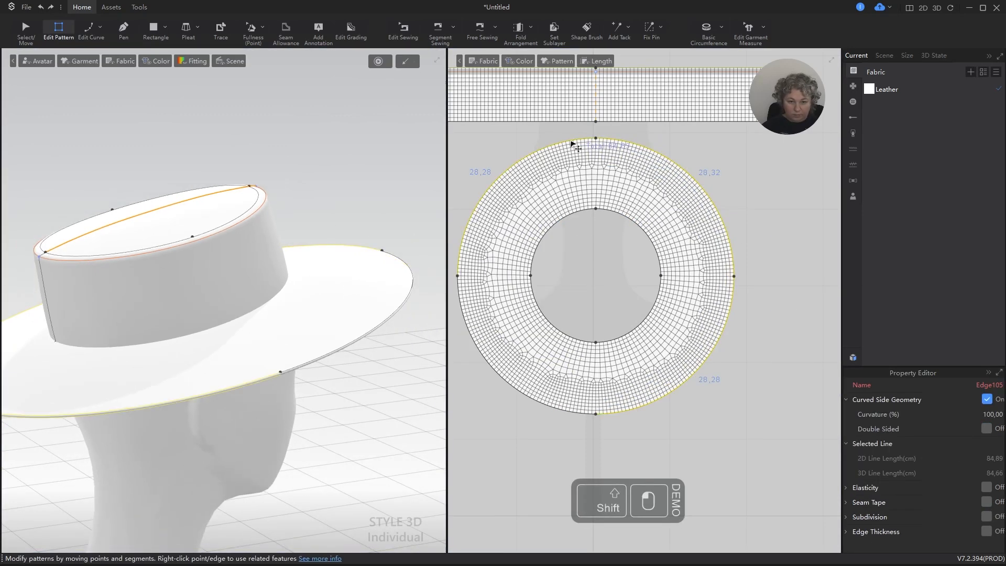
{"action": "left_click", "coordinate": [487, 357], "text": "shift"}
{"action": "right_click", "coordinate": [521, 360]}
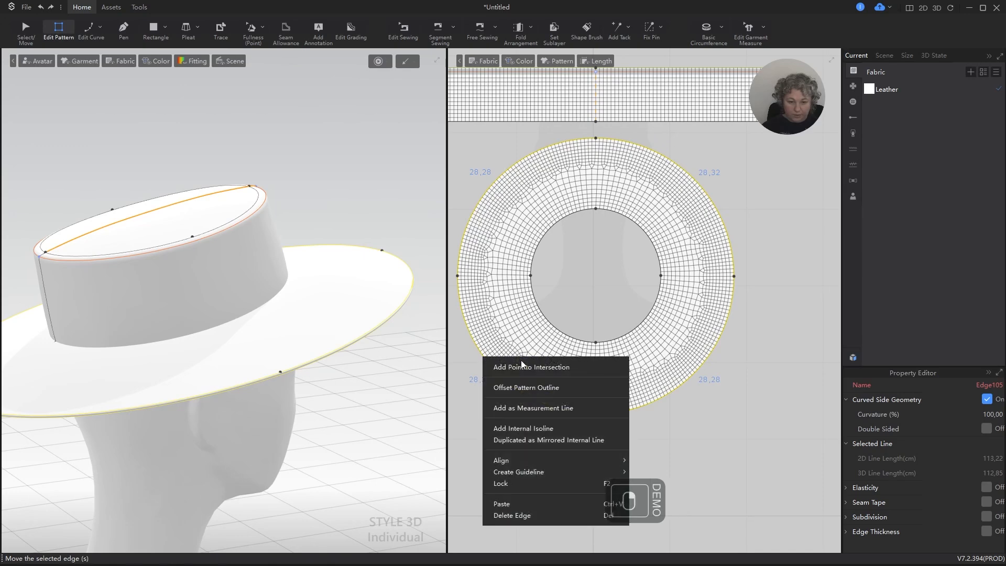
{"action": "left_click", "coordinate": [523, 428]}
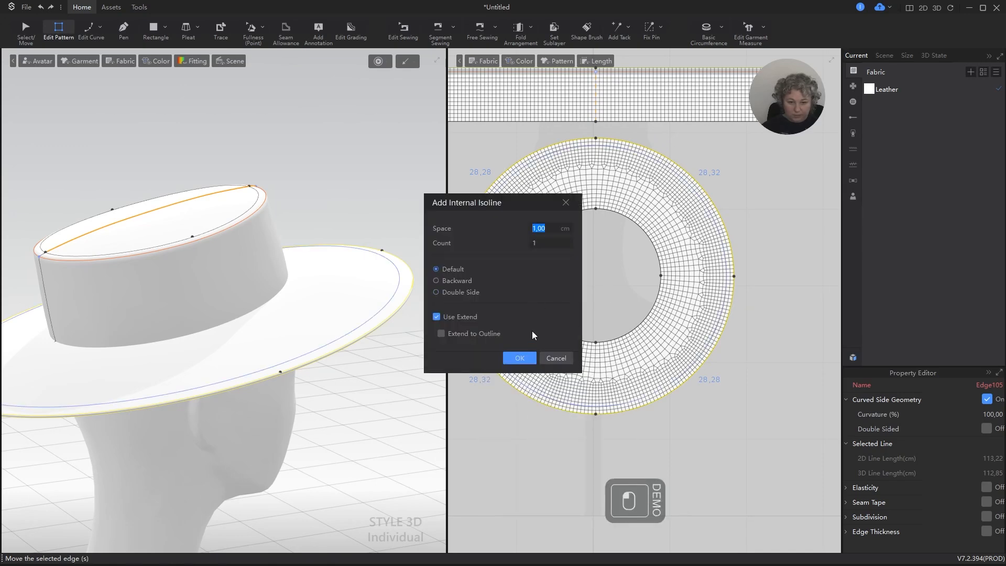
{"action": "left_click", "coordinate": [519, 357]}
Cut and sew the brim along the new internal line and select the narrow outer ring on the hat.
{"action": "right_click_drag", "start_coordinate": [344, 241], "coordinate": [390, 275], "text": "alt"}
{"action": "right_click", "coordinate": [727, 288]}
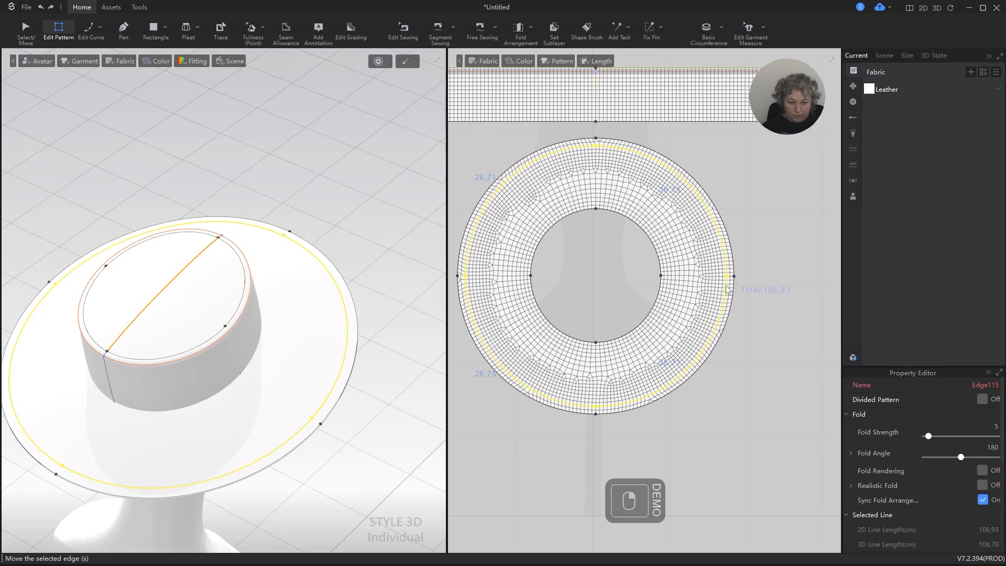
{"action": "left_click", "coordinate": [752, 307]}
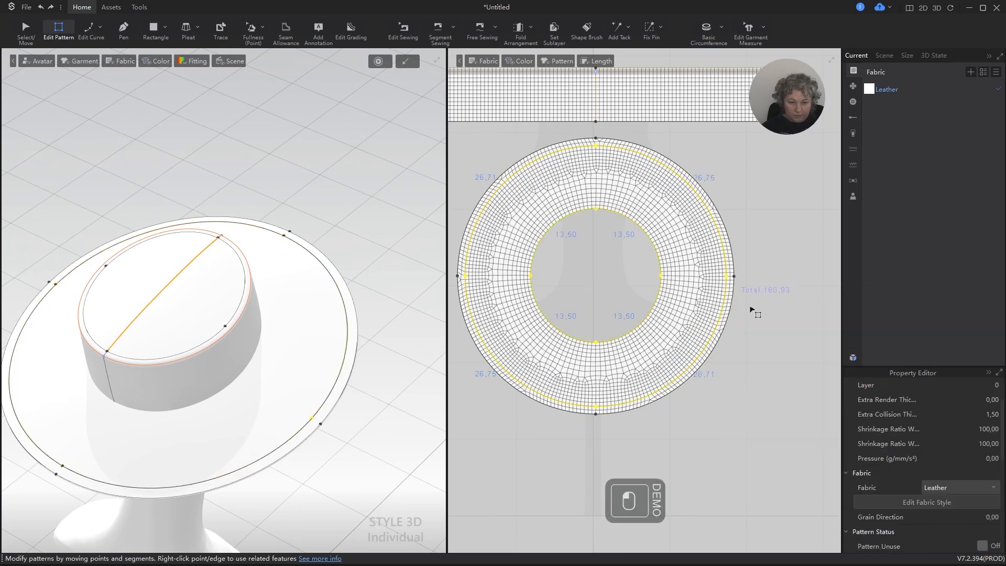
{"action": "right_click_drag", "start_coordinate": [337, 287], "coordinate": [383, 317], "text": "alt"}
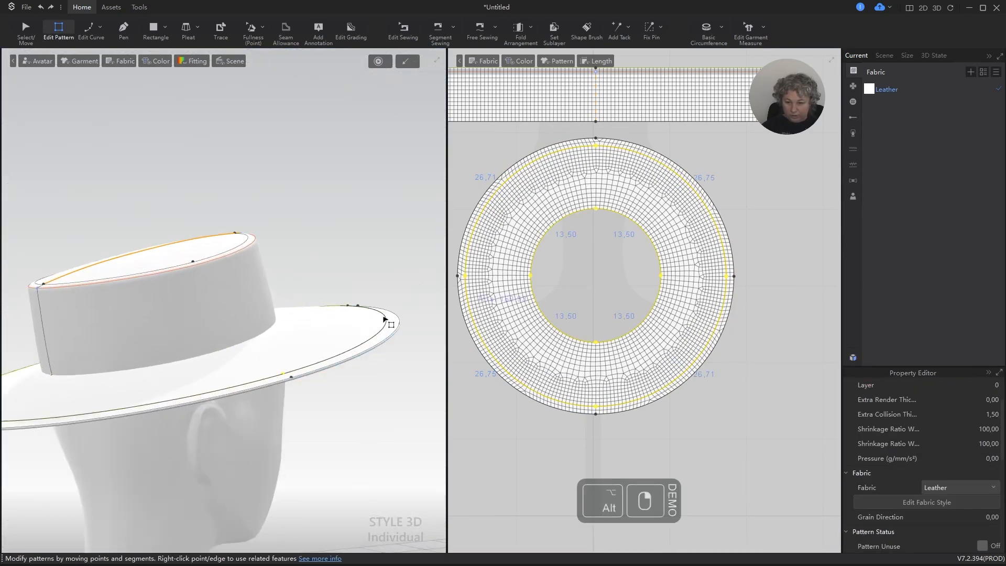
{"action": "key", "text": "a"}
{"action": "left_click", "coordinate": [391, 327]}
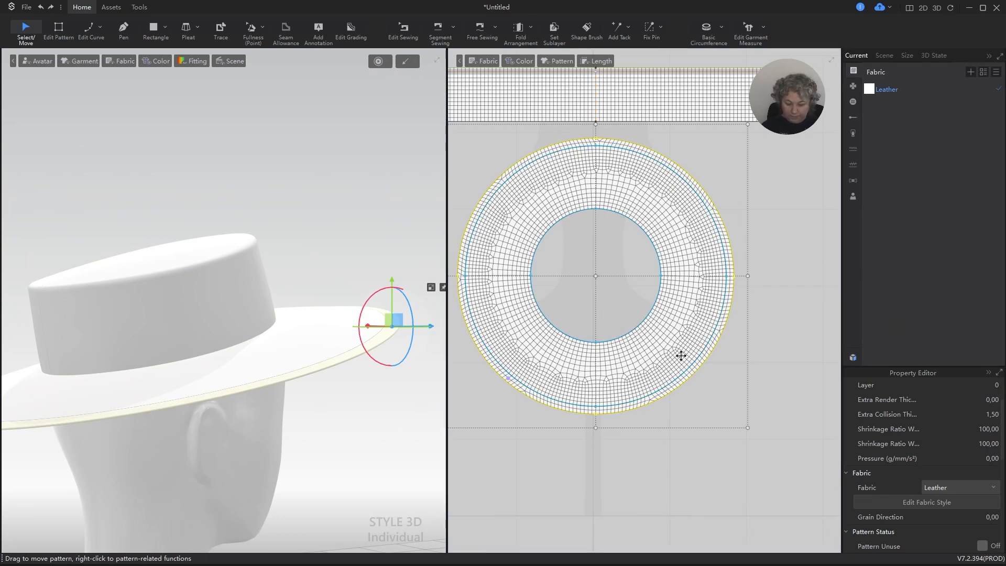
Select the seam joining the narrow outer band to the brim and remove its 3D seamline normal map.
{"action": "key", "text": "b"}
{"action": "scroll", "coordinate": [717, 265], "scroll_direction": "up", "scroll_amount": 5}
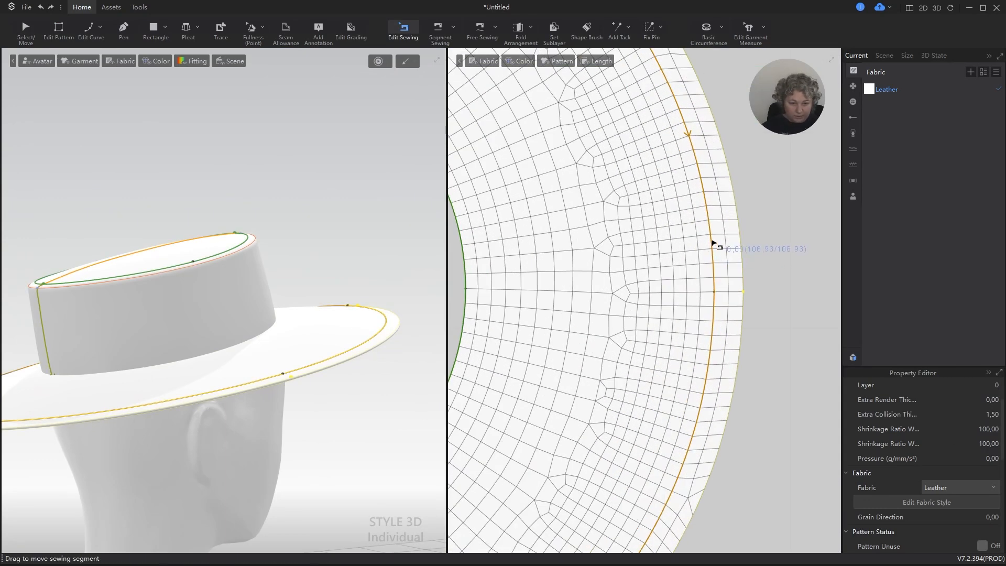
{"action": "left_click", "coordinate": [713, 244]}
{"action": "left_click", "coordinate": [746, 250]}
{"action": "scroll", "coordinate": [755, 272], "scroll_direction": "down", "scroll_amount": 2}
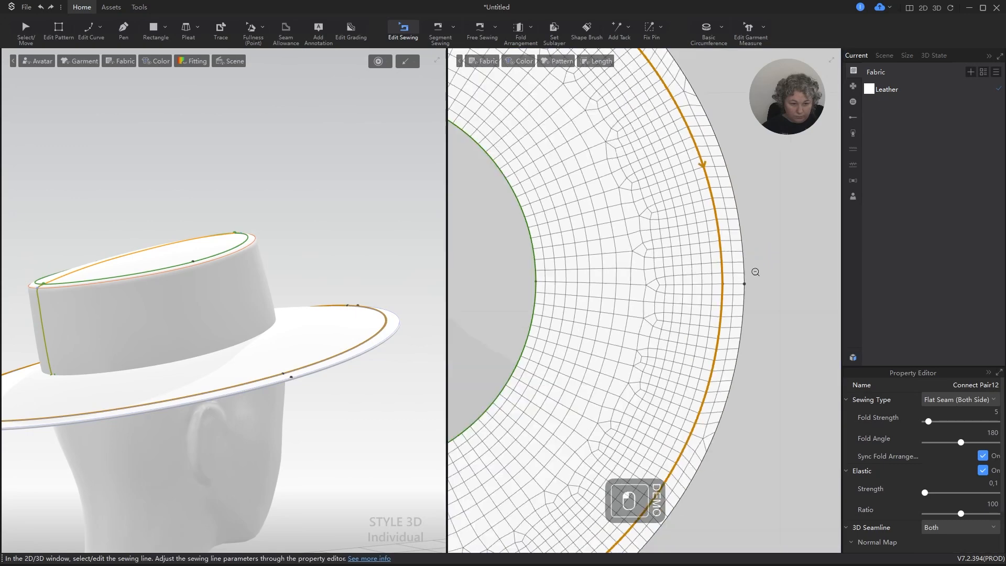
{"action": "scroll", "coordinate": [896, 457], "scroll_direction": "down", "scroll_amount": 2}
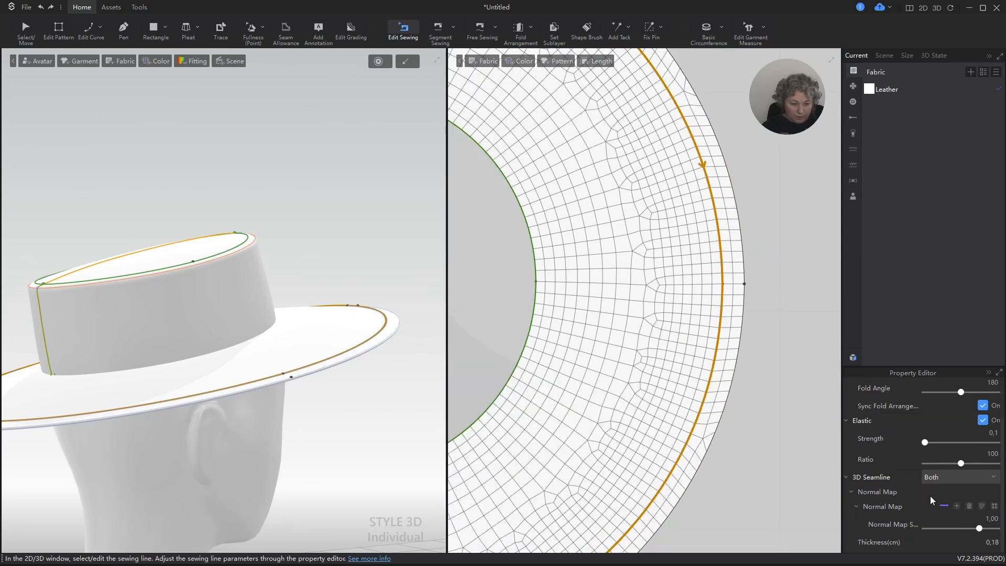
{"action": "left_click", "coordinate": [969, 505]}
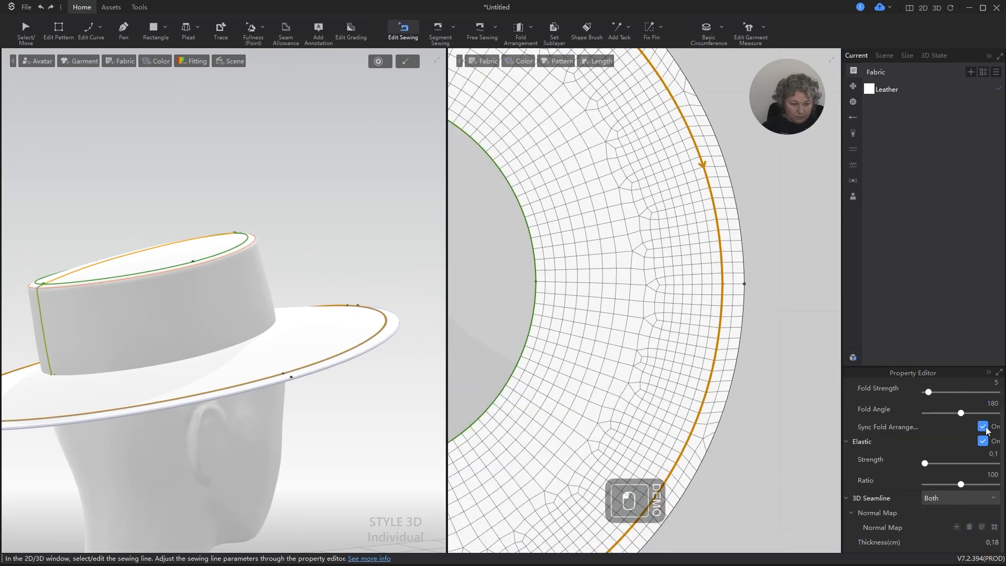
Turn off Sync Fold Arrangement and Elastic for the band seam and set its 3D seamline thickness to 0 cm.
{"action": "left_click", "coordinate": [983, 441]}
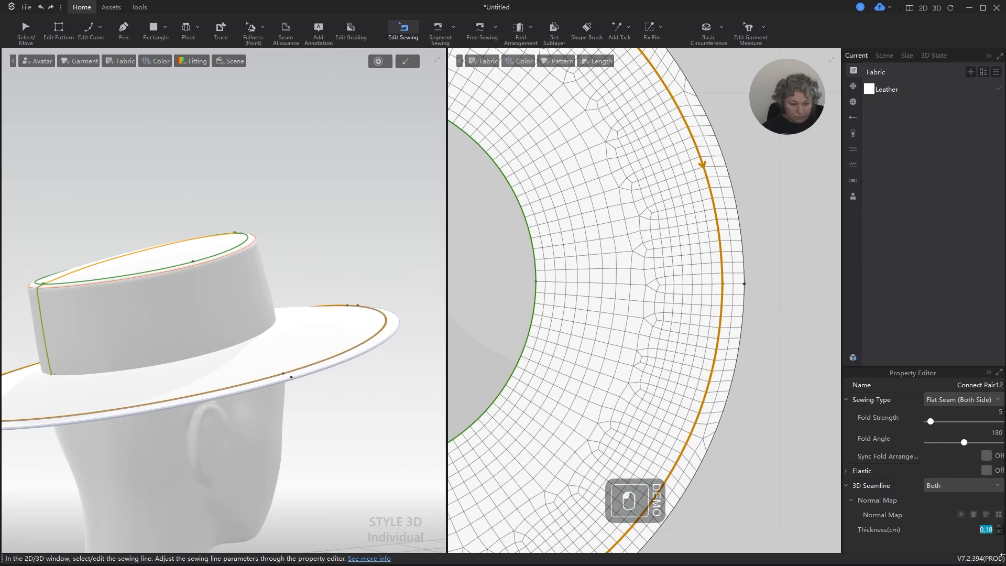
{"action": "type", "text": "0"}
{"action": "key", "text": "Return"}
{"action": "scroll", "coordinate": [330, 337], "scroll_direction": "down", "scroll_amount": 3}
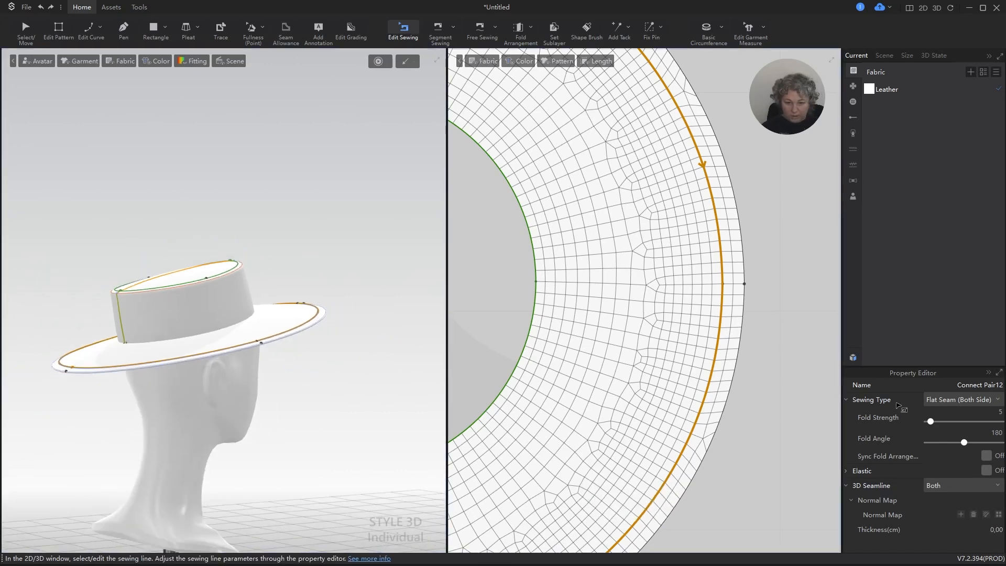
Select the narrow outer band of the brim and set its extra render thickness to 1.
{"action": "key", "text": "a"}
{"action": "left_click", "coordinate": [753, 198]}
{"action": "left_click", "coordinate": [730, 191]}
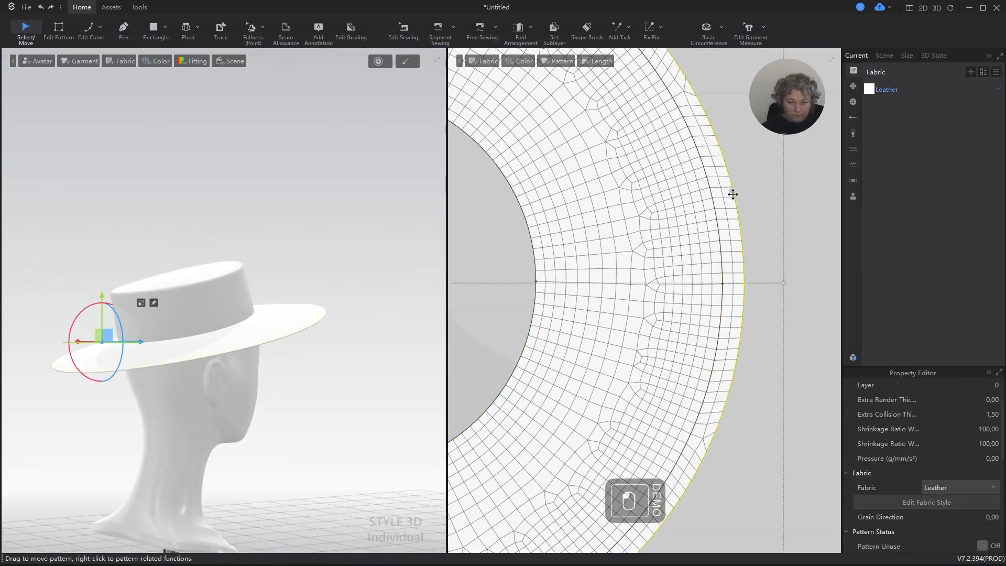
{"action": "left_click", "coordinate": [989, 400]}
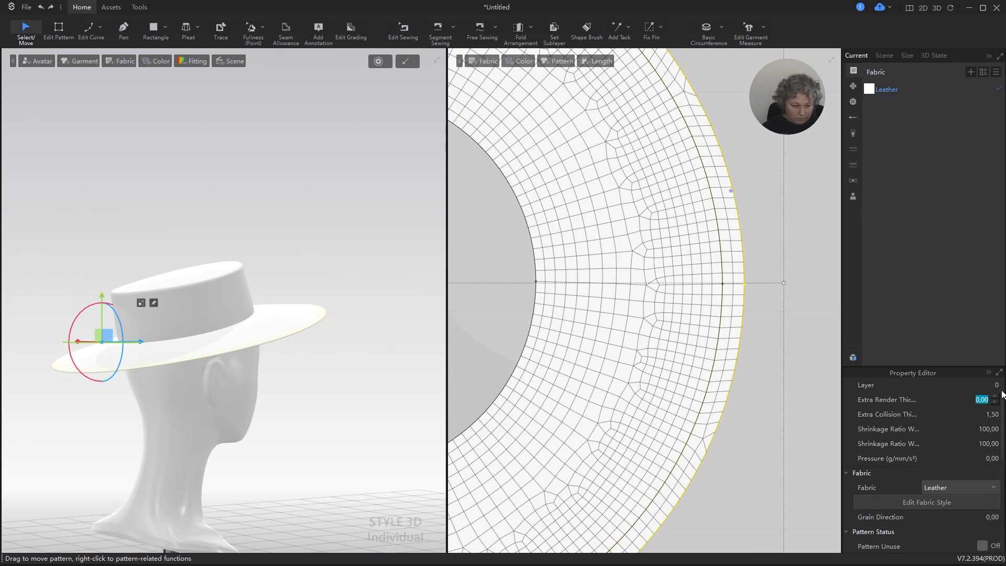
{"action": "type", "text": "1"}
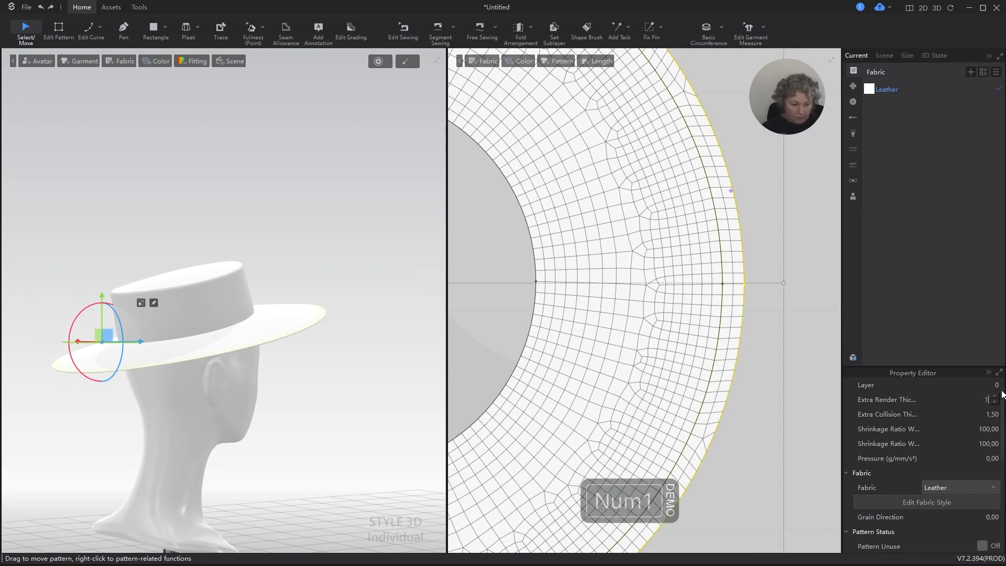
{"action": "scroll", "coordinate": [289, 321], "scroll_direction": "up", "scroll_amount": 3}
{"action": "scroll", "coordinate": [289, 322], "scroll_direction": "up", "scroll_amount": 10}
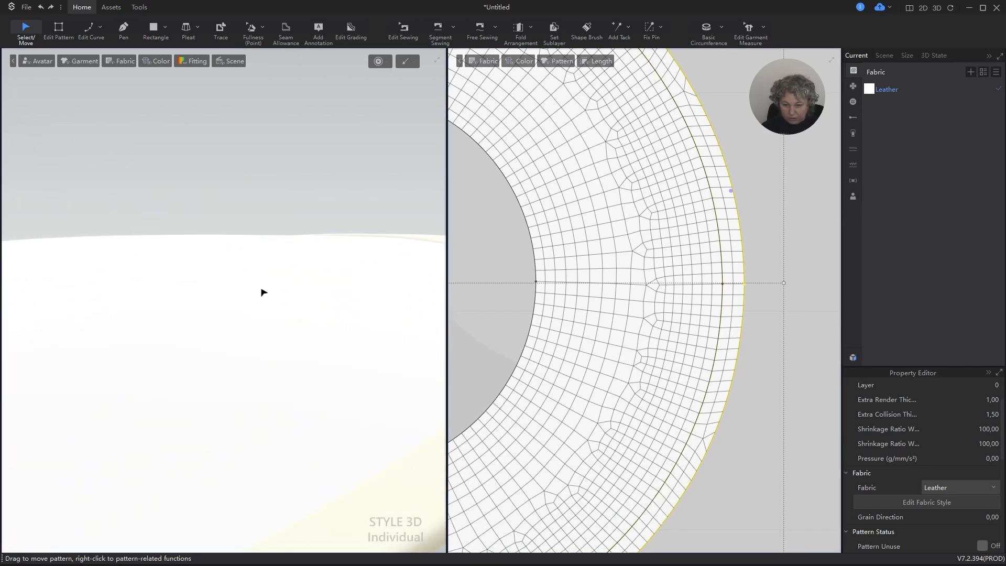
{"action": "middle_click_drag", "start_coordinate": [263, 292], "coordinate": [208, 294]}
Try an extra render thickness of 1.5 on the outer band and check the brim edge on the hat.
{"action": "double_click", "coordinate": [984, 399]}
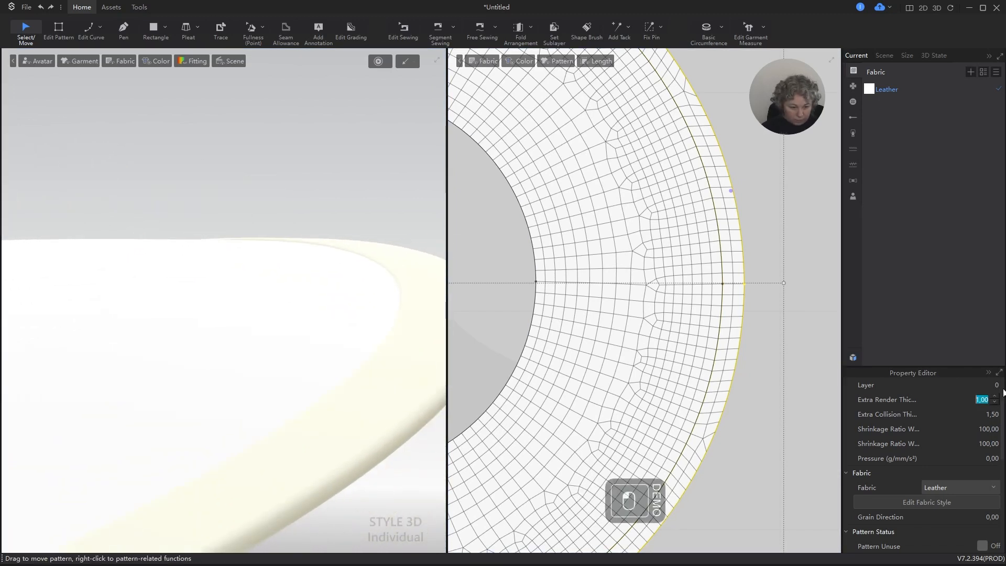
{"action": "type", "text": "15"}
{"action": "key", "text": "ctrl+a"}
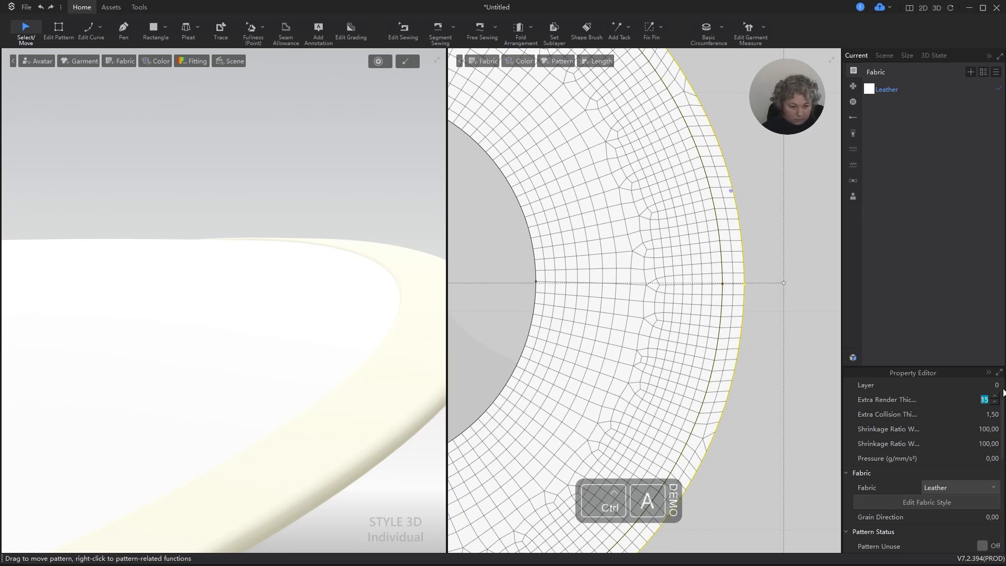
{"action": "type", "text": "1,5"}
{"action": "key", "text": "Return"}
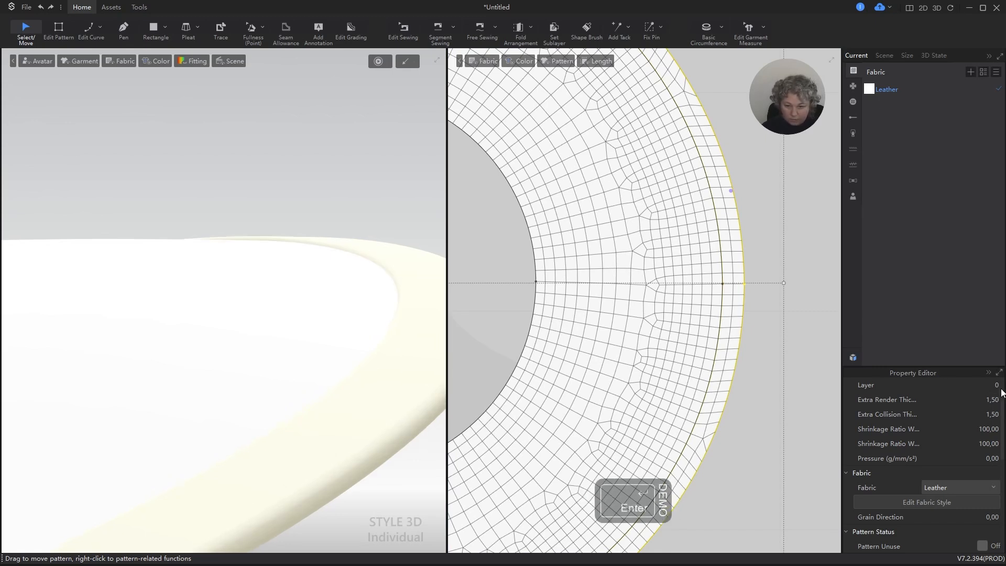
{"action": "scroll", "coordinate": [305, 233], "scroll_direction": "down", "scroll_amount": 3}
{"action": "right_click_drag", "start_coordinate": [327, 236], "coordinate": [370, 270], "text": "alt"}
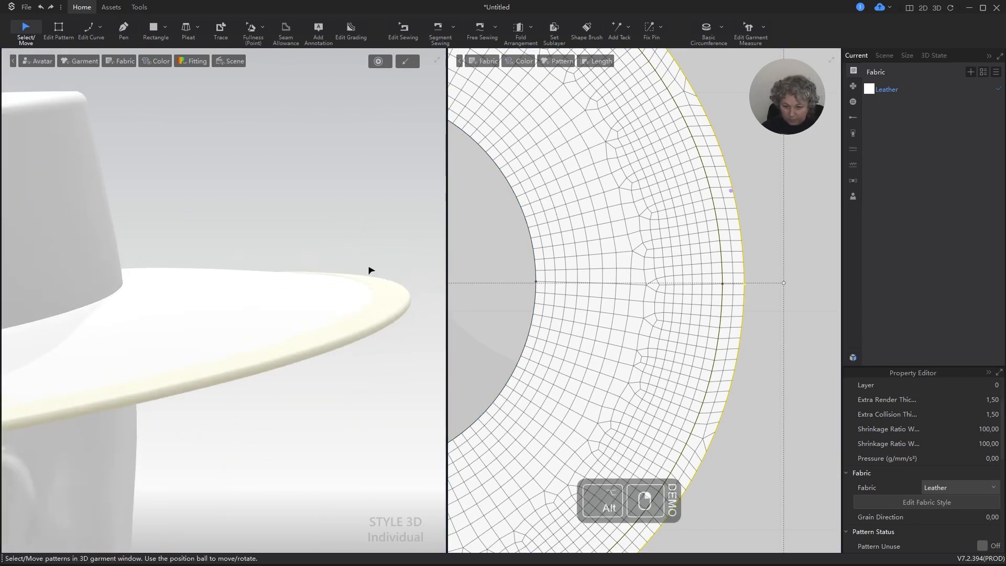
Set the outer band's extra render thickness to 2 and clear the selection.
{"action": "double_click", "coordinate": [990, 399]}
{"action": "type", "text": "2"}
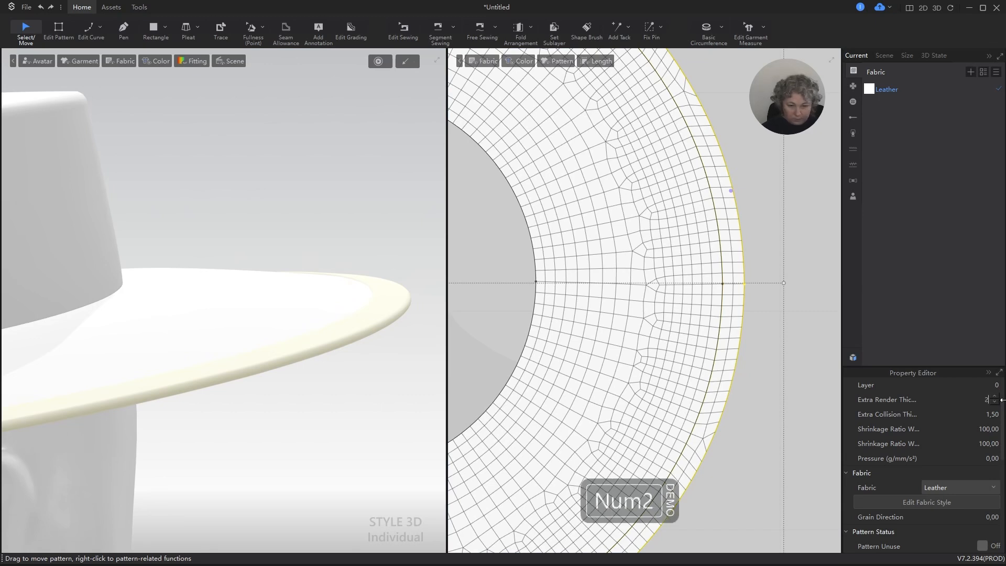
{"action": "key", "text": "Return"}
{"action": "left_click", "coordinate": [366, 196]}
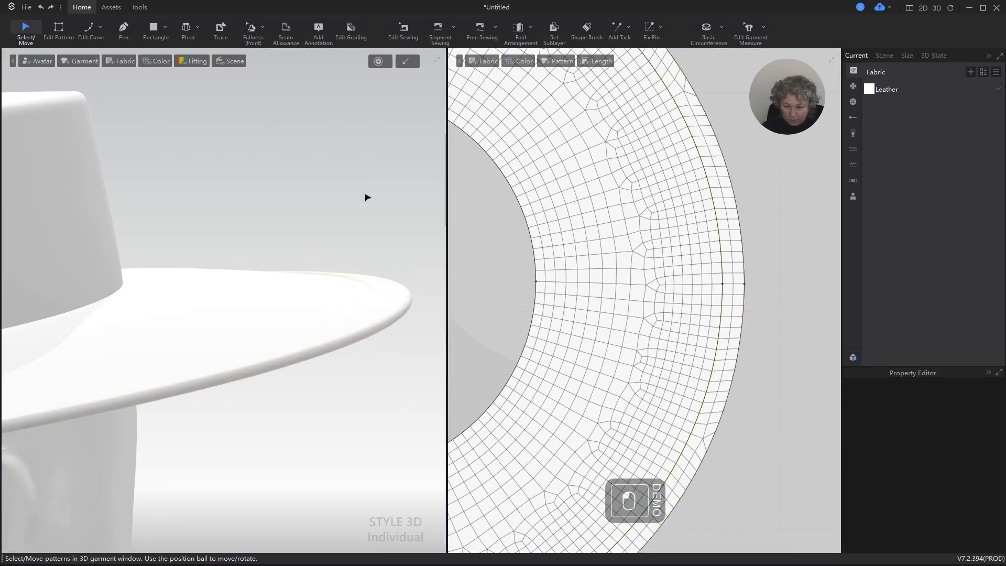
Run the simulation briefly, stop it, and inspect the thickened brim edge from several sides of the hat.
{"action": "left_click", "coordinate": [388, 310]}
{"action": "left_click_drag", "start_coordinate": [367, 180], "coordinate": [411, 220], "text": "alt"}
{"action": "key", "text": "space"}
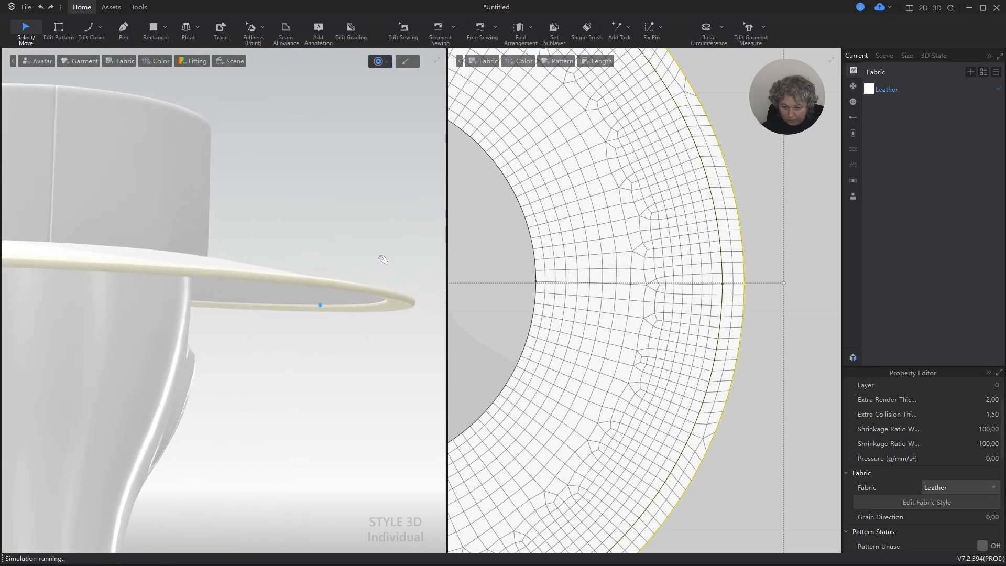
{"action": "key", "text": "space"}
{"action": "right_click_drag", "start_coordinate": [384, 259], "coordinate": [286, 273]}
{"action": "scroll", "coordinate": [286, 273], "scroll_direction": "down", "scroll_amount": 2}
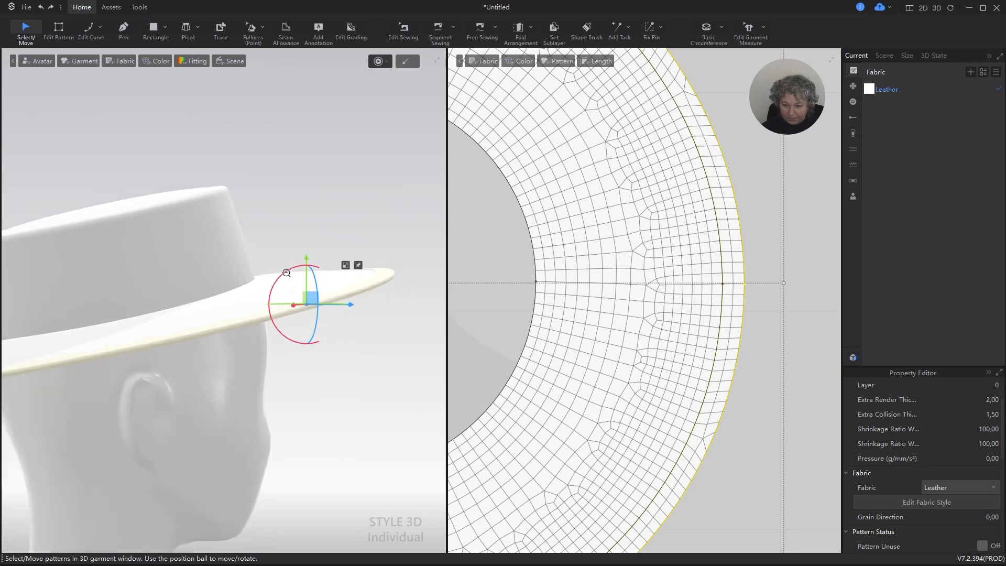
{"action": "scroll", "coordinate": [286, 273], "scroll_direction": "down", "scroll_amount": 3}
{"action": "middle_click_drag", "start_coordinate": [294, 265], "coordinate": [327, 220], "text": "alt"}
{"action": "right_click_drag", "start_coordinate": [294, 360], "coordinate": [295, 382]}
{"action": "left_click", "coordinate": [311, 315]}
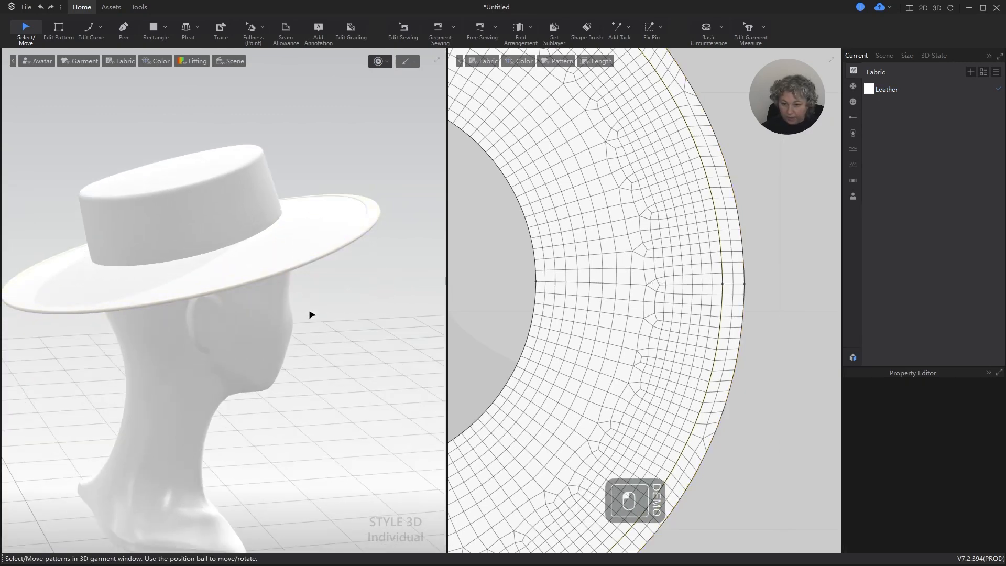
Add a single internal isoline spaced 2 cm from the lower edge of the hat's crown band pattern.
{"action": "right_click_drag", "start_coordinate": [312, 315], "coordinate": [304, 345]}
{"action": "scroll", "coordinate": [265, 248], "scroll_direction": "up", "scroll_amount": 3}
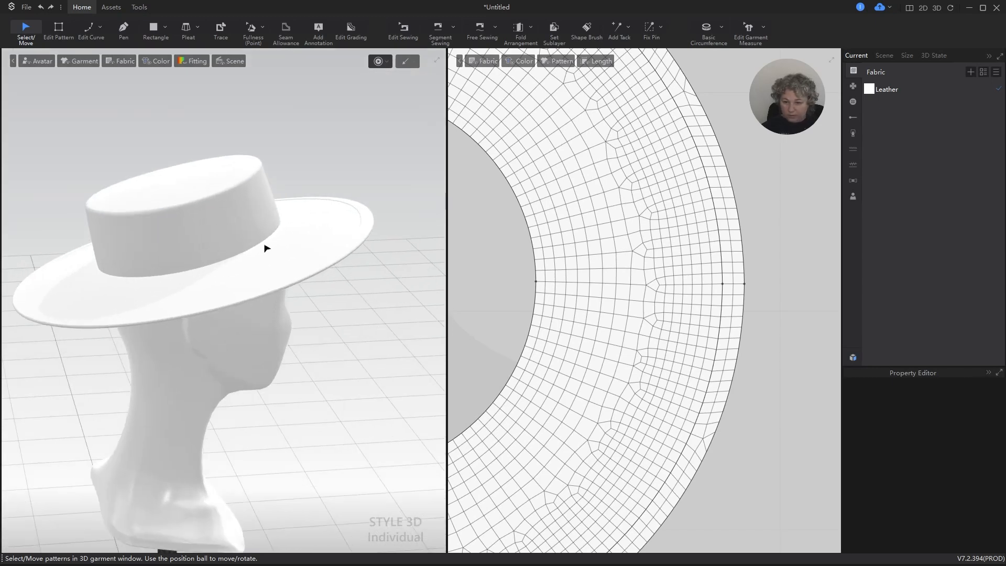
{"action": "scroll", "coordinate": [266, 248], "scroll_direction": "up", "scroll_amount": 3}
{"action": "right_click_drag", "start_coordinate": [284, 279], "coordinate": [297, 264]}
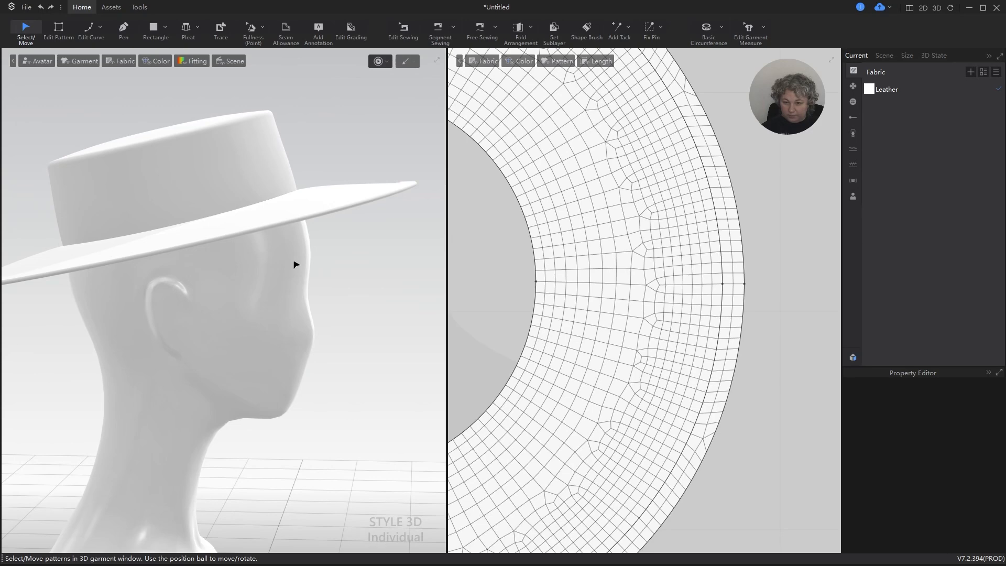
{"action": "scroll", "coordinate": [718, 262], "scroll_direction": "down", "scroll_amount": 5}
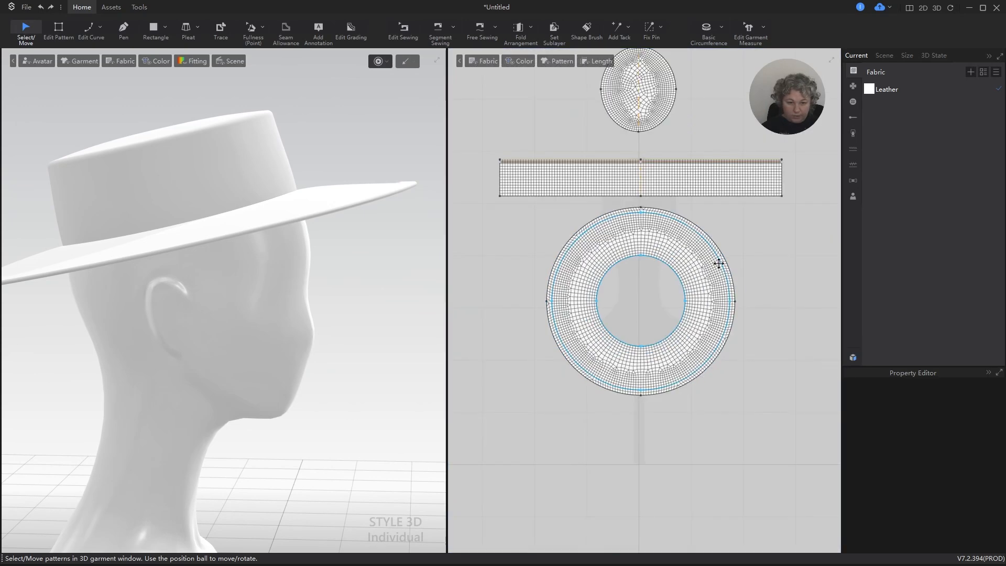
{"action": "scroll", "coordinate": [608, 173], "scroll_direction": "up", "scroll_amount": 3}
{"action": "key", "text": "z"}
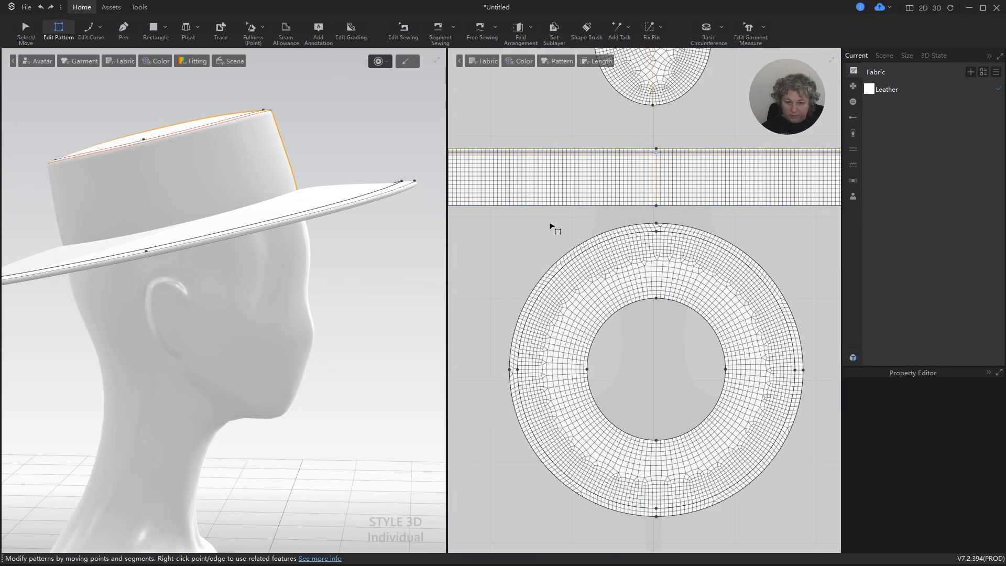
{"action": "left_click", "coordinate": [557, 206]}
{"action": "right_click", "coordinate": [556, 206]}
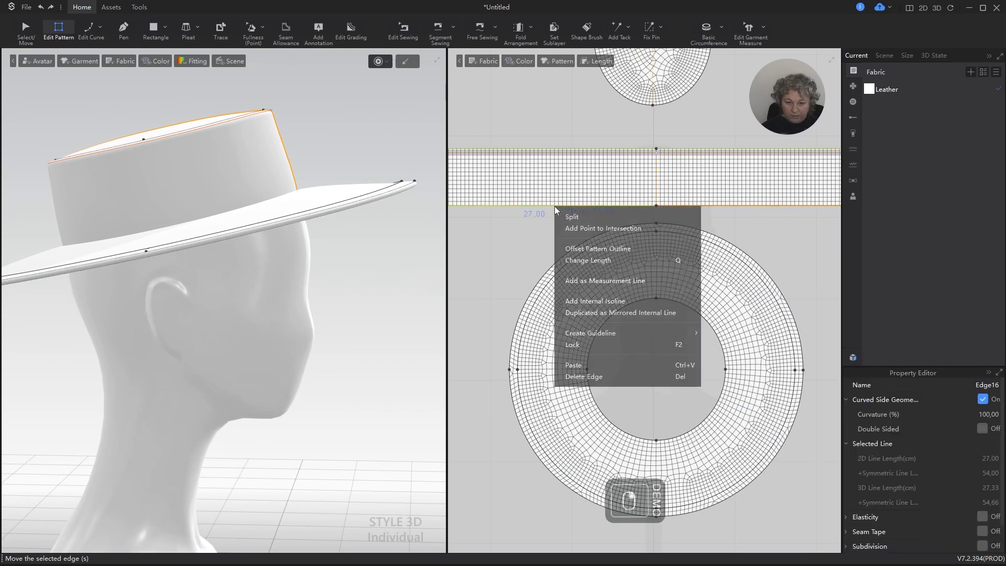
{"action": "left_click", "coordinate": [583, 303]}
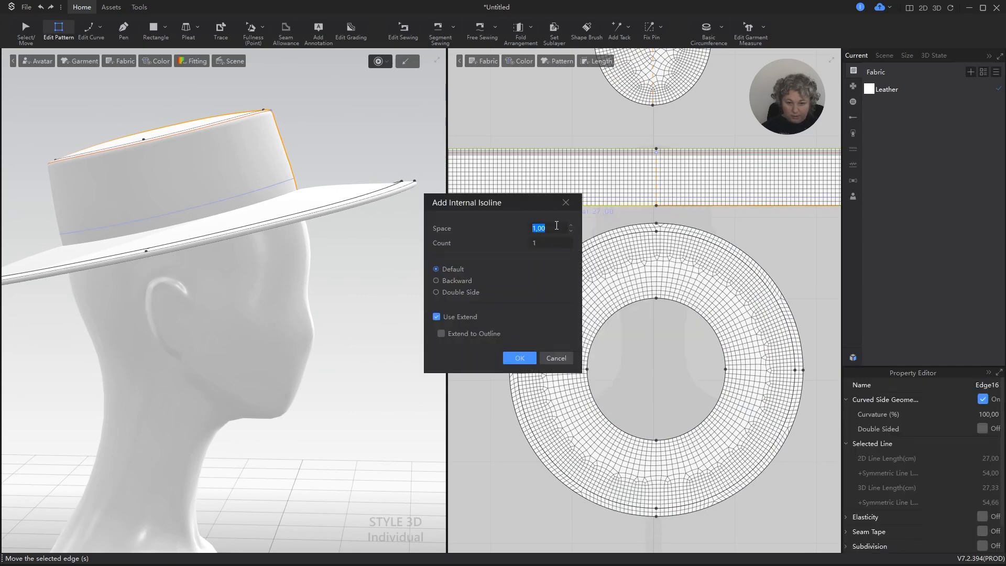
{"action": "type", "text": "2"}
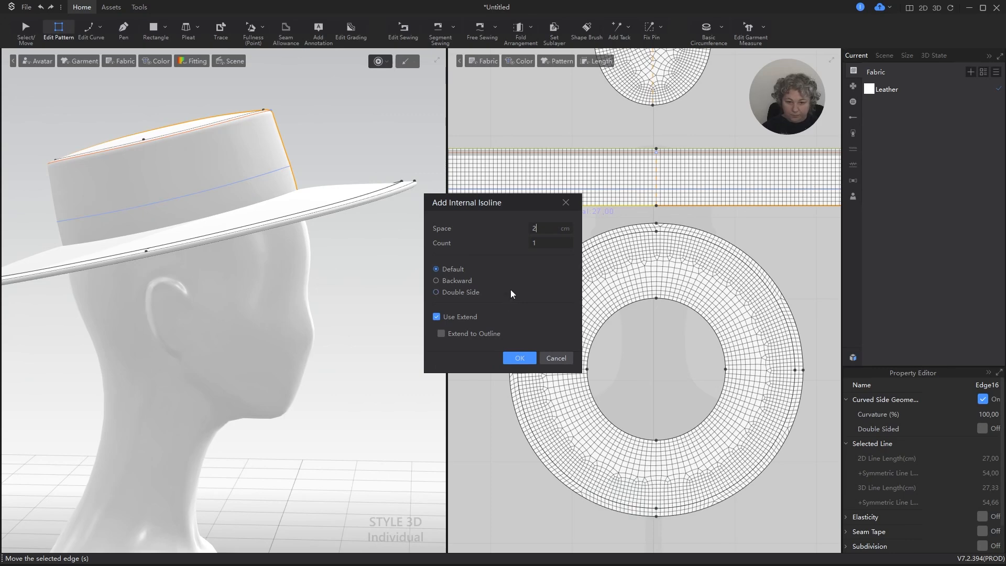
{"action": "left_click", "coordinate": [520, 362]}
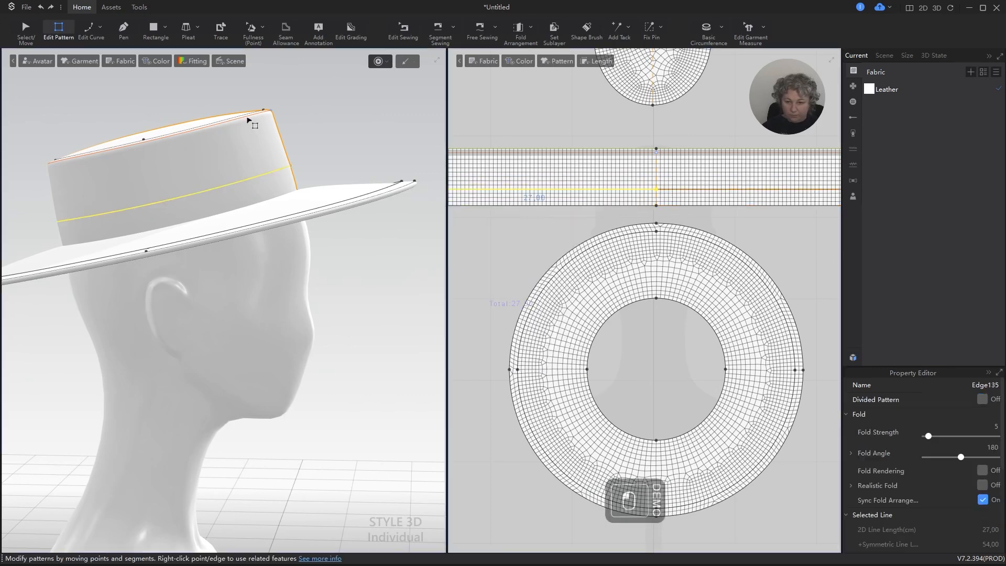
Compare the crown band's internal line with the reference hat photo and try moving the line up by 0.5 cm.
{"action": "scroll", "coordinate": [269, 148], "scroll_direction": "down", "scroll_amount": 3}
{"action": "mouse_move", "coordinate": [270, 149]}
{"action": "right_mouse_down", "text": "alt"}
{"action": "mouse_move", "coordinate": [317, 168]}
{"action": "mouse_move", "coordinate": [278, 163]}
{"action": "right_mouse_up", "text": "alt"}
{"action": "key", "text": "alt+Tab"}
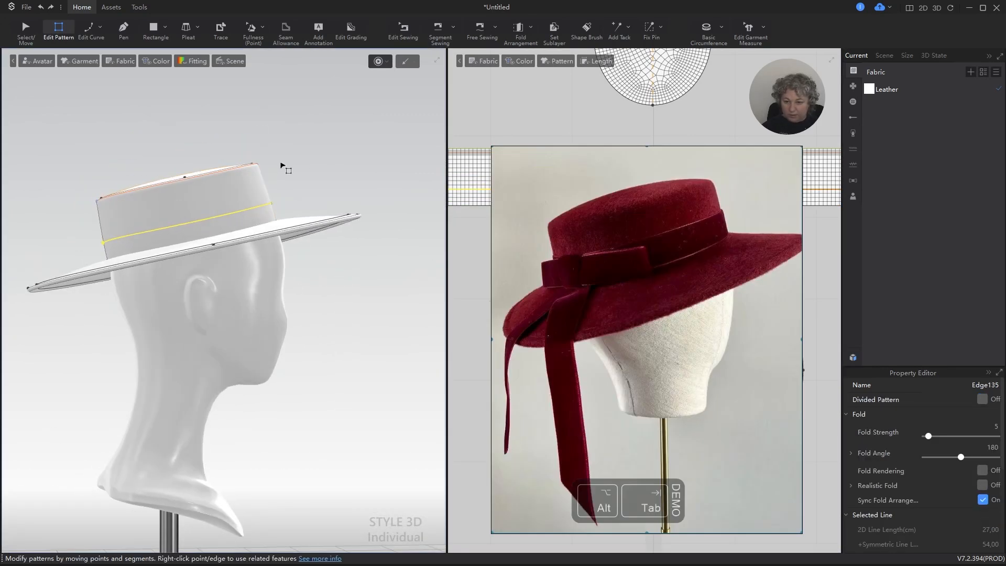
{"action": "key", "text": "alt+Tab"}
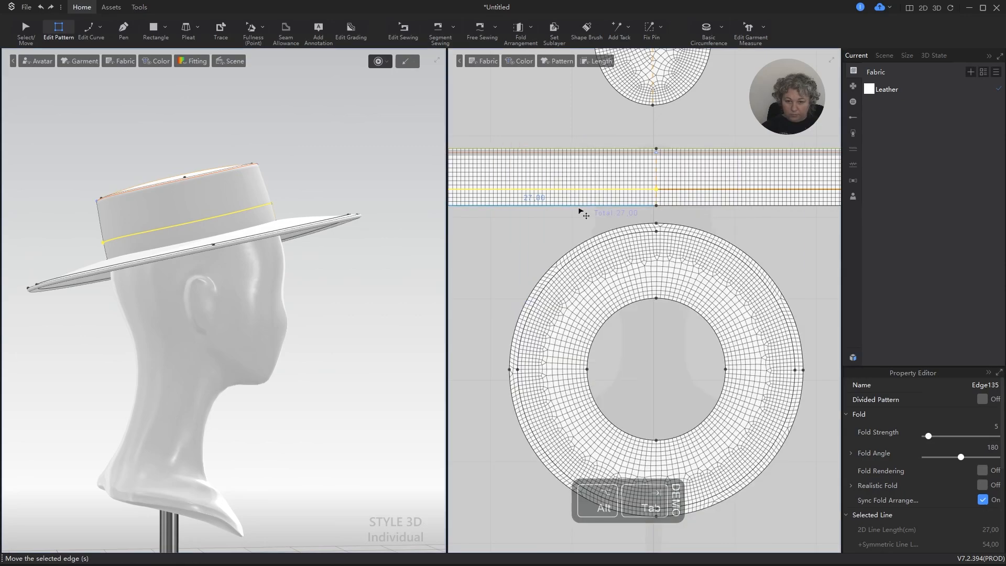
{"action": "scroll", "coordinate": [586, 197], "scroll_direction": "up", "scroll_amount": 5}
{"action": "left_click_drag", "start_coordinate": [564, 192], "coordinate": [566, 172], "text": "shift"}
{"action": "type", "text": "0,5"}
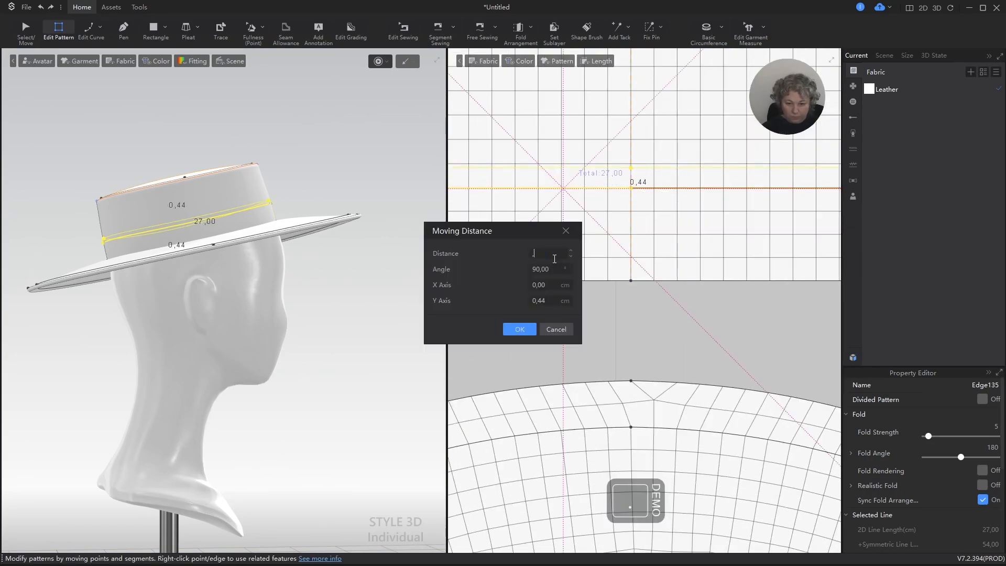
{"action": "key", "text": "Return"}
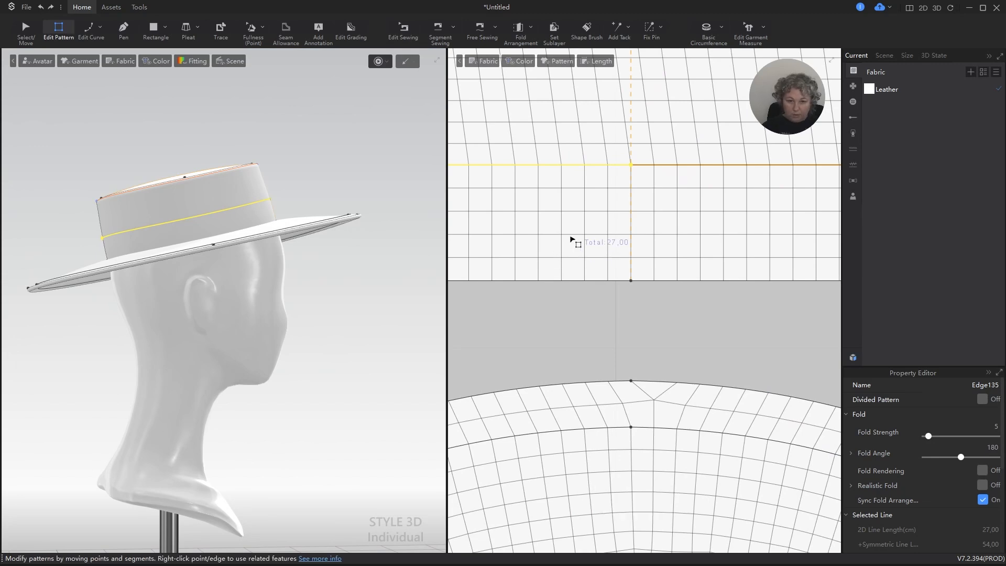
{"action": "key", "text": "ctrl+z"}
Retry the 0.5 cm upward move of the crown band's internal line, undo it and delete the line.
{"action": "left_click_drag", "start_coordinate": [602, 189], "coordinate": [602, 172], "text": "shift"}
{"action": "type", "text": "0,5"}
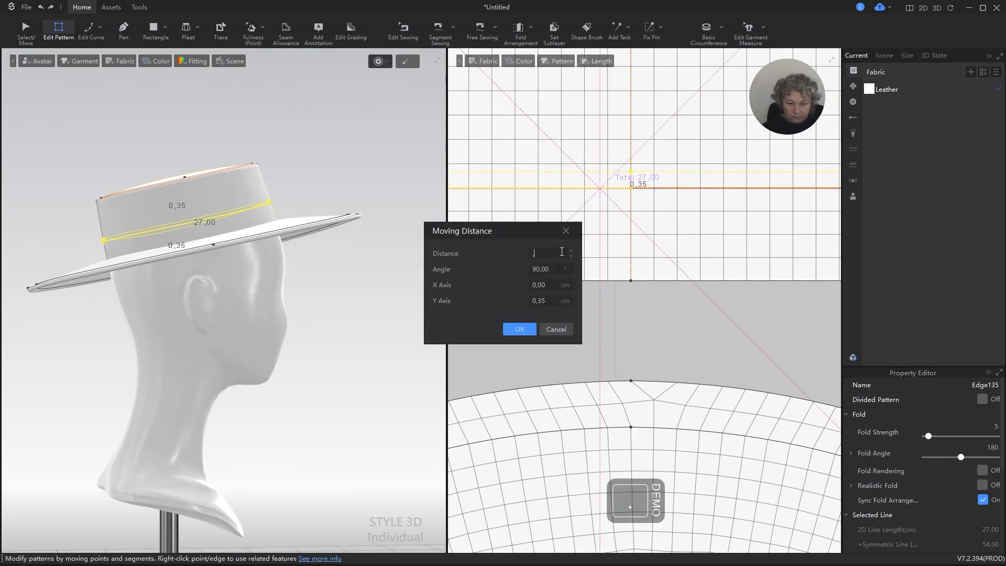
{"action": "key", "text": "Return"}
{"action": "scroll", "coordinate": [576, 258], "scroll_direction": "down", "scroll_amount": 8}
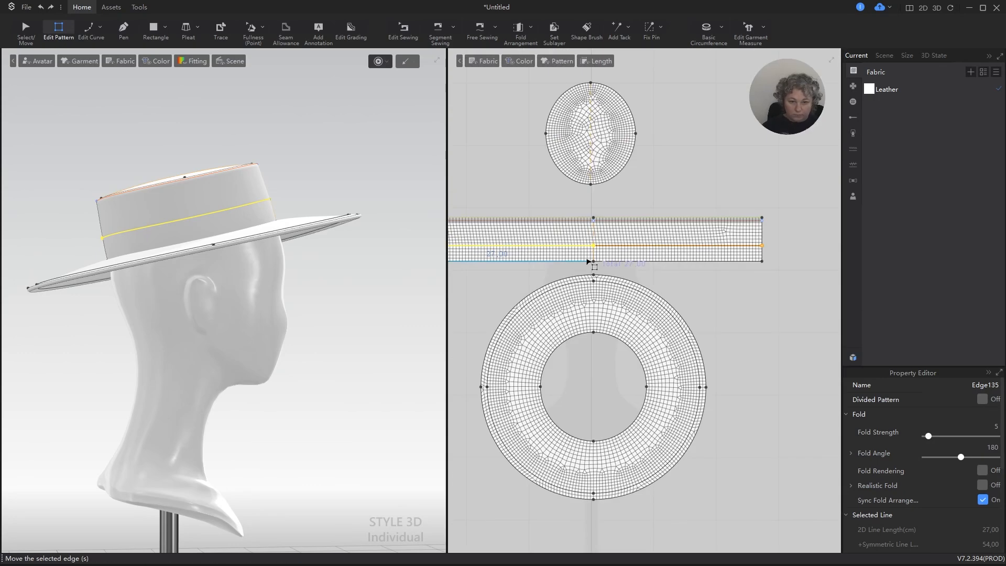
{"action": "key", "text": "ctrl+z"}
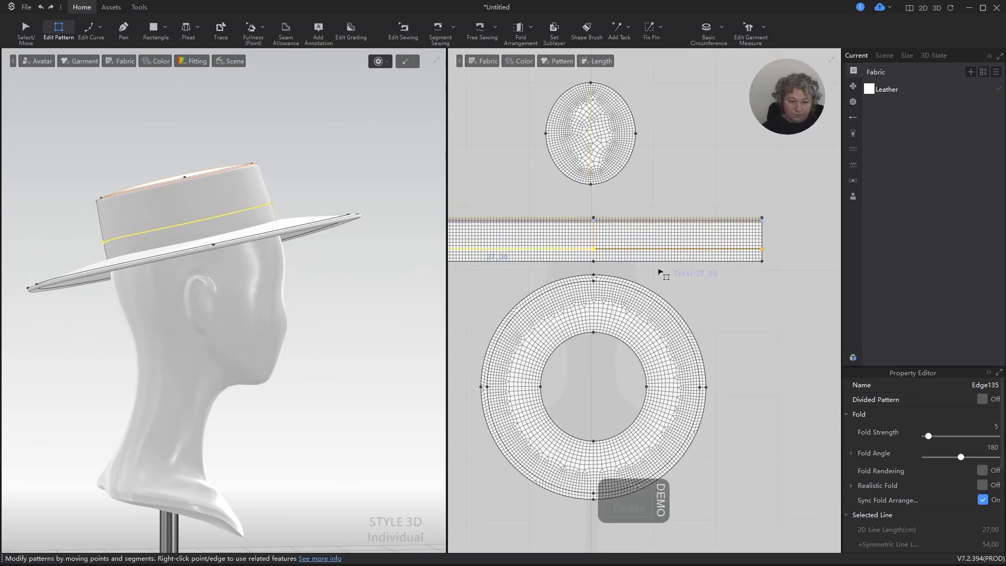
{"action": "key", "text": "Delete"}
Add an internal isoline spaced 2.5 cm from the lower edge of the crown band pattern.
{"action": "scroll", "coordinate": [661, 270], "scroll_direction": "up", "scroll_amount": 5}
{"action": "right_click", "coordinate": [679, 240]}
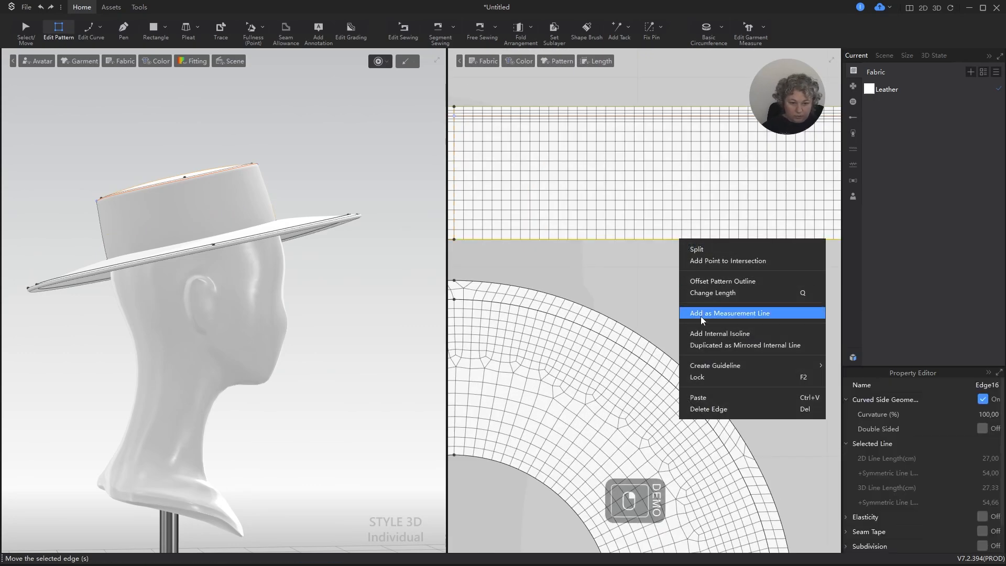
{"action": "left_click", "coordinate": [719, 333]}
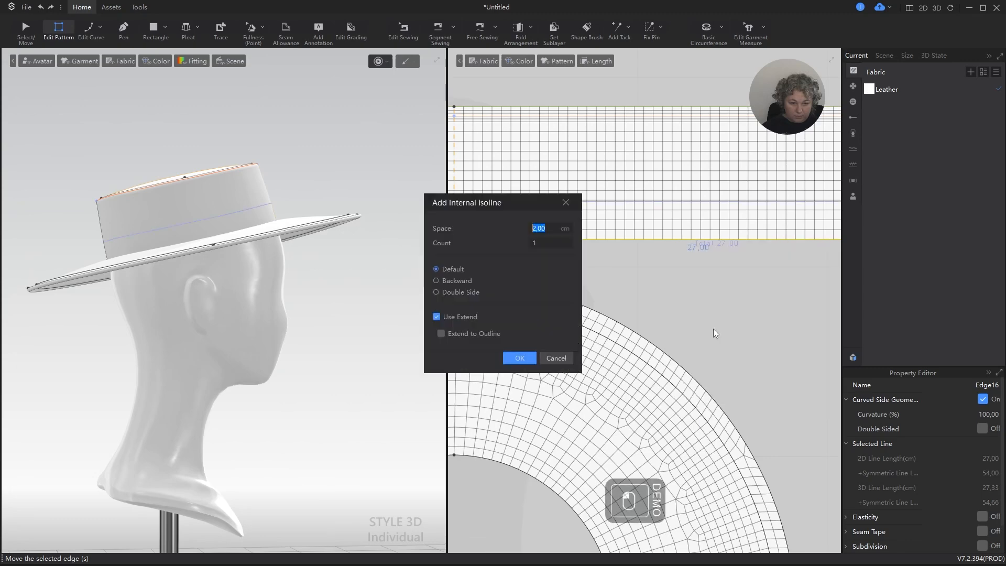
{"action": "type", "text": "2,5"}
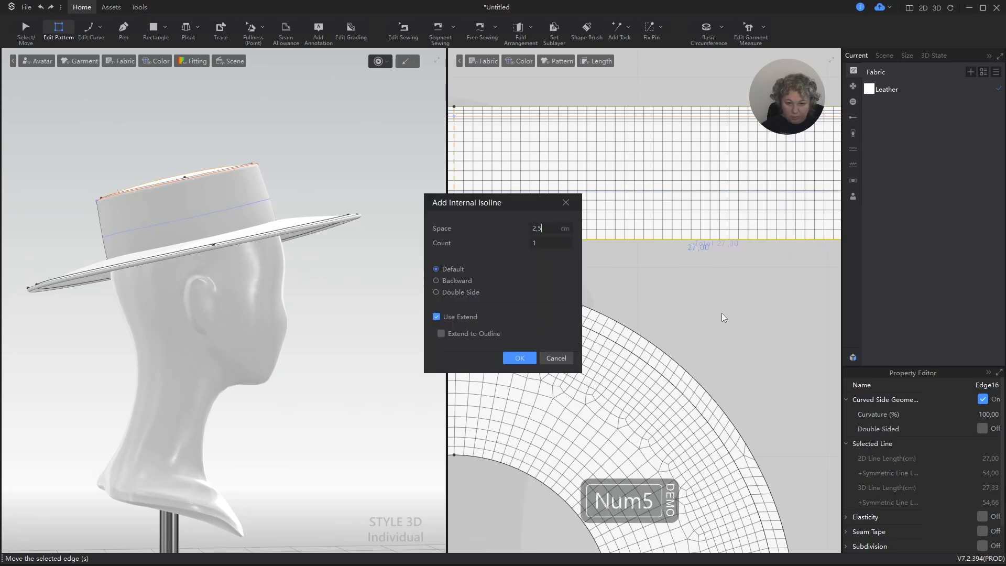
{"action": "key", "text": "Return"}
Run the simulation with the new line on the crown band and inspect the hat in 3D.
{"action": "scroll", "coordinate": [700, 314], "scroll_direction": "down", "scroll_amount": 3}
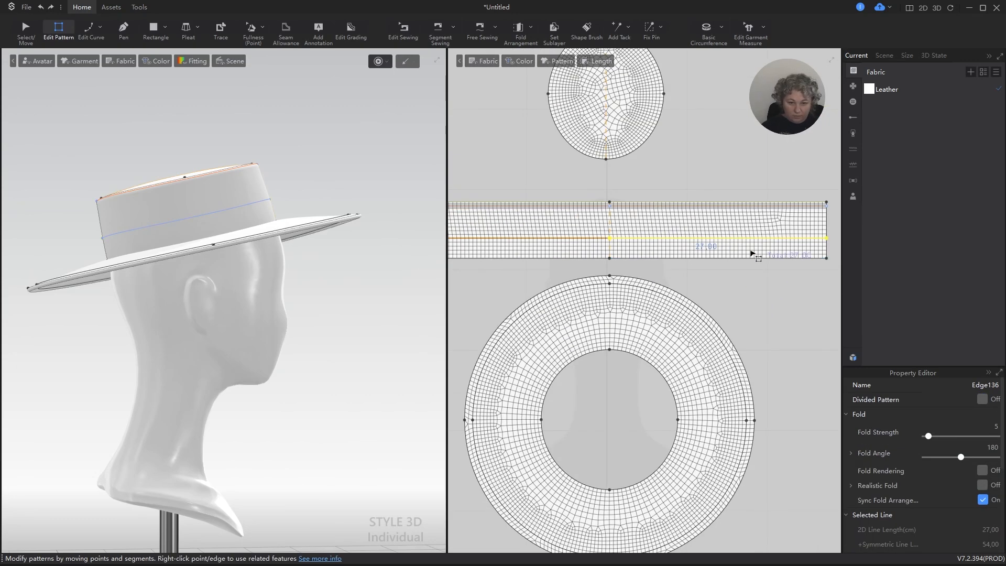
{"action": "scroll", "coordinate": [611, 239], "scroll_direction": "up", "scroll_amount": 3}
{"action": "scroll", "coordinate": [611, 239], "scroll_direction": "up", "scroll_amount": 6}
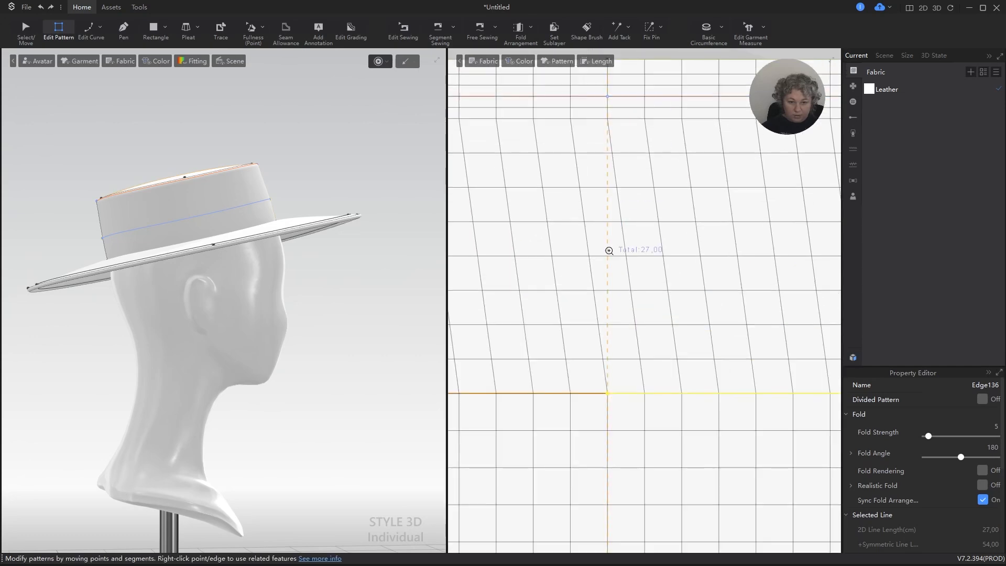
{"action": "scroll", "coordinate": [604, 279], "scroll_direction": "down", "scroll_amount": 3}
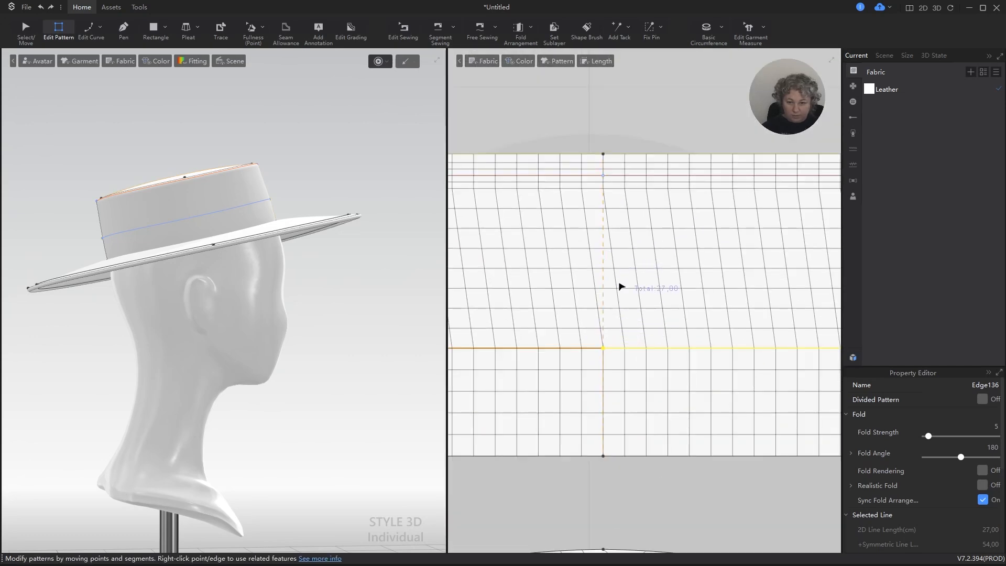
{"action": "key", "text": "space"}
{"action": "scroll", "coordinate": [599, 292], "scroll_direction": "down", "scroll_amount": 5}
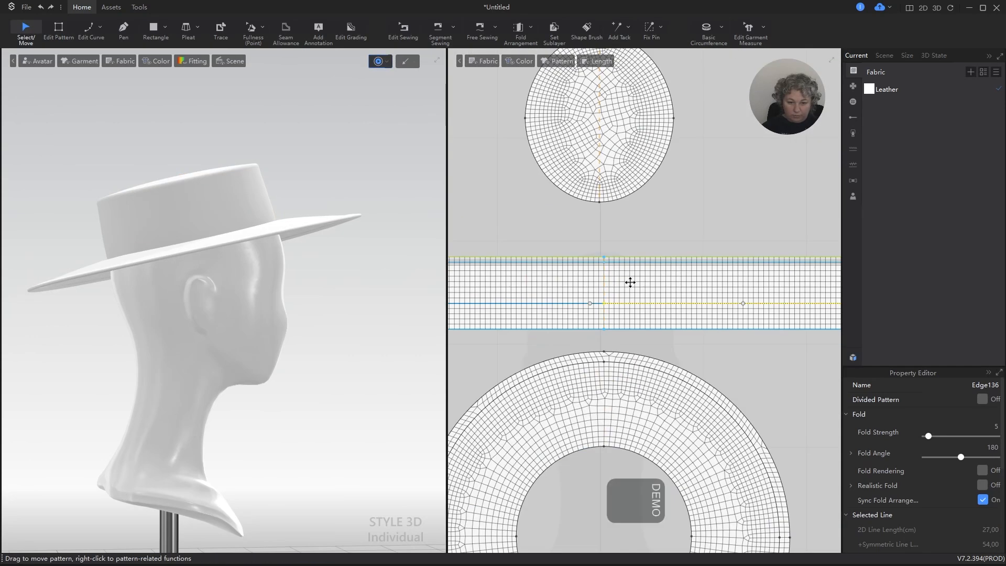
{"action": "left_click", "coordinate": [715, 190]}
{"action": "scroll", "coordinate": [662, 227], "scroll_direction": "down", "scroll_amount": 2}
{"action": "scroll", "coordinate": [249, 242], "scroll_direction": "up", "scroll_amount": 4}
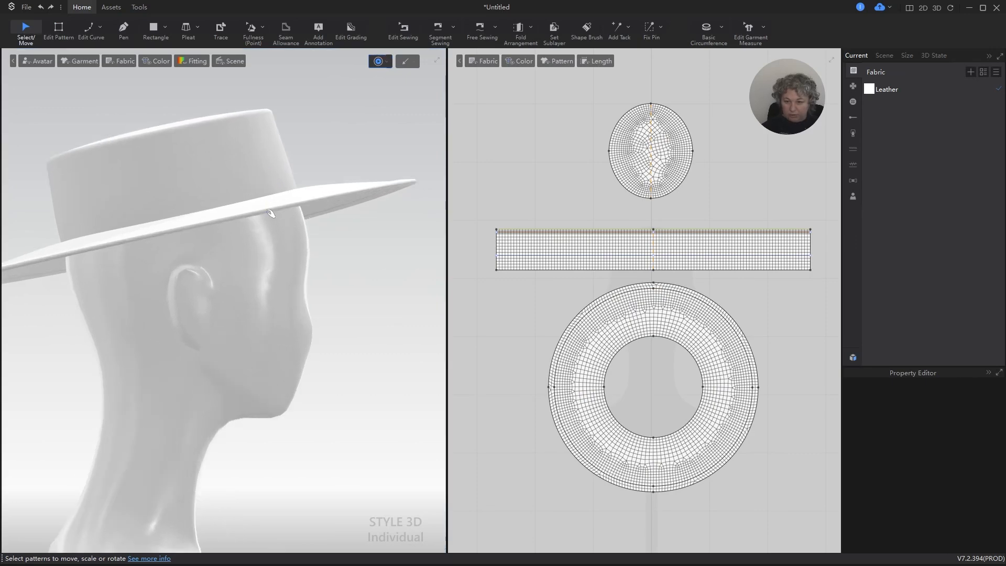
{"action": "left_click_drag", "start_coordinate": [290, 236], "coordinate": [312, 256], "text": "alt"}
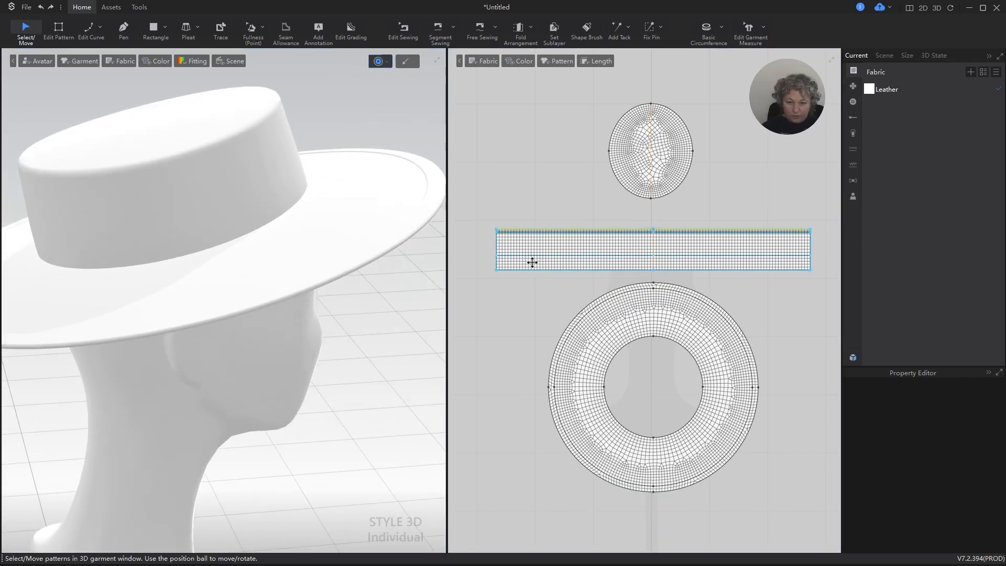
Create an outside lining from the crown band pattern and place it in the 2D window.
{"action": "left_click", "coordinate": [532, 262]}
{"action": "scroll", "coordinate": [533, 263], "scroll_direction": "down", "scroll_amount": 4}
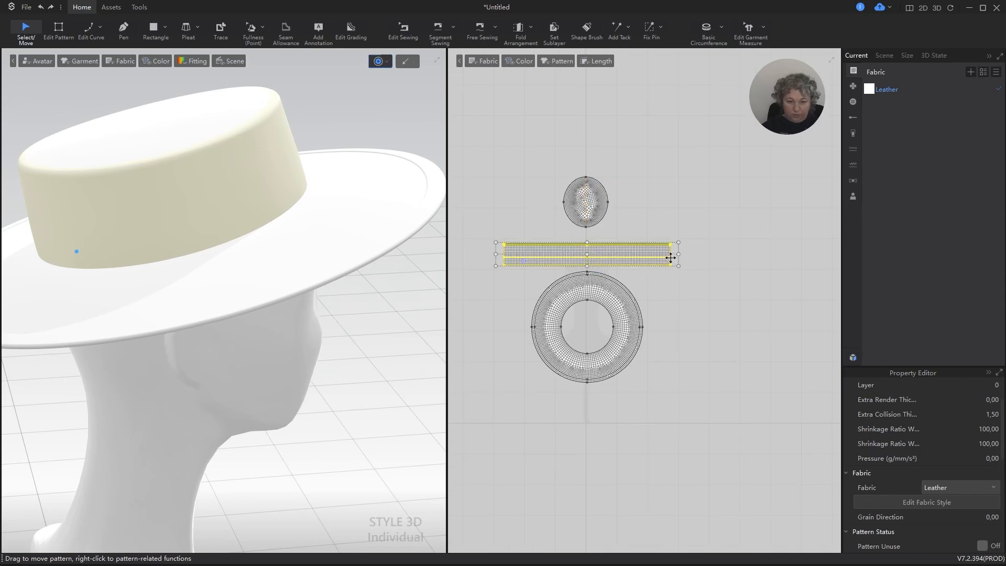
{"action": "scroll", "coordinate": [682, 265], "scroll_direction": "up", "scroll_amount": 2}
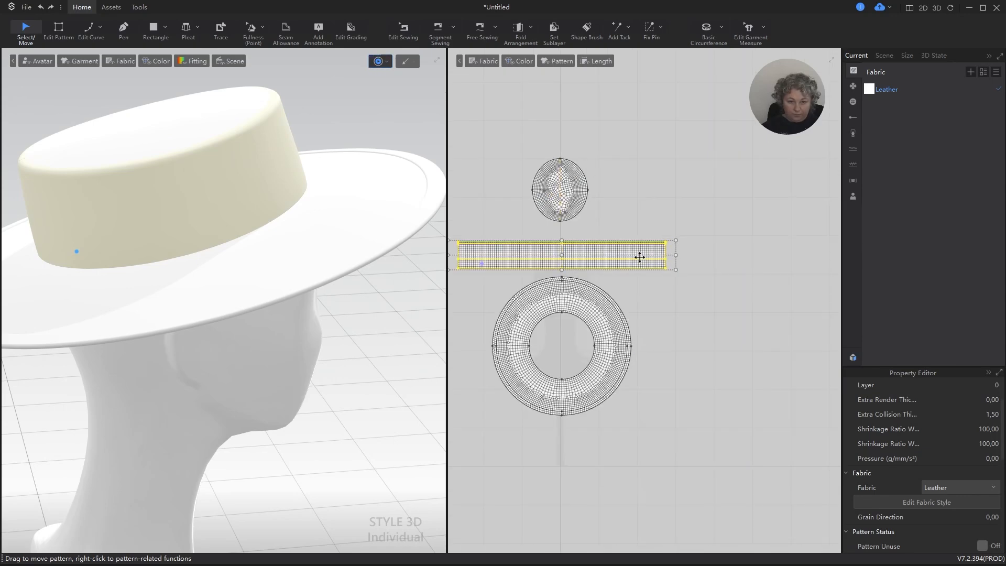
{"action": "scroll", "coordinate": [673, 206], "scroll_direction": "down", "scroll_amount": 2}
{"action": "scroll", "coordinate": [634, 249], "scroll_direction": "up", "scroll_amount": 5}
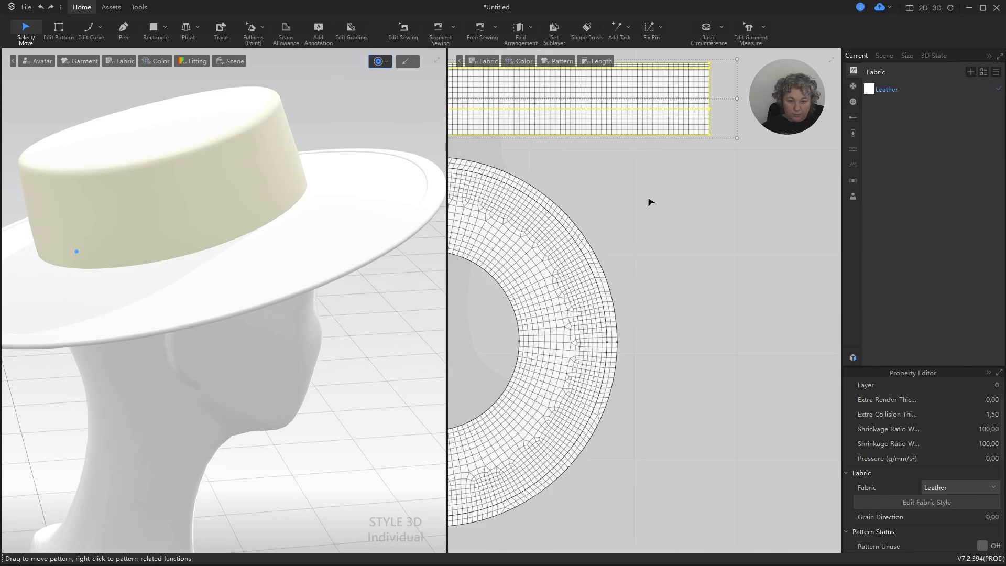
{"action": "right_click", "coordinate": [643, 90]}
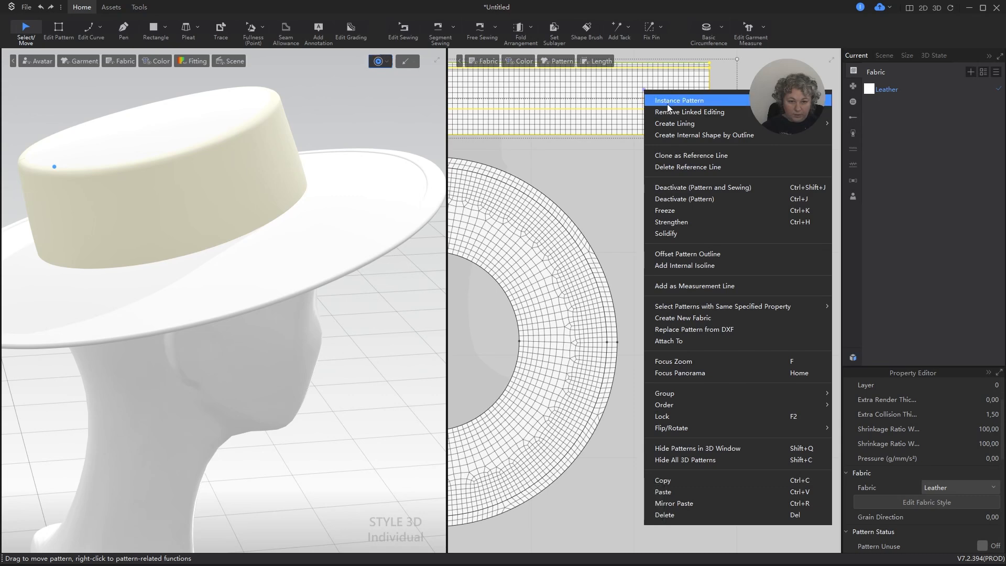
{"action": "mouse_move", "coordinate": [680, 122]}
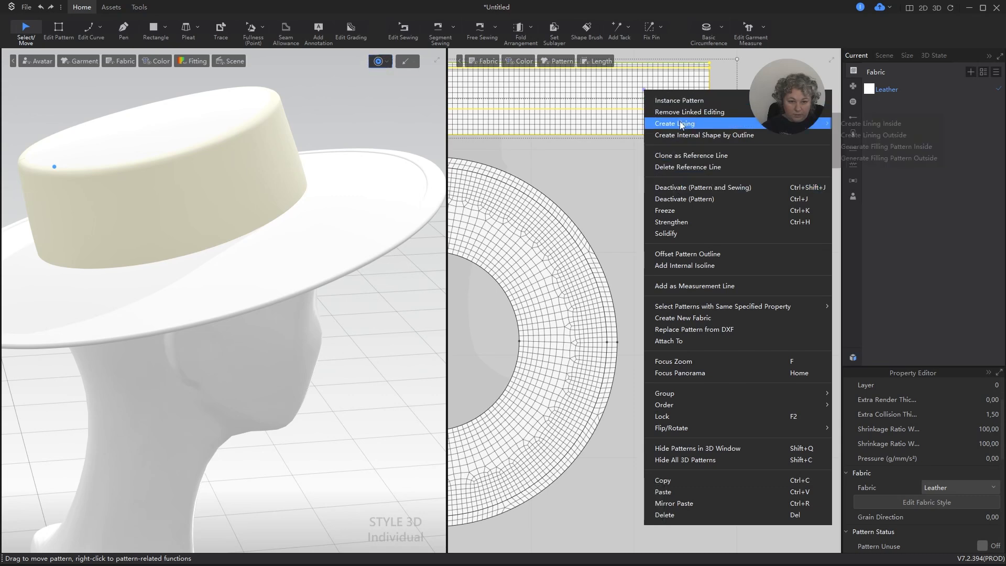
{"action": "left_click", "coordinate": [883, 135]}
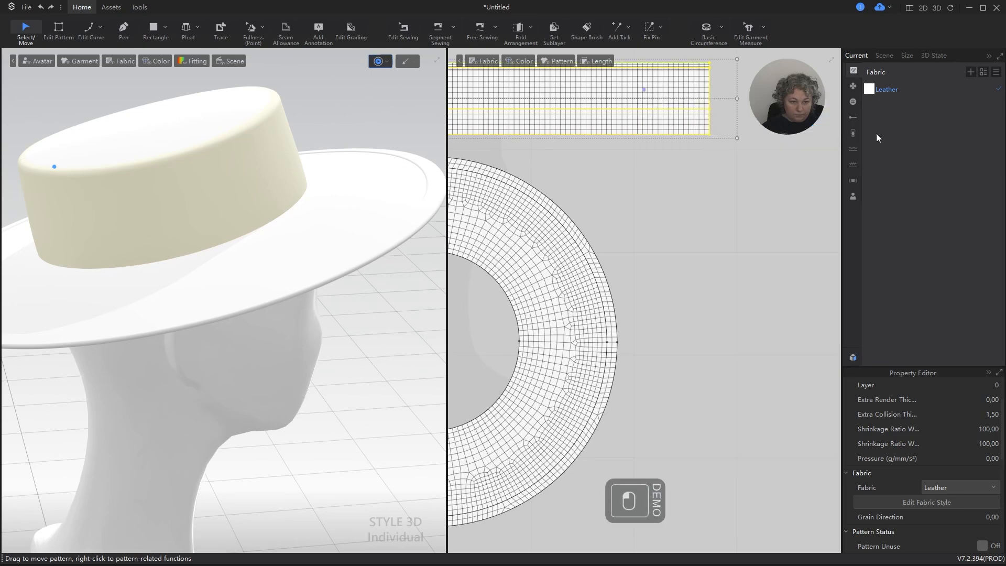
{"action": "left_click", "coordinate": [680, 187]}
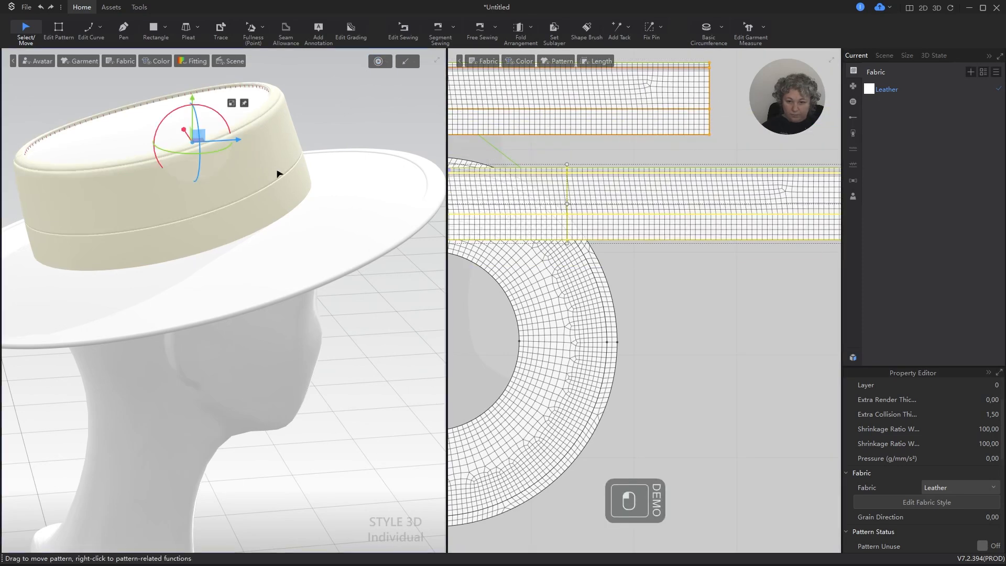
Move the new lining pattern clear of the brim pattern into the free space beside it.
{"action": "scroll", "coordinate": [593, 202], "scroll_direction": "down", "scroll_amount": 5}
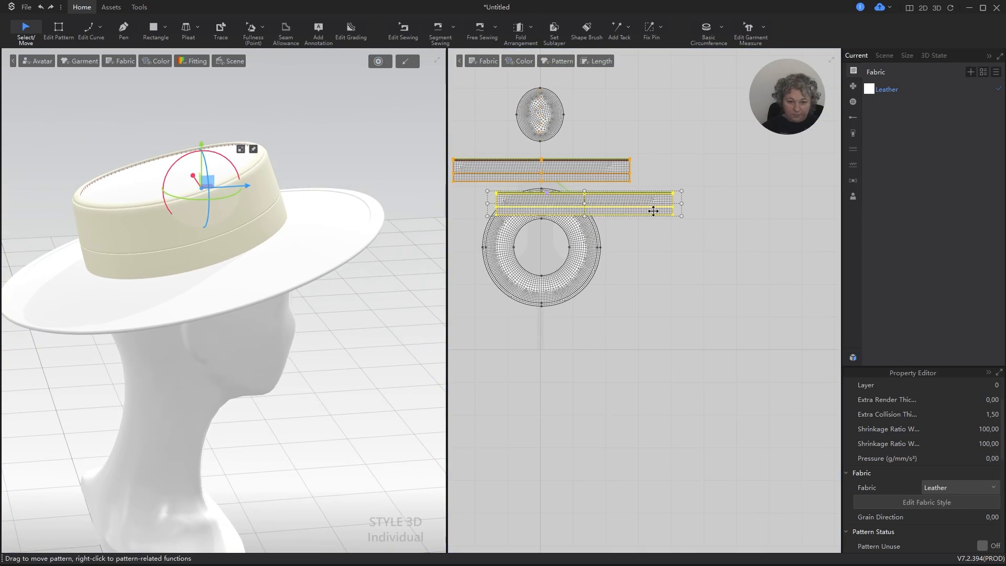
{"action": "left_click_drag", "start_coordinate": [657, 209], "coordinate": [735, 260]}
{"action": "left_click_drag", "start_coordinate": [780, 213], "coordinate": [779, 213]}
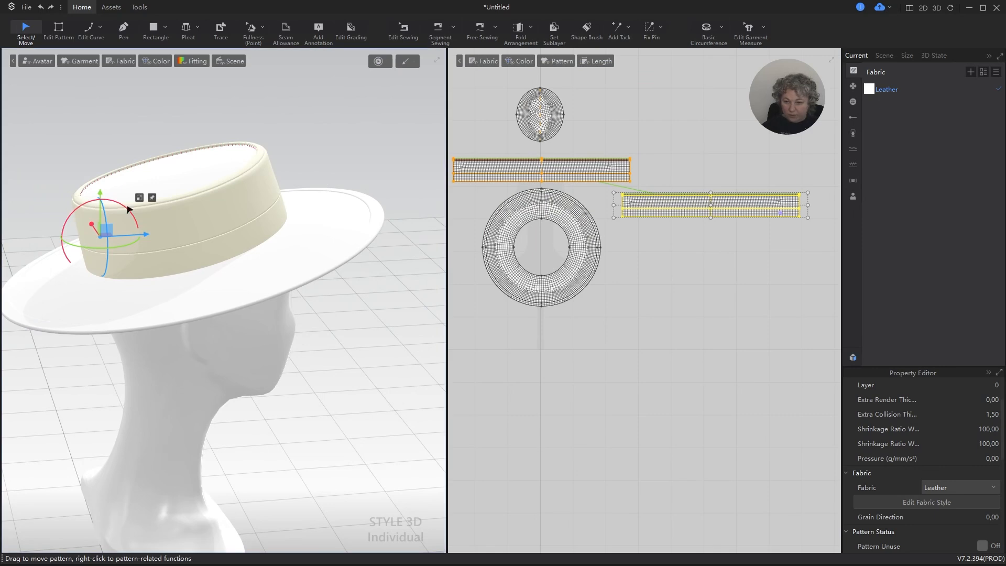
Cut the lining pattern along its internal line and delete the resulting wider piece, keeping only the narrow band.
{"action": "scroll", "coordinate": [775, 164], "scroll_direction": "up", "scroll_amount": 3}
{"action": "key", "text": "z"}
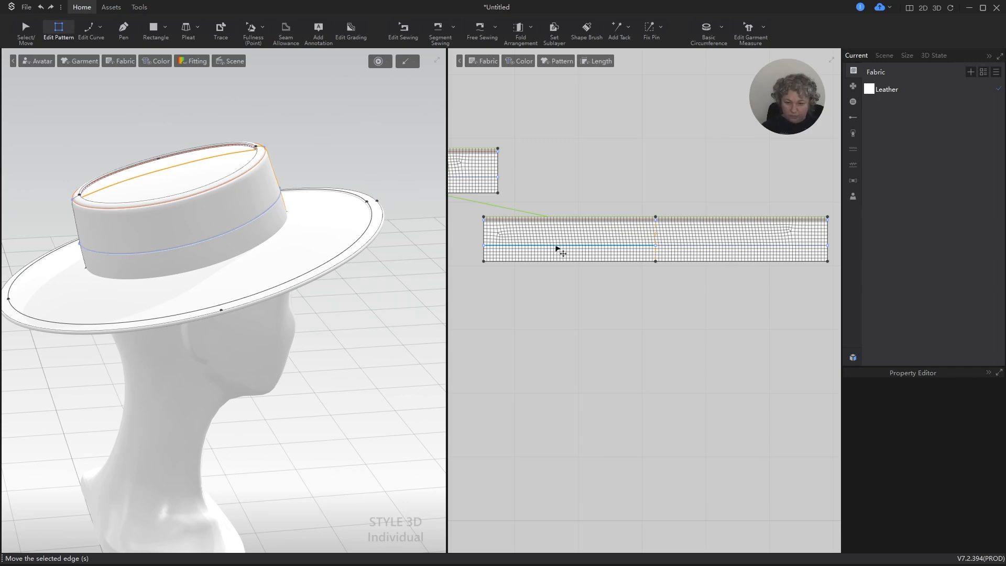
{"action": "right_click", "coordinate": [555, 245]}
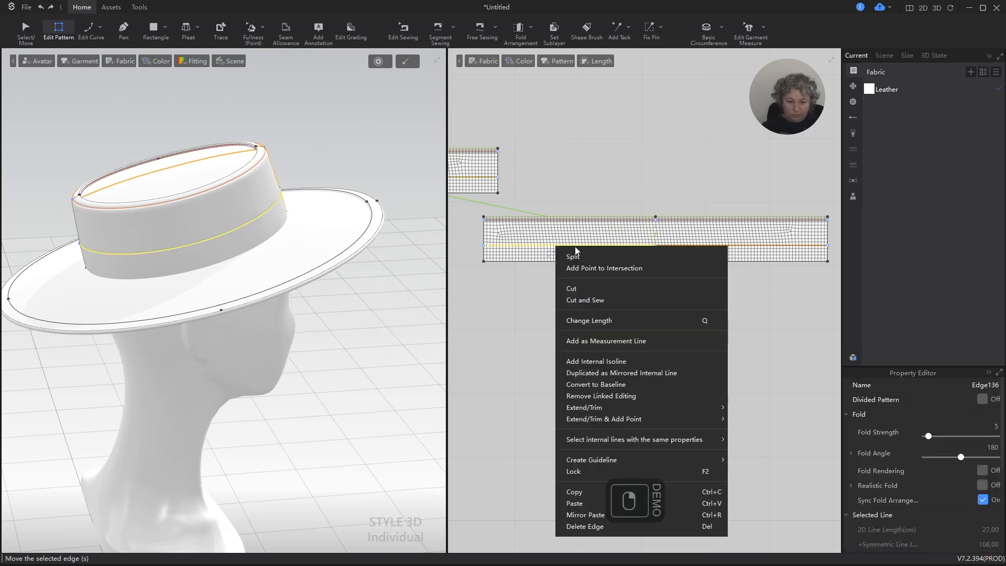
{"action": "left_click", "coordinate": [571, 289]}
{"action": "key", "text": "a"}
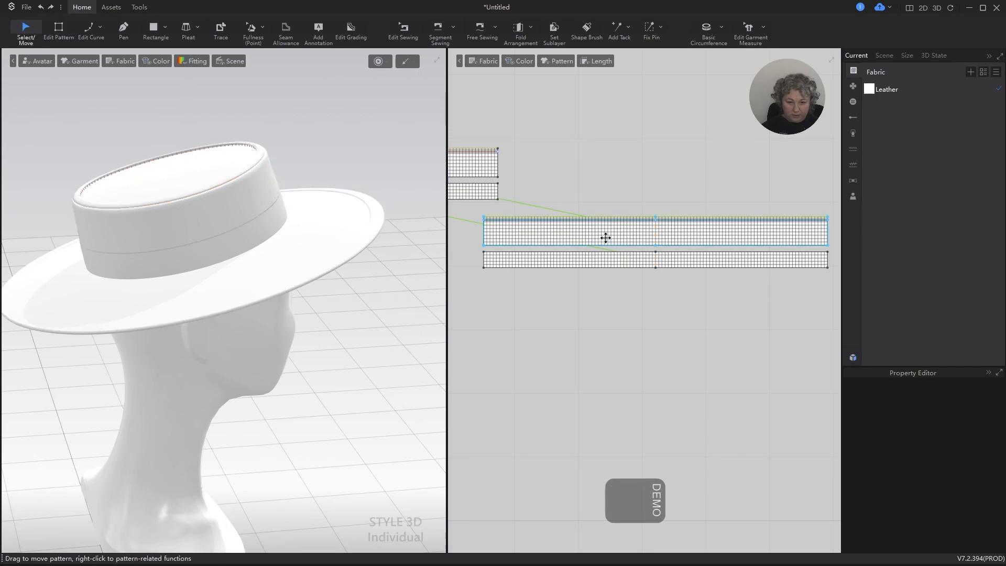
{"action": "left_click", "coordinate": [608, 220]}
{"action": "key", "text": "Delete"}
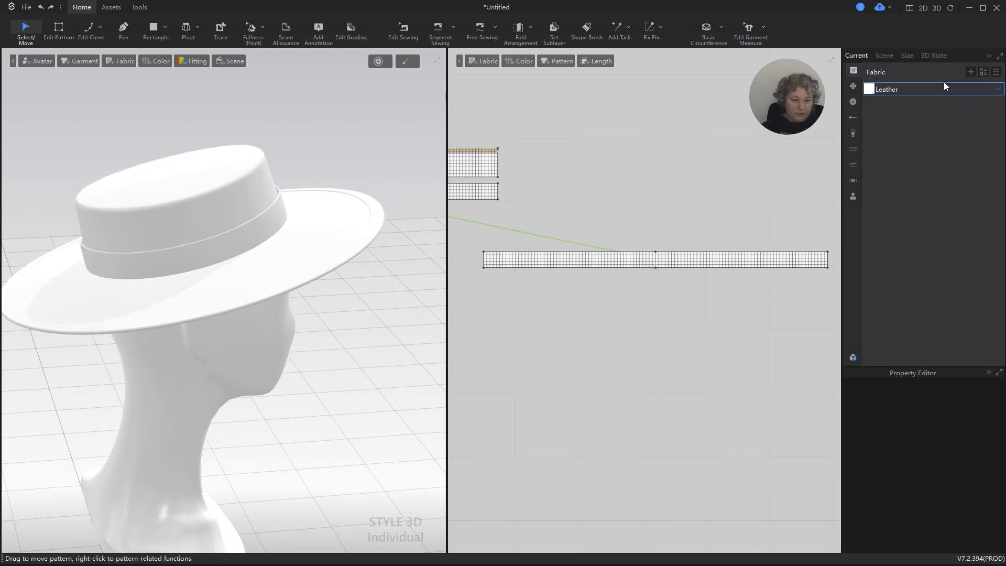
Add a new fabric and set its physical property preset to Silk_Twill_16mm.
{"action": "left_click", "coordinate": [969, 72]}
{"action": "left_click", "coordinate": [893, 102]}
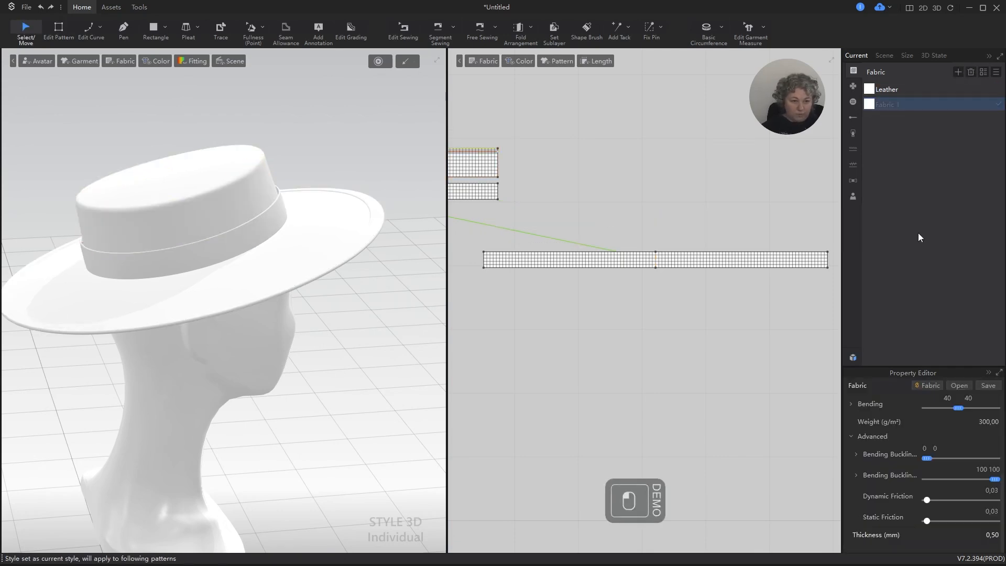
{"action": "scroll", "coordinate": [925, 439], "scroll_direction": "up", "scroll_amount": 4}
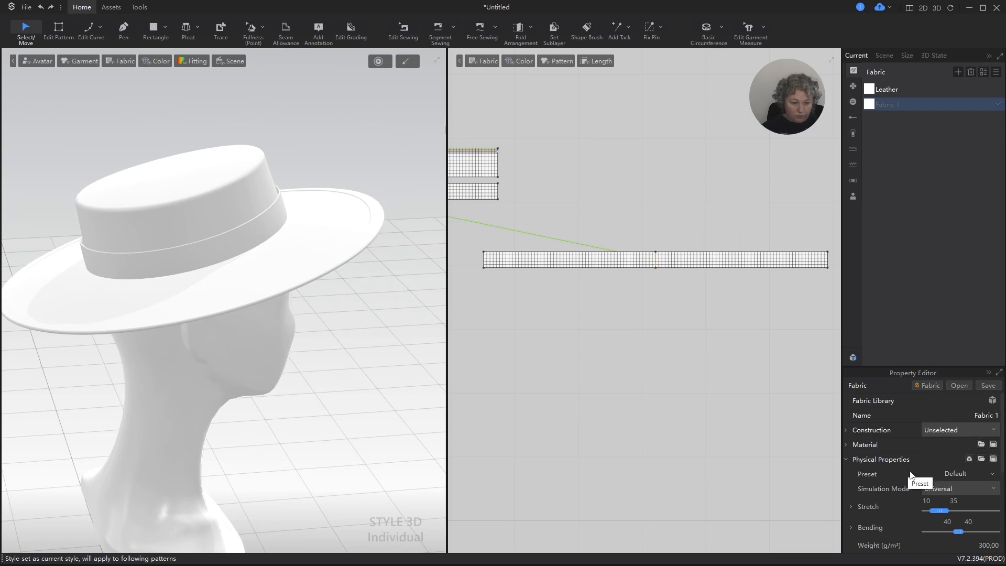
{"action": "left_click", "coordinate": [977, 472]}
{"action": "mouse_move", "coordinate": [947, 481]}
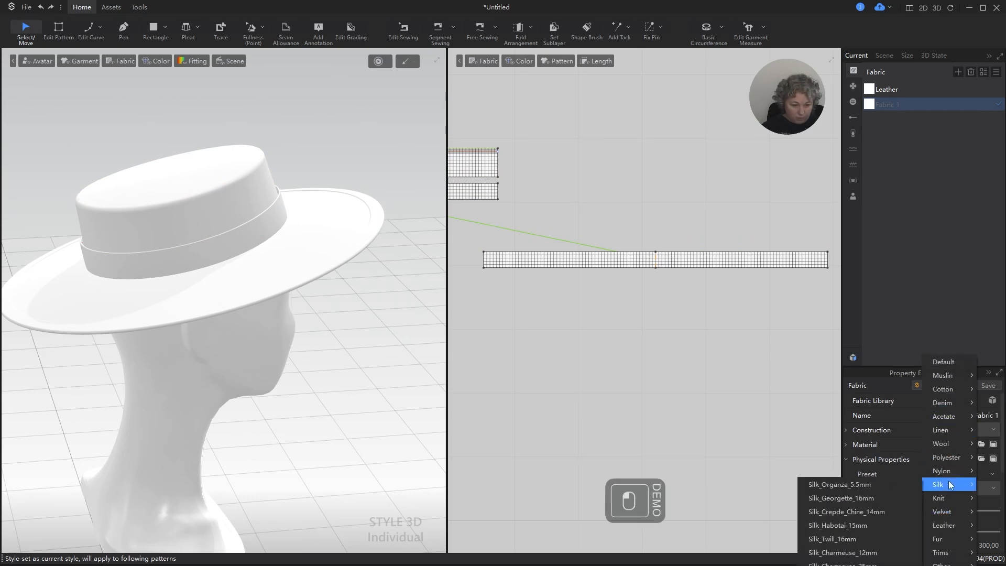
{"action": "left_click", "coordinate": [876, 535]}
Rename the new fabric as Silk.
{"action": "double_click", "coordinate": [890, 105]}
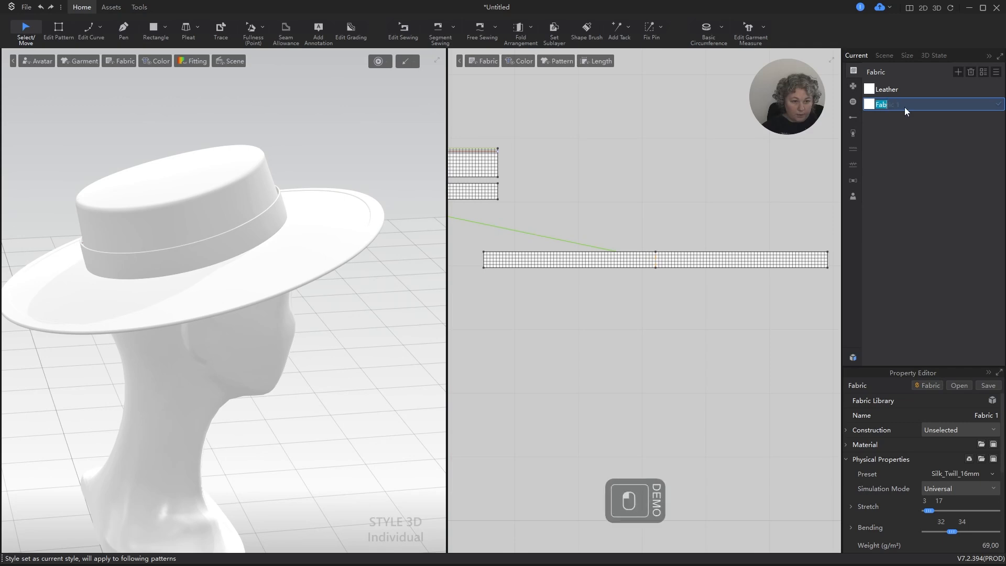
{"action": "key", "text": "ctrl+a"}
{"action": "type", "text": "I"}
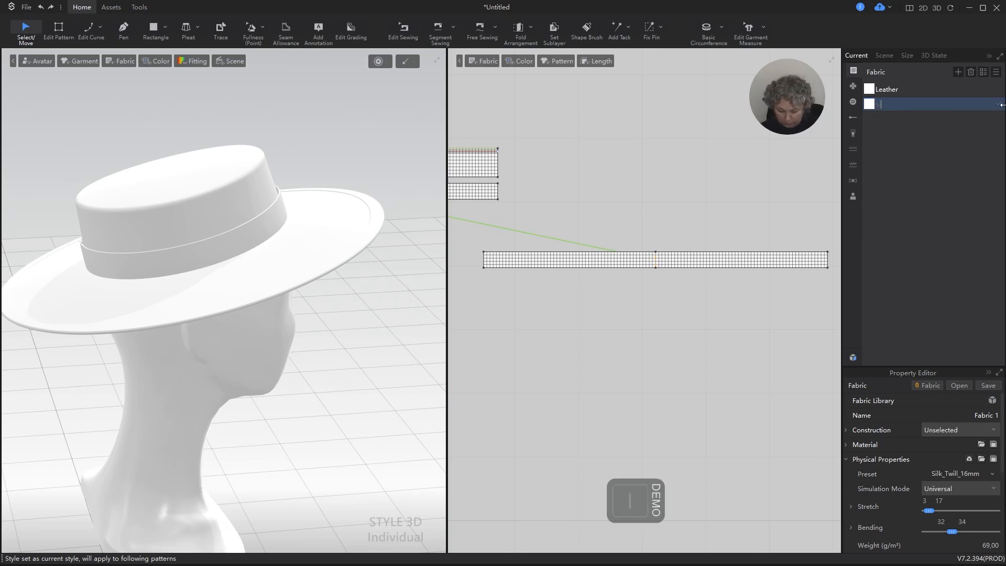
{"action": "type", "text": "ilj"}
{"action": "key", "text": "BackSpace"}
{"action": "type", "text": "k"}
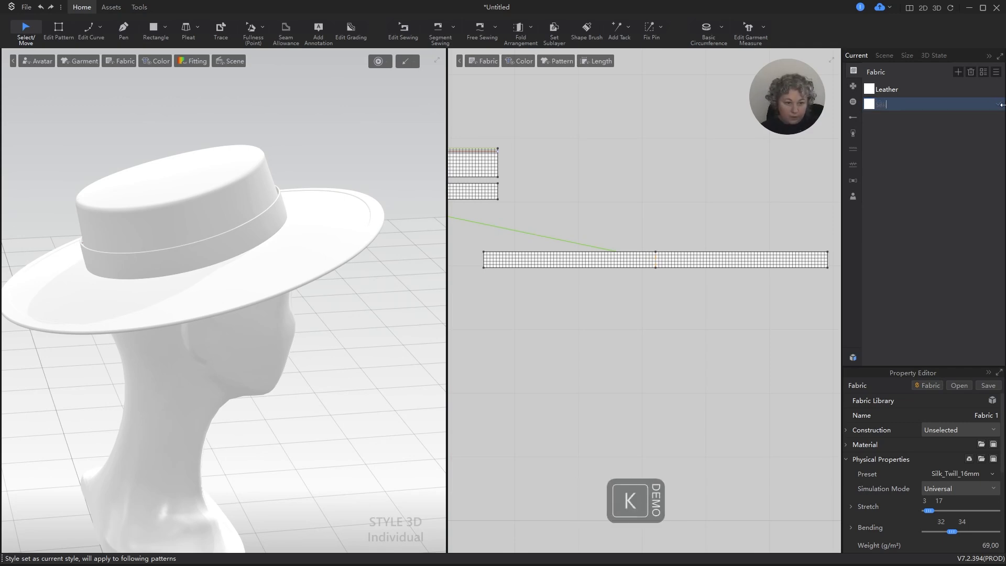
{"action": "key", "text": "Return"}
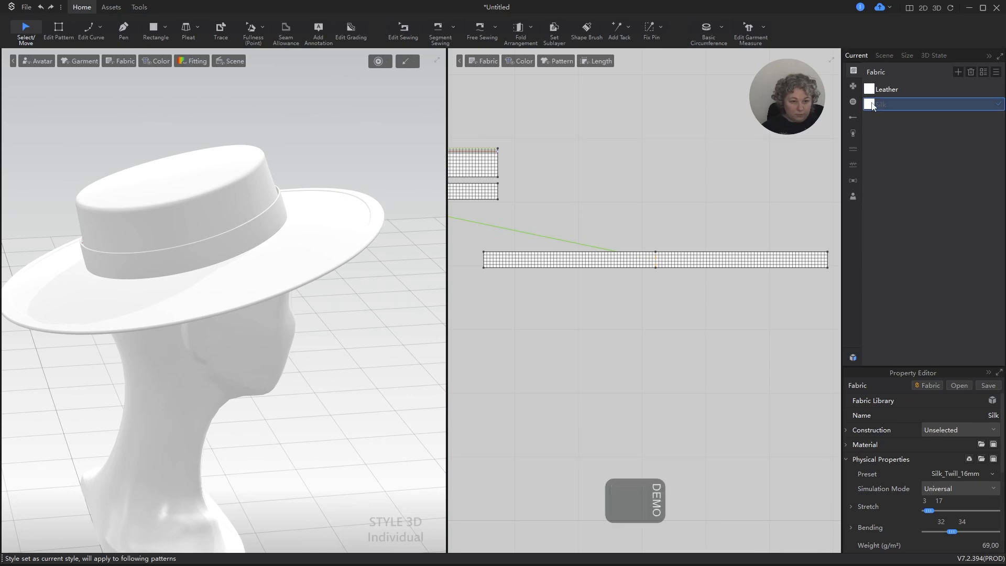
Apply the Silk fabric to the separate narrow band pattern and inspect the band around the hat in 3D.
{"action": "left_click_drag", "start_coordinate": [712, 273], "coordinate": [710, 260]}
{"action": "scroll", "coordinate": [294, 152], "scroll_direction": "down", "scroll_amount": 3}
{"action": "right_click_drag", "start_coordinate": [328, 194], "coordinate": [351, 184], "text": "alt"}
{"action": "scroll", "coordinate": [266, 244], "scroll_direction": "up", "scroll_amount": 5}
{"action": "right_click_drag", "start_coordinate": [298, 161], "coordinate": [304, 204], "text": "alt"}
{"action": "scroll", "coordinate": [314, 187], "scroll_direction": "down", "scroll_amount": 5}
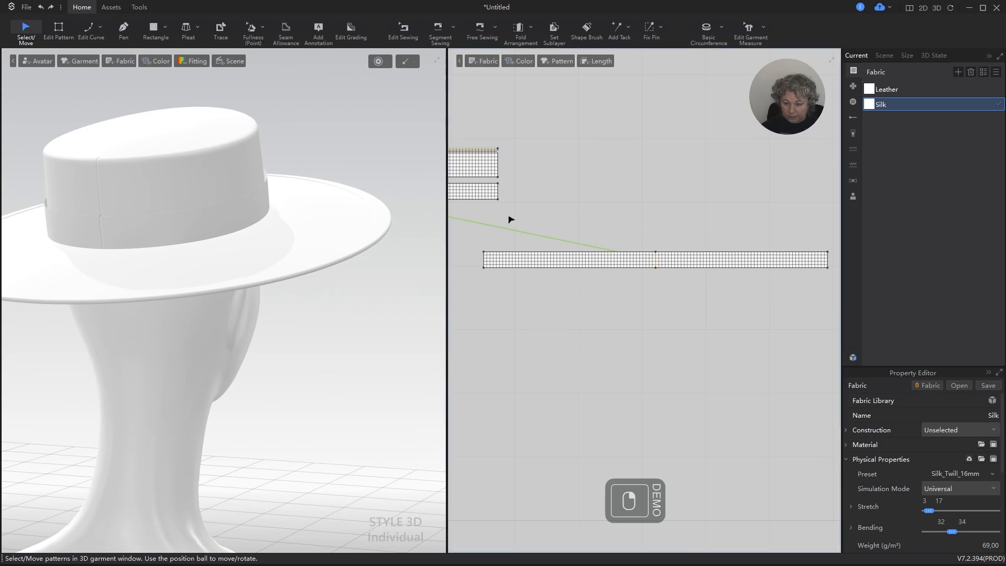
Freeze all the patterns, then unfreeze only the narrow silk band.
{"action": "key", "text": "ctrl+a"}
{"action": "key", "text": "ctrl+k"}
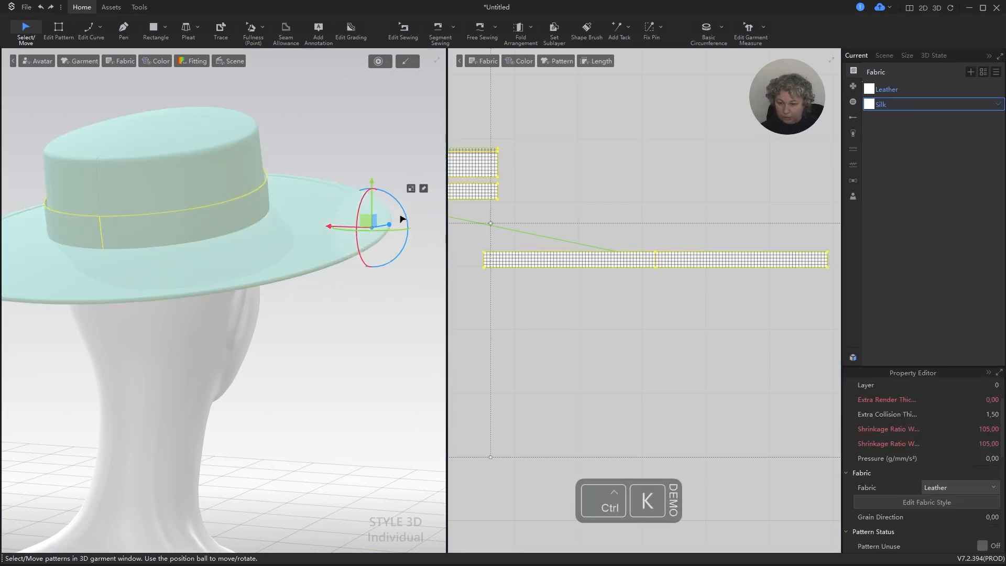
{"action": "left_click", "coordinate": [532, 244]}
{"action": "left_click", "coordinate": [523, 256]}
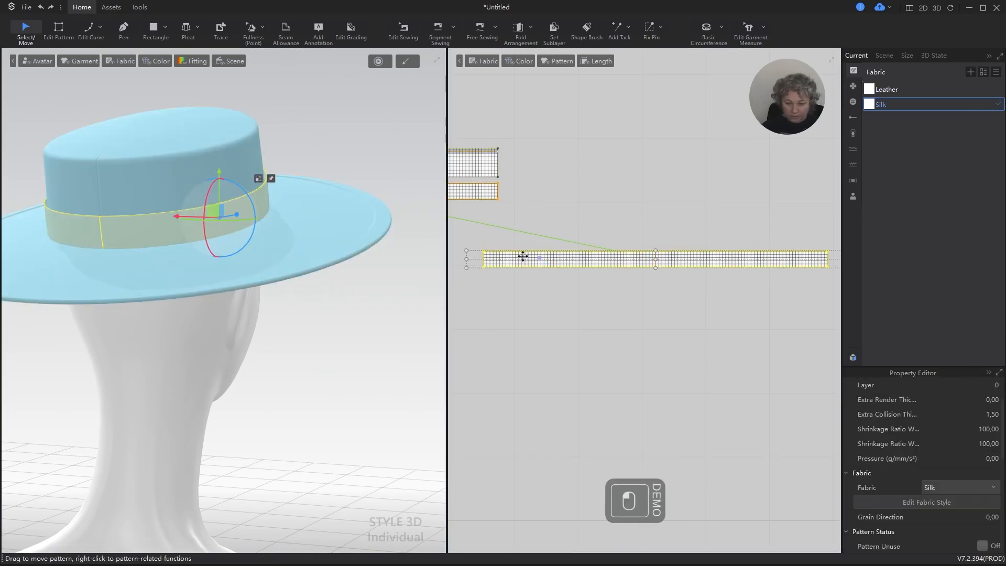
{"action": "key", "text": "ctrl+k"}
Run the simulation and tug the silk band in 3D near its end seam.
{"action": "key", "text": "space"}
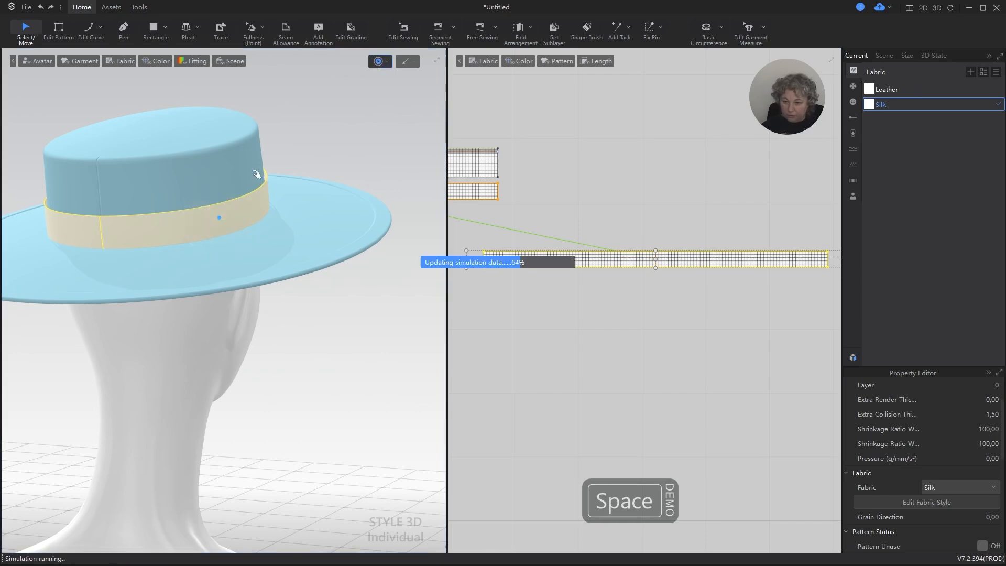
{"action": "scroll", "coordinate": [262, 225], "scroll_direction": "up", "scroll_amount": 6}
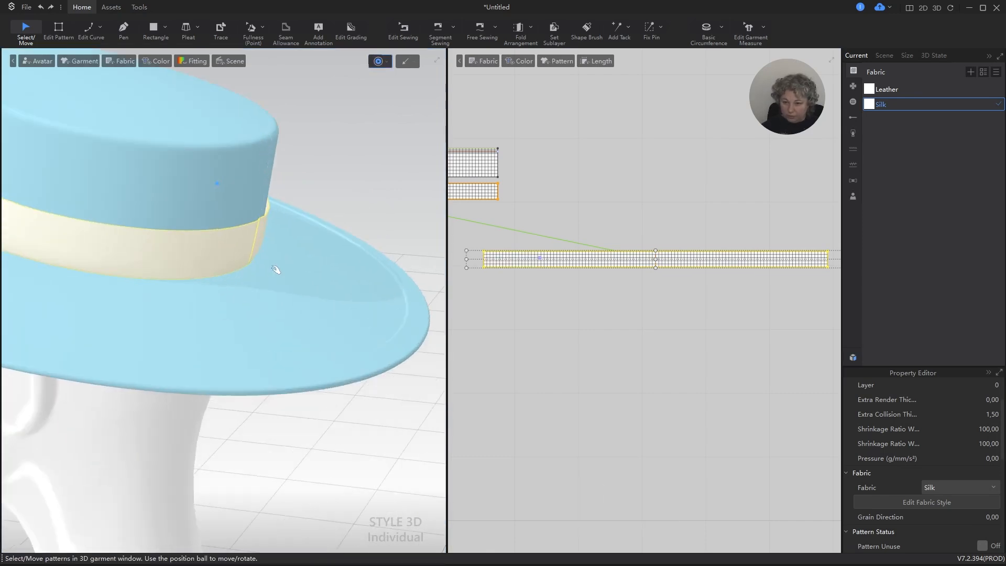
{"action": "mouse_move", "coordinate": [272, 237]}
{"action": "left_mouse_down"}
{"action": "mouse_move", "coordinate": [294, 227]}
{"action": "mouse_move", "coordinate": [287, 242]}
{"action": "left_mouse_up"}
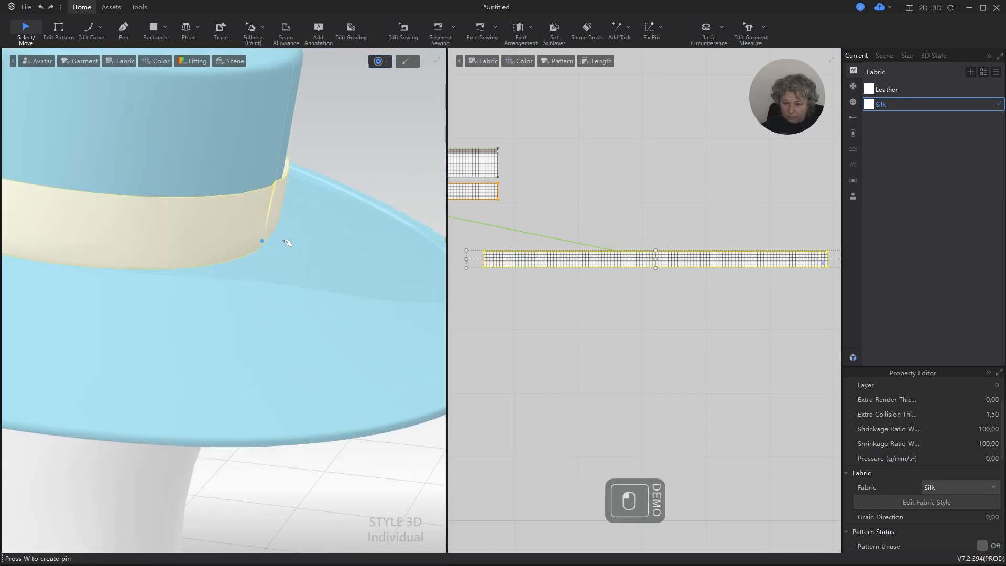
Delete the sewing from both halves of the silk band's lower edge.
{"action": "key", "text": "b"}
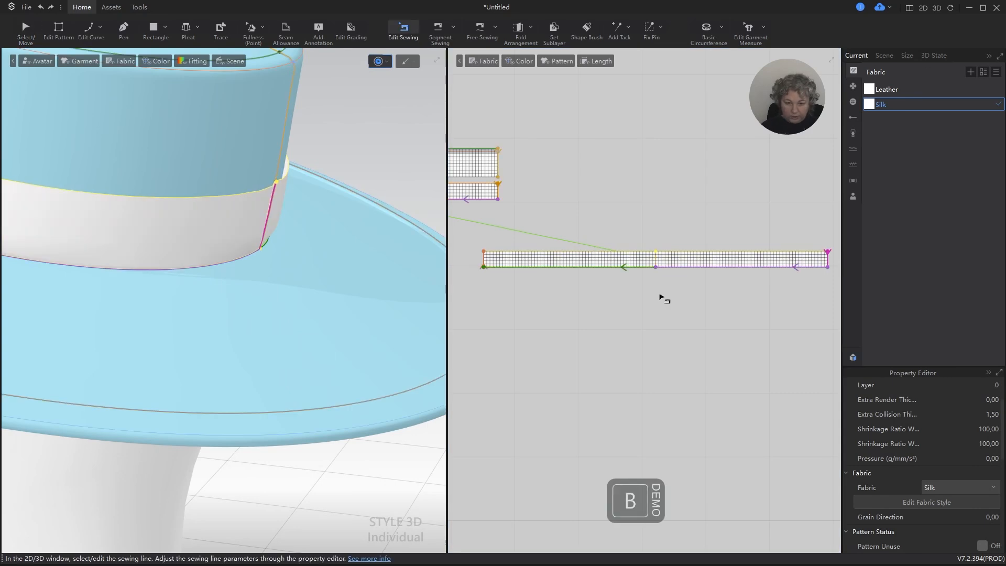
{"action": "left_click", "coordinate": [645, 268]}
{"action": "left_click", "coordinate": [702, 266], "text": "shift"}
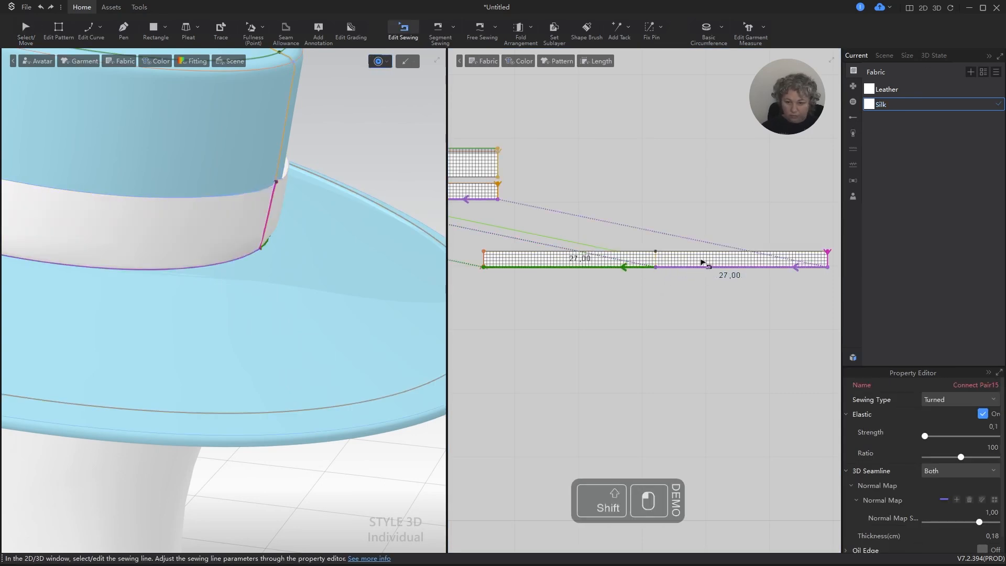
{"action": "key", "text": "Delete"}
Simulate the silk band with its lower edge released, pull it at the end seam, and stop the simulation.
{"action": "key", "text": "space"}
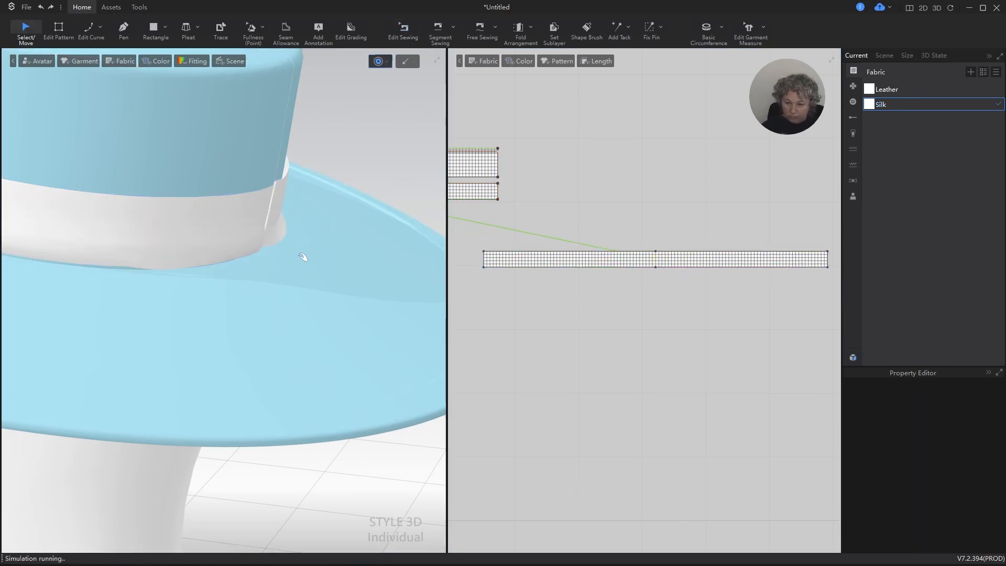
{"action": "left_click_drag", "start_coordinate": [304, 256], "coordinate": [291, 258]}
{"action": "right_click_drag", "start_coordinate": [290, 259], "coordinate": [244, 252]}
{"action": "right_click_drag", "start_coordinate": [236, 247], "coordinate": [222, 269]}
{"action": "key", "text": "space"}
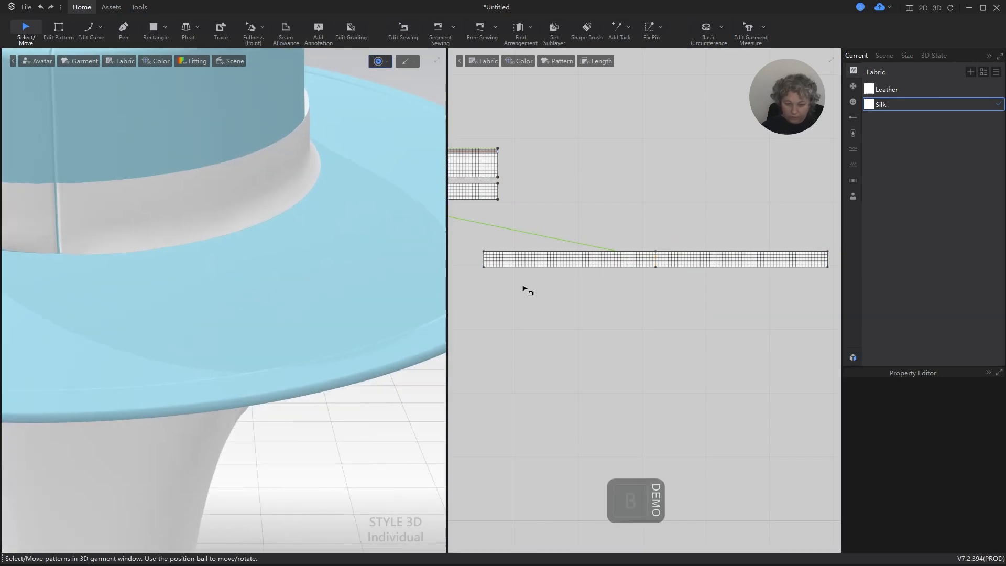
Delete the sewing from both short ends of the silk band.
{"action": "key", "text": "b"}
{"action": "left_click", "coordinate": [487, 260]}
{"action": "key", "text": "Delete"}
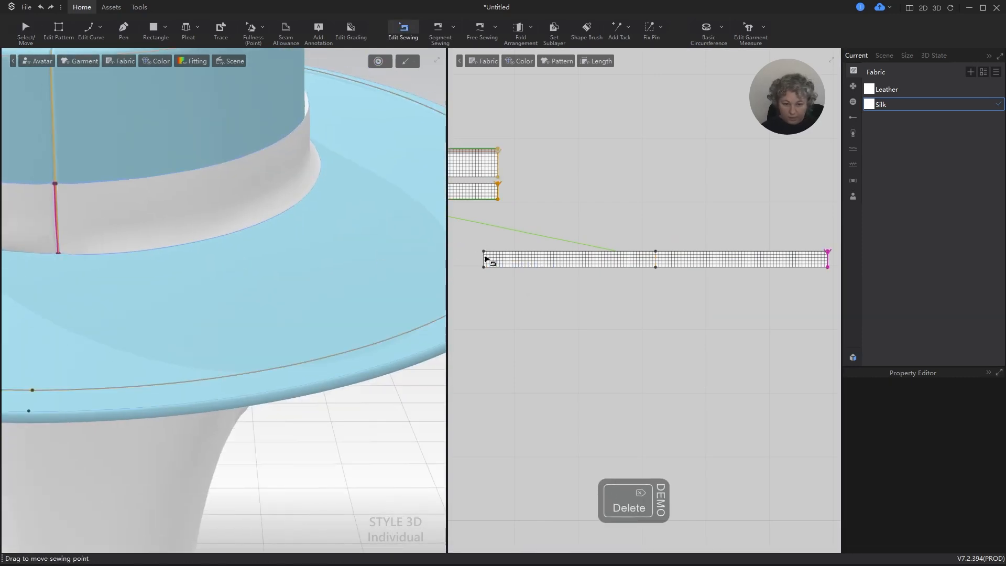
{"action": "left_click", "coordinate": [828, 259]}
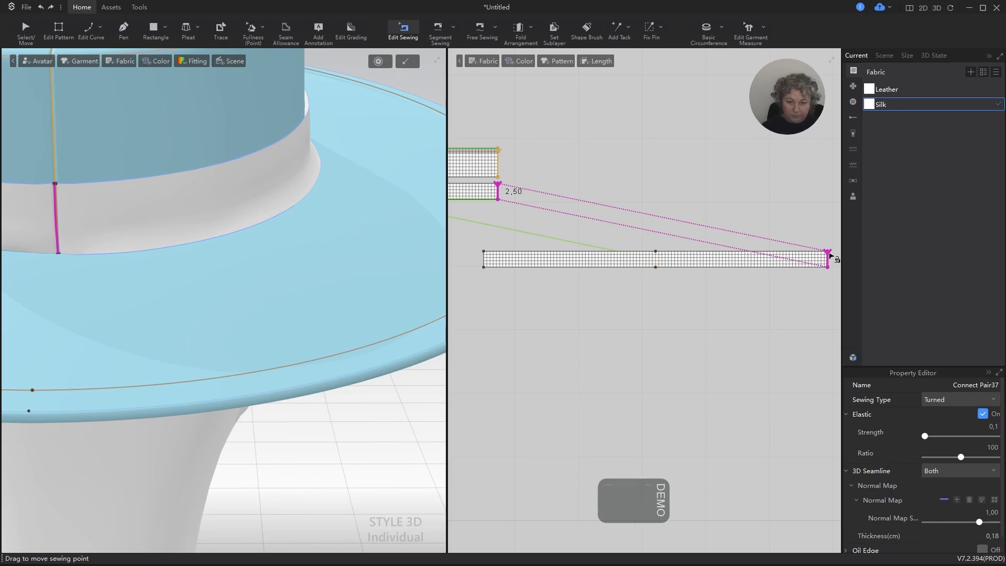
{"action": "key", "text": "Delete"}
Merge the two cut pieces of the crown band back into one pattern along their facing edges.
{"action": "scroll", "coordinate": [696, 254], "scroll_direction": "down", "scroll_amount": 4}
{"action": "scroll", "coordinate": [571, 212], "scroll_direction": "up", "scroll_amount": 4}
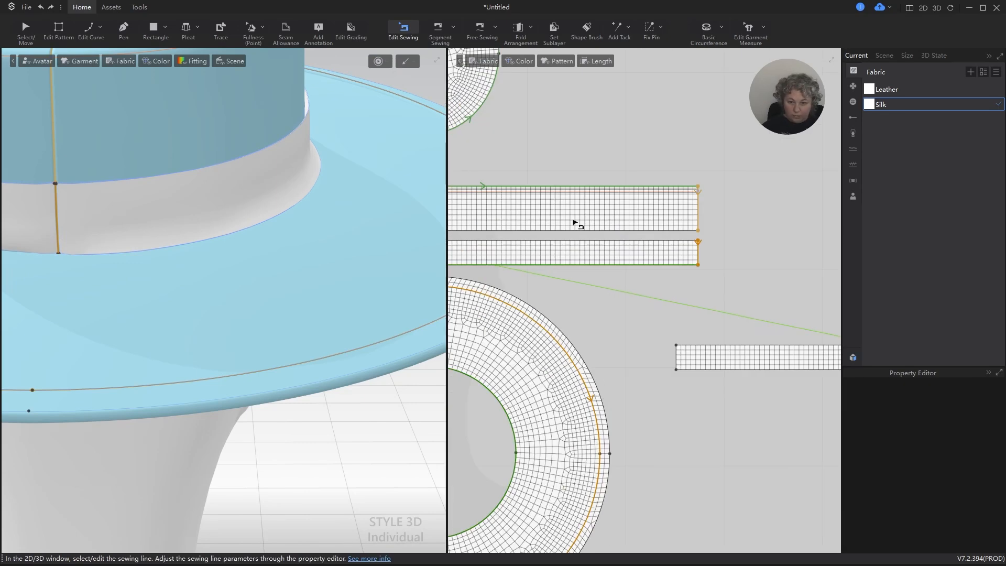
{"action": "key", "text": "z"}
{"action": "left_click", "coordinate": [597, 235]}
{"action": "left_click", "coordinate": [597, 234], "text": "shift"}
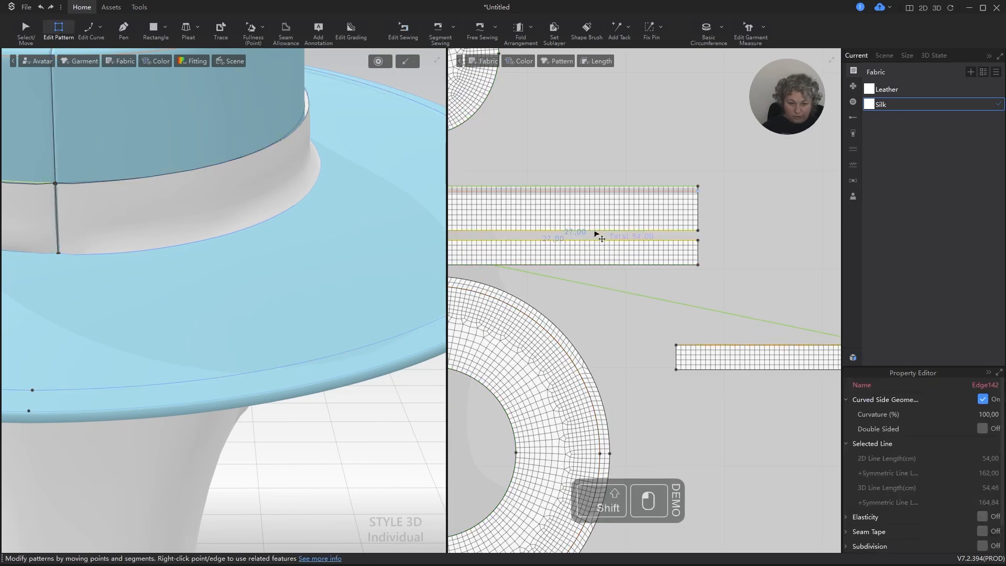
{"action": "right_click", "coordinate": [594, 231]}
{"action": "left_click", "coordinate": [627, 262]}
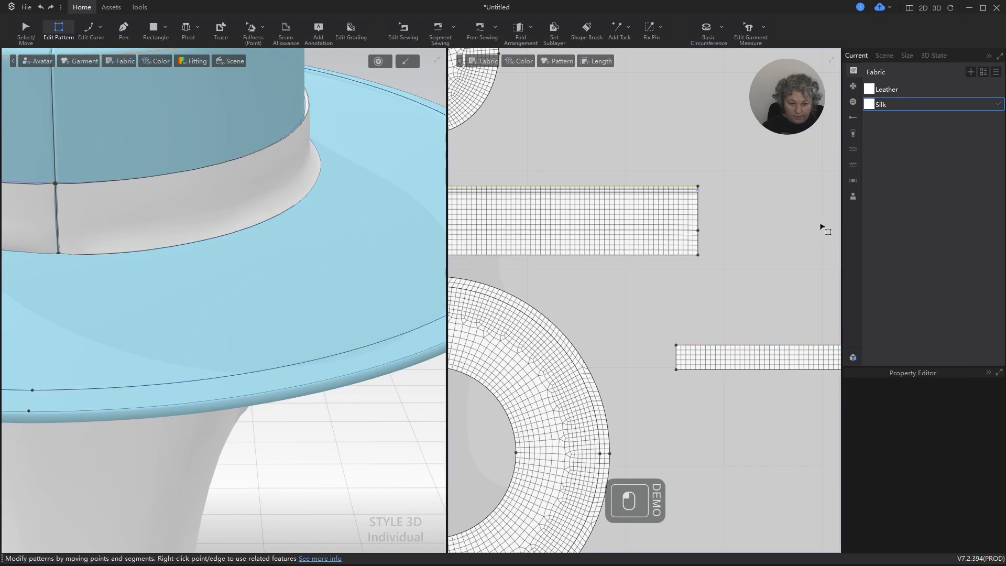
Refresh the texture and delete the leftover point on the merged crown band's short edge.
{"action": "scroll", "coordinate": [665, 250], "scroll_direction": "down", "scroll_amount": 2}
{"action": "scroll", "coordinate": [657, 244], "scroll_direction": "up", "scroll_amount": 2}
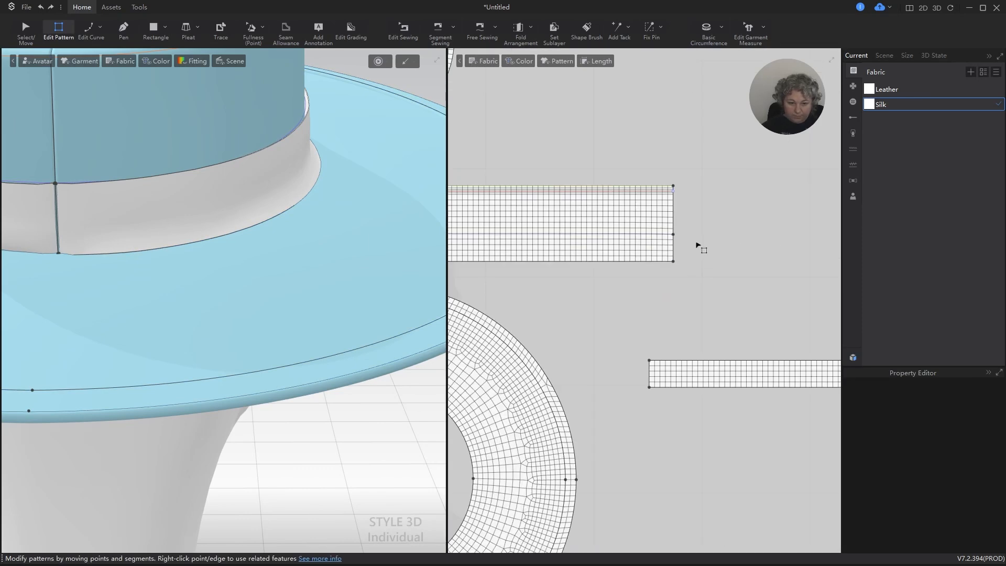
{"action": "right_click", "coordinate": [702, 232]}
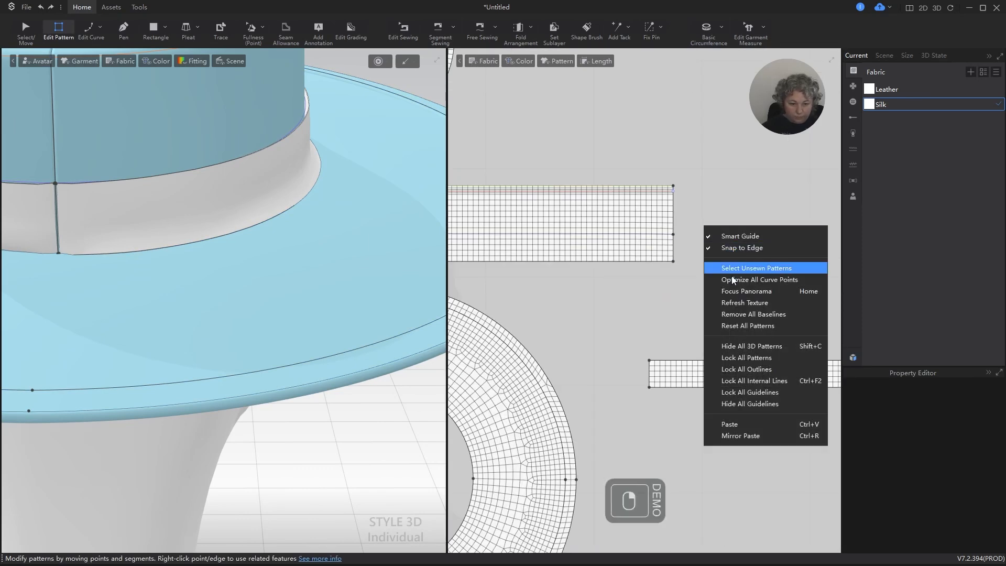
{"action": "left_click", "coordinate": [733, 302]}
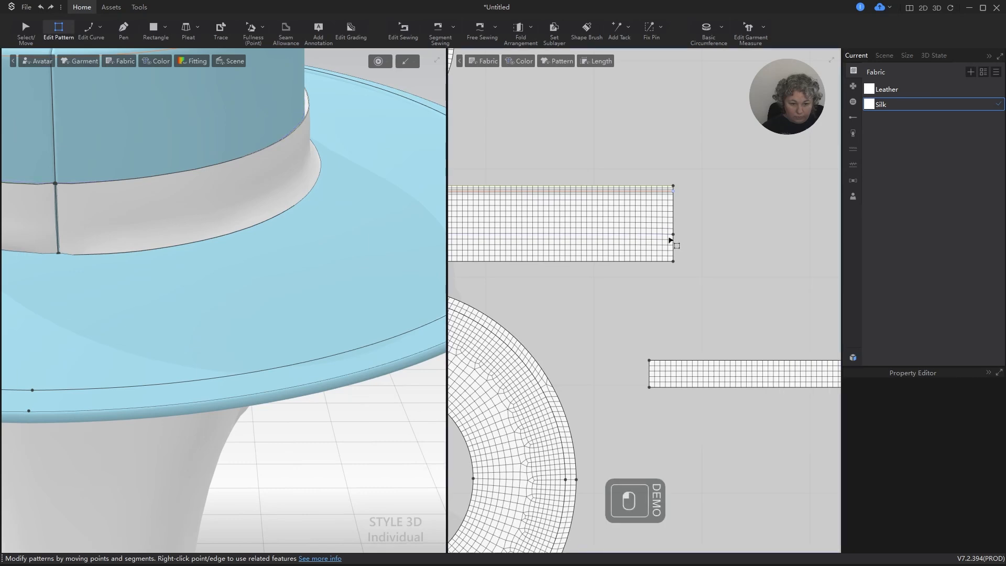
{"action": "scroll", "coordinate": [666, 256], "scroll_direction": "down", "scroll_amount": 3}
{"action": "scroll", "coordinate": [668, 246], "scroll_direction": "up", "scroll_amount": 2}
{"action": "left_click", "coordinate": [674, 241]}
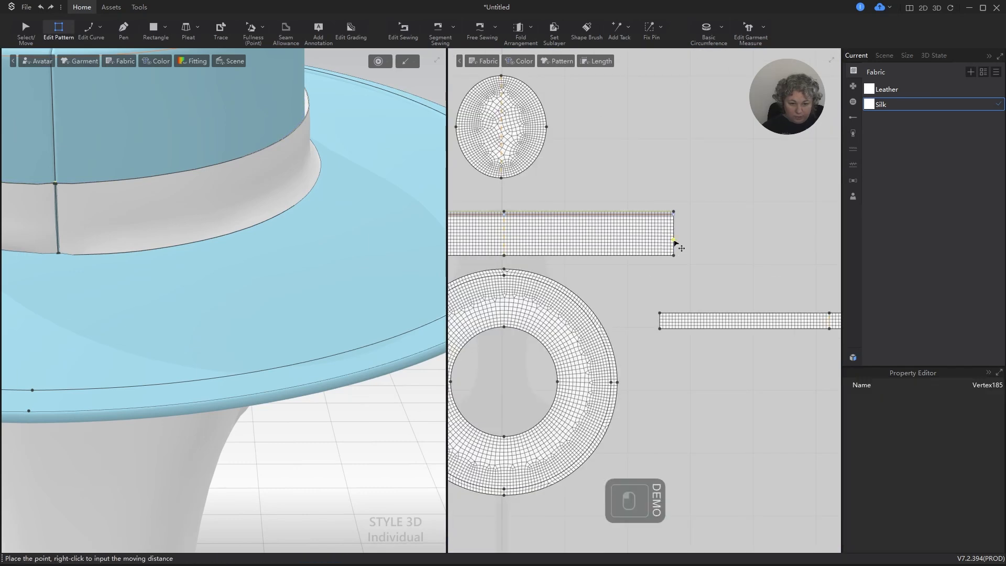
{"action": "key", "text": "Delete"}
{"action": "scroll", "coordinate": [715, 254], "scroll_direction": "down", "scroll_amount": 4}
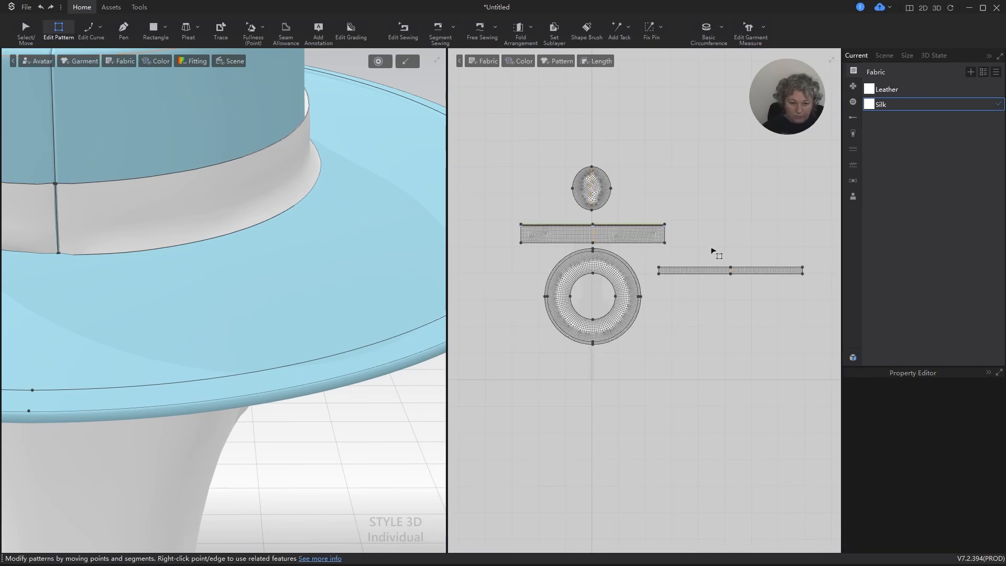
Sew the silk band's two short ends to each other with Segment Sewing.
{"action": "key", "text": "n"}
{"action": "scroll", "coordinate": [681, 268], "scroll_direction": "up", "scroll_amount": 3}
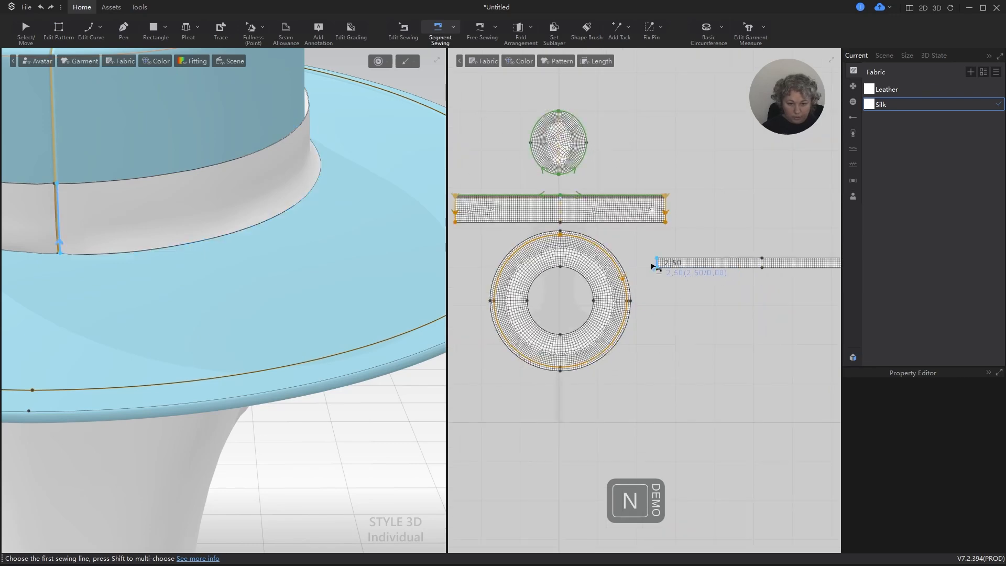
{"action": "left_click", "coordinate": [659, 265]}
{"action": "scroll", "coordinate": [609, 254], "scroll_direction": "down", "scroll_amount": 4}
{"action": "scroll", "coordinate": [747, 271], "scroll_direction": "up", "scroll_amount": 8}
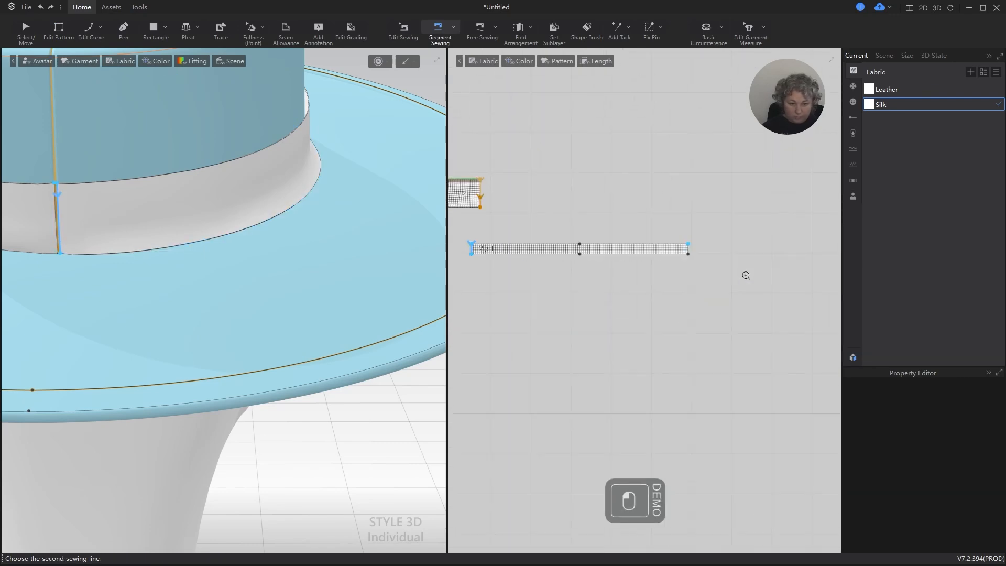
{"action": "left_click", "coordinate": [688, 227]}
{"action": "scroll", "coordinate": [719, 247], "scroll_direction": "down", "scroll_amount": 2}
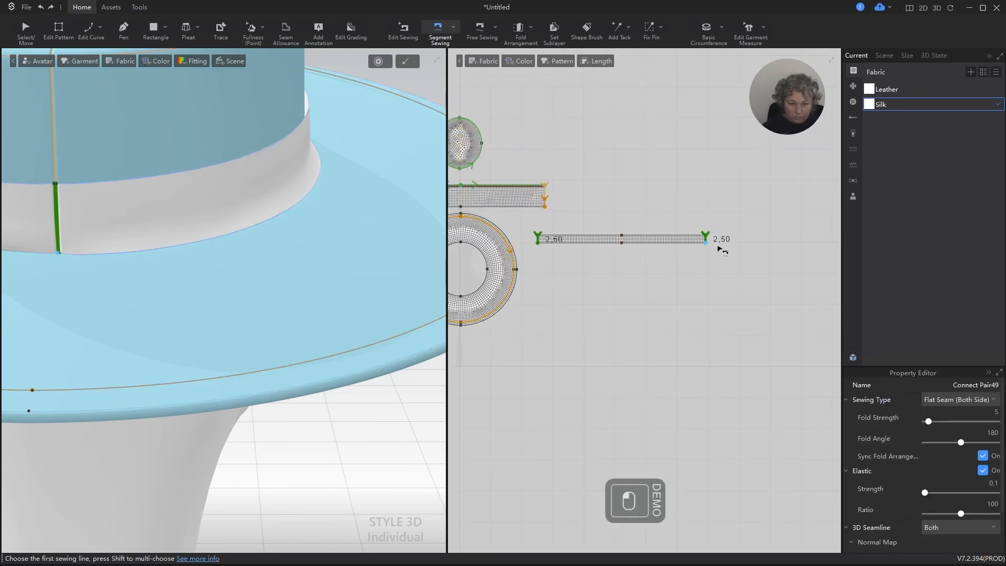
{"action": "key", "text": "a"}
{"action": "left_click", "coordinate": [618, 238]}
{"action": "scroll", "coordinate": [625, 239], "scroll_direction": "up", "scroll_amount": 3}
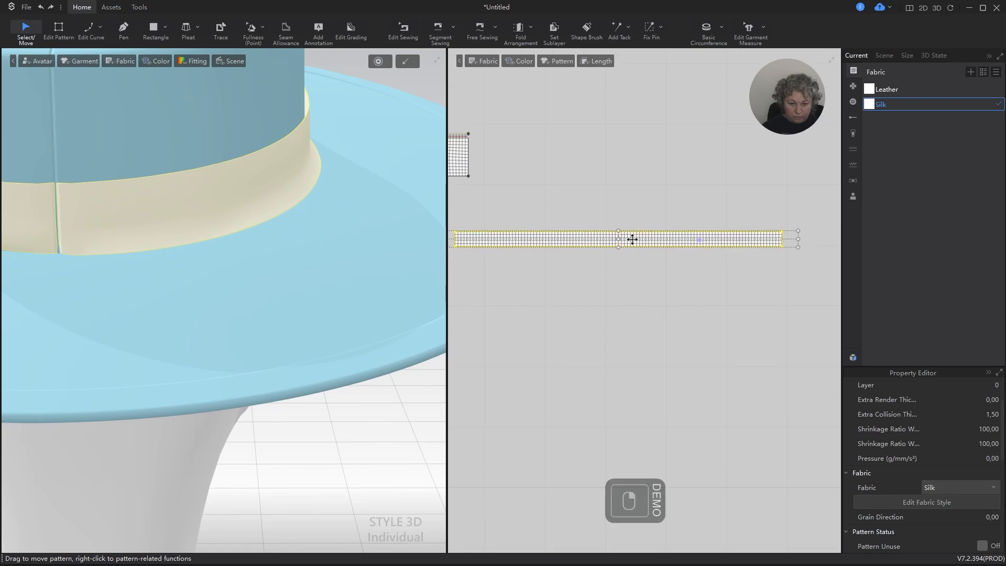
{"action": "right_click", "coordinate": [631, 236]}
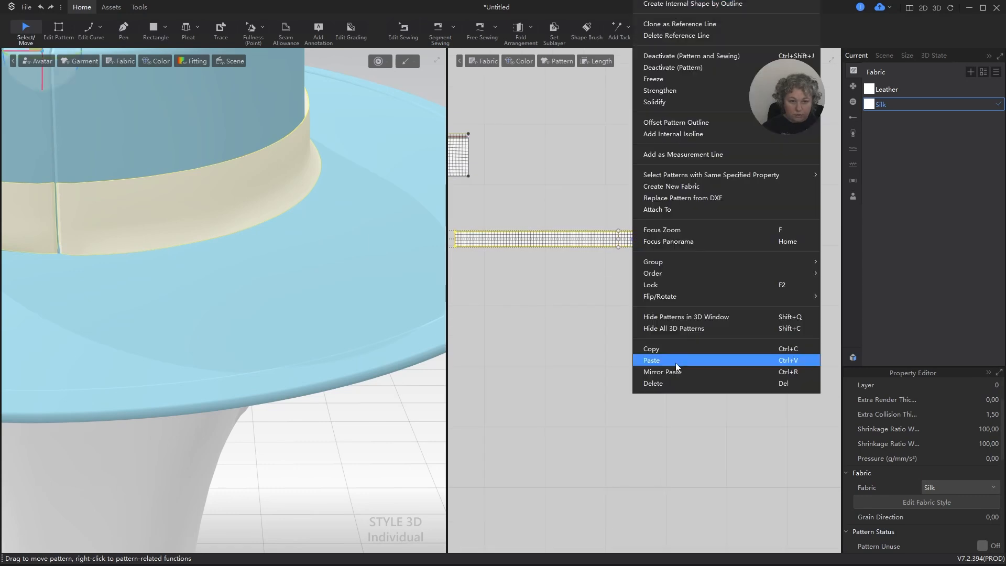
{"action": "left_click", "coordinate": [586, 401]}
{"action": "right_click", "coordinate": [669, 105]}
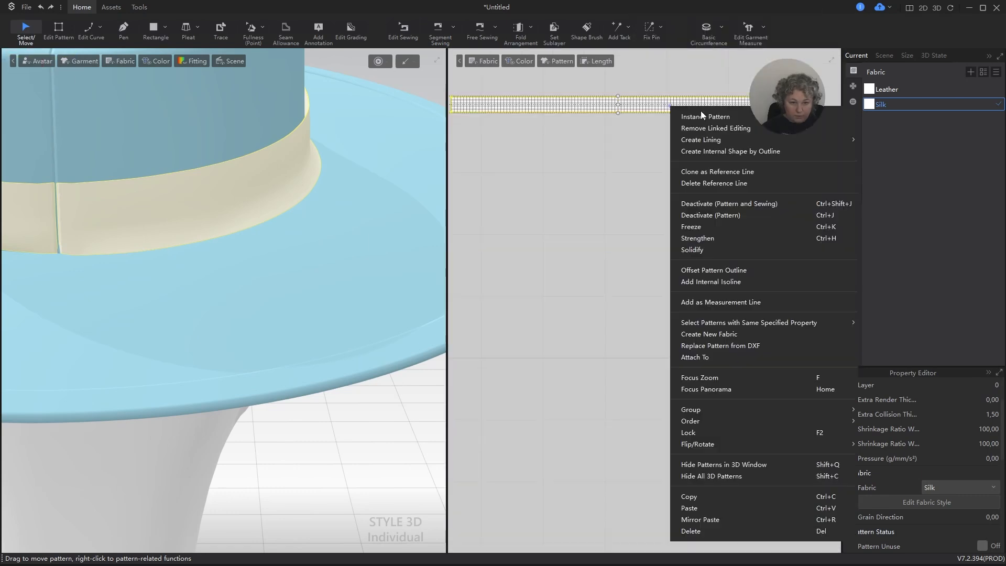
{"action": "left_click", "coordinate": [634, 157]}
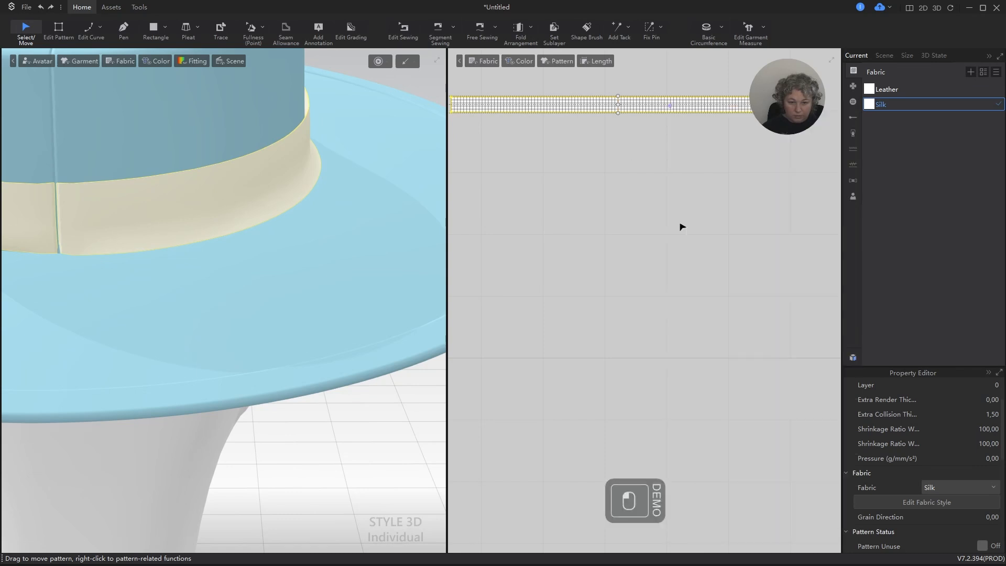
Run the simulation and inspect how the silk band sits on the crown from the back and the side.
{"action": "scroll", "coordinate": [518, 278], "scroll_direction": "down", "scroll_amount": 2}
{"action": "key", "text": "space"}
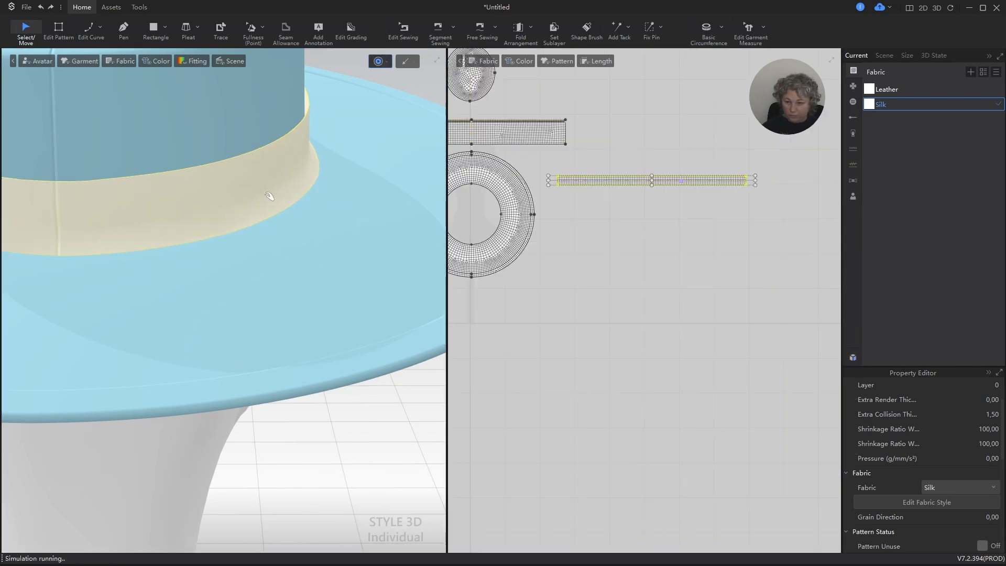
{"action": "right_click_drag", "start_coordinate": [263, 195], "coordinate": [332, 281]}
{"action": "scroll", "coordinate": [332, 280], "scroll_direction": "down", "scroll_amount": 5}
{"action": "left_click_drag", "start_coordinate": [283, 303], "coordinate": [391, 345], "text": "alt"}
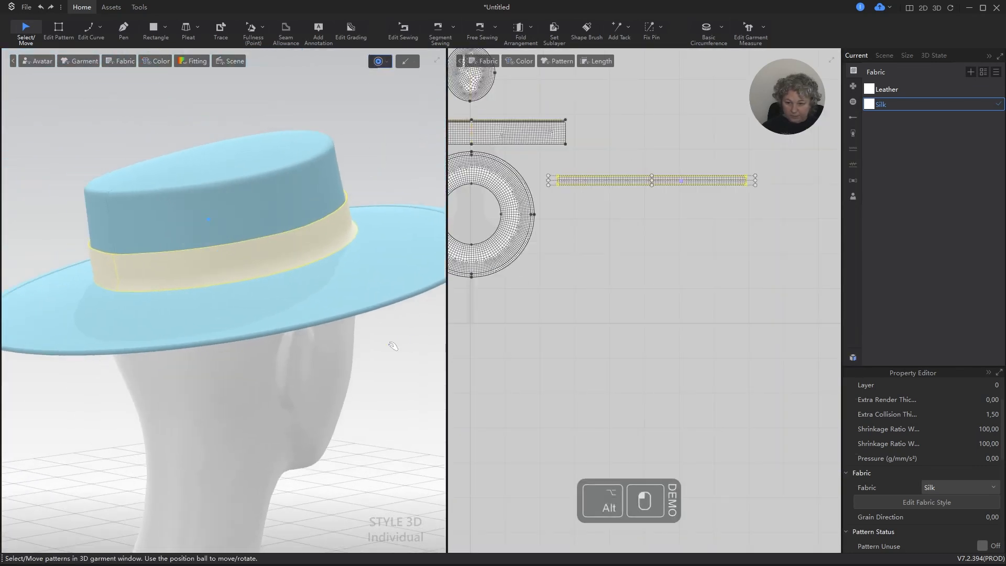
{"action": "right_click_drag", "start_coordinate": [391, 345], "coordinate": [342, 351]}
{"action": "scroll", "coordinate": [257, 177], "scroll_direction": "up", "scroll_amount": 5}
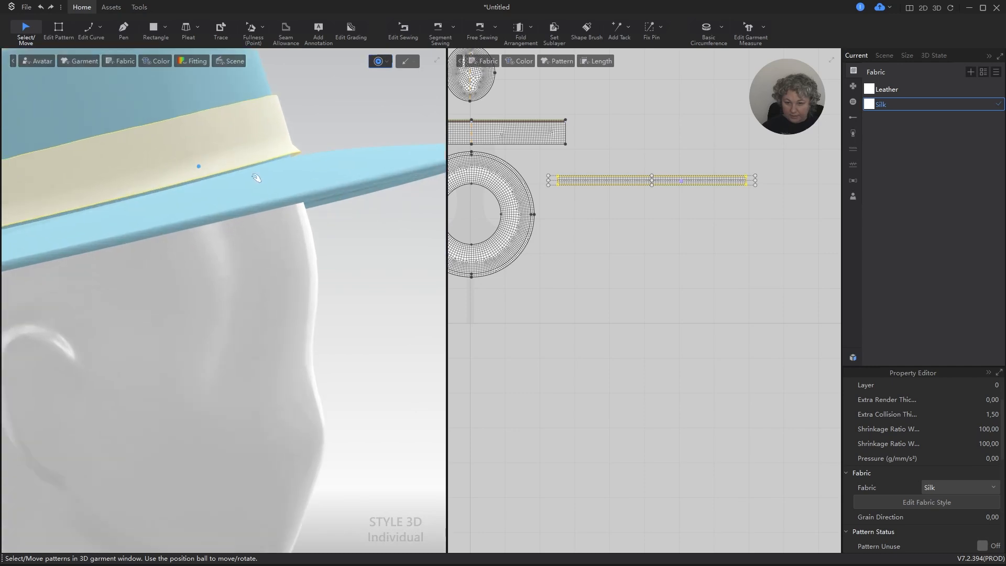
{"action": "scroll", "coordinate": [355, 268], "scroll_direction": "down", "scroll_amount": 2}
{"action": "left_click_drag", "start_coordinate": [343, 321], "coordinate": [442, 341], "text": "alt"}
{"action": "left_click_drag", "start_coordinate": [193, 261], "coordinate": [256, 290], "text": "alt"}
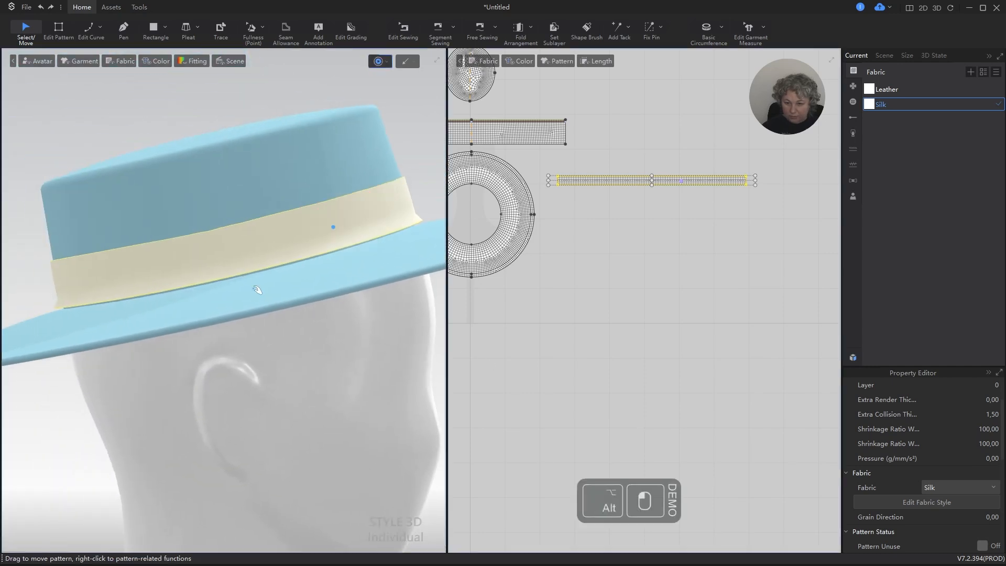
{"action": "scroll", "coordinate": [696, 328], "scroll_direction": "down", "scroll_amount": 5}
{"action": "scroll", "coordinate": [633, 256], "scroll_direction": "up", "scroll_amount": 3}
Set the extra collision thickness of all hat patterns to 0,50 and let the simulation settle before stopping it.
{"action": "key", "text": "ctrl+a"}
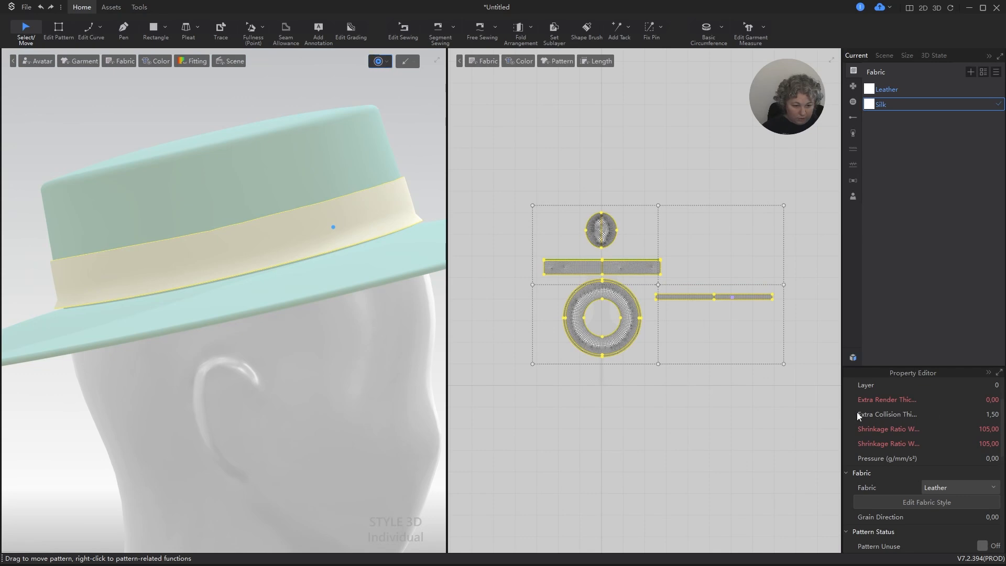
{"action": "left_click", "coordinate": [994, 416]}
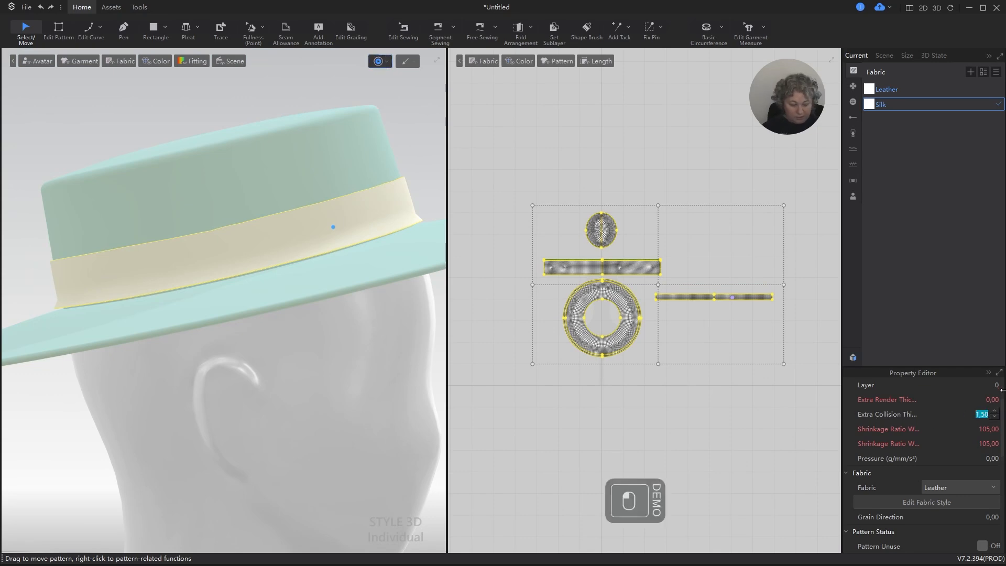
{"action": "key", "text": "Left"}
{"action": "key", "text": "Delete"}
{"action": "type", "text": "0"}
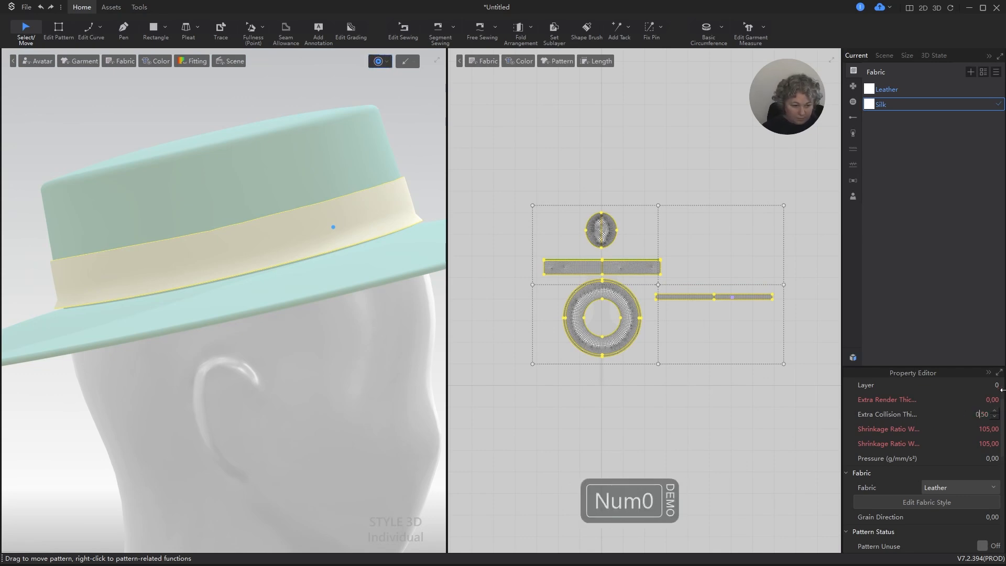
{"action": "key", "text": "Return"}
{"action": "right_click_drag", "start_coordinate": [135, 235], "coordinate": [142, 215]}
{"action": "key", "text": "space"}
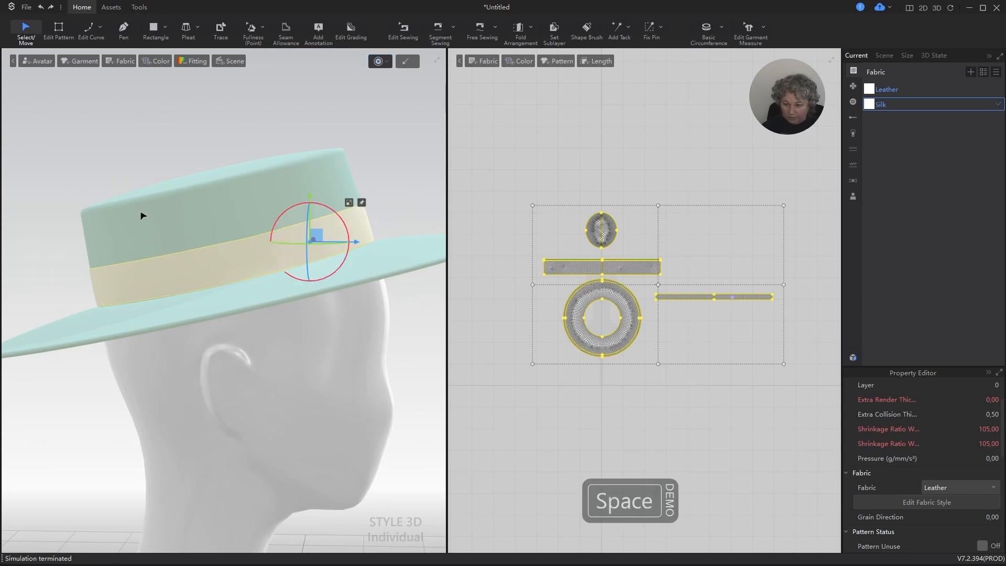
Examine the silk band's fit and back seam from several angles and compare the hat with the reference photo.
{"action": "left_click", "coordinate": [365, 135]}
{"action": "right_click_drag", "start_coordinate": [253, 223], "coordinate": [386, 222]}
{"action": "scroll", "coordinate": [284, 258], "scroll_direction": "up", "scroll_amount": 3}
{"action": "left_click", "coordinate": [265, 295]}
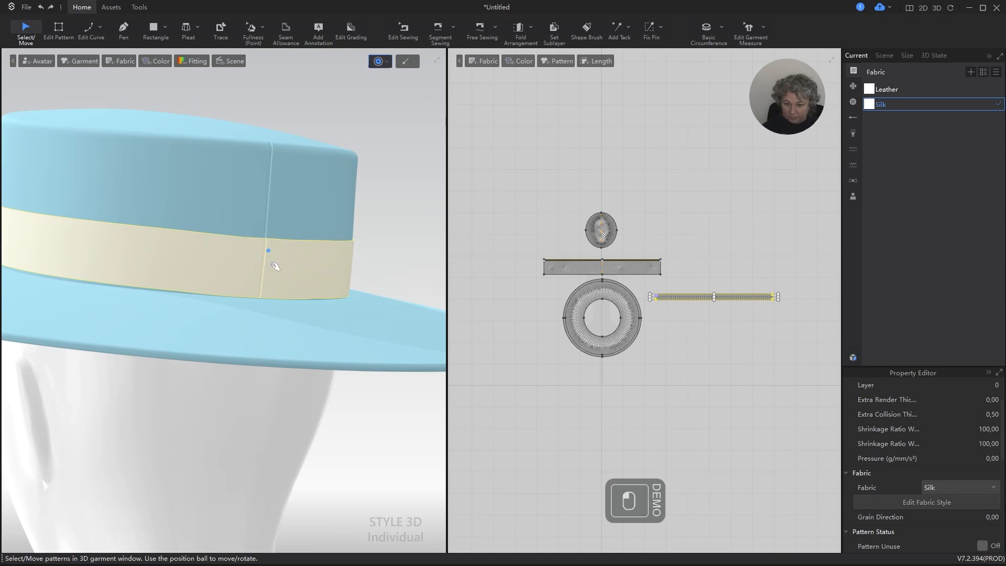
{"action": "scroll", "coordinate": [277, 273], "scroll_direction": "down", "scroll_amount": 3}
{"action": "right_click_drag", "start_coordinate": [284, 283], "coordinate": [260, 305]}
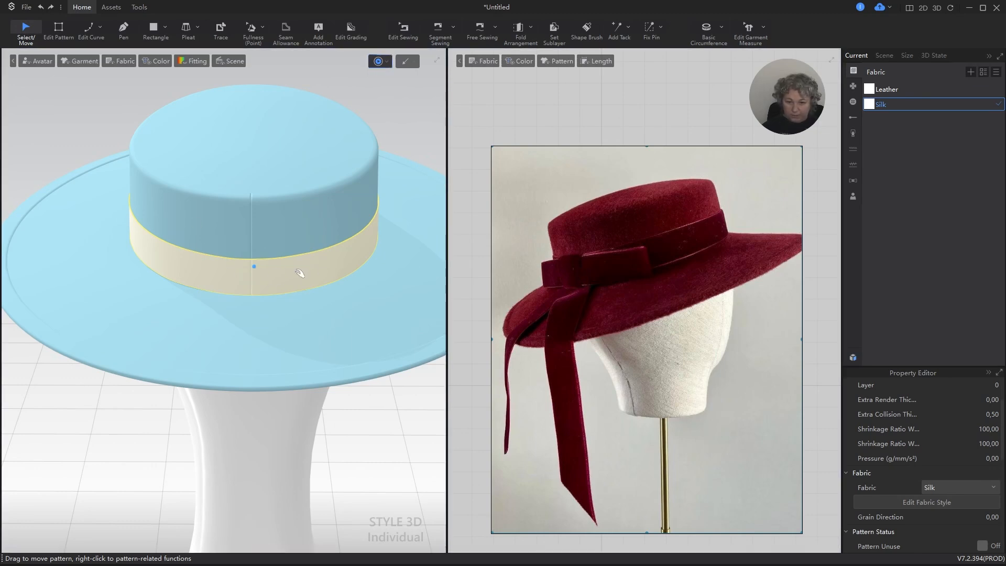
{"action": "key", "text": "alt+Tab"}
{"action": "right_click_drag", "start_coordinate": [242, 270], "coordinate": [304, 316]}
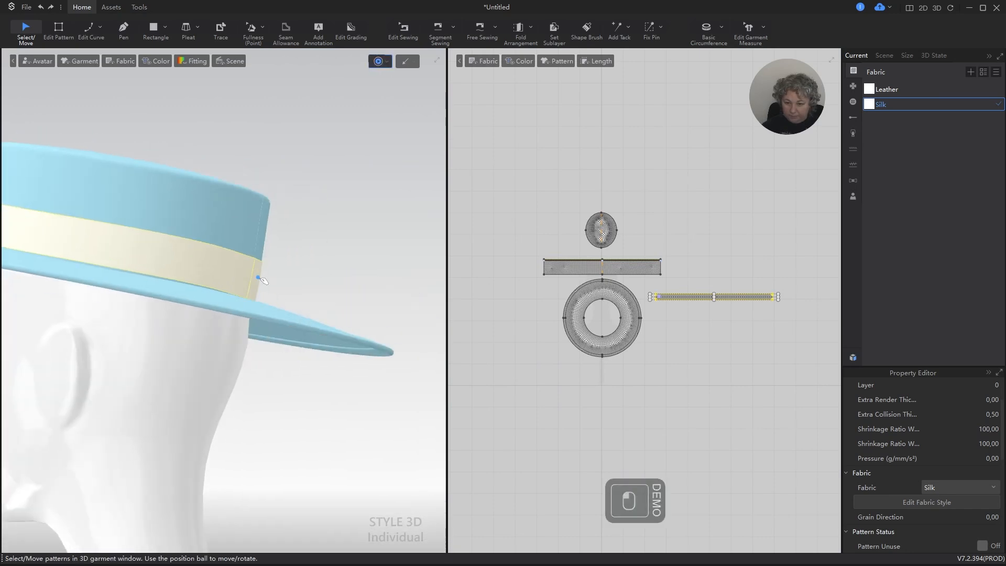
Strengthen the silk band pattern and shift the band slightly outward at the back of the crown with the simulation stopped.
{"action": "key", "text": "ctrl+h"}
{"action": "key", "text": "space"}
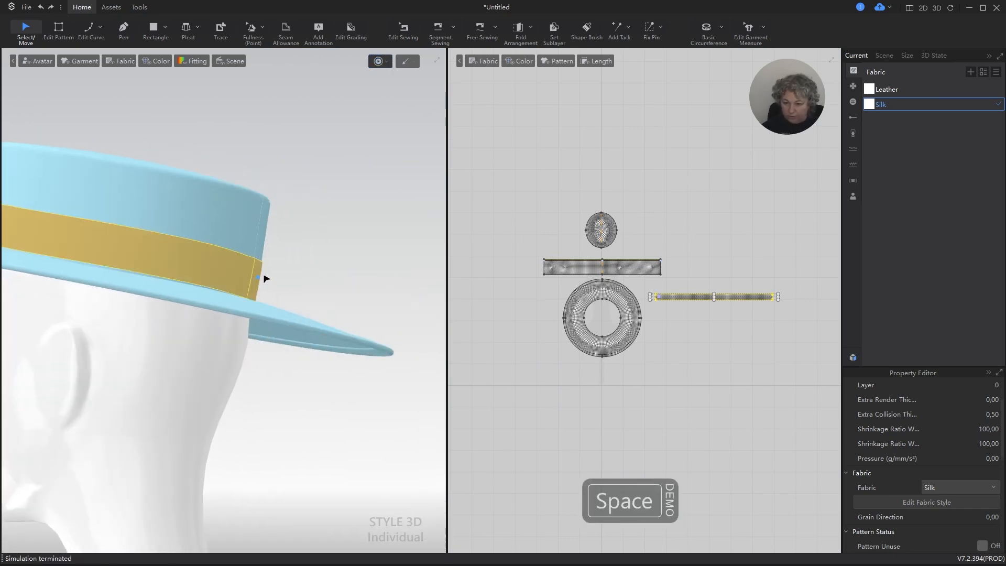
{"action": "scroll", "coordinate": [281, 275], "scroll_direction": "up", "scroll_amount": 4}
{"action": "right_click_drag", "start_coordinate": [305, 281], "coordinate": [316, 290], "text": "alt"}
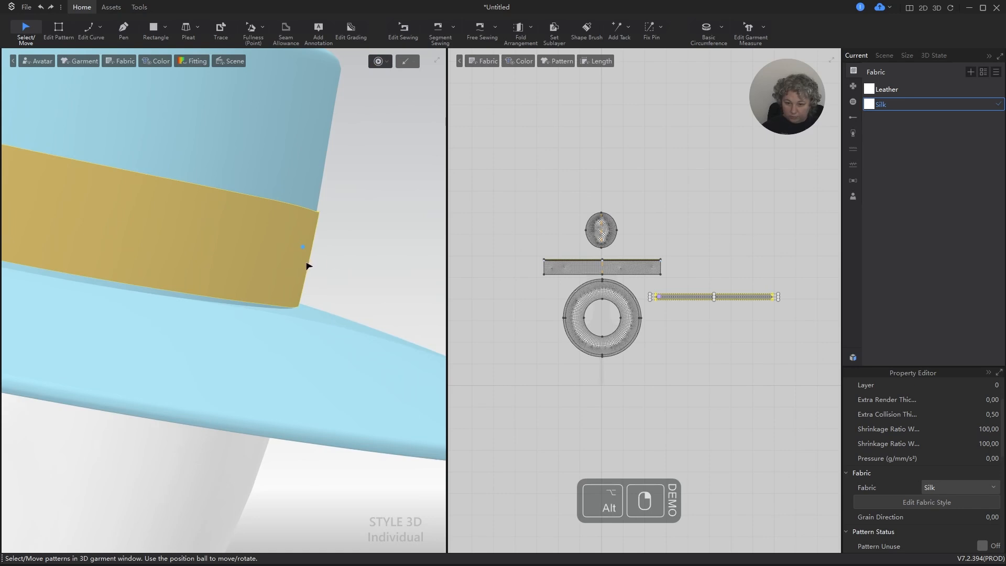
{"action": "left_click_drag", "start_coordinate": [310, 260], "coordinate": [331, 263]}
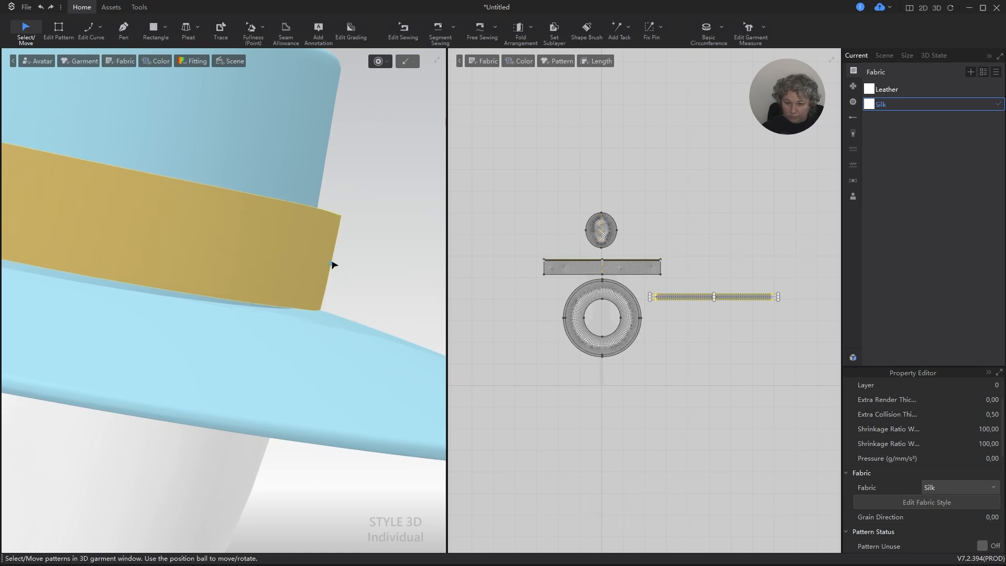
Try simulating the shifted, strengthened silk band, undoing the result after each run.
{"action": "key", "text": "space"}
{"action": "key", "text": "ctrl+z"}
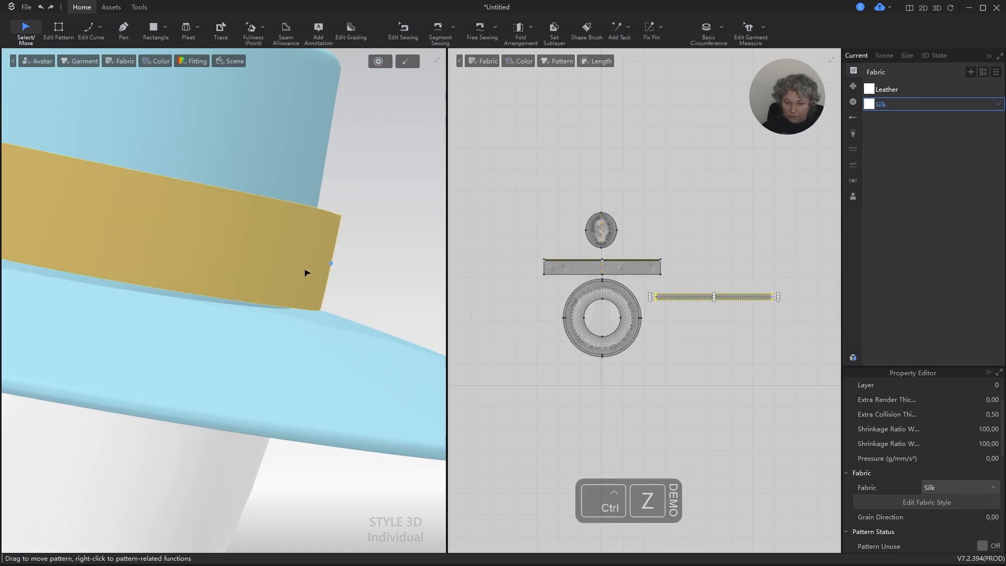
{"action": "scroll", "coordinate": [309, 278], "scroll_direction": "down", "scroll_amount": 5}
{"action": "right_click_drag", "start_coordinate": [313, 285], "coordinate": [426, 281], "text": "alt"}
{"action": "scroll", "coordinate": [323, 319], "scroll_direction": "up", "scroll_amount": 3}
{"action": "scroll", "coordinate": [323, 319], "scroll_direction": "down", "scroll_amount": 2}
{"action": "key", "text": "space"}
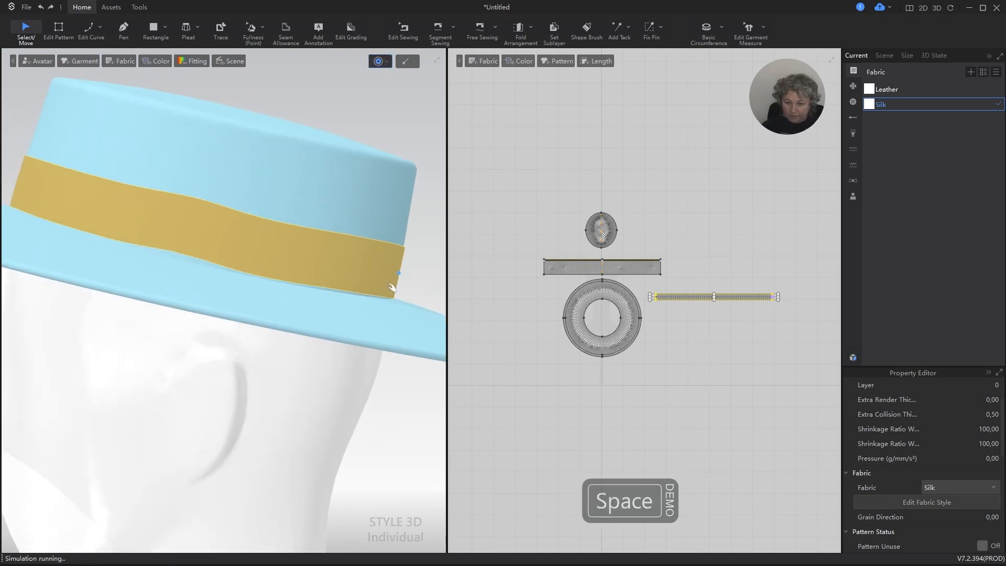
{"action": "scroll", "coordinate": [225, 278], "scroll_direction": "down", "scroll_amount": 2}
{"action": "key", "text": "ctrl+z"}
Simulate the strengthened silk band again so it settles around the crown, and check its back seam.
{"action": "scroll", "coordinate": [216, 272], "scroll_direction": "up", "scroll_amount": 2}
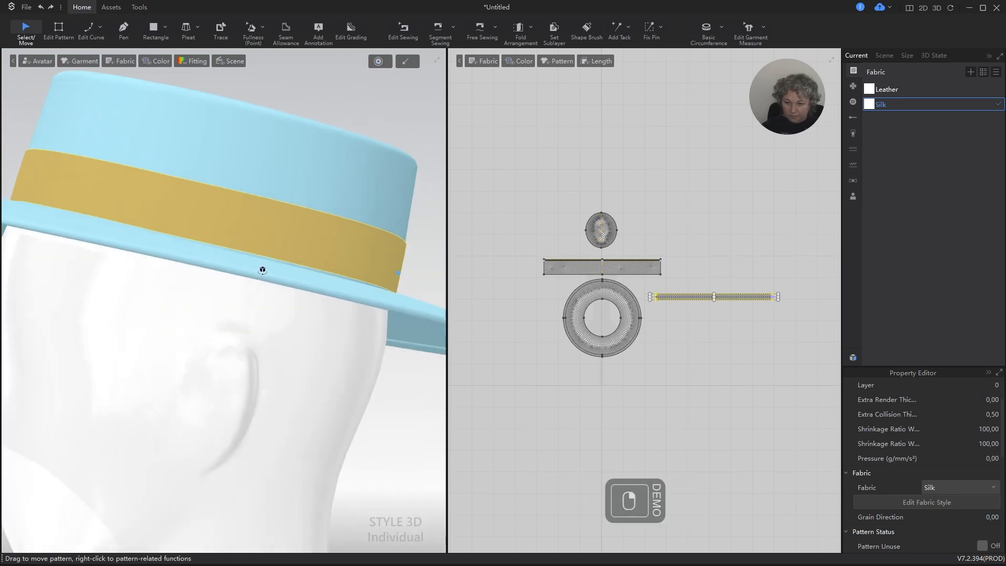
{"action": "key", "text": "space"}
{"action": "right_click_drag", "start_coordinate": [251, 269], "coordinate": [261, 257], "text": "alt"}
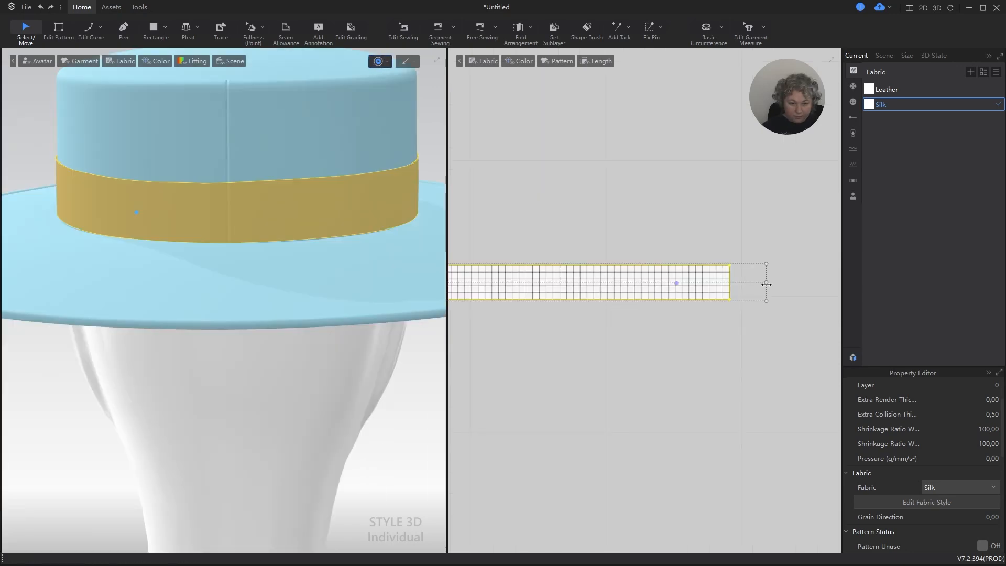
Scale the silk band lengthwise in the pattern view to an exact width of 55.
{"action": "scroll", "coordinate": [764, 286], "scroll_direction": "down", "scroll_amount": 7}
{"action": "scroll", "coordinate": [675, 289], "scroll_direction": "up", "scroll_amount": 4}
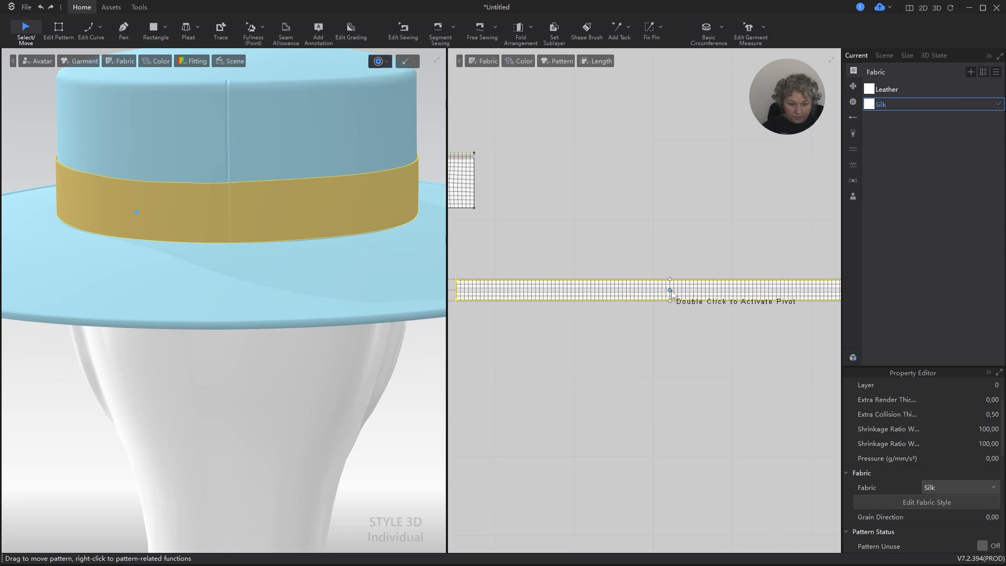
{"action": "scroll", "coordinate": [584, 281], "scroll_direction": "down", "scroll_amount": 3}
{"action": "scroll", "coordinate": [697, 280], "scroll_direction": "up", "scroll_amount": 5}
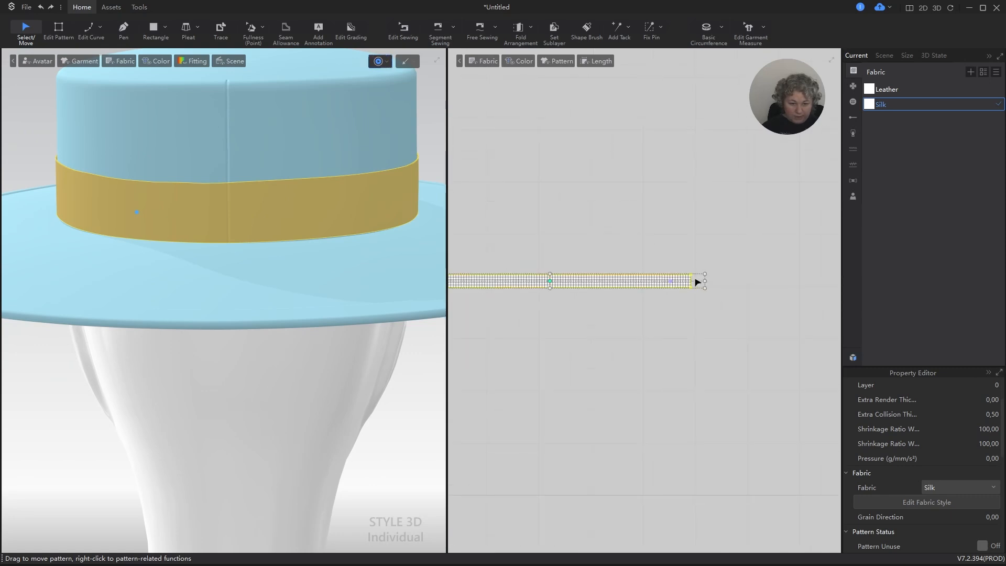
{"action": "scroll", "coordinate": [715, 286], "scroll_direction": "up", "scroll_amount": 2}
{"action": "left_click_drag", "start_coordinate": [732, 289], "coordinate": [737, 288]}
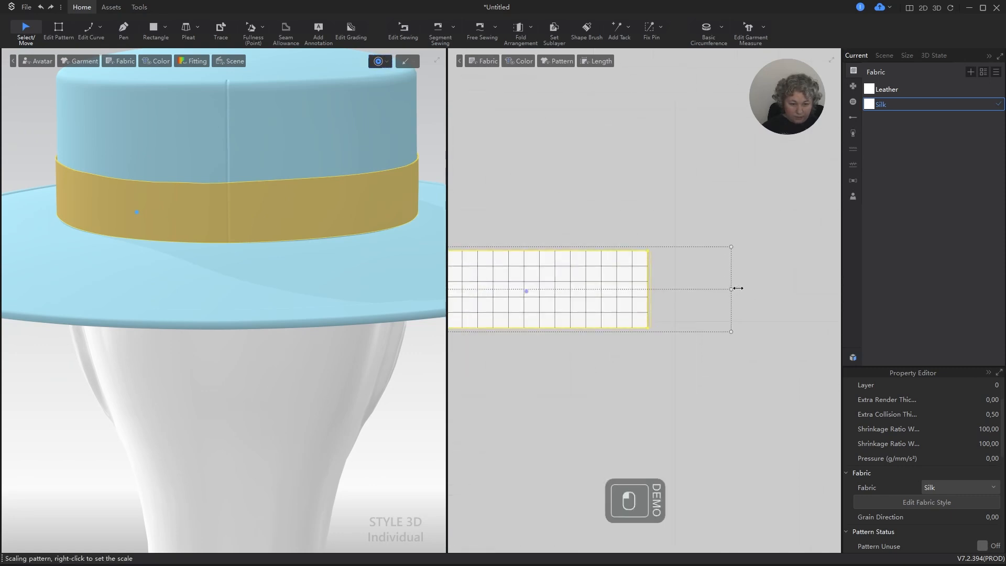
{"action": "right_click", "coordinate": [744, 288]}
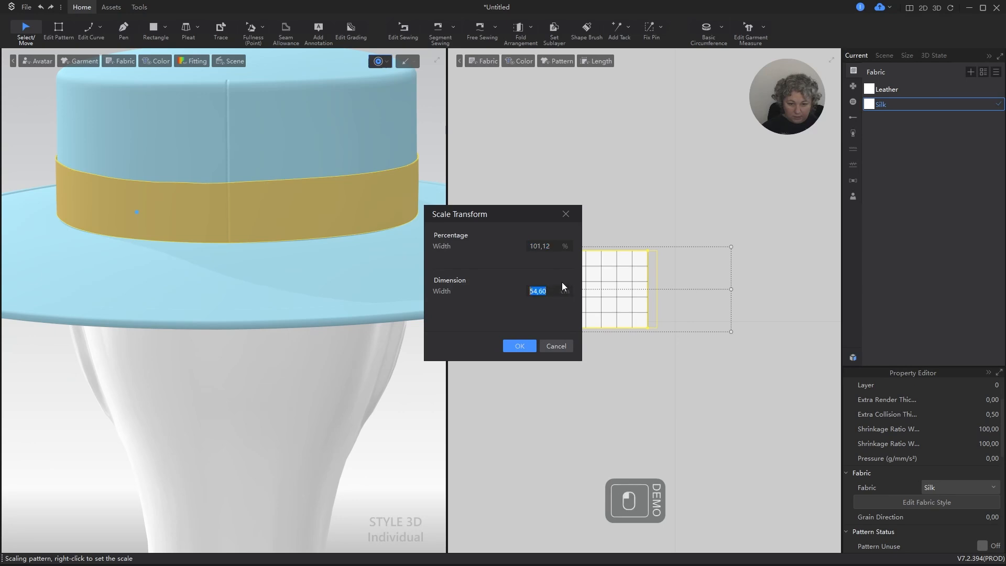
{"action": "type", "text": "55"}
{"action": "key", "text": "Return"}
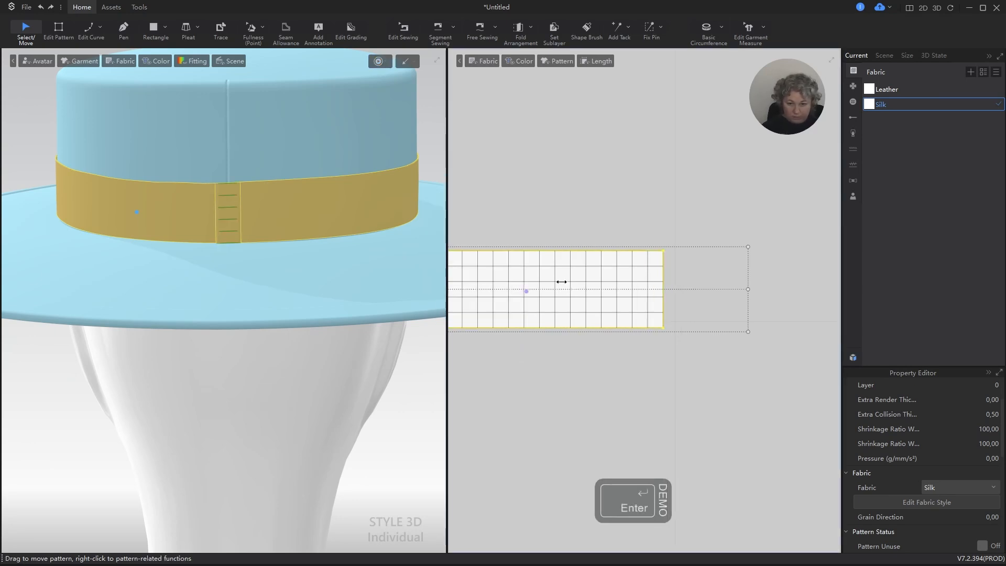
Simulate the lengthened silk band to close its back seam and check its fit from the side.
{"action": "key", "text": "space"}
{"action": "right_click_drag", "start_coordinate": [353, 196], "coordinate": [420, 206]}
{"action": "scroll", "coordinate": [260, 242], "scroll_direction": "down", "scroll_amount": 3}
{"action": "key", "text": "space"}
{"action": "right_click_drag", "start_coordinate": [260, 243], "coordinate": [175, 247], "text": "alt"}
{"action": "key", "text": "space"}
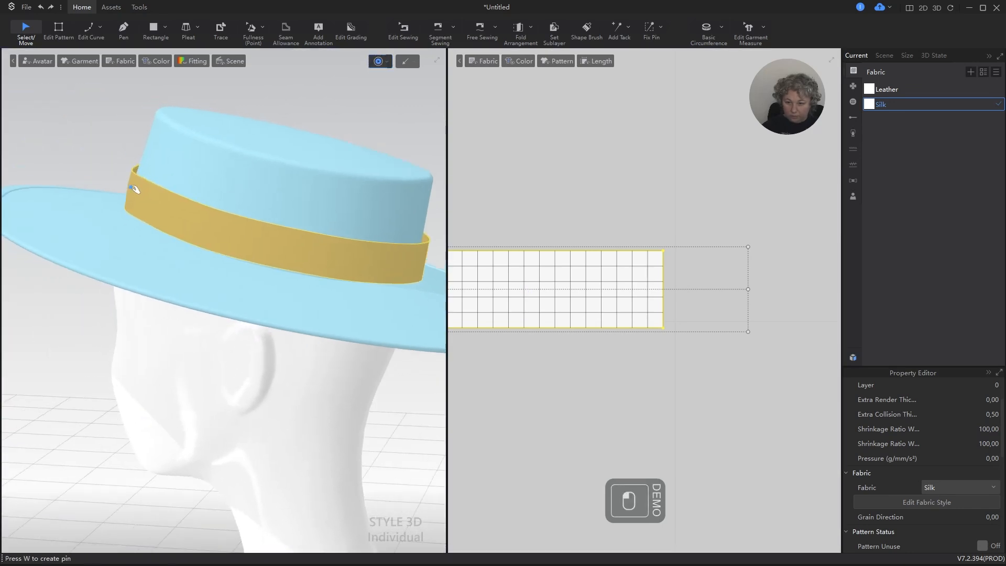
Pull the front of the silk band outward and up during the simulation, and switch to a preset view.
{"action": "left_click_drag", "start_coordinate": [134, 189], "coordinate": [75, 158]}
{"action": "right_click_drag", "start_coordinate": [146, 207], "coordinate": [155, 204]}
{"action": "key", "text": "KP_4"}
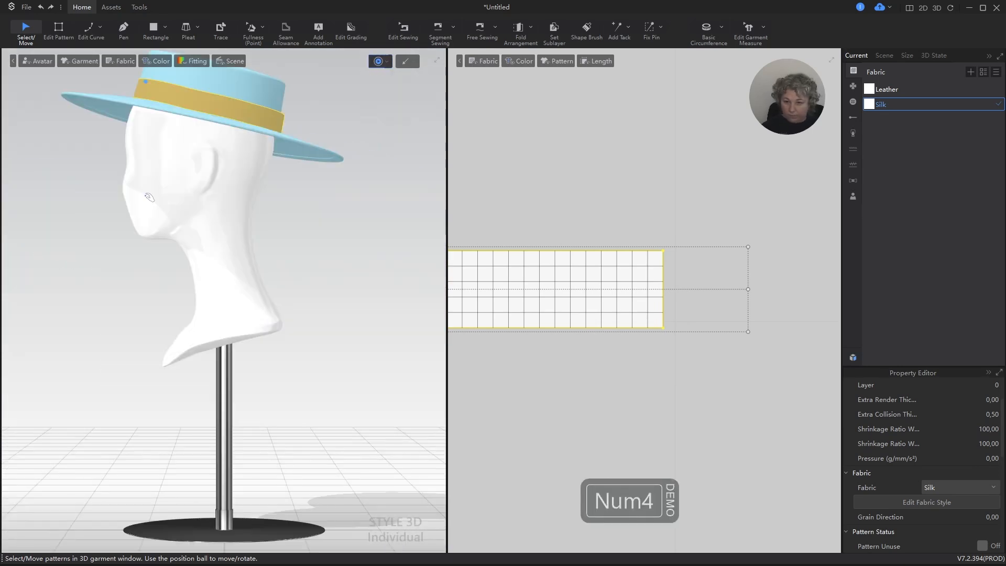
Stop the simulation, nudge the silk band slightly upward on the crown, and briefly simulate it again.
{"action": "scroll", "coordinate": [301, 470], "scroll_direction": "up", "scroll_amount": 10}
{"action": "key", "text": "space"}
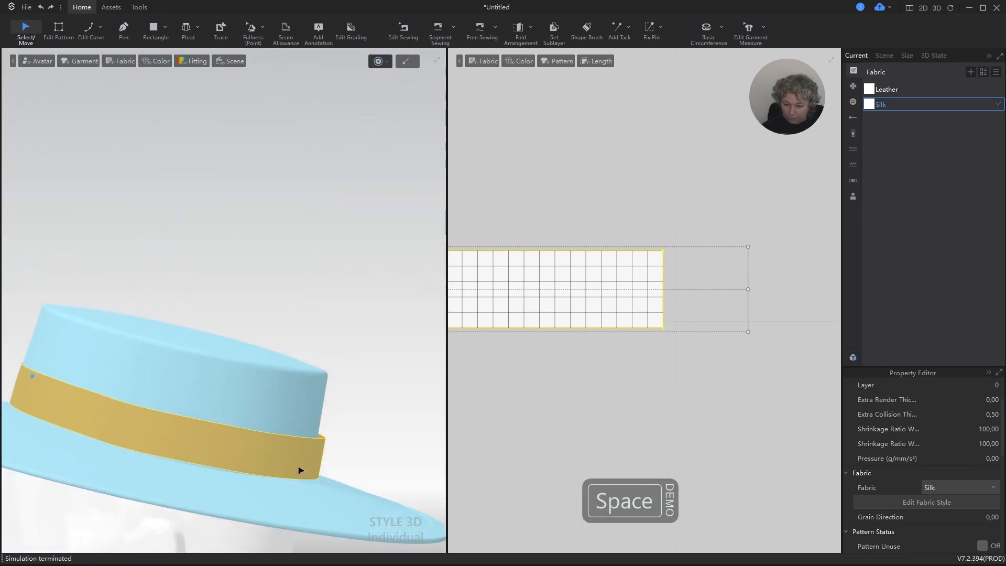
{"action": "left_click_drag", "start_coordinate": [284, 461], "coordinate": [282, 456]}
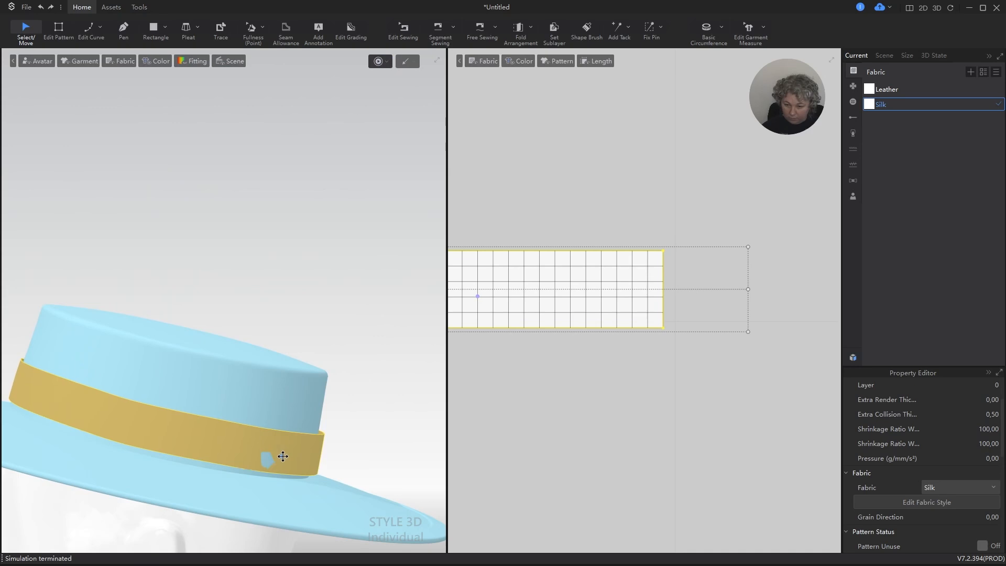
{"action": "key", "text": "space"}
{"action": "key", "text": "space"}
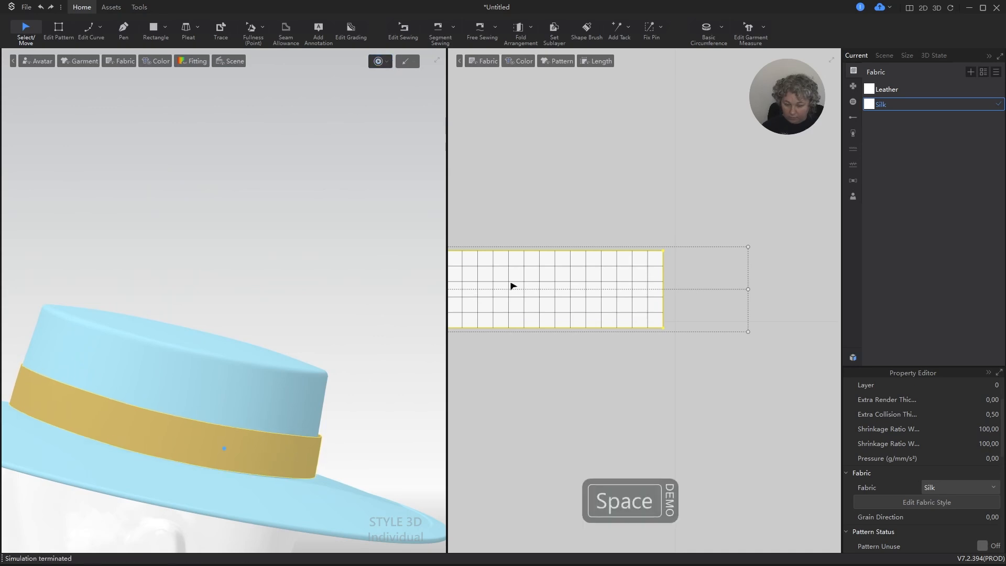
Assign the Leather fabric to the crown band, simulate it briefly, and check the band's fit at the back.
{"action": "left_click_drag", "start_coordinate": [877, 92], "coordinate": [615, 228]}
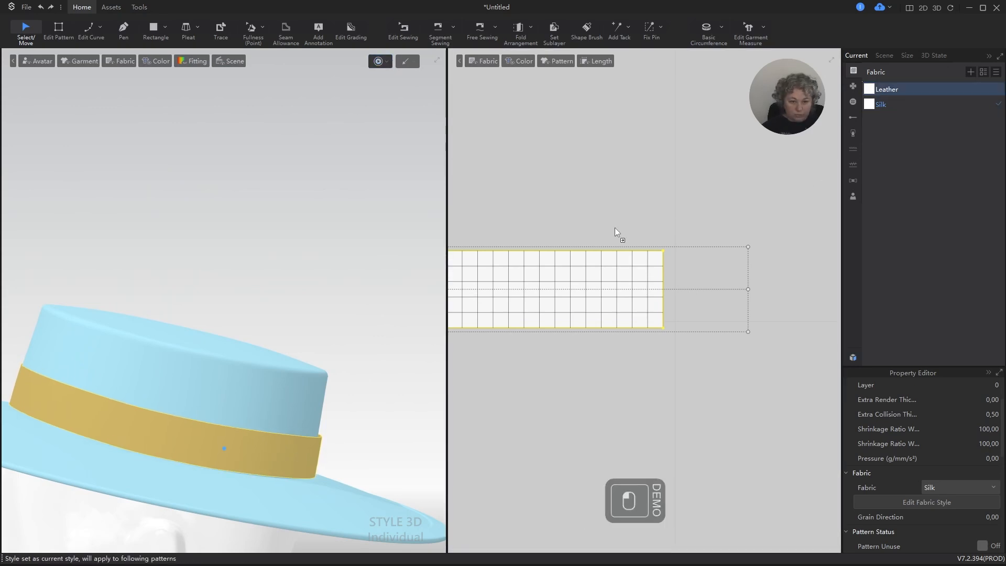
{"action": "left_click_drag", "start_coordinate": [593, 267], "coordinate": [593, 264]}
{"action": "key", "text": "space"}
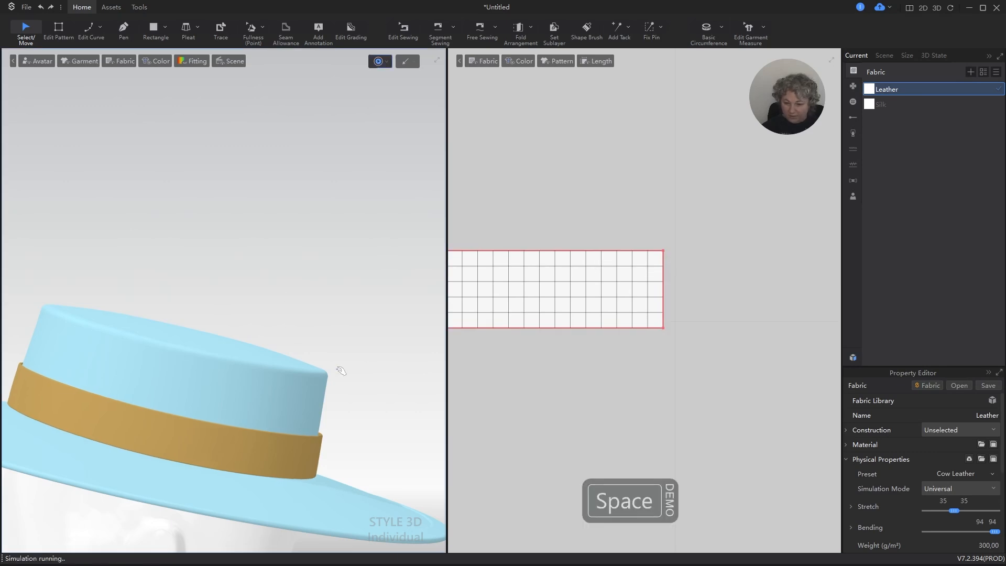
{"action": "key", "text": "space"}
{"action": "scroll", "coordinate": [313, 440], "scroll_direction": "down", "scroll_amount": 5}
{"action": "right_click_drag", "start_coordinate": [313, 441], "coordinate": [212, 430], "text": "alt"}
{"action": "scroll", "coordinate": [238, 374], "scroll_direction": "up", "scroll_amount": 5}
{"action": "right_click_drag", "start_coordinate": [289, 433], "coordinate": [289, 446], "text": "alt"}
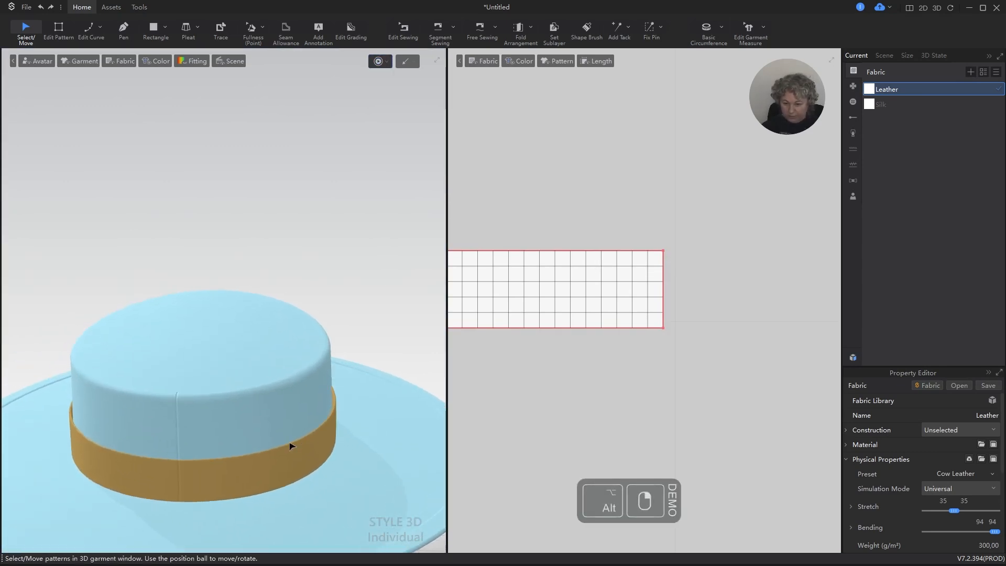
View the whole hat from the back and examine the ribbon bow and hanging tails in the reference photo.
{"action": "scroll", "coordinate": [298, 291], "scroll_direction": "down", "scroll_amount": 4}
{"action": "right_click_drag", "start_coordinate": [299, 292], "coordinate": [309, 372], "text": "alt"}
{"action": "scroll", "coordinate": [332, 335], "scroll_direction": "down", "scroll_amount": 2}
{"action": "key", "text": "alt+Tab"}
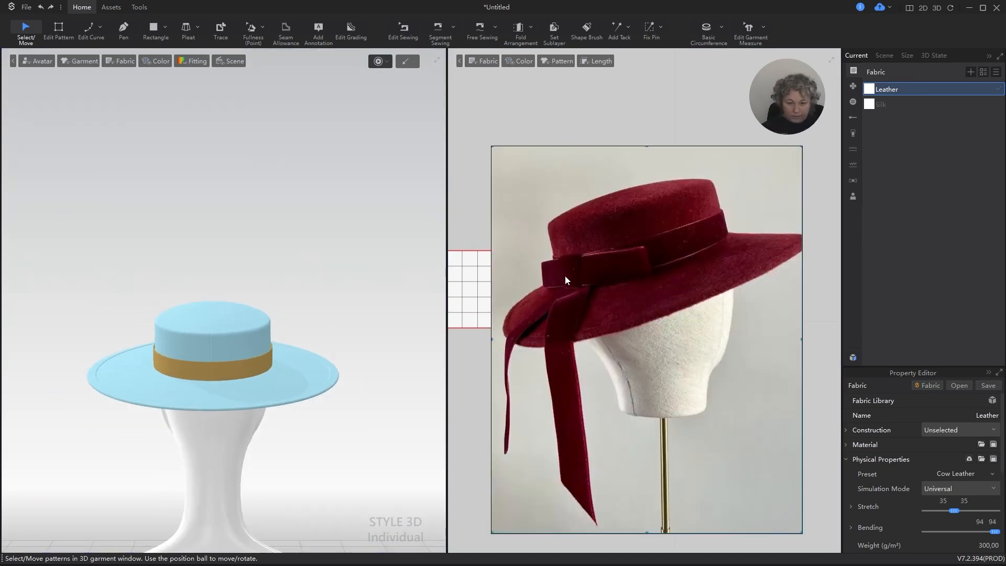
{"action": "key", "text": "alt+Tab"}
{"action": "left_click", "coordinate": [598, 148]}
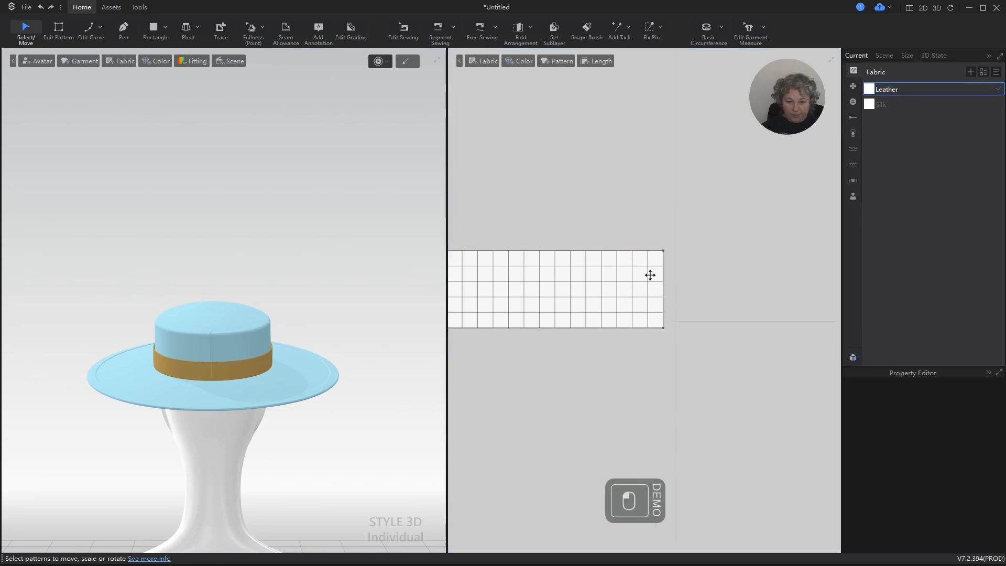
Duplicate the Leather band pattern and place the copy just above the original in the 2D layout.
{"action": "scroll", "coordinate": [673, 290], "scroll_direction": "down", "scroll_amount": 6}
{"action": "scroll", "coordinate": [586, 294], "scroll_direction": "down", "scroll_amount": 4}
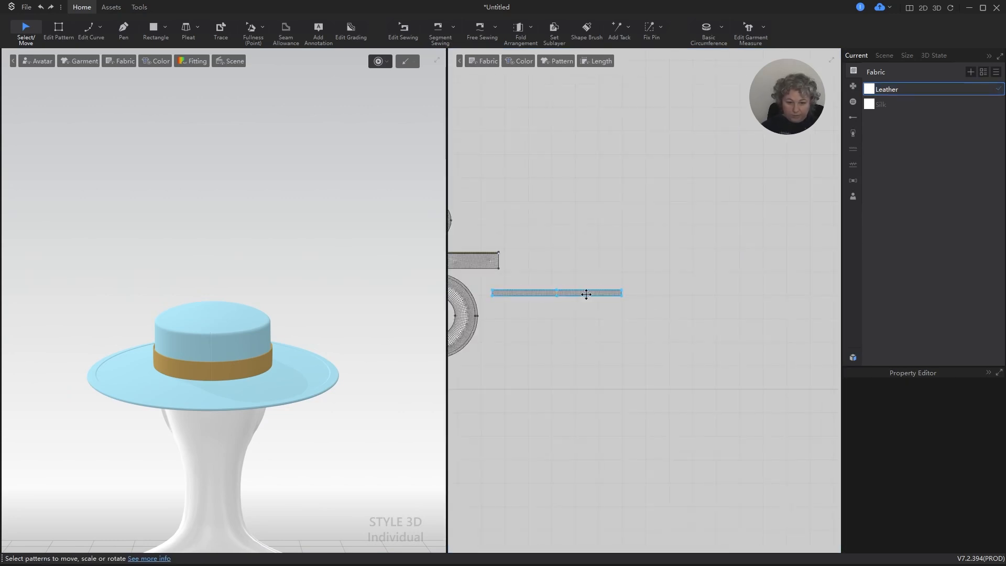
{"action": "scroll", "coordinate": [547, 289], "scroll_direction": "up", "scroll_amount": 4}
{"action": "left_click", "coordinate": [546, 303]}
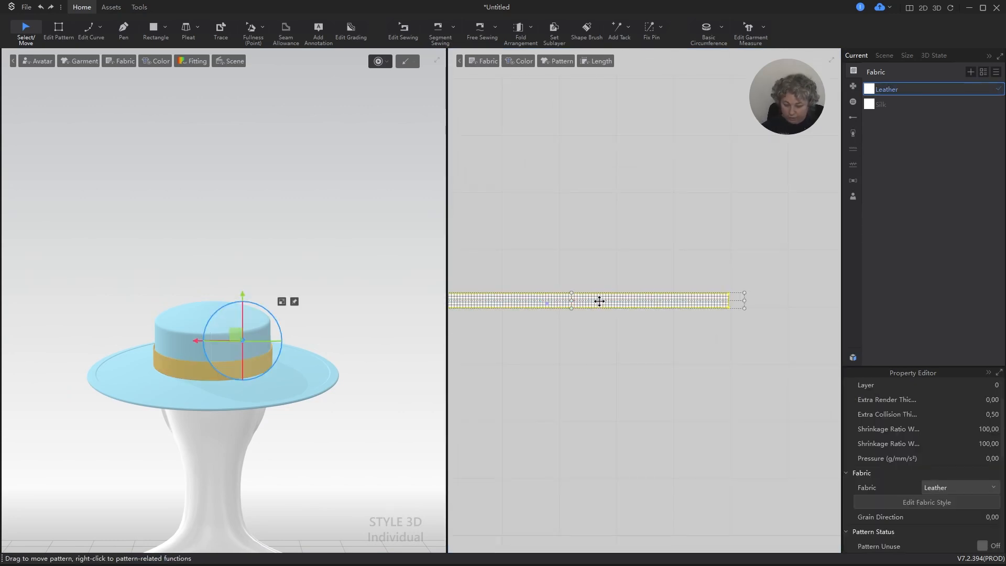
{"action": "key", "text": "ctrl+c"}
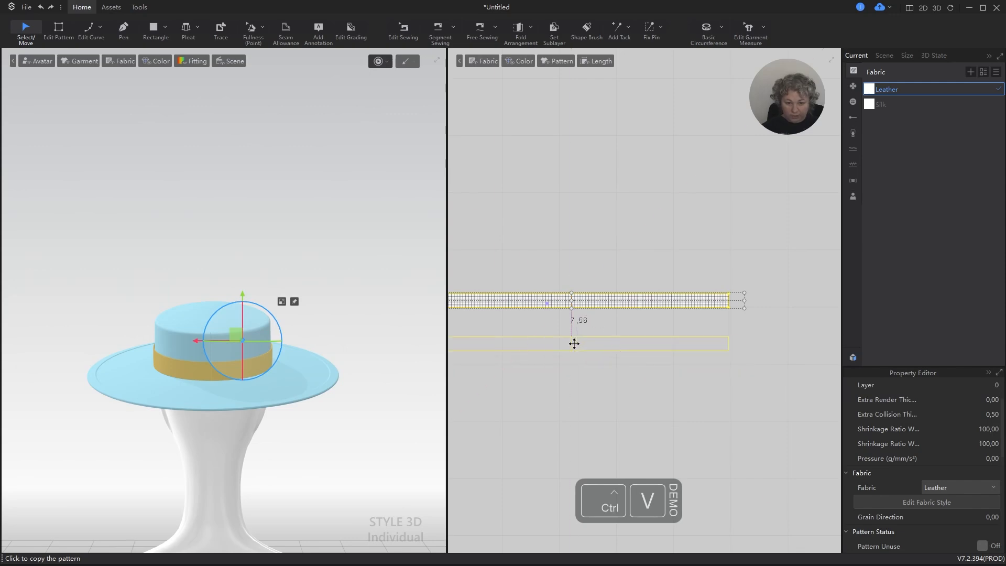
{"action": "left_click", "coordinate": [565, 271]}
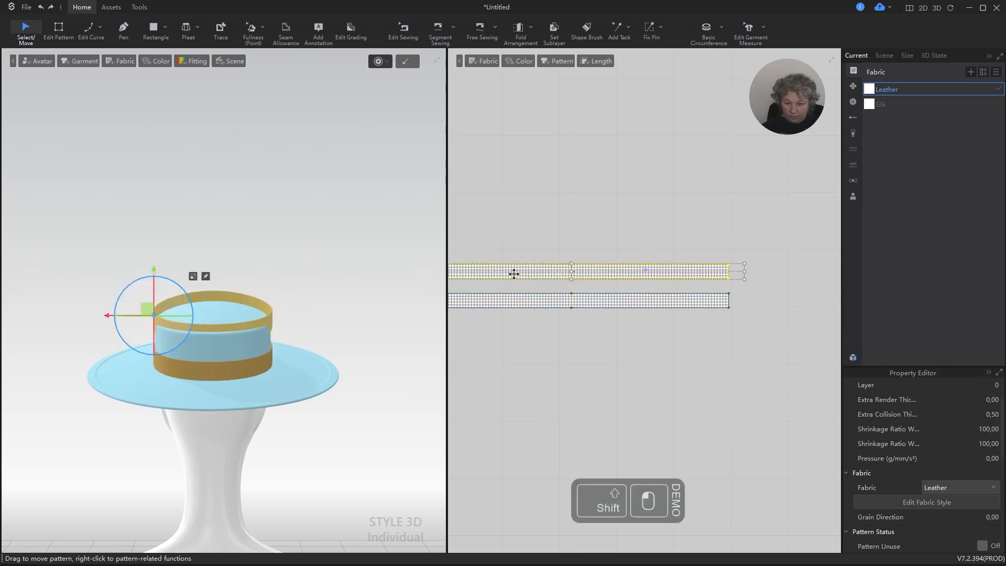
Raise the copied band in 3D until it floats clear above the hat's crown.
{"action": "mouse_move", "coordinate": [294, 303]}
{"action": "right_mouse_down"}
{"action": "mouse_move", "coordinate": [312, 296]}
{"action": "mouse_move", "coordinate": [302, 299]}
{"action": "right_mouse_up"}
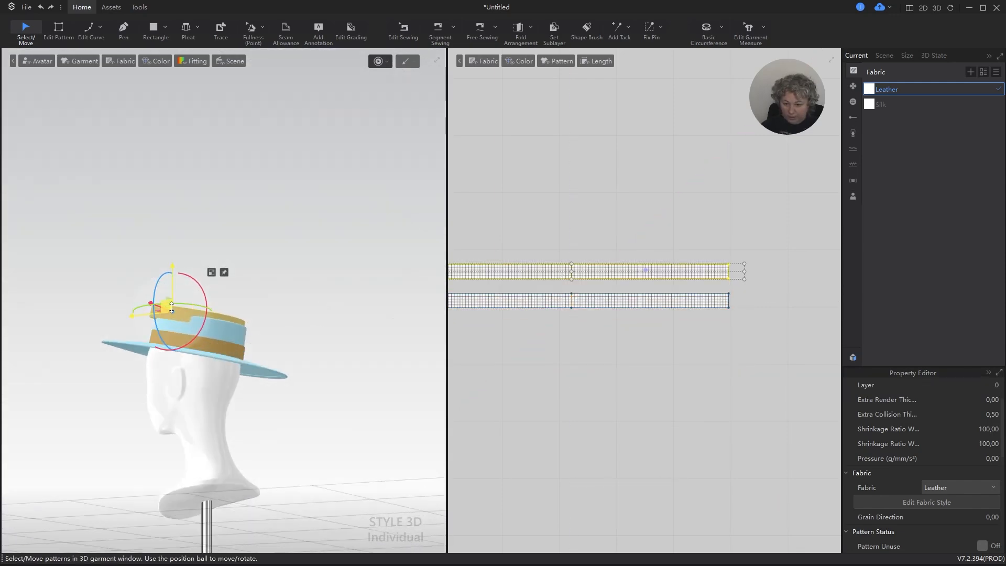
{"action": "left_click_drag", "start_coordinate": [169, 307], "coordinate": [188, 264]}
{"action": "right_click_drag", "start_coordinate": [188, 263], "coordinate": [276, 321]}
{"action": "scroll", "coordinate": [276, 418], "scroll_direction": "up", "scroll_amount": 5}
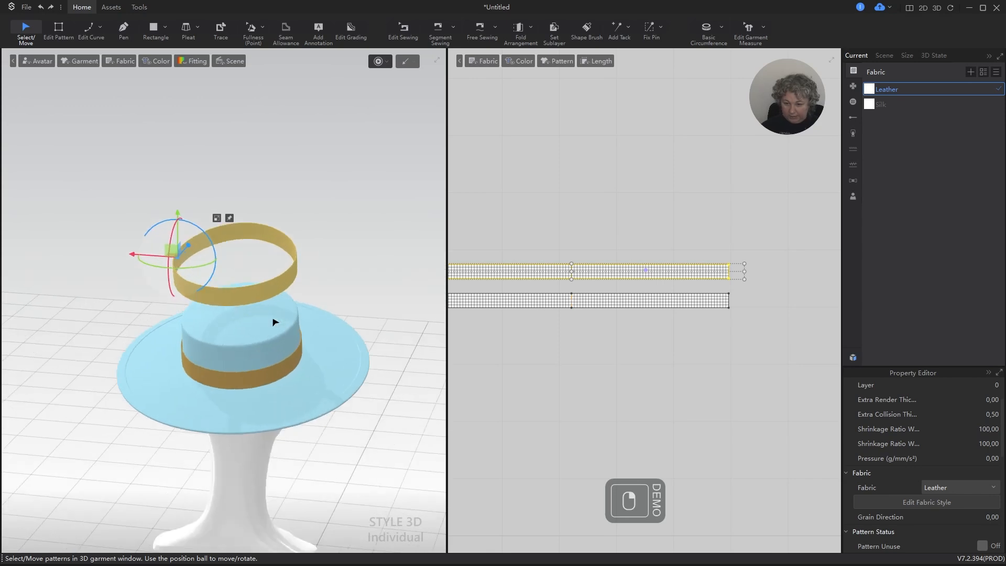
Freeze the original fitted band around the crown and clear the selection.
{"action": "left_click", "coordinate": [283, 443]}
{"action": "key", "text": "ctrl+z"}
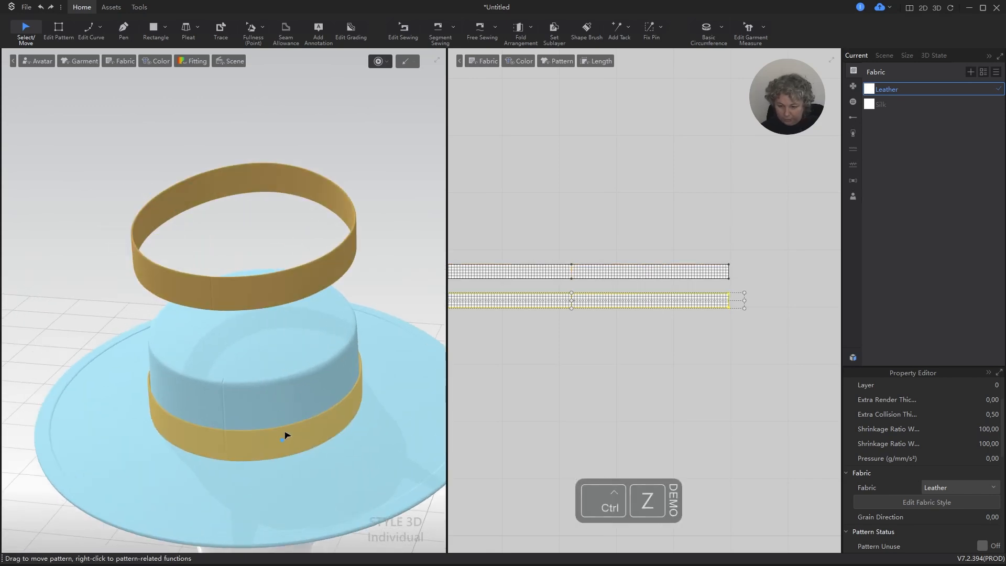
{"action": "key", "text": "ctrl+k"}
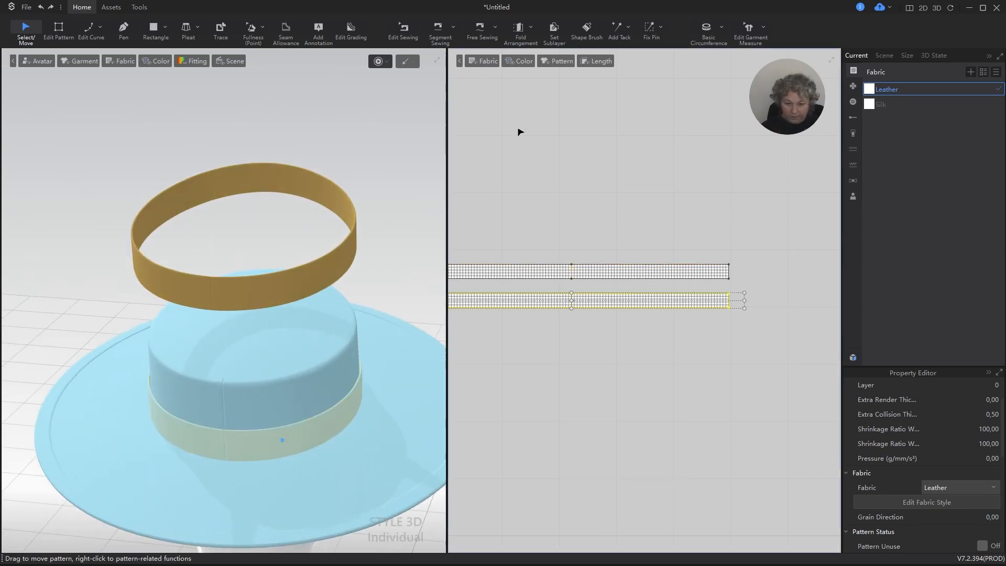
{"action": "left_click", "coordinate": [503, 181]}
Shorten the copied band to half its length by deleting its end edge beyond the middle points.
{"action": "scroll", "coordinate": [612, 262], "scroll_direction": "down", "scroll_amount": 1}
{"action": "left_click", "coordinate": [574, 271]}
{"action": "left_click", "coordinate": [574, 271]}
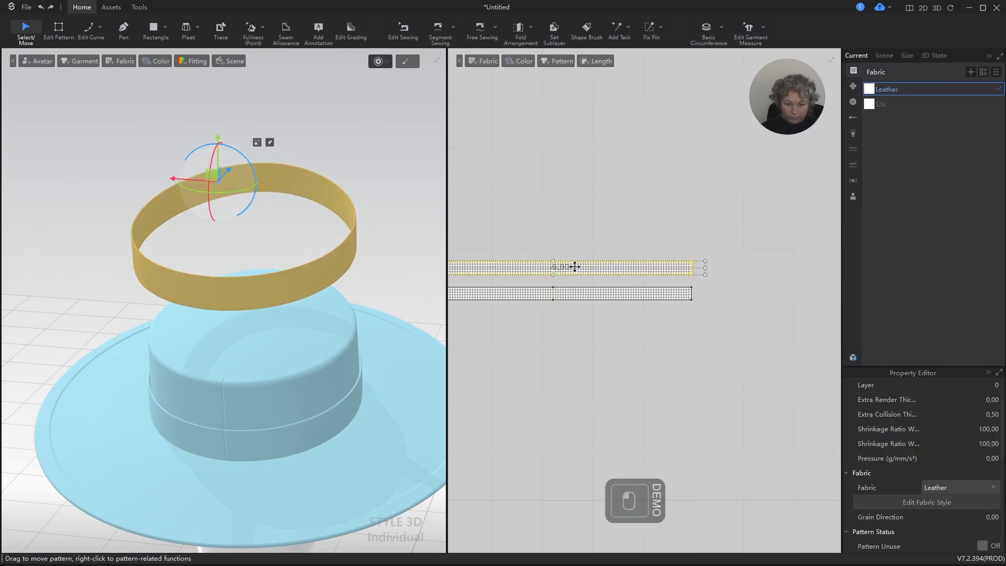
{"action": "scroll", "coordinate": [569, 266], "scroll_direction": "up", "scroll_amount": 2}
{"action": "key", "text": "z"}
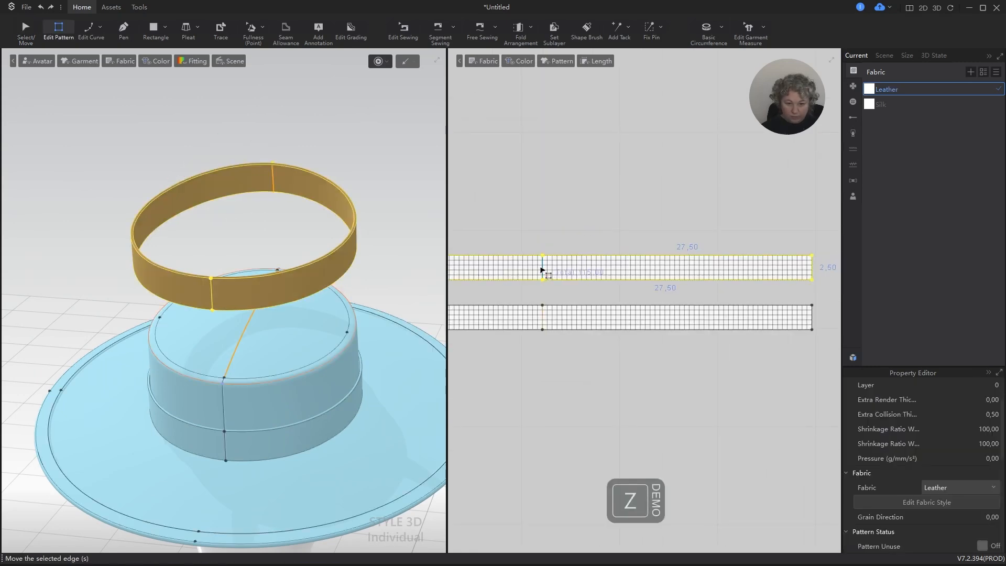
{"action": "left_click", "coordinate": [542, 270]}
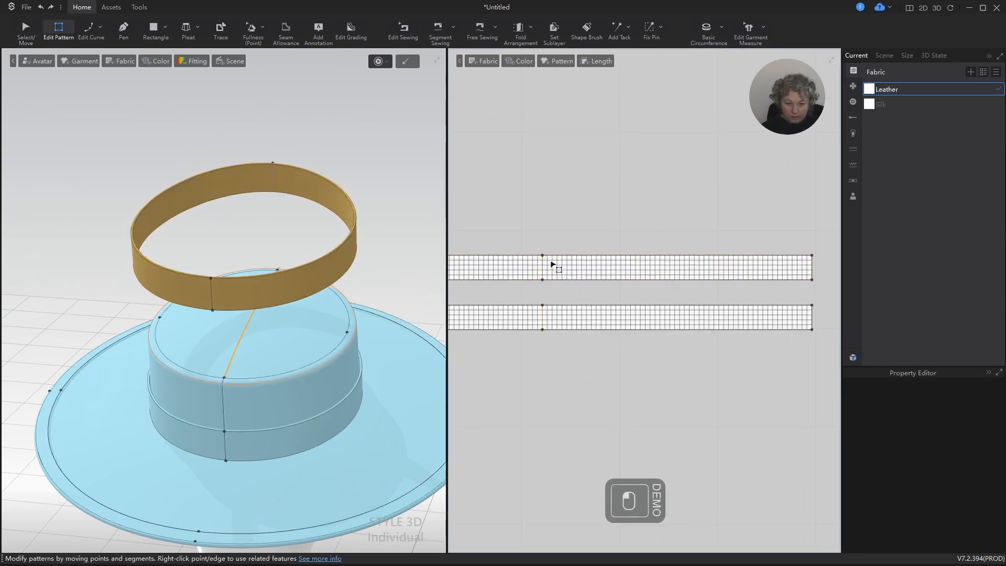
{"action": "scroll", "coordinate": [576, 241], "scroll_direction": "down", "scroll_amount": 2}
{"action": "left_click_drag", "start_coordinate": [723, 276], "coordinate": [723, 275]}
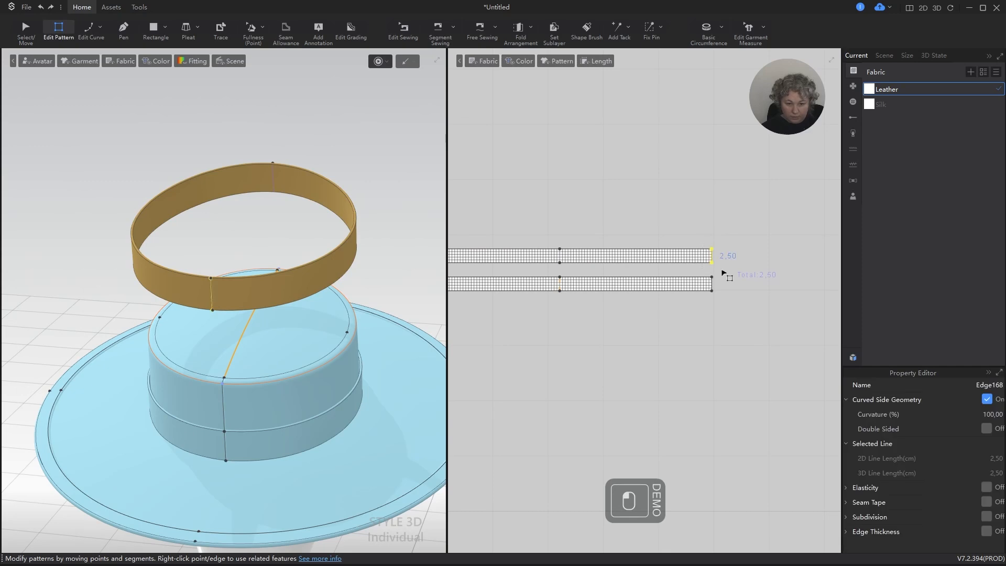
{"action": "key", "text": "Delete"}
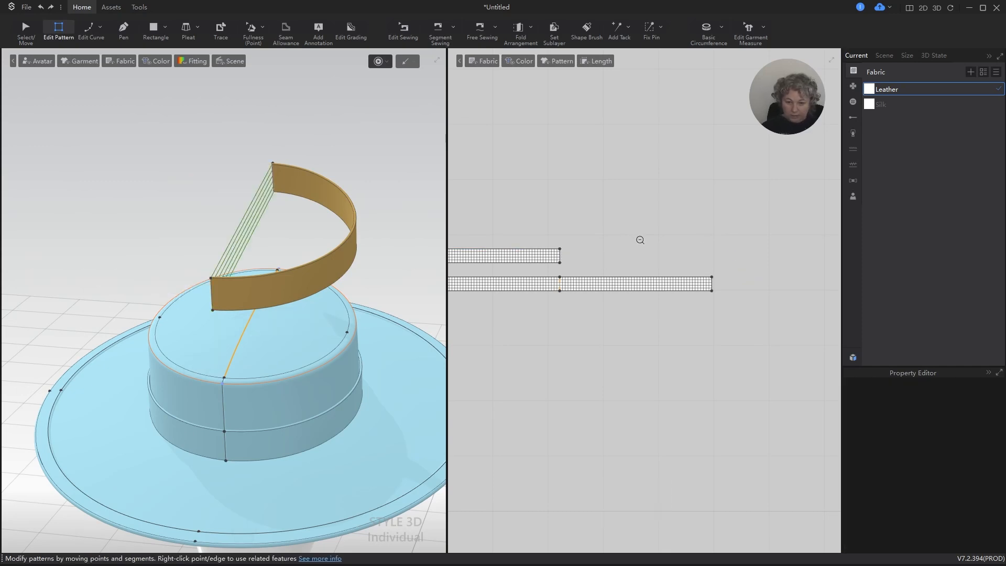
Sew the cut end of the half-length strip to the starting end of the frozen crown band with Segment Sewing.
{"action": "scroll", "coordinate": [640, 240], "scroll_direction": "down", "scroll_amount": 2}
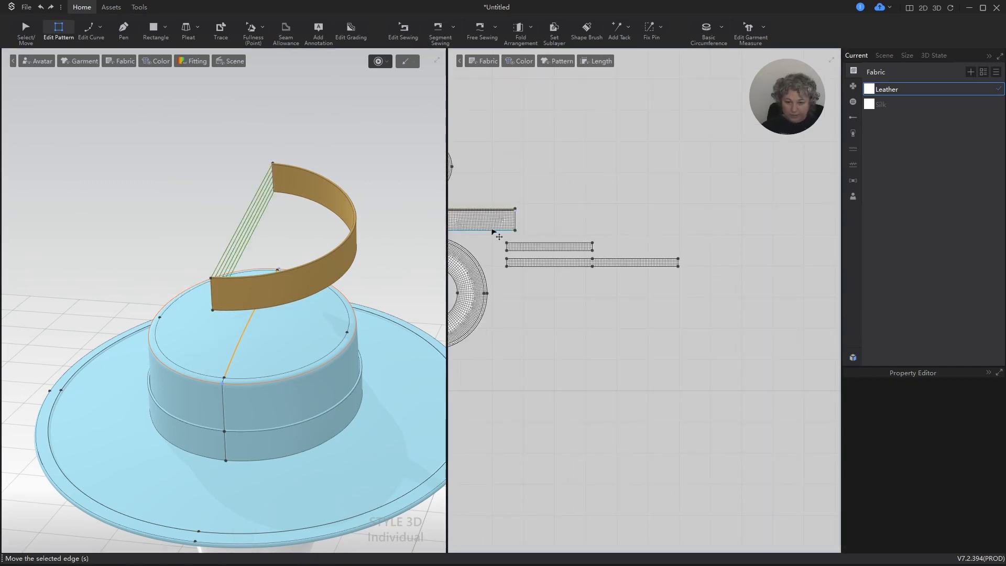
{"action": "key", "text": "a"}
{"action": "right_click_drag", "start_coordinate": [362, 266], "coordinate": [368, 235]}
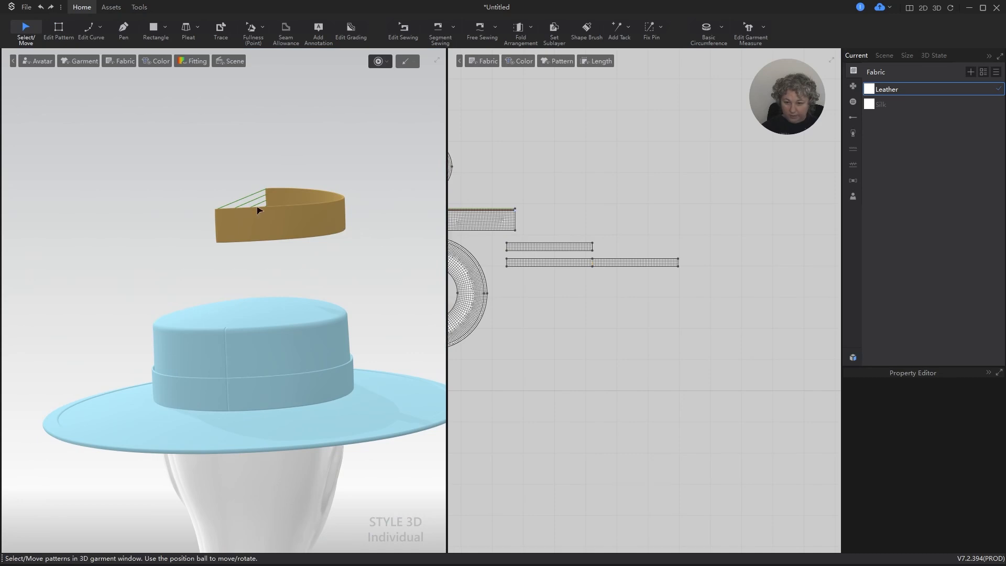
{"action": "left_click", "coordinate": [568, 246]}
{"action": "scroll", "coordinate": [568, 247], "scroll_direction": "up", "scroll_amount": 5}
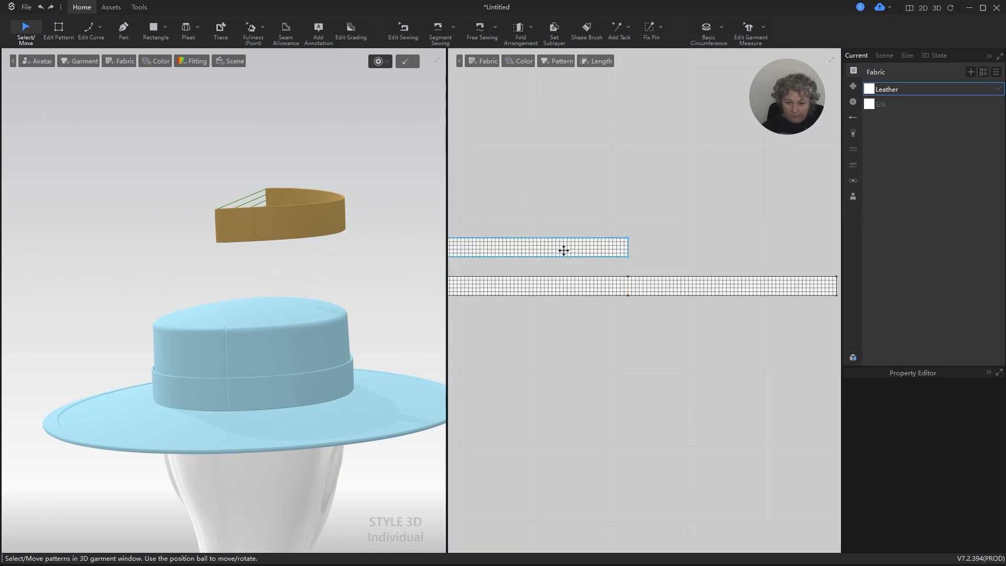
{"action": "left_click", "coordinate": [617, 245]}
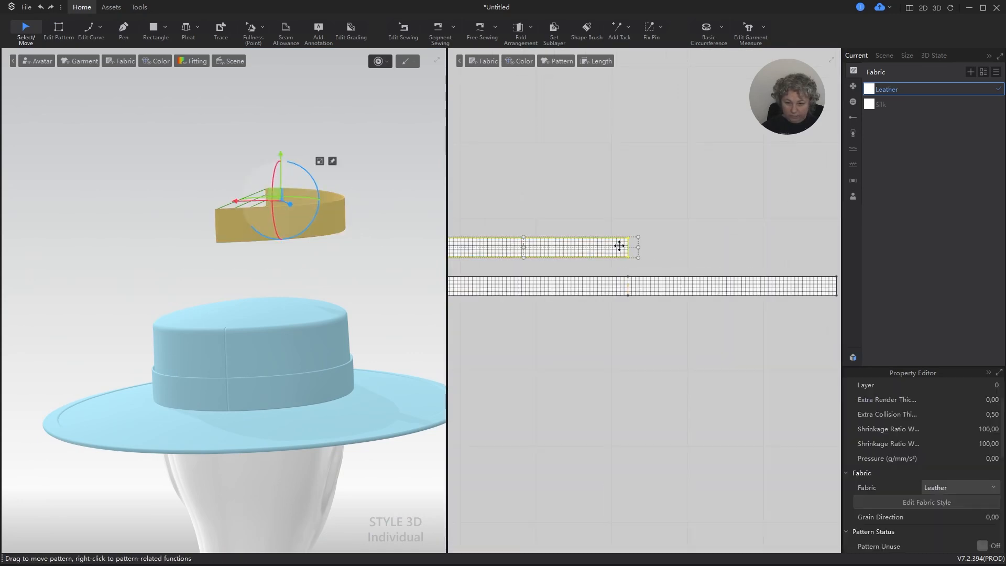
{"action": "scroll", "coordinate": [628, 246], "scroll_direction": "down", "scroll_amount": 2}
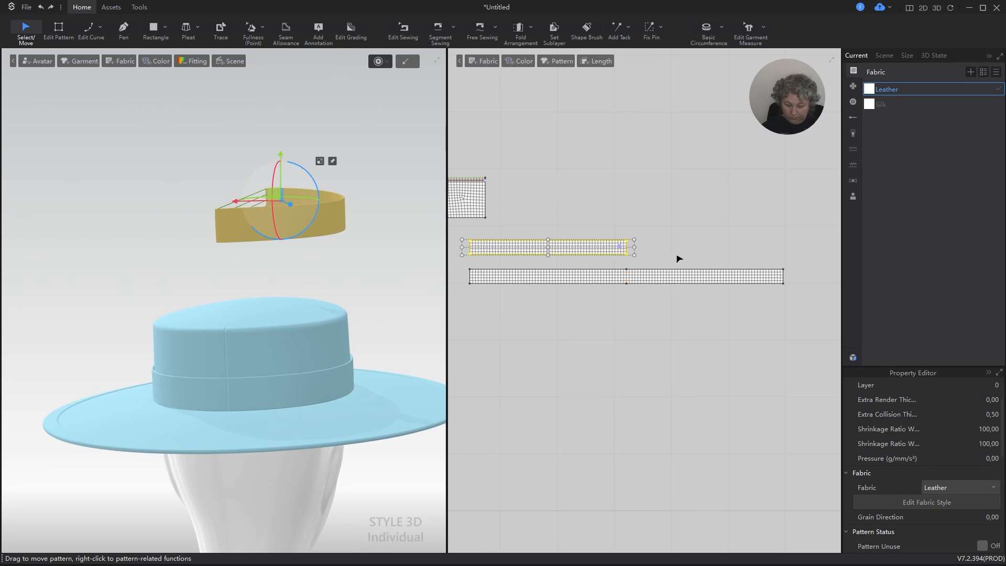
{"action": "key", "text": "n"}
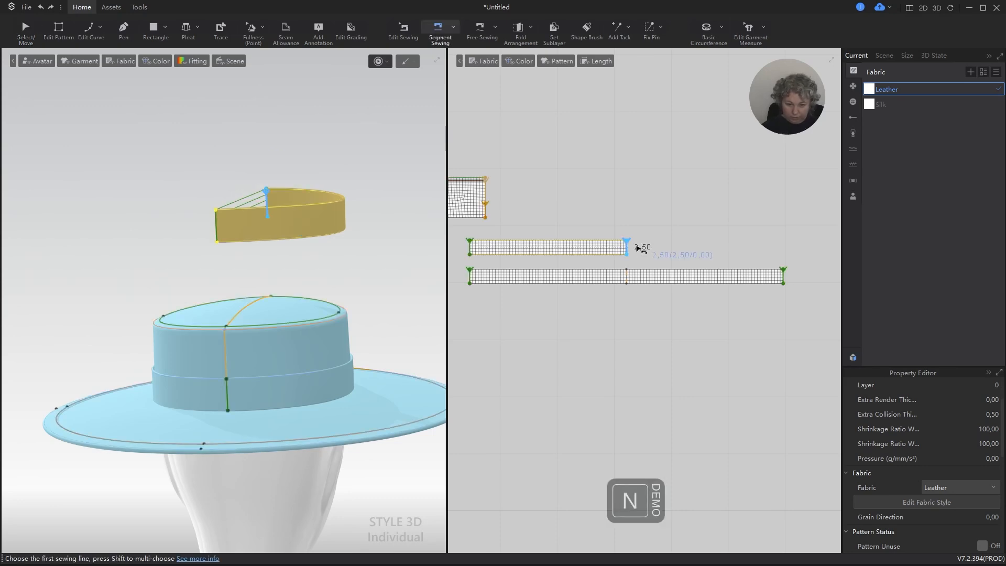
{"action": "left_click", "coordinate": [628, 246]}
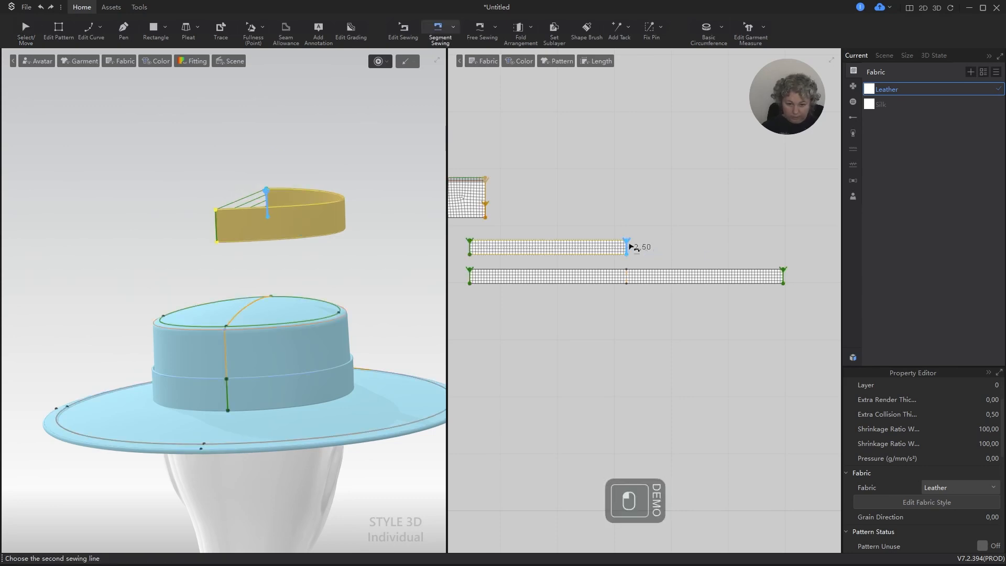
{"action": "left_click", "coordinate": [473, 276]}
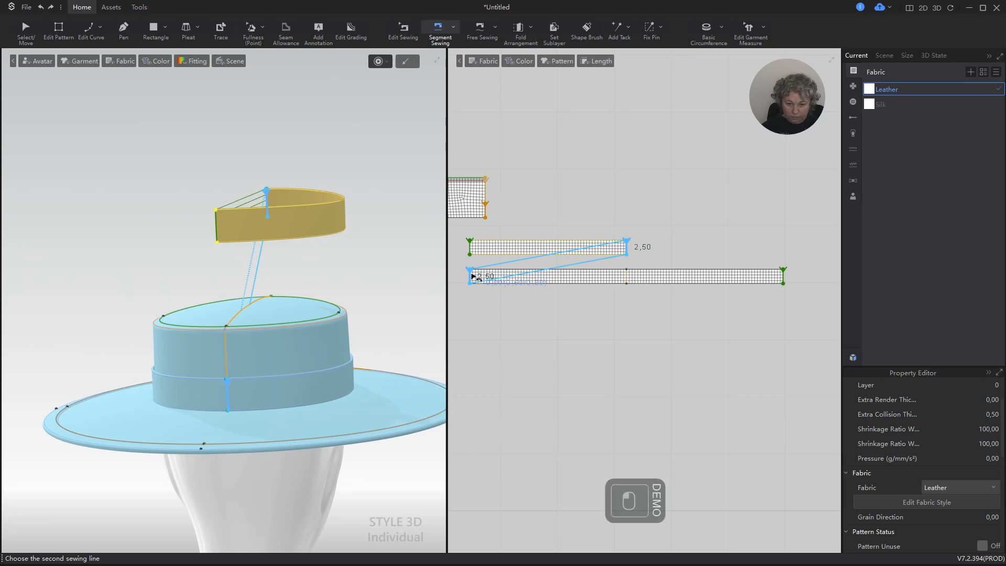
Position the half-length strip behind the hat beside the crown band's back seam, then start a simulation and undo it.
{"action": "scroll", "coordinate": [339, 293], "scroll_direction": "down", "scroll_amount": 3}
{"action": "right_click_drag", "start_coordinate": [335, 292], "coordinate": [255, 303], "text": "alt"}
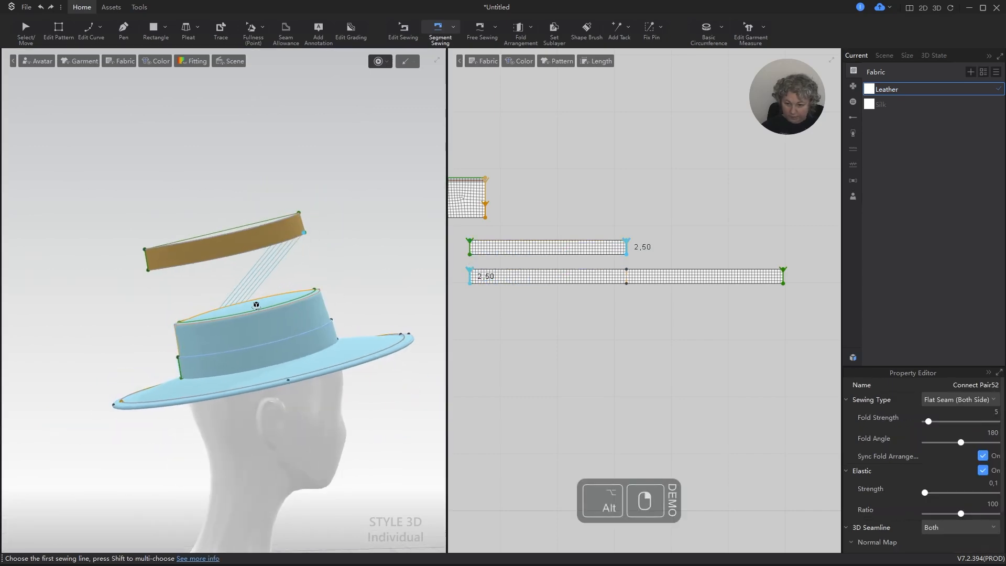
{"action": "key", "text": "a"}
{"action": "left_click_drag", "start_coordinate": [272, 246], "coordinate": [148, 382]}
{"action": "right_click_drag", "start_coordinate": [148, 382], "coordinate": [321, 417]}
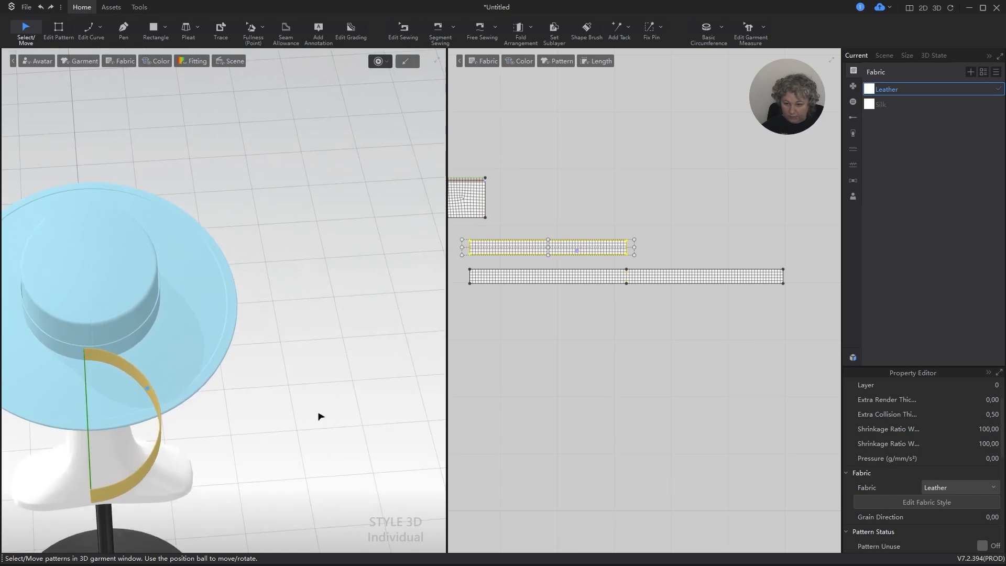
{"action": "left_click_drag", "start_coordinate": [116, 365], "coordinate": [126, 361]}
{"action": "key", "text": "space"}
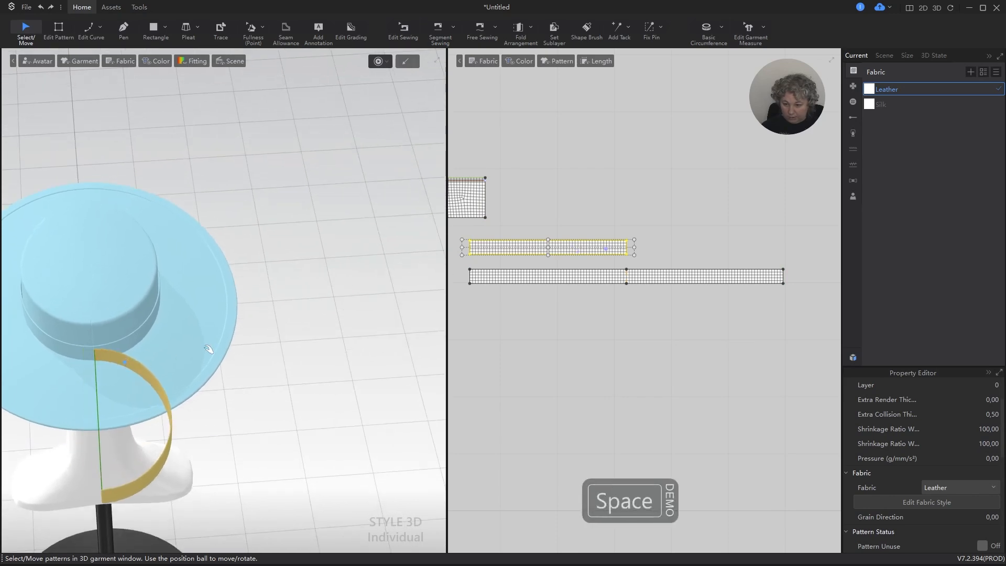
{"action": "key", "text": "ctrl+z"}
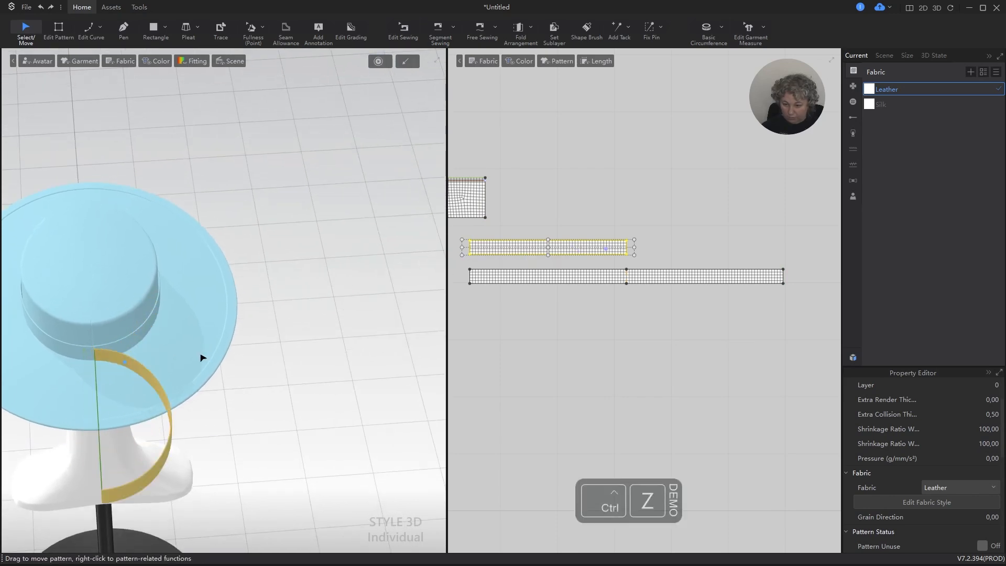
Add fixed pins over the end of the strip sewn to the crown band, and simulate it briefly into a loop.
{"action": "scroll", "coordinate": [156, 369], "scroll_direction": "up", "scroll_amount": 2}
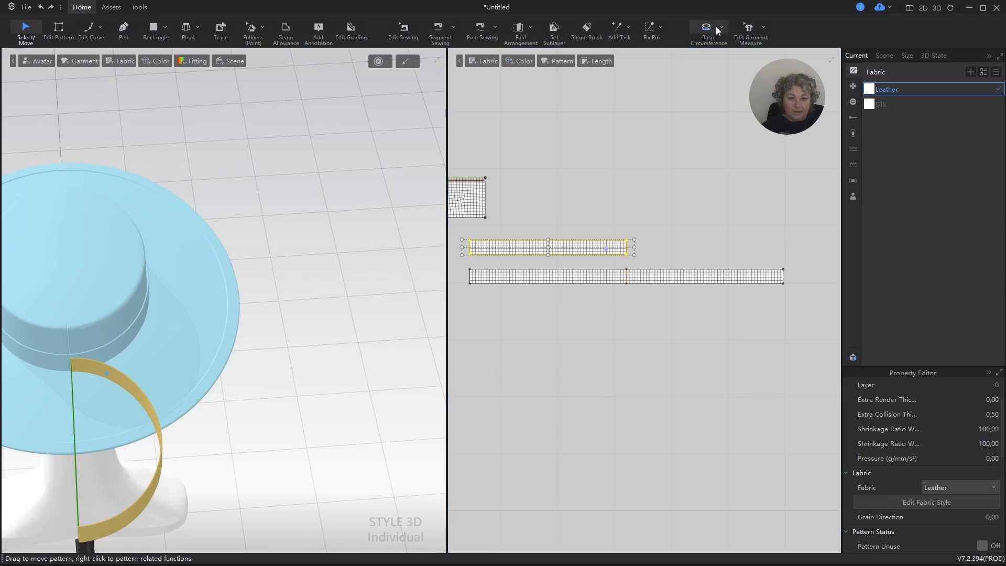
{"action": "left_click", "coordinate": [661, 26]}
{"action": "left_click", "coordinate": [667, 45]}
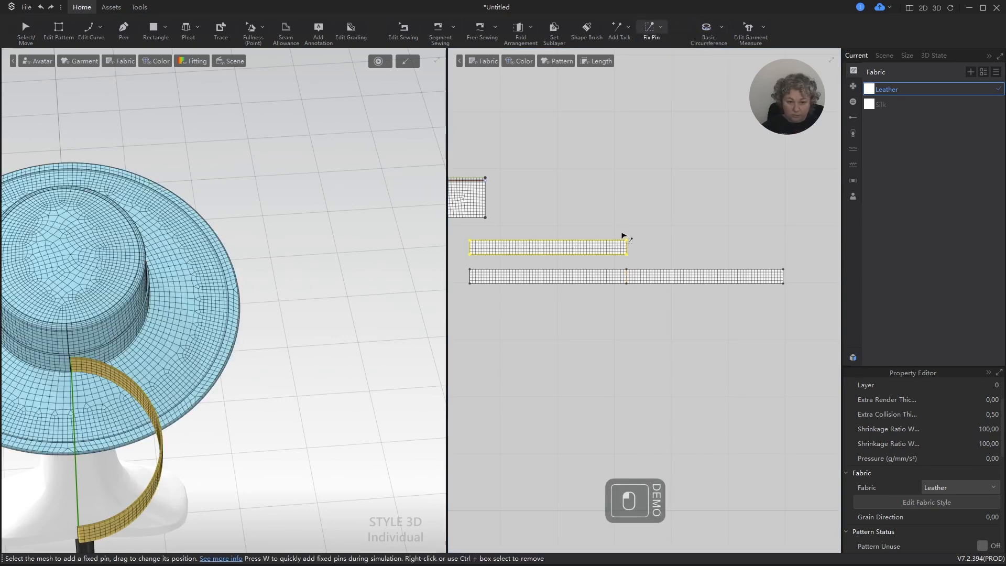
{"action": "left_click_drag", "start_coordinate": [608, 232], "coordinate": [635, 258]}
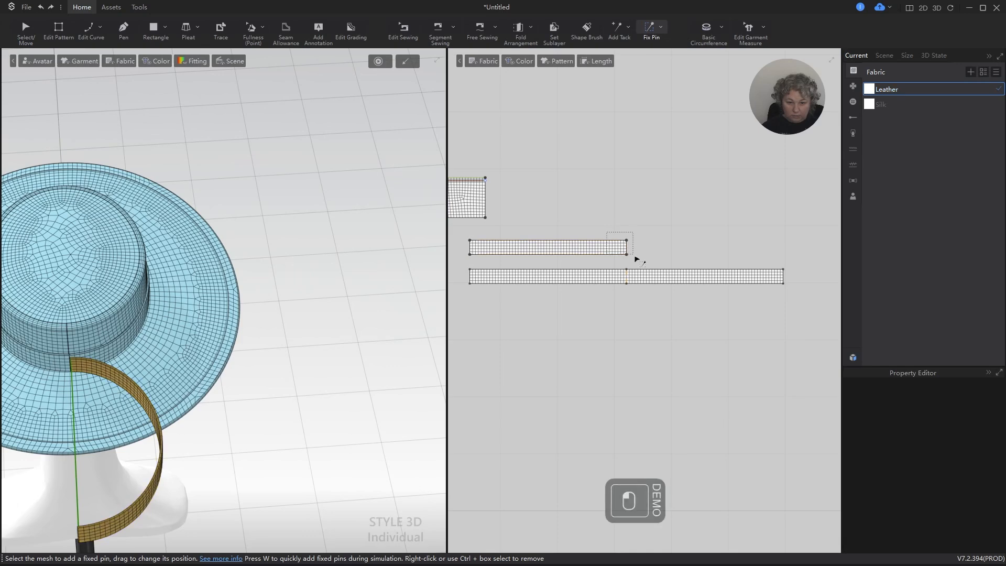
{"action": "key", "text": "space"}
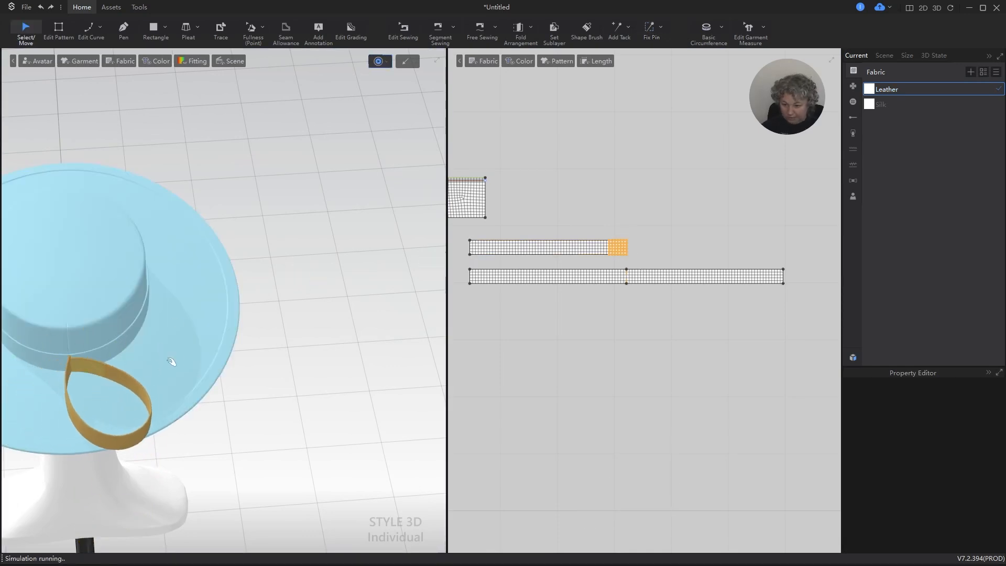
{"action": "key", "text": "space"}
Set the sewing type of the seam joining the half-length strip's two ends to Turned.
{"action": "scroll", "coordinate": [581, 238], "scroll_direction": "up", "scroll_amount": 3}
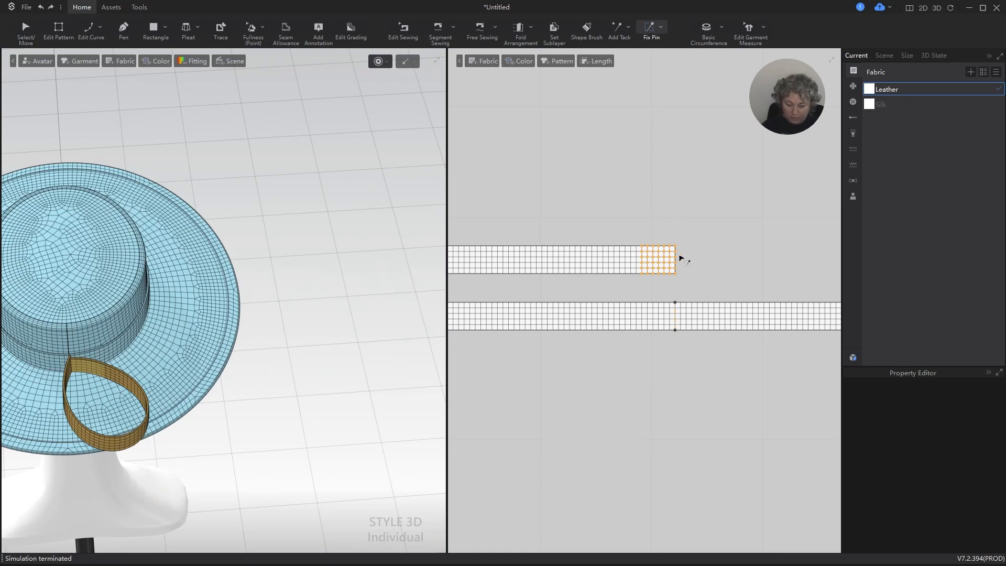
{"action": "key", "text": "b"}
{"action": "scroll", "coordinate": [740, 260], "scroll_direction": "down", "scroll_amount": 2}
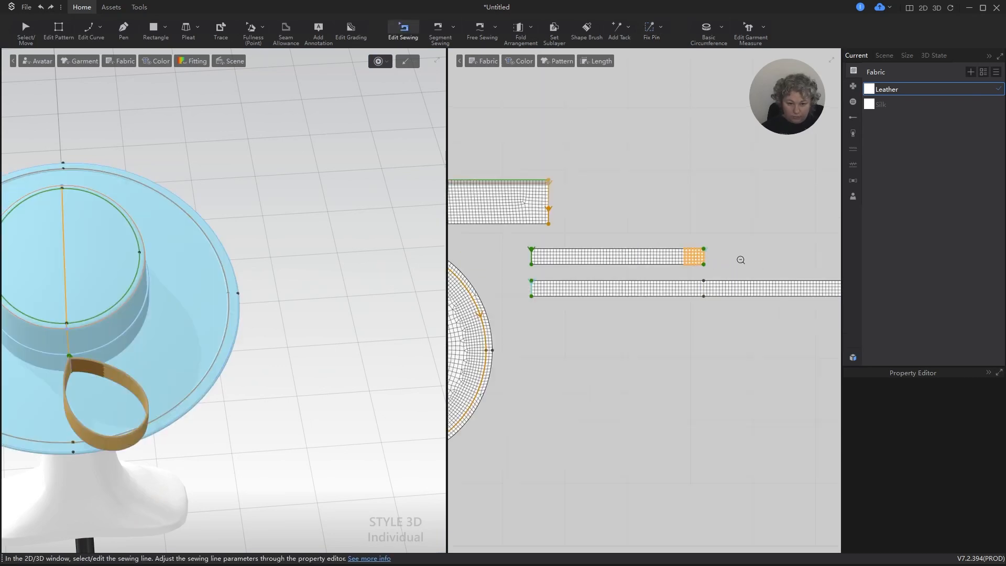
{"action": "left_click", "coordinate": [535, 256]}
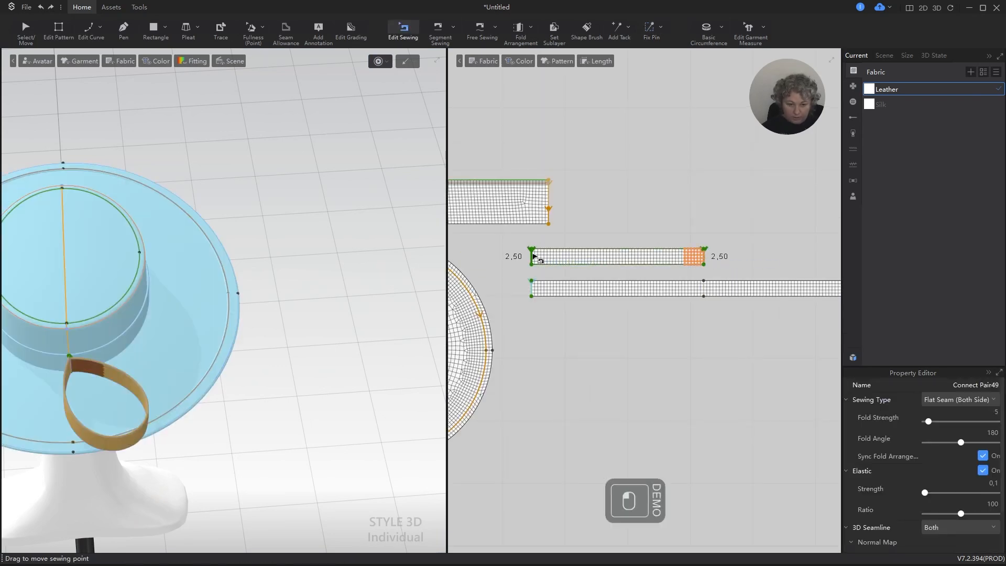
{"action": "left_click", "coordinate": [960, 400]}
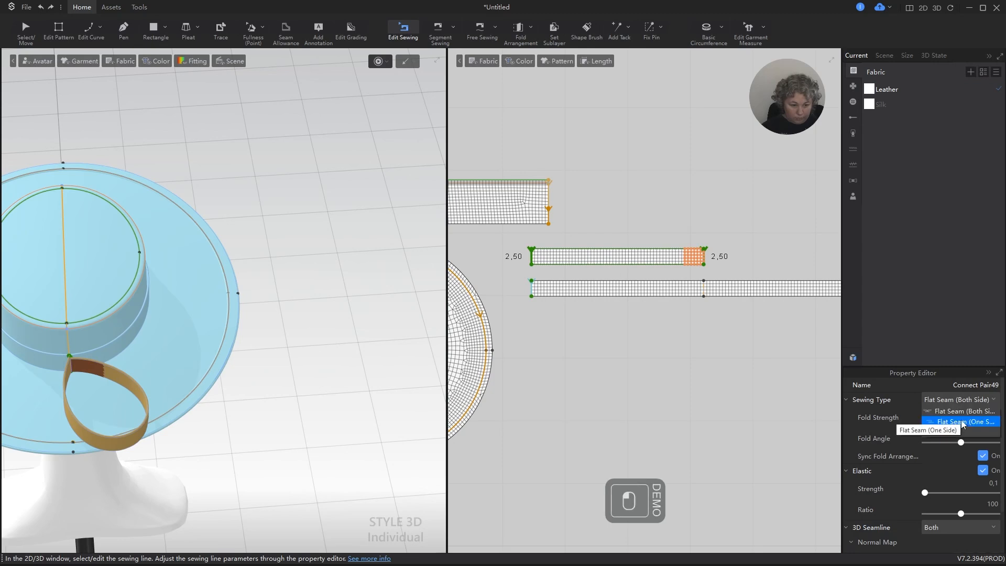
{"action": "left_click", "coordinate": [946, 432]}
Simulate the looped strip briefly while pulling its outer curve away from the crown to open the loop.
{"action": "key", "text": "space"}
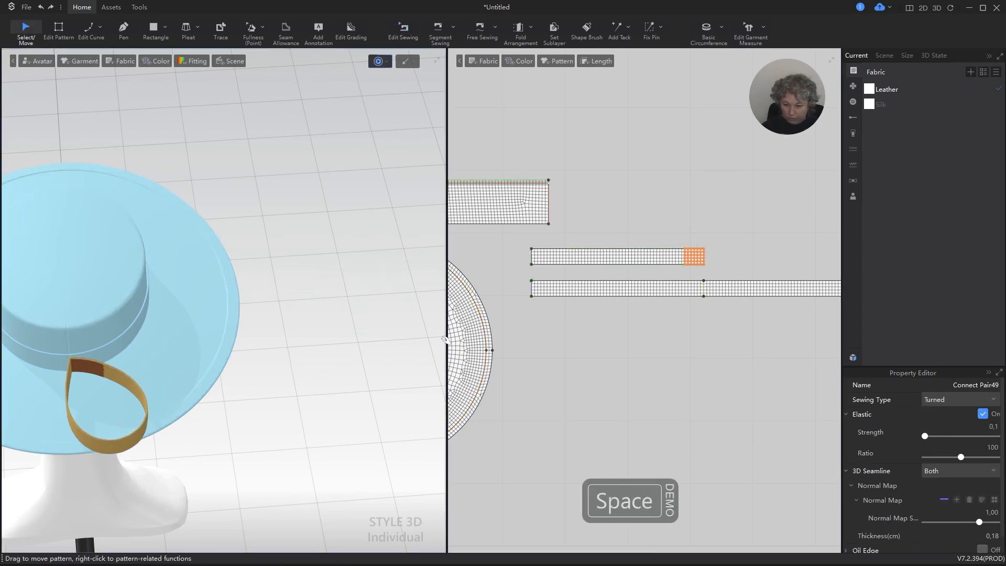
{"action": "left_click_drag", "start_coordinate": [141, 443], "coordinate": [225, 407]}
{"action": "key", "text": "space"}
Remove all fixed pins from the end of the half-length strip.
{"action": "scroll", "coordinate": [611, 243], "scroll_direction": "up", "scroll_amount": 5}
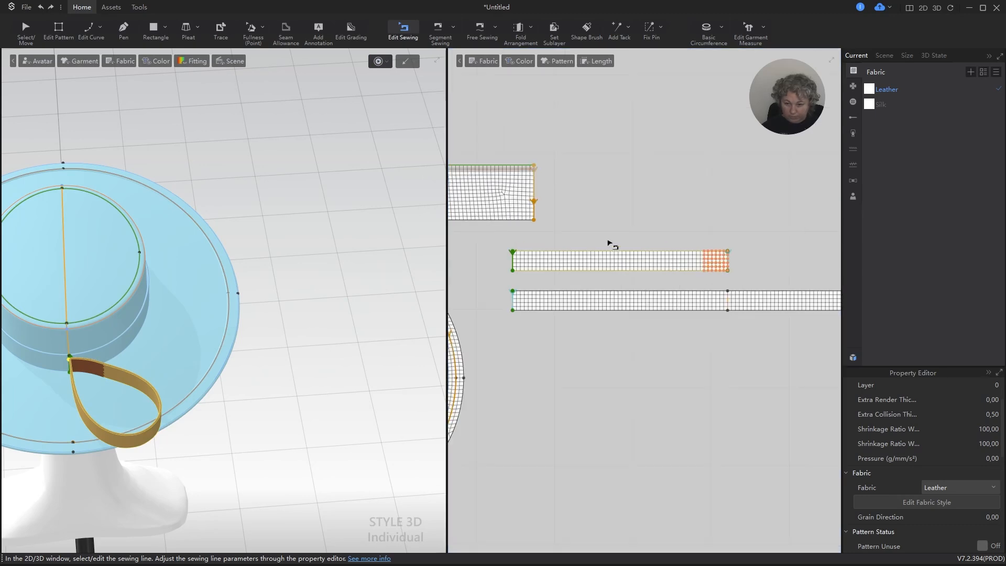
{"action": "key", "text": "a"}
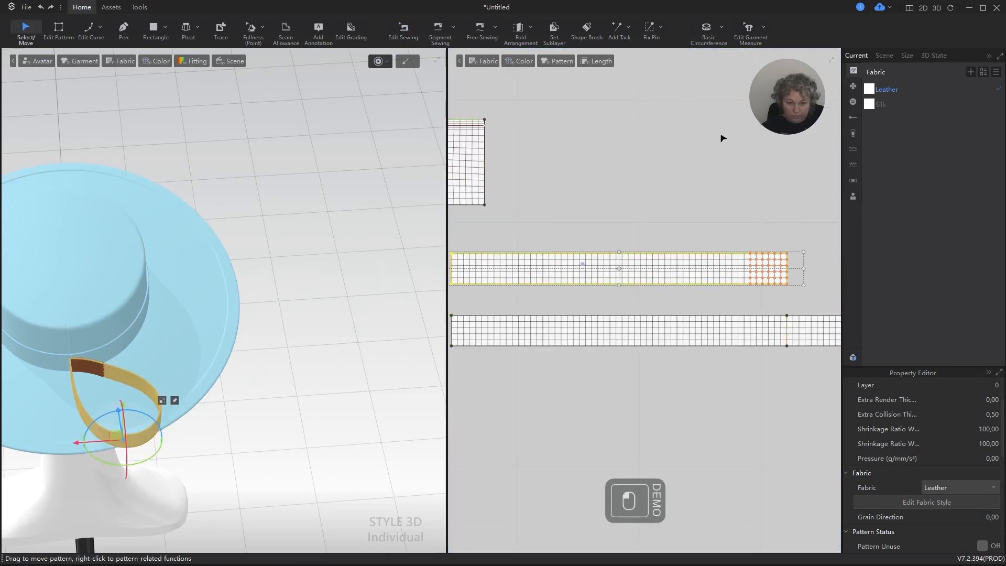
{"action": "left_click", "coordinate": [652, 26]}
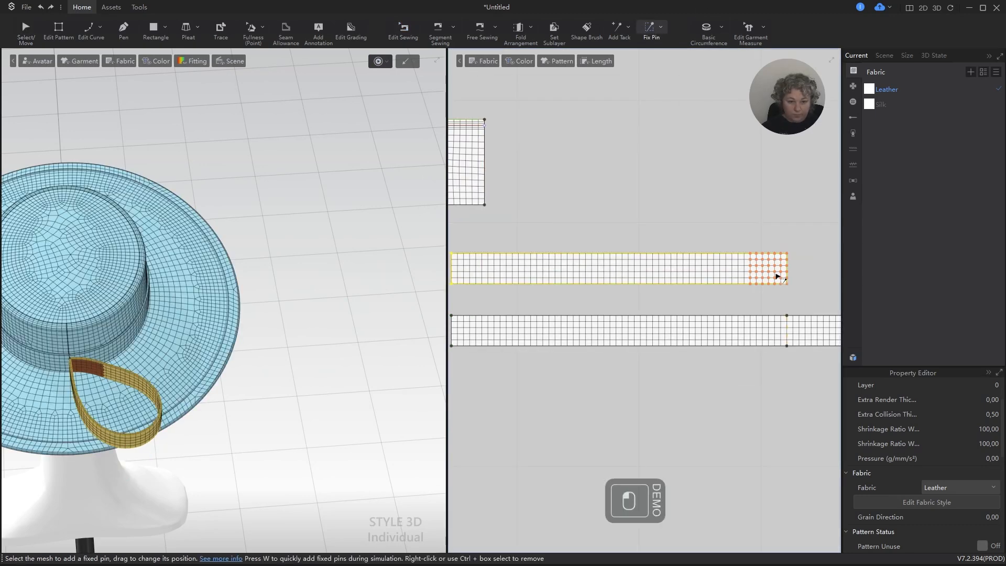
{"action": "right_click", "coordinate": [773, 269]}
{"action": "left_click", "coordinate": [736, 231]}
{"action": "scroll", "coordinate": [328, 294], "scroll_direction": "down", "scroll_amount": 3}
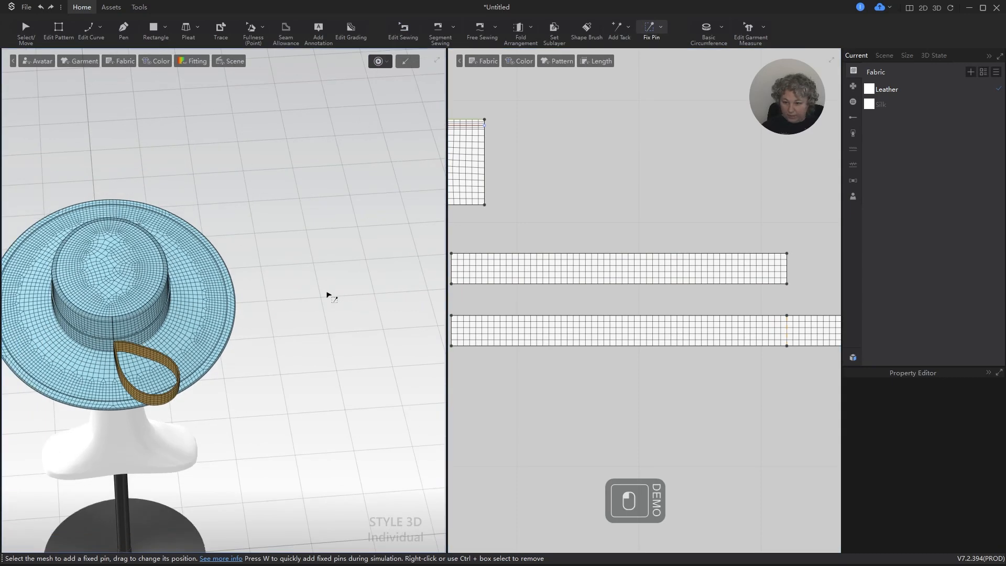
Set the sewing type of the seam between the half-length strip's end and the crown band's starting end to Turned.
{"action": "right_click_drag", "start_coordinate": [328, 294], "coordinate": [299, 310], "text": "alt"}
{"action": "scroll", "coordinate": [155, 253], "scroll_direction": "up", "scroll_amount": 4}
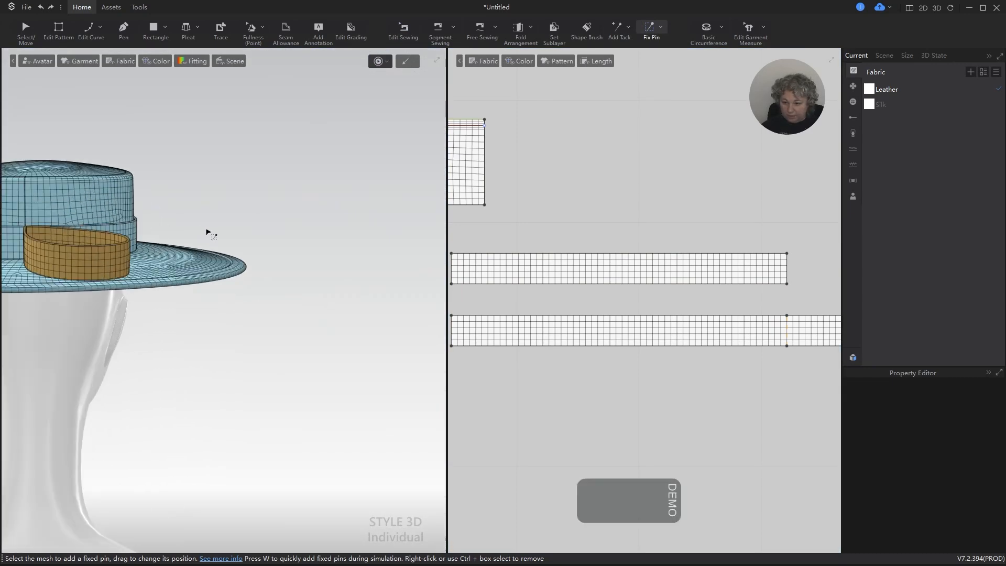
{"action": "right_click_drag", "start_coordinate": [208, 230], "coordinate": [375, 312], "text": "alt"}
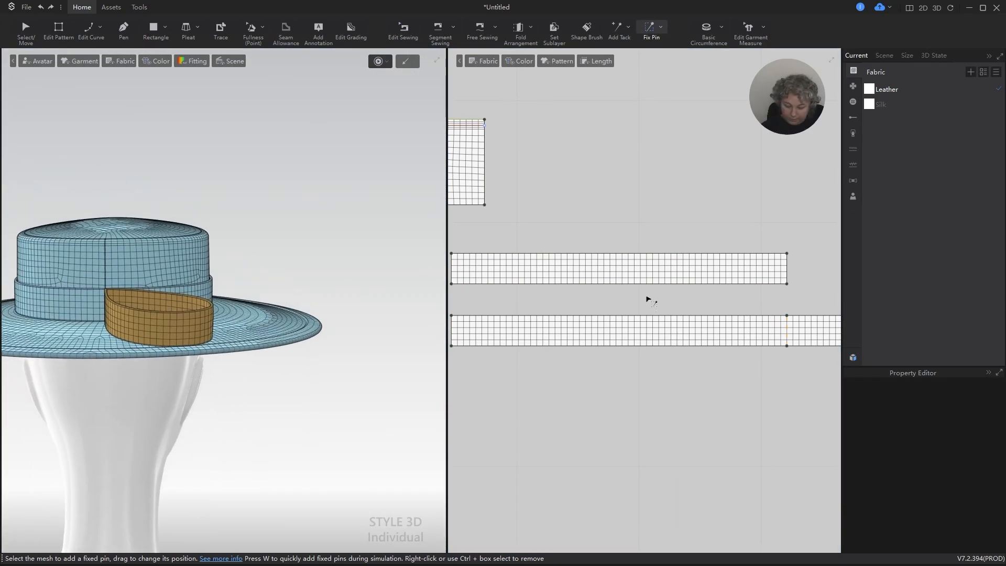
{"action": "key", "text": "b"}
{"action": "scroll", "coordinate": [477, 331], "scroll_direction": "down", "scroll_amount": 2}
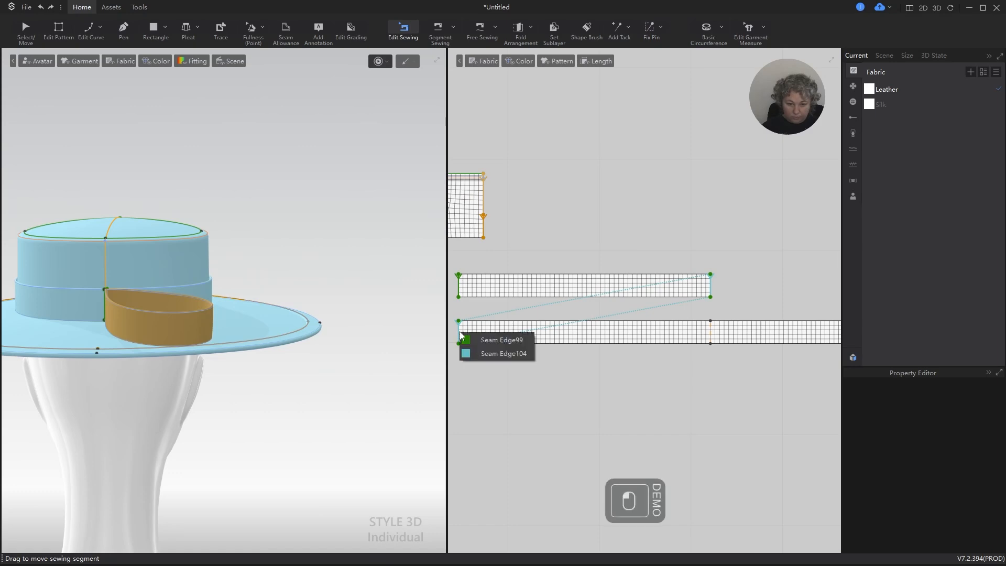
{"action": "left_click", "coordinate": [503, 353]}
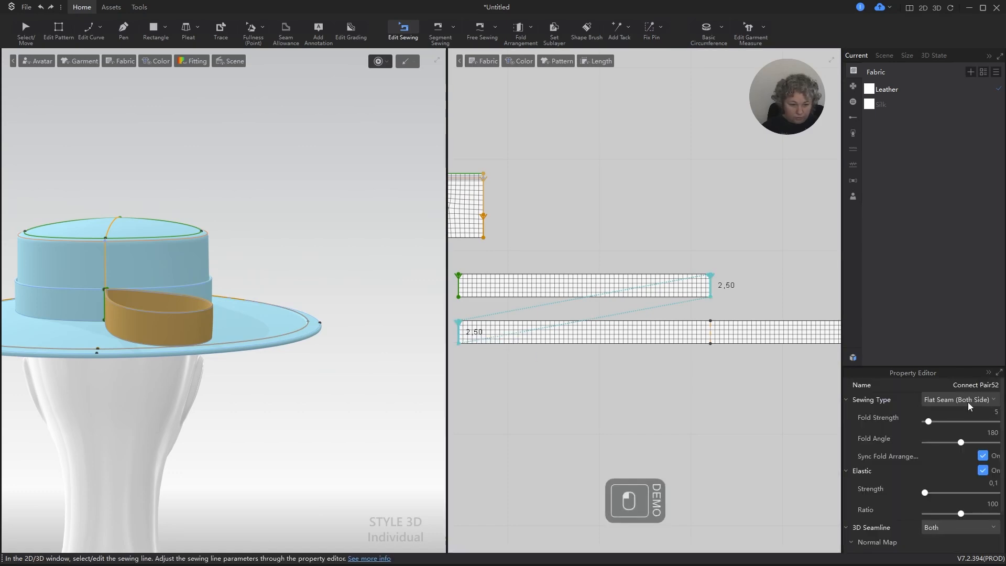
{"action": "left_click", "coordinate": [965, 398]}
{"action": "left_click", "coordinate": [958, 427]}
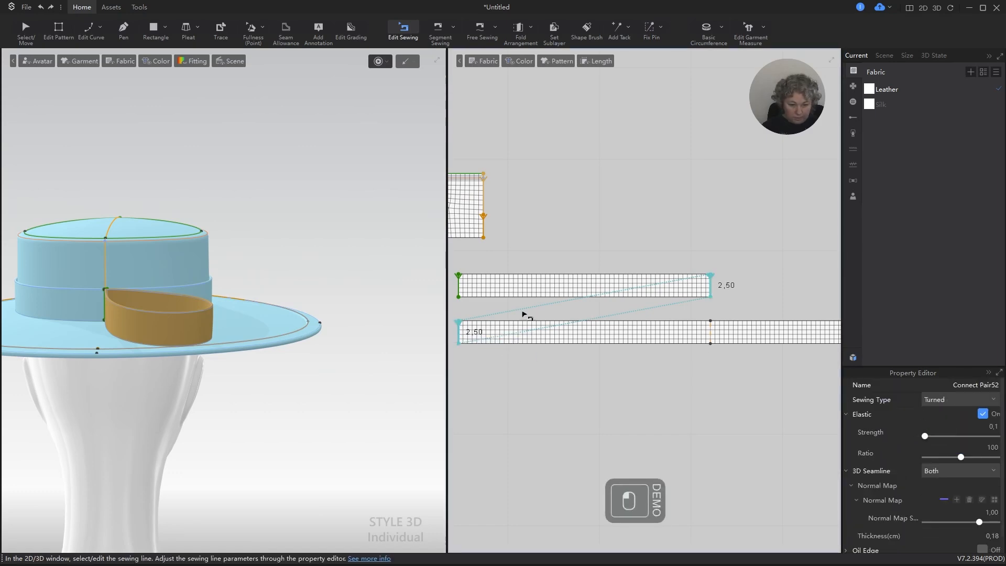
Start the simulation and pull the ribbon loop outward, checking its shape from above.
{"action": "key", "text": "space"}
{"action": "left_click_drag", "start_coordinate": [193, 321], "coordinate": [230, 323]}
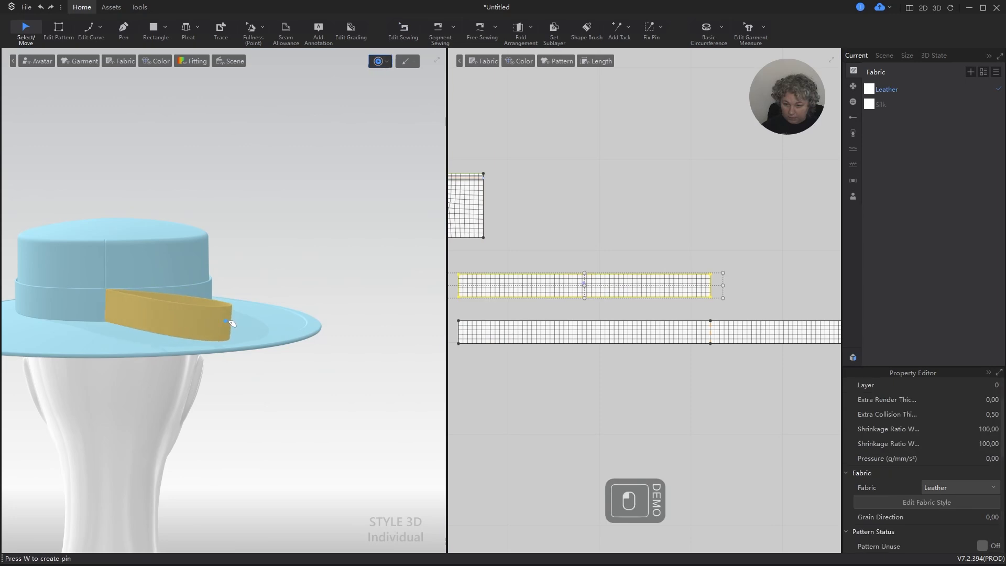
{"action": "scroll", "coordinate": [180, 287], "scroll_direction": "up", "scroll_amount": 5}
{"action": "right_click_drag", "start_coordinate": [178, 284], "coordinate": [222, 197], "text": "alt"}
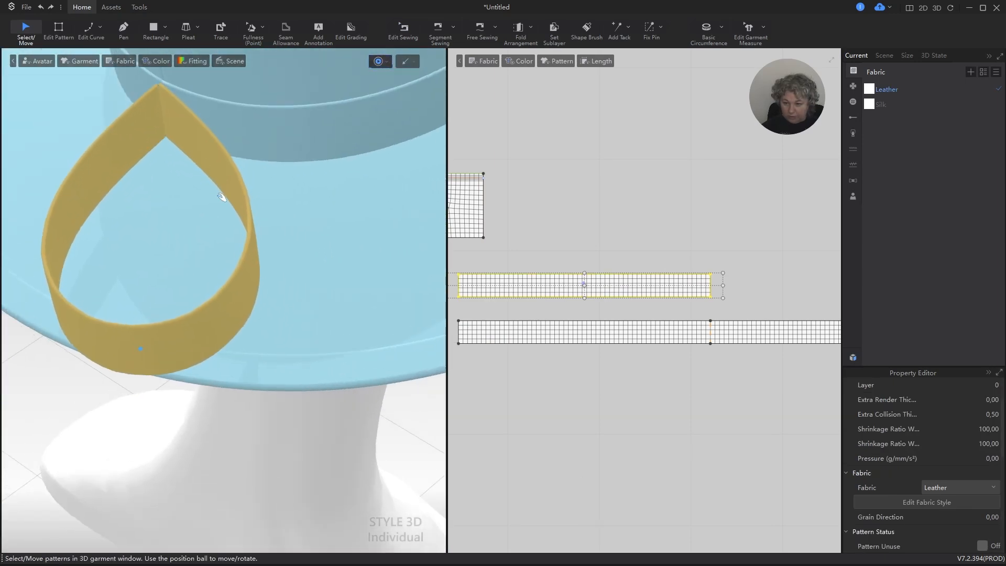
Try adding a point near the middle of the half-length strip's upper edge, and undo it.
{"action": "scroll", "coordinate": [661, 286], "scroll_direction": "down", "scroll_amount": 3}
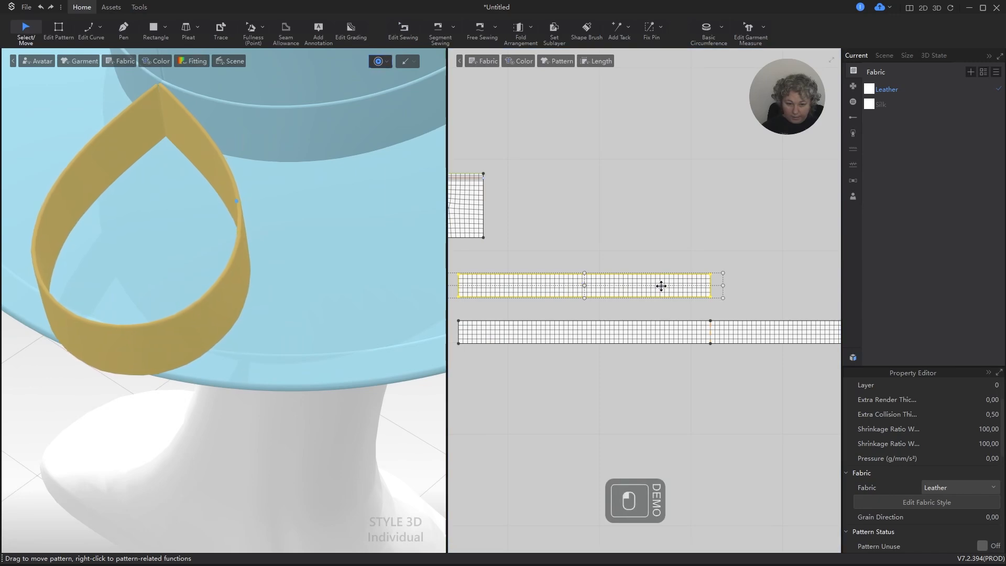
{"action": "scroll", "coordinate": [613, 285], "scroll_direction": "up", "scroll_amount": 3}
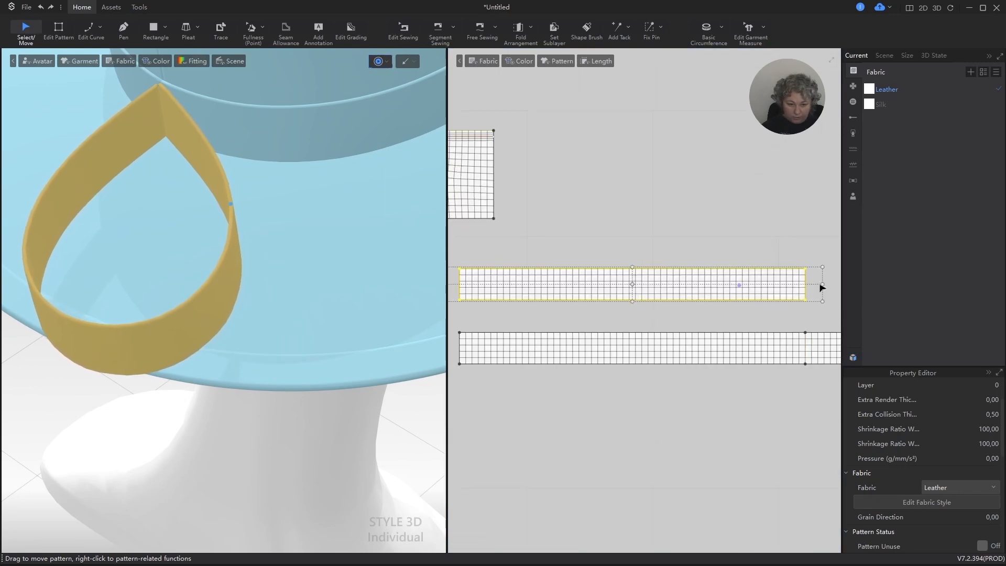
{"action": "scroll", "coordinate": [636, 276], "scroll_direction": "down", "scroll_amount": 1}
{"action": "key", "text": "z"}
{"action": "scroll", "coordinate": [617, 283], "scroll_direction": "up", "scroll_amount": 3}
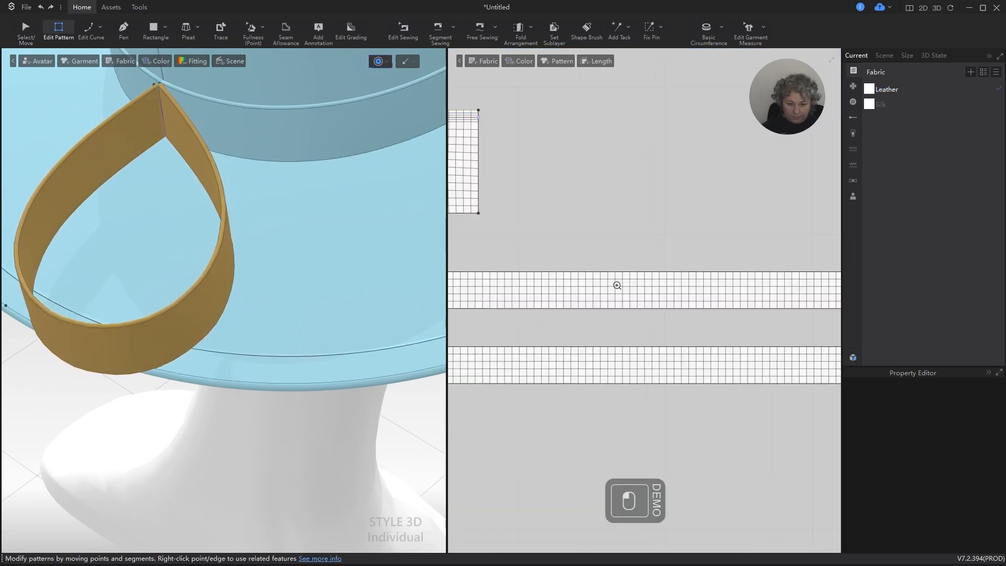
{"action": "scroll", "coordinate": [649, 276], "scroll_direction": "down", "scroll_amount": 2}
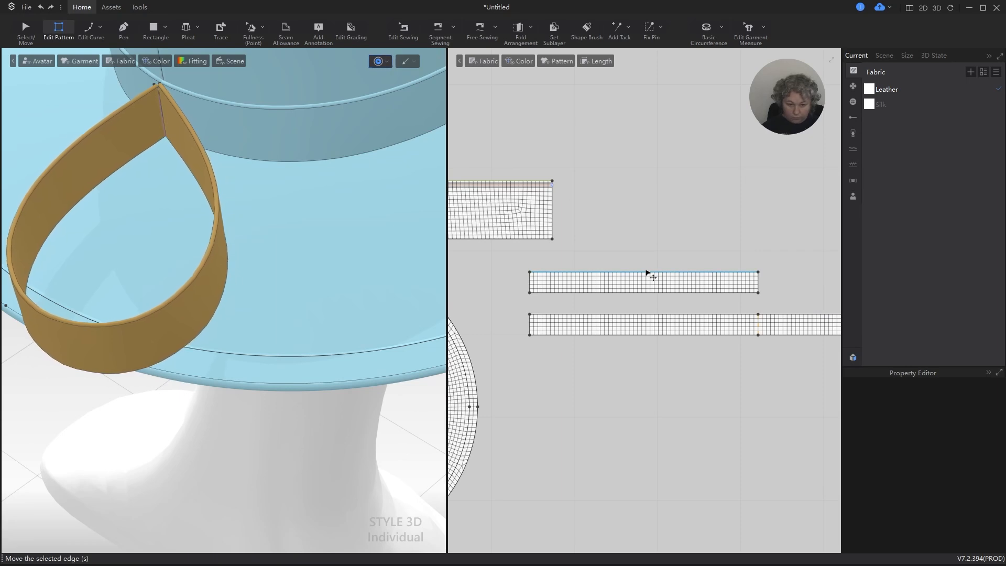
{"action": "key", "text": "x"}
{"action": "left_click", "coordinate": [644, 272]}
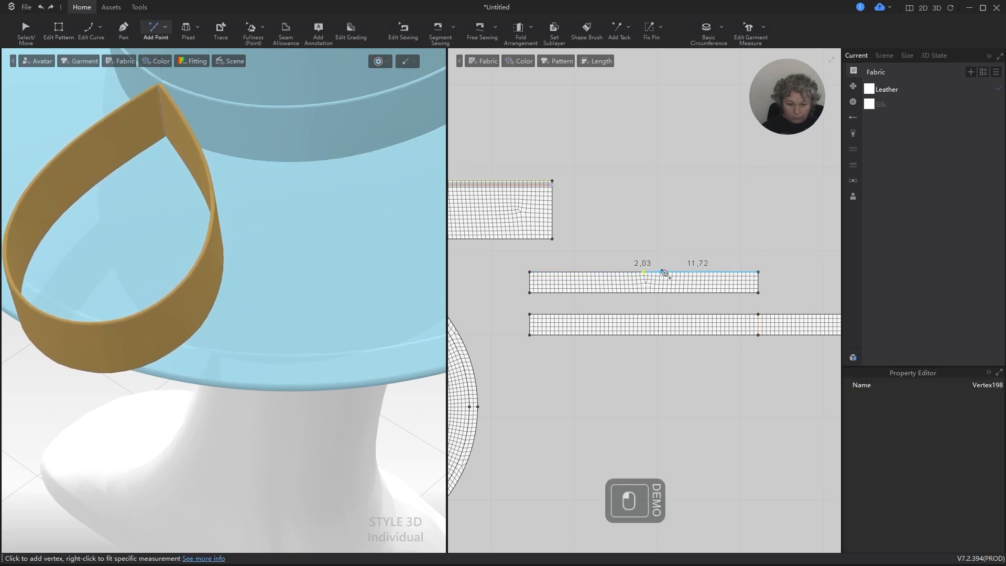
{"action": "key", "text": "ctrl+z"}
Try scaling the half-length strip to a 16 cm width about its centre, simulate it, and undo the scaling.
{"action": "key", "text": "a"}
{"action": "left_click", "coordinate": [644, 283]}
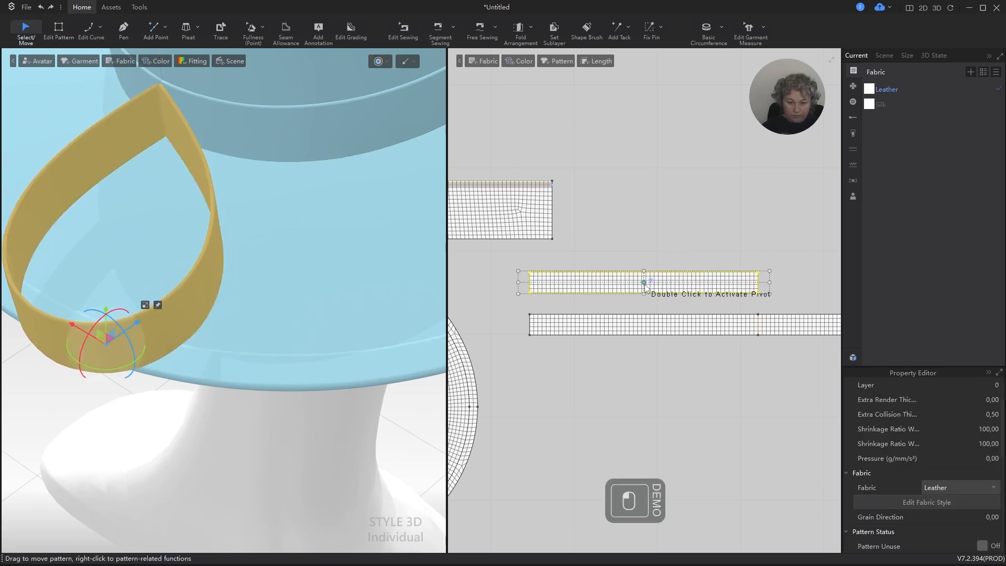
{"action": "left_click_drag", "start_coordinate": [769, 283], "coordinate": [736, 280]}
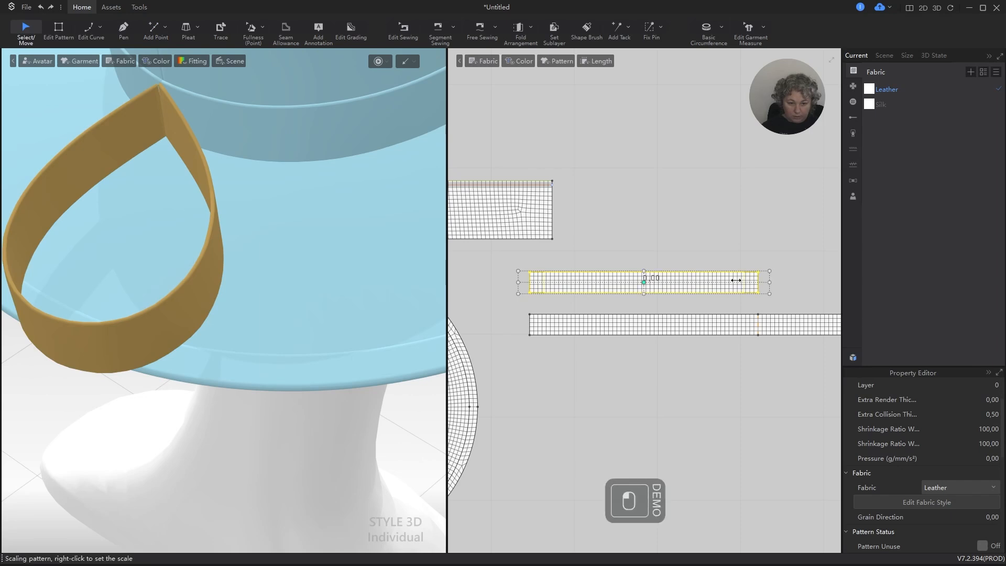
{"action": "right_click", "coordinate": [691, 285], "text": "alt"}
{"action": "left_click", "coordinate": [552, 292]}
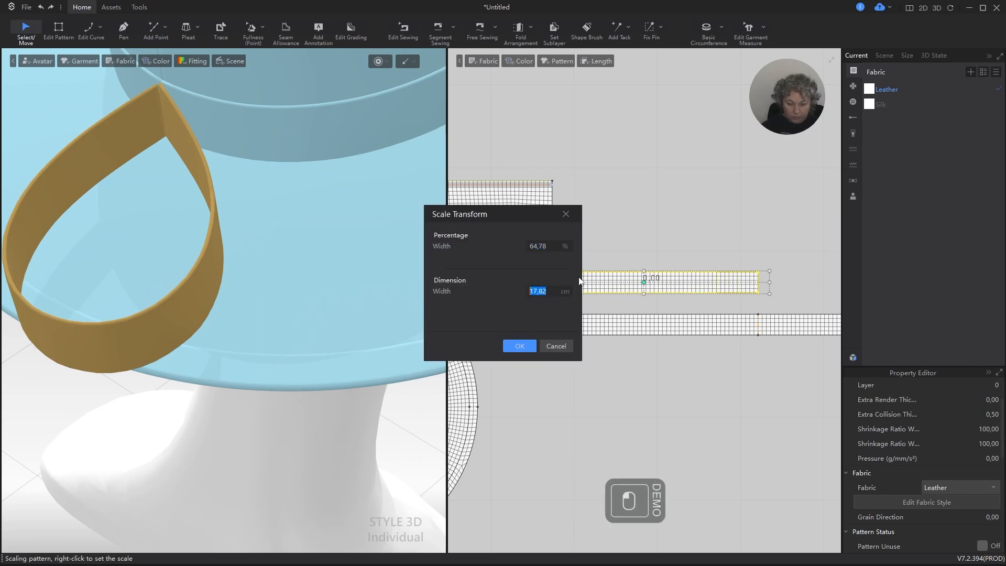
{"action": "type", "text": "16"}
{"action": "key", "text": "Return"}
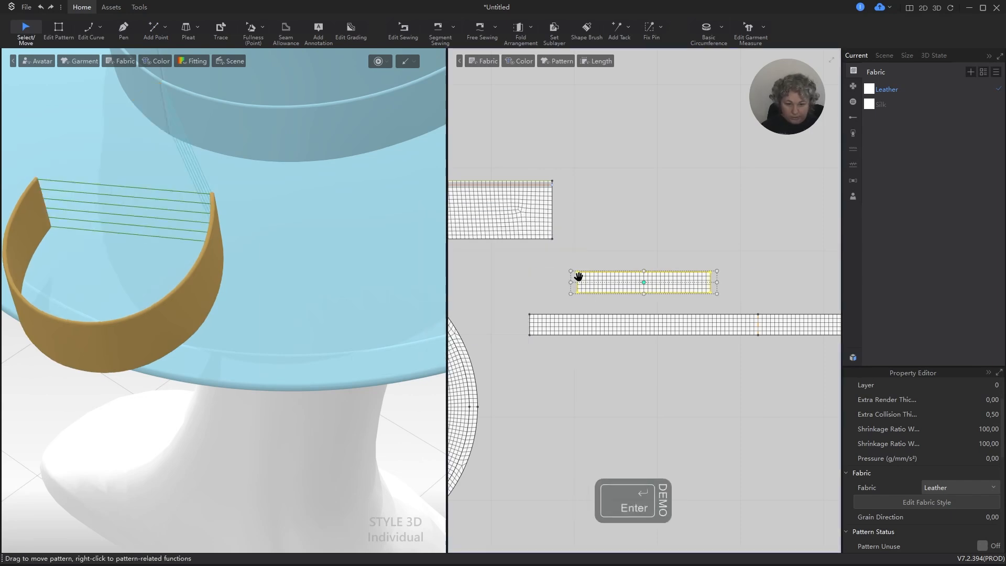
{"action": "key", "text": "space"}
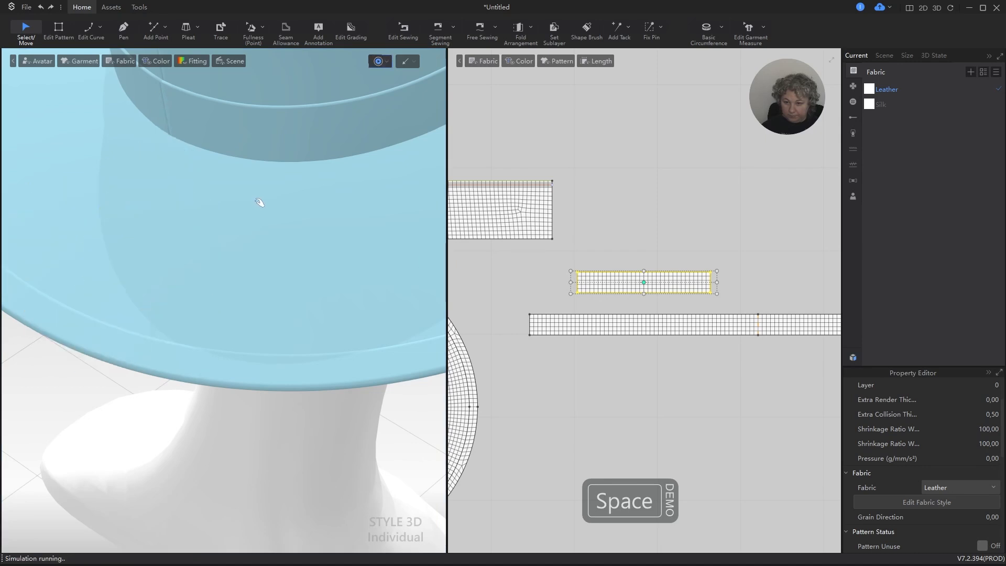
{"action": "key", "text": "ctrl+z"}
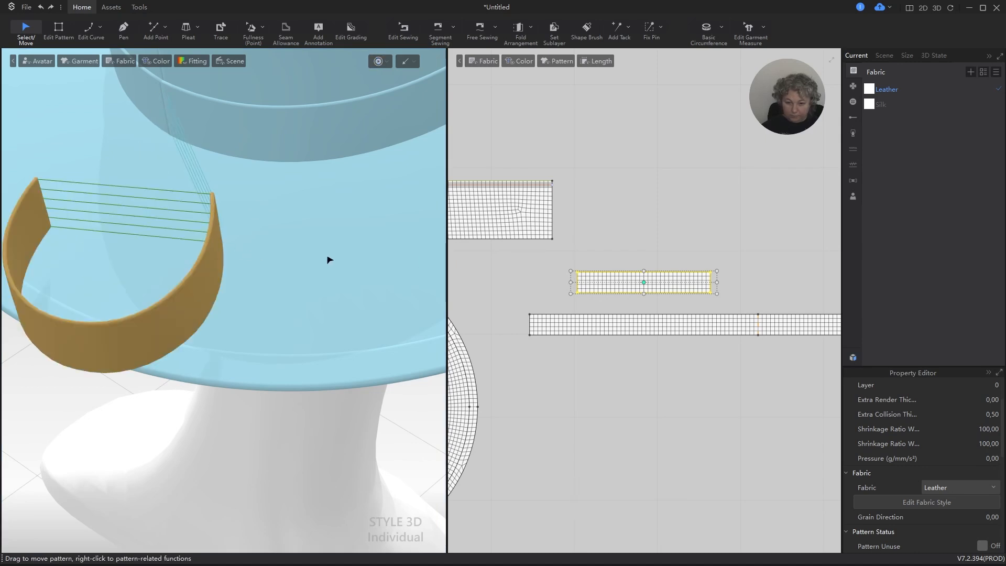
{"action": "key", "text": "ctrl+z"}
Scale the loop strip to a 25 cm width from its starting end and simulate it.
{"action": "left_click", "coordinate": [566, 241]}
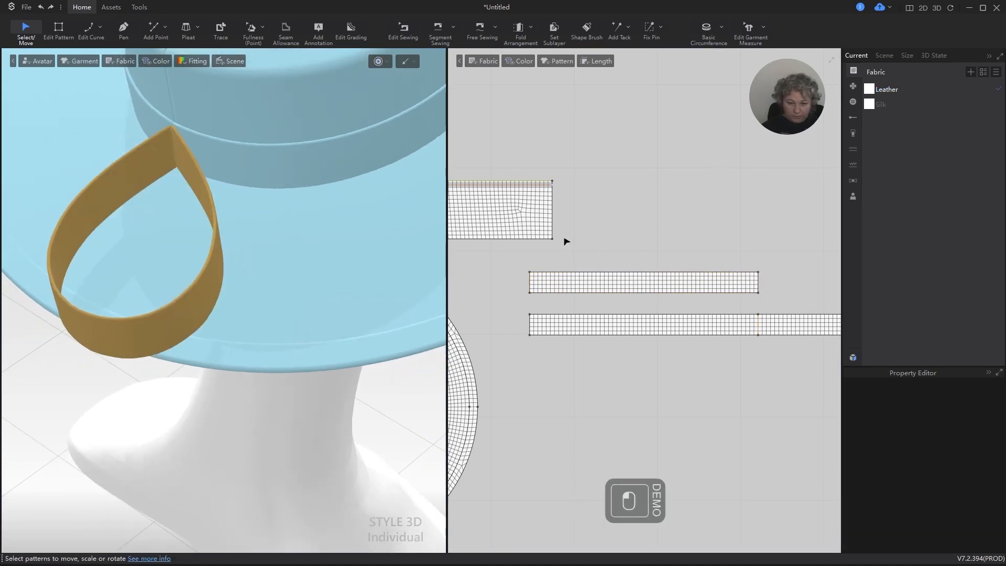
{"action": "left_click", "coordinate": [146, 166]}
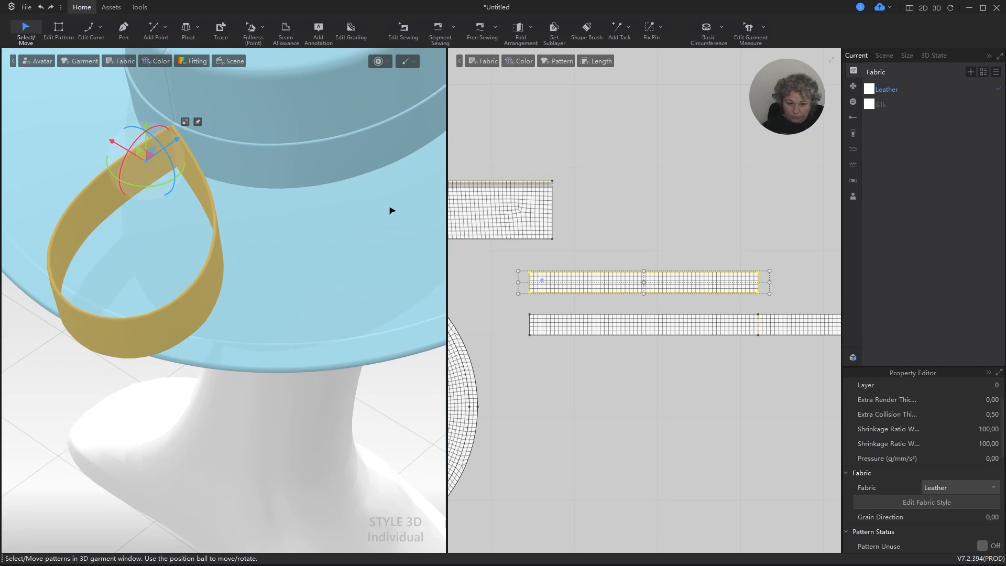
{"action": "left_click_drag", "start_coordinate": [517, 283], "coordinate": [536, 285]}
{"action": "right_click", "coordinate": [535, 285]}
{"action": "type", "text": "25"}
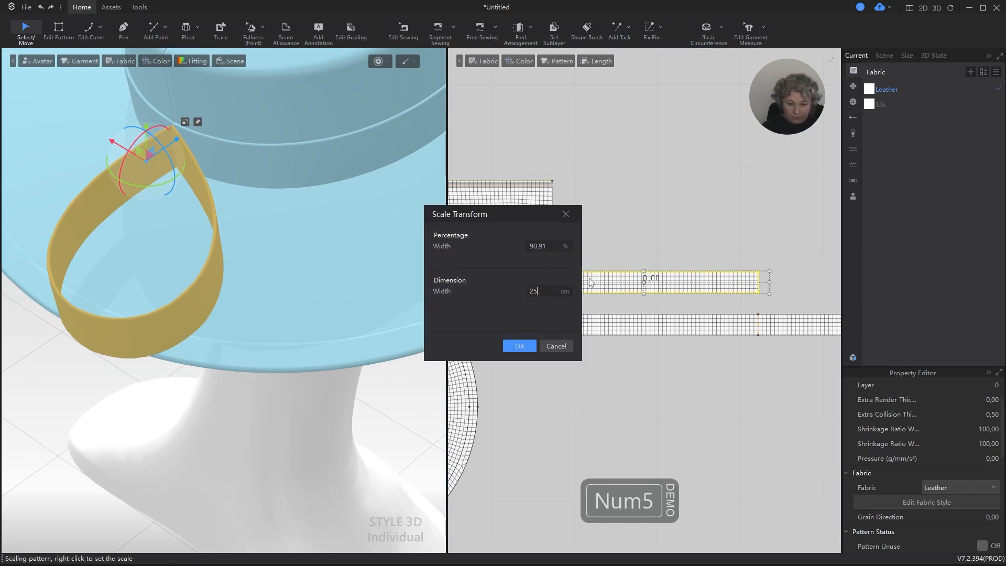
{"action": "key", "text": "Return"}
{"action": "key", "text": "space"}
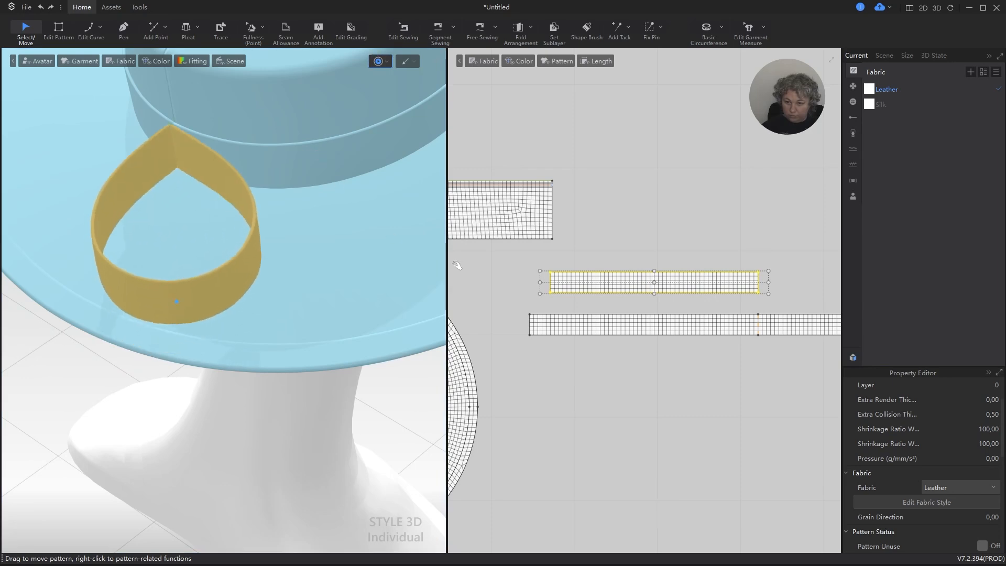
Scale the loop strip to a 23 cm width from its starting end, and simulate it briefly to close the loop.
{"action": "left_click_drag", "start_coordinate": [540, 282], "coordinate": [554, 285]}
{"action": "right_click", "coordinate": [554, 286]}
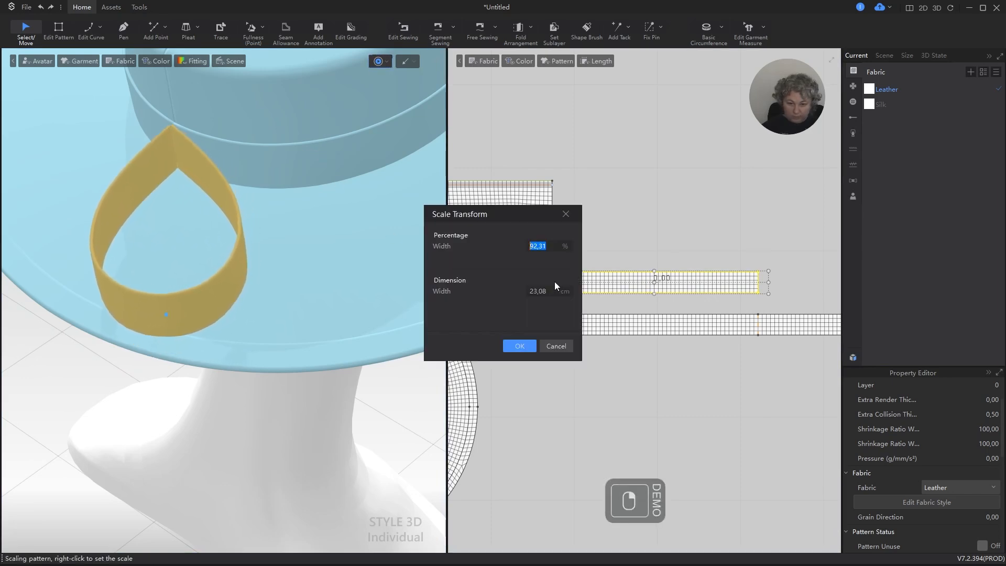
{"action": "type", "text": "25"}
{"action": "key", "text": "Return"}
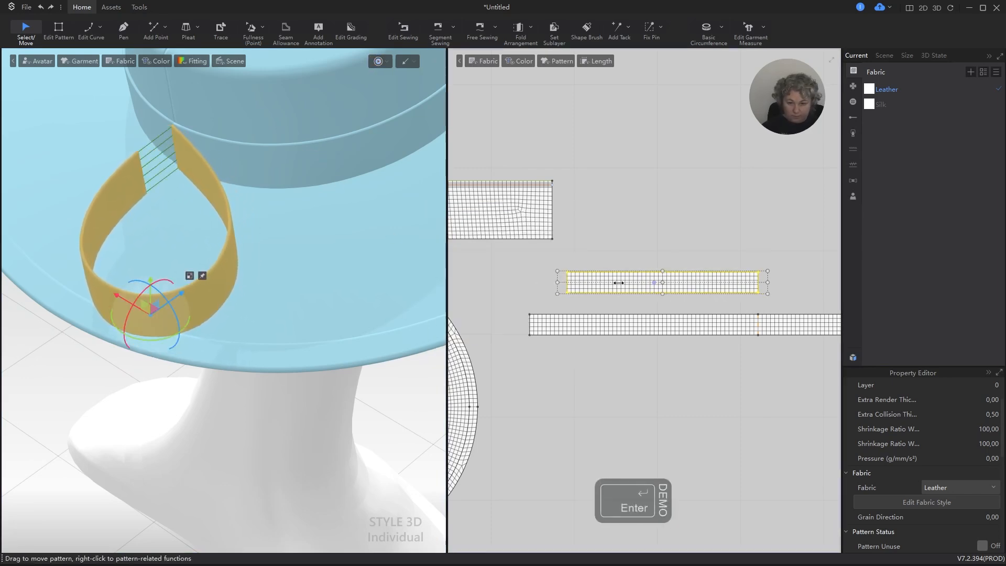
{"action": "key", "text": "space"}
{"action": "key", "text": "space"}
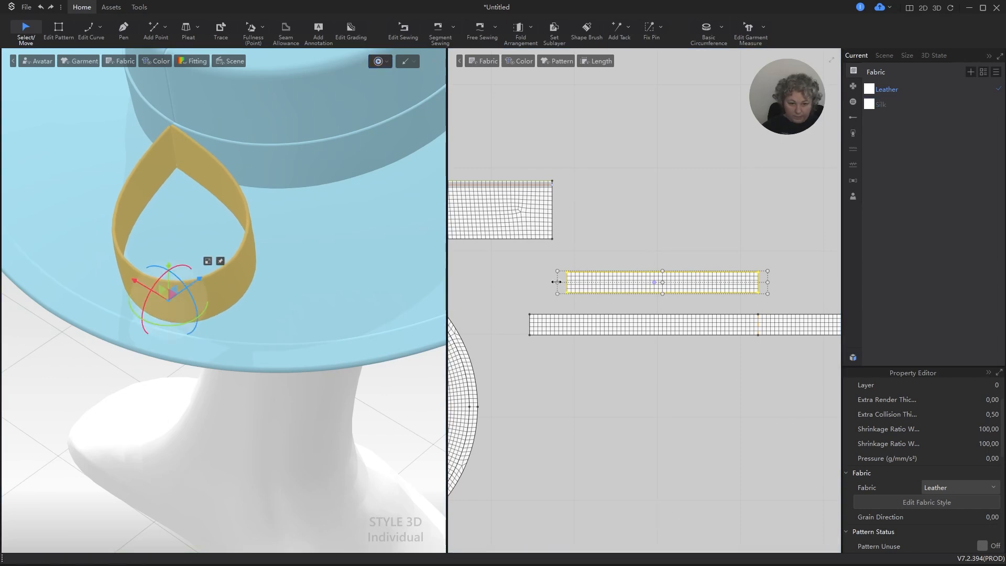
Scale the loop strip to a 20 cm width from its starting end, simulate it, and undo the simulation.
{"action": "left_click_drag", "start_coordinate": [556, 282], "coordinate": [578, 286]}
{"action": "right_click", "coordinate": [578, 285]}
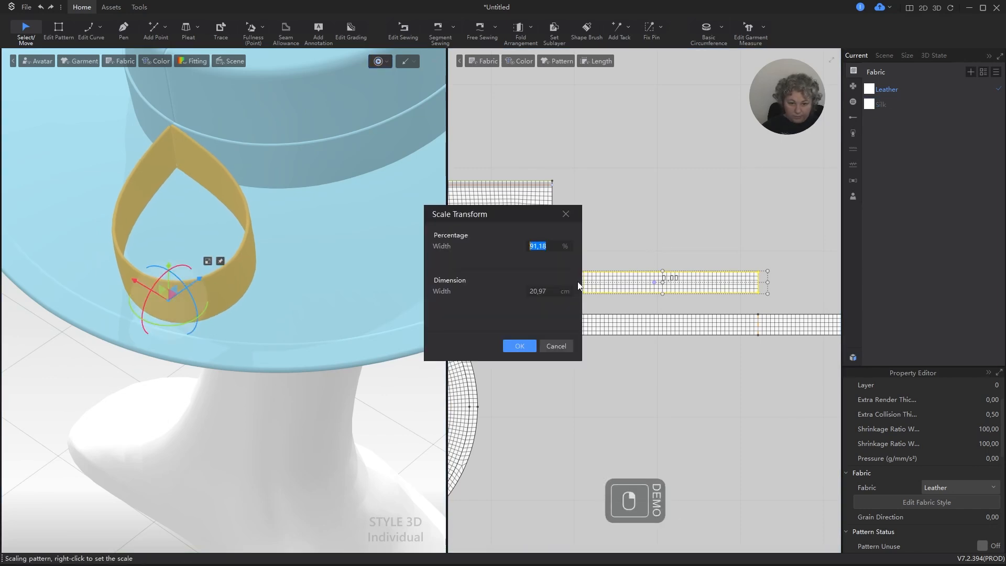
{"action": "left_click", "coordinate": [549, 294]}
{"action": "type", "text": "20"}
{"action": "key", "text": "Return"}
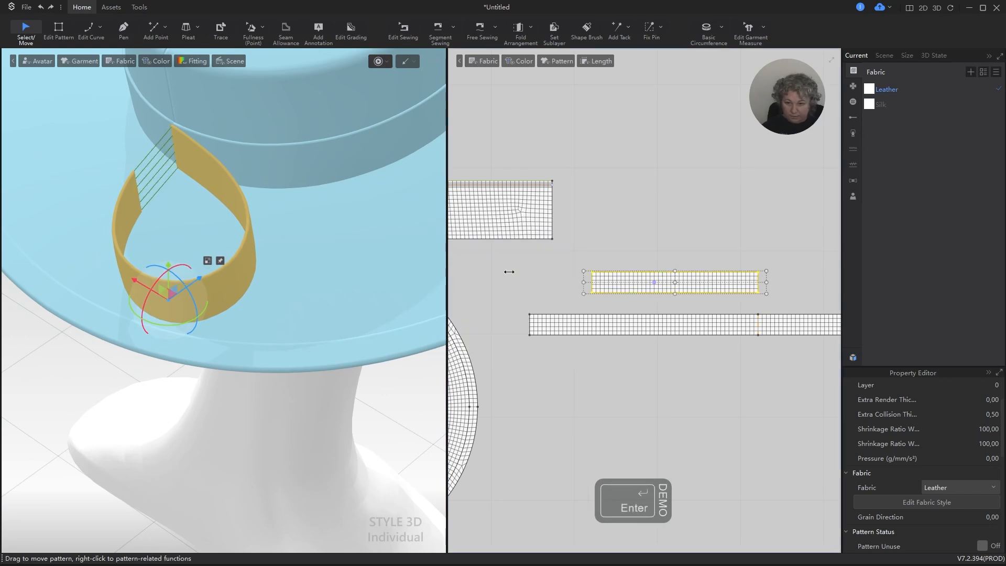
{"action": "key", "text": "space"}
{"action": "key", "text": "ctrl+z"}
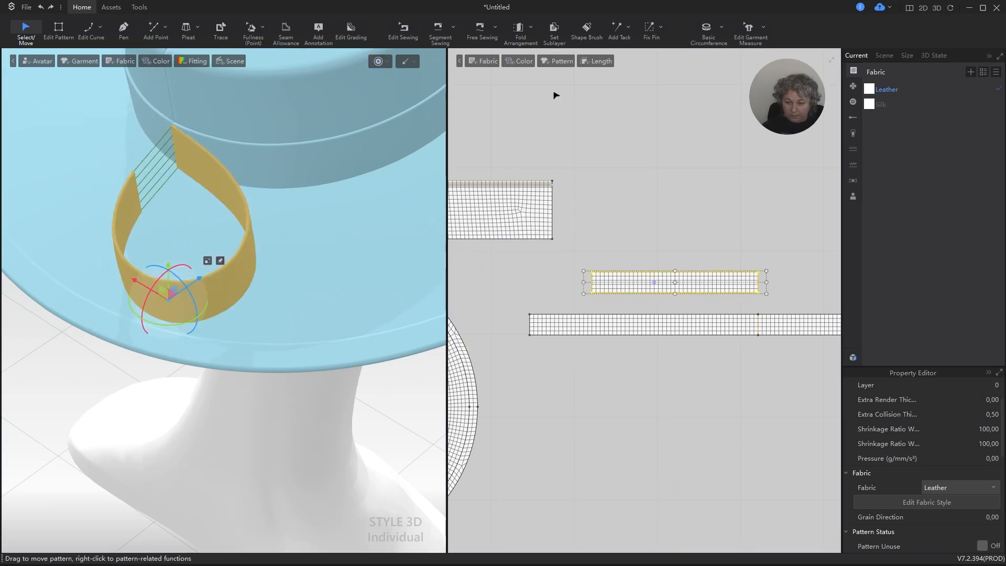
Add fixed pins along the loop strip's end edge at the hat seam, test the simulation, and undo that simulation.
{"action": "left_click", "coordinate": [651, 29]}
{"action": "left_click", "coordinate": [765, 298]}
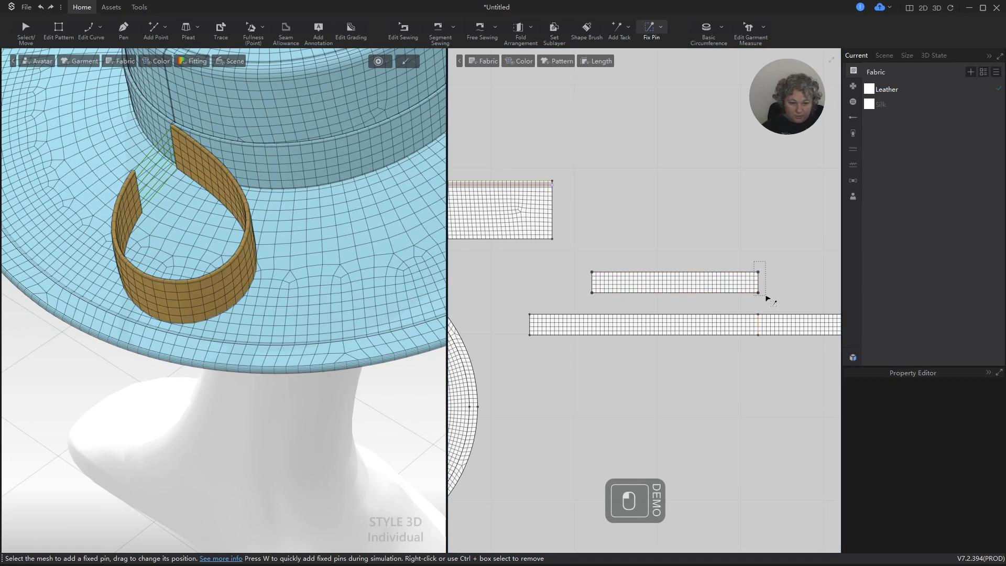
{"action": "key", "text": "space"}
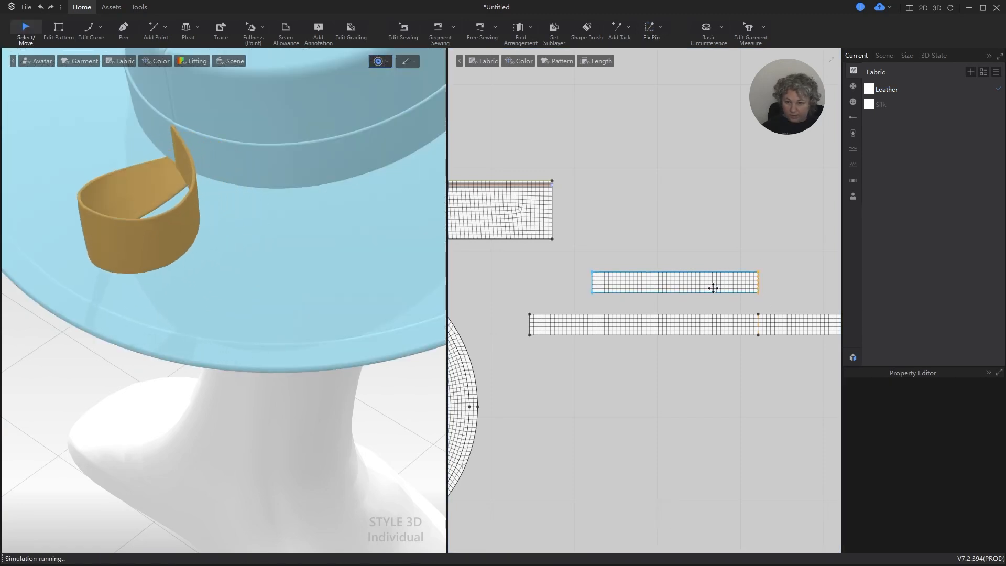
{"action": "key", "text": "ctrl+z"}
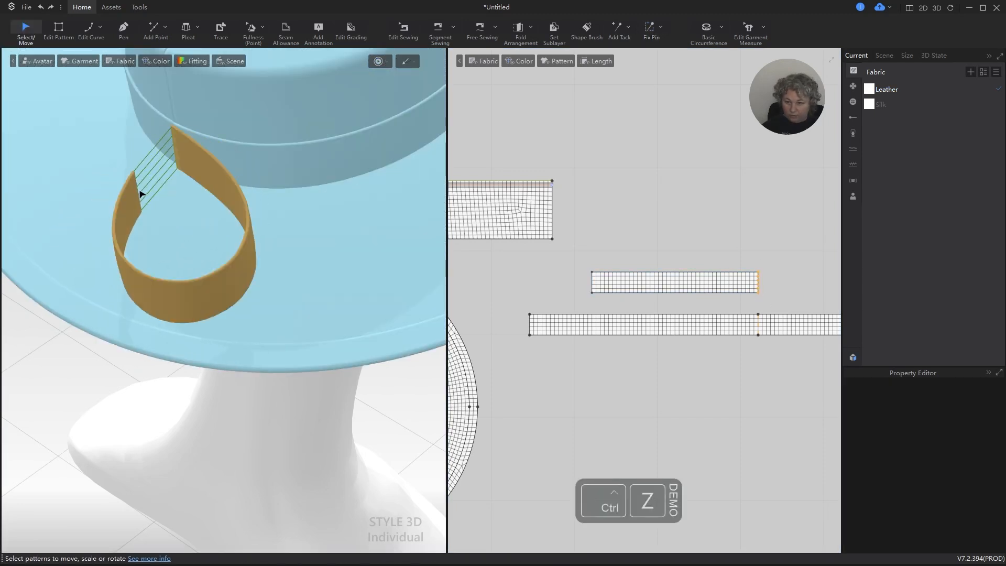
Try simulating the pinned strip and pulling it around in 3D to reshape the loop beside the hat band.
{"action": "key", "text": "space"}
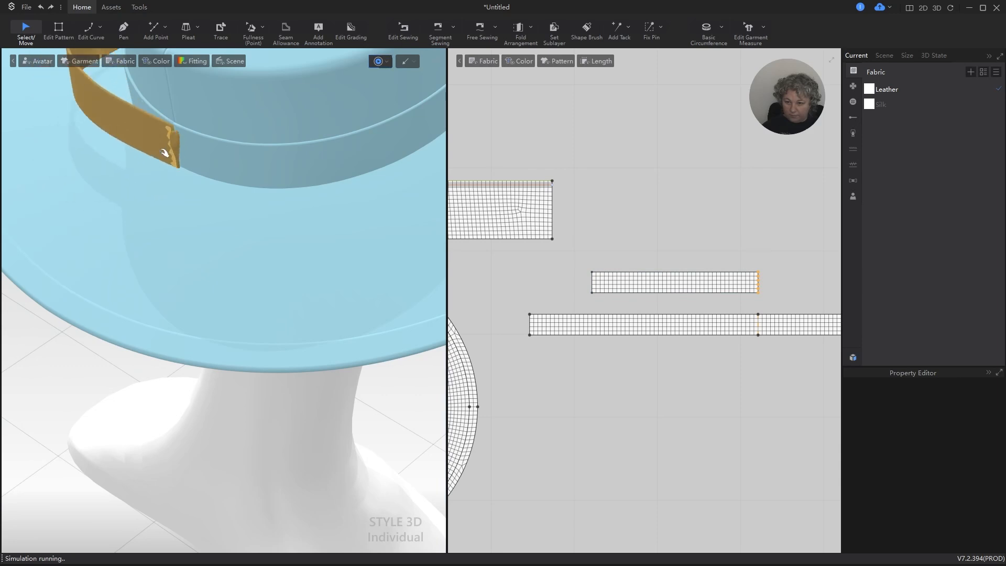
{"action": "right_click_drag", "start_coordinate": [164, 152], "coordinate": [321, 179]}
{"action": "left_click_drag", "start_coordinate": [436, 283], "coordinate": [427, 45], "text": "alt"}
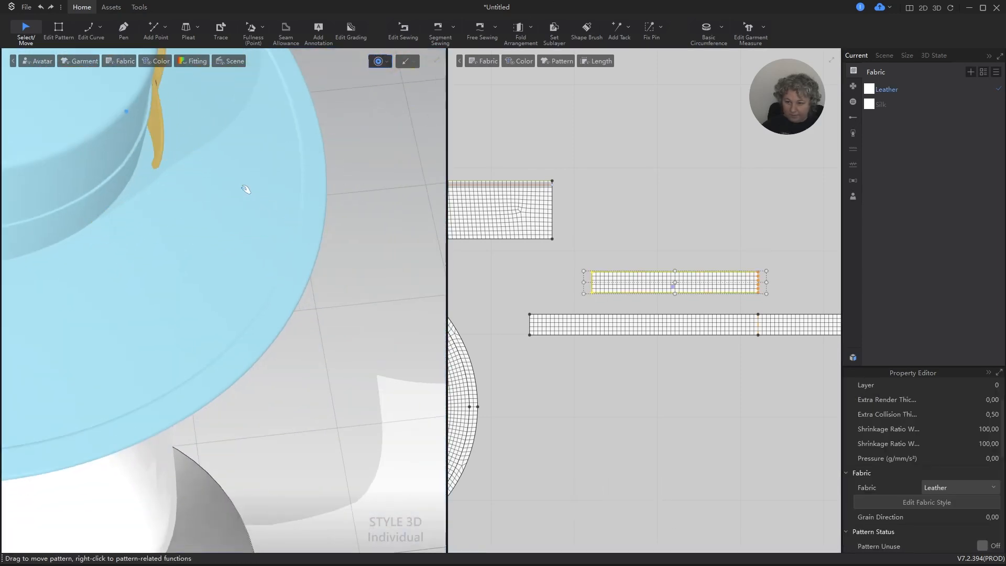
{"action": "left_click_drag", "start_coordinate": [162, 119], "coordinate": [474, 164]}
{"action": "left_click_drag", "start_coordinate": [204, 90], "coordinate": [563, 155]}
{"action": "right_click_drag", "start_coordinate": [381, 160], "coordinate": [266, 176]}
{"action": "left_click_drag", "start_coordinate": [314, 176], "coordinate": [354, 375], "text": "alt"}
{"action": "left_click_drag", "start_coordinate": [275, 271], "coordinate": [152, 274]}
{"action": "left_click_drag", "start_coordinate": [228, 262], "coordinate": [563, 270]}
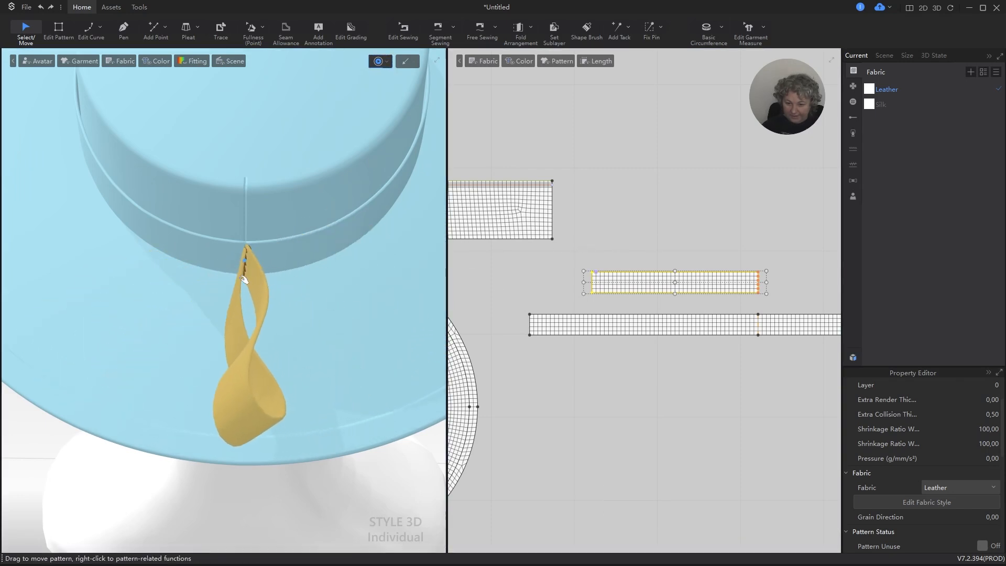
{"action": "left_click_drag", "start_coordinate": [234, 266], "coordinate": [718, 276]}
{"action": "left_click_drag", "start_coordinate": [245, 318], "coordinate": [601, 283]}
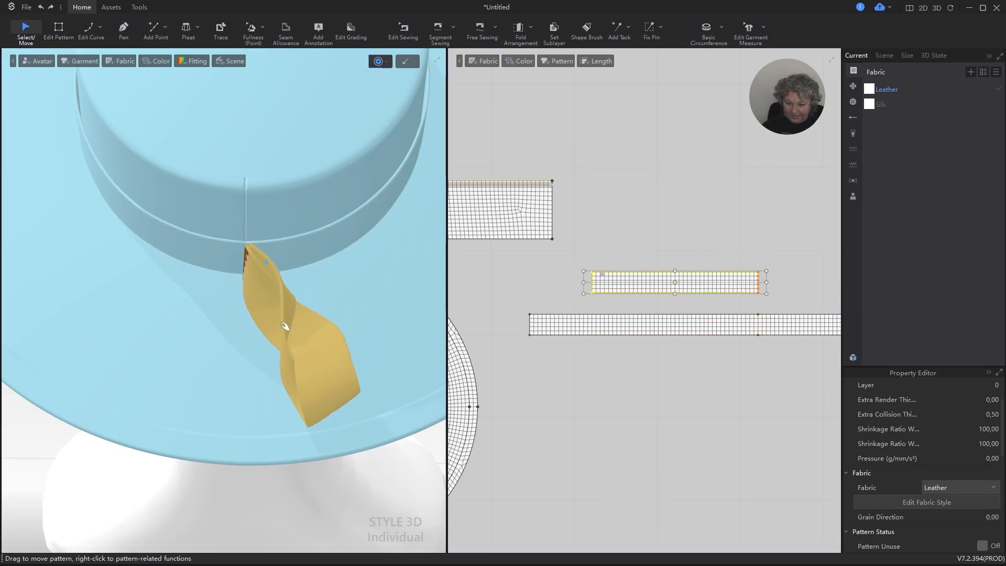
{"action": "left_click_drag", "start_coordinate": [286, 328], "coordinate": [810, 303]}
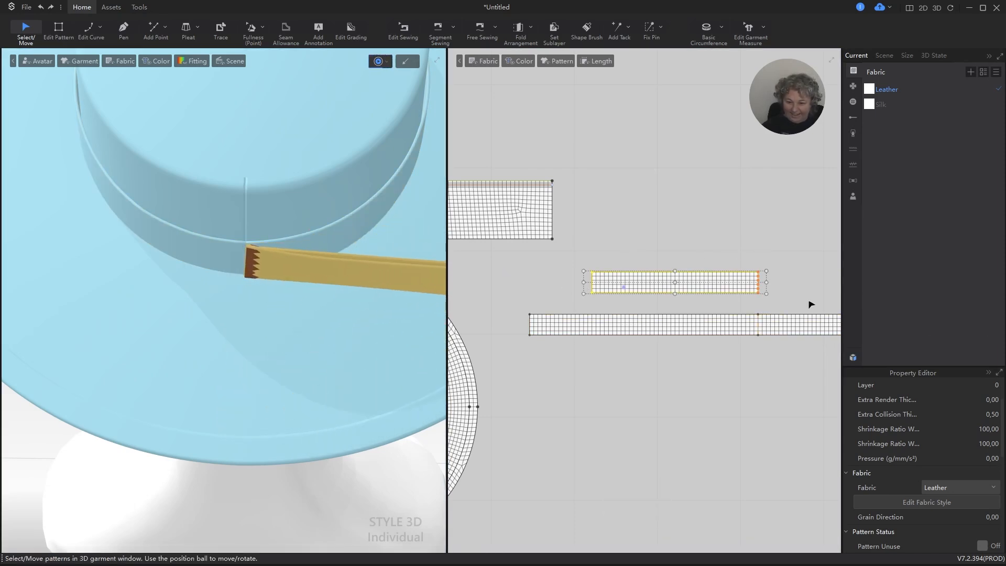
Undo the pulling and simulation of the strip back to the open, unsimulated loop.
{"action": "scroll", "coordinate": [229, 322], "scroll_direction": "down", "scroll_amount": 3}
{"action": "right_click_drag", "start_coordinate": [220, 349], "coordinate": [297, 321], "text": "alt"}
{"action": "key", "text": "ctrl+z"}
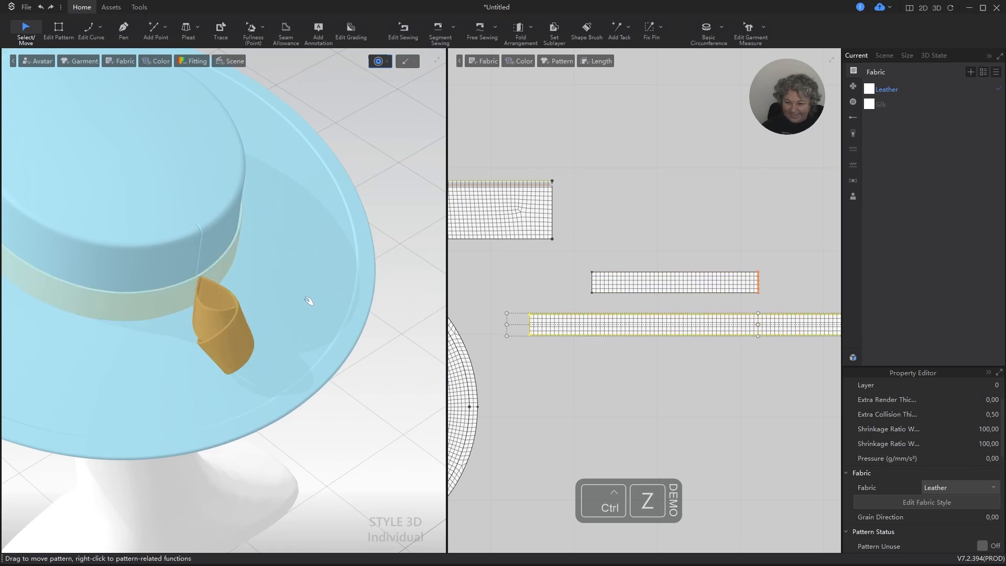
{"action": "scroll", "coordinate": [255, 362], "scroll_direction": "up", "scroll_amount": 4}
{"action": "mouse_move", "coordinate": [256, 365]}
{"action": "right_mouse_down", "text": "alt"}
{"action": "mouse_move", "coordinate": [330, 324]}
{"action": "mouse_move", "coordinate": [252, 359]}
{"action": "right_mouse_up", "text": "alt"}
{"action": "key", "text": "ctrl+z"}
{"action": "key", "text": "ctrl+z"}
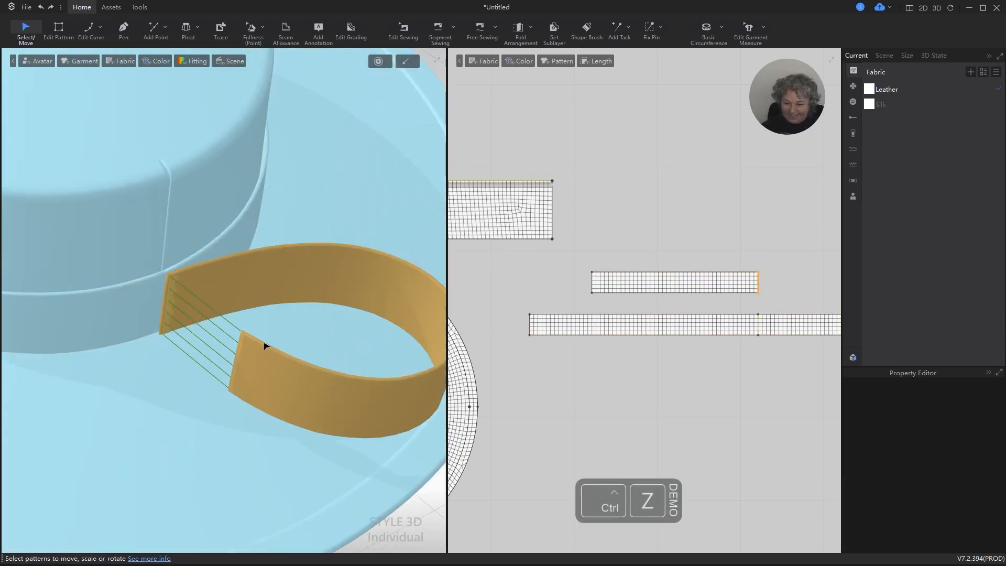
Move the loop strip's unpinned end edge 1 cm outward and simulate the loop.
{"action": "scroll", "coordinate": [555, 276], "scroll_direction": "up", "scroll_amount": 4}
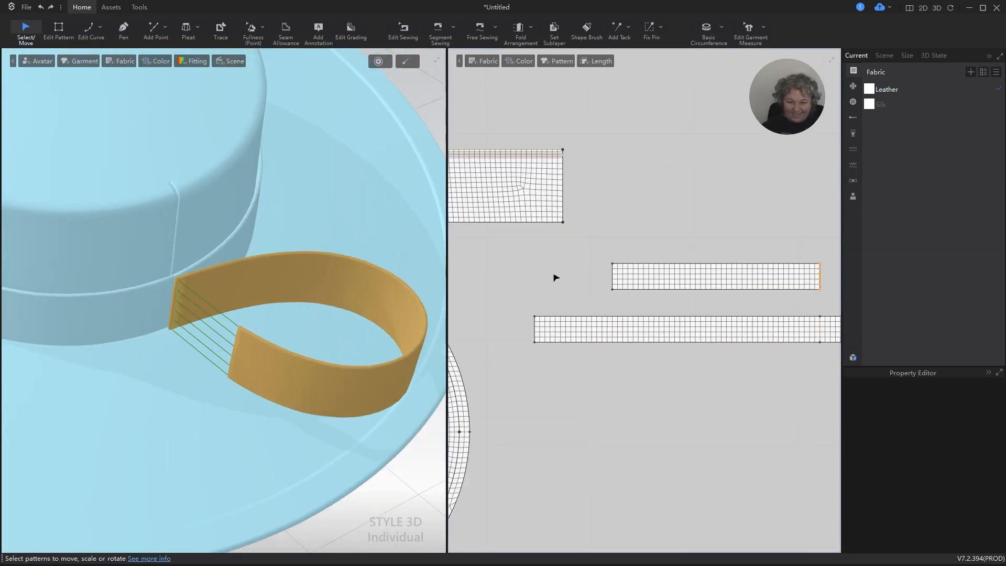
{"action": "key", "text": "z"}
{"action": "left_click", "coordinate": [643, 277]}
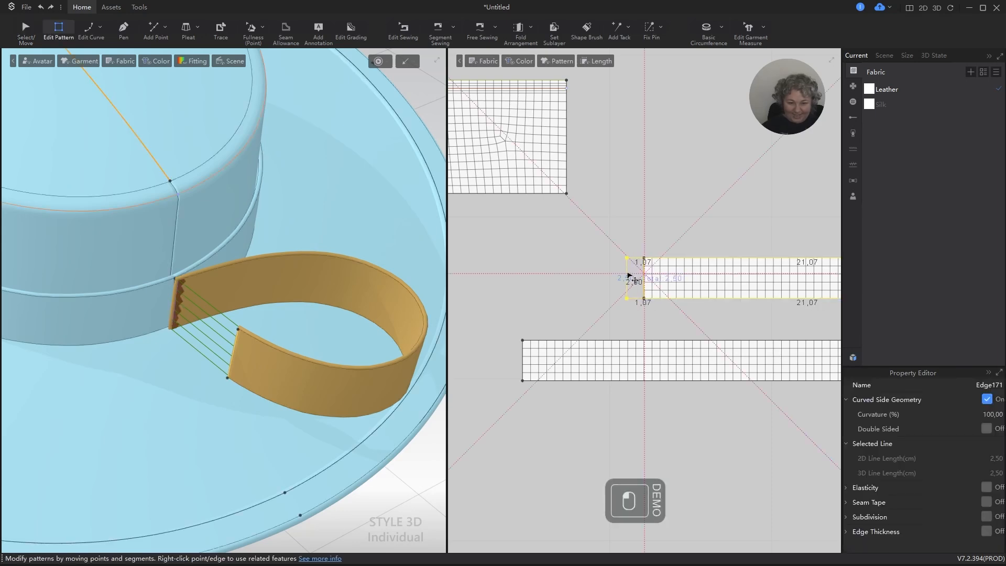
{"action": "right_click", "coordinate": [628, 273], "text": "shift"}
{"action": "type", "text": "1"}
{"action": "key", "text": "Return"}
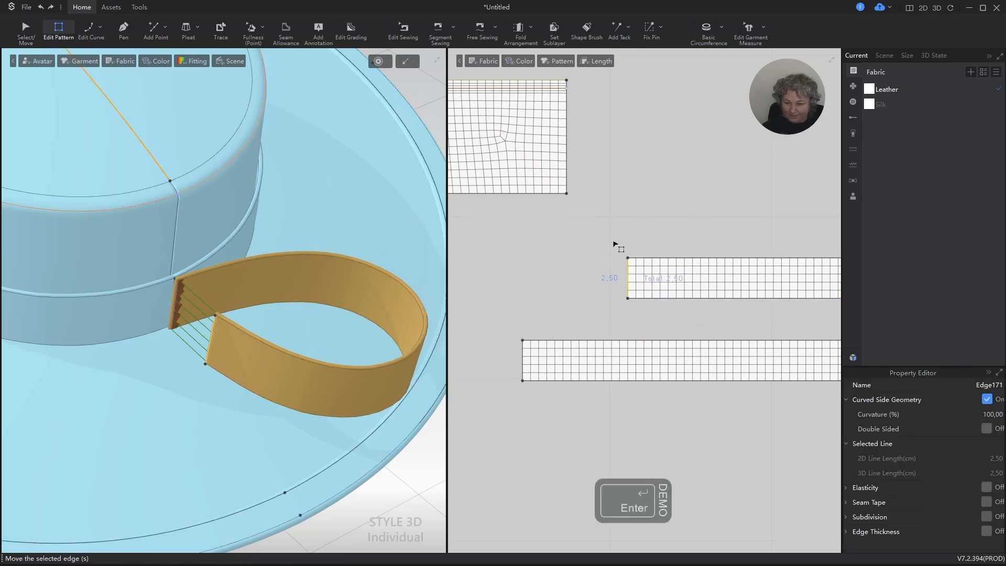
{"action": "key", "text": "space"}
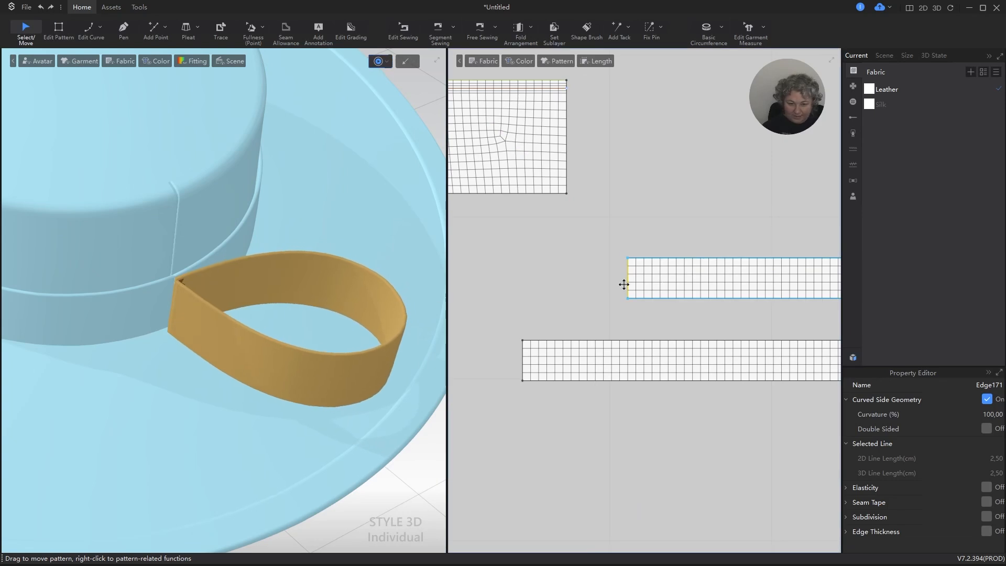
Shorten the loop strip to 19 cm by moving its unpinned end edge 2 cm inward, and simulate it.
{"action": "key", "text": "z"}
{"action": "right_click_drag", "start_coordinate": [632, 280], "coordinate": [647, 276], "text": "shift"}
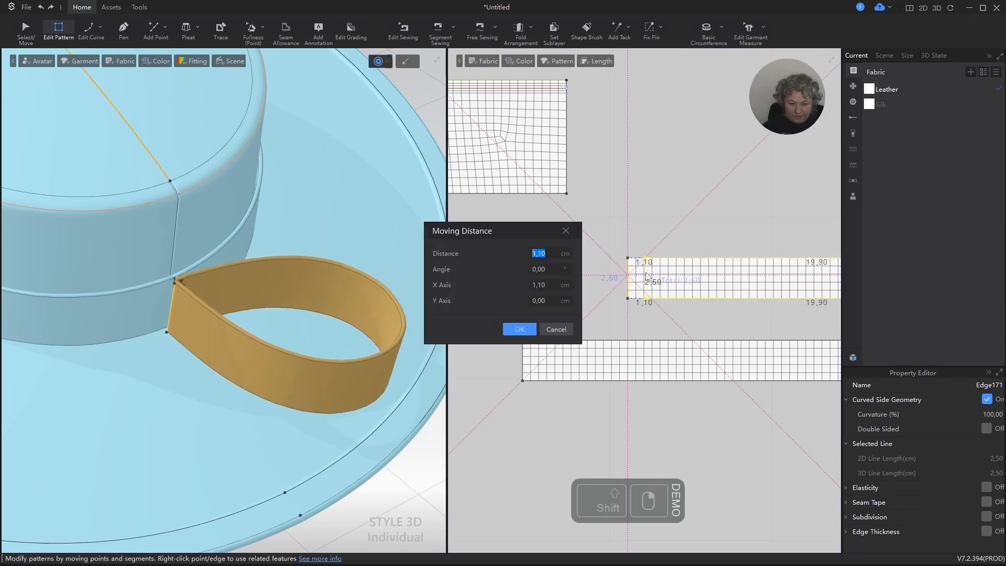
{"action": "type", "text": "2"}
{"action": "key", "text": "Return"}
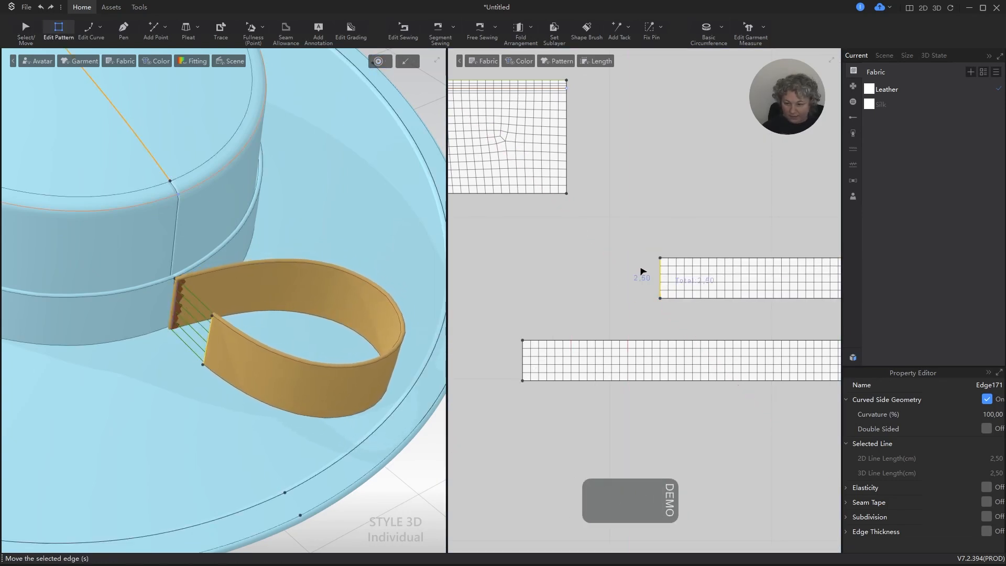
{"action": "key", "text": "space"}
{"action": "scroll", "coordinate": [510, 288], "scroll_direction": "down", "scroll_amount": 3}
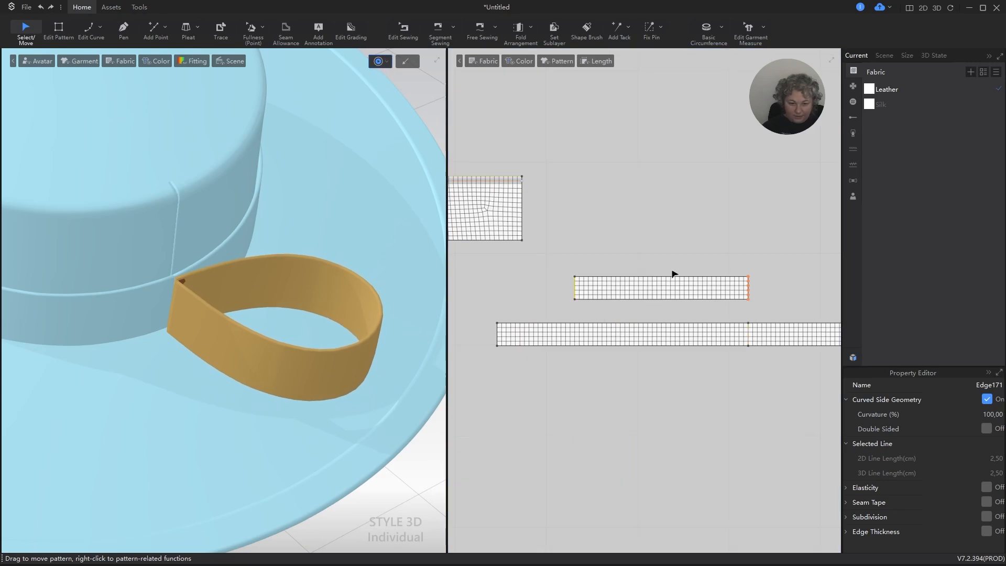
Check the strip's long edge length, move the unpinned end another 2 cm inward to reach 17 cm, and simulate.
{"action": "key", "text": "z"}
{"action": "left_click", "coordinate": [645, 277]}
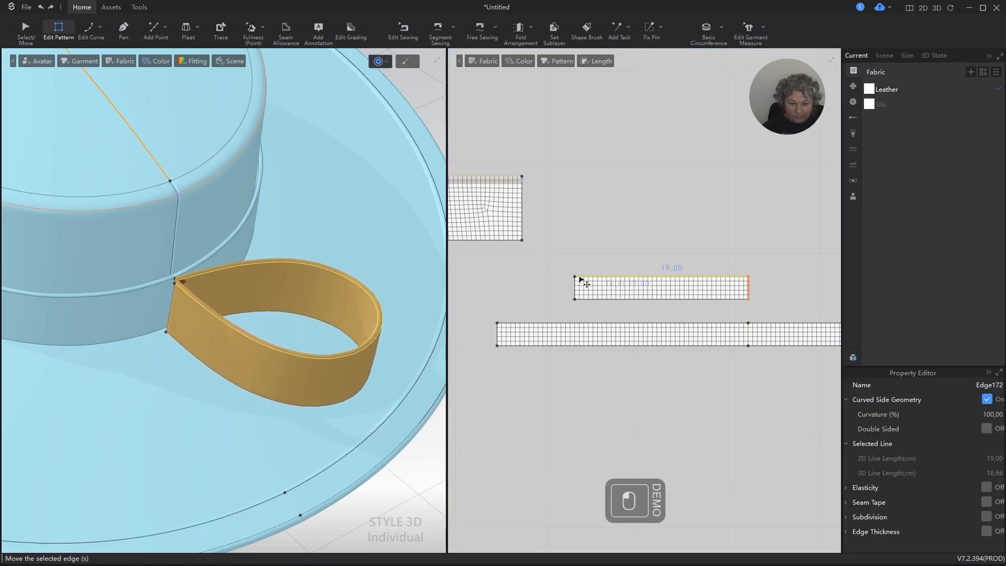
{"action": "scroll", "coordinate": [587, 288], "scroll_direction": "up", "scroll_amount": 3}
{"action": "left_click_drag", "start_coordinate": [555, 298], "coordinate": [571, 291]}
{"action": "right_click", "coordinate": [571, 291], "text": "shift"}
{"action": "type", "text": "2"}
{"action": "key", "text": "Return"}
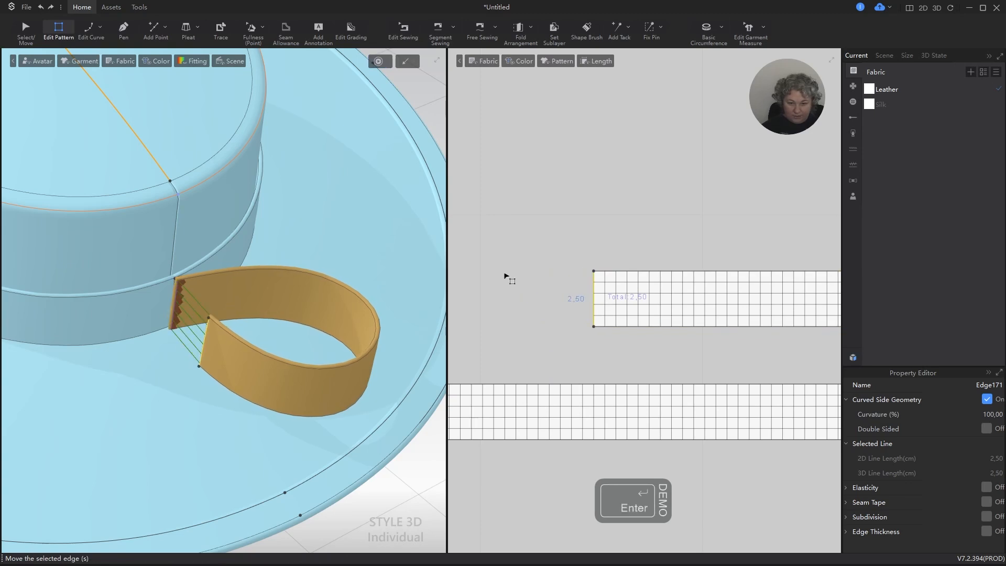
{"action": "key", "text": "space"}
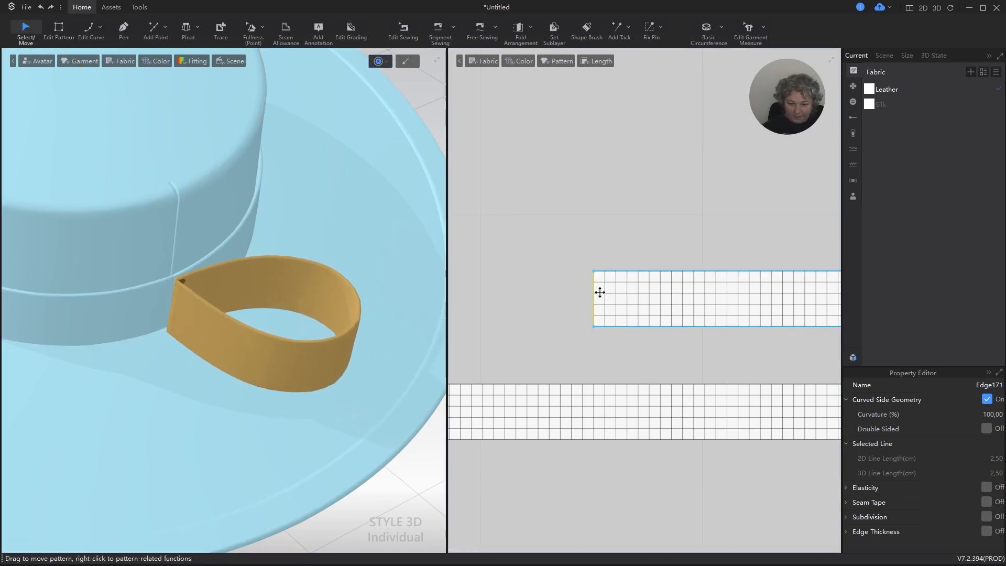
Try shortening the 17 cm loop strip by a further 2 cm, simulate it, and compare it with the reference photo.
{"action": "key", "text": "z"}
{"action": "left_click", "coordinate": [661, 272]}
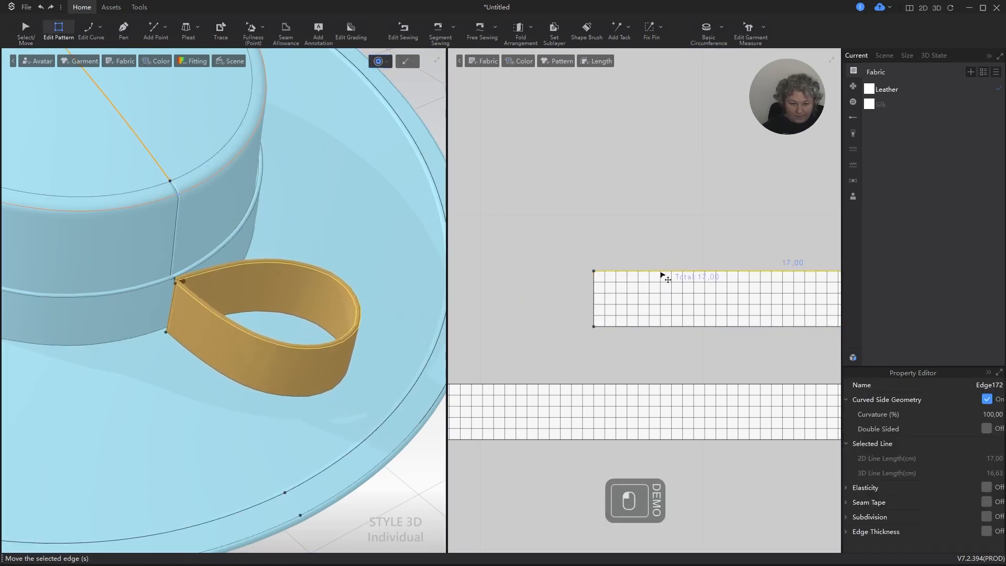
{"action": "left_click_drag", "start_coordinate": [597, 294], "coordinate": [613, 293]}
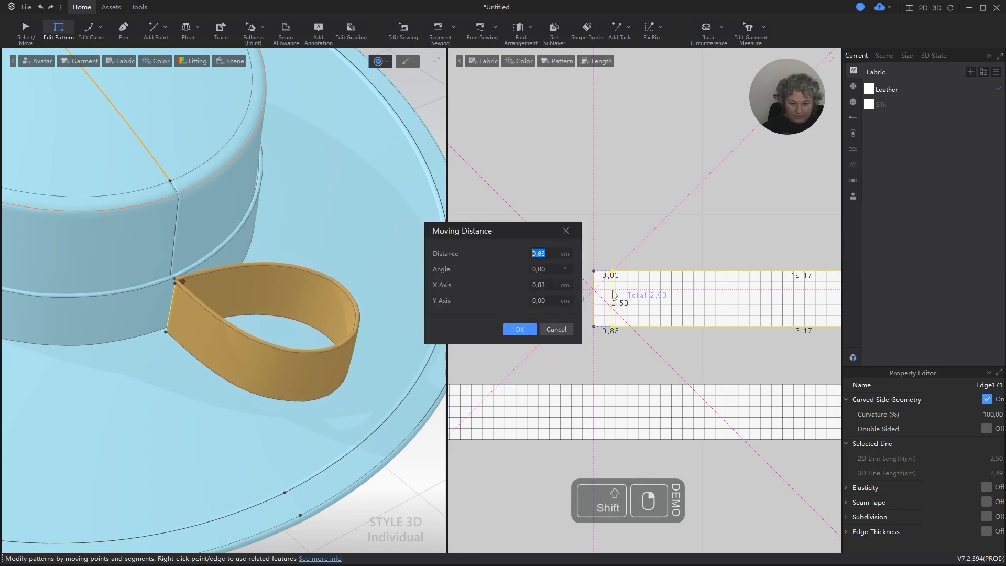
{"action": "type", "text": "2"}
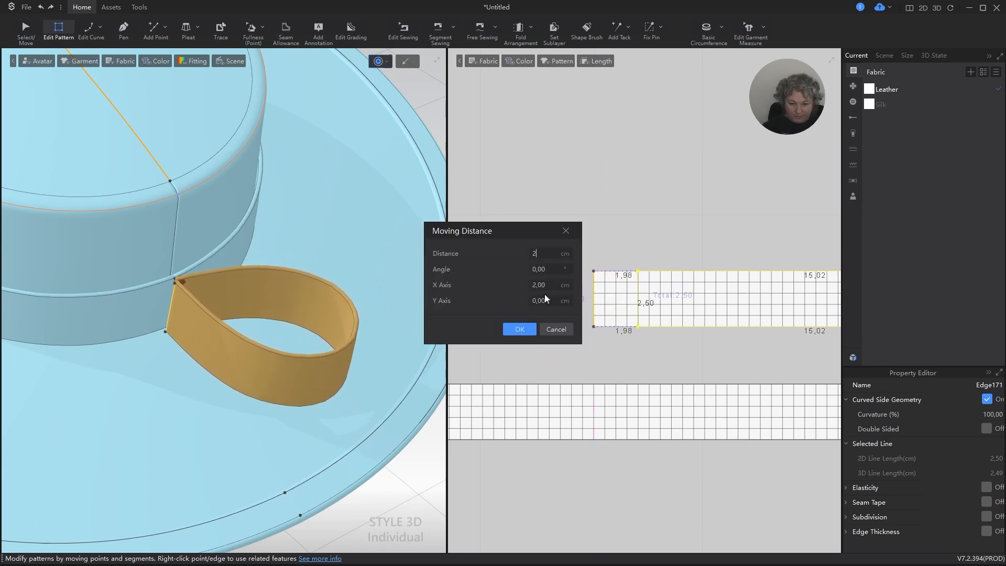
{"action": "left_click", "coordinate": [519, 329]}
{"action": "key", "text": "space"}
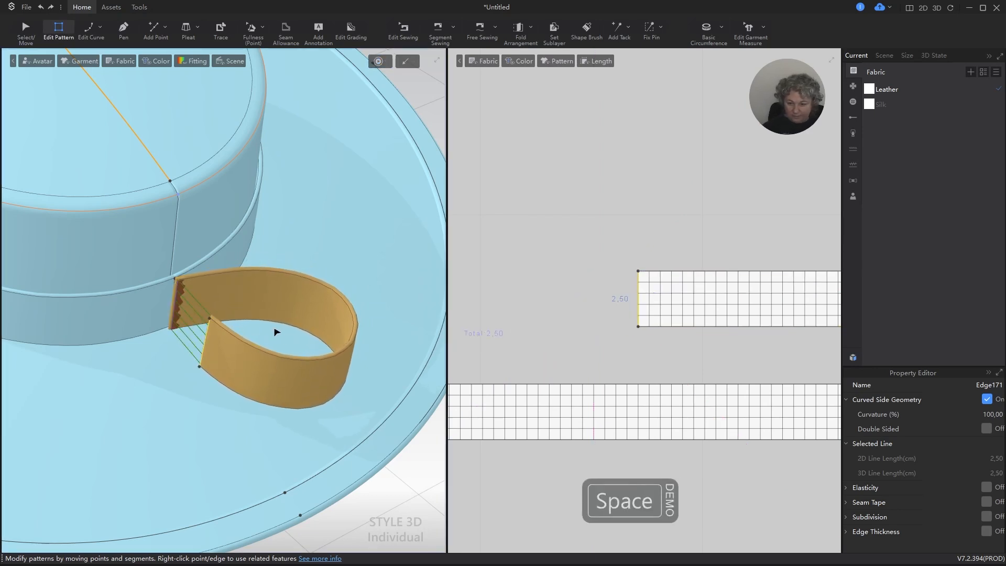
{"action": "scroll", "coordinate": [299, 305], "scroll_direction": "down", "scroll_amount": 5}
{"action": "right_click_drag", "start_coordinate": [298, 306], "coordinate": [272, 318], "text": "alt"}
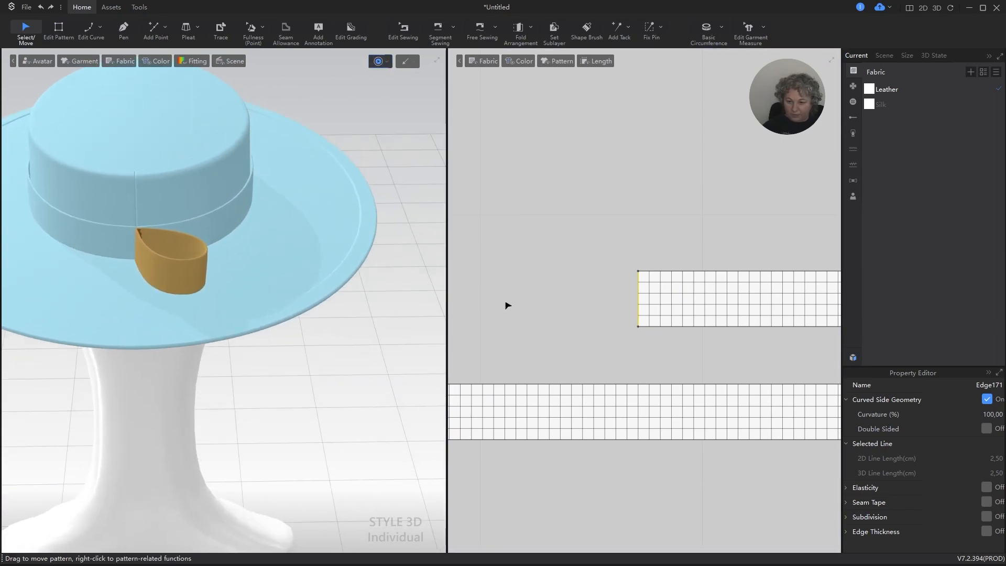
{"action": "key", "text": "alt+Tab"}
{"action": "key", "text": "alt+Tab"}
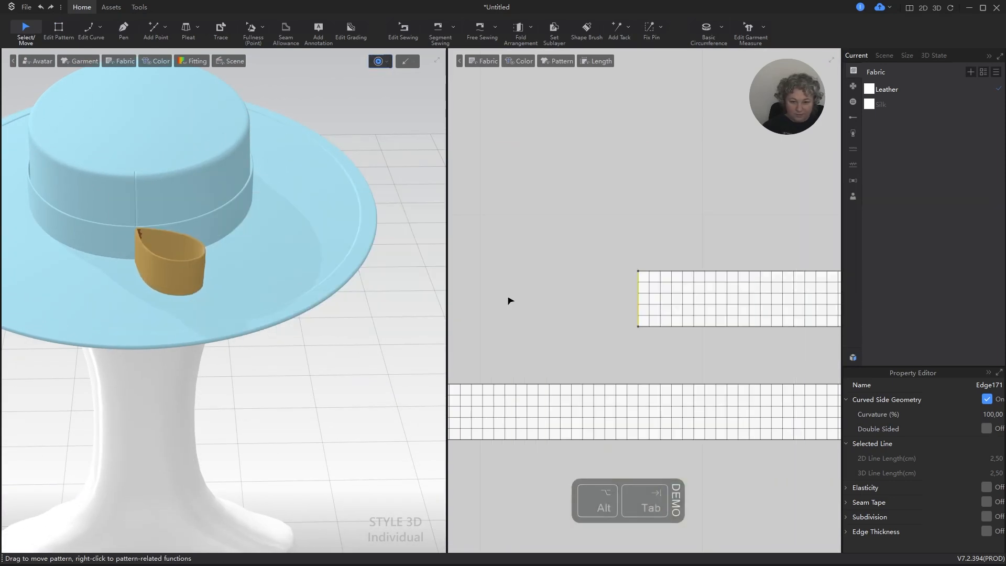
Try moving the strip's unpinned end 1 cm outward, cancel it, and undo the last 2 cm shortening.
{"action": "left_click", "coordinate": [635, 296]}
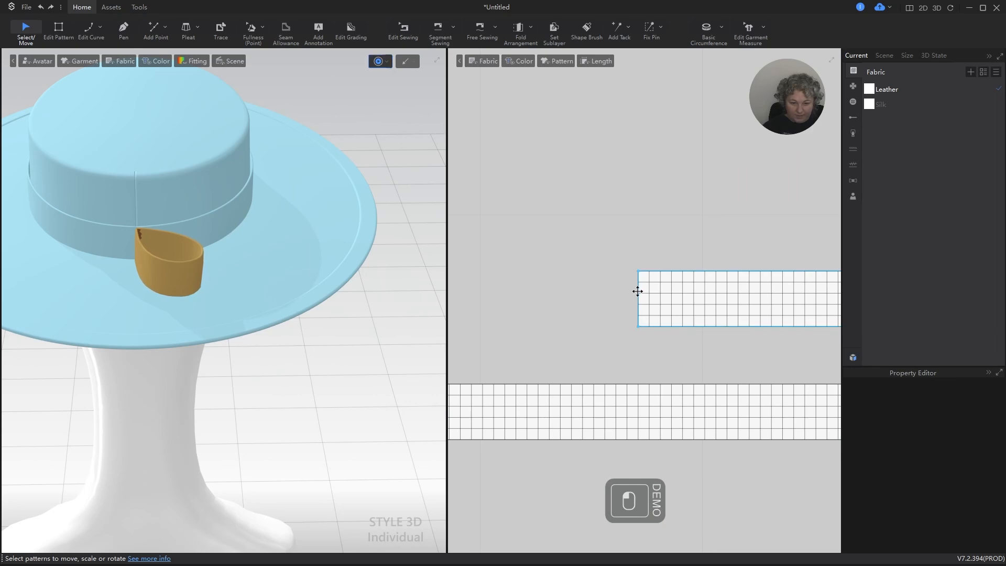
{"action": "key", "text": "z"}
{"action": "left_click_drag", "start_coordinate": [637, 291], "coordinate": [623, 291]}
{"action": "right_click", "coordinate": [623, 292], "text": "shift"}
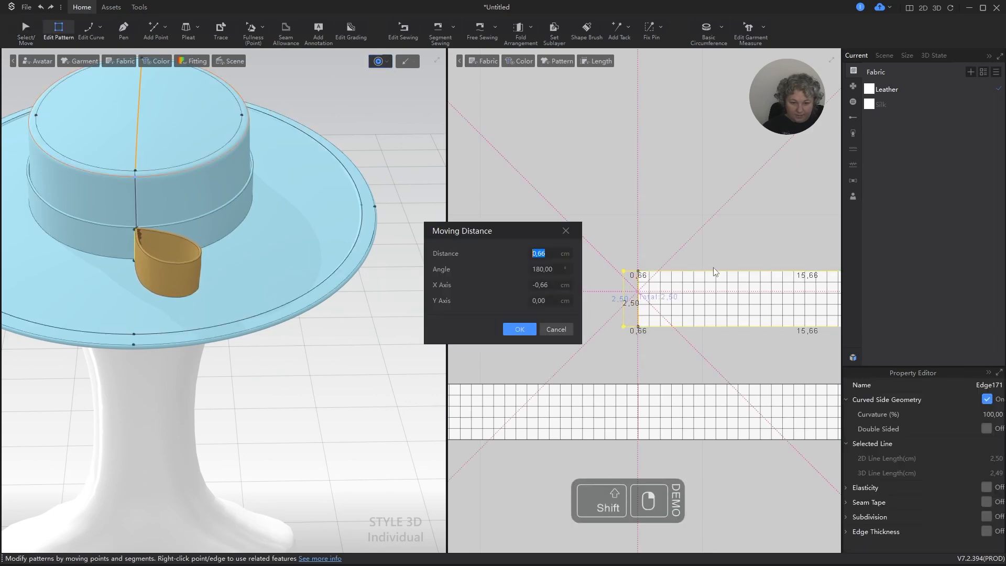
{"action": "type", "text": "1"}
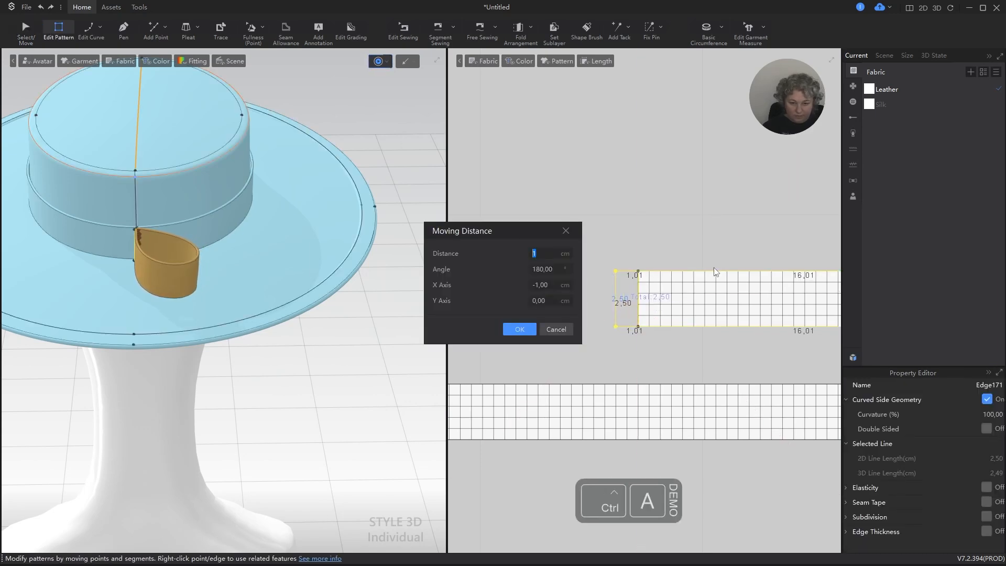
{"action": "key", "text": "Escape"}
{"action": "key", "text": "ctrl+z"}
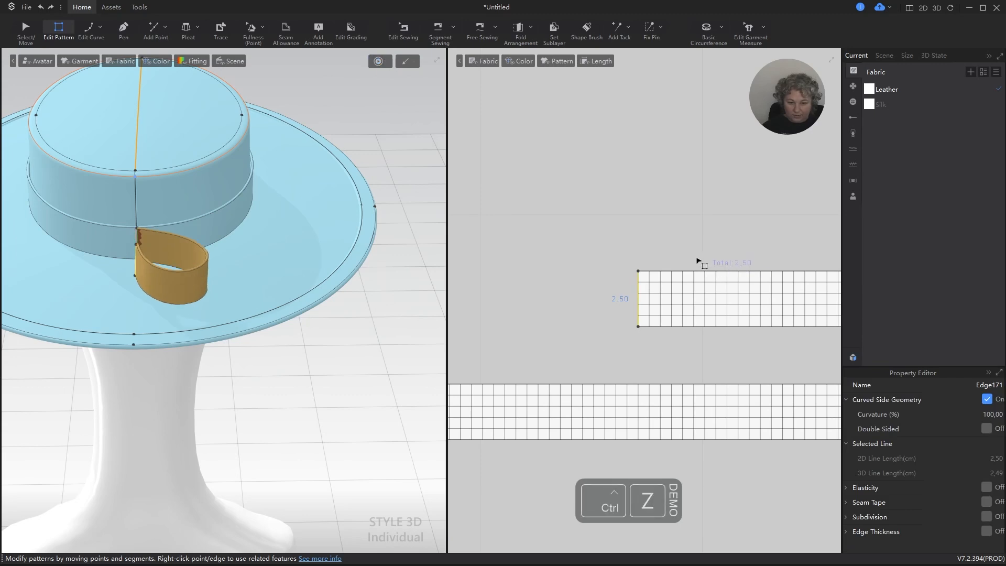
{"action": "key", "text": "ctrl+z"}
Simulate the restored loop strip and check its proportions against the whole hat.
{"action": "key", "text": "space"}
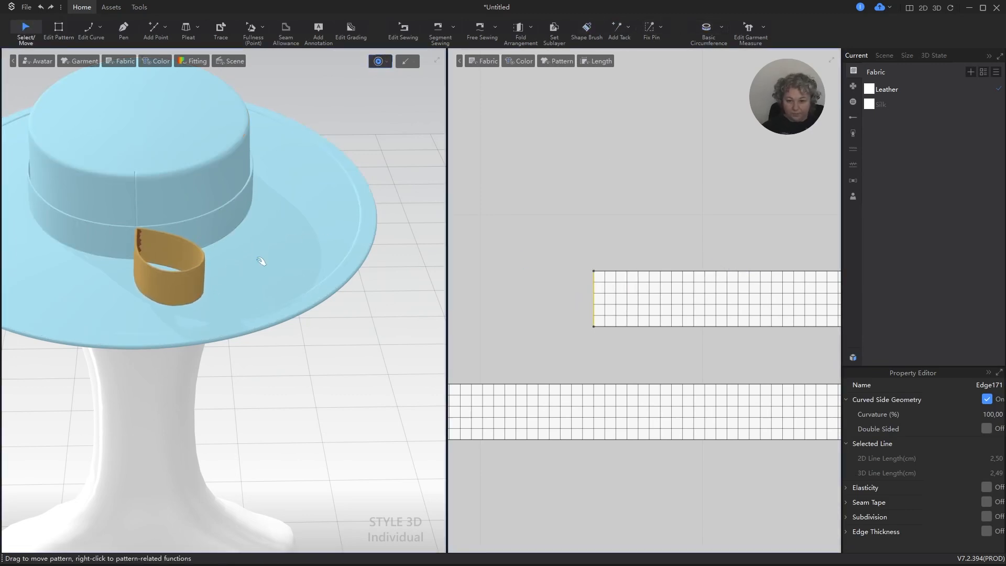
{"action": "scroll", "coordinate": [251, 269], "scroll_direction": "down", "scroll_amount": 5}
{"action": "right_click_drag", "start_coordinate": [244, 276], "coordinate": [227, 289], "text": "alt"}
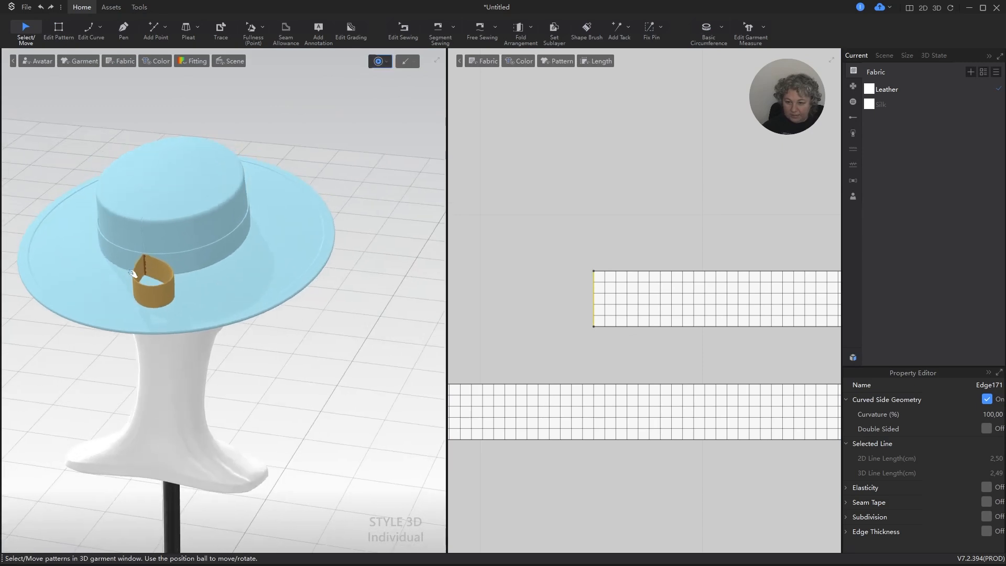
Pull the simulated ribbon loop outward and examine its shape against the hat crown.
{"action": "scroll", "coordinate": [134, 292], "scroll_direction": "up", "scroll_amount": 5}
{"action": "left_click_drag", "start_coordinate": [100, 291], "coordinate": [191, 242]}
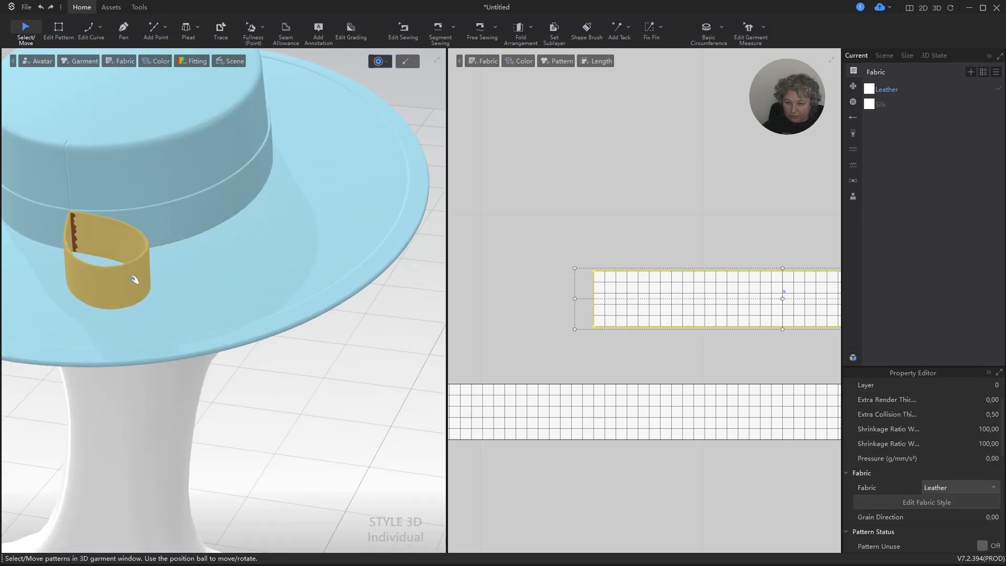
{"action": "left_click_drag", "start_coordinate": [131, 278], "coordinate": [223, 251]}
{"action": "scroll", "coordinate": [400, 218], "scroll_direction": "down", "scroll_amount": 1}
{"action": "scroll", "coordinate": [645, 258], "scroll_direction": "down", "scroll_amount": 5}
{"action": "scroll", "coordinate": [727, 269], "scroll_direction": "up", "scroll_amount": 4}
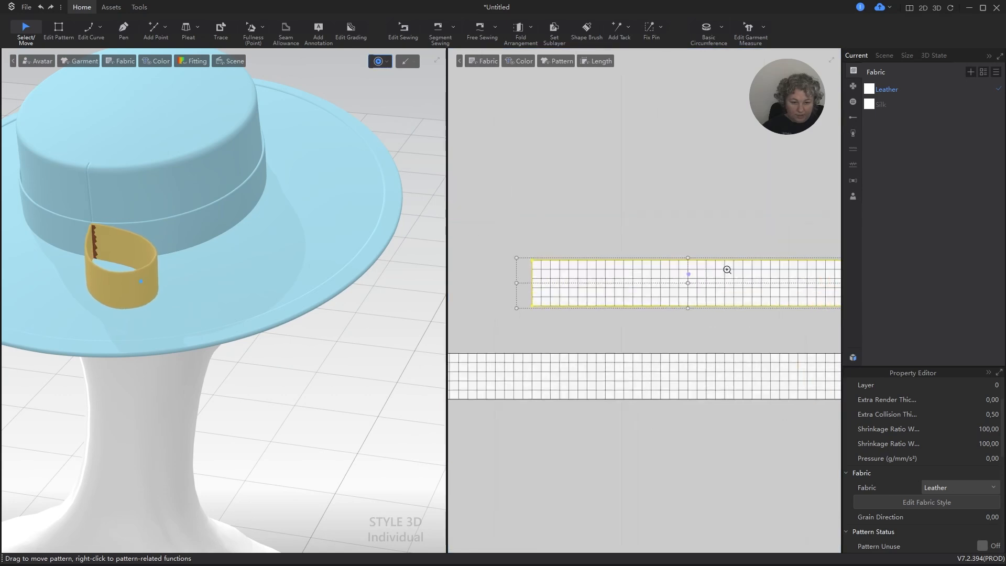
Add one internal isoline across the 17 cm loop strip, spaced 8.5 cm from its unpinned short edge.
{"action": "key", "text": "z"}
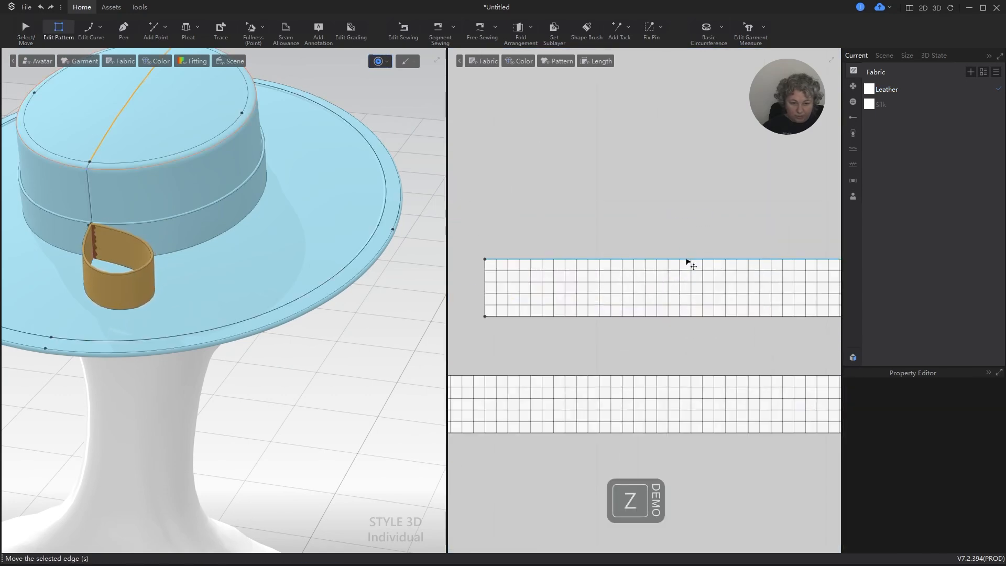
{"action": "left_click", "coordinate": [687, 259]}
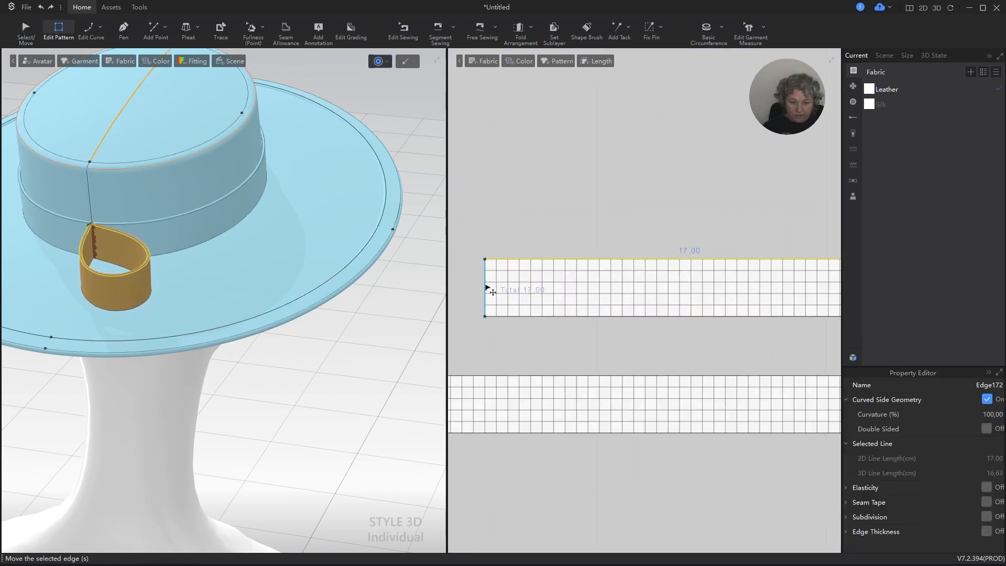
{"action": "right_click", "coordinate": [485, 285]}
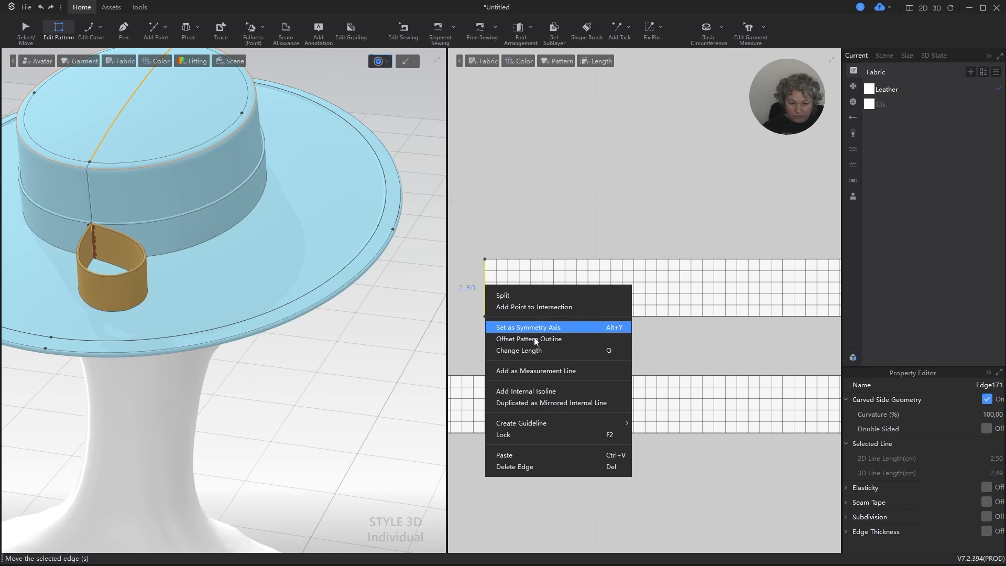
{"action": "left_click", "coordinate": [525, 392]}
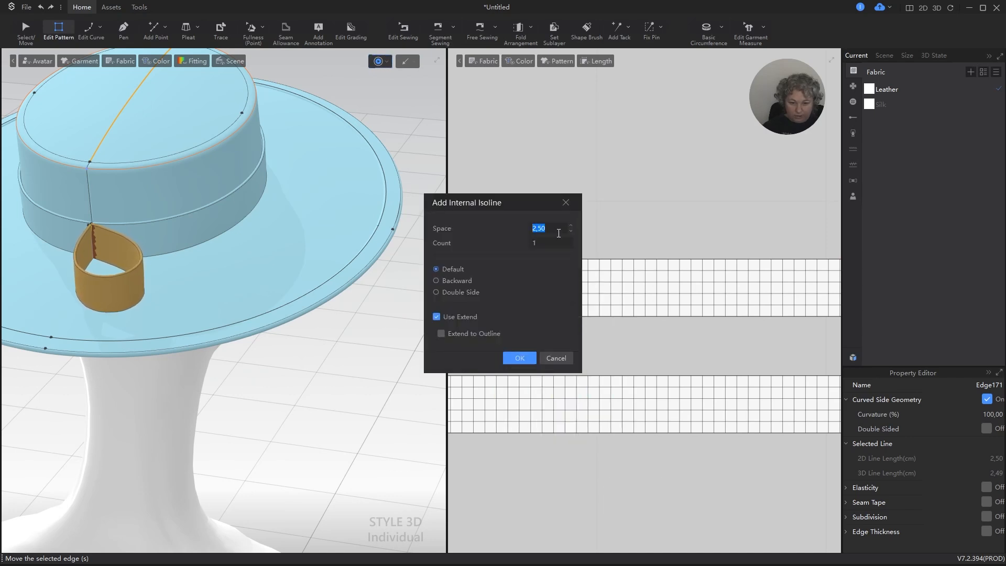
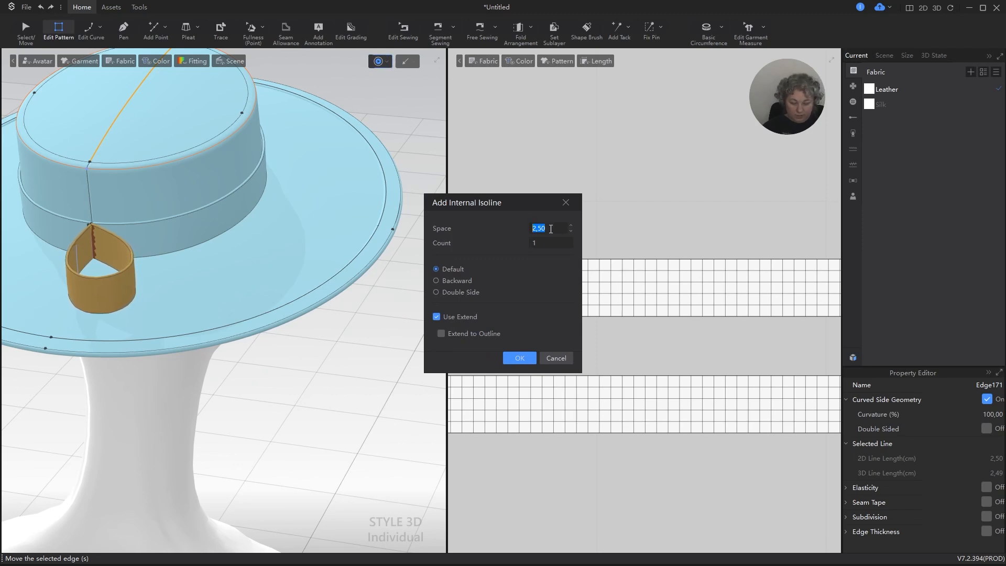
{"action": "type", "text": "85"}
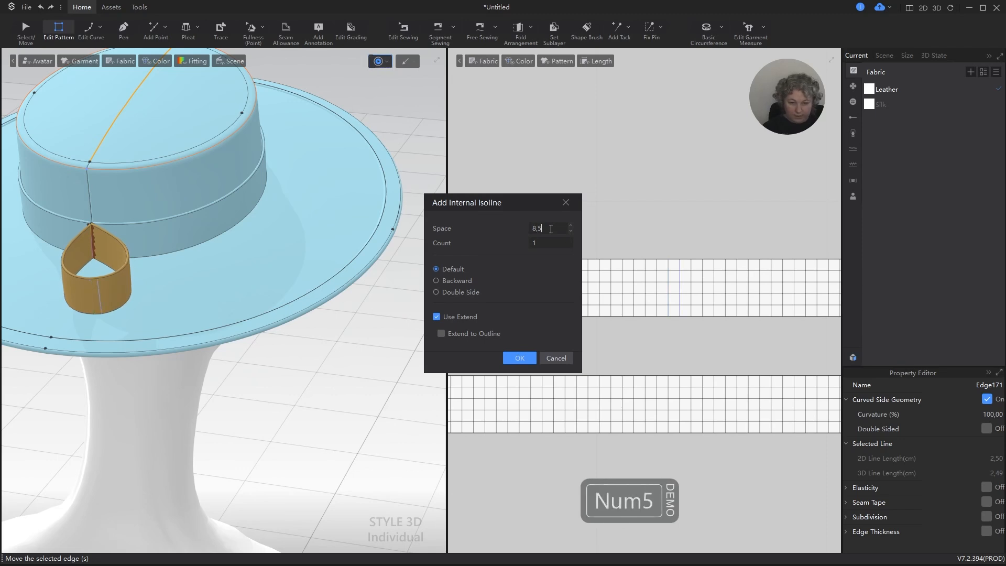
{"action": "key", "text": "Return"}
Set the new internal line's fold angle to 150, enable Realistic Fold, and simulate the loop.
{"action": "scroll", "coordinate": [614, 275], "scroll_direction": "up", "scroll_amount": 4}
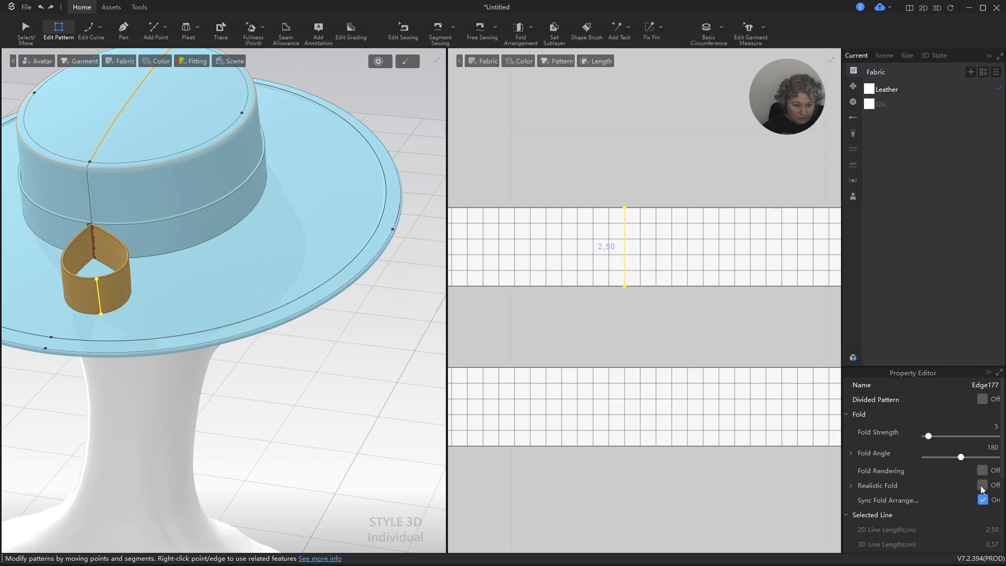
{"action": "left_click", "coordinate": [995, 446]}
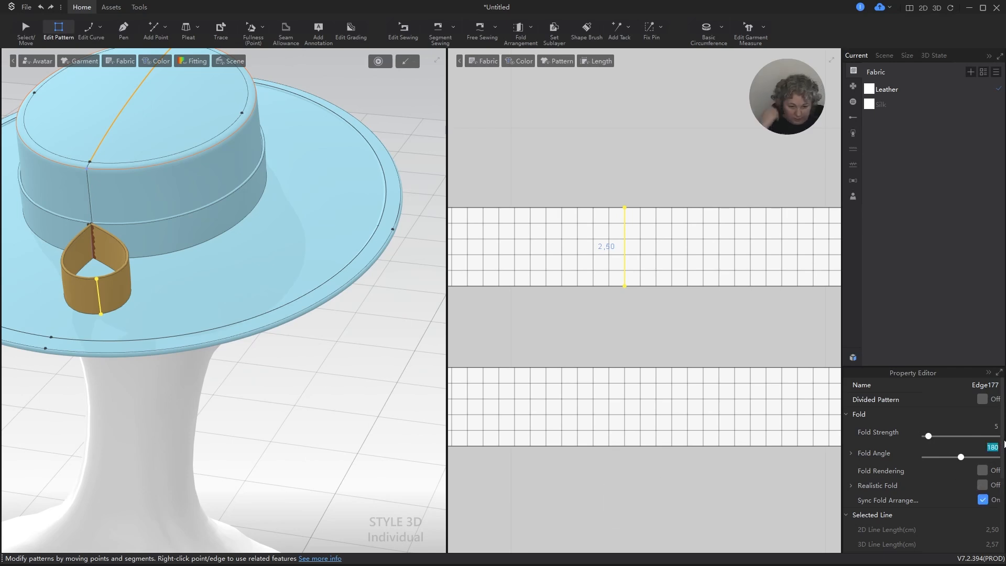
{"action": "type", "text": "1"}
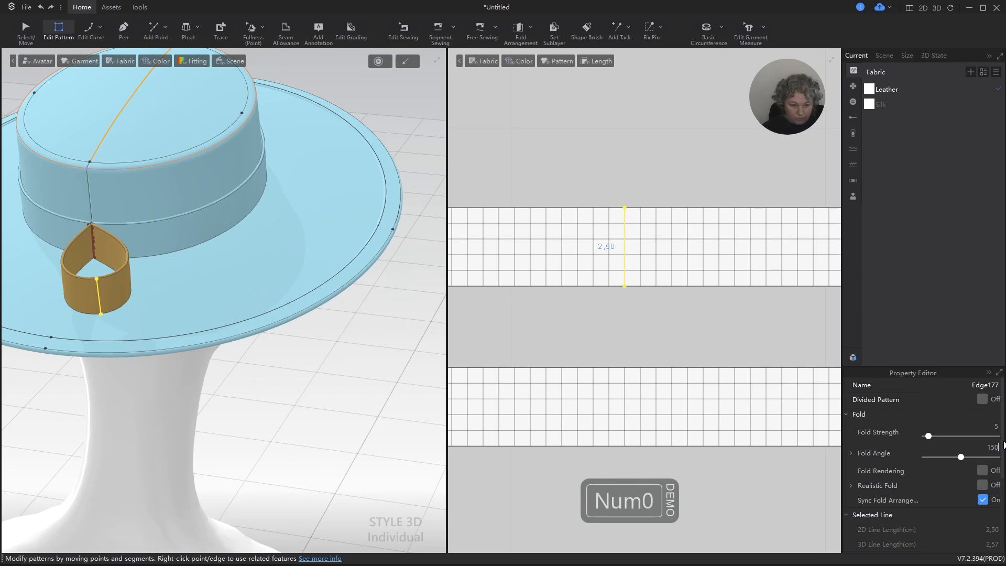
{"action": "key", "text": "space"}
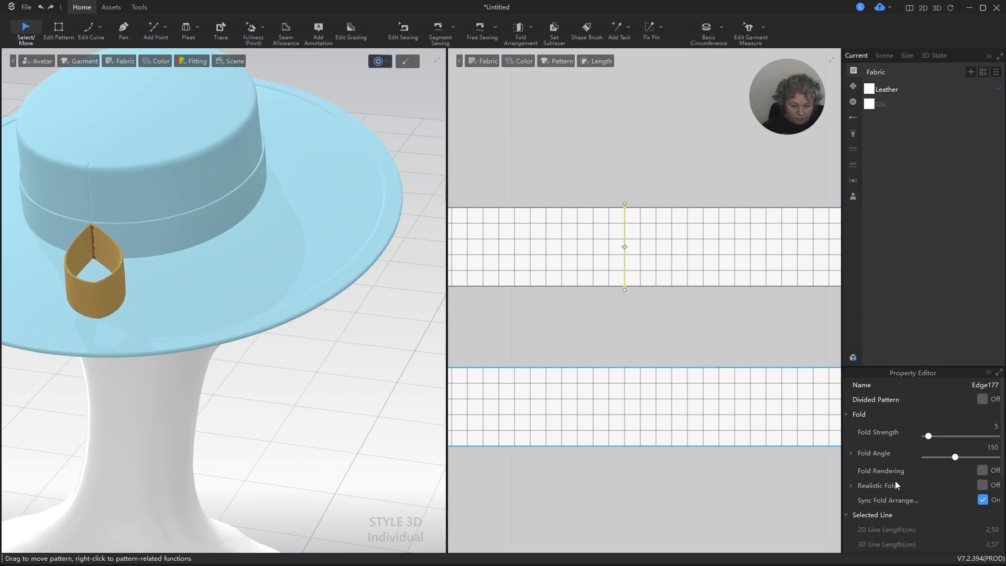
{"action": "left_click", "coordinate": [985, 485]}
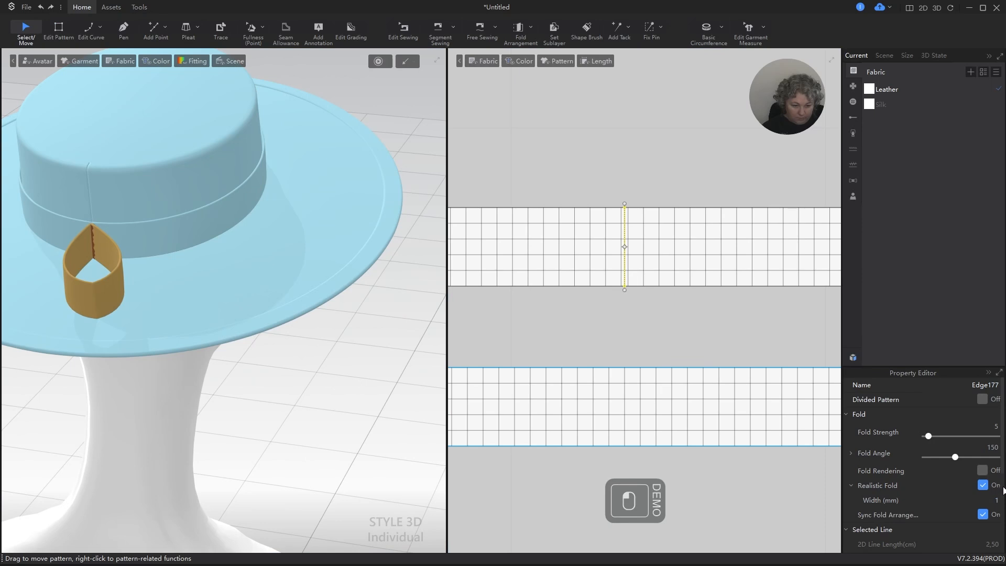
{"action": "key", "text": "space"}
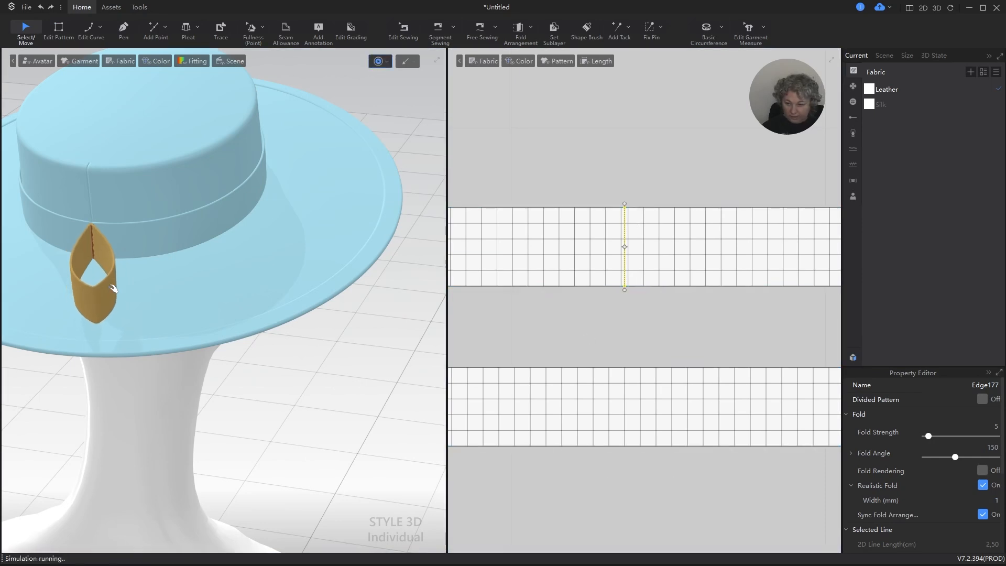
Try fold angles of 160 and 120 on the loop's middle fold line while simulating.
{"action": "left_click", "coordinate": [995, 448]}
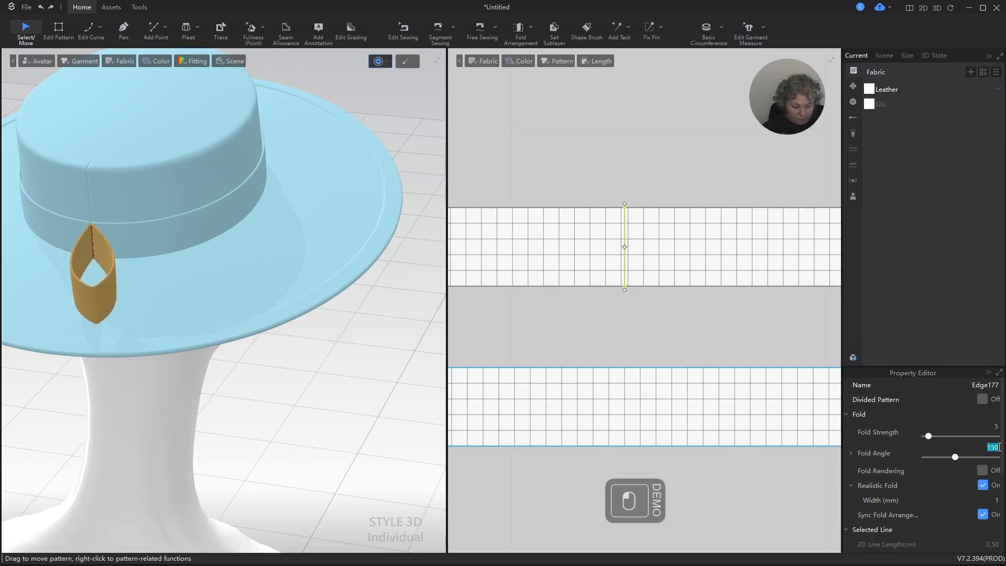
{"action": "type", "text": "1"}
{"action": "key", "text": "Return"}
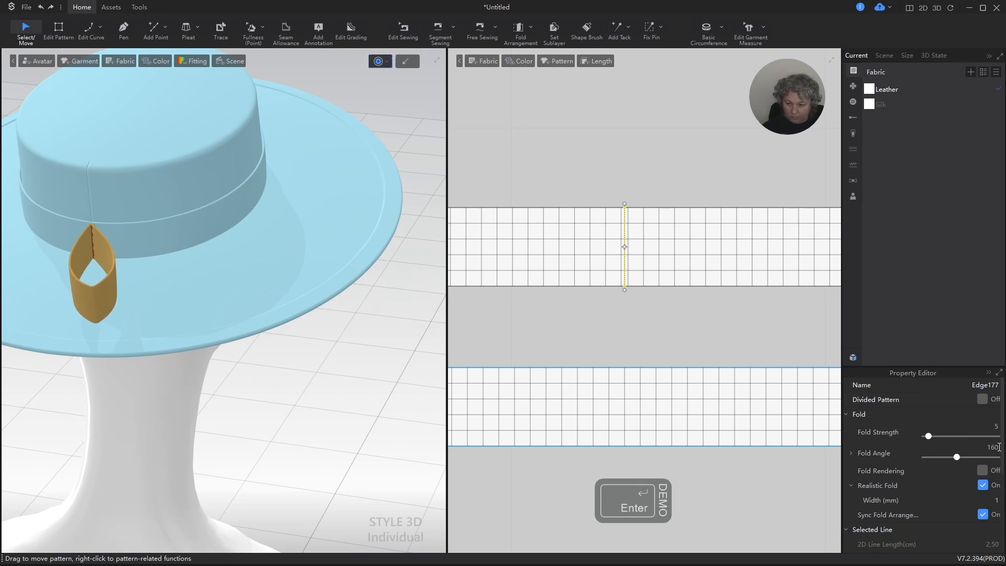
{"action": "left_click", "coordinate": [992, 447]}
{"action": "type", "text": "120"}
{"action": "key", "text": "Return"}
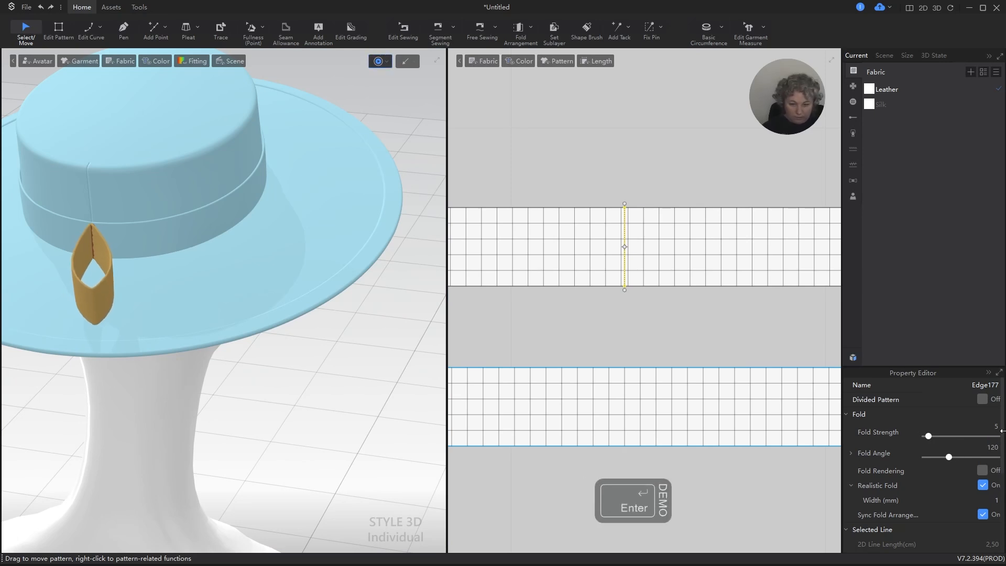
Try a larger Realistic Fold width on the fold line, simulate, and inspect the loop's folded end up close.
{"action": "left_click", "coordinate": [995, 500]}
{"action": "left_click", "coordinate": [995, 496]}
{"action": "left_click", "coordinate": [995, 496]}
{"action": "left_click", "coordinate": [995, 495]}
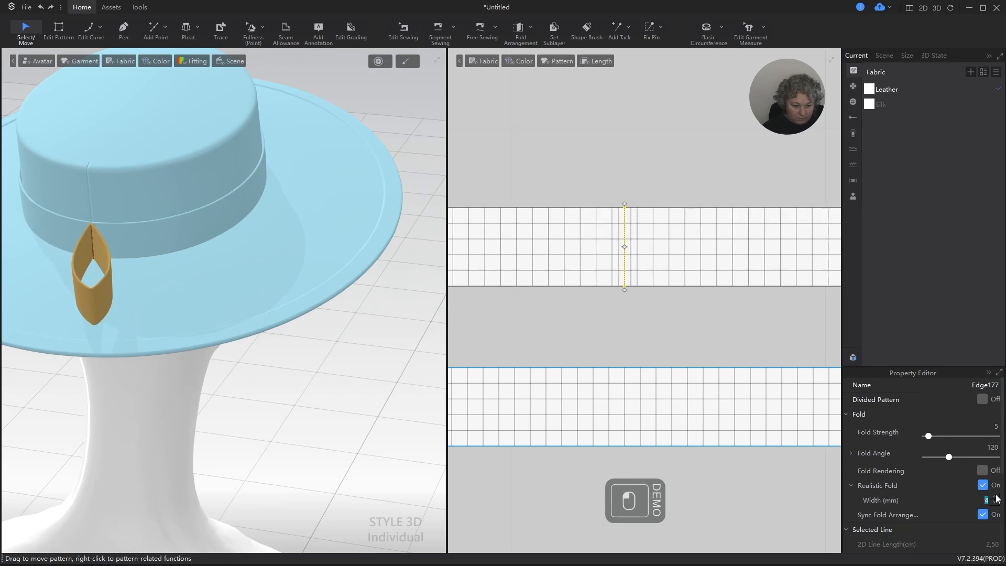
{"action": "key", "text": "space"}
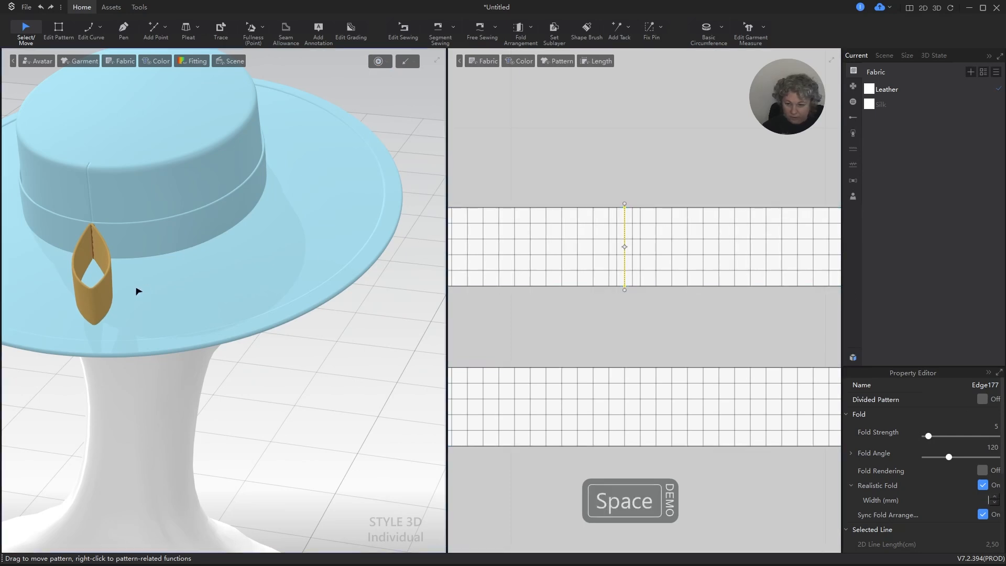
{"action": "left_click", "coordinate": [674, 142]}
{"action": "key", "text": "space"}
{"action": "key", "text": "space"}
{"action": "right_click_drag", "start_coordinate": [106, 300], "coordinate": [129, 308]}
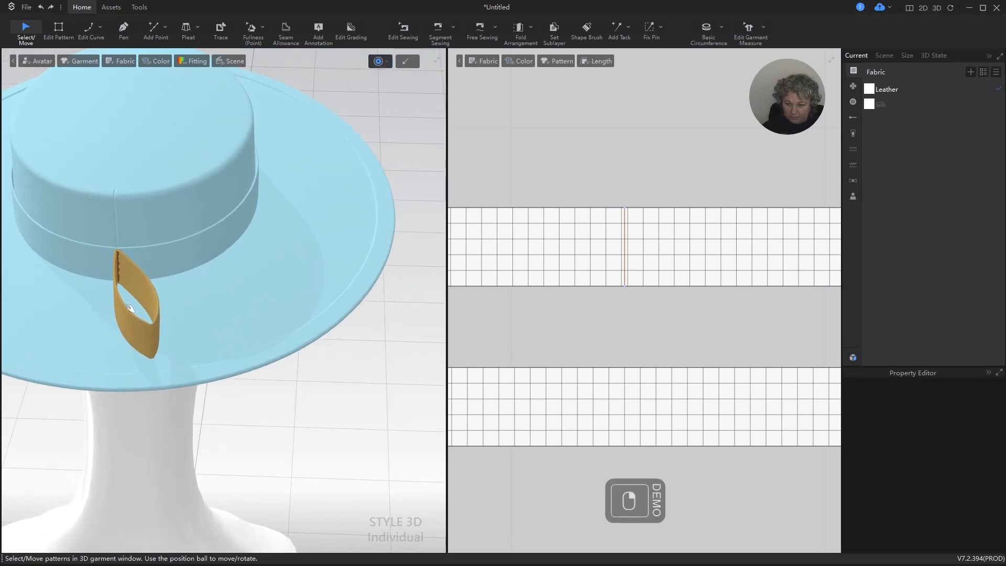
{"action": "scroll", "coordinate": [188, 351], "scroll_direction": "up", "scroll_amount": 5}
{"action": "left_click_drag", "start_coordinate": [107, 361], "coordinate": [160, 369], "text": "alt"}
{"action": "left_click", "coordinate": [174, 355]}
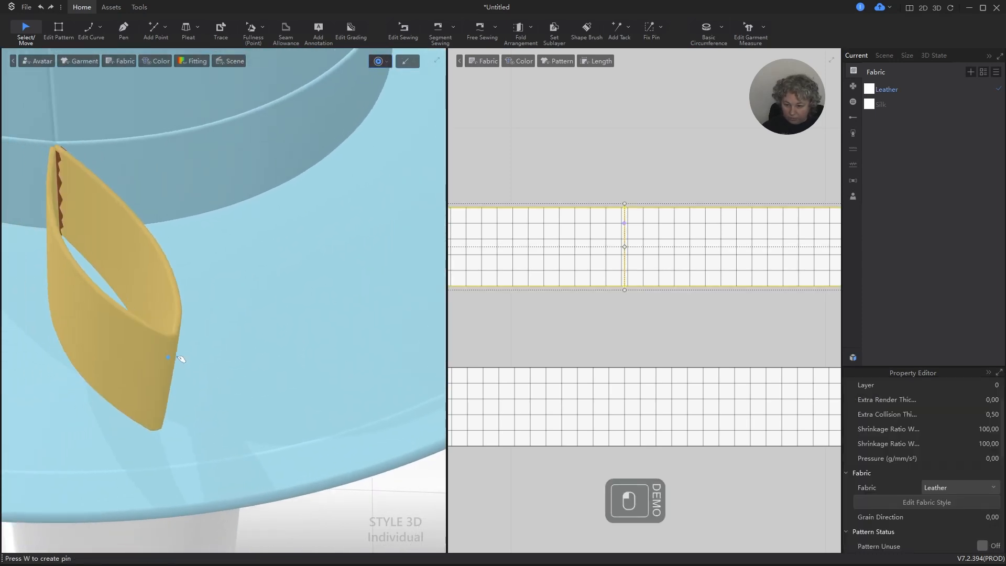
Reselect the loop's middle fold line, set its Realistic Fold width to 5 mm, and simulate.
{"action": "key", "text": "z"}
{"action": "left_click", "coordinate": [625, 225]}
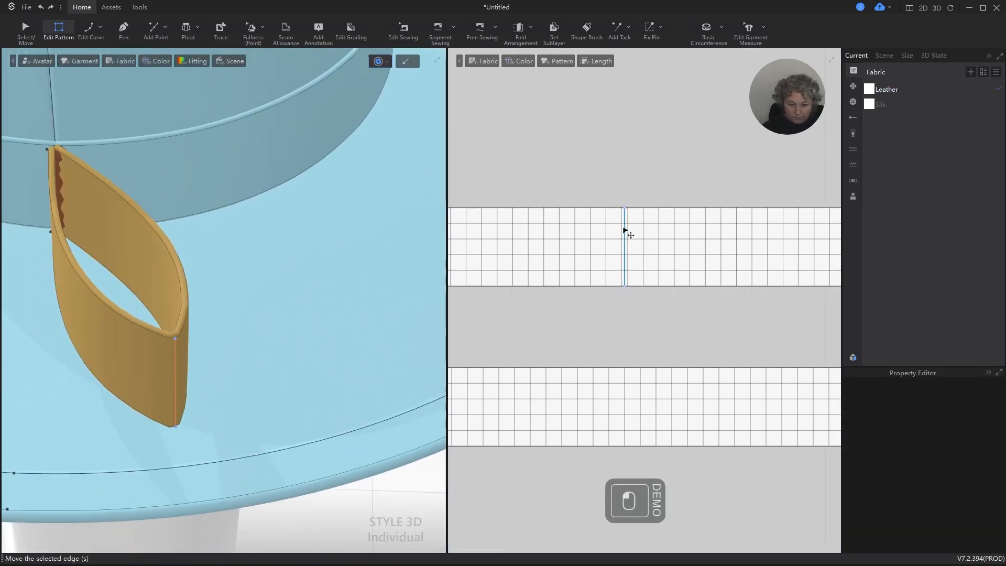
{"action": "left_click", "coordinate": [625, 230]}
{"action": "key", "text": "ctrl+z"}
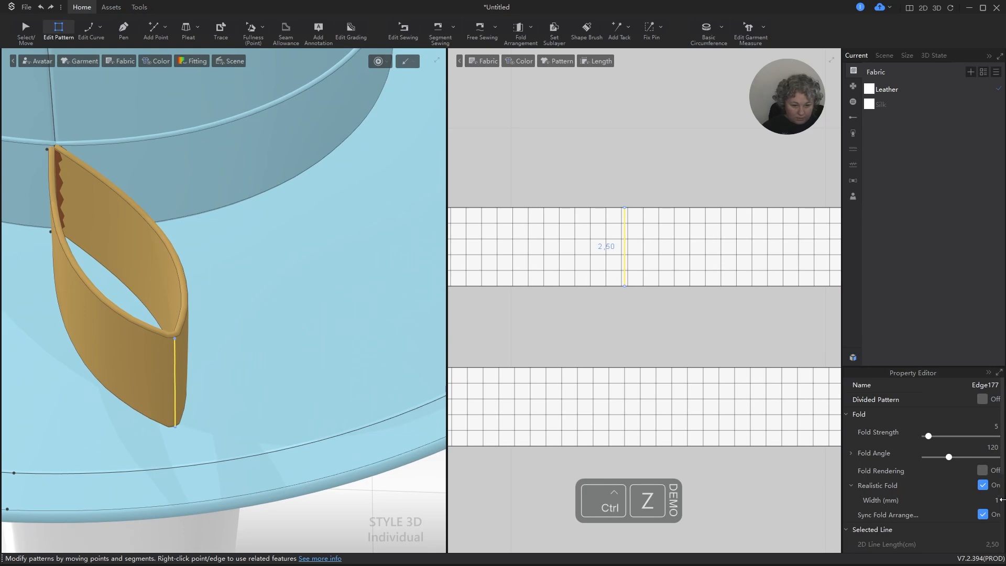
{"action": "left_click", "coordinate": [996, 499]}
{"action": "left_click", "coordinate": [995, 497]}
{"action": "left_click", "coordinate": [995, 497]}
{"action": "left_click", "coordinate": [995, 497]}
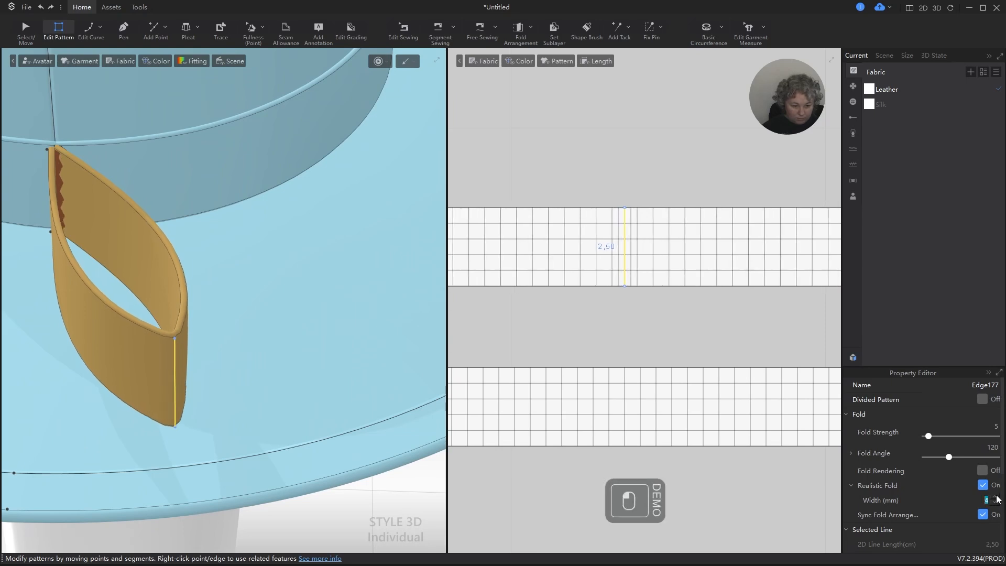
{"action": "left_click", "coordinate": [996, 497]}
{"action": "left_click", "coordinate": [662, 168]}
{"action": "key", "text": "space"}
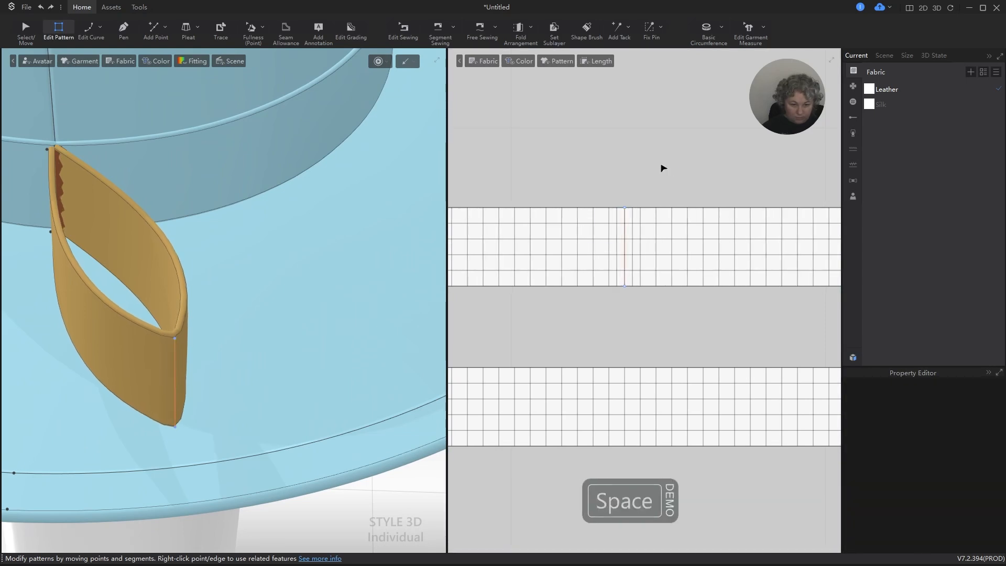
Pull the loop out over the brim and try fold angles of 100 and 90 in simulation.
{"action": "left_click_drag", "start_coordinate": [153, 341], "coordinate": [393, 176]}
{"action": "left_click_drag", "start_coordinate": [286, 262], "coordinate": [426, 185]}
{"action": "right_click_drag", "start_coordinate": [383, 231], "coordinate": [314, 337]}
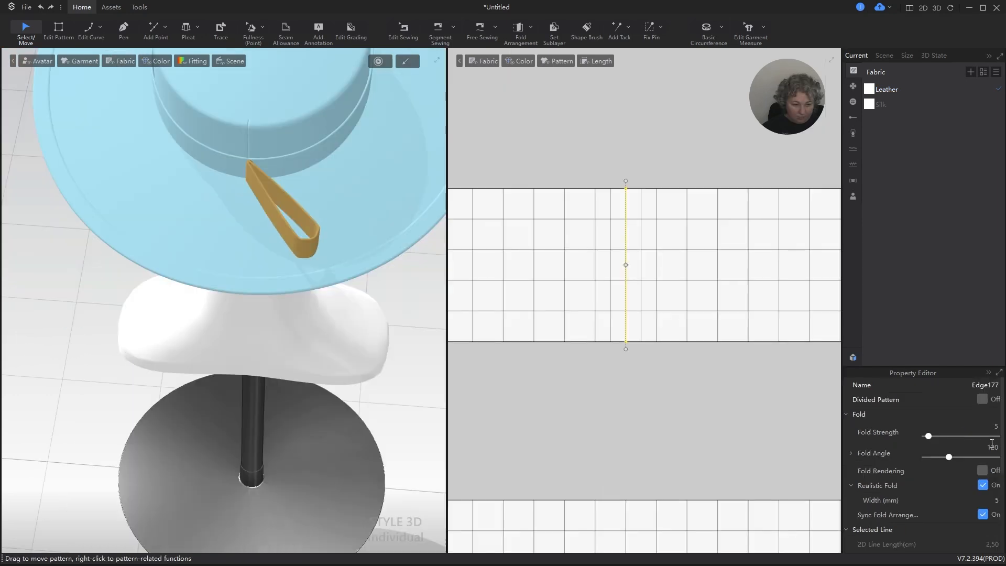
{"action": "left_click", "coordinate": [993, 447]}
{"action": "type", "text": "100"}
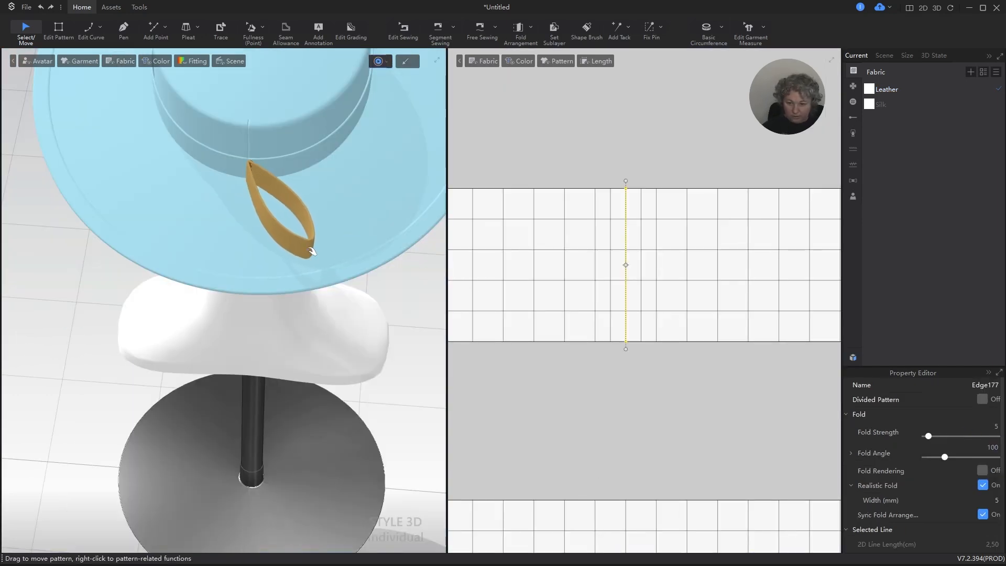
{"action": "left_click", "coordinate": [311, 250]}
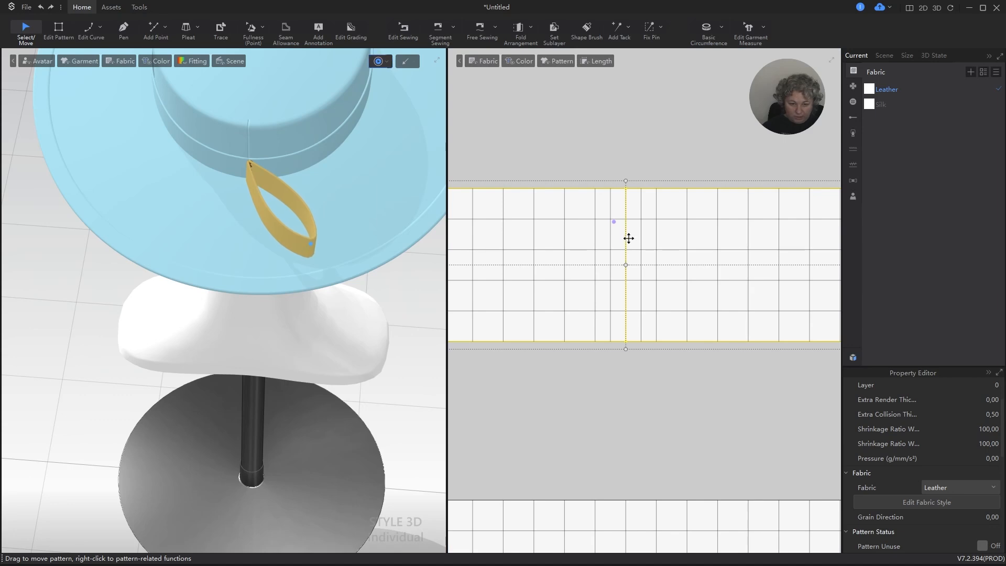
{"action": "left_click", "coordinate": [628, 238]}
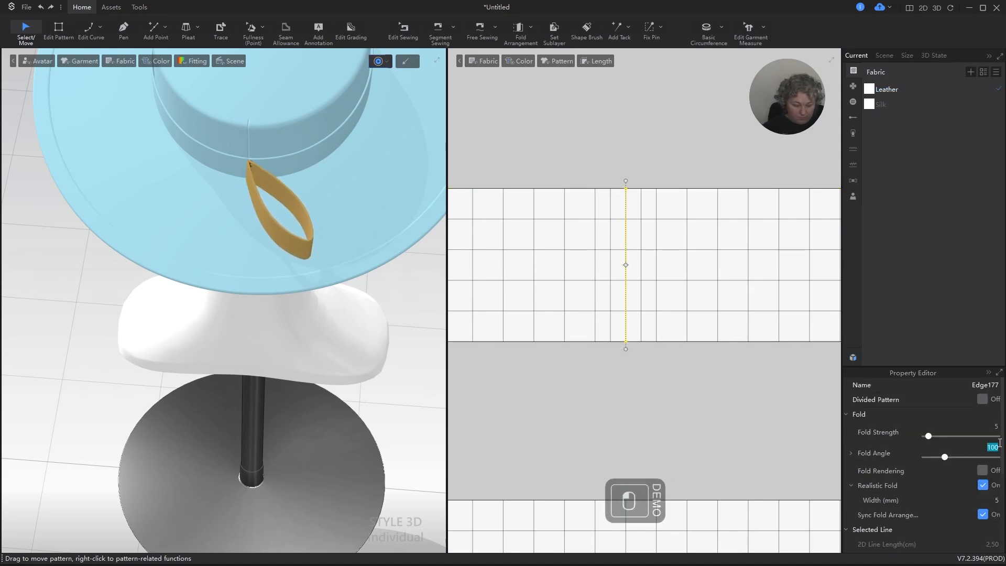
{"action": "type", "text": "90"}
{"action": "key", "text": "Return"}
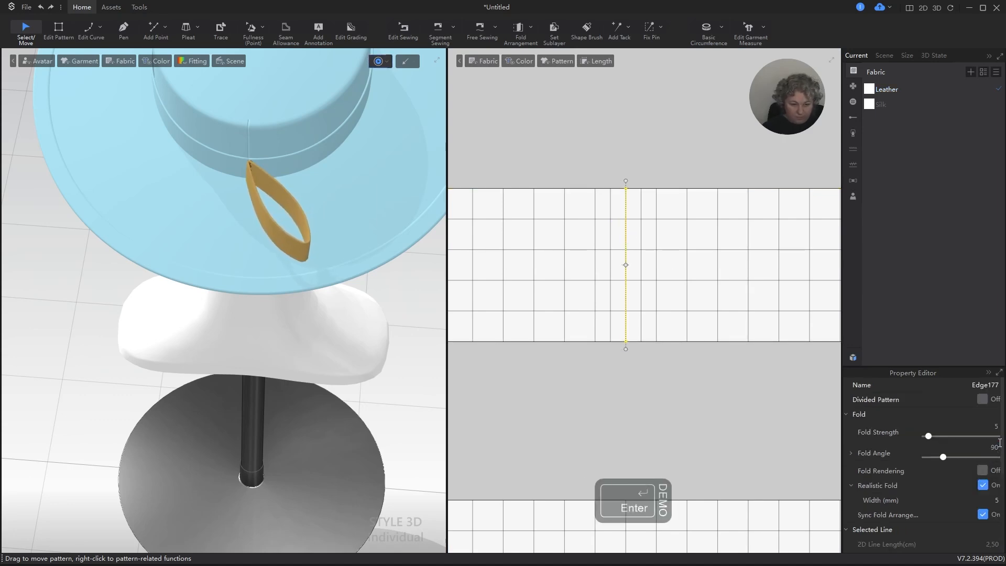
{"action": "key", "text": "space"}
Set the fold line's angle to 30, simulate, and check the loop's shape from above.
{"action": "left_click", "coordinate": [995, 447]}
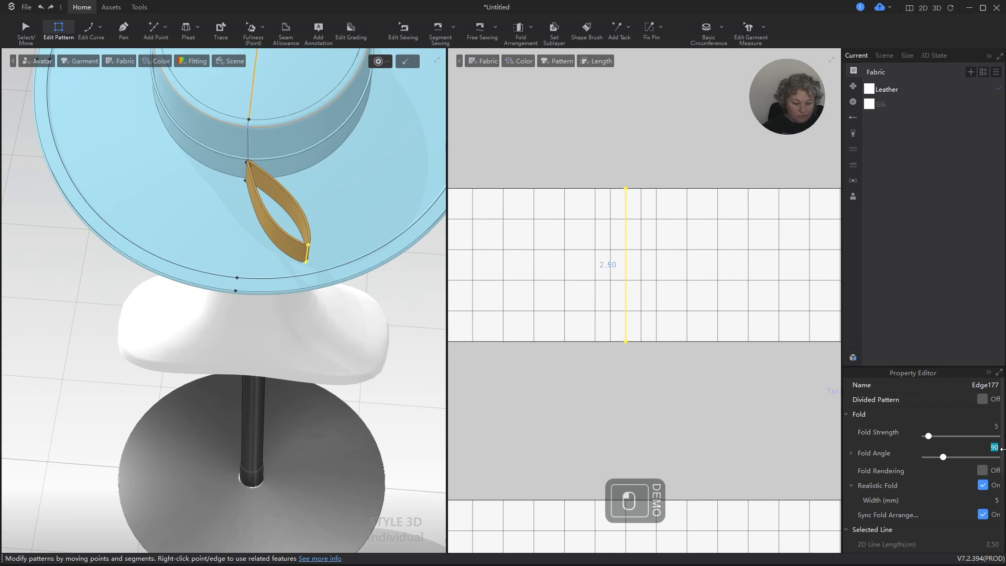
{"action": "type", "text": "30"}
{"action": "key", "text": "Return"}
{"action": "key", "text": "space"}
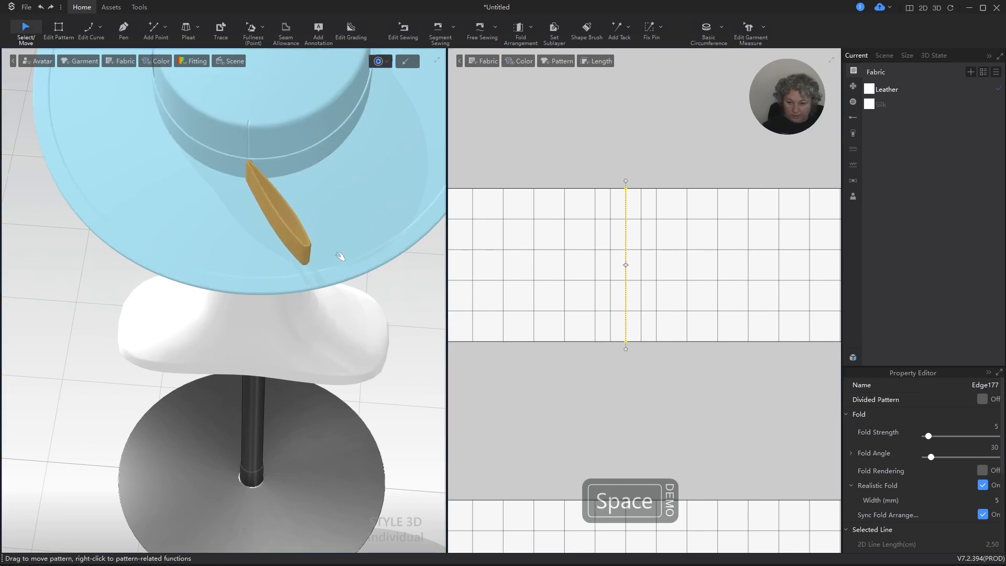
{"action": "right_click_drag", "start_coordinate": [343, 211], "coordinate": [348, 296]}
{"action": "scroll", "coordinate": [361, 345], "scroll_direction": "up", "scroll_amount": 5}
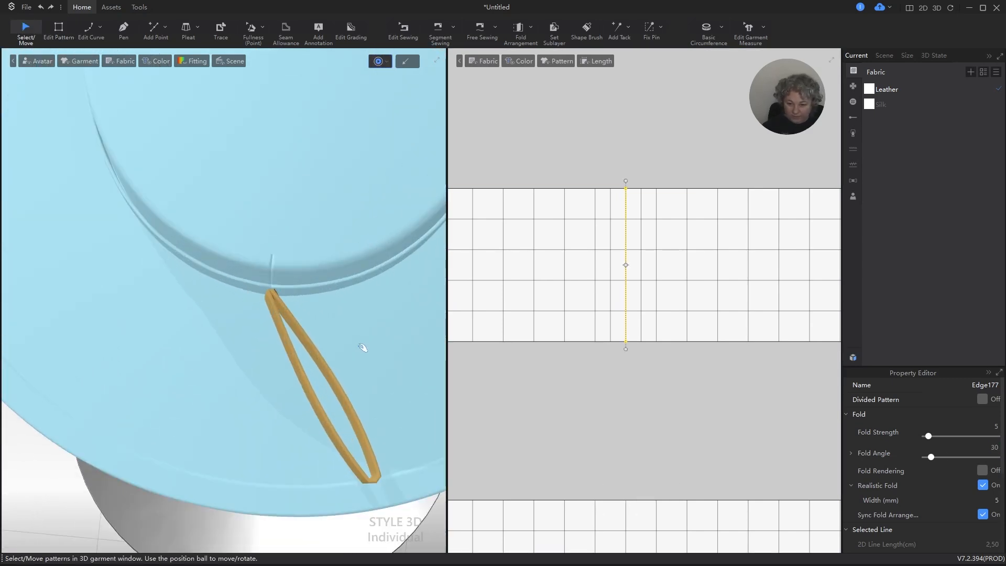
{"action": "left_click", "coordinate": [362, 347], "text": "alt"}
{"action": "left_click_drag", "start_coordinate": [229, 417], "coordinate": [366, 230]}
{"action": "key", "text": "space"}
Enable Subdivision on the loop's middle fold line and set its height to 20 mm.
{"action": "key", "text": "z"}
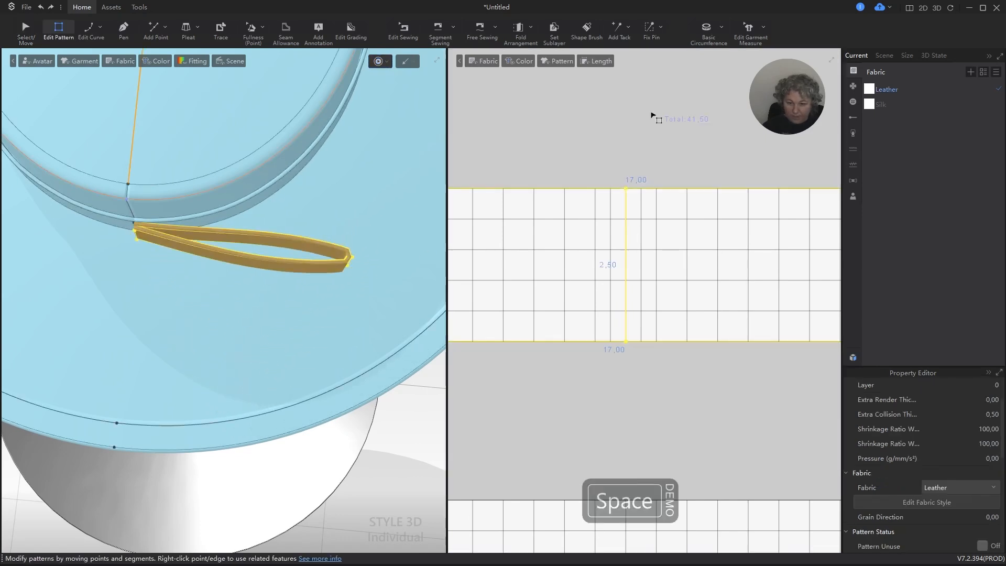
{"action": "left_click", "coordinate": [653, 116]}
{"action": "scroll", "coordinate": [654, 207], "scroll_direction": "up", "scroll_amount": 2}
{"action": "left_click", "coordinate": [609, 222]}
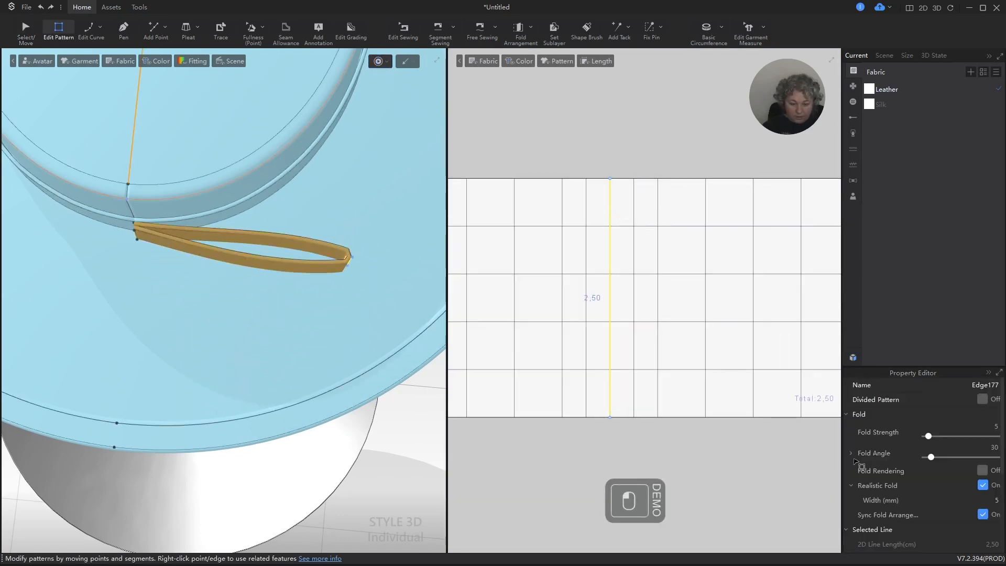
{"action": "scroll", "coordinate": [906, 488], "scroll_direction": "down", "scroll_amount": 3}
{"action": "scroll", "coordinate": [906, 488], "scroll_direction": "down", "scroll_amount": 1}
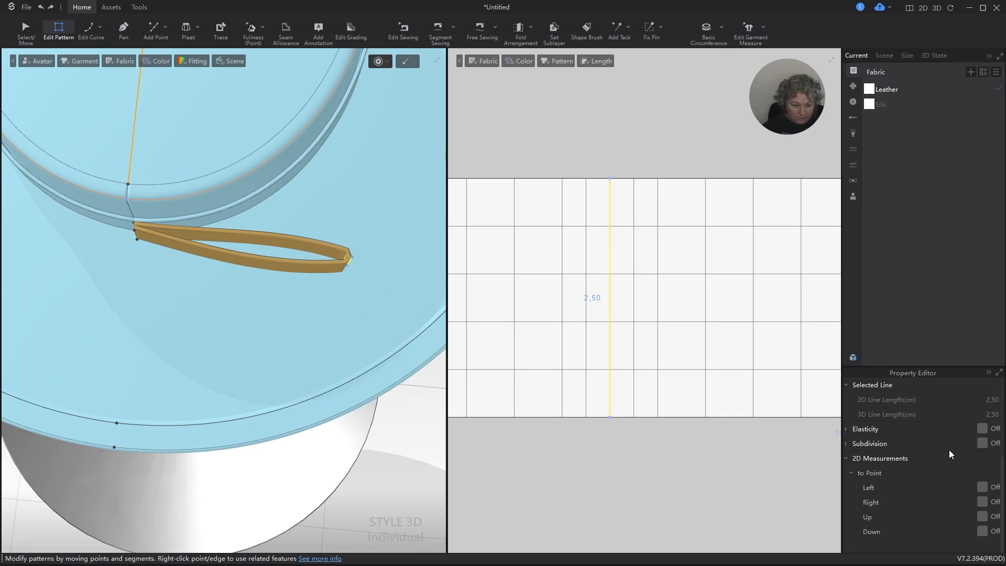
{"action": "left_click", "coordinate": [983, 443]}
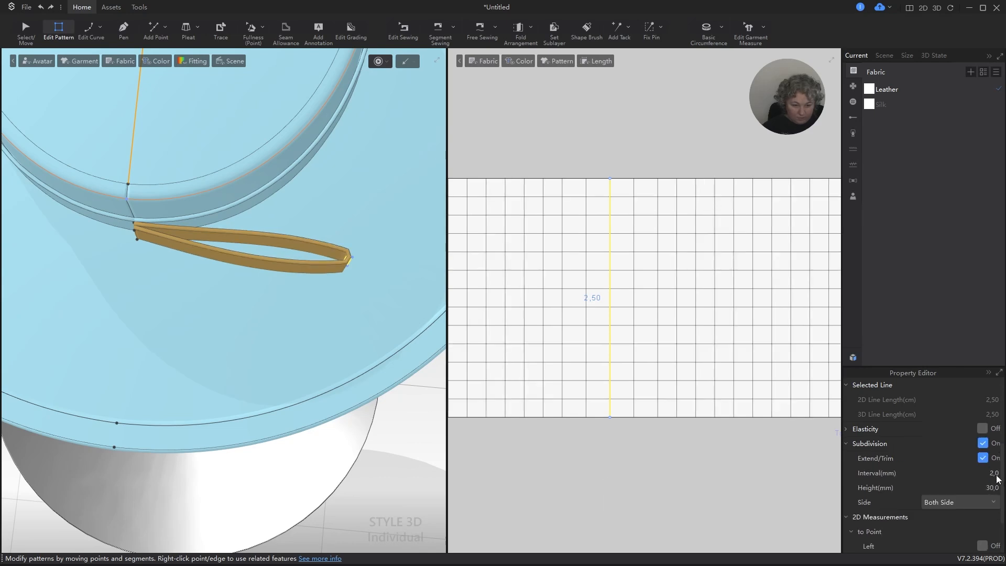
{"action": "scroll", "coordinate": [646, 186], "scroll_direction": "down", "scroll_amount": 3}
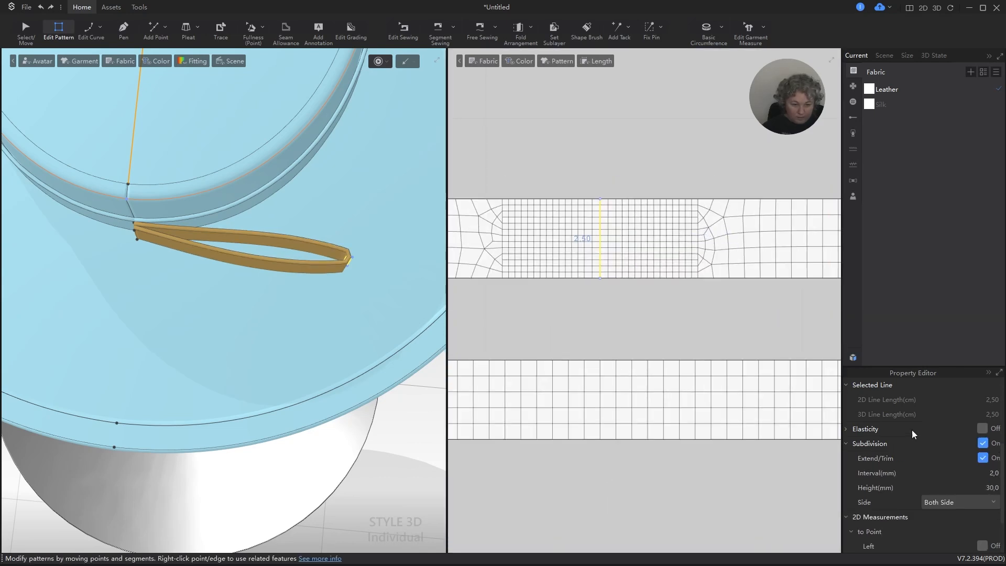
{"action": "left_click", "coordinate": [993, 487]}
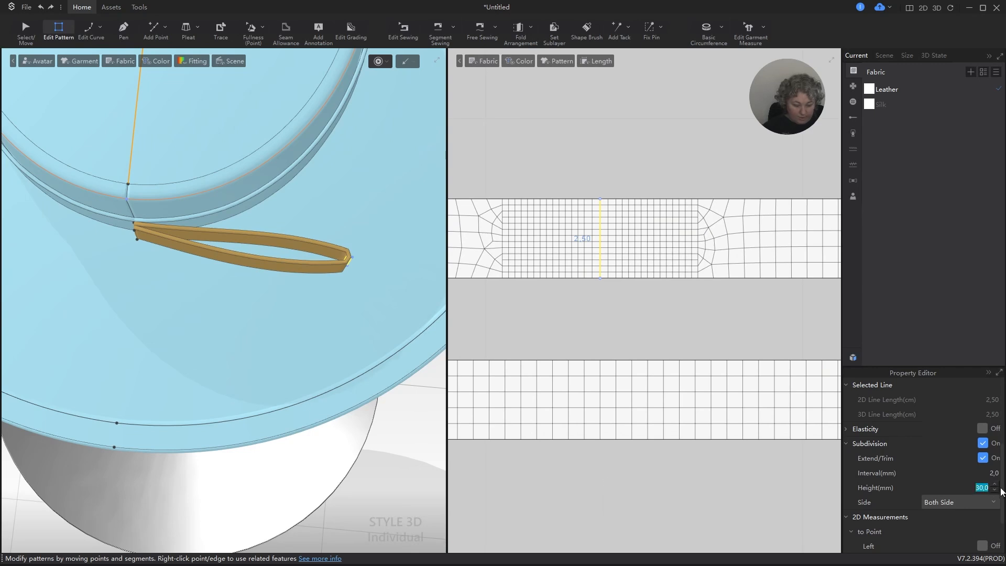
{"action": "type", "text": "20"}
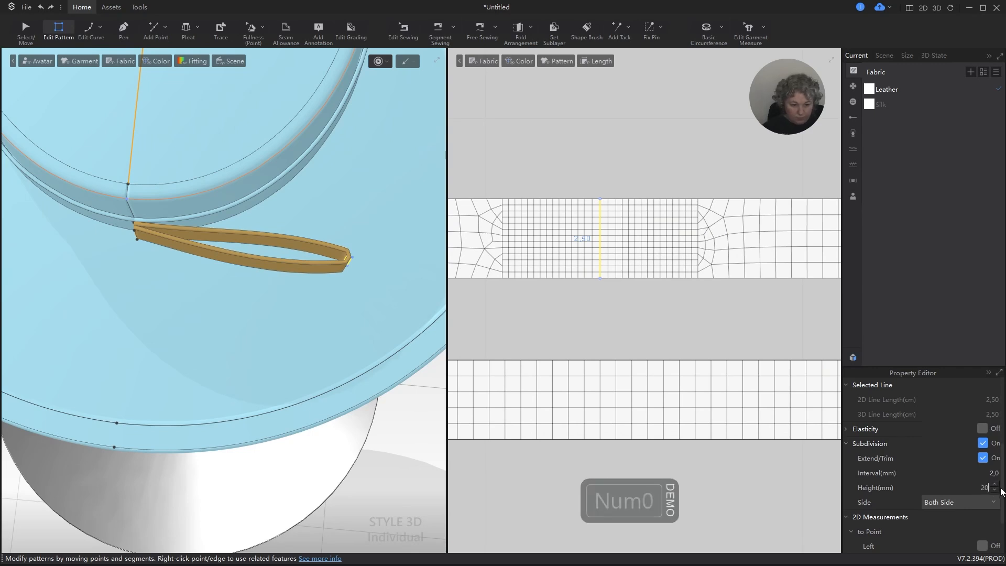
{"action": "key", "text": "Return"}
Simulate the loop with the subdivided fold and inspect its folded end up close.
{"action": "key", "text": "space"}
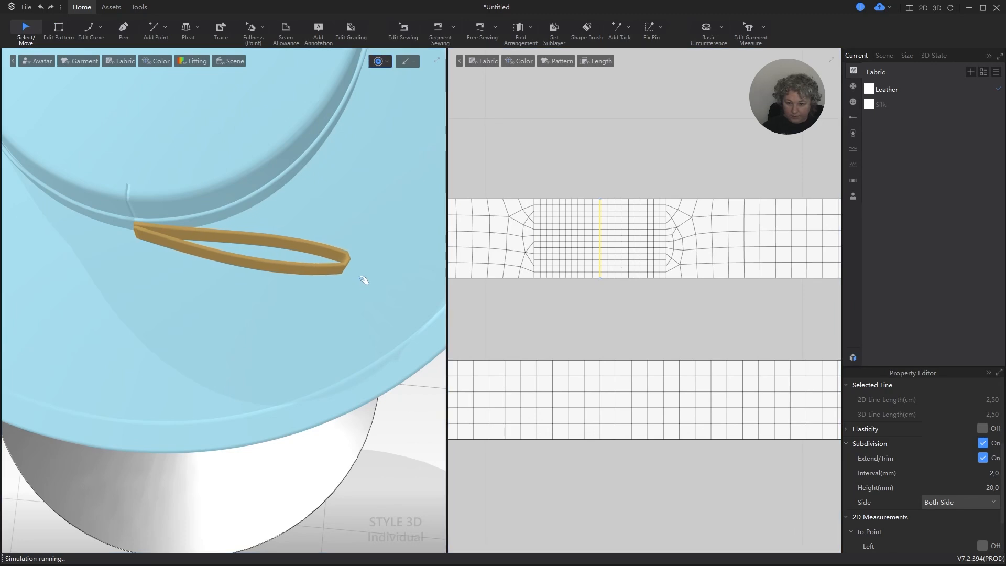
{"action": "right_click_drag", "start_coordinate": [364, 278], "coordinate": [345, 230]}
{"action": "left_click_drag", "start_coordinate": [345, 229], "coordinate": [362, 318], "text": "alt"}
{"action": "scroll", "coordinate": [362, 317], "scroll_direction": "up", "scroll_amount": 4}
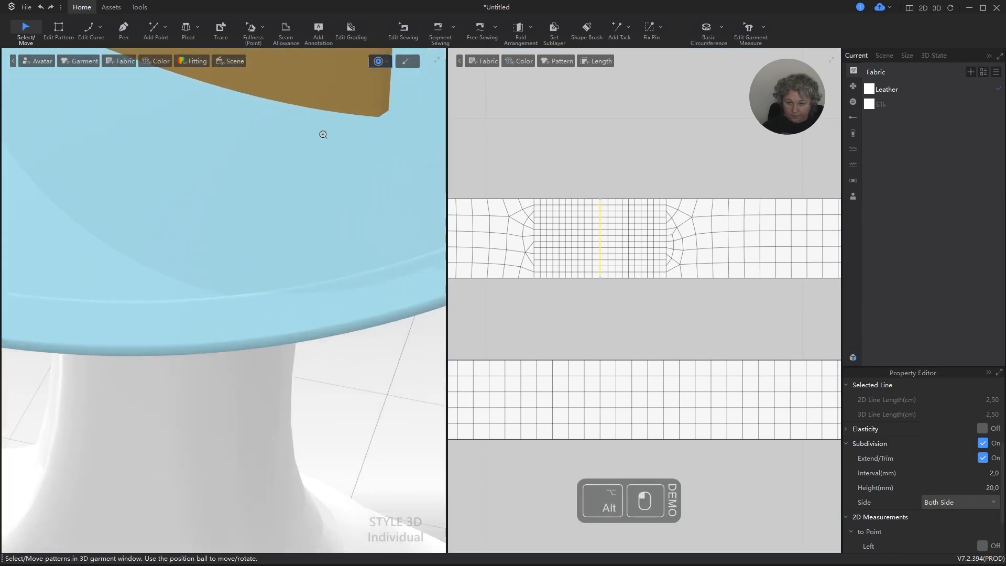
{"action": "middle_click_drag", "start_coordinate": [321, 134], "coordinate": [294, 296]}
{"action": "scroll", "coordinate": [343, 309], "scroll_direction": "up", "scroll_amount": 4}
{"action": "left_click", "coordinate": [398, 317]}
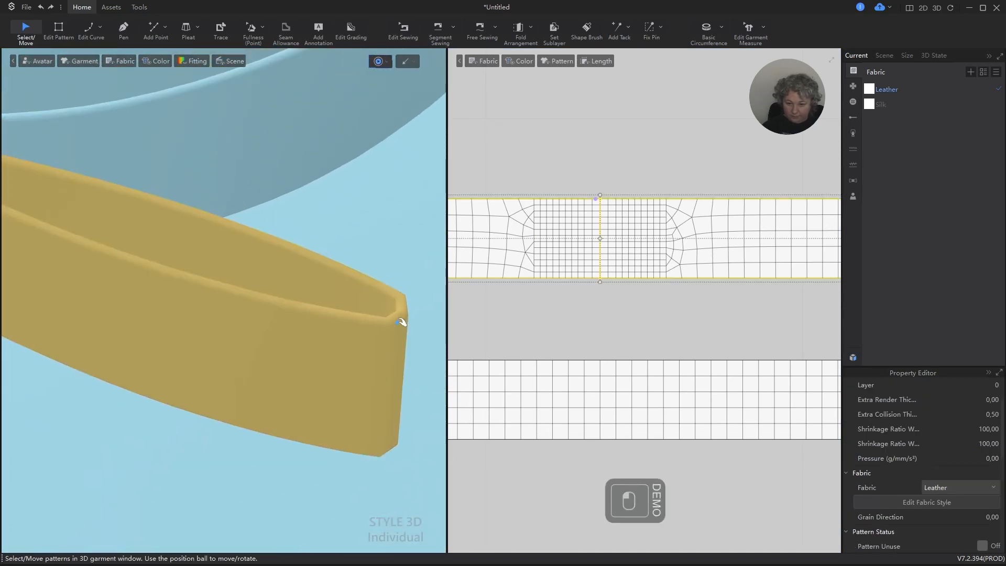
{"action": "scroll", "coordinate": [353, 265], "scroll_direction": "down", "scroll_amount": 4}
{"action": "key", "text": "space"}
{"action": "right_click_drag", "start_coordinate": [343, 285], "coordinate": [307, 366], "text": "alt"}
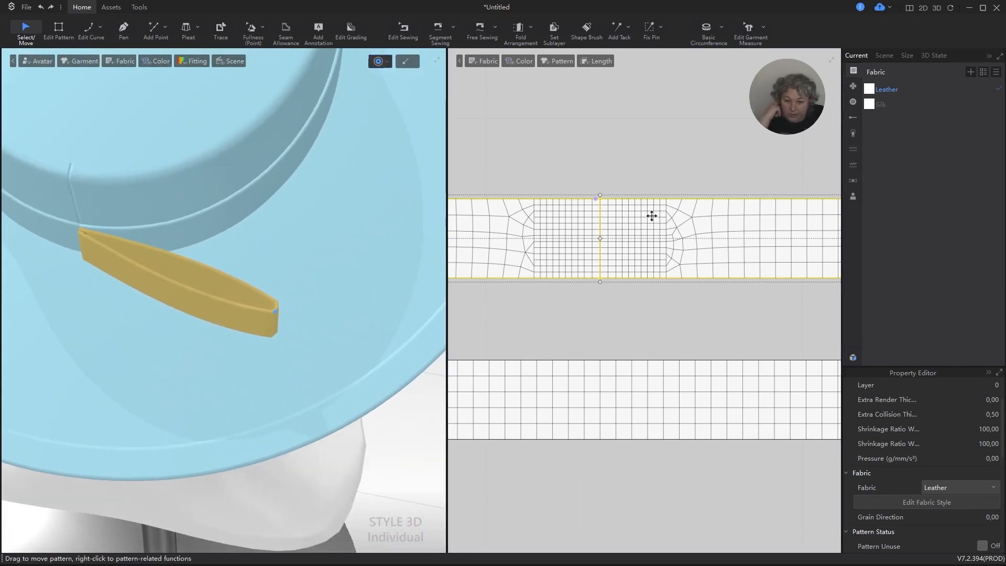
Move the loop pattern to a clear area above the long strip and place a linked symmetric copy level beside it.
{"action": "scroll", "coordinate": [673, 190], "scroll_direction": "down", "scroll_amount": 6}
{"action": "key", "text": "a"}
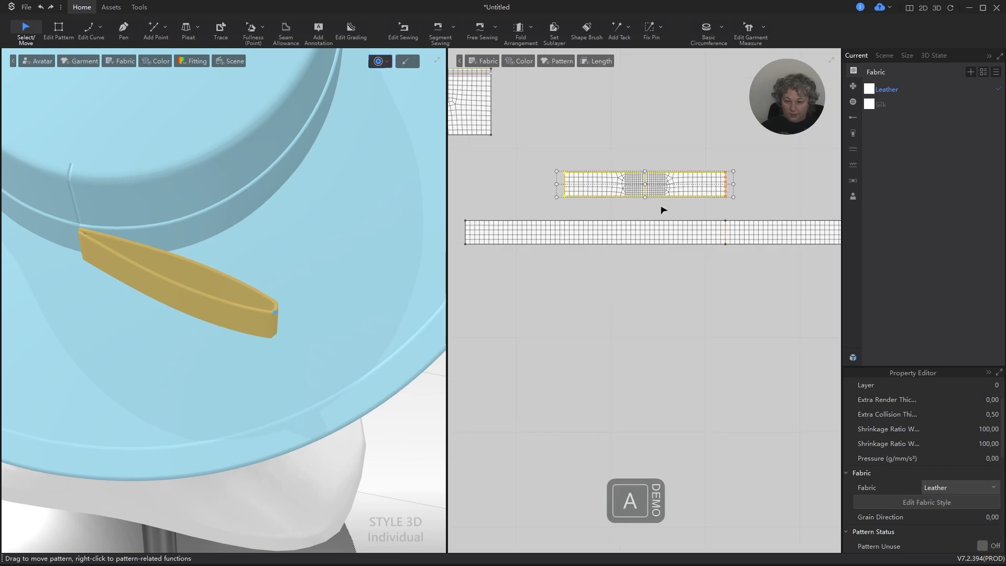
{"action": "scroll", "coordinate": [692, 192], "scroll_direction": "down", "scroll_amount": 3}
{"action": "left_click_drag", "start_coordinate": [658, 198], "coordinate": [758, 192]}
{"action": "scroll", "coordinate": [756, 189], "scroll_direction": "up", "scroll_amount": 2}
{"action": "key", "text": "ctrl+d"}
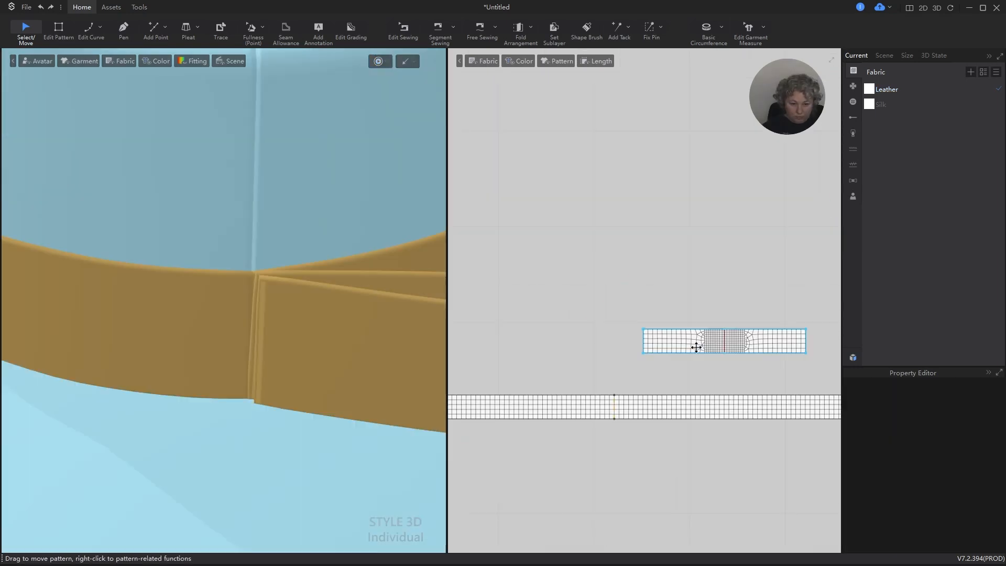
{"action": "left_click", "coordinate": [696, 346]}
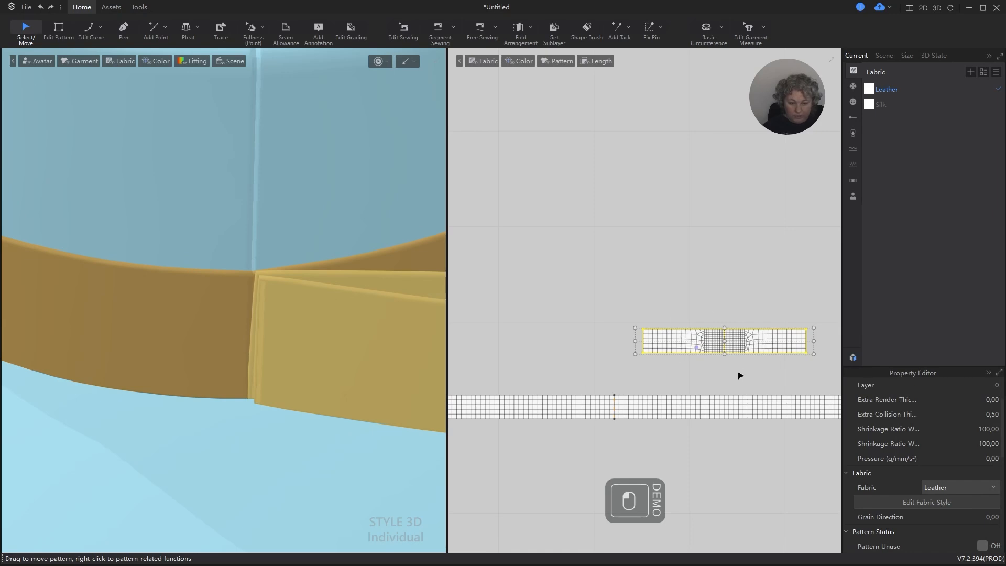
{"action": "scroll", "coordinate": [740, 372], "scroll_direction": "down", "scroll_amount": 2}
{"action": "key", "text": "ctrl+d"}
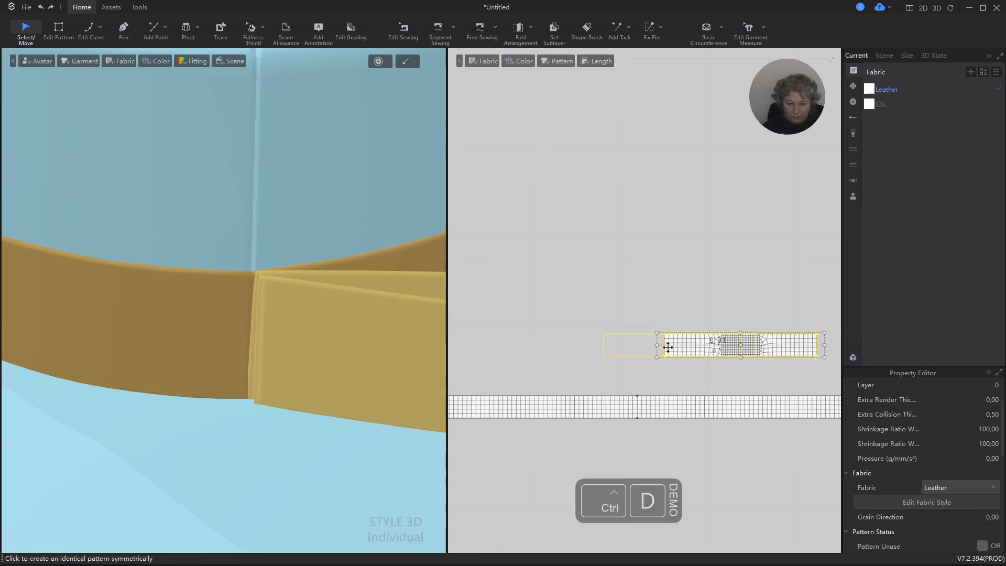
{"action": "left_click", "coordinate": [561, 346], "text": "shift"}
Move the mirrored loop in 3D to the hat beside the original loop and simulate the pair.
{"action": "scroll", "coordinate": [343, 343], "scroll_direction": "down", "scroll_amount": 8}
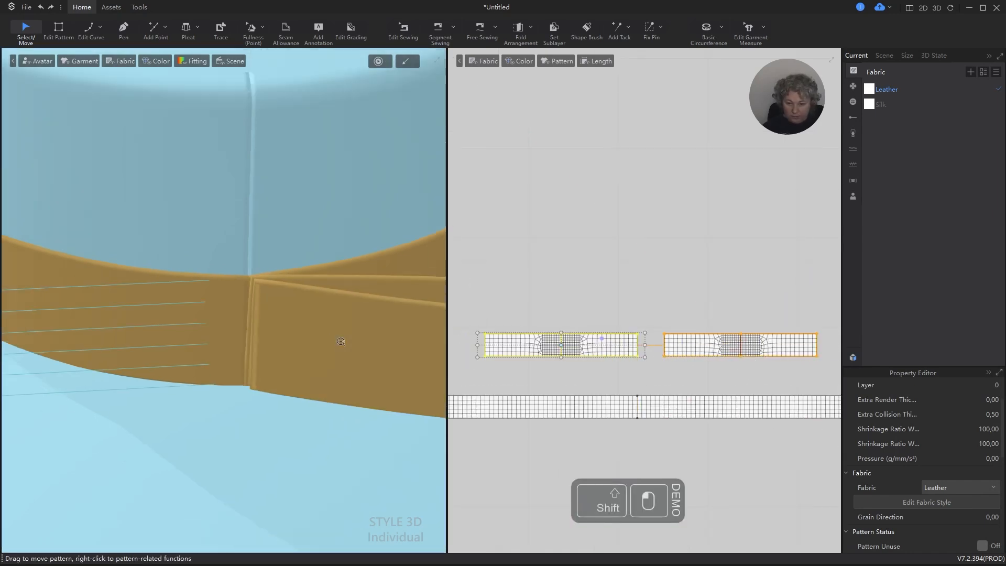
{"action": "left_click_drag", "start_coordinate": [321, 370], "coordinate": [236, 355], "text": "alt"}
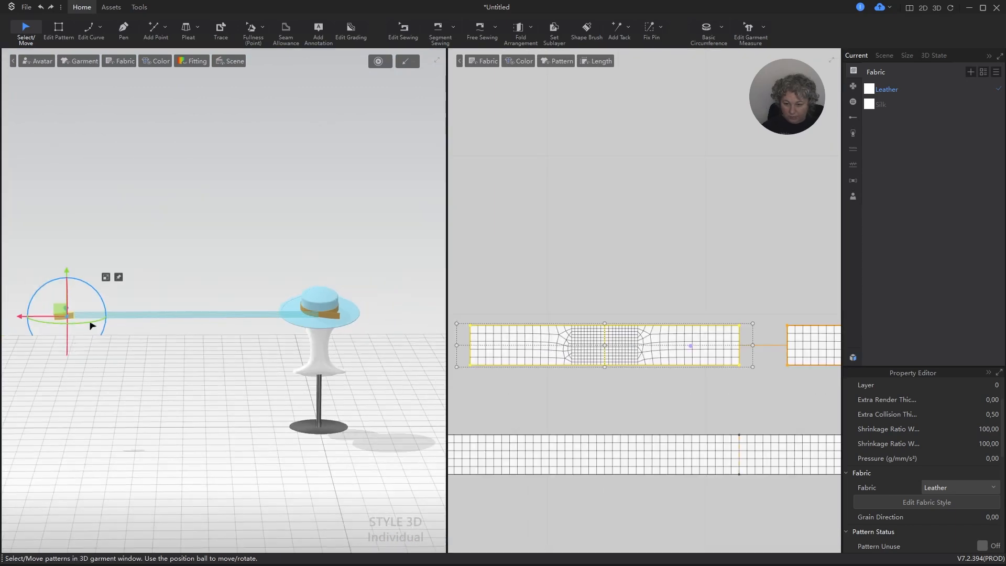
{"action": "left_click_drag", "start_coordinate": [63, 309], "coordinate": [300, 307]}
{"action": "scroll", "coordinate": [304, 306], "scroll_direction": "up", "scroll_amount": 7}
{"action": "left_click_drag", "start_coordinate": [404, 328], "coordinate": [124, 344], "text": "alt"}
{"action": "scroll", "coordinate": [157, 345], "scroll_direction": "up", "scroll_amount": 4}
{"action": "key", "text": "space"}
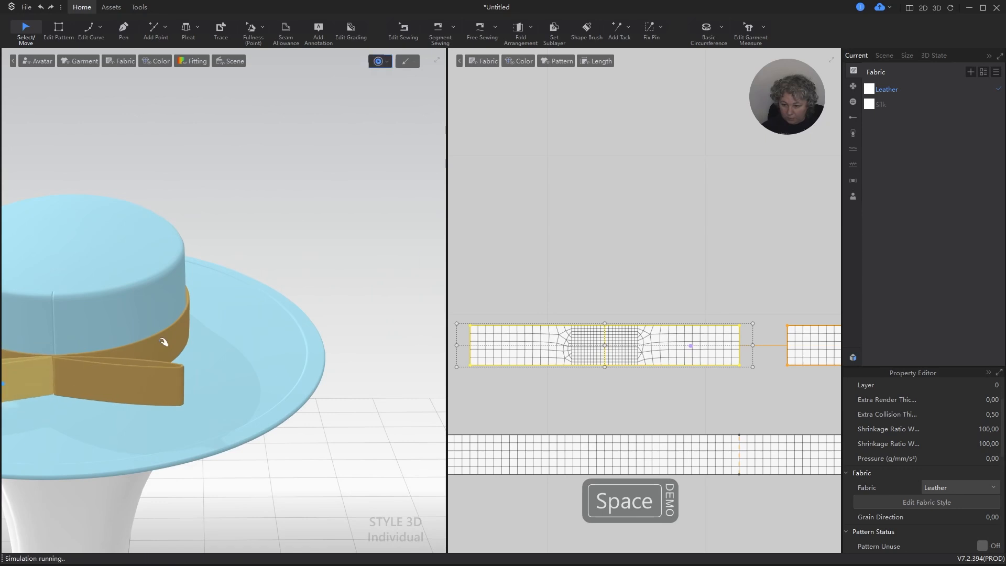
{"action": "key", "text": "space"}
Merge the facing short edges of the two symmetric loop patterns into one continuous strip.
{"action": "scroll", "coordinate": [235, 322], "scroll_direction": "down", "scroll_amount": 3}
{"action": "scroll", "coordinate": [576, 325], "scroll_direction": "up", "scroll_amount": 2}
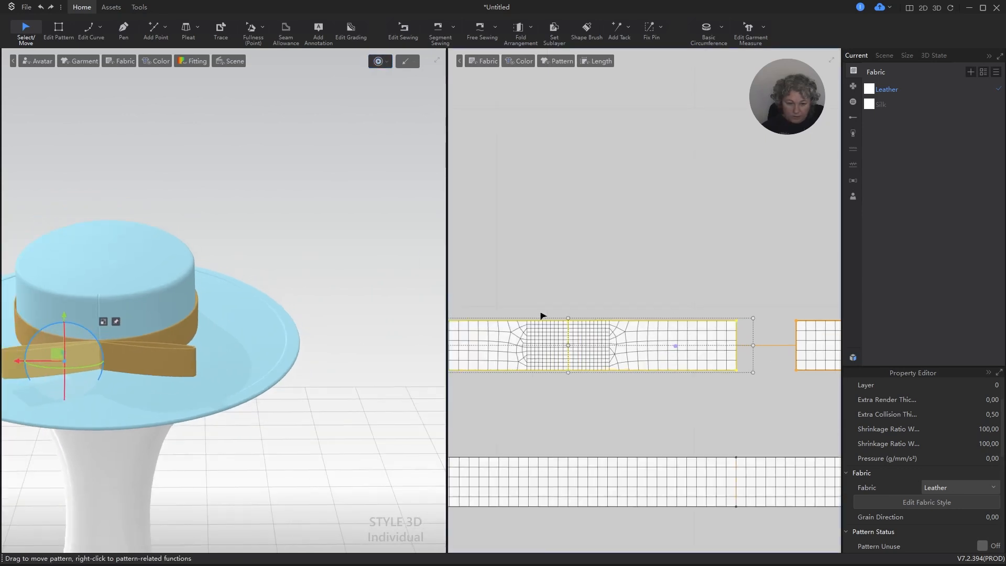
{"action": "scroll", "coordinate": [541, 316], "scroll_direction": "down", "scroll_amount": 5}
{"action": "scroll", "coordinate": [625, 318], "scroll_direction": "up", "scroll_amount": 7}
{"action": "key", "text": "z"}
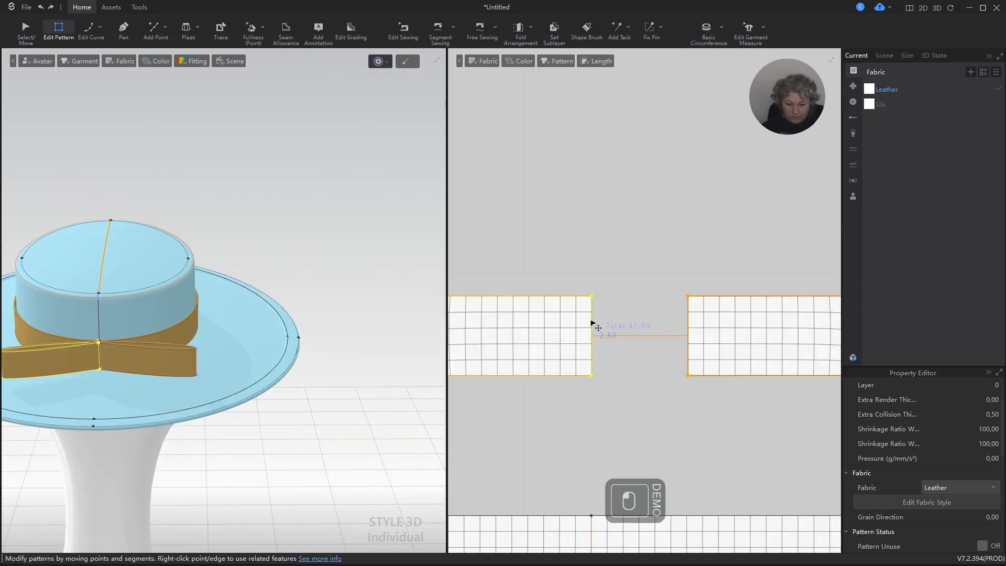
{"action": "left_click", "coordinate": [608, 321]}
{"action": "left_click", "coordinate": [592, 315]}
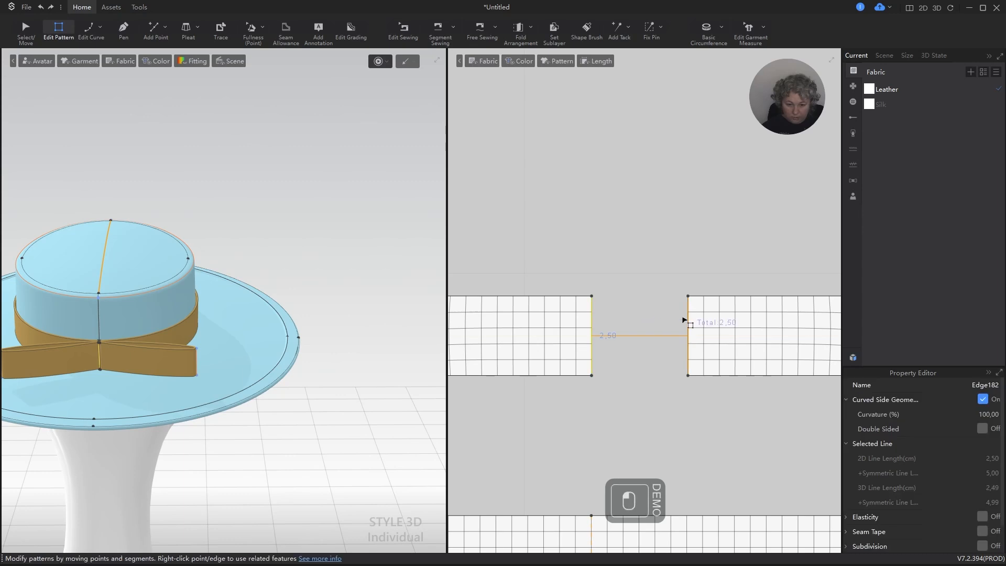
{"action": "left_click", "coordinate": [687, 316], "text": "shift"}
{"action": "right_click", "coordinate": [686, 315]}
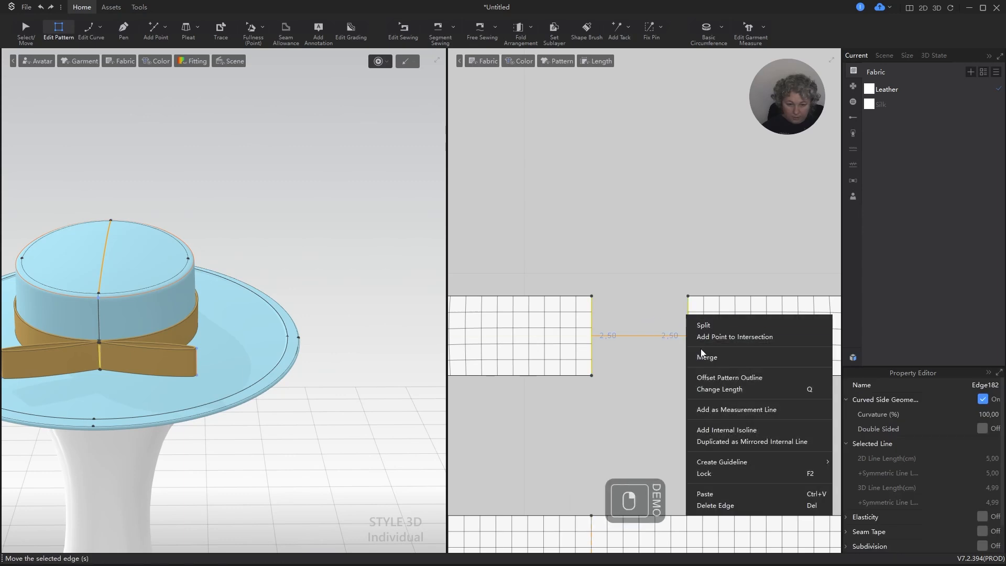
{"action": "left_click", "coordinate": [703, 359]}
Select the merged bow strip and simulate it on the hat, checking the loops from the side.
{"action": "key", "text": "a"}
{"action": "scroll", "coordinate": [597, 314], "scroll_direction": "down", "scroll_amount": 2}
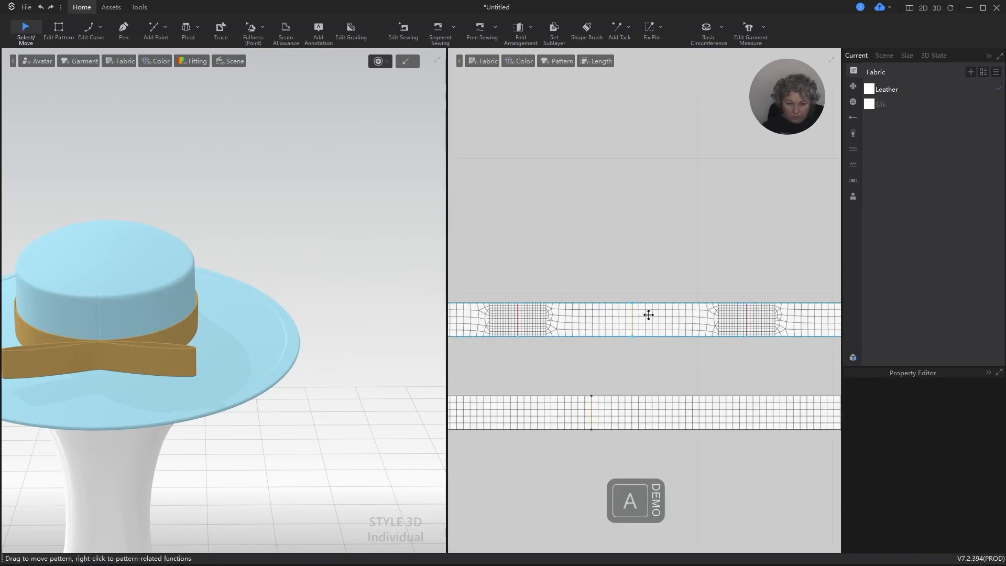
{"action": "left_click", "coordinate": [626, 308]}
{"action": "scroll", "coordinate": [626, 308], "scroll_direction": "down", "scroll_amount": 2}
{"action": "scroll", "coordinate": [207, 341], "scroll_direction": "up", "scroll_amount": 5}
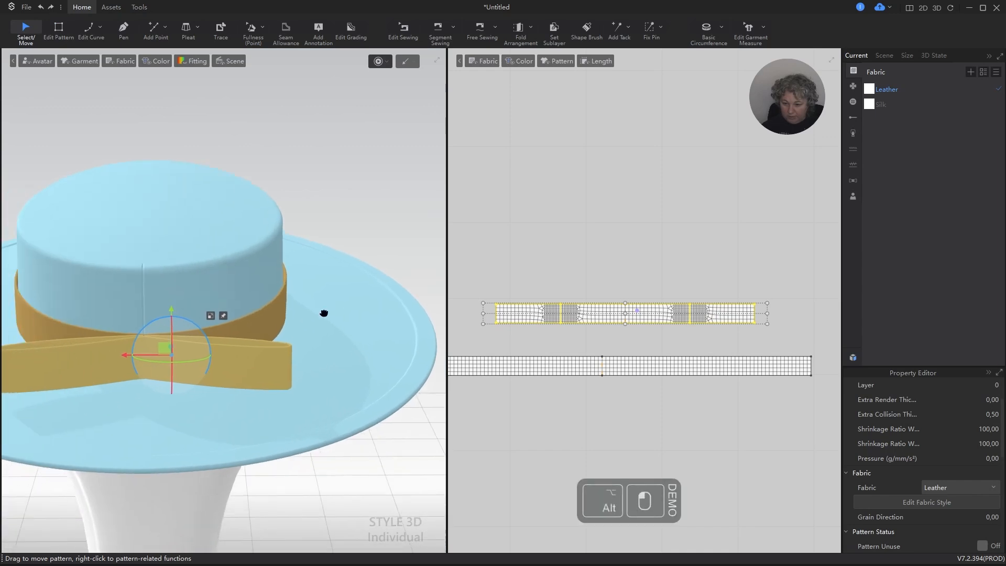
{"action": "left_click_drag", "start_coordinate": [156, 355], "coordinate": [256, 372], "text": "alt"}
{"action": "key", "text": "space"}
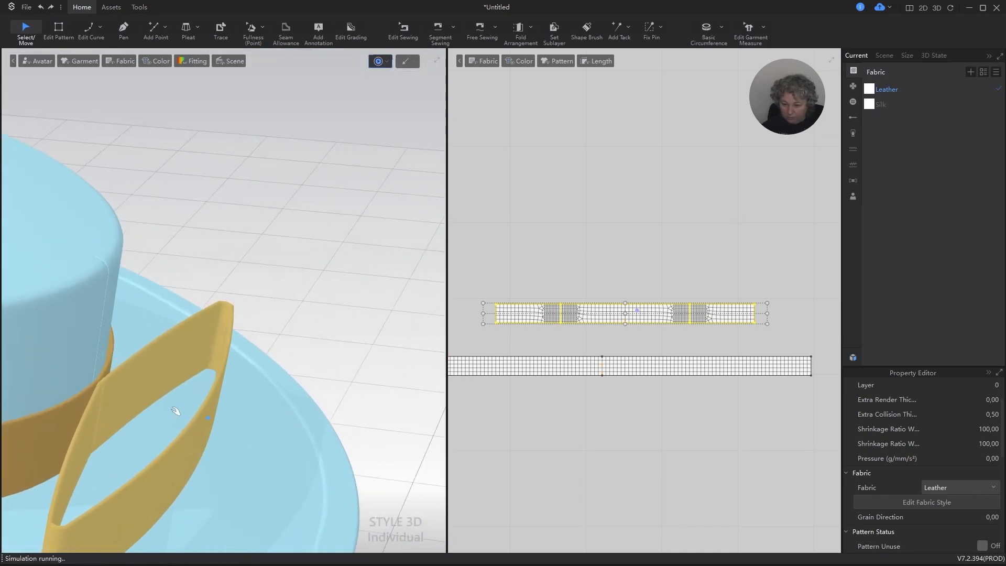
{"action": "key", "text": "space"}
Draw a 2.50 cm internal line with the Pen across the full width of the bow strip at its central join.
{"action": "left_click", "coordinate": [597, 276]}
{"action": "scroll", "coordinate": [626, 309], "scroll_direction": "up", "scroll_amount": 5}
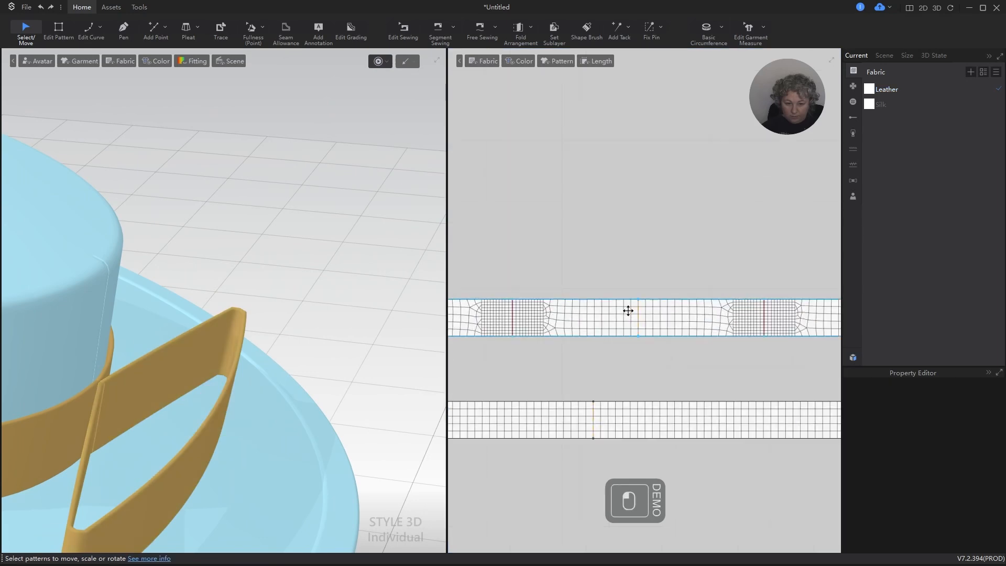
{"action": "key", "text": "z"}
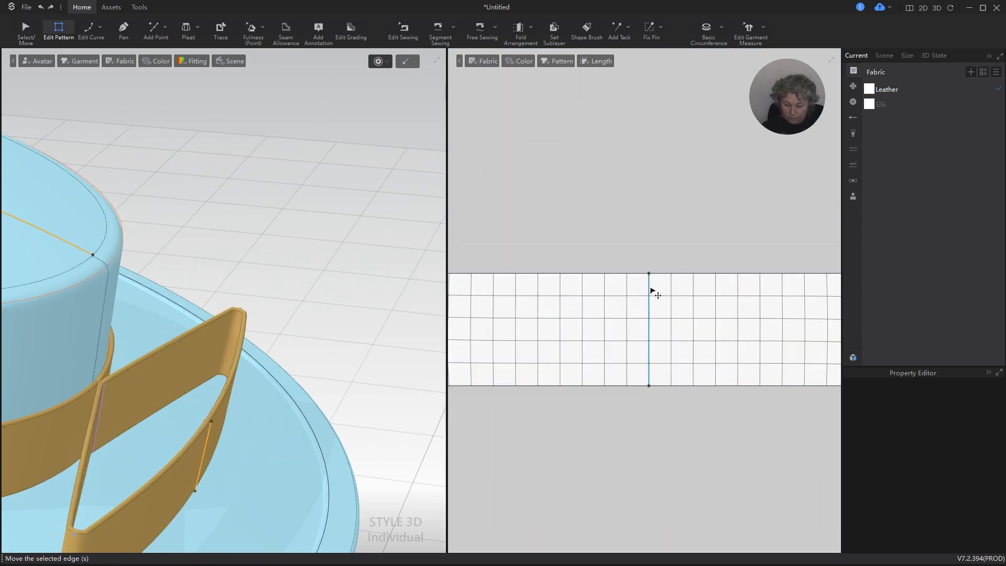
{"action": "key", "text": "g"}
{"action": "left_click", "coordinate": [649, 274]}
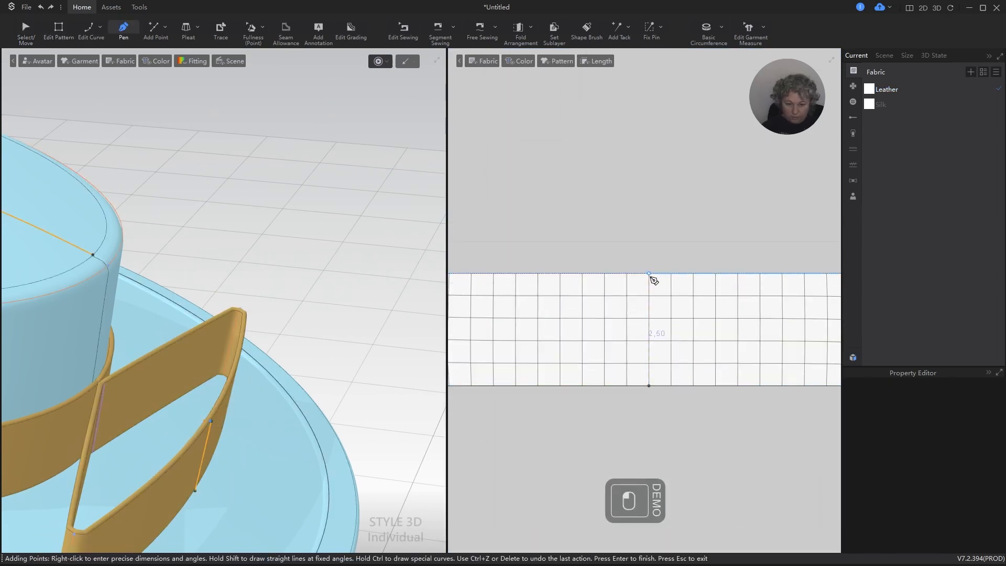
{"action": "key", "text": "Escape"}
{"action": "scroll", "coordinate": [212, 287], "scroll_direction": "down", "scroll_amount": 4}
{"action": "mouse_move", "coordinate": [212, 291]}
{"action": "right_mouse_down", "text": "alt"}
{"action": "mouse_move", "coordinate": [200, 337]}
{"action": "mouse_move", "coordinate": [183, 308]}
{"action": "mouse_move", "coordinate": [276, 300]}
{"action": "right_mouse_up", "text": "alt"}
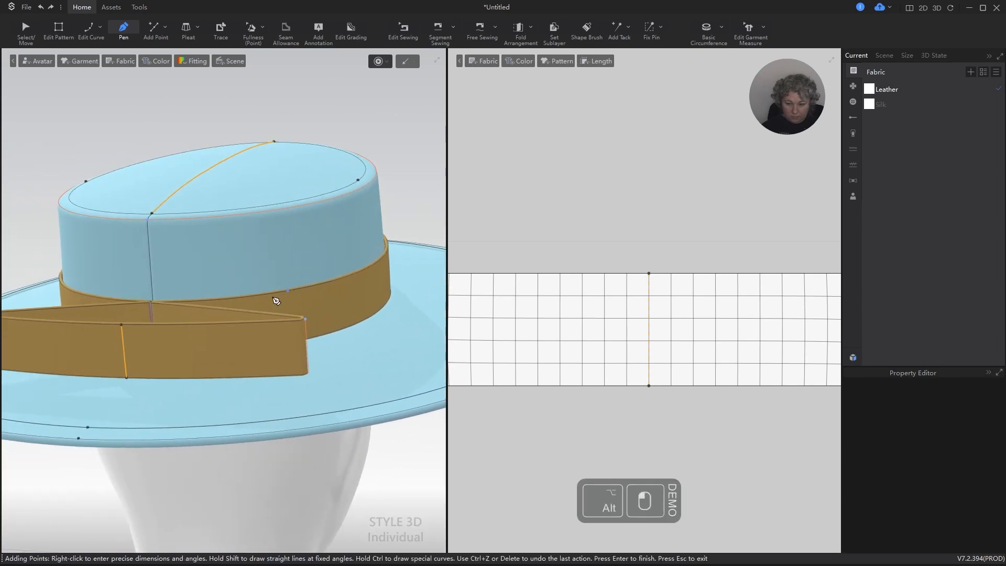
{"action": "right_click_drag", "start_coordinate": [177, 317], "coordinate": [196, 333]}
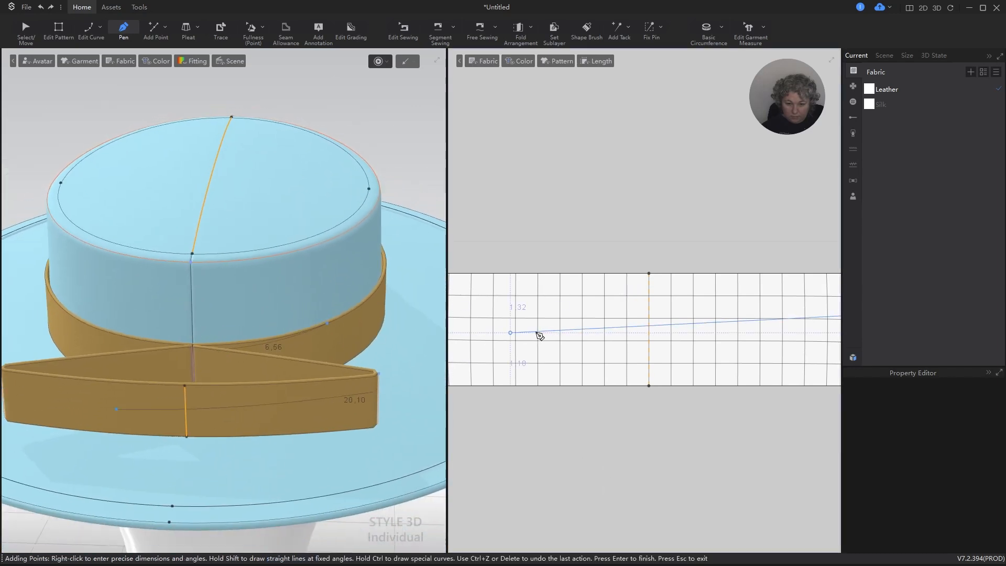
{"action": "key", "text": "Escape"}
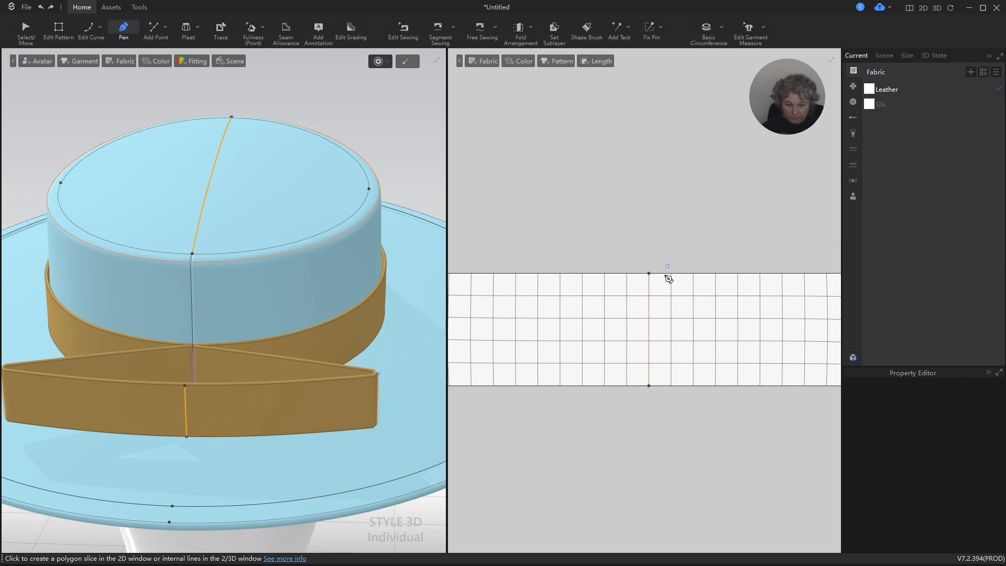
{"action": "left_click", "coordinate": [649, 273]}
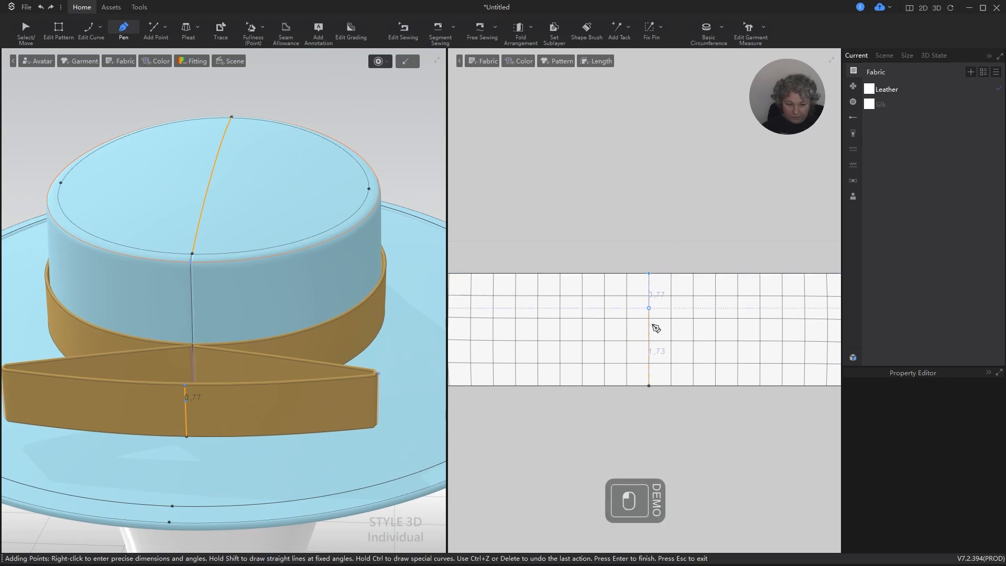
{"action": "left_click", "coordinate": [649, 386]}
Sew the bow strip's central internal line to its short end edge with Segment Sewing.
{"action": "scroll", "coordinate": [623, 289], "scroll_direction": "down", "scroll_amount": 6}
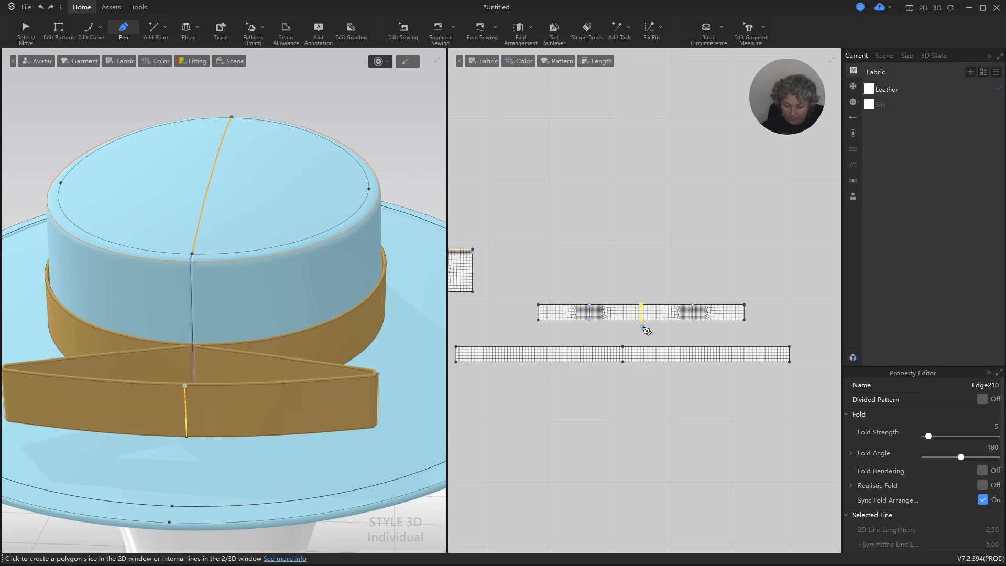
{"action": "key", "text": "n"}
{"action": "left_click", "coordinate": [623, 317]}
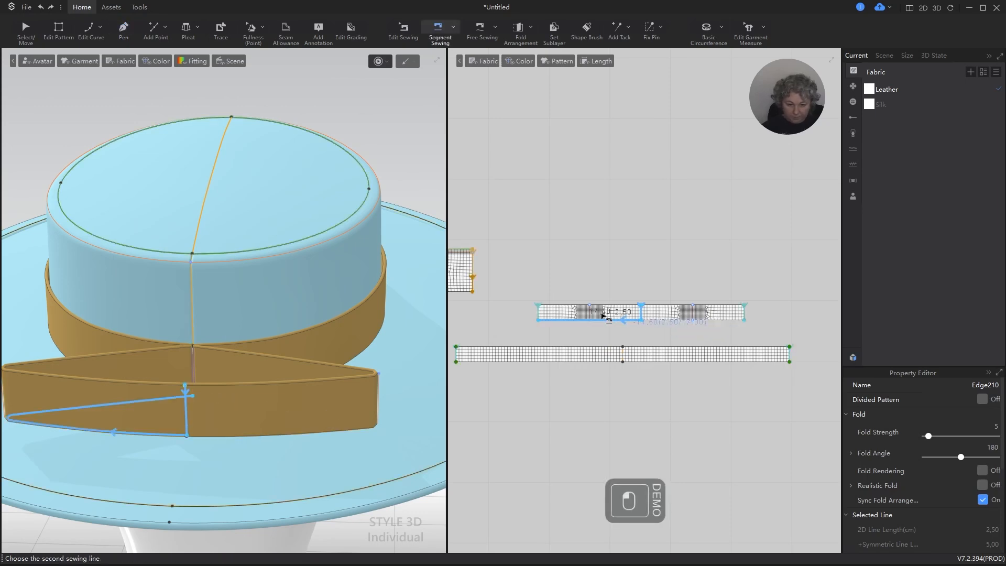
{"action": "left_click", "coordinate": [541, 314]}
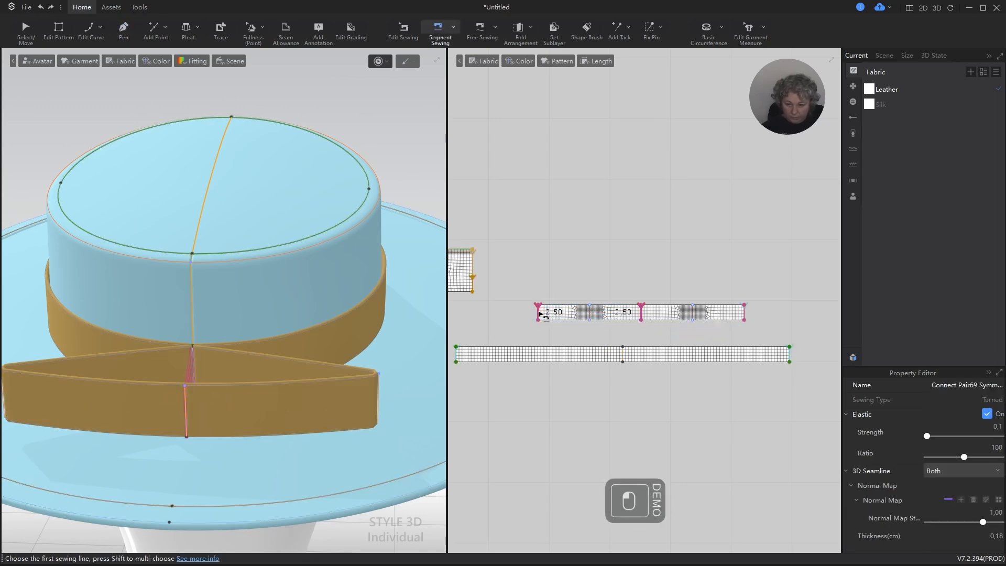
Simulate the hat to pull the bow's sewn centre together, checking it from the front.
{"action": "key", "text": "space"}
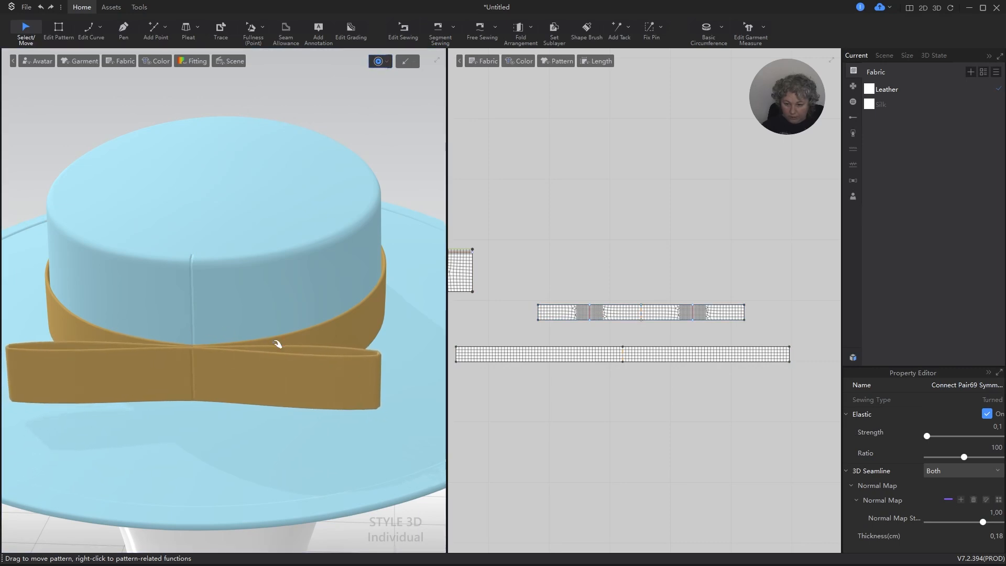
{"action": "key", "text": "space"}
{"action": "right_click_drag", "start_coordinate": [244, 350], "coordinate": [272, 308]}
{"action": "key", "text": "Escape"}
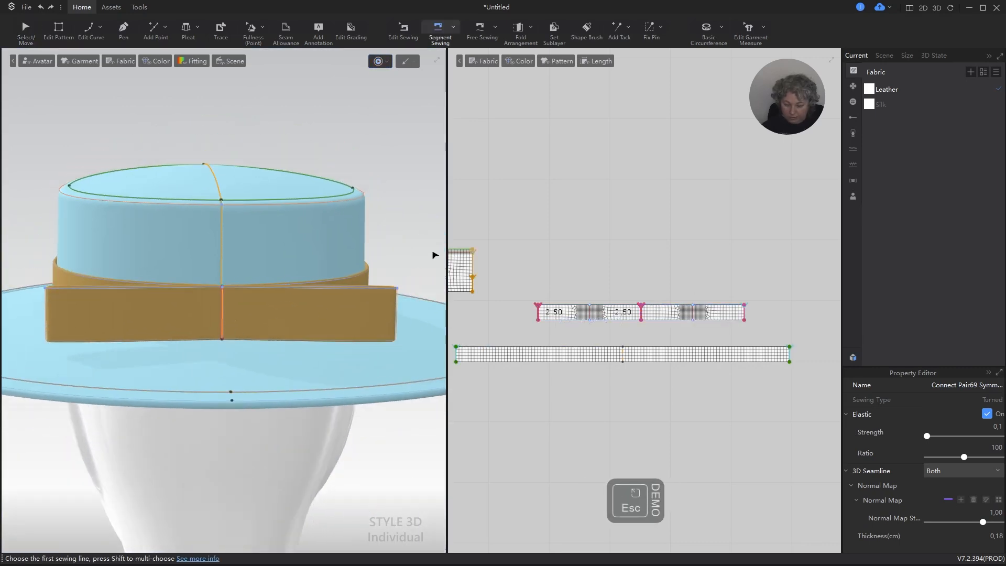
For all bow strip and hat band seams, remove the seamline normal map, turn Elastic off and set the seamline thickness to 0.
{"action": "key", "text": "b"}
{"action": "key", "text": "q"}
{"action": "scroll", "coordinate": [671, 315], "scroll_direction": "up", "scroll_amount": 4}
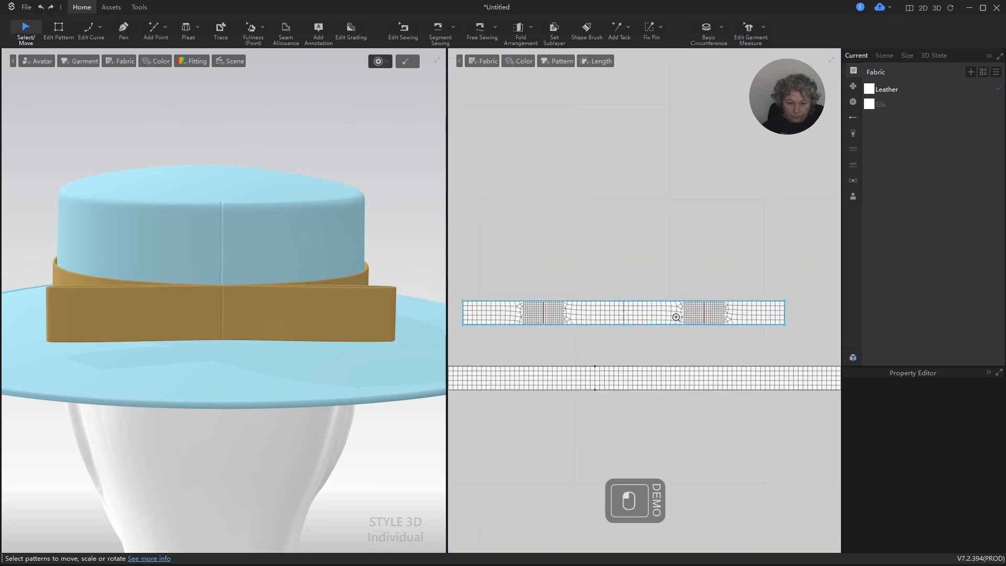
{"action": "scroll", "coordinate": [661, 318], "scroll_direction": "down", "scroll_amount": 2}
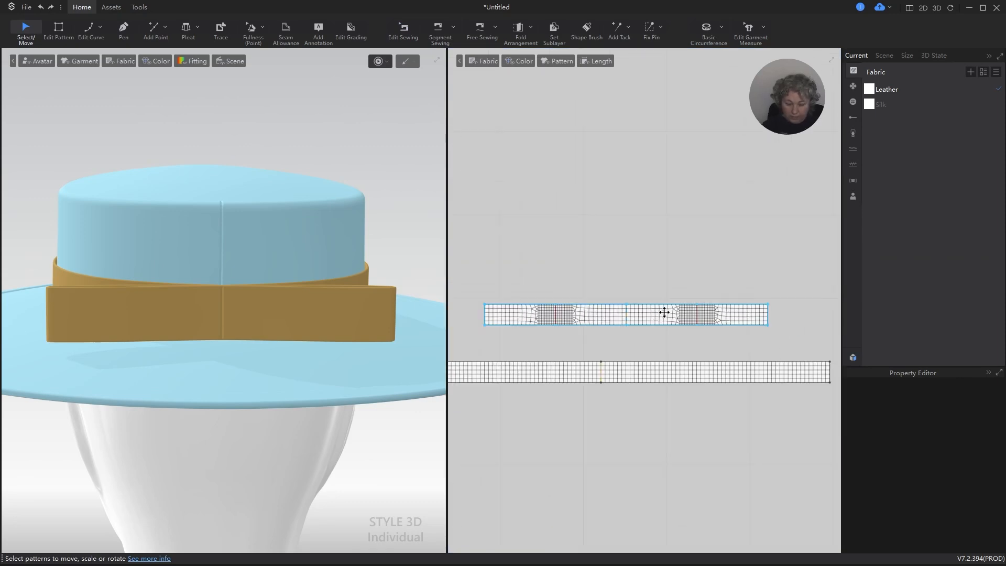
{"action": "key", "text": "b"}
{"action": "scroll", "coordinate": [471, 293], "scroll_direction": "down", "scroll_amount": 3}
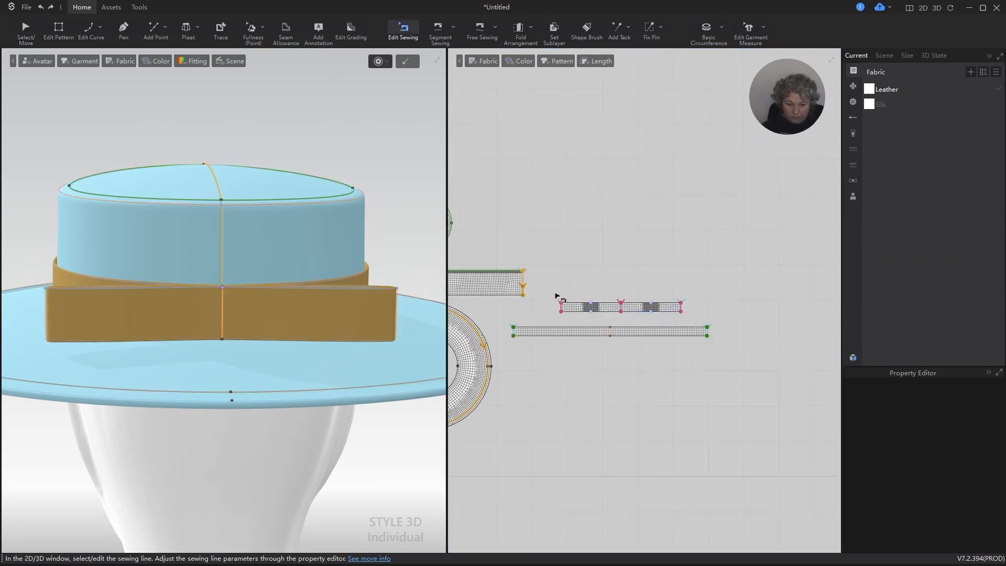
{"action": "left_click", "coordinate": [650, 320]}
{"action": "scroll", "coordinate": [668, 313], "scroll_direction": "up", "scroll_amount": 3}
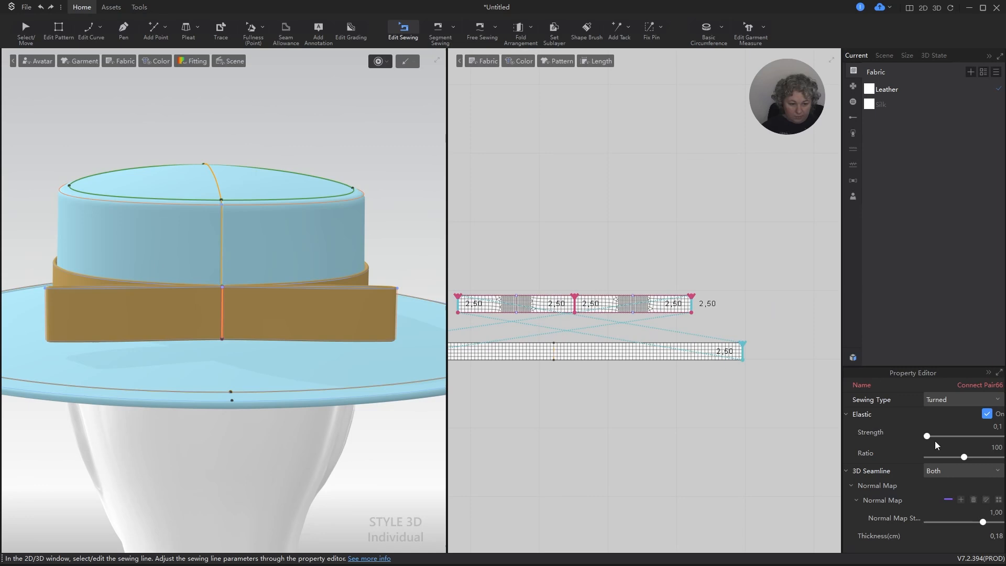
{"action": "left_click", "coordinate": [973, 500]}
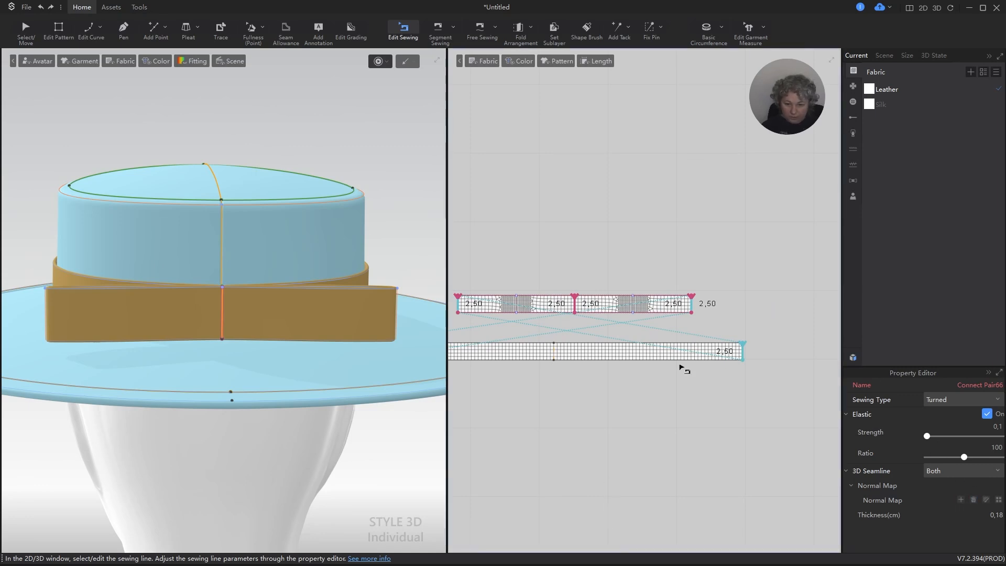
{"action": "left_click", "coordinate": [999, 427]}
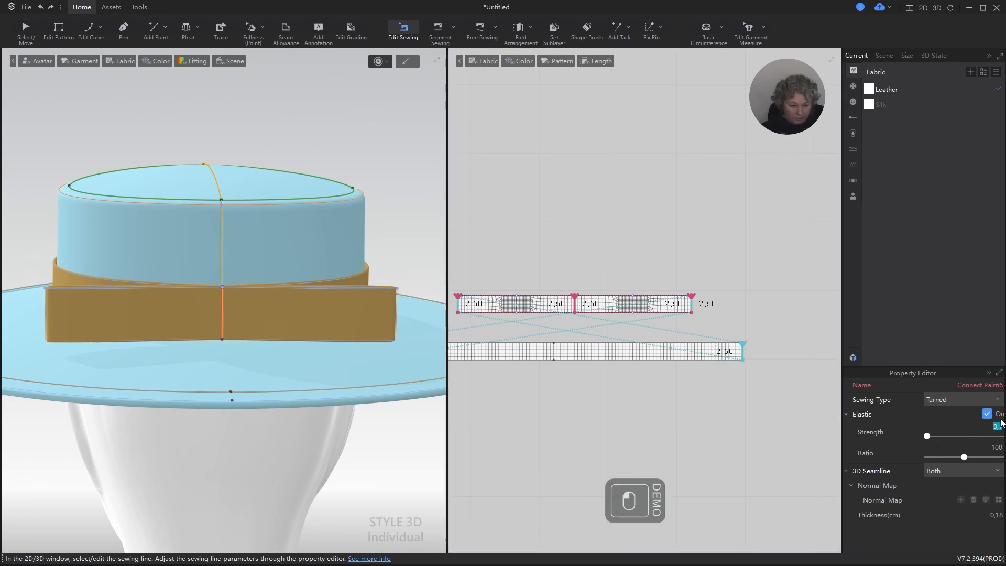
{"action": "left_click", "coordinate": [986, 415]}
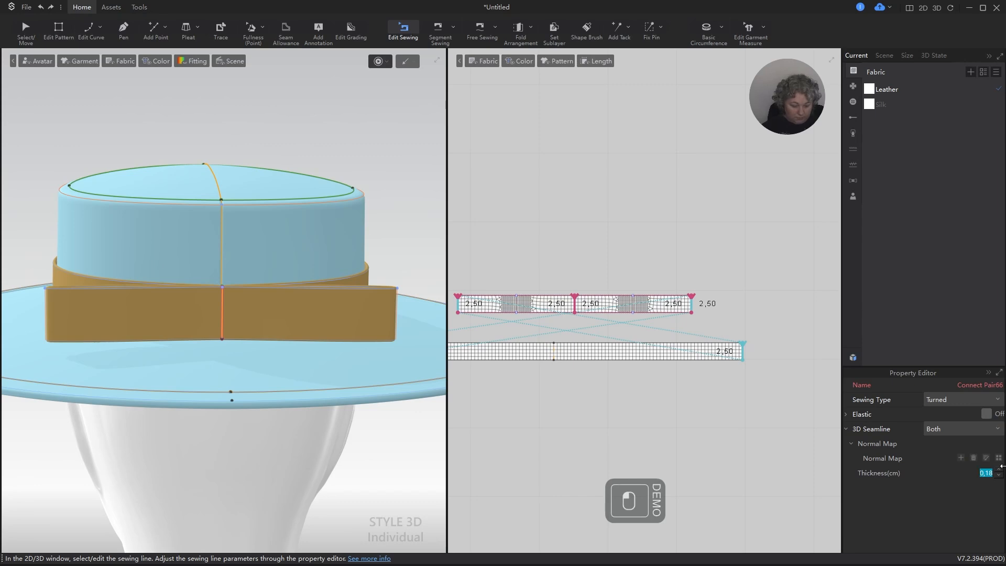
{"action": "left_click", "coordinate": [541, 192]}
{"action": "key", "text": "a"}
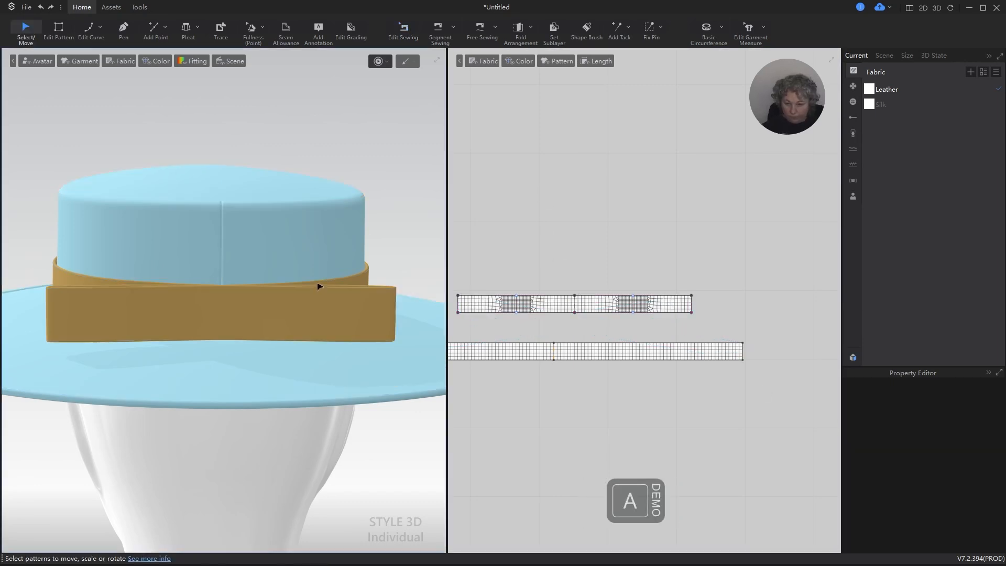
Inspect the bow loops from the side and front and compare them with the reference photo.
{"action": "scroll", "coordinate": [315, 286], "scroll_direction": "up", "scroll_amount": 5}
{"action": "right_click_drag", "start_coordinate": [291, 316], "coordinate": [136, 371], "text": "alt"}
{"action": "scroll", "coordinate": [291, 339], "scroll_direction": "down", "scroll_amount": 5}
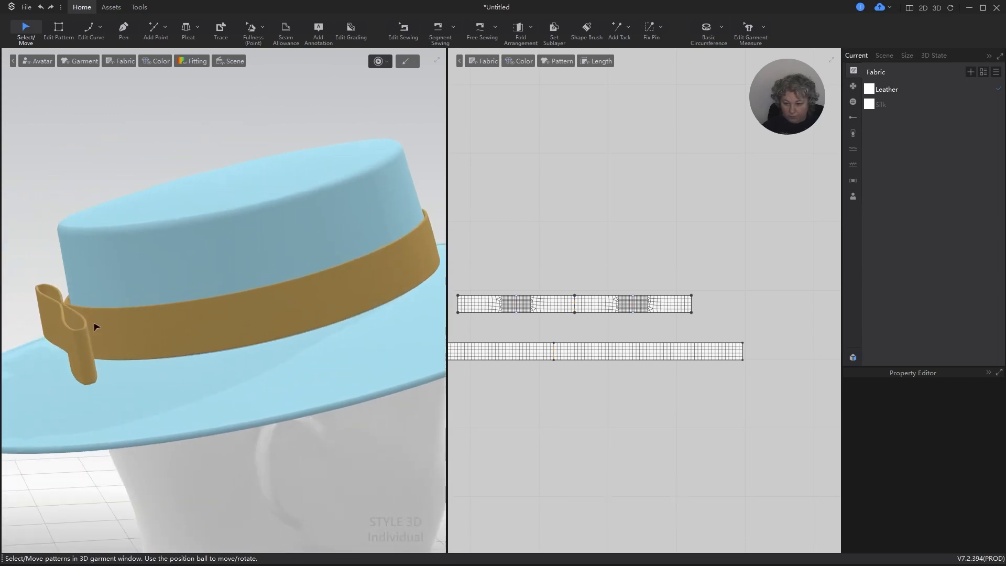
{"action": "right_click_drag", "start_coordinate": [96, 327], "coordinate": [168, 337], "text": "alt"}
{"action": "key", "text": "alt+Tab"}
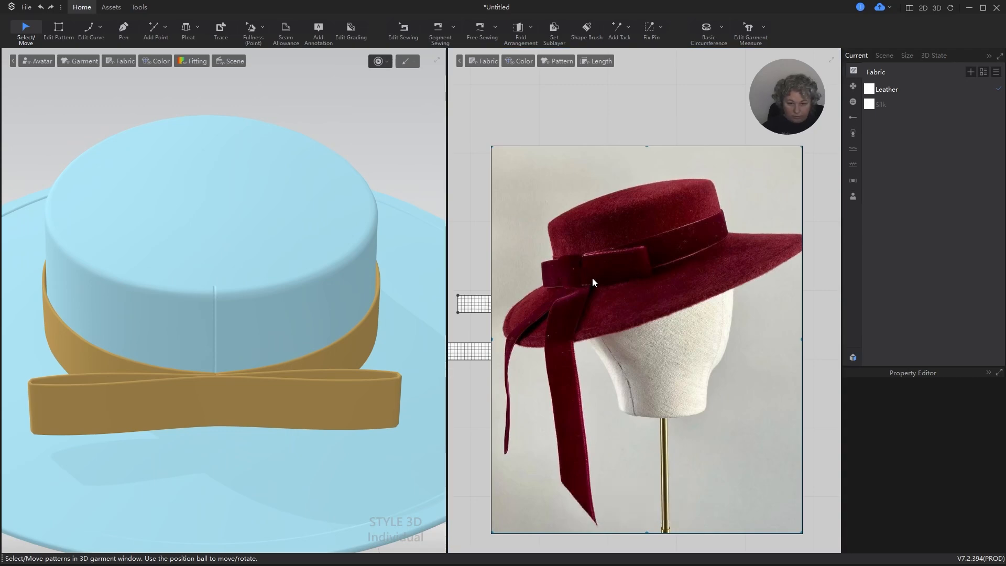
{"action": "key", "text": "alt+Tab"}
Duplicate the bow strip and place the copy directly above the original in the 2D pattern view.
{"action": "scroll", "coordinate": [557, 312], "scroll_direction": "up", "scroll_amount": 4}
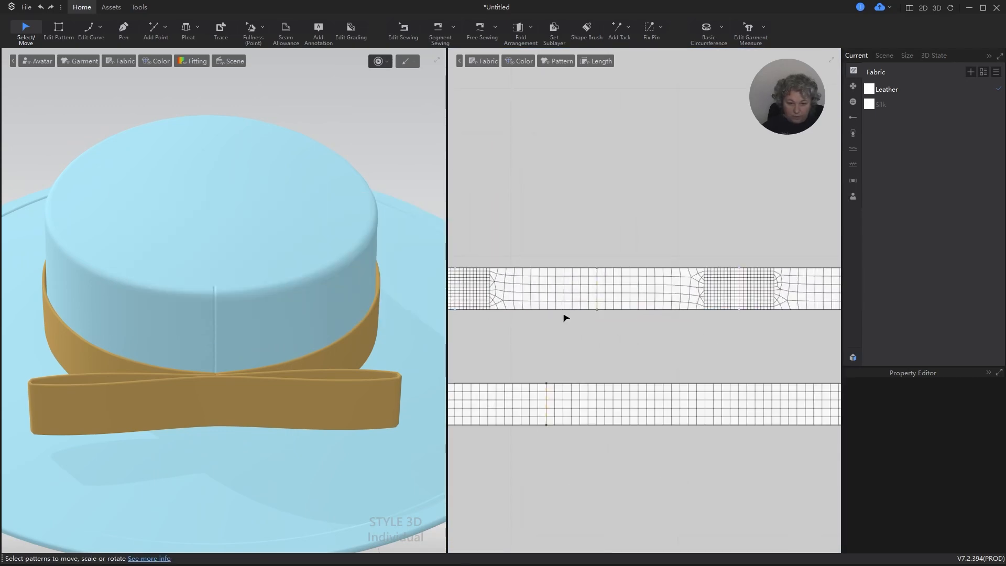
{"action": "scroll", "coordinate": [577, 328], "scroll_direction": "down", "scroll_amount": 3}
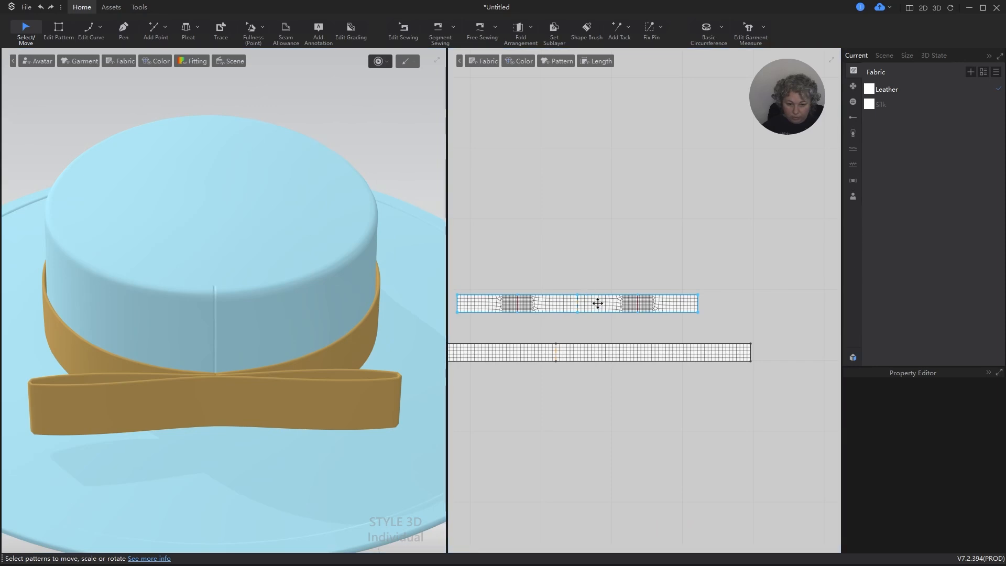
{"action": "left_click", "coordinate": [597, 302]}
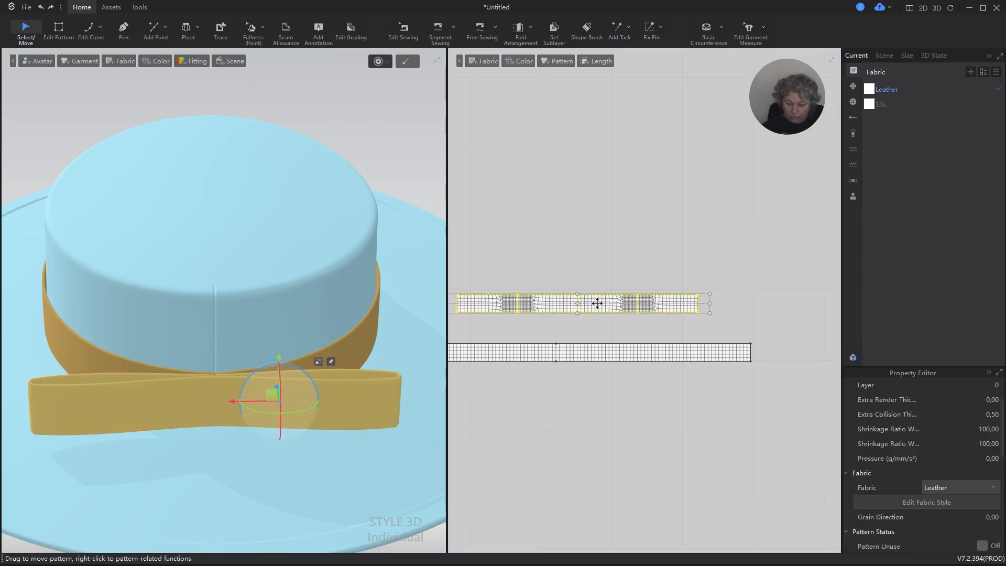
{"action": "key", "text": "ctrl+c"}
{"action": "left_click", "coordinate": [643, 214], "text": "shift"}
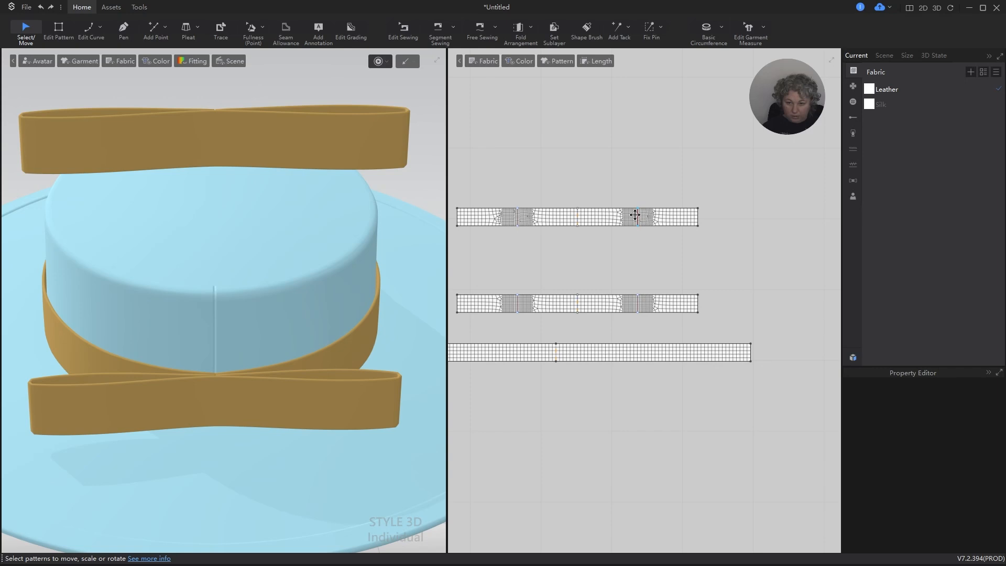
Freeze the original bow strip and the hat band pattern.
{"action": "left_click", "coordinate": [597, 300]}
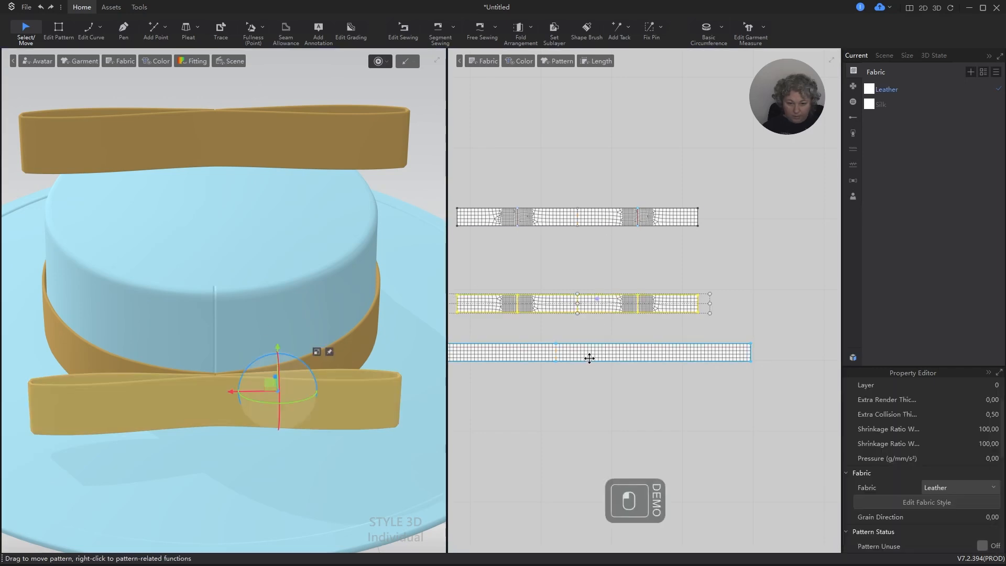
{"action": "left_click", "coordinate": [591, 352], "text": "shift"}
{"action": "key", "text": "ctrl+k"}
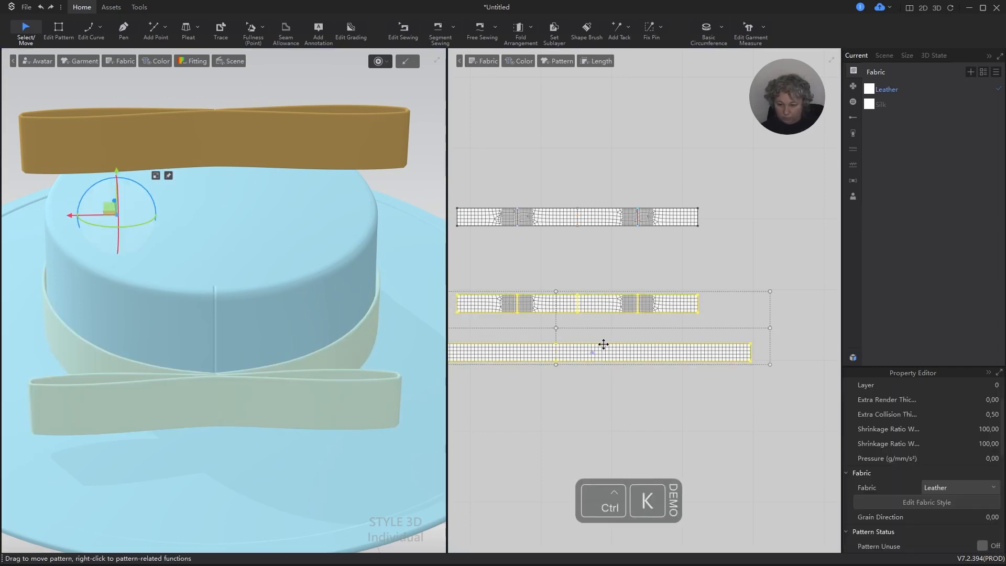
{"action": "left_click", "coordinate": [582, 217]}
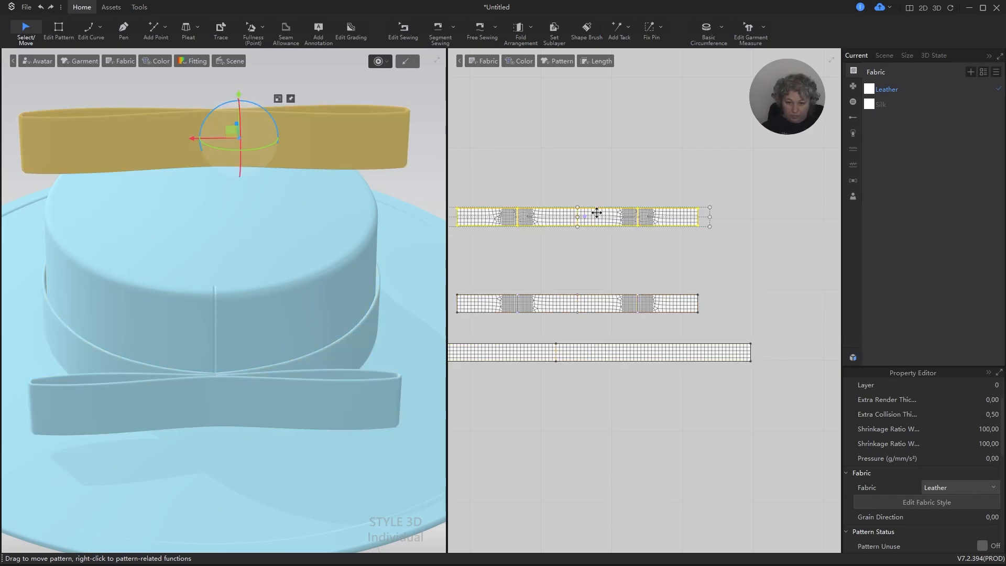
{"action": "right_click", "coordinate": [595, 215]}
{"action": "key", "text": "Escape"}
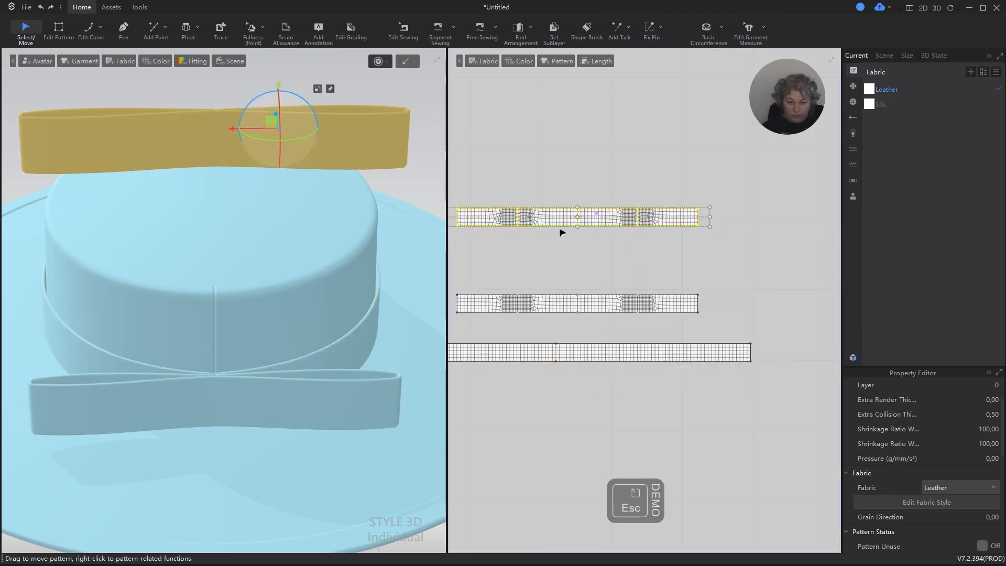
{"action": "scroll", "coordinate": [613, 237], "scroll_direction": "down", "scroll_amount": 3}
{"action": "scroll", "coordinate": [603, 230], "scroll_direction": "up", "scroll_amount": 5}
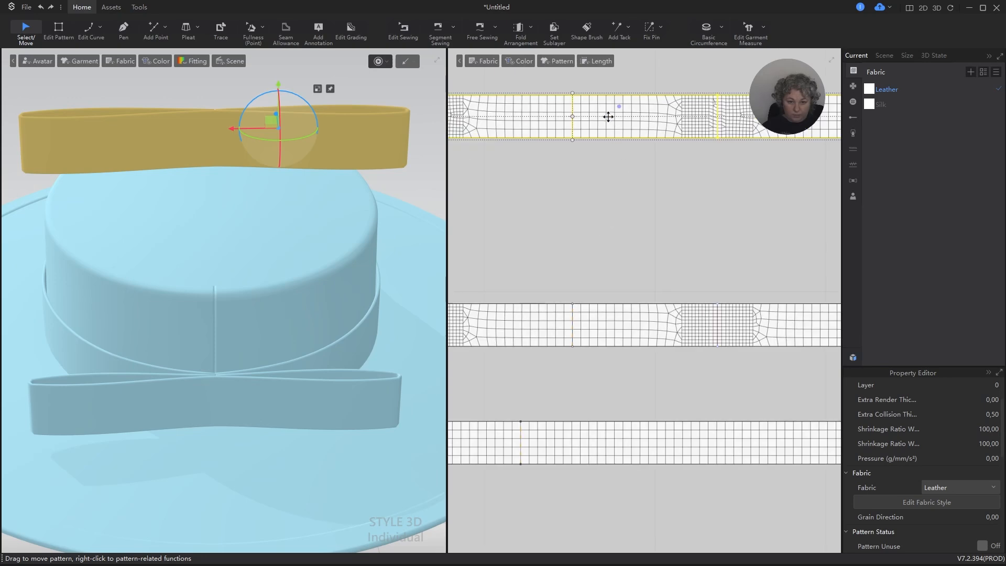
{"action": "right_click", "coordinate": [606, 116]}
{"action": "left_click", "coordinate": [641, 134]}
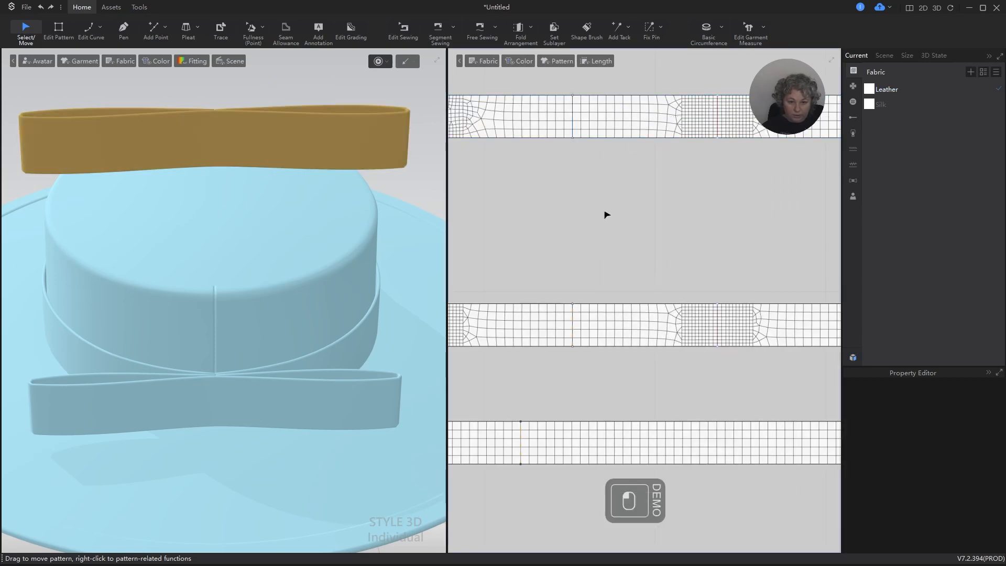
Delete both seams attached to the central internal line of the duplicated bow strip.
{"action": "scroll", "coordinate": [604, 213], "scroll_direction": "down", "scroll_amount": 3}
{"action": "scroll", "coordinate": [582, 171], "scroll_direction": "up", "scroll_amount": 3}
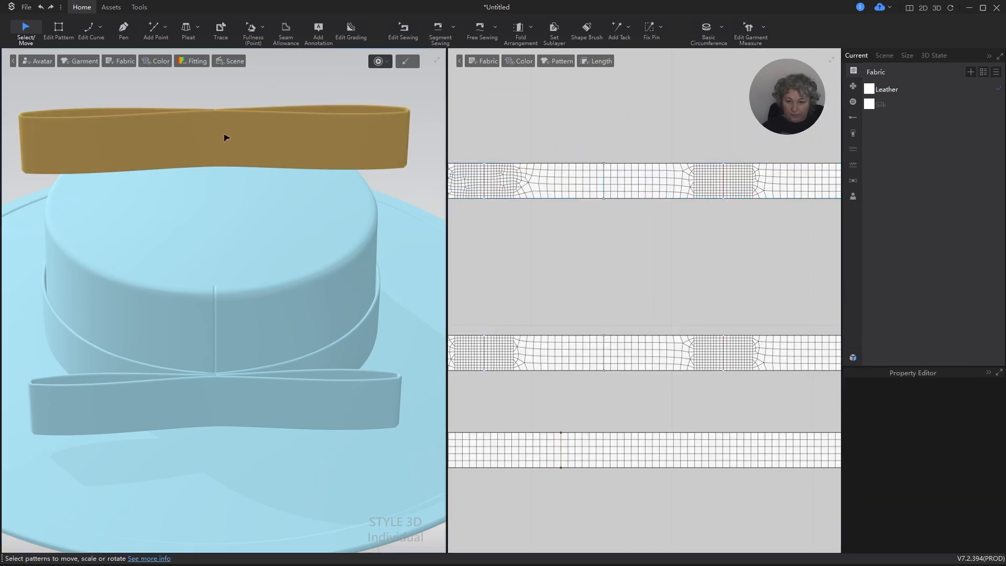
{"action": "scroll", "coordinate": [572, 215], "scroll_direction": "down", "scroll_amount": 2}
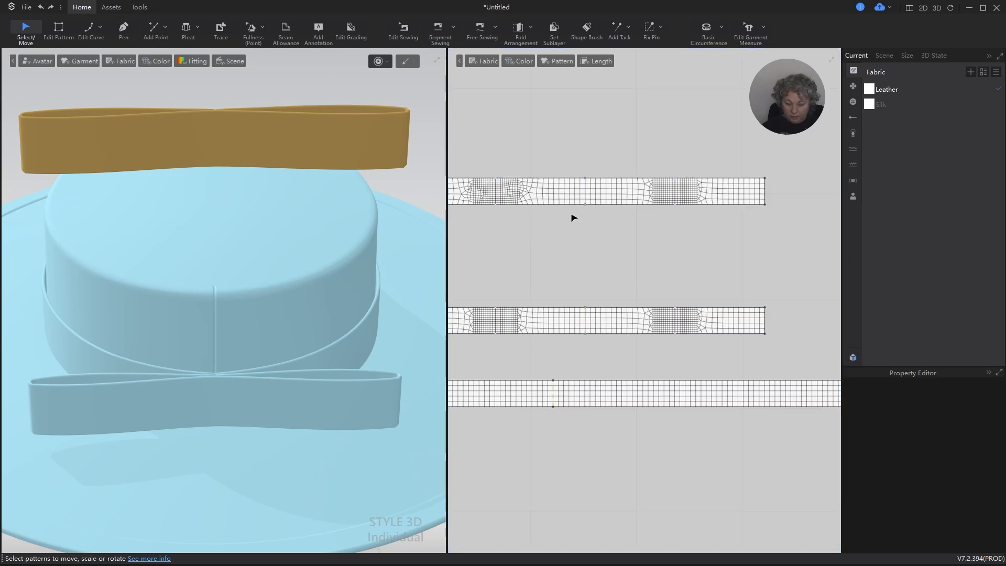
{"action": "key", "text": "b"}
{"action": "left_click", "coordinate": [587, 194]}
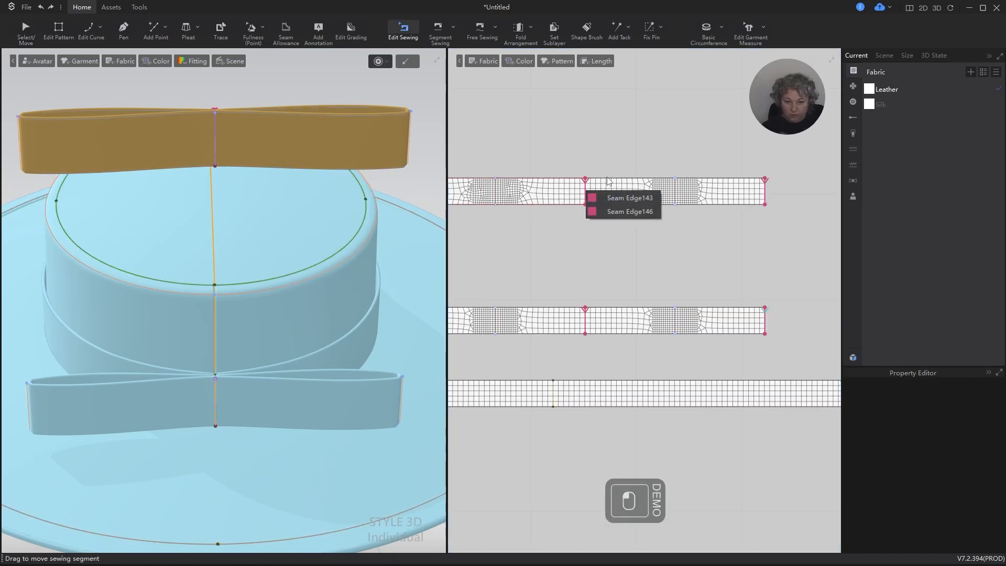
{"action": "left_click", "coordinate": [618, 209]}
{"action": "key", "text": "Delete"}
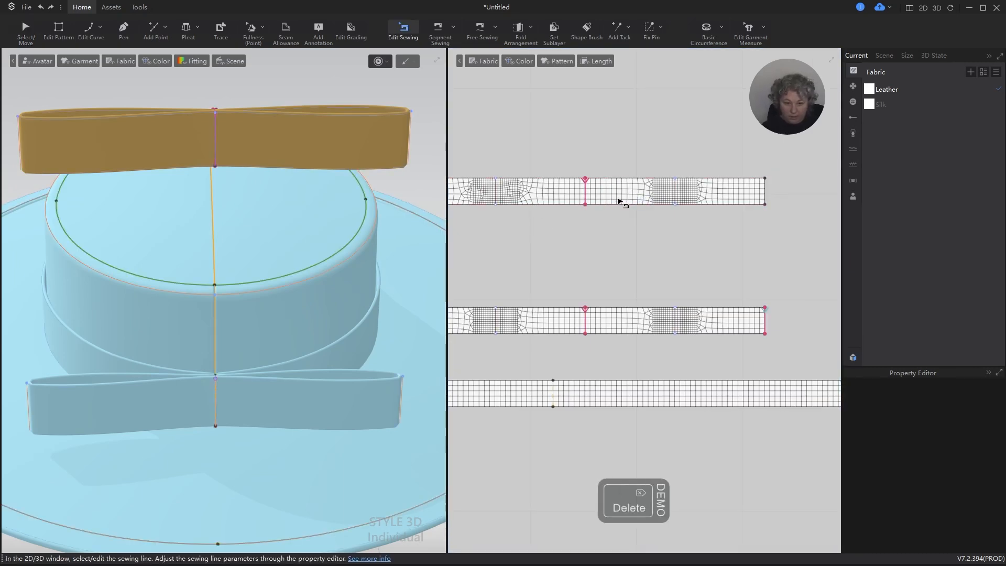
{"action": "left_click", "coordinate": [587, 191]}
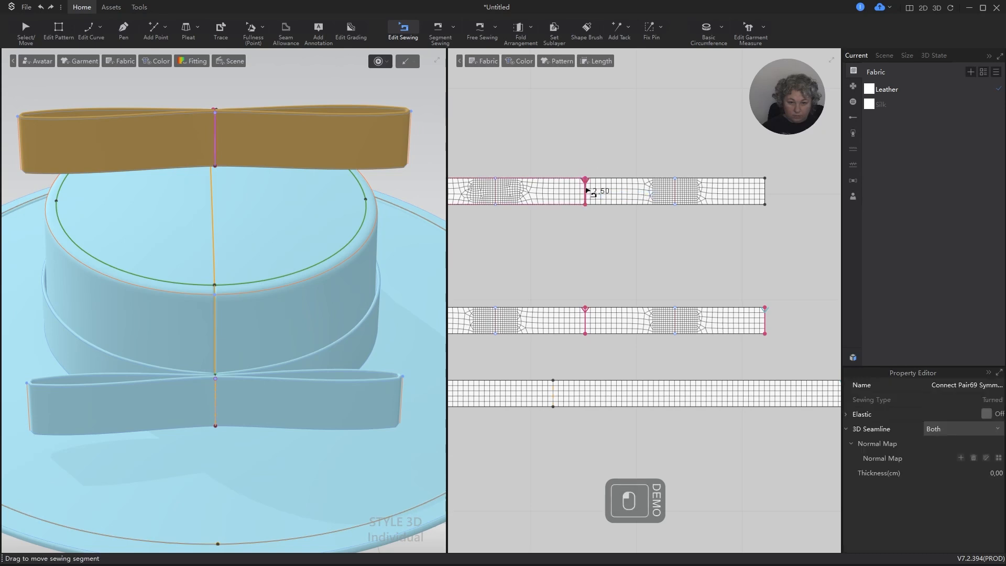
{"action": "key", "text": "Delete"}
Sew the two short end edges of the duplicated bow strip together with Segment Sewing.
{"action": "scroll", "coordinate": [674, 187], "scroll_direction": "down", "scroll_amount": 3}
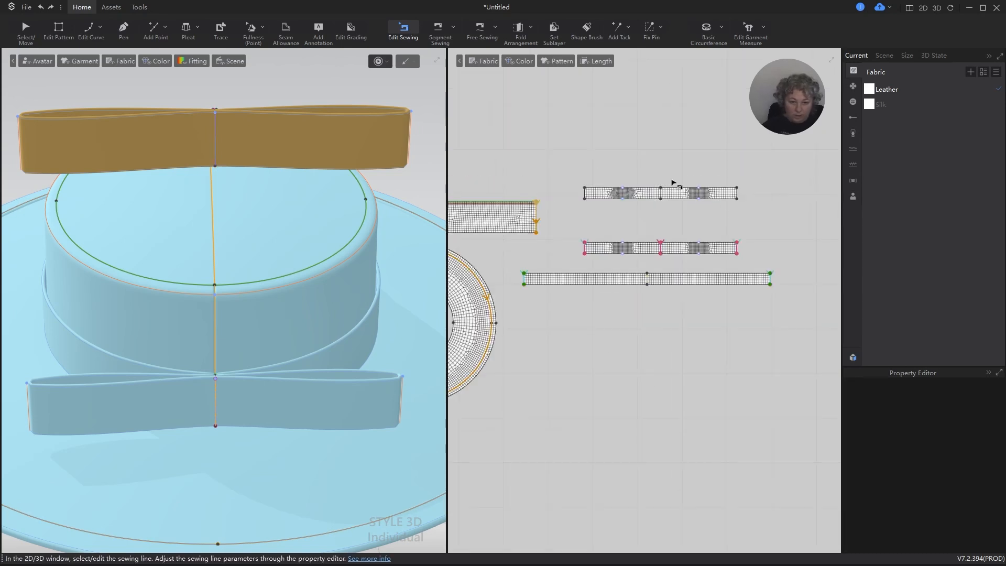
{"action": "scroll", "coordinate": [675, 187], "scroll_direction": "up", "scroll_amount": 3}
{"action": "key", "text": "n"}
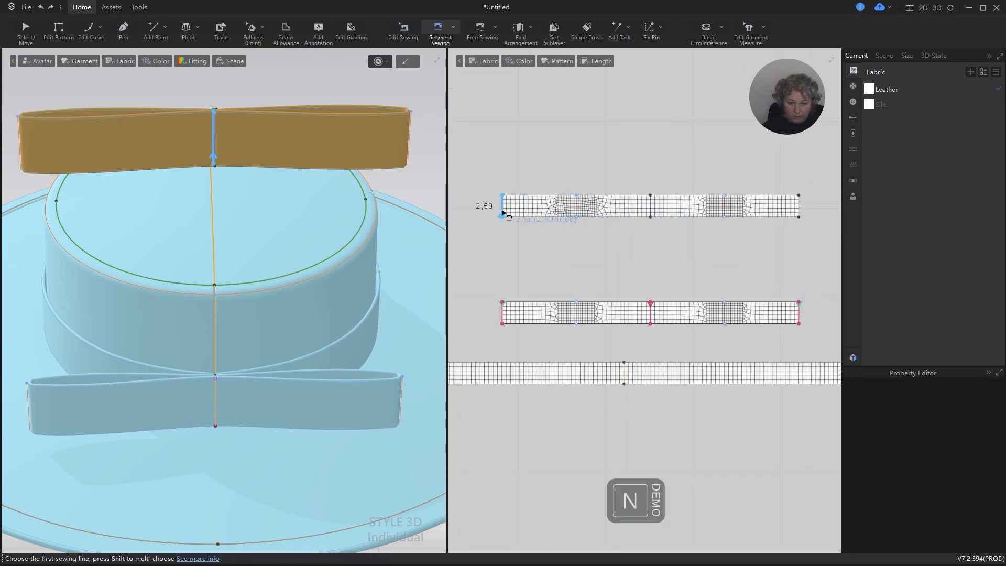
{"action": "left_click", "coordinate": [504, 207]}
{"action": "left_click", "coordinate": [797, 206]}
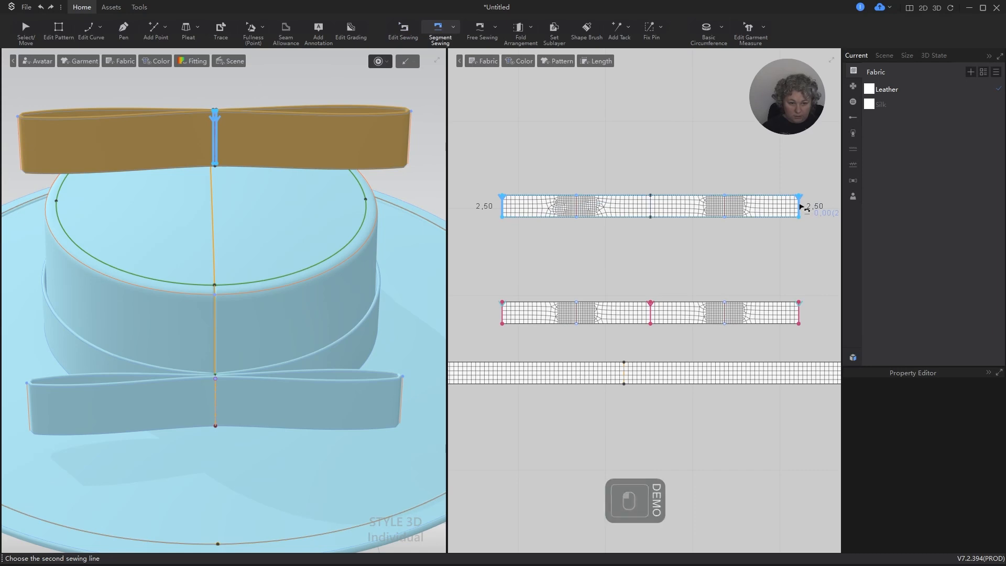
Rotate the duplicated strip to vertical in the 2D pattern view and place it beside the other ribbon patterns.
{"action": "key", "text": "a"}
{"action": "left_click", "coordinate": [642, 198]}
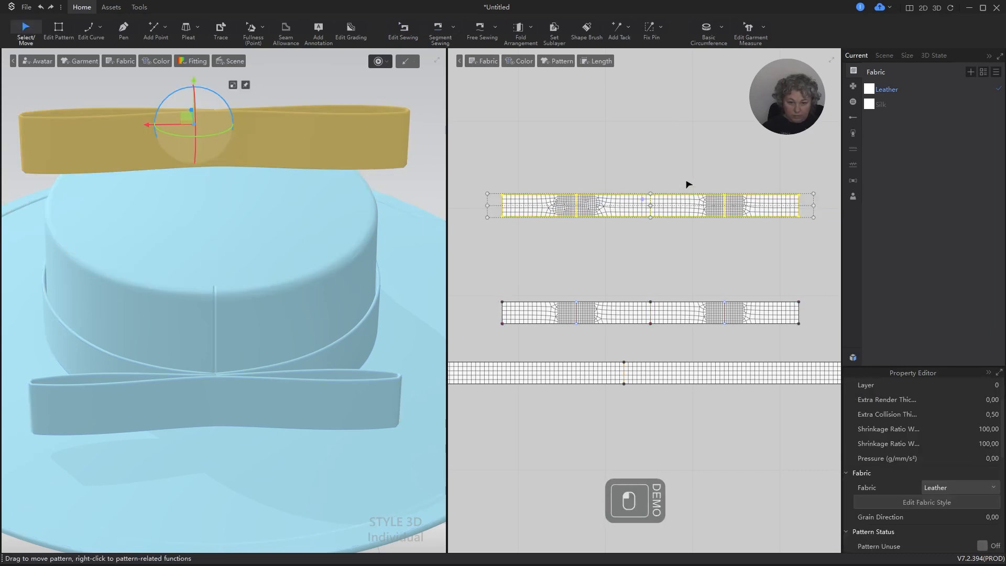
{"action": "scroll", "coordinate": [687, 184], "scroll_direction": "down", "scroll_amount": 2}
{"action": "left_click_drag", "start_coordinate": [715, 195], "coordinate": [772, 251]}
Rotate the duplicated strip upright in 3D and bring it over the centre of the hat crown.
{"action": "left_click", "coordinate": [291, 131]}
{"action": "scroll", "coordinate": [246, 162], "scroll_direction": "down", "scroll_amount": 1}
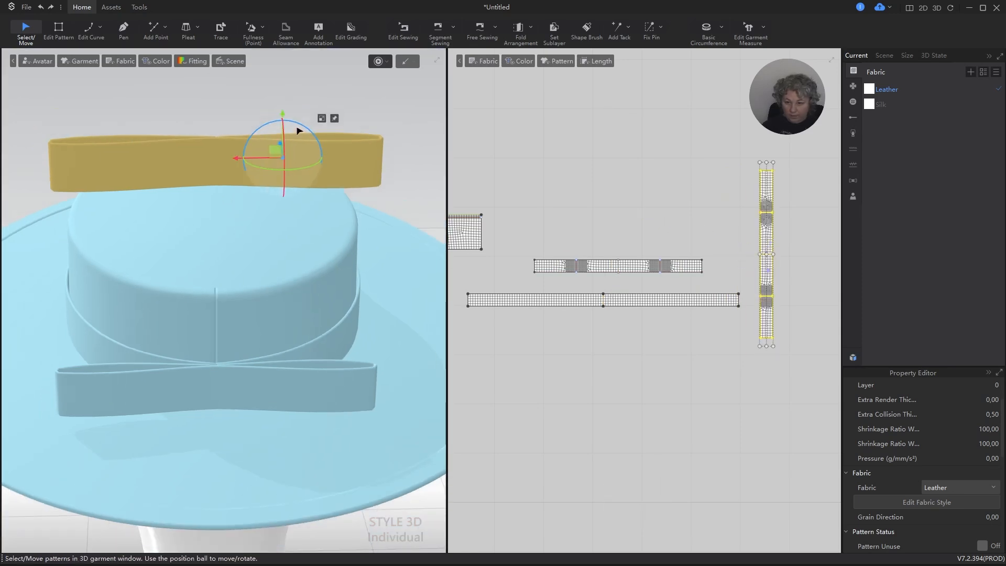
{"action": "left_click_drag", "start_coordinate": [295, 124], "coordinate": [361, 162]}
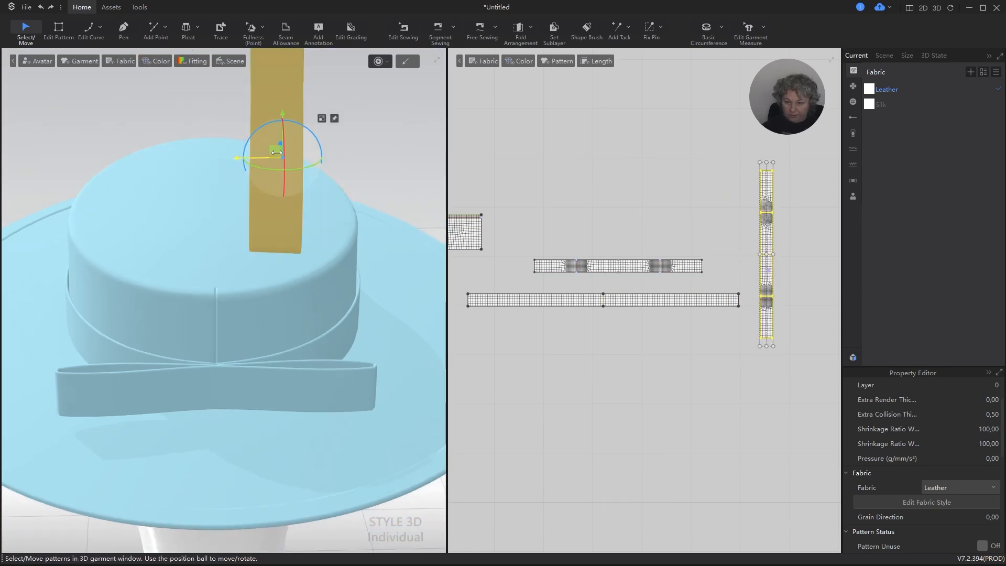
{"action": "left_click_drag", "start_coordinate": [246, 150], "coordinate": [214, 220]}
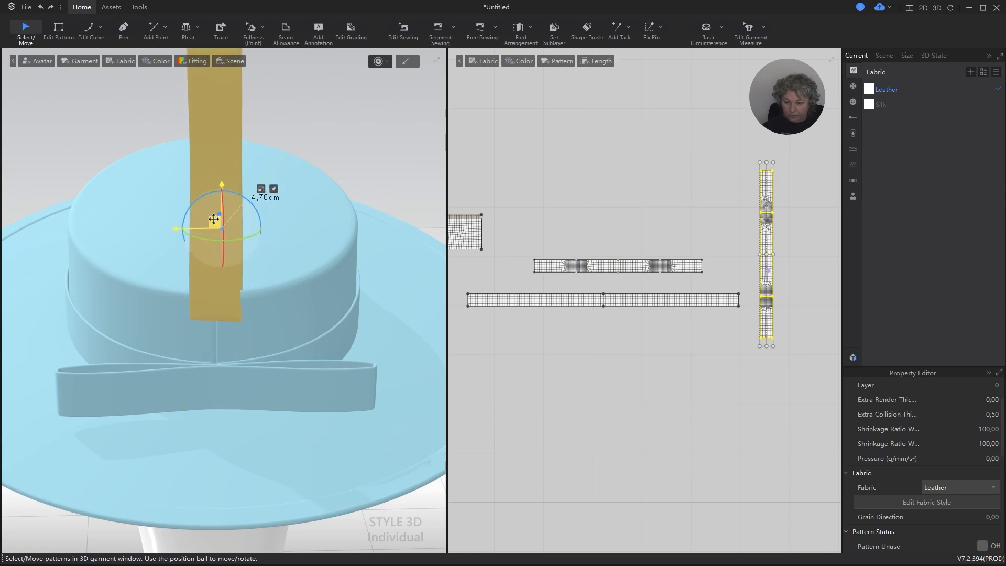
Move the upright strip in 3D out in front of the crown, centred above the bow.
{"action": "mouse_move", "coordinate": [278, 212]}
{"action": "right_mouse_down"}
{"action": "mouse_move", "coordinate": [360, 201]}
{"action": "mouse_move", "coordinate": [293, 209]}
{"action": "right_mouse_up"}
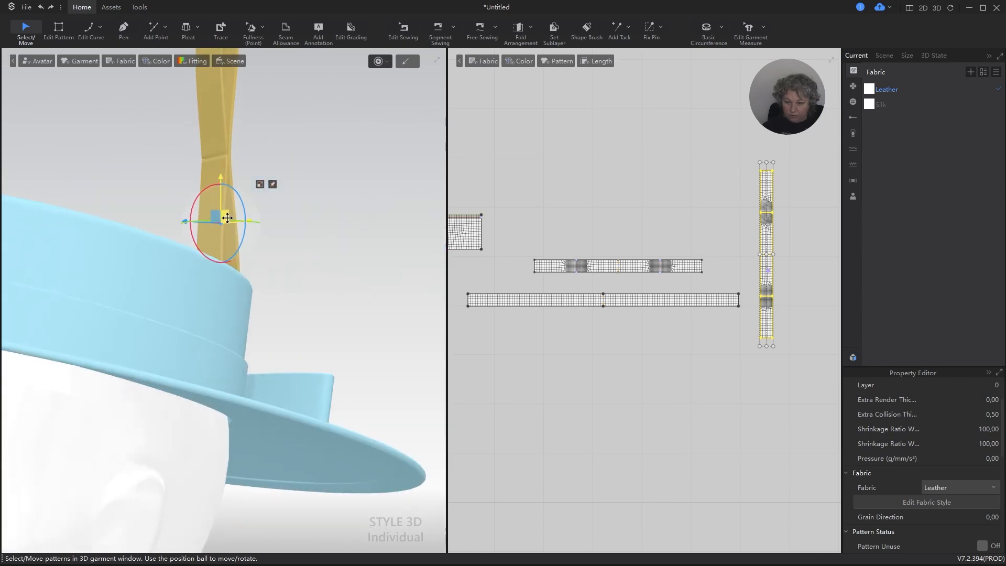
{"action": "left_click_drag", "start_coordinate": [227, 217], "coordinate": [307, 209]}
{"action": "right_click_drag", "start_coordinate": [346, 217], "coordinate": [298, 234]}
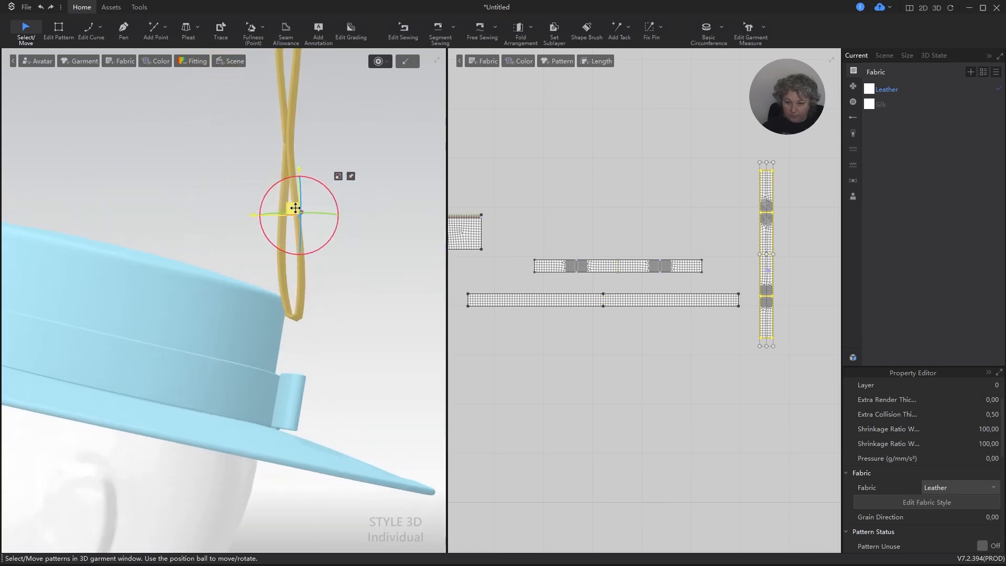
{"action": "left_click_drag", "start_coordinate": [295, 208], "coordinate": [331, 210]}
{"action": "right_click_drag", "start_coordinate": [366, 234], "coordinate": [258, 248]}
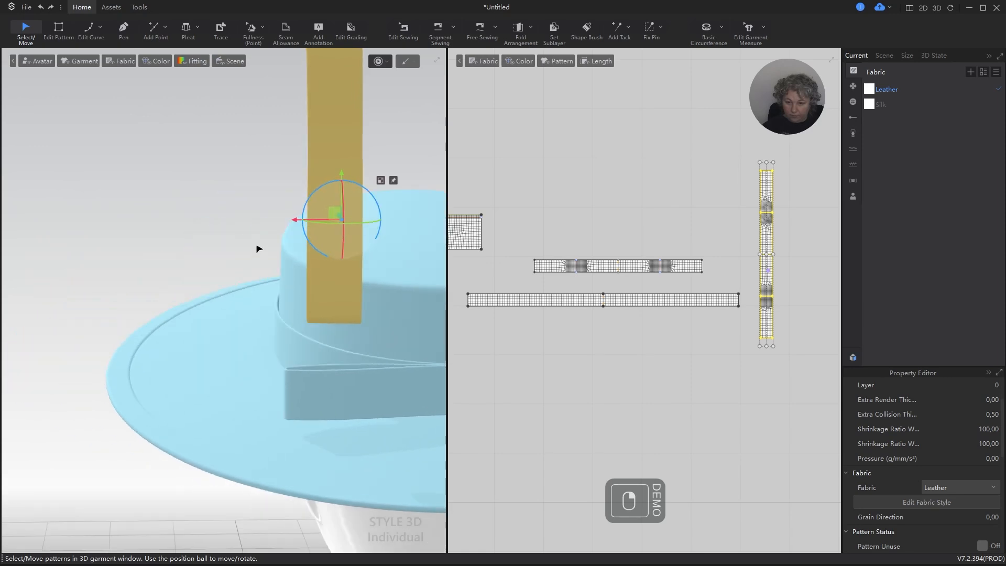
{"action": "scroll", "coordinate": [267, 255], "scroll_direction": "down", "scroll_amount": 3}
{"action": "left_click_drag", "start_coordinate": [284, 248], "coordinate": [356, 254]}
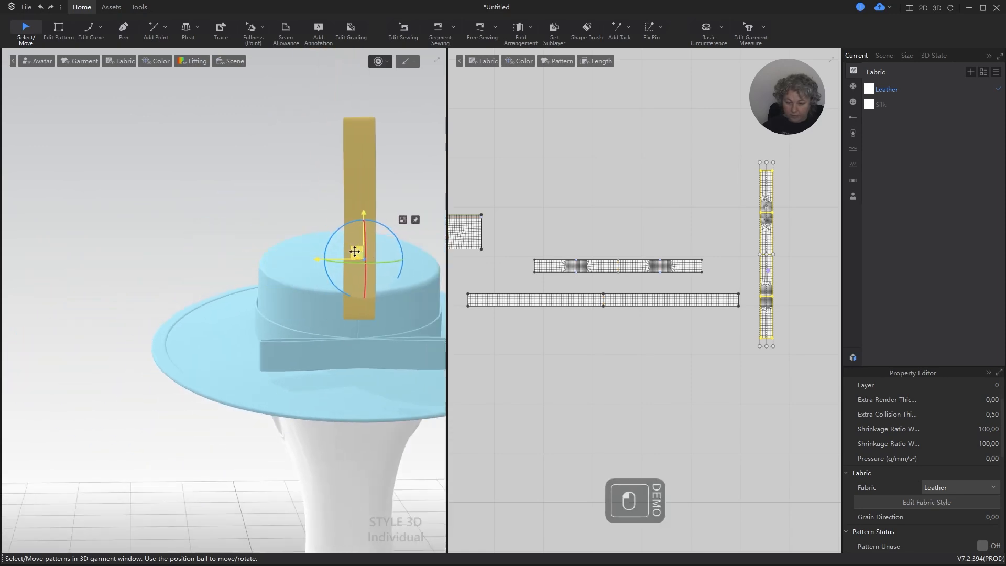
{"action": "mouse_move", "coordinate": [362, 253]}
{"action": "right_mouse_down"}
{"action": "mouse_move", "coordinate": [428, 252]}
{"action": "mouse_move", "coordinate": [325, 242]}
{"action": "mouse_move", "coordinate": [354, 239]}
{"action": "right_mouse_up"}
Run the simulation briefly on the upright strip and inspect the resulting loop from the side.
{"action": "key", "text": "space"}
{"action": "key", "text": "space"}
{"action": "scroll", "coordinate": [398, 215], "scroll_direction": "up", "scroll_amount": 4}
{"action": "middle_click_drag", "start_coordinate": [398, 214], "coordinate": [128, 222], "text": "alt"}
{"action": "scroll", "coordinate": [226, 221], "scroll_direction": "up", "scroll_amount": 4}
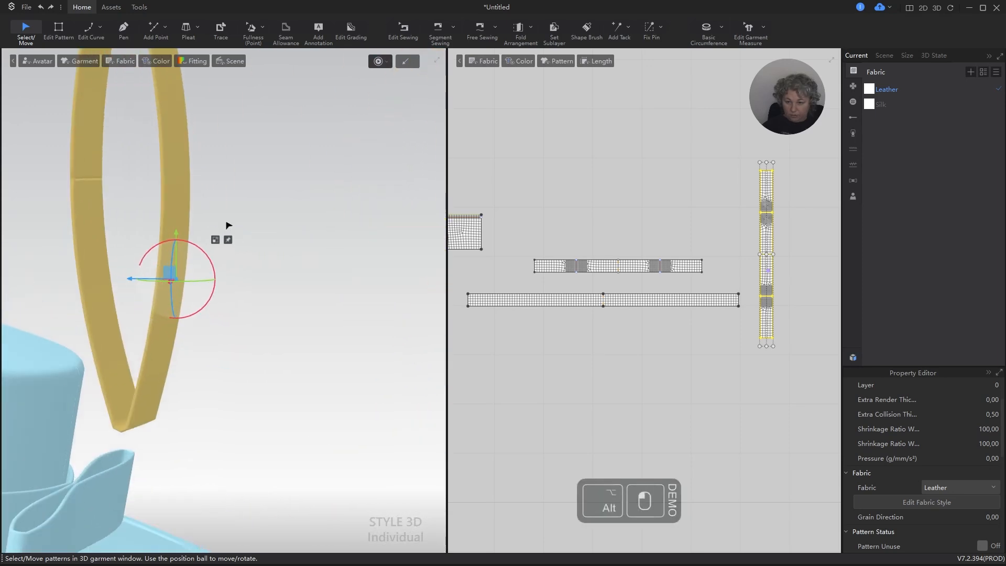
{"action": "middle_click_drag", "start_coordinate": [215, 235], "coordinate": [333, 283], "text": "alt"}
{"action": "mouse_move", "coordinate": [300, 318]}
{"action": "right_mouse_down"}
{"action": "mouse_move", "coordinate": [326, 320]}
{"action": "mouse_move", "coordinate": [307, 331]}
{"action": "right_mouse_up"}
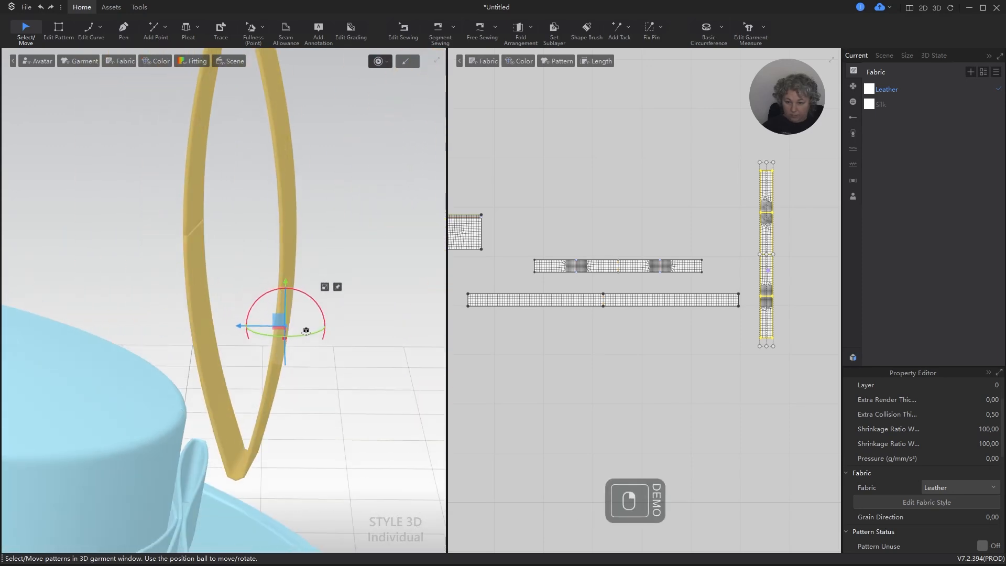
Delete the central internal line of the vertical strip with Edit Pattern.
{"action": "scroll", "coordinate": [790, 213], "scroll_direction": "up", "scroll_amount": 6}
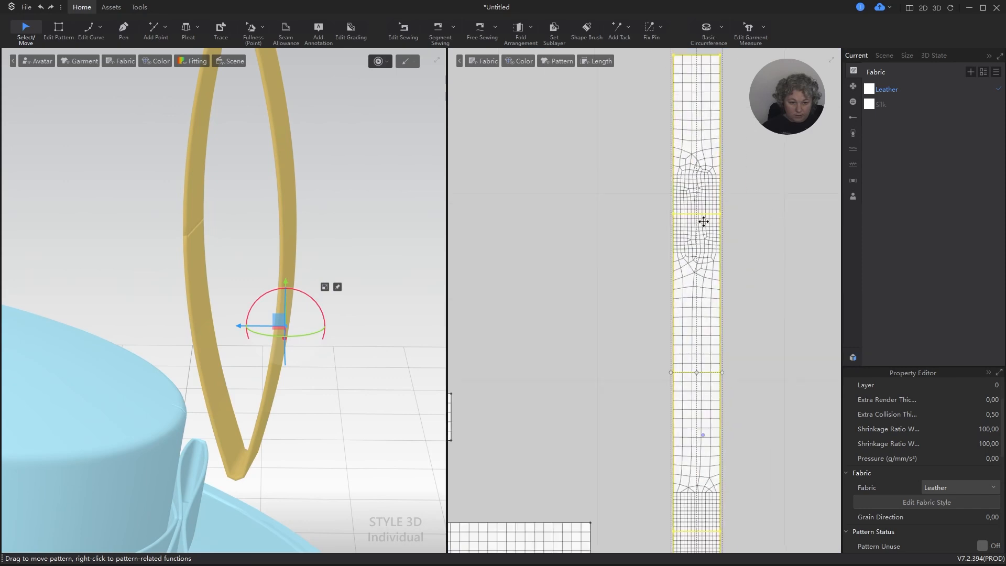
{"action": "key", "text": "z"}
{"action": "left_click", "coordinate": [702, 217]}
{"action": "left_click", "coordinate": [771, 213]}
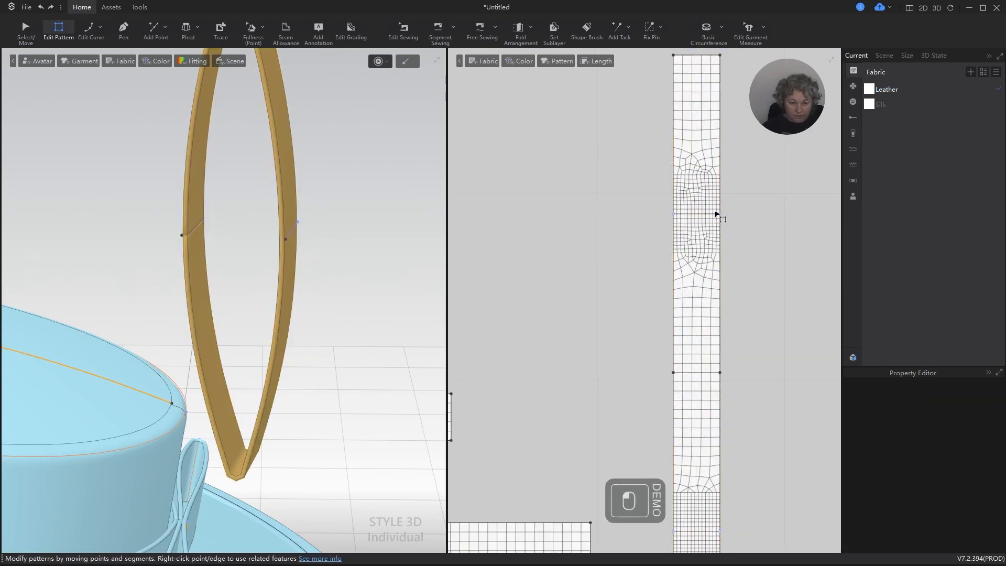
{"action": "scroll", "coordinate": [643, 214], "scroll_direction": "down", "scroll_amount": 3}
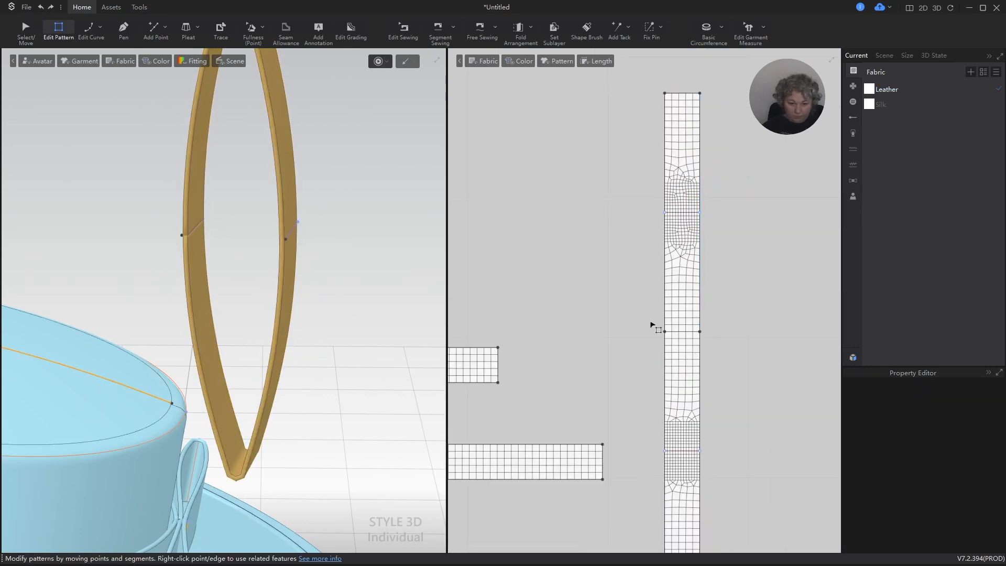
{"action": "left_click_drag", "start_coordinate": [652, 326], "coordinate": [740, 347]}
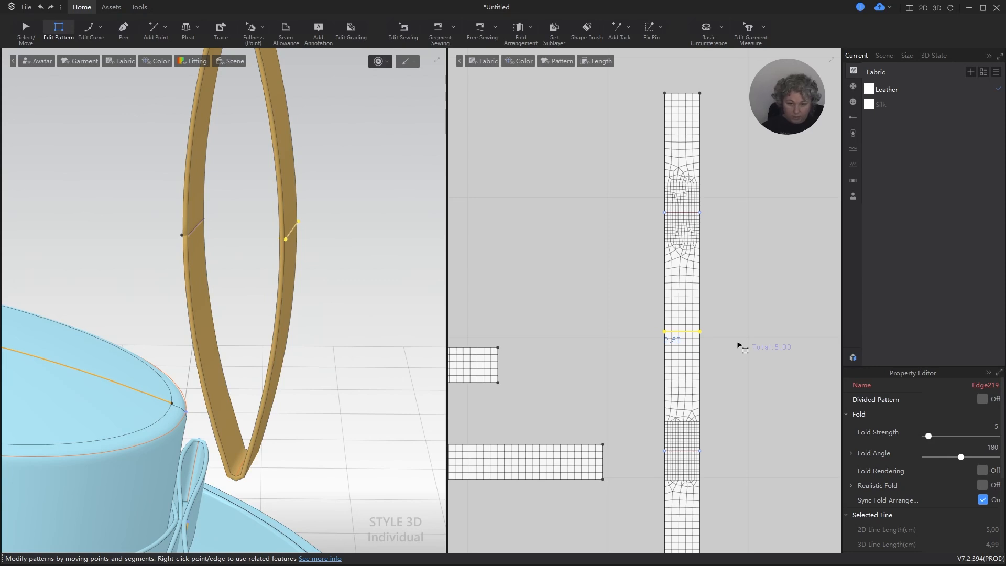
{"action": "key", "text": "Delete"}
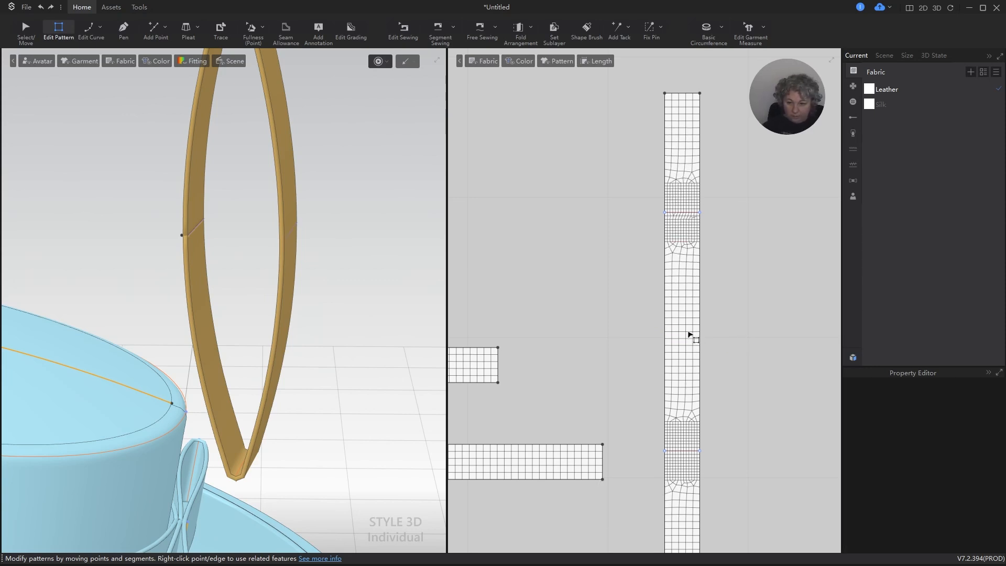
Set the Fold Angle of the vertical strip's two remaining internal lines to 0.
{"action": "scroll", "coordinate": [675, 241], "scroll_direction": "down", "scroll_amount": 2}
{"action": "left_click", "coordinate": [685, 225]}
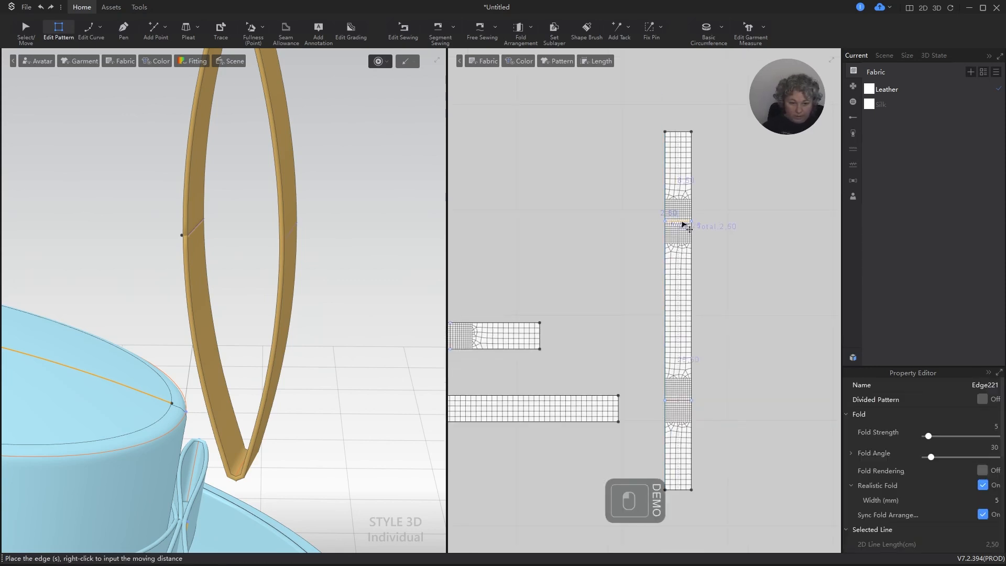
{"action": "left_click", "coordinate": [678, 400], "text": "shift"}
{"action": "double_click", "coordinate": [995, 447]}
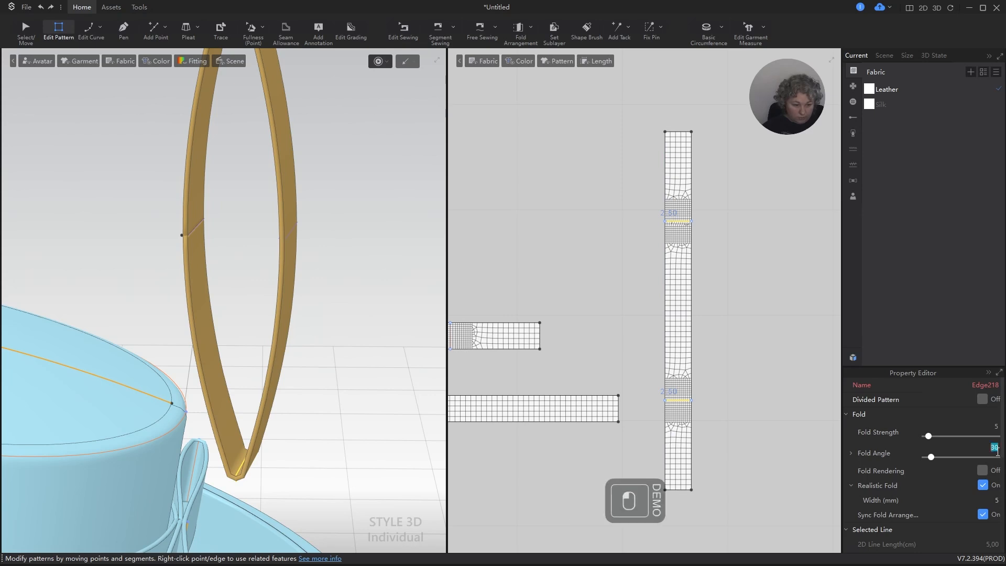
{"action": "type", "text": "0"}
{"action": "key", "text": "Return"}
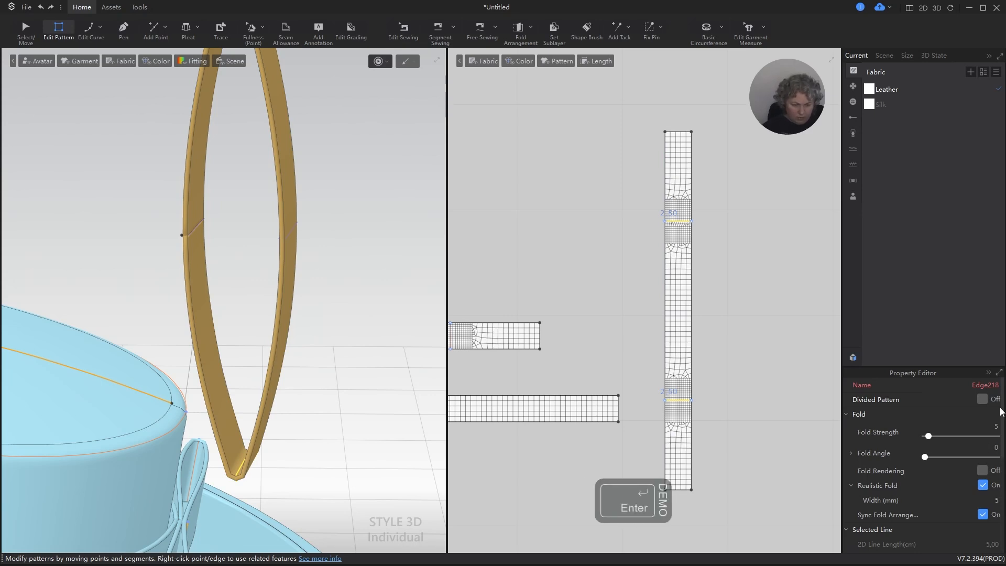
Simulate the vertical strip briefly with its new fold angle, then check its fold lines and clear the selection.
{"action": "key", "text": "space"}
{"action": "key", "text": "space"}
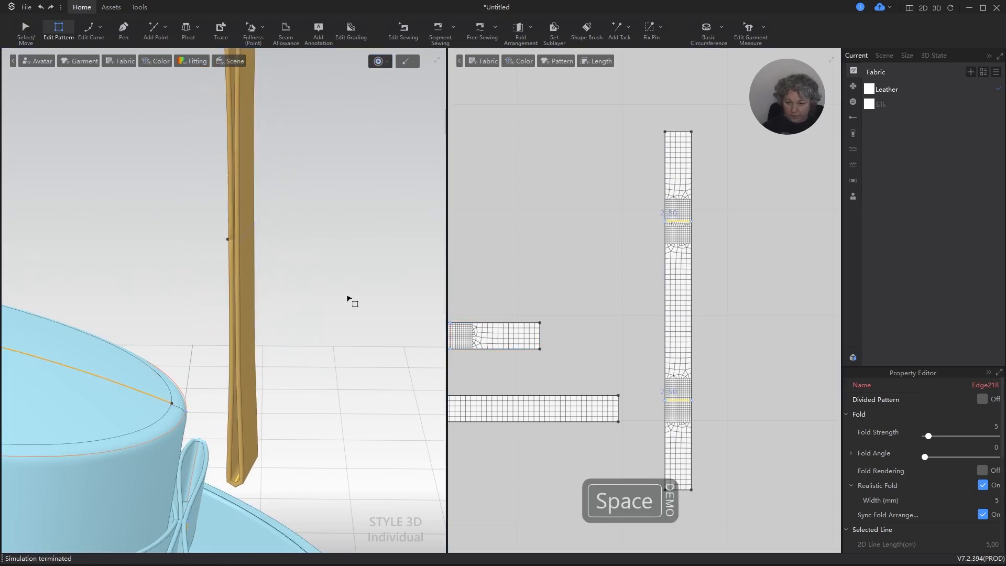
{"action": "right_click_drag", "start_coordinate": [307, 309], "coordinate": [310, 304], "text": "alt"}
{"action": "right_click_drag", "start_coordinate": [272, 244], "coordinate": [231, 246], "text": "alt"}
{"action": "scroll", "coordinate": [231, 247], "scroll_direction": "down", "scroll_amount": 5}
{"action": "right_click_drag", "start_coordinate": [269, 308], "coordinate": [230, 300], "text": "alt"}
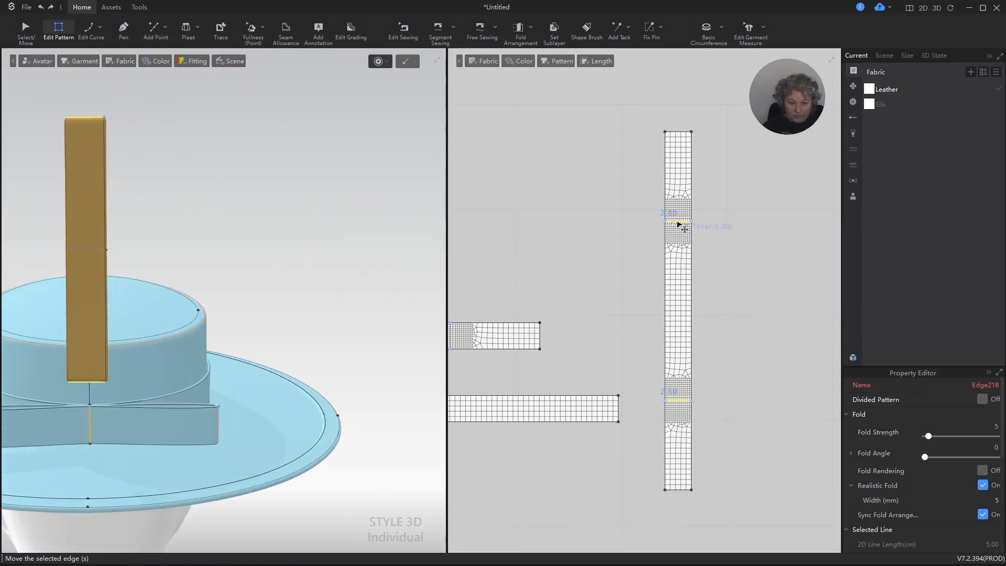
{"action": "left_click", "coordinate": [679, 400], "text": "shift"}
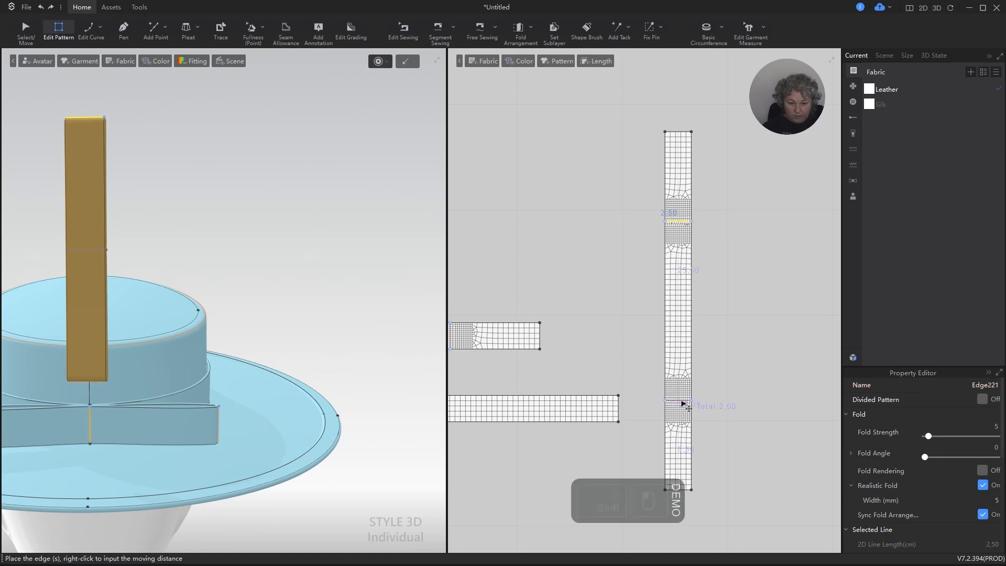
{"action": "left_click", "coordinate": [733, 314]}
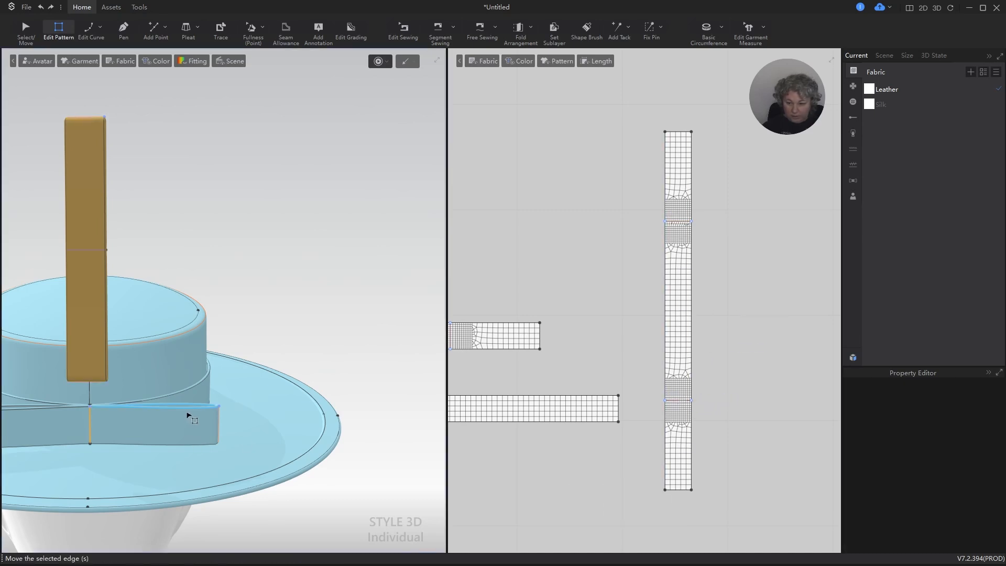
Check the length of the long hat band's short end edge in the 2D pattern view.
{"action": "scroll", "coordinate": [590, 399], "scroll_direction": "down", "scroll_amount": 5}
{"action": "scroll", "coordinate": [703, 359], "scroll_direction": "up", "scroll_amount": 6}
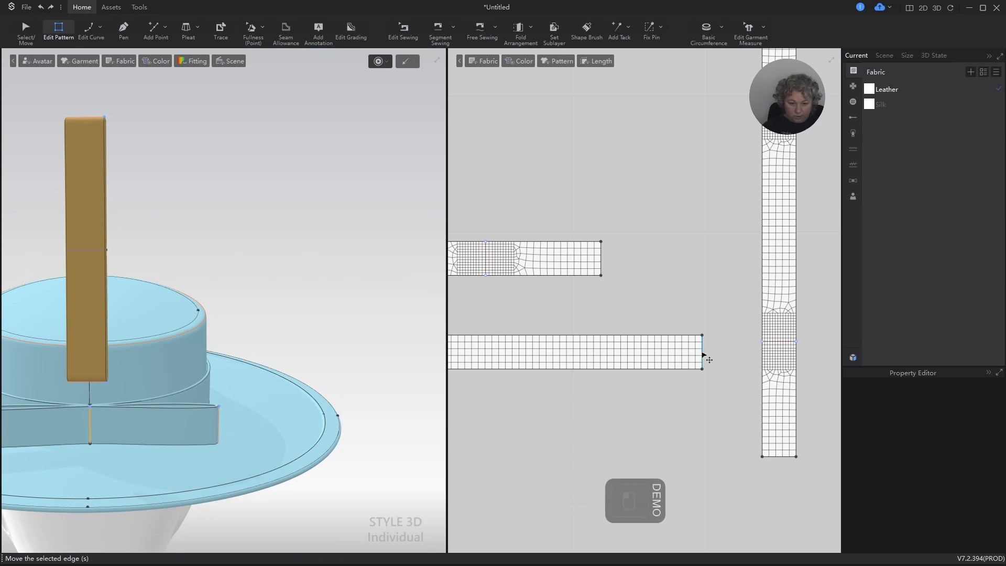
{"action": "left_click", "coordinate": [702, 356]}
{"action": "scroll", "coordinate": [623, 420], "scroll_direction": "down", "scroll_amount": 2}
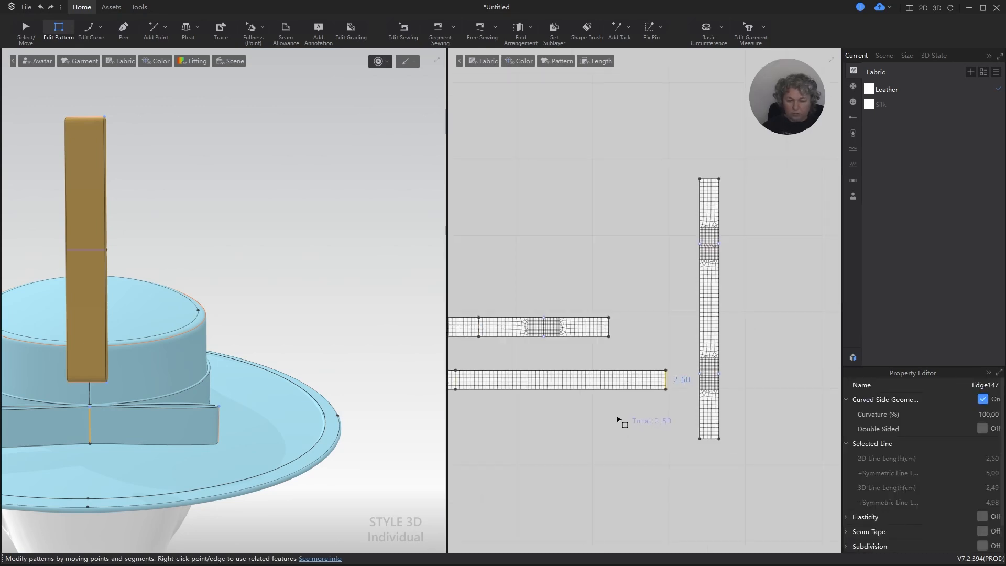
Scale the vertical strip about its centre to a height of 6 cm using Scale Transform.
{"action": "scroll", "coordinate": [751, 316], "scroll_direction": "up", "scroll_amount": 4}
{"action": "key", "text": "a"}
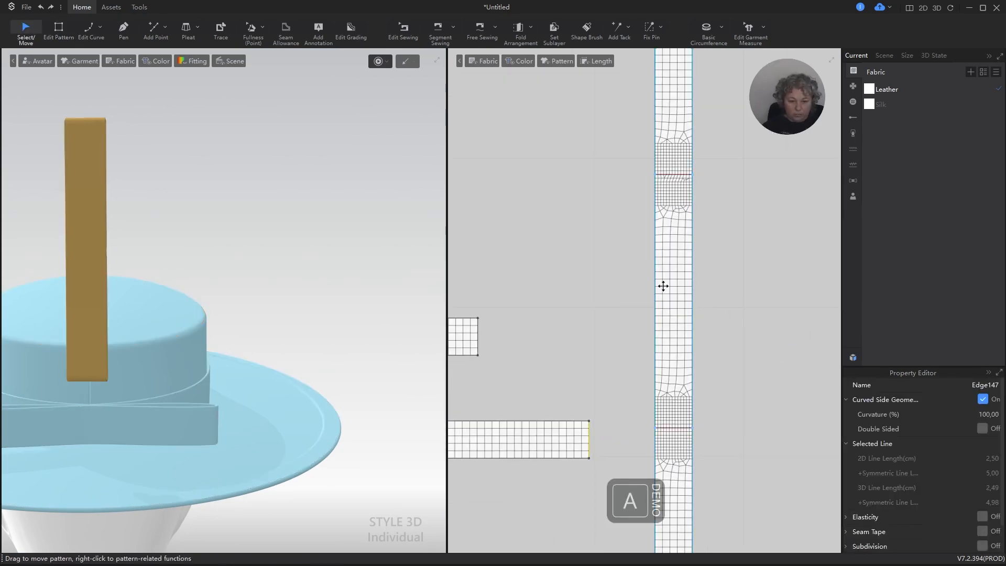
{"action": "left_click", "coordinate": [662, 285]}
{"action": "scroll", "coordinate": [686, 317], "scroll_direction": "down", "scroll_amount": 2}
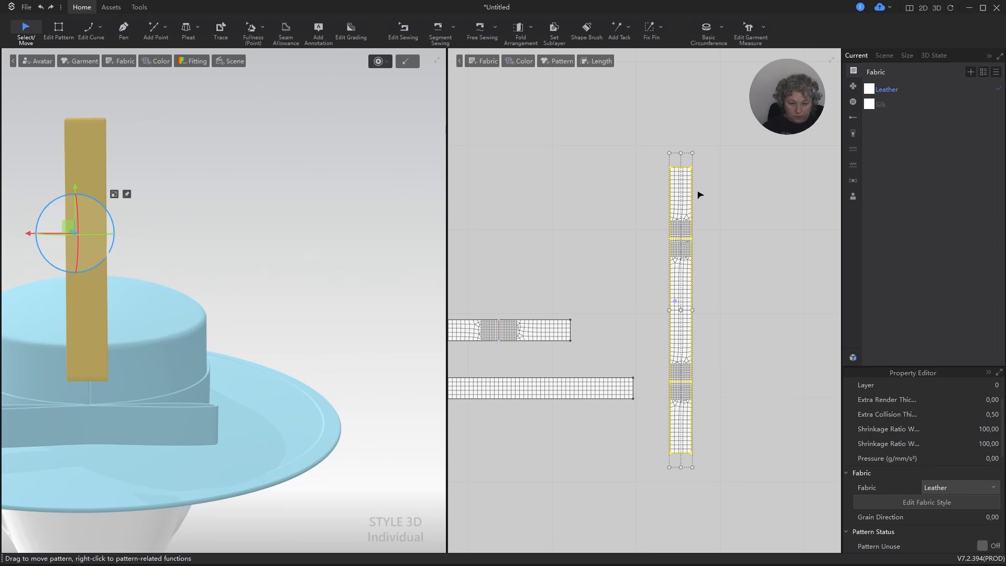
{"action": "left_click", "coordinate": [681, 312]}
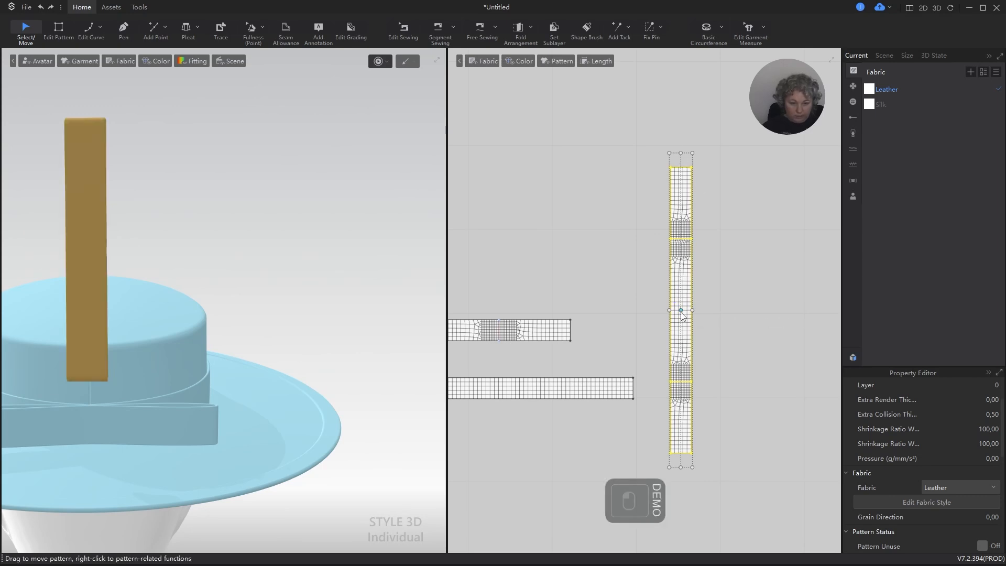
{"action": "left_click_drag", "start_coordinate": [680, 153], "coordinate": [672, 255]}
{"action": "right_click", "coordinate": [673, 256]}
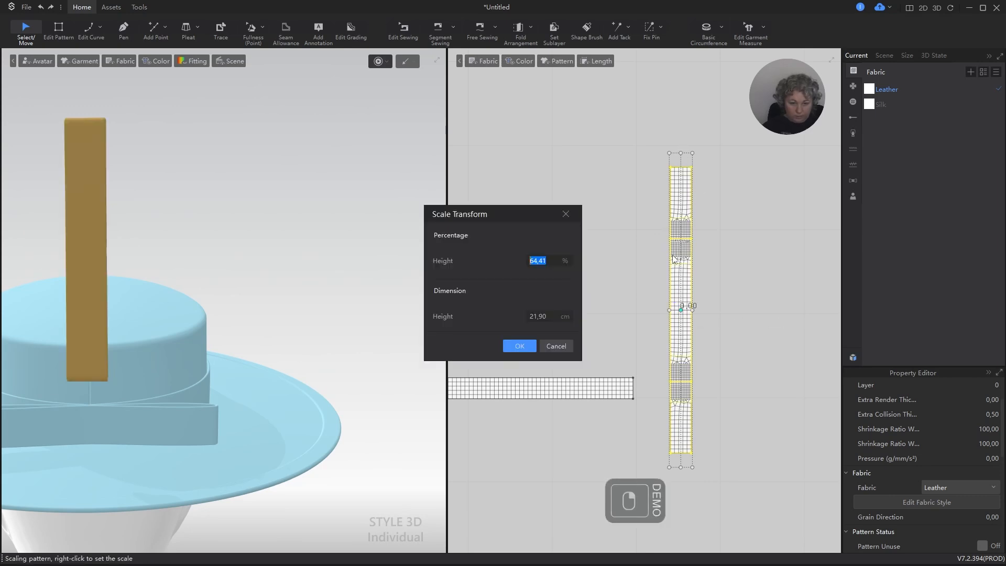
{"action": "key", "text": "Tab"}
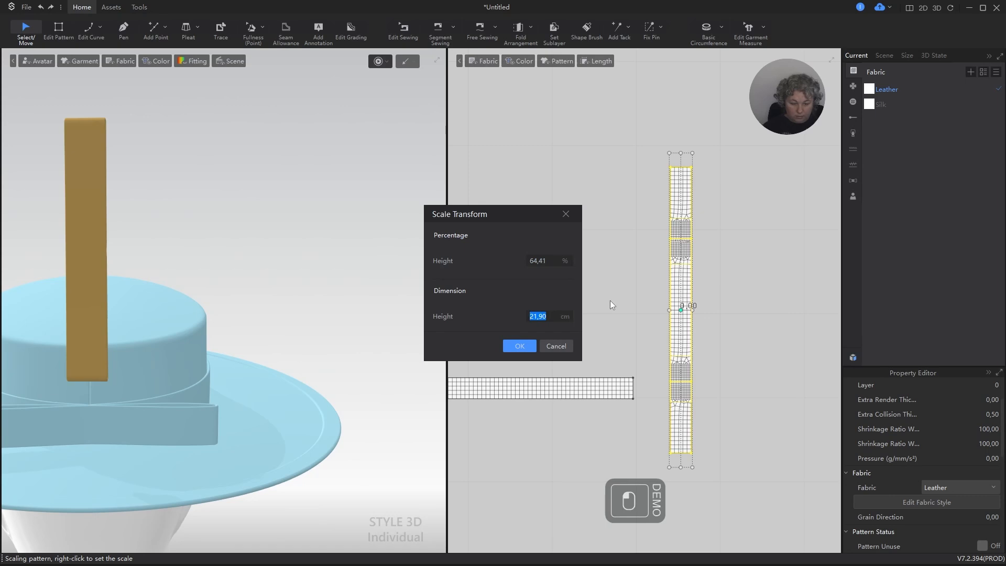
{"action": "type", "text": "6"}
{"action": "key", "text": "Return"}
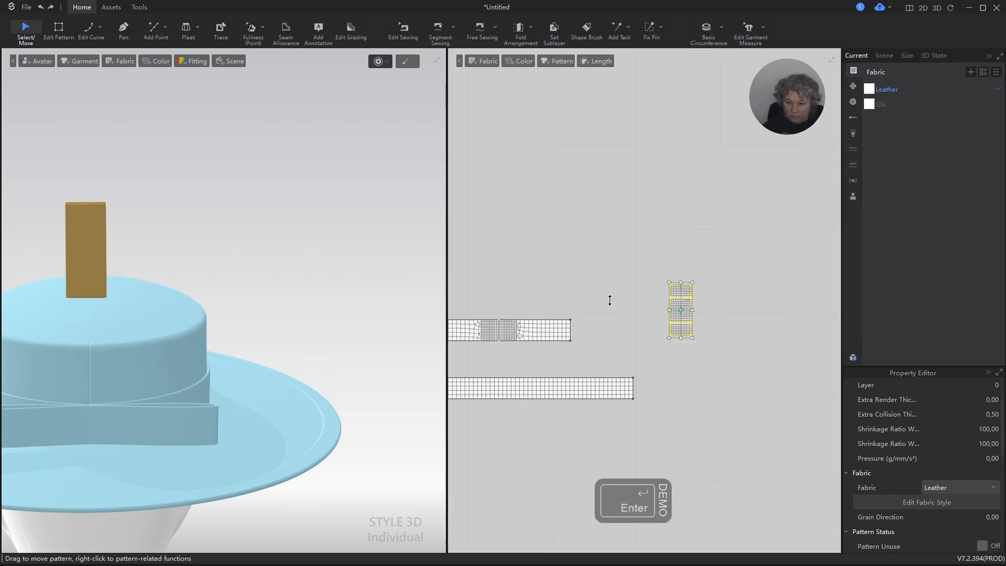
Simulate the shortened strip briefly so it forms a small loop, and select the loop in 3D.
{"action": "right_click_drag", "start_coordinate": [101, 268], "coordinate": [191, 278], "text": "alt"}
{"action": "left_click_drag", "start_coordinate": [191, 278], "coordinate": [367, 309], "text": "alt"}
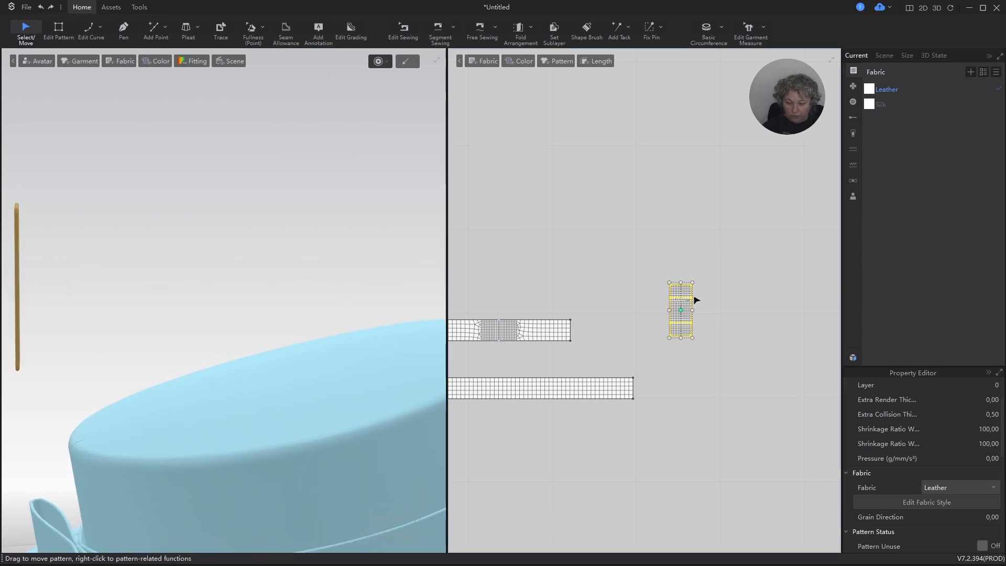
{"action": "scroll", "coordinate": [695, 300], "scroll_direction": "up", "scroll_amount": 6}
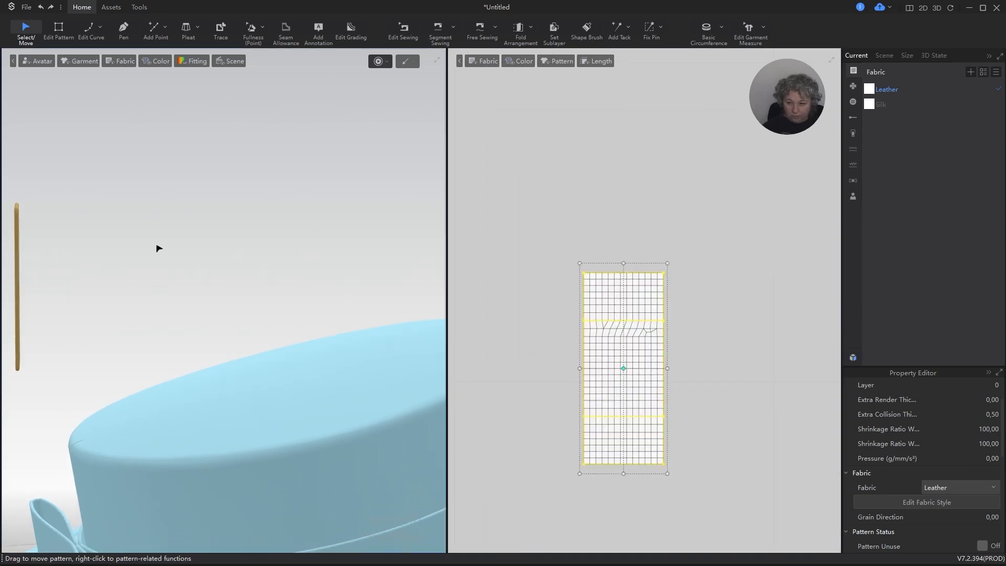
{"action": "scroll", "coordinate": [171, 245], "scroll_direction": "down", "scroll_amount": 1}
{"action": "left_click_drag", "start_coordinate": [87, 226], "coordinate": [141, 226], "text": "alt"}
{"action": "key", "text": "space"}
{"action": "key", "text": "space"}
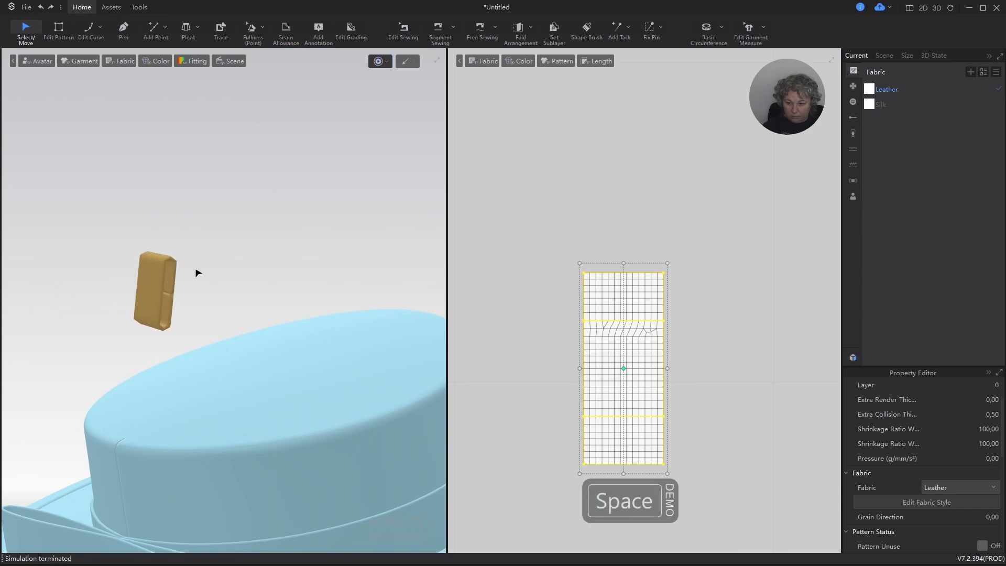
{"action": "right_click_drag", "start_coordinate": [267, 263], "coordinate": [372, 299]}
{"action": "scroll", "coordinate": [214, 259], "scroll_direction": "down", "scroll_amount": 3}
{"action": "left_click", "coordinate": [357, 279]}
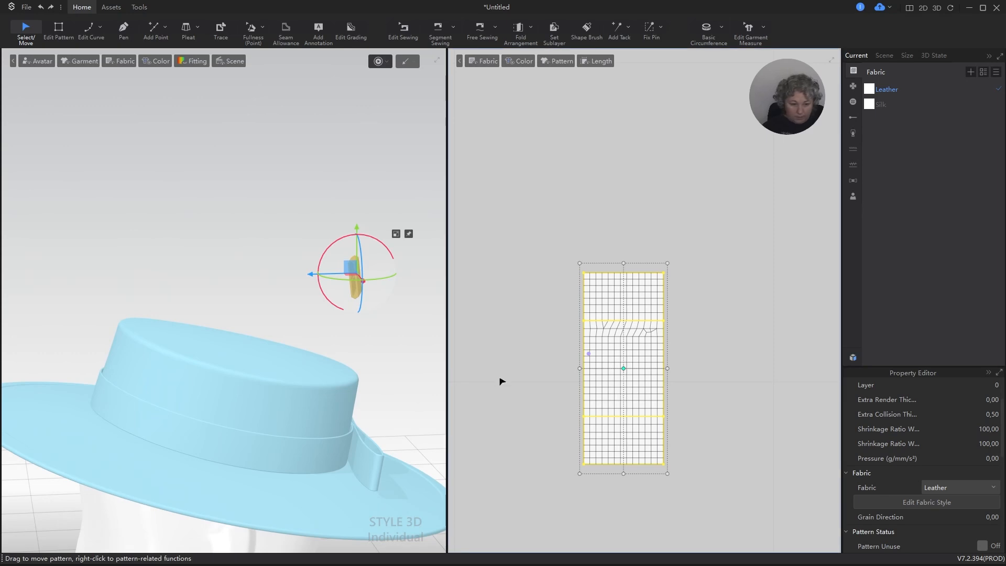
{"action": "right_click_drag", "start_coordinate": [400, 353], "coordinate": [386, 274], "text": "alt"}
{"action": "left_click_drag", "start_coordinate": [389, 253], "coordinate": [395, 262]}
{"action": "key", "text": "ctrl+z"}
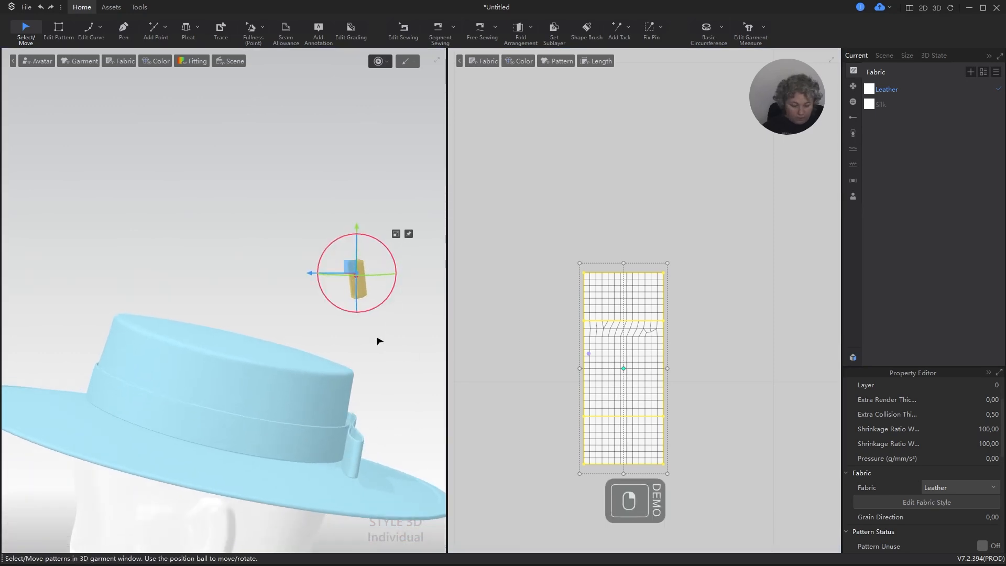
Move the small loop in the top view so it lines up with the centre of the bow at the hat's back.
{"action": "key", "text": "KP_4"}
{"action": "scroll", "coordinate": [237, 319], "scroll_direction": "down", "scroll_amount": 3}
{"action": "scroll", "coordinate": [308, 448], "scroll_direction": "up", "scroll_amount": 5}
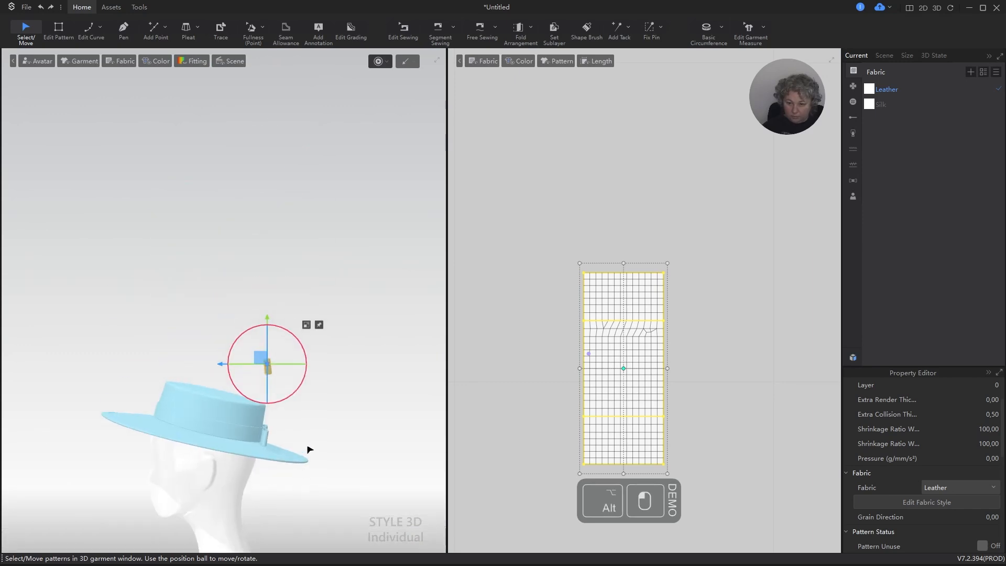
{"action": "key", "text": "KP_5"}
{"action": "scroll", "coordinate": [210, 198], "scroll_direction": "up", "scroll_amount": 5}
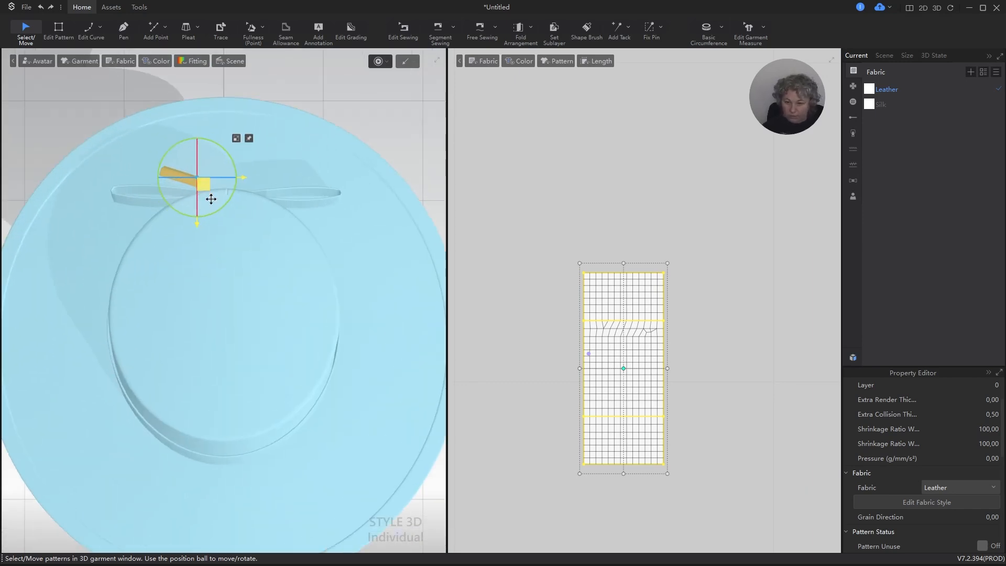
{"action": "middle_click_drag", "start_coordinate": [234, 256], "coordinate": [281, 537], "text": "alt"}
{"action": "scroll", "coordinate": [310, 482], "scroll_direction": "up", "scroll_amount": 4}
{"action": "left_click_drag", "start_coordinate": [283, 512], "coordinate": [357, 486]}
Lower the small loop in the back view until it is level with the bow's centre.
{"action": "key", "text": "KP_8"}
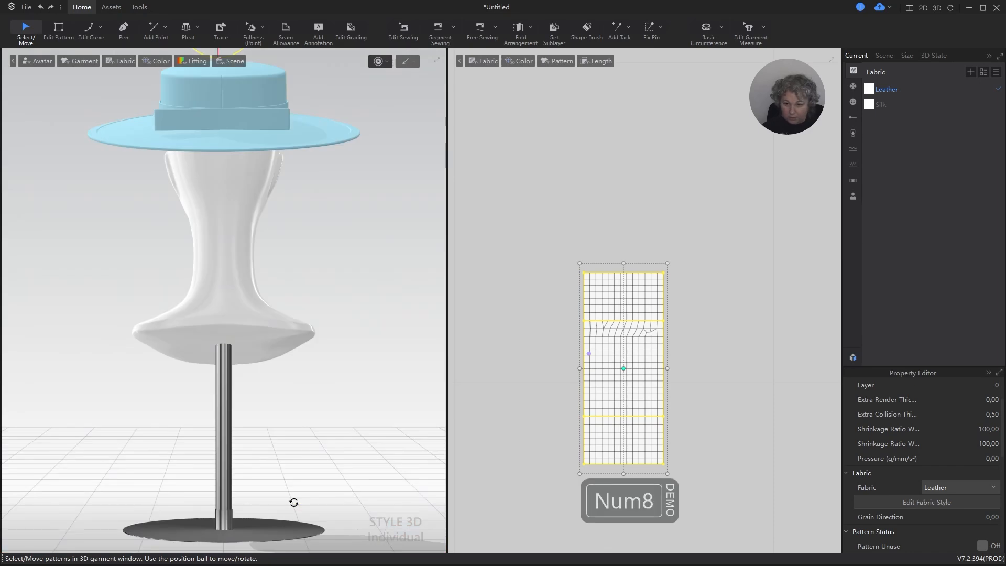
{"action": "scroll", "coordinate": [304, 236], "scroll_direction": "down", "scroll_amount": 5}
{"action": "left_click_drag", "start_coordinate": [294, 222], "coordinate": [311, 240], "text": "alt"}
{"action": "scroll", "coordinate": [340, 434], "scroll_direction": "up", "scroll_amount": 6}
{"action": "scroll", "coordinate": [327, 223], "scroll_direction": "up", "scroll_amount": 4}
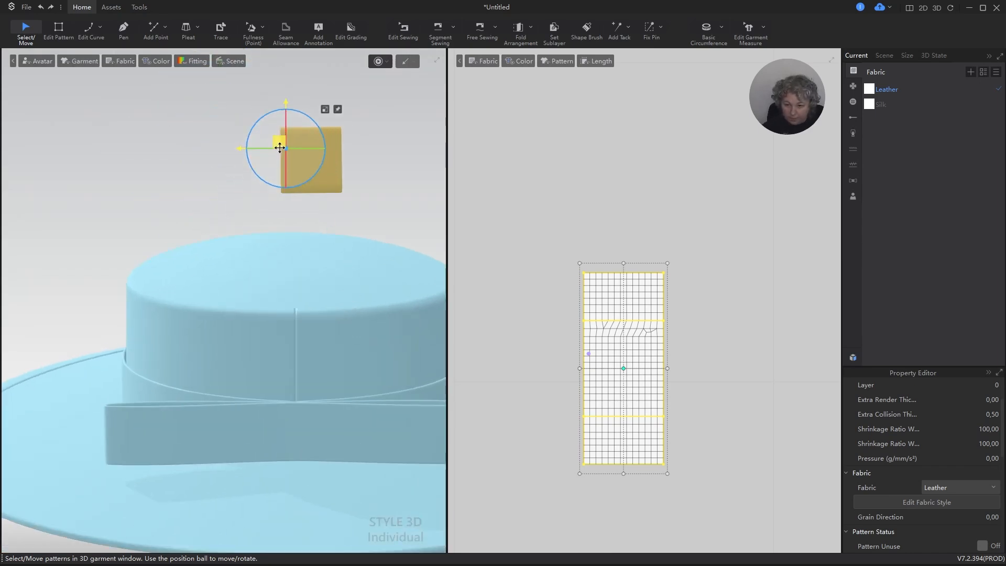
{"action": "left_click_drag", "start_coordinate": [279, 148], "coordinate": [260, 415]}
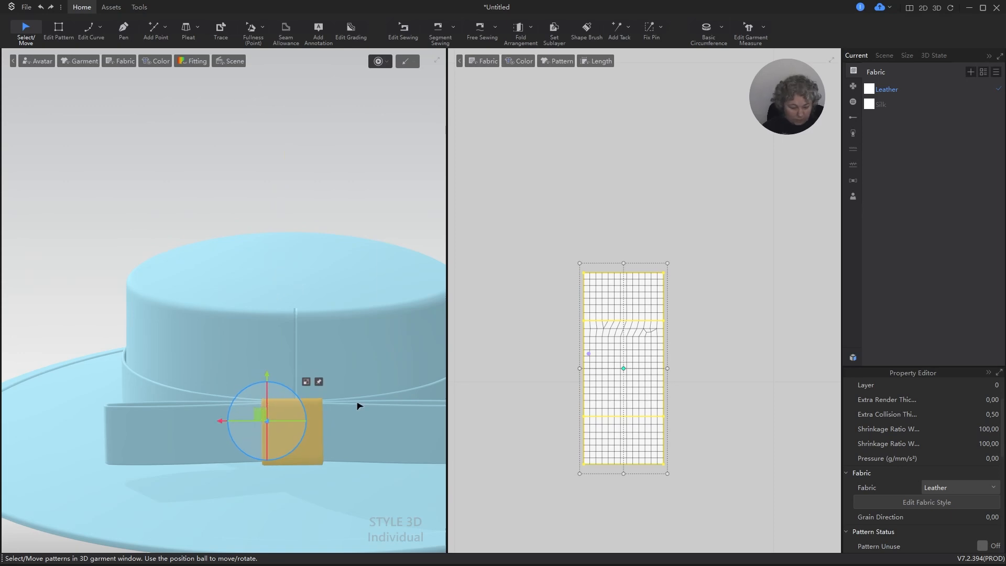
Move the small loop in the side view toward the crown, into the bow between its layers and the hat band.
{"action": "key", "text": "KP_2"}
{"action": "key", "text": "KP_4"}
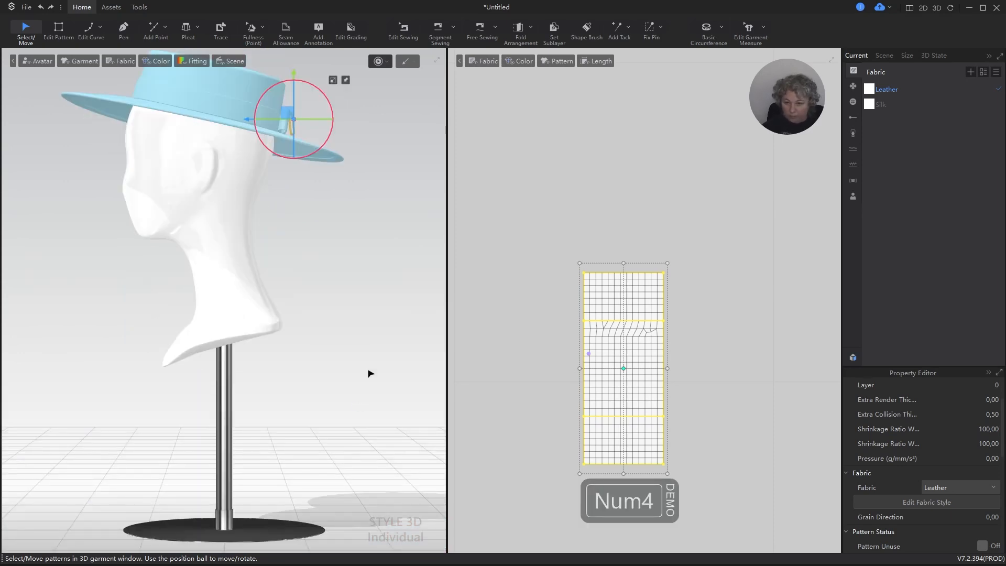
{"action": "scroll", "coordinate": [251, 375], "scroll_direction": "up", "scroll_amount": 10}
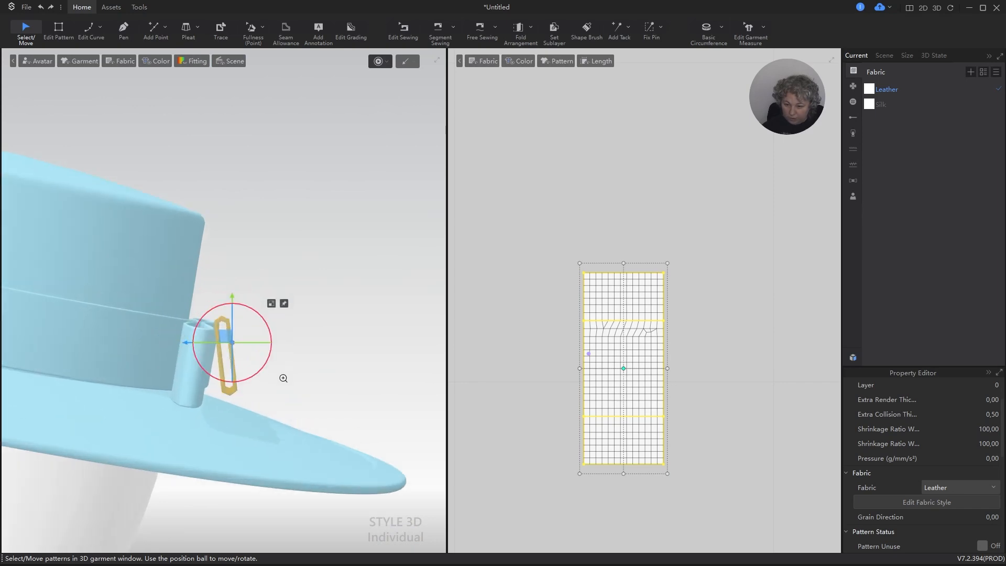
{"action": "scroll", "coordinate": [283, 378], "scroll_direction": "up", "scroll_amount": 2}
{"action": "left_click_drag", "start_coordinate": [260, 336], "coordinate": [192, 354]}
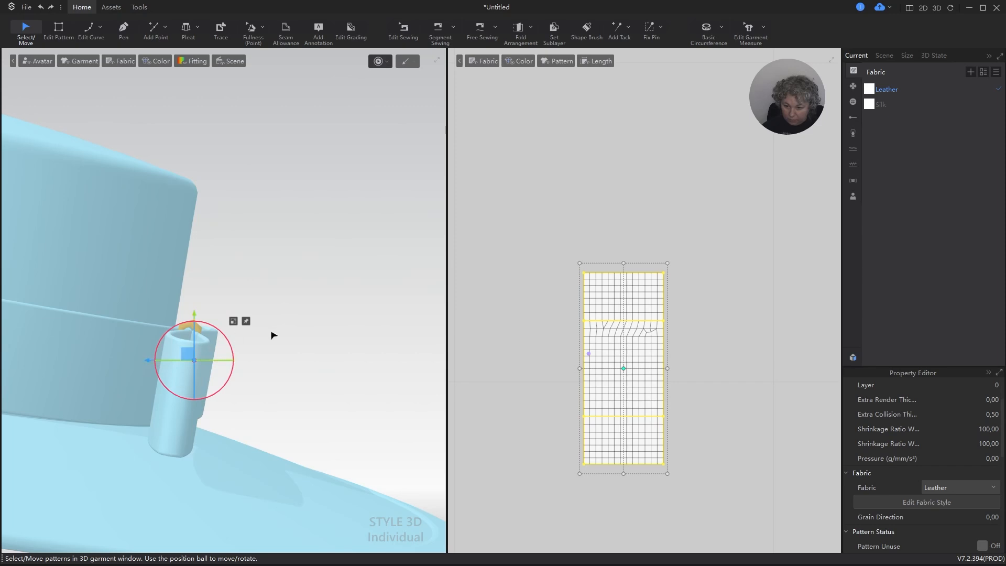
Nudge the small loop in 3D so it straddles the hat band's upper edge and the bow's inner layer.
{"action": "right_click_drag", "start_coordinate": [272, 335], "coordinate": [253, 379]}
{"action": "left_click", "coordinate": [253, 356]}
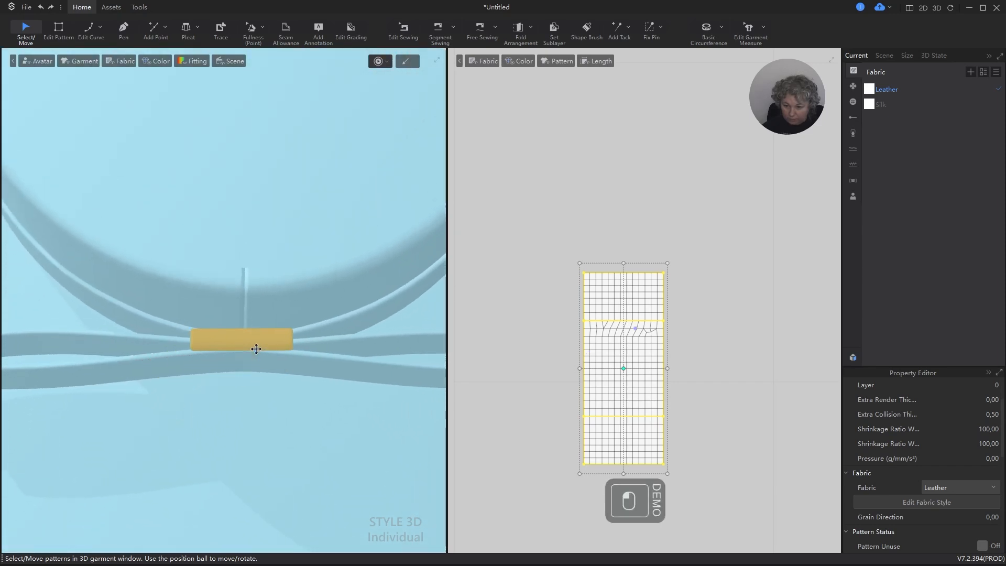
{"action": "left_click_drag", "start_coordinate": [256, 349], "coordinate": [256, 348]}
{"action": "right_click_drag", "start_coordinate": [258, 344], "coordinate": [347, 299]}
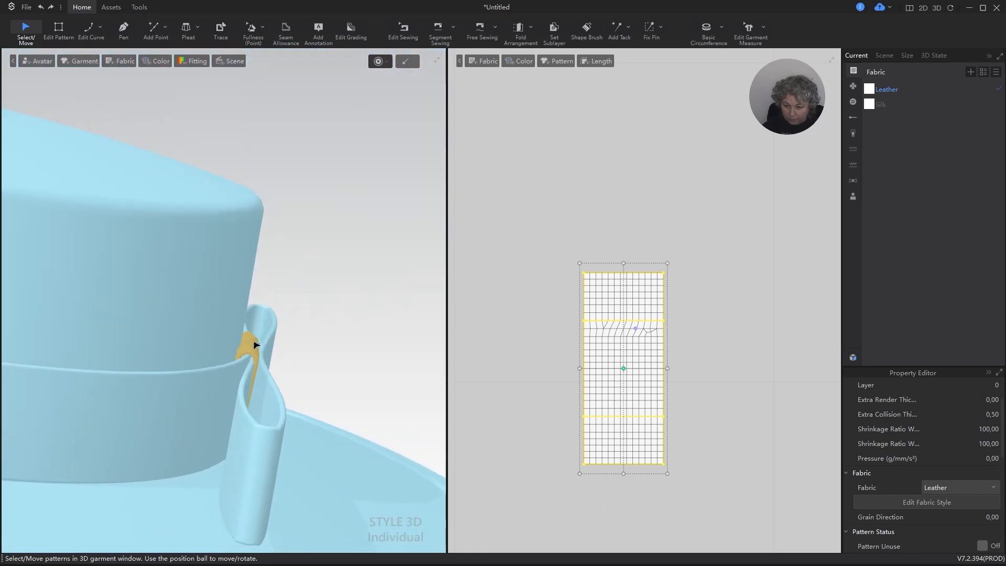
{"action": "left_click_drag", "start_coordinate": [255, 344], "coordinate": [255, 339]}
{"action": "mouse_move", "coordinate": [307, 355]}
{"action": "right_mouse_down"}
{"action": "mouse_move", "coordinate": [269, 360]}
{"action": "mouse_move", "coordinate": [217, 425]}
{"action": "mouse_move", "coordinate": [206, 377]}
{"action": "mouse_move", "coordinate": [332, 350]}
{"action": "mouse_move", "coordinate": [304, 346]}
{"action": "right_mouse_up"}
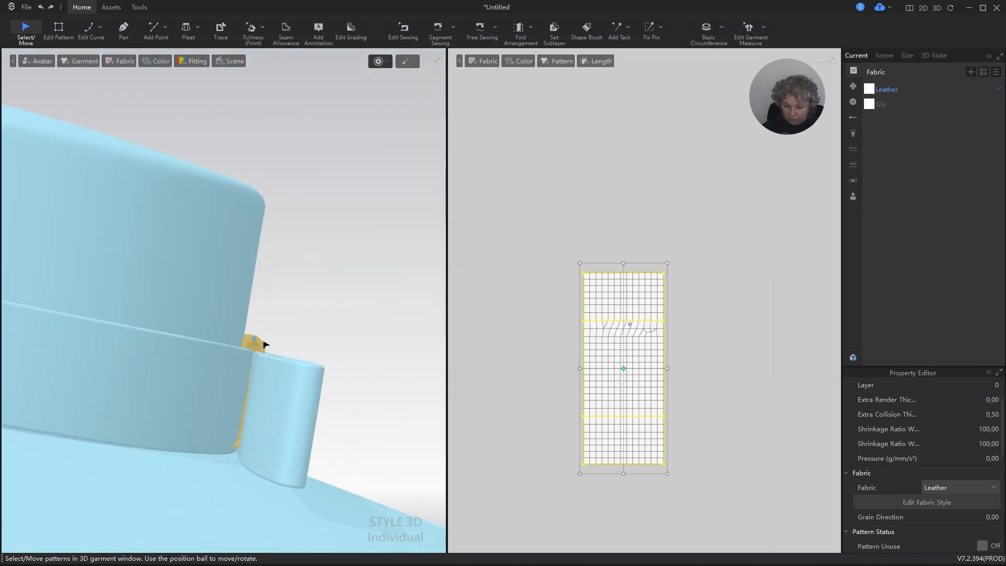
{"action": "left_click", "coordinate": [261, 344]}
{"action": "left_click_drag", "start_coordinate": [262, 347], "coordinate": [262, 349]}
{"action": "right_click_drag", "start_coordinate": [325, 351], "coordinate": [292, 366]}
Unfreeze the bow pattern and deactivate it so only the small loop interacts with the hat band.
{"action": "left_click", "coordinate": [290, 367]}
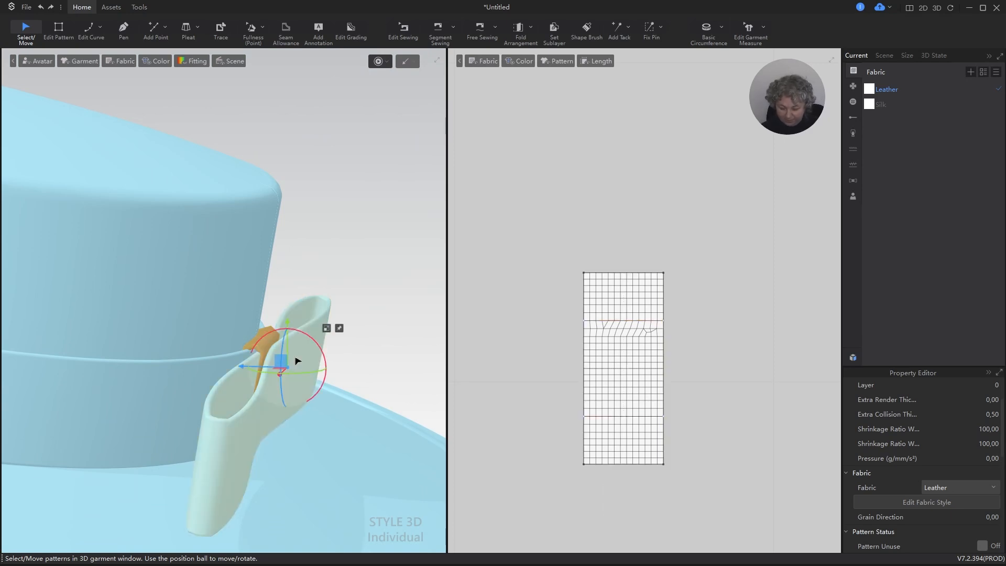
{"action": "key", "text": "ctrl+k"}
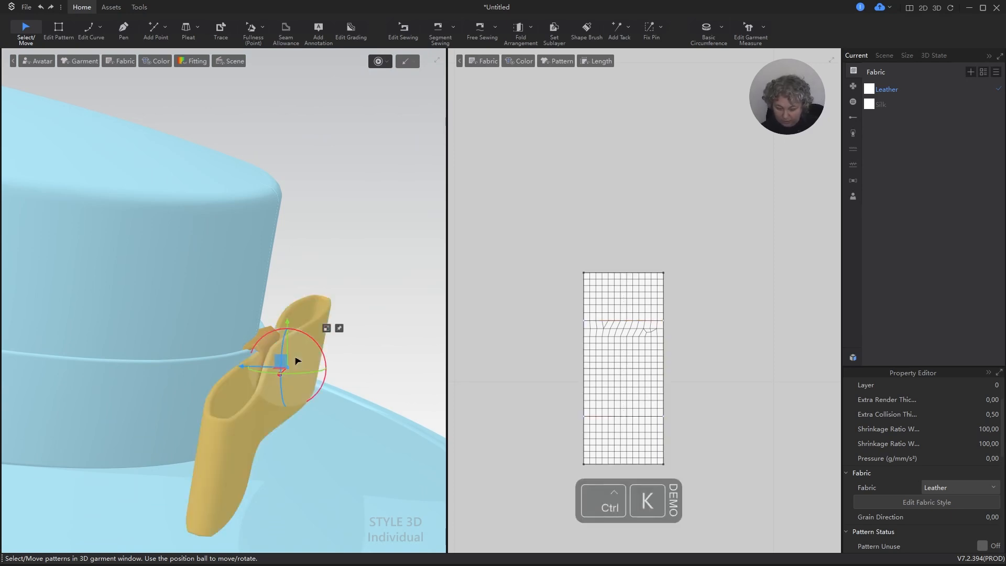
{"action": "key", "text": "super+space"}
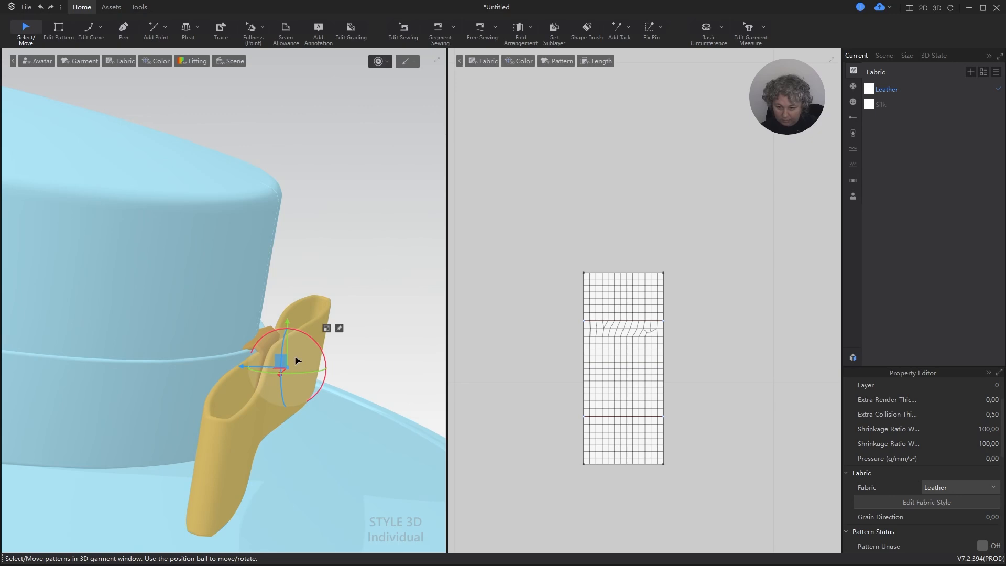
{"action": "key", "text": "ctrl+shift+j"}
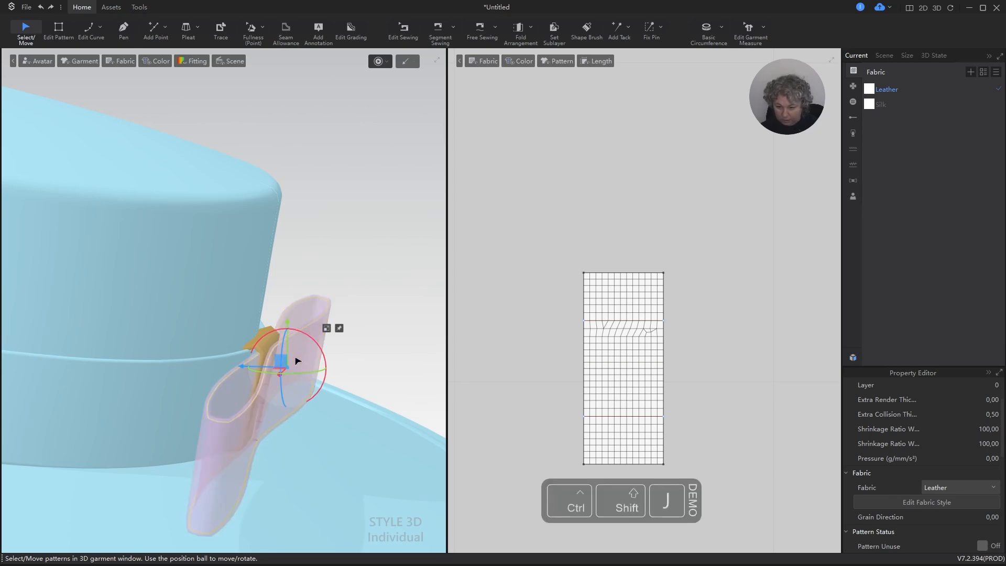
Unfreeze the hat band and simulate it briefly together with the small loop.
{"action": "left_click", "coordinate": [206, 359]}
{"action": "left_click", "coordinate": [195, 376]}
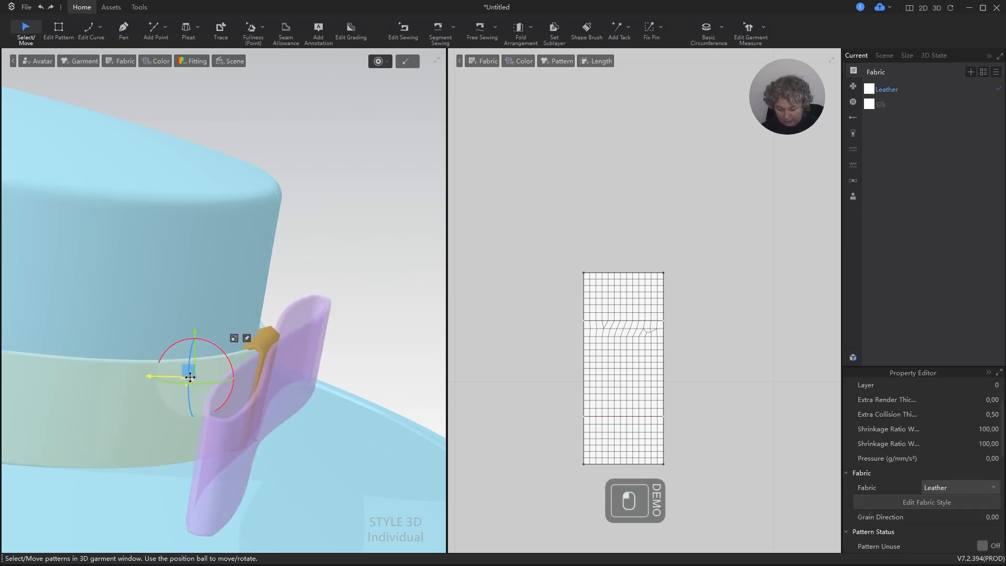
{"action": "key", "text": "ctrl+k"}
{"action": "scroll", "coordinate": [257, 314], "scroll_direction": "up", "scroll_amount": 4}
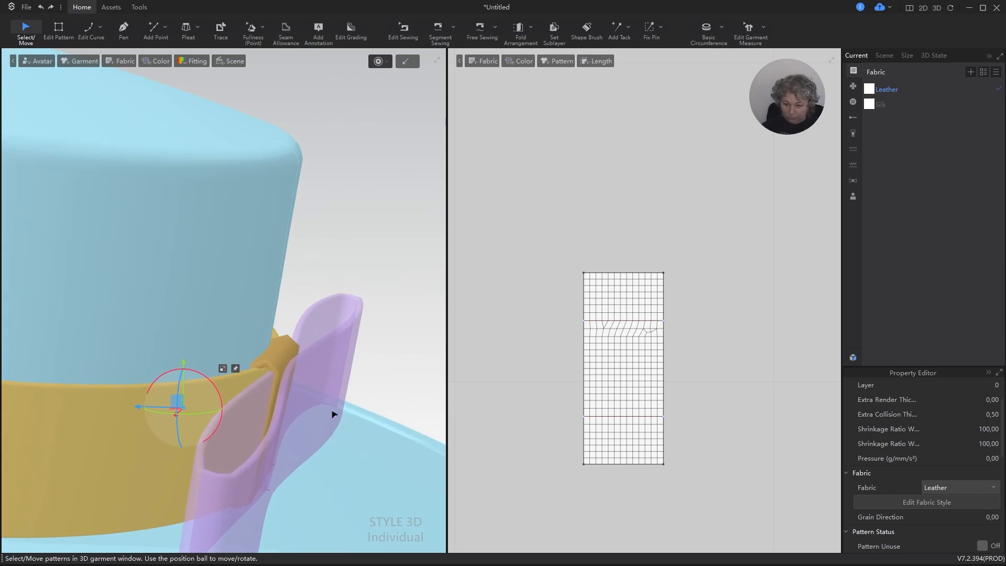
{"action": "mouse_move", "coordinate": [348, 418]}
{"action": "right_mouse_down", "text": "alt"}
{"action": "mouse_move", "coordinate": [370, 413]}
{"action": "mouse_move", "coordinate": [358, 406]}
{"action": "right_mouse_up", "text": "alt"}
{"action": "key", "text": "space"}
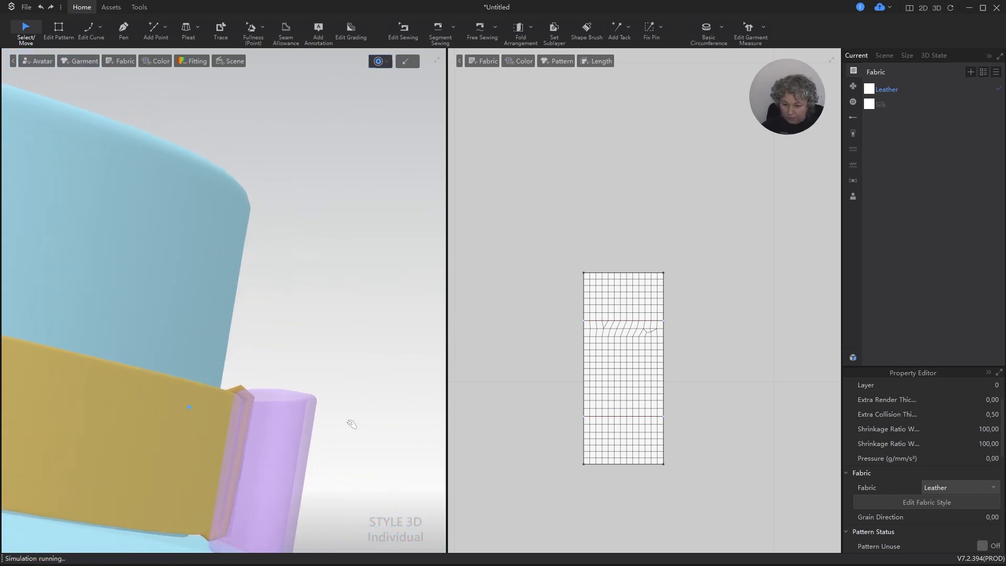
{"action": "key", "text": "space"}
Simulate again while pulling the small loop outward from the crown, and clear the selection.
{"action": "mouse_move", "coordinate": [352, 415]}
{"action": "right_mouse_down"}
{"action": "mouse_move", "coordinate": [330, 462]}
{"action": "mouse_move", "coordinate": [353, 407]}
{"action": "right_mouse_up"}
{"action": "key", "text": "space"}
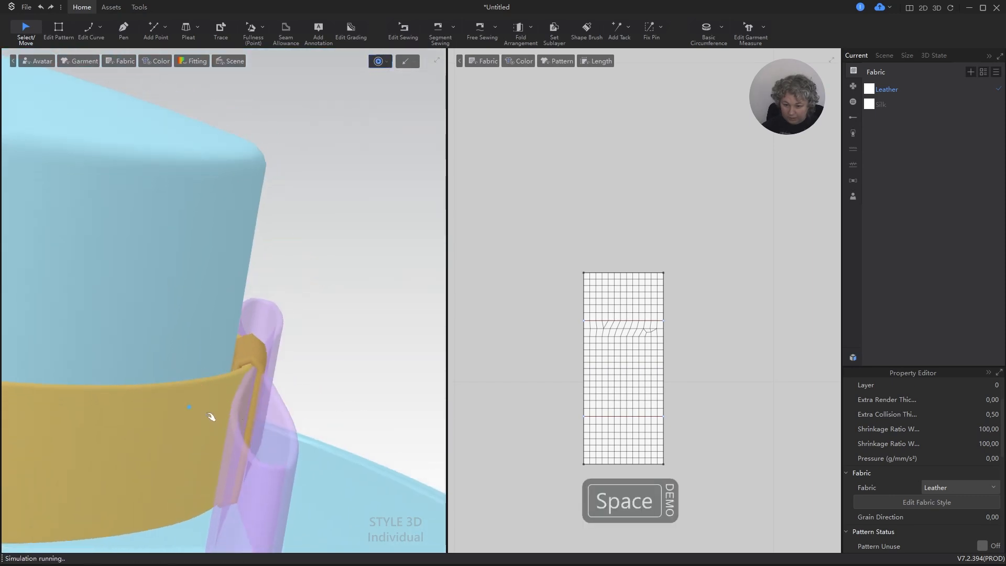
{"action": "left_click_drag", "start_coordinate": [252, 352], "coordinate": [288, 342]}
{"action": "left_click", "coordinate": [325, 333]}
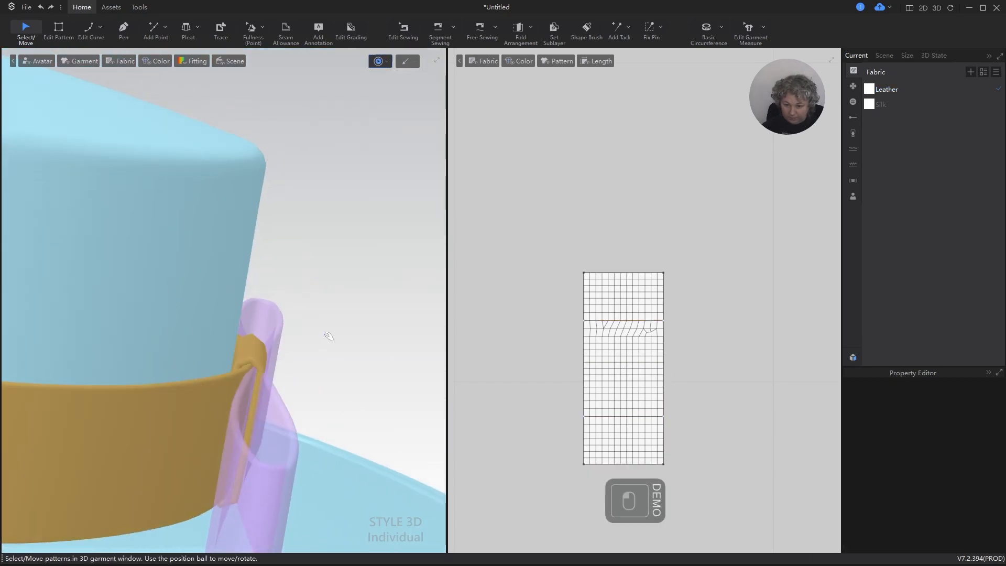
Freeze the hat band again and clear the selection.
{"action": "left_click_drag", "start_coordinate": [199, 414], "coordinate": [202, 415]}
{"action": "key", "text": "ctrl+k"}
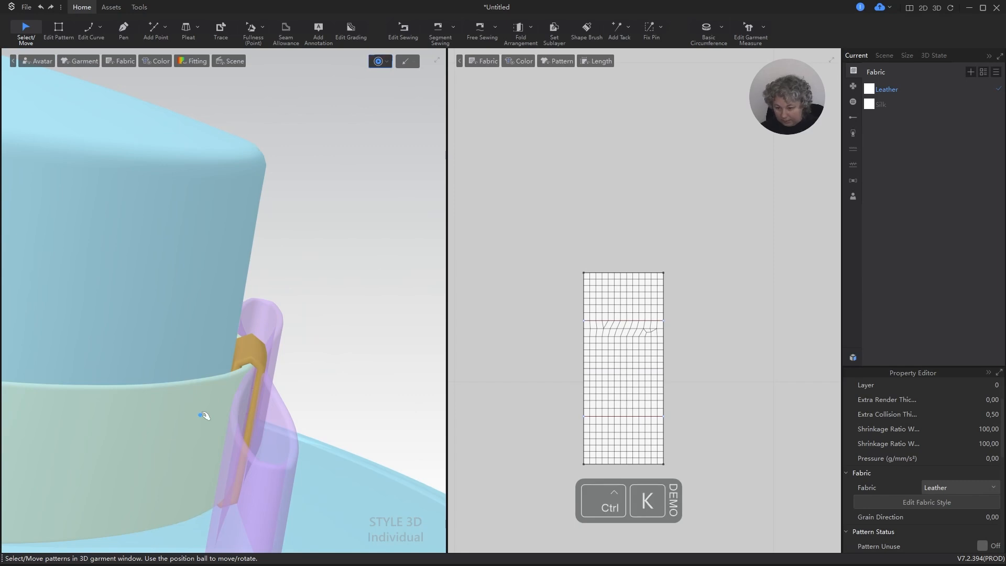
{"action": "left_click", "coordinate": [376, 325]}
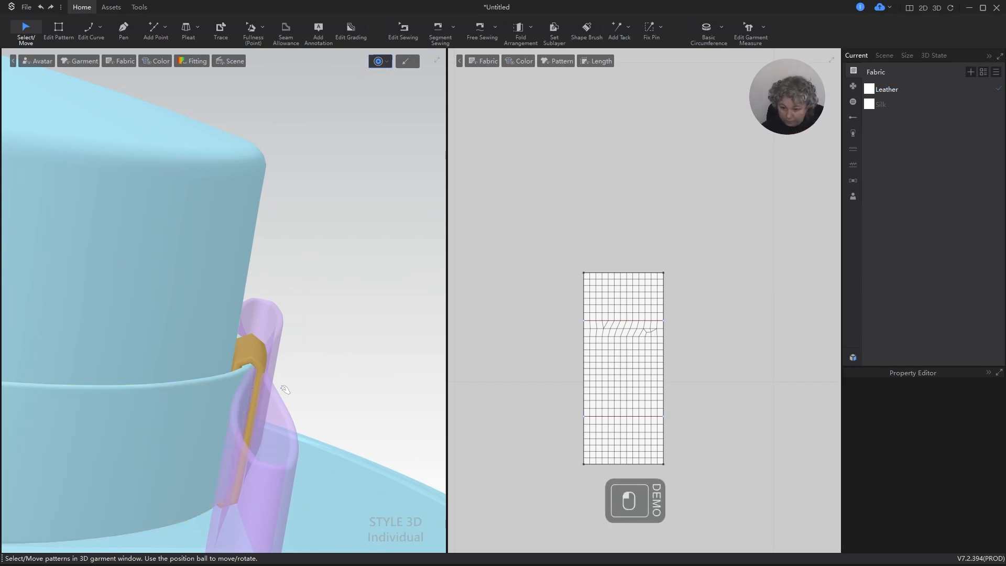
Reactivate the bow and simulate it briefly together with the small loop.
{"action": "left_click", "coordinate": [273, 395]}
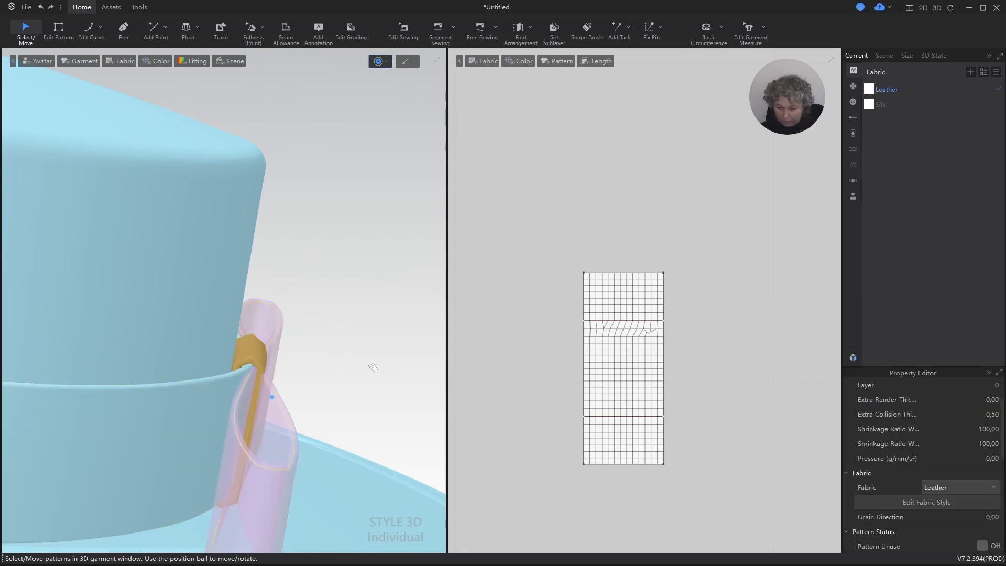
{"action": "key", "text": "space"}
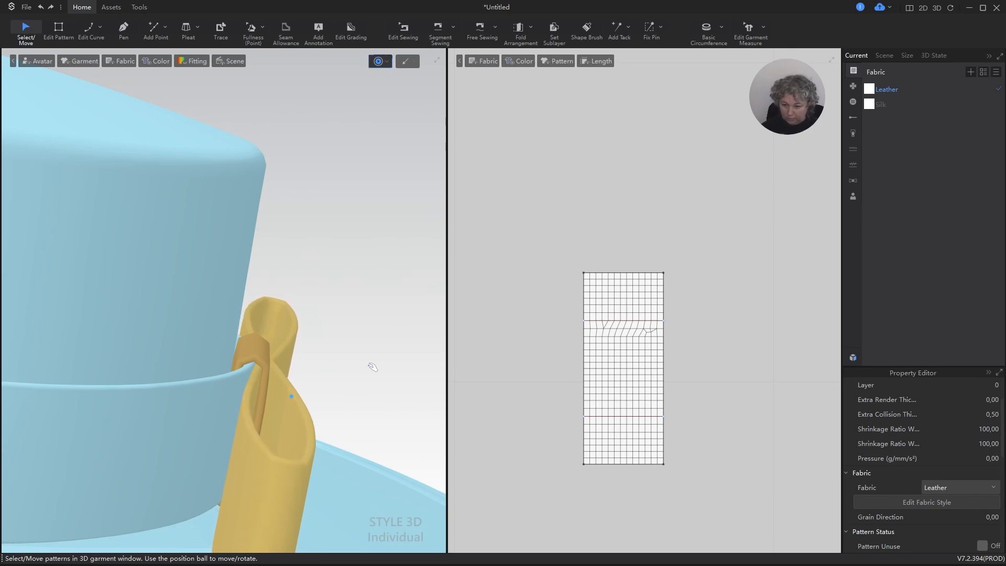
{"action": "key", "text": "space"}
Try to move the bow about 0.2 cm toward the hat band, and undo the move.
{"action": "right_click_drag", "start_coordinate": [336, 364], "coordinate": [296, 399]}
{"action": "left_click_drag", "start_coordinate": [297, 400], "coordinate": [251, 368], "text": "alt"}
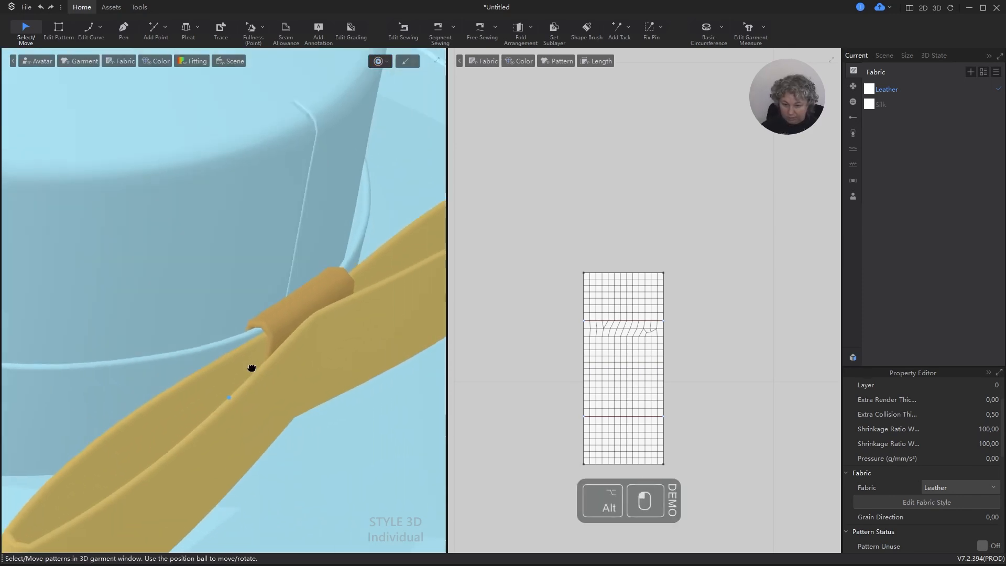
{"action": "right_click_drag", "start_coordinate": [251, 368], "coordinate": [276, 287]}
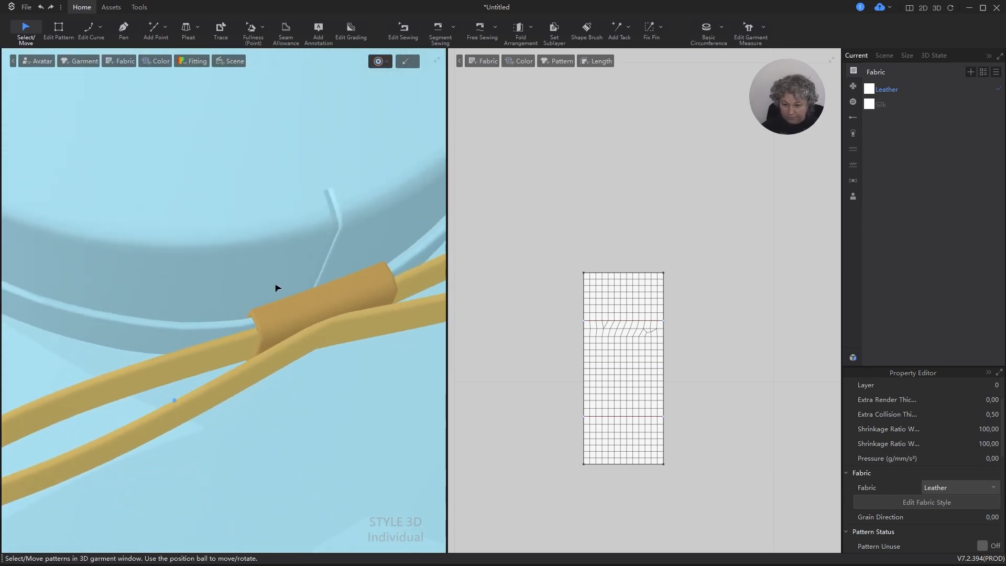
{"action": "left_click", "coordinate": [306, 339]}
{"action": "right_click_drag", "start_coordinate": [307, 339], "coordinate": [273, 355]}
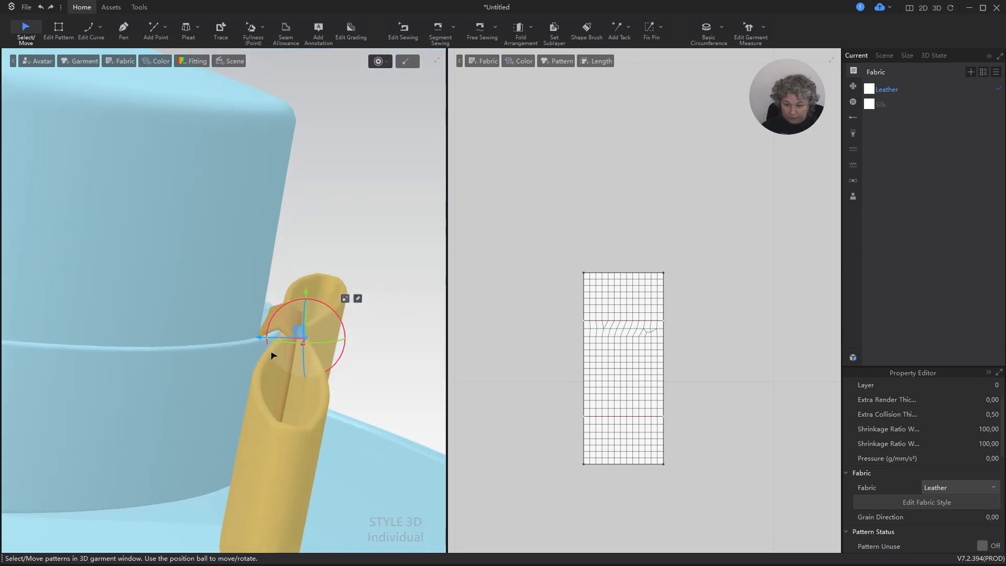
{"action": "left_click_drag", "start_coordinate": [291, 336], "coordinate": [284, 331]}
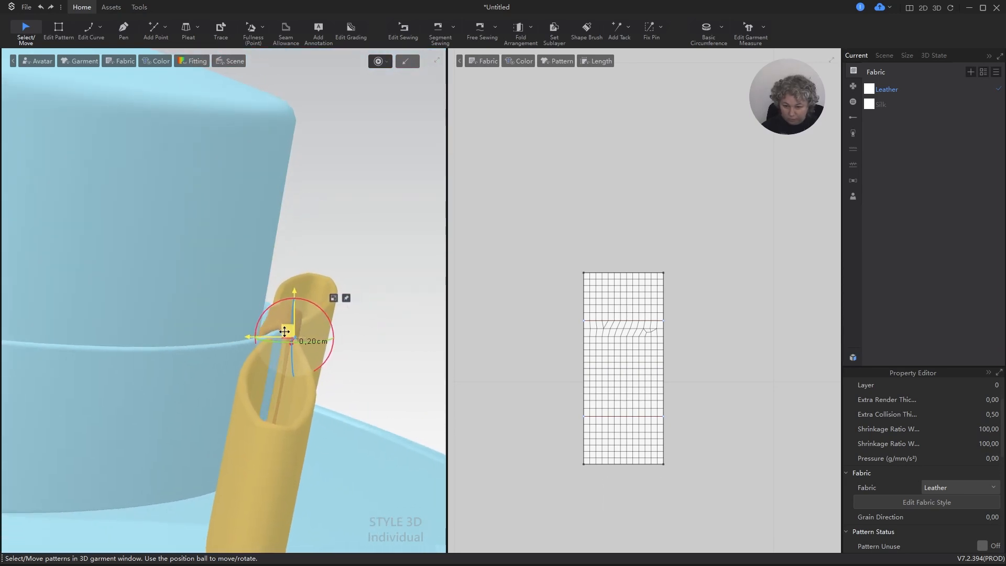
{"action": "key", "text": "ctrl+z"}
Select the mesh columns around the bow's centre line with Select Mesh (Box), adding one extra column on one side.
{"action": "scroll", "coordinate": [684, 280], "scroll_direction": "down", "scroll_amount": 7}
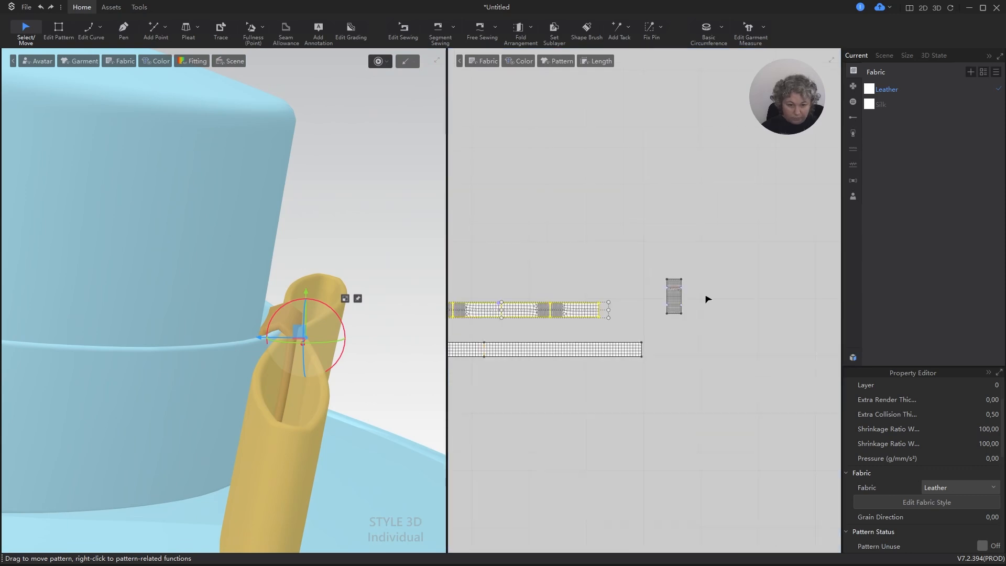
{"action": "scroll", "coordinate": [689, 308], "scroll_direction": "down", "scroll_amount": 2}
{"action": "scroll", "coordinate": [675, 313], "scroll_direction": "up", "scroll_amount": 6}
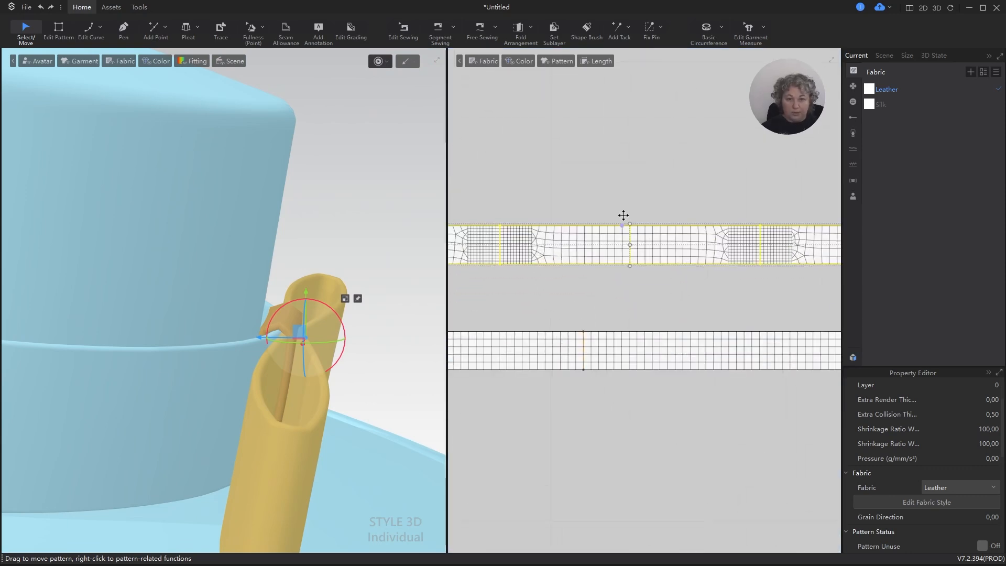
{"action": "left_click", "coordinate": [661, 28]}
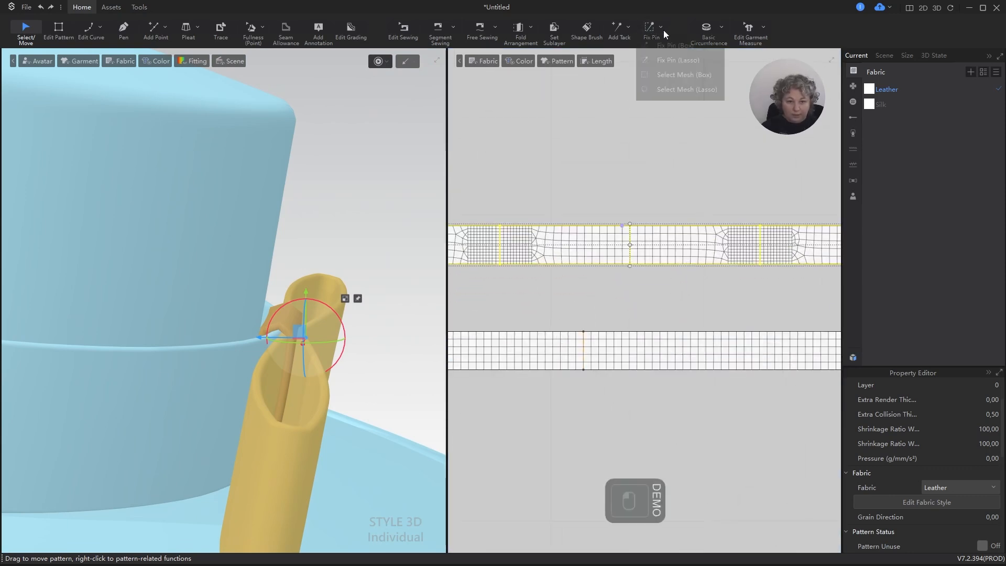
{"action": "left_click", "coordinate": [659, 71]}
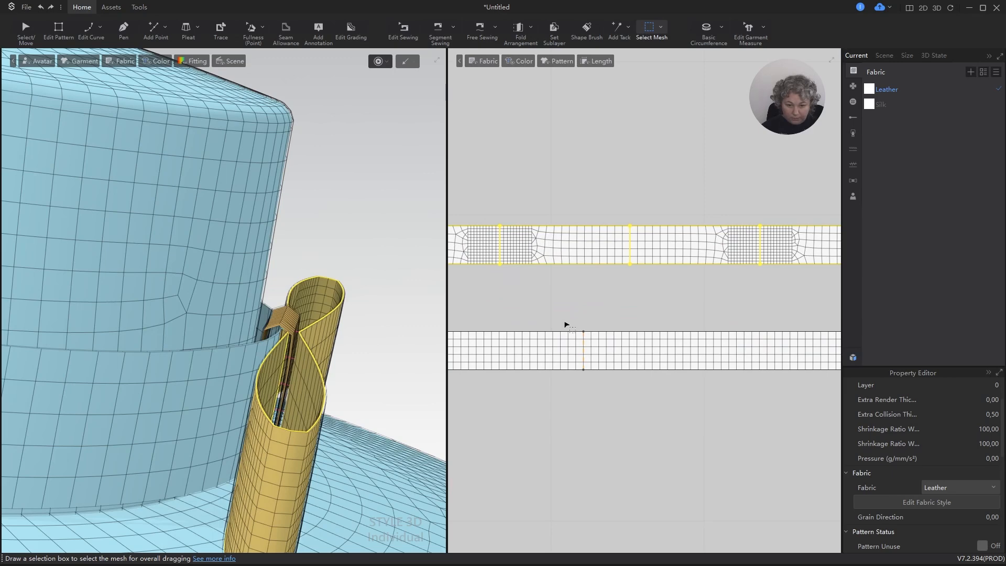
{"action": "left_click_drag", "start_coordinate": [565, 324], "coordinate": [606, 385]}
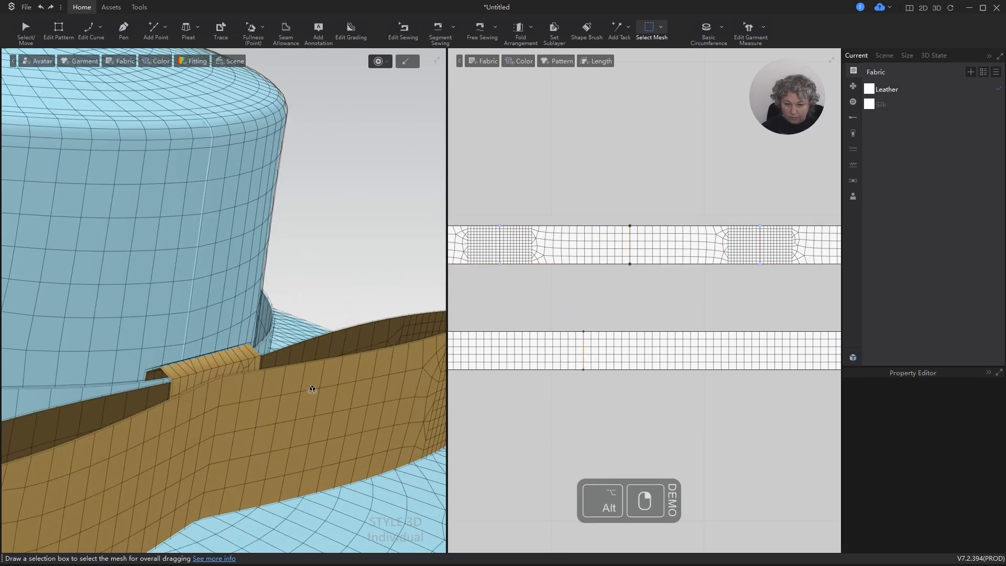
{"action": "scroll", "coordinate": [623, 267], "scroll_direction": "down", "scroll_amount": 4}
{"action": "scroll", "coordinate": [595, 302], "scroll_direction": "up", "scroll_amount": 6}
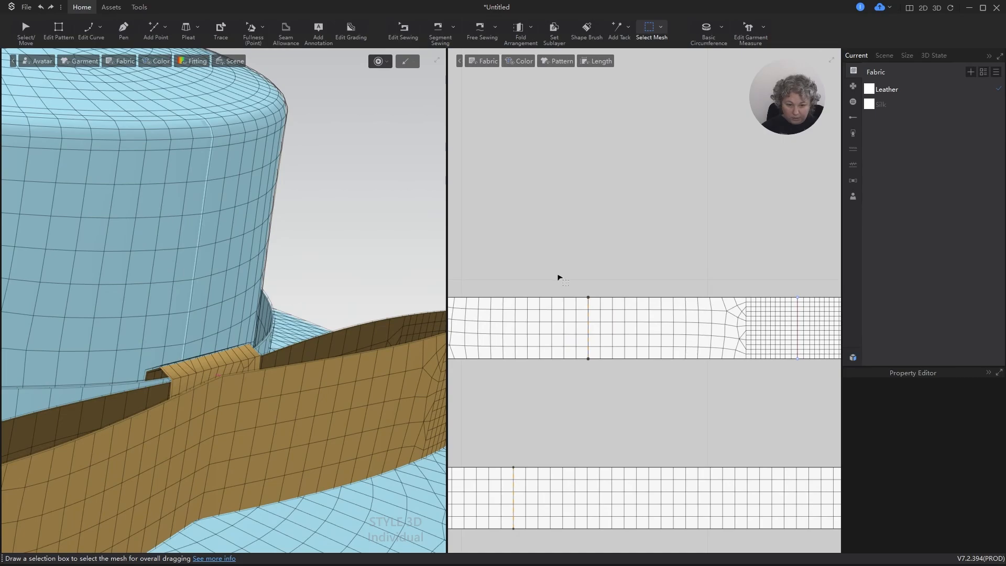
{"action": "left_click_drag", "start_coordinate": [566, 274], "coordinate": [619, 382]}
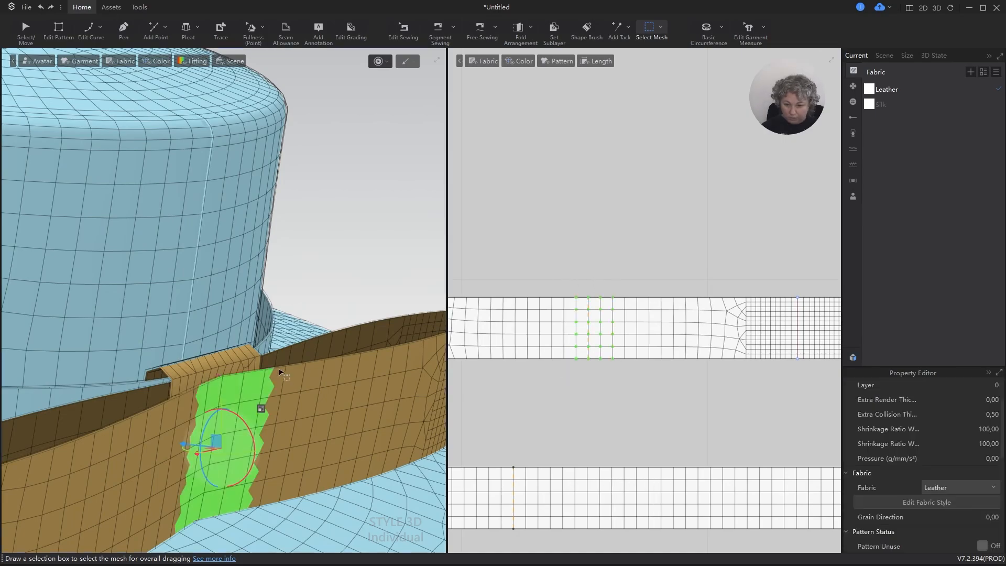
{"action": "right_click_drag", "start_coordinate": [280, 373], "coordinate": [191, 399]}
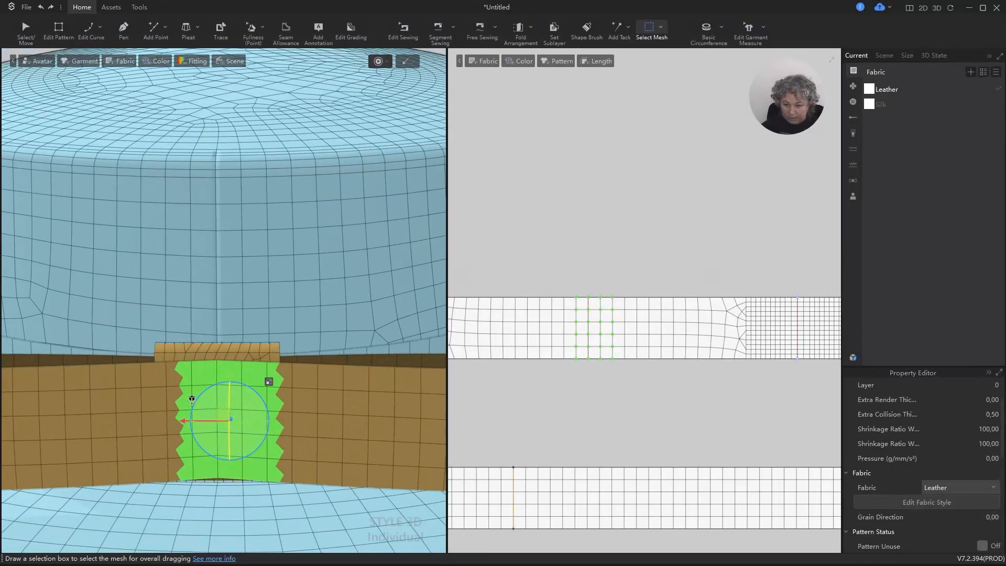
{"action": "left_click_drag", "start_coordinate": [561, 288], "coordinate": [593, 372], "text": "ctrl"}
{"action": "right_click_drag", "start_coordinate": [373, 375], "coordinate": [366, 431]}
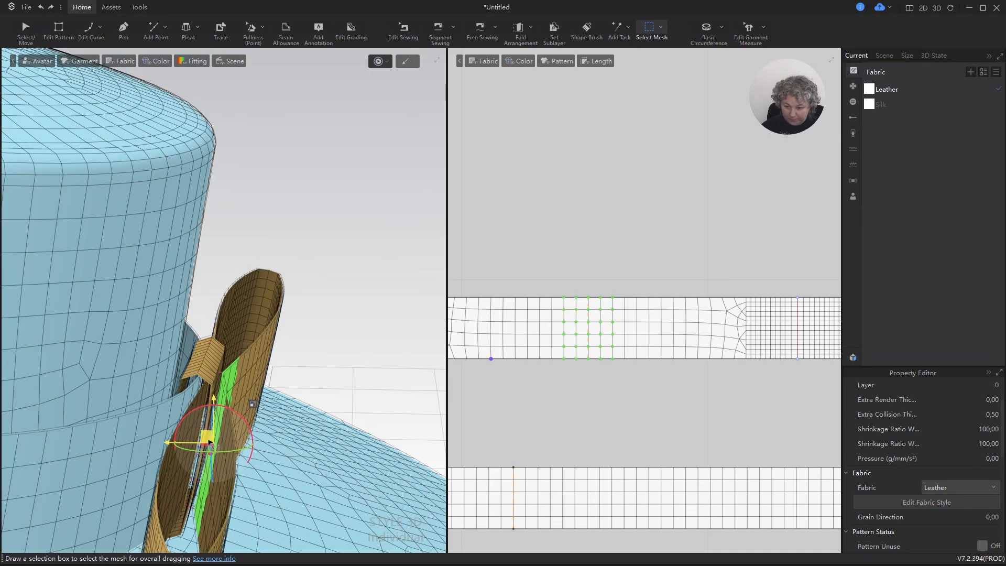
Try to move the selected bow mesh toward the crown behind the front of the small loop, and undo the move.
{"action": "left_click_drag", "start_coordinate": [209, 442], "coordinate": [190, 436]}
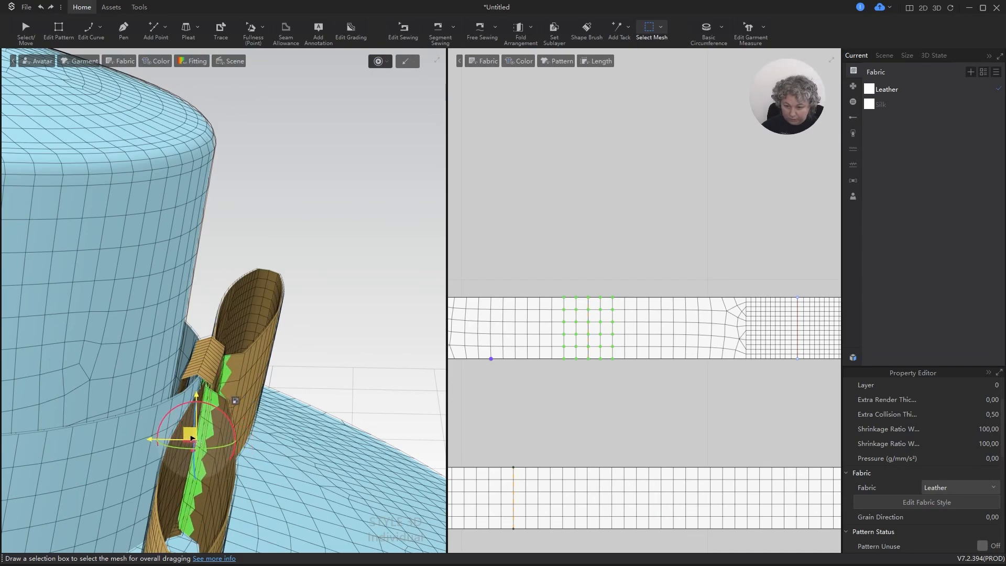
{"action": "right_click_drag", "start_coordinate": [231, 438], "coordinate": [184, 445]}
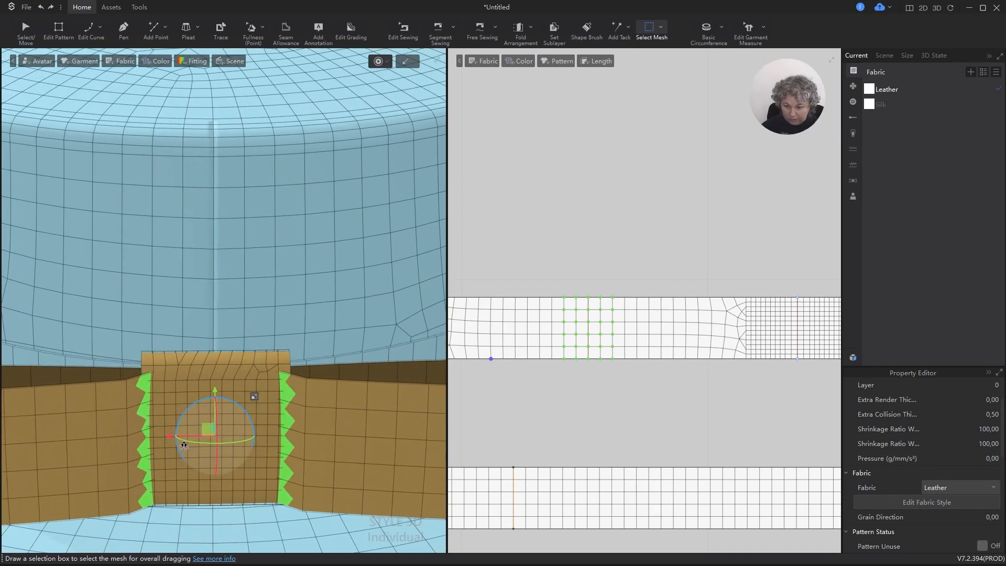
{"action": "key", "text": "ctrl+z"}
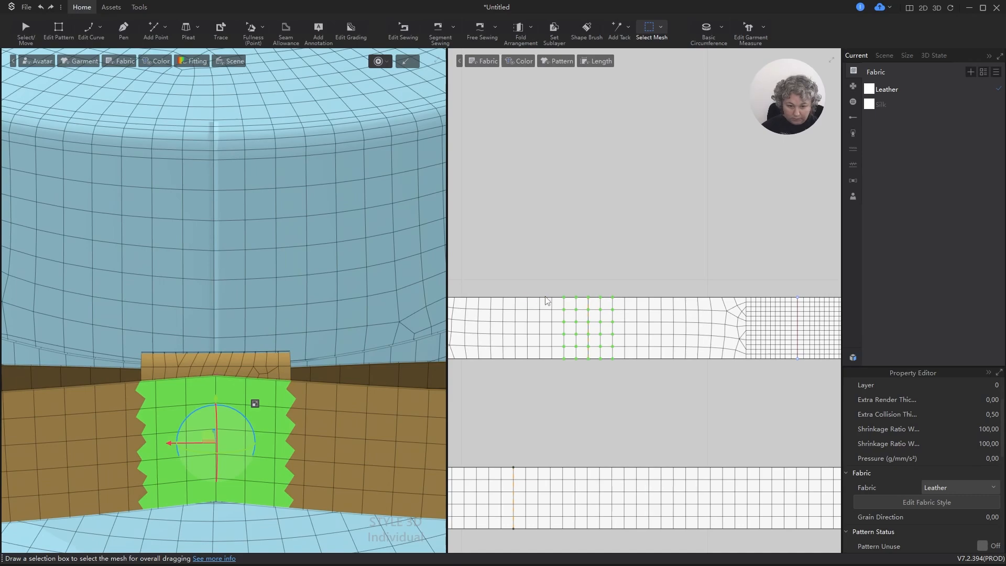
Add one mesh column on each side of the bow's selected section and move the section inside the small loop.
{"action": "left_click_drag", "start_coordinate": [549, 291], "coordinate": [554, 370], "text": "shift"}
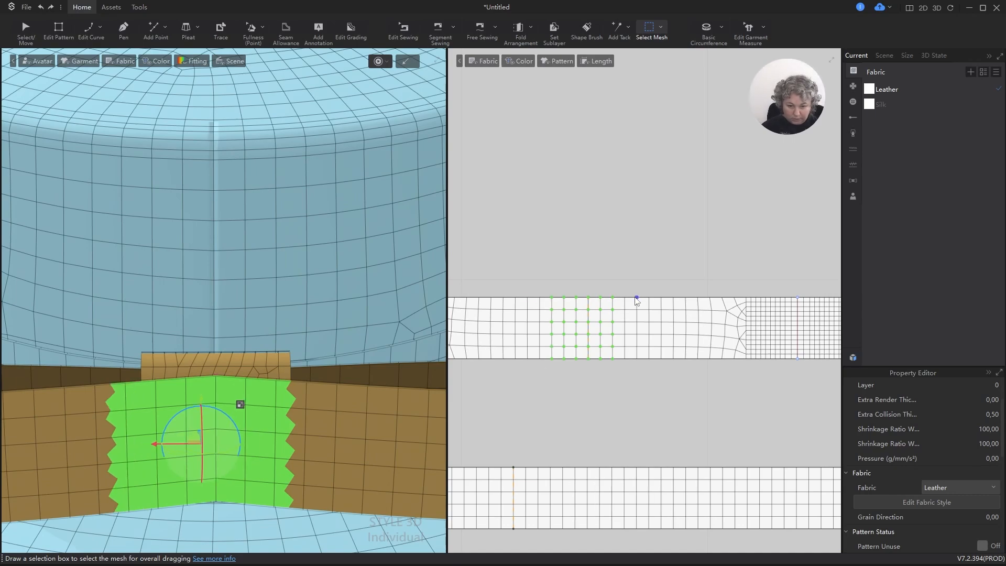
{"action": "left_click_drag", "start_coordinate": [615, 288], "coordinate": [627, 369], "text": "shift"}
{"action": "right_click_drag", "start_coordinate": [269, 332], "coordinate": [347, 352]}
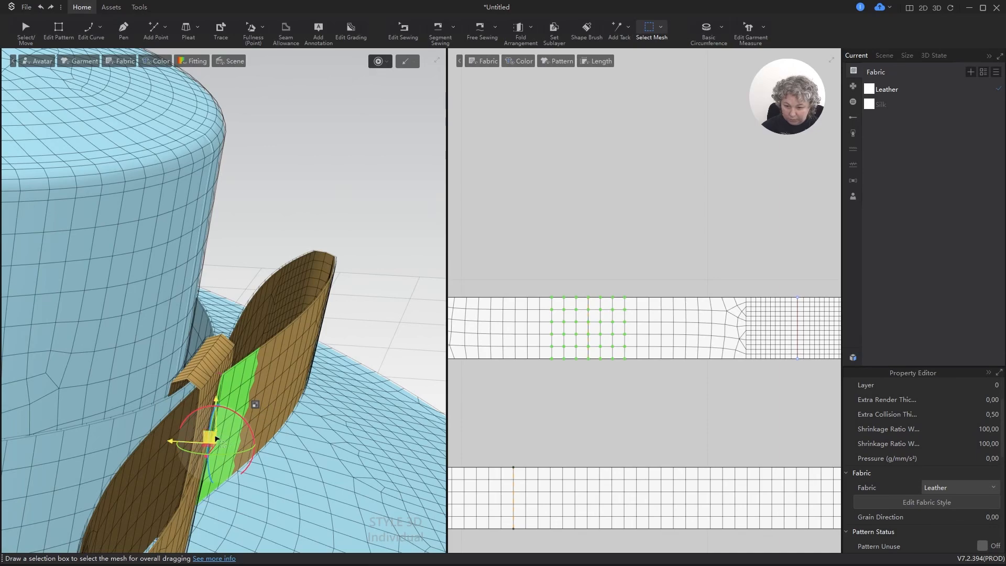
{"action": "left_click_drag", "start_coordinate": [214, 438], "coordinate": [196, 433]}
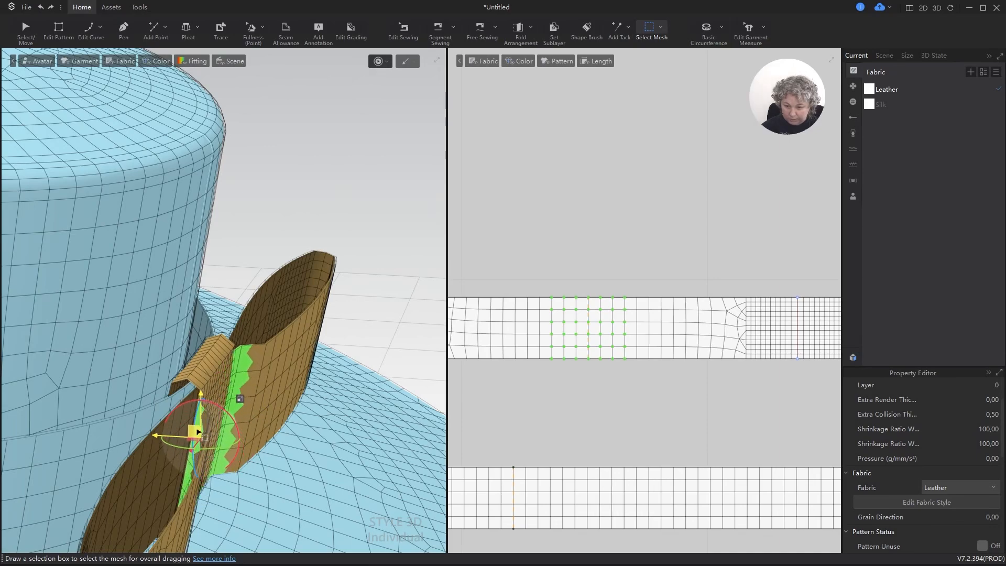
{"action": "right_click_drag", "start_coordinate": [265, 399], "coordinate": [182, 452]}
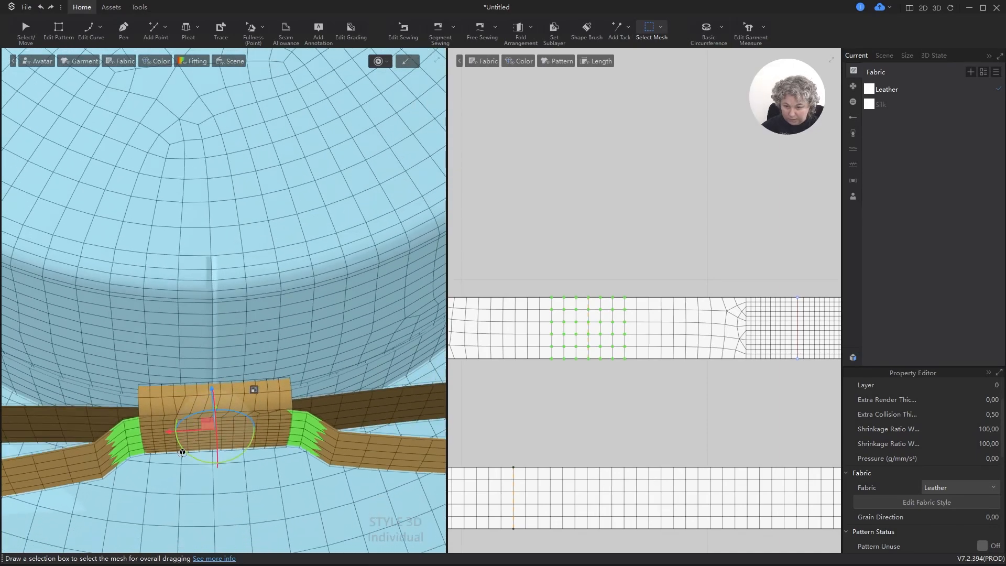
{"action": "left_click_drag", "start_coordinate": [212, 429], "coordinate": [218, 427]}
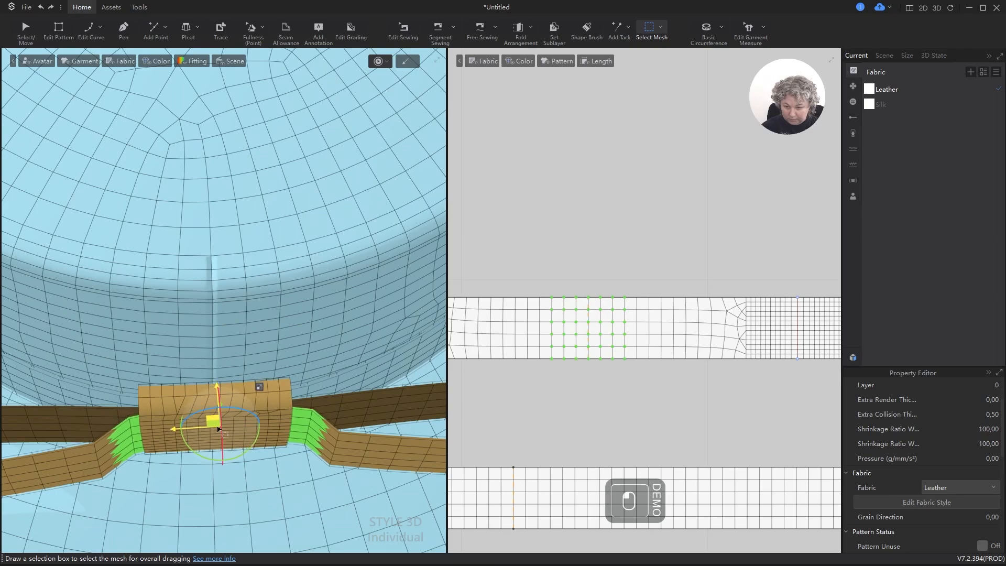
Clear the mesh selection and simulate the bow briefly together with the small loop.
{"action": "left_click", "coordinate": [574, 219]}
{"action": "key", "text": "space"}
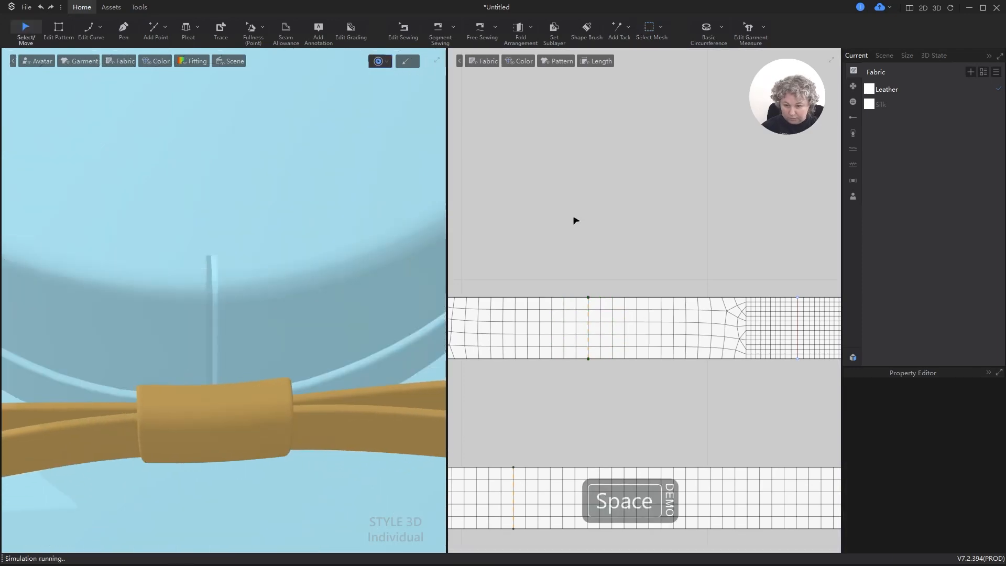
{"action": "key", "text": "space"}
Switch to Select/Move and select the hat band, bow and small loop patterns together.
{"action": "scroll", "coordinate": [273, 297], "scroll_direction": "down", "scroll_amount": 4}
{"action": "right_click_drag", "start_coordinate": [319, 316], "coordinate": [319, 260]}
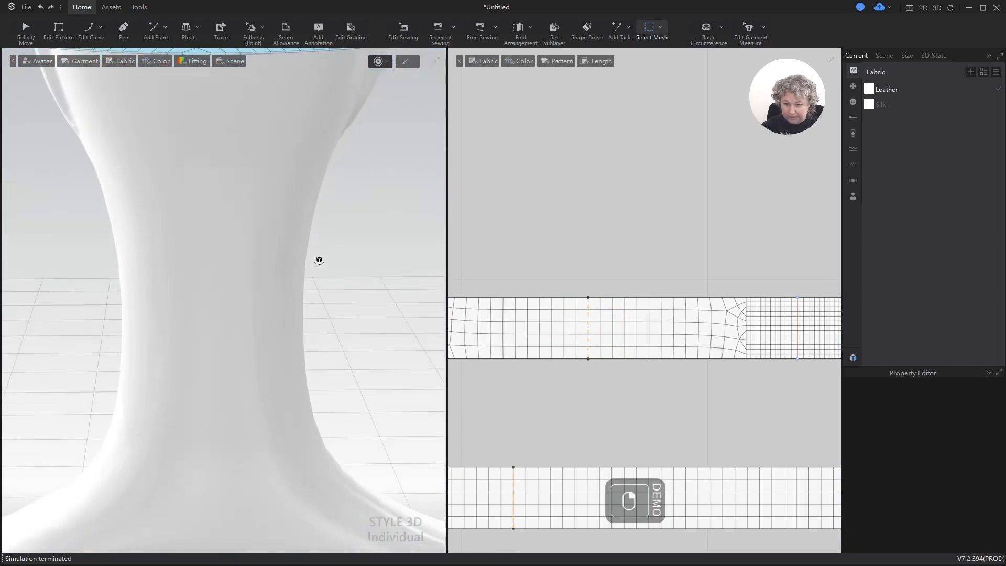
{"action": "scroll", "coordinate": [304, 328], "scroll_direction": "down", "scroll_amount": 5}
{"action": "left_click_drag", "start_coordinate": [350, 266], "coordinate": [347, 359], "text": "alt"}
{"action": "scroll", "coordinate": [268, 270], "scroll_direction": "up", "scroll_amount": 5}
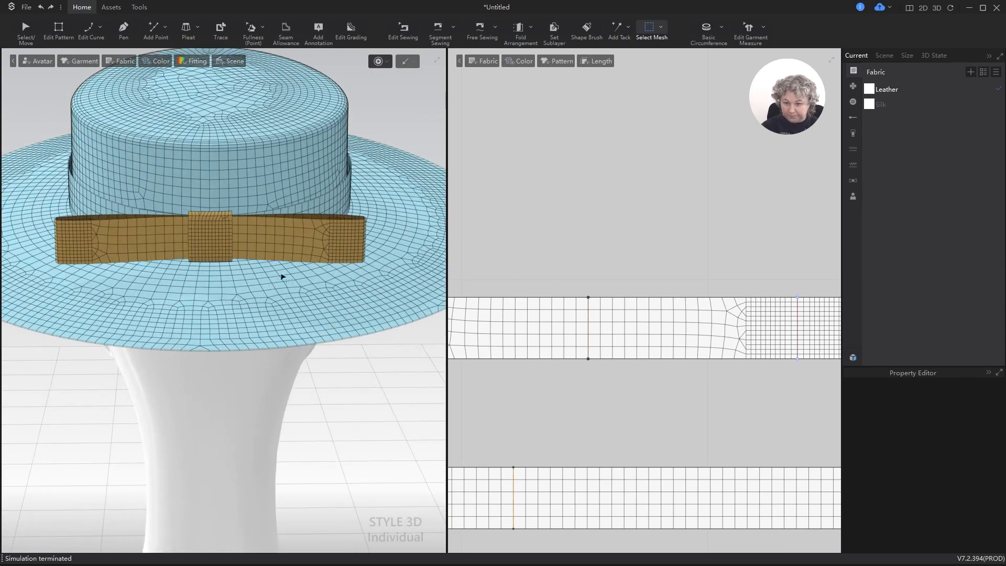
{"action": "left_click_drag", "start_coordinate": [281, 276], "coordinate": [218, 246], "text": "alt"}
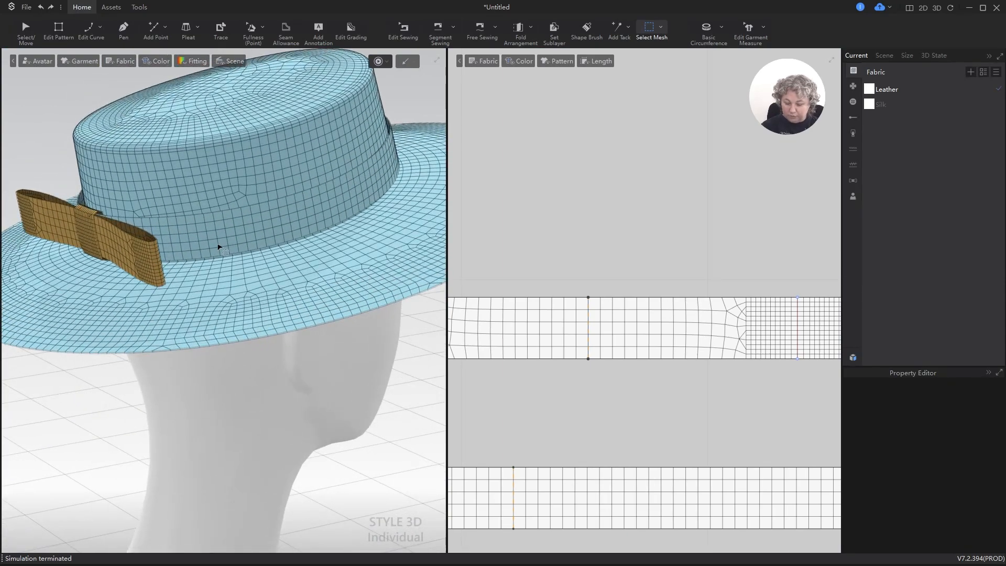
{"action": "key", "text": "a"}
{"action": "mouse_move", "coordinate": [173, 228]}
{"action": "right_mouse_down"}
{"action": "mouse_move", "coordinate": [155, 234]}
{"action": "mouse_move", "coordinate": [181, 232]}
{"action": "right_mouse_up"}
{"action": "scroll", "coordinate": [653, 269], "scroll_direction": "down", "scroll_amount": 5}
{"action": "left_click", "coordinate": [637, 277]}
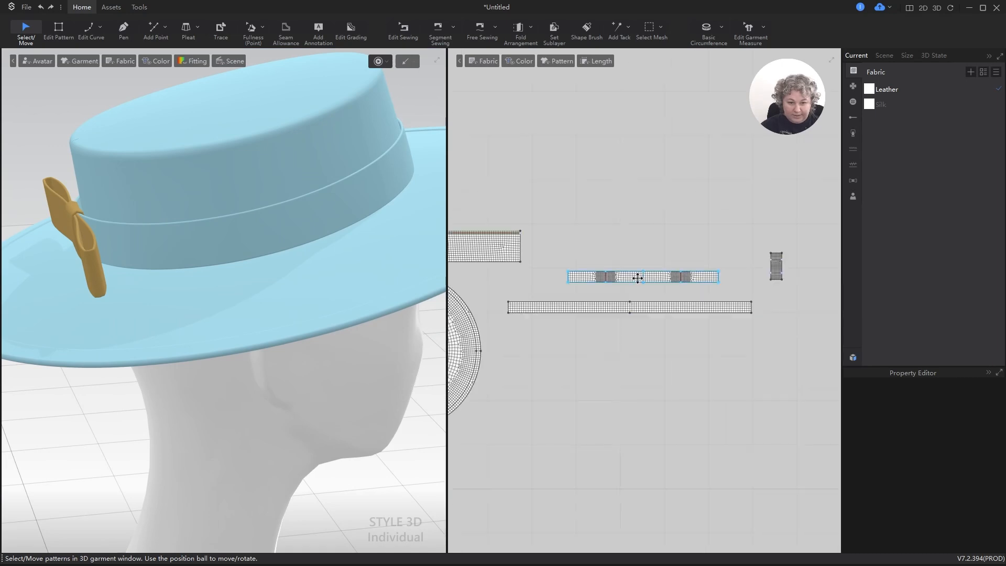
{"action": "left_click_drag", "start_coordinate": [554, 242], "coordinate": [798, 329]}
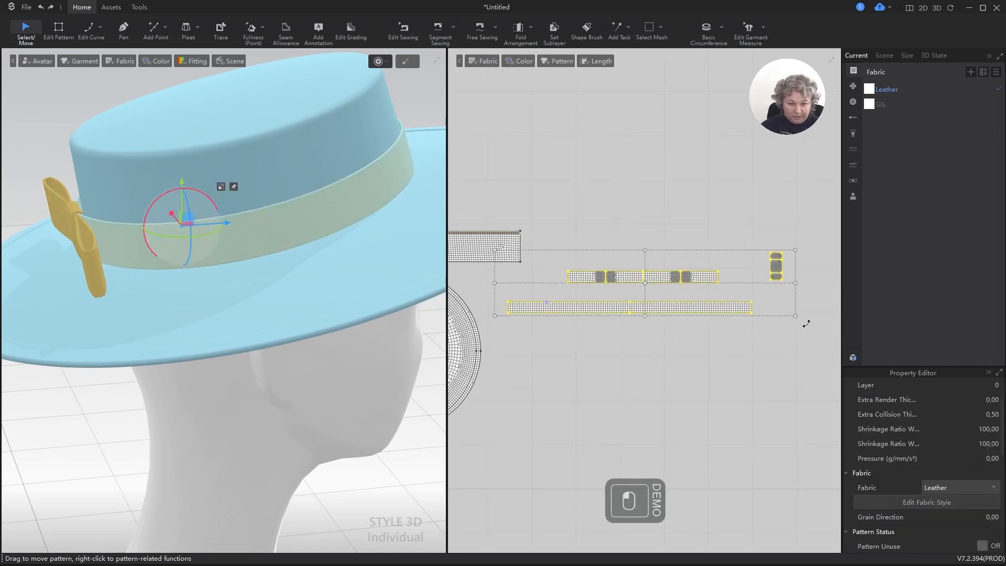
{"action": "scroll", "coordinate": [995, 435], "scroll_direction": "up", "scroll_amount": 3}
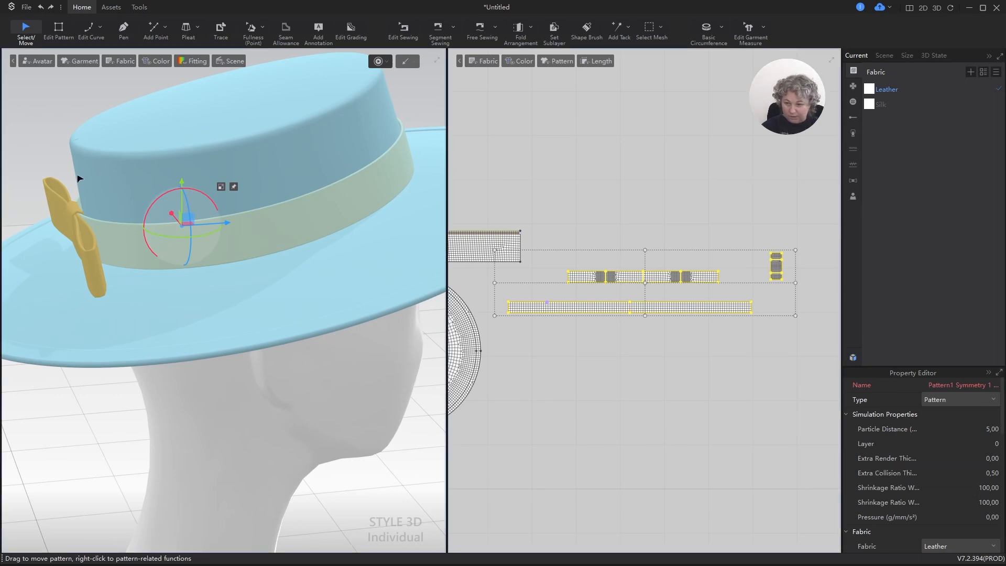
Run the simulation with the hat band, bow and small loop selected, stopping and restarting it.
{"action": "scroll", "coordinate": [79, 181], "scroll_direction": "up", "scroll_amount": 5}
{"action": "right_click_drag", "start_coordinate": [74, 183], "coordinate": [370, 209], "text": "alt"}
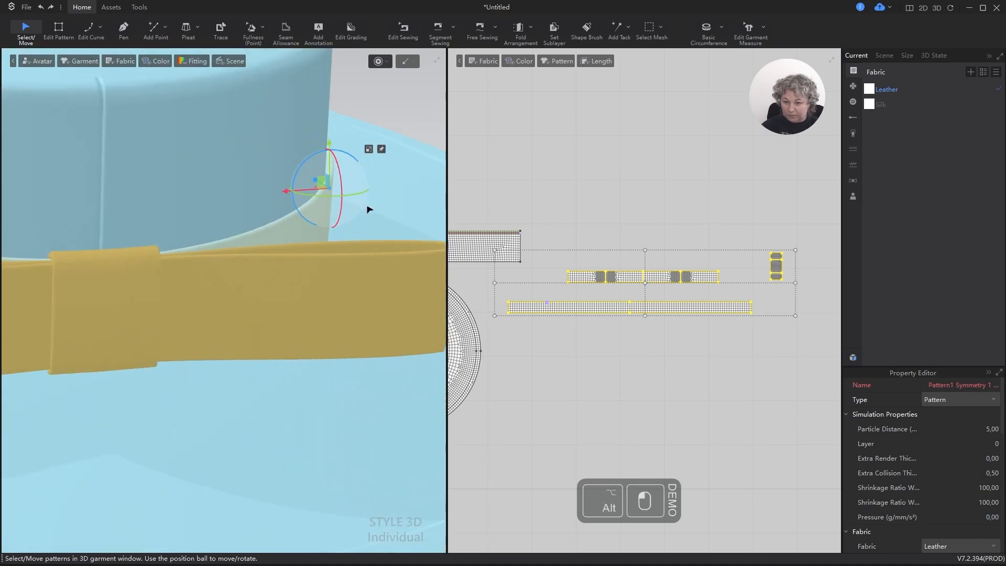
{"action": "right_click_drag", "start_coordinate": [232, 242], "coordinate": [284, 250]}
{"action": "key", "text": "space"}
{"action": "key", "text": "space"}
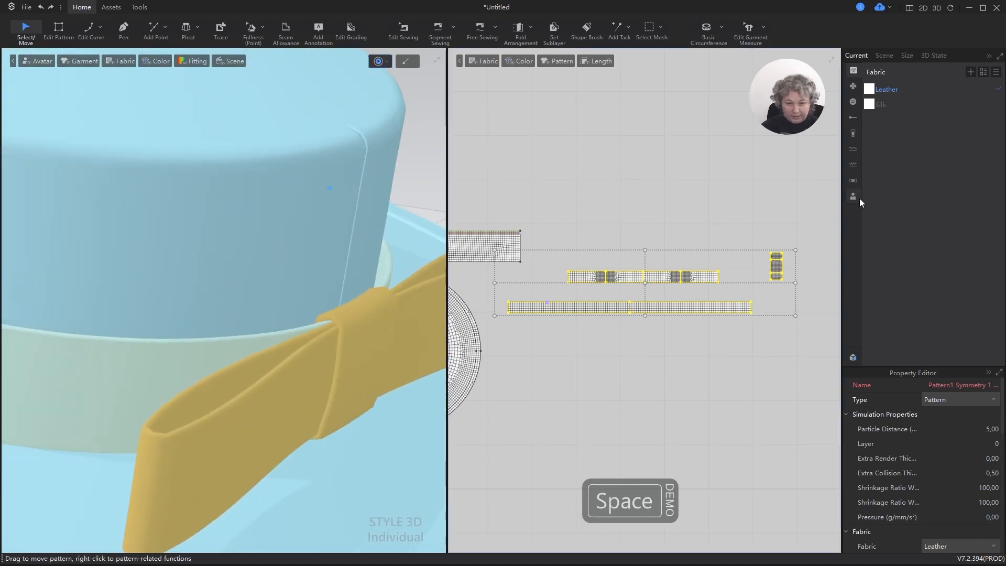
{"action": "scroll", "coordinate": [545, 263], "scroll_direction": "down", "scroll_amount": 3}
{"action": "right_click_drag", "start_coordinate": [388, 308], "coordinate": [312, 304], "text": "alt"}
{"action": "key", "text": "space"}
{"action": "scroll", "coordinate": [754, 271], "scroll_direction": "down", "scroll_amount": 3}
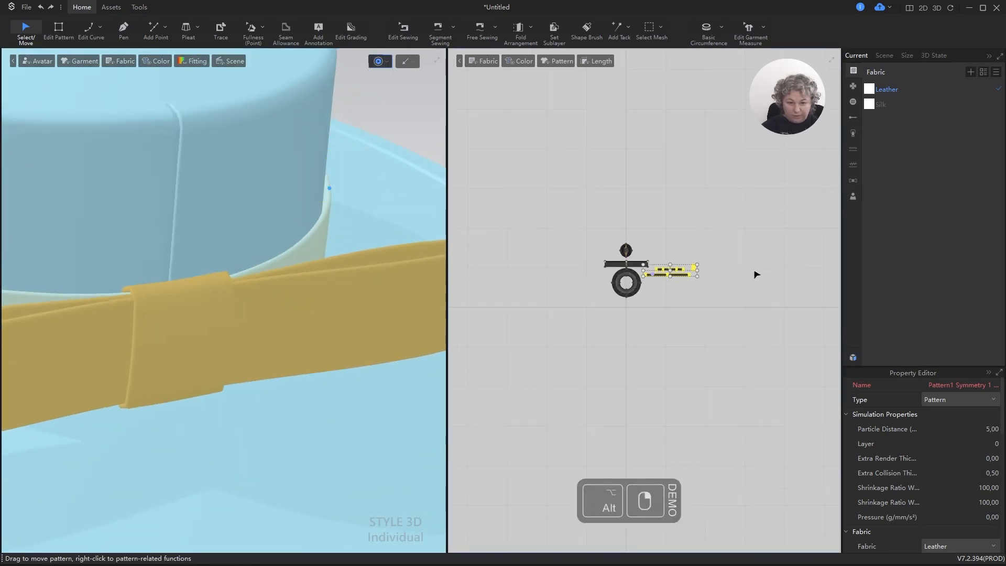
Assign the Silk fabric to the selected band, bow and small loop, stop the simulation, and clear the selection.
{"action": "right_click", "coordinate": [930, 99]}
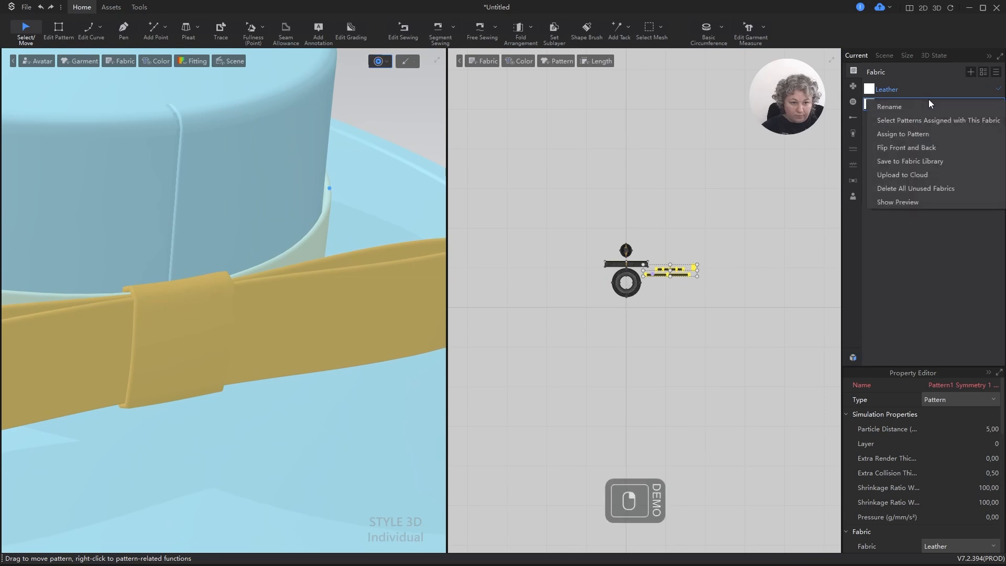
{"action": "left_click", "coordinate": [903, 133]}
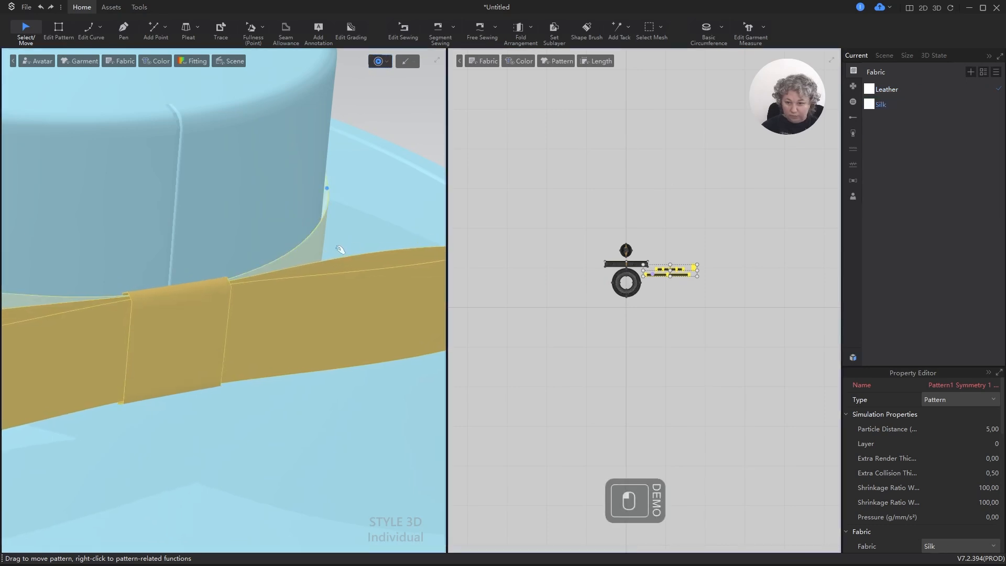
{"action": "scroll", "coordinate": [340, 254], "scroll_direction": "down", "scroll_amount": 5}
{"action": "key", "text": "space"}
{"action": "scroll", "coordinate": [343, 225], "scroll_direction": "down", "scroll_amount": 4}
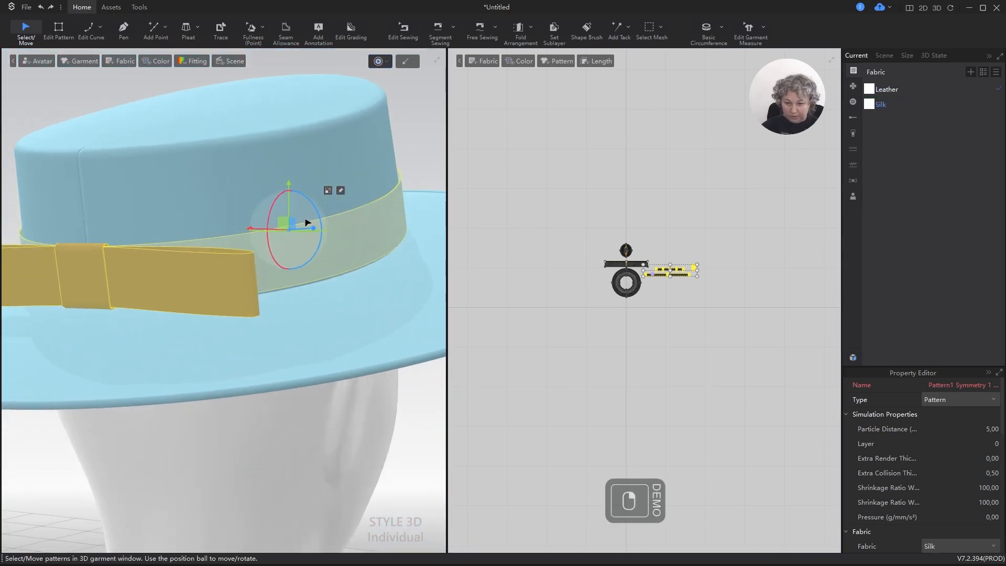
{"action": "left_click", "coordinate": [421, 135]}
Examine the bow loops and small loop from the side for how their layers sit with the silk fabric.
{"action": "scroll", "coordinate": [230, 272], "scroll_direction": "up", "scroll_amount": 3}
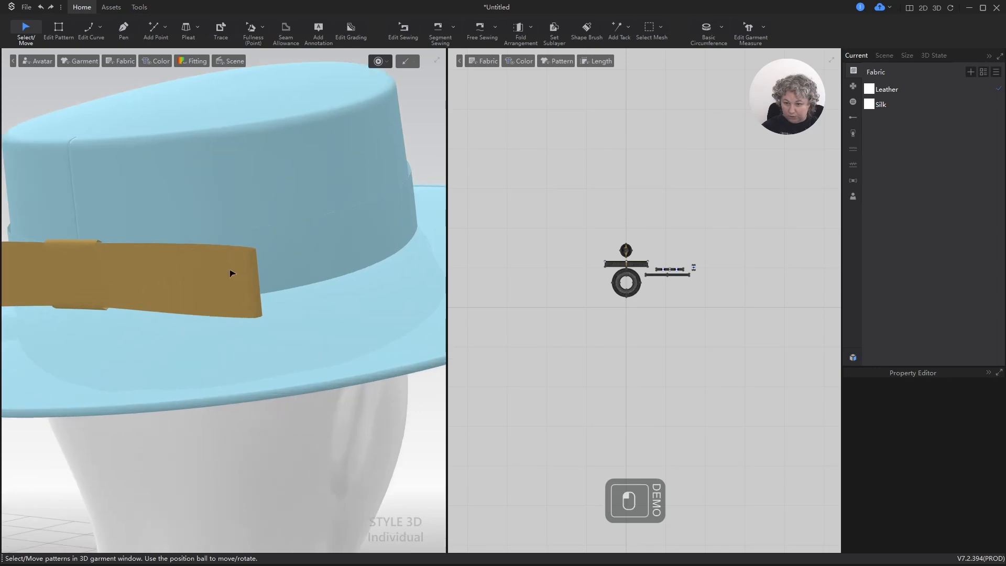
{"action": "right_click_drag", "start_coordinate": [231, 274], "coordinate": [340, 278], "text": "alt"}
{"action": "scroll", "coordinate": [397, 257], "scroll_direction": "up", "scroll_amount": 3}
{"action": "scroll", "coordinate": [209, 263], "scroll_direction": "down", "scroll_amount": 4}
{"action": "right_click_drag", "start_coordinate": [208, 264], "coordinate": [263, 259], "text": "alt"}
{"action": "scroll", "coordinate": [274, 257], "scroll_direction": "up", "scroll_amount": 2}
{"action": "scroll", "coordinate": [275, 258], "scroll_direction": "up", "scroll_amount": 3}
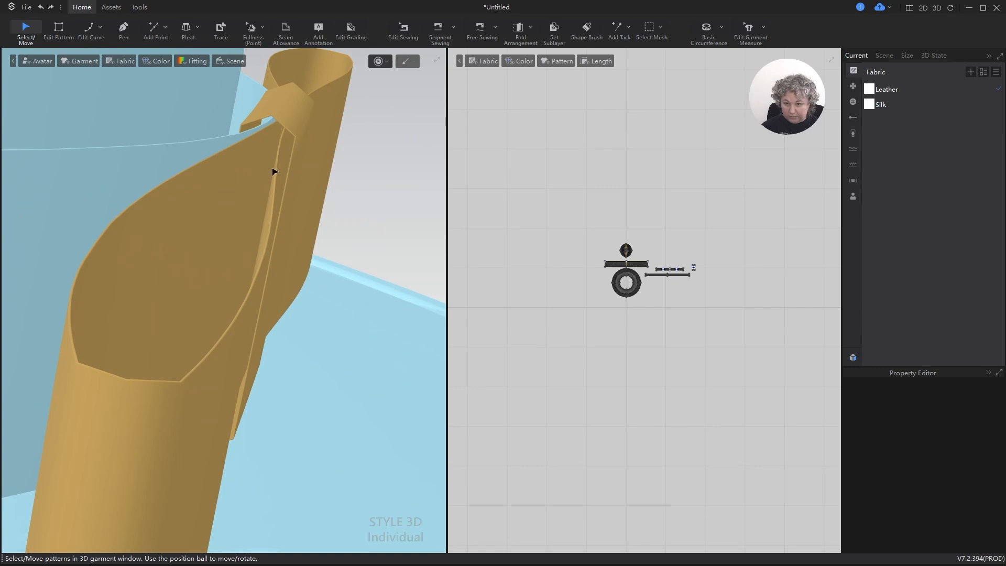
Set the Realistic Fold width to 2 mm for both internal fold lines on the small bow-knot pattern.
{"action": "left_click", "coordinate": [291, 122]}
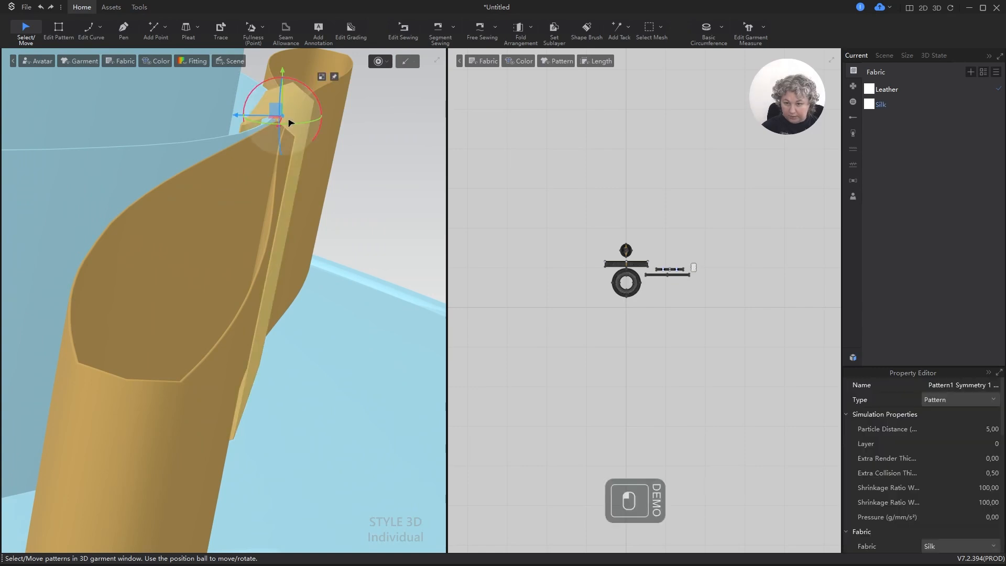
{"action": "scroll", "coordinate": [263, 162], "scroll_direction": "down", "scroll_amount": 2}
{"action": "right_click_drag", "start_coordinate": [294, 272], "coordinate": [319, 330], "text": "alt"}
{"action": "scroll", "coordinate": [620, 272], "scroll_direction": "up", "scroll_amount": 2}
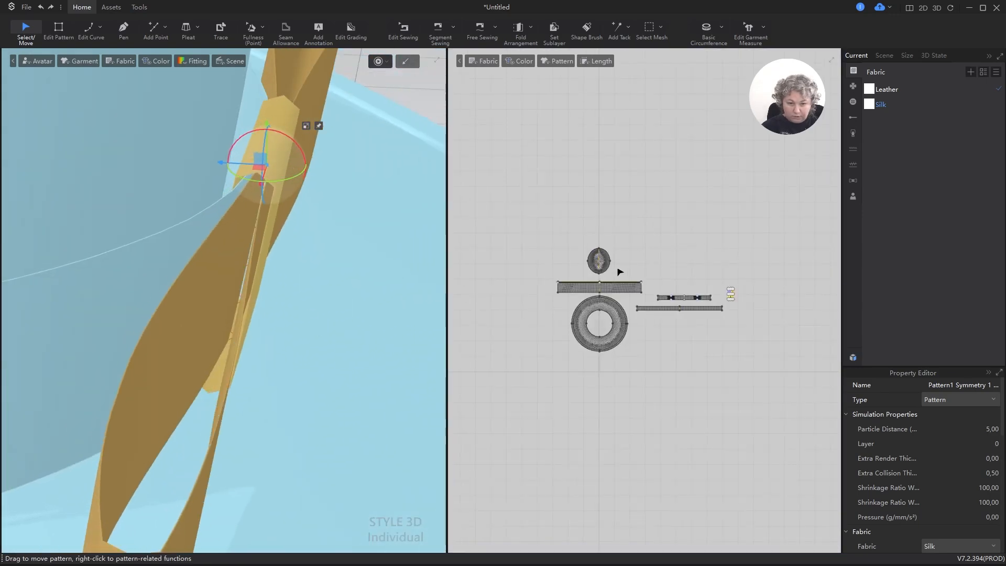
{"action": "scroll", "coordinate": [602, 279], "scroll_direction": "up", "scroll_amount": 3}
{"action": "scroll", "coordinate": [589, 288], "scroll_direction": "up", "scroll_amount": 2}
{"action": "scroll", "coordinate": [602, 292], "scroll_direction": "down", "scroll_amount": 5}
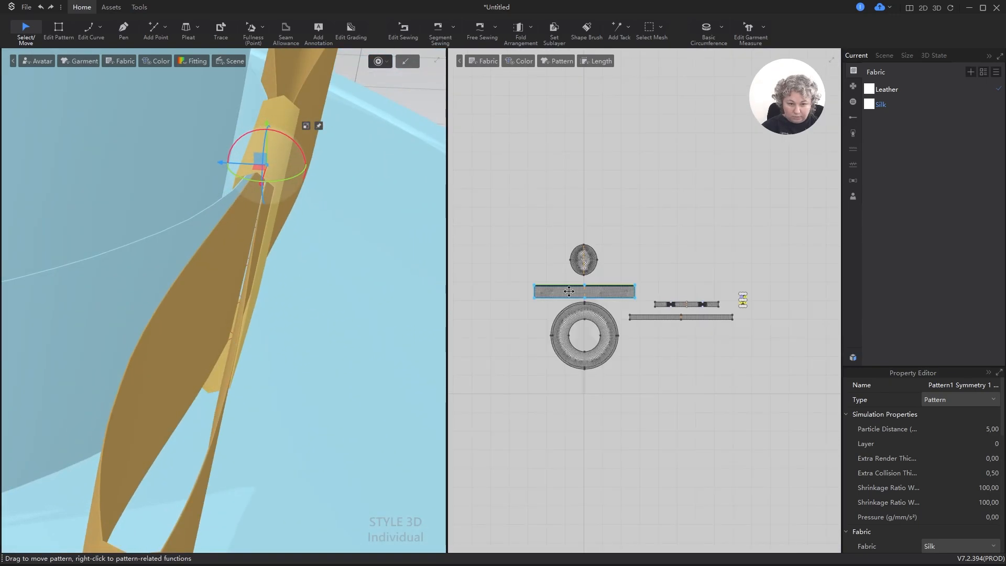
{"action": "scroll", "coordinate": [744, 299], "scroll_direction": "up", "scroll_amount": 6}
{"action": "scroll", "coordinate": [749, 319], "scroll_direction": "up", "scroll_amount": 6}
{"action": "key", "text": "z"}
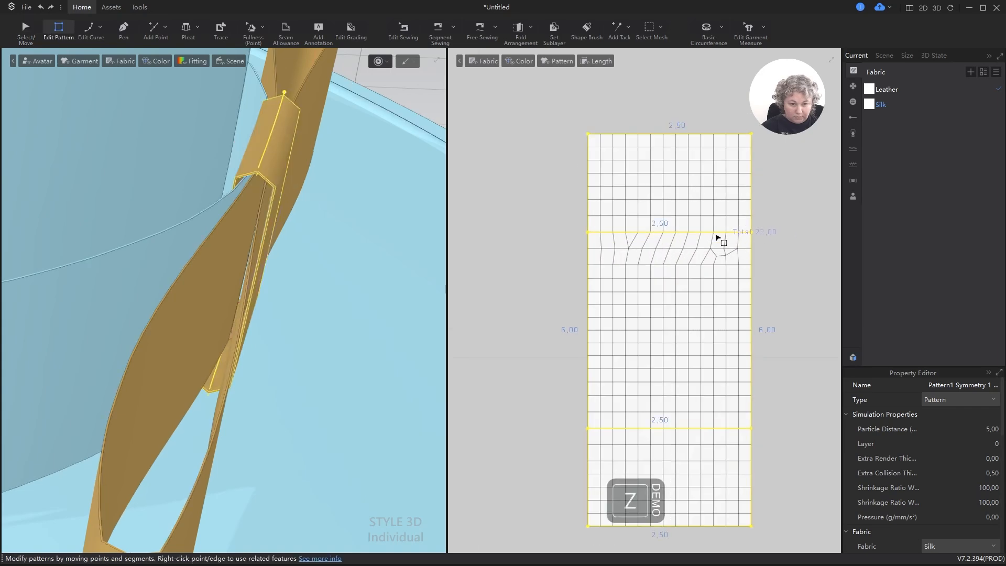
{"action": "left_click", "coordinate": [770, 231]}
{"action": "left_click", "coordinate": [726, 232]}
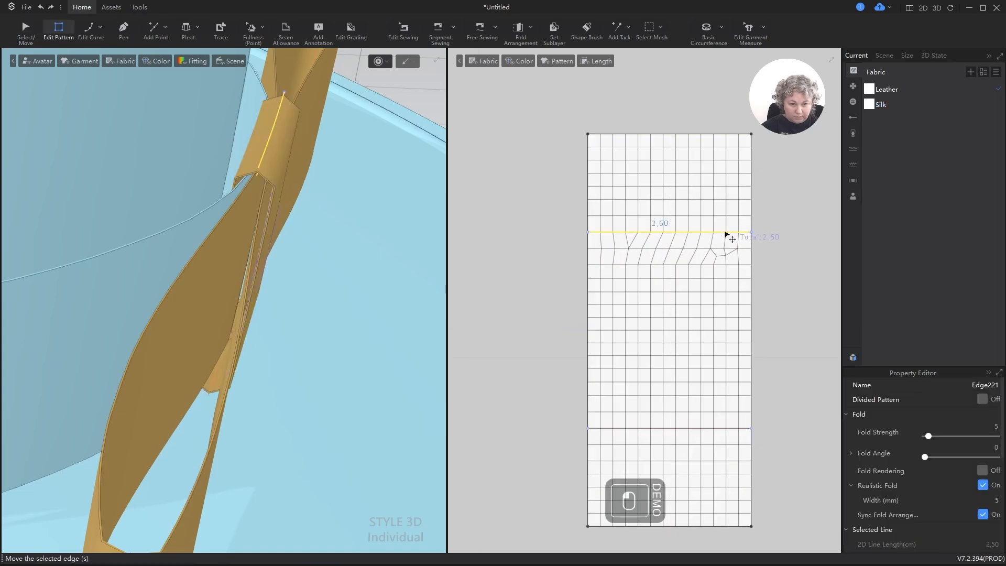
{"action": "left_click", "coordinate": [726, 428], "text": "shift"}
{"action": "left_click", "coordinate": [986, 500]}
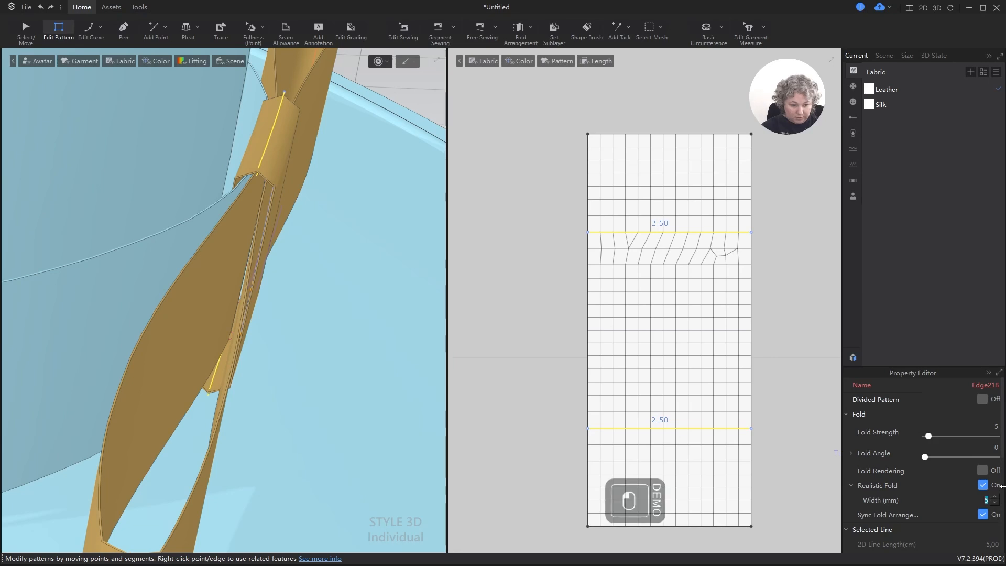
{"action": "type", "text": "2"}
{"action": "key", "text": "Return"}
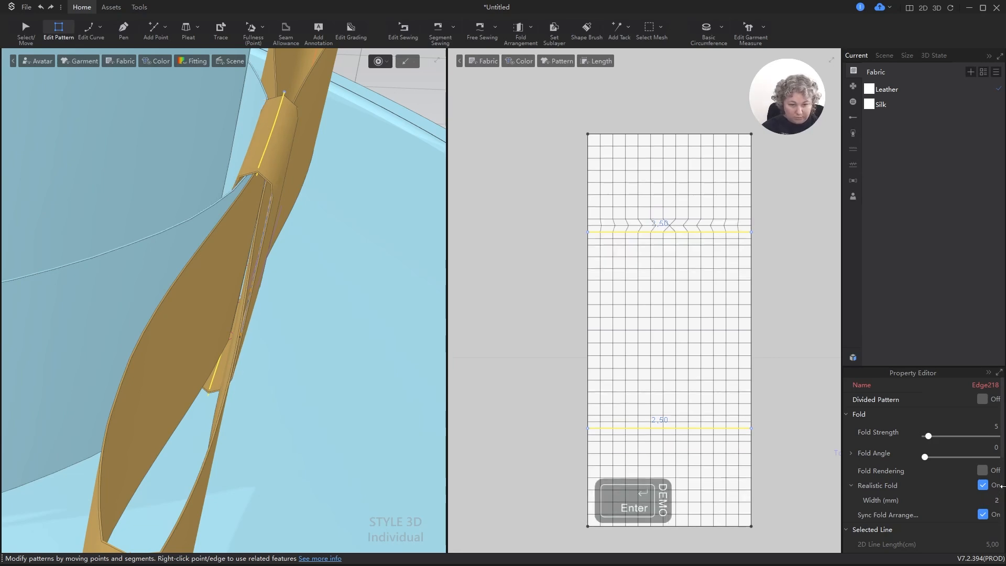
Run the simulation to settle the bow knot with its new fold width.
{"action": "key", "text": "space"}
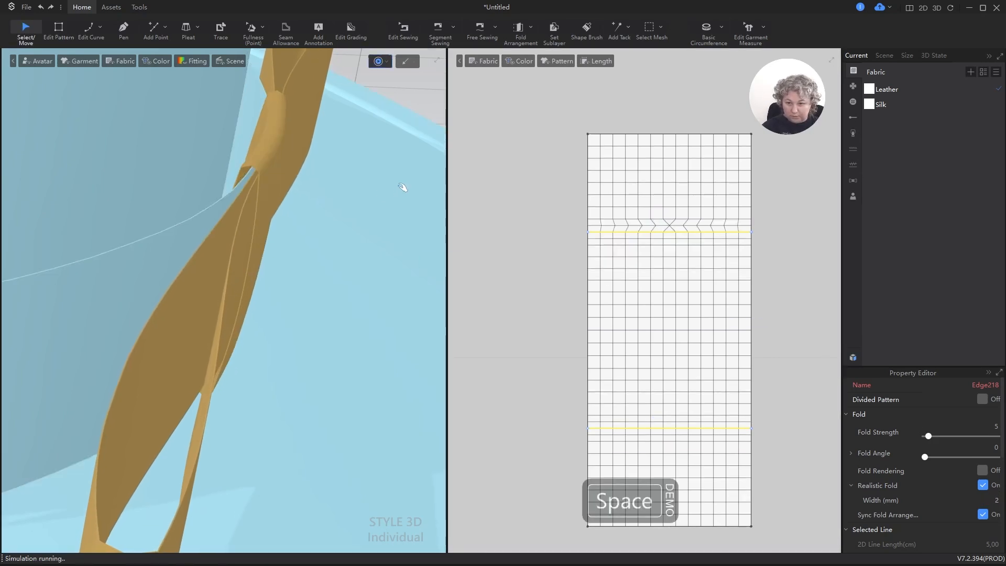
{"action": "left_click_drag", "start_coordinate": [309, 209], "coordinate": [281, 234], "text": "alt"}
{"action": "right_click_drag", "start_coordinate": [281, 234], "coordinate": [234, 244], "text": "alt"}
{"action": "key", "text": "space"}
{"action": "scroll", "coordinate": [234, 198], "scroll_direction": "down", "scroll_amount": 4}
Unfreeze the hat band, simulate it with the bow, and compare the result with the reference hat photo.
{"action": "left_click", "coordinate": [234, 244]}
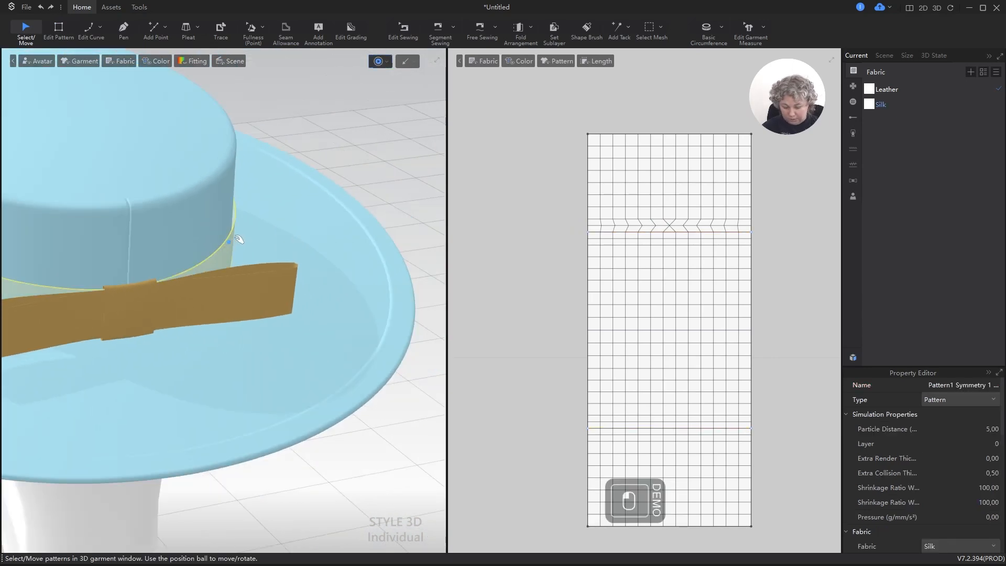
{"action": "key", "text": "ctrl+k"}
{"action": "scroll", "coordinate": [239, 240], "scroll_direction": "down", "scroll_amount": 4}
{"action": "right_click_drag", "start_coordinate": [238, 241], "coordinate": [195, 220], "text": "alt"}
{"action": "scroll", "coordinate": [279, 229], "scroll_direction": "down", "scroll_amount": 2}
{"action": "right_click_drag", "start_coordinate": [300, 264], "coordinate": [258, 268], "text": "alt"}
{"action": "scroll", "coordinate": [190, 318], "scroll_direction": "up", "scroll_amount": 6}
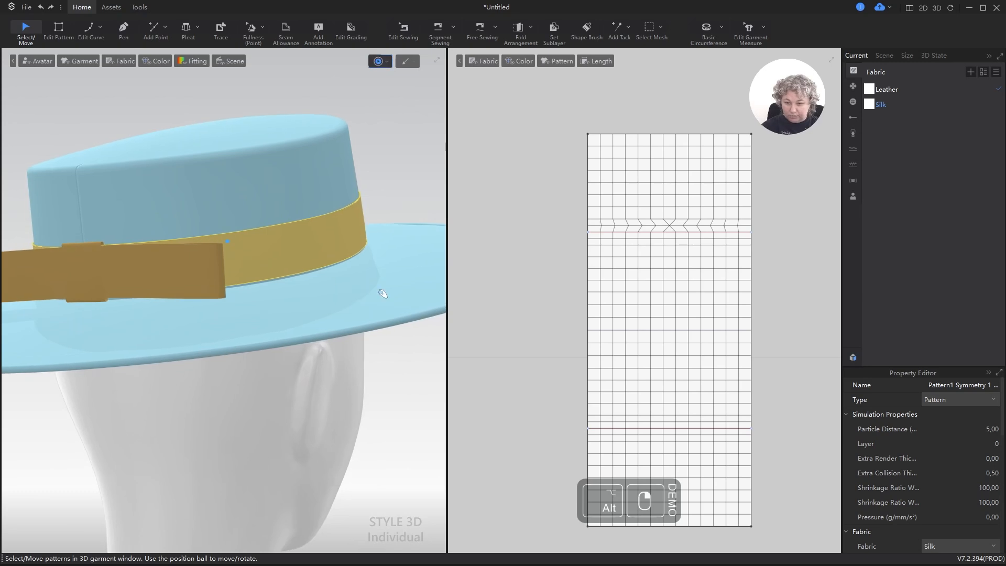
{"action": "key", "text": "alt+Tab"}
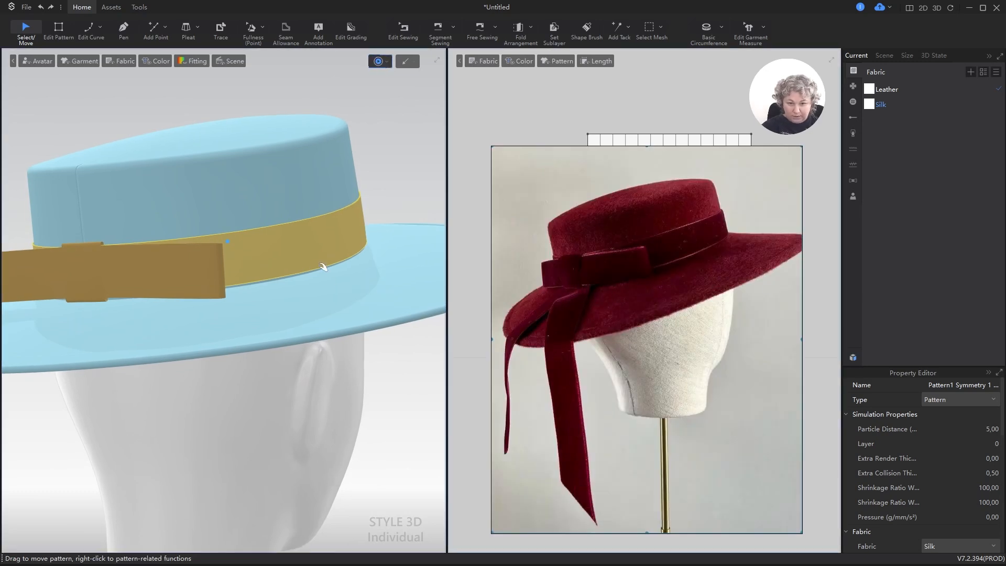
{"action": "mouse_move", "coordinate": [299, 255]}
{"action": "right_mouse_down", "text": "alt"}
{"action": "mouse_move", "coordinate": [340, 256]}
{"action": "mouse_move", "coordinate": [309, 247]}
{"action": "right_mouse_up", "text": "alt"}
{"action": "key", "text": "space"}
Duplicate the hat band pattern and place the copy just below the original in the pattern layout.
{"action": "key", "text": "z"}
{"action": "scroll", "coordinate": [657, 227], "scroll_direction": "down", "scroll_amount": 4}
{"action": "scroll", "coordinate": [322, 216], "scroll_direction": "down", "scroll_amount": 4}
{"action": "scroll", "coordinate": [664, 211], "scroll_direction": "down", "scroll_amount": 5}
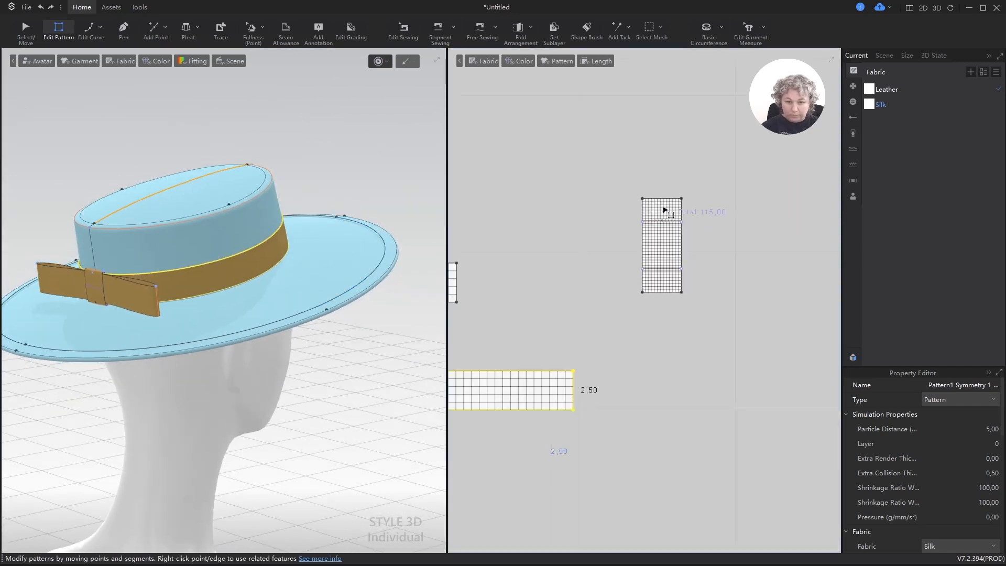
{"action": "key", "text": "a"}
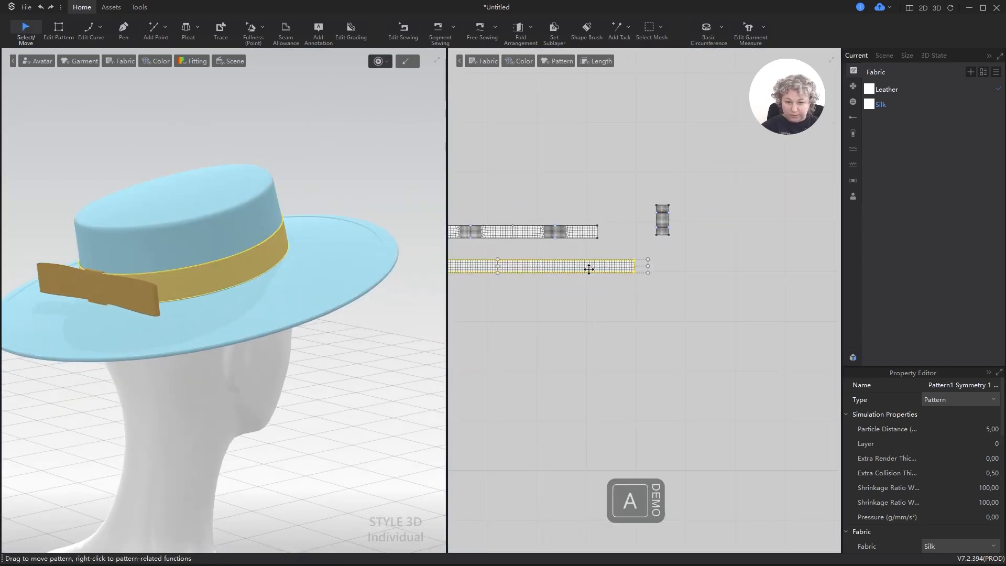
{"action": "left_click", "coordinate": [588, 268]}
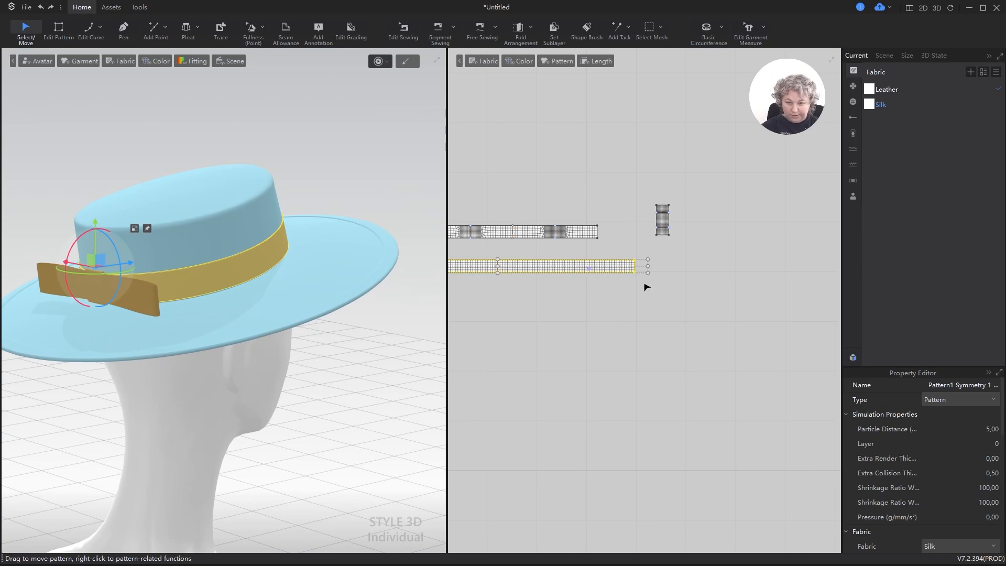
{"action": "scroll", "coordinate": [646, 287], "scroll_direction": "down", "scroll_amount": 1}
{"action": "key", "text": "ctrl+c"}
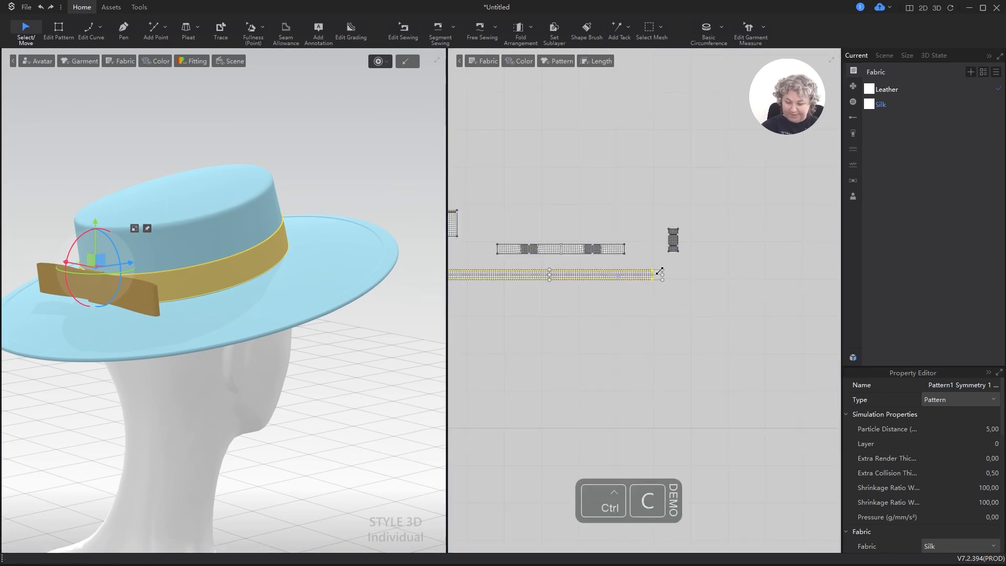
{"action": "left_click", "coordinate": [556, 303], "text": "shift"}
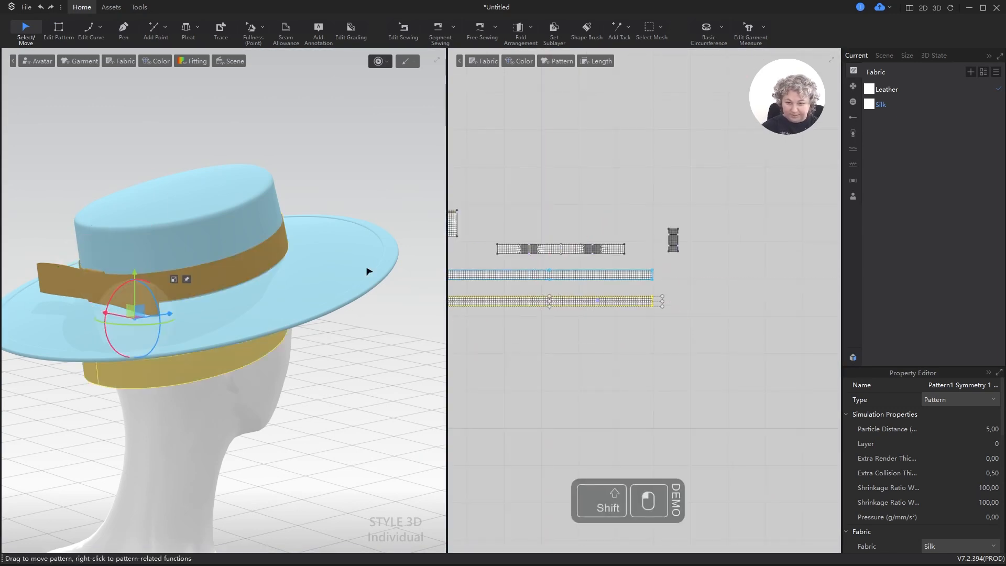
Move the copied band in 3D from under the brim to above the hat crown.
{"action": "scroll", "coordinate": [335, 301], "scroll_direction": "down", "scroll_amount": 4}
{"action": "right_click_drag", "start_coordinate": [298, 334], "coordinate": [268, 334]}
{"action": "left_click_drag", "start_coordinate": [194, 331], "coordinate": [162, 143]}
{"action": "right_click_drag", "start_coordinate": [162, 143], "coordinate": [283, 220]}
{"action": "scroll", "coordinate": [556, 304], "scroll_direction": "down", "scroll_amount": 4}
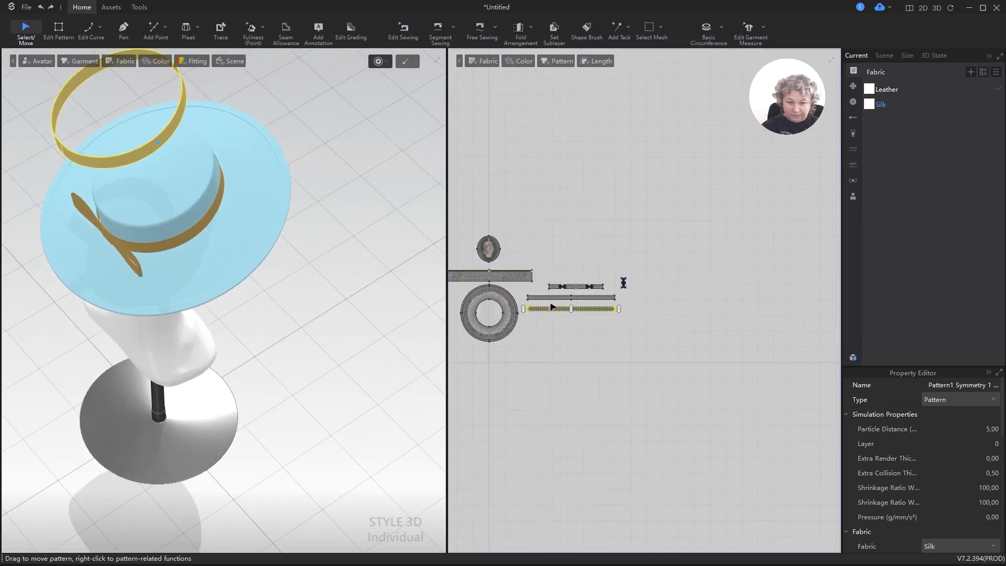
Cancel the symmetry axis on the centre line of the copied band.
{"action": "scroll", "coordinate": [563, 302], "scroll_direction": "up", "scroll_amount": 9}
{"action": "key", "text": "z"}
{"action": "left_click", "coordinate": [632, 316]}
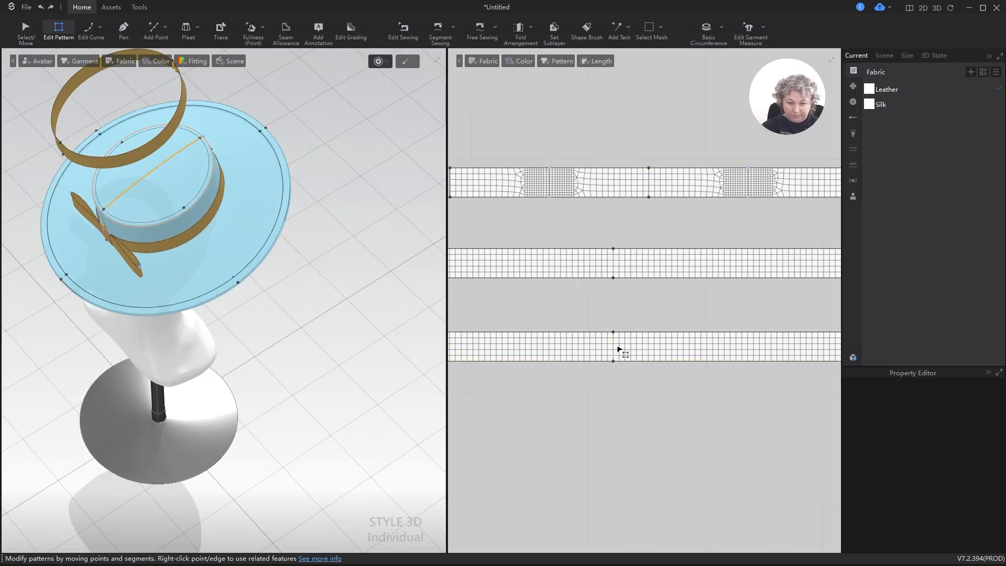
{"action": "left_click", "coordinate": [615, 345]}
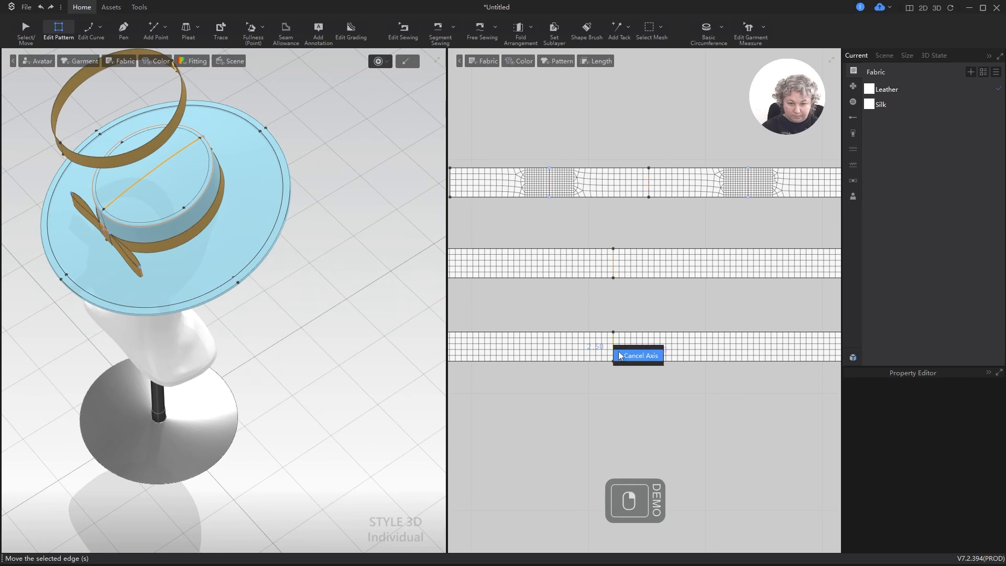
{"action": "left_click", "coordinate": [628, 356]}
Draw a line across the copied band between its two centre points and split the pattern into two pieces along it.
{"action": "key", "text": "g"}
{"action": "scroll", "coordinate": [618, 326], "scroll_direction": "up", "scroll_amount": 3}
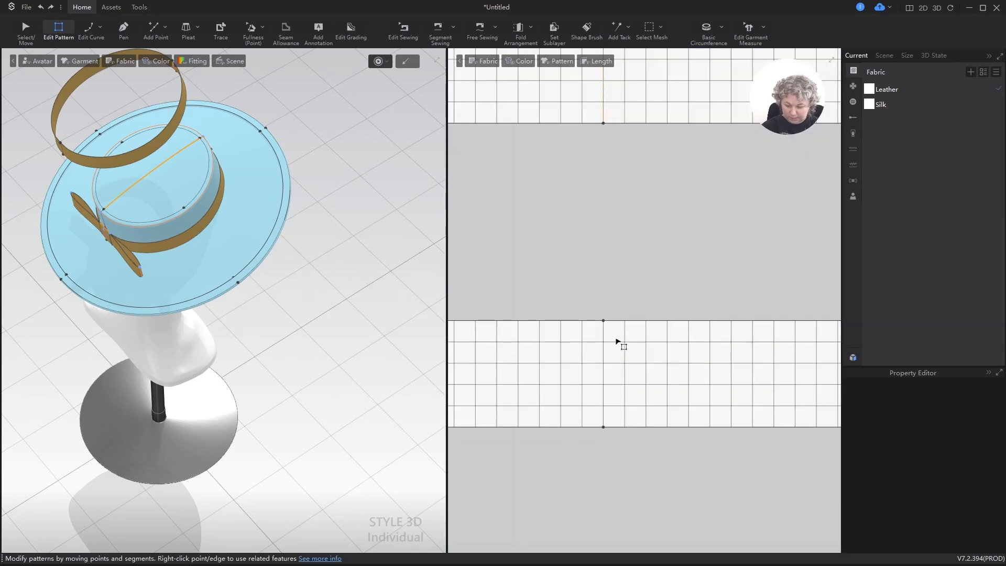
{"action": "left_click", "coordinate": [604, 321]}
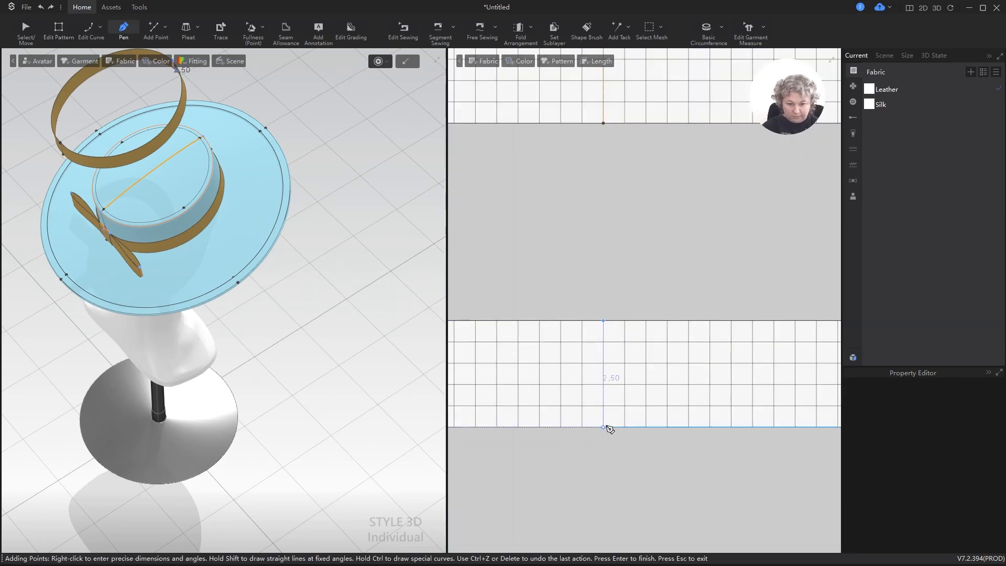
{"action": "double_click", "coordinate": [604, 426]}
{"action": "key", "text": "z"}
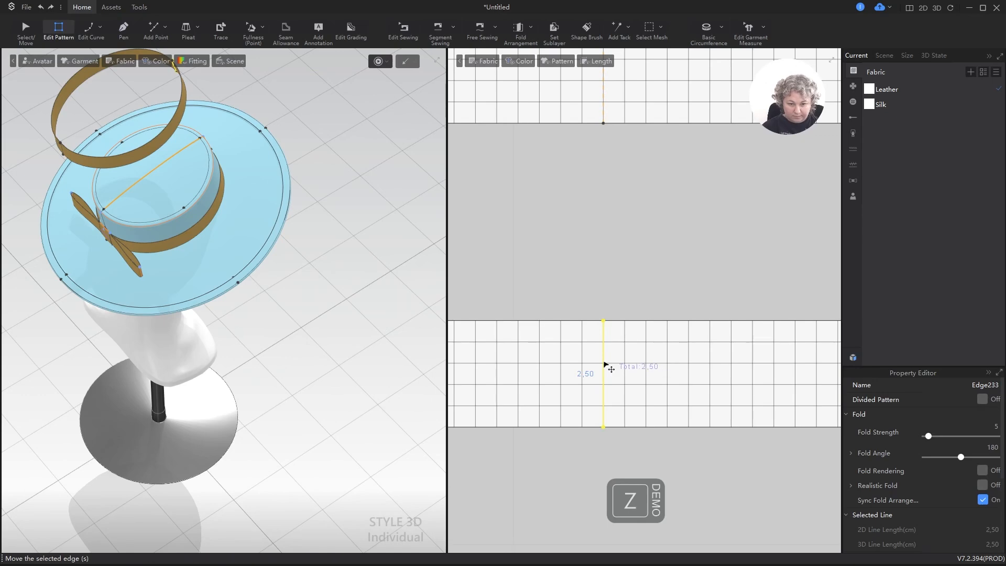
{"action": "right_click", "coordinate": [604, 364]}
{"action": "left_click", "coordinate": [644, 114]}
{"action": "scroll", "coordinate": [651, 305], "scroll_direction": "down", "scroll_amount": 5}
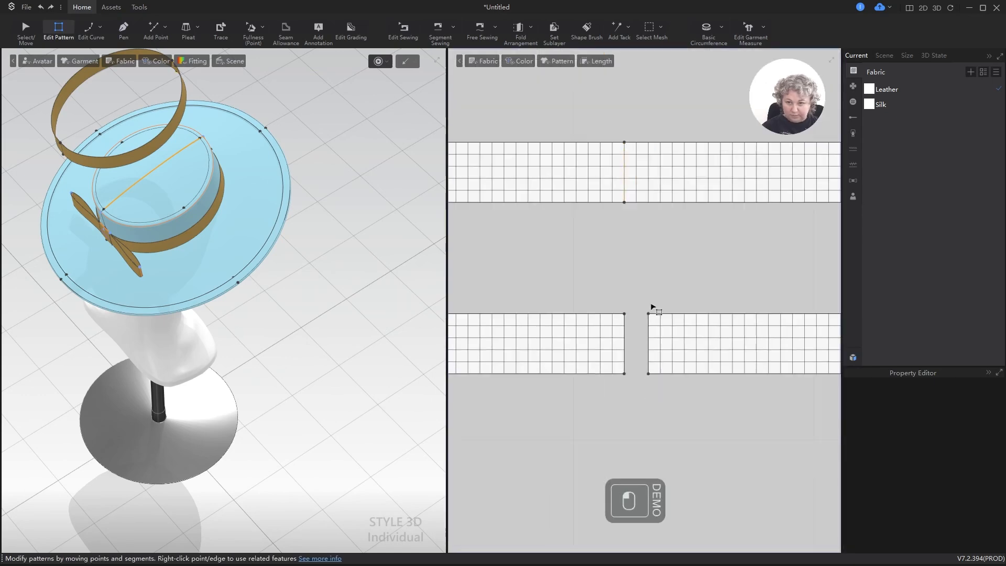
{"action": "right_click_drag", "start_coordinate": [257, 218], "coordinate": [304, 288], "text": "alt"}
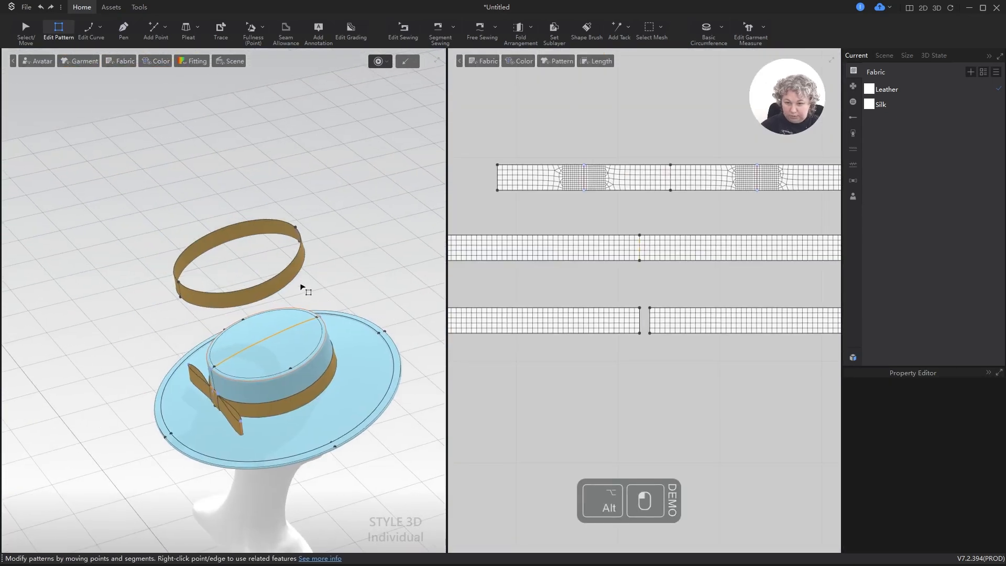
{"action": "left_click", "coordinate": [290, 273]}
{"action": "key", "text": "a"}
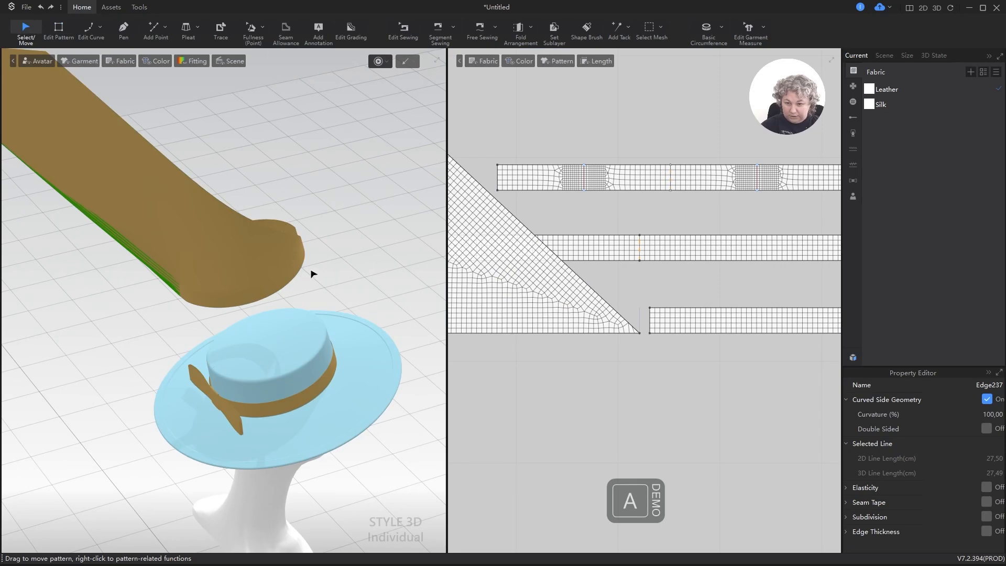
{"action": "key", "text": "ctrl+z"}
Move one half of the copied band in 3D away from the other half.
{"action": "left_click", "coordinate": [289, 275]}
{"action": "left_click", "coordinate": [290, 275]}
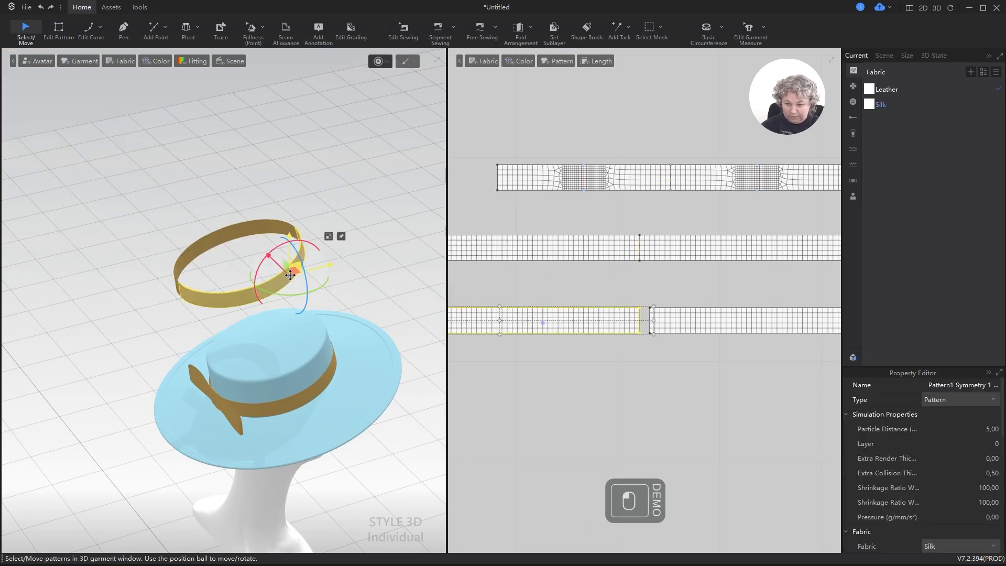
{"action": "scroll", "coordinate": [293, 306], "scroll_direction": "up", "scroll_amount": 2}
{"action": "right_click_drag", "start_coordinate": [295, 307], "coordinate": [368, 306], "text": "alt"}
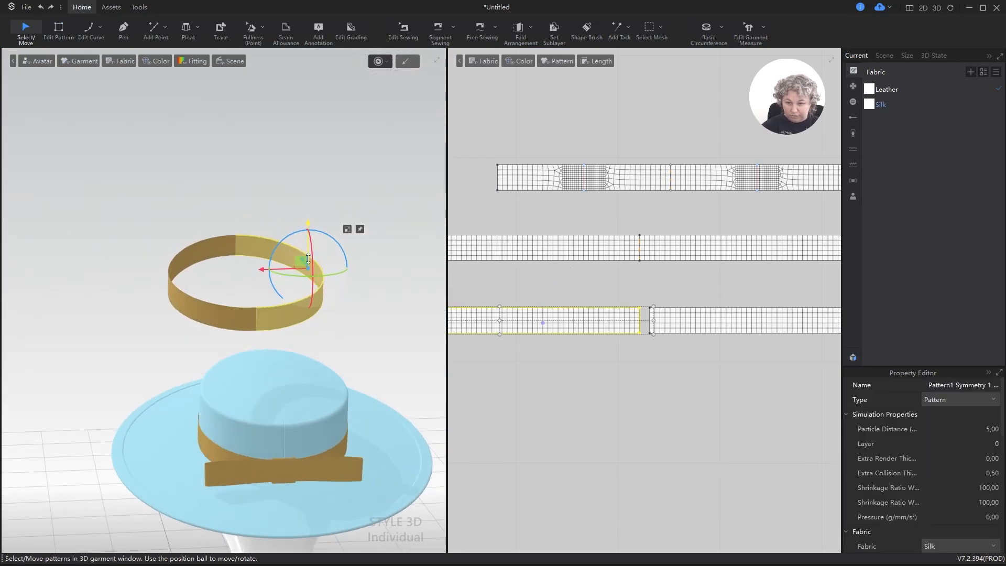
{"action": "left_click_drag", "start_coordinate": [308, 263], "coordinate": [435, 335]}
Delete the seam that joins the outer ends of the two copied band halves.
{"action": "scroll", "coordinate": [634, 342], "scroll_direction": "down", "scroll_amount": 5}
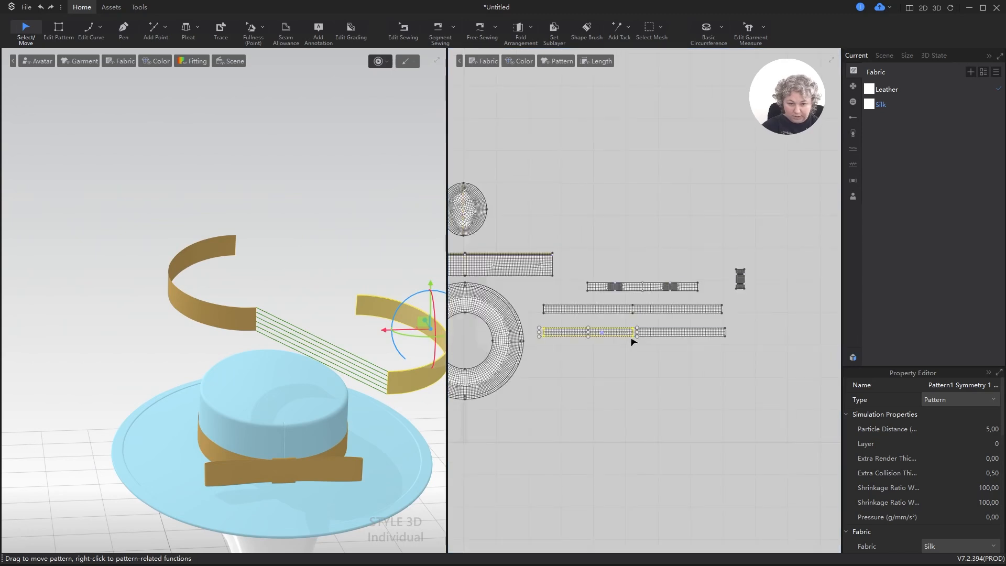
{"action": "scroll", "coordinate": [738, 336], "scroll_direction": "up", "scroll_amount": 5}
{"action": "key", "text": "b"}
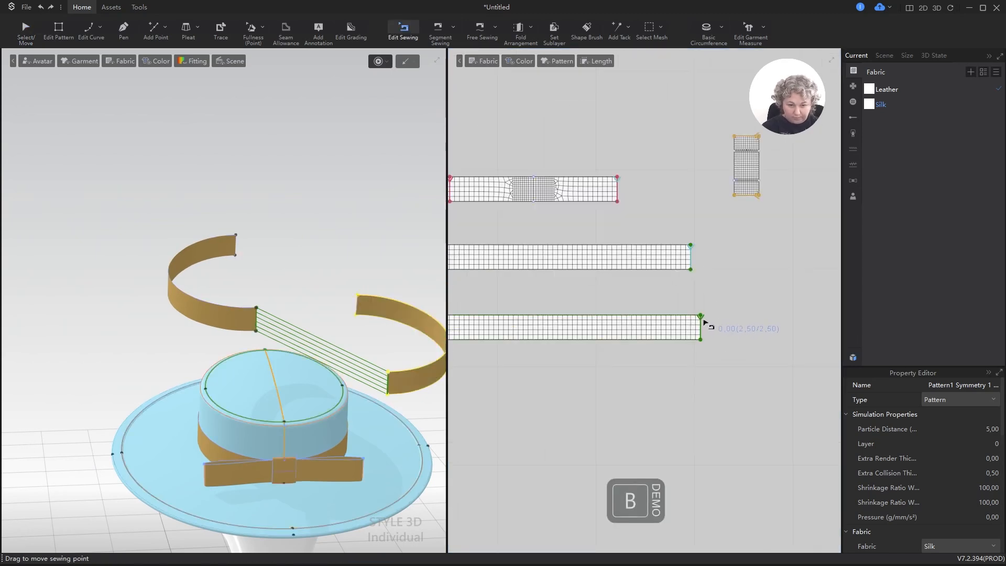
{"action": "left_click", "coordinate": [705, 321]}
{"action": "key", "text": "Delete"}
{"action": "scroll", "coordinate": [625, 236], "scroll_direction": "down", "scroll_amount": 4}
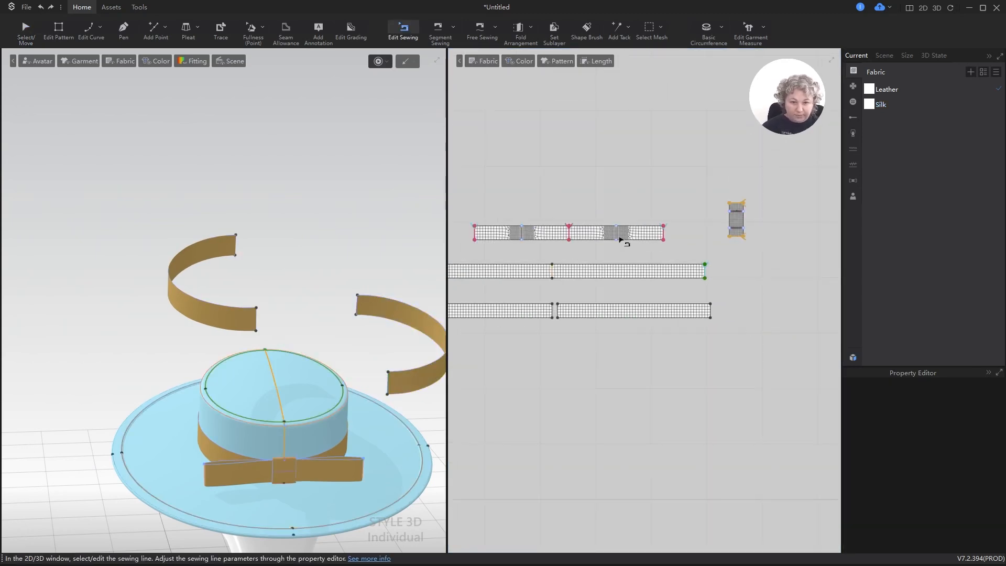
Freeze the bow, the original hat band and the bow knot together.
{"action": "key", "text": "a"}
{"action": "left_click", "coordinate": [555, 222]}
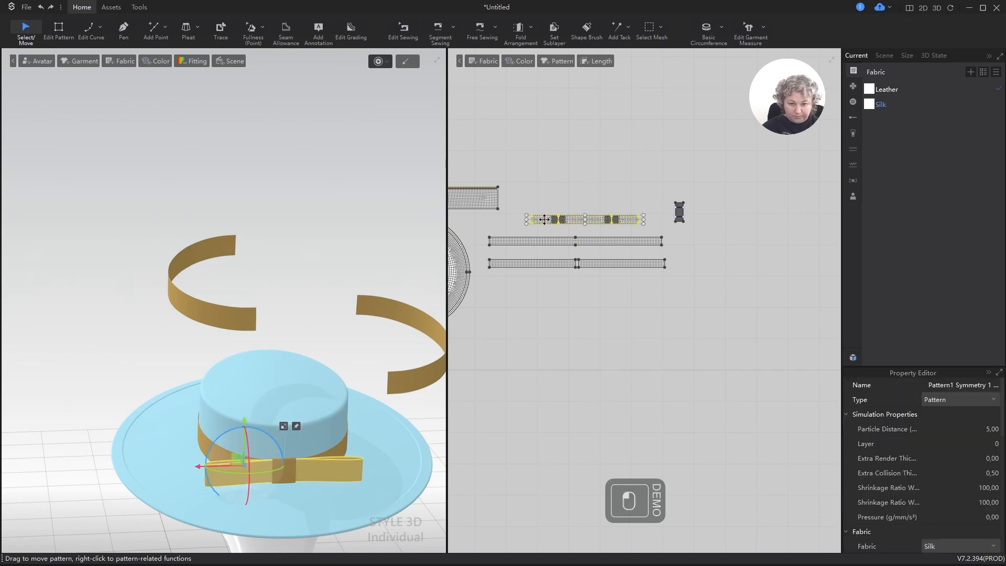
{"action": "left_click", "coordinate": [545, 242], "text": "shift"}
{"action": "left_click", "coordinate": [679, 210], "text": "shift"}
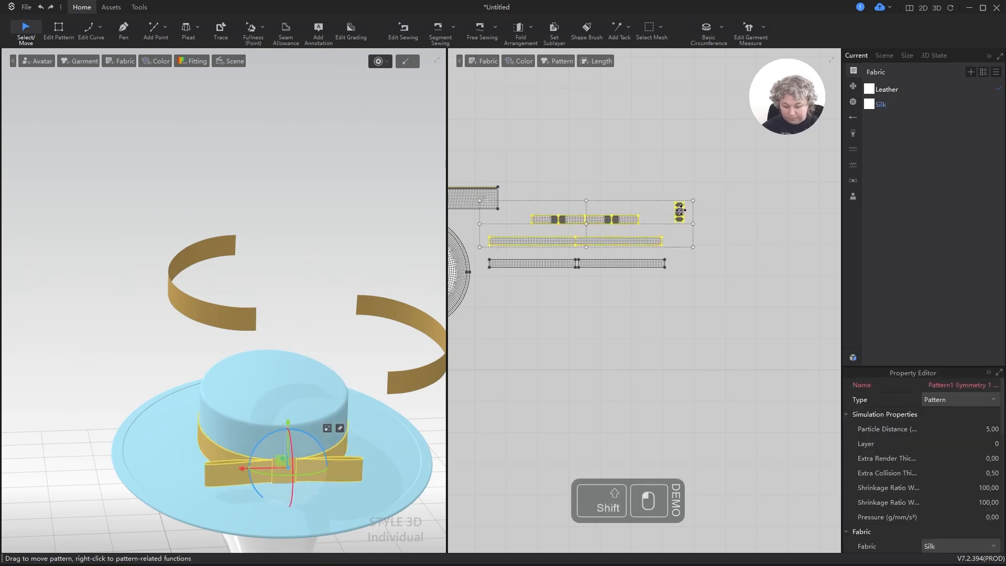
{"action": "key", "text": "ctrl+k"}
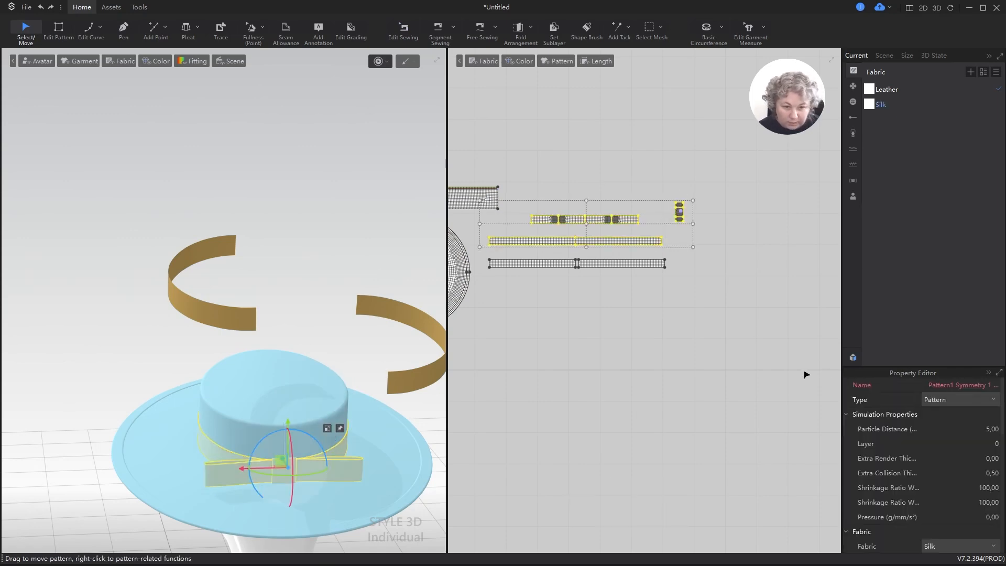
{"action": "scroll", "coordinate": [678, 212], "scroll_direction": "up", "scroll_amount": 8}
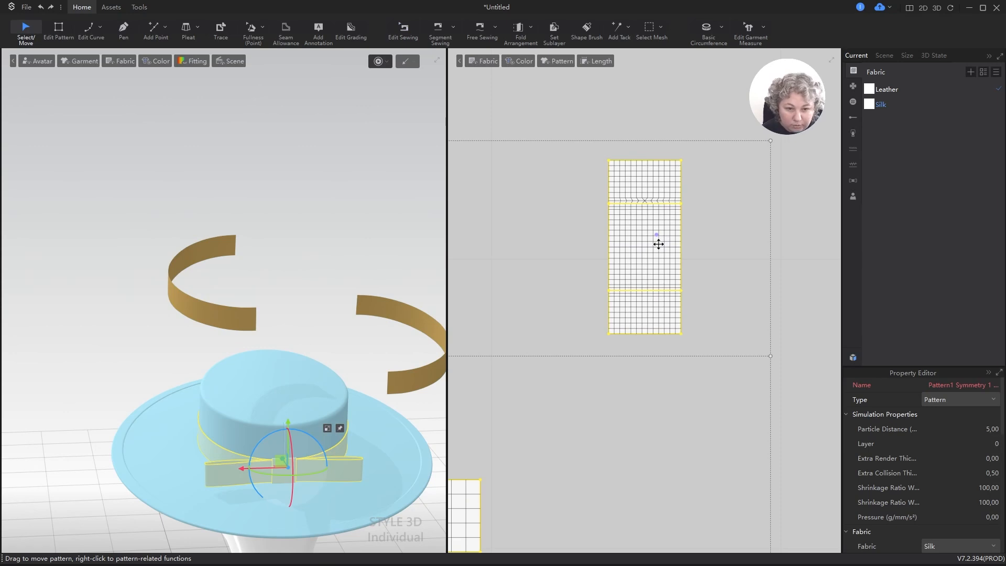
{"action": "scroll", "coordinate": [658, 244], "scroll_direction": "down", "scroll_amount": 6}
{"action": "scroll", "coordinate": [320, 218], "scroll_direction": "down", "scroll_amount": 3}
{"action": "left_click_drag", "start_coordinate": [371, 329], "coordinate": [373, 226], "text": "alt"}
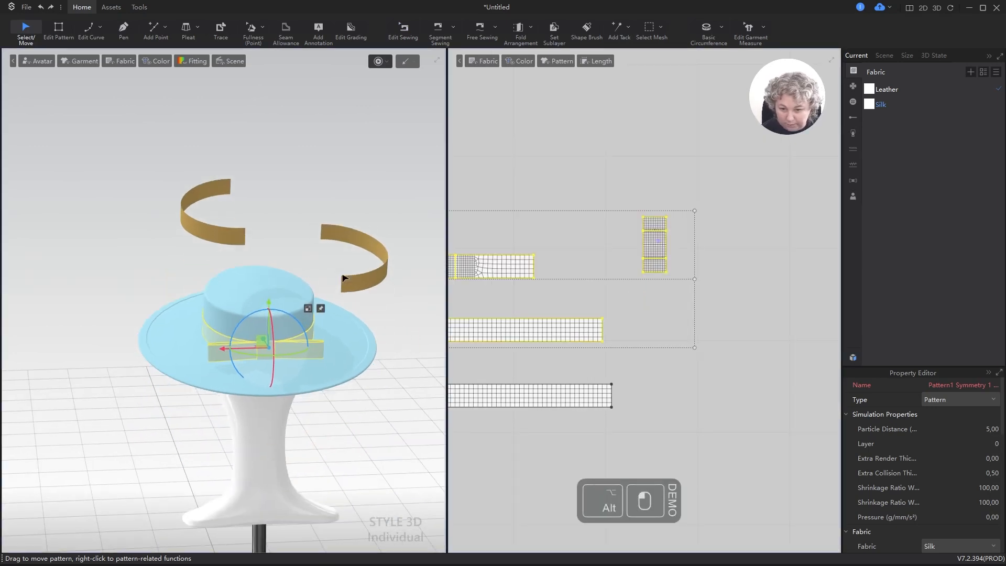
Move one copied band half in 3D from above the hat down beside the brim.
{"action": "scroll", "coordinate": [396, 318], "scroll_direction": "up", "scroll_amount": 4}
{"action": "left_click_drag", "start_coordinate": [390, 322], "coordinate": [331, 411], "text": "alt"}
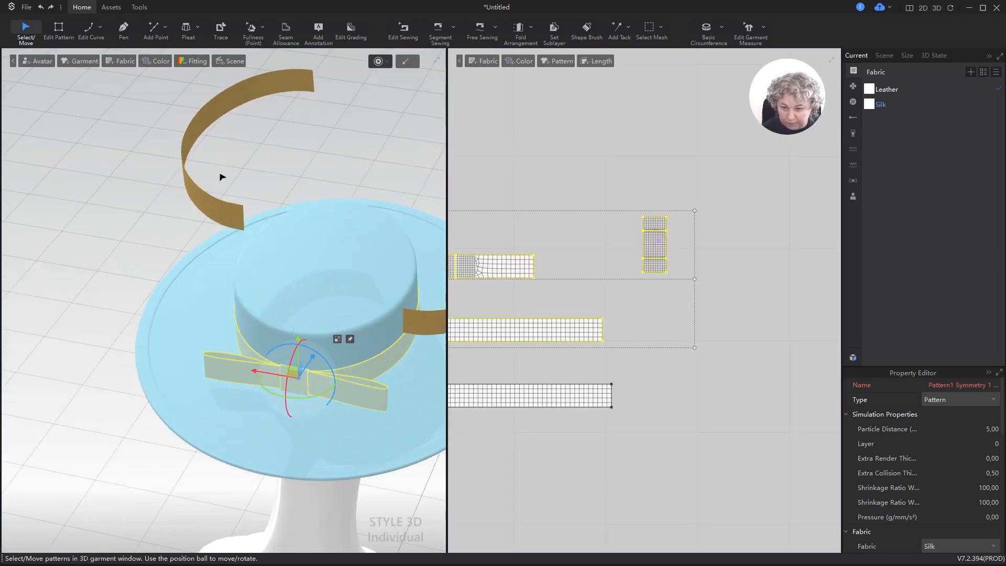
{"action": "left_click_drag", "start_coordinate": [189, 148], "coordinate": [92, 349]}
{"action": "right_click_drag", "start_coordinate": [157, 362], "coordinate": [195, 319]}
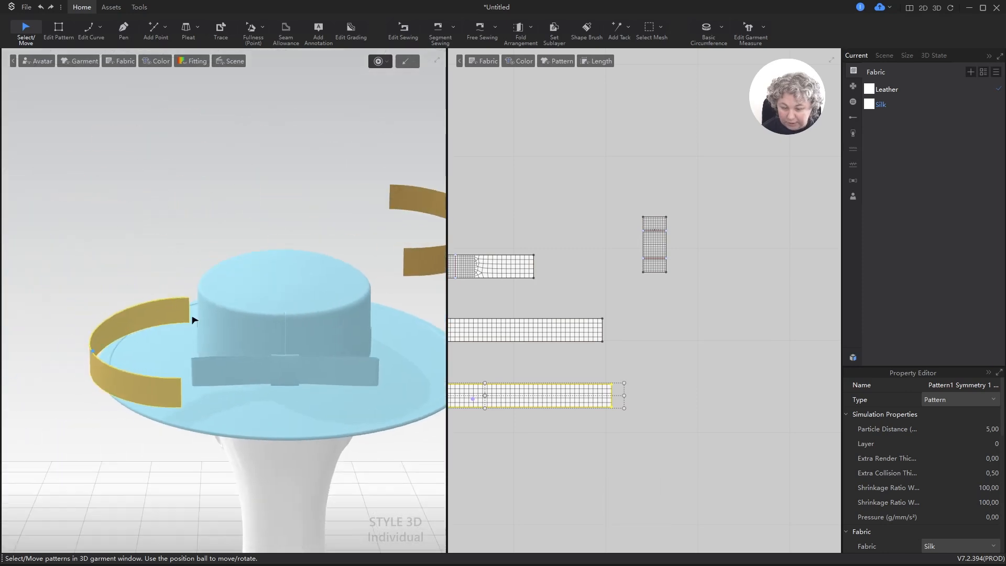
Select the other copied band half in 3D and rotate it so both of its ends point downward.
{"action": "left_click", "coordinate": [399, 201]}
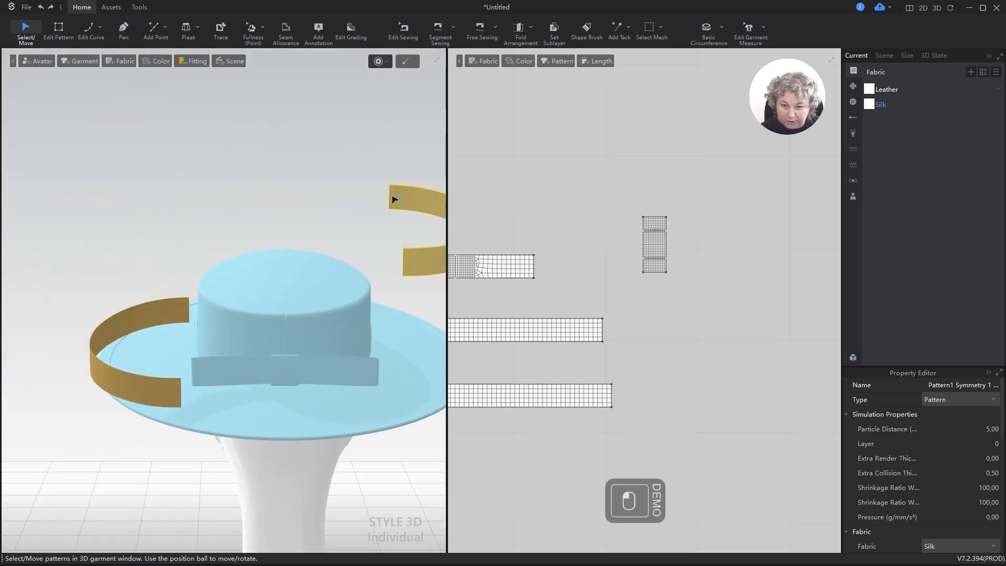
{"action": "left_click_drag", "start_coordinate": [416, 238], "coordinate": [300, 160], "text": "alt"}
{"action": "right_click_drag", "start_coordinate": [379, 175], "coordinate": [375, 175]}
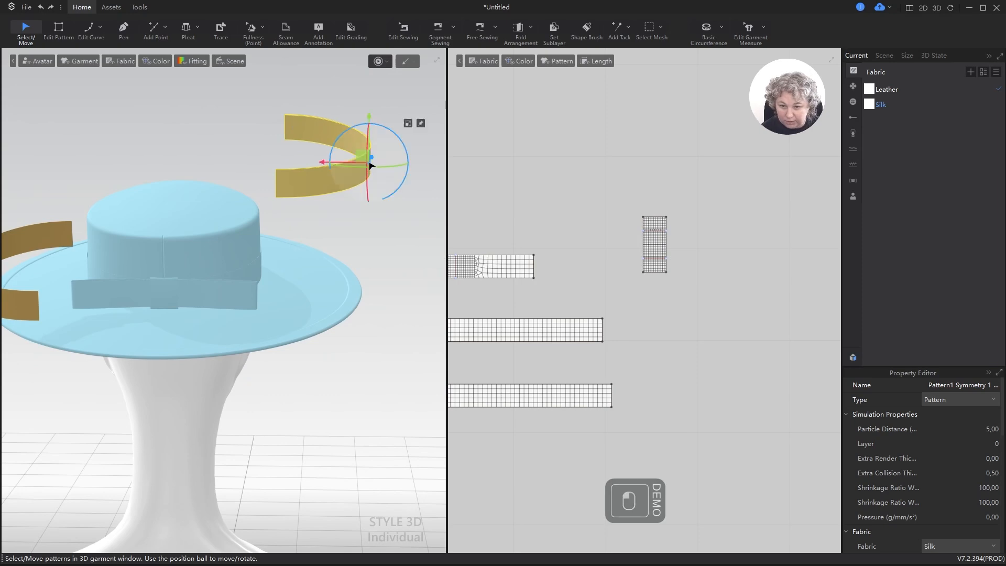
{"action": "left_click_drag", "start_coordinate": [400, 141], "coordinate": [338, 94]}
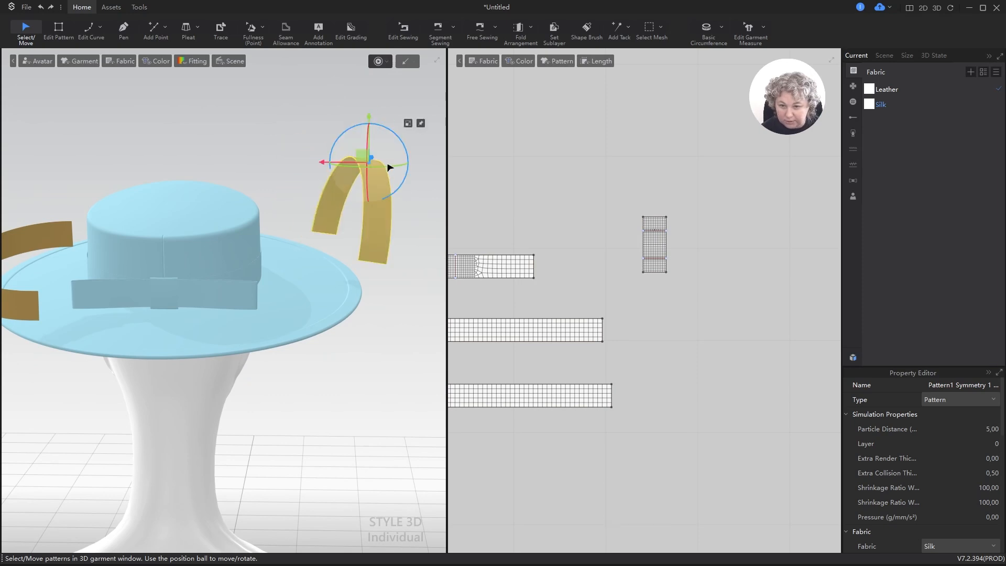
Delete the copied band half that lies beside the hat brim.
{"action": "right_click_drag", "start_coordinate": [354, 231], "coordinate": [262, 341]}
{"action": "left_click", "coordinate": [305, 337]}
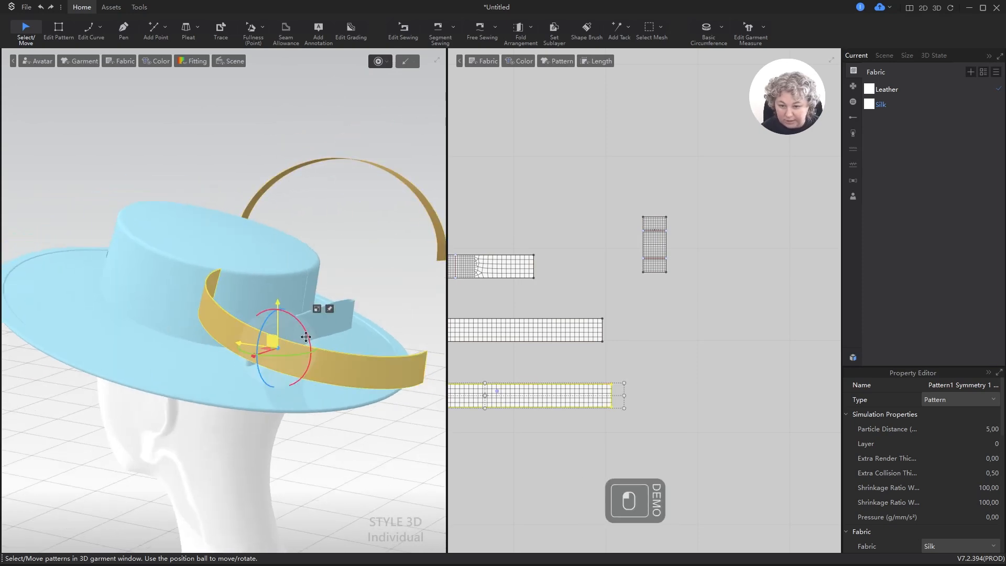
{"action": "key", "text": "Delete"}
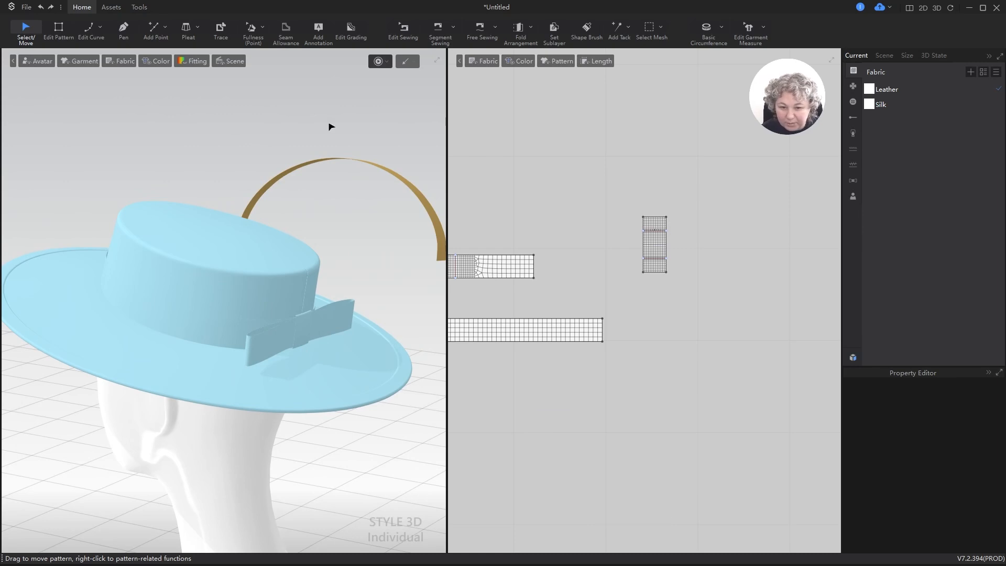
Rotate and move the remaining band half in 3D so it hangs down as a ribbon tail near the brim.
{"action": "left_click", "coordinate": [322, 161]}
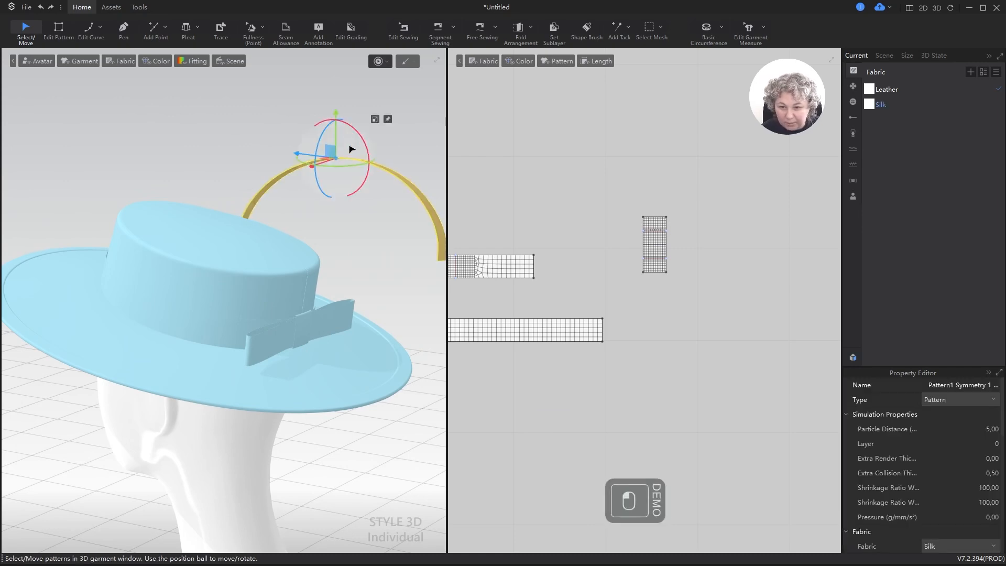
{"action": "left_click_drag", "start_coordinate": [352, 131], "coordinate": [409, 340]}
{"action": "right_click_drag", "start_coordinate": [404, 344], "coordinate": [227, 358]}
{"action": "left_click_drag", "start_coordinate": [418, 344], "coordinate": [354, 287]}
{"action": "right_click_drag", "start_coordinate": [354, 288], "coordinate": [444, 343]}
Working from the top view, turn and shift the tail so its upper end meets the bow knot, and briefly run the simulation.
{"action": "key", "text": "KP_5"}
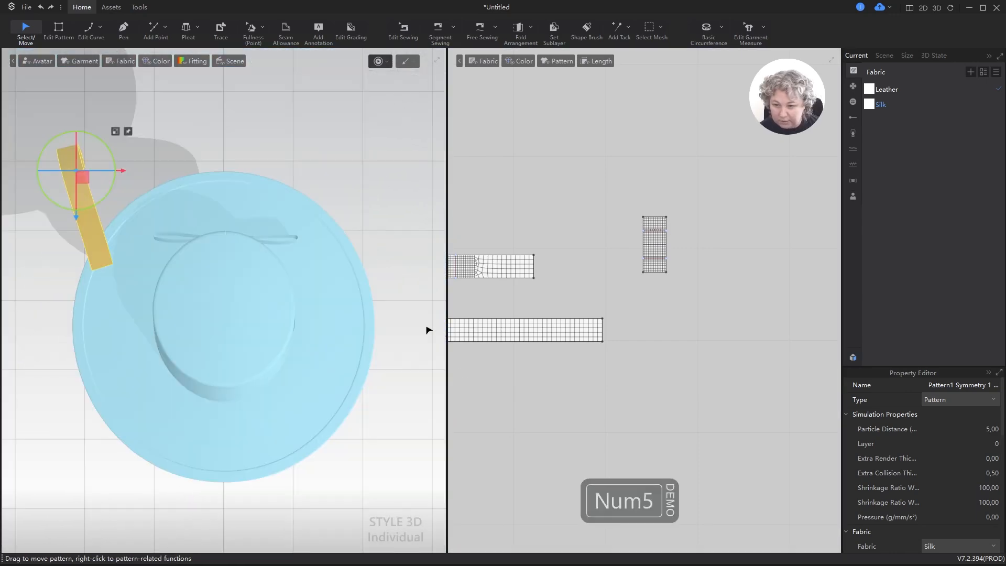
{"action": "left_click_drag", "start_coordinate": [114, 157], "coordinate": [114, 127]}
{"action": "left_click_drag", "start_coordinate": [84, 177], "coordinate": [157, 156]}
{"action": "left_click_drag", "start_coordinate": [186, 126], "coordinate": [185, 126]}
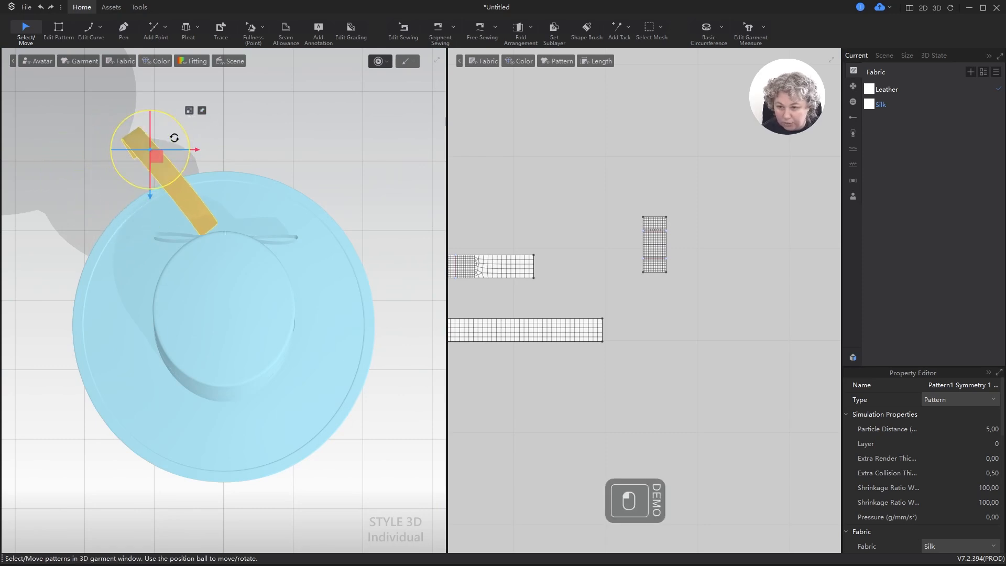
{"action": "left_click_drag", "start_coordinate": [159, 156], "coordinate": [172, 153]}
{"action": "right_click_drag", "start_coordinate": [175, 223], "coordinate": [385, 133]}
{"action": "right_click_drag", "start_coordinate": [199, 153], "coordinate": [279, 227]}
{"action": "key", "text": "space"}
{"action": "key", "text": "space"}
Inspect the tail's position on the bow from several angles and compare it with the reference photo.
{"action": "scroll", "coordinate": [270, 230], "scroll_direction": "up", "scroll_amount": 4}
{"action": "right_click_drag", "start_coordinate": [335, 188], "coordinate": [155, 256], "text": "alt"}
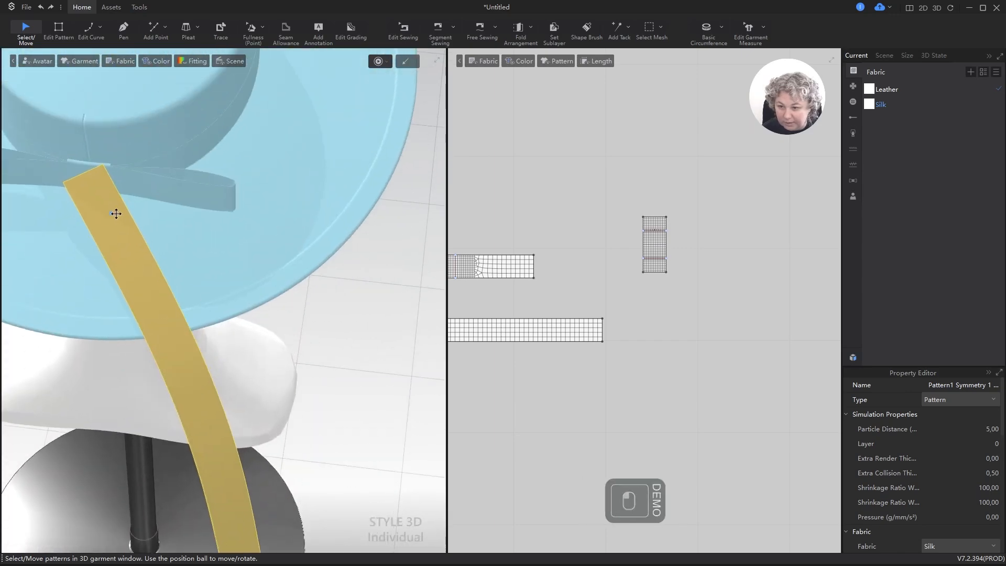
{"action": "right_click_drag", "start_coordinate": [141, 222], "coordinate": [119, 184]}
{"action": "scroll", "coordinate": [126, 212], "scroll_direction": "down", "scroll_amount": 3}
{"action": "right_click_drag", "start_coordinate": [157, 235], "coordinate": [124, 227], "text": "alt"}
{"action": "key", "text": "alt+Tab"}
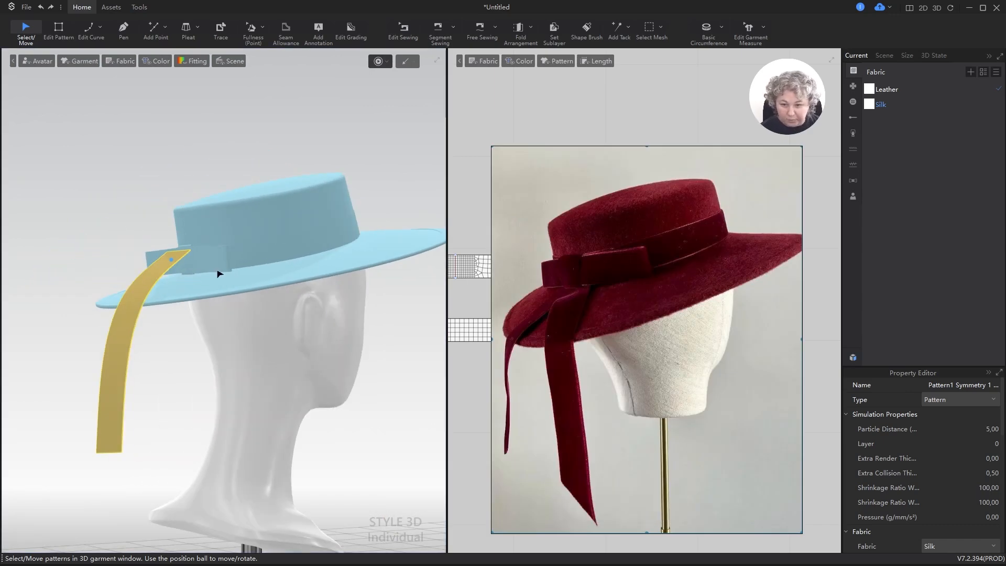
{"action": "right_click_drag", "start_coordinate": [206, 265], "coordinate": [236, 300], "text": "alt"}
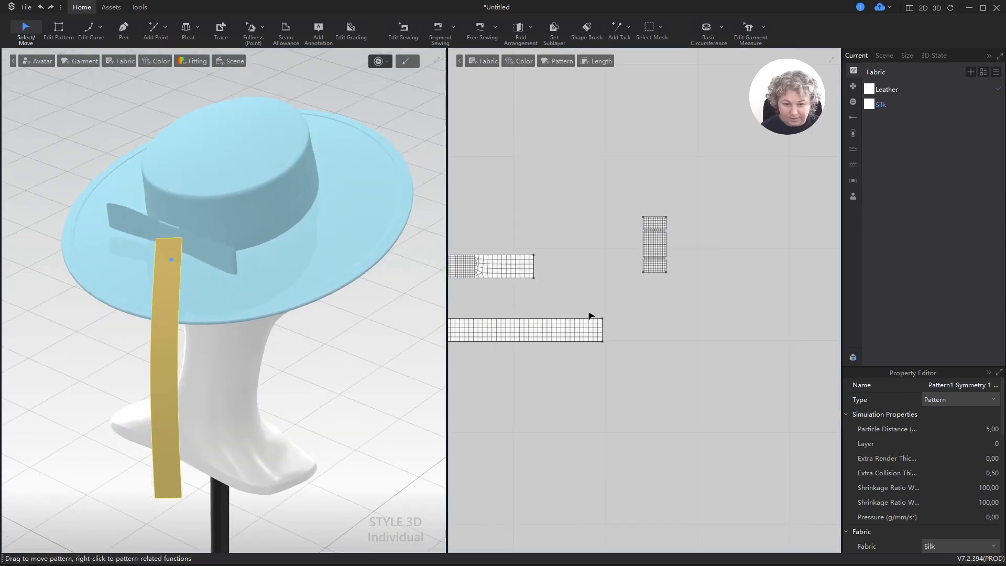
Rotate the tail pattern to vertical in 2D, with its bow end uppermost or lowermost matched, and place it below the hat band's outer end.
{"action": "scroll", "coordinate": [594, 319], "scroll_direction": "down", "scroll_amount": 5}
{"action": "scroll", "coordinate": [595, 320], "scroll_direction": "down", "scroll_amount": 1}
{"action": "scroll", "coordinate": [518, 330], "scroll_direction": "up", "scroll_amount": 5}
{"action": "left_click", "coordinate": [545, 320]}
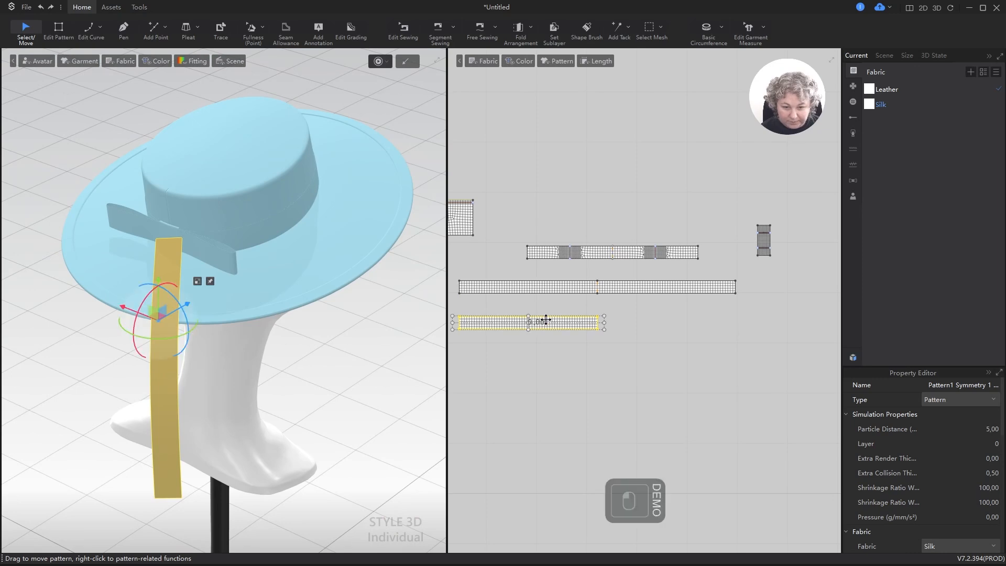
{"action": "scroll", "coordinate": [569, 323], "scroll_direction": "up", "scroll_amount": 3}
{"action": "left_click", "coordinate": [670, 354]}
{"action": "left_click", "coordinate": [608, 324]}
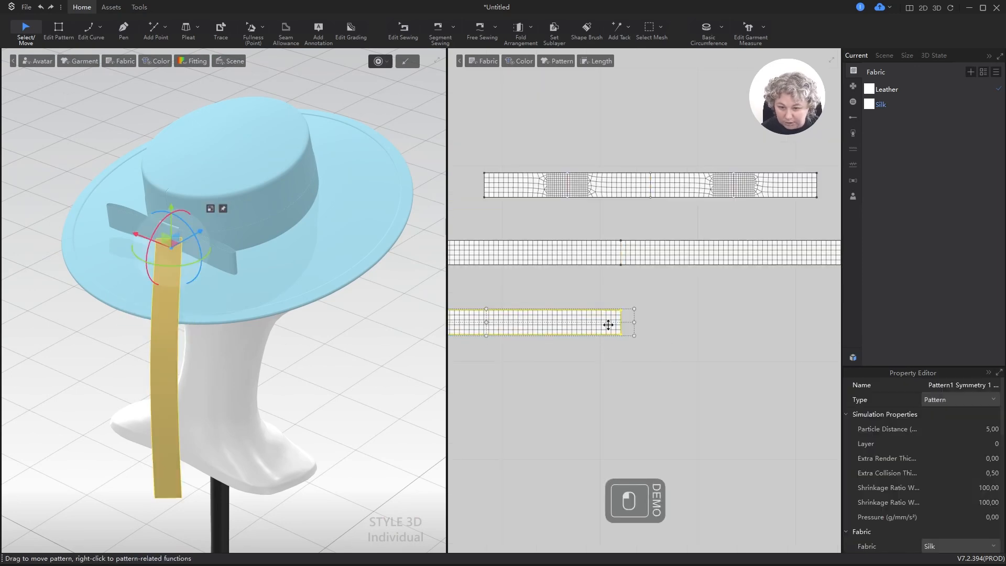
{"action": "scroll", "coordinate": [715, 329], "scroll_direction": "down", "scroll_amount": 4}
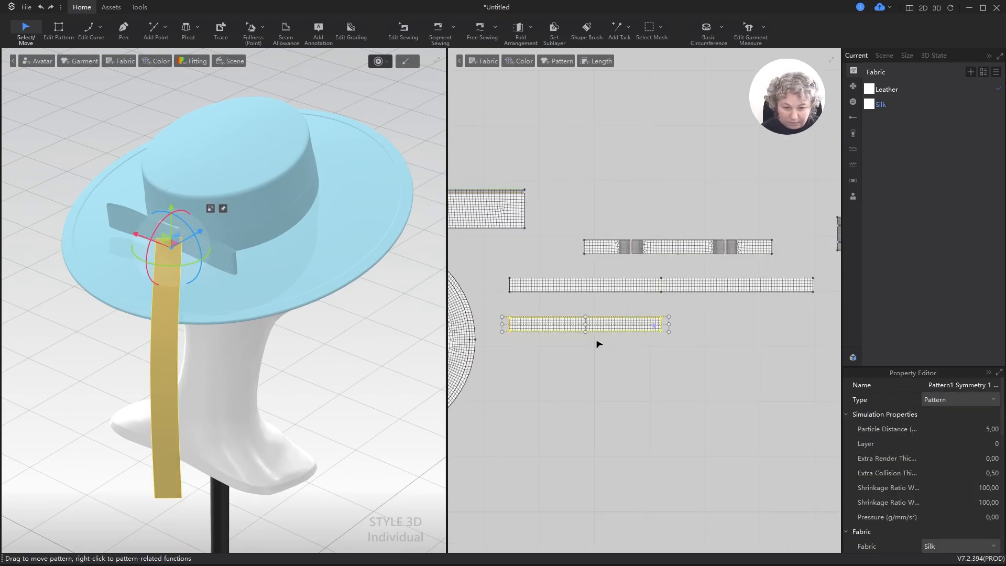
{"action": "left_click", "coordinate": [518, 324]}
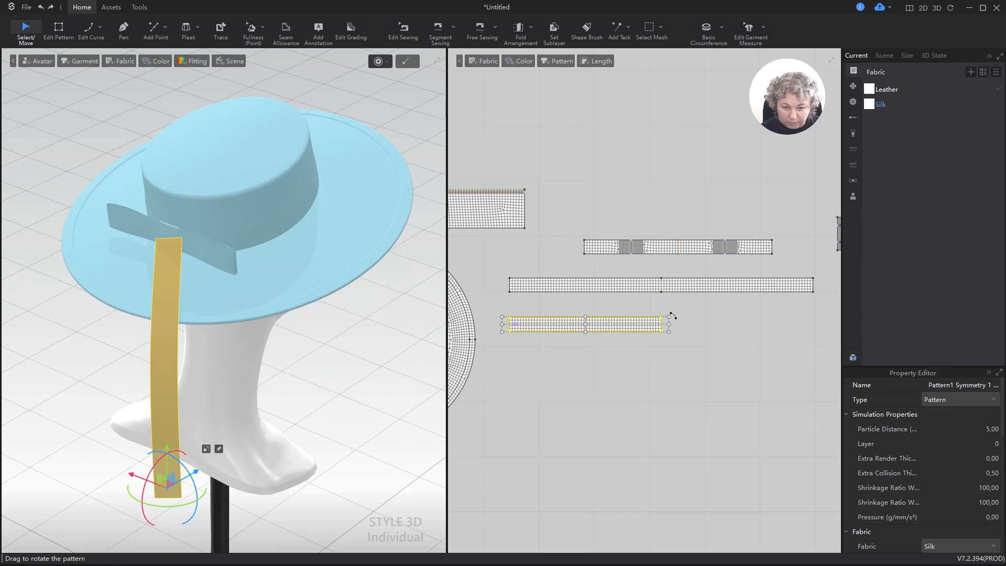
{"action": "left_click_drag", "start_coordinate": [672, 316], "coordinate": [592, 408]}
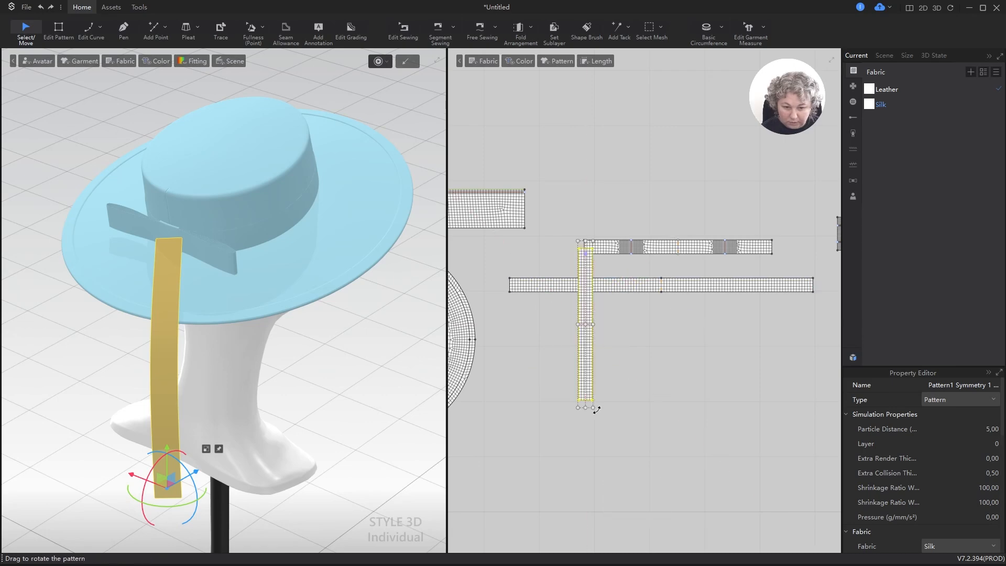
{"action": "left_click", "coordinate": [588, 298]}
{"action": "left_click_drag", "start_coordinate": [750, 371], "coordinate": [805, 353]}
Examine from several angles how the tail's upper end sits against the bow knot and brim.
{"action": "scroll", "coordinate": [338, 336], "scroll_direction": "down", "scroll_amount": 4}
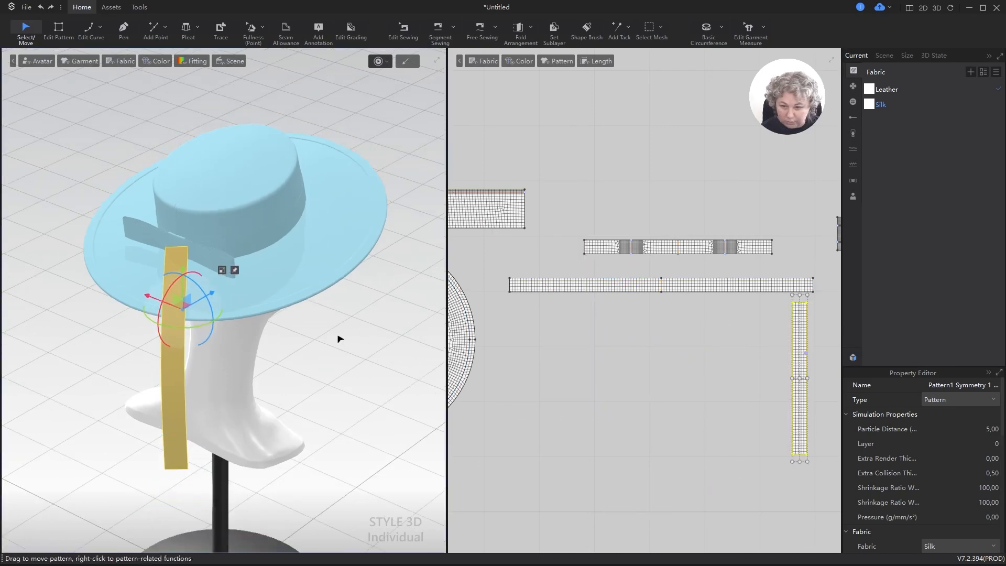
{"action": "right_click_drag", "start_coordinate": [181, 338], "coordinate": [248, 310]}
{"action": "scroll", "coordinate": [116, 258], "scroll_direction": "up", "scroll_amount": 8}
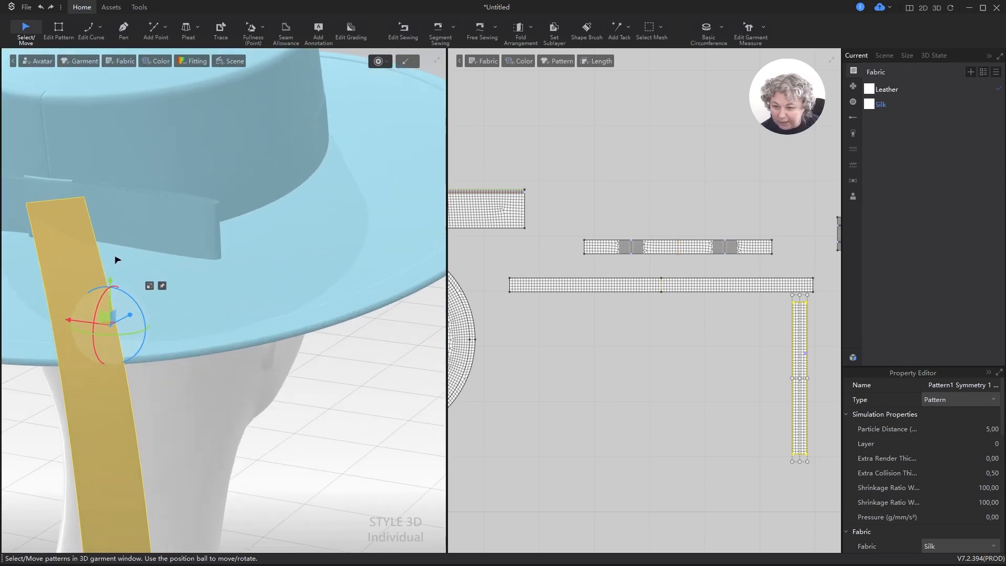
{"action": "scroll", "coordinate": [150, 256], "scroll_direction": "down", "scroll_amount": 3}
{"action": "right_click_drag", "start_coordinate": [150, 256], "coordinate": [152, 236], "text": "alt"}
{"action": "left_click_drag", "start_coordinate": [152, 236], "coordinate": [259, 228], "text": "alt"}
{"action": "right_click_drag", "start_coordinate": [259, 229], "coordinate": [222, 263]}
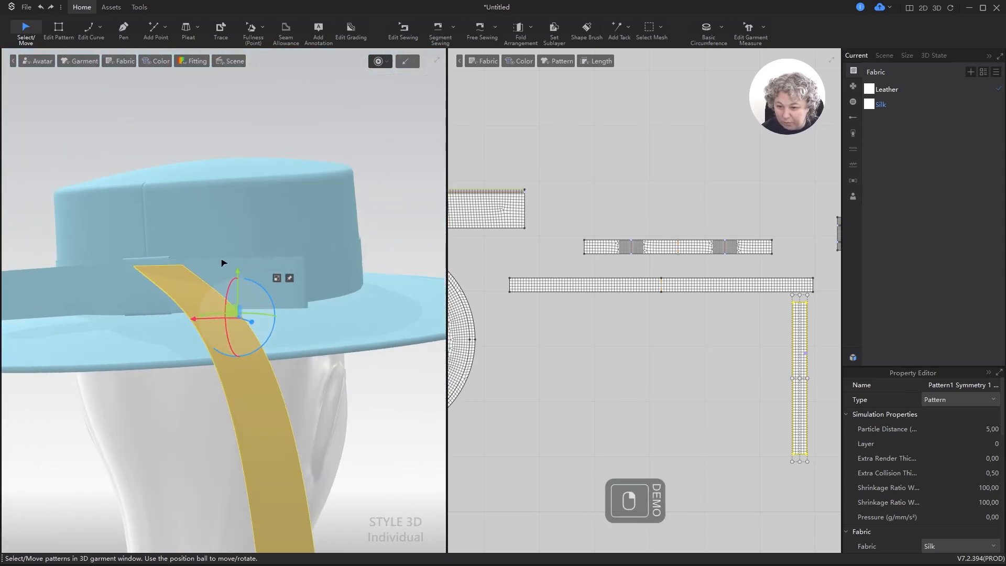
{"action": "scroll", "coordinate": [177, 285], "scroll_direction": "up", "scroll_amount": 5}
Study the knot and tail close up in the reference photo and compare them with the 3D bow and the 2D patterns.
{"action": "key", "text": "alt+Tab"}
{"action": "scroll", "coordinate": [583, 291], "scroll_direction": "up", "scroll_amount": 5}
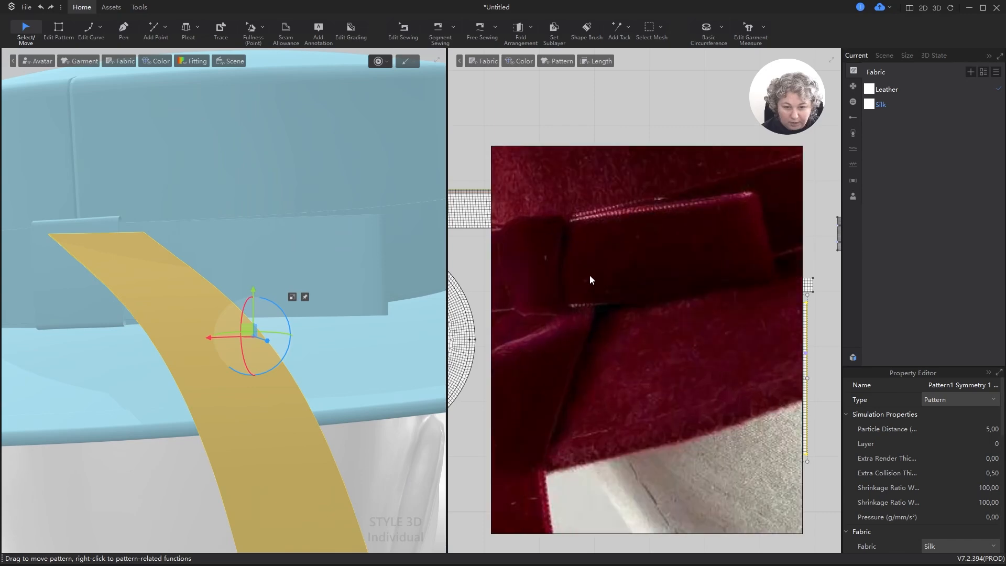
{"action": "scroll", "coordinate": [583, 291], "scroll_direction": "down", "scroll_amount": 3}
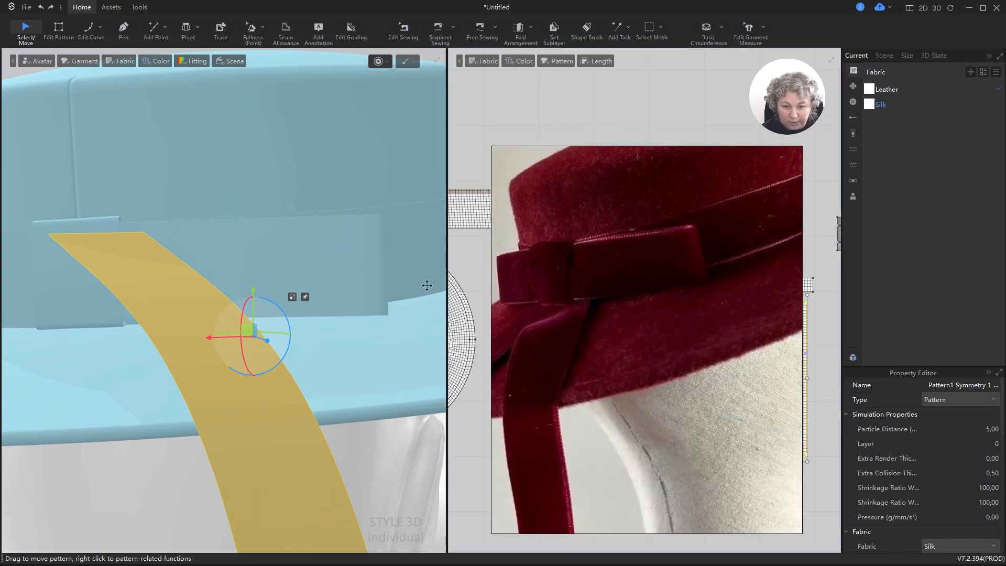
{"action": "right_click_drag", "start_coordinate": [181, 298], "coordinate": [150, 334], "text": "alt"}
{"action": "scroll", "coordinate": [181, 325], "scroll_direction": "down", "scroll_amount": 4}
{"action": "left_click_drag", "start_coordinate": [260, 246], "coordinate": [243, 244], "text": "alt"}
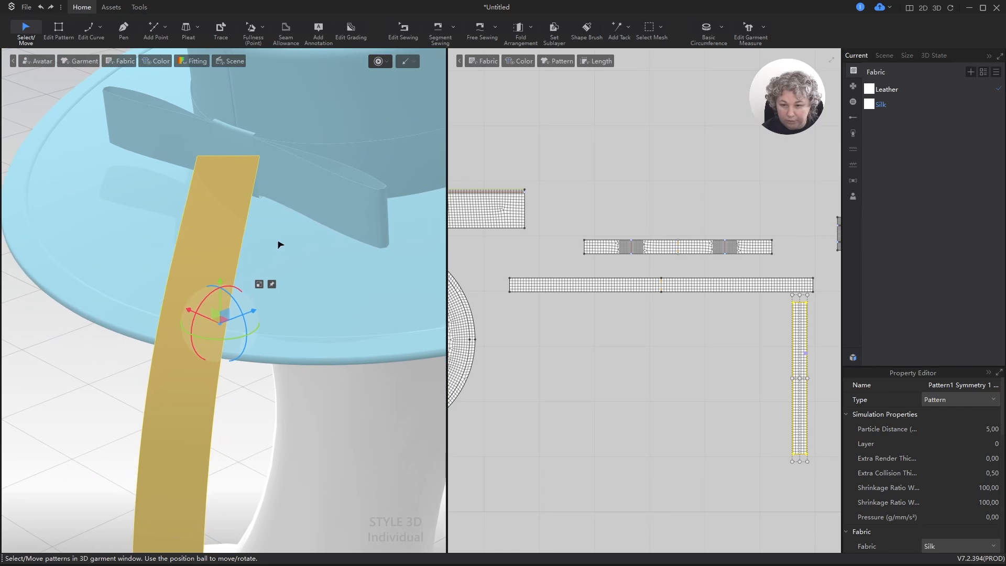
{"action": "scroll", "coordinate": [740, 307], "scroll_direction": "down", "scroll_amount": 2}
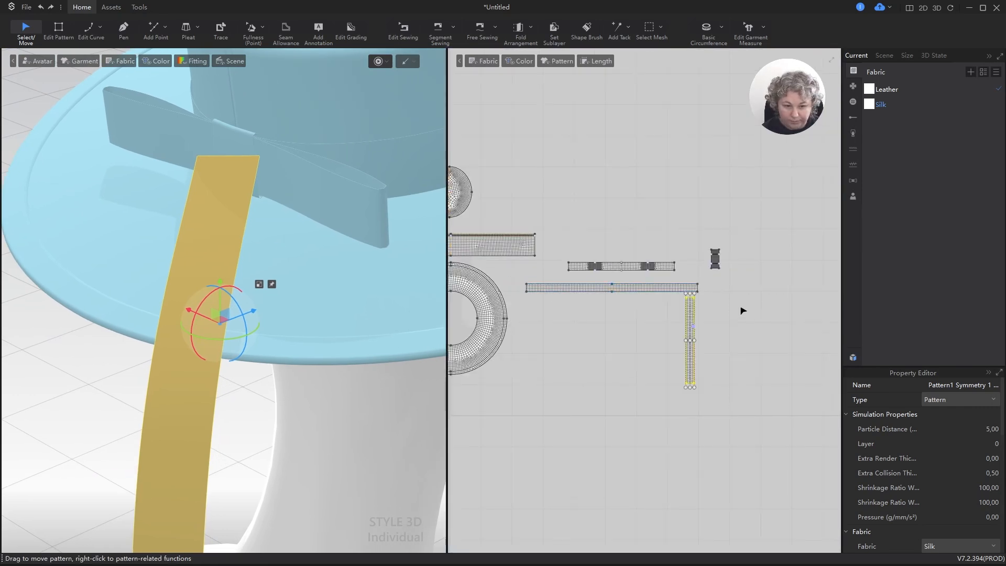
{"action": "scroll", "coordinate": [690, 298], "scroll_direction": "up", "scroll_amount": 4}
{"action": "scroll", "coordinate": [686, 303], "scroll_direction": "down", "scroll_amount": 3}
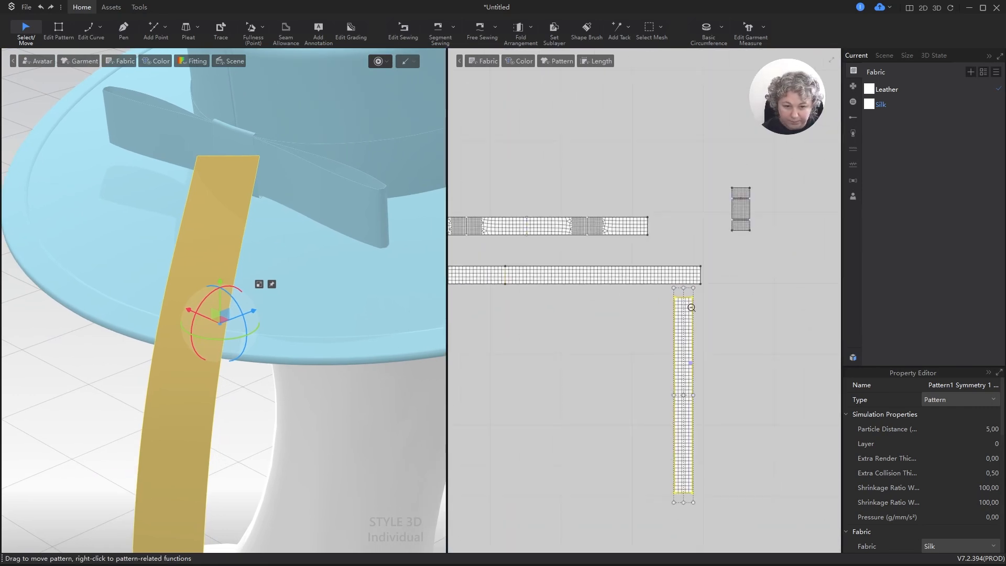
Use Set Sublayer to place the tail as the outer layer over the hat band.
{"action": "left_click", "coordinate": [581, 247]}
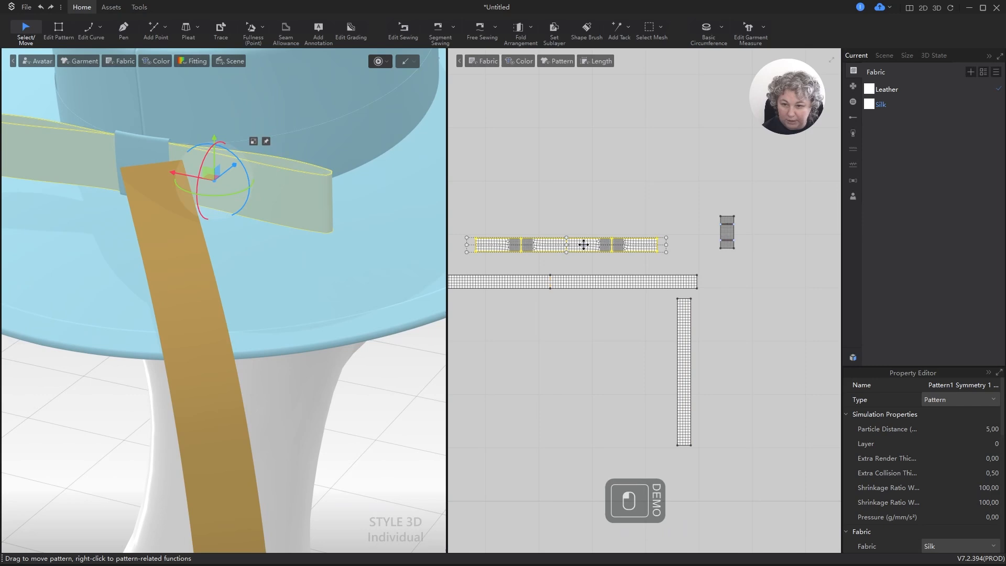
{"action": "left_click", "coordinate": [689, 312]}
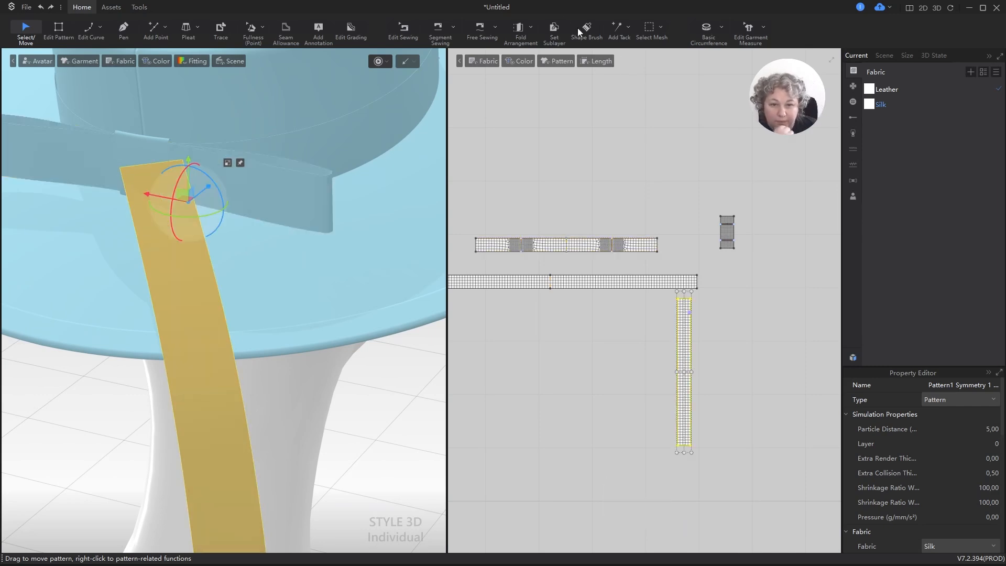
{"action": "left_click", "coordinate": [552, 32]}
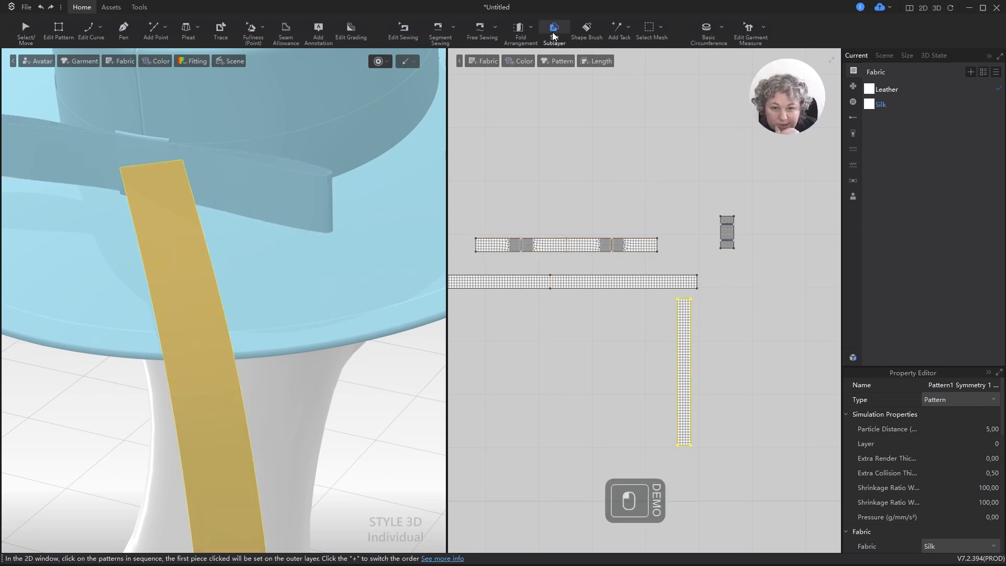
{"action": "left_click", "coordinate": [687, 326]}
{"action": "left_click", "coordinate": [605, 280]}
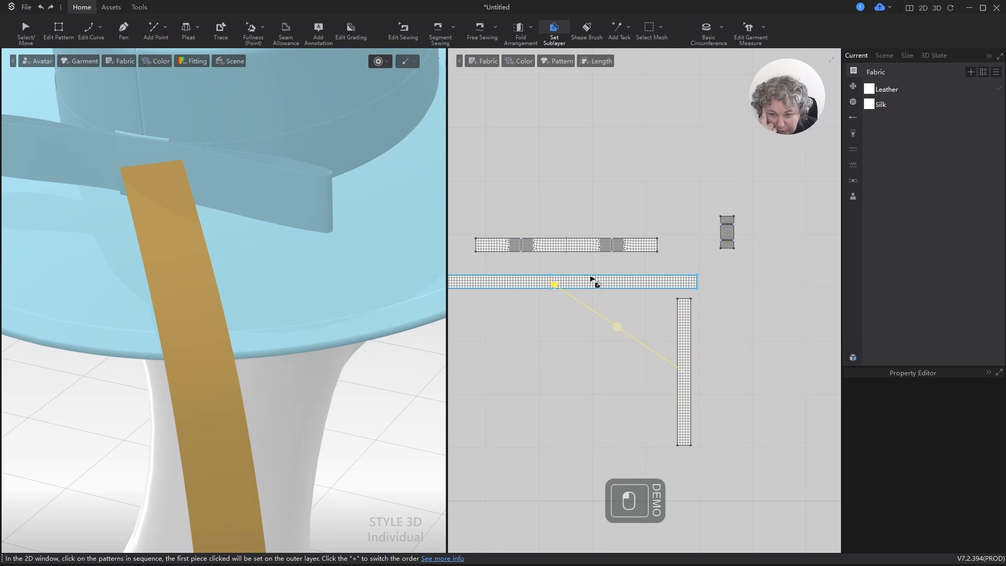
Set the bow and the bow knot as outer layers over the tail with Set Sublayer.
{"action": "left_click", "coordinate": [640, 246]}
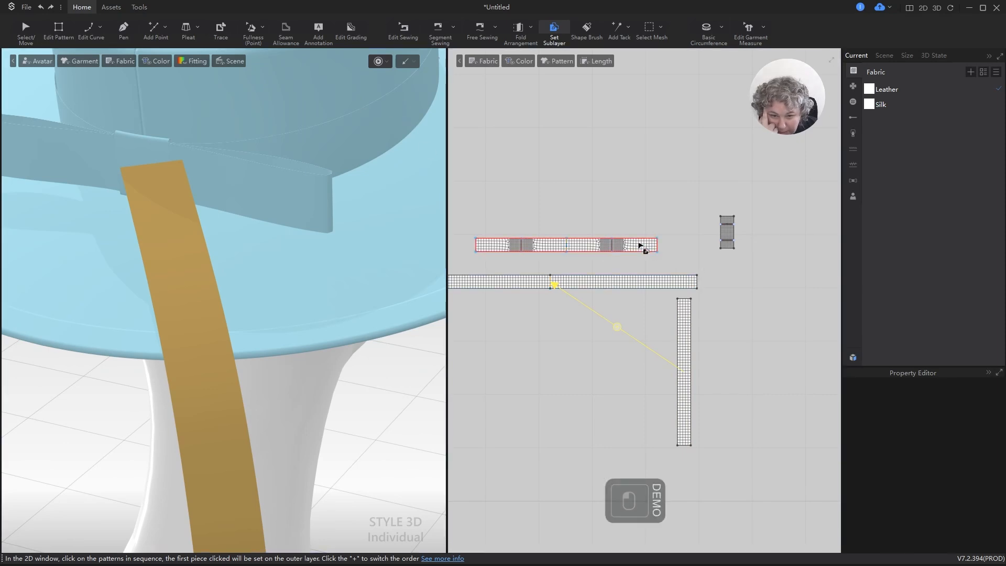
{"action": "left_click", "coordinate": [687, 335]}
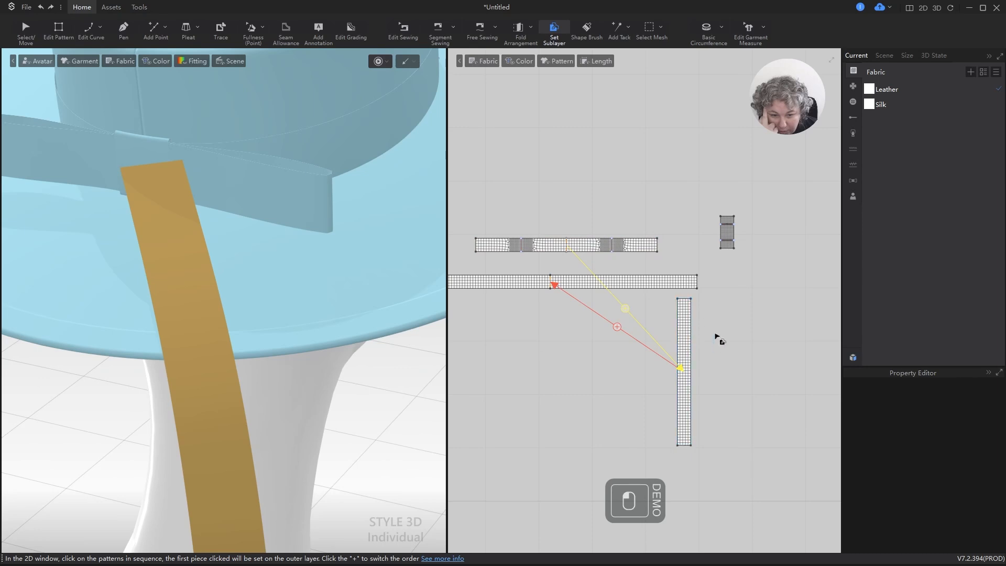
{"action": "left_click", "coordinate": [730, 236]}
{"action": "left_click", "coordinate": [689, 336]}
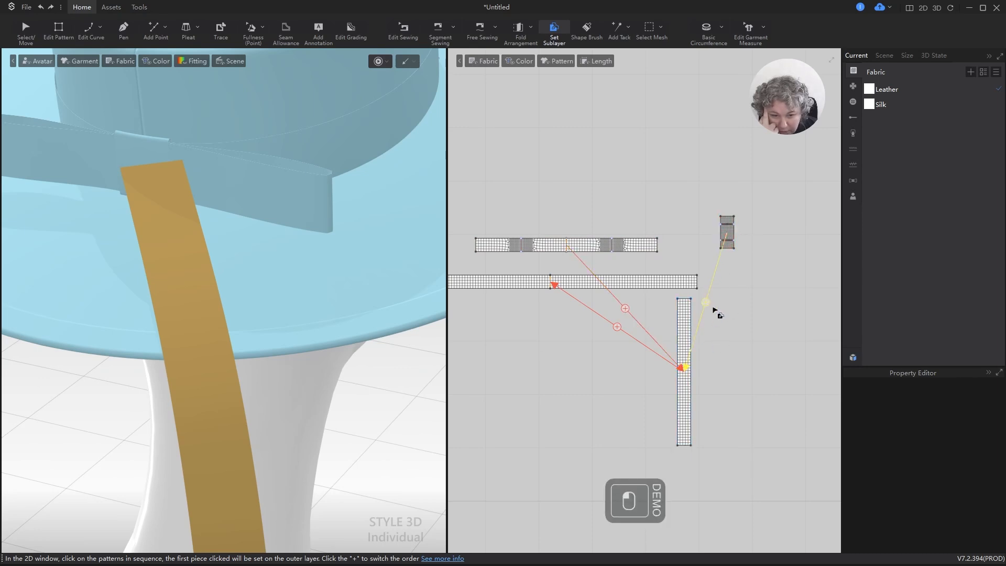
{"action": "left_click", "coordinate": [729, 232]}
{"action": "left_click", "coordinate": [726, 230]}
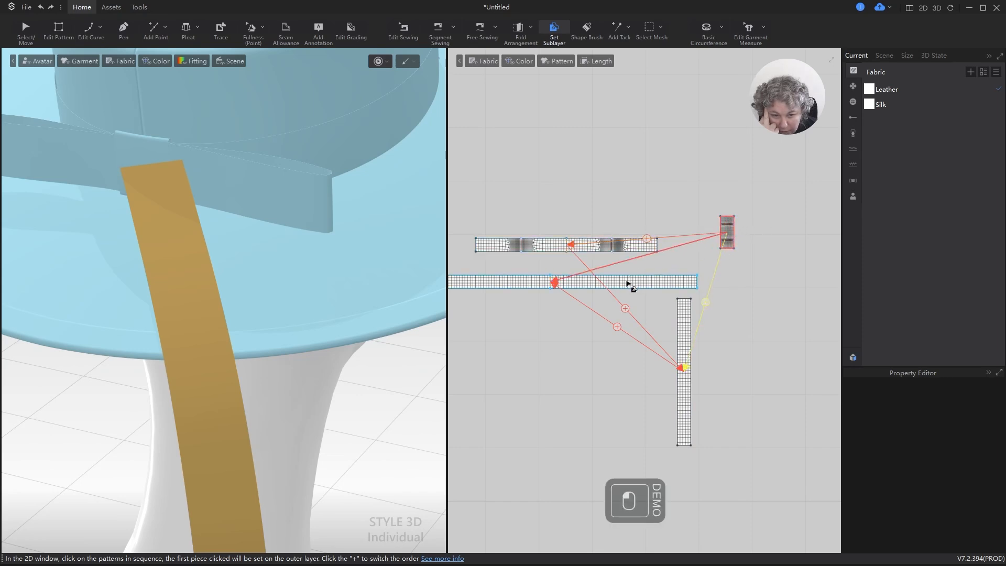
{"action": "left_click", "coordinate": [20, 32]}
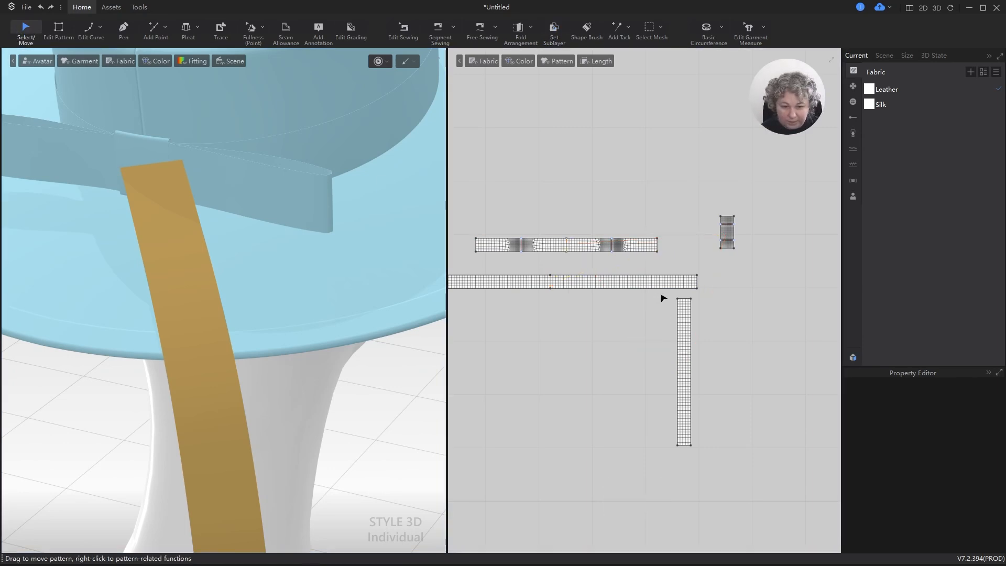
Sew the tail's upper edge to the hat band's short end with Segment Sewing and set the sewing type to Turned.
{"action": "scroll", "coordinate": [663, 298], "scroll_direction": "up", "scroll_amount": 2}
{"action": "left_click", "coordinate": [700, 306]}
{"action": "scroll", "coordinate": [749, 314], "scroll_direction": "down", "scroll_amount": 1}
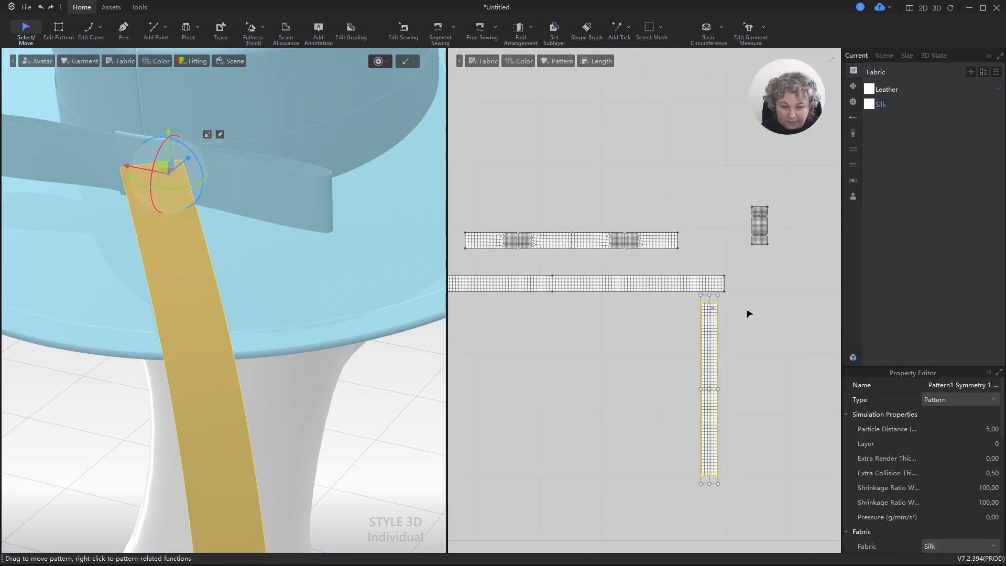
{"action": "scroll", "coordinate": [748, 314], "scroll_direction": "down", "scroll_amount": 2}
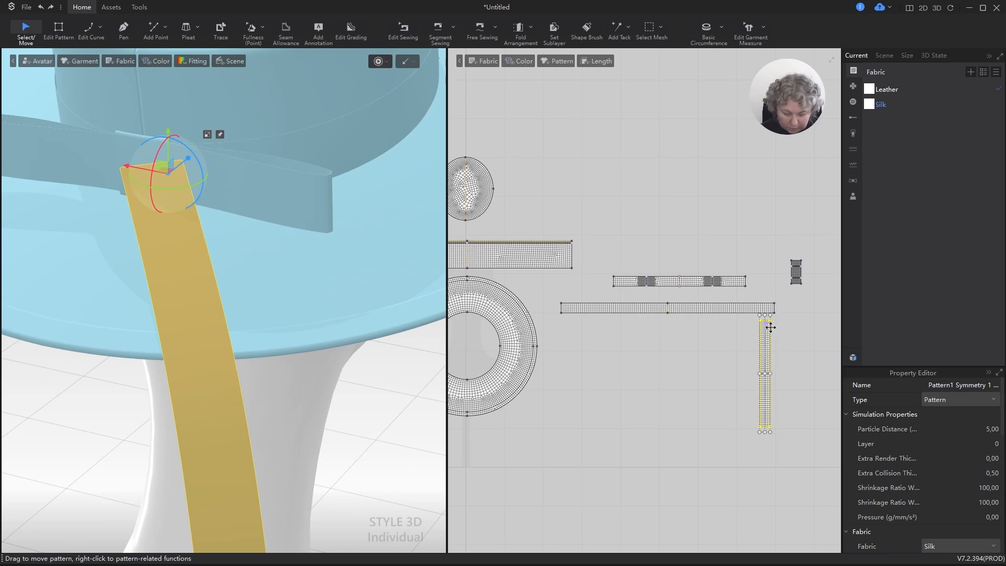
{"action": "key", "text": "n"}
{"action": "left_click", "coordinate": [769, 320]}
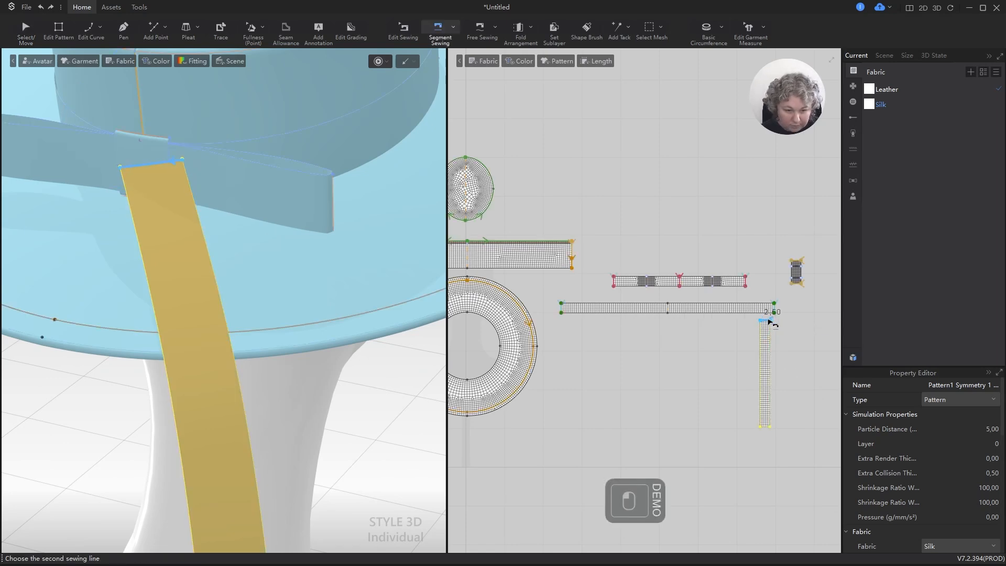
{"action": "left_click", "coordinate": [564, 309]}
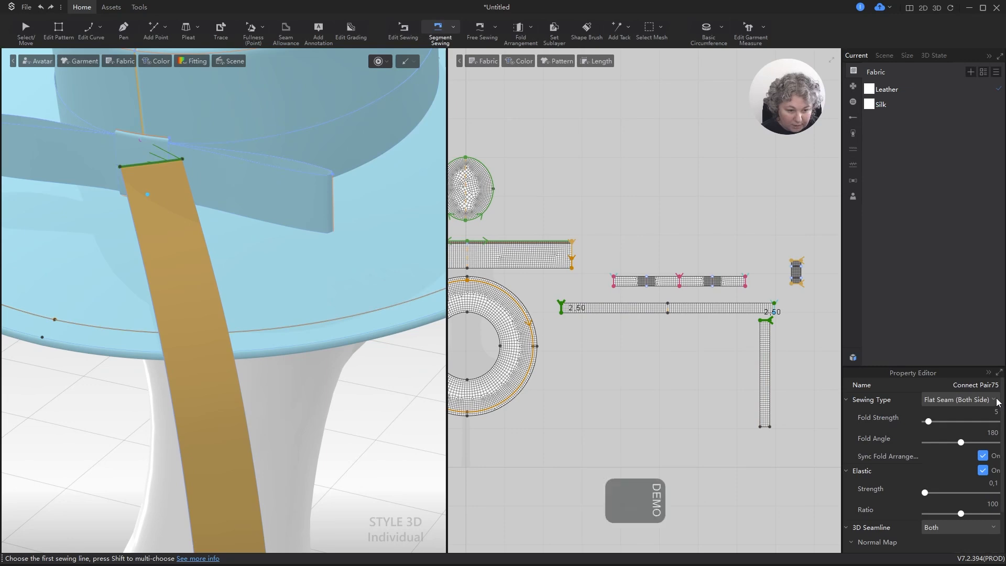
{"action": "left_click", "coordinate": [995, 400]}
{"action": "left_click", "coordinate": [943, 432]}
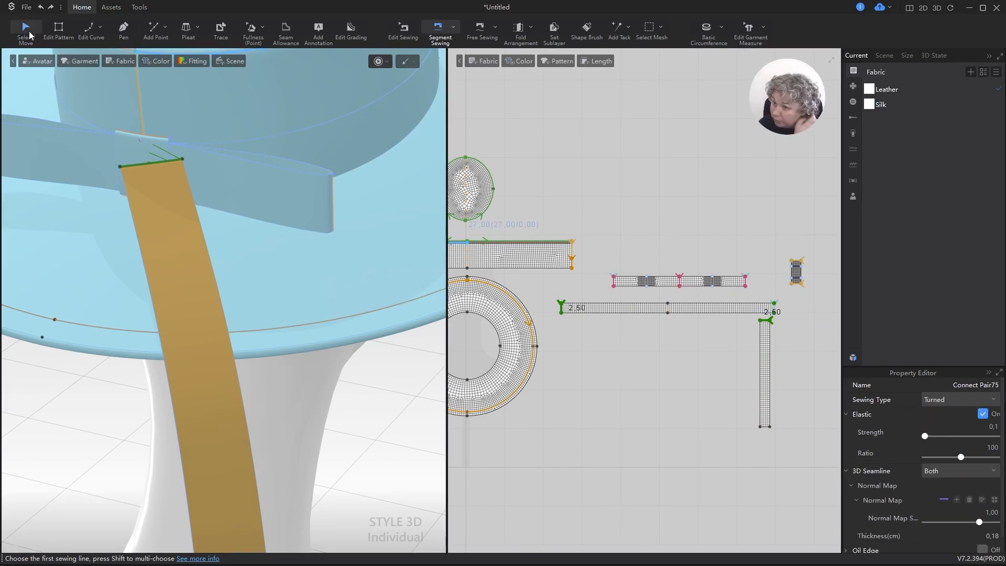
Simulate the newly sewn tail and undo the simulated drape.
{"action": "left_click", "coordinate": [26, 30]}
{"action": "key", "text": "space"}
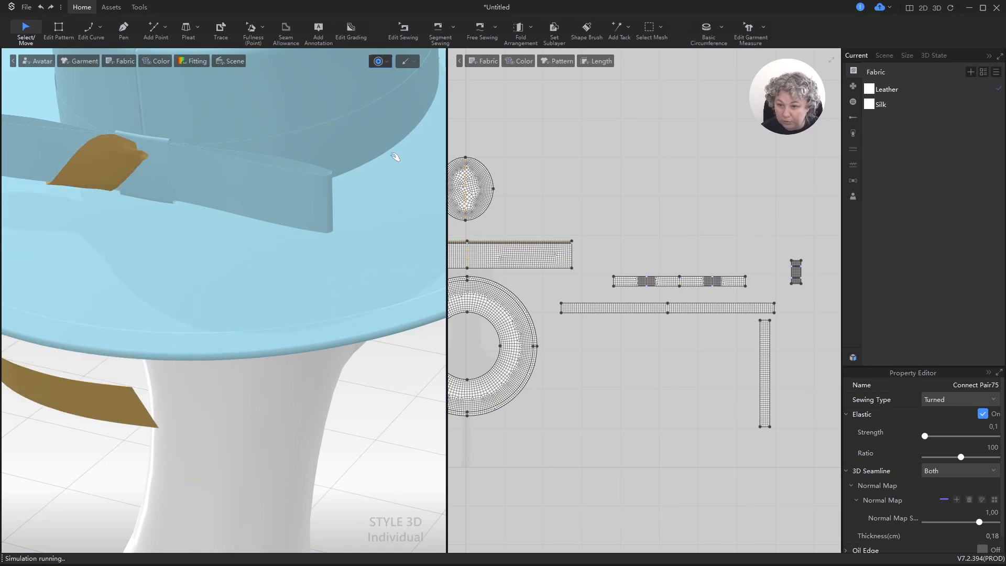
{"action": "key", "text": "ctrl+z"}
{"action": "left_click", "coordinate": [278, 181]}
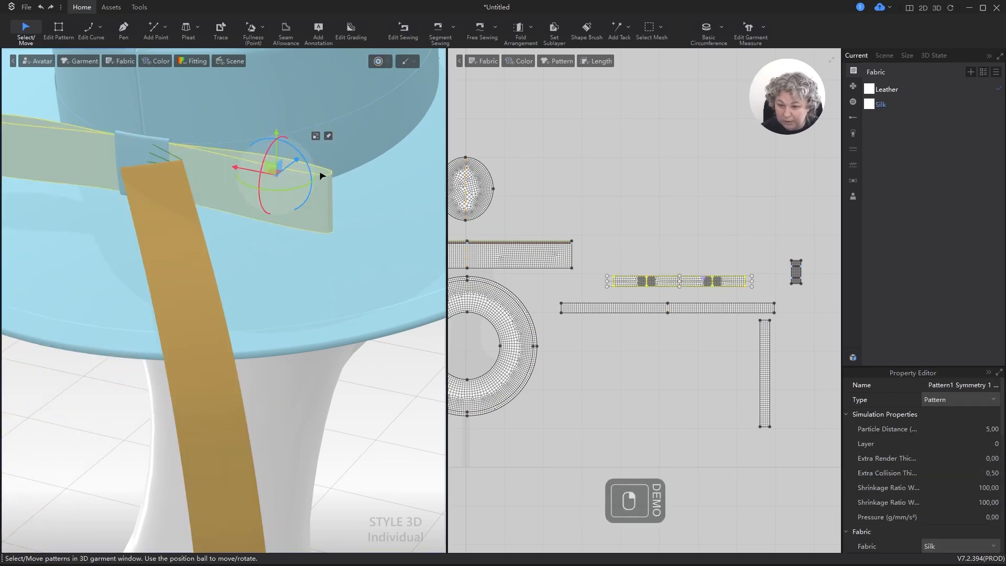
Shift the hanging tail slightly upward beside the hat.
{"action": "left_click", "coordinate": [403, 403]}
{"action": "scroll", "coordinate": [403, 404], "scroll_direction": "down", "scroll_amount": 5}
{"action": "left_click_drag", "start_coordinate": [402, 404], "coordinate": [424, 361], "text": "alt"}
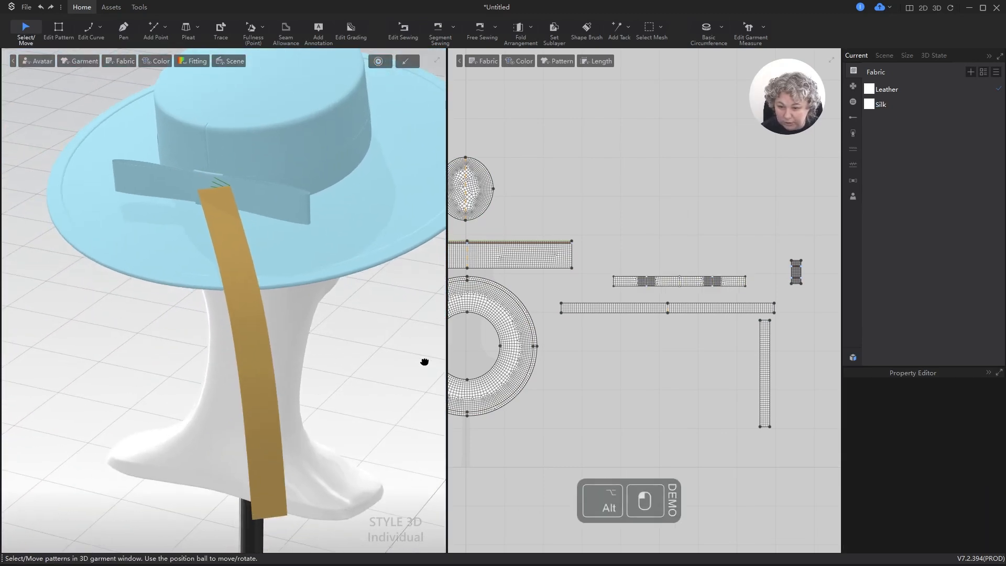
{"action": "left_click_drag", "start_coordinate": [310, 291], "coordinate": [360, 232], "text": "alt"}
{"action": "right_click_drag", "start_coordinate": [361, 234], "coordinate": [405, 262]}
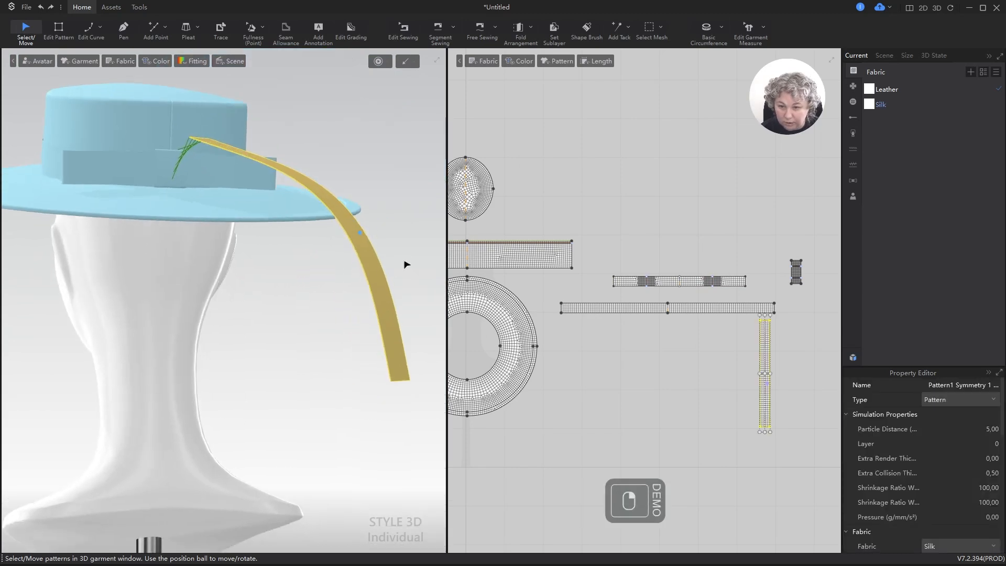
{"action": "left_click_drag", "start_coordinate": [380, 278], "coordinate": [381, 273]}
Pin the lower half of the tail's mesh with Fix Pin (Box) on its 2D pattern.
{"action": "left_click", "coordinate": [652, 28]}
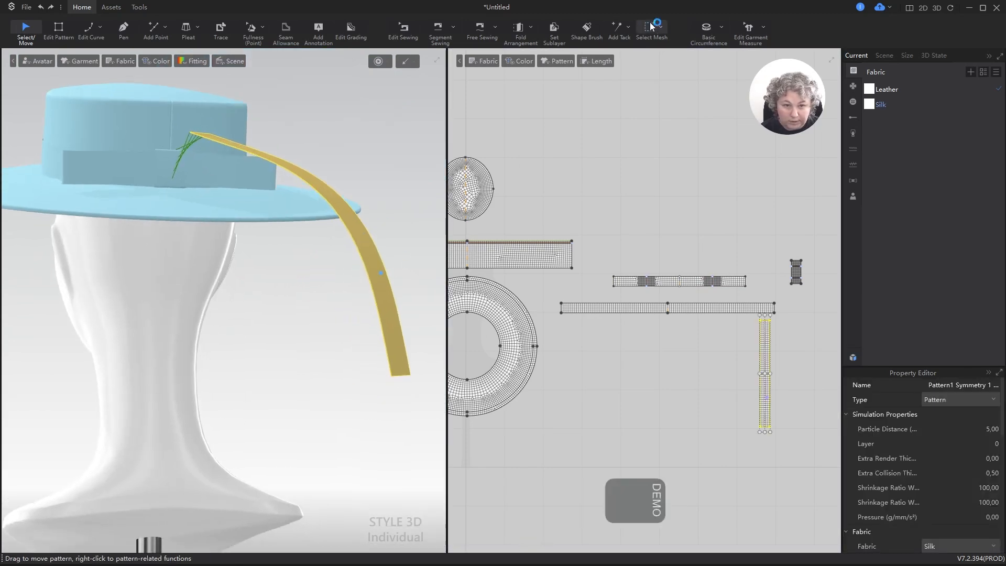
{"action": "left_click_drag", "start_coordinate": [741, 368], "coordinate": [797, 442]}
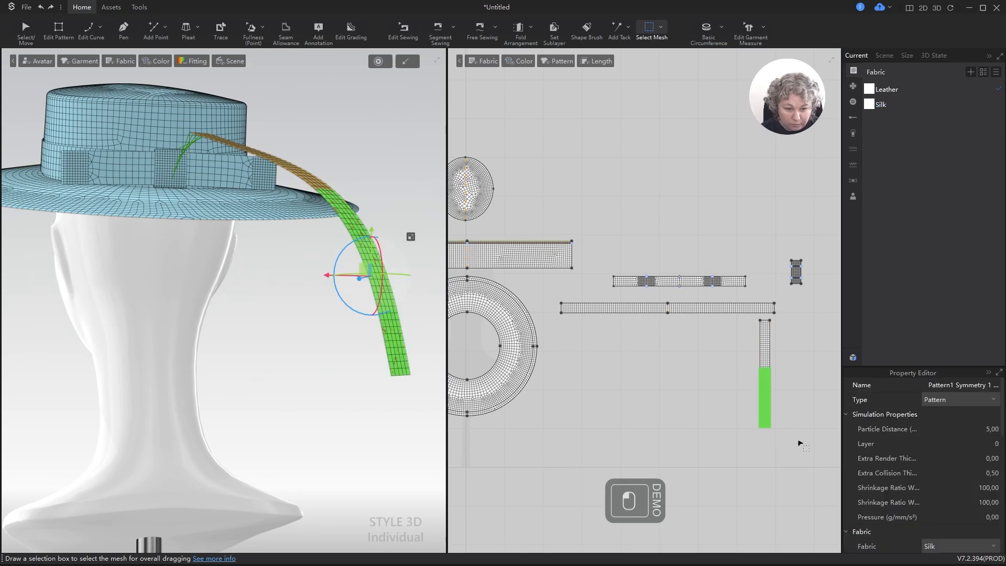
{"action": "left_click", "coordinate": [657, 29]}
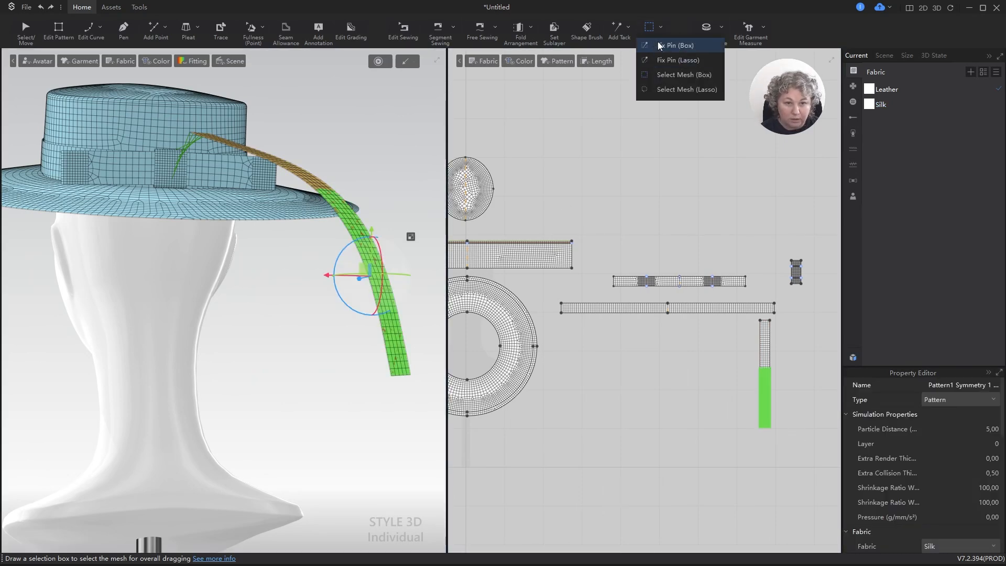
{"action": "left_click", "coordinate": [665, 45]}
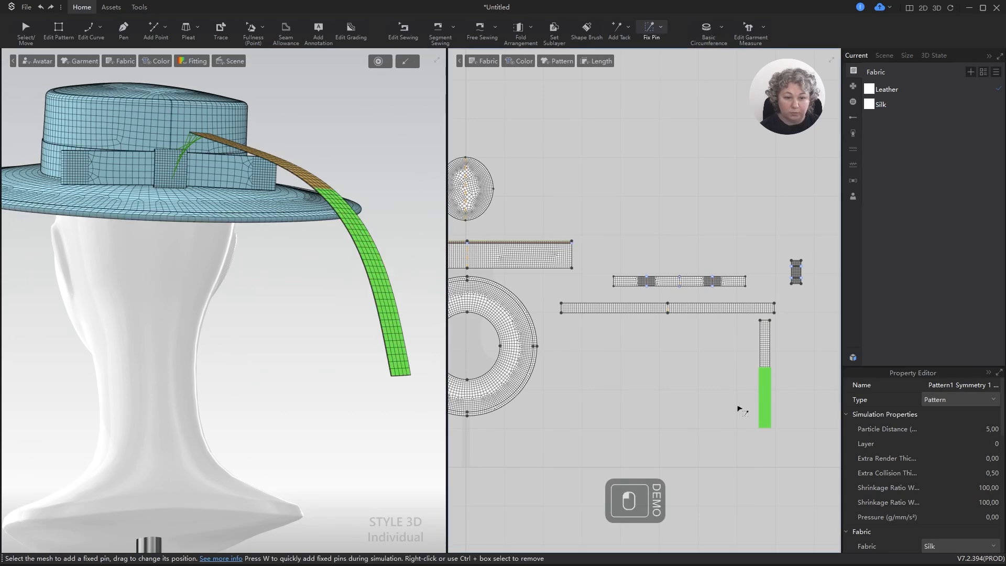
{"action": "left_click", "coordinate": [747, 370]}
{"action": "left_click_drag", "start_coordinate": [792, 441], "coordinate": [791, 440]}
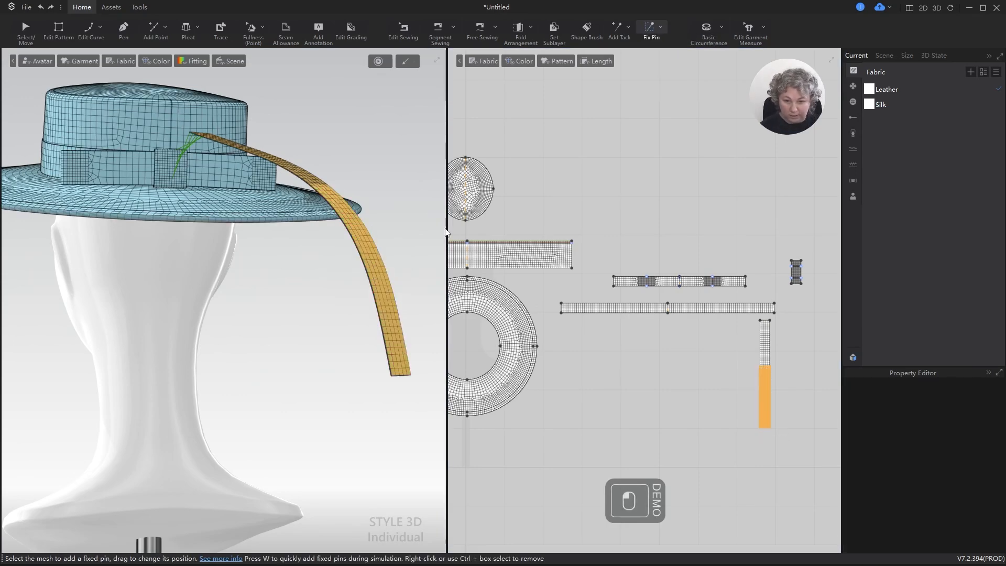
Simulate the pinned tail while pulling its free upper section away from the bow knot.
{"action": "scroll", "coordinate": [386, 168], "scroll_direction": "up", "scroll_amount": 3}
{"action": "key", "text": "a"}
{"action": "right_click_drag", "start_coordinate": [396, 112], "coordinate": [365, 205], "text": "alt"}
{"action": "key", "text": "space"}
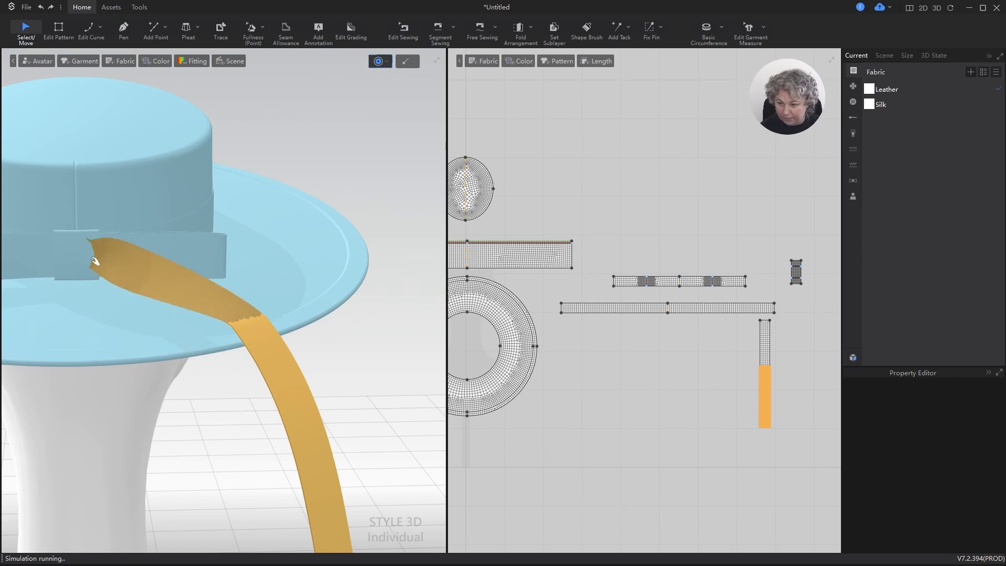
{"action": "left_click", "coordinate": [230, 237]}
{"action": "left_click_drag", "start_coordinate": [114, 267], "coordinate": [322, 224]}
{"action": "key", "text": "space"}
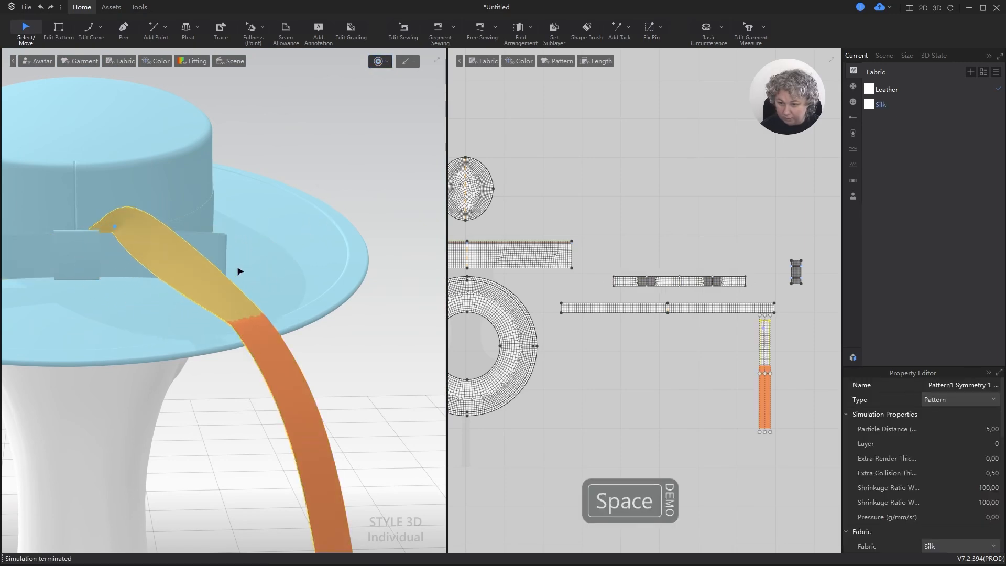
Try pulling the tail's free section sideways below the bow and undo the move.
{"action": "right_click_drag", "start_coordinate": [240, 272], "coordinate": [131, 317]}
{"action": "left_click_drag", "start_coordinate": [93, 311], "coordinate": [169, 357]}
{"action": "key", "text": "ctrl+z"}
Unfreeze the bow and simulate it together with the tail while pulling the tail's free section across the brim.
{"action": "left_click", "coordinate": [170, 296]}
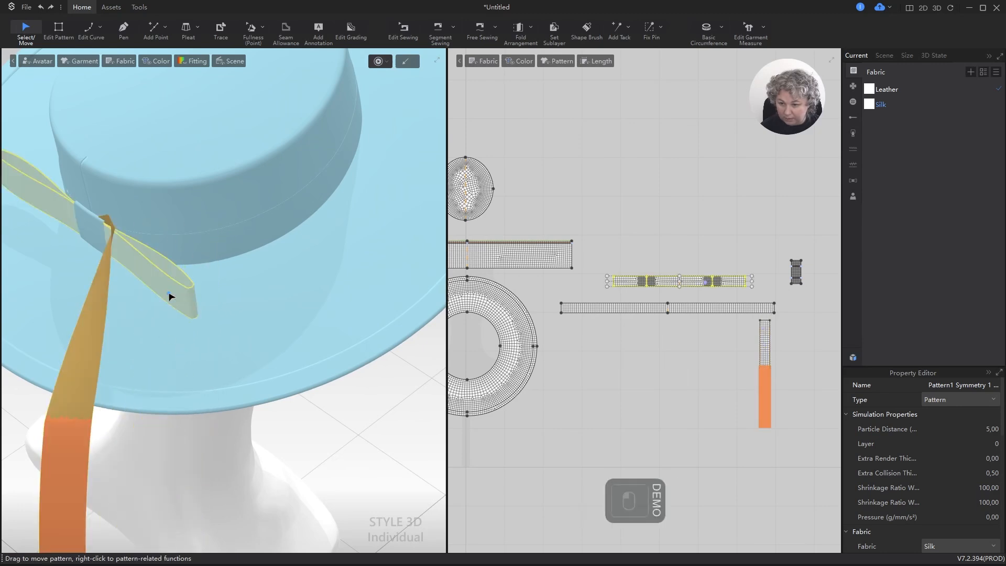
{"action": "key", "text": "ctrl+k"}
{"action": "key", "text": "space"}
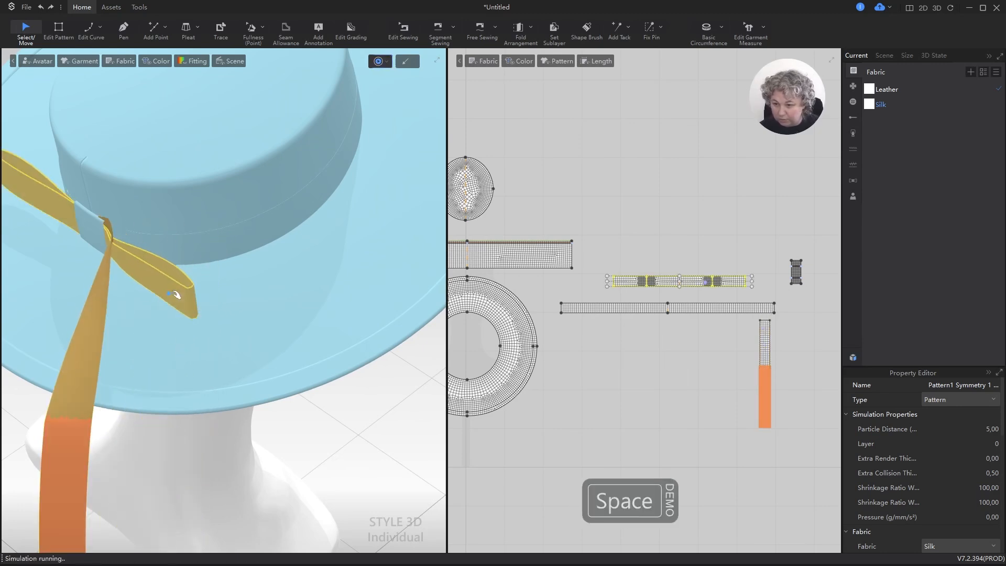
{"action": "left_click_drag", "start_coordinate": [90, 332], "coordinate": [217, 338]}
{"action": "key", "text": "space"}
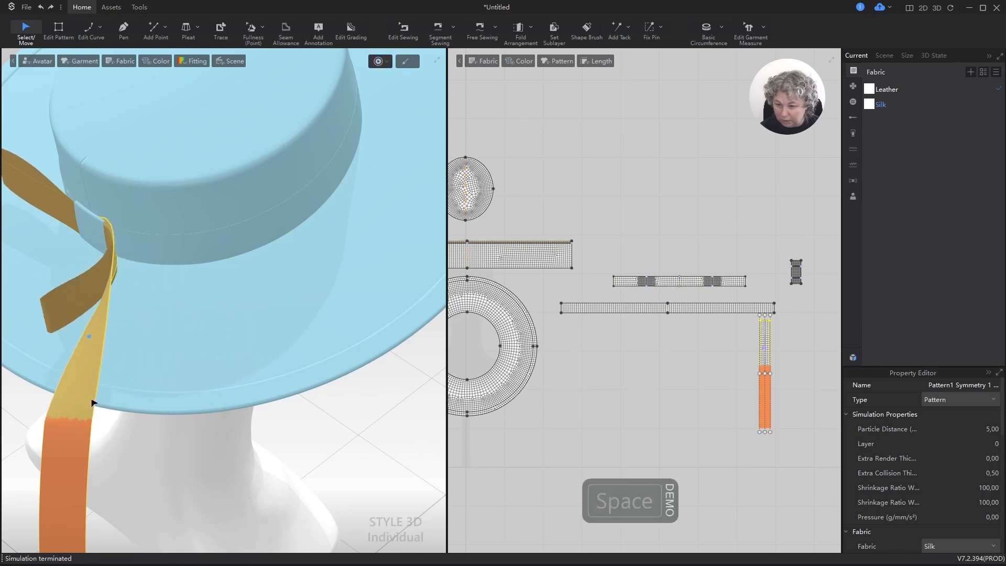
Remove the fixed pins from the lower half of the tail.
{"action": "key", "text": "Delete"}
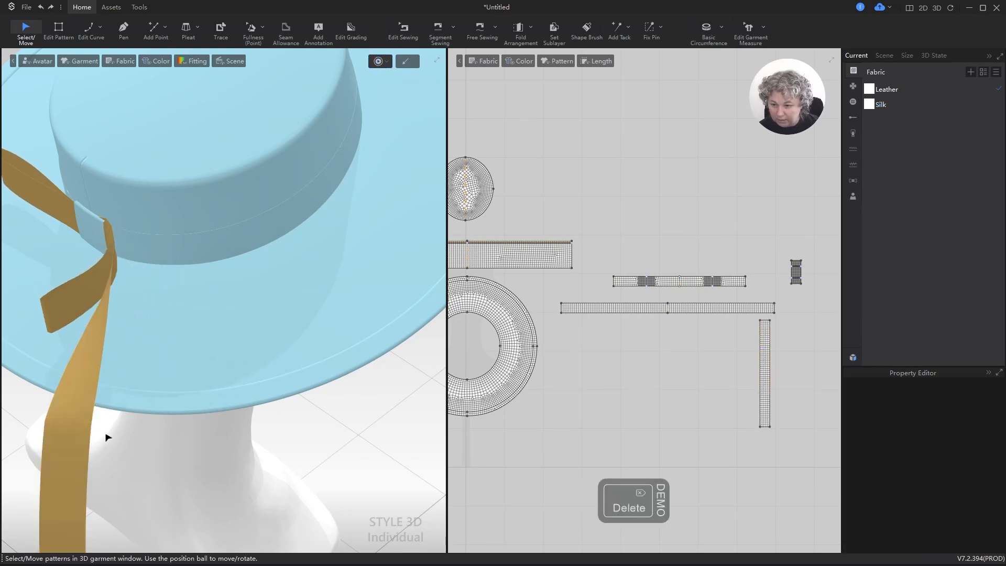
{"action": "scroll", "coordinate": [239, 365], "scroll_direction": "down", "scroll_amount": 3}
{"action": "right_click_drag", "start_coordinate": [229, 325], "coordinate": [259, 298]}
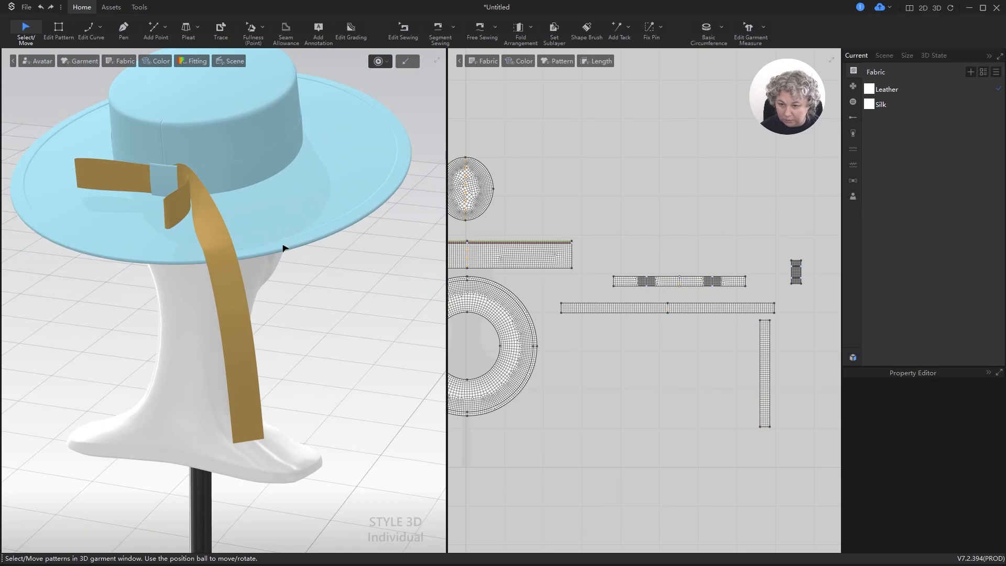
Simulate the unpinned tail while pulling its upper section away from the knot, and undo the result.
{"action": "key", "text": "space"}
{"action": "left_click_drag", "start_coordinate": [211, 180], "coordinate": [291, 174]}
{"action": "key", "text": "ctrl+z"}
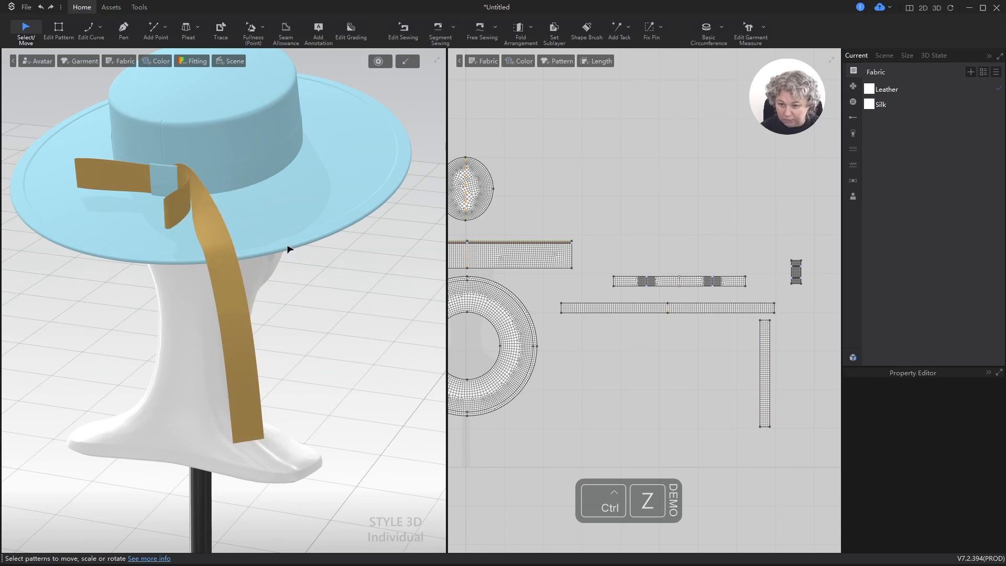
Simulate and pull the tail's upper end into place beside the bow knot.
{"action": "right_click_drag", "start_coordinate": [211, 205], "coordinate": [243, 184]}
{"action": "scroll", "coordinate": [276, 136], "scroll_direction": "up", "scroll_amount": 4}
{"action": "left_click_drag", "start_coordinate": [276, 137], "coordinate": [226, 314], "text": "alt"}
{"action": "scroll", "coordinate": [242, 240], "scroll_direction": "up", "scroll_amount": 2}
{"action": "scroll", "coordinate": [242, 240], "scroll_direction": "up", "scroll_amount": 3}
{"action": "key", "text": "space"}
{"action": "left_click_drag", "start_coordinate": [150, 160], "coordinate": [184, 171]}
{"action": "right_click_drag", "start_coordinate": [225, 226], "coordinate": [163, 225]}
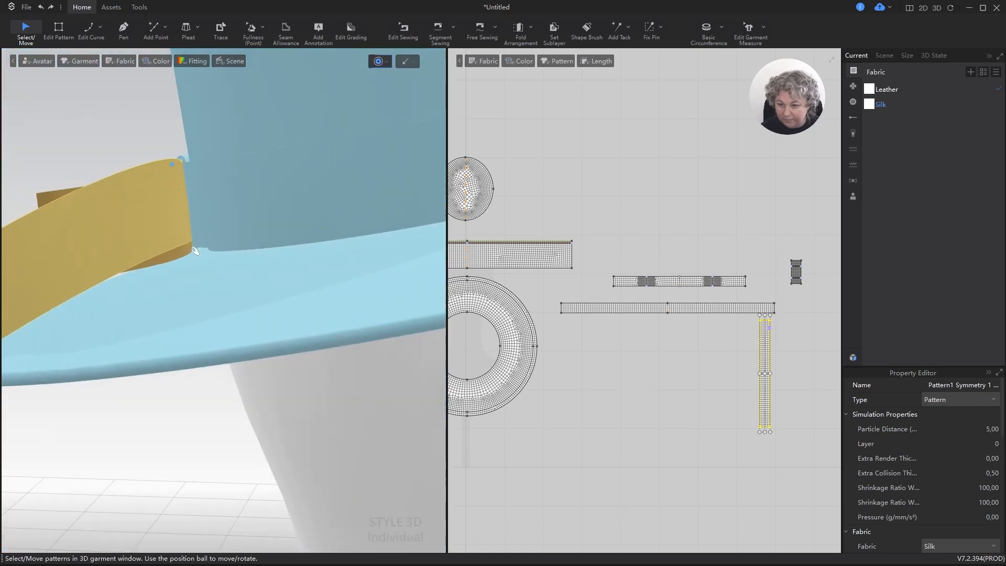
{"action": "left_click_drag", "start_coordinate": [178, 225], "coordinate": [197, 232]}
{"action": "right_click_drag", "start_coordinate": [197, 232], "coordinate": [285, 280]}
{"action": "key", "text": "space"}
Hide the bow and the bow knot in 3D to expose the tail's sewn end.
{"action": "left_click", "coordinate": [186, 228]}
{"action": "key", "text": "shift+q"}
{"action": "scroll", "coordinate": [154, 233], "scroll_direction": "up", "scroll_amount": 2}
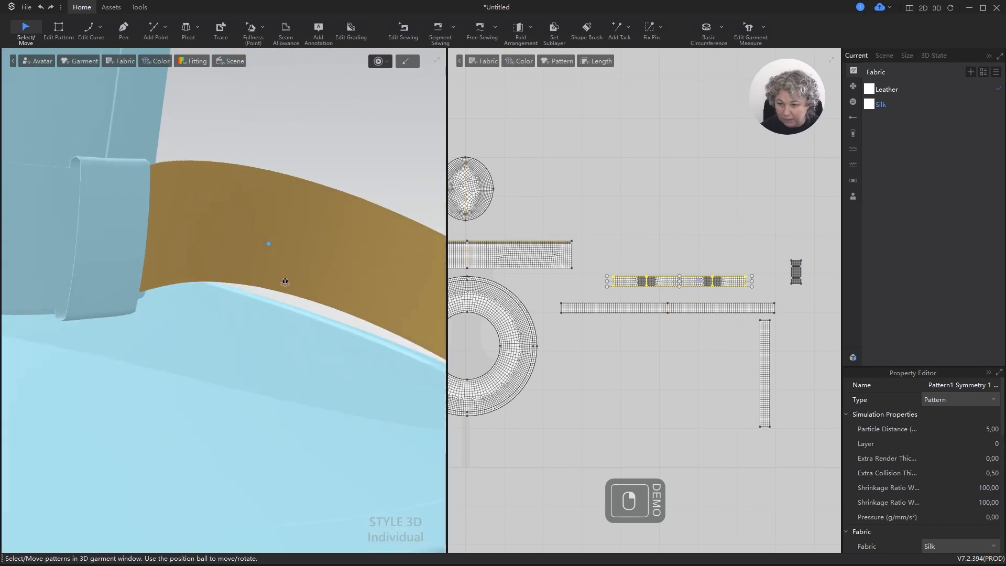
{"action": "left_click", "coordinate": [114, 227]}
{"action": "key", "text": "shift+q"}
Simulate and pull the corners and edges of the tail's upper end straight and flat along the hat band's seam.
{"action": "key", "text": "space"}
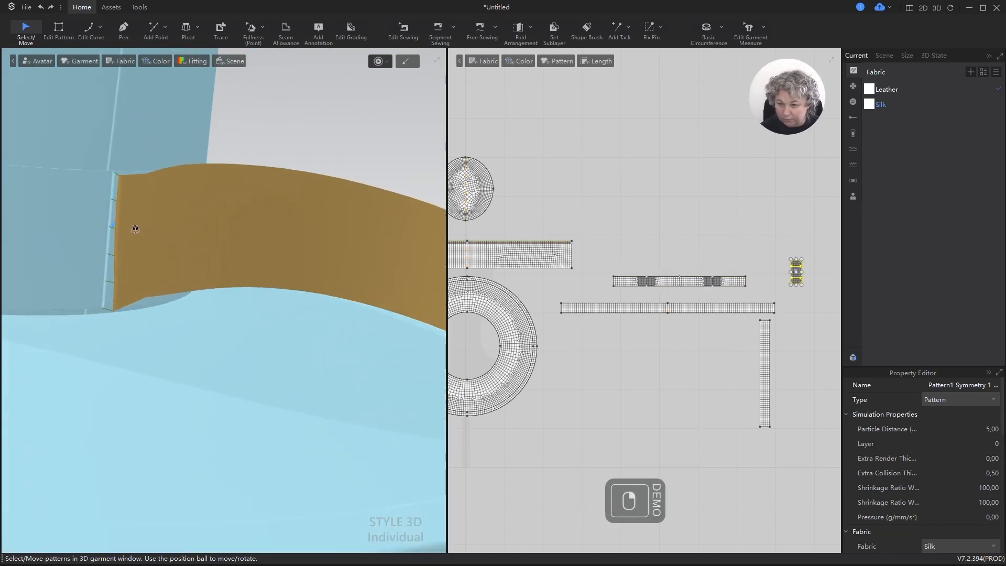
{"action": "right_click_drag", "start_coordinate": [133, 225], "coordinate": [143, 255]}
{"action": "left_click", "coordinate": [138, 278]}
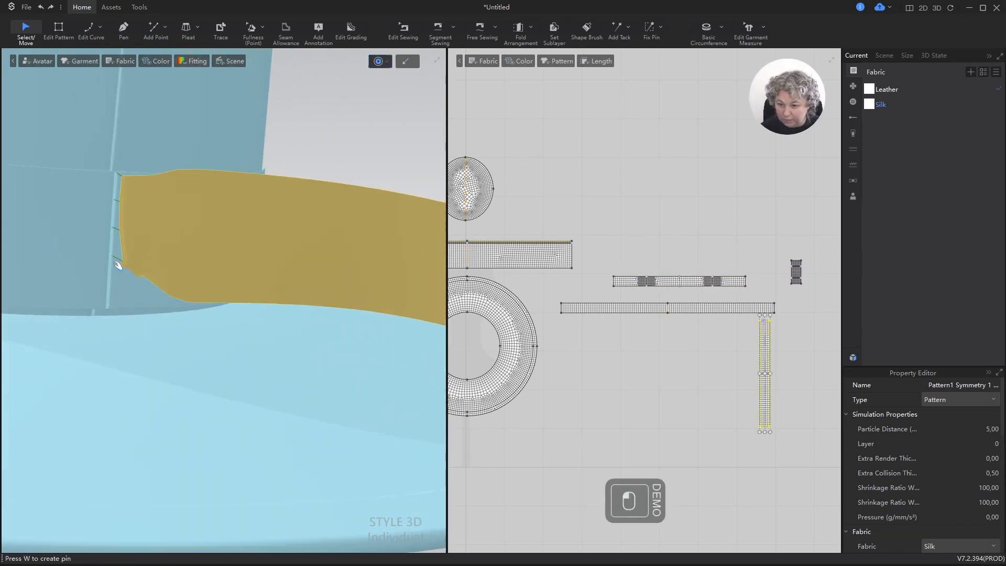
{"action": "left_click_drag", "start_coordinate": [129, 280], "coordinate": [197, 309]}
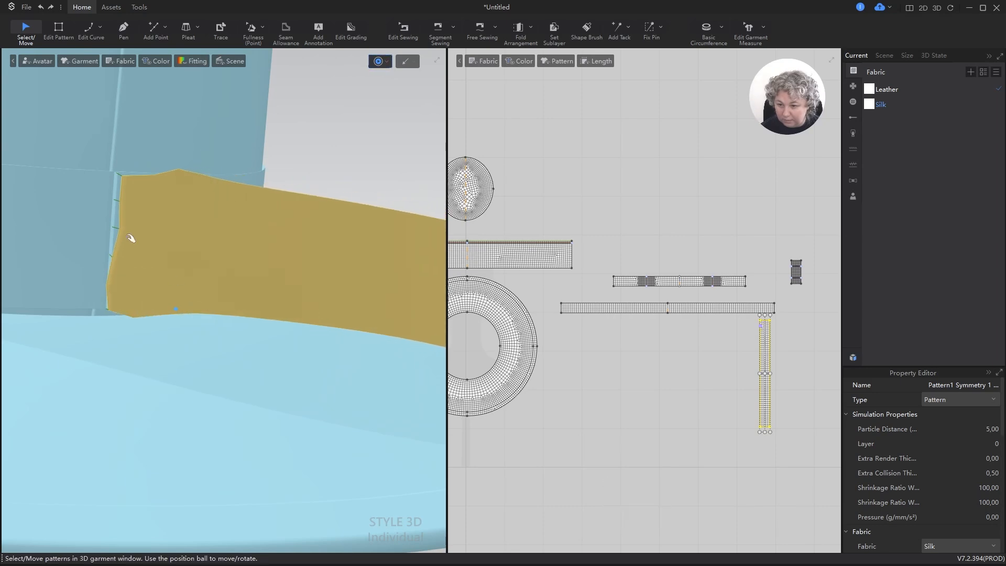
{"action": "left_click_drag", "start_coordinate": [128, 236], "coordinate": [115, 227]}
{"action": "right_click_drag", "start_coordinate": [123, 198], "coordinate": [92, 205]}
{"action": "left_click_drag", "start_coordinate": [202, 188], "coordinate": [228, 202]}
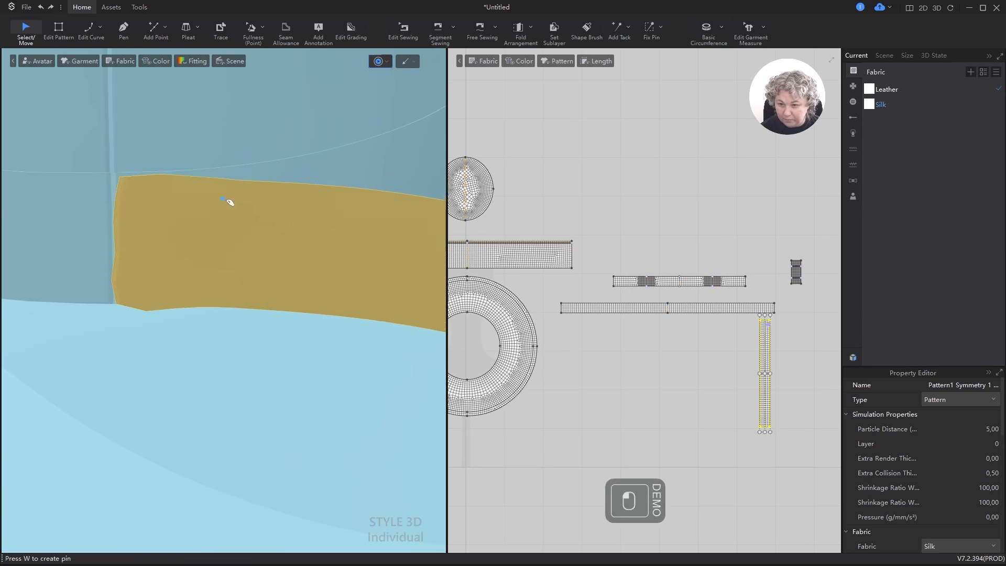
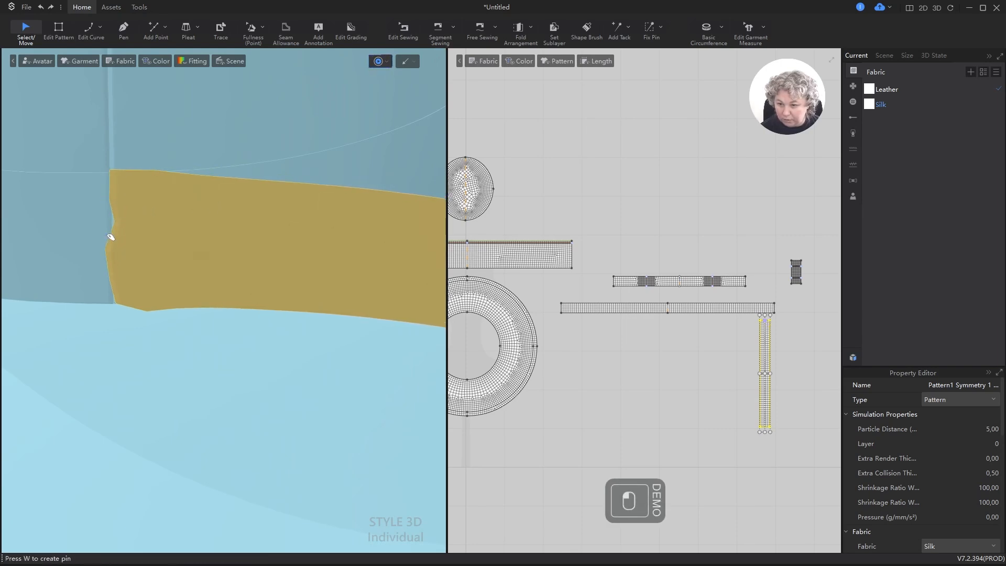
{"action": "left_click_drag", "start_coordinate": [110, 236], "coordinate": [111, 221]}
{"action": "scroll", "coordinate": [108, 223], "scroll_direction": "down", "scroll_amount": 6}
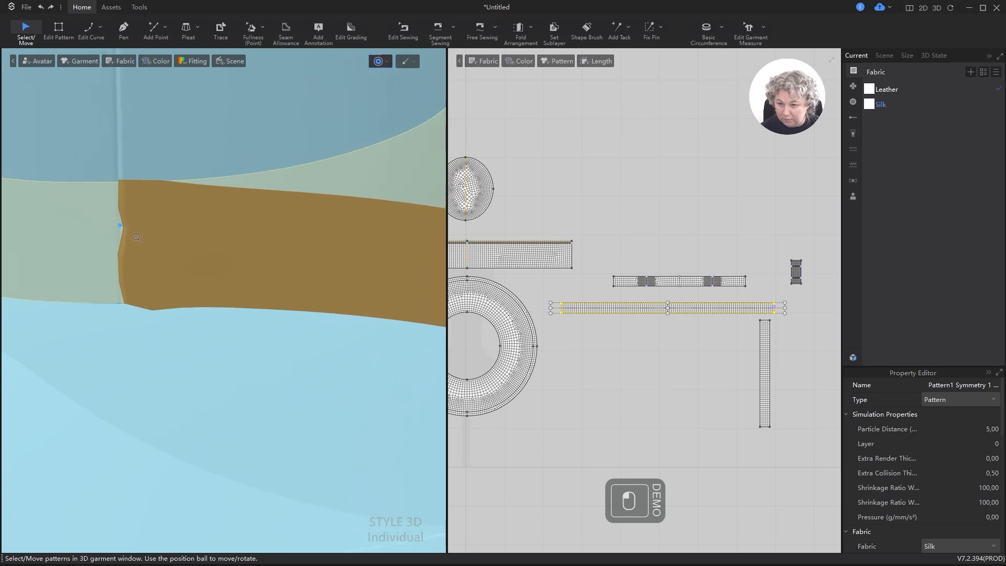
{"action": "left_click_drag", "start_coordinate": [185, 302], "coordinate": [202, 298]}
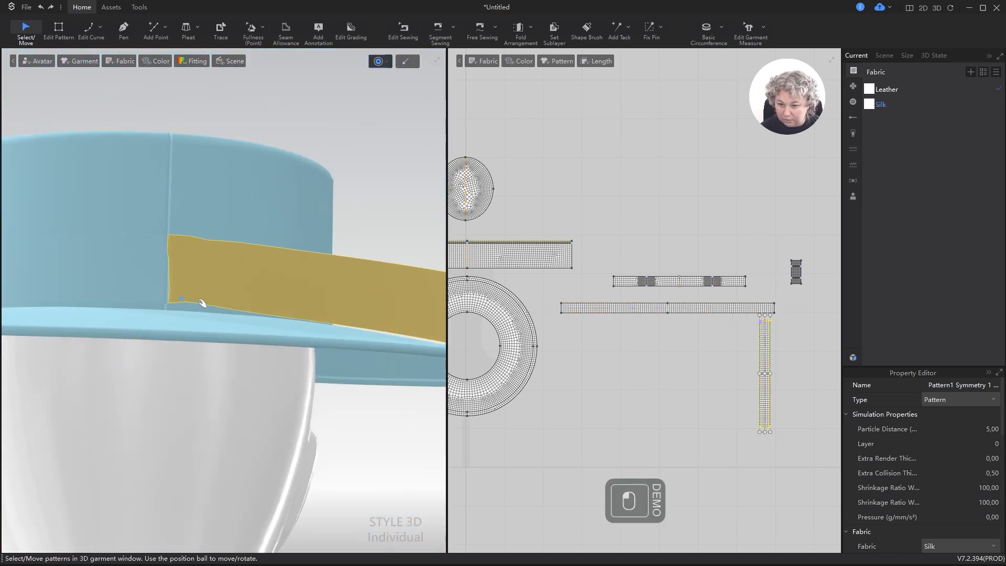
{"action": "right_click_drag", "start_coordinate": [190, 306], "coordinate": [217, 246]}
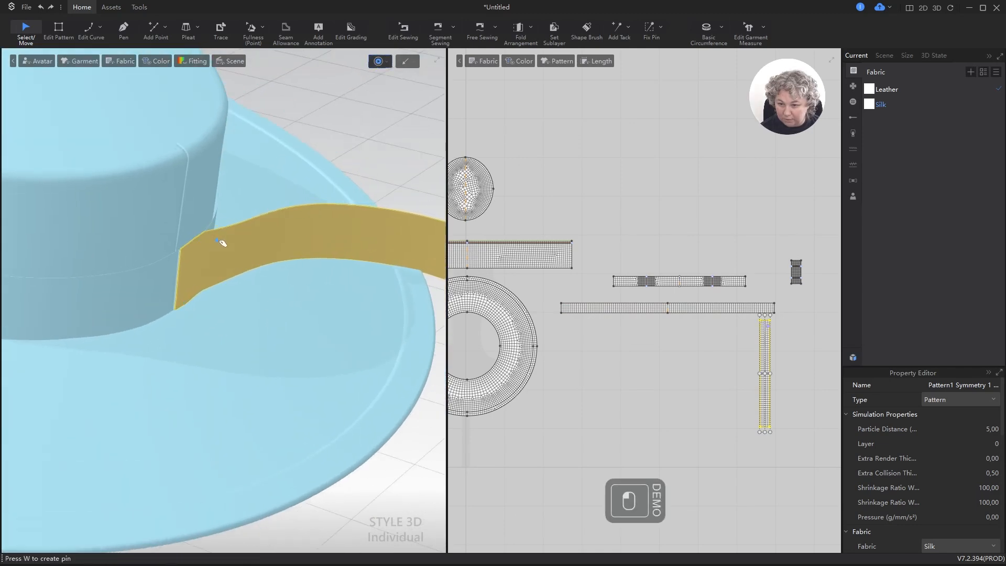
Unfreeze the hidden bow knot from its 2D pattern.
{"action": "left_click", "coordinate": [798, 269]}
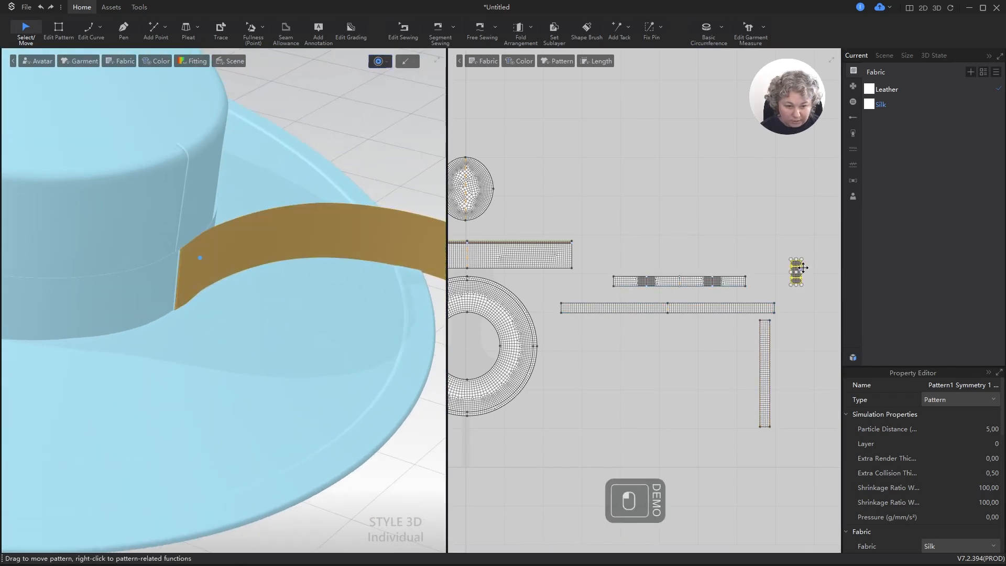
{"action": "key", "text": "ctrl+k"}
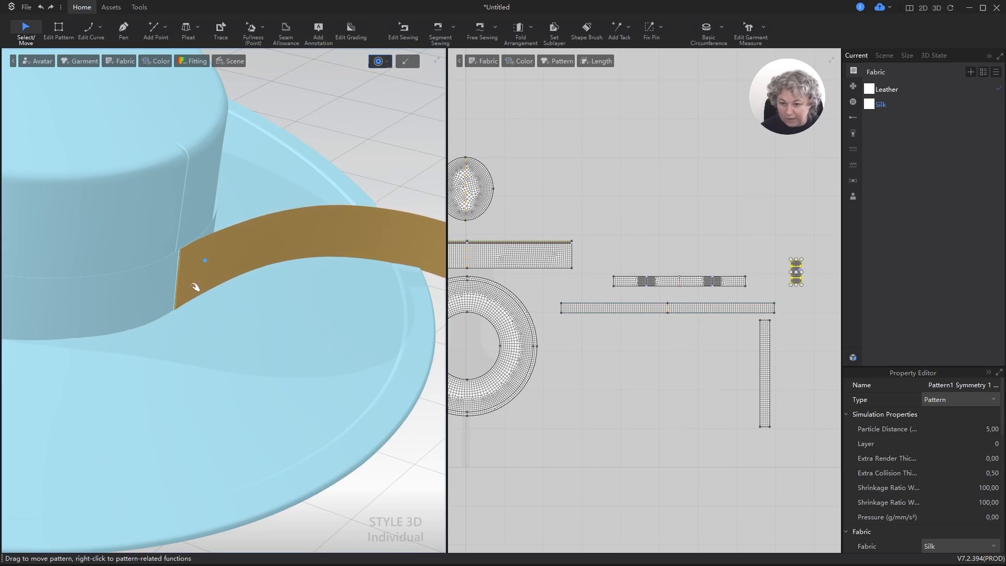
{"action": "right_click_drag", "start_coordinate": [195, 285], "coordinate": [237, 295]}
{"action": "scroll", "coordinate": [245, 303], "scroll_direction": "up", "scroll_amount": 4}
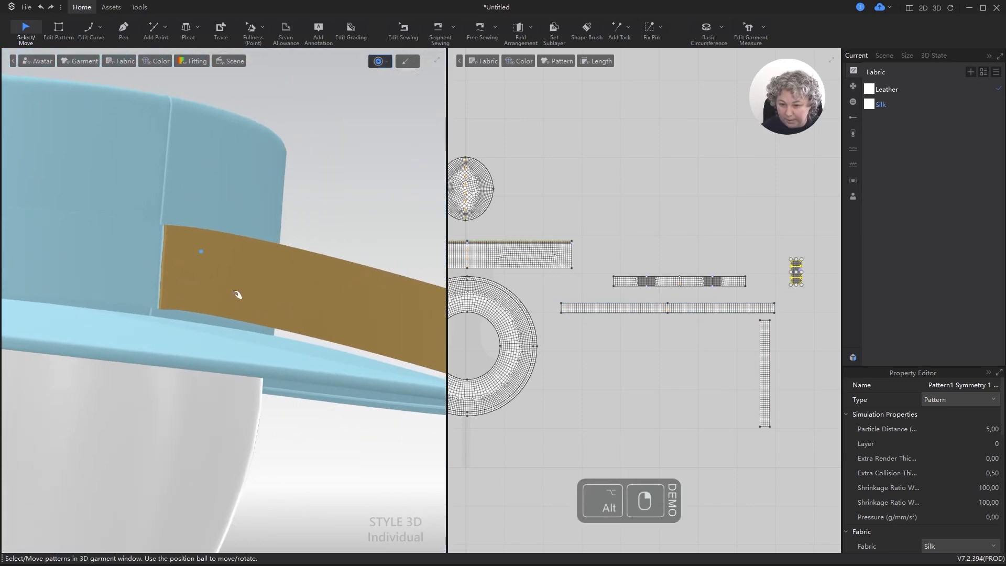
Unhide the bow and the bow knot in 3D so every ribbon piece is shown with the tail.
{"action": "left_click", "coordinate": [197, 305]}
{"action": "key", "text": "shift+q"}
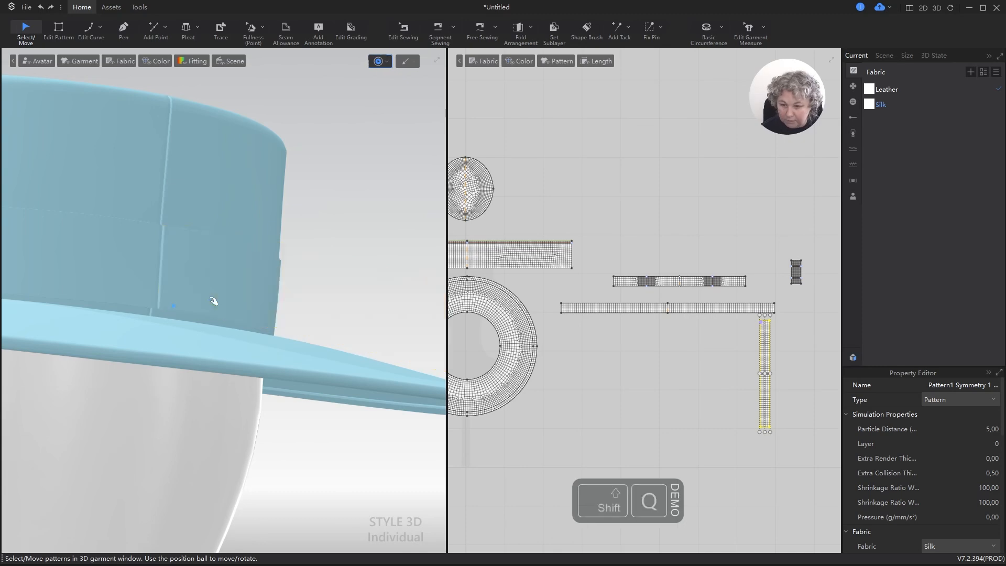
{"action": "key", "text": "shift+q"}
{"action": "key", "text": "shift+c"}
{"action": "scroll", "coordinate": [220, 295], "scroll_direction": "down", "scroll_amount": 3}
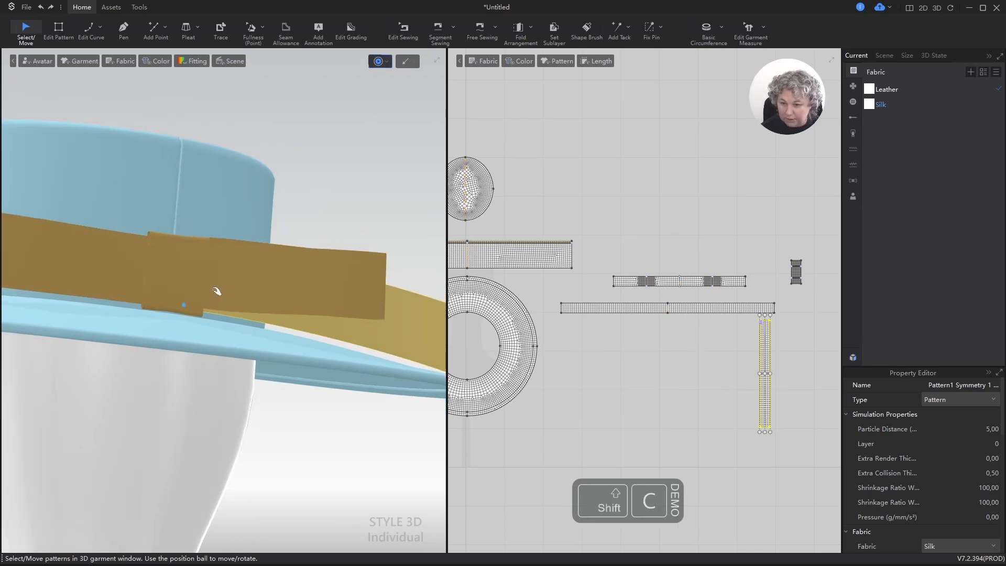
{"action": "left_click_drag", "start_coordinate": [218, 290], "coordinate": [203, 328], "text": "alt"}
Simulate and pull on the bow loop and knot to adjust how they sit over the tail.
{"action": "left_click", "coordinate": [262, 288]}
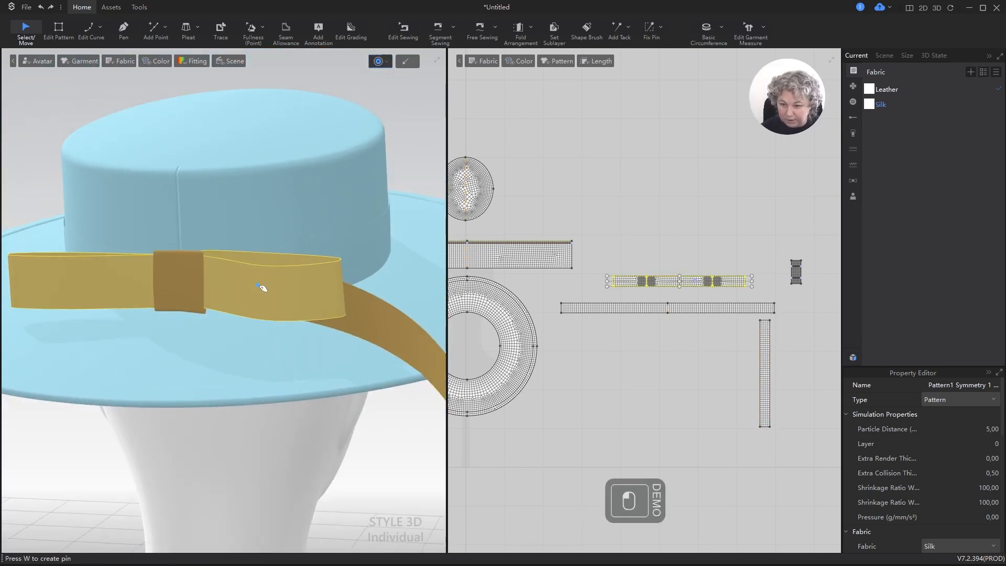
{"action": "right_click_drag", "start_coordinate": [275, 292], "coordinate": [194, 335]}
{"action": "scroll", "coordinate": [241, 247], "scroll_direction": "up", "scroll_amount": 5}
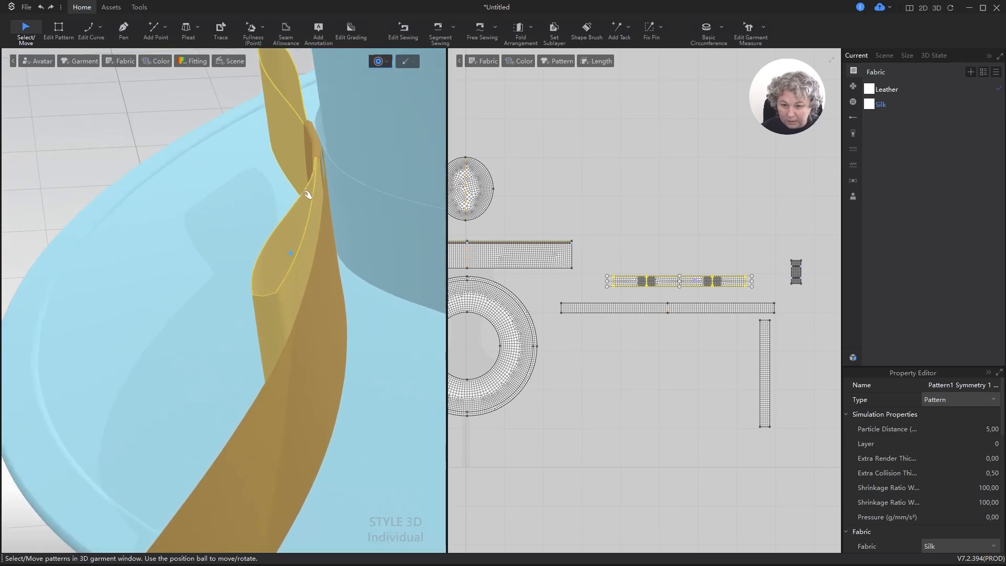
{"action": "left_click", "coordinate": [318, 177]}
{"action": "right_click_drag", "start_coordinate": [322, 206], "coordinate": [346, 167]}
{"action": "left_click_drag", "start_coordinate": [337, 157], "coordinate": [288, 211]}
{"action": "scroll", "coordinate": [346, 157], "scroll_direction": "up", "scroll_amount": 1}
{"action": "scroll", "coordinate": [381, 159], "scroll_direction": "up", "scroll_amount": 3}
Switch the sublayer order between the bow knot and the hanging tail.
{"action": "left_click", "coordinate": [554, 32]}
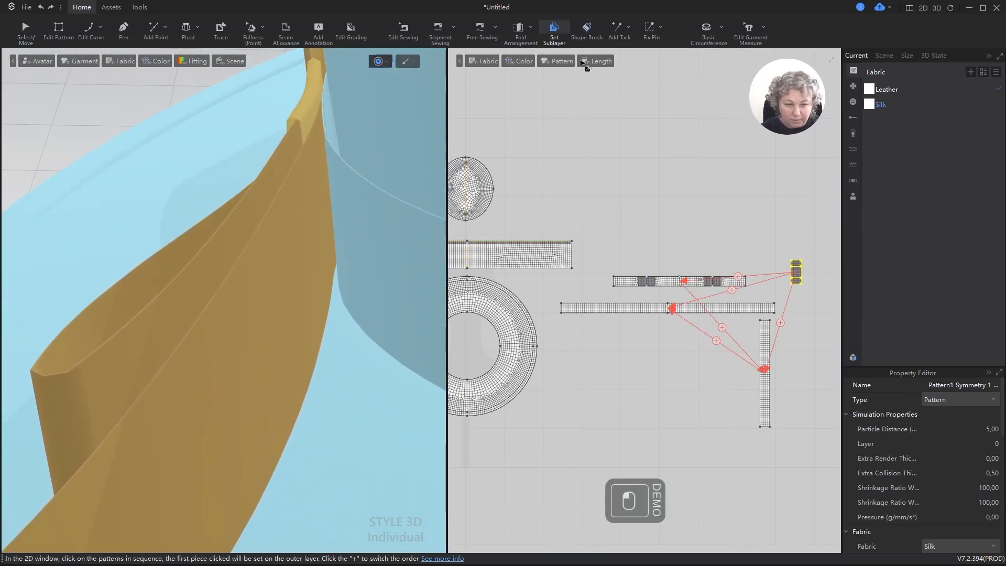
{"action": "left_click", "coordinate": [781, 323]}
{"action": "scroll", "coordinate": [361, 232], "scroll_direction": "up", "scroll_amount": 3}
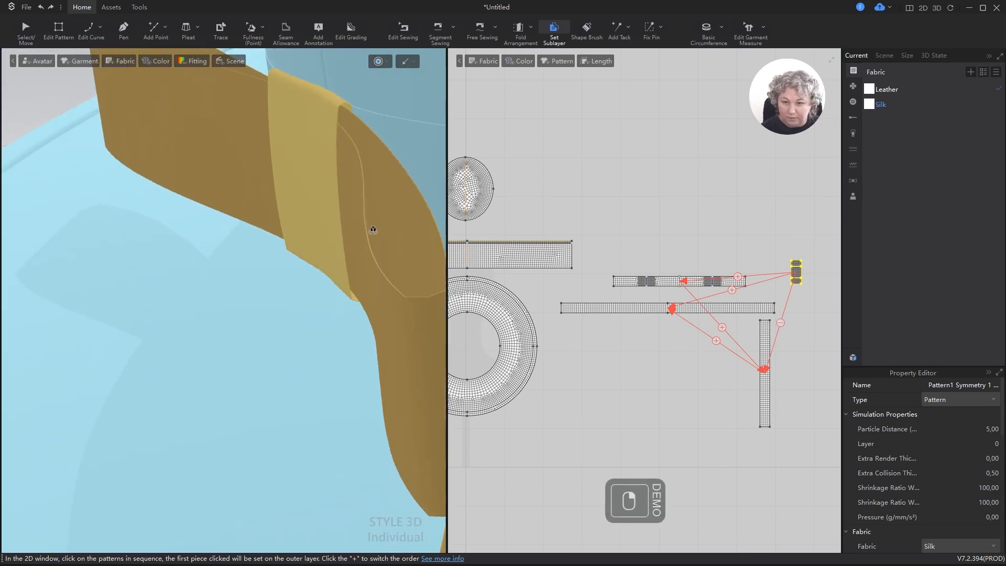
{"action": "scroll", "coordinate": [316, 222], "scroll_direction": "down", "scroll_amount": 3}
{"action": "right_click_drag", "start_coordinate": [373, 229], "coordinate": [341, 229]}
{"action": "scroll", "coordinate": [344, 264], "scroll_direction": "down", "scroll_amount": 4}
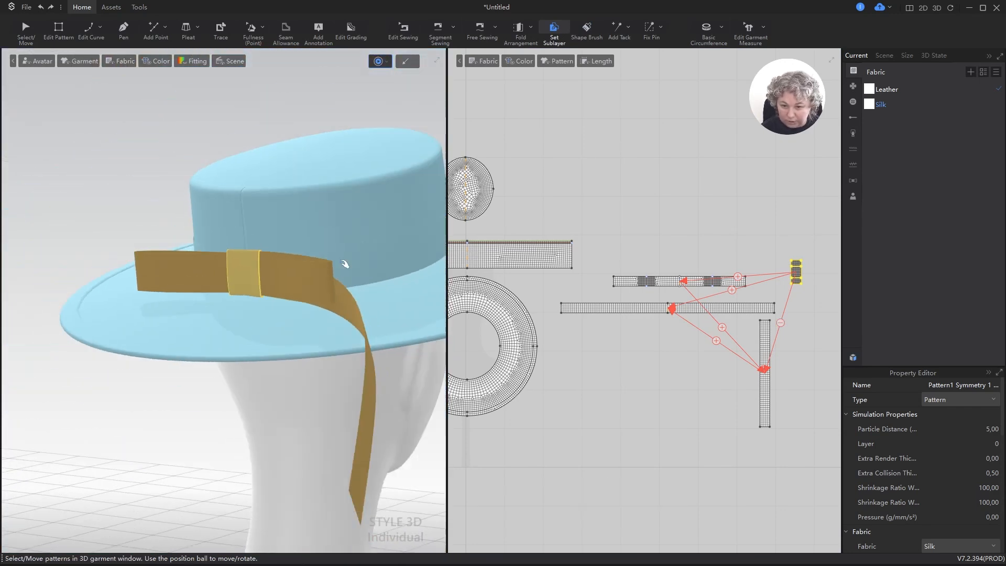
{"action": "right_click_drag", "start_coordinate": [344, 264], "coordinate": [258, 367]}
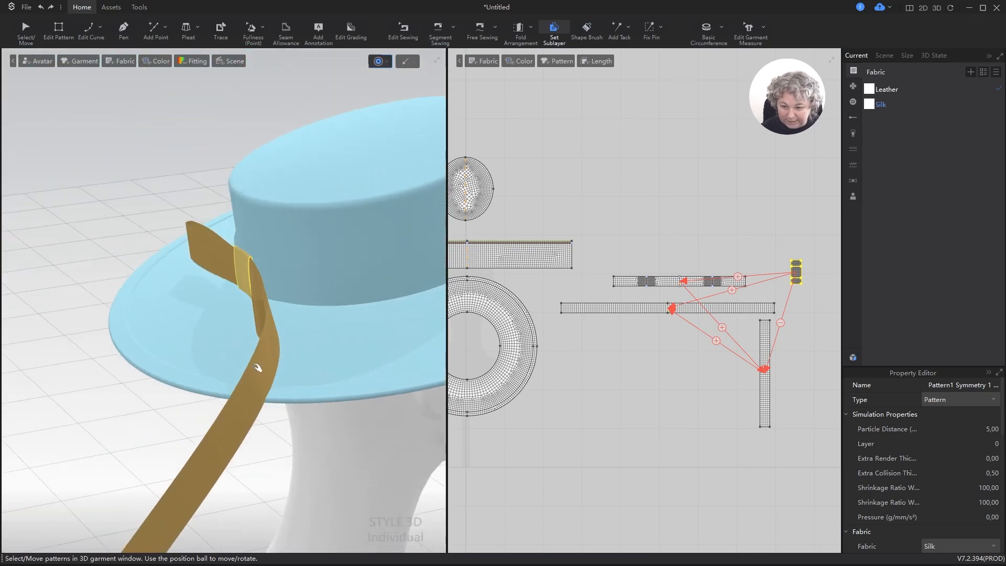
Try to harden the hanging tail.
{"action": "key", "text": "q"}
{"action": "left_click", "coordinate": [264, 369]}
{"action": "key", "text": "ctrl+h"}
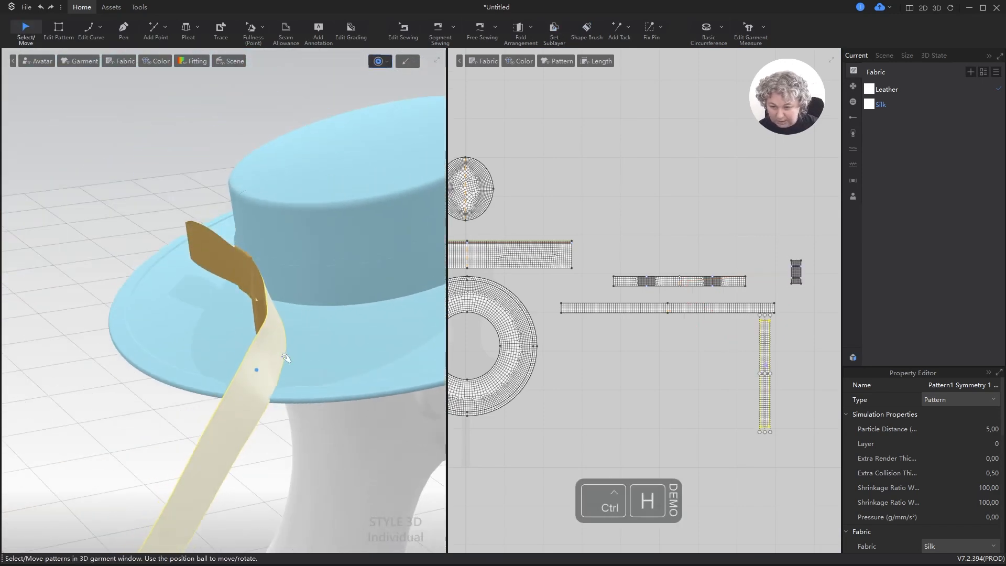
{"action": "key", "text": "ctrl+z"}
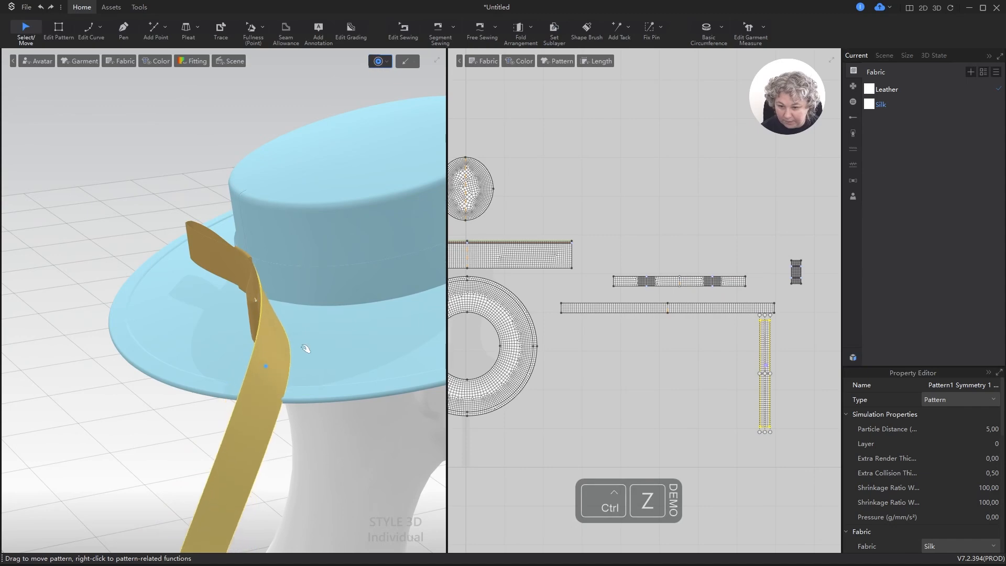
Pull the hanging tail around the bow loop and its free end outward beyond the brim during simulation.
{"action": "right_click_drag", "start_coordinate": [306, 352], "coordinate": [258, 386]}
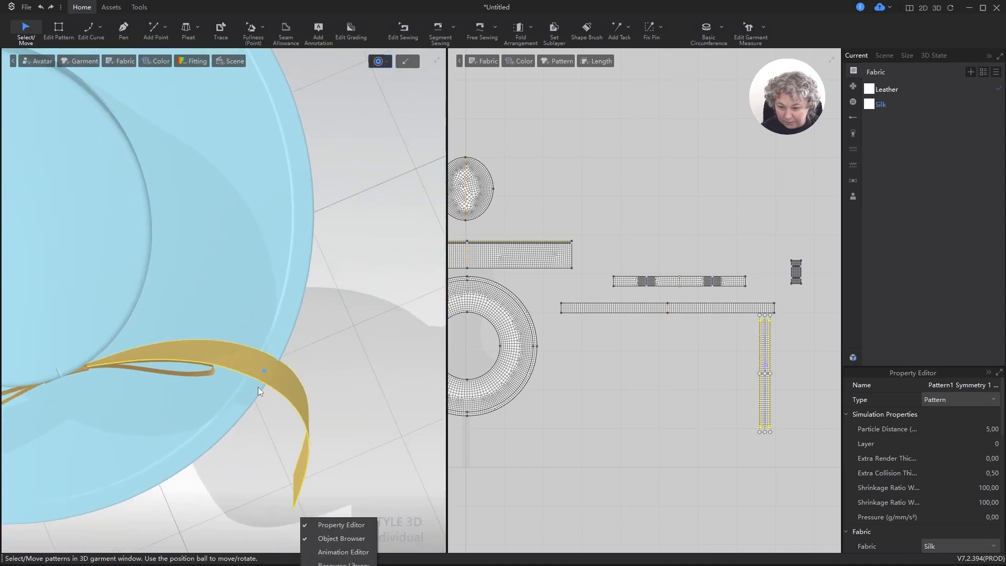
{"action": "left_click_drag", "start_coordinate": [265, 376], "coordinate": [322, 354]}
{"action": "right_click_drag", "start_coordinate": [292, 387], "coordinate": [346, 347]}
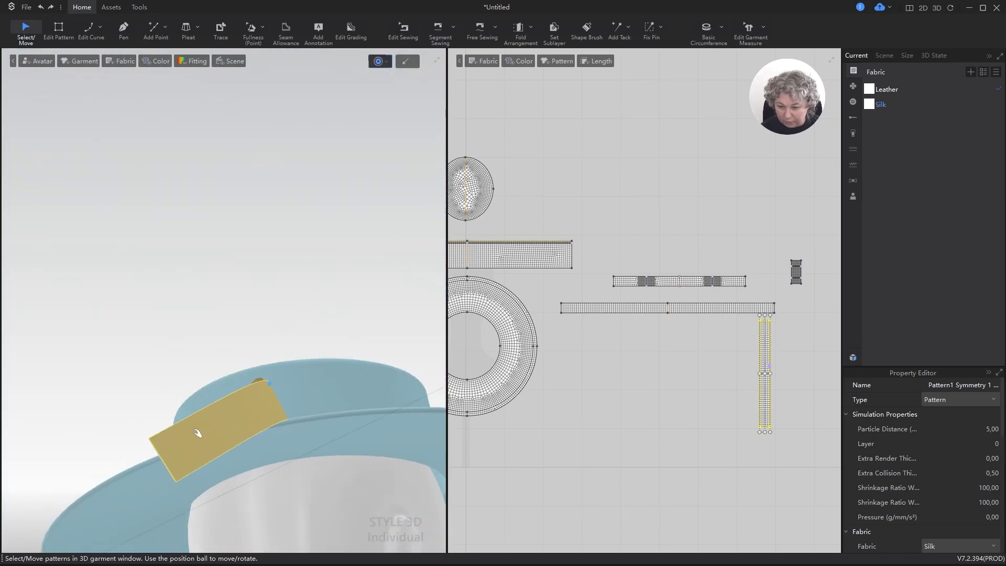
{"action": "left_click_drag", "start_coordinate": [197, 431], "coordinate": [428, 354]}
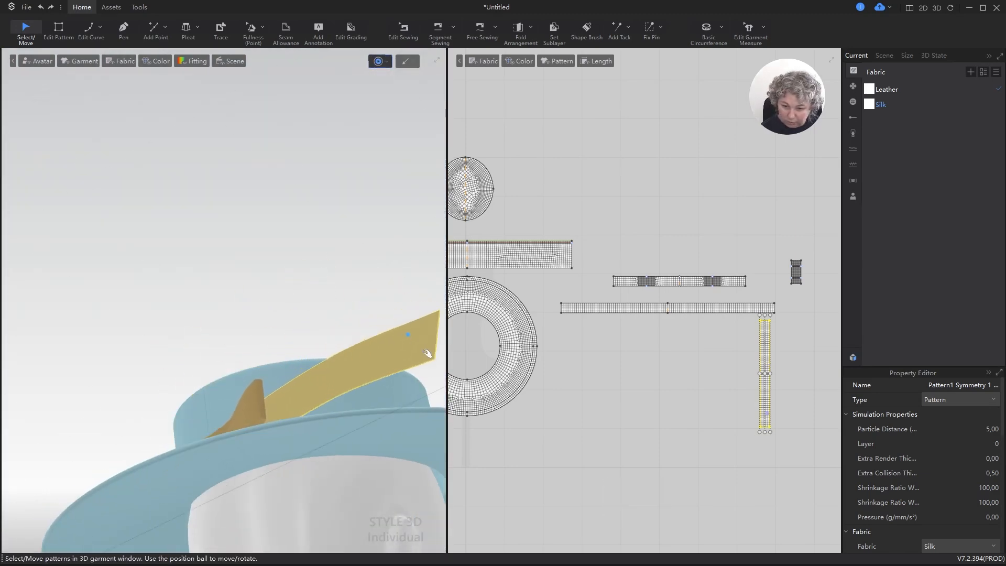
{"action": "right_click_drag", "start_coordinate": [429, 355], "coordinate": [425, 332]}
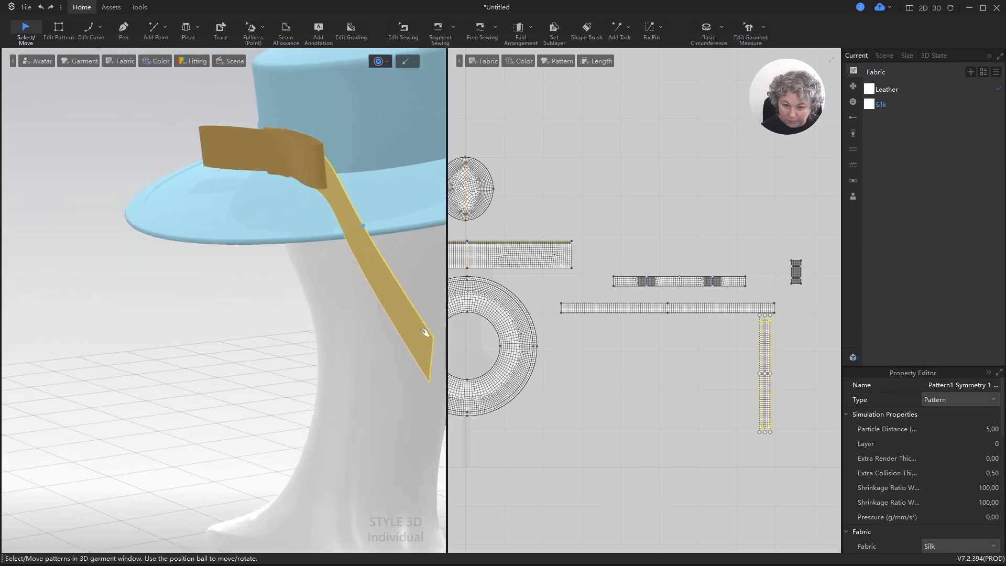
Harden the hanging tail and pull it into shape beneath the bow loop and over the brim during simulation.
{"action": "key", "text": "ctrl+h"}
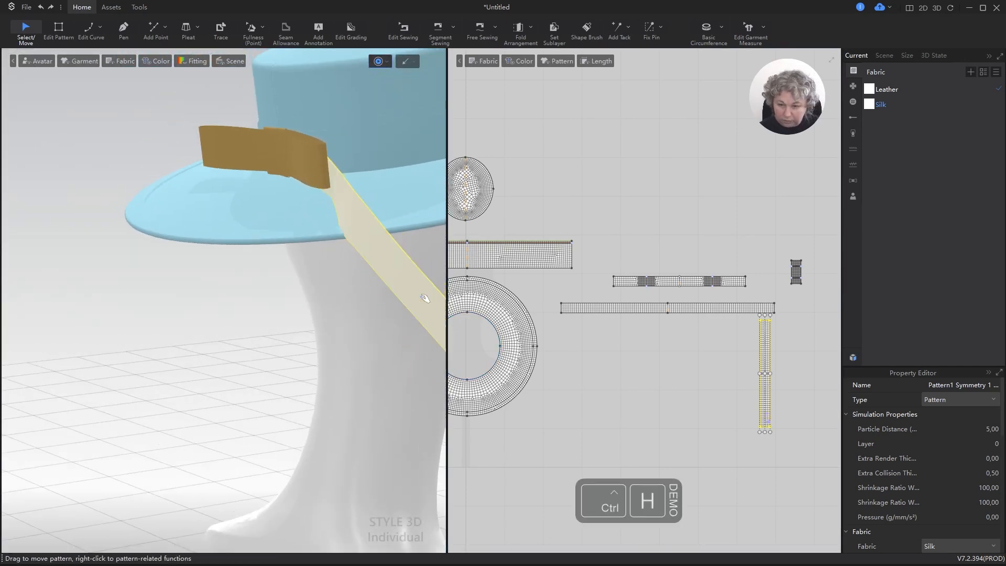
{"action": "right_click_drag", "start_coordinate": [321, 258], "coordinate": [416, 272]}
{"action": "left_click_drag", "start_coordinate": [268, 224], "coordinate": [262, 237]}
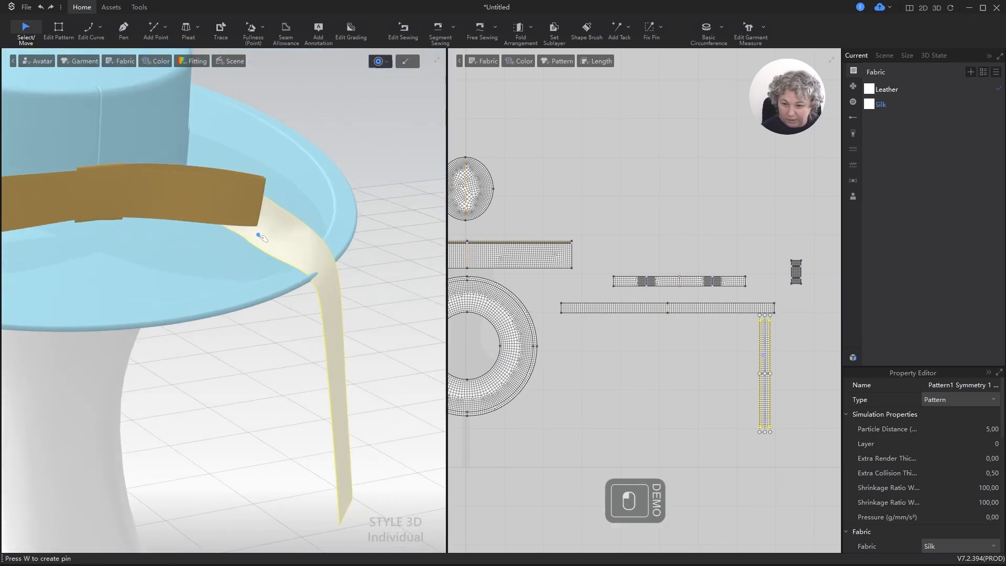
{"action": "right_click_drag", "start_coordinate": [262, 238], "coordinate": [320, 238]}
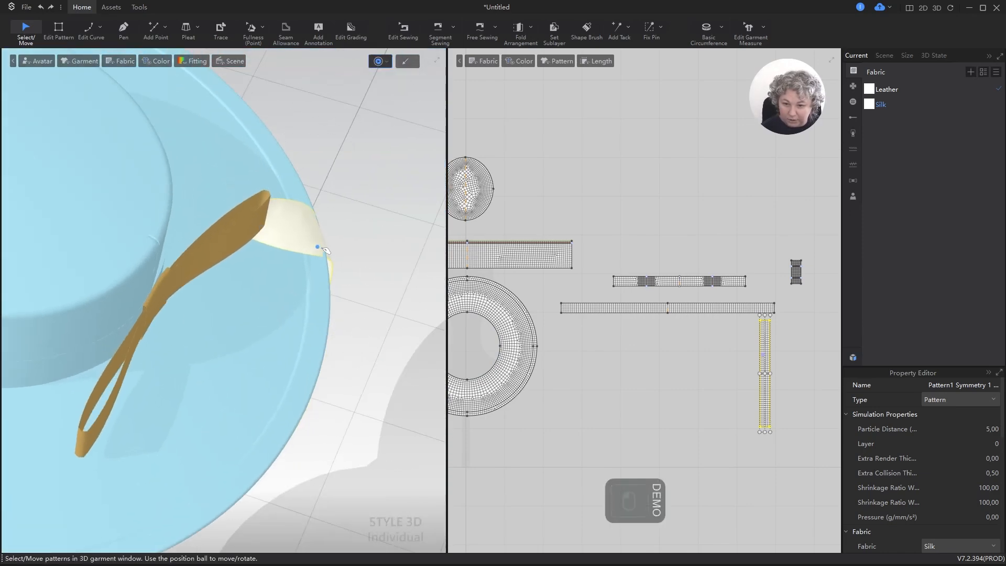
{"action": "left_click_drag", "start_coordinate": [325, 250], "coordinate": [328, 286]}
{"action": "left_click_drag", "start_coordinate": [276, 238], "coordinate": [227, 168]}
Stop the simulation and freeze the bow.
{"action": "right_click_drag", "start_coordinate": [344, 218], "coordinate": [150, 209]}
{"action": "key", "text": "space"}
{"action": "left_click", "coordinate": [163, 211]}
{"action": "key", "text": "ctrl+k"}
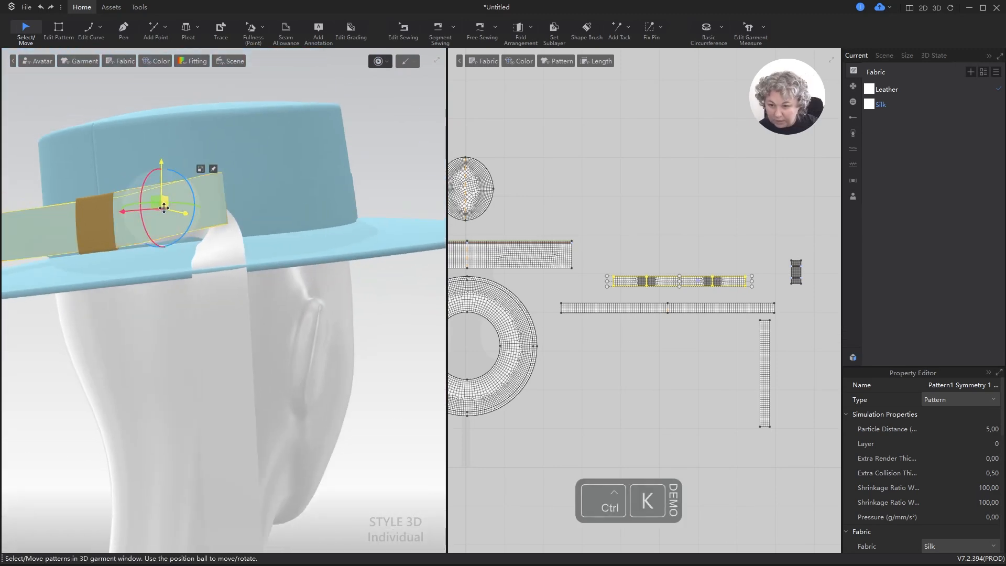
Simulate and pull the hardened tail out from behind the frozen bow so it drapes over the brim's edge.
{"action": "scroll", "coordinate": [247, 215], "scroll_direction": "up", "scroll_amount": 3}
{"action": "right_click_drag", "start_coordinate": [216, 253], "coordinate": [31, 286]}
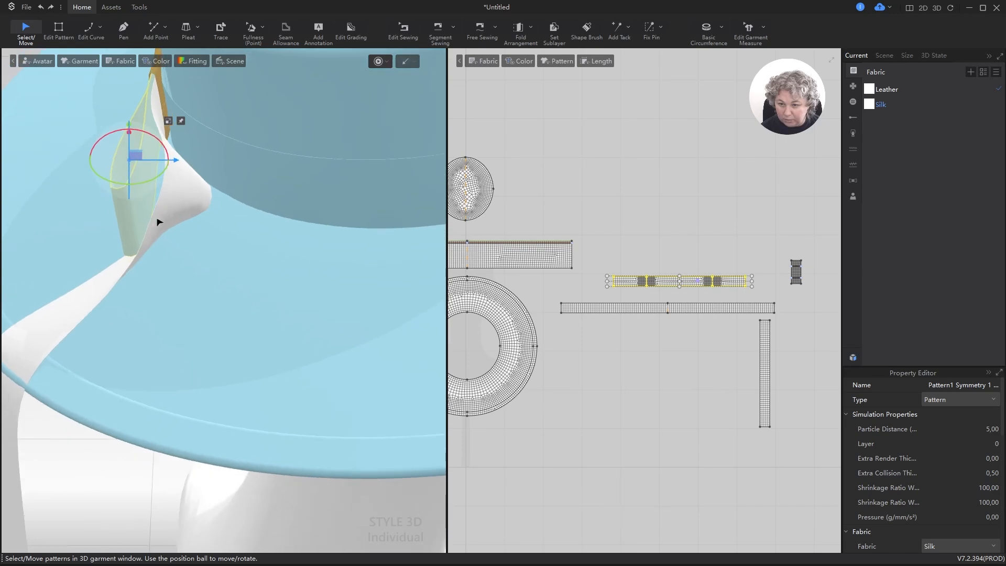
{"action": "left_click", "coordinate": [204, 201]}
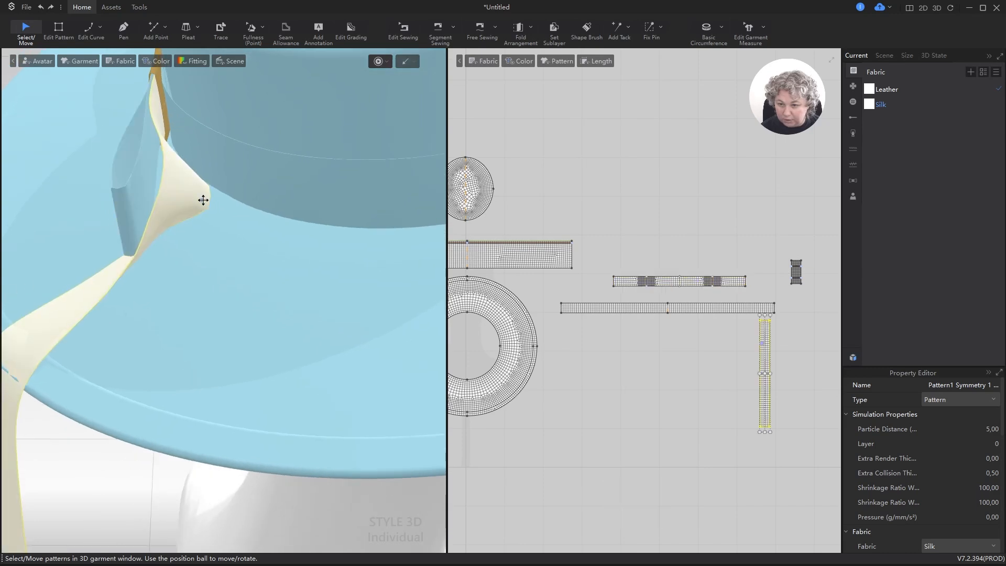
{"action": "right_click_drag", "start_coordinate": [203, 201], "coordinate": [233, 197]}
{"action": "key", "text": "space"}
{"action": "left_click_drag", "start_coordinate": [153, 262], "coordinate": [3, 246]}
{"action": "key", "text": "space"}
{"action": "right_click_drag", "start_coordinate": [67, 320], "coordinate": [137, 353]}
{"action": "key", "text": "space"}
{"action": "left_click_drag", "start_coordinate": [126, 405], "coordinate": [135, 398]}
{"action": "right_click_drag", "start_coordinate": [136, 398], "coordinate": [220, 309]}
{"action": "left_click_drag", "start_coordinate": [121, 375], "coordinate": [151, 345]}
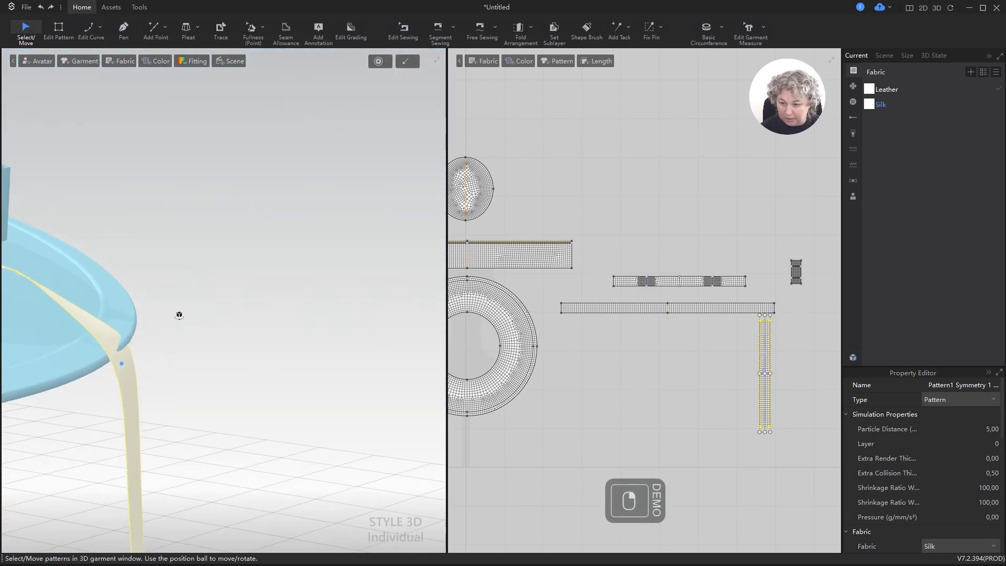
Set the extra collision thickness of the brim's outer edge strip to 2.50.
{"action": "scroll", "coordinate": [162, 319], "scroll_direction": "up", "scroll_amount": 3}
{"action": "left_click", "coordinate": [203, 288]}
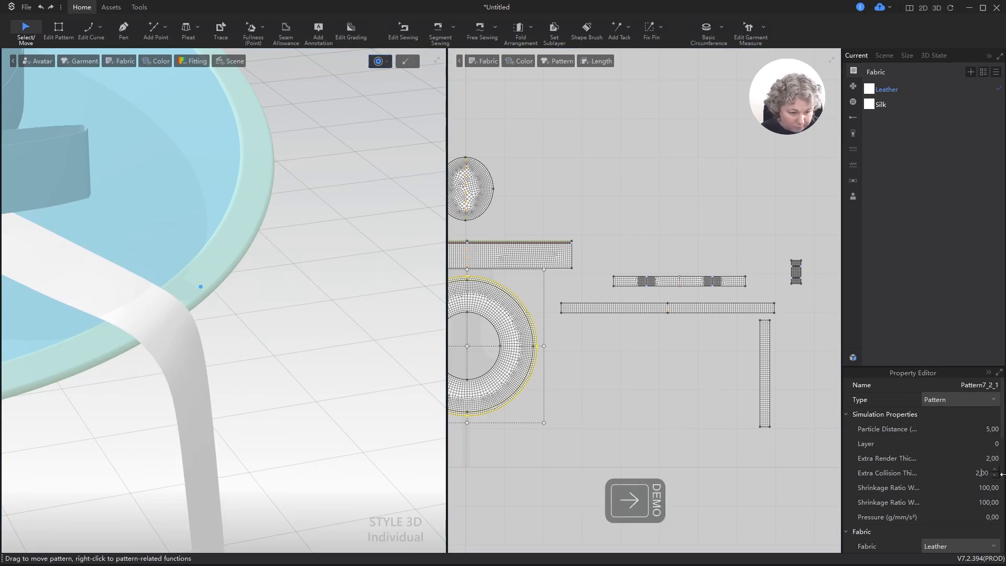
{"action": "key", "text": "shift+Right"}
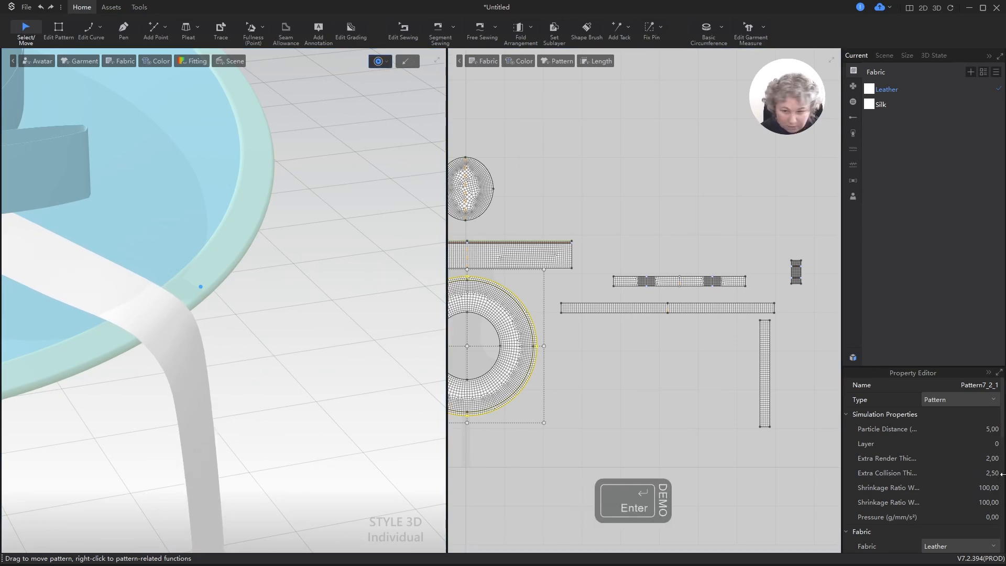
Pull the upper part of the tail across the brim beside the knot, and stop the simulation.
{"action": "scroll", "coordinate": [204, 277], "scroll_direction": "down", "scroll_amount": 5}
{"action": "right_click_drag", "start_coordinate": [262, 298], "coordinate": [183, 293], "text": "alt"}
{"action": "left_click", "coordinate": [184, 233]}
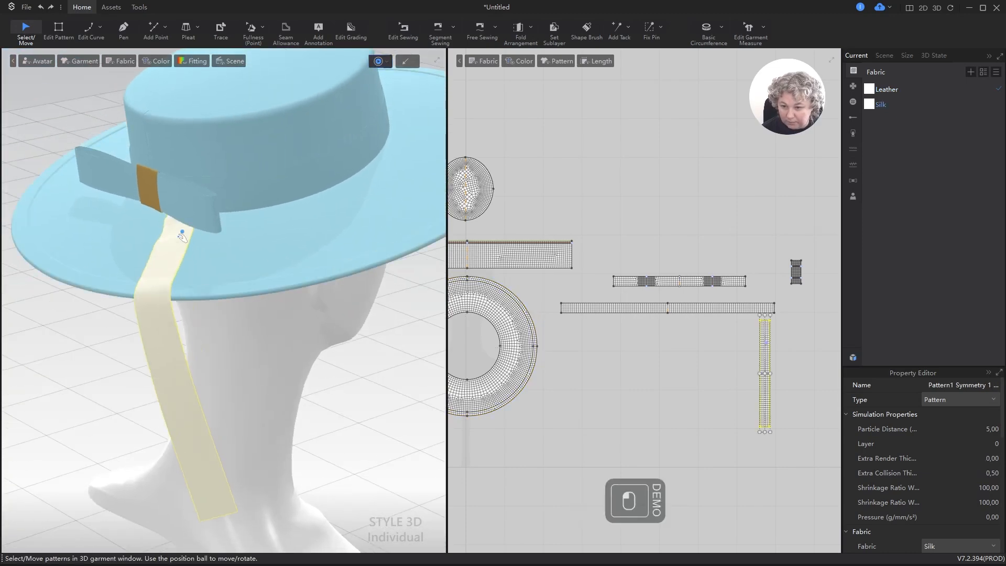
{"action": "left_click_drag", "start_coordinate": [178, 229], "coordinate": [169, 229]}
{"action": "right_click_drag", "start_coordinate": [210, 284], "coordinate": [315, 283]}
{"action": "left_click_drag", "start_coordinate": [164, 226], "coordinate": [227, 222]}
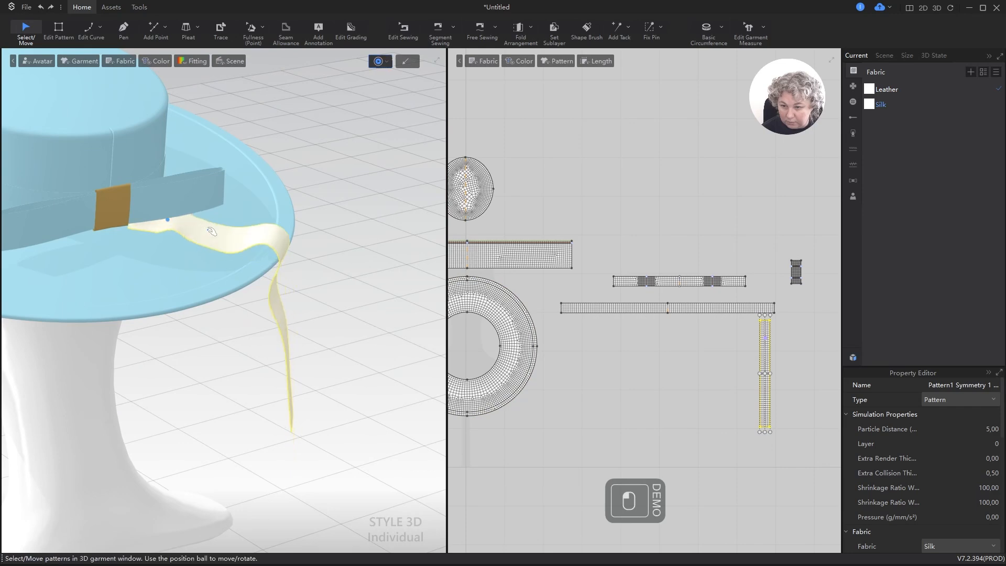
{"action": "key", "text": "space"}
Set the particle distance of the bow, the hat band and the tail to 3.00.
{"action": "scroll", "coordinate": [778, 336], "scroll_direction": "up", "scroll_amount": 4}
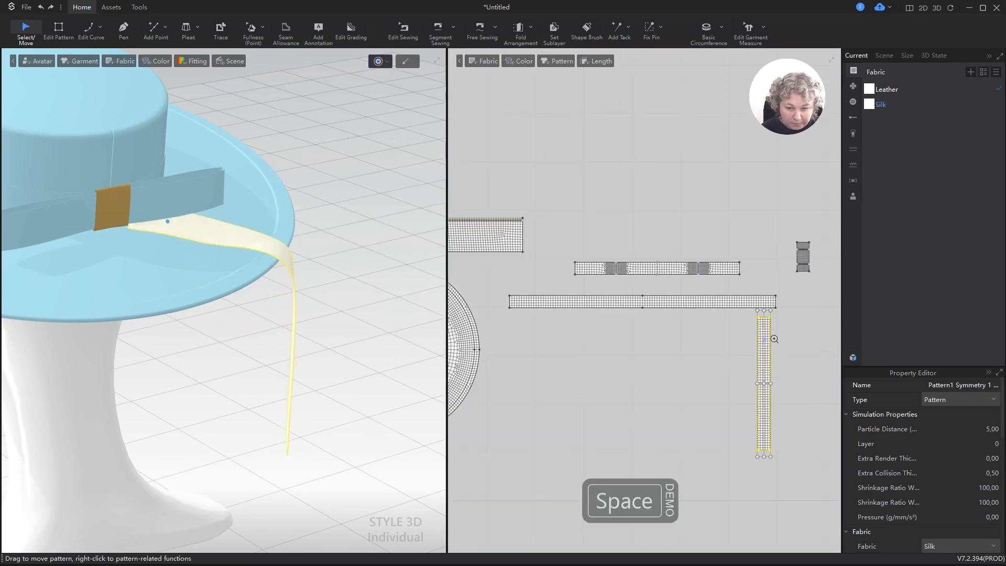
{"action": "scroll", "coordinate": [704, 314], "scroll_direction": "down", "scroll_amount": 5}
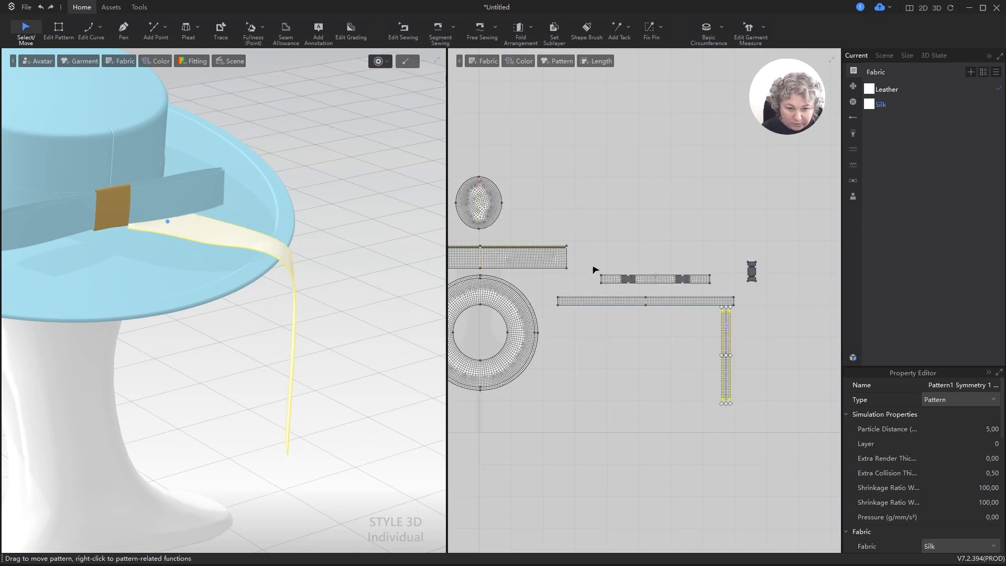
{"action": "left_click", "coordinate": [608, 274]}
{"action": "left_click", "coordinate": [645, 302], "text": "shift"}
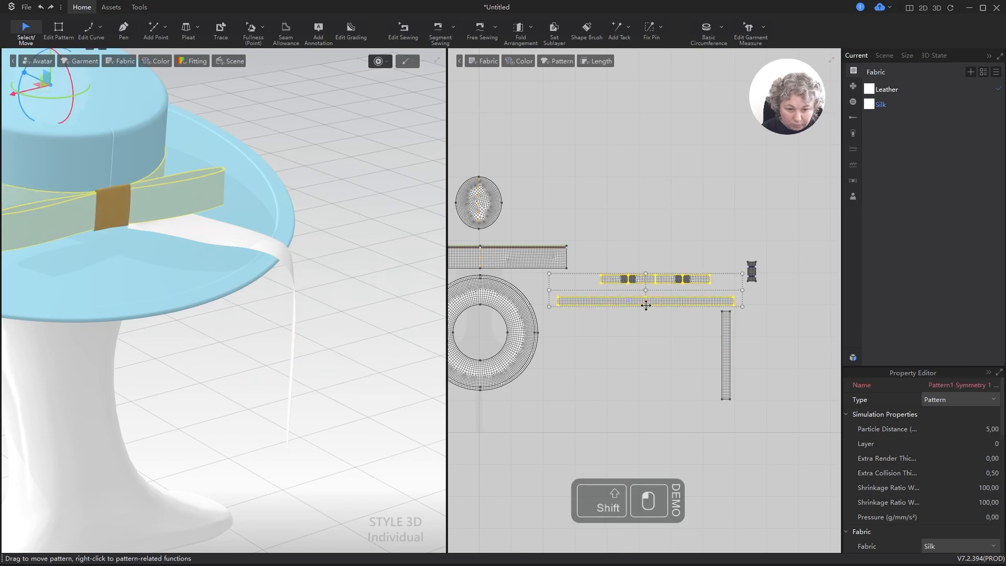
{"action": "left_click", "coordinate": [727, 334], "text": "shift"}
{"action": "left_click", "coordinate": [993, 429]}
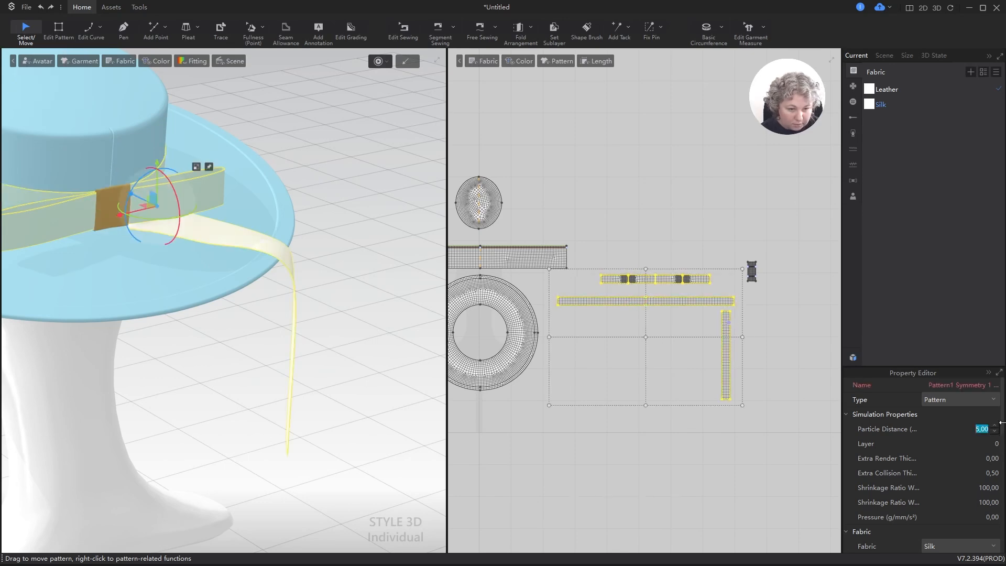
{"action": "type", "text": "2"}
{"action": "key", "text": "Return"}
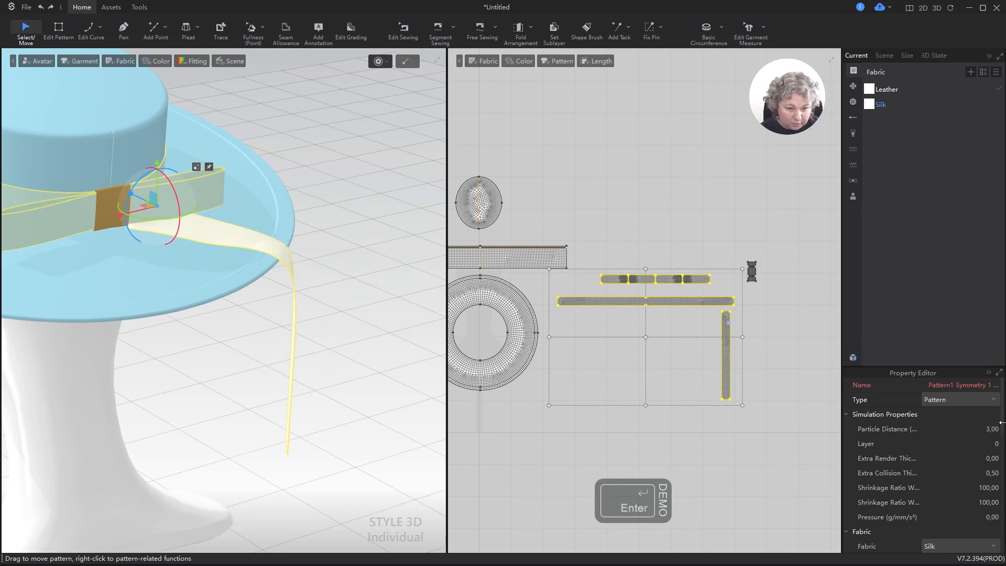
Simulate and pull the refined tail into a smooth drape over the brim, comparing it with the red velvet hat reference photo.
{"action": "scroll", "coordinate": [678, 358], "scroll_direction": "up", "scroll_amount": 5}
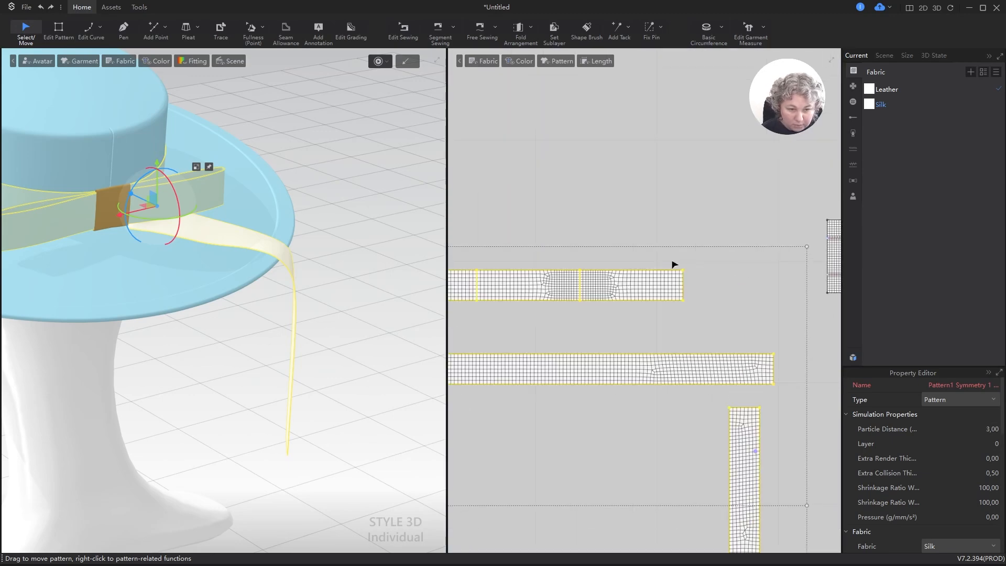
{"action": "key", "text": "space"}
{"action": "scroll", "coordinate": [282, 310], "scroll_direction": "up", "scroll_amount": 2}
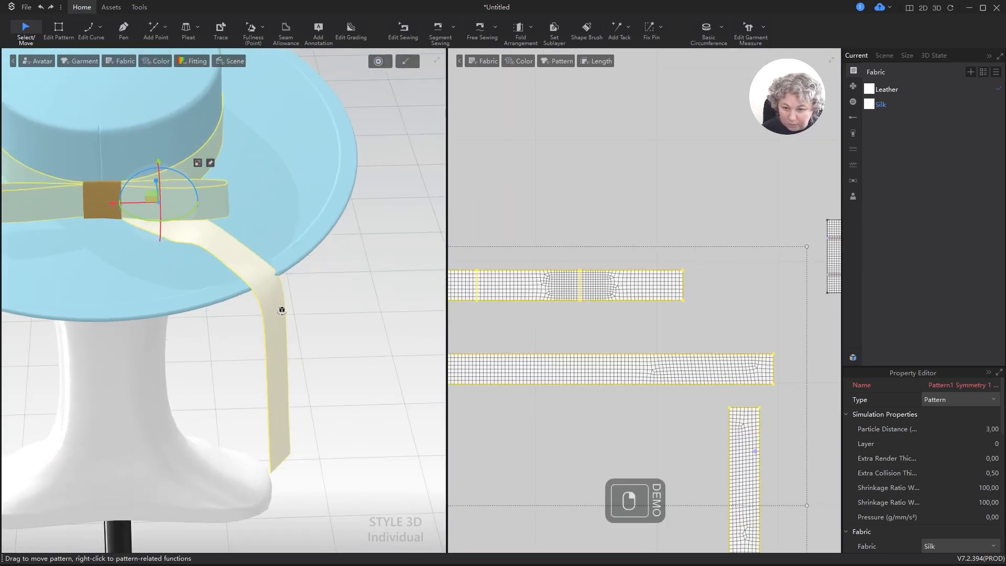
{"action": "right_click_drag", "start_coordinate": [282, 310], "coordinate": [270, 281]}
{"action": "mouse_move", "coordinate": [270, 281]}
{"action": "left_mouse_down"}
{"action": "mouse_move", "coordinate": [244, 270]}
{"action": "mouse_move", "coordinate": [266, 284]}
{"action": "left_mouse_up"}
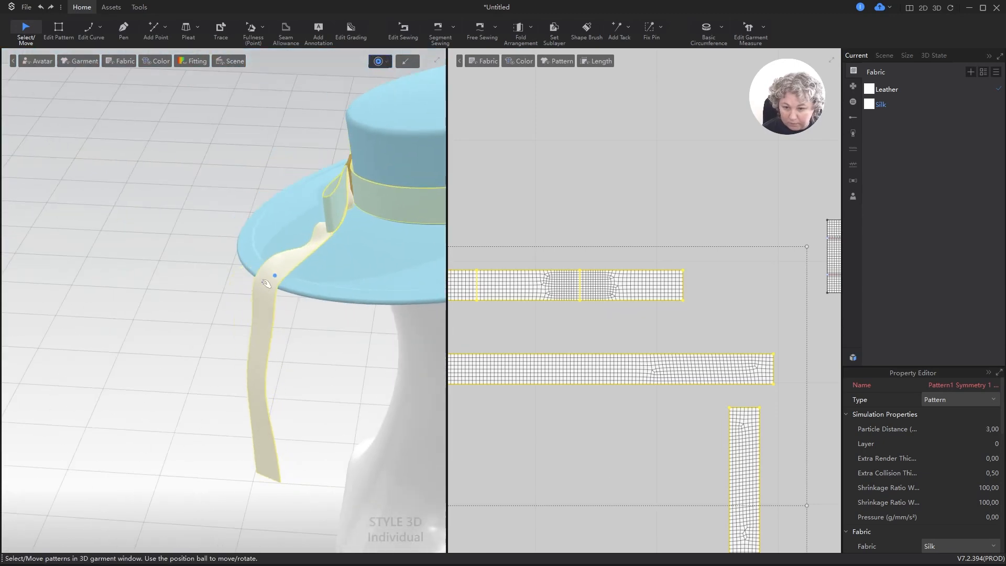
{"action": "key", "text": "alt+Tab"}
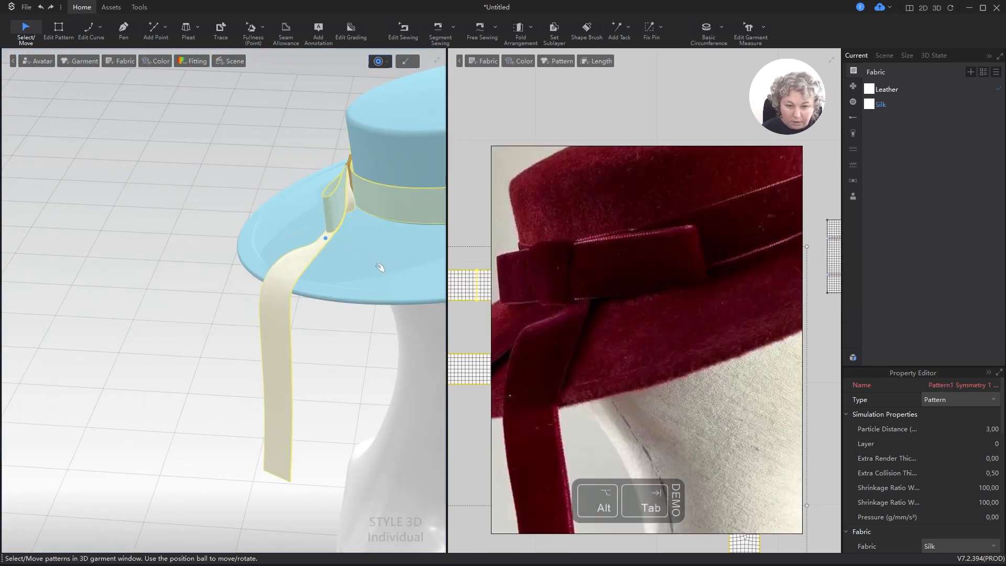
{"action": "key", "text": "alt+Tab"}
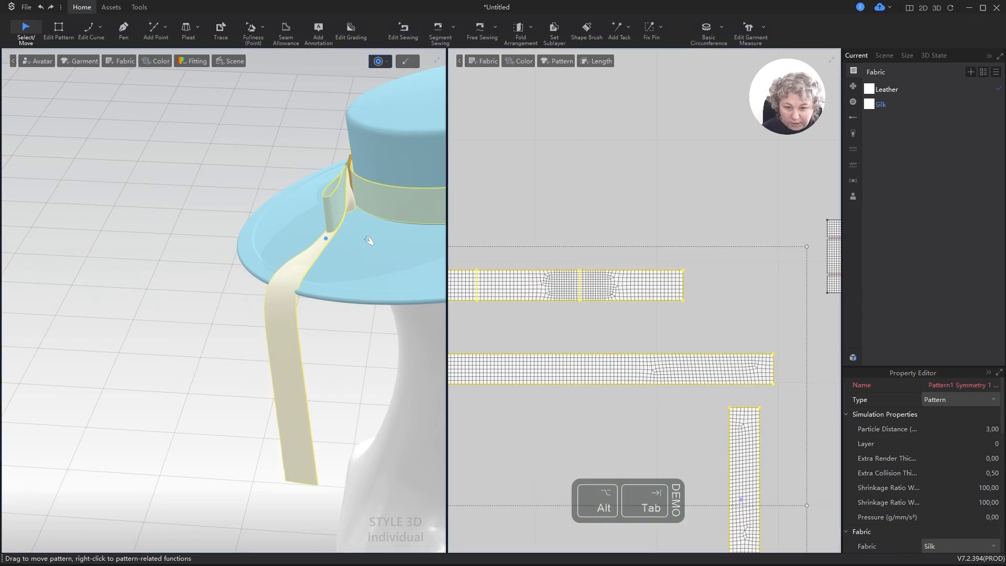
Pull the tail slightly back along the brim beside the bow while the simulation runs.
{"action": "right_click_drag", "start_coordinate": [350, 245], "coordinate": [469, 260]}
{"action": "mouse_move", "coordinate": [392, 249]}
{"action": "right_mouse_down"}
{"action": "mouse_move", "coordinate": [410, 276]}
{"action": "mouse_move", "coordinate": [392, 233]}
{"action": "right_mouse_up"}
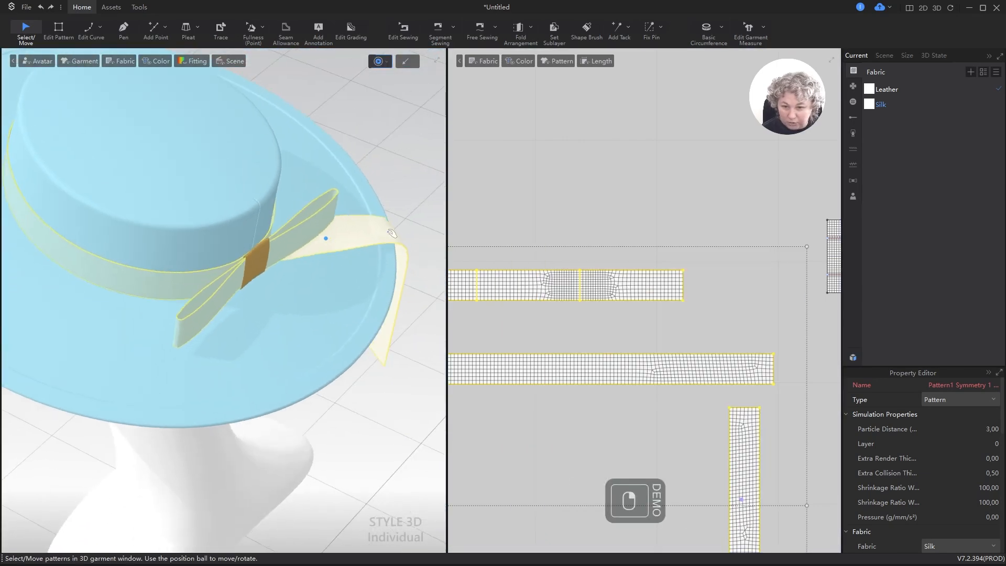
{"action": "left_click_drag", "start_coordinate": [396, 241], "coordinate": [379, 225]}
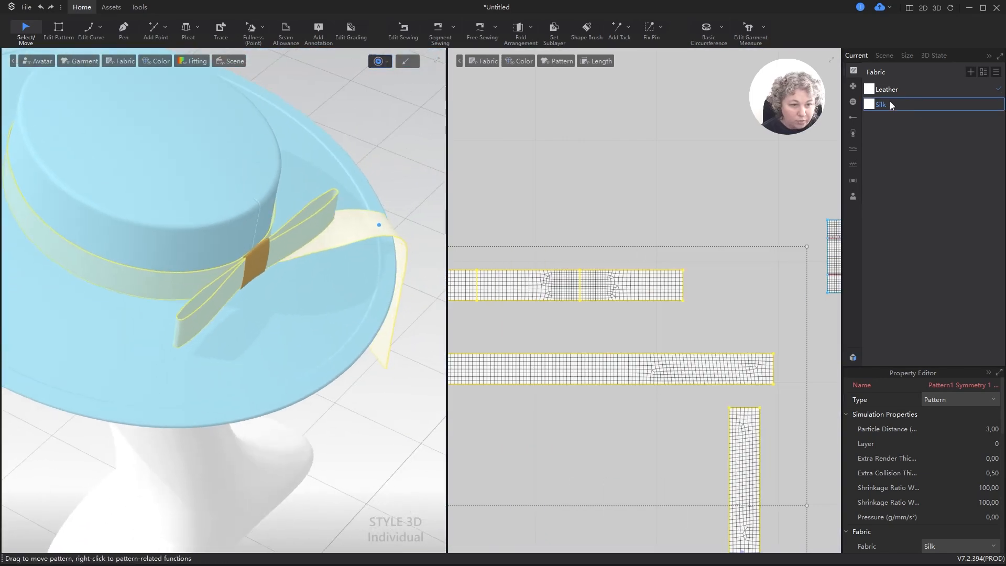
Set the Silk fabric's physical property preset to Micro_suede_187g from the Velvet group.
{"action": "double_click", "coordinate": [889, 104]}
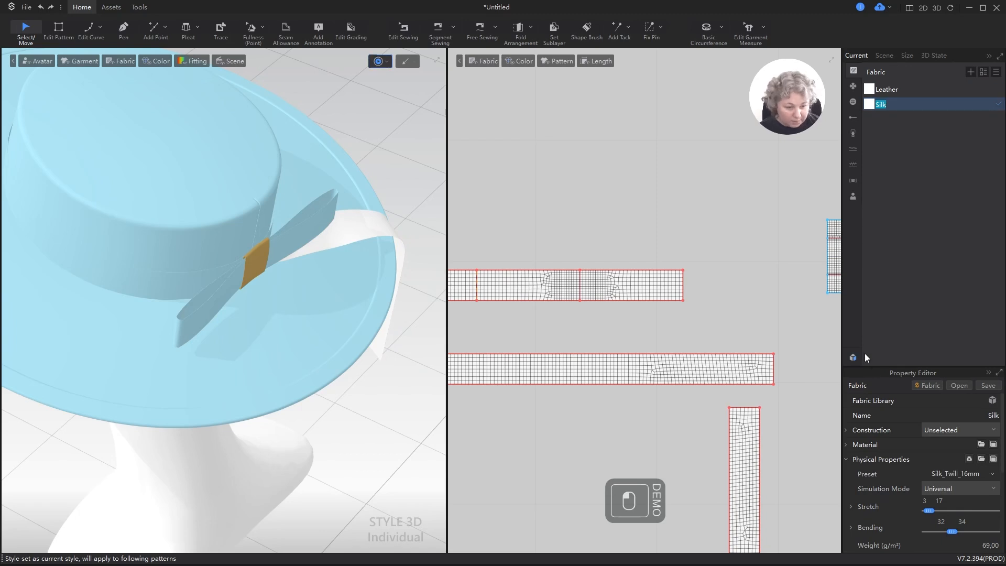
{"action": "key", "text": "Escape"}
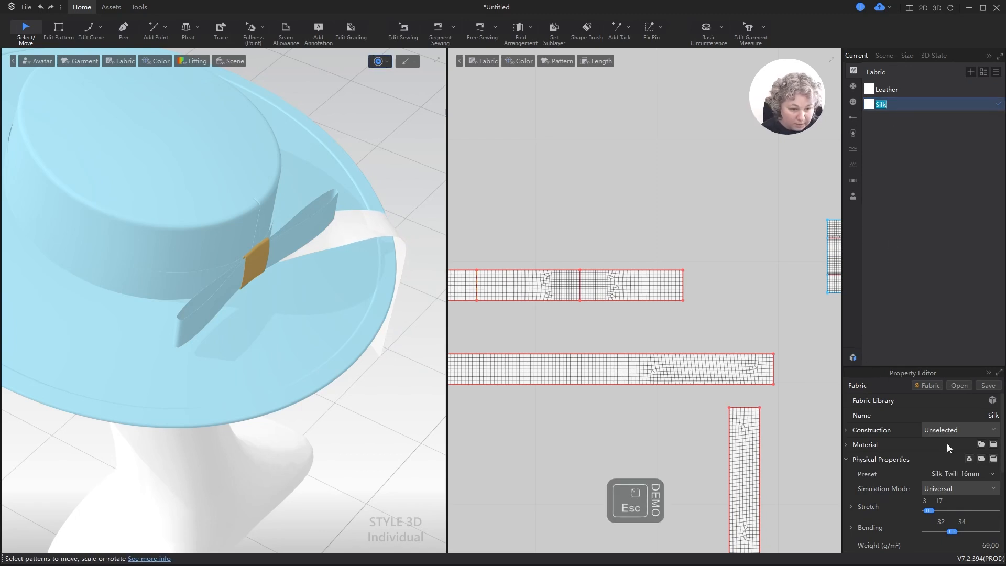
{"action": "left_click", "coordinate": [957, 474]}
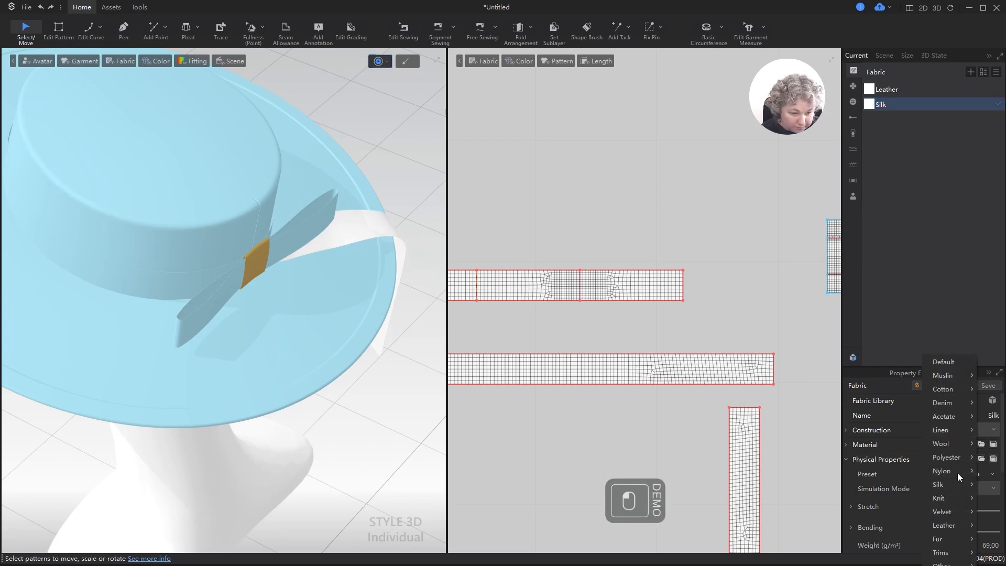
{"action": "mouse_move", "coordinate": [951, 511]}
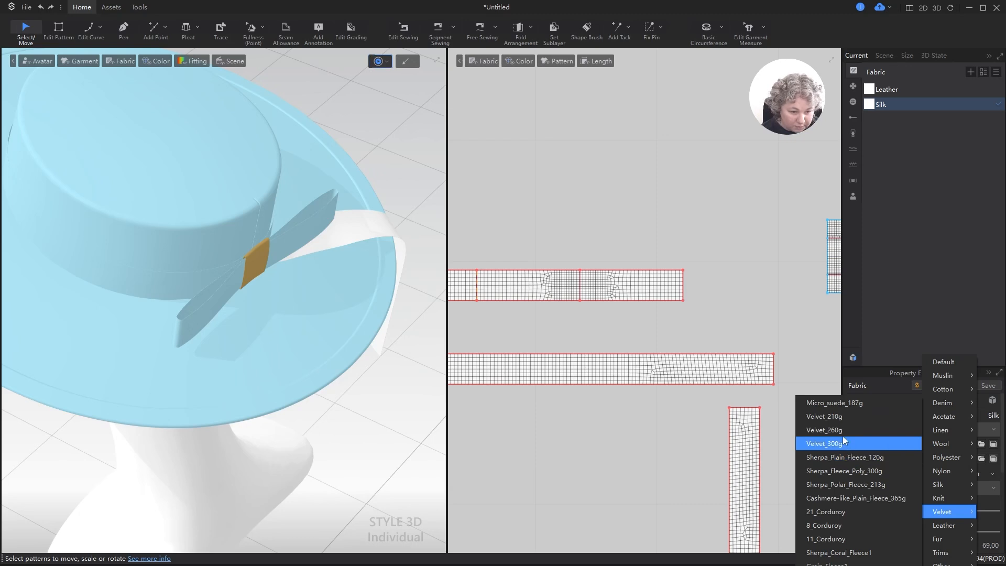
{"action": "left_click", "coordinate": [863, 400]}
Pull the simulated tail outward and down so it drapes diagonally over the brim below the bow.
{"action": "left_click", "coordinate": [388, 235]}
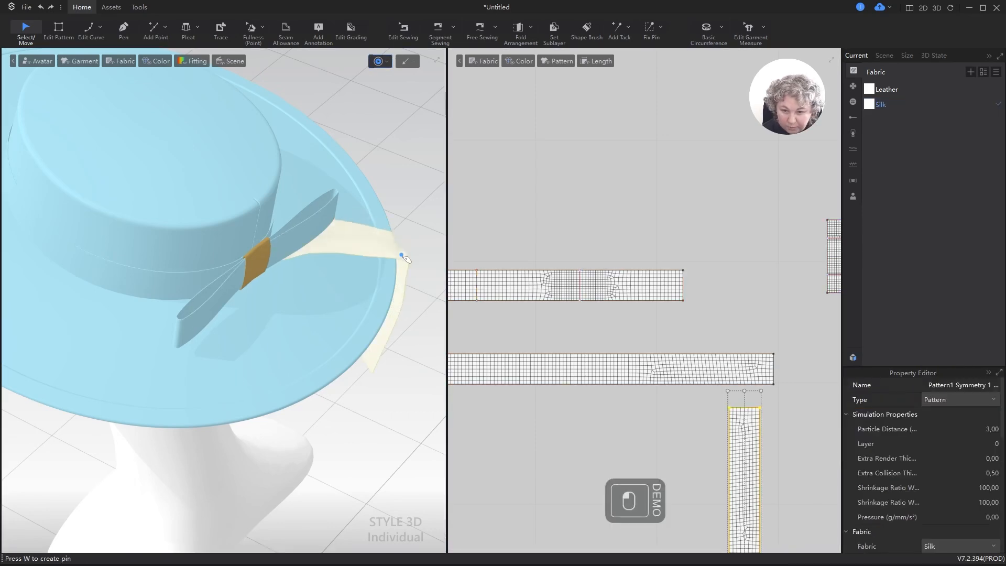
{"action": "left_click_drag", "start_coordinate": [402, 256], "coordinate": [404, 261]}
{"action": "right_click_drag", "start_coordinate": [419, 342], "coordinate": [269, 339]}
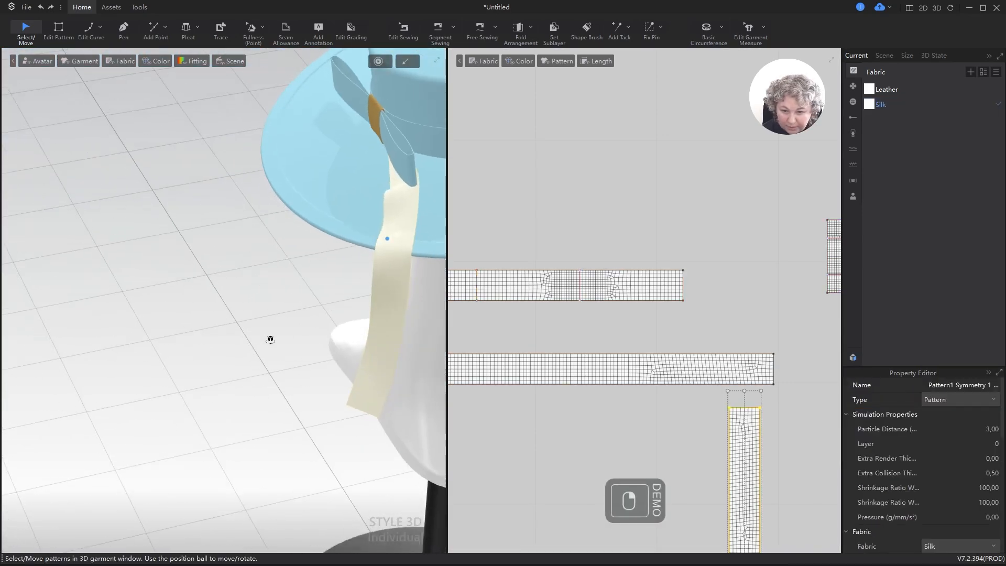
{"action": "left_click_drag", "start_coordinate": [394, 200], "coordinate": [342, 253]}
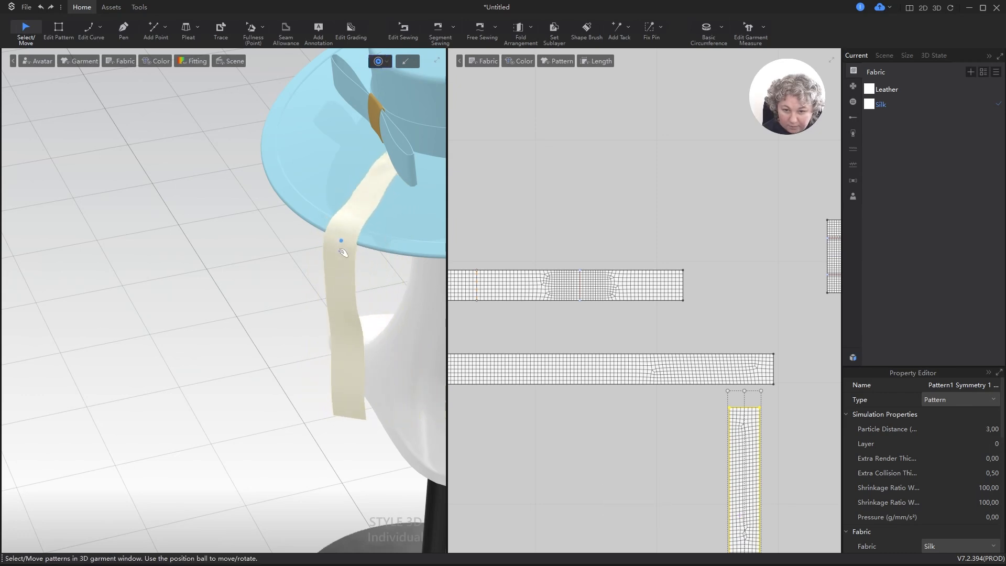
{"action": "right_click_drag", "start_coordinate": [370, 242], "coordinate": [330, 210]}
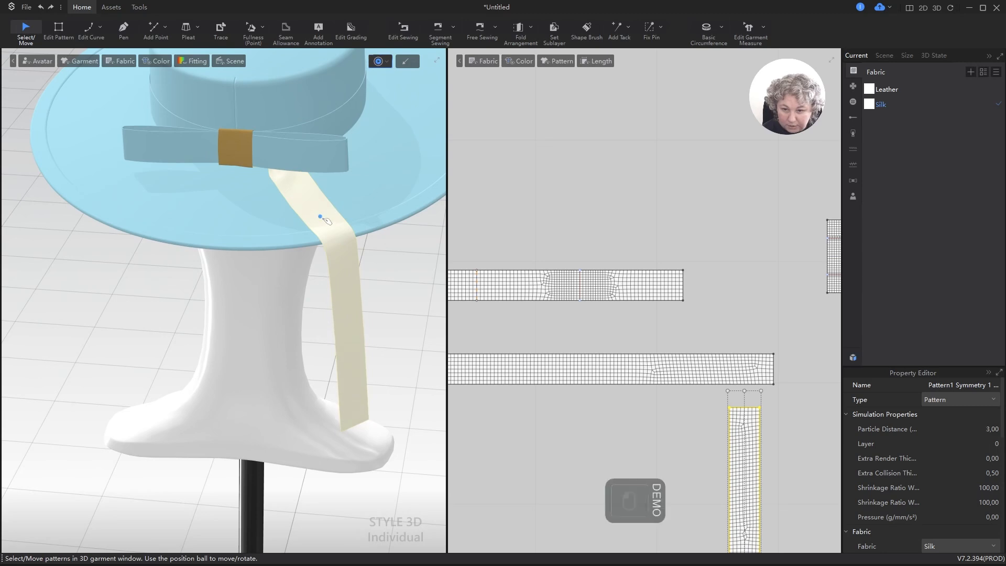
{"action": "left_click_drag", "start_coordinate": [348, 264], "coordinate": [352, 273]}
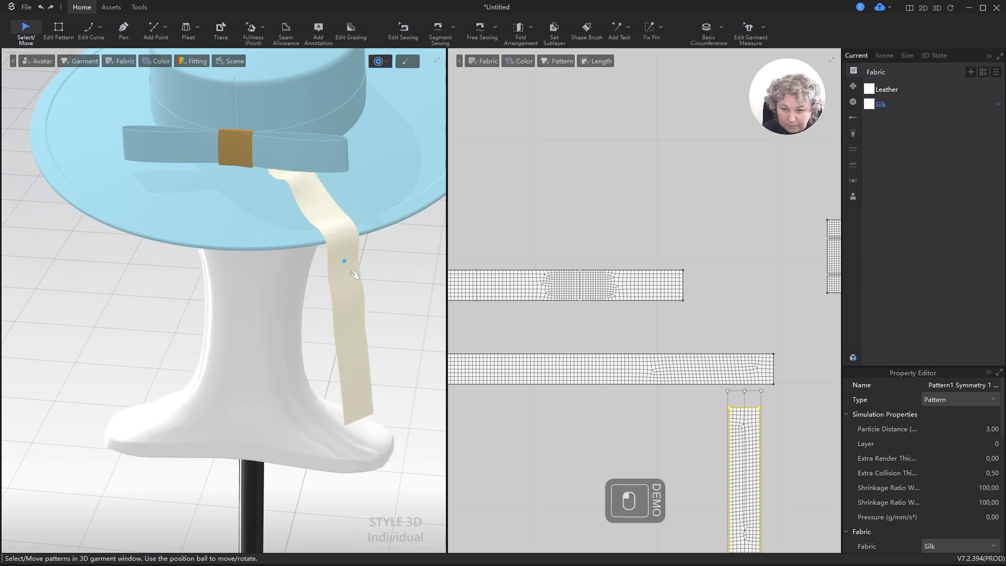
Unfreeze the bow and simulate it together with the tail.
{"action": "left_click", "coordinate": [320, 155]}
{"action": "key", "text": "ctrl+k"}
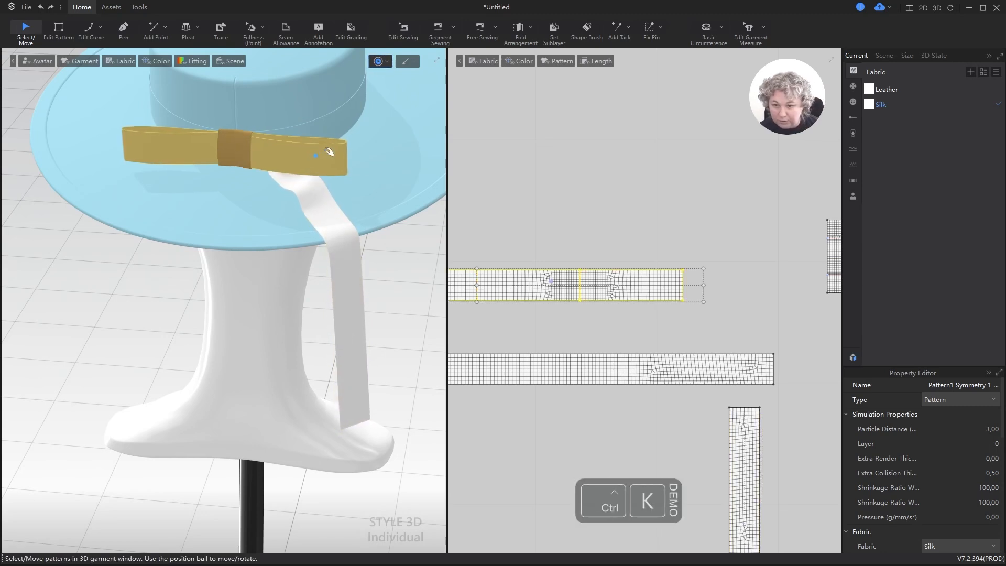
{"action": "left_click", "coordinate": [314, 216]}
{"action": "right_click_drag", "start_coordinate": [338, 256], "coordinate": [297, 221]}
{"action": "right_click_drag", "start_coordinate": [335, 189], "coordinate": [307, 148]}
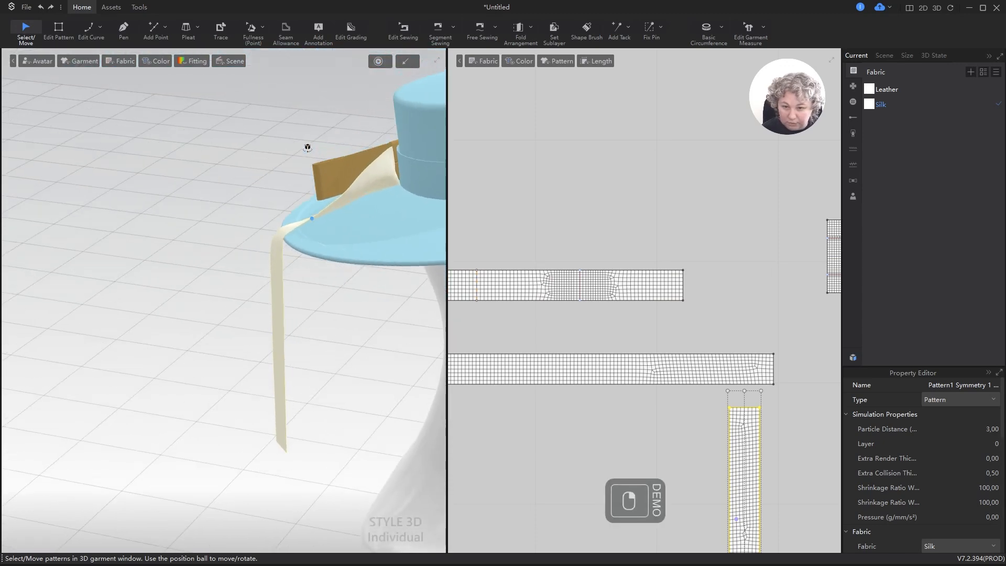
{"action": "right_click_drag", "start_coordinate": [402, 183], "coordinate": [540, 183]}
{"action": "key", "text": "space"}
Hide the bow's loops to expose the knot and the upper end of the tail.
{"action": "left_click", "coordinate": [283, 153]}
{"action": "right_click_drag", "start_coordinate": [282, 153], "coordinate": [339, 103]}
{"action": "left_click", "coordinate": [283, 122]}
{"action": "key", "text": "shift+q"}
{"action": "right_click_drag", "start_coordinate": [285, 124], "coordinate": [256, 127]}
{"action": "scroll", "coordinate": [256, 128], "scroll_direction": "up", "scroll_amount": 3}
{"action": "middle_click_drag", "start_coordinate": [265, 157], "coordinate": [327, 278]}
{"action": "scroll", "coordinate": [330, 274], "scroll_direction": "up", "scroll_amount": 5}
Pull the upper part of the tail beside the knot to smooth out its twist over the brim.
{"action": "left_click", "coordinate": [341, 233]}
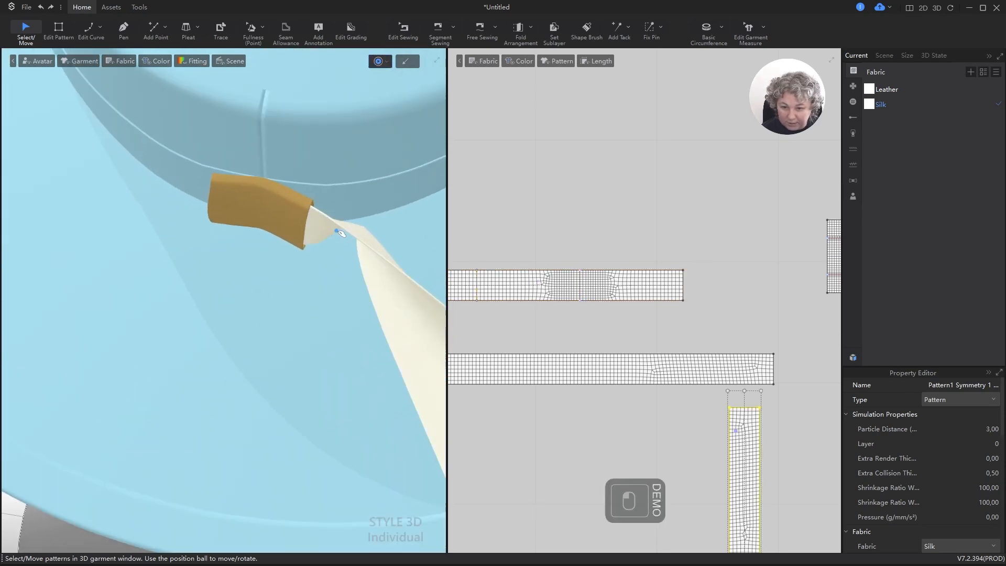
{"action": "left_click_drag", "start_coordinate": [328, 258], "coordinate": [352, 262]}
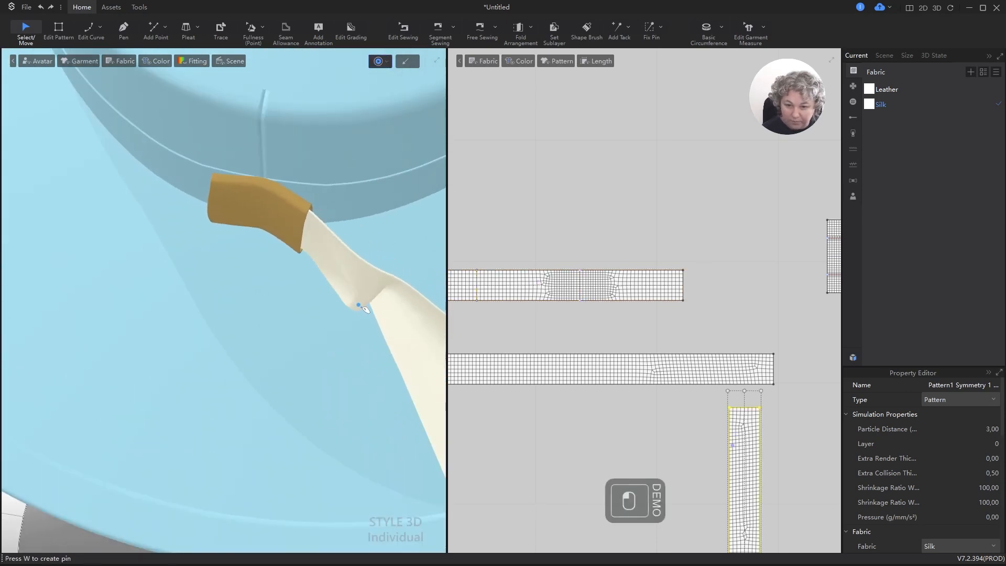
{"action": "left_click_drag", "start_coordinate": [365, 309], "coordinate": [350, 391]}
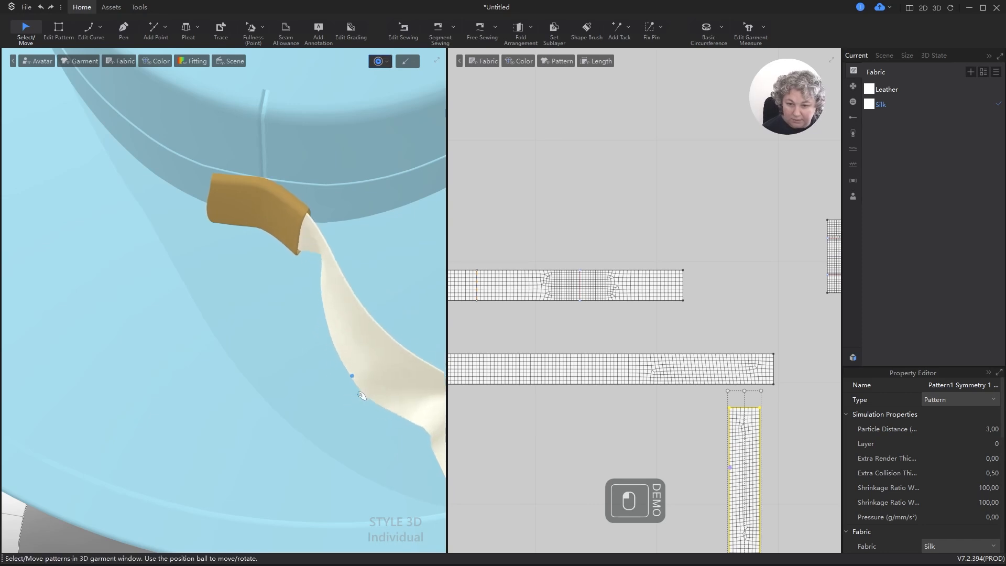
{"action": "mouse_move", "coordinate": [373, 342]}
{"action": "right_mouse_down"}
{"action": "mouse_move", "coordinate": [333, 307]}
{"action": "mouse_move", "coordinate": [370, 347]}
{"action": "right_mouse_up"}
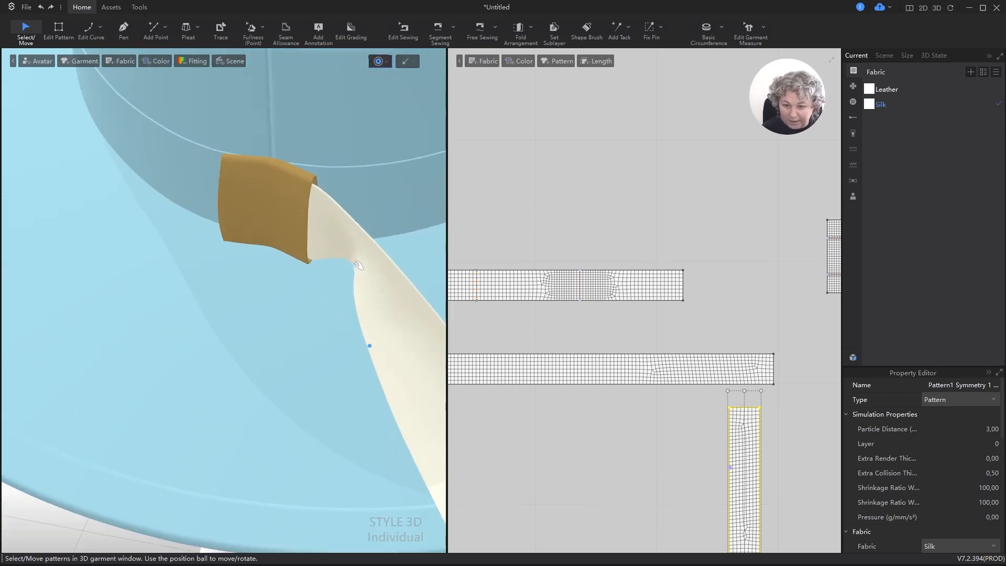
{"action": "left_click_drag", "start_coordinate": [332, 303], "coordinate": [357, 271]}
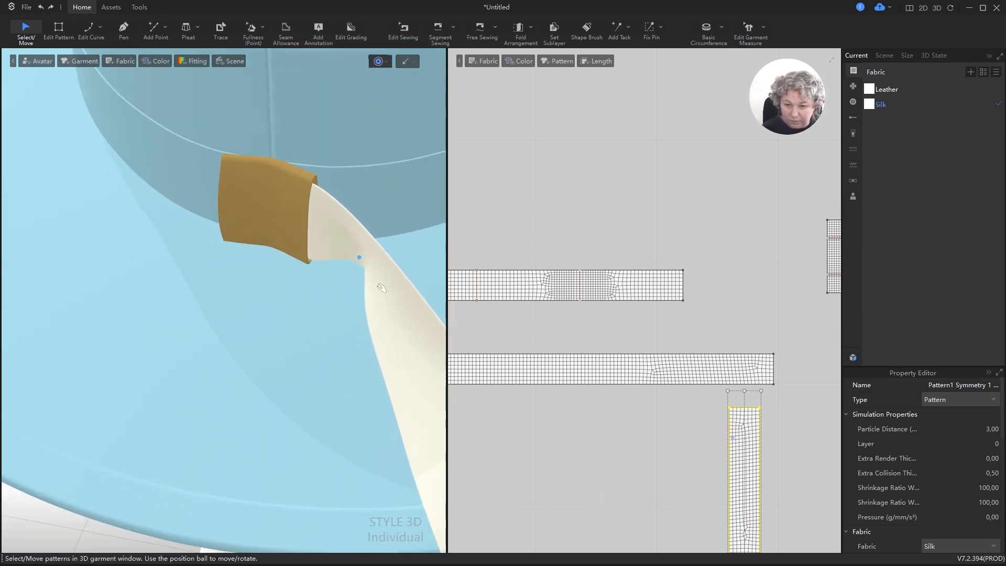
{"action": "right_click_drag", "start_coordinate": [381, 288], "coordinate": [378, 275]}
{"action": "left_click_drag", "start_coordinate": [377, 253], "coordinate": [396, 220]}
{"action": "mouse_move", "coordinate": [384, 236]}
{"action": "right_mouse_down"}
{"action": "mouse_move", "coordinate": [468, 250]}
{"action": "mouse_move", "coordinate": [384, 235]}
{"action": "right_mouse_up"}
{"action": "left_click_drag", "start_coordinate": [354, 312], "coordinate": [426, 328]}
{"action": "right_click_drag", "start_coordinate": [426, 328], "coordinate": [254, 379]}
Show the hidden bow again and pull the tail beneath its loop, checking the drape around the knot.
{"action": "key", "text": "shift+c"}
{"action": "scroll", "coordinate": [292, 316], "scroll_direction": "down", "scroll_amount": 5}
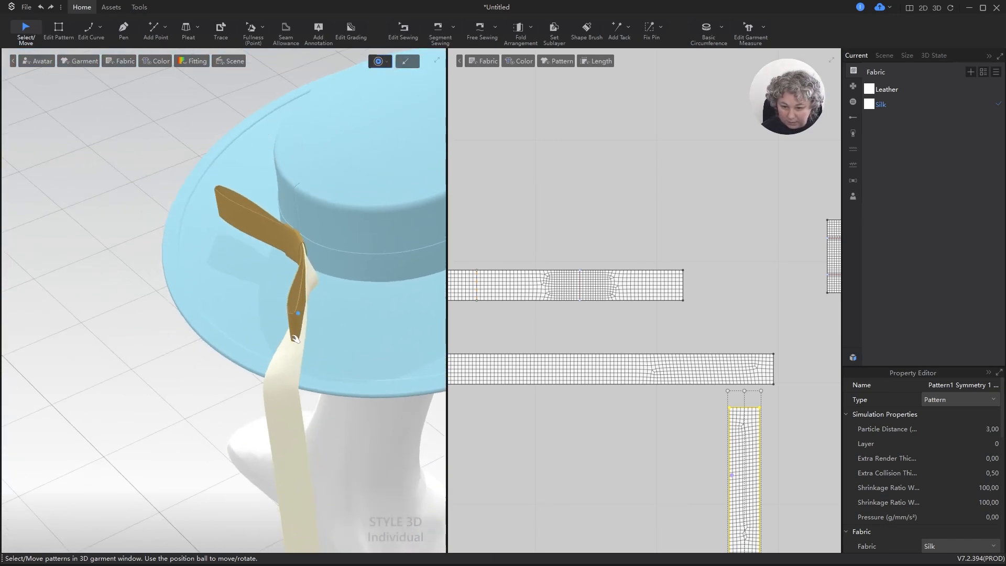
{"action": "left_click_drag", "start_coordinate": [298, 312], "coordinate": [405, 306]}
{"action": "left_click_drag", "start_coordinate": [372, 423], "coordinate": [343, 417]}
{"action": "scroll", "coordinate": [327, 284], "scroll_direction": "up", "scroll_amount": 3}
{"action": "right_click_drag", "start_coordinate": [327, 284], "coordinate": [308, 296], "text": "alt"}
{"action": "scroll", "coordinate": [309, 297], "scroll_direction": "down", "scroll_amount": 3}
{"action": "left_click_drag", "start_coordinate": [366, 302], "coordinate": [227, 317], "text": "alt"}
{"action": "scroll", "coordinate": [228, 314], "scroll_direction": "up", "scroll_amount": 5}
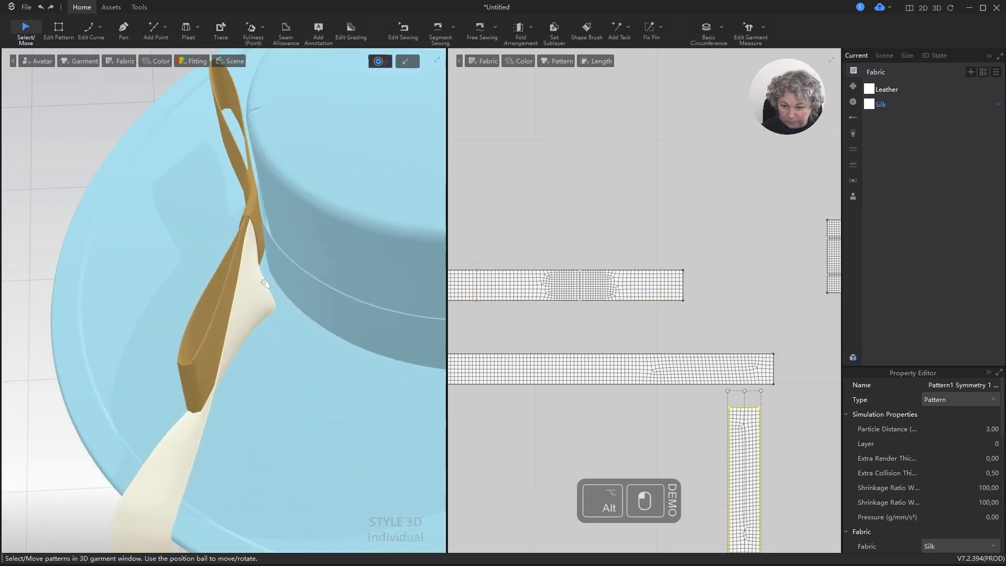
{"action": "right_click_drag", "start_coordinate": [238, 278], "coordinate": [315, 242]}
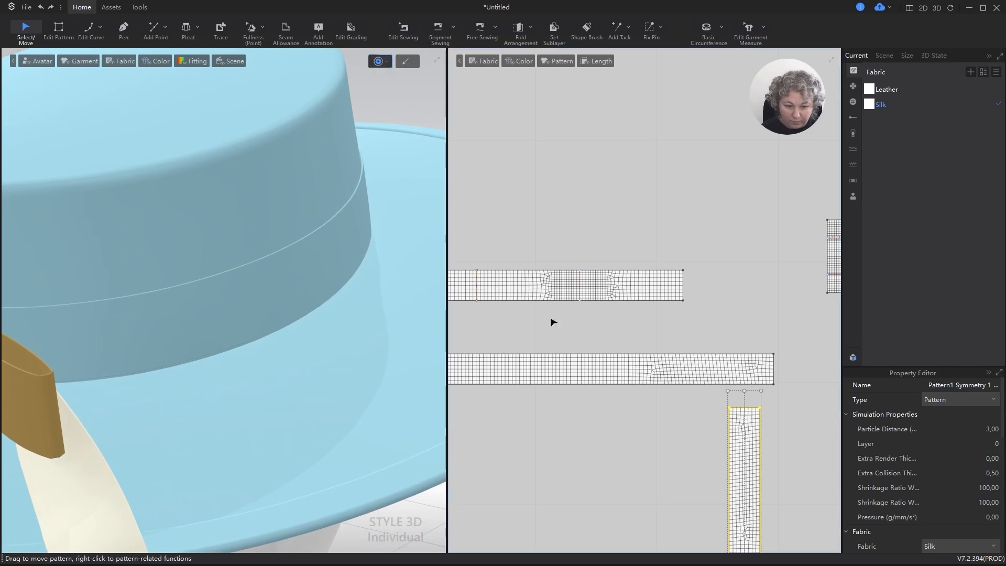
{"action": "scroll", "coordinate": [550, 321], "scroll_direction": "down", "scroll_amount": 3}
{"action": "right_click_drag", "start_coordinate": [139, 386], "coordinate": [314, 322]}
With the bow and knot hidden, move the tail's sewn end sideways away from the hat band's seam.
{"action": "key", "text": "z"}
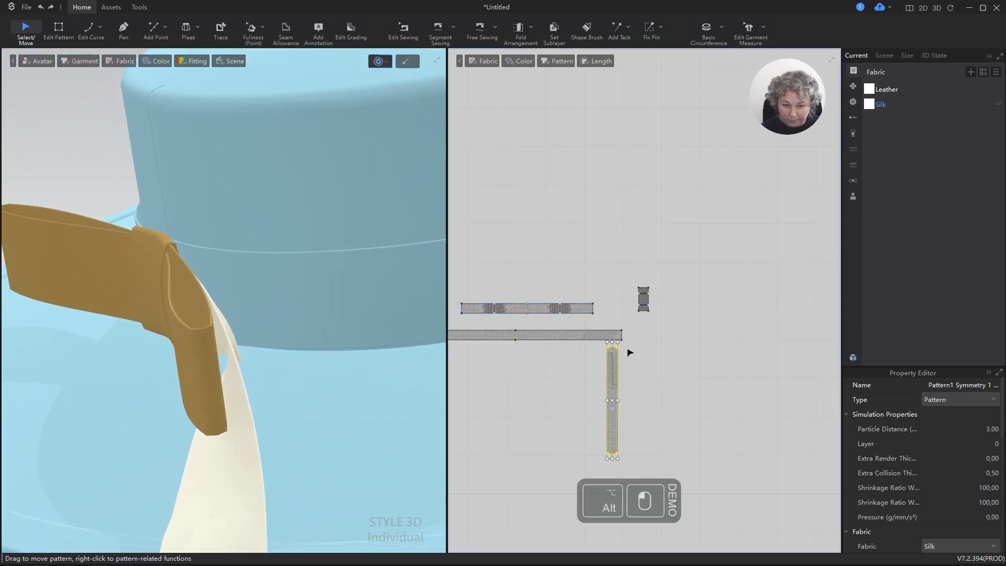
{"action": "scroll", "coordinate": [615, 353], "scroll_direction": "up", "scroll_amount": 3}
{"action": "left_click_drag", "start_coordinate": [606, 351], "coordinate": [606, 348]}
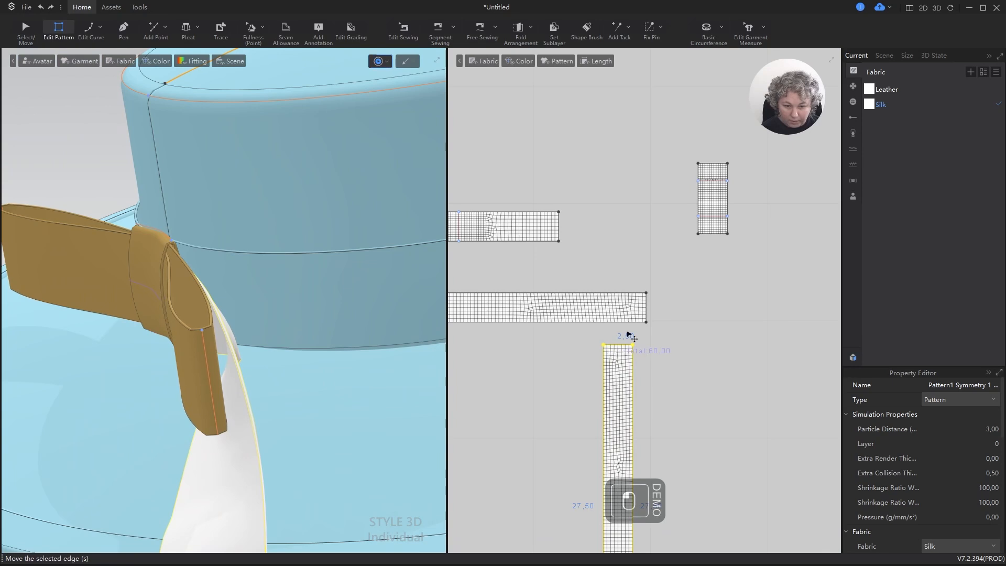
{"action": "left_click", "coordinate": [552, 357]}
{"action": "scroll", "coordinate": [587, 350], "scroll_direction": "up", "scroll_amount": 2}
{"action": "scroll", "coordinate": [607, 350], "scroll_direction": "up", "scroll_amount": 1}
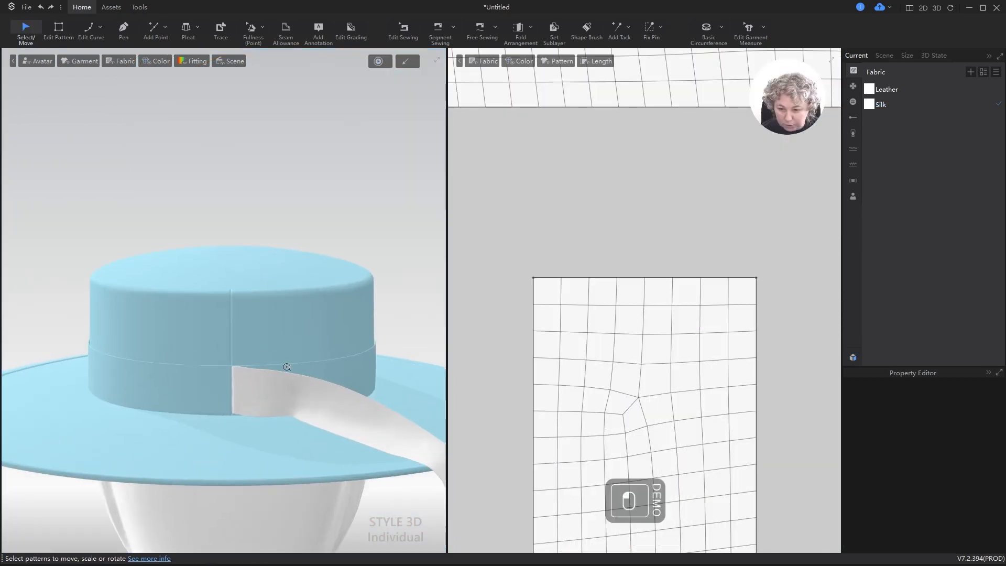
{"action": "scroll", "coordinate": [278, 437], "scroll_direction": "up", "scroll_amount": 3}
{"action": "key", "text": "a"}
{"action": "left_click_drag", "start_coordinate": [283, 439], "coordinate": [319, 436]}
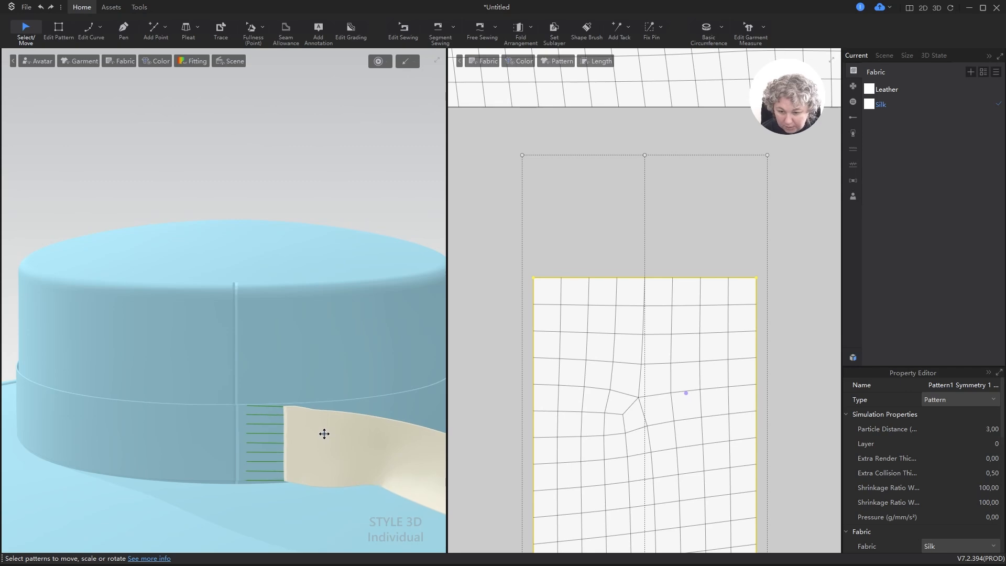
Delete the sewing that joins the tail's short upper edge to the hat band's seam.
{"action": "scroll", "coordinate": [257, 405], "scroll_direction": "down", "scroll_amount": 3}
{"action": "key", "text": "b"}
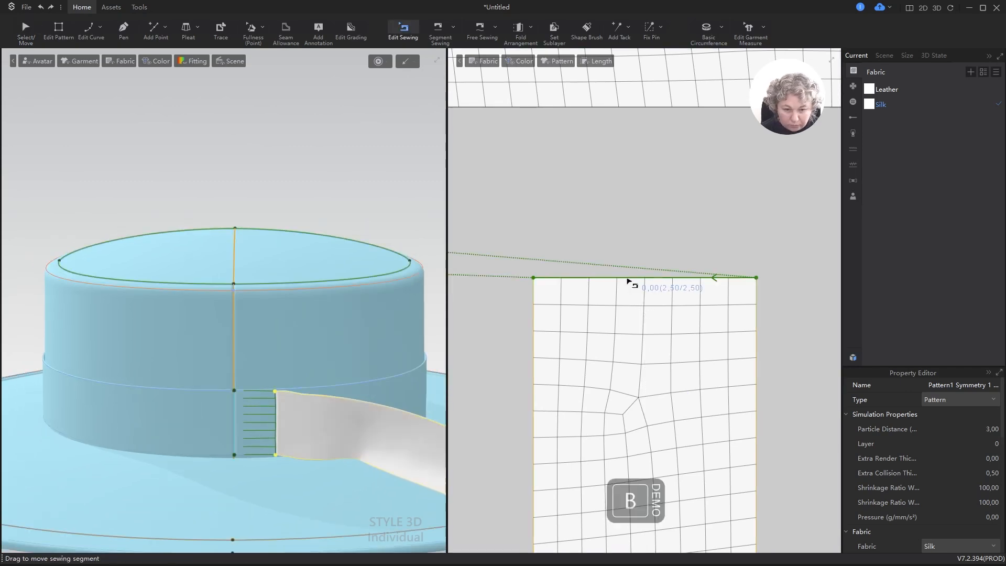
{"action": "left_click", "coordinate": [637, 279]}
{"action": "key", "text": "Delete"}
Examine the small knot pattern's sewing and internal lines and the length of its long side edge.
{"action": "scroll", "coordinate": [634, 279], "scroll_direction": "down", "scroll_amount": 5}
{"action": "scroll", "coordinate": [682, 153], "scroll_direction": "up", "scroll_amount": 2}
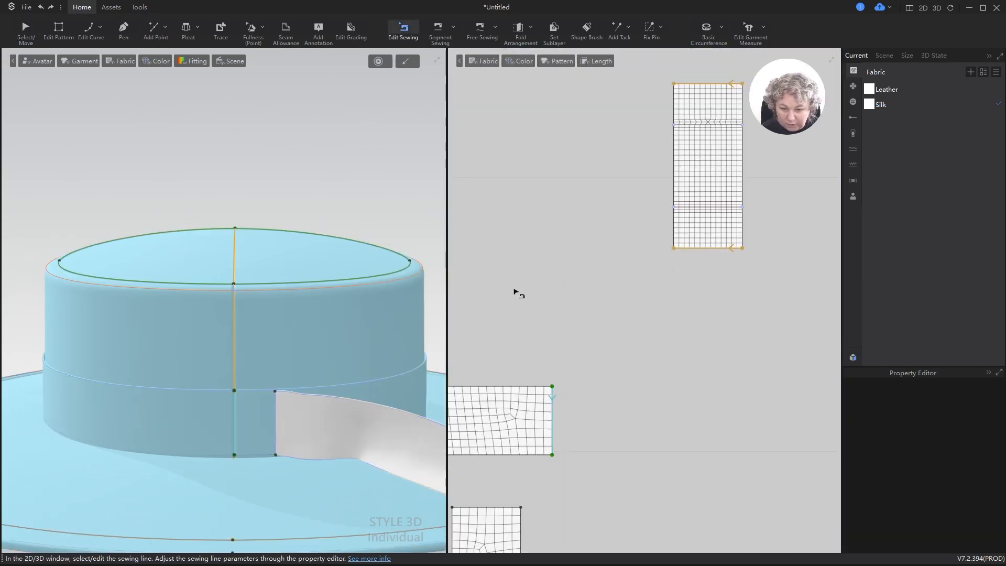
{"action": "scroll", "coordinate": [391, 328], "scroll_direction": "down", "scroll_amount": 2}
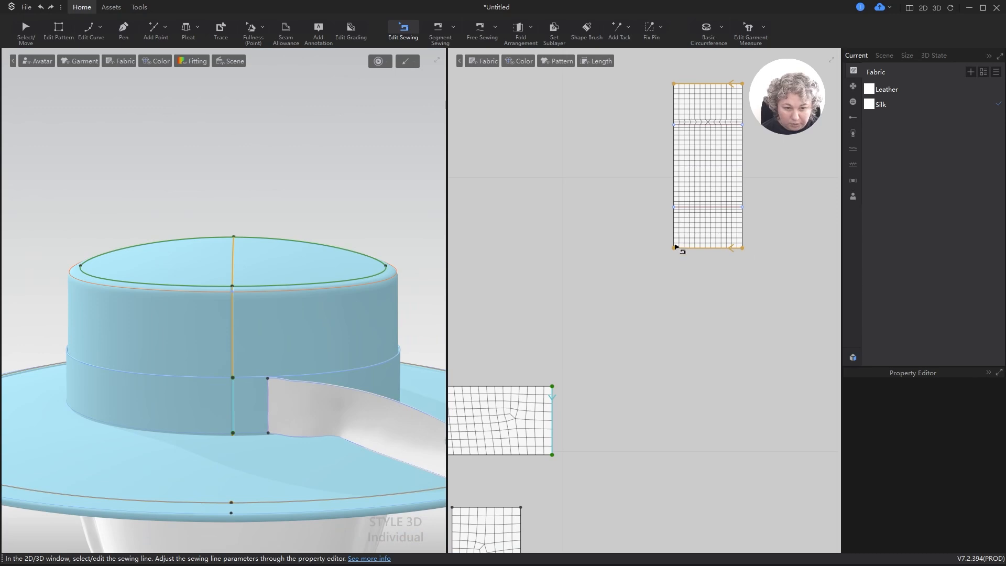
{"action": "scroll", "coordinate": [679, 175], "scroll_direction": "down", "scroll_amount": 3}
{"action": "scroll", "coordinate": [653, 169], "scroll_direction": "up", "scroll_amount": 4}
{"action": "scroll", "coordinate": [664, 161], "scroll_direction": "down", "scroll_amount": 1}
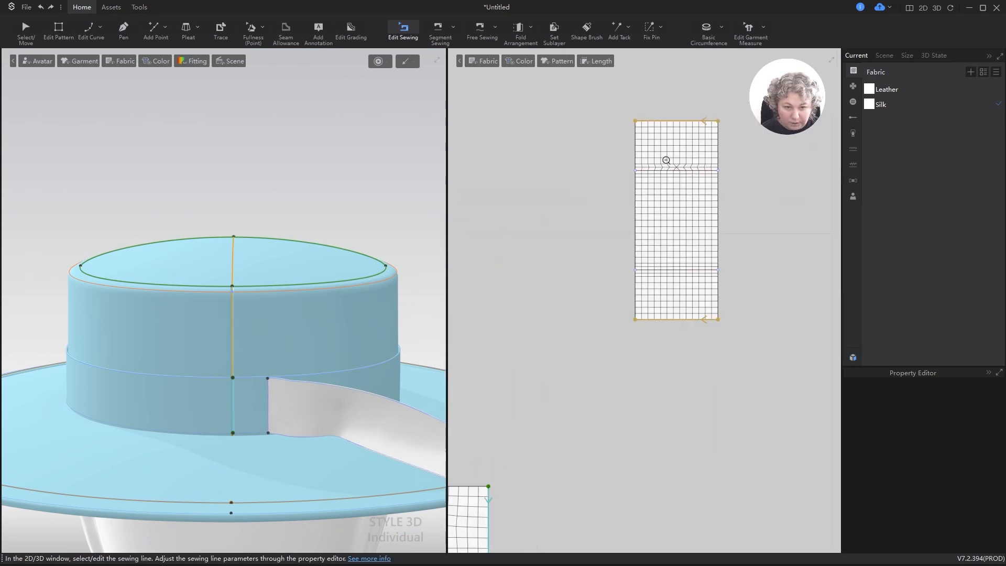
{"action": "key", "text": "z"}
{"action": "left_click", "coordinate": [635, 142]}
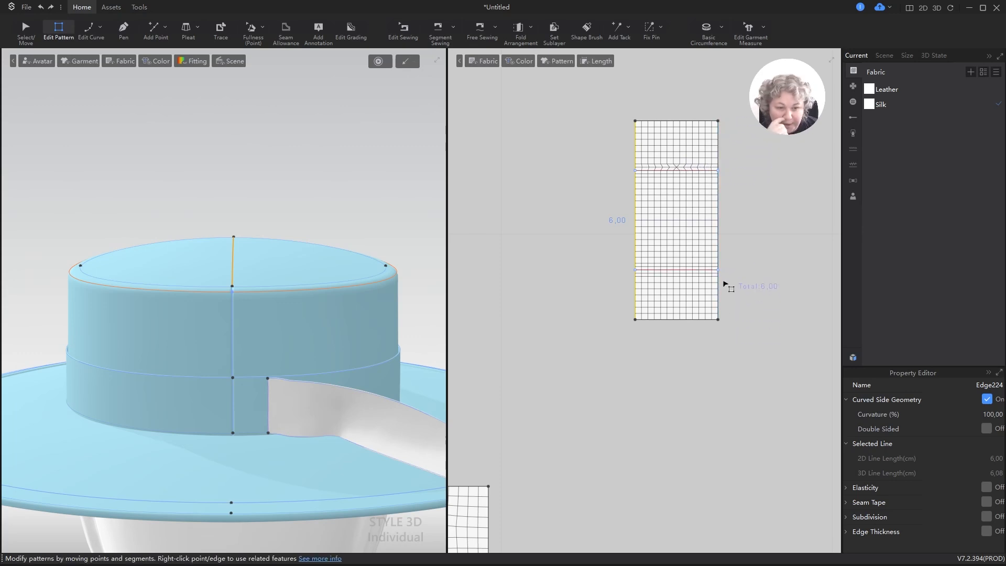
{"action": "scroll", "coordinate": [743, 170], "scroll_direction": "down", "scroll_amount": 2}
{"action": "scroll", "coordinate": [738, 165], "scroll_direction": "up", "scroll_amount": 6}
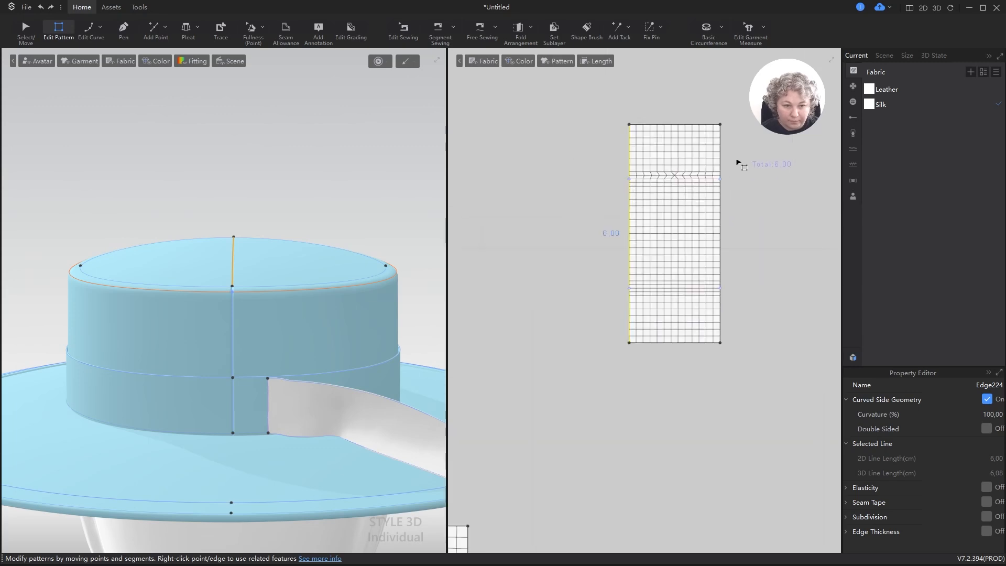
{"action": "scroll", "coordinate": [728, 201], "scroll_direction": "down", "scroll_amount": 3}
Add one internal isoline 0.50 cm inside the knot pattern's right long edge, using the Default direction.
{"action": "left_click", "coordinate": [492, 485]}
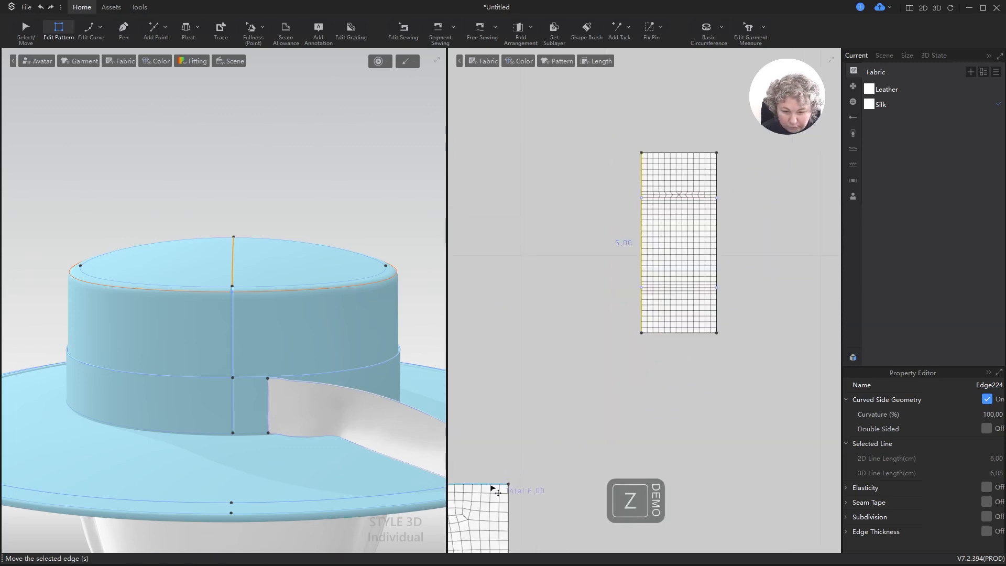
{"action": "scroll", "coordinate": [718, 168], "scroll_direction": "up", "scroll_amount": 3}
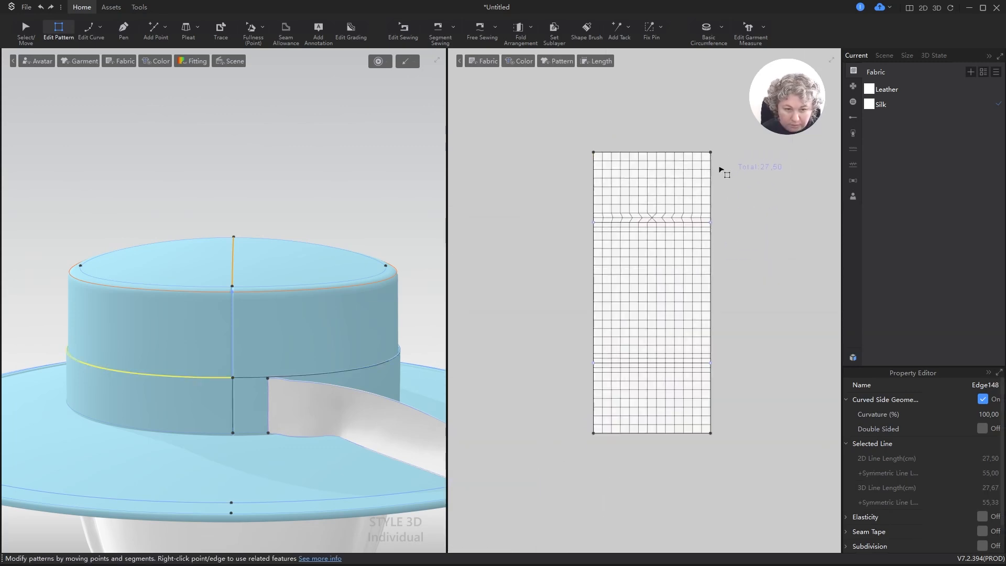
{"action": "key", "text": "z"}
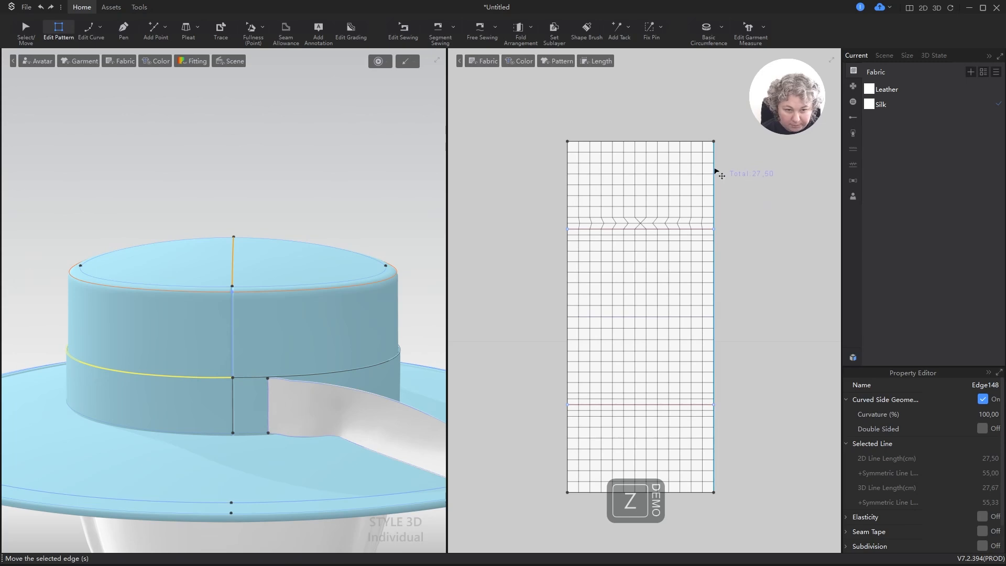
{"action": "right_click", "coordinate": [715, 171]}
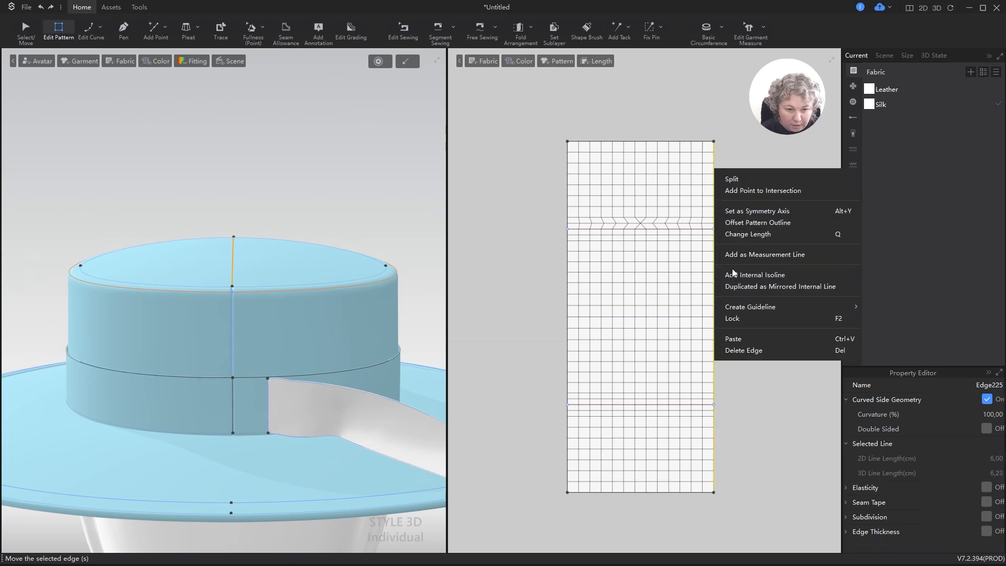
{"action": "left_click", "coordinate": [754, 275]}
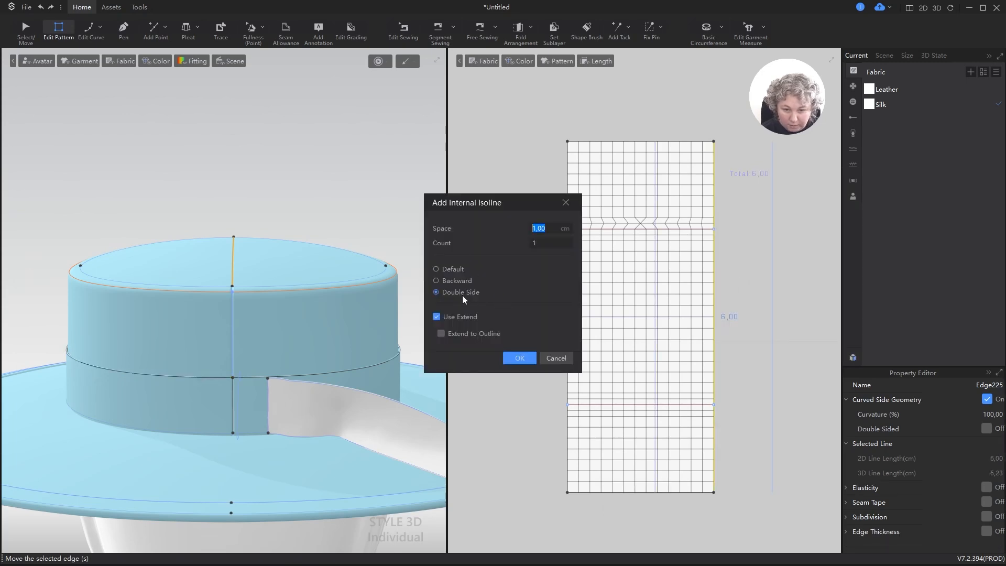
{"action": "left_click", "coordinate": [453, 270]}
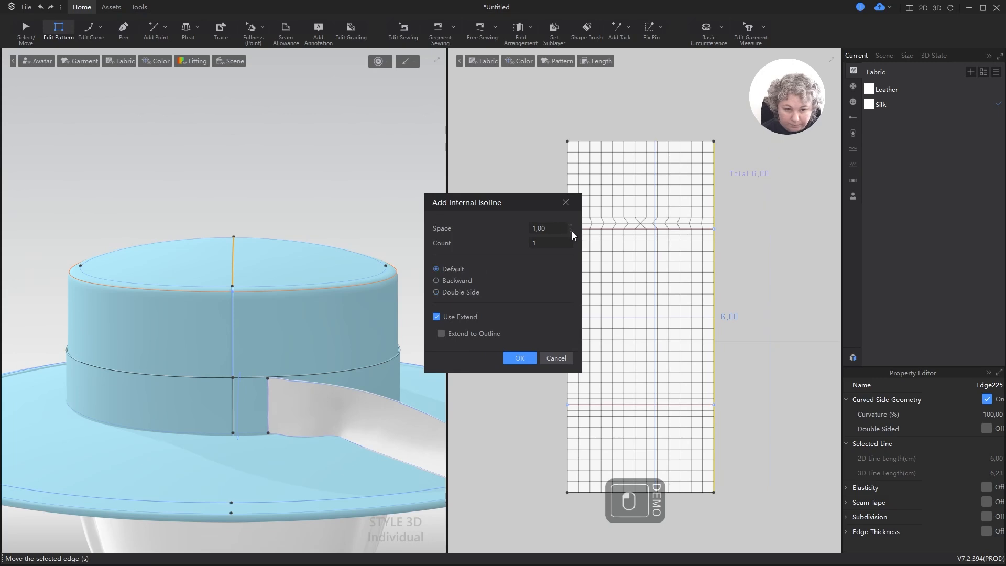
{"action": "type", "text": ",5"}
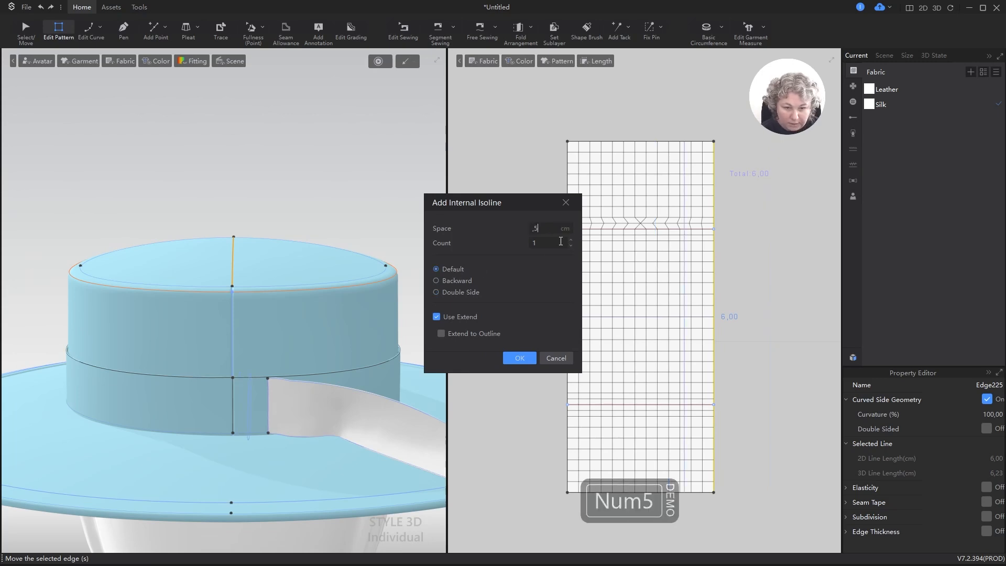
{"action": "key", "text": "Return"}
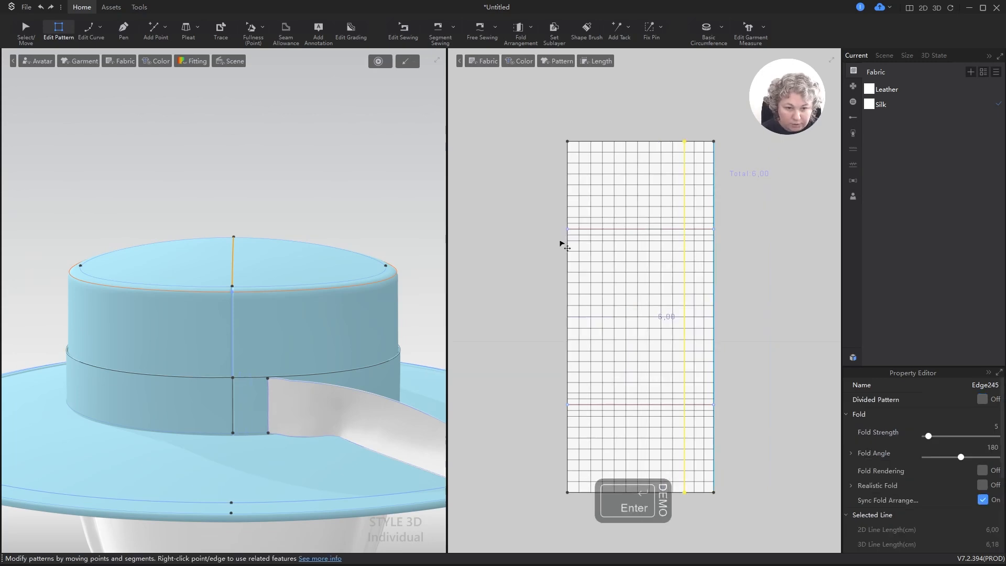
Add a matching internal isoline 0.50 cm inside the knot pattern's left long edge.
{"action": "right_click", "coordinate": [568, 207]}
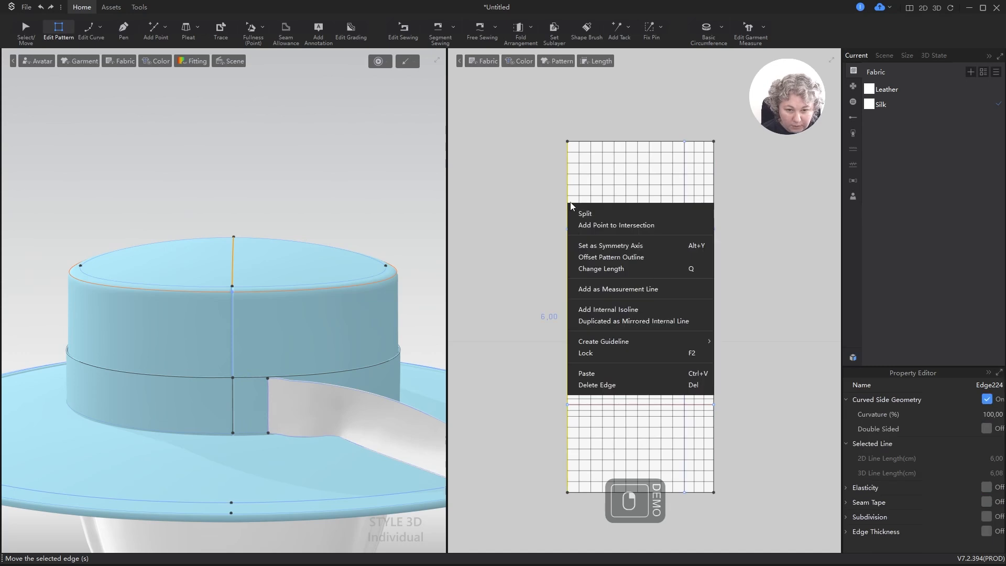
{"action": "left_click", "coordinate": [608, 309]}
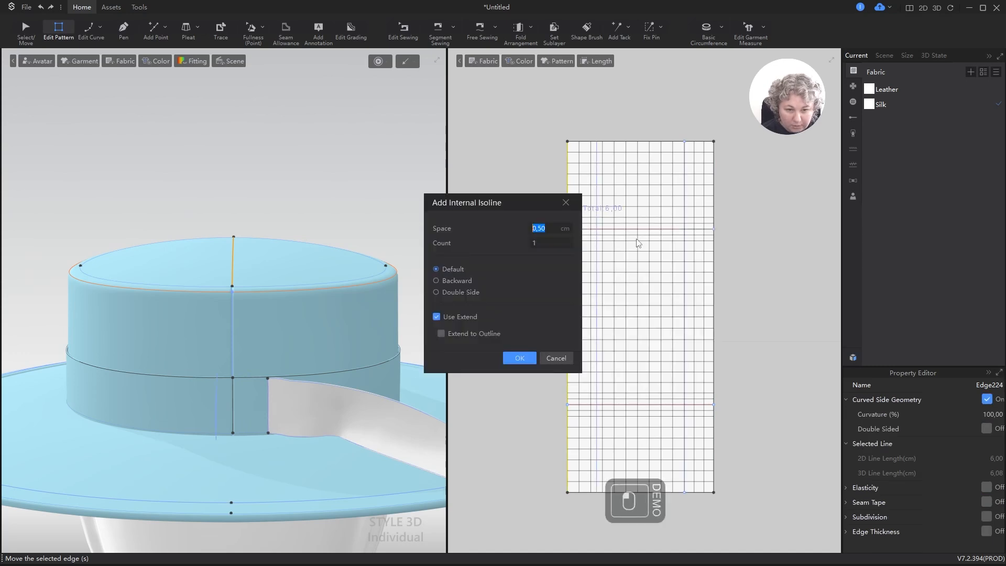
{"action": "left_click", "coordinate": [520, 357]}
{"action": "scroll", "coordinate": [694, 184], "scroll_direction": "down", "scroll_amount": 2}
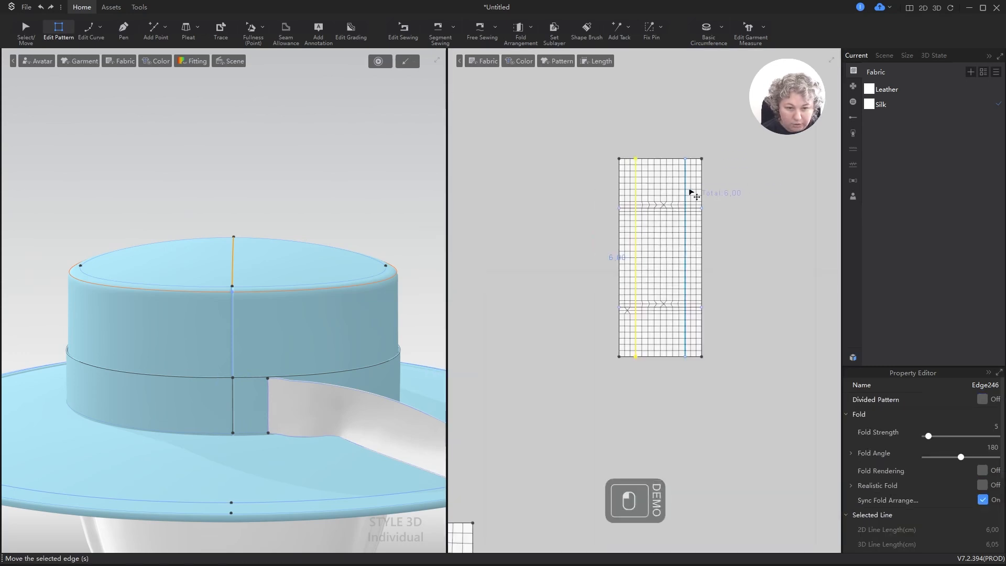
Add a point 1.25 cm from the upper end of each internal line on the knot pattern.
{"action": "key", "text": "z"}
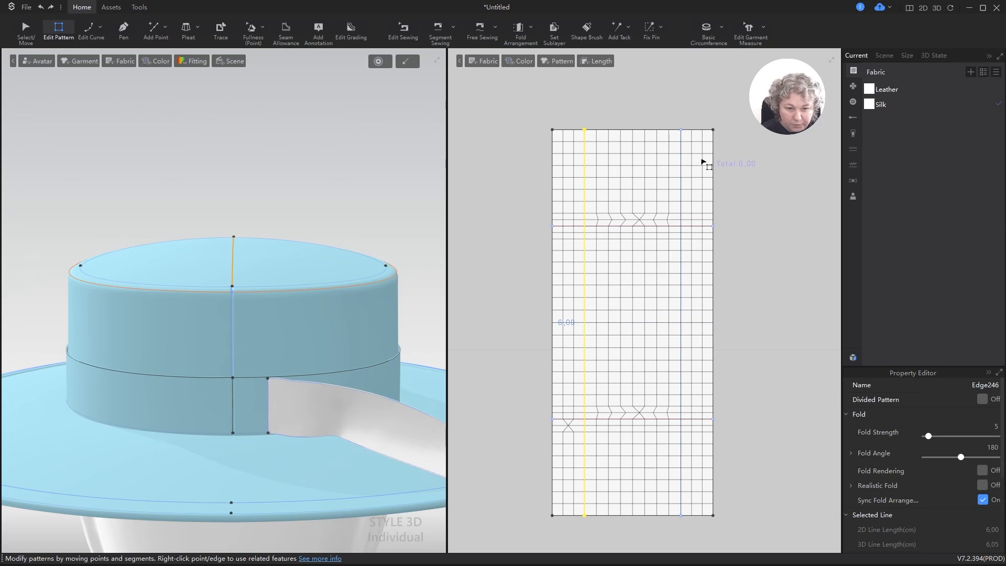
{"action": "key", "text": "x"}
{"action": "right_click", "coordinate": [680, 191]}
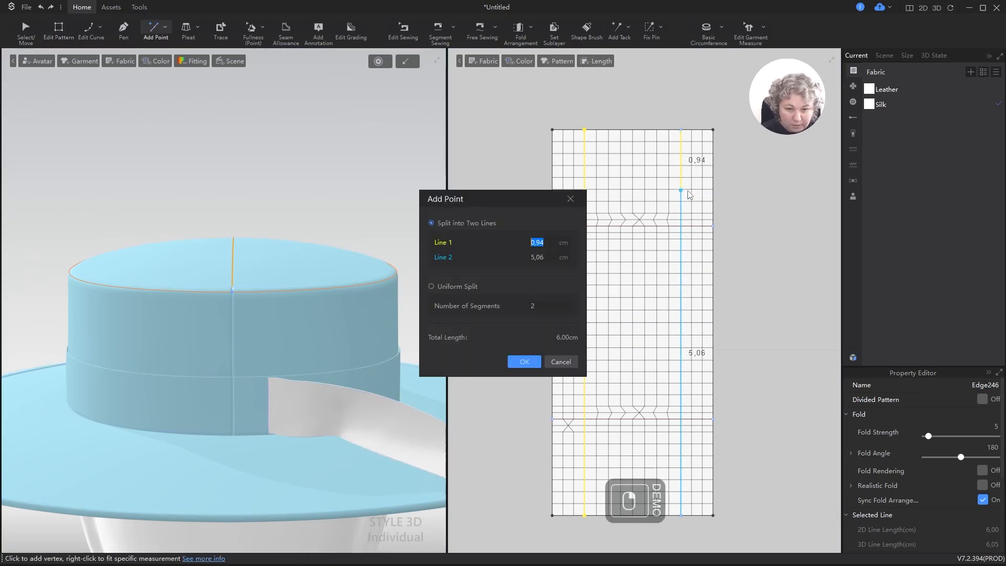
{"action": "type", "text": "1,25"}
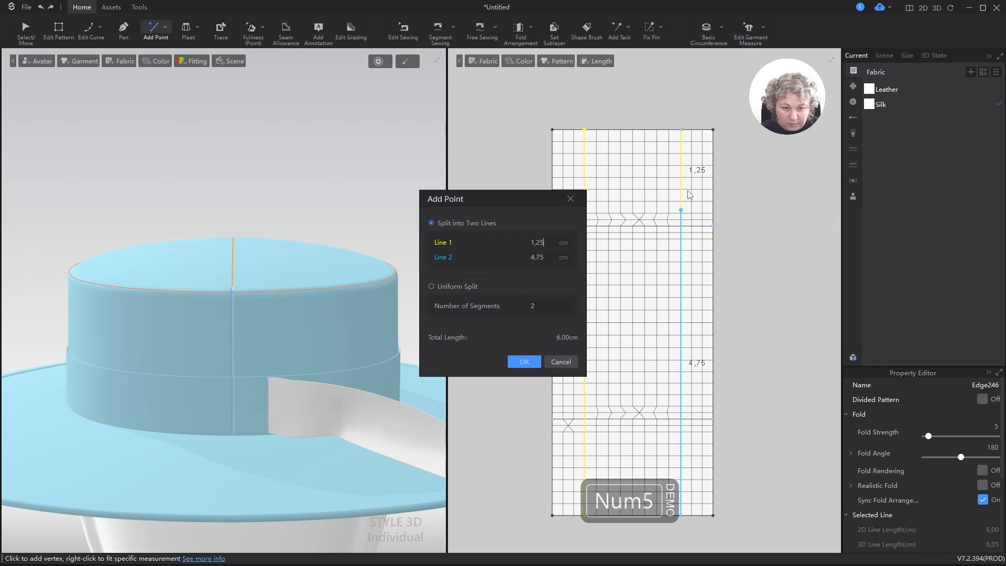
{"action": "key", "text": "Return"}
{"action": "scroll", "coordinate": [692, 184], "scroll_direction": "down", "scroll_amount": 3}
{"action": "scroll", "coordinate": [640, 202], "scroll_direction": "up", "scroll_amount": 3}
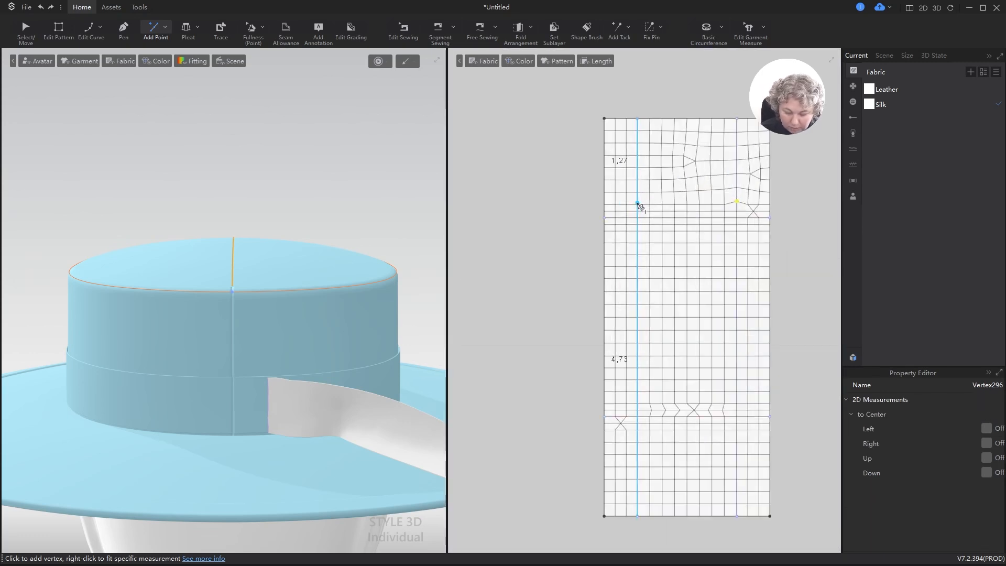
{"action": "right_click", "coordinate": [638, 203]}
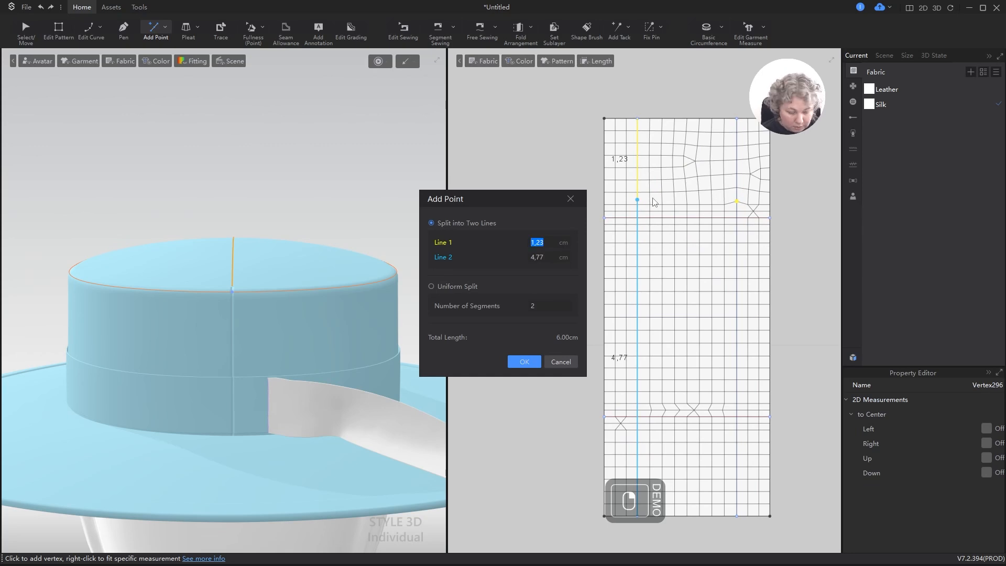
{"action": "type", "text": "1,25"}
{"action": "key", "text": "Return"}
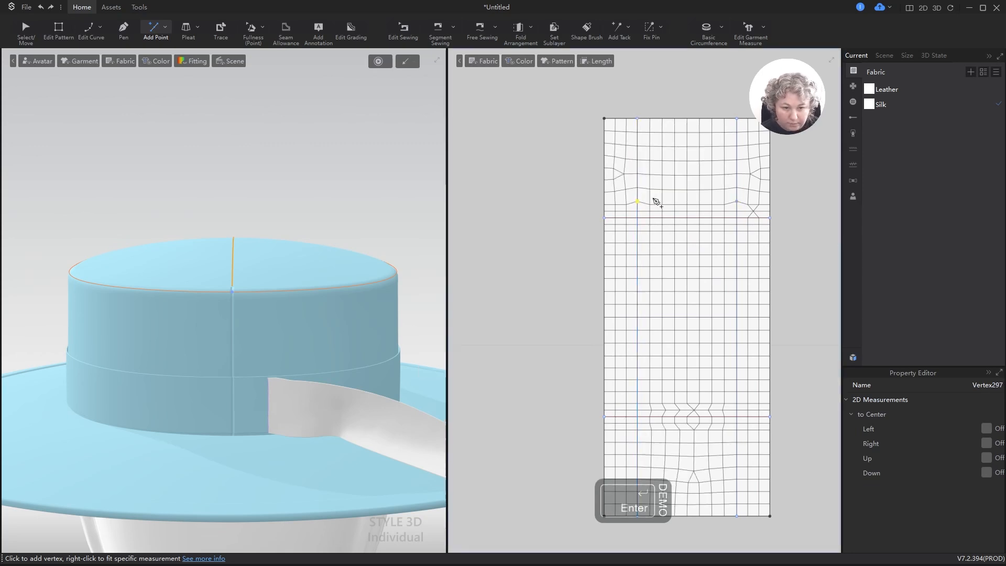
Add a point 1.25 cm from the lower end of both internal lines on the knot pattern.
{"action": "scroll", "coordinate": [673, 360], "scroll_direction": "down", "scroll_amount": 3}
{"action": "scroll", "coordinate": [650, 300], "scroll_direction": "up", "scroll_amount": 2}
{"action": "right_click", "coordinate": [636, 298]}
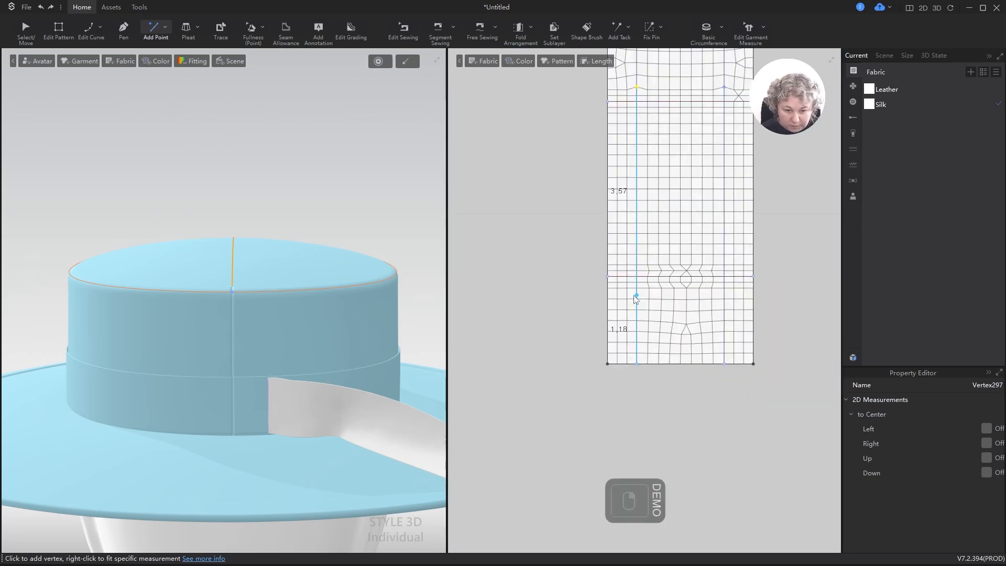
{"action": "type", "text": "1,2"}
{"action": "key", "text": "Return"}
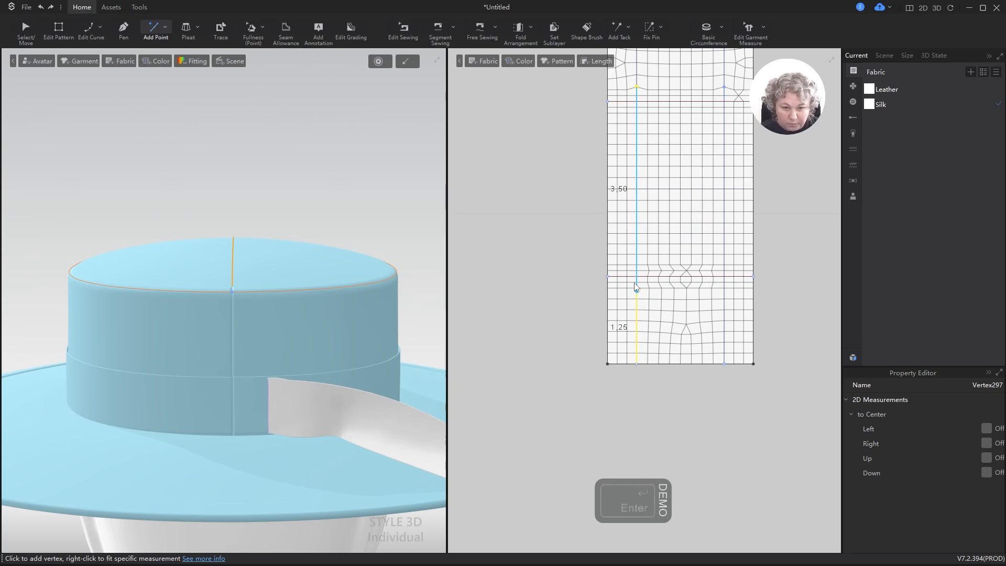
{"action": "right_click", "coordinate": [725, 291]}
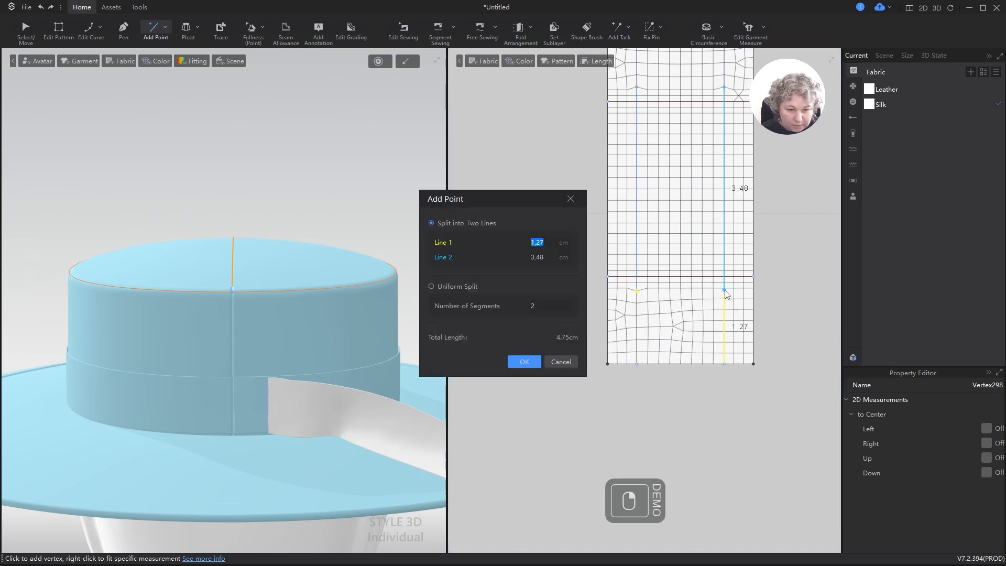
{"action": "type", "text": "1,5"}
{"action": "key", "text": "Return"}
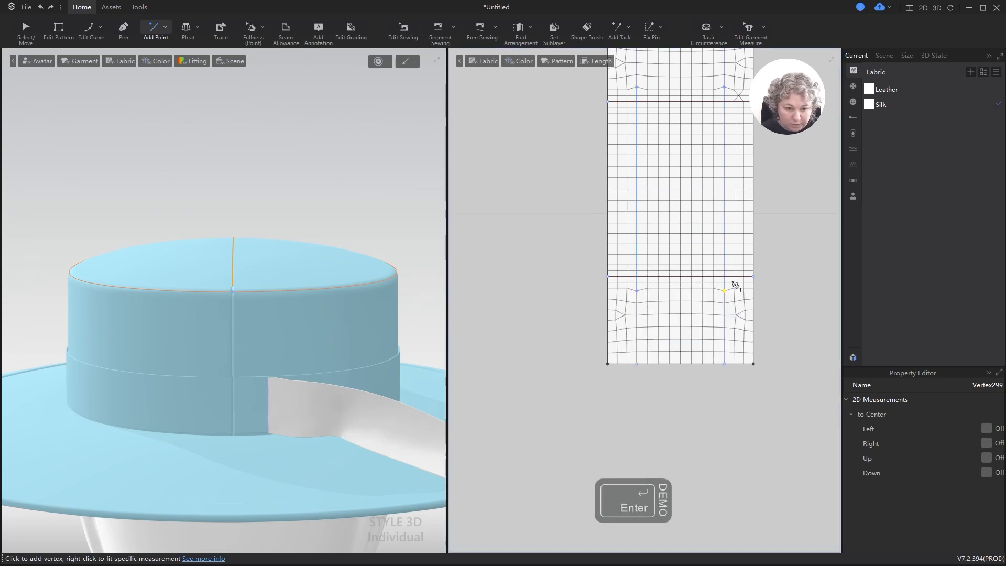
Rotate the vertical tail pattern to horizontal and place it beside the knot pattern, its short end facing the knot.
{"action": "scroll", "coordinate": [737, 282], "scroll_direction": "down", "scroll_amount": 5}
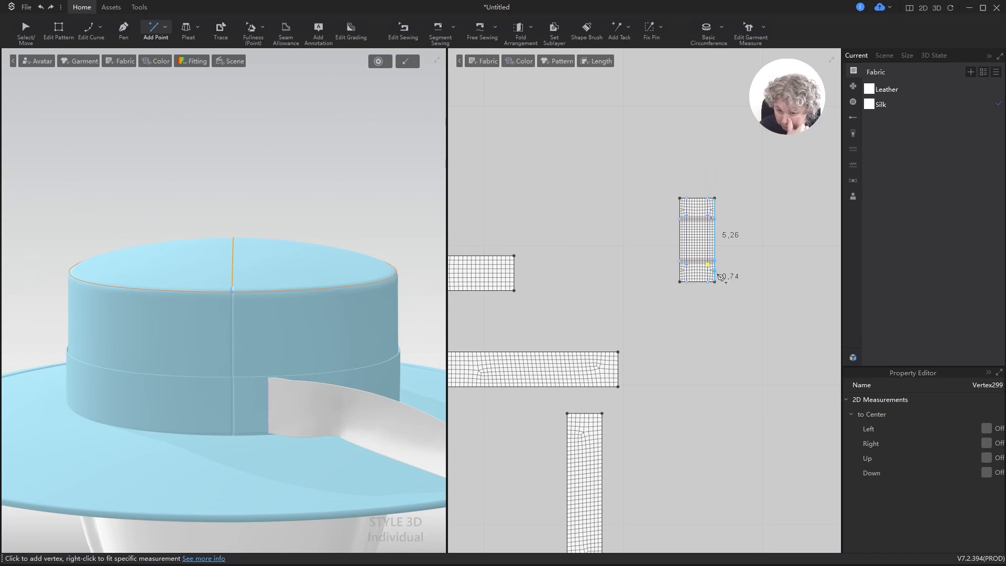
{"action": "scroll", "coordinate": [343, 414], "scroll_direction": "up", "scroll_amount": 3}
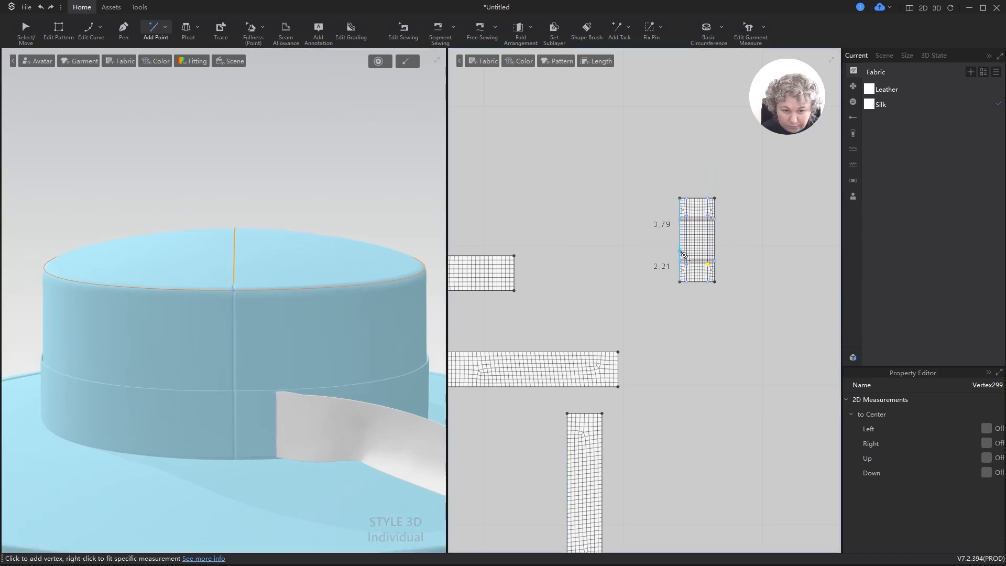
{"action": "key", "text": "a"}
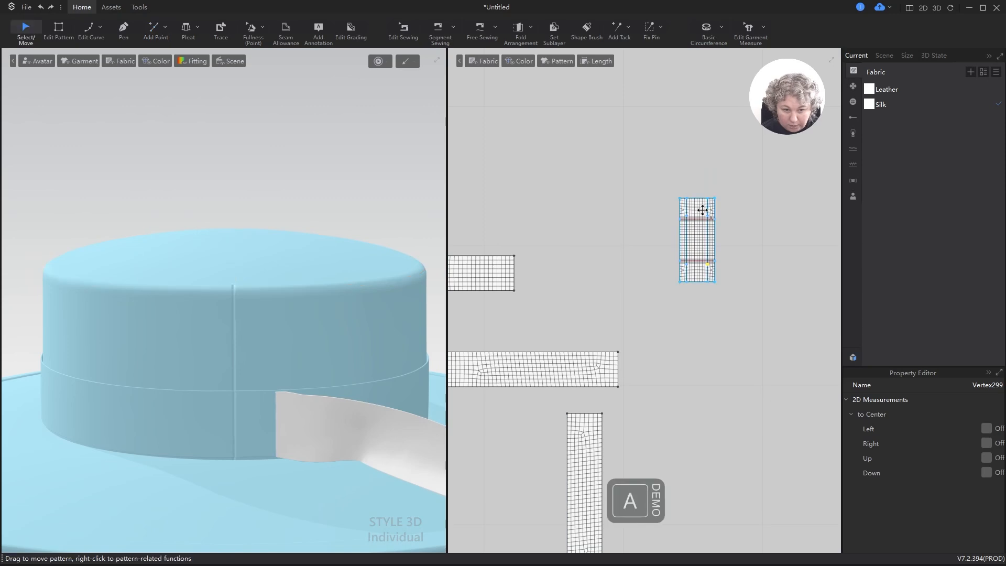
{"action": "left_click", "coordinate": [702, 210]}
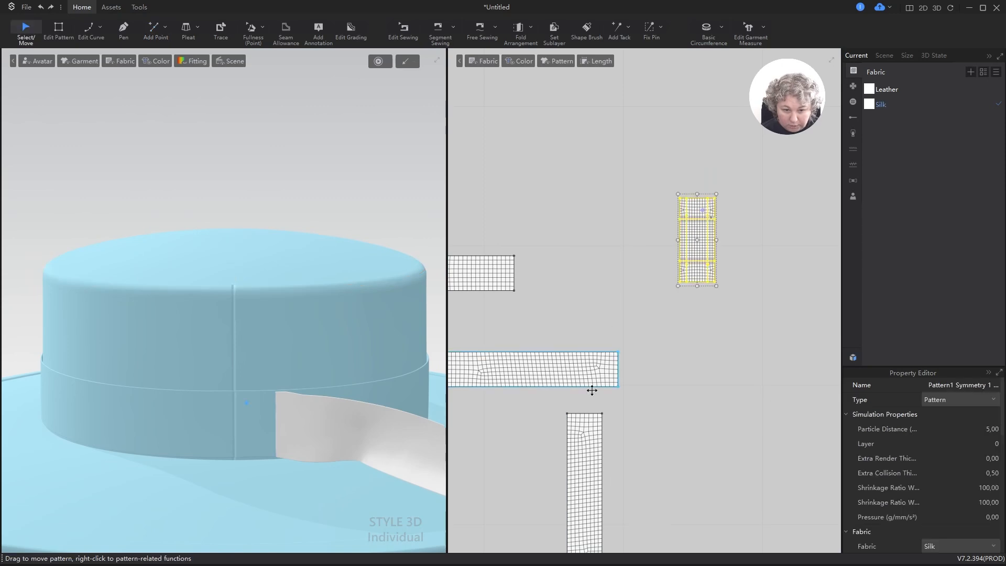
{"action": "left_click", "coordinate": [592, 432]}
{"action": "scroll", "coordinate": [651, 347], "scroll_direction": "down", "scroll_amount": 5}
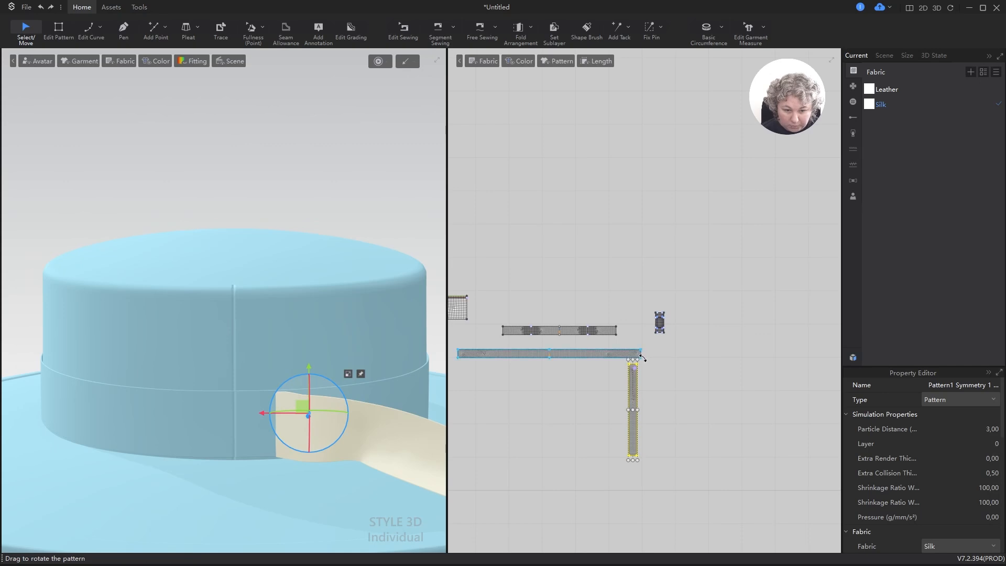
{"action": "left_click_drag", "start_coordinate": [644, 359], "coordinate": [518, 426]}
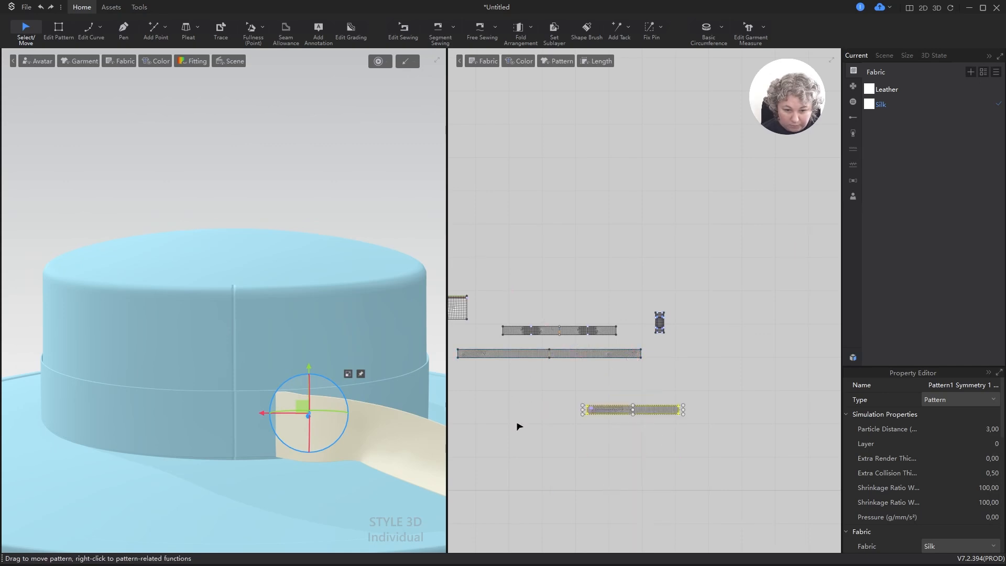
{"action": "left_click_drag", "start_coordinate": [602, 412], "coordinate": [686, 323]}
{"action": "scroll", "coordinate": [675, 324], "scroll_direction": "up", "scroll_amount": 6}
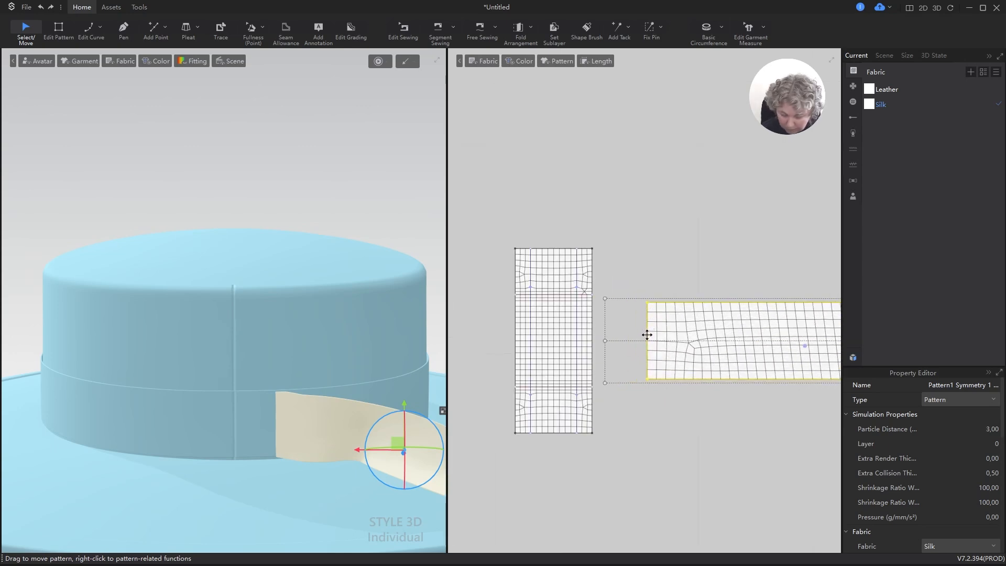
Free-sew the tail's short end to the upper and lower 1.25 cm segments of the knot's nearest internal line.
{"action": "key", "text": "m"}
{"action": "left_click", "coordinate": [648, 304]}
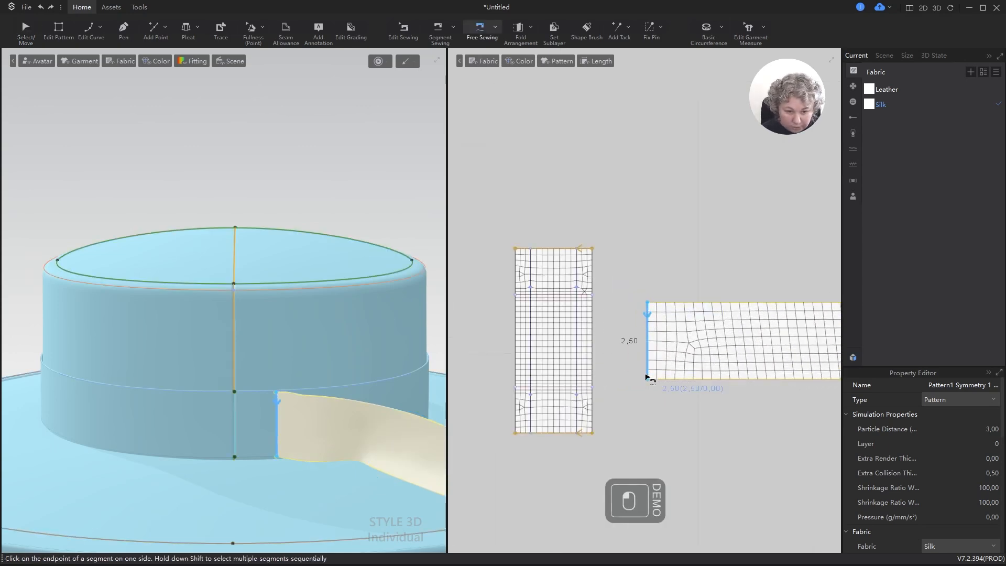
{"action": "left_click", "coordinate": [576, 288]}
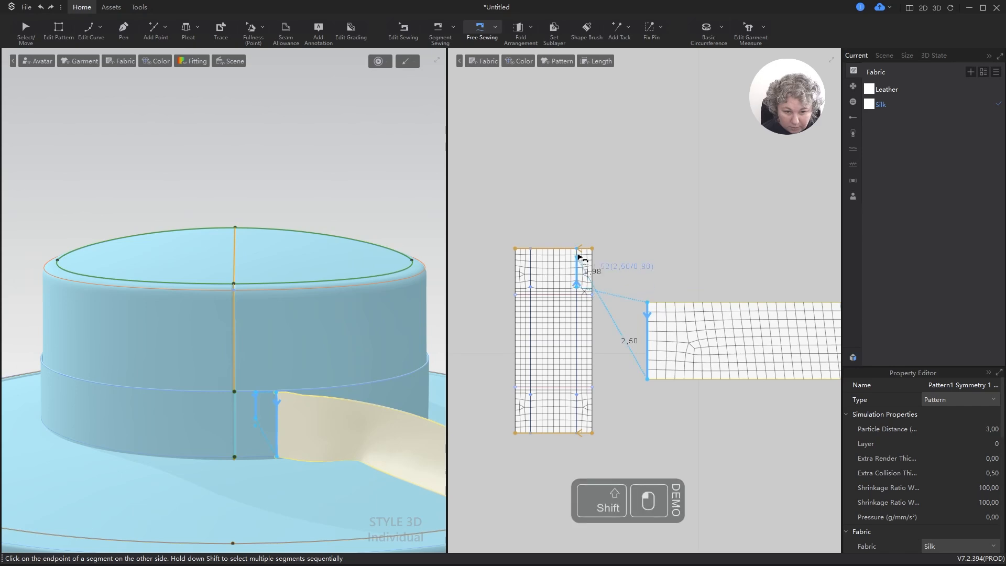
{"action": "left_click", "coordinate": [577, 432], "text": "shift"}
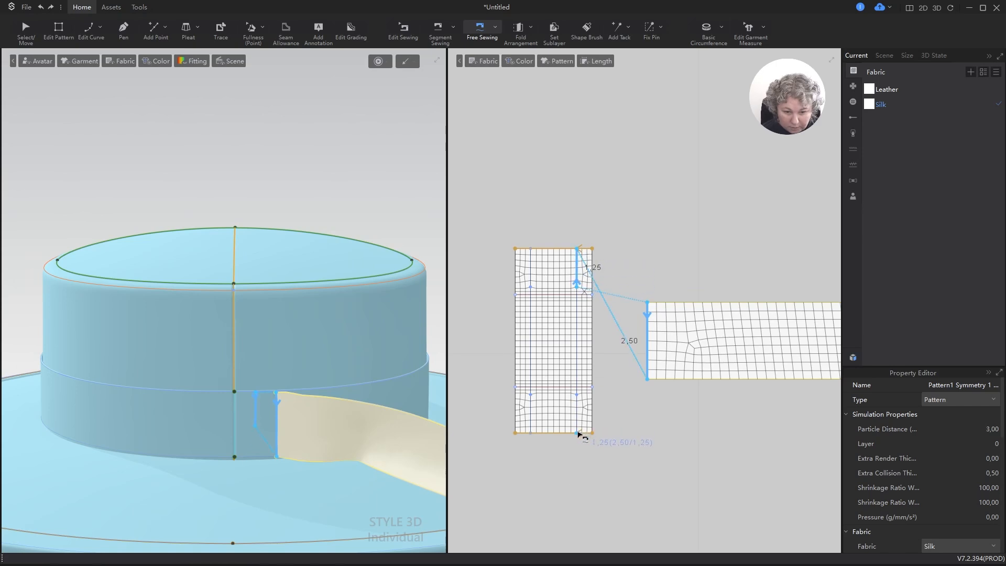
{"action": "left_click", "coordinate": [588, 402], "text": "shift"}
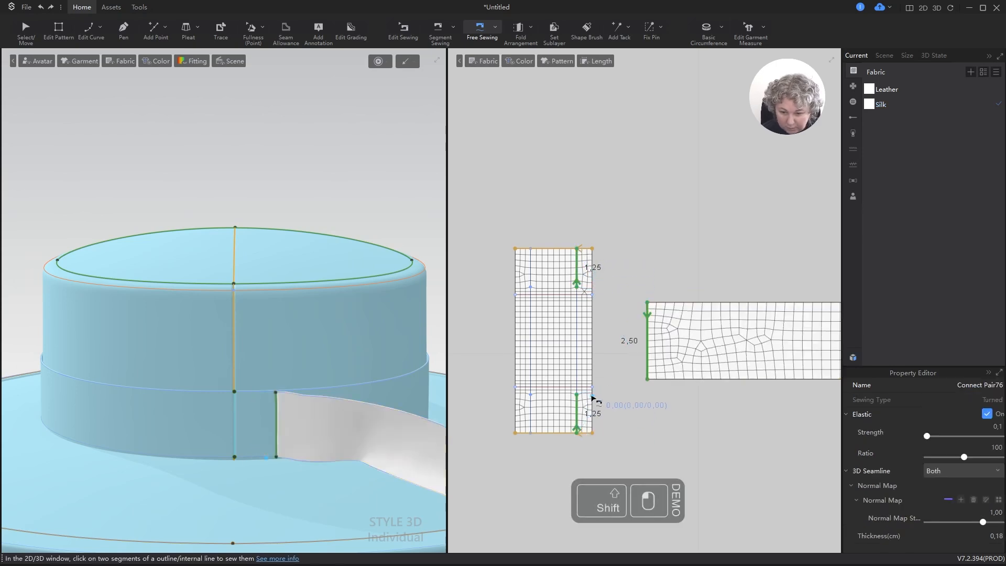
Show the hidden bow patterns, then freeze the bow loops and hide them so only the knot and tail stay visible.
{"action": "key", "text": "a"}
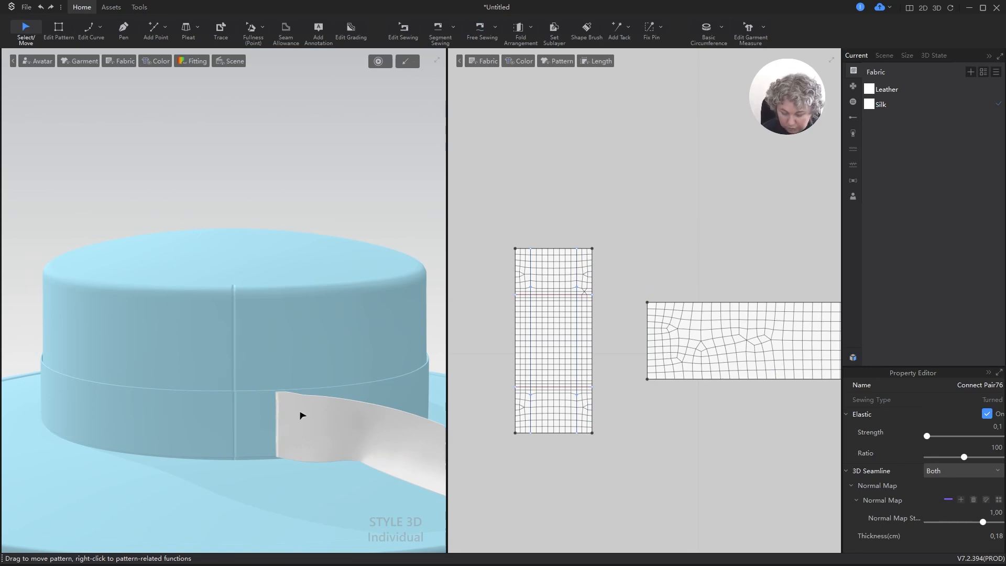
{"action": "key", "text": "shift+c"}
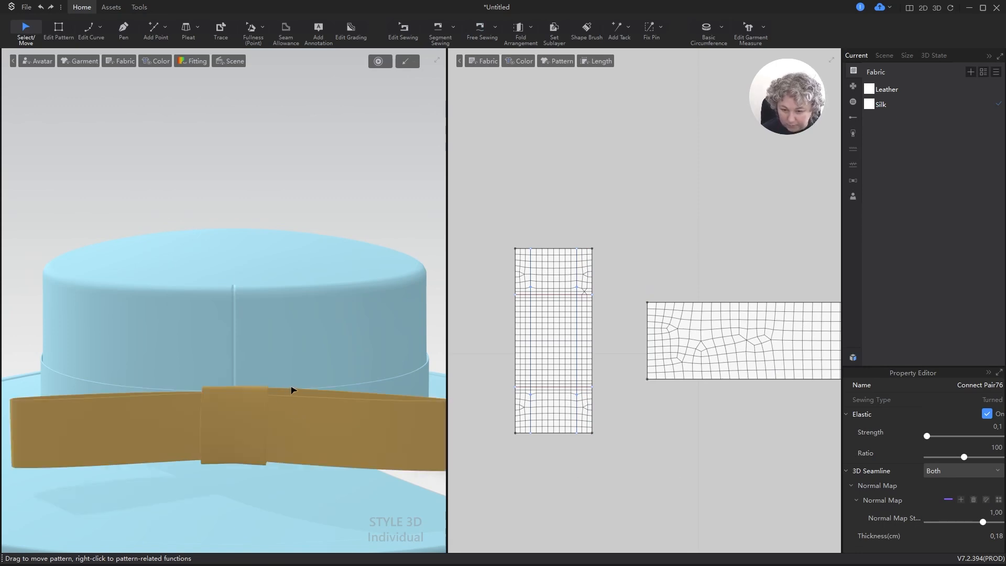
{"action": "right_click_drag", "start_coordinate": [292, 390], "coordinate": [268, 477]}
{"action": "scroll", "coordinate": [282, 400], "scroll_direction": "down", "scroll_amount": 4}
{"action": "left_click", "coordinate": [268, 477]}
{"action": "key", "text": "ctrl+k"}
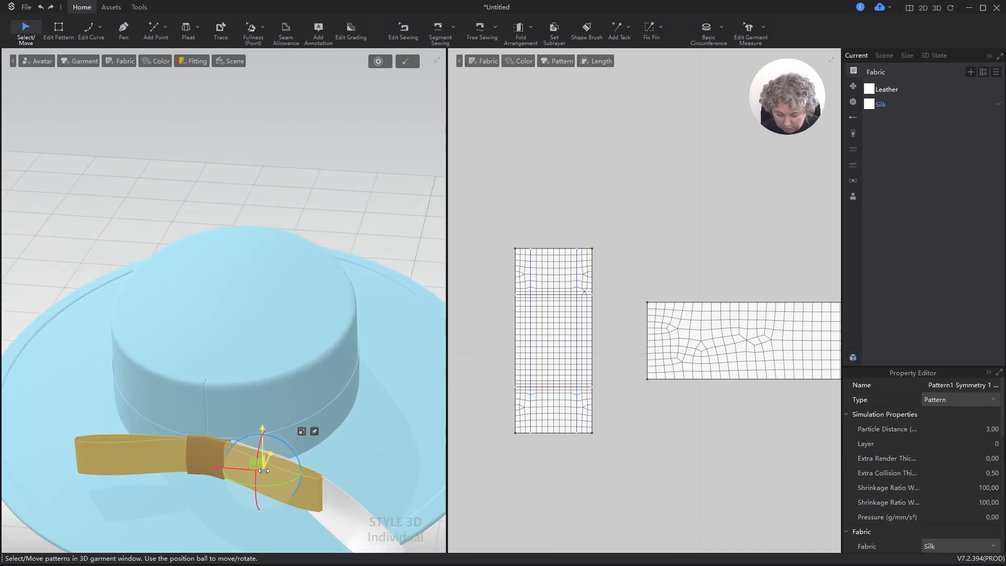
{"action": "key", "text": "shift+q"}
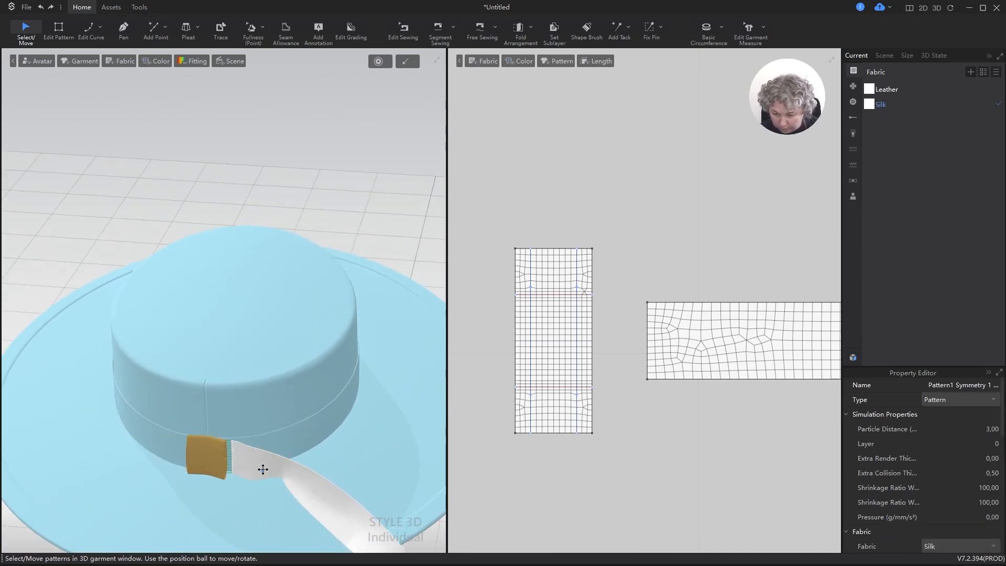
Freeze the knot pattern in the 3D scene.
{"action": "right_click_drag", "start_coordinate": [263, 469], "coordinate": [248, 357], "text": "alt"}
{"action": "left_click", "coordinate": [244, 356]}
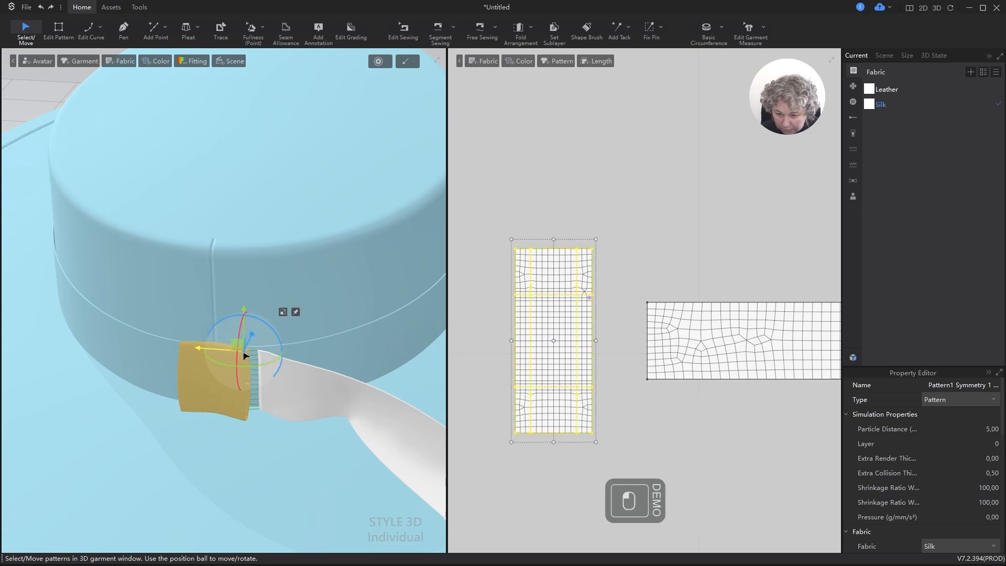
{"action": "key", "text": "ctrl+k"}
{"action": "scroll", "coordinate": [326, 422], "scroll_direction": "up", "scroll_amount": 3}
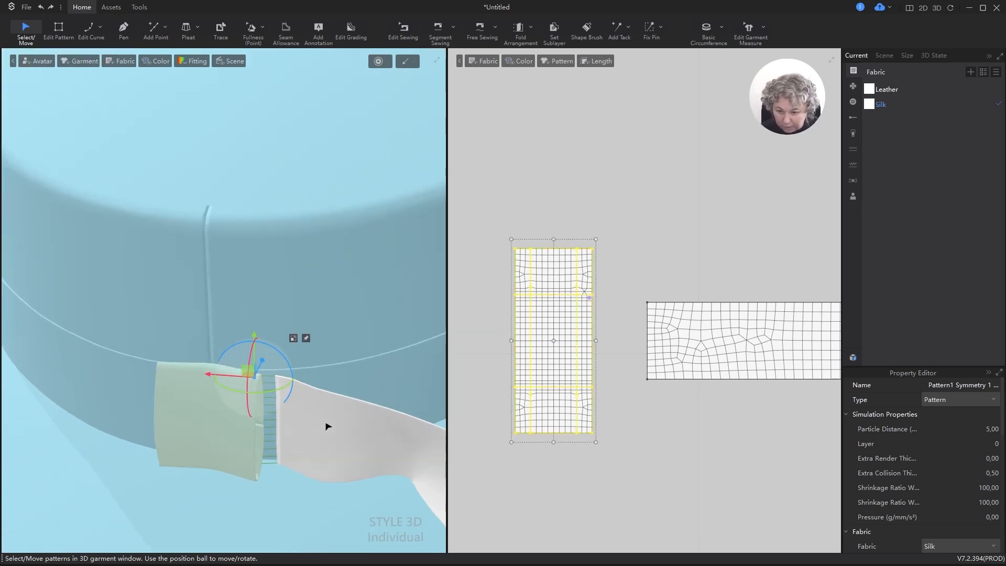
Pull the tail's short end under the side of the knot in 3D and briefly simulate it to close the seam.
{"action": "left_click", "coordinate": [303, 438]}
{"action": "left_click_drag", "start_coordinate": [291, 444], "coordinate": [272, 445]}
{"action": "right_click_drag", "start_coordinate": [281, 443], "coordinate": [239, 425]}
{"action": "left_click_drag", "start_coordinate": [277, 426], "coordinate": [274, 417]}
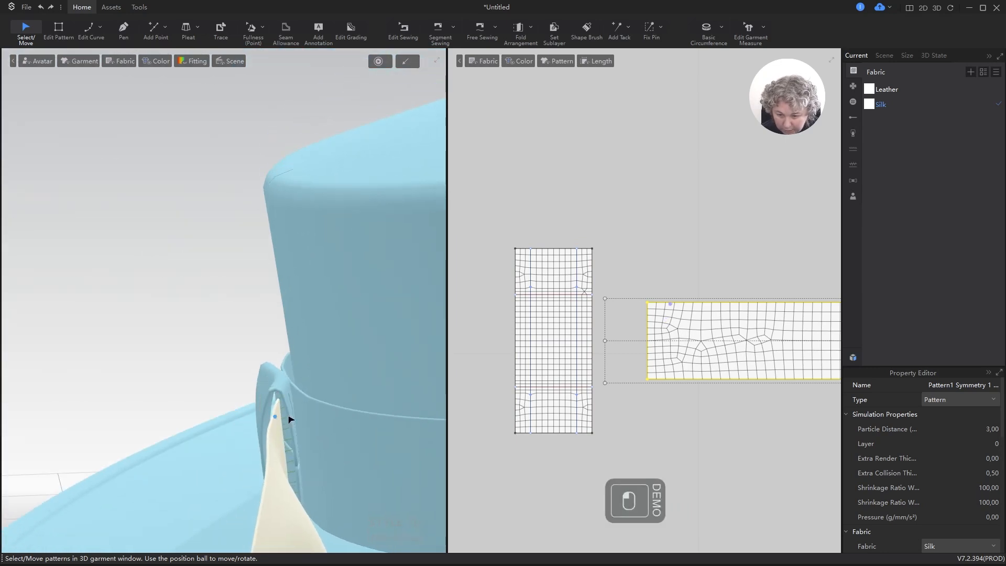
{"action": "right_click_drag", "start_coordinate": [291, 419], "coordinate": [343, 410]}
{"action": "key", "text": "space"}
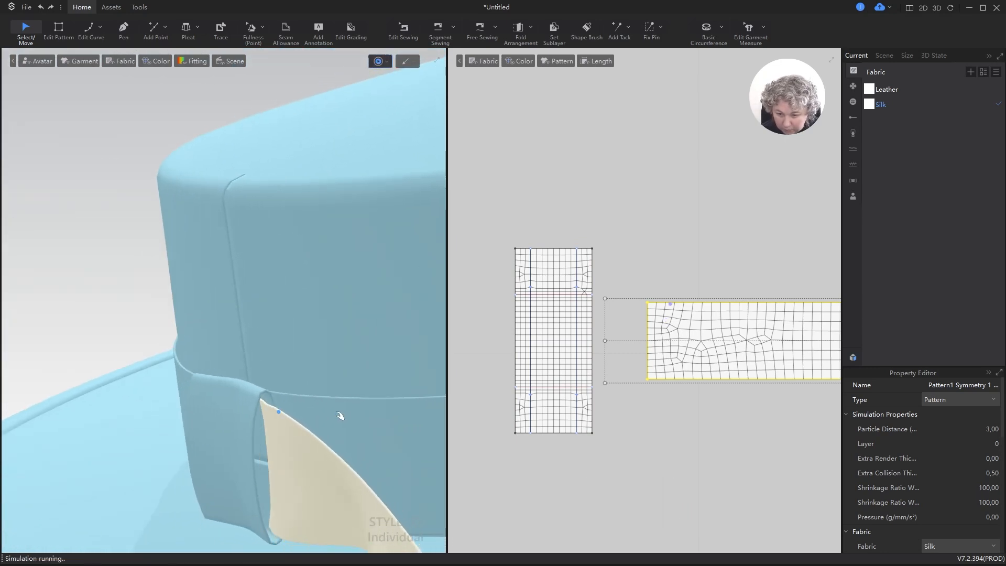
{"action": "key", "text": "space"}
{"action": "scroll", "coordinate": [364, 400], "scroll_direction": "down", "scroll_amount": 5}
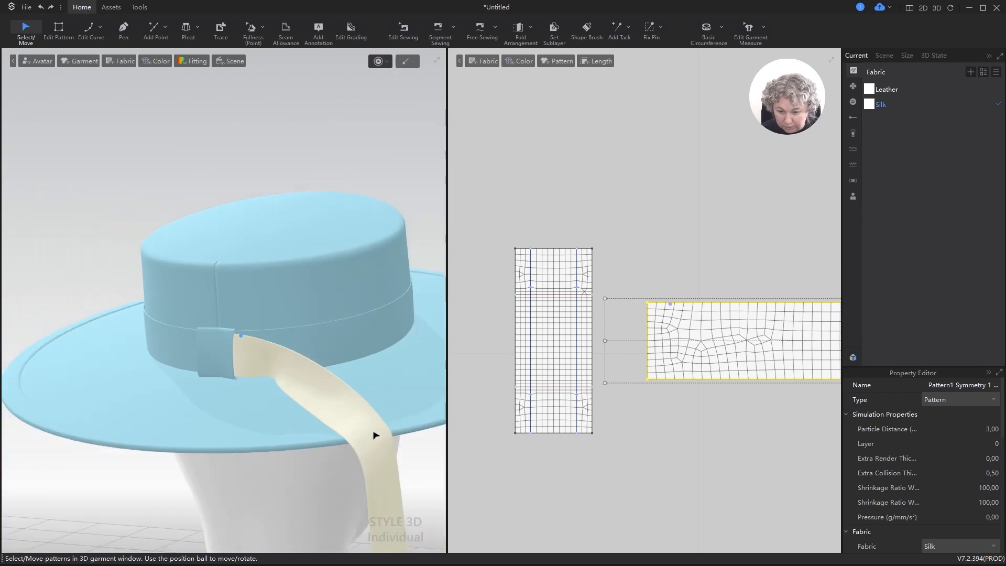
Run the simulation and pull the tail outward so it drapes smoothly from the knot over the hat brim.
{"action": "right_click_drag", "start_coordinate": [376, 435], "coordinate": [303, 382]}
{"action": "scroll", "coordinate": [292, 380], "scroll_direction": "up", "scroll_amount": 3}
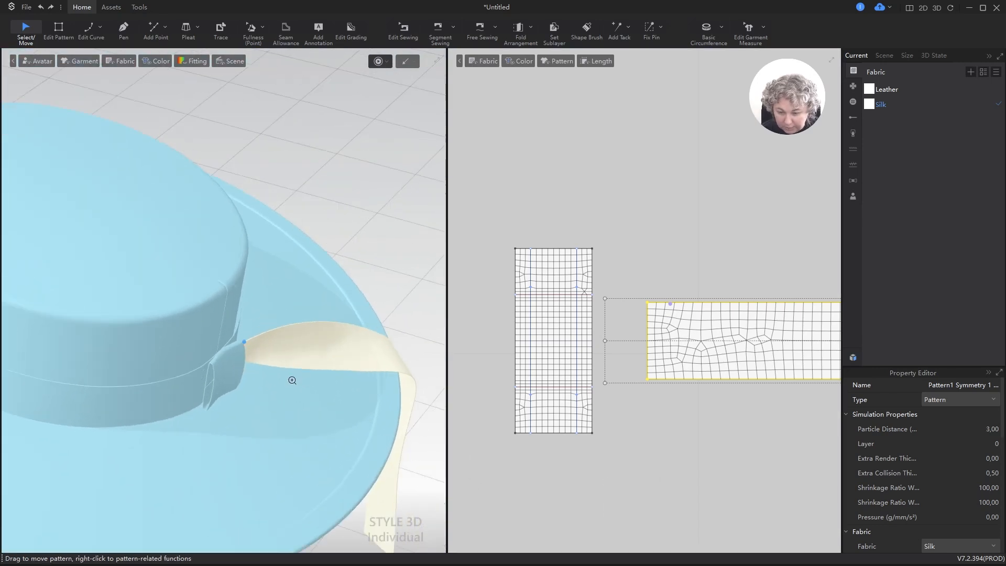
{"action": "scroll", "coordinate": [292, 380], "scroll_direction": "up", "scroll_amount": 3}
{"action": "key", "text": "space"}
{"action": "left_click_drag", "start_coordinate": [292, 408], "coordinate": [431, 402]}
{"action": "left_click_drag", "start_coordinate": [340, 354], "coordinate": [314, 341]}
{"action": "left_click_drag", "start_coordinate": [292, 402], "coordinate": [389, 419]}
{"action": "left_click_drag", "start_coordinate": [375, 370], "coordinate": [361, 361]}
{"action": "right_click_drag", "start_coordinate": [362, 362], "coordinate": [257, 385]}
{"action": "scroll", "coordinate": [335, 382], "scroll_direction": "down", "scroll_amount": 2}
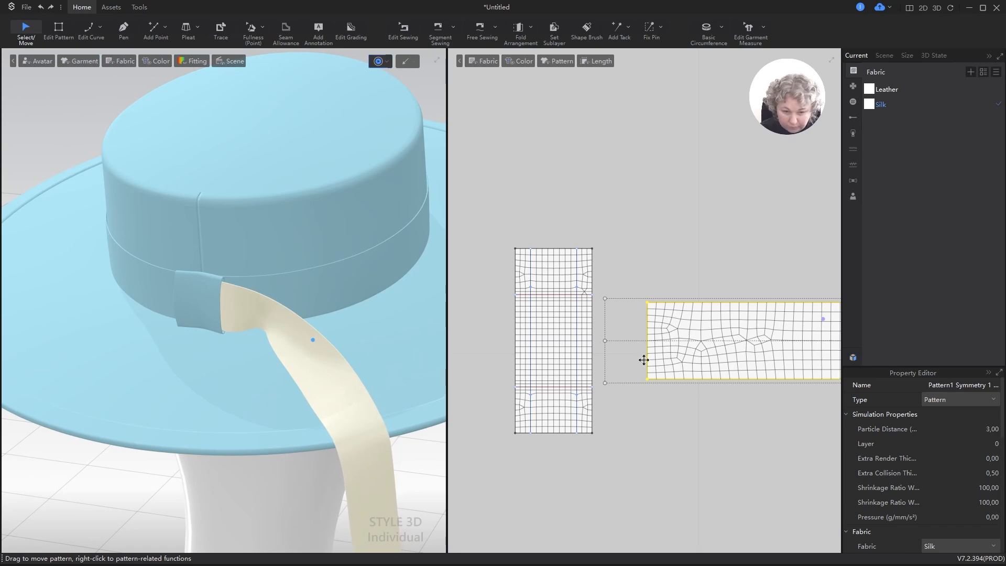
Turn off Elastic on the tail-to-knot sewing, clear its seamline normal map, set thickness to 0 cm, and stop the simulation.
{"action": "key", "text": "b"}
{"action": "left_click", "coordinate": [576, 269]}
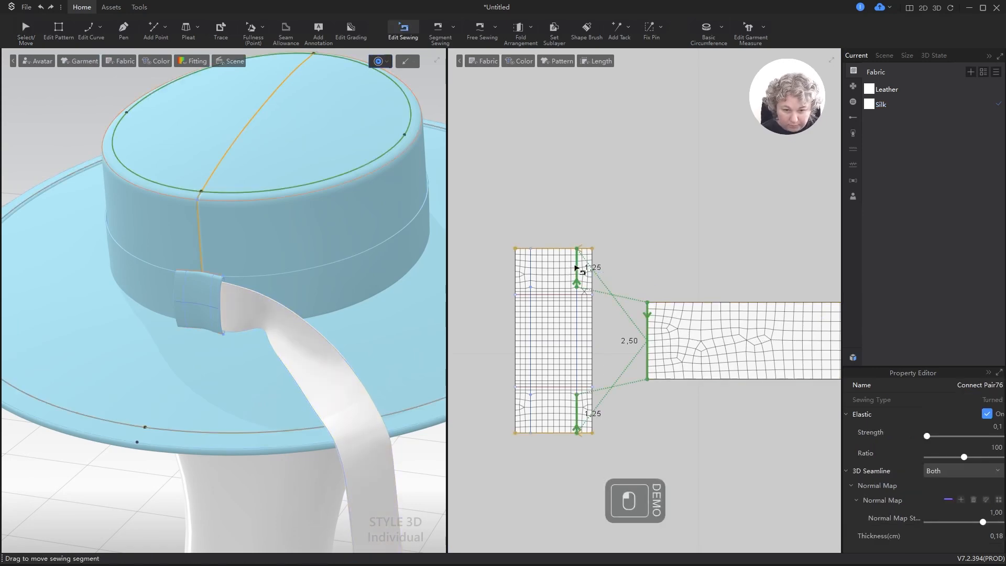
{"action": "left_click", "coordinate": [579, 413], "text": "shift"}
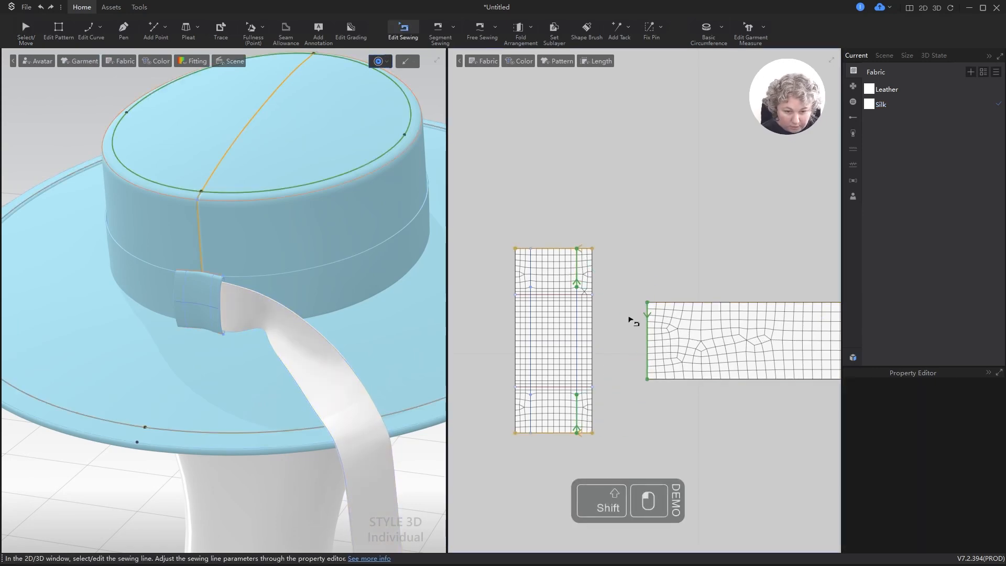
{"action": "left_click", "coordinate": [649, 320]}
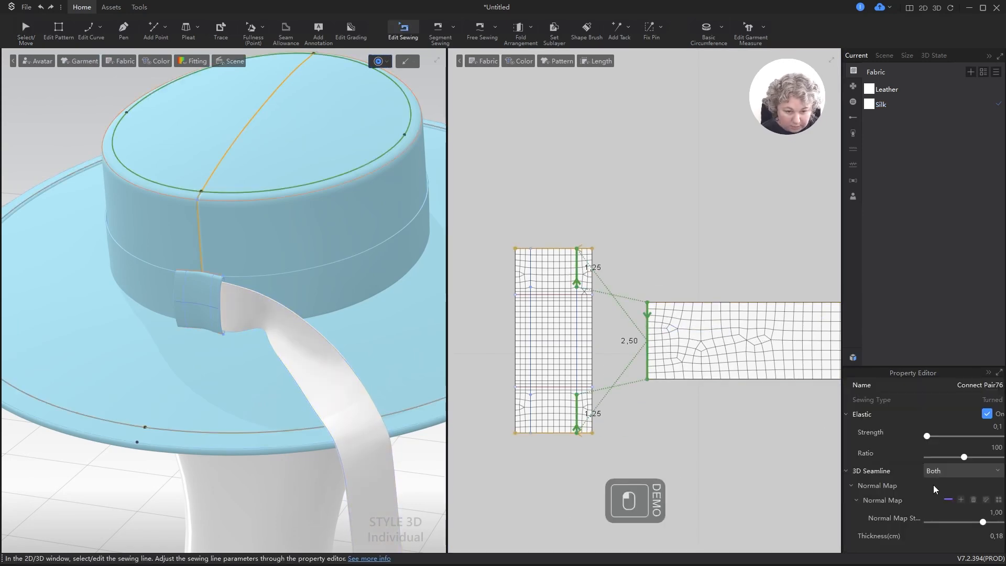
{"action": "left_click", "coordinate": [986, 413]}
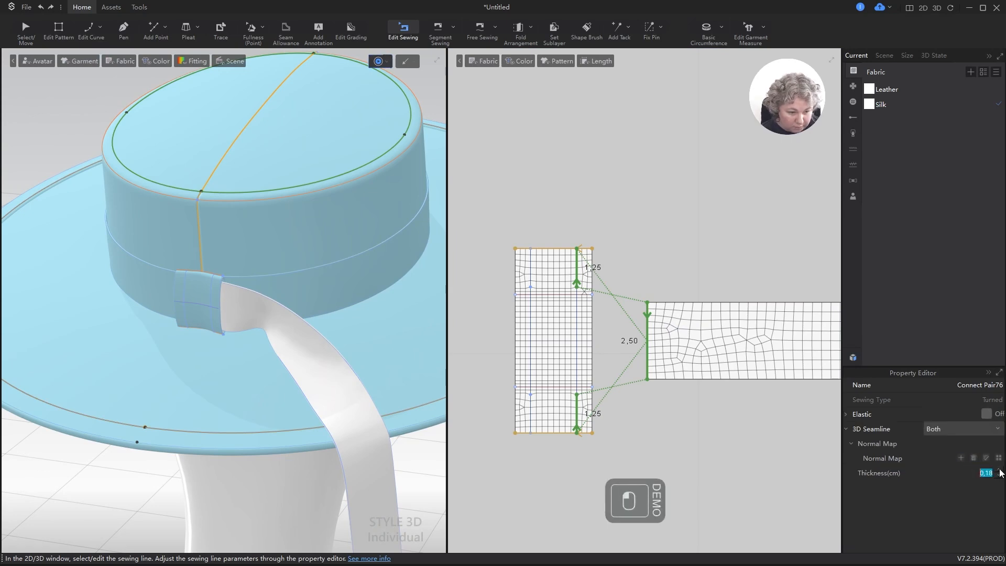
{"action": "type", "text": "00"}
{"action": "key", "text": "space"}
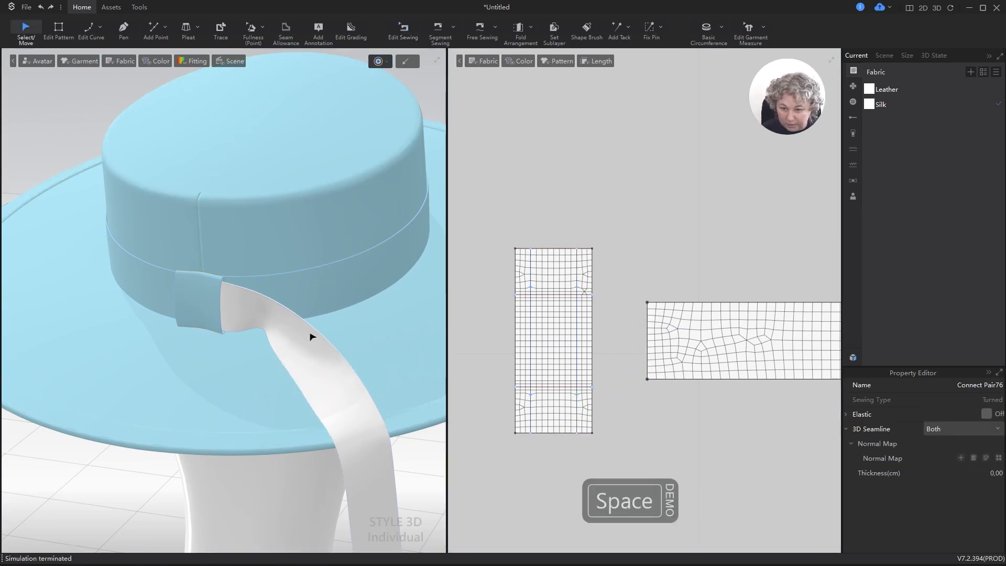
Show the hidden bow loops again and inspect the draped tail together with the complete bow.
{"action": "key", "text": "shift+c"}
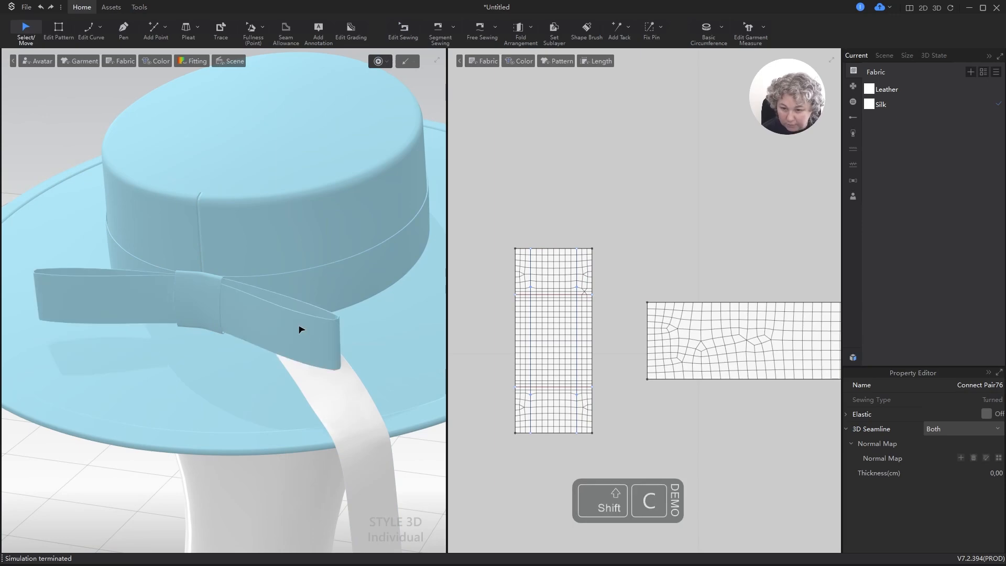
{"action": "scroll", "coordinate": [300, 345], "scroll_direction": "down", "scroll_amount": 2}
{"action": "scroll", "coordinate": [300, 345], "scroll_direction": "down", "scroll_amount": 2}
{"action": "left_click_drag", "start_coordinate": [329, 371], "coordinate": [346, 359], "text": "alt"}
{"action": "left_click", "coordinate": [352, 347]}
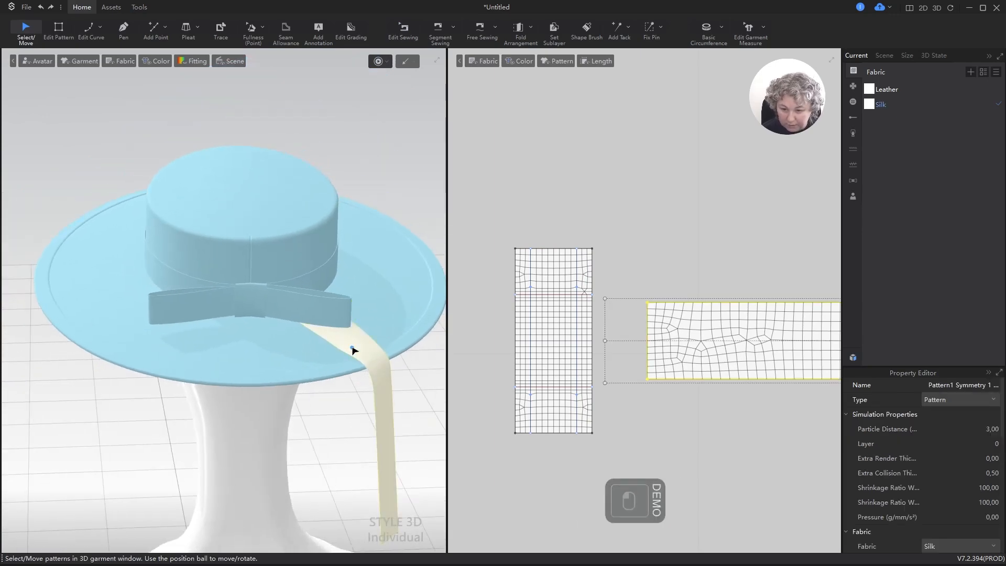
{"action": "scroll", "coordinate": [707, 333], "scroll_direction": "down", "scroll_amount": 6}
{"action": "scroll", "coordinate": [308, 305], "scroll_direction": "down", "scroll_amount": 3}
{"action": "right_click_drag", "start_coordinate": [343, 356], "coordinate": [316, 371], "text": "alt"}
{"action": "scroll", "coordinate": [733, 374], "scroll_direction": "up", "scroll_amount": 4}
Move the knot pattern above the bow strip and the tail pattern below the long band in the 2D layout.
{"action": "left_click_drag", "start_coordinate": [652, 310], "coordinate": [474, 266]}
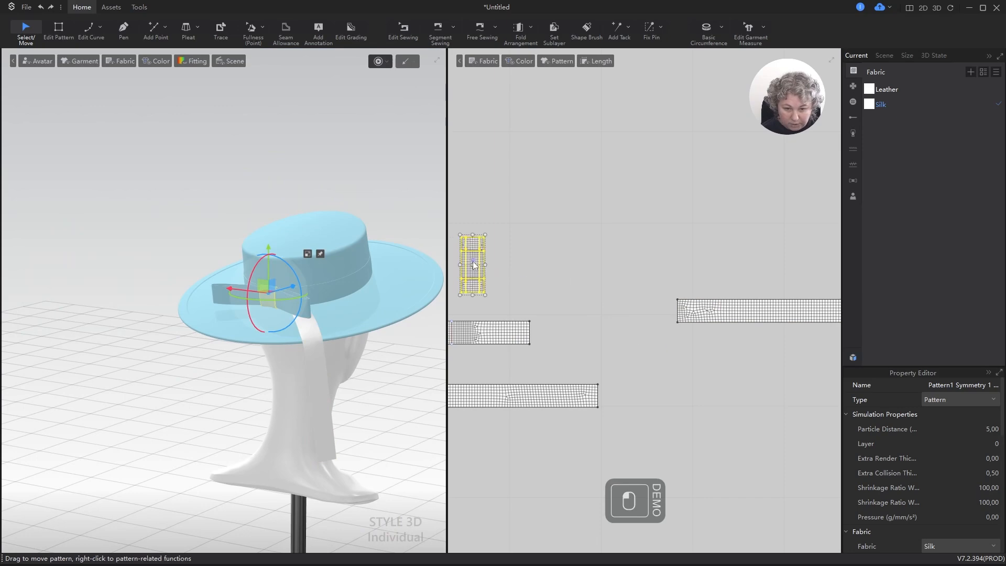
{"action": "scroll", "coordinate": [640, 296], "scroll_direction": "down", "scroll_amount": 6}
{"action": "left_click_drag", "start_coordinate": [703, 301], "coordinate": [567, 357]}
{"action": "scroll", "coordinate": [534, 361], "scroll_direction": "down", "scroll_amount": 4}
{"action": "middle_click_drag", "start_coordinate": [510, 367], "coordinate": [619, 353]}
{"action": "scroll", "coordinate": [620, 352], "scroll_direction": "up", "scroll_amount": 2}
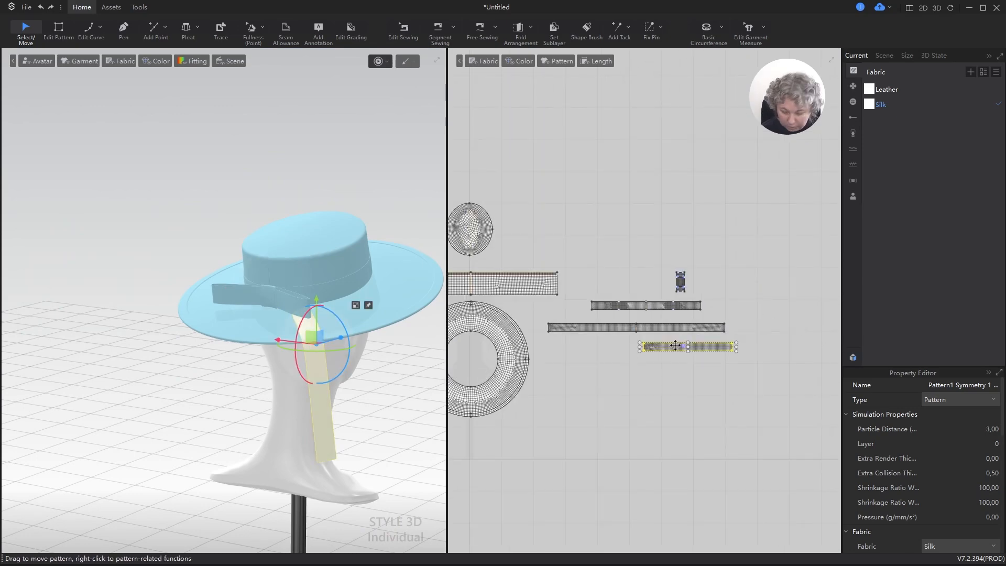
Create a symmetric copy of the tail pattern, level with the original and facing its short end.
{"action": "scroll", "coordinate": [675, 345], "scroll_direction": "up", "scroll_amount": 5}
{"action": "key", "text": "ctrl+d"}
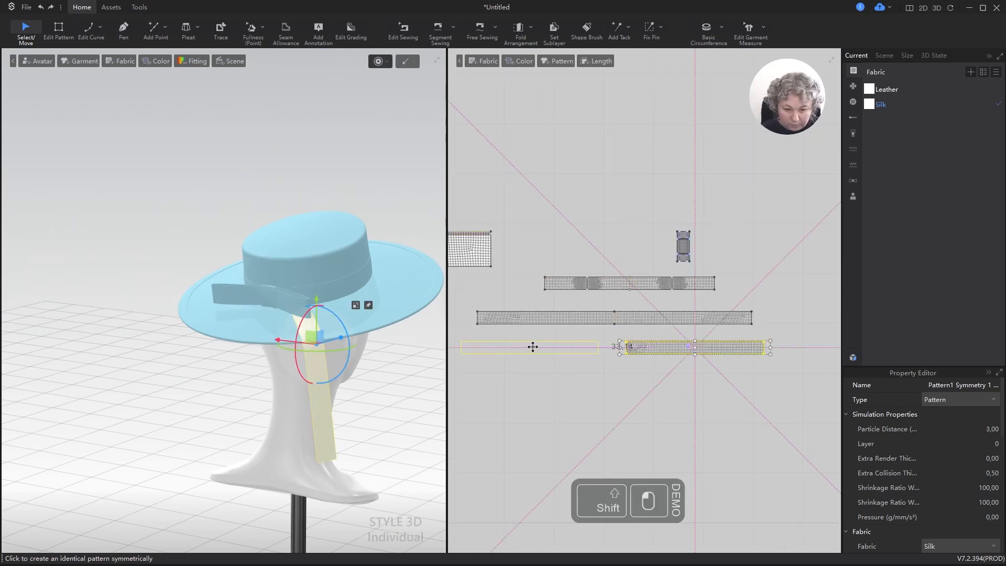
{"action": "left_click", "coordinate": [532, 347], "text": "shift"}
Move the copied tail in 3D to the bow's opposite side, hanging over the brim behind the loop.
{"action": "scroll", "coordinate": [394, 352], "scroll_direction": "down", "scroll_amount": 8}
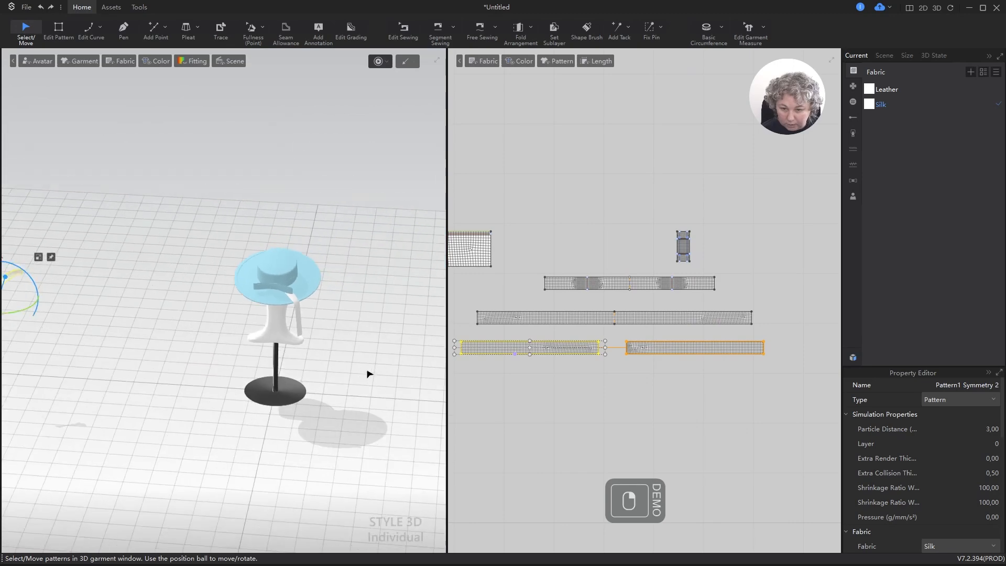
{"action": "left_click_drag", "start_coordinate": [56, 290], "coordinate": [238, 304]}
{"action": "scroll", "coordinate": [234, 301], "scroll_direction": "up", "scroll_amount": 10}
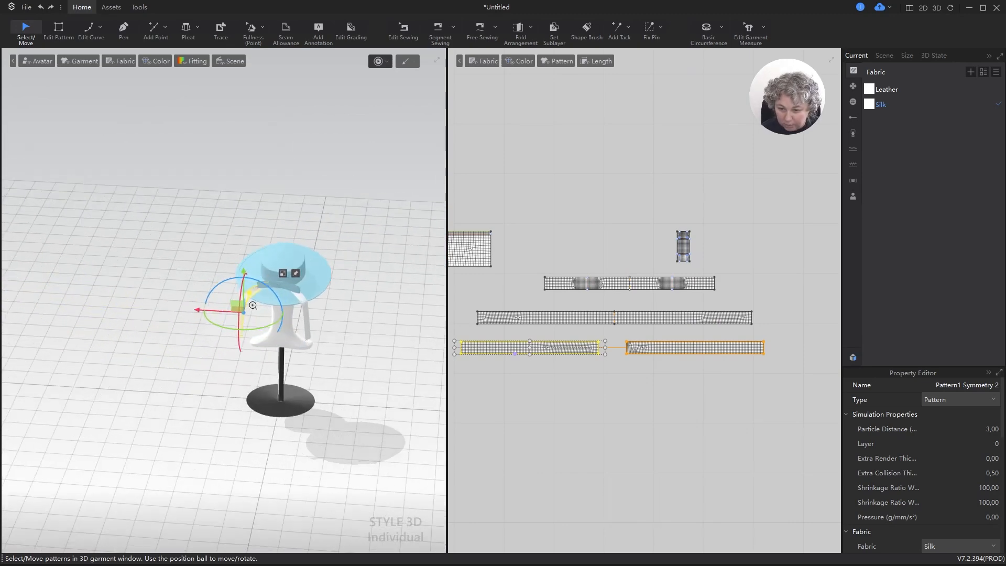
{"action": "scroll", "coordinate": [313, 358], "scroll_direction": "up", "scroll_amount": 8}
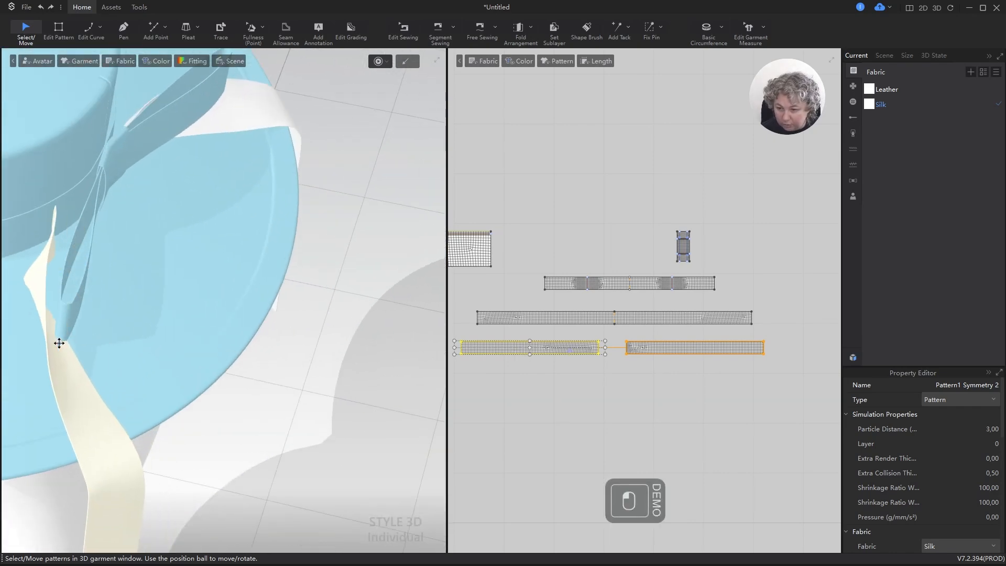
{"action": "right_click_drag", "start_coordinate": [113, 337], "coordinate": [128, 312]}
{"action": "right_click_drag", "start_coordinate": [200, 341], "coordinate": [86, 316]}
{"action": "key", "text": "space"}
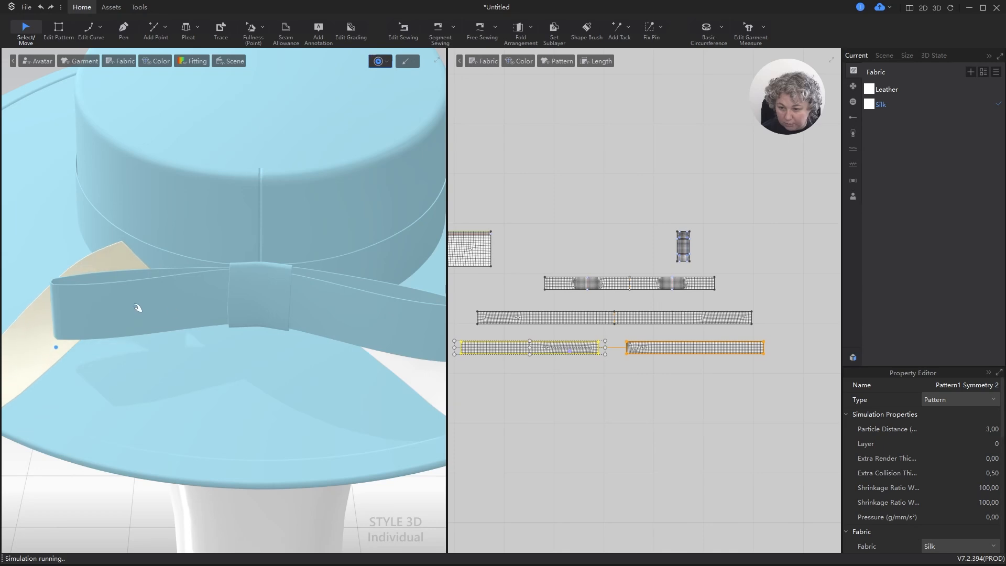
{"action": "key", "text": "space"}
{"action": "right_click_drag", "start_coordinate": [164, 314], "coordinate": [177, 330]}
{"action": "key", "text": "ctrl+z"}
Free-sew the copied tail's short end to the upper and lower 1.25 cm segments of the knot's unsewn internal line.
{"action": "scroll", "coordinate": [191, 323], "scroll_direction": "down", "scroll_amount": 5}
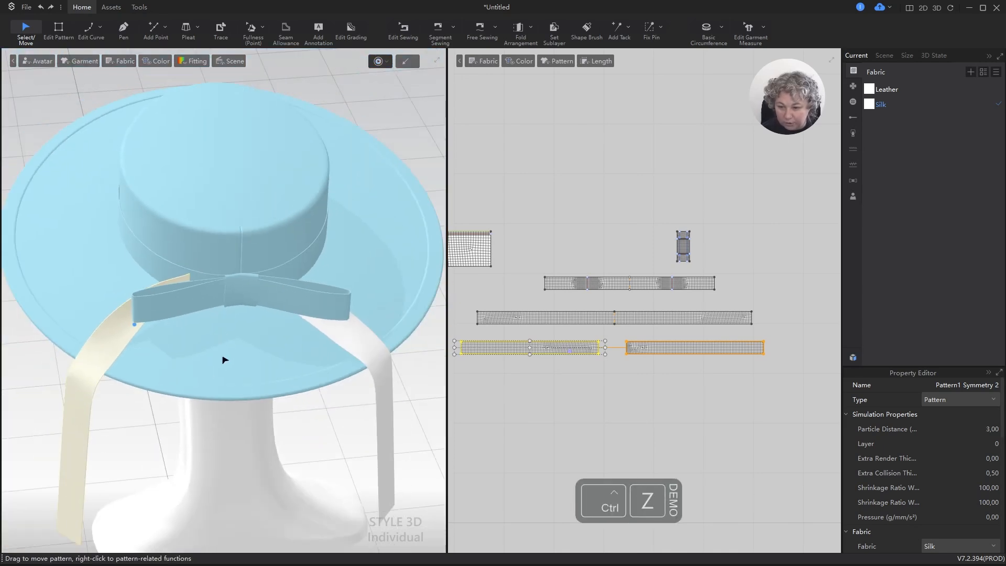
{"action": "right_click_drag", "start_coordinate": [223, 359], "coordinate": [207, 362], "text": "alt"}
{"action": "scroll", "coordinate": [682, 246], "scroll_direction": "up", "scroll_amount": 5}
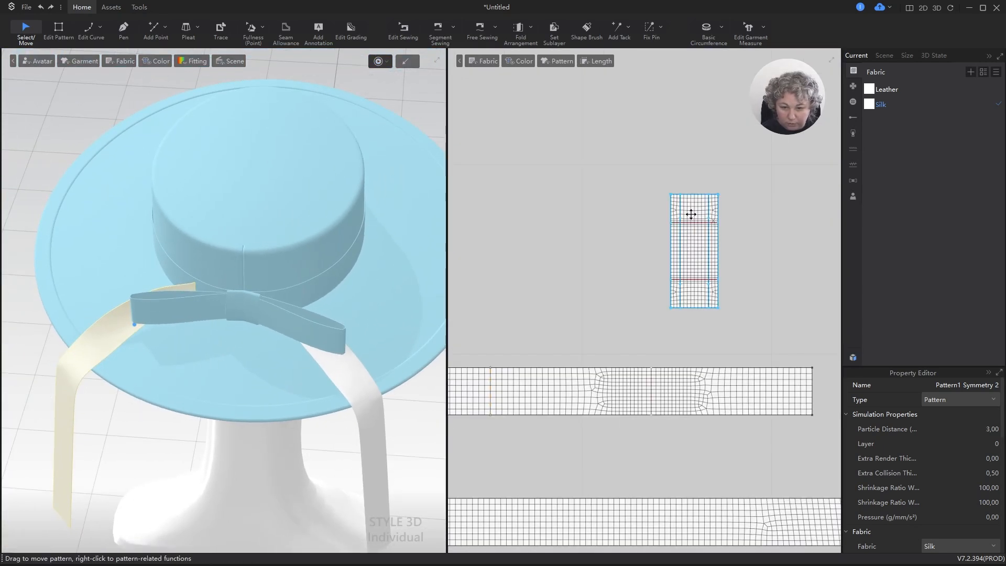
{"action": "scroll", "coordinate": [686, 224], "scroll_direction": "down", "scroll_amount": 4}
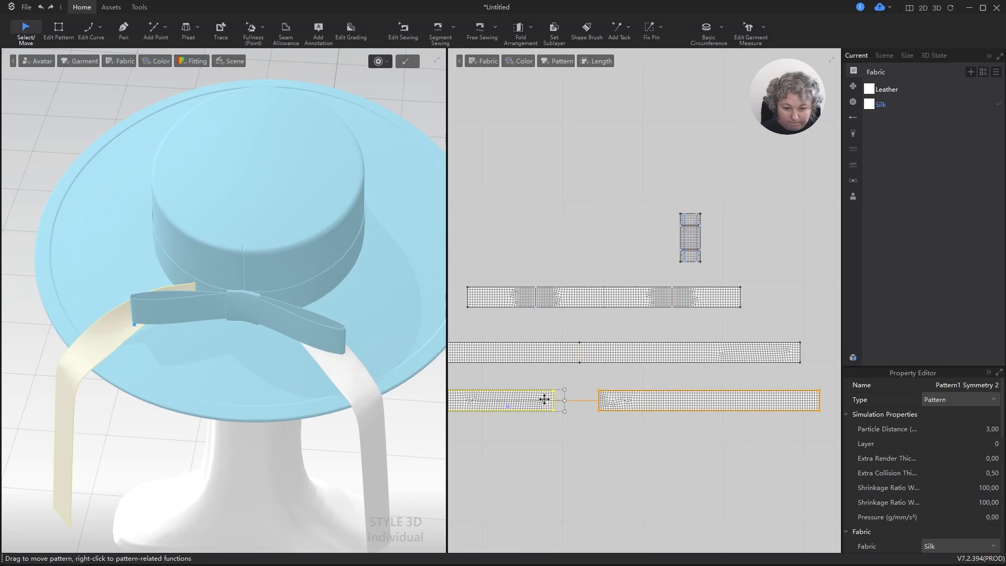
{"action": "scroll", "coordinate": [545, 399], "scroll_direction": "up", "scroll_amount": 2}
{"action": "key", "text": "m"}
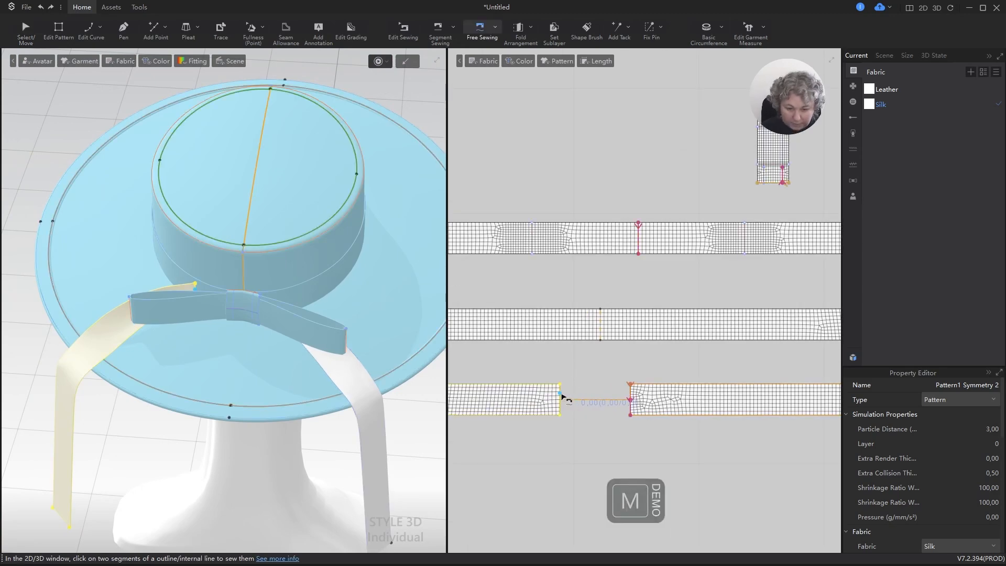
{"action": "left_click", "coordinate": [561, 388]}
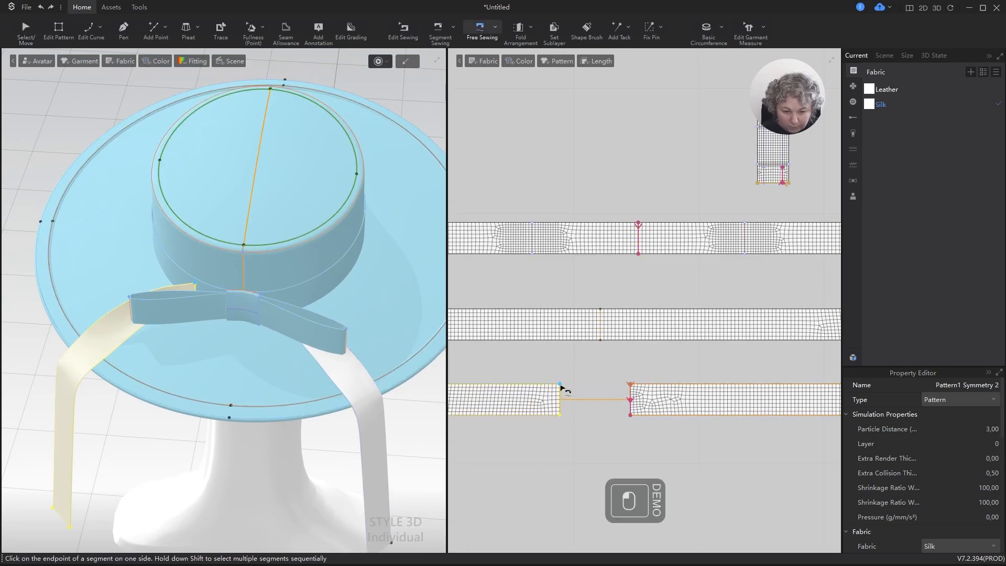
{"action": "left_click", "coordinate": [560, 415]}
{"action": "scroll", "coordinate": [762, 140], "scroll_direction": "up", "scroll_amount": 5}
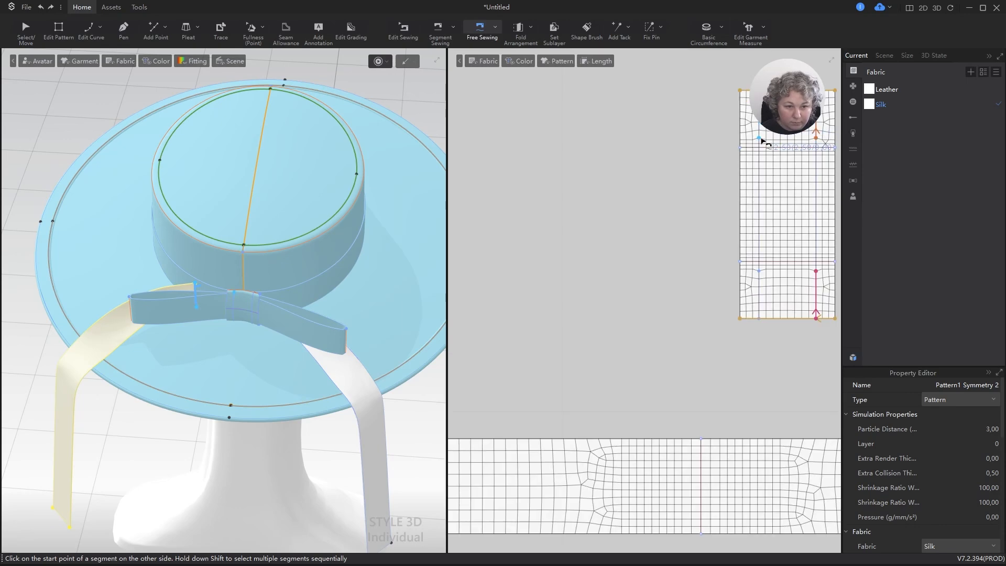
{"action": "left_click", "coordinate": [759, 138], "text": "shift"}
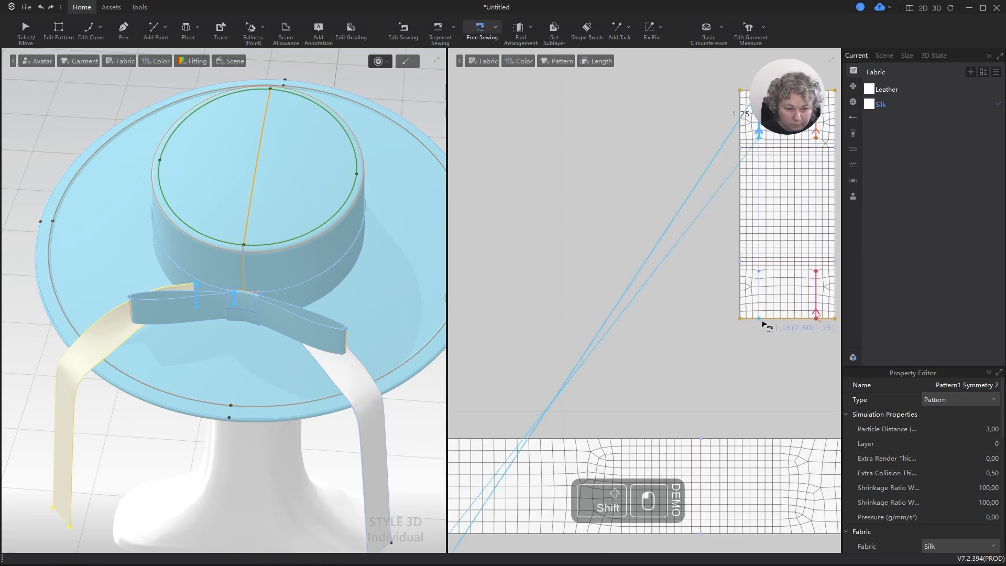
{"action": "left_click", "coordinate": [759, 262], "text": "shift"}
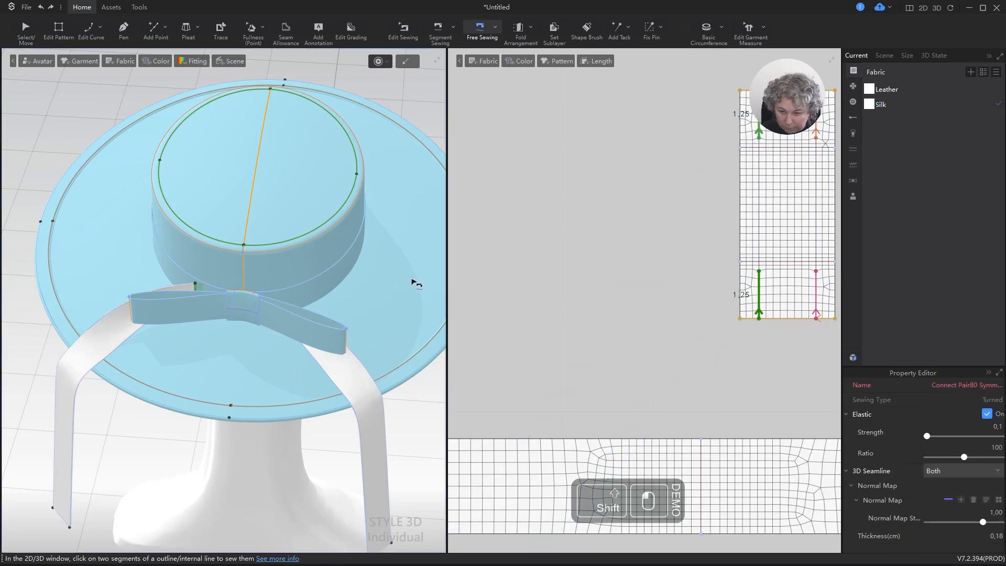
Set the sublayer order so the copied tail lies over the long band.
{"action": "scroll", "coordinate": [417, 283], "scroll_direction": "down", "scroll_amount": 3}
{"action": "right_click_drag", "start_coordinate": [337, 303], "coordinate": [367, 272]}
{"action": "scroll", "coordinate": [678, 263], "scroll_direction": "down", "scroll_amount": 5}
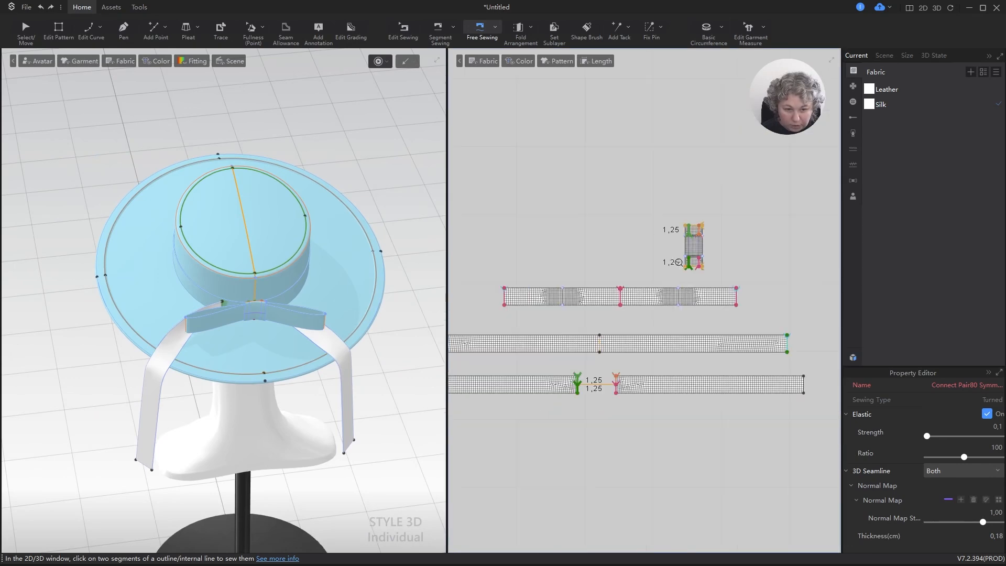
{"action": "left_click", "coordinate": [553, 28]}
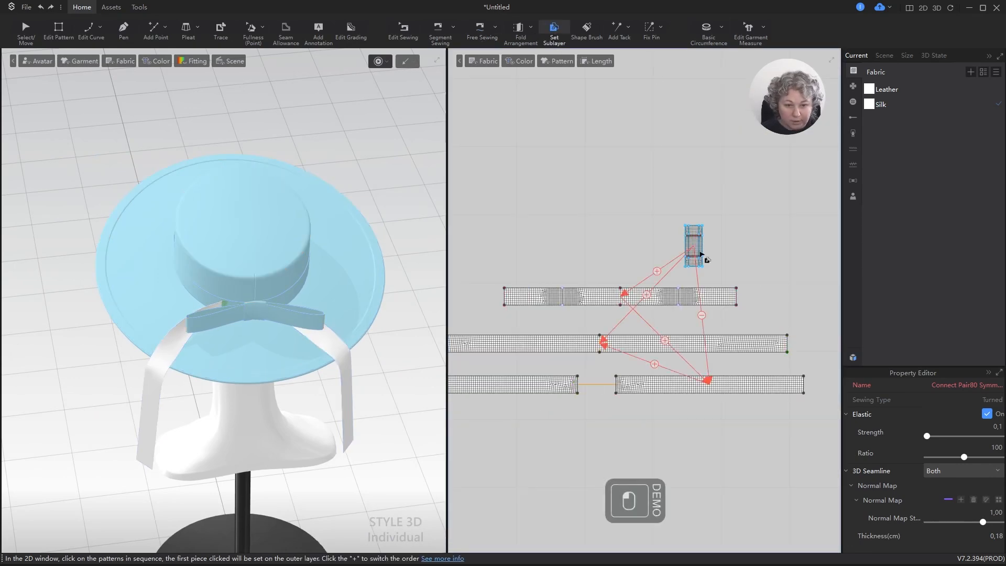
{"action": "scroll", "coordinate": [643, 383], "scroll_direction": "down", "scroll_amount": 4}
{"action": "scroll", "coordinate": [558, 388], "scroll_direction": "up", "scroll_amount": 6}
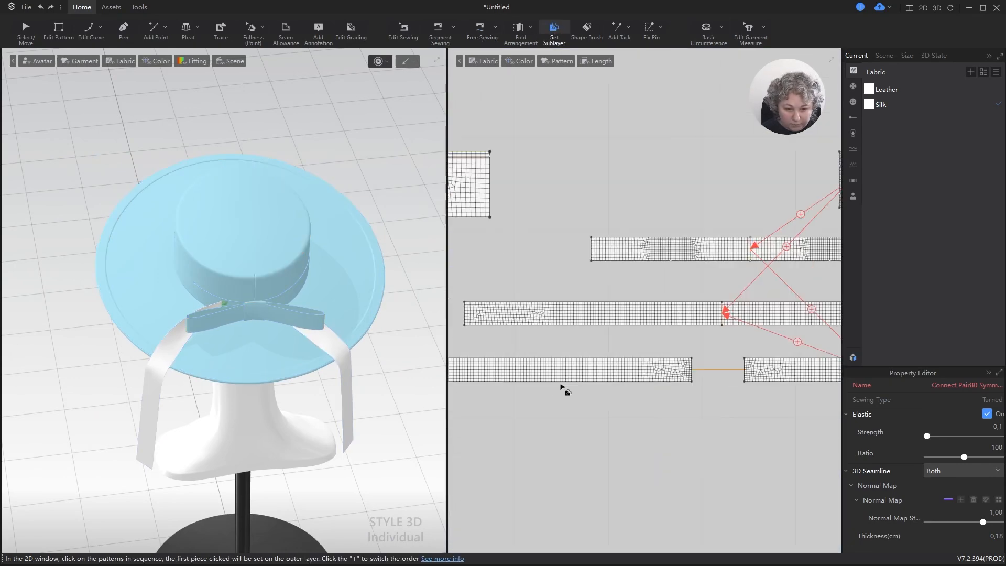
{"action": "left_click", "coordinate": [689, 314]}
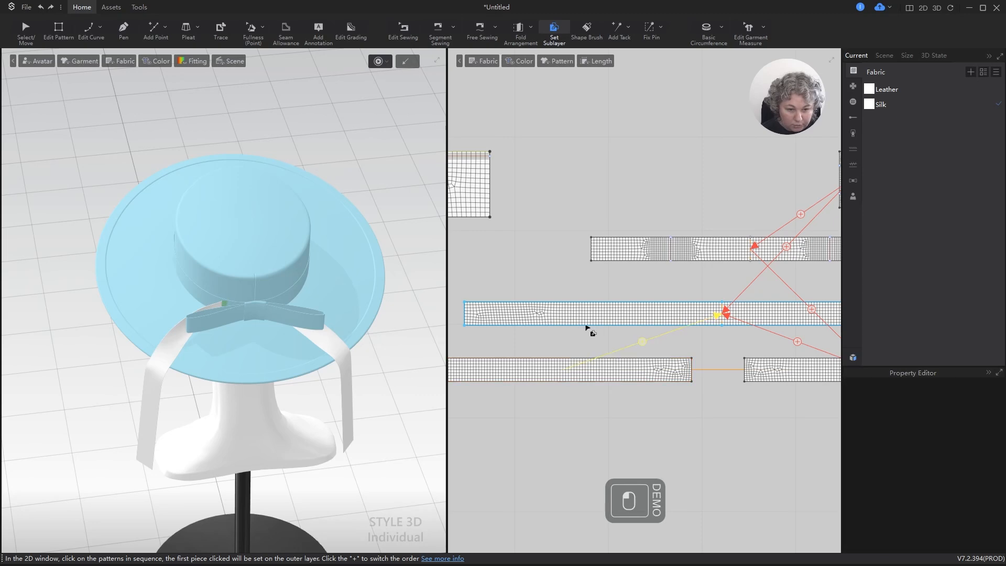
Set the sublayer order so the bow strip and the knot both lie over the copied tail.
{"action": "scroll", "coordinate": [588, 330], "scroll_direction": "up", "scroll_amount": 3}
{"action": "scroll", "coordinate": [680, 323], "scroll_direction": "down", "scroll_amount": 4}
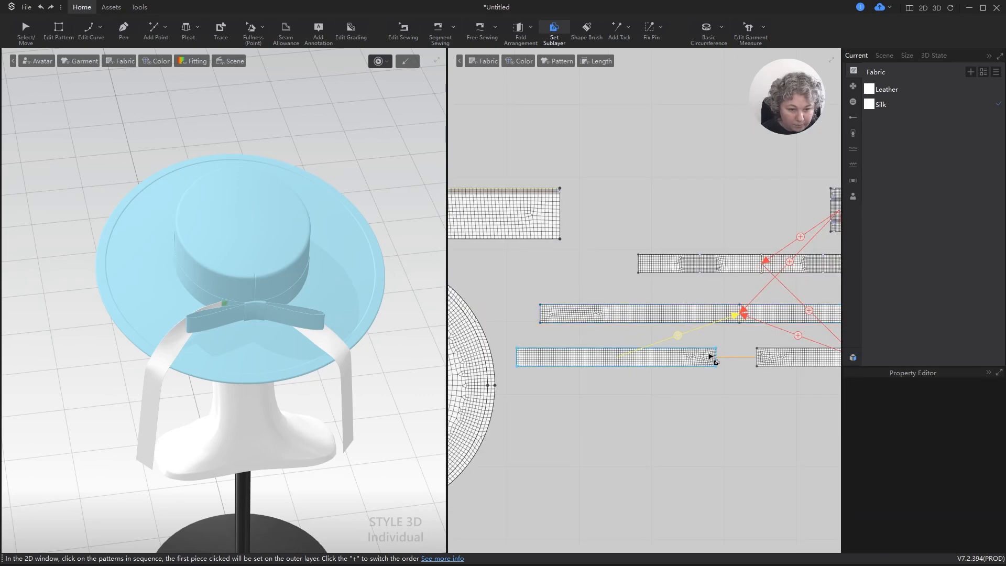
{"action": "left_click", "coordinate": [736, 269]}
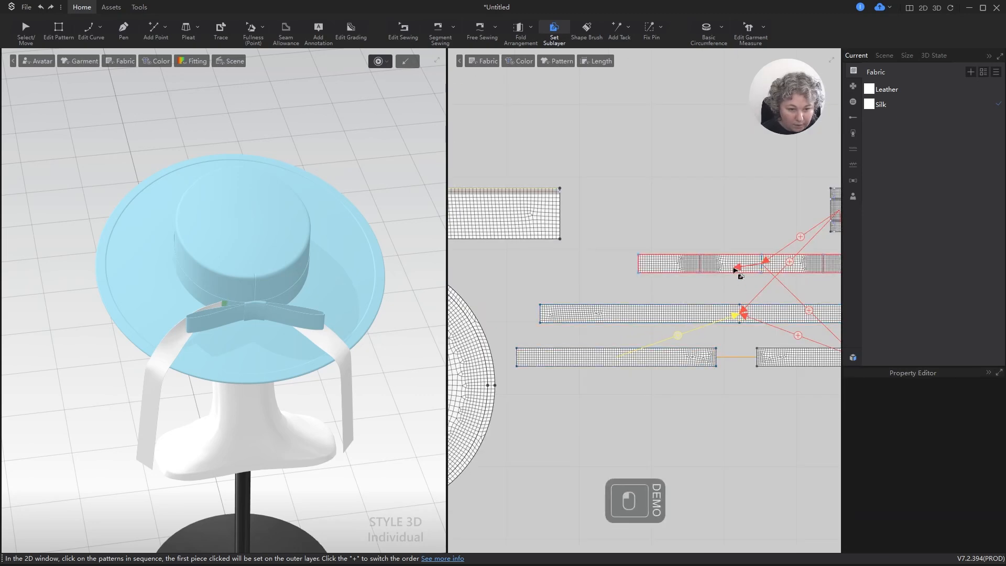
{"action": "scroll", "coordinate": [573, 337], "scroll_direction": "down", "scroll_amount": 2}
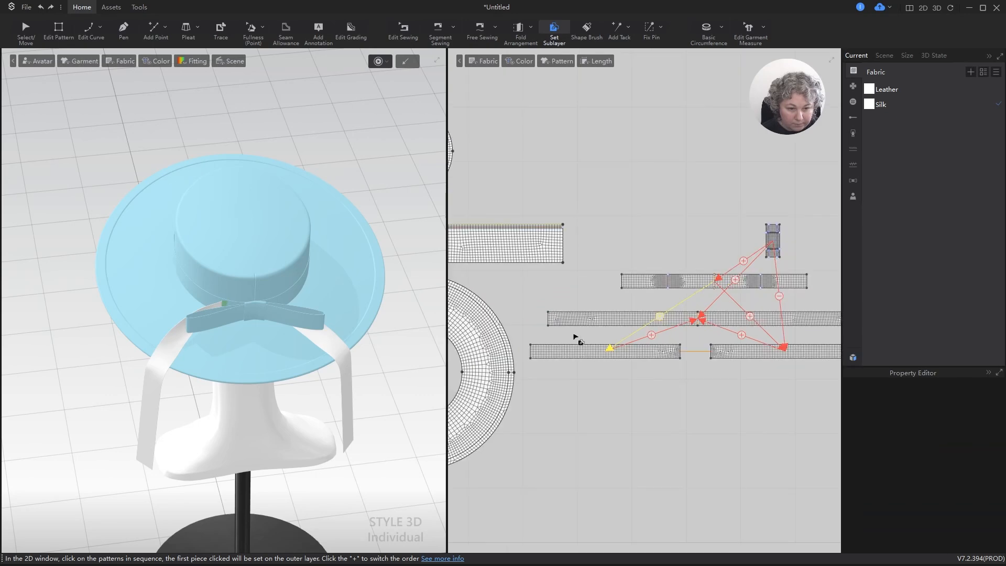
{"action": "scroll", "coordinate": [774, 331], "scroll_direction": "down", "scroll_amount": 2}
{"action": "scroll", "coordinate": [771, 329], "scroll_direction": "up", "scroll_amount": 3}
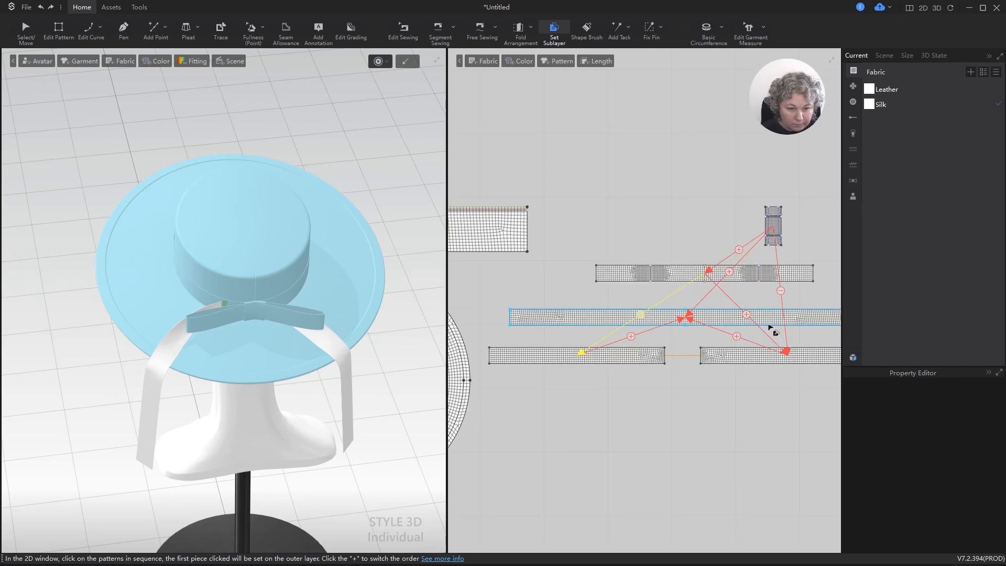
{"action": "left_click", "coordinate": [775, 226]}
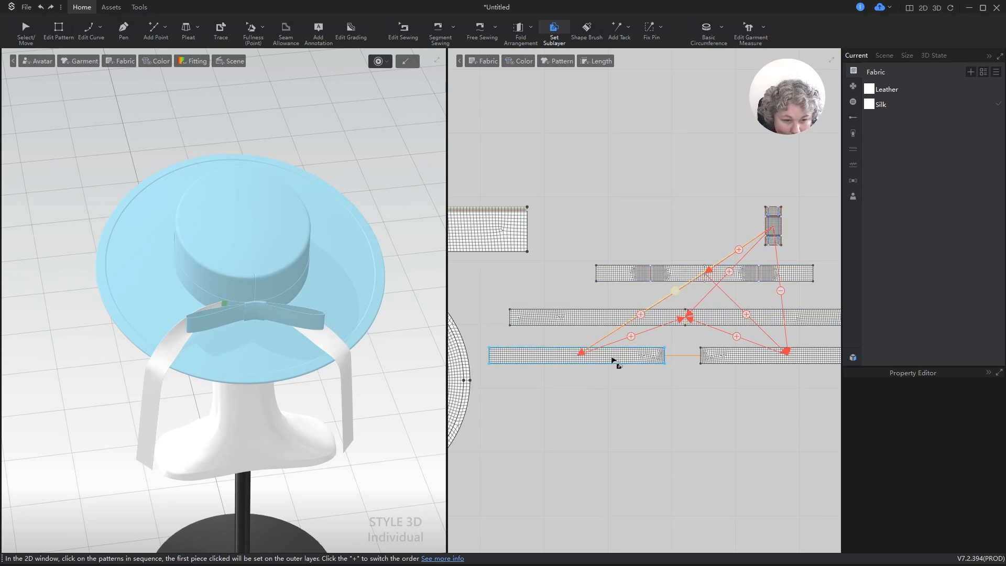
Move the knot pattern above the middle of the bow strip in the 2D layout and review the sublayer links.
{"action": "key", "text": "a"}
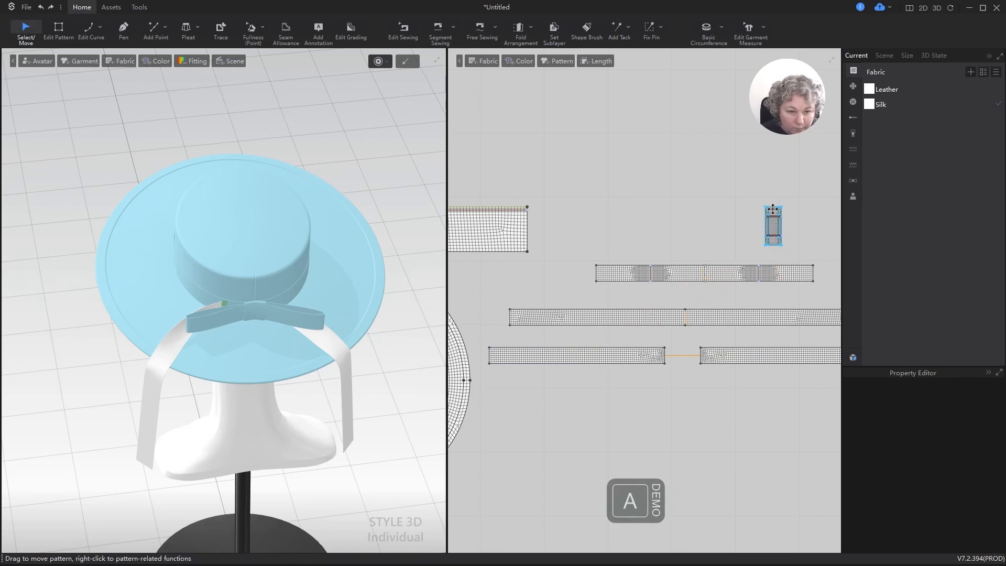
{"action": "left_click_drag", "start_coordinate": [773, 208], "coordinate": [692, 206]}
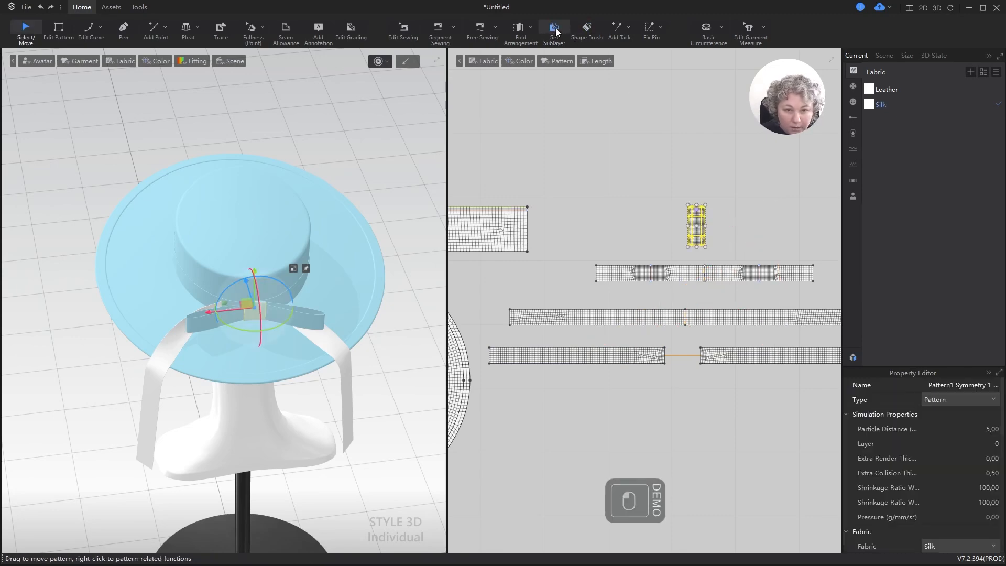
{"action": "left_click", "coordinate": [553, 31]}
{"action": "scroll", "coordinate": [754, 283], "scroll_direction": "down", "scroll_amount": 3}
{"action": "scroll", "coordinate": [742, 293], "scroll_direction": "up", "scroll_amount": 5}
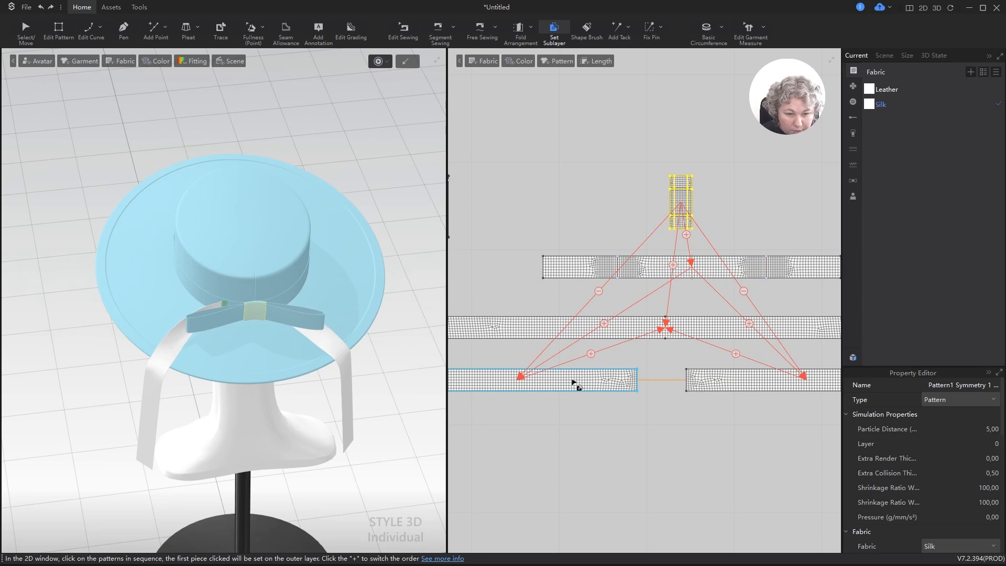
{"action": "key", "text": "a"}
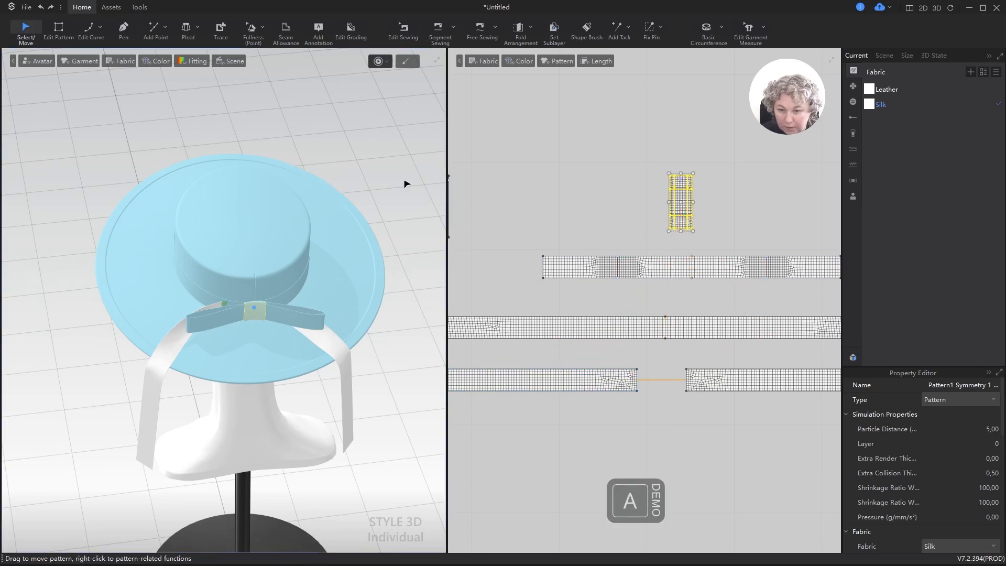
Run the simulation and pull the copied tail's curled end down so it hangs below the brim.
{"action": "scroll", "coordinate": [336, 269], "scroll_direction": "up", "scroll_amount": 3}
{"action": "key", "text": "space"}
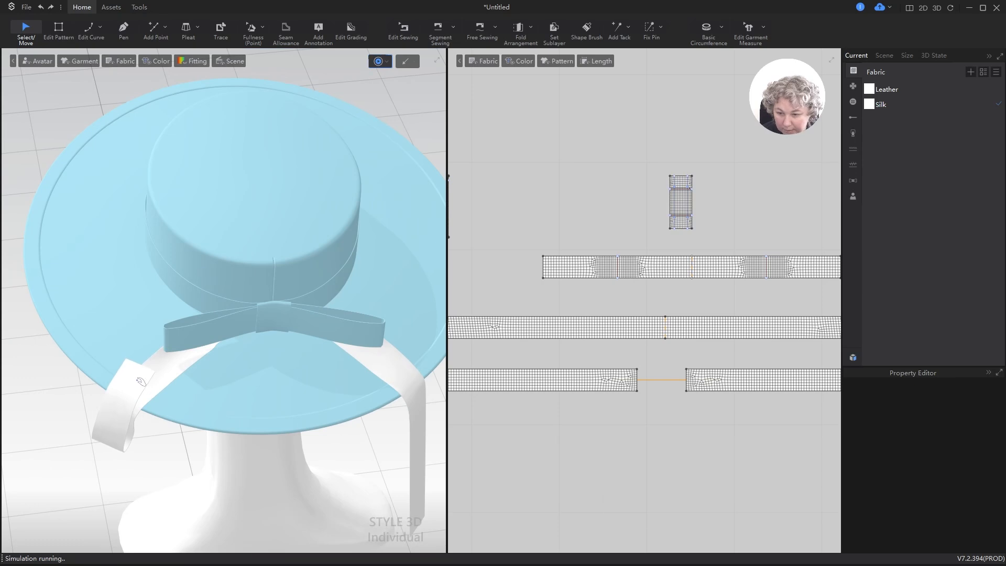
{"action": "left_click_drag", "start_coordinate": [140, 380], "coordinate": [113, 473]}
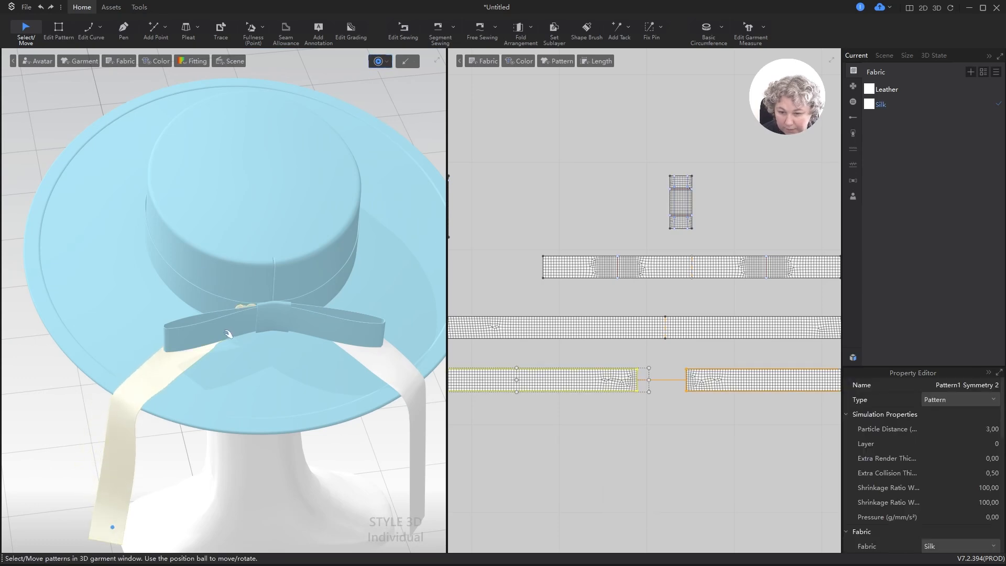
Harden the copied tail and unfreeze the bow strip while the simulation runs.
{"action": "right_click_drag", "start_coordinate": [262, 331], "coordinate": [121, 350]}
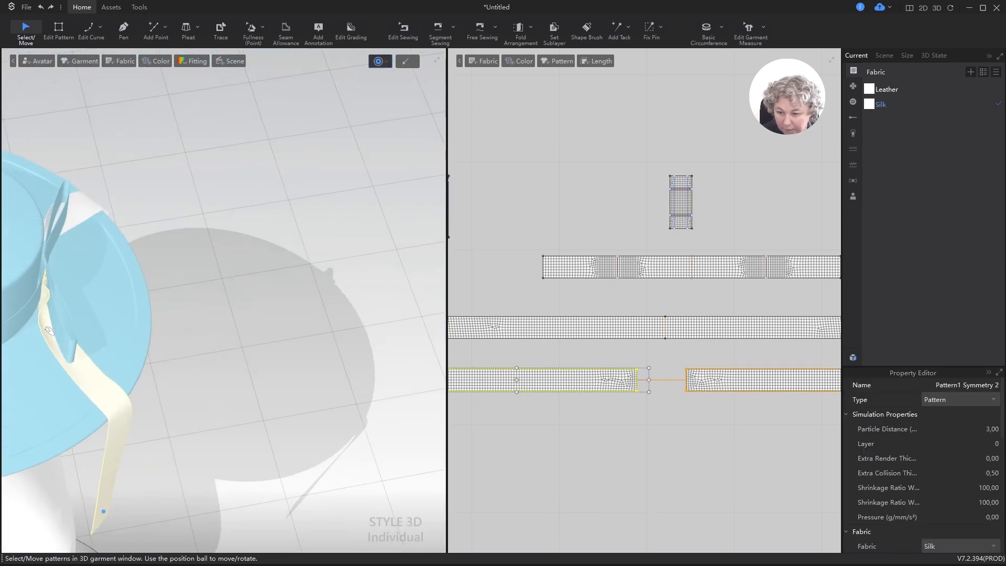
{"action": "key", "text": "ctrl+h"}
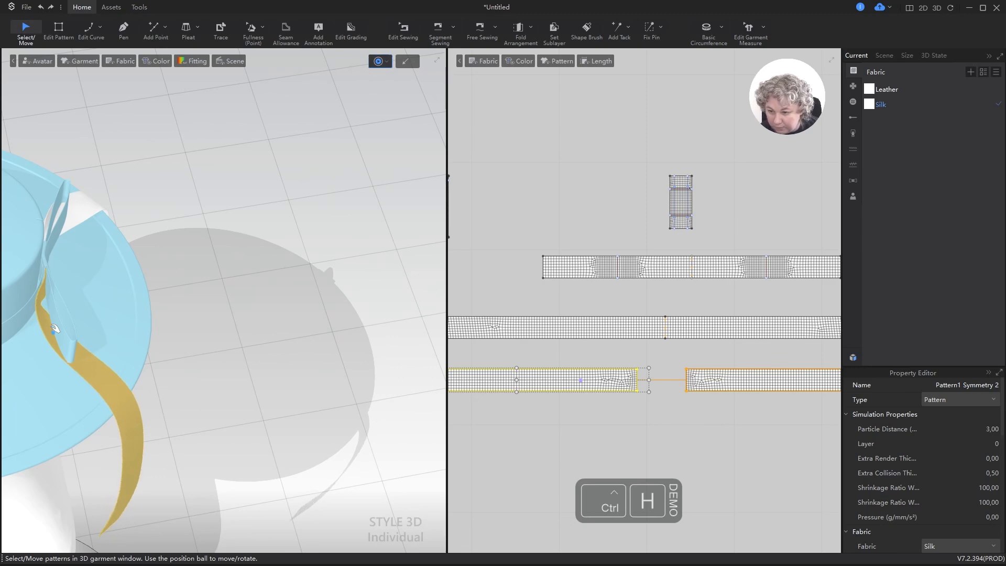
{"action": "right_click_drag", "start_coordinate": [54, 329], "coordinate": [58, 265]}
{"action": "left_click", "coordinate": [74, 308]}
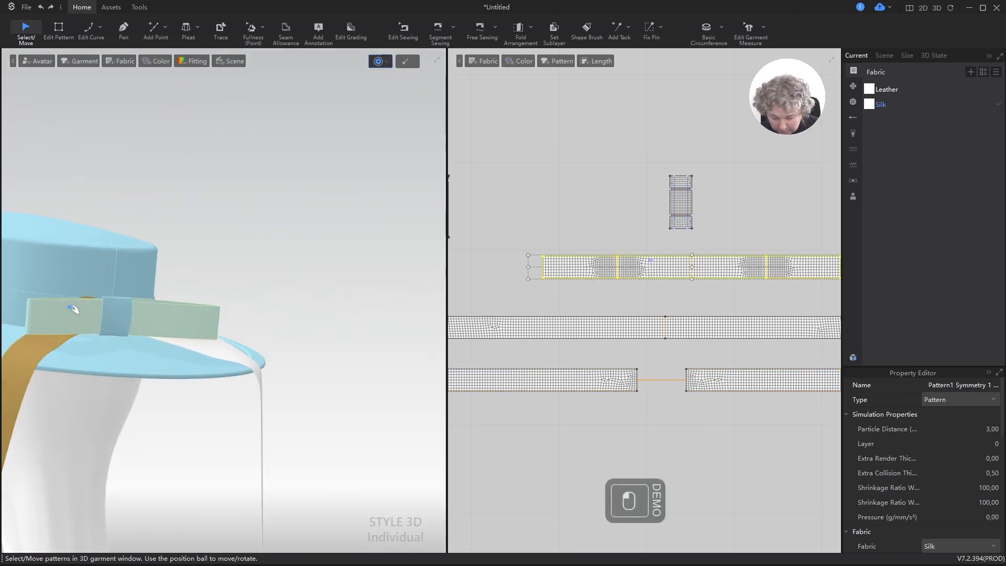
{"action": "key", "text": "ctrl+k"}
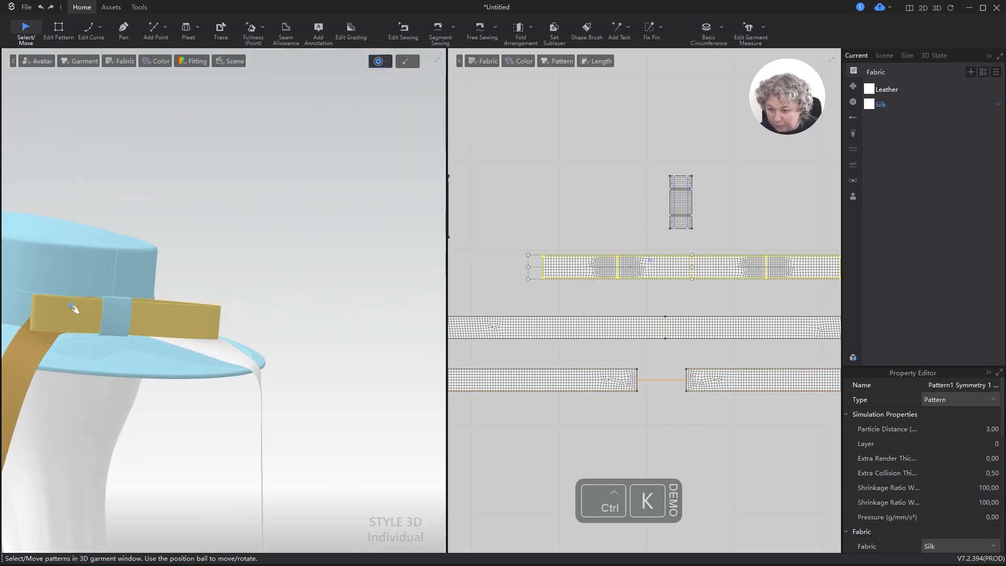
Harden the original tail as well and adjust the bow's loops by pulling them in the running simulation.
{"action": "right_click_drag", "start_coordinate": [74, 309], "coordinate": [111, 415]}
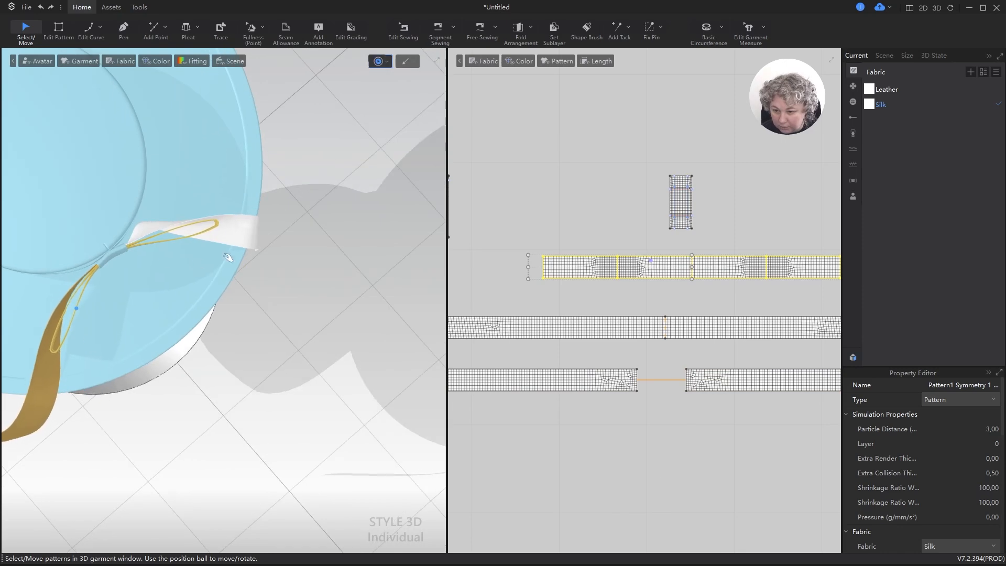
{"action": "left_click", "coordinate": [231, 226]}
{"action": "key", "text": "ctrl+h"}
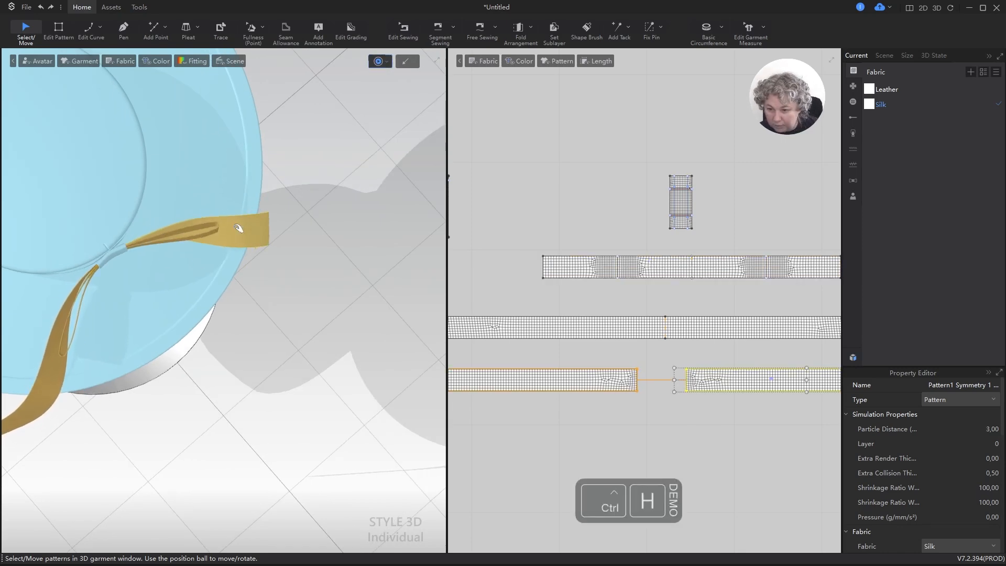
{"action": "right_click_drag", "start_coordinate": [235, 228], "coordinate": [206, 193]}
{"action": "left_click_drag", "start_coordinate": [206, 193], "coordinate": [218, 182]}
{"action": "left_click_drag", "start_coordinate": [54, 192], "coordinate": [46, 189]}
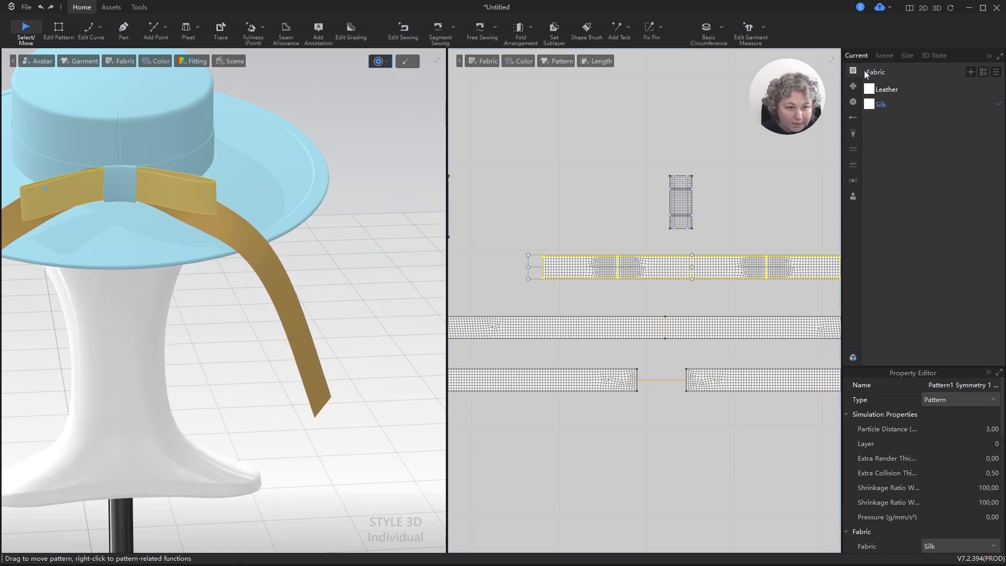
Assign the Leather fabric to the bow strip pattern.
{"action": "left_click_drag", "start_coordinate": [874, 92], "coordinate": [755, 190]}
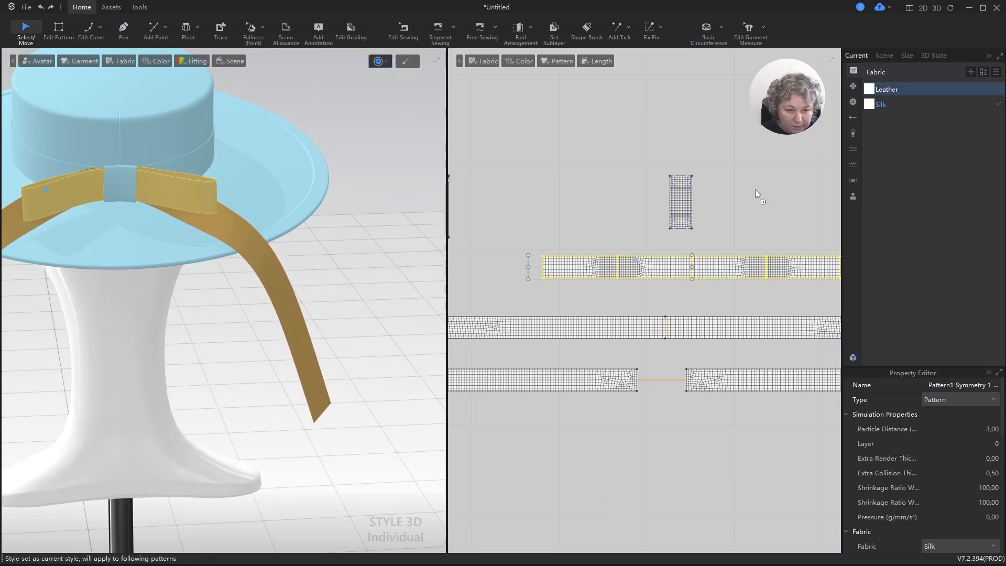
{"action": "left_click_drag", "start_coordinate": [720, 267], "coordinate": [718, 266]}
{"action": "right_click_drag", "start_coordinate": [187, 233], "coordinate": [279, 261]}
{"action": "right_click_drag", "start_coordinate": [260, 224], "coordinate": [203, 201]}
Set the particle distance of both tail patterns to 2.
{"action": "left_click", "coordinate": [608, 377]}
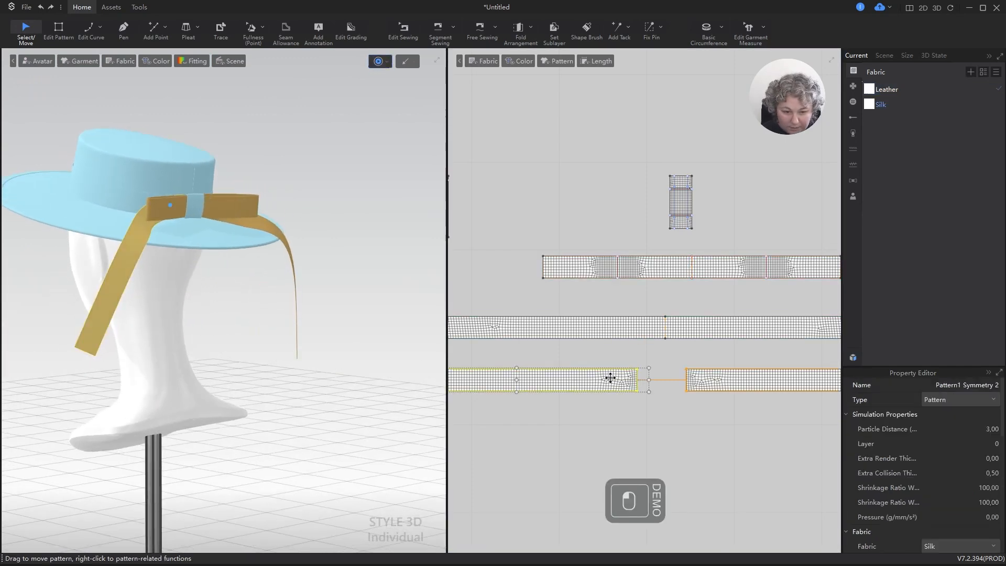
{"action": "left_click", "coordinate": [707, 377], "text": "shift"}
{"action": "left_click", "coordinate": [996, 429]}
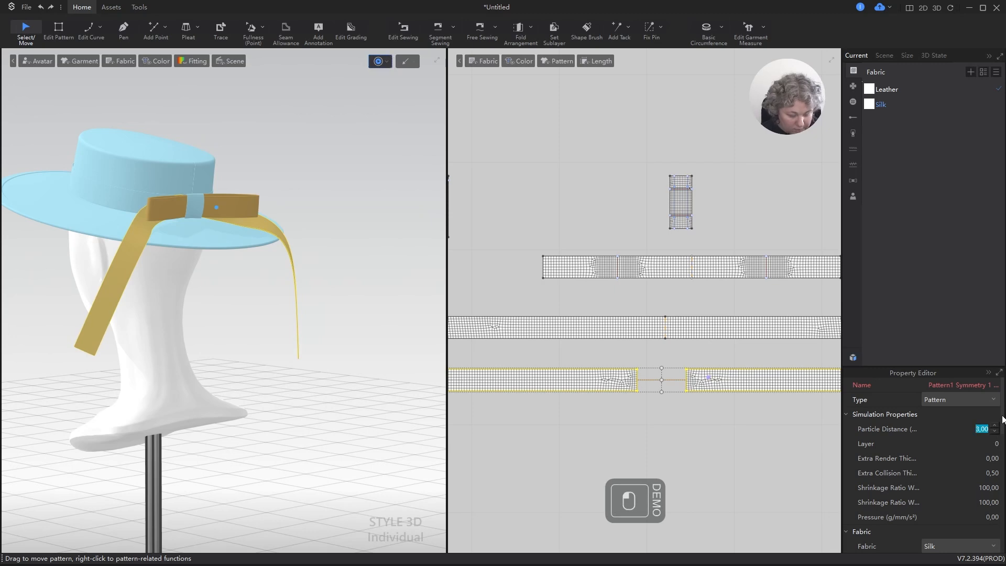
{"action": "type", "text": "2"}
{"action": "key", "text": "Return"}
Set the bow strip's particle distance to 2.
{"action": "left_click", "coordinate": [752, 326]}
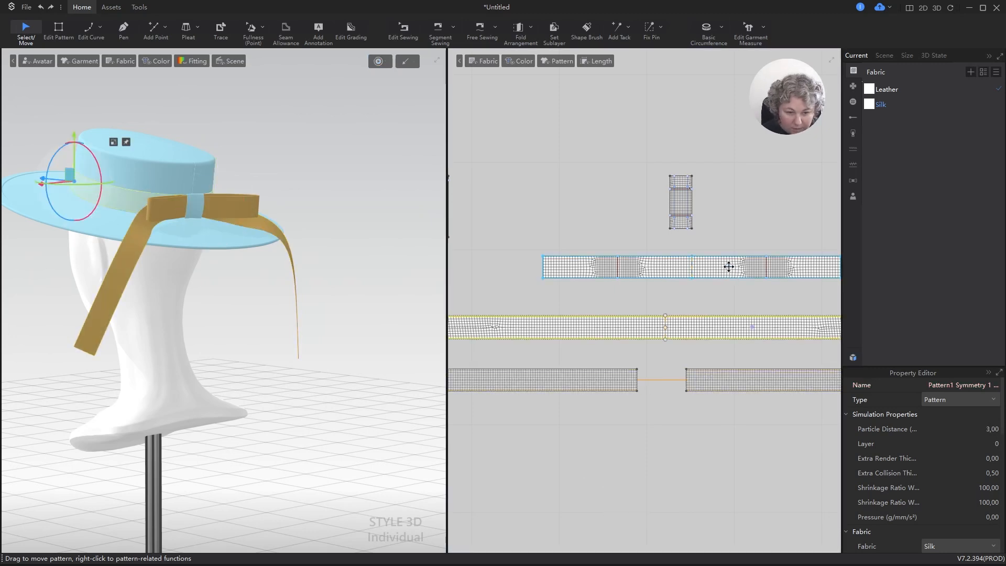
{"action": "left_click", "coordinate": [725, 267]}
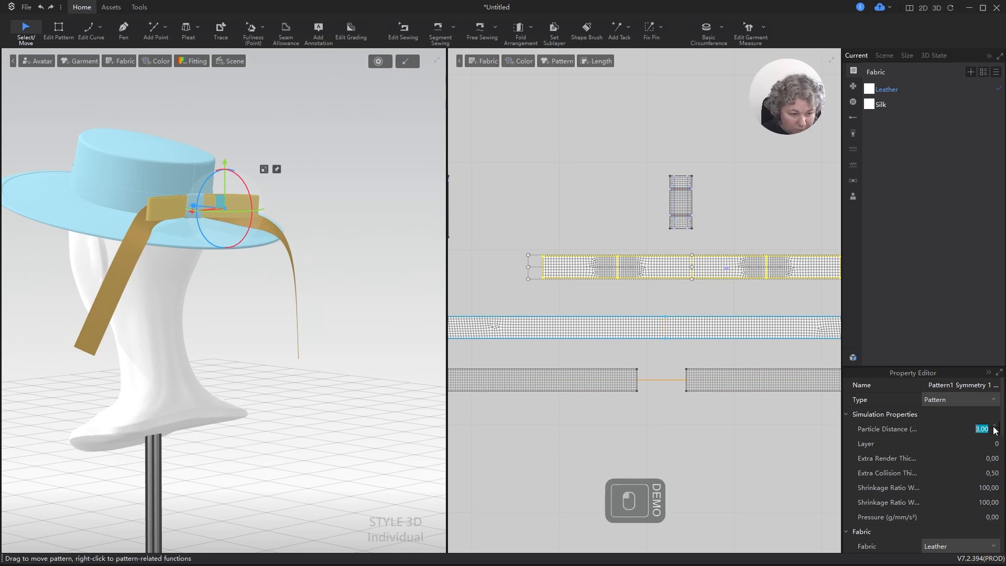
{"action": "type", "text": "2"}
{"action": "key", "text": "Return"}
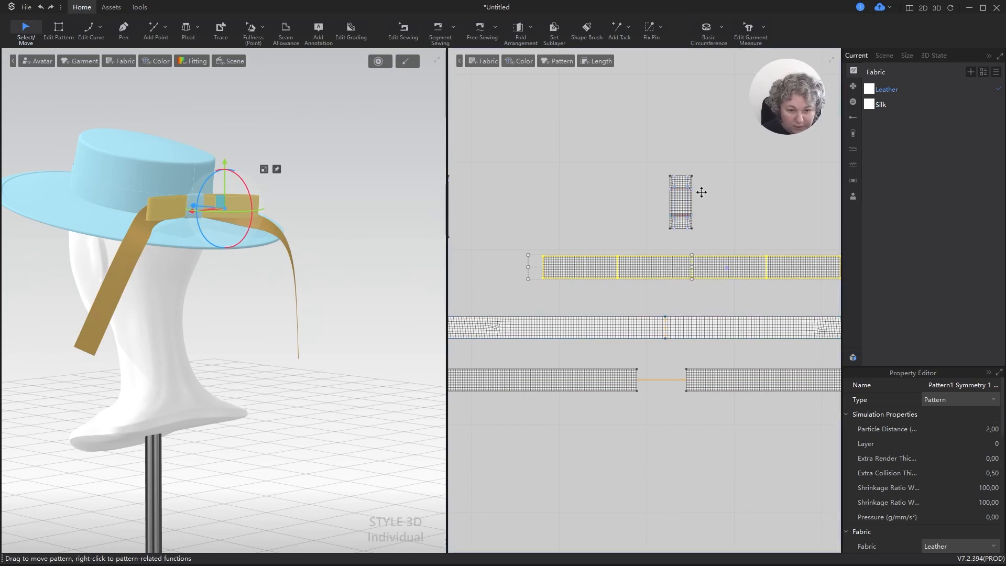
Simulate the refined bow and tails and inspect their drape from several sides of the hat.
{"action": "scroll", "coordinate": [668, 204], "scroll_direction": "up", "scroll_amount": 4}
{"action": "scroll", "coordinate": [653, 196], "scroll_direction": "down", "scroll_amount": 4}
{"action": "key", "text": "space"}
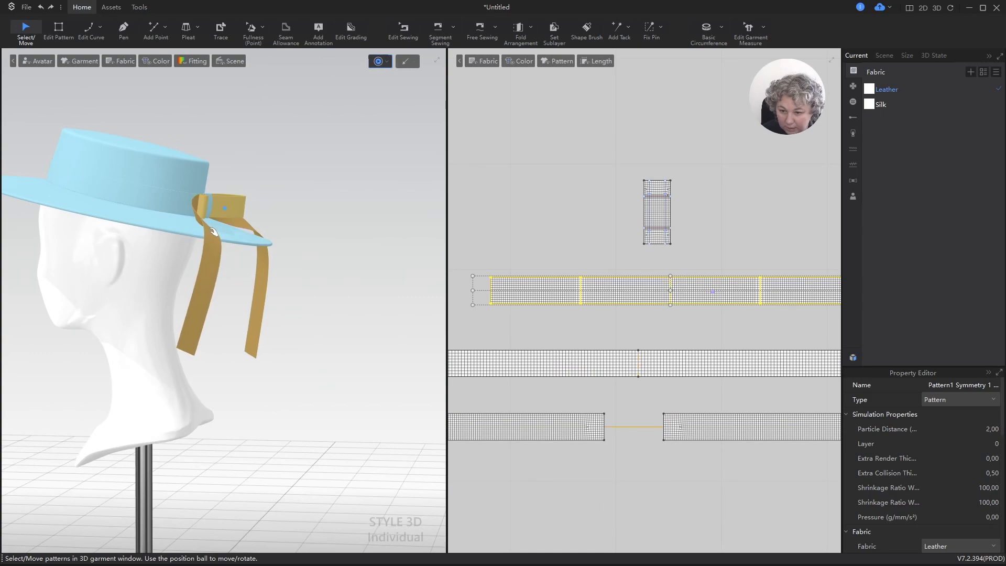
{"action": "right_click_drag", "start_coordinate": [188, 242], "coordinate": [146, 152]}
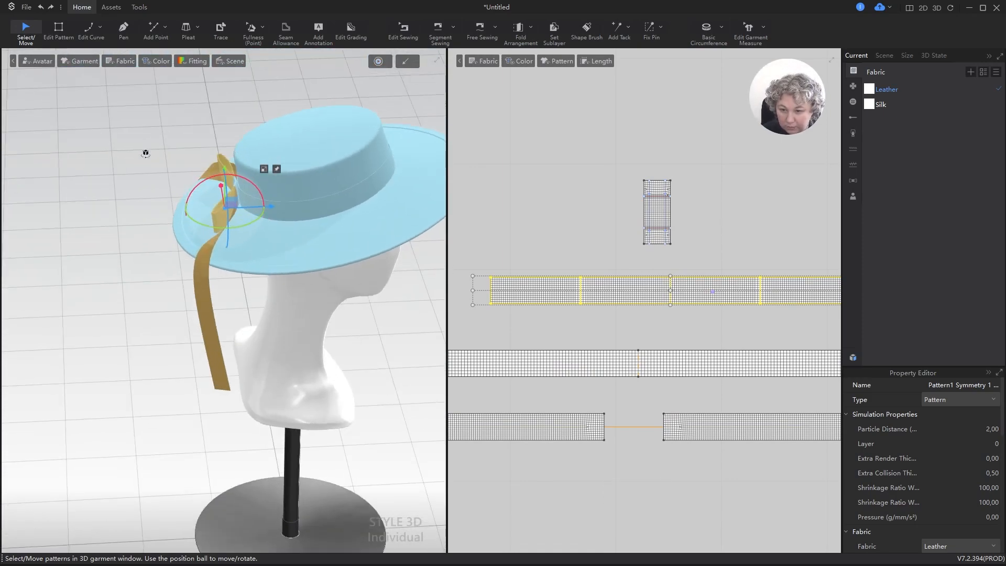
{"action": "key", "text": "space"}
{"action": "scroll", "coordinate": [234, 178], "scroll_direction": "up", "scroll_amount": 4}
{"action": "scroll", "coordinate": [245, 108], "scroll_direction": "down", "scroll_amount": 3}
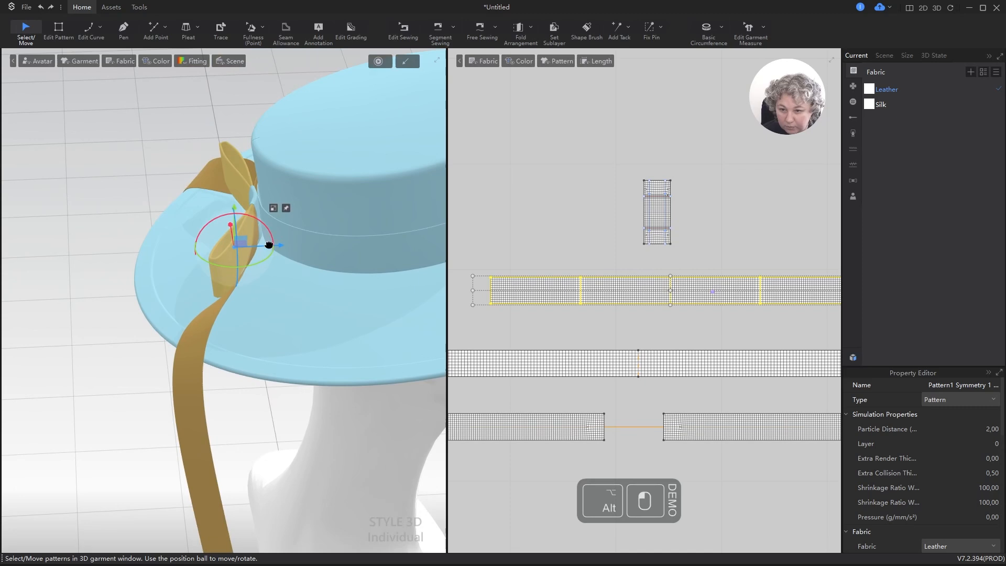
Unfreeze the knot pattern, let it simulate with the bow, and stop the simulation.
{"action": "left_click", "coordinate": [259, 205]}
{"action": "key", "text": "ctrl+k"}
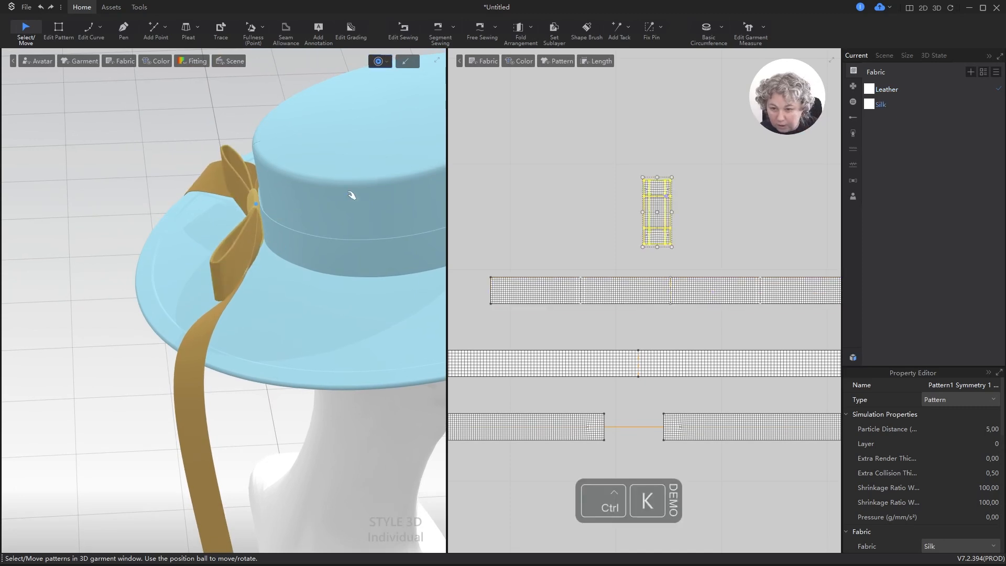
{"action": "key", "text": "space"}
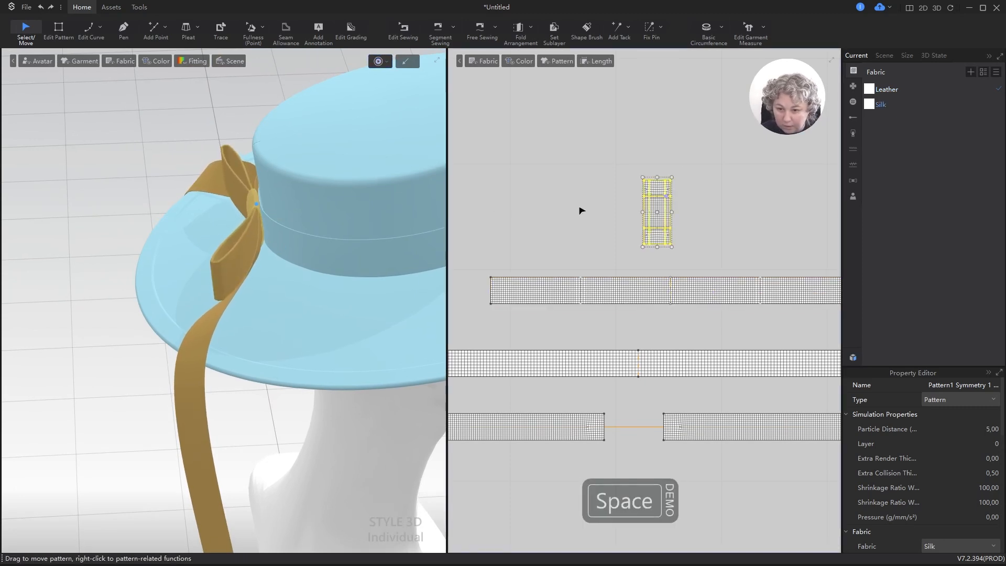
Assign the Leather fabric to the knot and restart the simulation, viewing the bow from the front.
{"action": "left_click", "coordinate": [871, 90]}
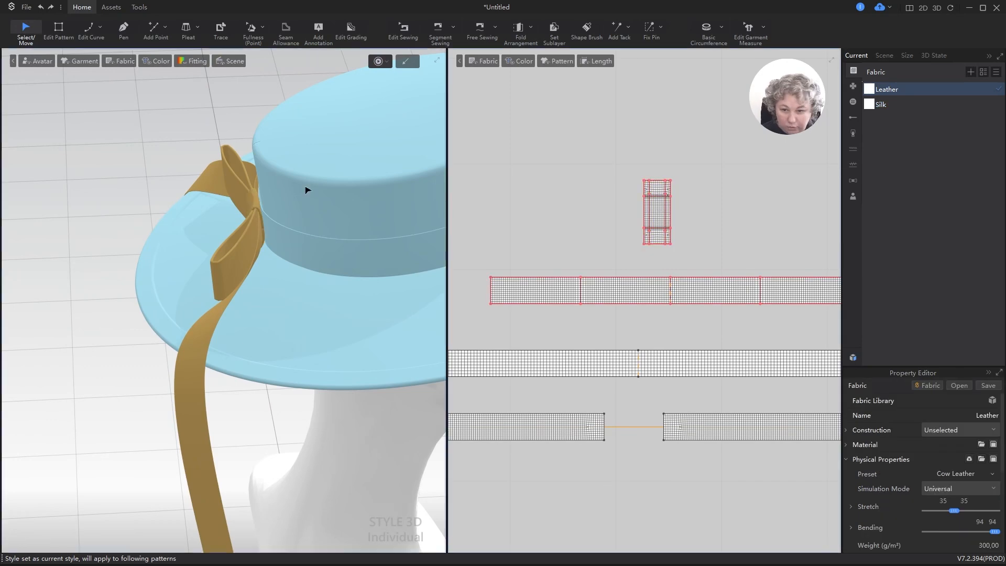
{"action": "key", "text": "space"}
{"action": "right_click_drag", "start_coordinate": [267, 210], "coordinate": [354, 184]}
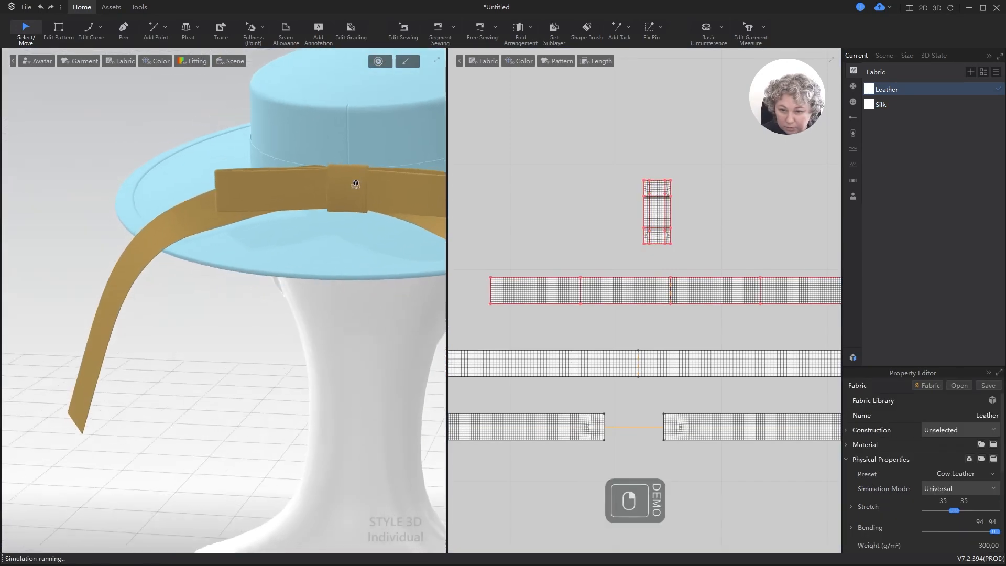
Select both ribbon tails on the hat and remove their hardening while the simulation is running.
{"action": "scroll", "coordinate": [361, 198], "scroll_direction": "up", "scroll_amount": 4}
{"action": "left_click_drag", "start_coordinate": [324, 222], "coordinate": [303, 265], "text": "alt"}
{"action": "scroll", "coordinate": [304, 265], "scroll_direction": "down", "scroll_amount": 7}
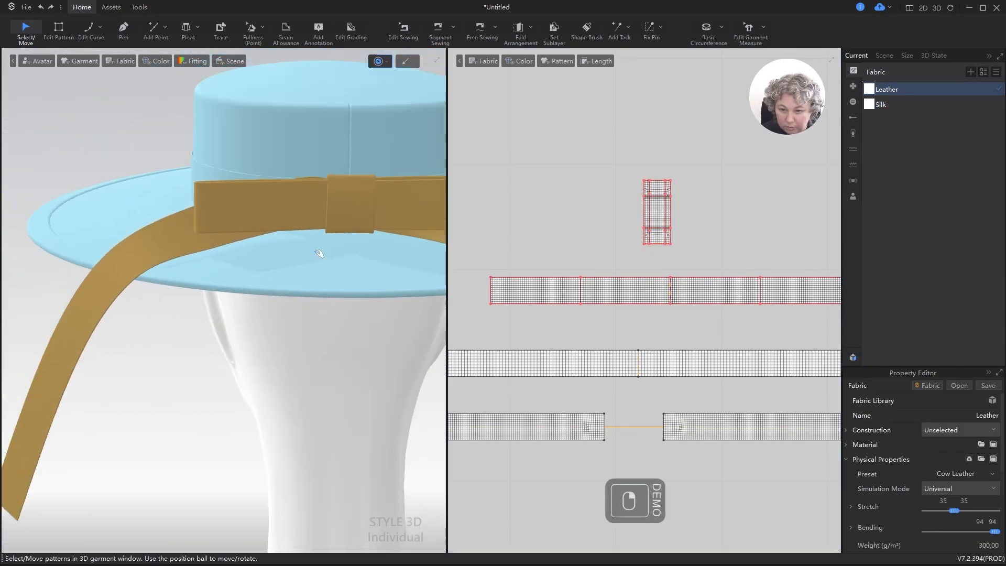
{"action": "right_click_drag", "start_coordinate": [325, 274], "coordinate": [381, 260], "text": "alt"}
{"action": "left_click", "coordinate": [387, 259]}
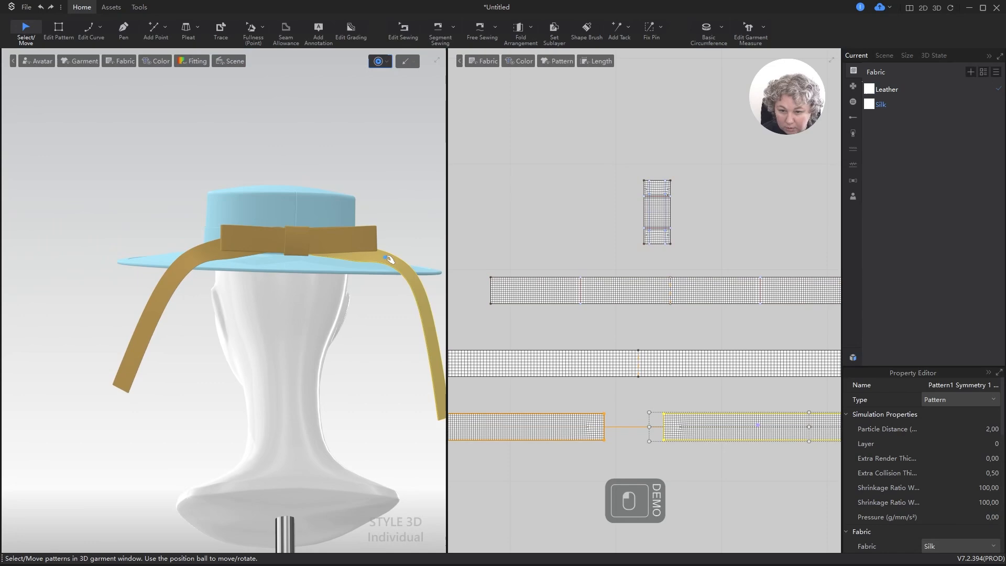
{"action": "left_click", "coordinate": [212, 257], "text": "shift"}
{"action": "key", "text": "ctrl+h"}
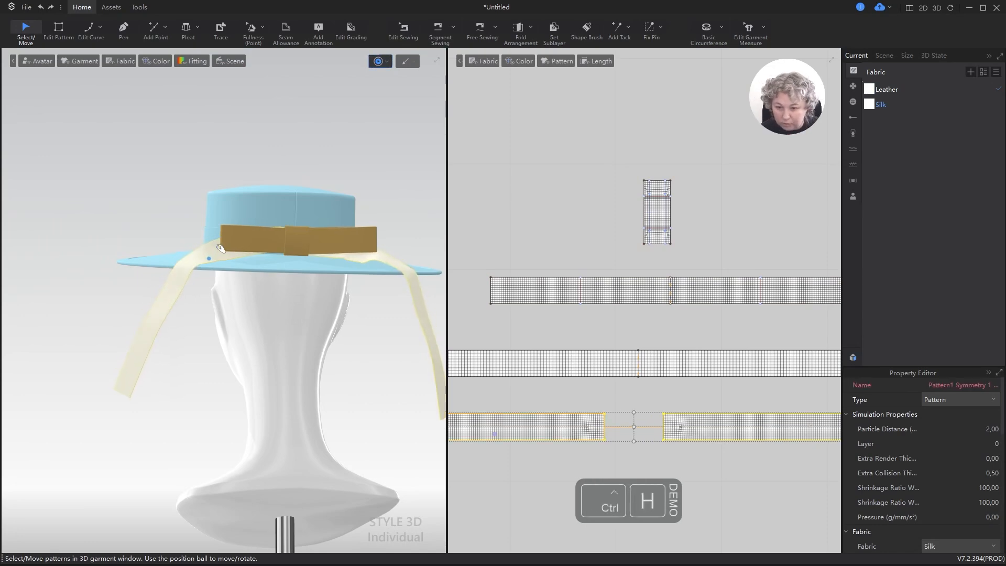
Examine how the softened tails drape over the brim from several sides of the hat.
{"action": "right_click_drag", "start_coordinate": [220, 248], "coordinate": [362, 311]}
{"action": "scroll", "coordinate": [309, 297], "scroll_direction": "down", "scroll_amount": 2}
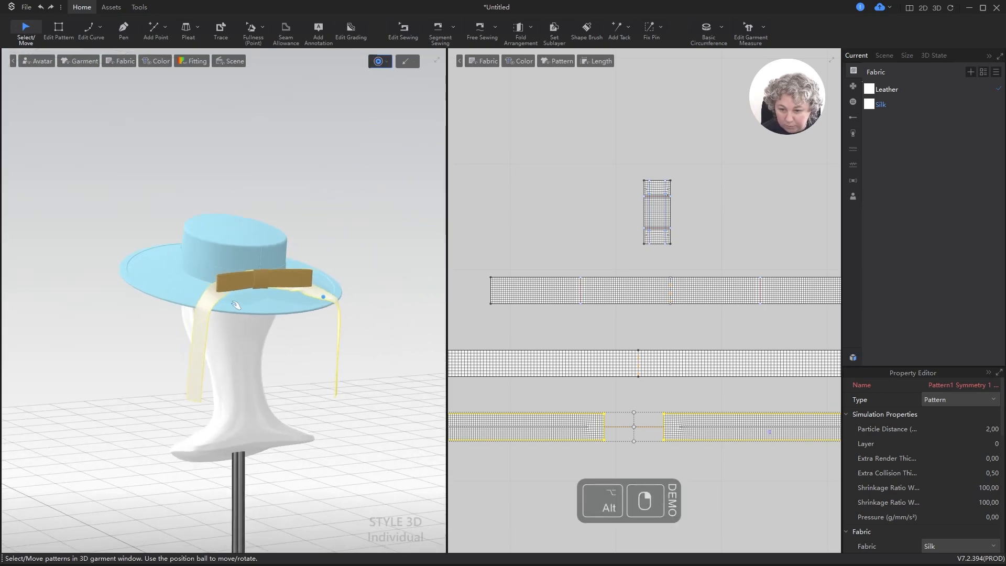
{"action": "right_click_drag", "start_coordinate": [206, 306], "coordinate": [330, 343]}
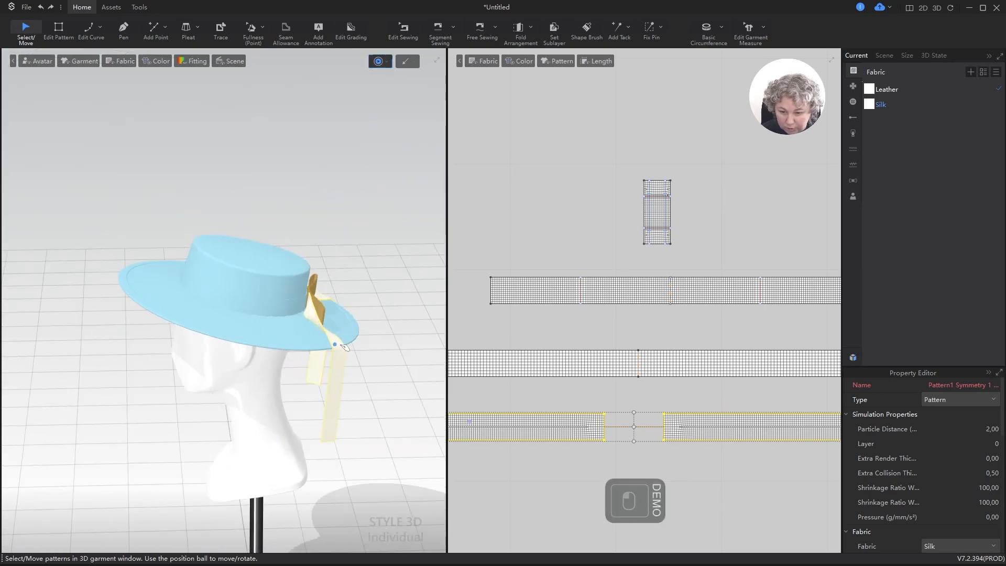
{"action": "right_click_drag", "start_coordinate": [396, 341], "coordinate": [241, 340]}
{"action": "scroll", "coordinate": [359, 349], "scroll_direction": "up", "scroll_amount": 2}
{"action": "scroll", "coordinate": [358, 350], "scroll_direction": "up", "scroll_amount": 3}
{"action": "scroll", "coordinate": [241, 339], "scroll_direction": "up", "scroll_amount": 3}
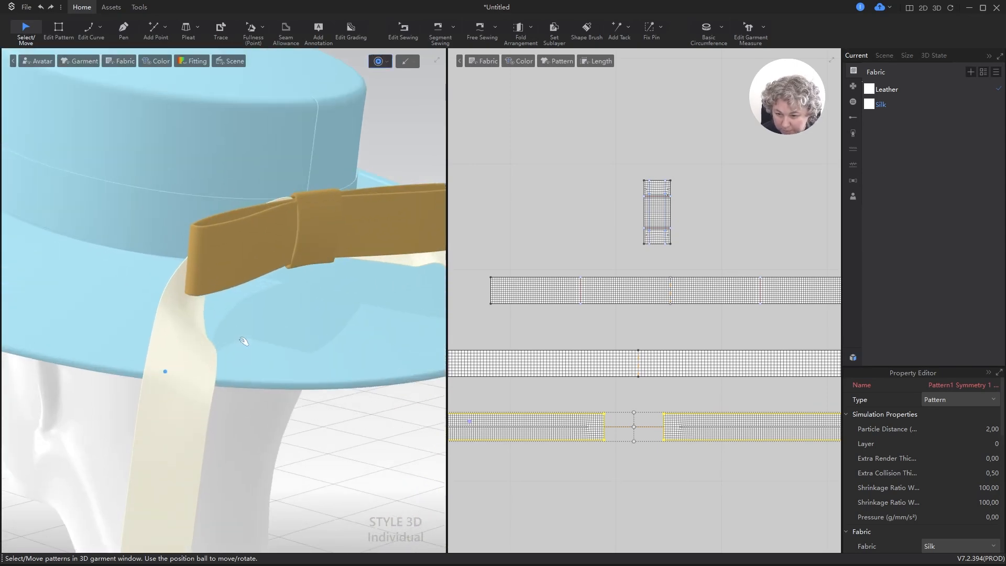
{"action": "scroll", "coordinate": [138, 287], "scroll_direction": "down", "scroll_amount": 3}
{"action": "right_click_drag", "start_coordinate": [312, 321], "coordinate": [247, 314], "text": "alt"}
{"action": "scroll", "coordinate": [246, 314], "scroll_direction": "down", "scroll_amount": 3}
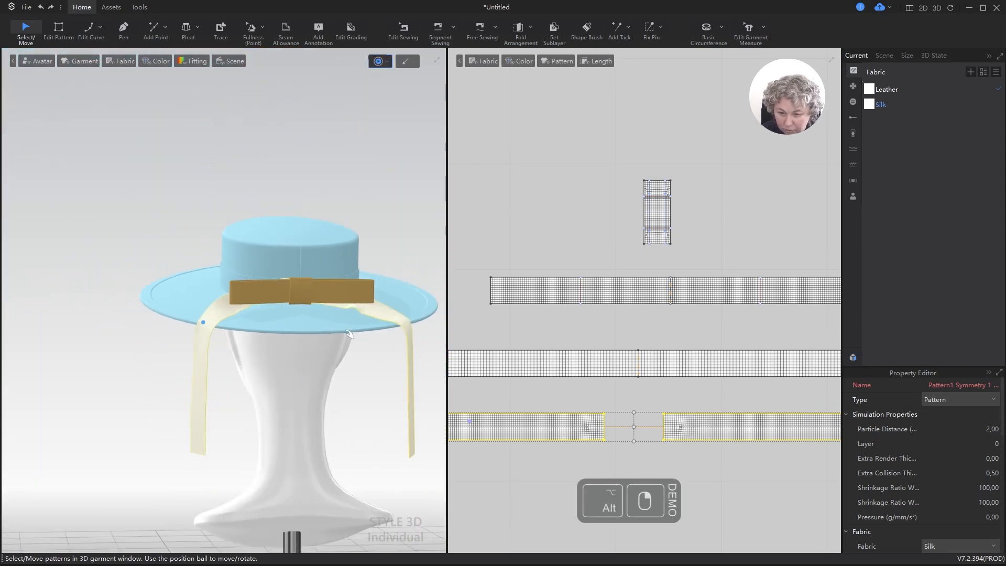
{"action": "left_click_drag", "start_coordinate": [361, 304], "coordinate": [311, 238], "text": "alt"}
{"action": "right_click_drag", "start_coordinate": [315, 246], "coordinate": [262, 292]}
{"action": "scroll", "coordinate": [369, 355], "scroll_direction": "down", "scroll_amount": 3}
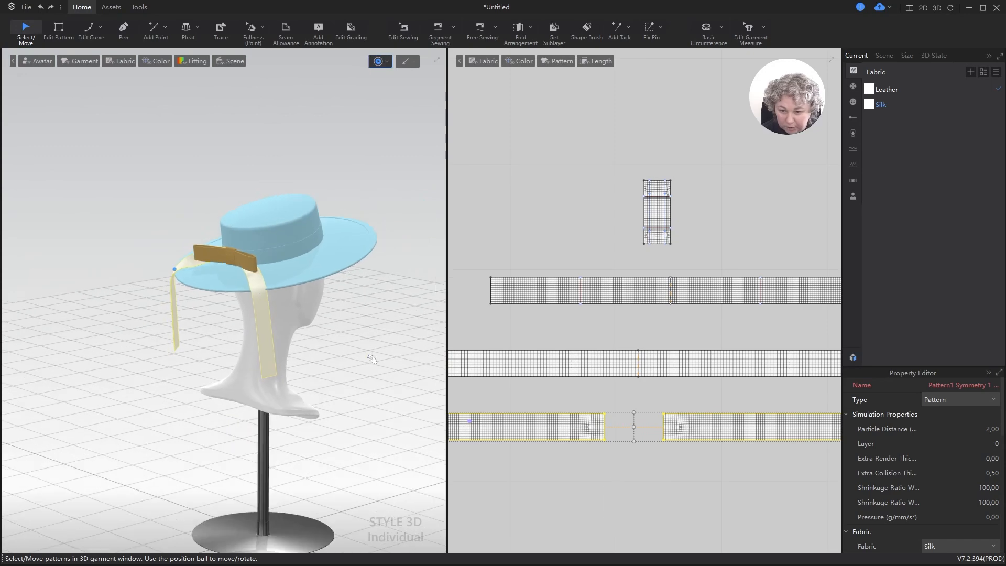
Slant the tail's outer end by moving its lower corner 2.50 cm inward along the bottom edge.
{"action": "scroll", "coordinate": [566, 398], "scroll_direction": "down", "scroll_amount": 5}
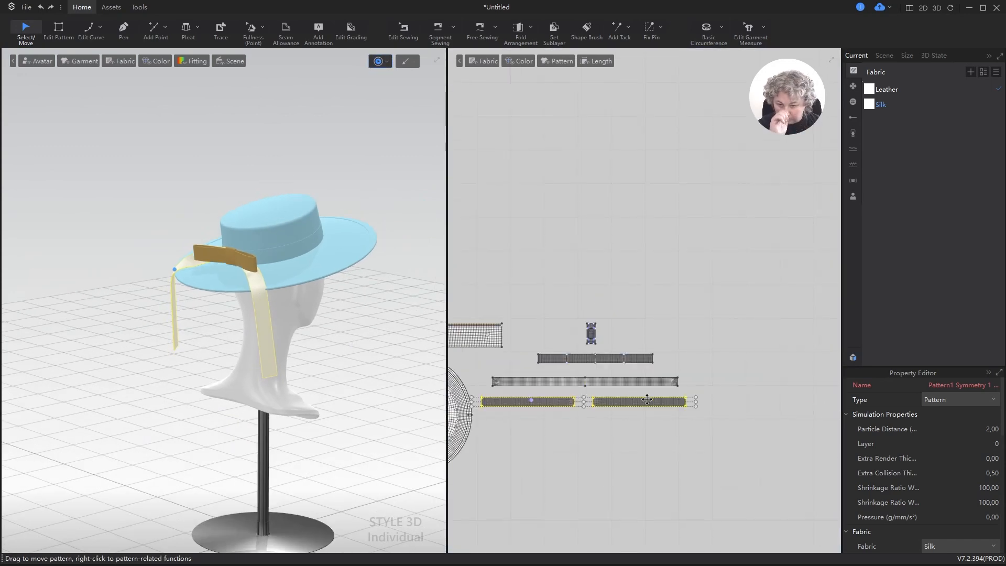
{"action": "scroll", "coordinate": [599, 410], "scroll_direction": "up", "scroll_amount": 5}
{"action": "key", "text": "z"}
{"action": "scroll", "coordinate": [592, 403], "scroll_direction": "up", "scroll_amount": 5}
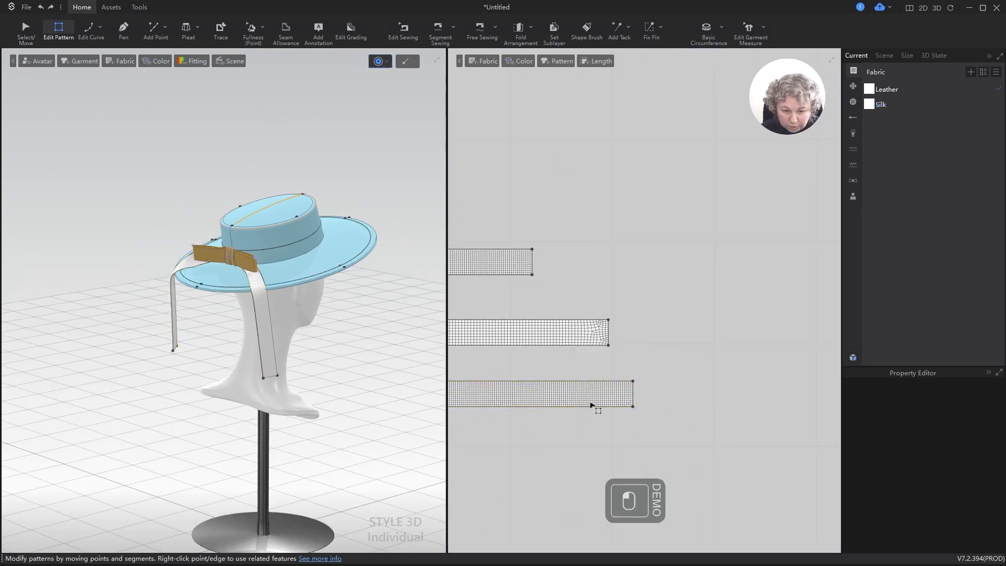
{"action": "left_click_drag", "start_coordinate": [667, 417], "coordinate": [590, 416]}
{"action": "right_click", "coordinate": [591, 417], "text": "shift"}
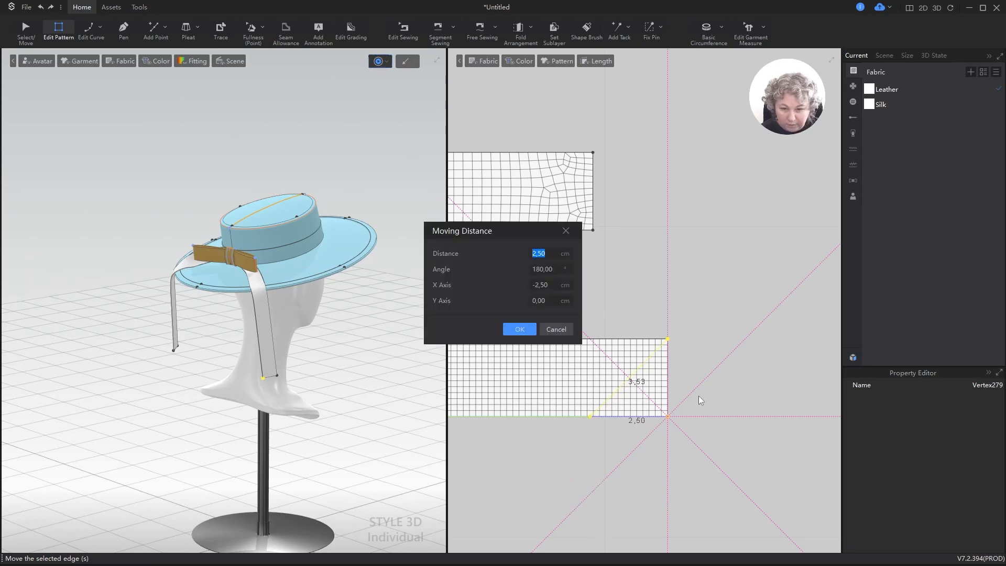
{"action": "key", "text": "Return"}
Check the reference photo and move the slanted tail end's lower corner a further 1 cm inward.
{"action": "key", "text": "alt+Tab"}
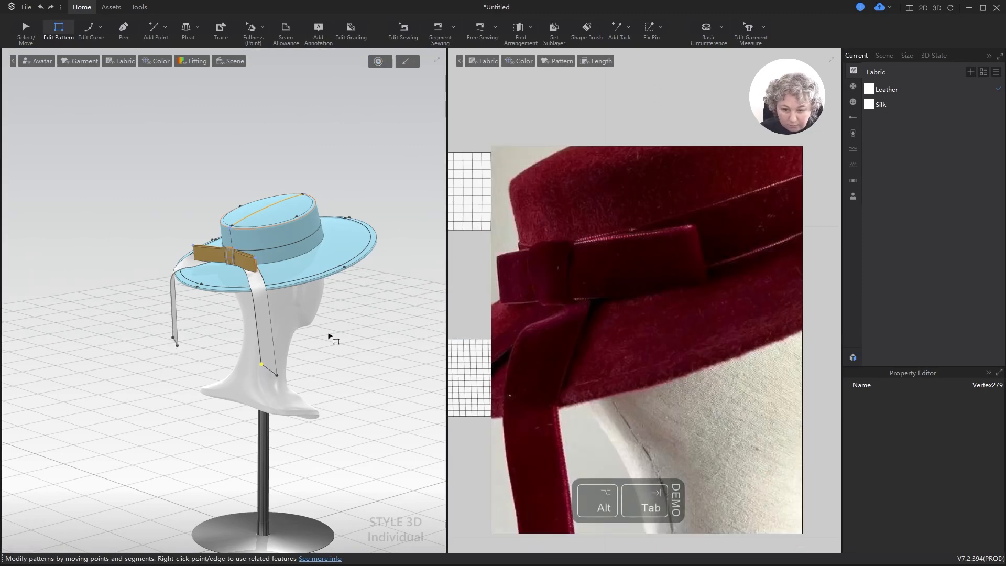
{"action": "scroll", "coordinate": [648, 311], "scroll_direction": "down", "scroll_amount": 3}
{"action": "key", "text": "alt+Tab"}
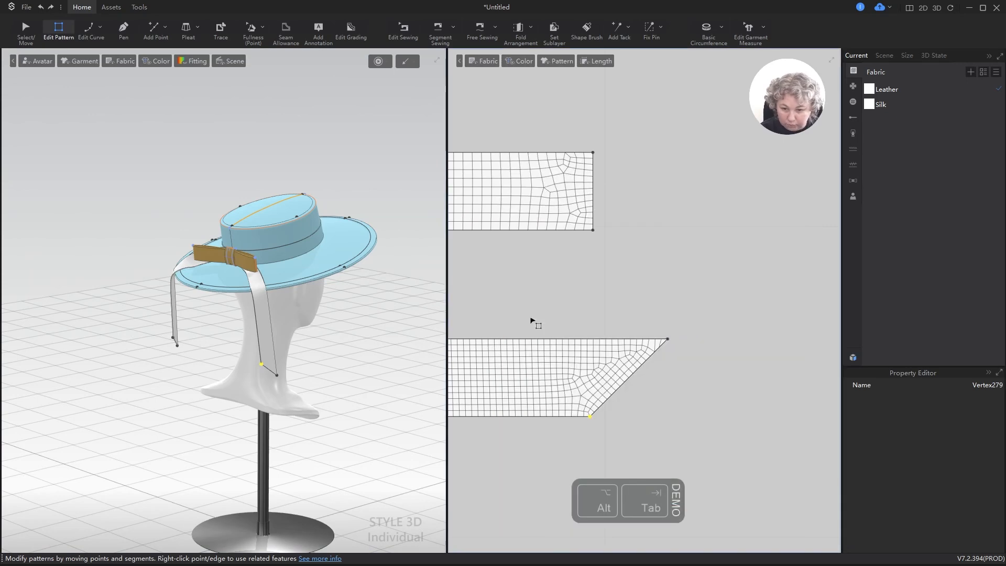
{"action": "scroll", "coordinate": [315, 362], "scroll_direction": "up", "scroll_amount": 3}
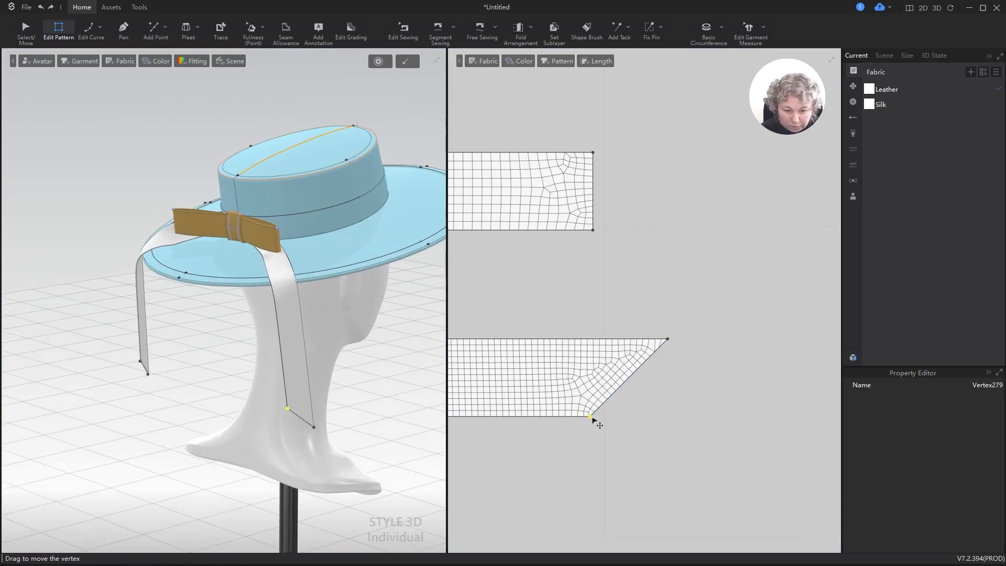
{"action": "left_click_drag", "start_coordinate": [590, 417], "coordinate": [542, 416], "text": "shift"}
{"action": "key", "text": "Return"}
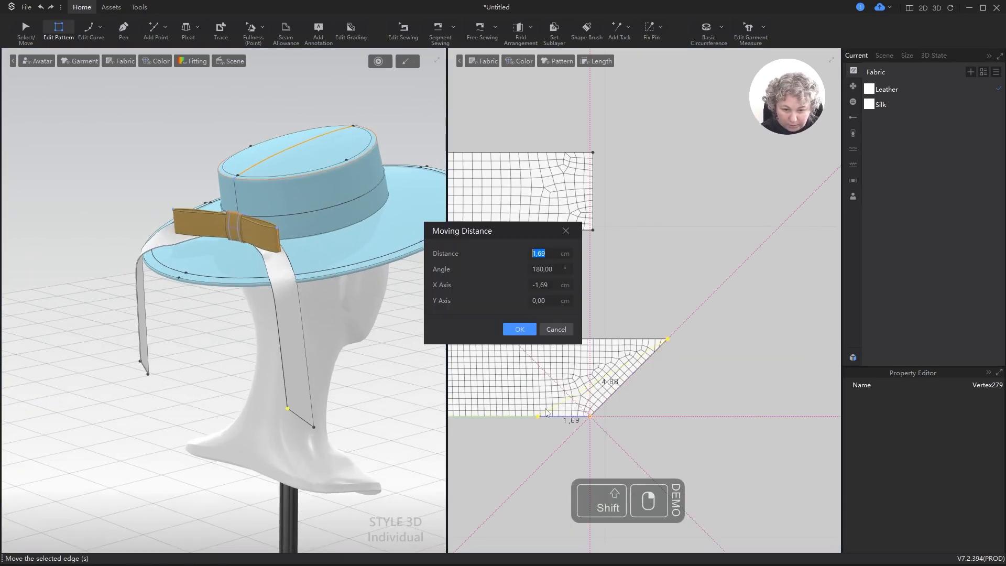
{"action": "type", "text": "1"}
{"action": "key", "text": "Return"}
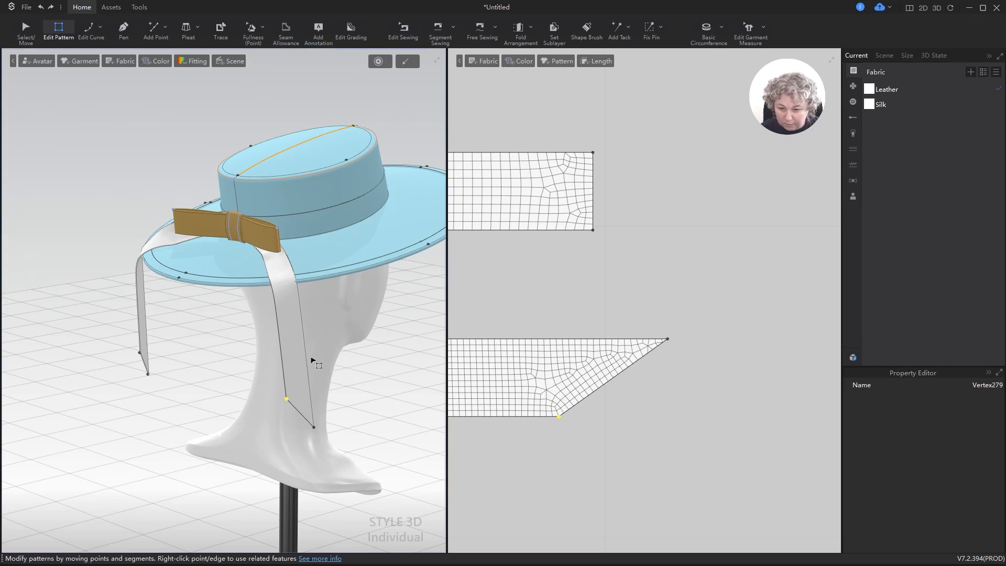
Restart the simulation and review the physical properties of the tails' Silk fabric.
{"action": "key", "text": "space"}
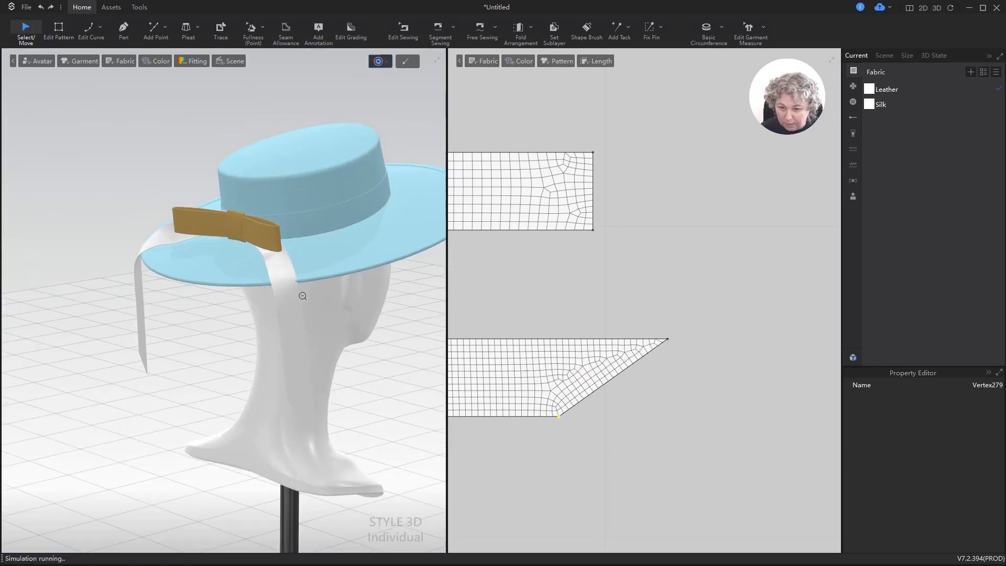
{"action": "left_click", "coordinate": [881, 105]}
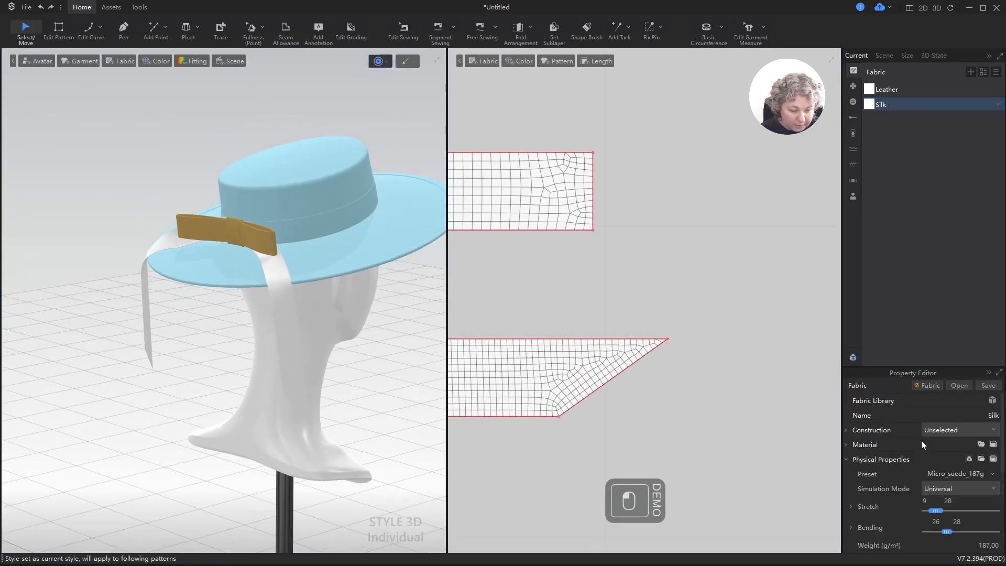
{"action": "scroll", "coordinate": [916, 430], "scroll_direction": "down", "scroll_amount": 2}
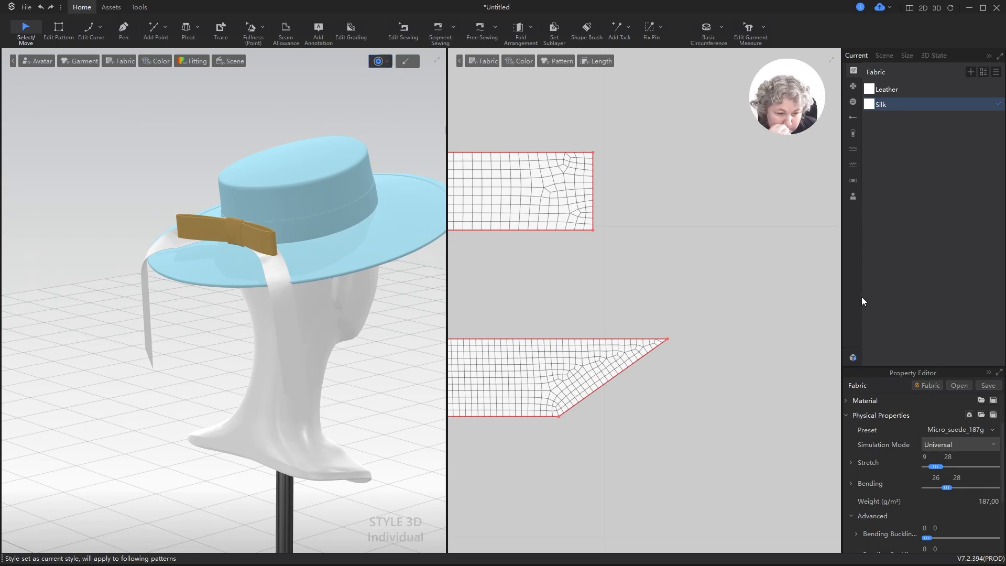
{"action": "scroll", "coordinate": [294, 267], "scroll_direction": "down", "scroll_amount": 5}
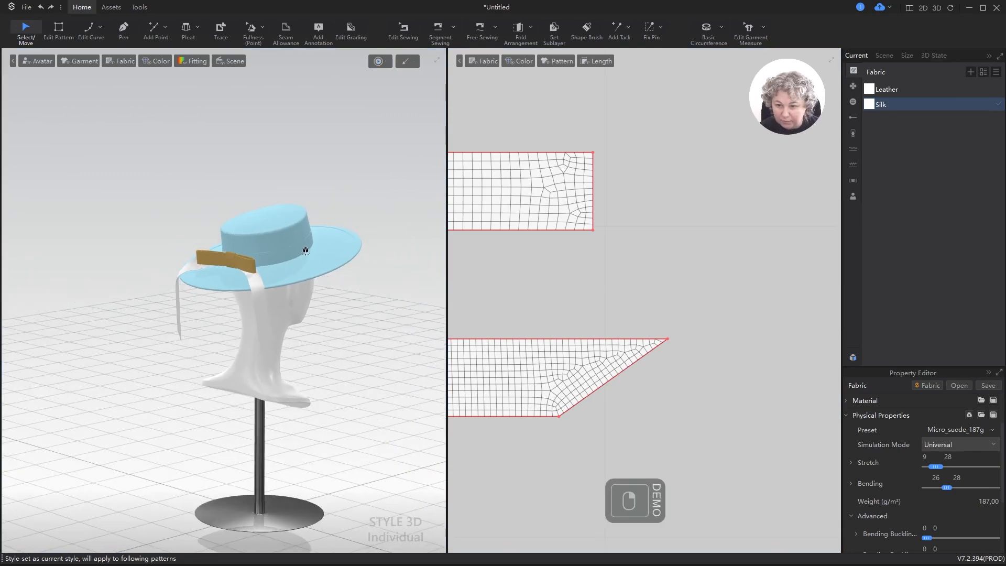
Pull one tail inward across the brim during simulation so it hangs straight down beneath the bow.
{"action": "right_click_drag", "start_coordinate": [304, 247], "coordinate": [332, 335]}
{"action": "scroll", "coordinate": [318, 244], "scroll_direction": "up", "scroll_amount": 3}
{"action": "left_click_drag", "start_coordinate": [333, 335], "coordinate": [287, 406]}
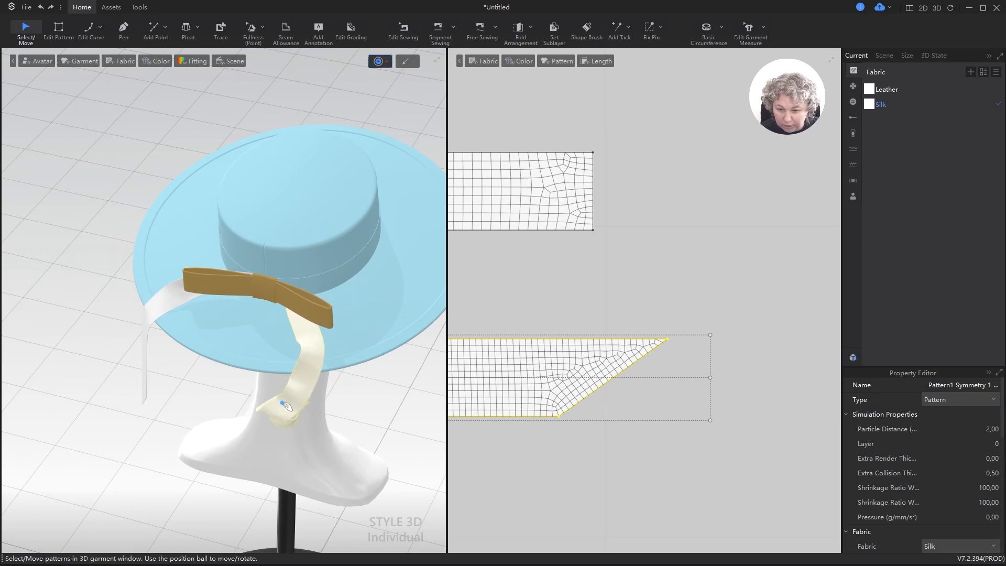
{"action": "left_click_drag", "start_coordinate": [317, 344], "coordinate": [284, 325]}
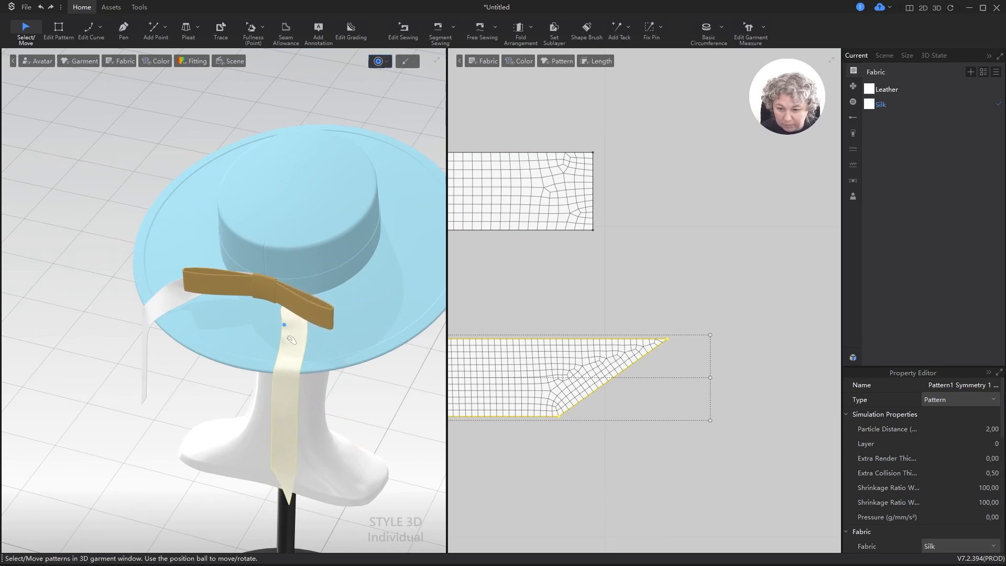
{"action": "left_click", "coordinate": [282, 421]}
Pull the other tail across beneath the bow and swing the dragged bow loop back outward.
{"action": "right_click_drag", "start_coordinate": [209, 335], "coordinate": [270, 375]}
{"action": "left_click_drag", "start_coordinate": [140, 395], "coordinate": [280, 386]}
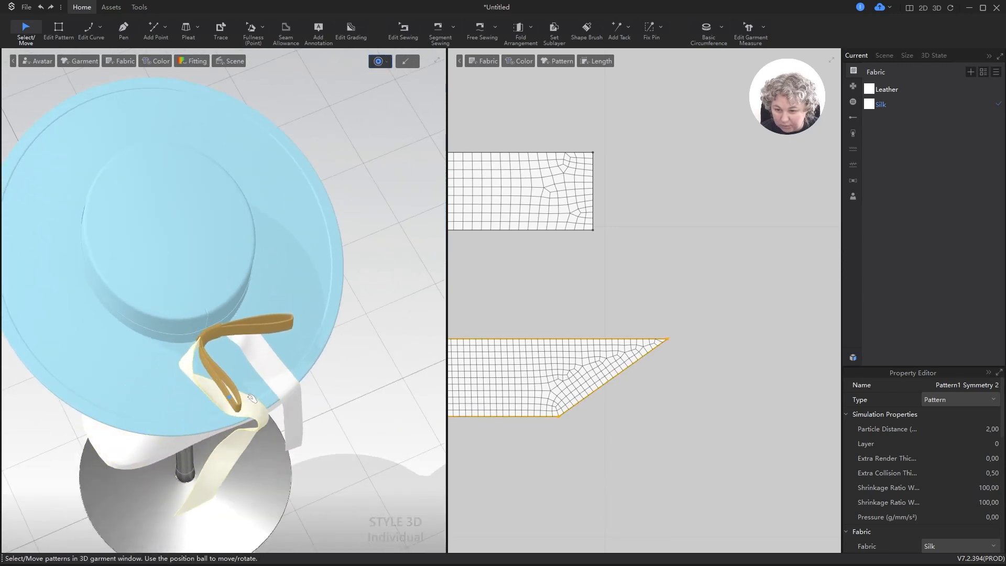
{"action": "left_click", "coordinate": [218, 379]}
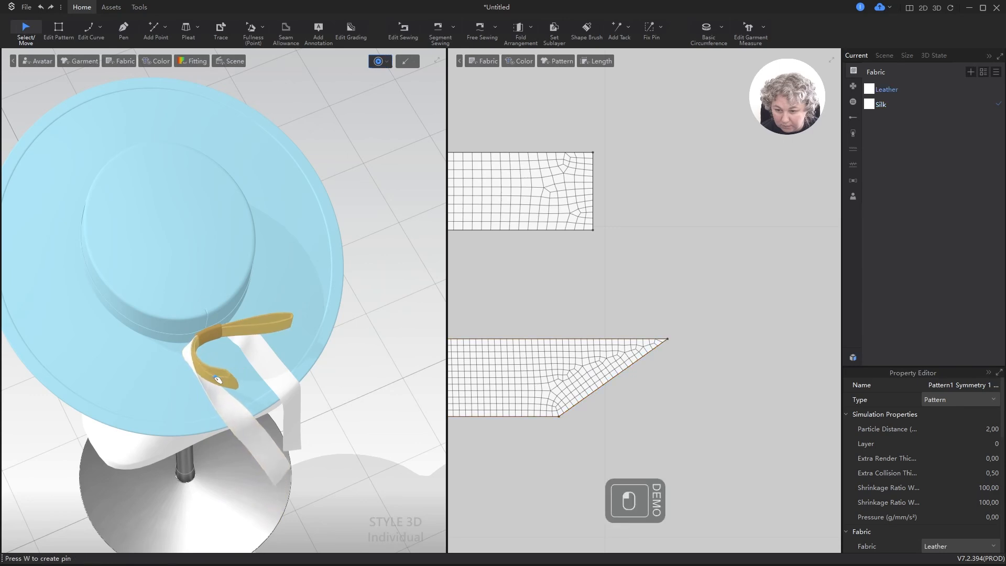
{"action": "left_click_drag", "start_coordinate": [192, 379], "coordinate": [152, 350]}
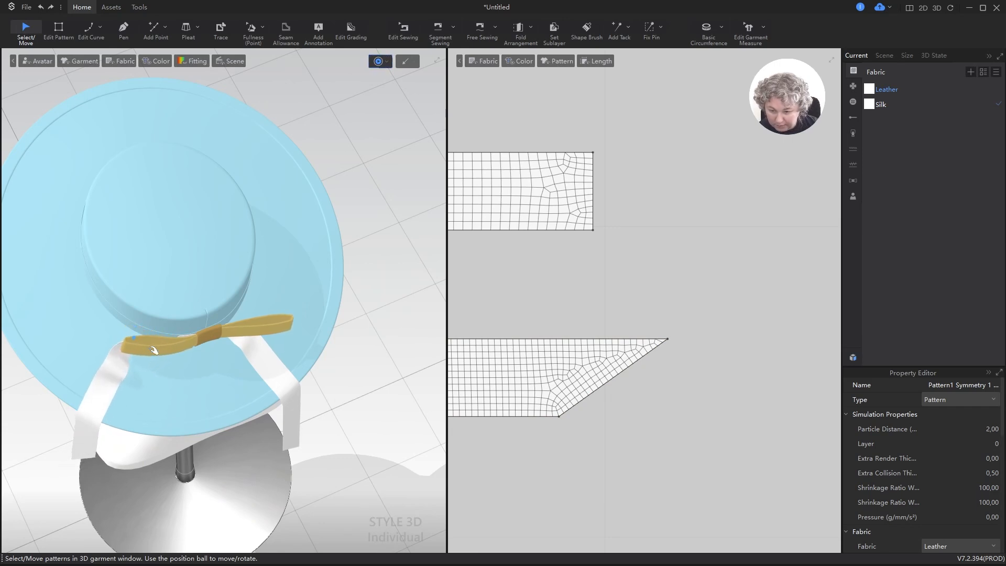
Pull the bow loop forward, away from the tail beneath it, and freeze the bow strip pattern.
{"action": "scroll", "coordinate": [144, 366], "scroll_direction": "up", "scroll_amount": 5}
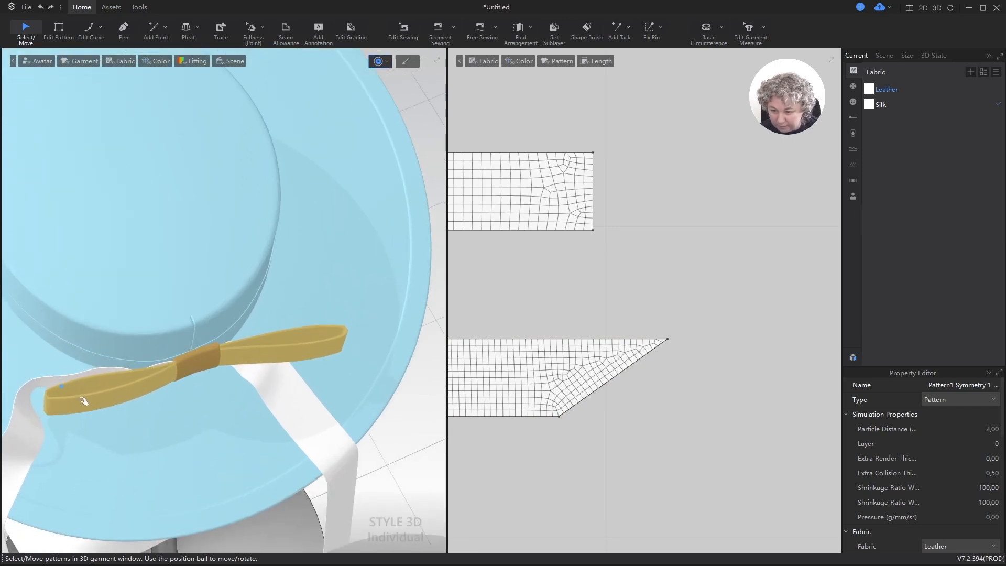
{"action": "left_click_drag", "start_coordinate": [79, 402], "coordinate": [67, 409]}
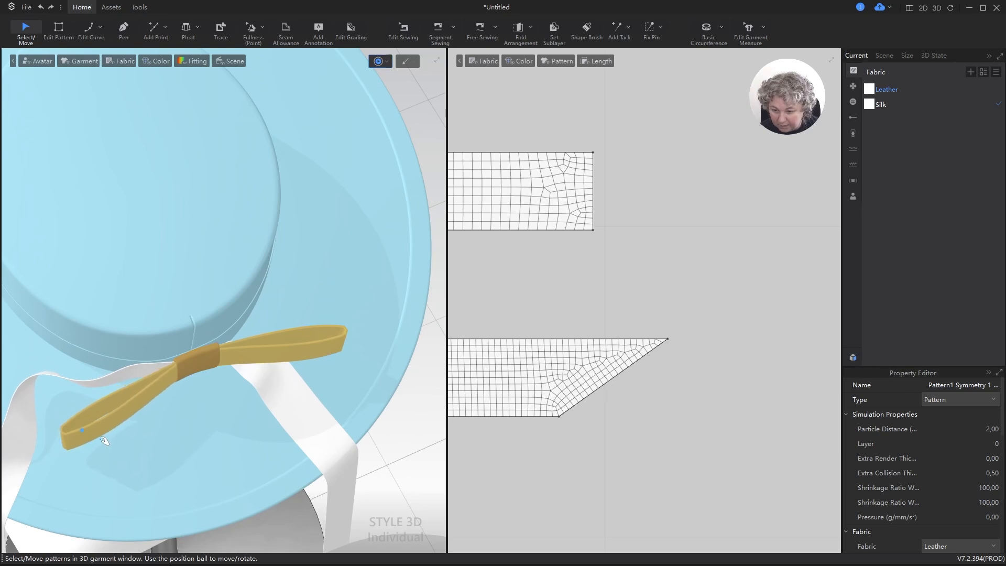
{"action": "key", "text": "ctrl+k"}
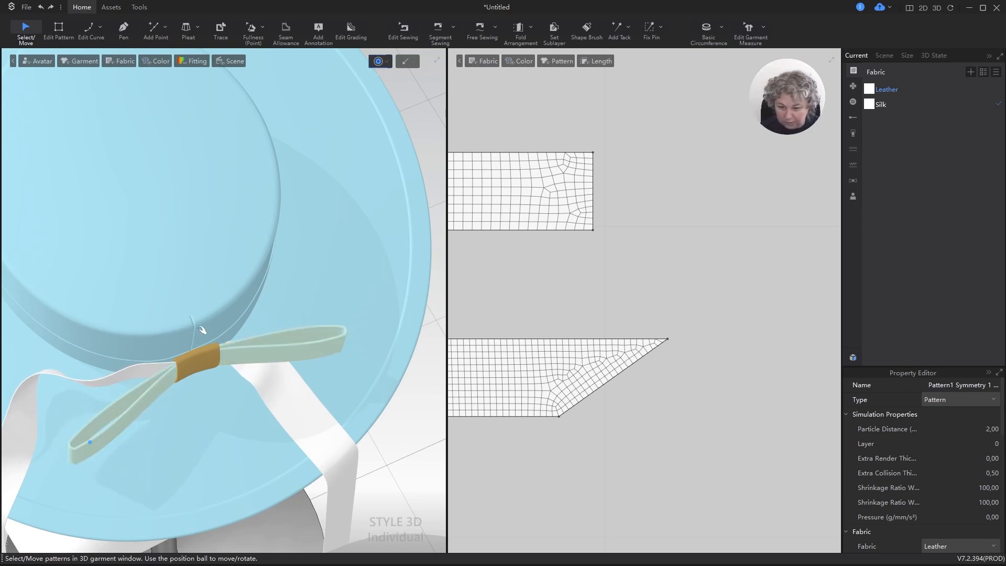
{"action": "scroll", "coordinate": [203, 331], "scroll_direction": "down", "scroll_amount": 2}
{"action": "right_click_drag", "start_coordinate": [236, 375], "coordinate": [247, 293], "text": "alt"}
{"action": "key", "text": "space"}
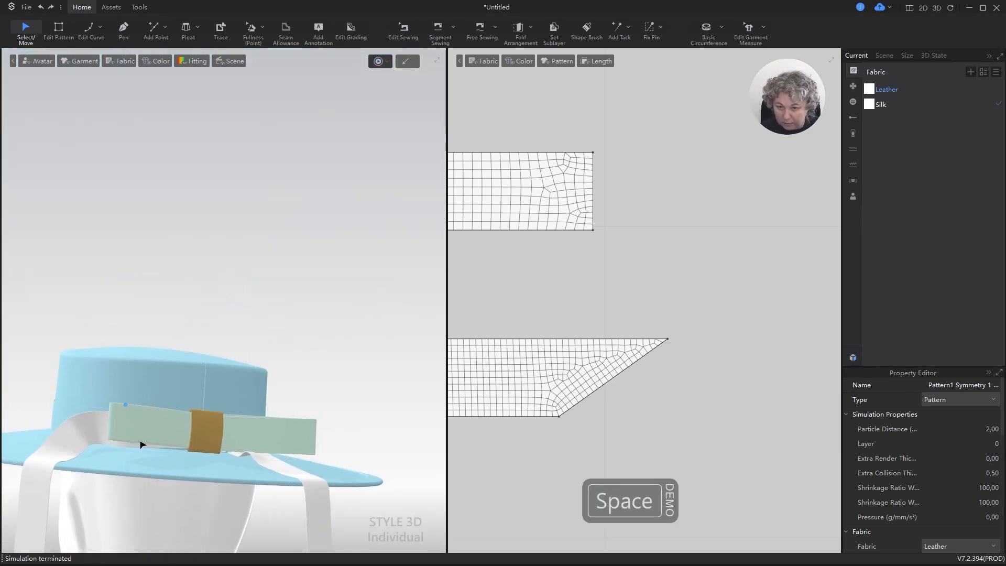
{"action": "scroll", "coordinate": [153, 438], "scroll_direction": "down", "scroll_amount": 1}
{"action": "left_click_drag", "start_coordinate": [101, 426], "coordinate": [204, 432]}
{"action": "key", "text": "ctrl+z"}
Restart the simulation and drape the second tail beneath the frozen bow and over the brim.
{"action": "scroll", "coordinate": [225, 388], "scroll_direction": "up", "scroll_amount": 2}
{"action": "key", "text": "space"}
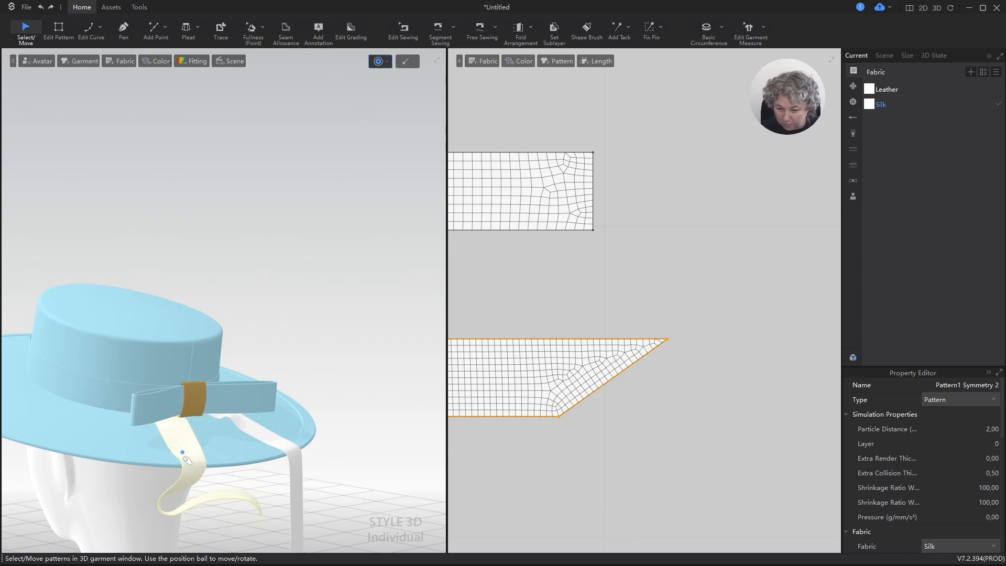
{"action": "right_click_drag", "start_coordinate": [221, 483], "coordinate": [204, 451]}
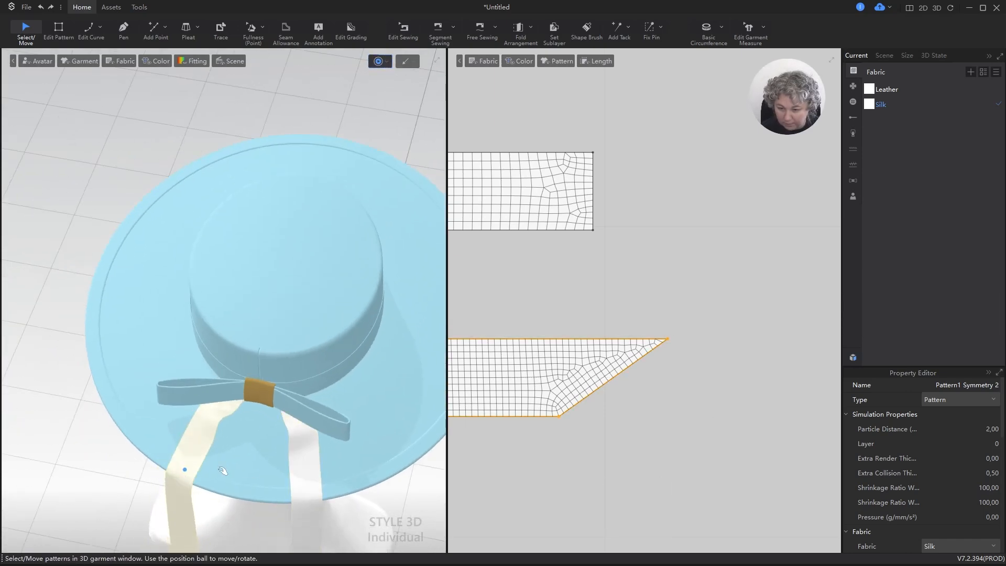
{"action": "scroll", "coordinate": [264, 457], "scroll_direction": "down", "scroll_amount": 3}
{"action": "right_click_drag", "start_coordinate": [264, 457], "coordinate": [252, 330]}
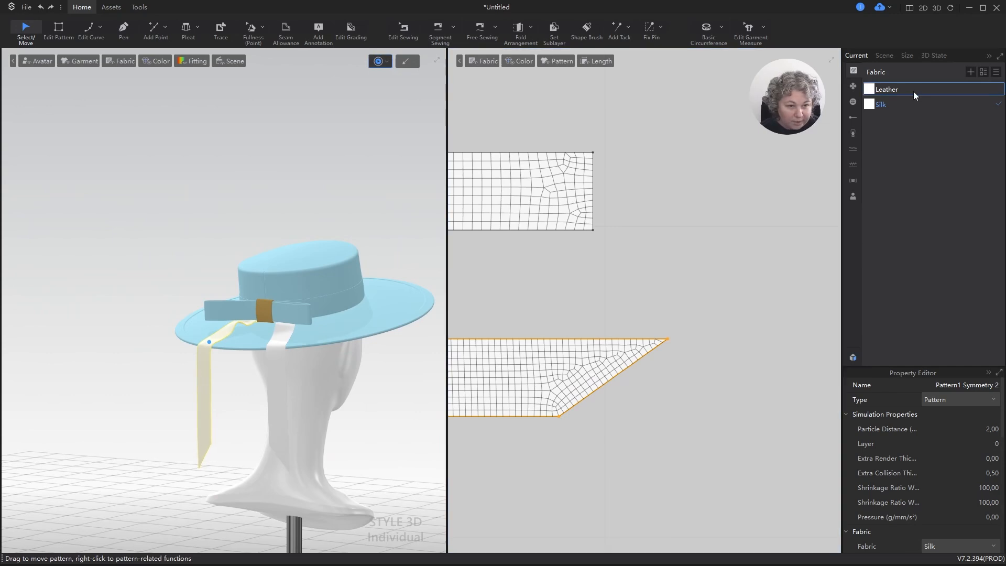
Rename the Silk fabric to Line and set its physical preset to Grain_Fleece1 from the Velvet group.
{"action": "left_click", "coordinate": [902, 104]}
{"action": "left_click", "coordinate": [889, 107]}
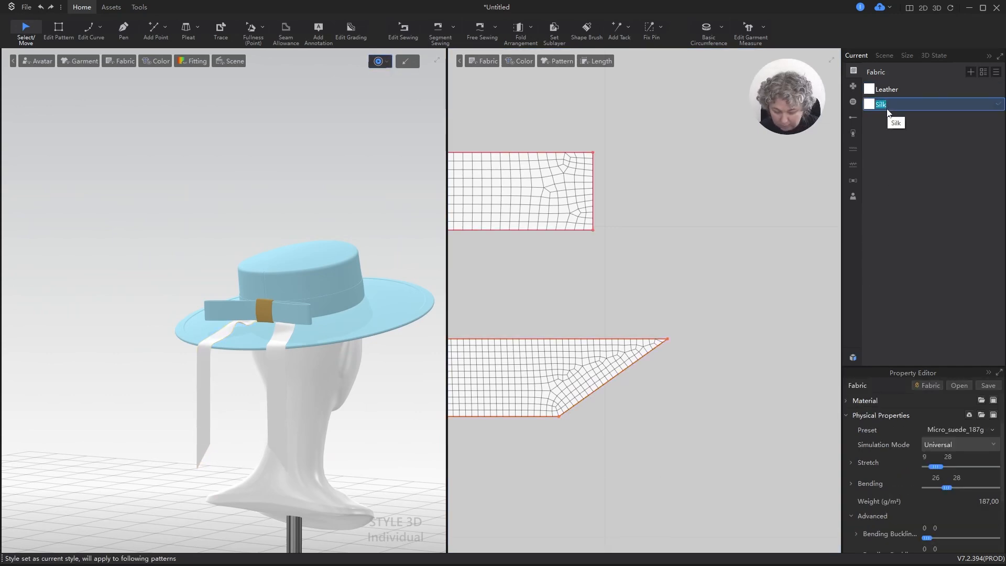
{"action": "type", "text": "Line"}
{"action": "key", "text": "Return"}
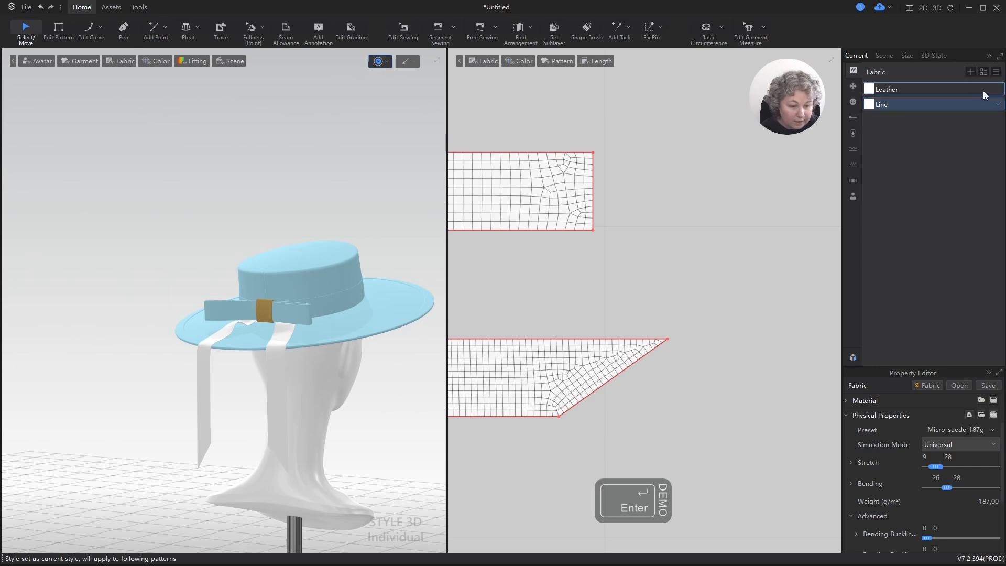
{"action": "left_click", "coordinate": [948, 430]}
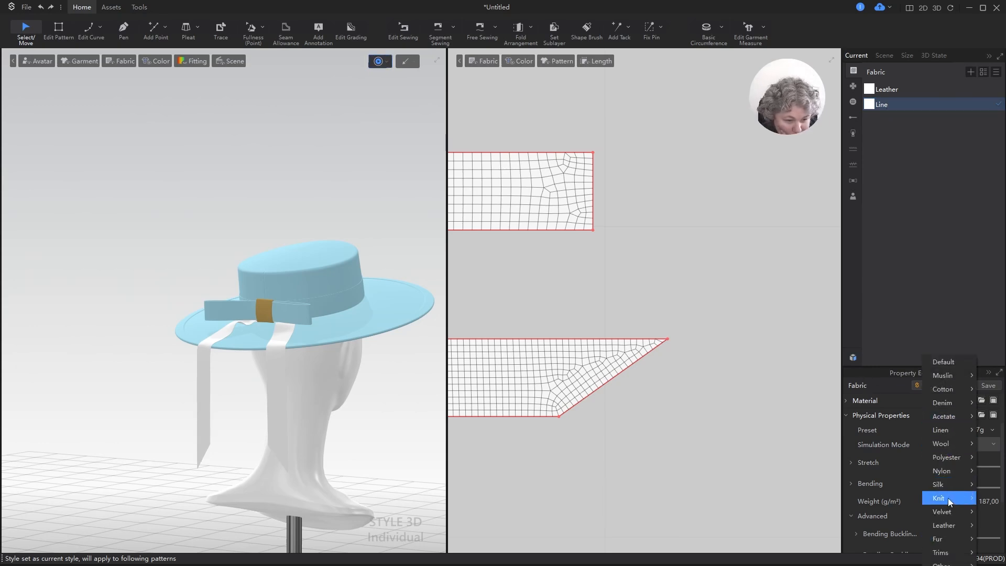
{"action": "mouse_move", "coordinate": [940, 510]}
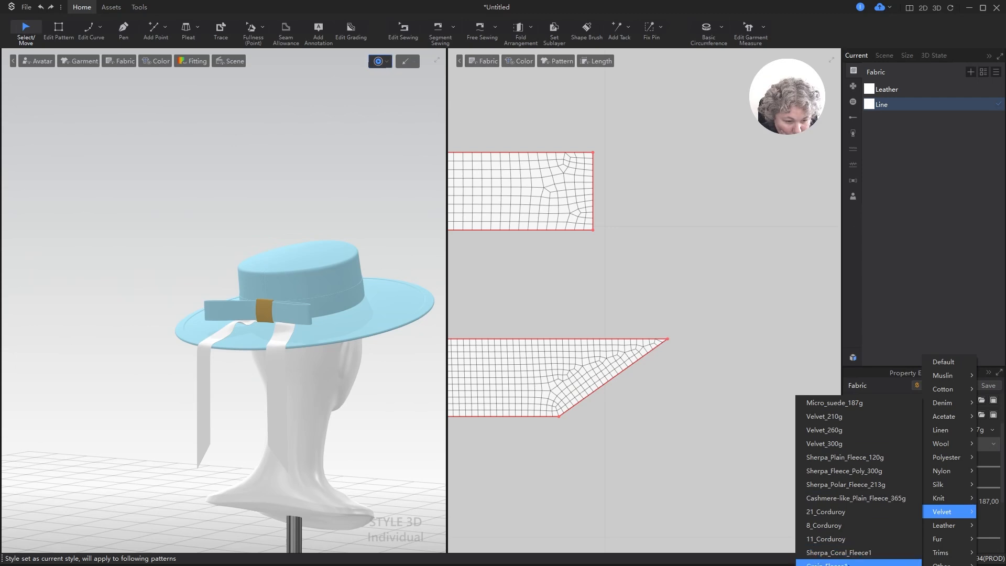
{"action": "left_click", "coordinate": [859, 562]}
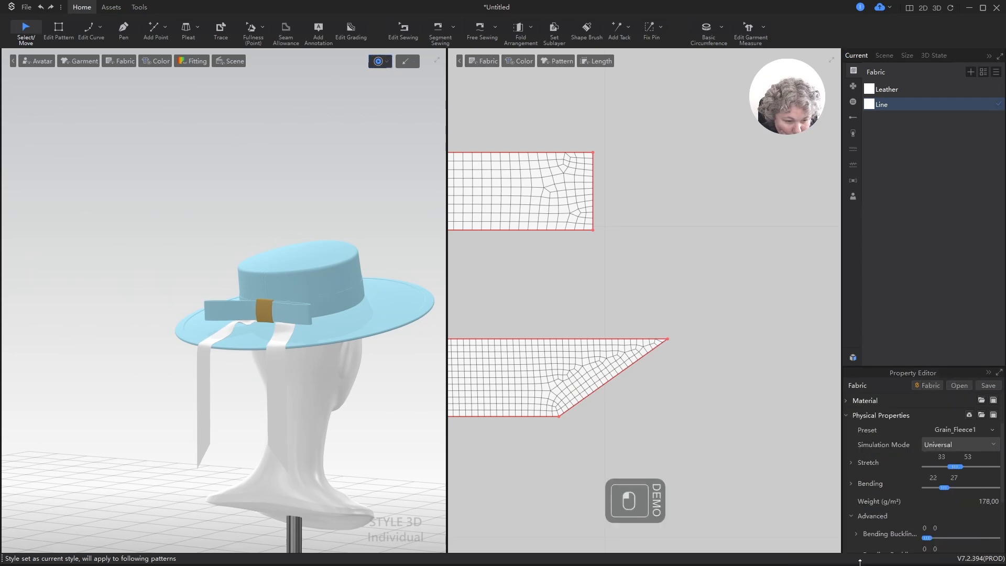
Pull the ribbon tails outward during the simulation so they lie across the brim and hang over its edge.
{"action": "left_click", "coordinate": [213, 343]}
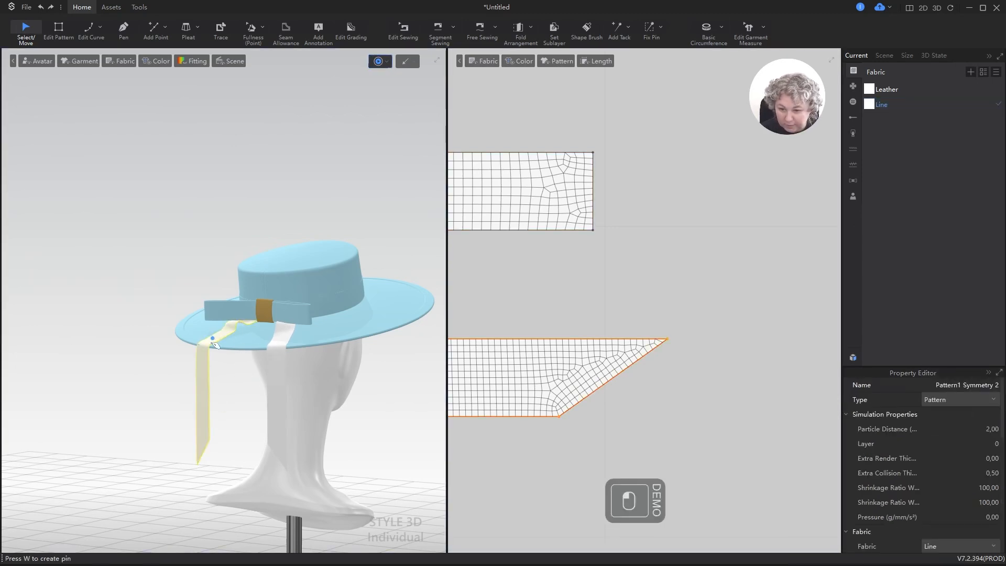
{"action": "left_click_drag", "start_coordinate": [212, 348], "coordinate": [214, 352]}
{"action": "right_click_drag", "start_coordinate": [238, 360], "coordinate": [236, 341]}
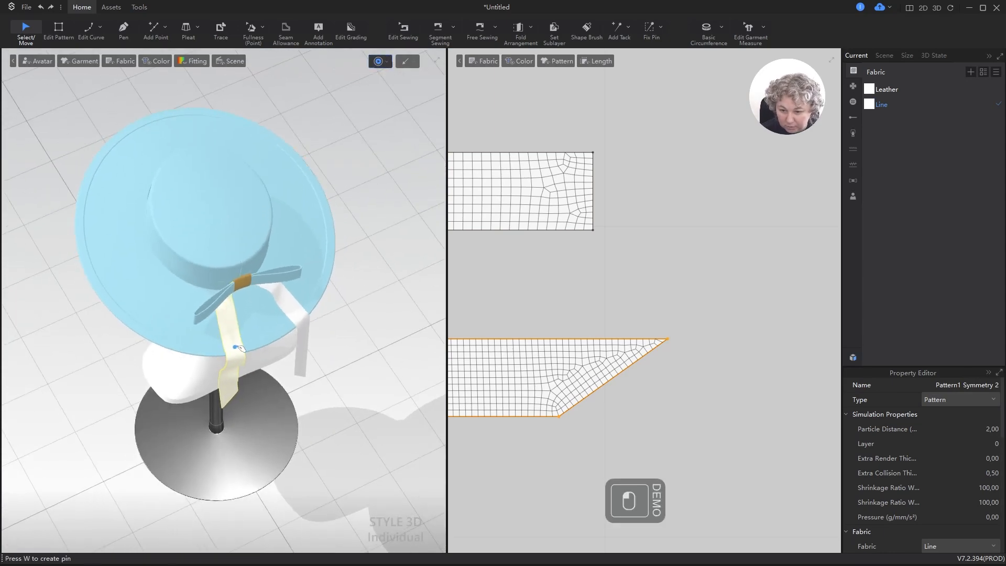
{"action": "left_click_drag", "start_coordinate": [240, 349], "coordinate": [243, 378]}
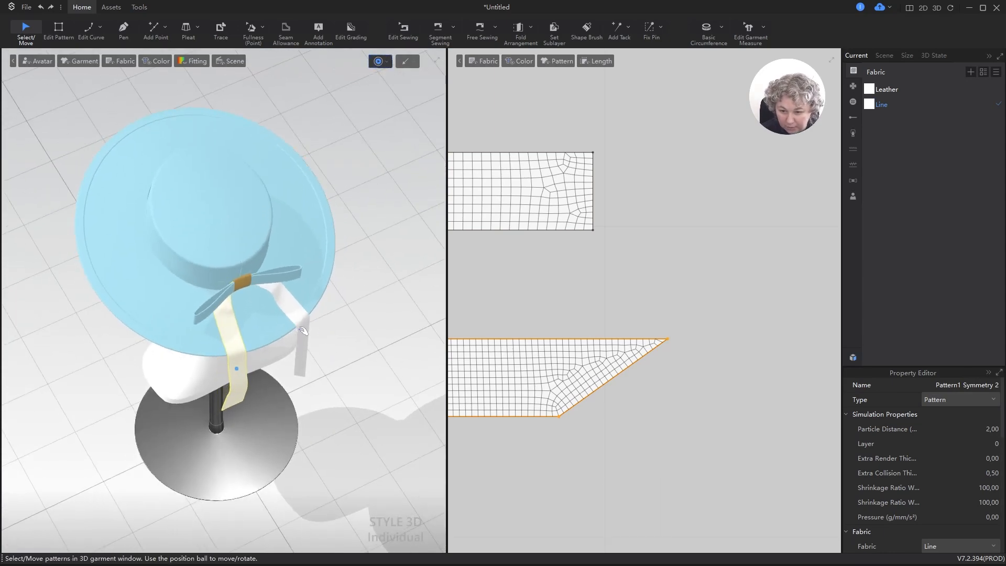
{"action": "left_click", "coordinate": [302, 338]}
{"action": "right_click_drag", "start_coordinate": [305, 341], "coordinate": [238, 322]}
{"action": "scroll", "coordinate": [238, 323], "scroll_direction": "up", "scroll_amount": 3}
{"action": "left_click", "coordinate": [233, 367]}
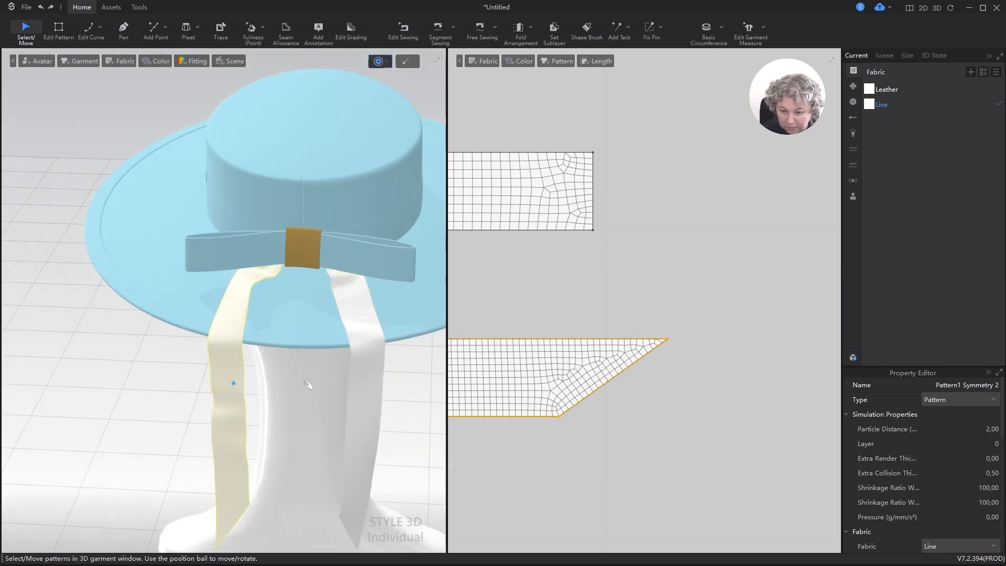
Set the brim edge pattern's extra collision thickness to 3.
{"action": "right_click_drag", "start_coordinate": [371, 354], "coordinate": [330, 341]}
{"action": "left_click", "coordinate": [330, 341]}
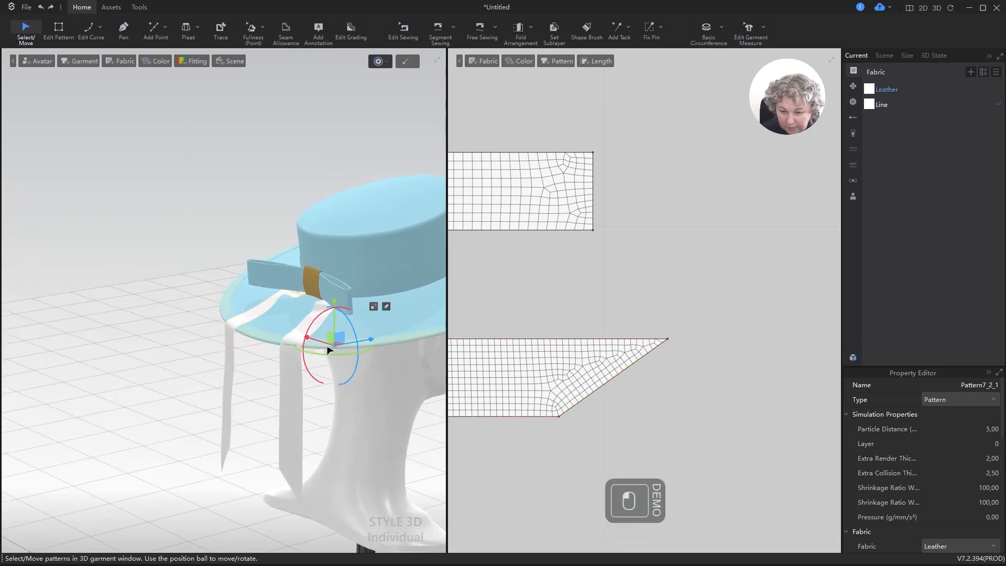
{"action": "left_click", "coordinate": [994, 472]}
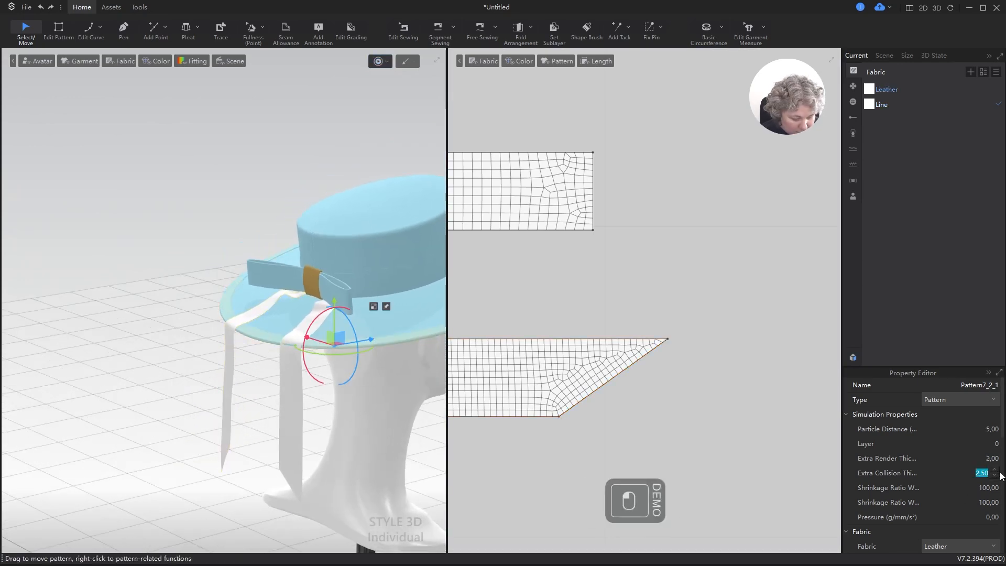
{"action": "type", "text": "3"}
{"action": "key", "text": "Return"}
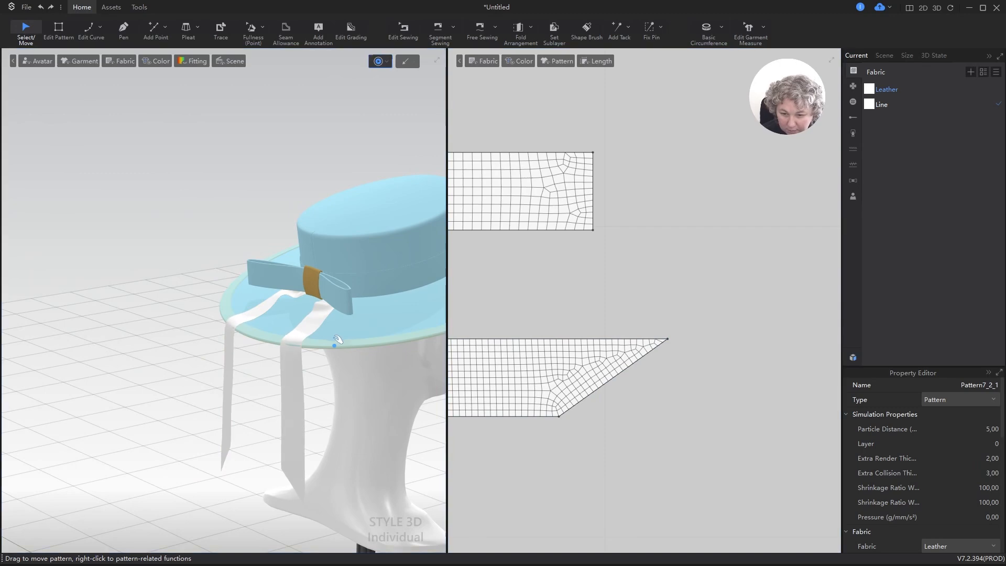
Adjust both ribbon tails at the brim edge during simulation so they bend over it smoothly.
{"action": "scroll", "coordinate": [366, 367], "scroll_direction": "up", "scroll_amount": 5}
{"action": "right_click_drag", "start_coordinate": [368, 393], "coordinate": [370, 393]}
{"action": "left_click_drag", "start_coordinate": [408, 378], "coordinate": [353, 297], "text": "alt"}
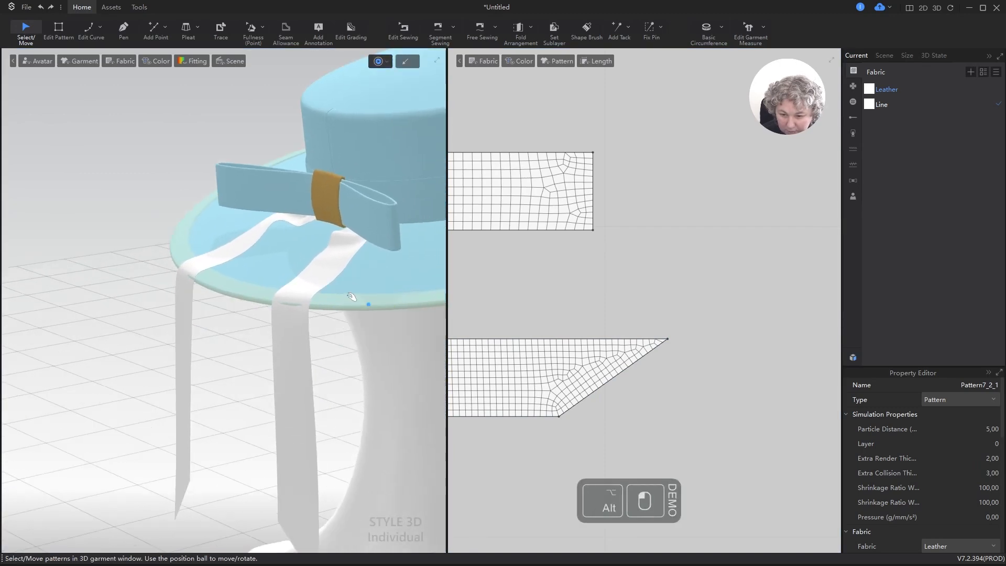
{"action": "right_click_drag", "start_coordinate": [354, 297], "coordinate": [385, 413]}
{"action": "left_click", "coordinate": [297, 309]}
{"action": "left_click", "coordinate": [120, 244]}
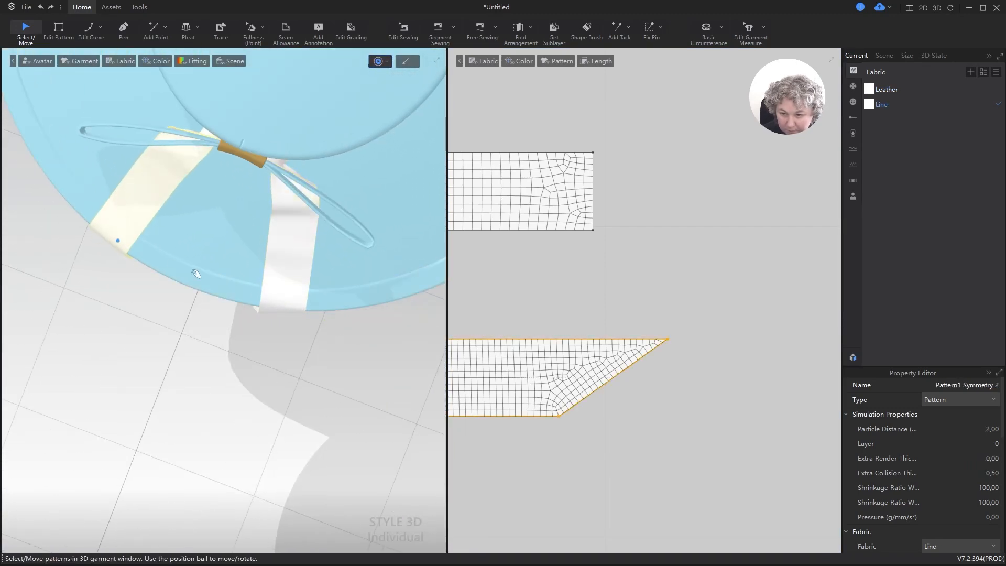
{"action": "left_click", "coordinate": [275, 308]}
{"action": "right_click_drag", "start_coordinate": [280, 319], "coordinate": [379, 218]}
{"action": "right_click_drag", "start_coordinate": [168, 322], "coordinate": [225, 329]}
{"action": "left_click", "coordinate": [224, 329]}
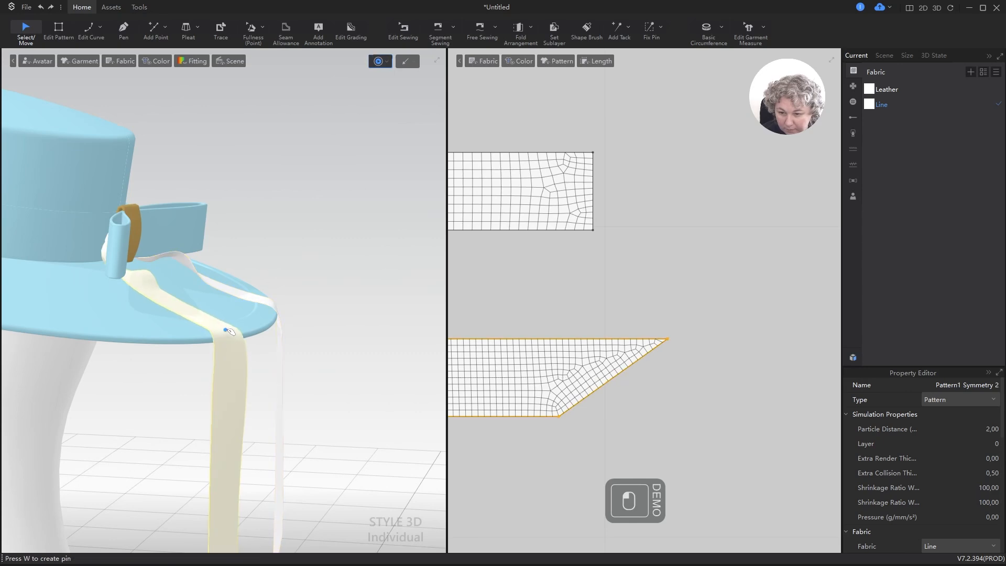
Stop the simulation and set the brim edge pattern's particle distance to 3.
{"action": "key", "text": "space"}
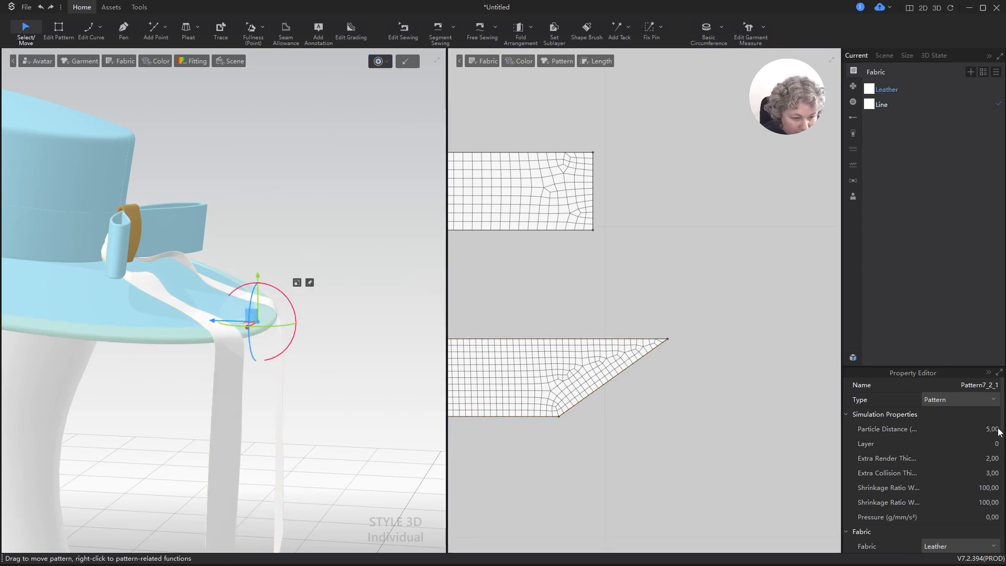
{"action": "left_click", "coordinate": [991, 429]}
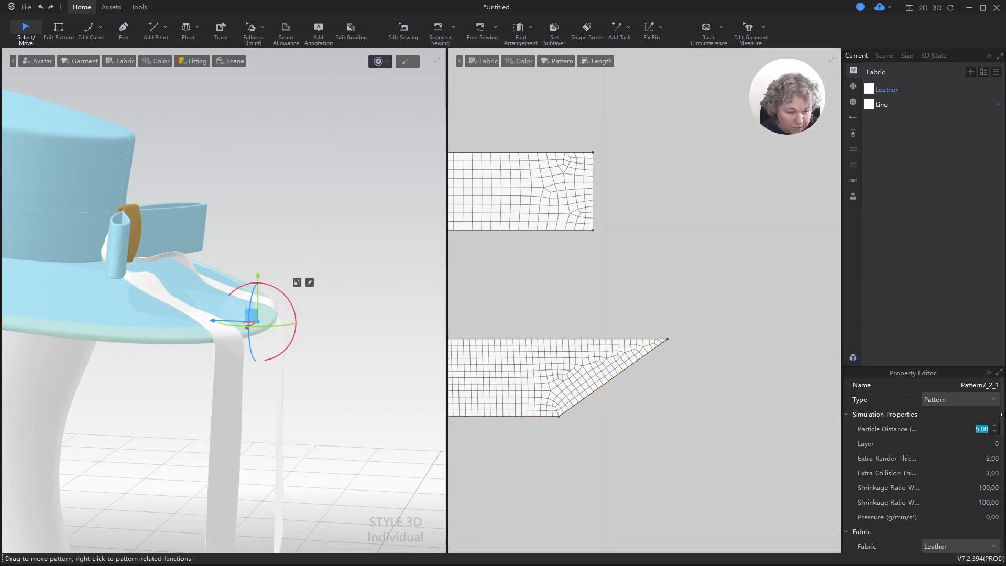
{"action": "type", "text": "3"}
{"action": "key", "text": "Return"}
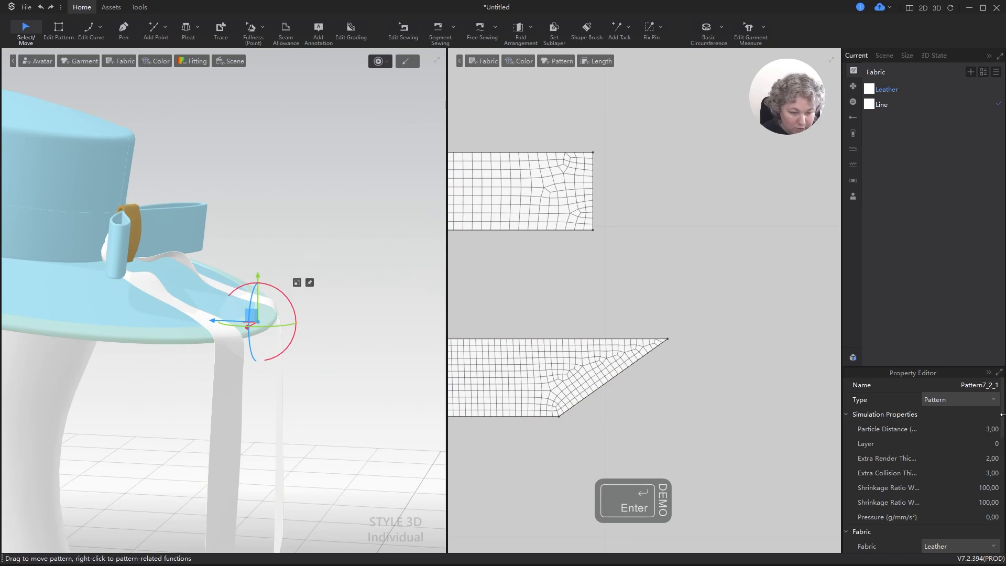
Restart the simulation and tug the ribbon tail at the brim edge to settle its fold.
{"action": "key", "text": "space"}
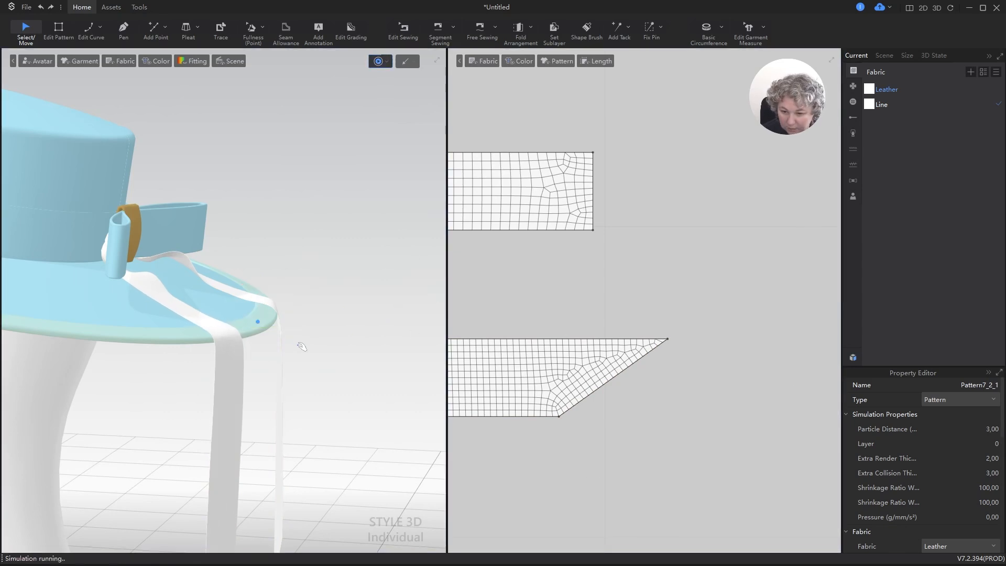
{"action": "right_click_drag", "start_coordinate": [297, 345], "coordinate": [293, 411]}
{"action": "left_click_drag", "start_coordinate": [309, 252], "coordinate": [312, 254]}
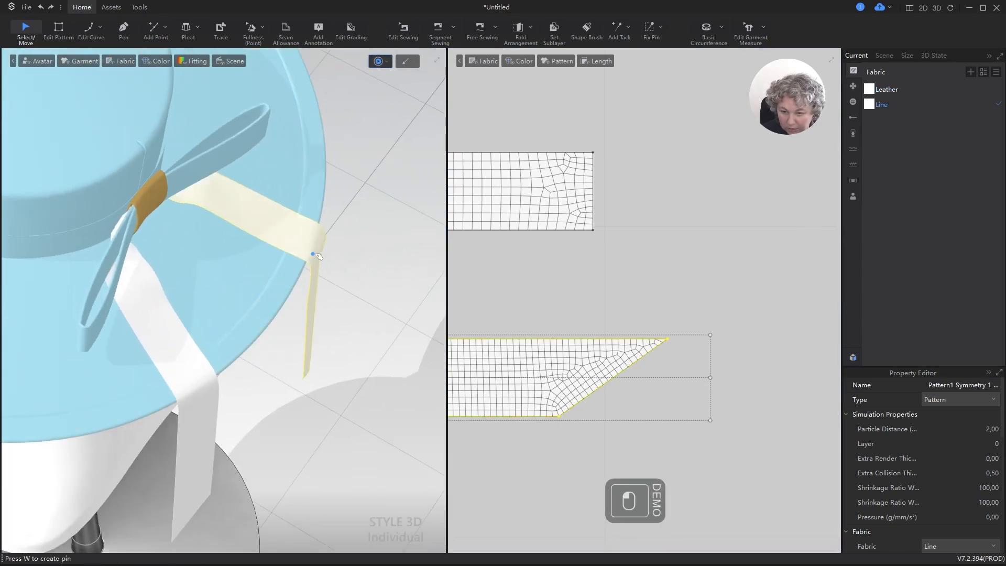
{"action": "right_click_drag", "start_coordinate": [323, 247], "coordinate": [355, 261]}
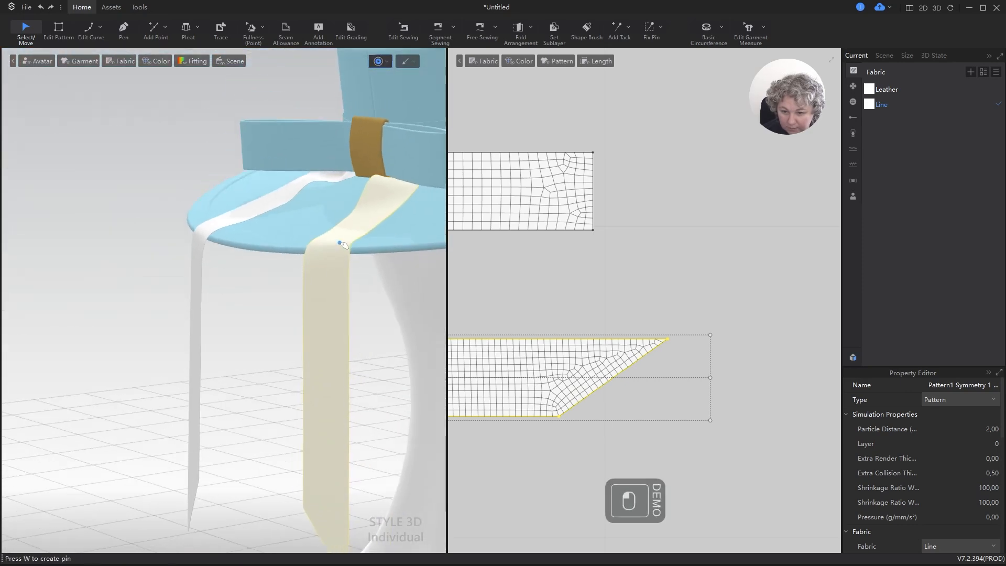
Stop the simulation and set the brim edge pattern's extra collision thickness to 4.
{"action": "key", "text": "space"}
{"action": "left_click", "coordinate": [377, 246]}
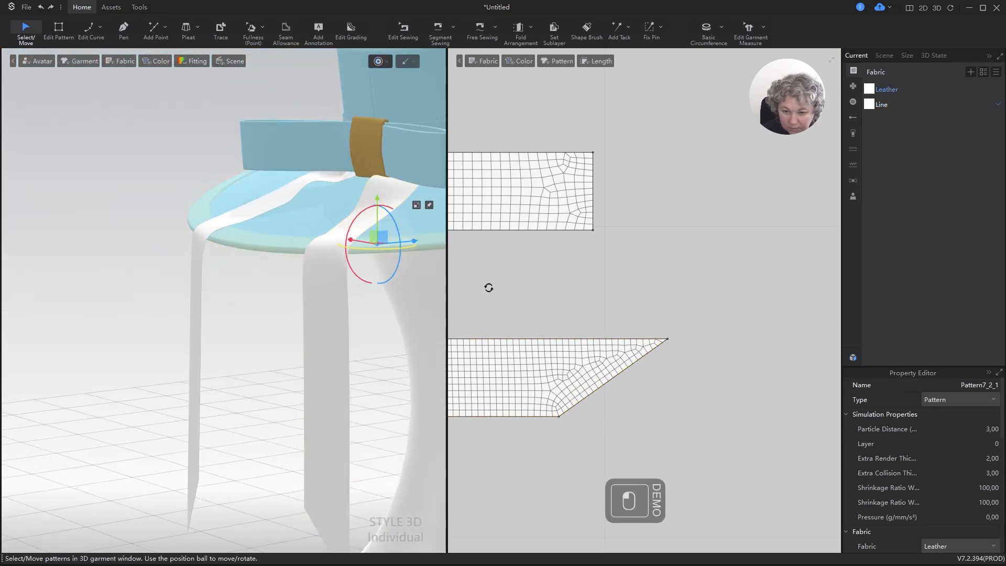
{"action": "left_click", "coordinate": [995, 474]}
{"action": "type", "text": "4"}
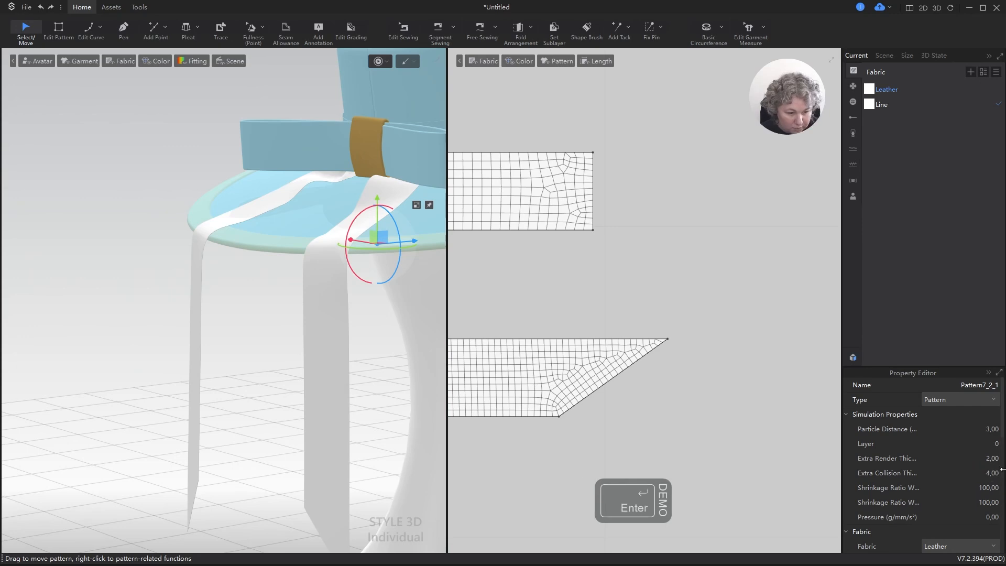
Simulate the tails against the thicker brim edge, check the contact from several angles, and clear the selection.
{"action": "key", "text": "space"}
{"action": "key", "text": "space"}
{"action": "right_click_drag", "start_coordinate": [352, 274], "coordinate": [472, 266]}
{"action": "key", "text": "space"}
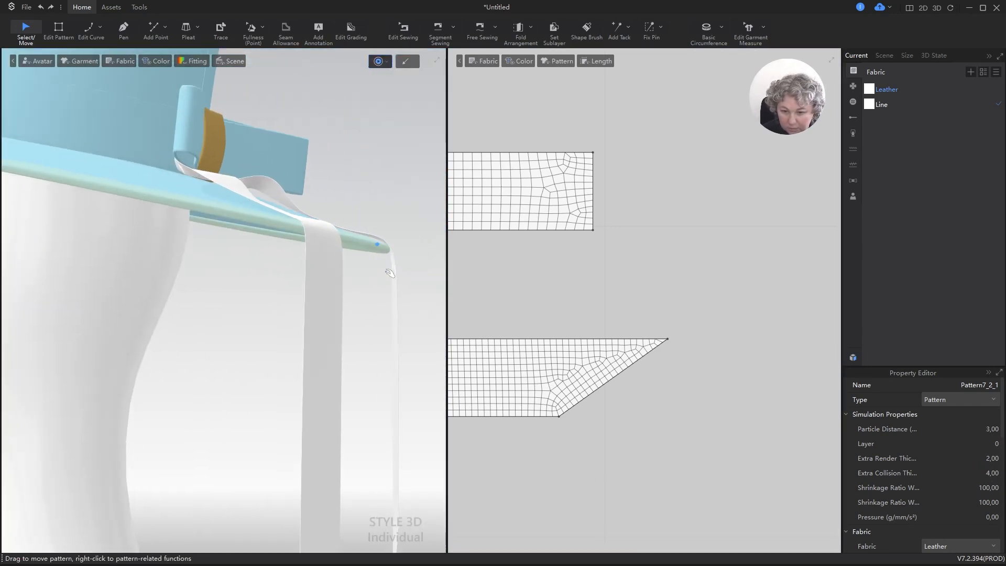
{"action": "key", "text": "space"}
{"action": "right_click_drag", "start_coordinate": [348, 274], "coordinate": [277, 284]}
{"action": "right_click_drag", "start_coordinate": [323, 255], "coordinate": [339, 336]}
{"action": "left_click", "coordinate": [397, 321]}
Select both ribbon tails, assign them a new separate fabric, and name it Line2.
{"action": "scroll", "coordinate": [397, 321], "scroll_direction": "down", "scroll_amount": 4}
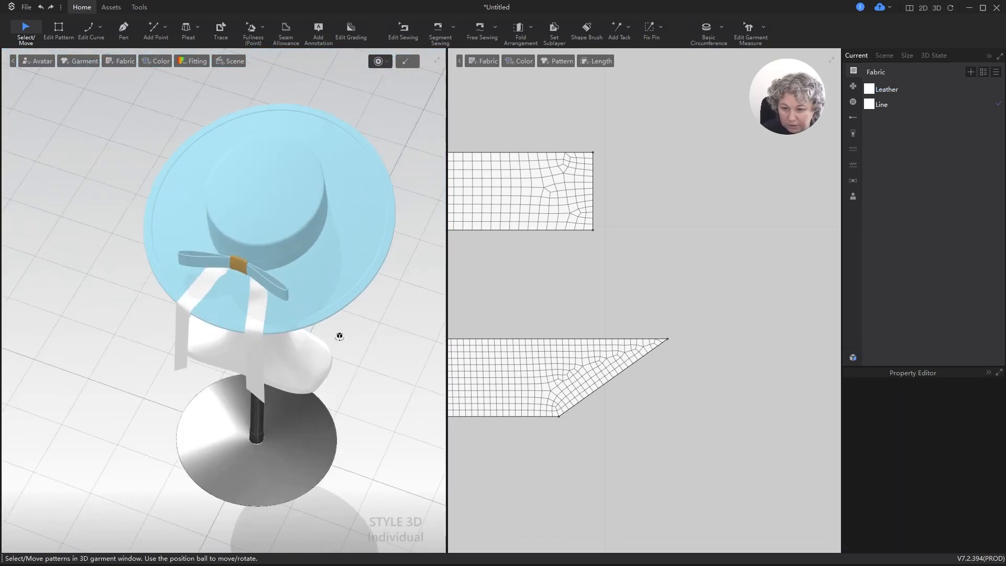
{"action": "scroll", "coordinate": [285, 332], "scroll_direction": "up", "scroll_amount": 5}
{"action": "left_click", "coordinate": [304, 334]}
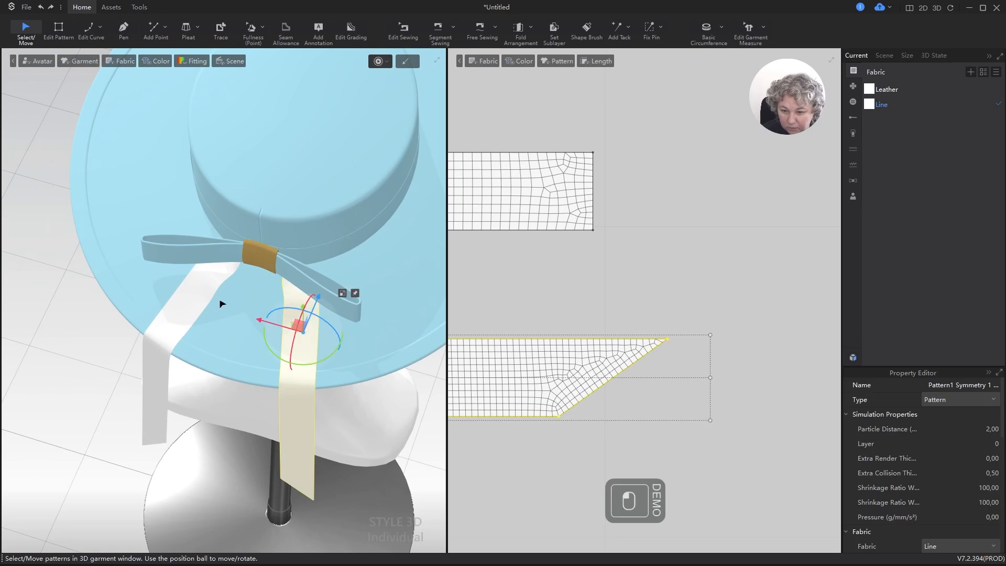
{"action": "left_click", "coordinate": [222, 303]}
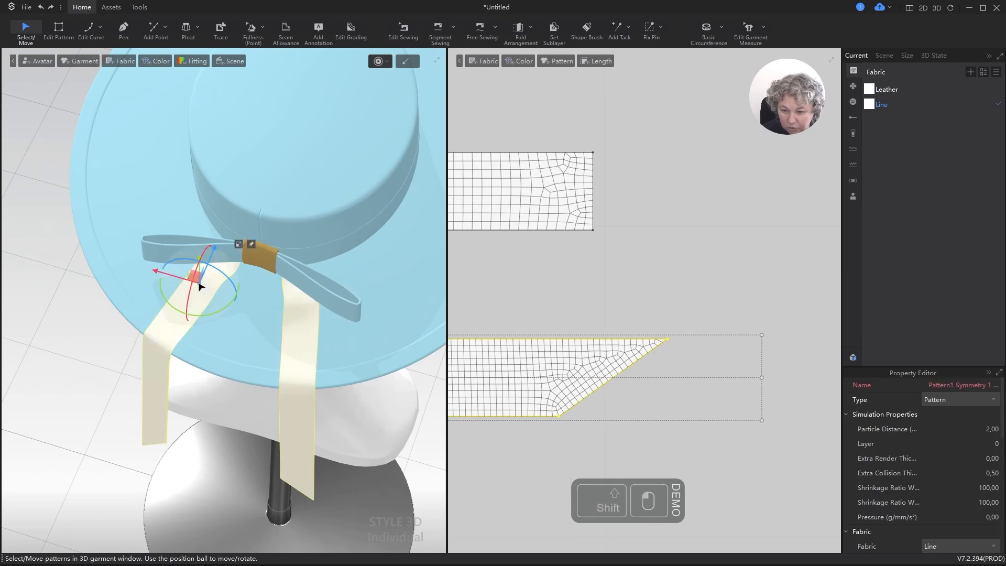
{"action": "left_click", "coordinate": [904, 108]}
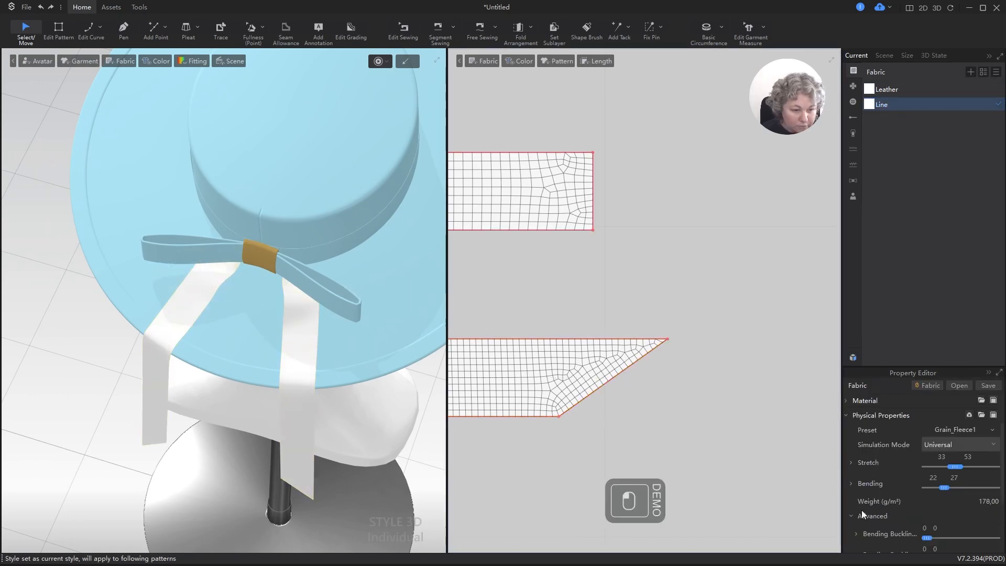
{"action": "left_click", "coordinate": [965, 430]}
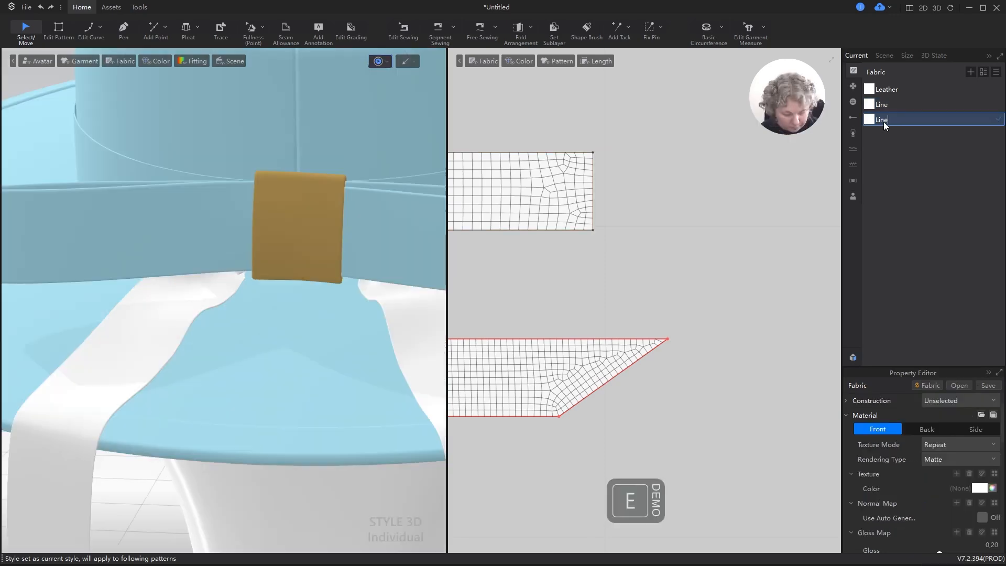
{"action": "key", "text": "Return"}
Set the Line2 fabric's physical preset to Muslin_154g, let the tails drape with it, and stop the simulation.
{"action": "scroll", "coordinate": [339, 244], "scroll_direction": "down", "scroll_amount": 8}
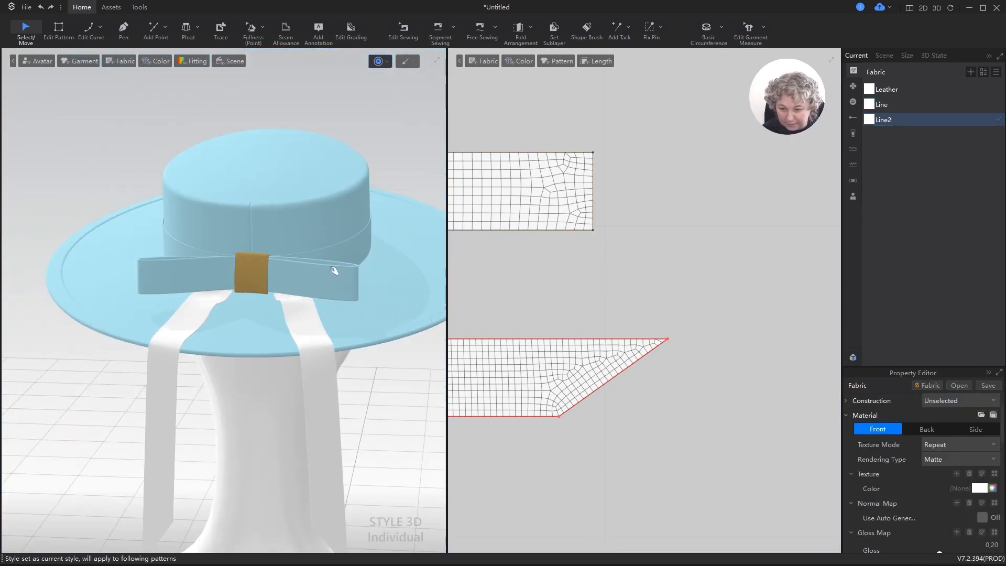
{"action": "right_click_drag", "start_coordinate": [334, 269], "coordinate": [312, 295], "text": "alt"}
{"action": "left_click", "coordinate": [896, 121]}
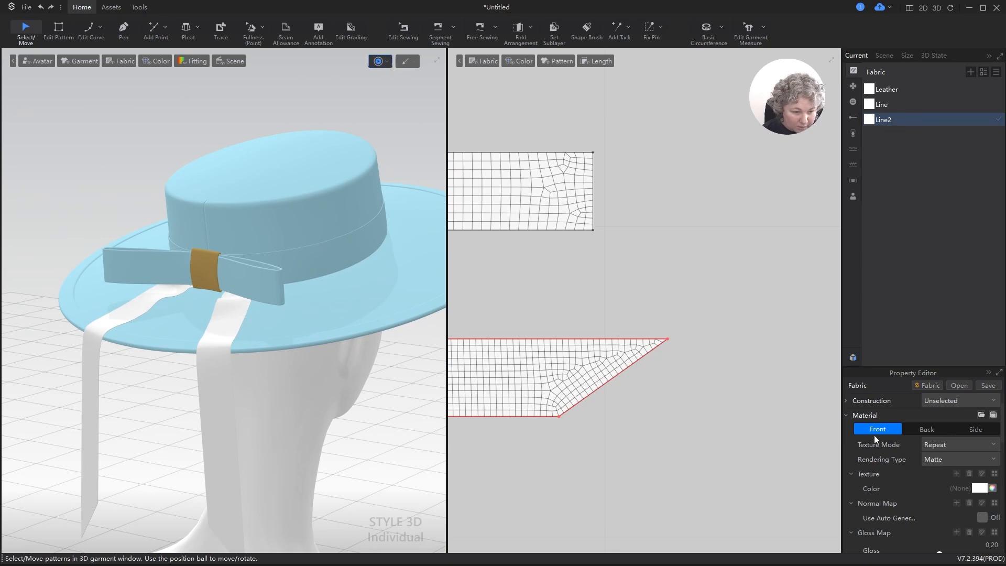
{"action": "left_click", "coordinate": [845, 414]}
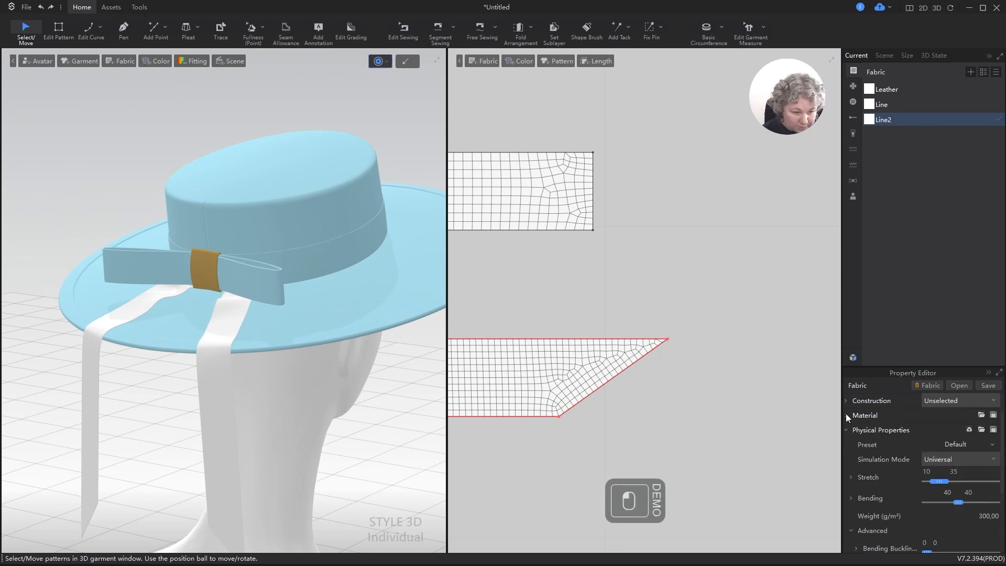
{"action": "left_click", "coordinate": [962, 443]}
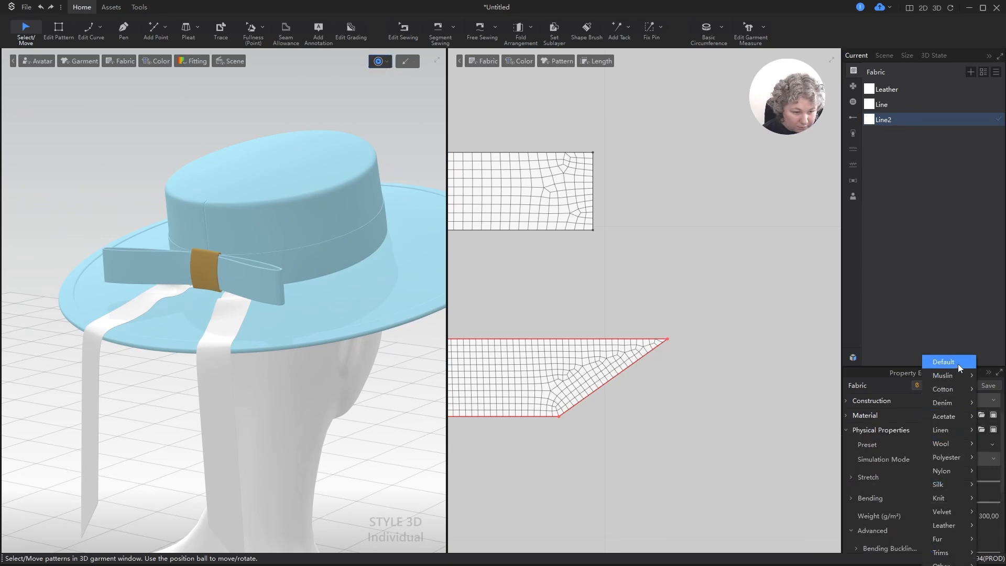
{"action": "mouse_move", "coordinate": [948, 376]}
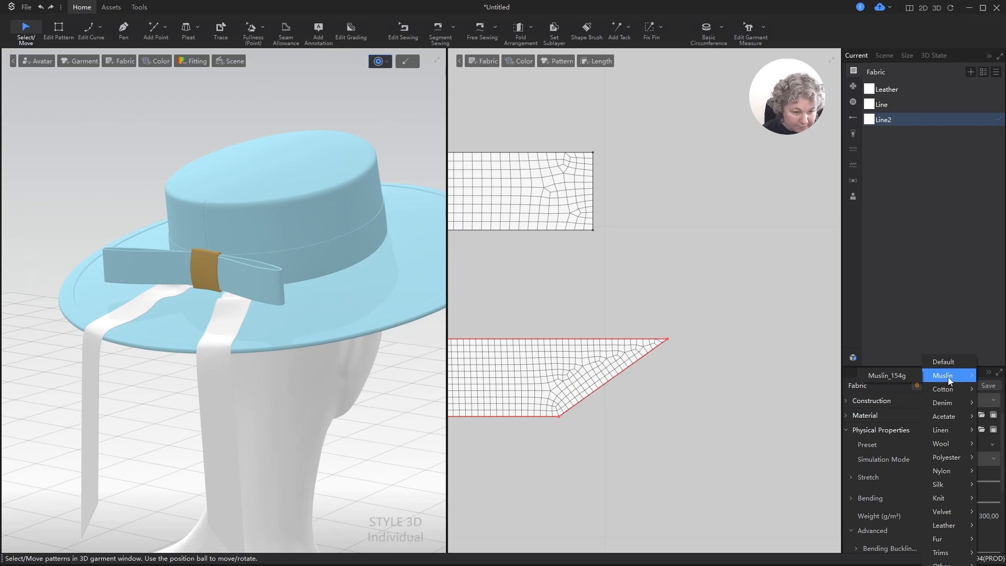
{"action": "left_click", "coordinate": [861, 376]}
{"action": "key", "text": "space"}
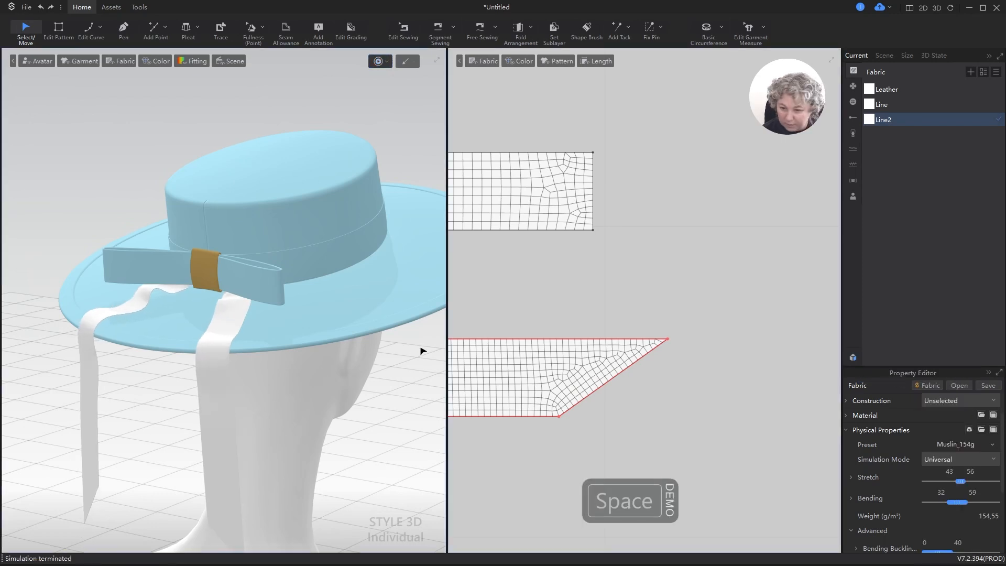
Pull both ribbon tails over the brim edge during simulation to adjust how they drape with the muslin preset.
{"action": "scroll", "coordinate": [227, 347], "scroll_direction": "up", "scroll_amount": 4}
{"action": "left_click_drag", "start_coordinate": [224, 346], "coordinate": [208, 384]}
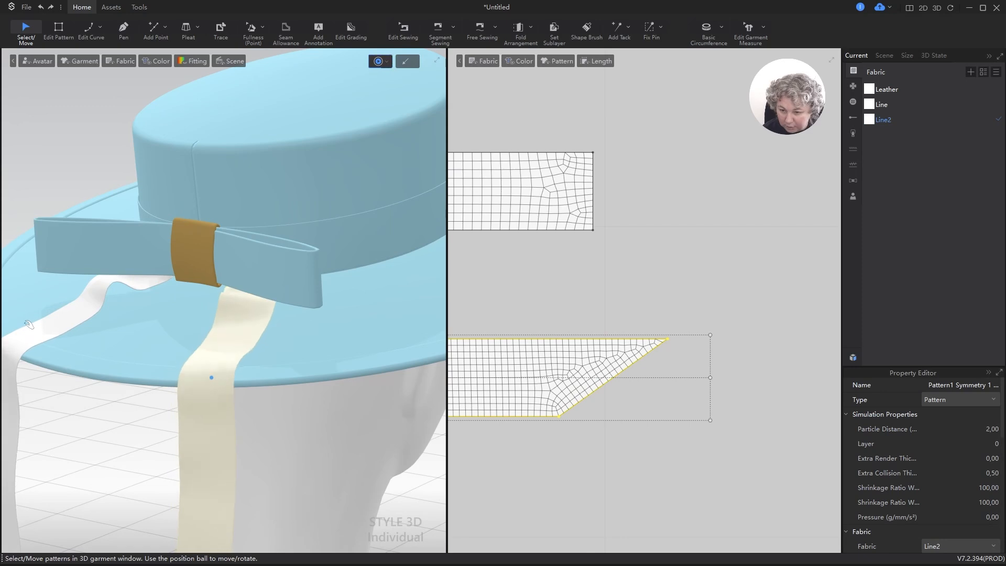
{"action": "left_click_drag", "start_coordinate": [34, 340], "coordinate": [35, 356]}
{"action": "left_click_drag", "start_coordinate": [79, 316], "coordinate": [30, 407]}
{"action": "scroll", "coordinate": [33, 407], "scroll_direction": "down", "scroll_amount": 3}
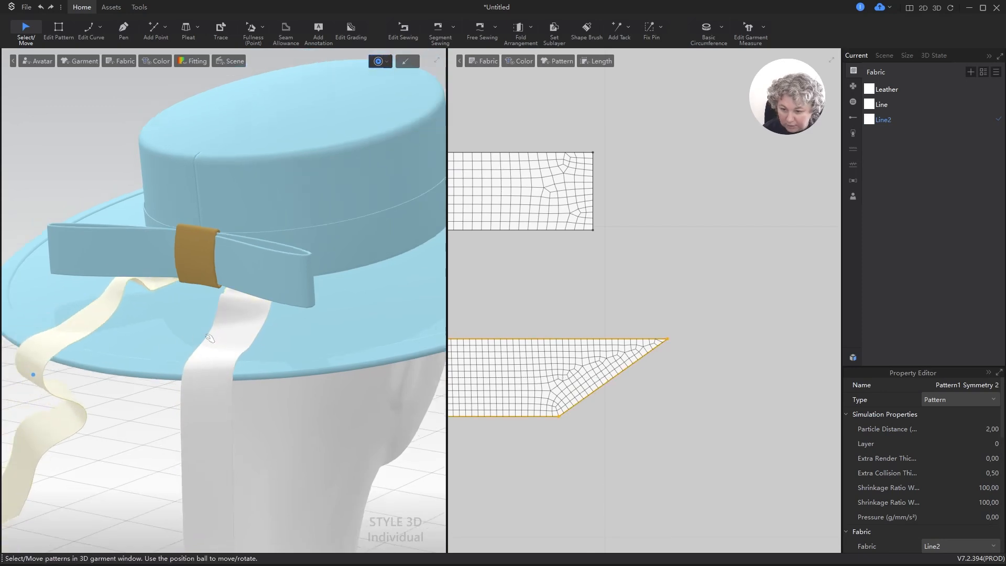
Change the Line2 fabric's physical preset to Cotton_Voile.
{"action": "left_click", "coordinate": [884, 121]}
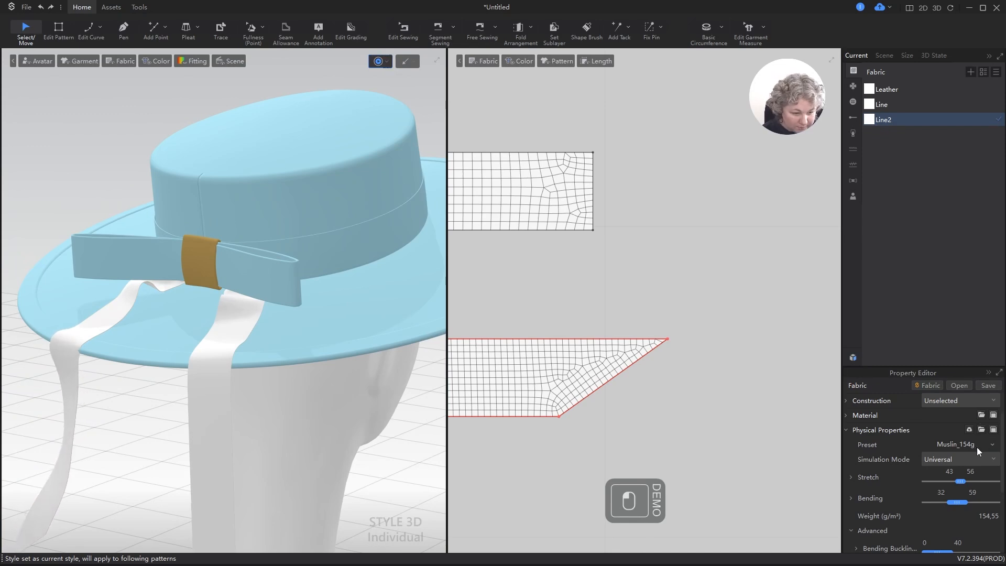
{"action": "left_click", "coordinate": [976, 442]}
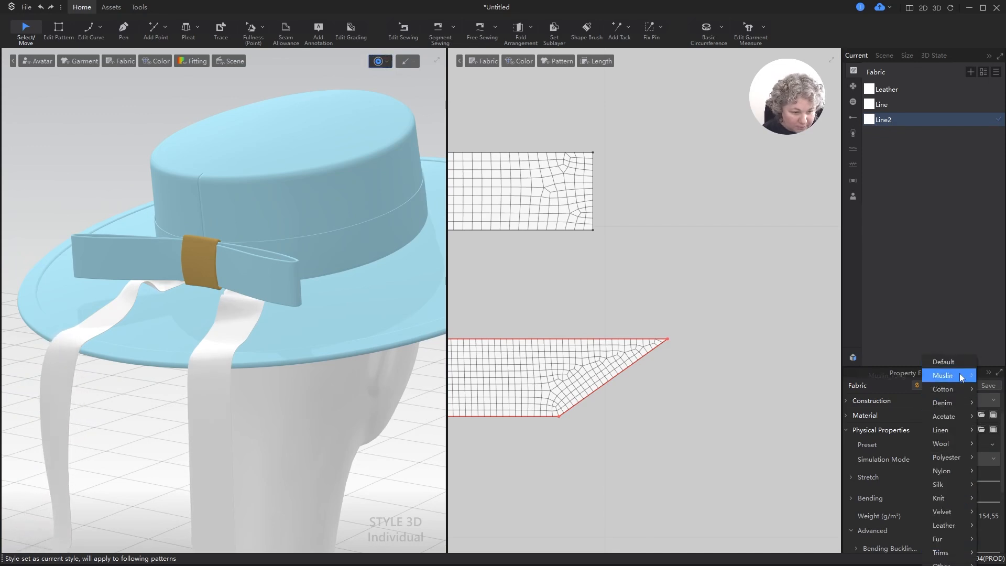
{"action": "mouse_move", "coordinate": [954, 390]}
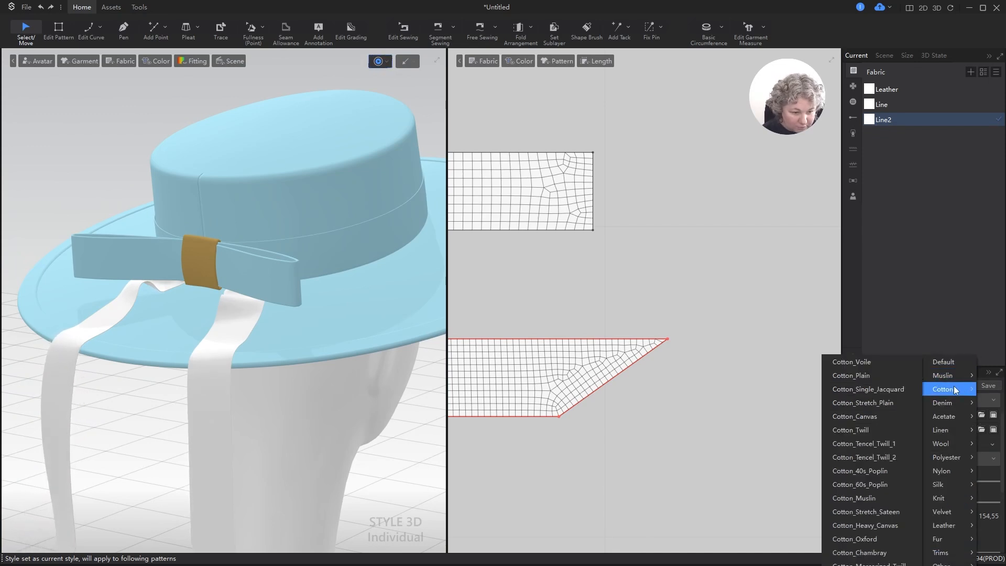
{"action": "left_click", "coordinate": [885, 361]}
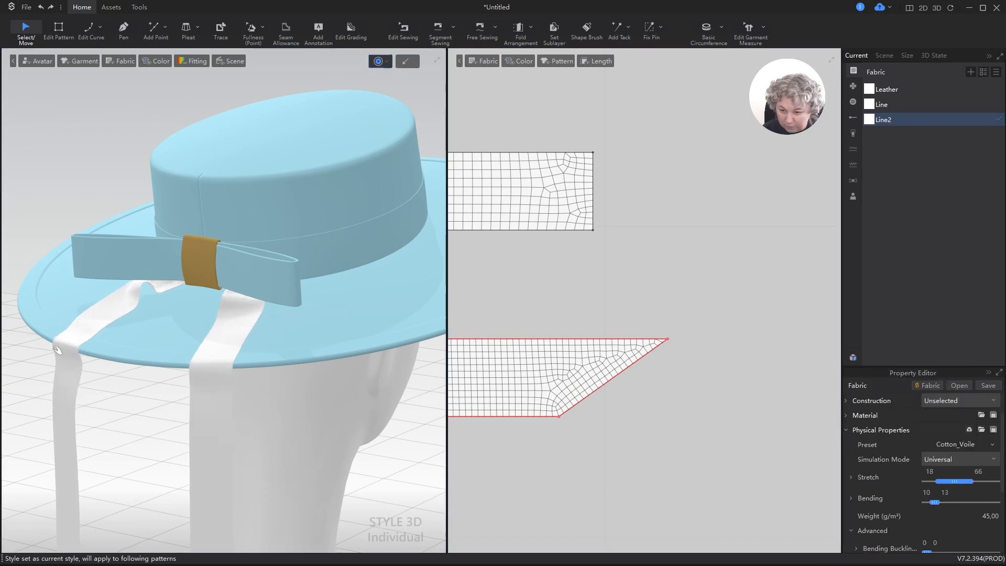
Pull both Cotton_Voile tails into a slanted drape across the brim during simulation, check them from above, and stop the simulation.
{"action": "left_click", "coordinate": [62, 357]}
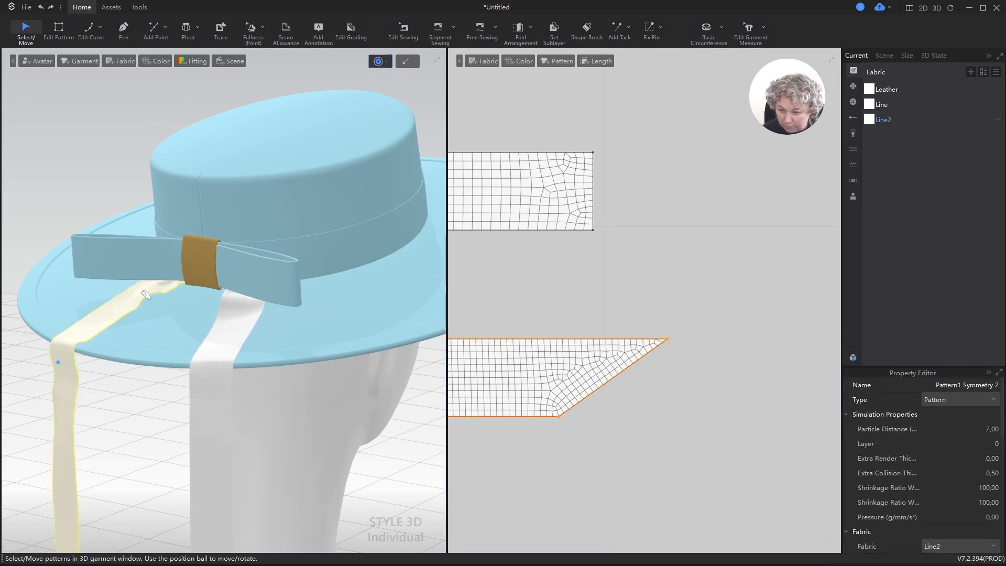
{"action": "left_click_drag", "start_coordinate": [131, 309], "coordinate": [135, 311]}
{"action": "left_click_drag", "start_coordinate": [213, 401], "coordinate": [217, 416]}
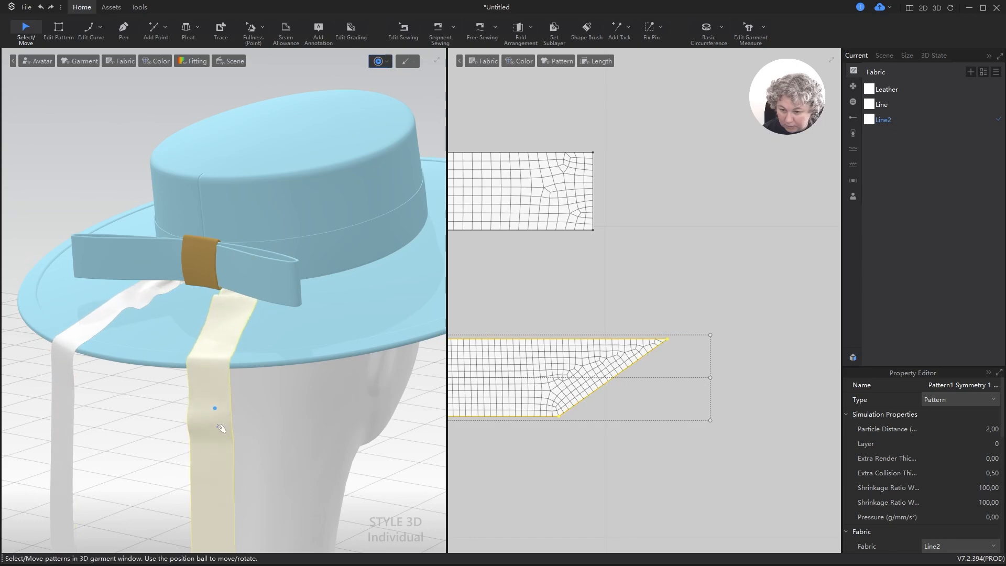
{"action": "right_click_drag", "start_coordinate": [259, 398], "coordinate": [288, 478]}
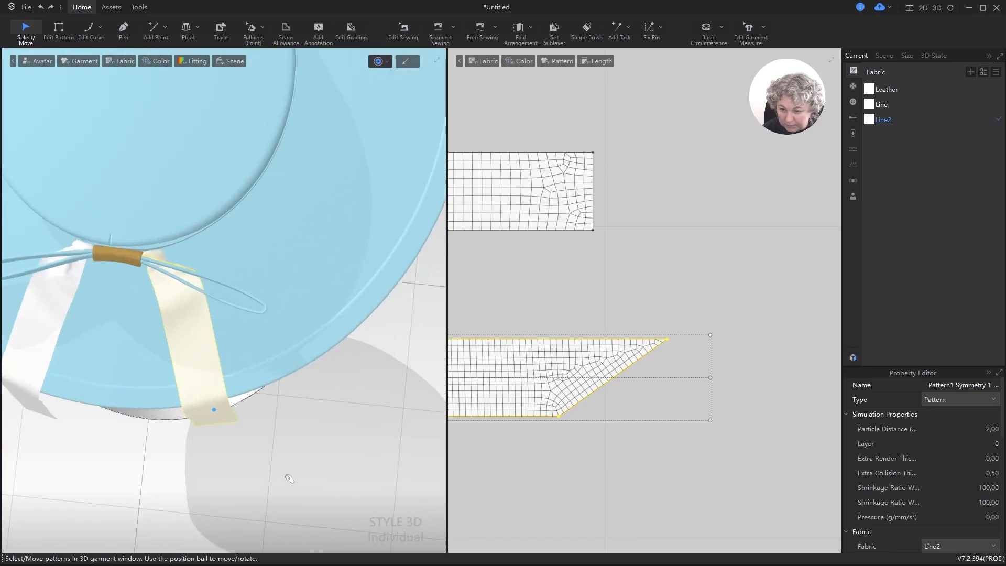
{"action": "left_click_drag", "start_coordinate": [217, 404], "coordinate": [234, 426]}
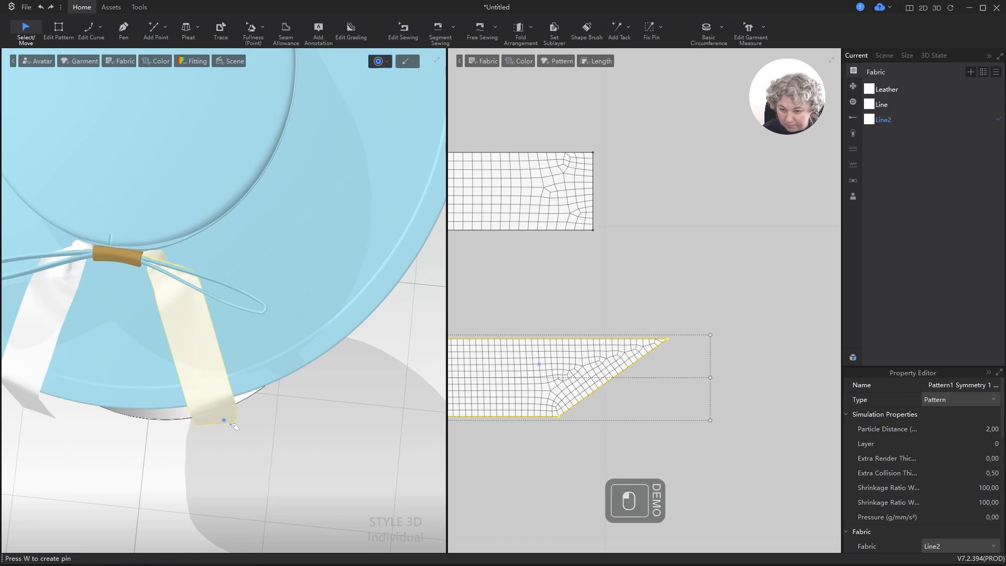
{"action": "left_click_drag", "start_coordinate": [40, 399], "coordinate": [39, 378]}
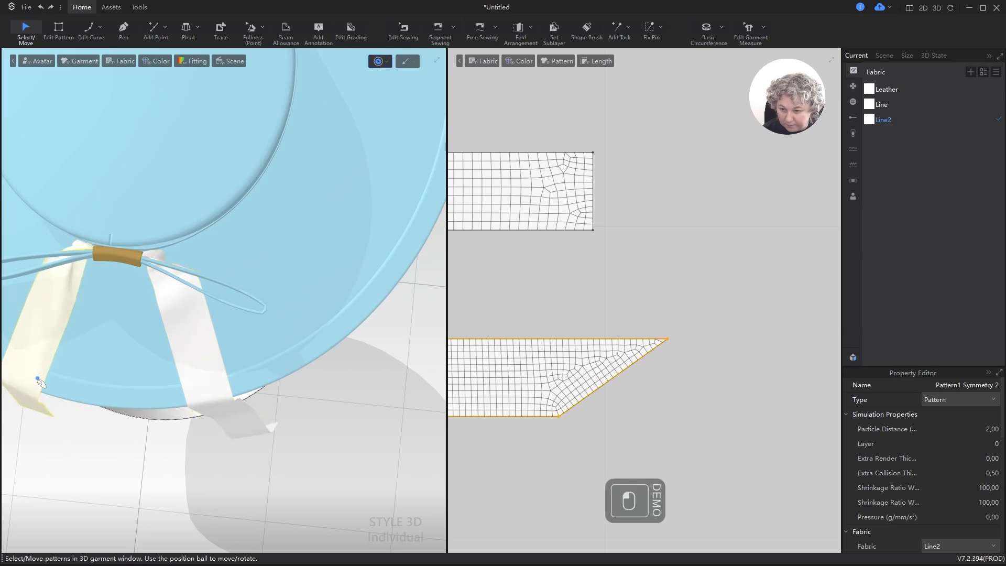
{"action": "right_click_drag", "start_coordinate": [39, 378], "coordinate": [185, 269]}
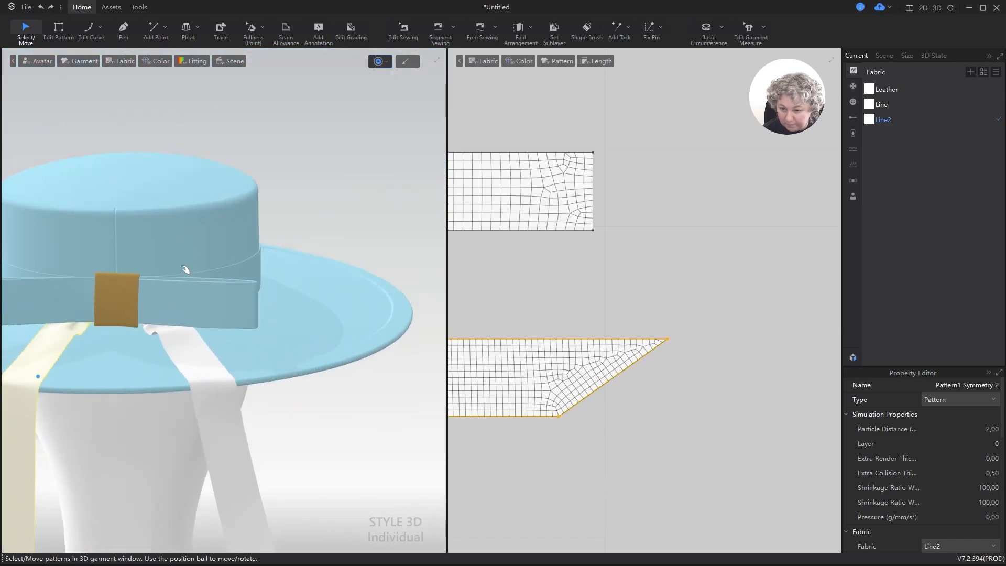
{"action": "scroll", "coordinate": [234, 307], "scroll_direction": "down", "scroll_amount": 5}
{"action": "key", "text": "space"}
Unfreeze the bow loop pattern and remove its hardening.
{"action": "middle_click_drag", "start_coordinate": [287, 309], "coordinate": [289, 273]}
{"action": "right_click_drag", "start_coordinate": [290, 274], "coordinate": [251, 266]}
{"action": "left_click_drag", "start_coordinate": [234, 254], "coordinate": [235, 254]}
{"action": "key", "text": "ctrl+k"}
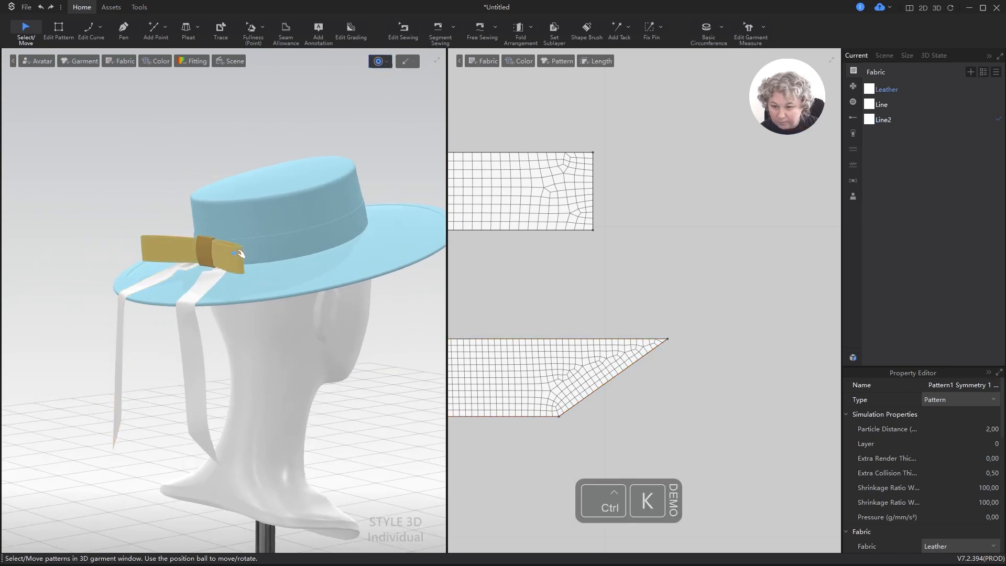
{"action": "key", "text": "ctrl+h"}
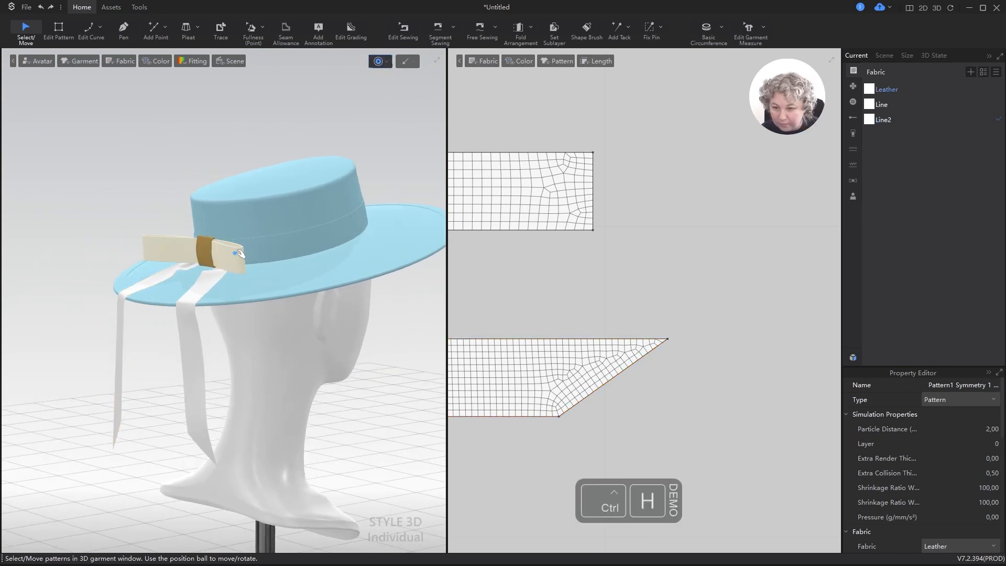
Select the knot piece at the centre of the bow and remove its hardening.
{"action": "scroll", "coordinate": [274, 241], "scroll_direction": "up", "scroll_amount": 6, "text": "alt"}
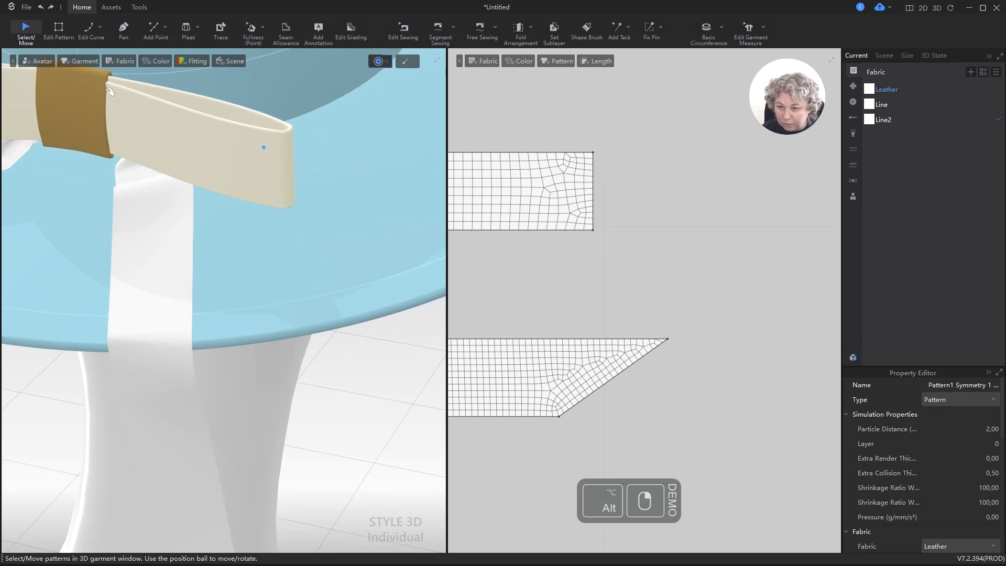
{"action": "left_click", "coordinate": [88, 94]}
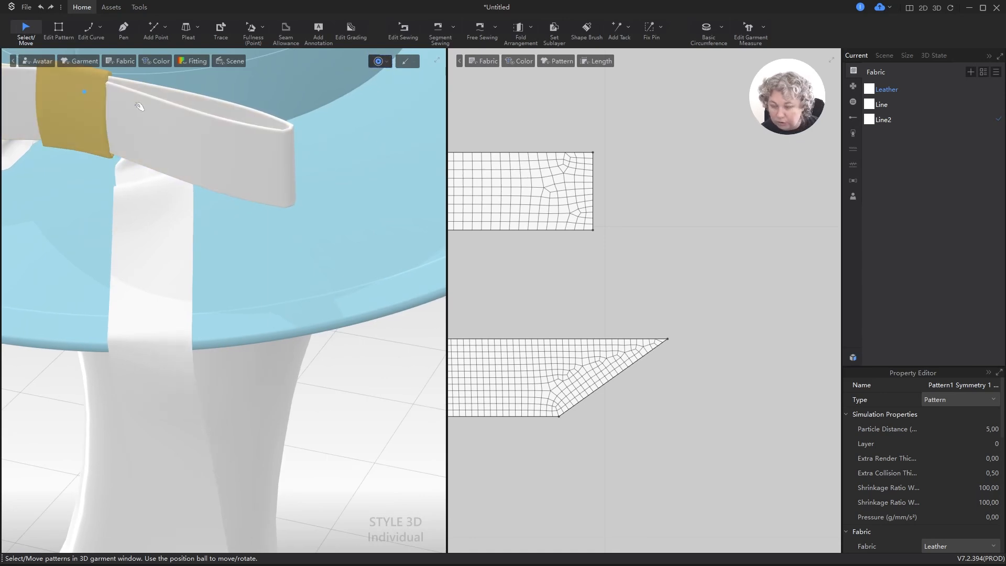
{"action": "key", "text": "ctrl+k"}
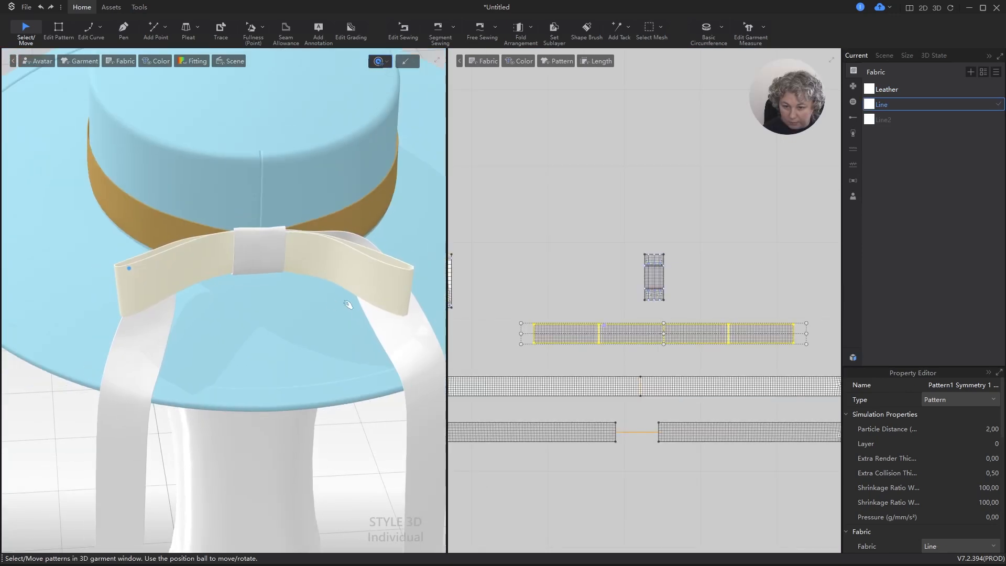
Adjust the bow's right loop in the running simulation and stop the simulation.
{"action": "left_click", "coordinate": [412, 268]}
{"action": "key", "text": "space"}
{"action": "scroll", "coordinate": [307, 301], "scroll_direction": "down", "scroll_amount": 4}
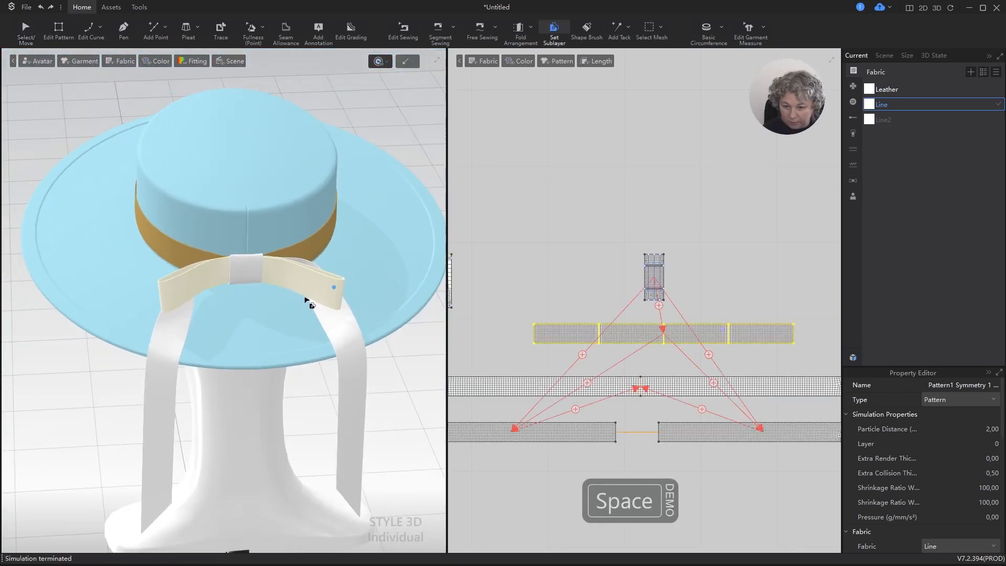
Select all patterns of the hat and bow, unfreeze them together, and clear the selection.
{"action": "mouse_move", "coordinate": [308, 302]}
{"action": "right_mouse_down", "text": "alt"}
{"action": "mouse_move", "coordinate": [310, 318]}
{"action": "mouse_move", "coordinate": [256, 310]}
{"action": "mouse_move", "coordinate": [234, 321]}
{"action": "mouse_move", "coordinate": [286, 323]}
{"action": "mouse_move", "coordinate": [309, 303]}
{"action": "right_mouse_up", "text": "alt"}
{"action": "scroll", "coordinate": [300, 324], "scroll_direction": "down", "scroll_amount": 4}
{"action": "key", "text": "ctrl+a"}
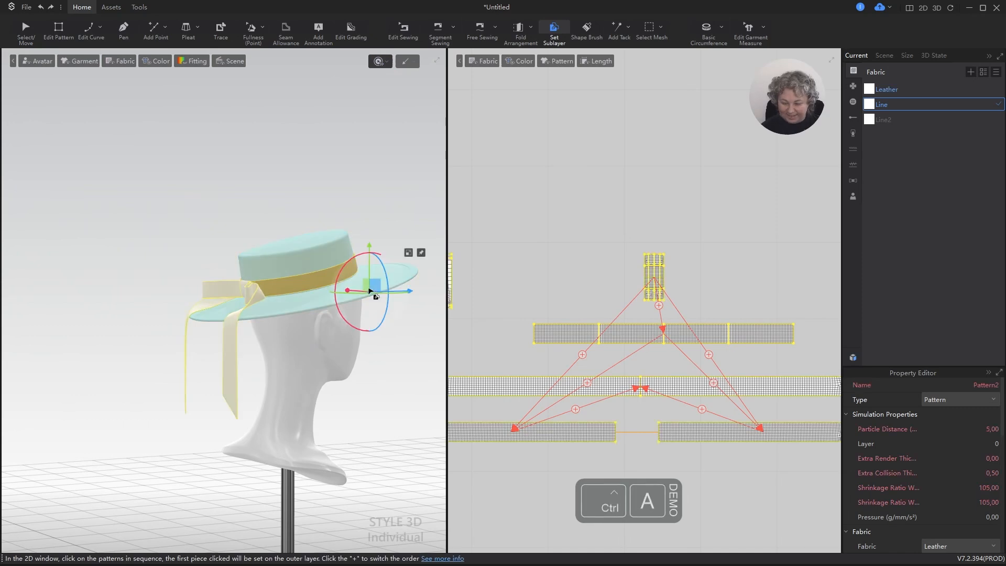
{"action": "key", "text": "ctrl+k"}
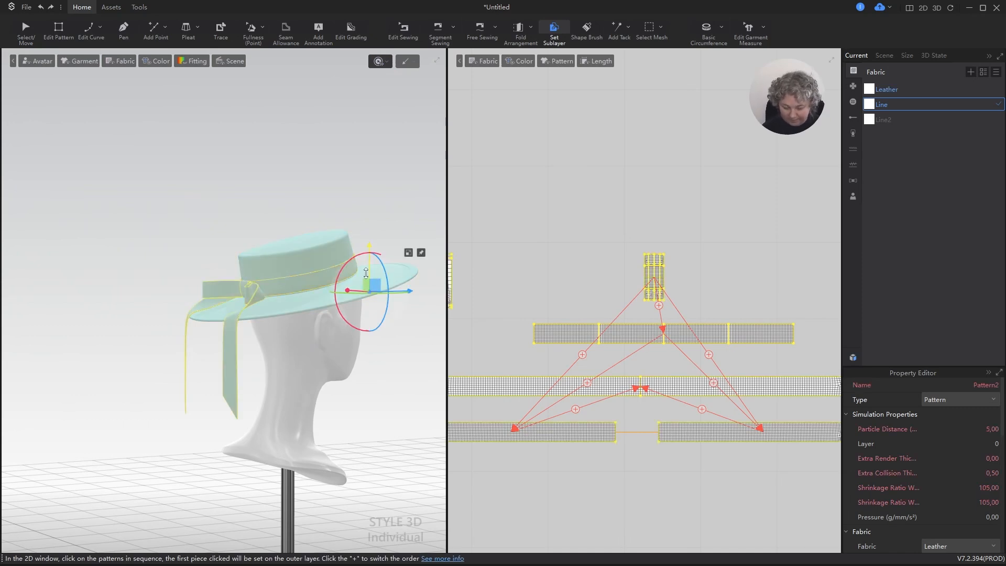
{"action": "key", "text": "ctrl+k"}
{"action": "left_click", "coordinate": [342, 167]}
Select the ribbon band around the crown with the Select/Move tool, remove its hardening, and deselect it.
{"action": "left_click", "coordinate": [325, 274]}
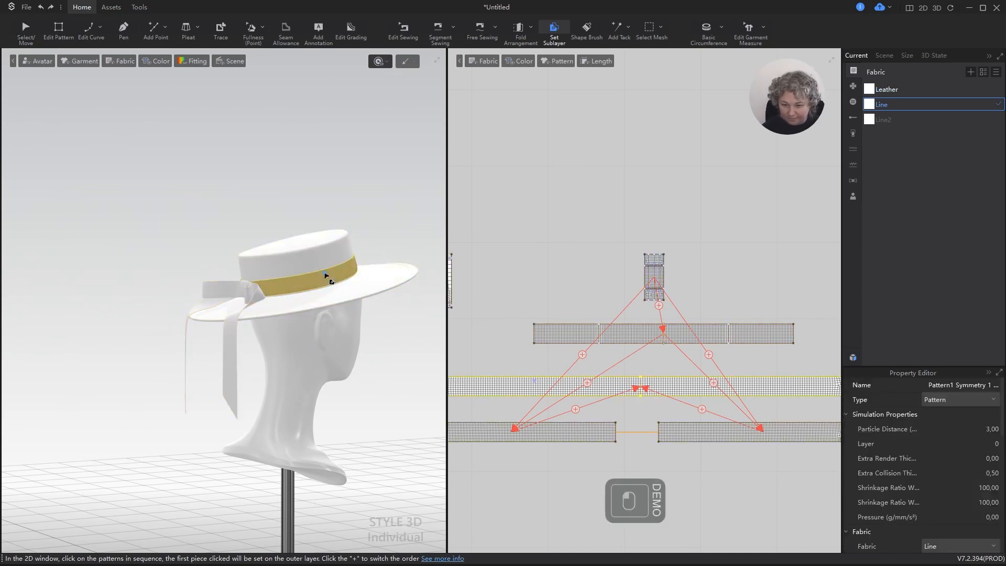
{"action": "key", "text": "a"}
{"action": "left_click", "coordinate": [260, 175]}
{"action": "left_click", "coordinate": [302, 282]}
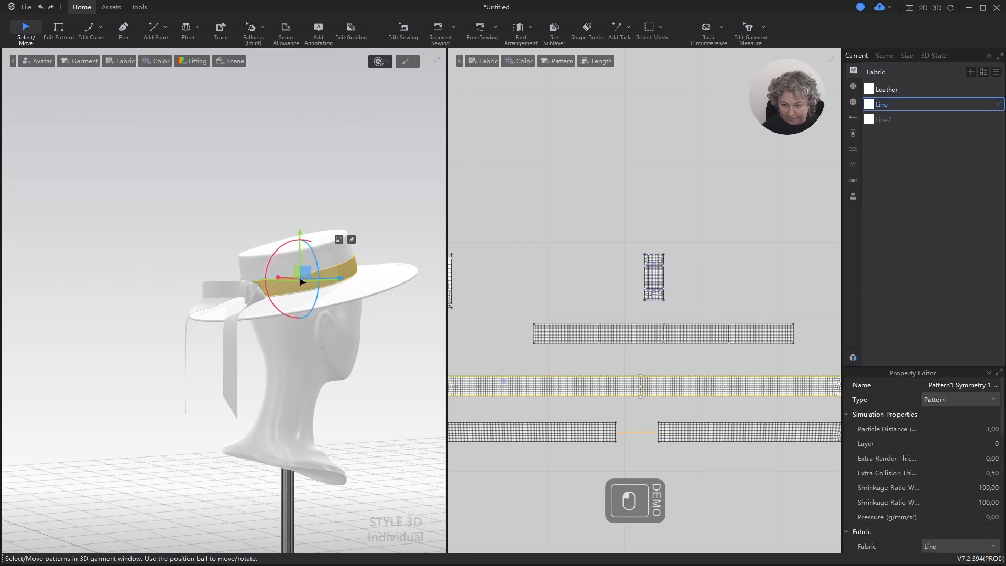
{"action": "key", "text": "ctrl+h"}
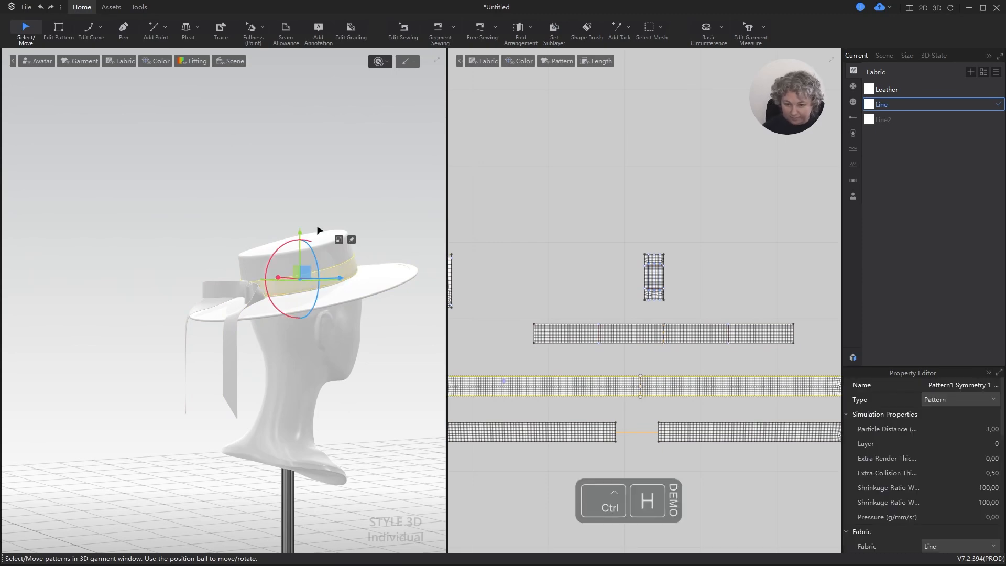
{"action": "left_click", "coordinate": [158, 222]}
Select all sewing lines of the hat and bow with Edit Sewing and turn off their Elastic setting.
{"action": "scroll", "coordinate": [265, 281], "scroll_direction": "down", "scroll_amount": 4}
{"action": "scroll", "coordinate": [319, 303], "scroll_direction": "up", "scroll_amount": 6}
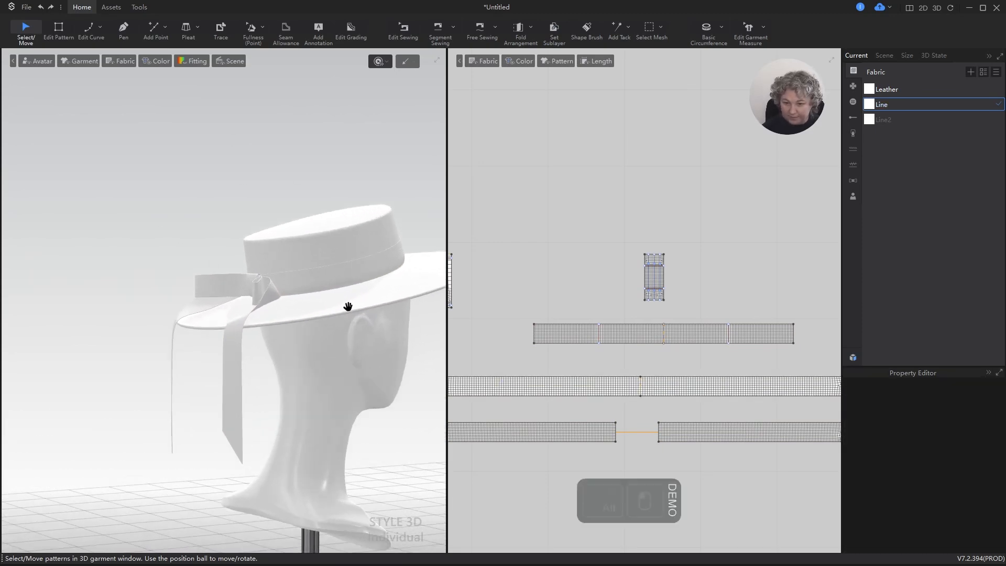
{"action": "middle_click_drag", "start_coordinate": [348, 306], "coordinate": [253, 308]}
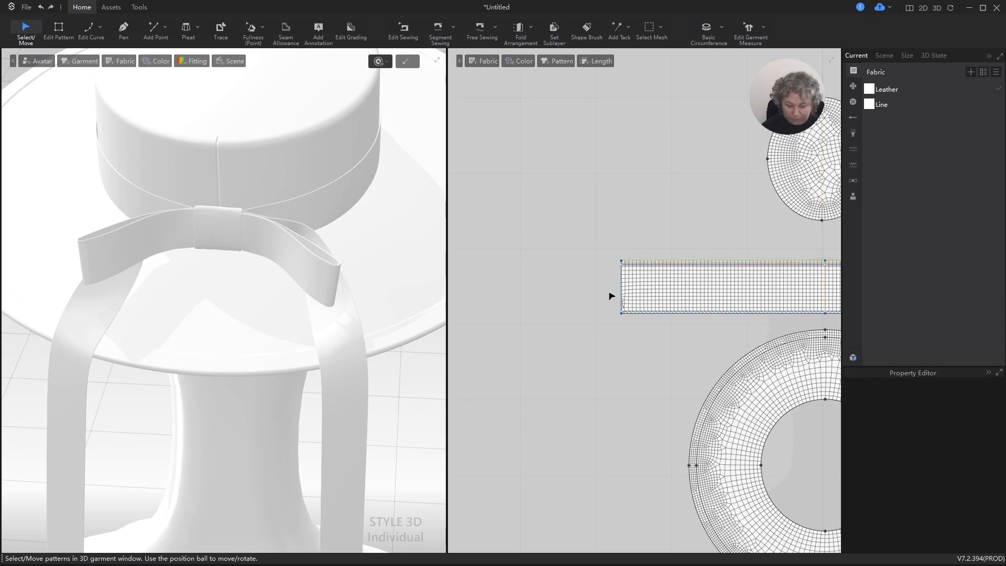
{"action": "key", "text": "b"}
{"action": "left_click", "coordinate": [623, 283]}
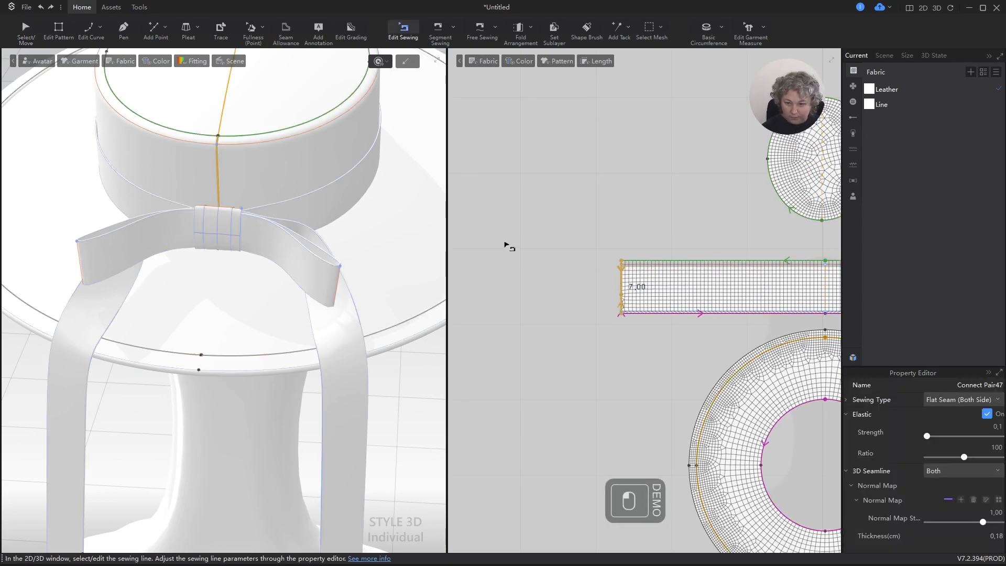
{"action": "scroll", "coordinate": [564, 249], "scroll_direction": "down", "scroll_amount": 5}
{"action": "key", "text": "ctrl+a"}
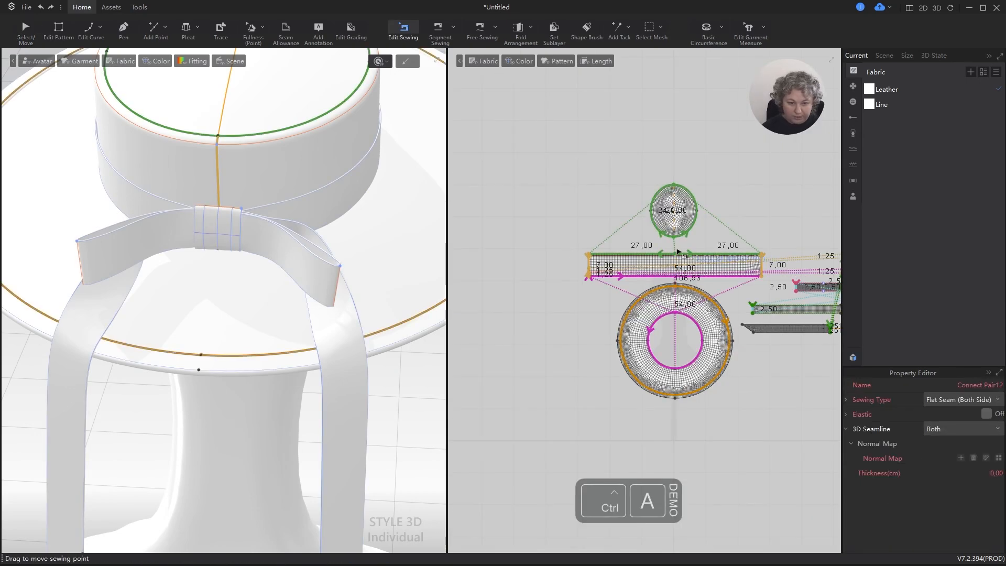
{"action": "left_click", "coordinate": [987, 415]}
{"action": "left_click", "coordinate": [988, 414]}
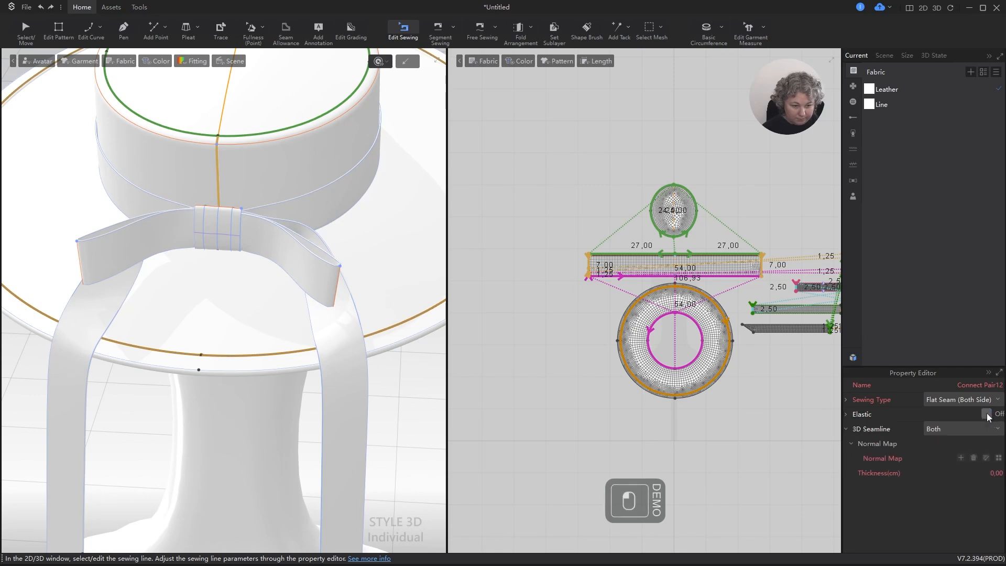
Set the seam line thickness of all sewing lines to 0 cm, remove their normal map, and clear the selection.
{"action": "type", "text": "0"}
{"action": "key", "text": "Return"}
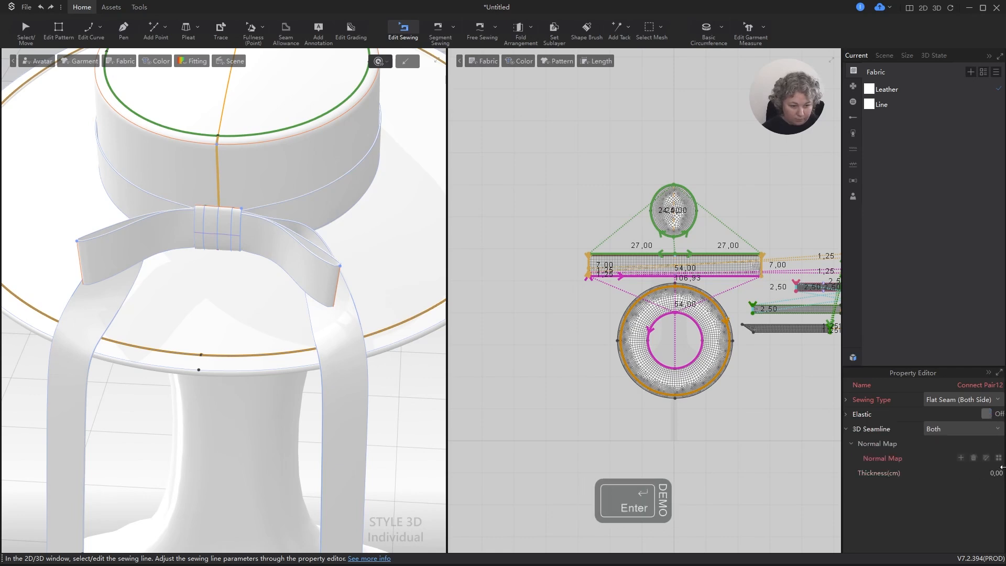
{"action": "left_click", "coordinate": [973, 458]}
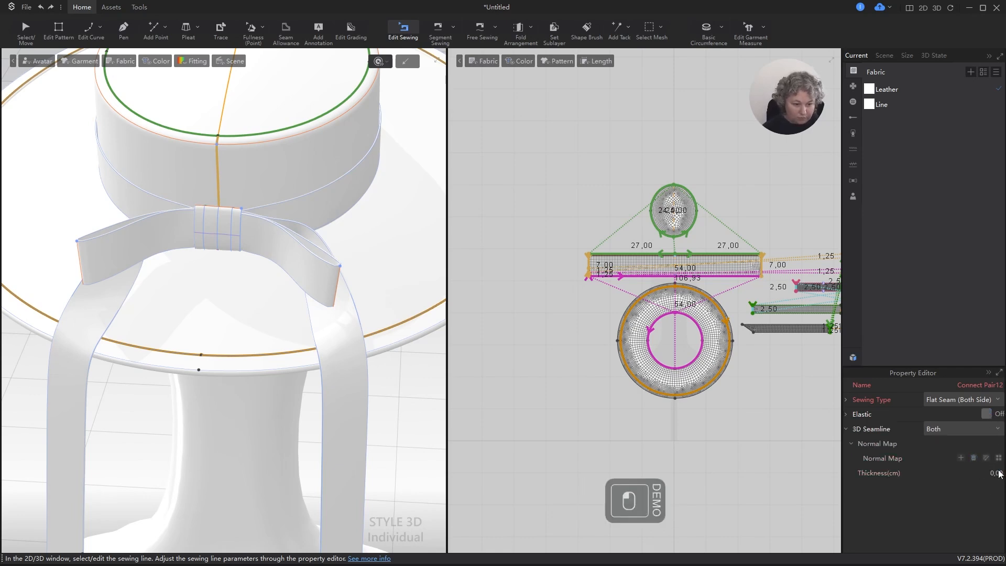
{"action": "key", "text": "KP_0"}
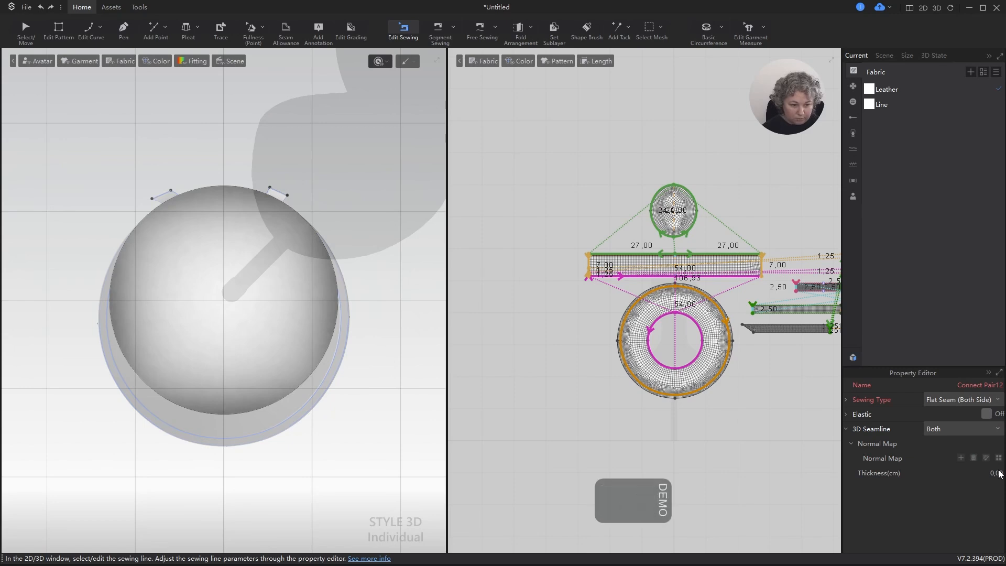
{"action": "left_click", "coordinate": [531, 161]}
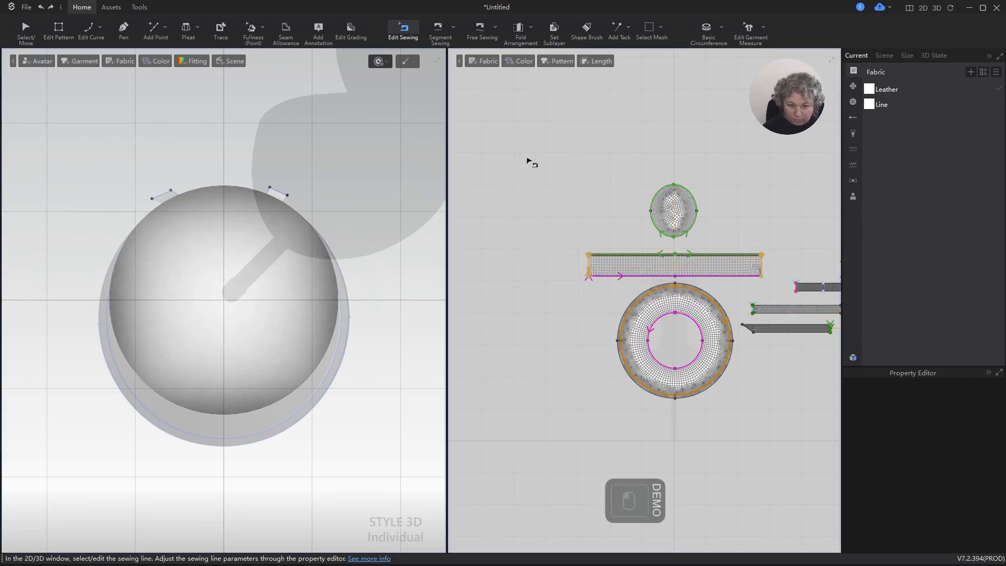
Return to the Select/Move tool and examine the finished hat and bow from below, the front and the side.
{"action": "key", "text": "a"}
{"action": "scroll", "coordinate": [366, 222], "scroll_direction": "up", "scroll_amount": 3}
{"action": "mouse_move", "coordinate": [366, 222]}
{"action": "left_mouse_down", "text": "alt"}
{"action": "mouse_move", "coordinate": [326, 373]}
{"action": "mouse_move", "coordinate": [376, 233]}
{"action": "left_mouse_up", "text": "alt"}
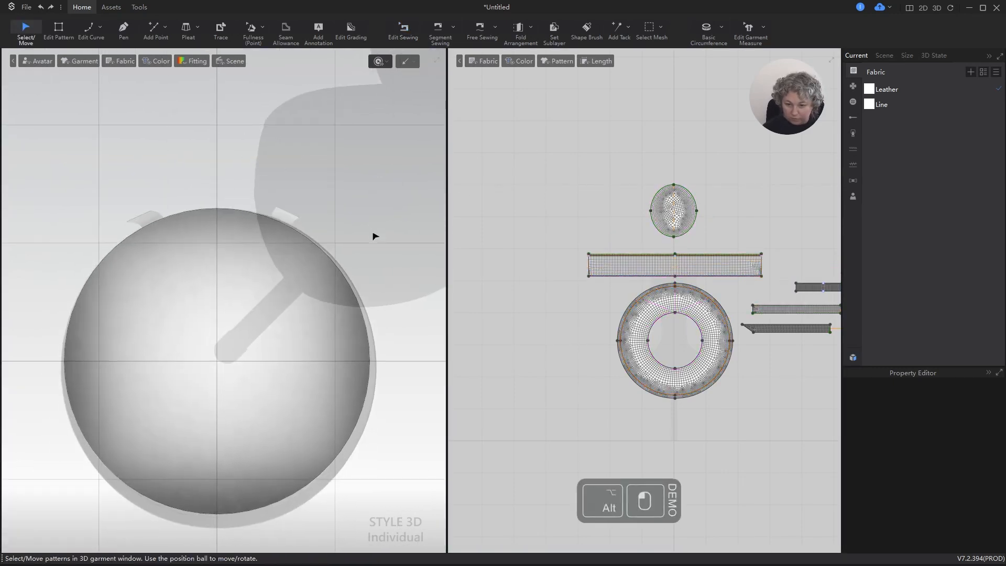
{"action": "right_click_drag", "start_coordinate": [375, 236], "coordinate": [384, 336]}
{"action": "key", "text": "KP_2"}
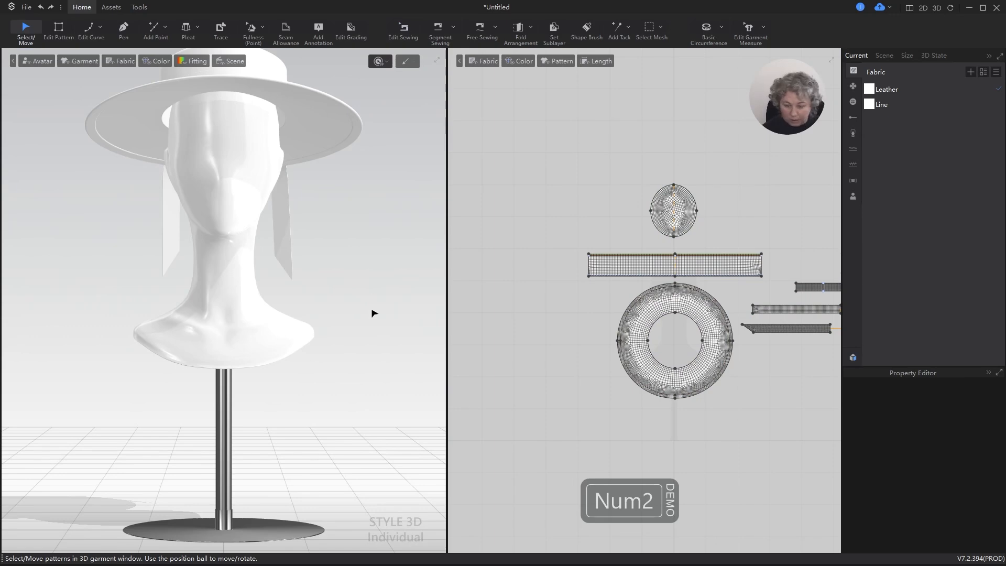
{"action": "scroll", "coordinate": [341, 288], "scroll_direction": "down", "scroll_amount": 3}
{"action": "left_click_drag", "start_coordinate": [371, 237], "coordinate": [381, 324], "text": "alt"}
{"action": "right_click_drag", "start_coordinate": [504, 338], "coordinate": [515, 338]}
{"action": "scroll", "coordinate": [333, 258], "scroll_direction": "up", "scroll_amount": 5}
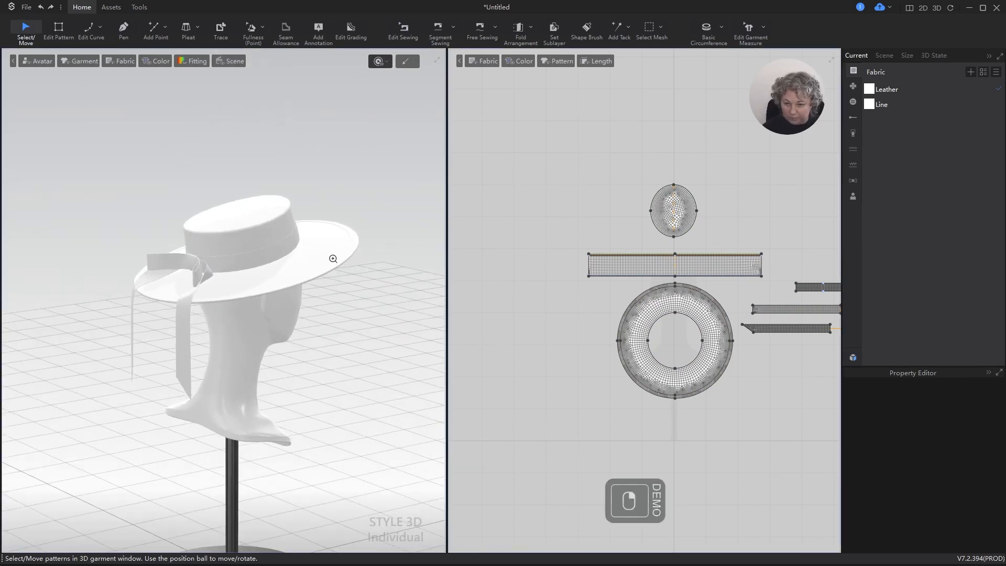
Run the simulation briefly, stop it, and examine the crown, brim and bow from several angles.
{"action": "key", "text": "space"}
{"action": "key", "text": "space"}
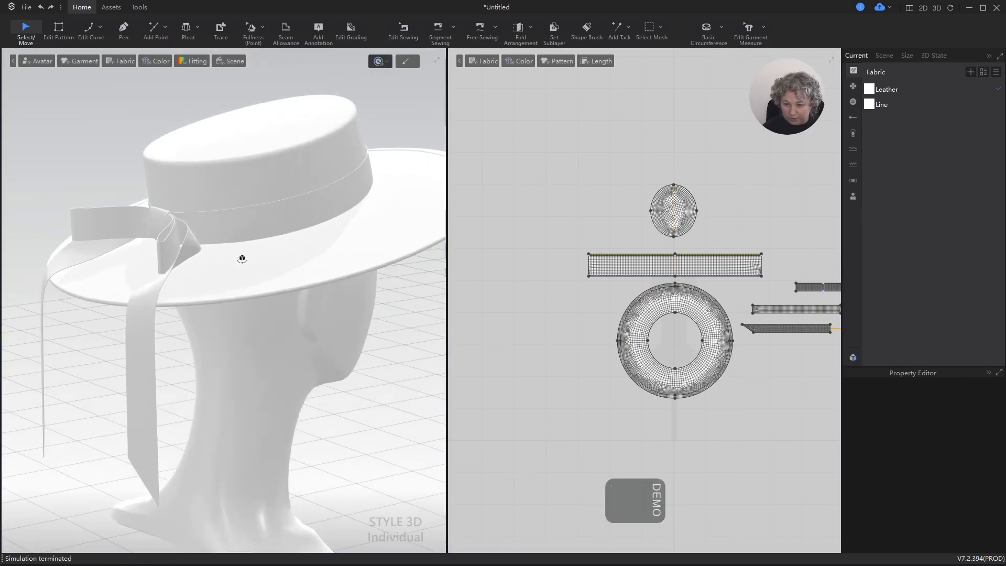
{"action": "right_click_drag", "start_coordinate": [239, 256], "coordinate": [216, 251]}
{"action": "scroll", "coordinate": [249, 258], "scroll_direction": "down", "scroll_amount": 5}
{"action": "scroll", "coordinate": [304, 209], "scroll_direction": "up", "scroll_amount": 8}
{"action": "middle_click_drag", "start_coordinate": [303, 209], "coordinate": [235, 285]}
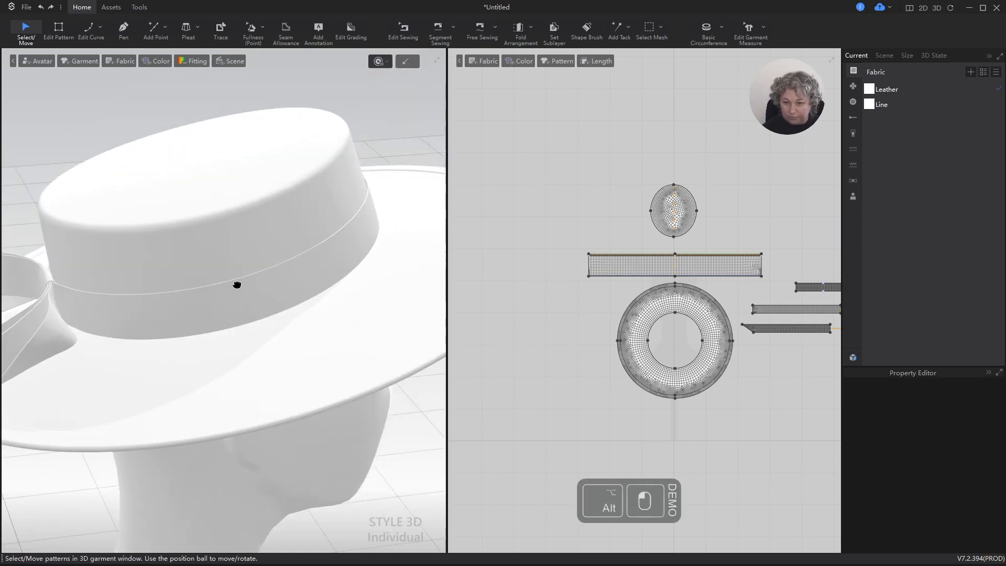
{"action": "right_click_drag", "start_coordinate": [236, 285], "coordinate": [247, 277]}
{"action": "scroll", "coordinate": [247, 277], "scroll_direction": "down", "scroll_amount": 6}
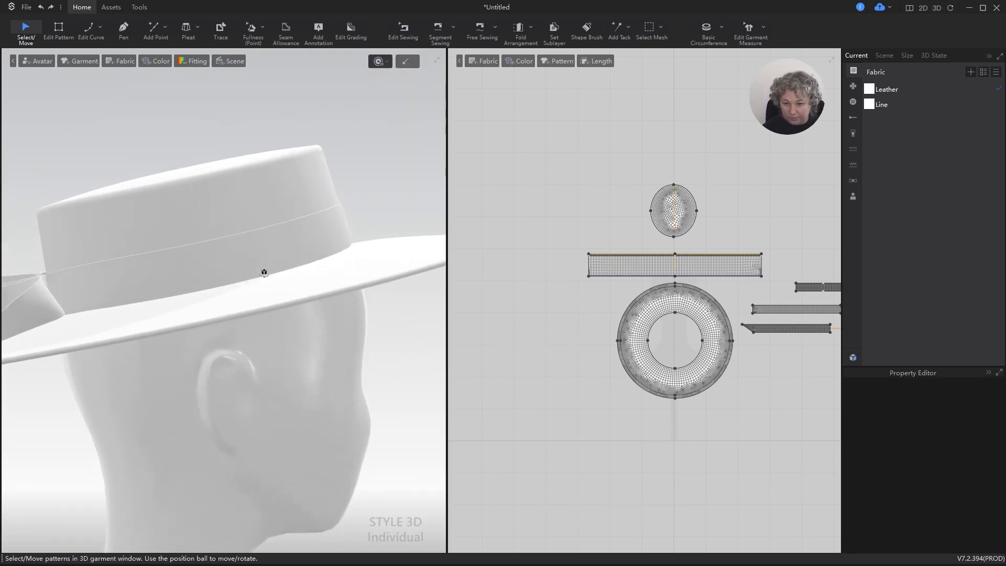
{"action": "right_click_drag", "start_coordinate": [273, 235], "coordinate": [308, 263], "text": "alt"}
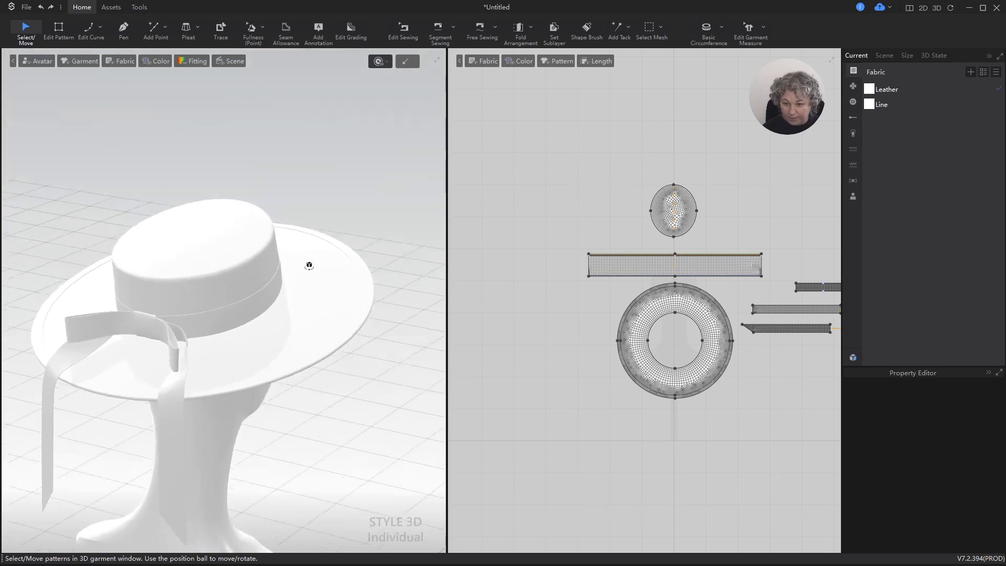
{"action": "left_click_drag", "start_coordinate": [340, 339], "coordinate": [356, 217], "text": "alt"}
{"action": "right_click_drag", "start_coordinate": [355, 217], "coordinate": [315, 293], "text": "alt"}
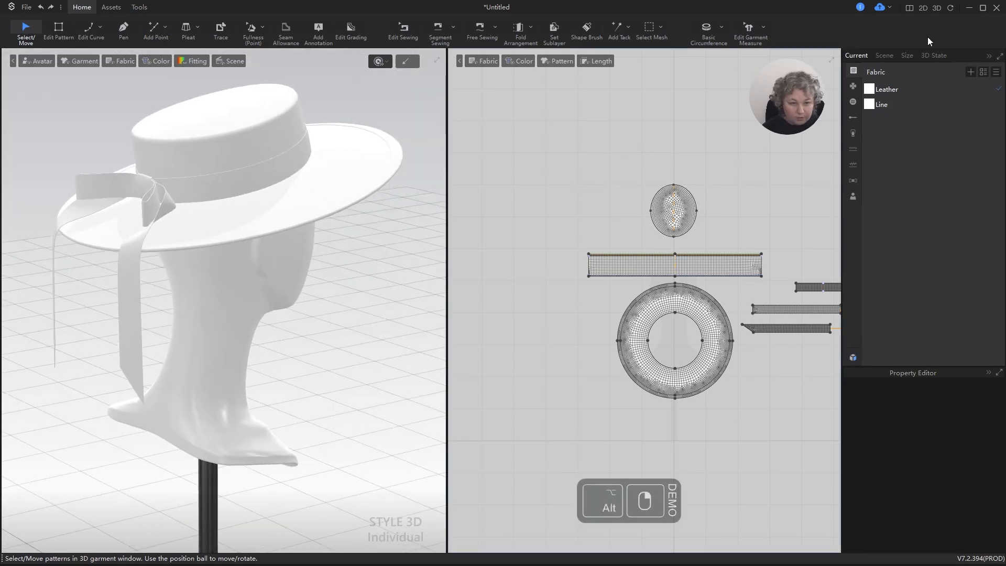
Check the reference photo and set the Leather fabric's front texture color to dark red 901C1C.
{"action": "left_click", "coordinate": [886, 89]}
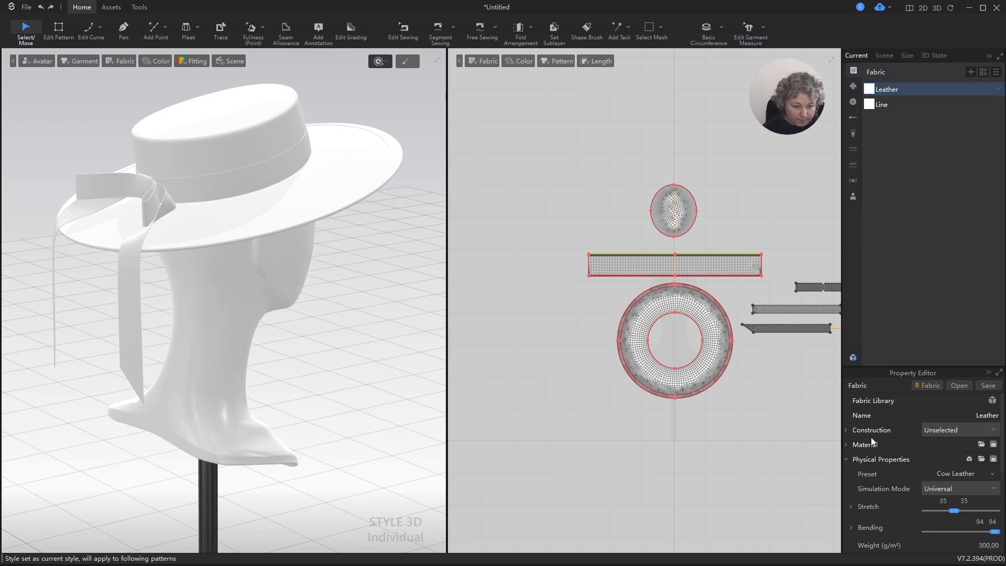
{"action": "left_click", "coordinate": [847, 444]}
{"action": "key", "text": "alt+Tab"}
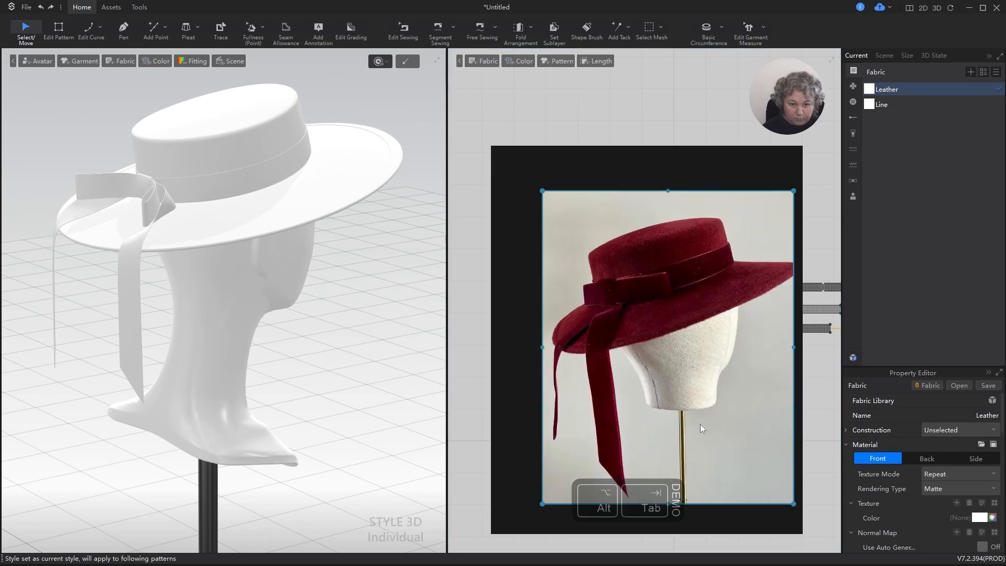
{"action": "key", "text": "alt+Tab"}
{"action": "left_click", "coordinate": [979, 516]}
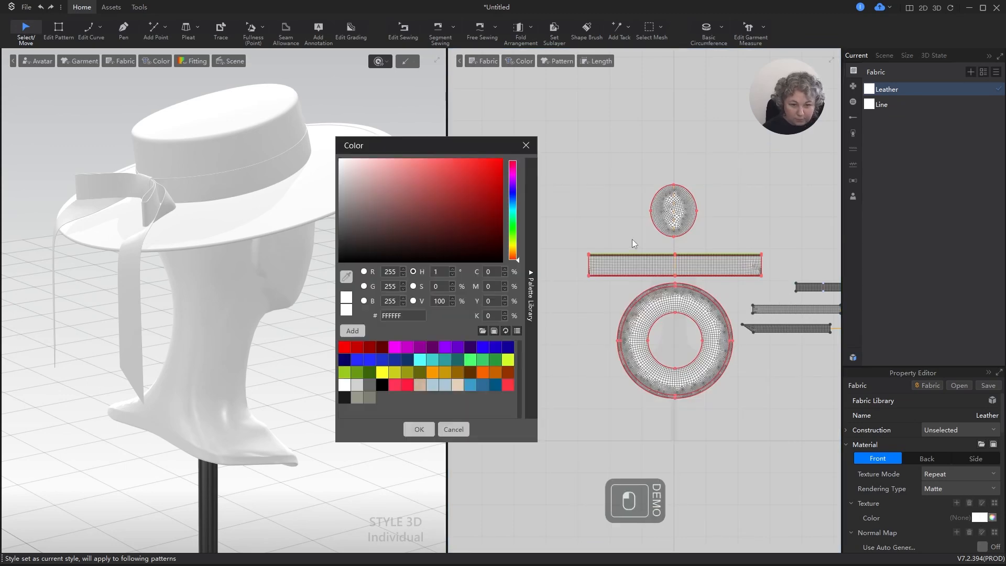
{"action": "left_click_drag", "start_coordinate": [482, 220], "coordinate": [478, 211]}
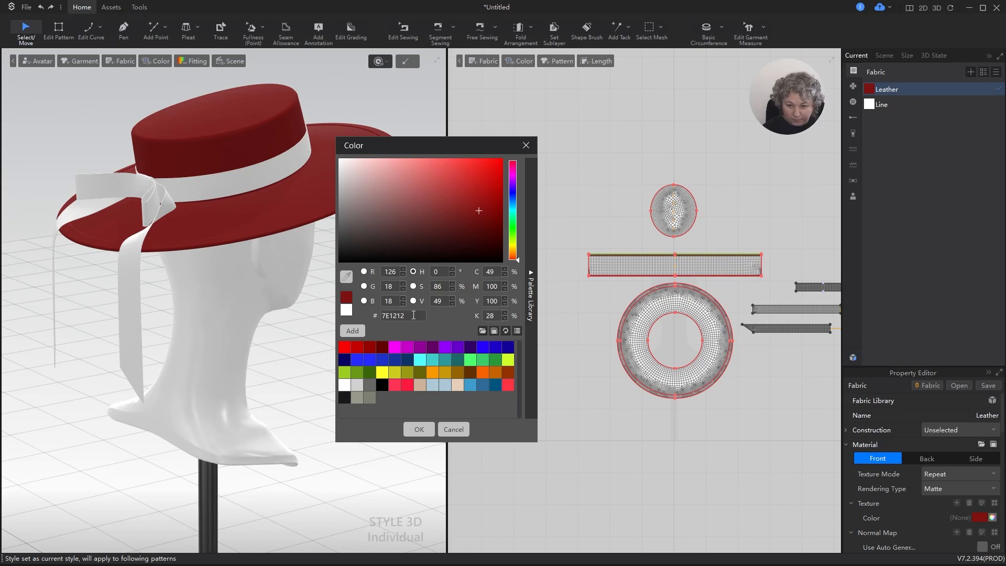
{"action": "left_click_drag", "start_coordinate": [477, 209], "coordinate": [470, 204]}
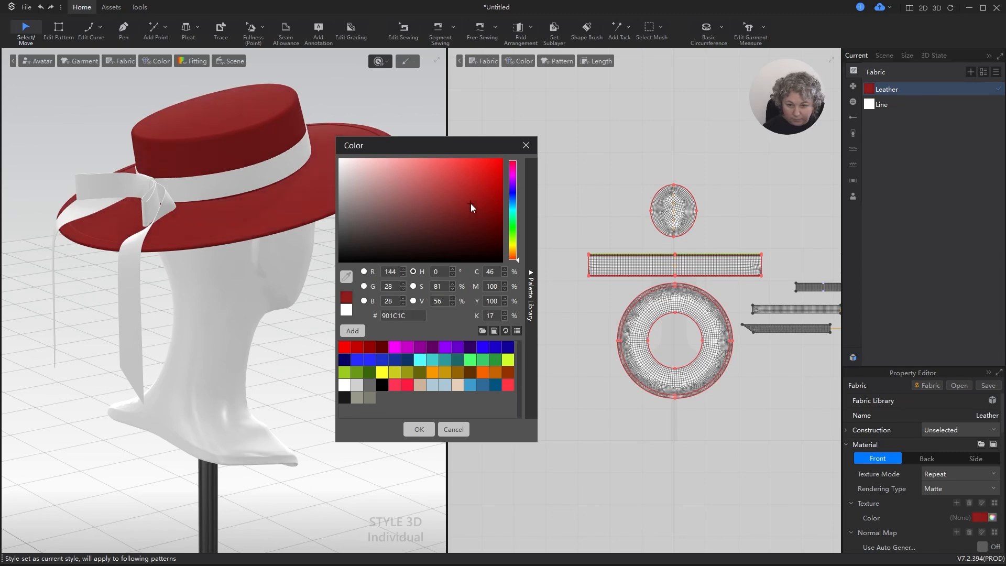
Copy the Leather color code 901C1C, confirm the color, and apply the same code to the Line fabric's texture color.
{"action": "double_click", "coordinate": [409, 314]}
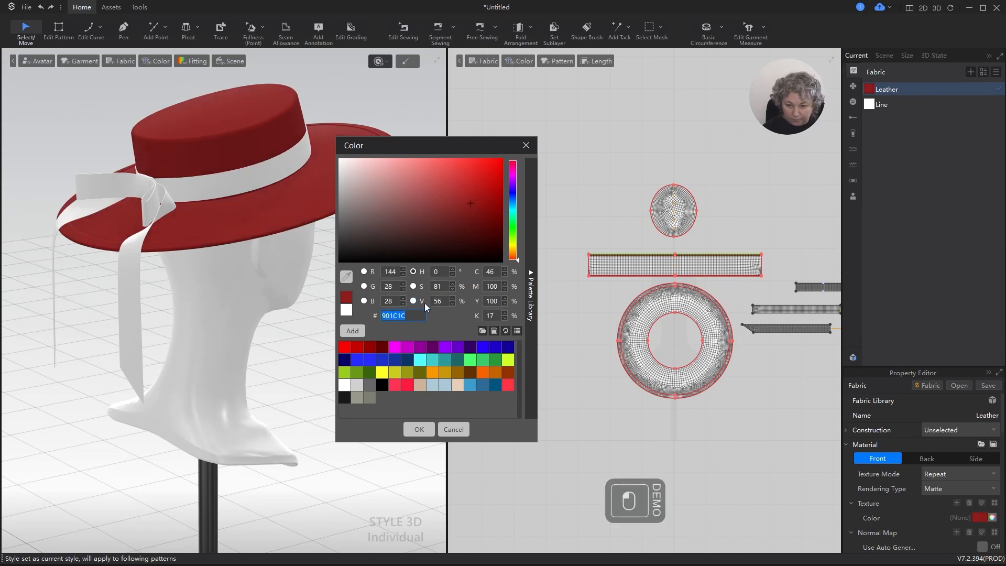
{"action": "key", "text": "ctrl+a"}
{"action": "key", "text": "ctrl+c"}
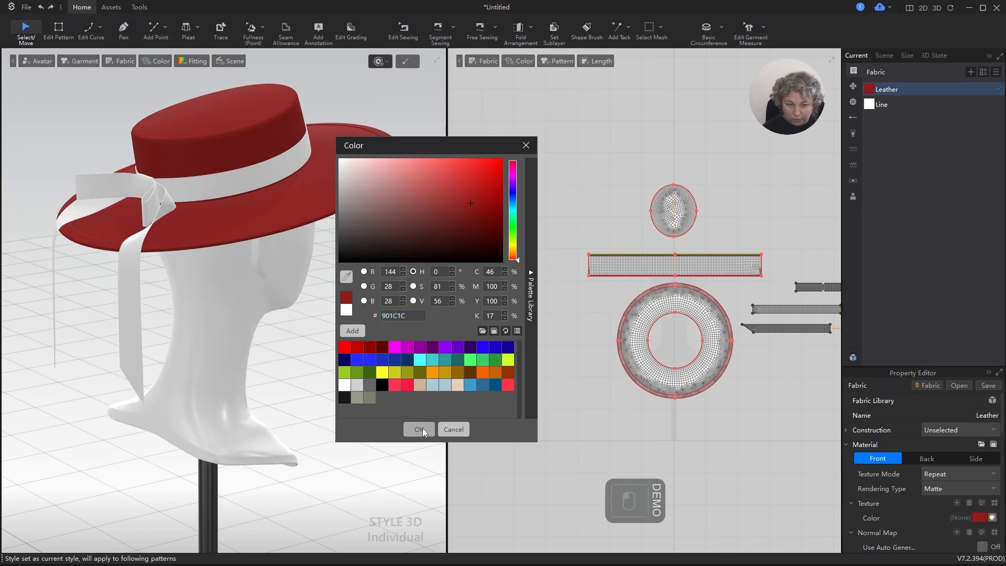
{"action": "left_click", "coordinate": [419, 430]}
{"action": "left_click", "coordinate": [895, 106]}
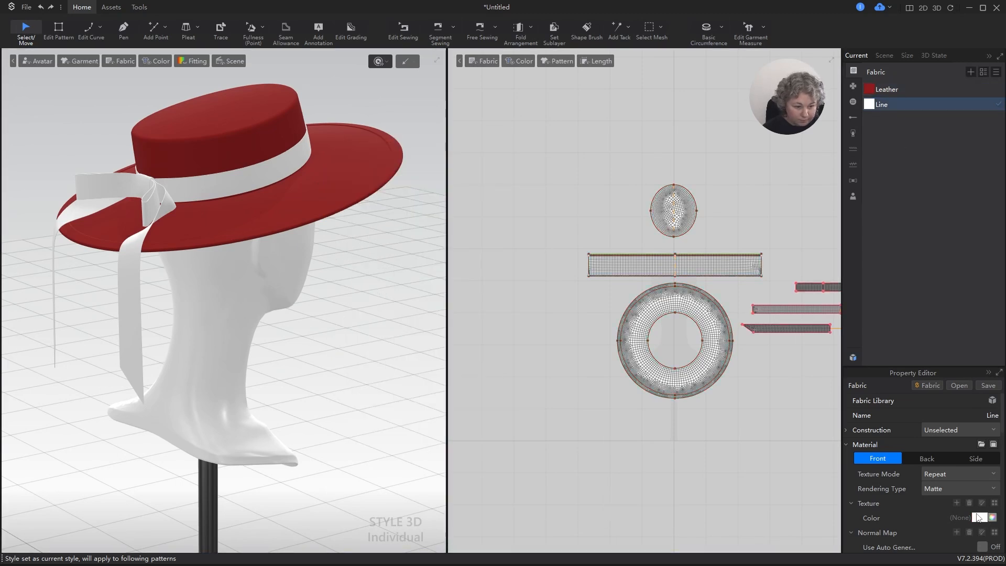
{"action": "left_click", "coordinate": [978, 517]}
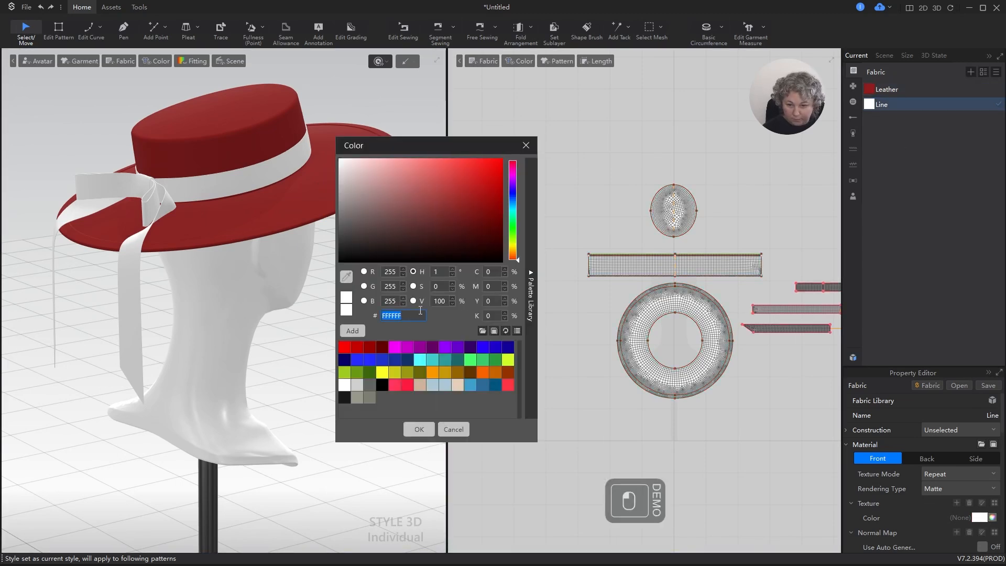
{"action": "left_click", "coordinate": [419, 430]}
Clear the fabric selection and show only the 3D garment view, without the 2D patterns.
{"action": "scroll", "coordinate": [287, 175], "scroll_direction": "down", "scroll_amount": 3}
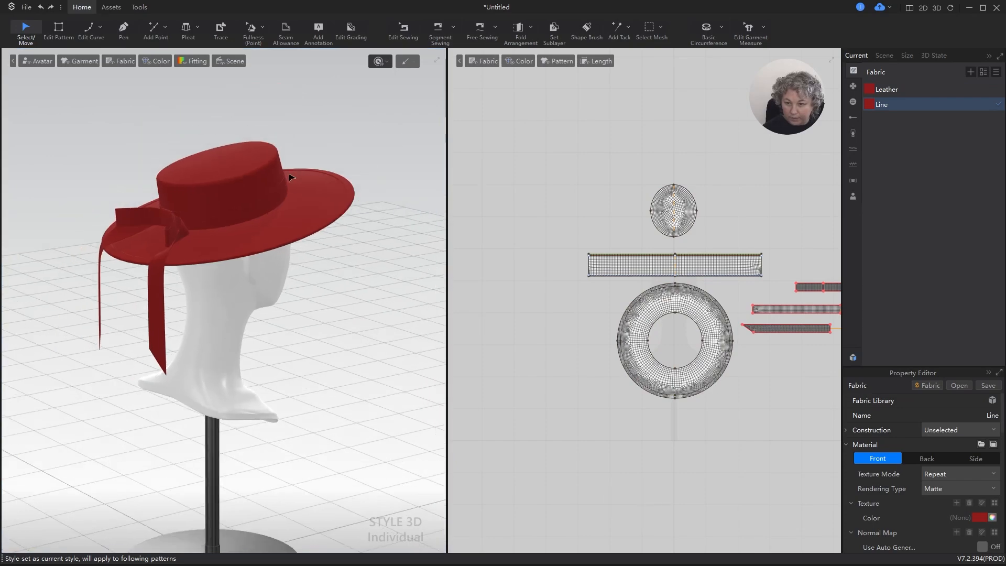
{"action": "right_click_drag", "start_coordinate": [287, 175], "coordinate": [325, 186], "text": "alt"}
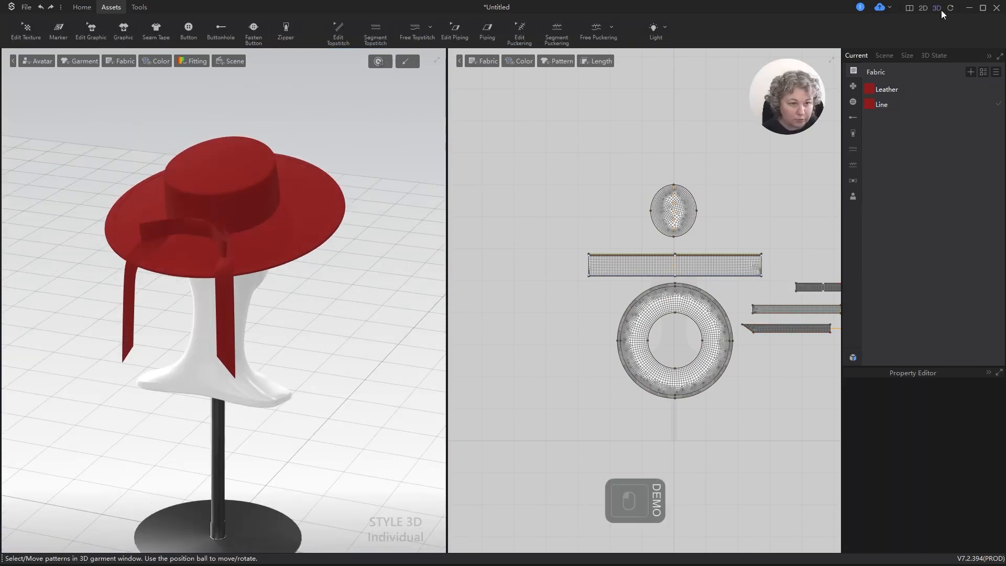
{"action": "left_click", "coordinate": [941, 12]}
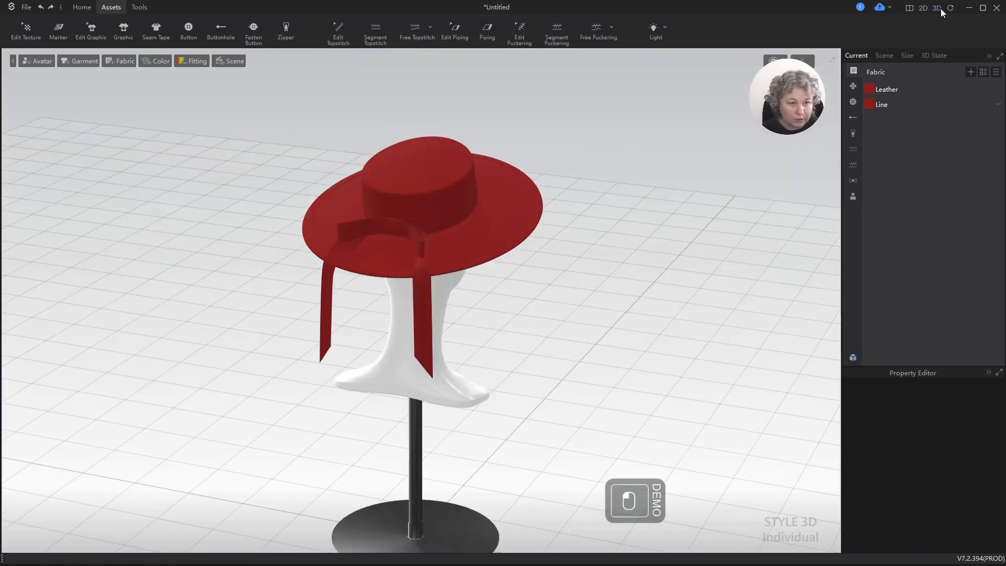
Examine the red hat, bow and hanging tails on the head stand from all sides, close up and at a distance.
{"action": "right_click_drag", "start_coordinate": [543, 332], "coordinate": [162, 281], "text": "alt"}
{"action": "right_click_drag", "start_coordinate": [531, 239], "coordinate": [714, 241], "text": "alt"}
{"action": "right_click_drag", "start_coordinate": [786, 241], "coordinate": [859, 239], "text": "alt"}
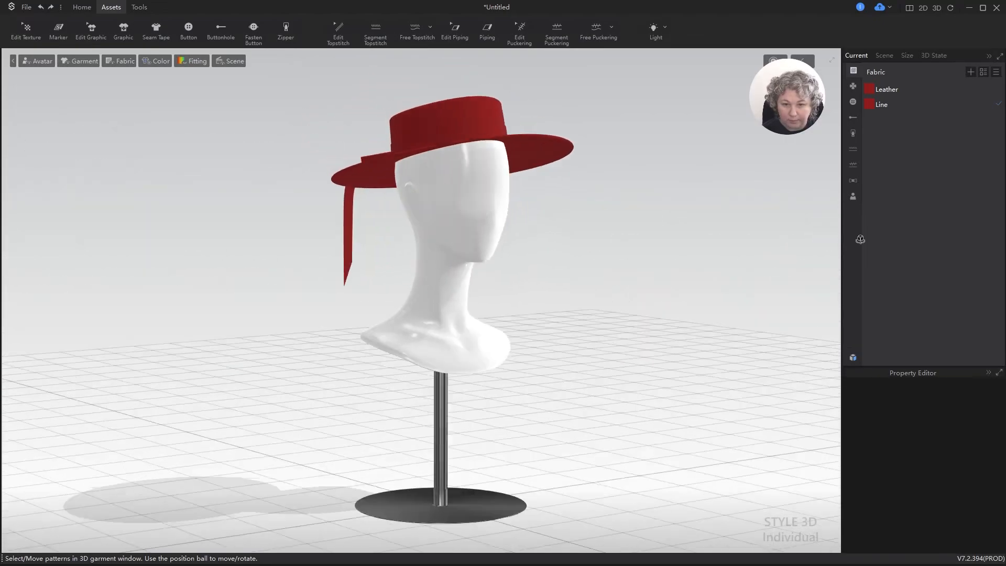
{"action": "right_click_drag", "start_coordinate": [578, 236], "coordinate": [689, 236], "text": "alt"}
{"action": "scroll", "coordinate": [518, 175], "scroll_direction": "up", "scroll_amount": 5}
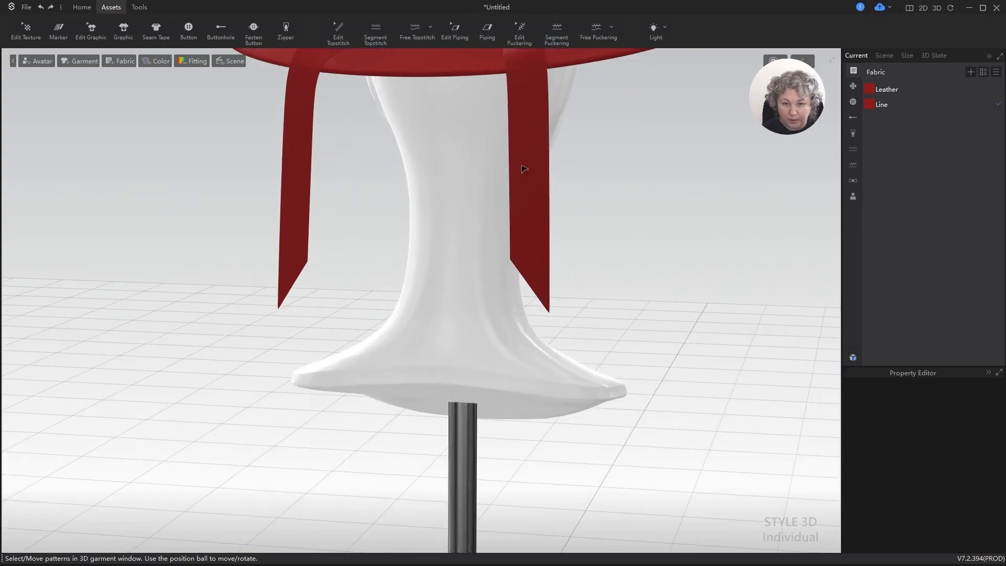
{"action": "middle_click_drag", "start_coordinate": [525, 166], "coordinate": [523, 375]}
{"action": "scroll", "coordinate": [543, 266], "scroll_direction": "up", "scroll_amount": 2}
{"action": "right_click_drag", "start_coordinate": [543, 266], "coordinate": [586, 287], "text": "alt"}
{"action": "scroll", "coordinate": [524, 277], "scroll_direction": "down", "scroll_amount": 3}
{"action": "right_click_drag", "start_coordinate": [520, 283], "coordinate": [111, 249], "text": "alt"}
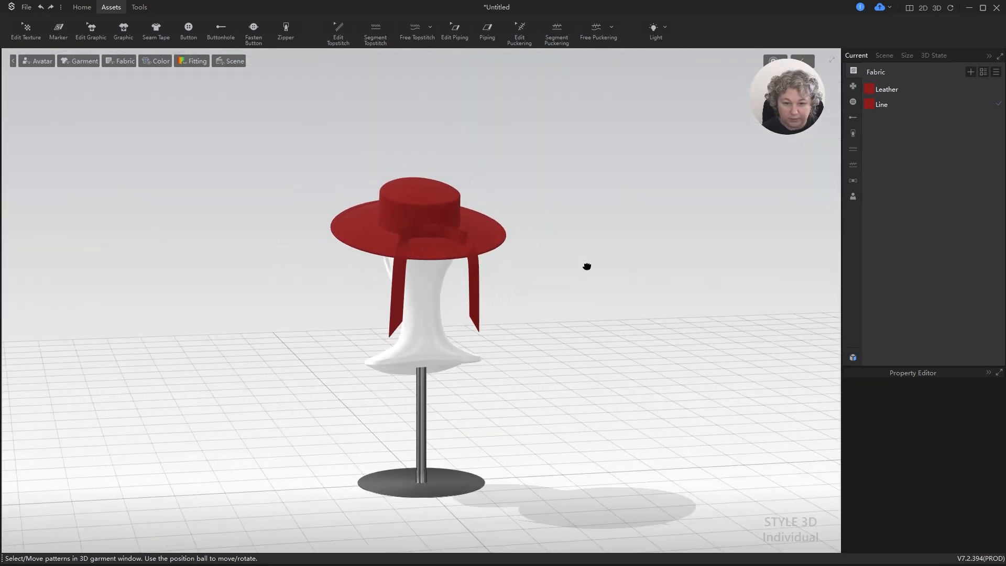
{"action": "middle_click_drag", "start_coordinate": [587, 266], "coordinate": [655, 237]}
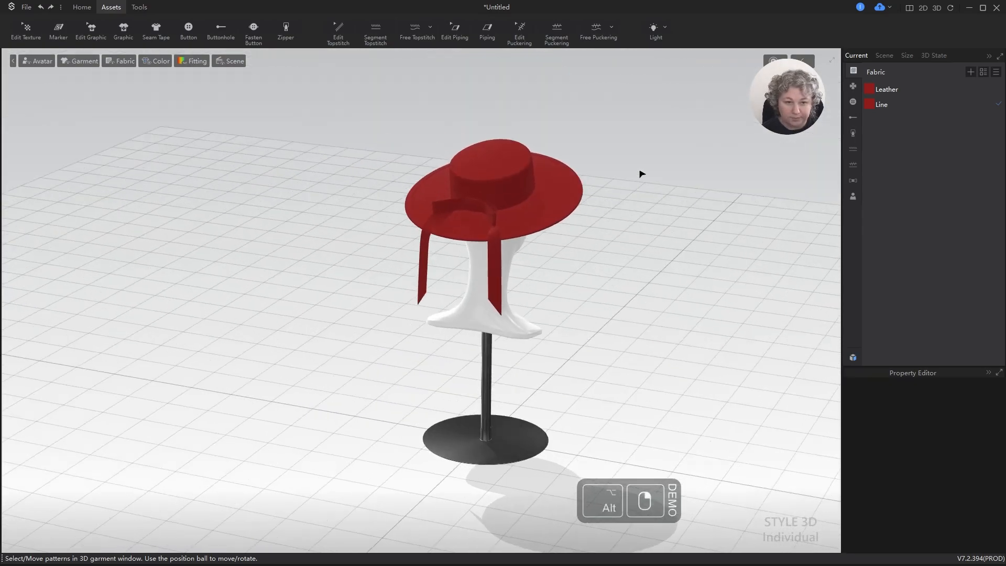